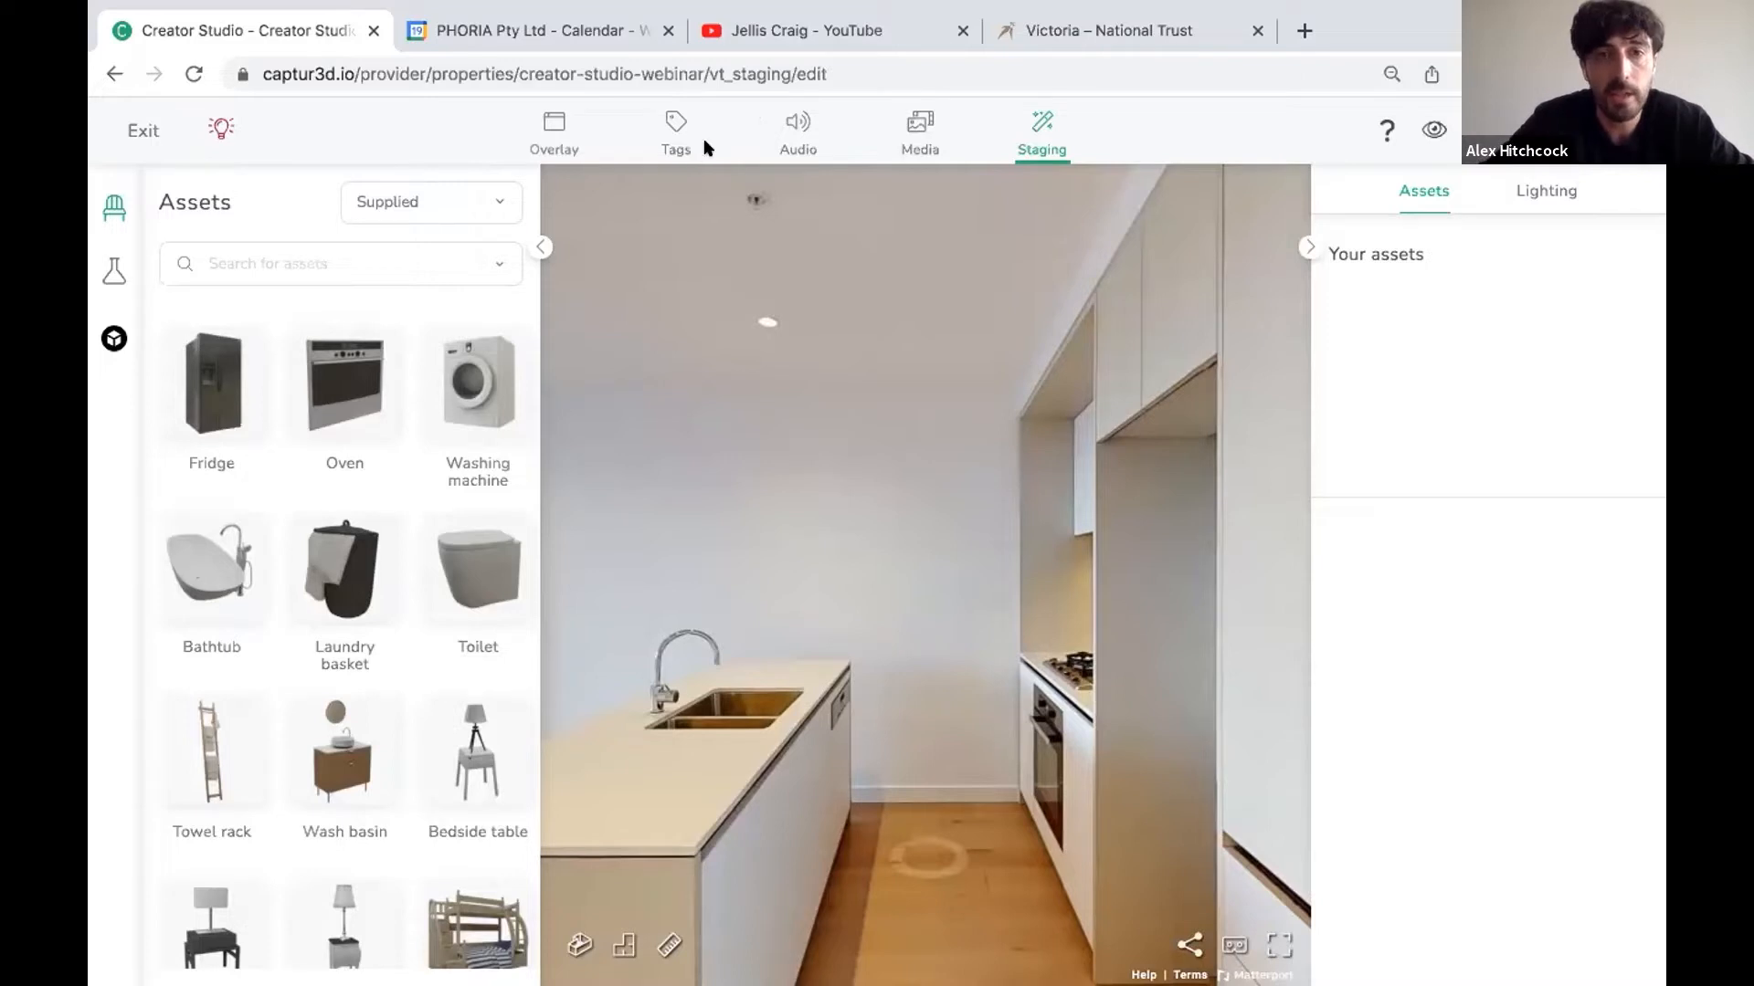
Create a custom tag in the virtual tour, placed on the living room wall between the balcony door and the air conditioner.
click(677, 135)
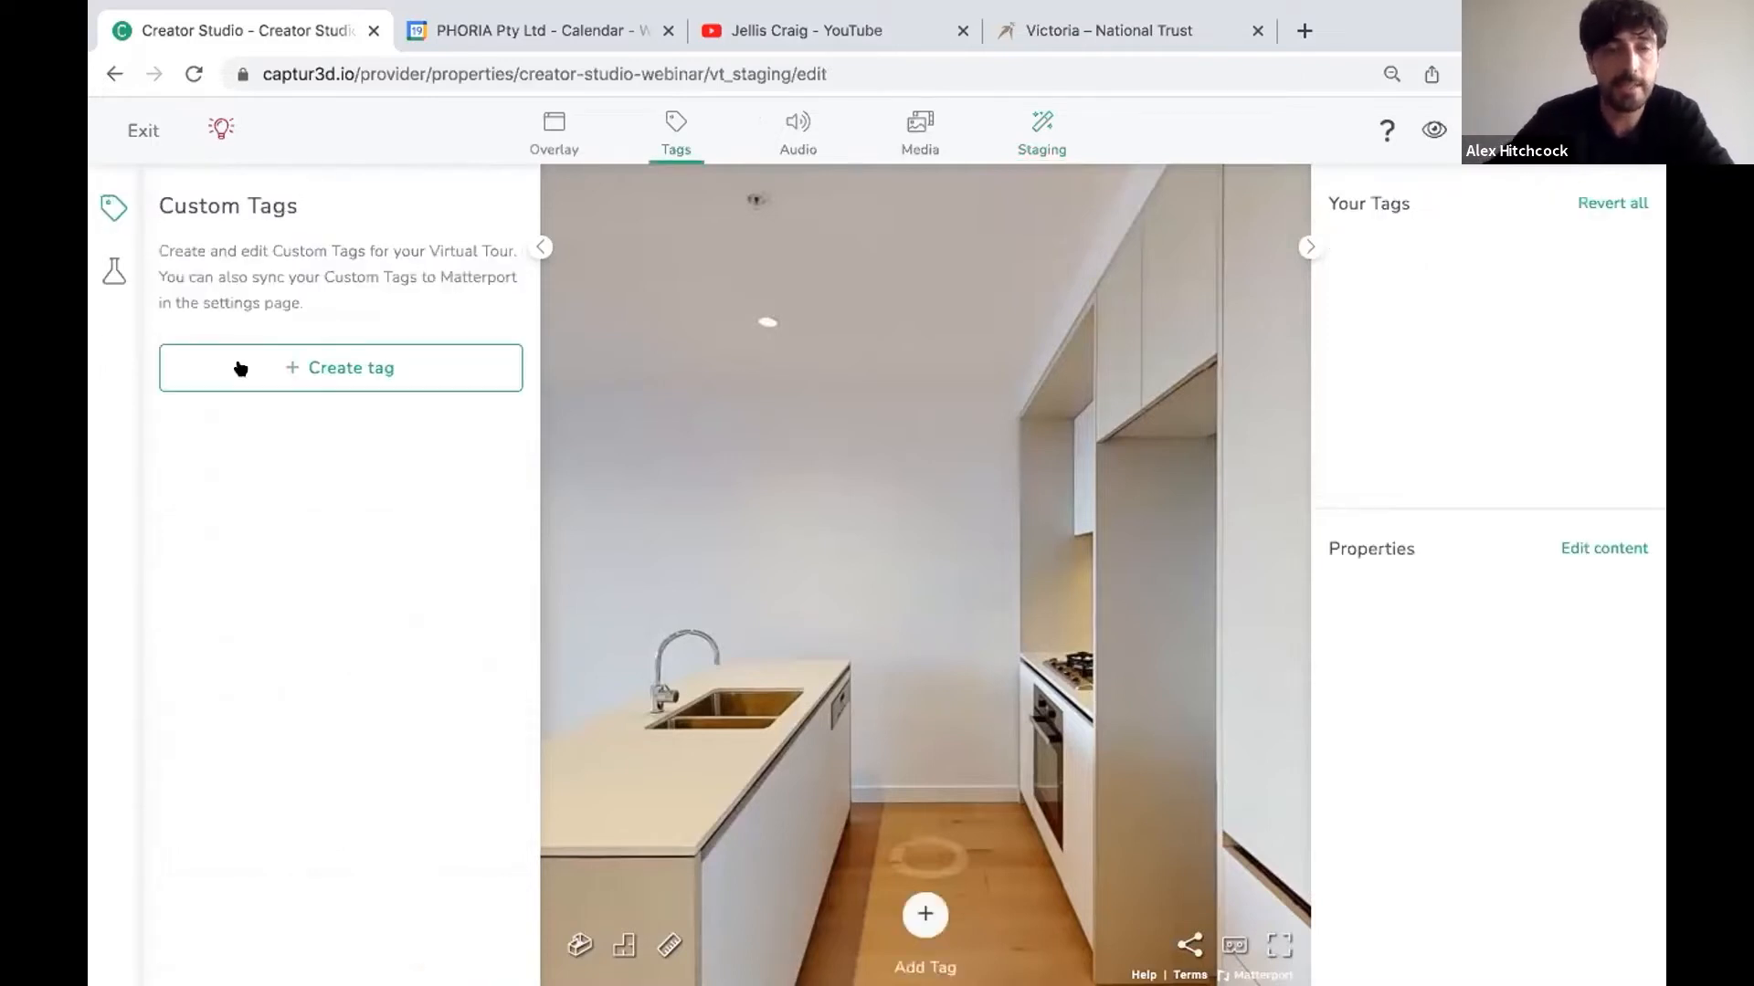
drag(1006, 537, 1144, 491)
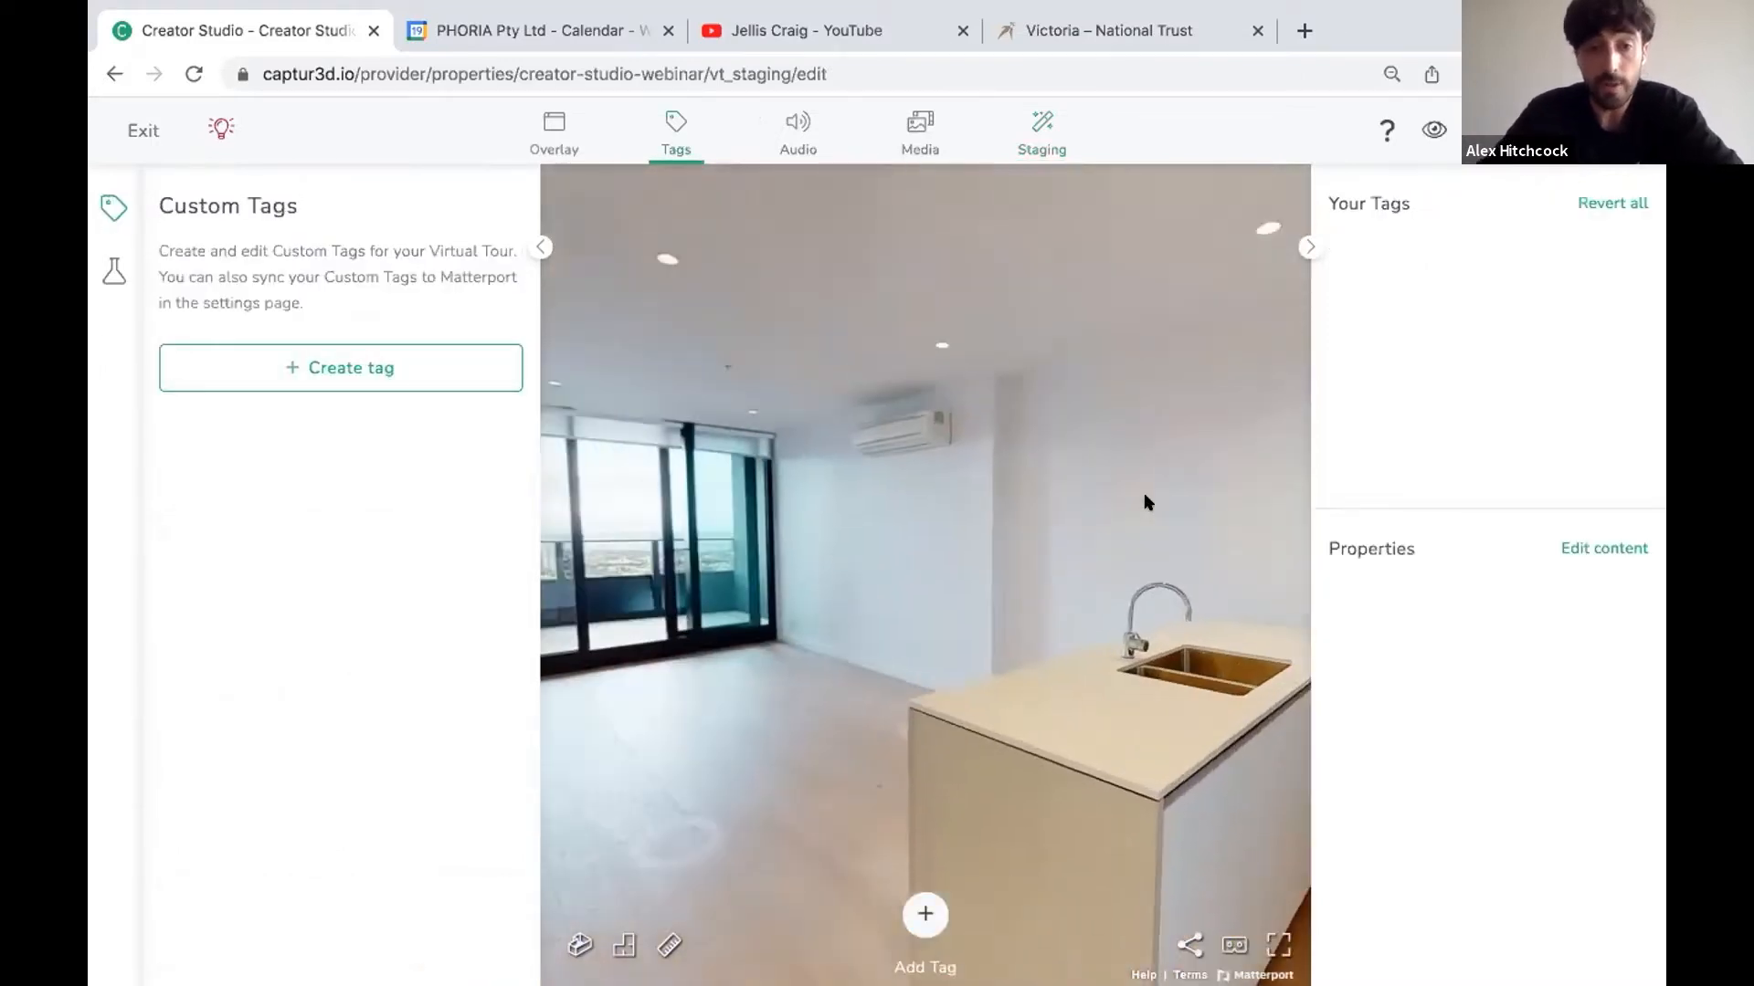
drag(798, 589, 754, 610)
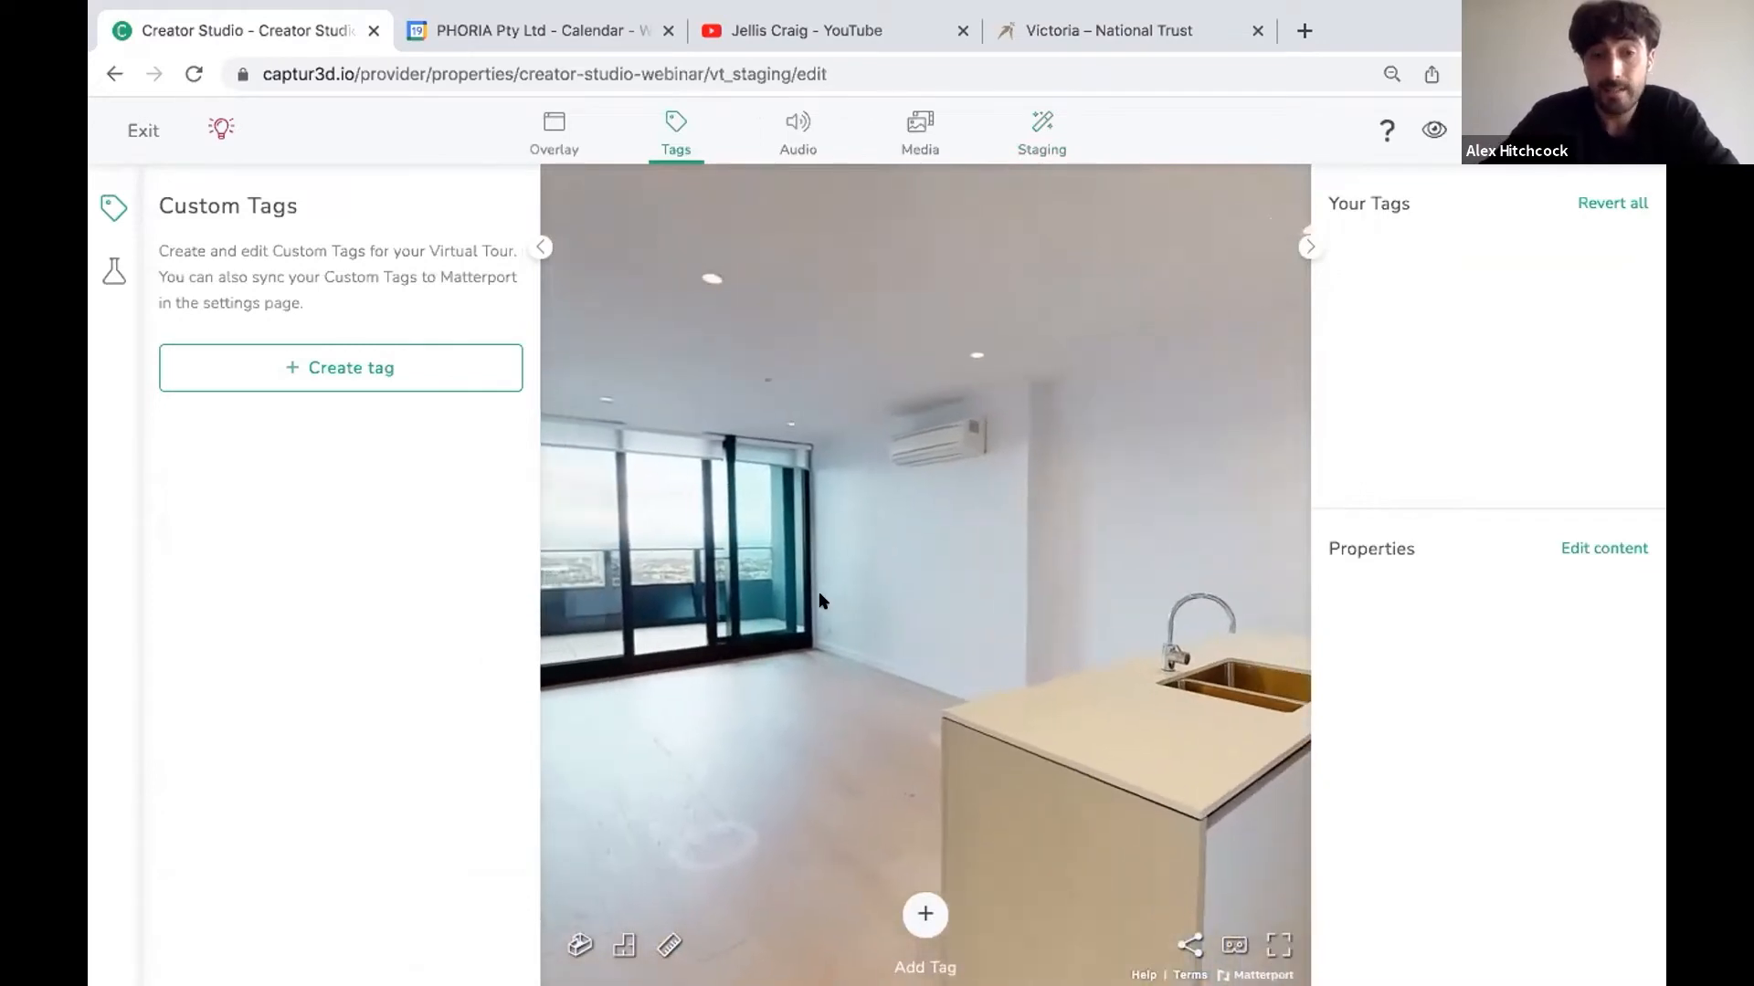
click(736, 824)
drag(928, 646, 787, 657)
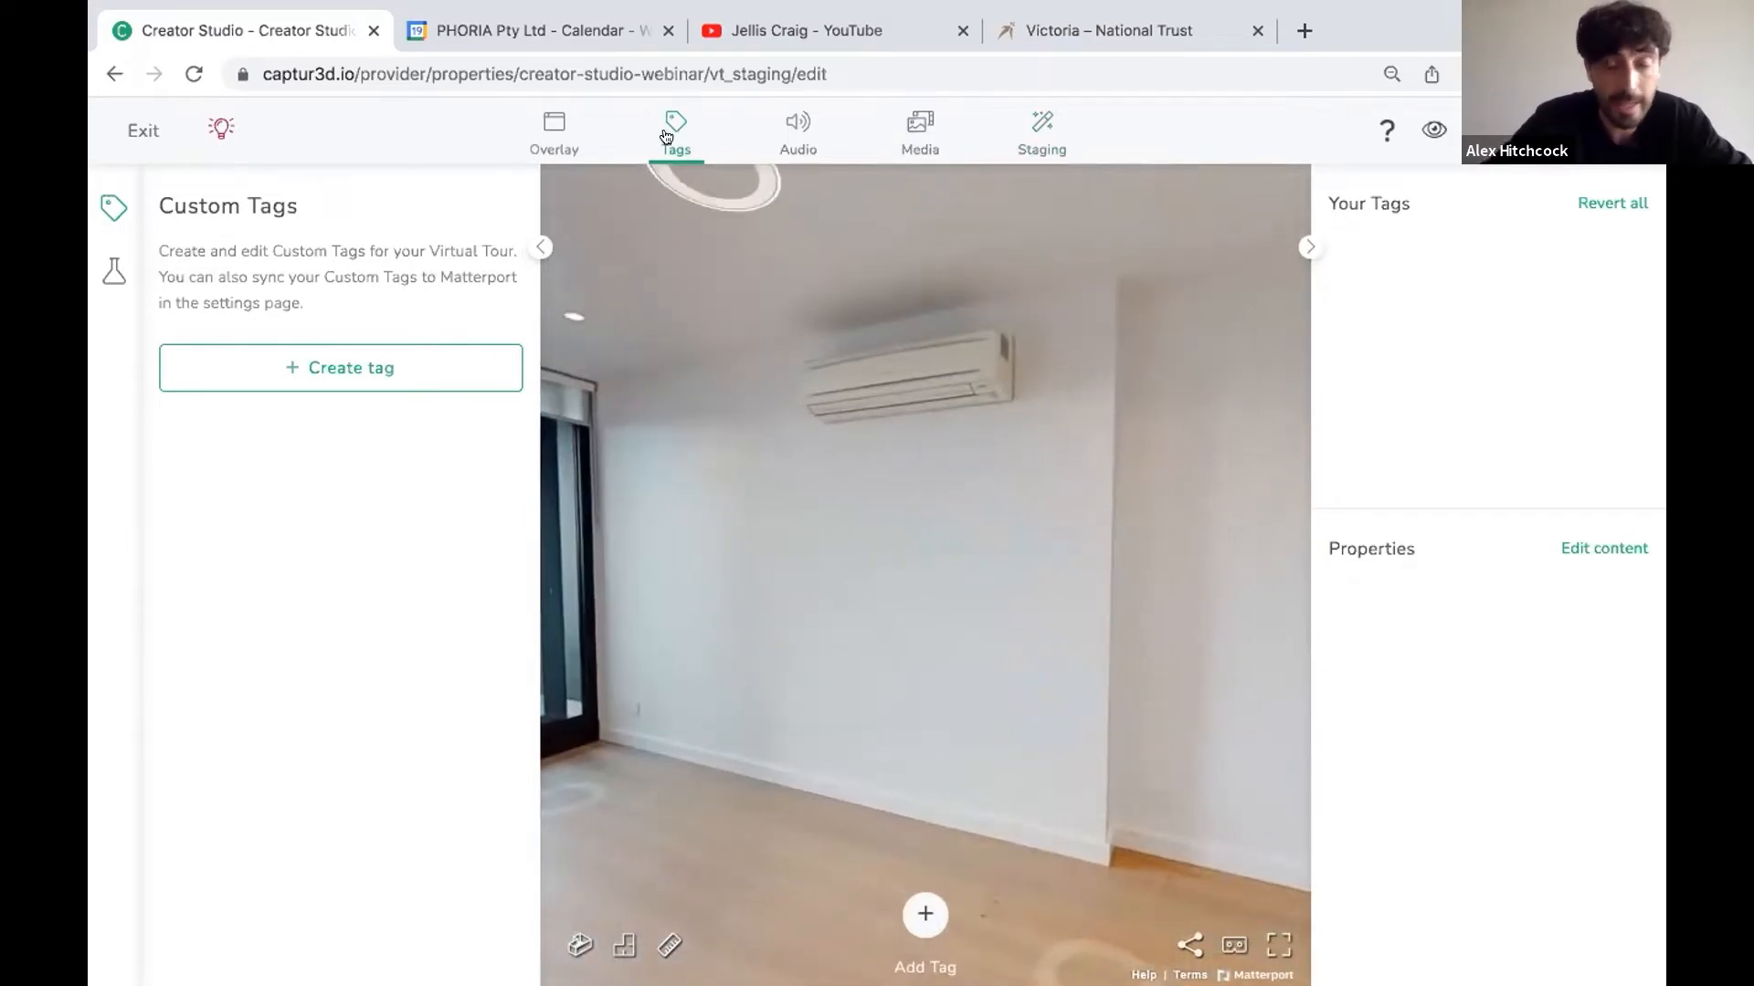
click(309, 375)
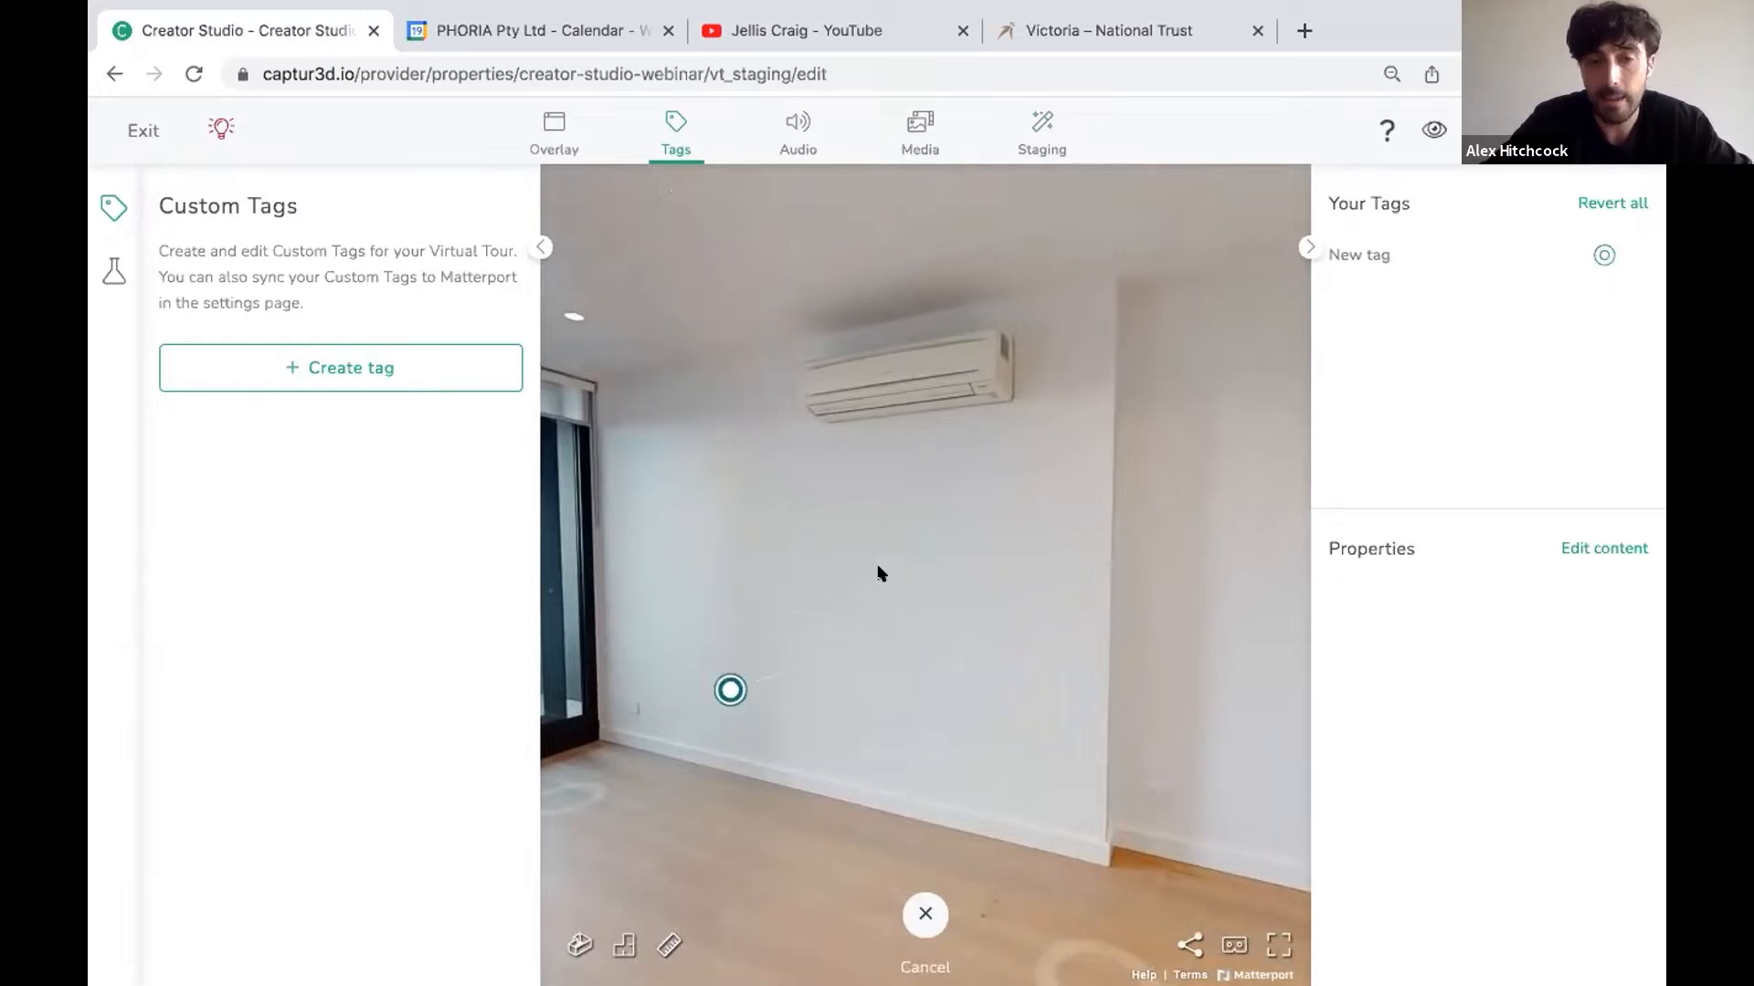
click(755, 421)
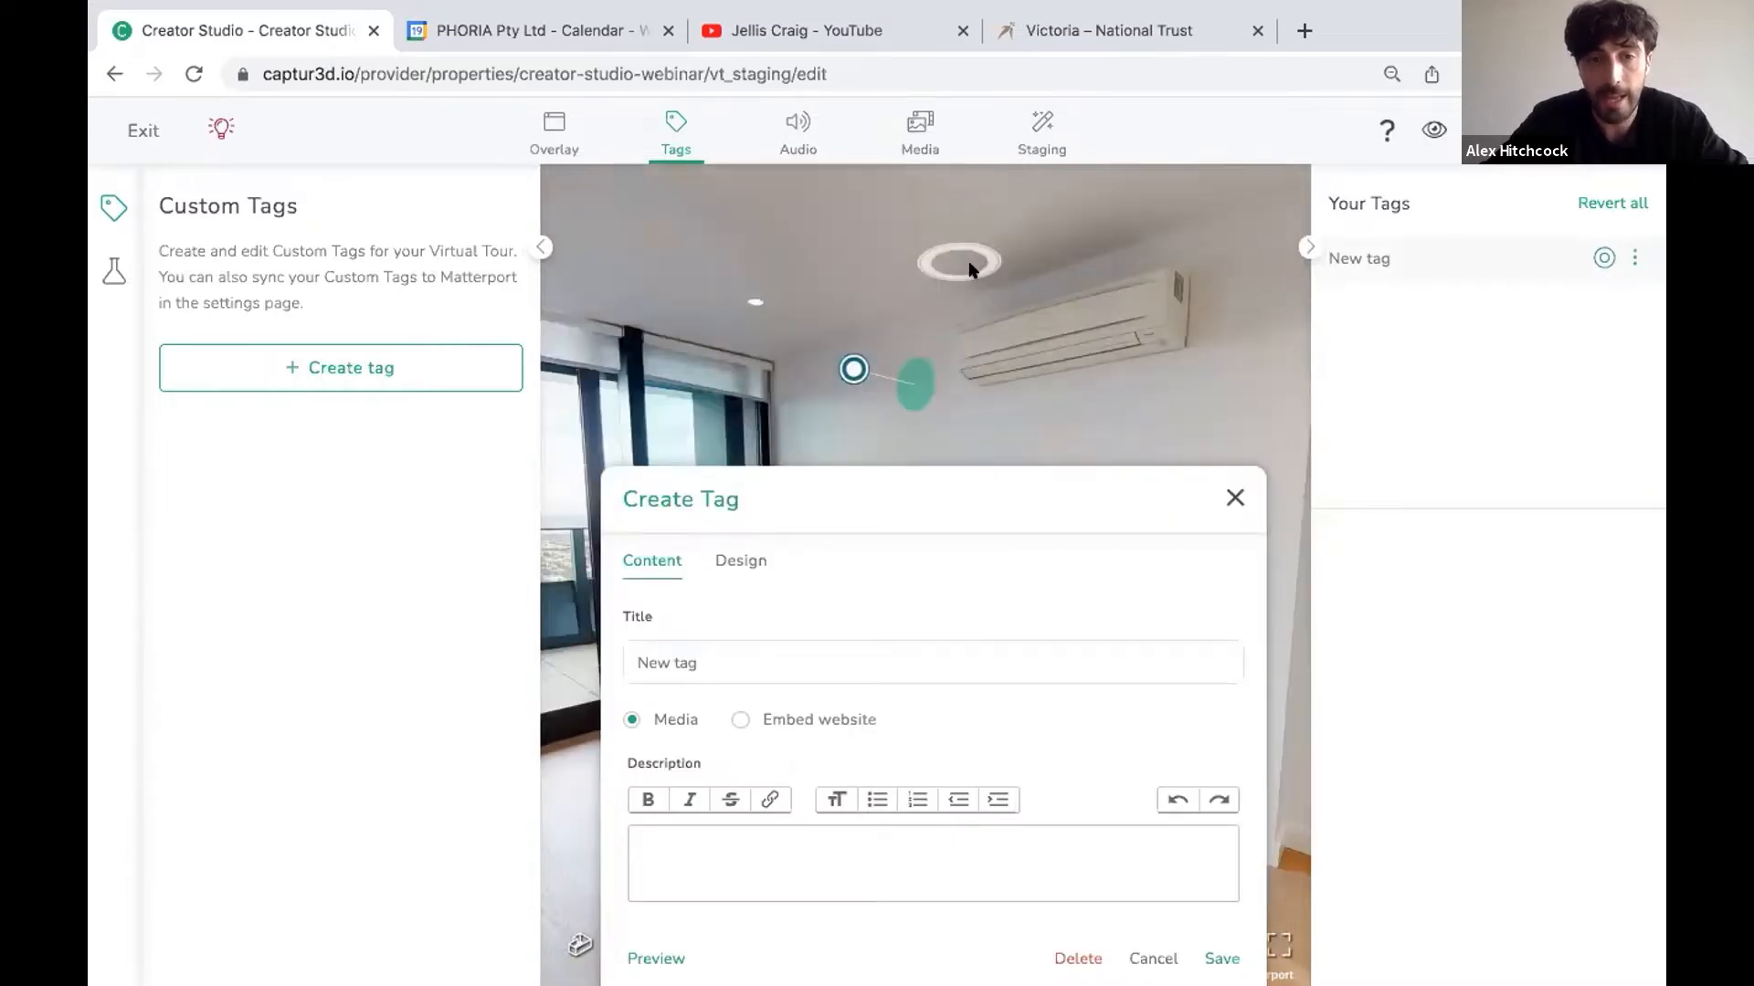
Try to retitle the newly placed tag as "Embed media".
click(874, 383)
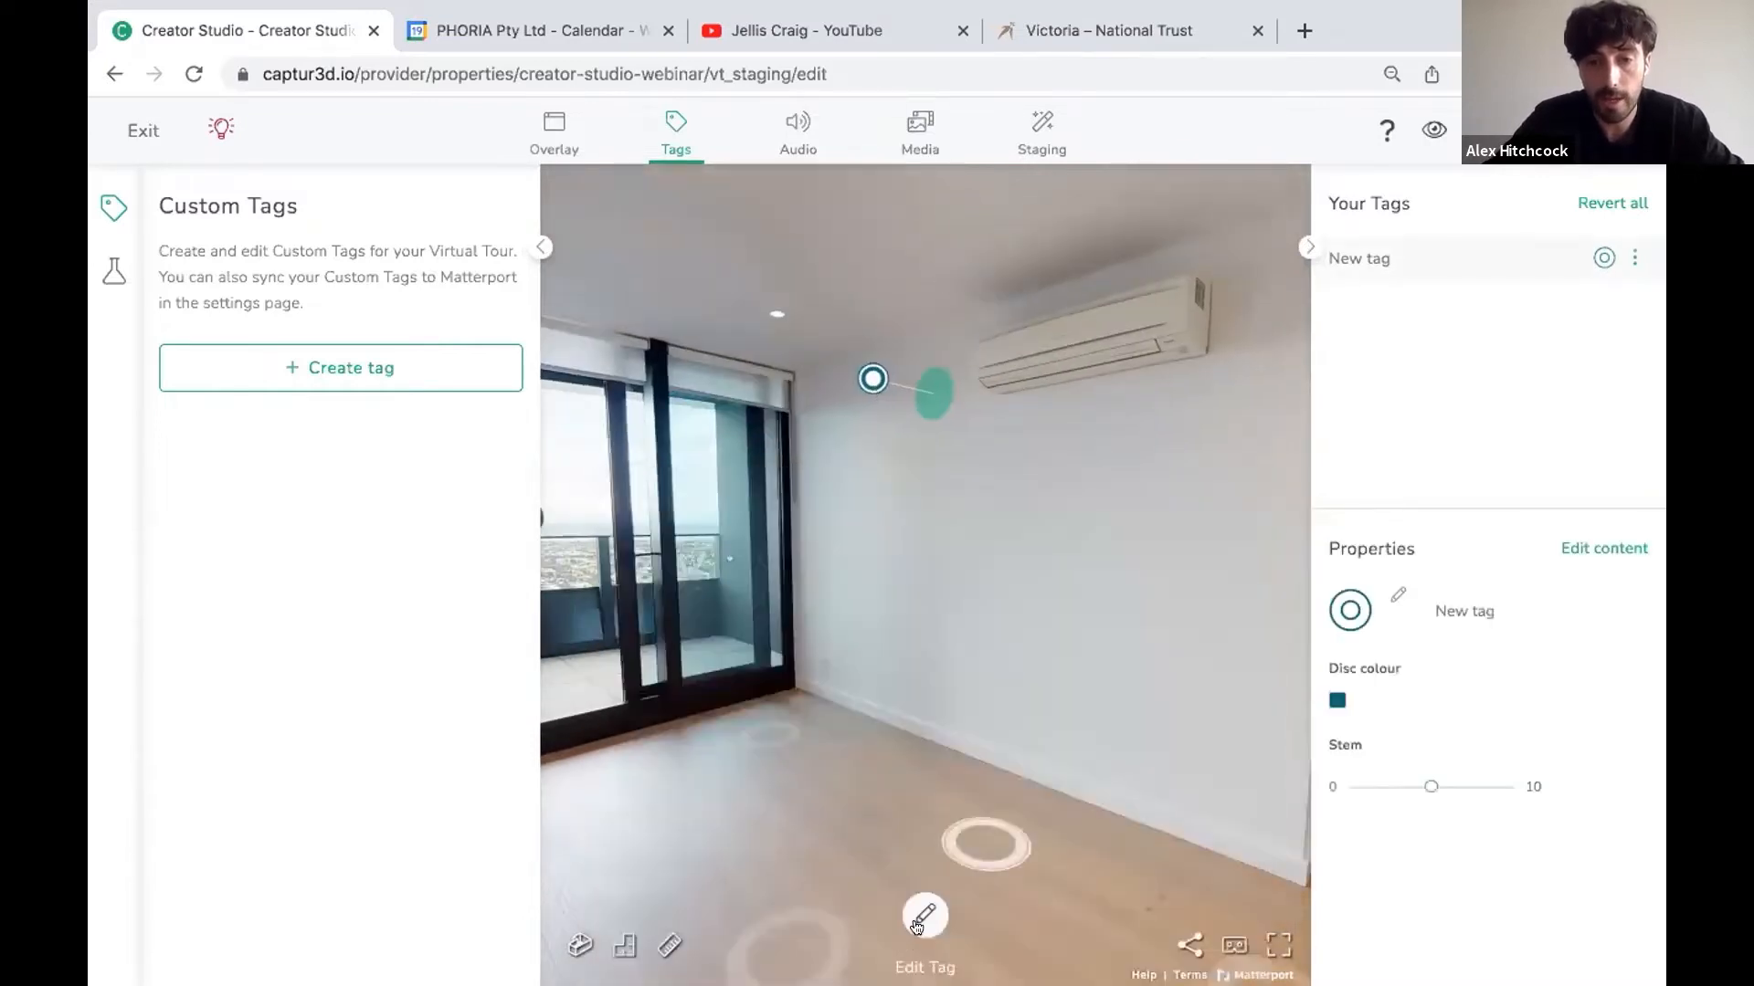
click(921, 919)
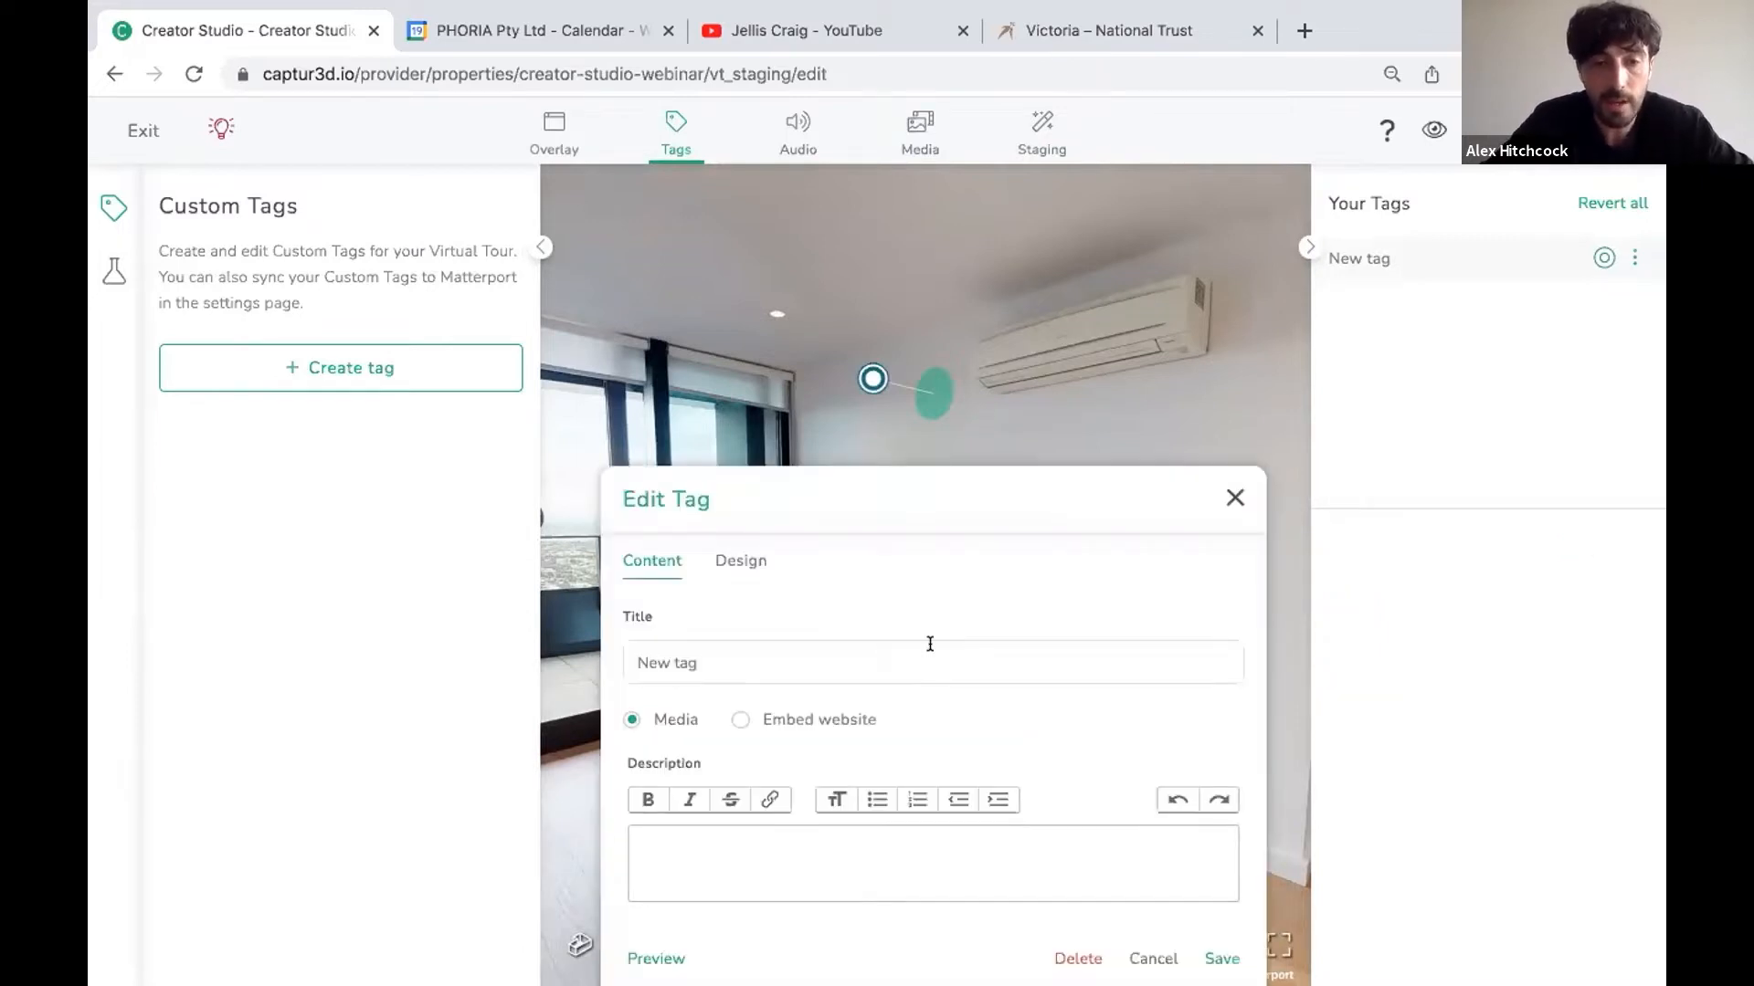
scroll(930, 644, down, 1)
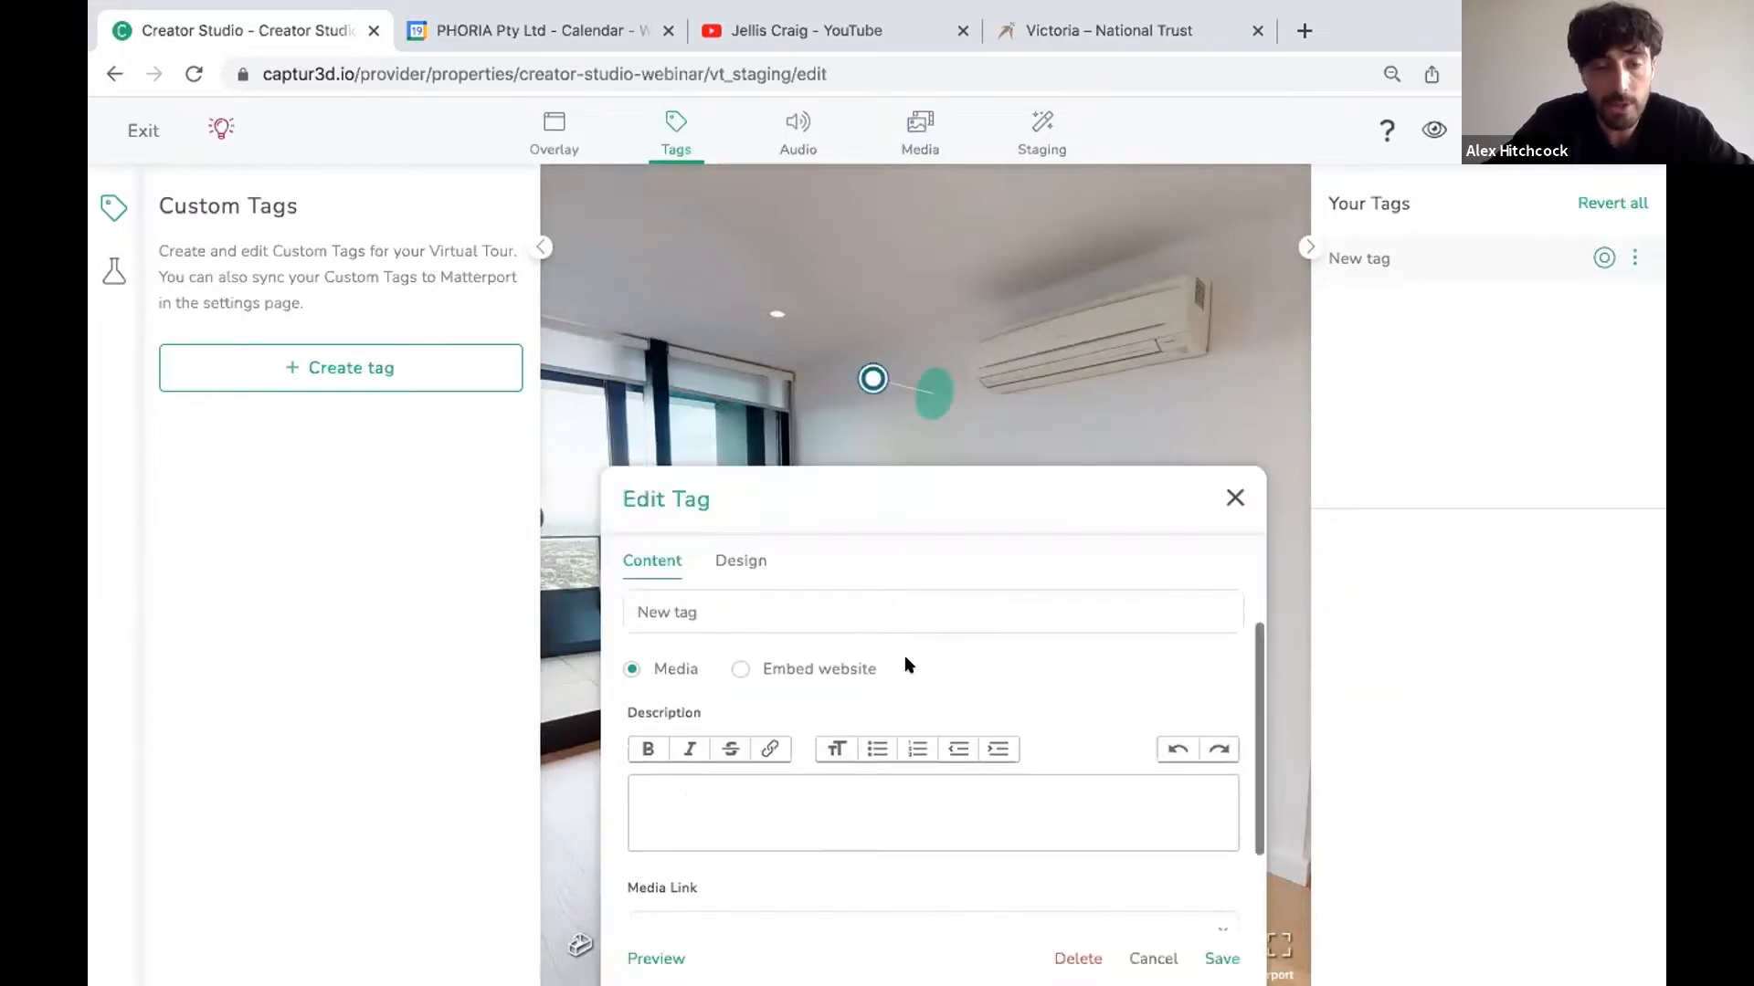
scroll(694, 649, up, 1)
click(720, 657)
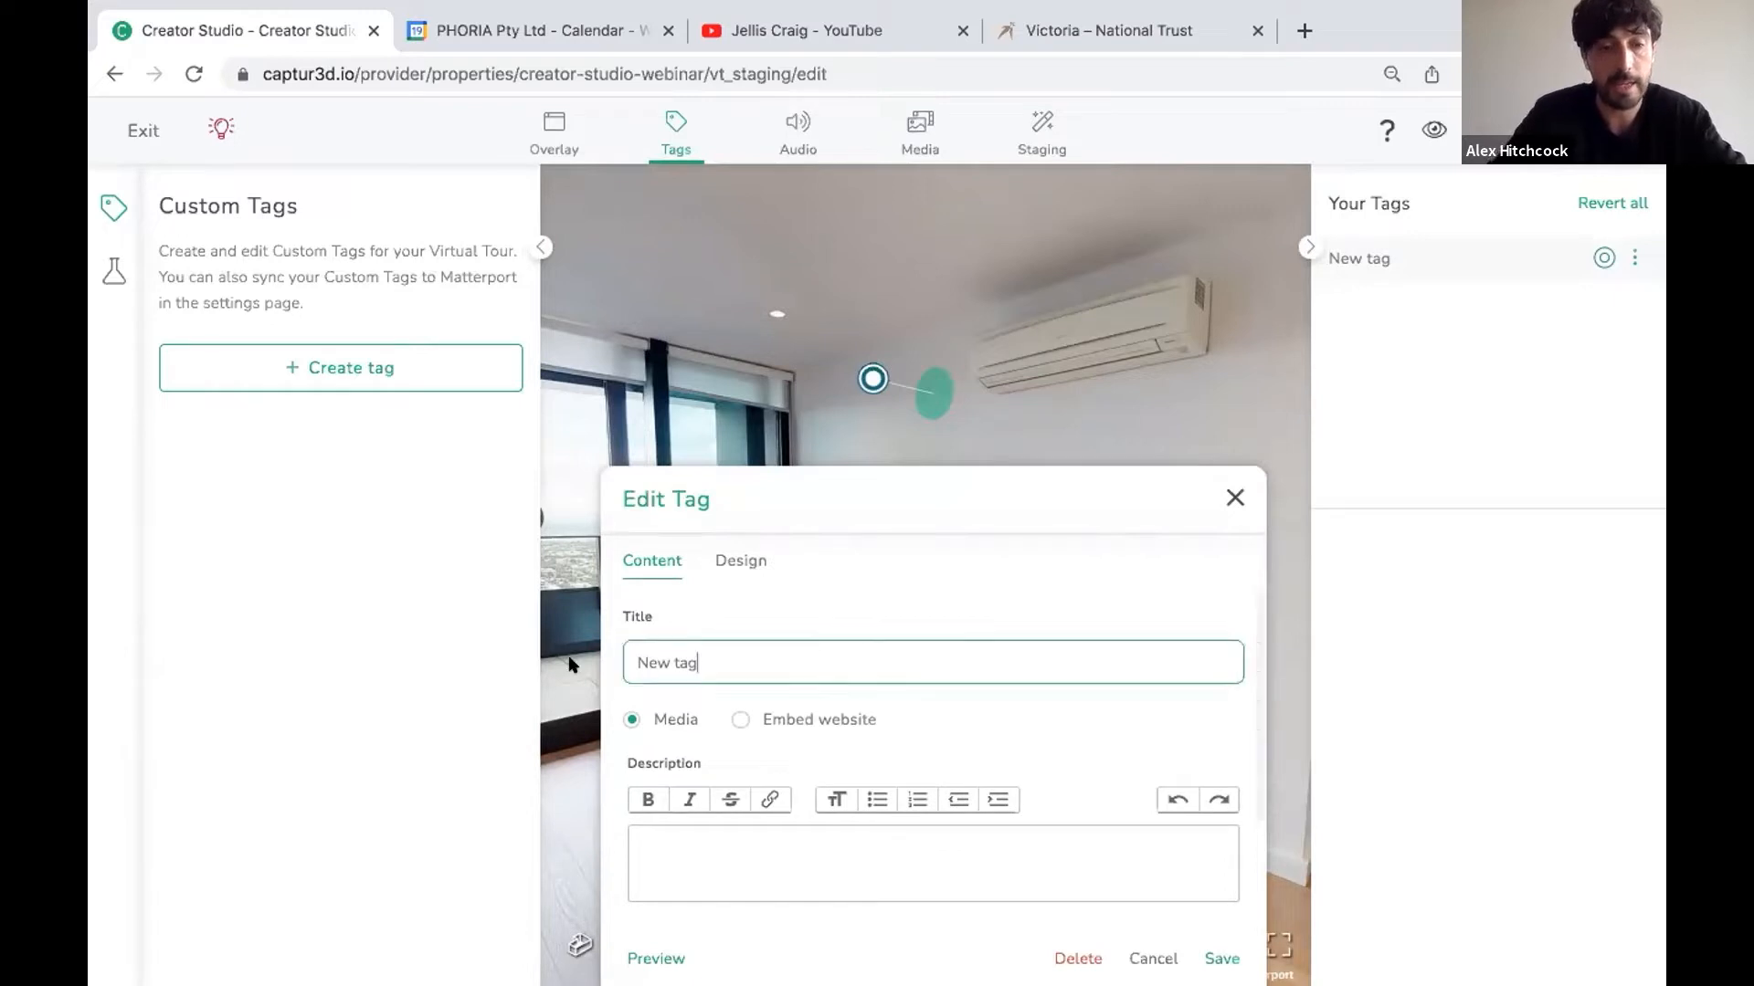
key(BackSpace)
key(BackSpace)
key(BackSpace)
key(BackSpace)
key(BackSpace)
key(BackSpace)
key(BackSpace)
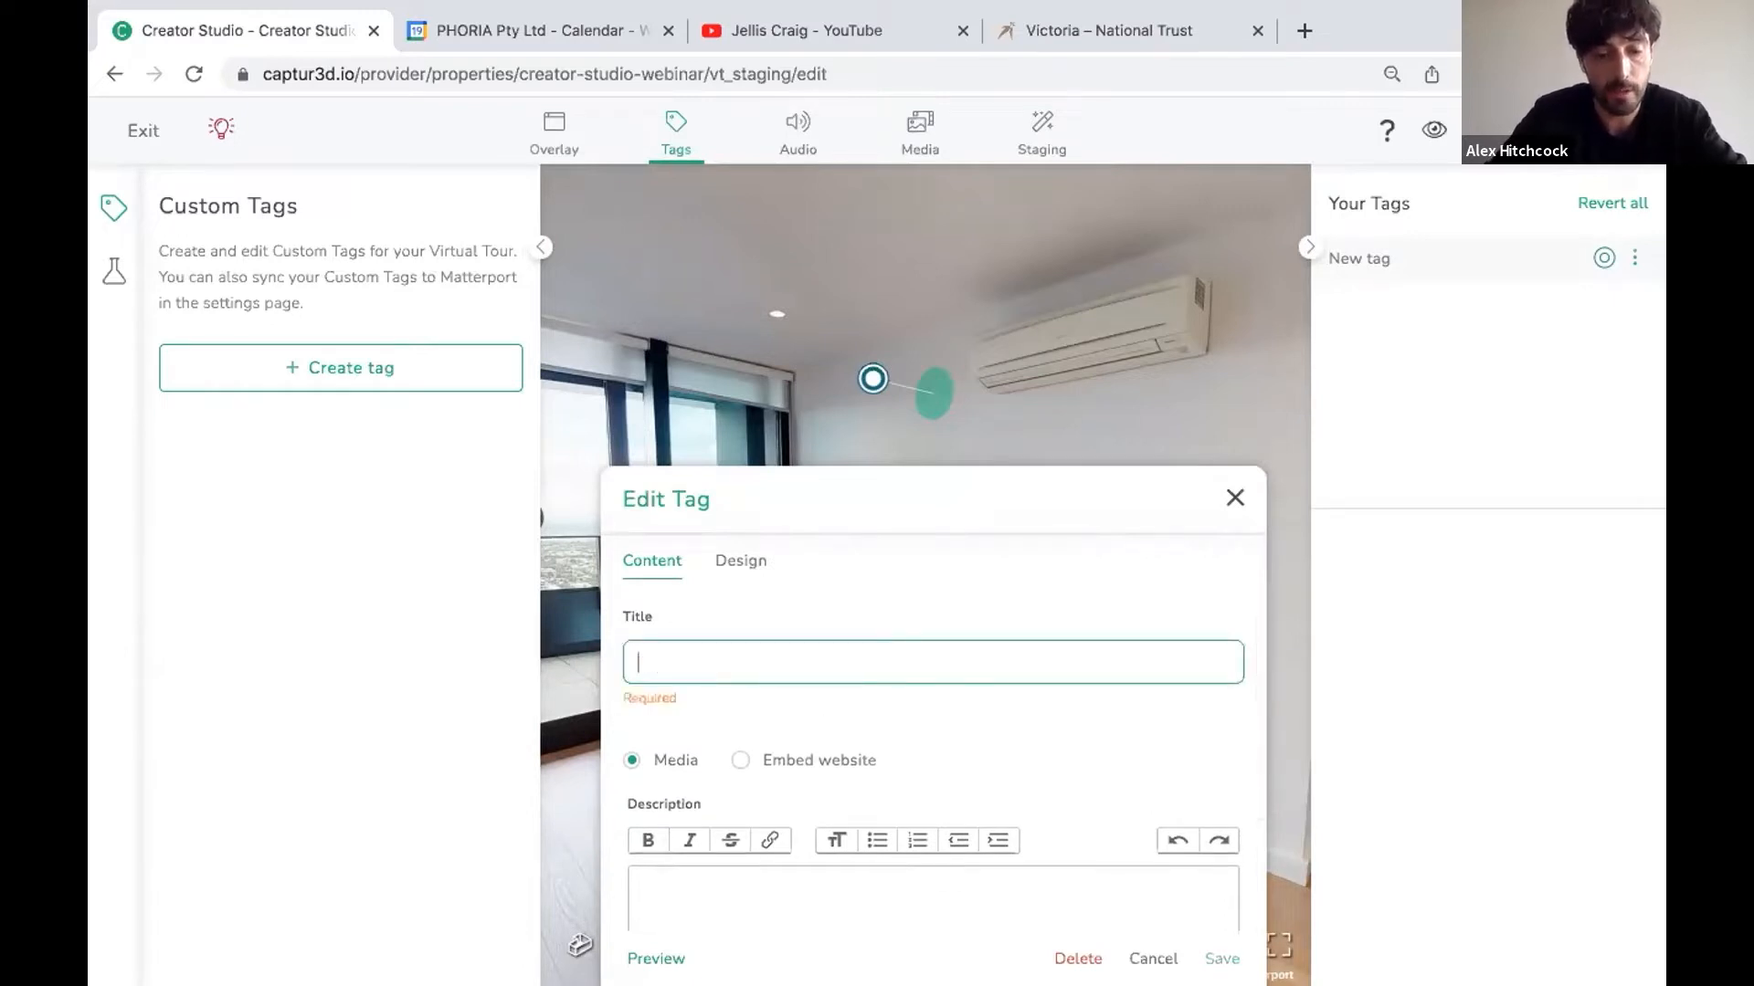
text(Embed media)
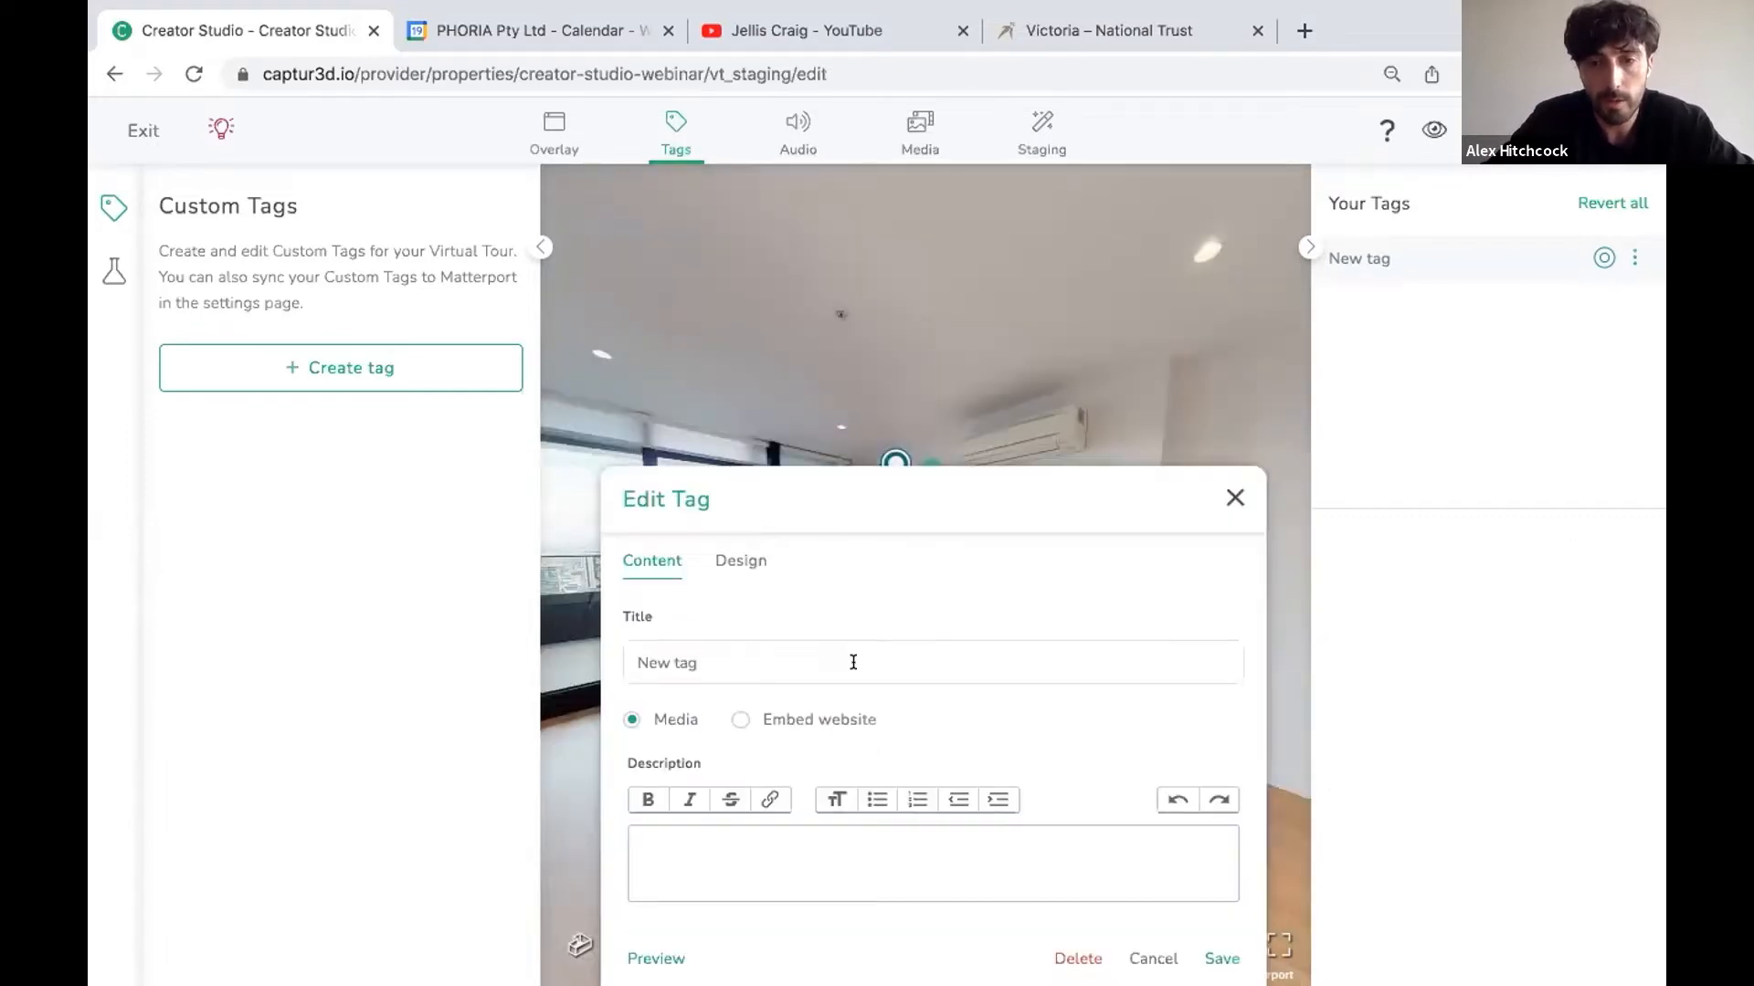
Enter "Media embed" as the new tag's description.
click(853, 662)
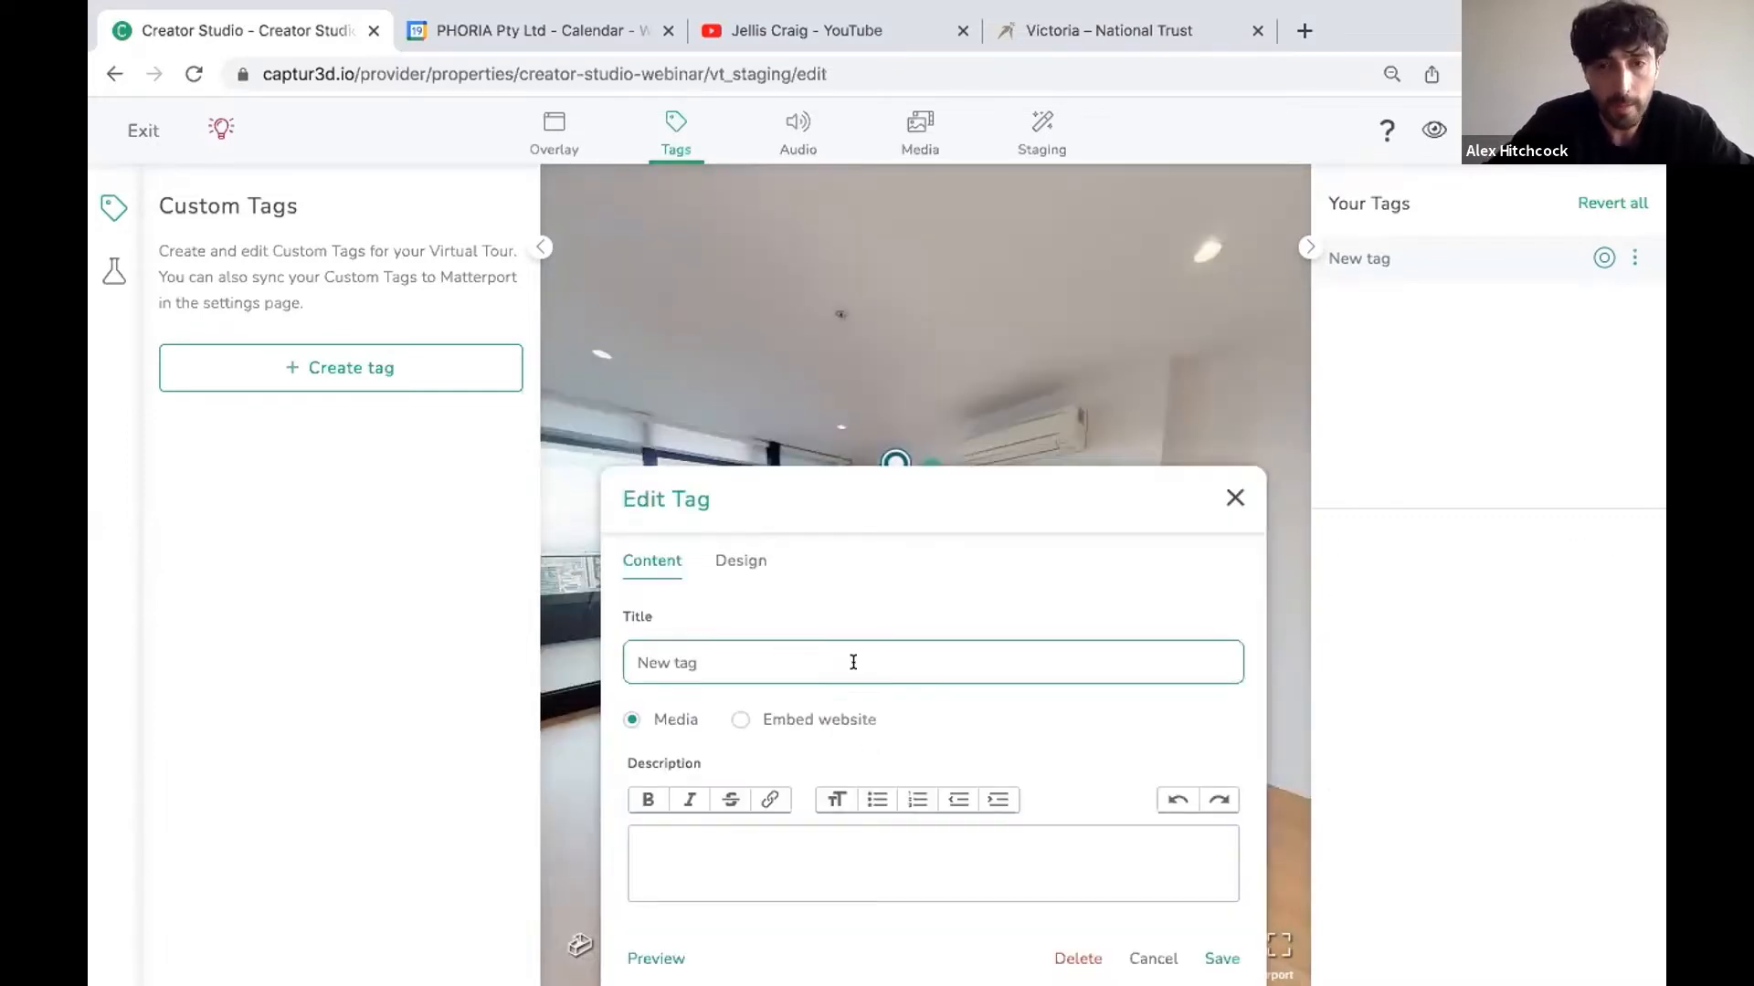
click(763, 837)
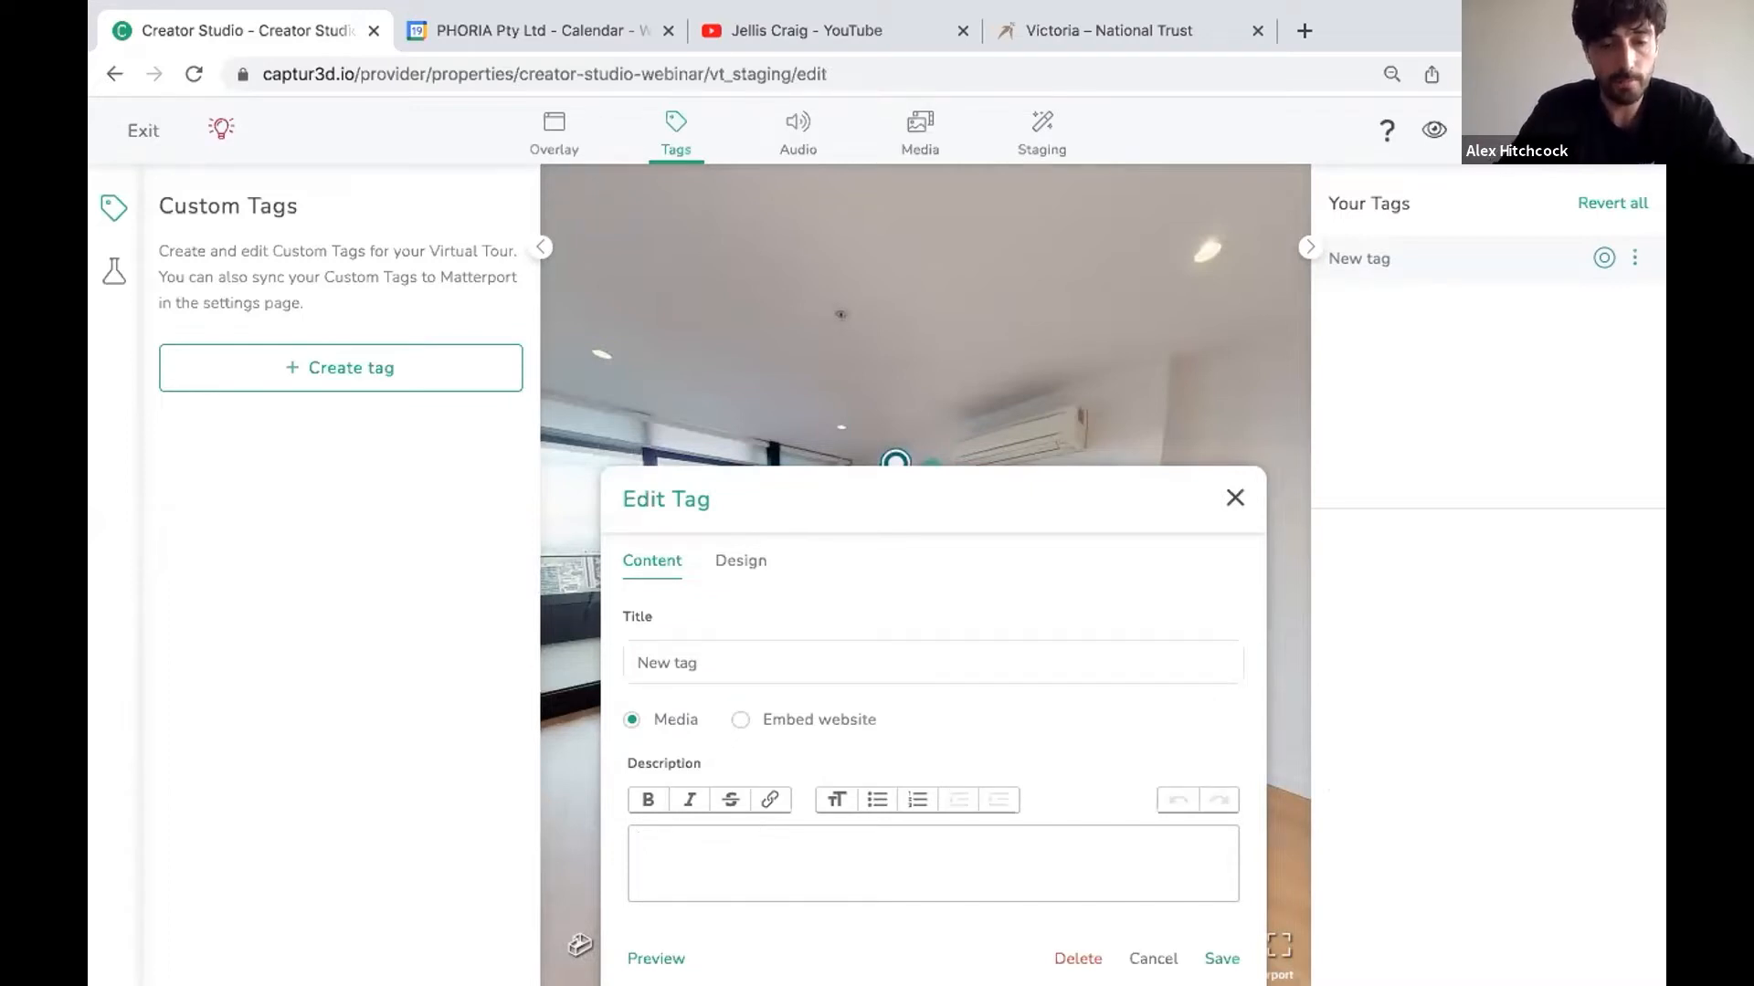
text(Media)
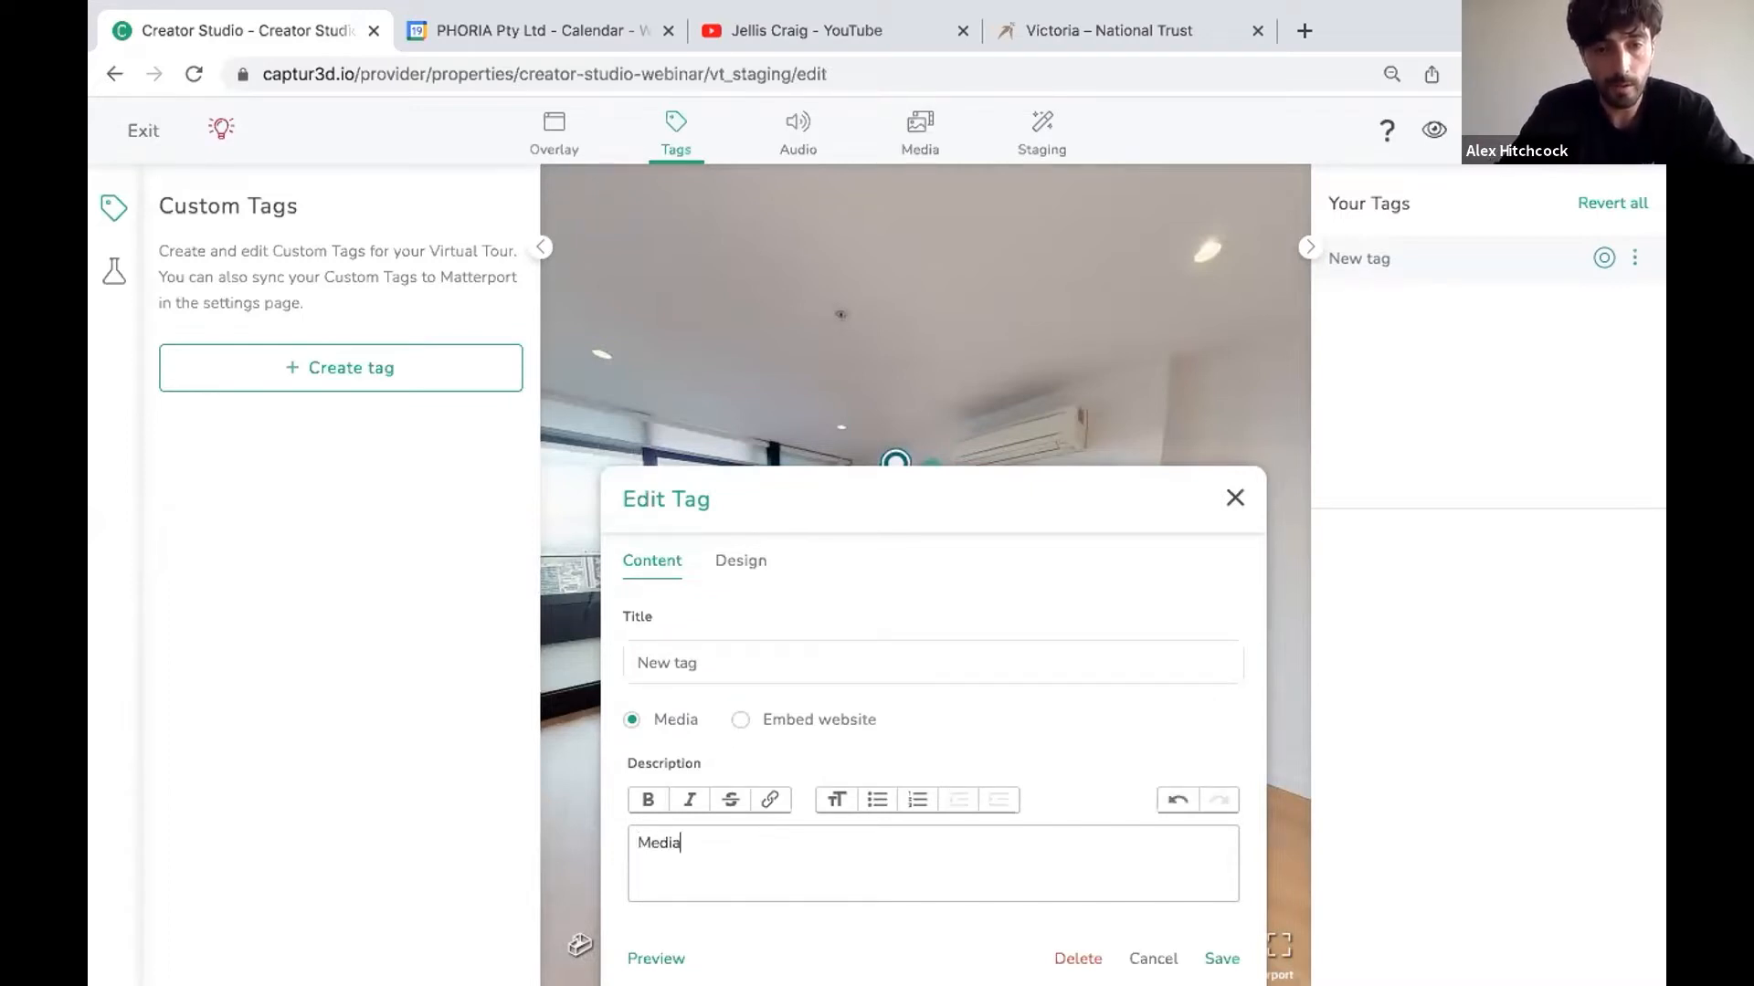
text( em)
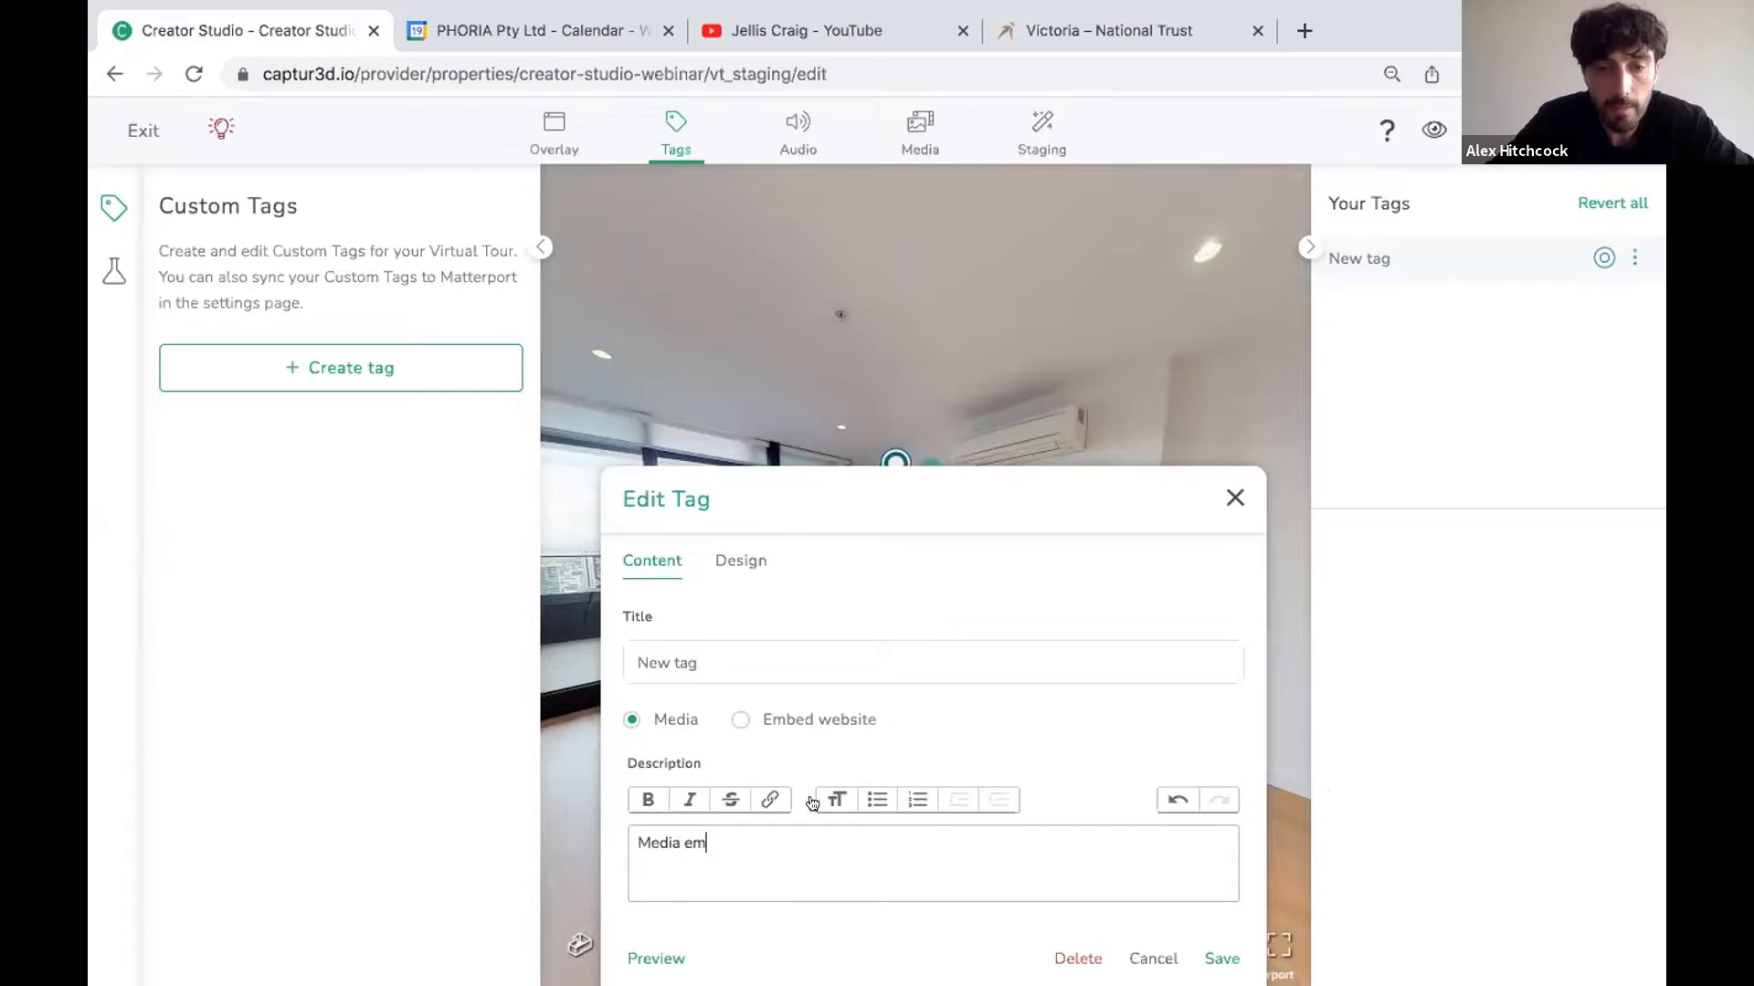
text(bed)
Switch to YouTube and copy the link of the third video in the Jellis Craig channel's uploads for the tag's media link.
scroll(808, 823, down, 1)
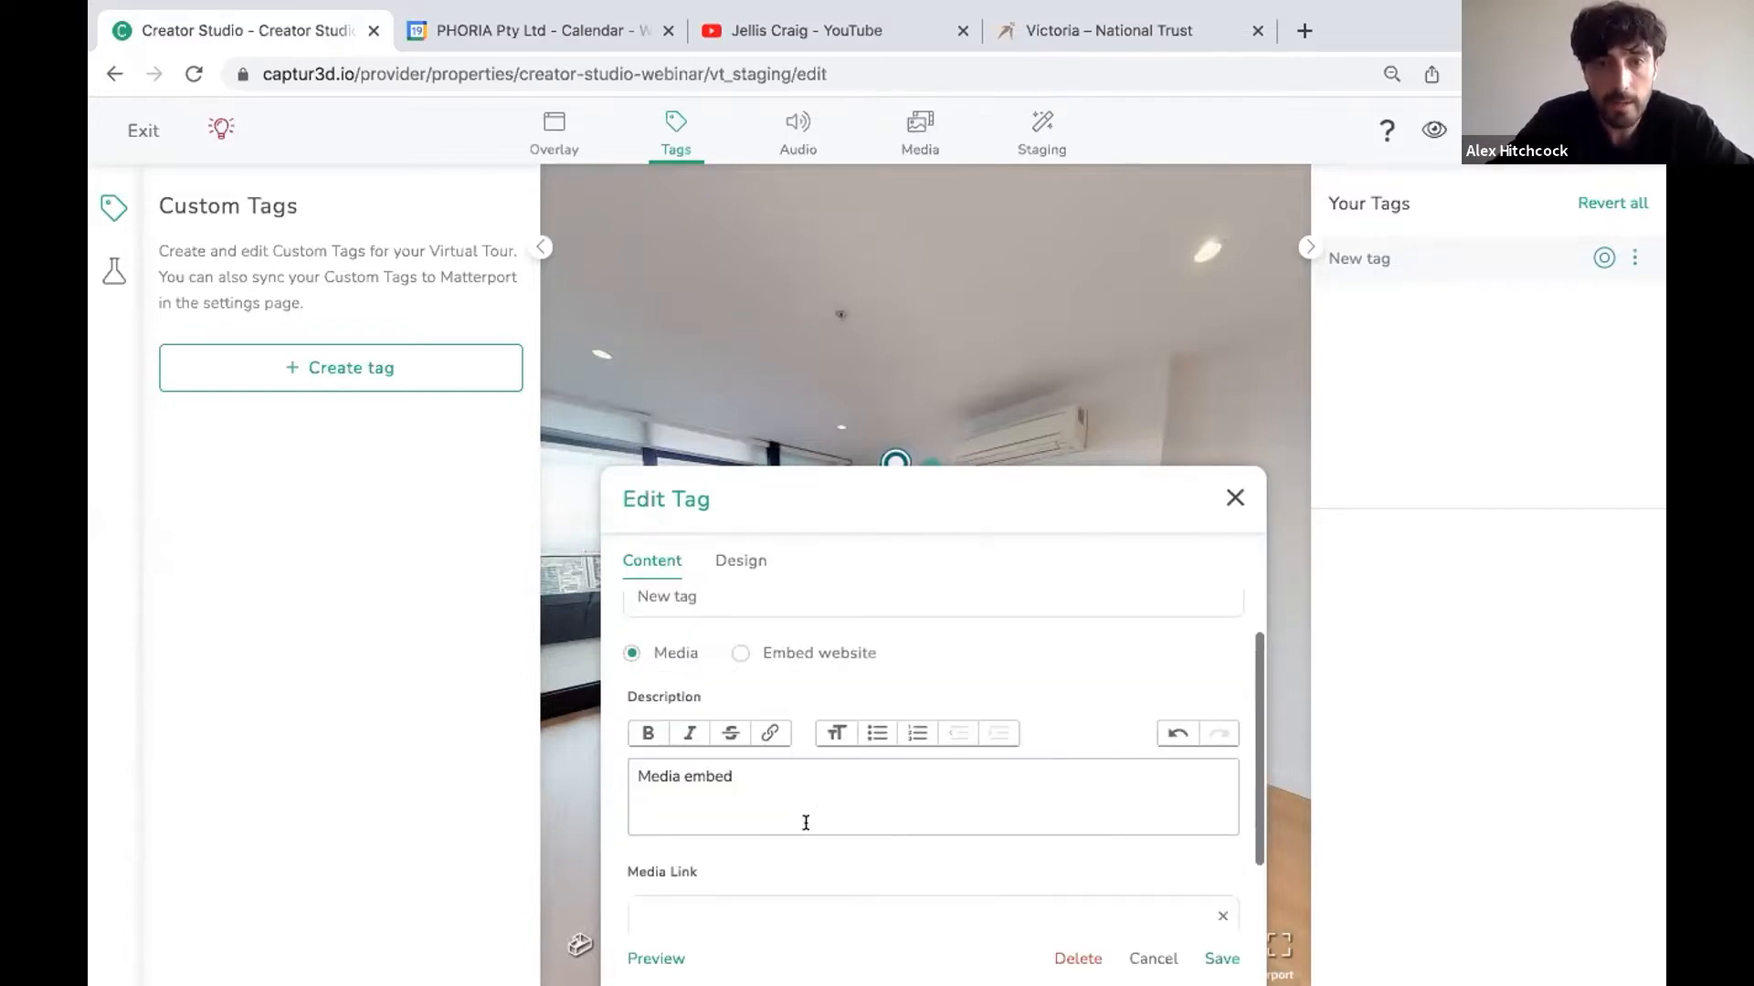
scroll(805, 823, down, 1)
click(806, 826)
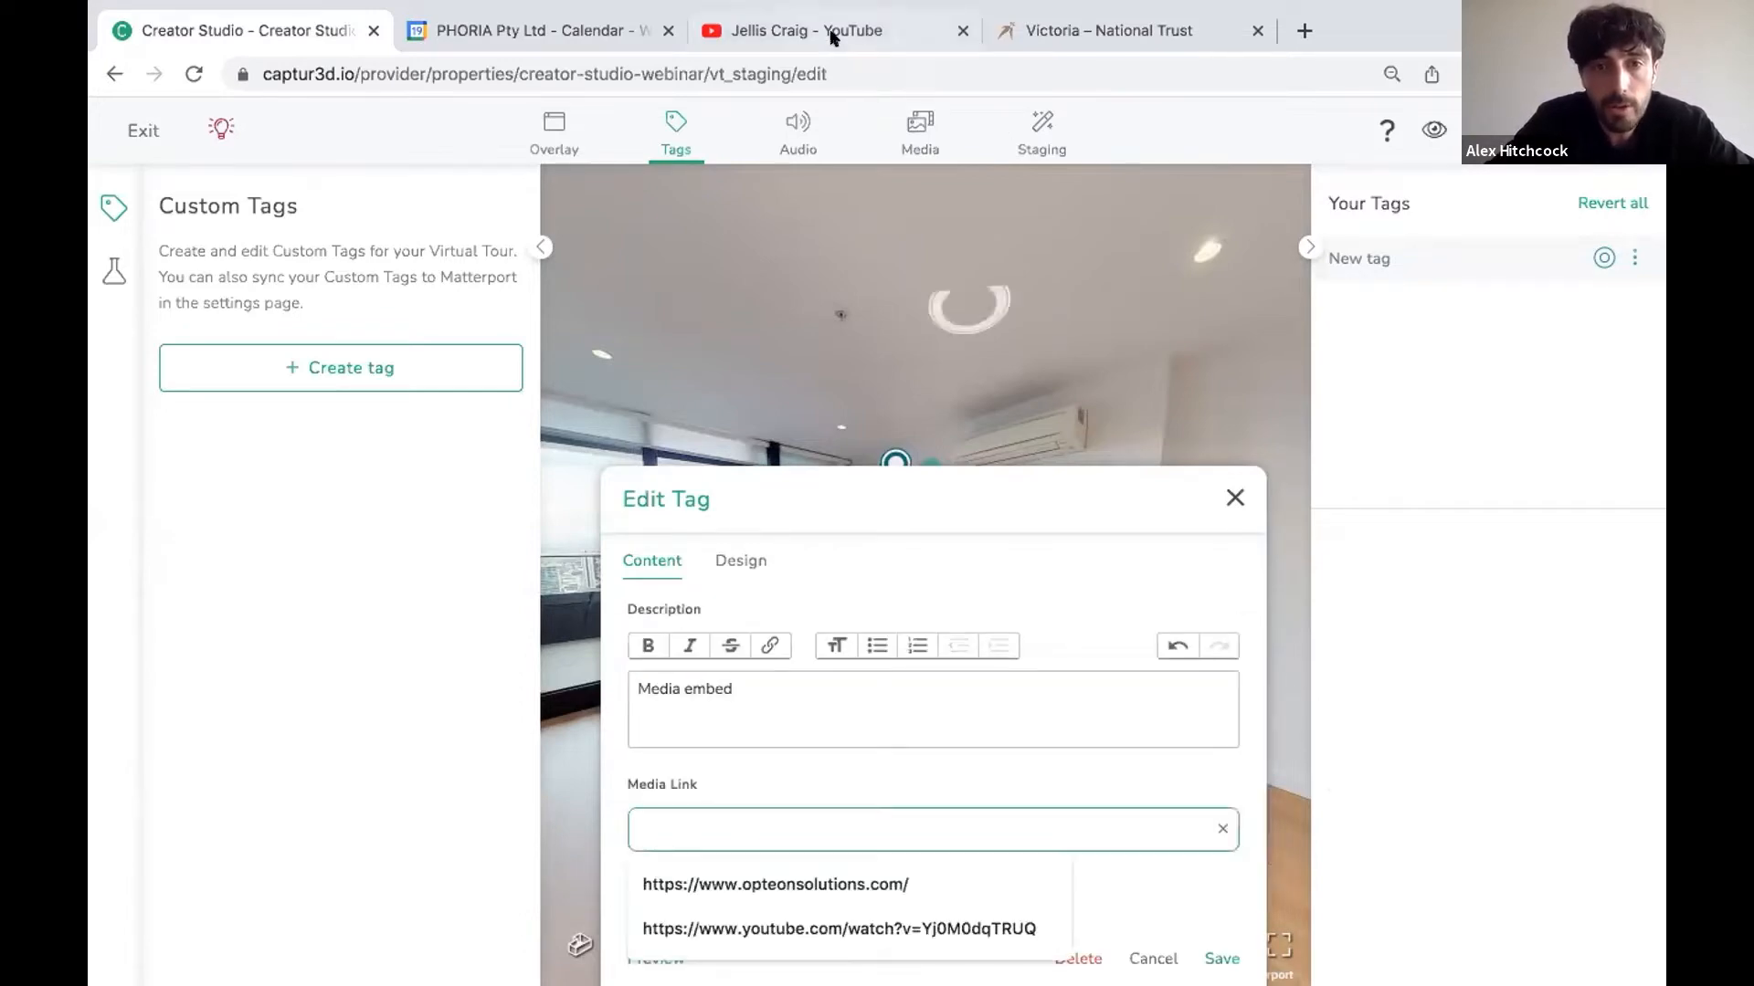
click(833, 33)
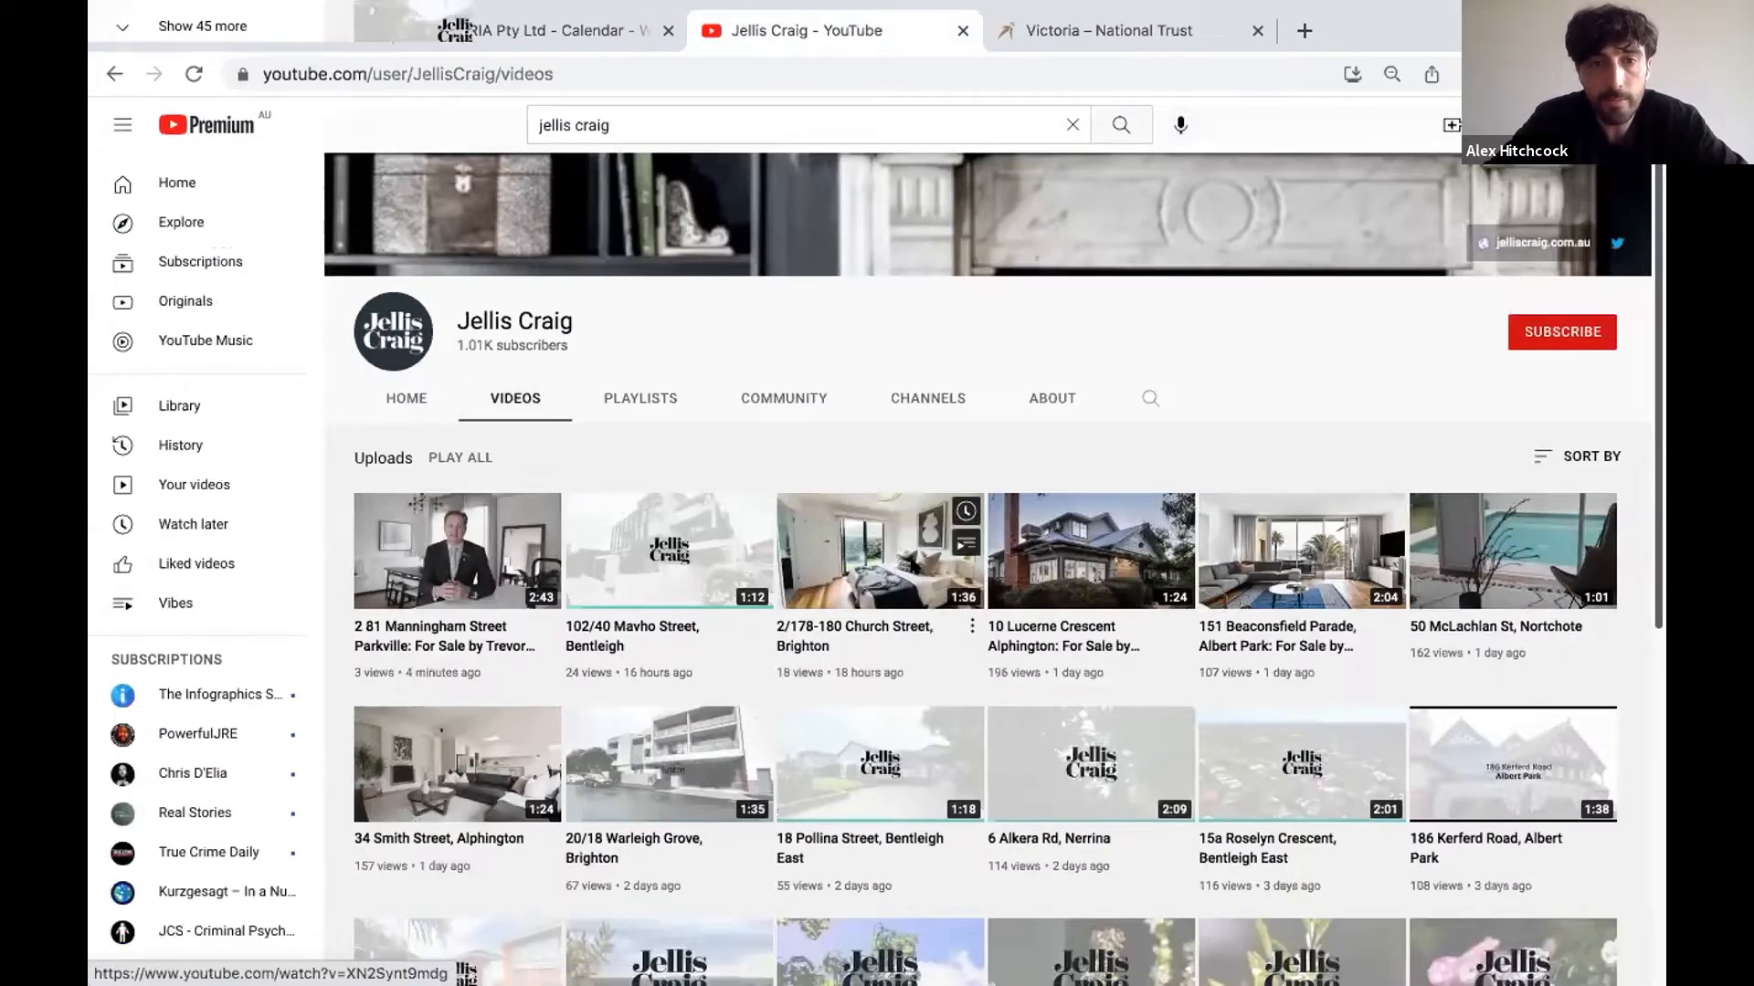
click(911, 567)
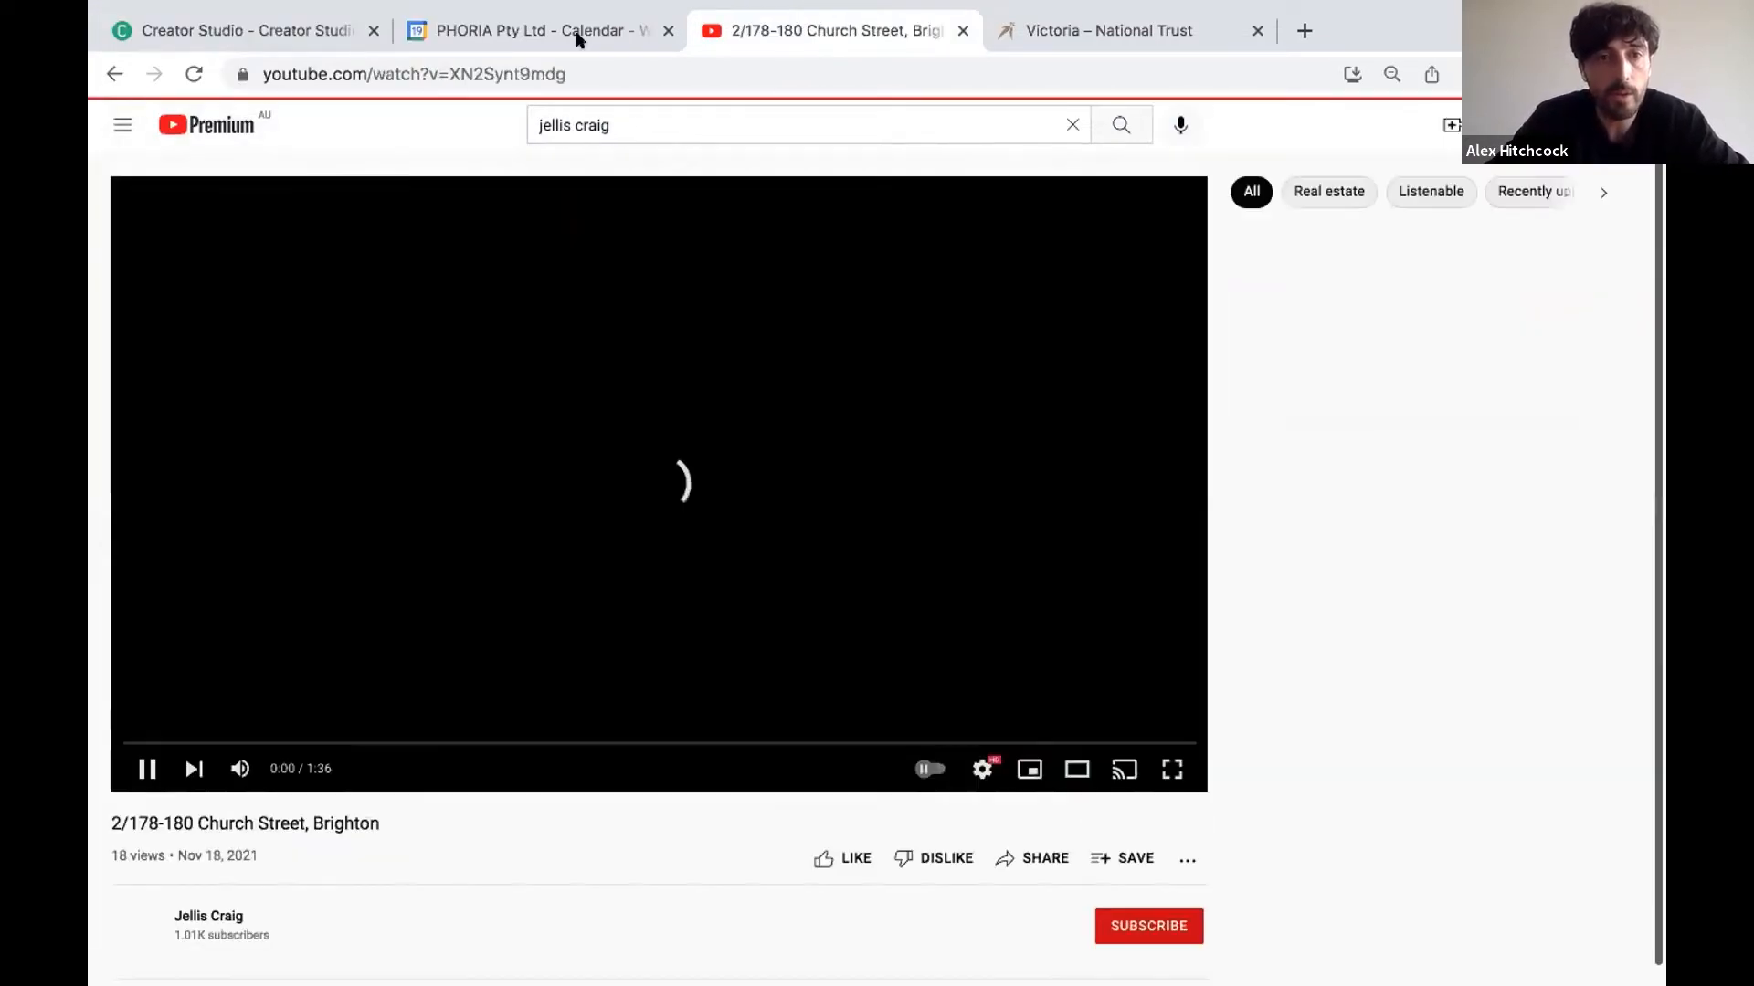
key(super+l)
key(super+c)
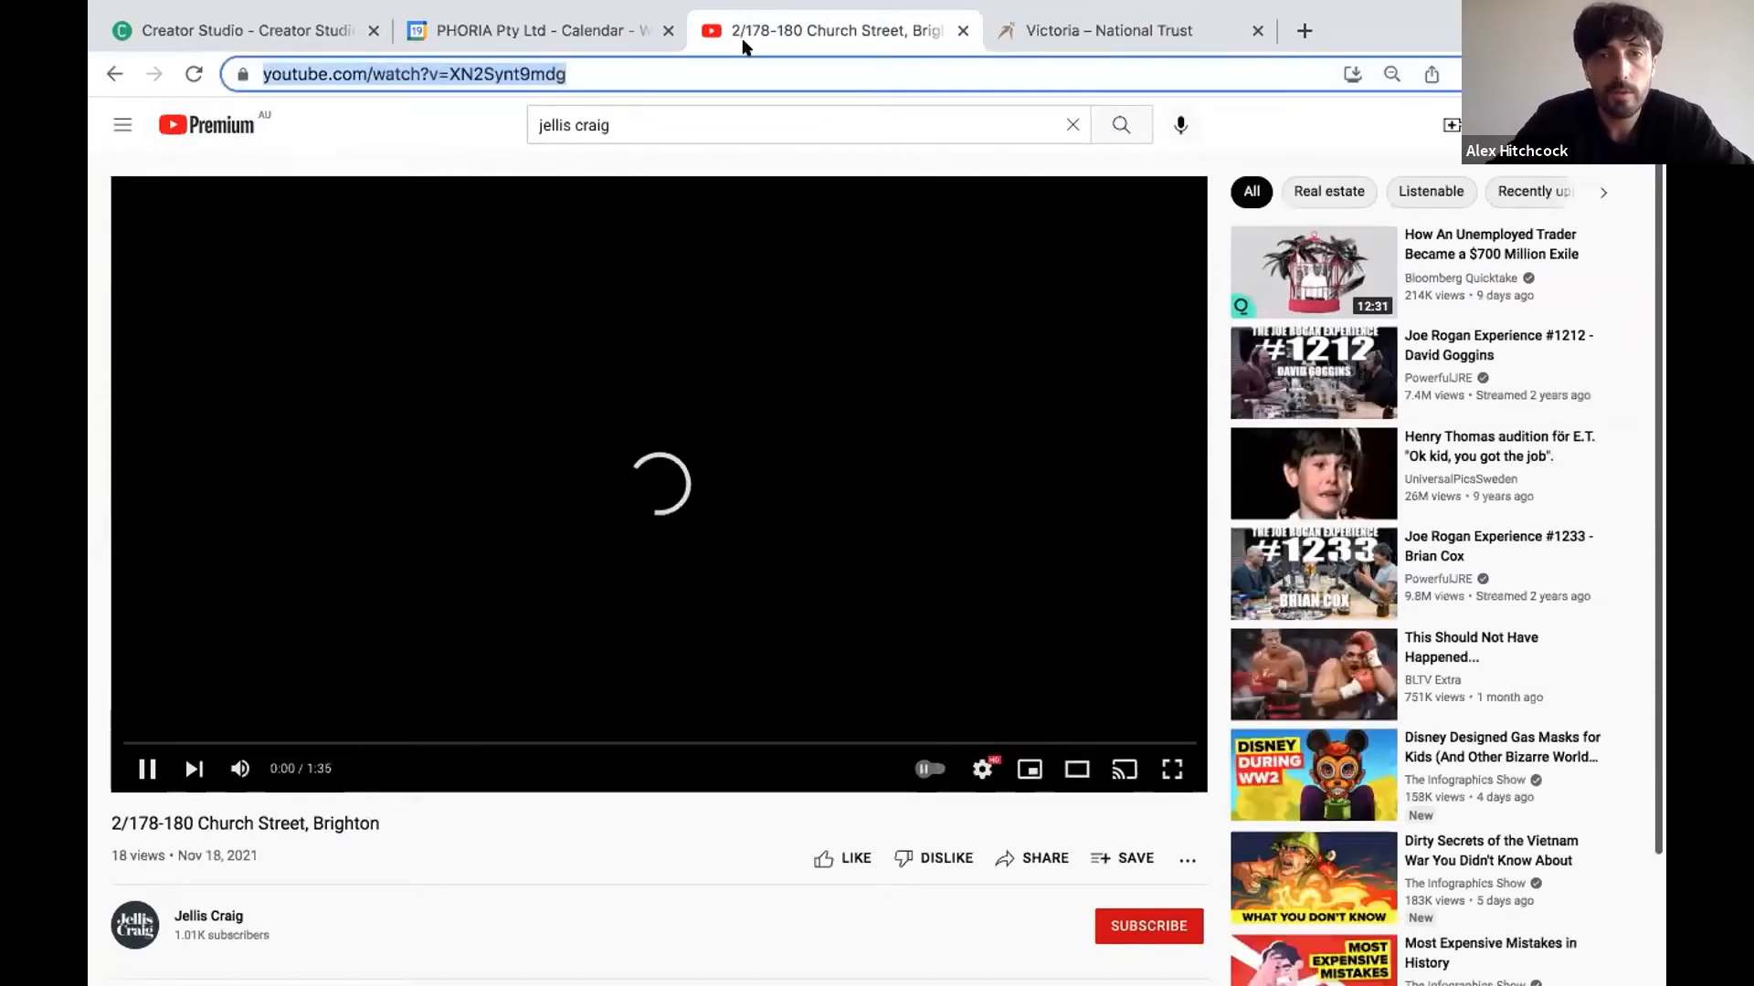
key(BackSpace)
key(ctrl+super+f)
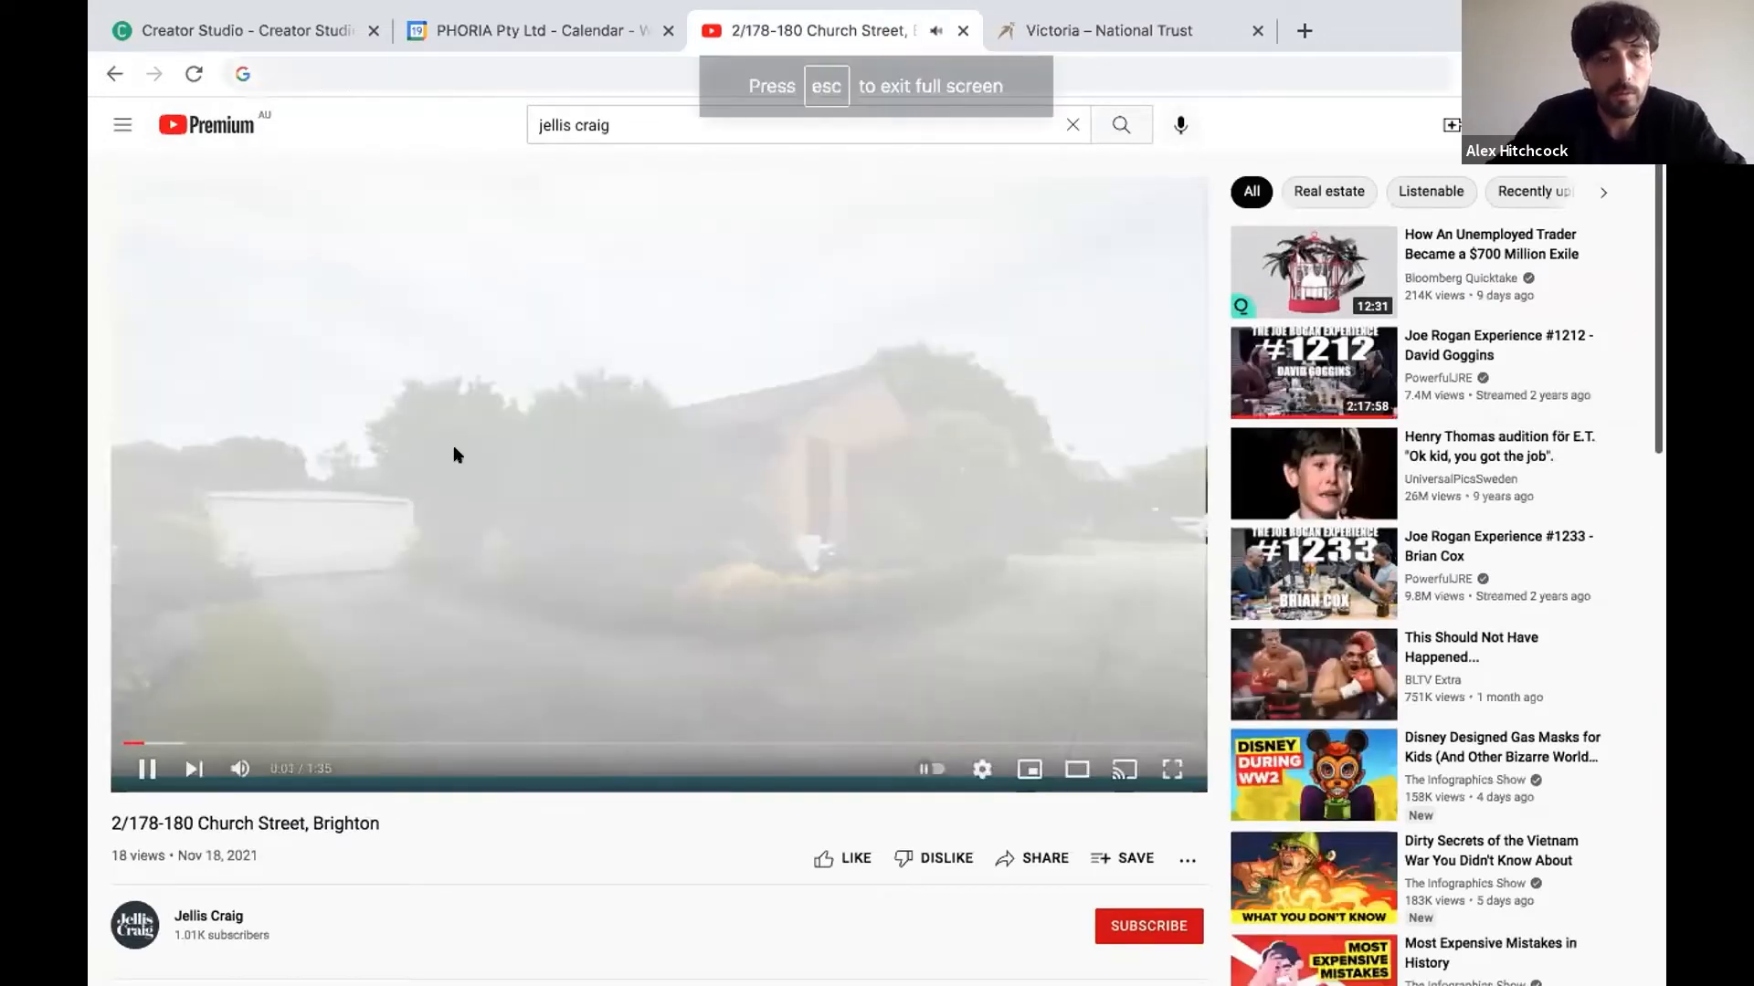
key(Escape)
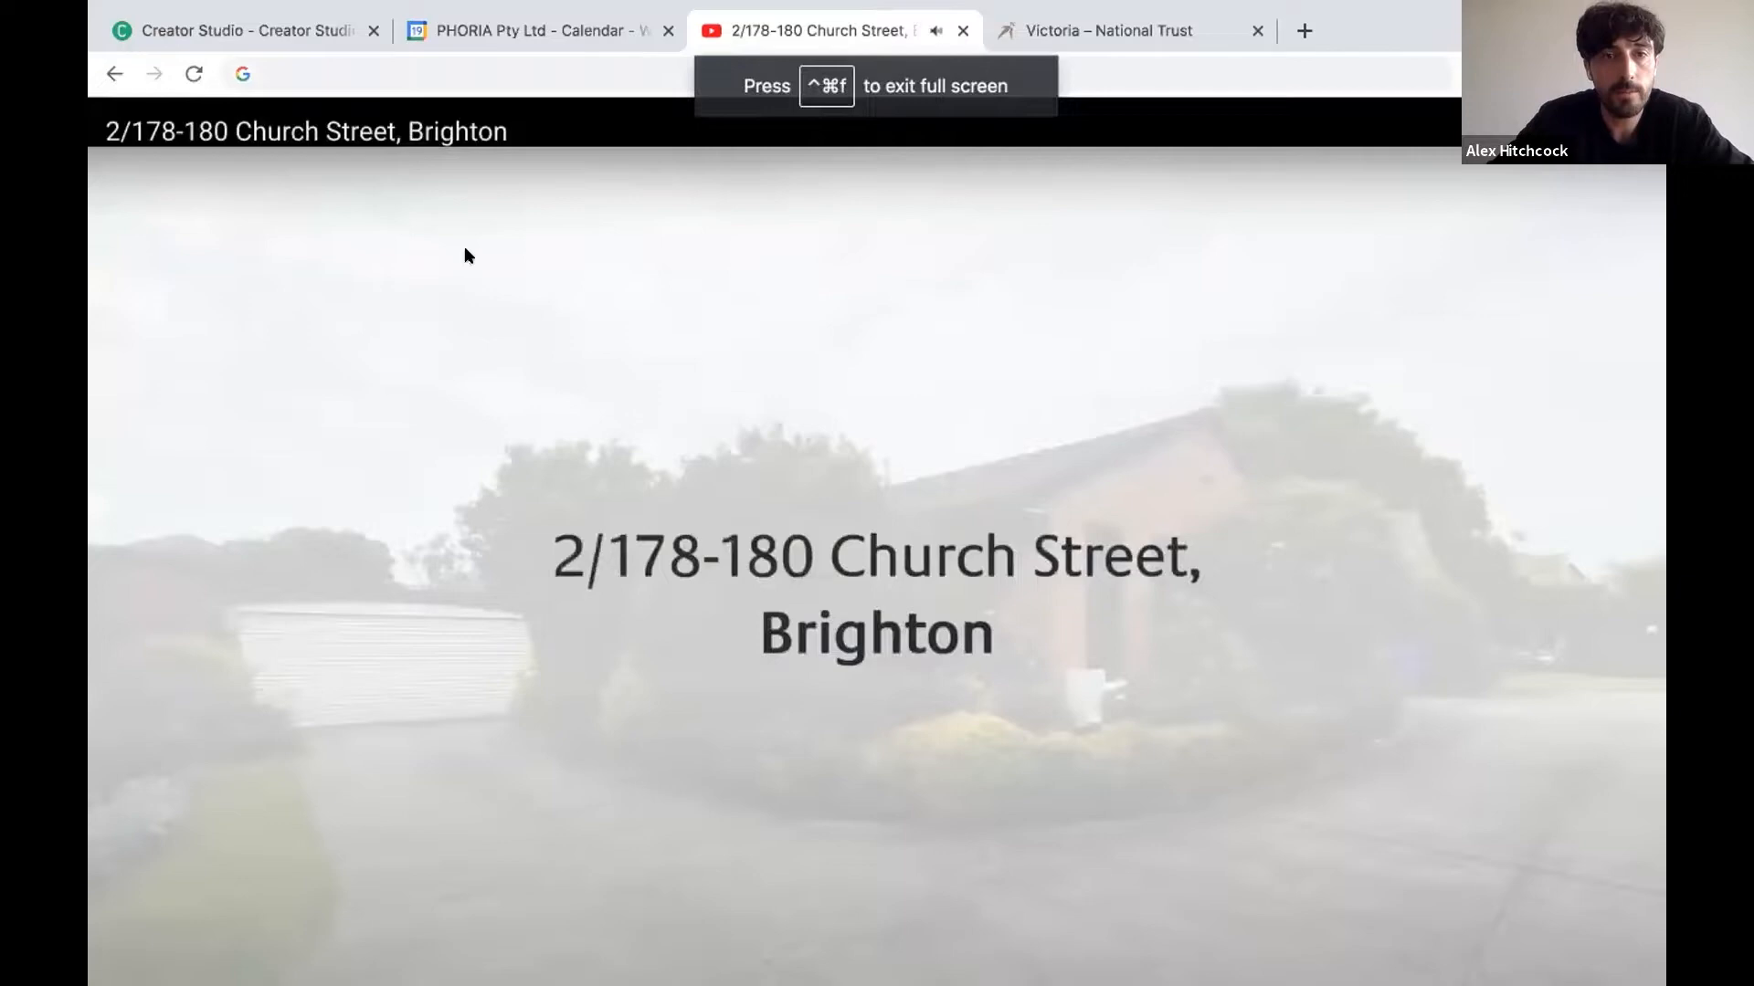
click(369, 463)
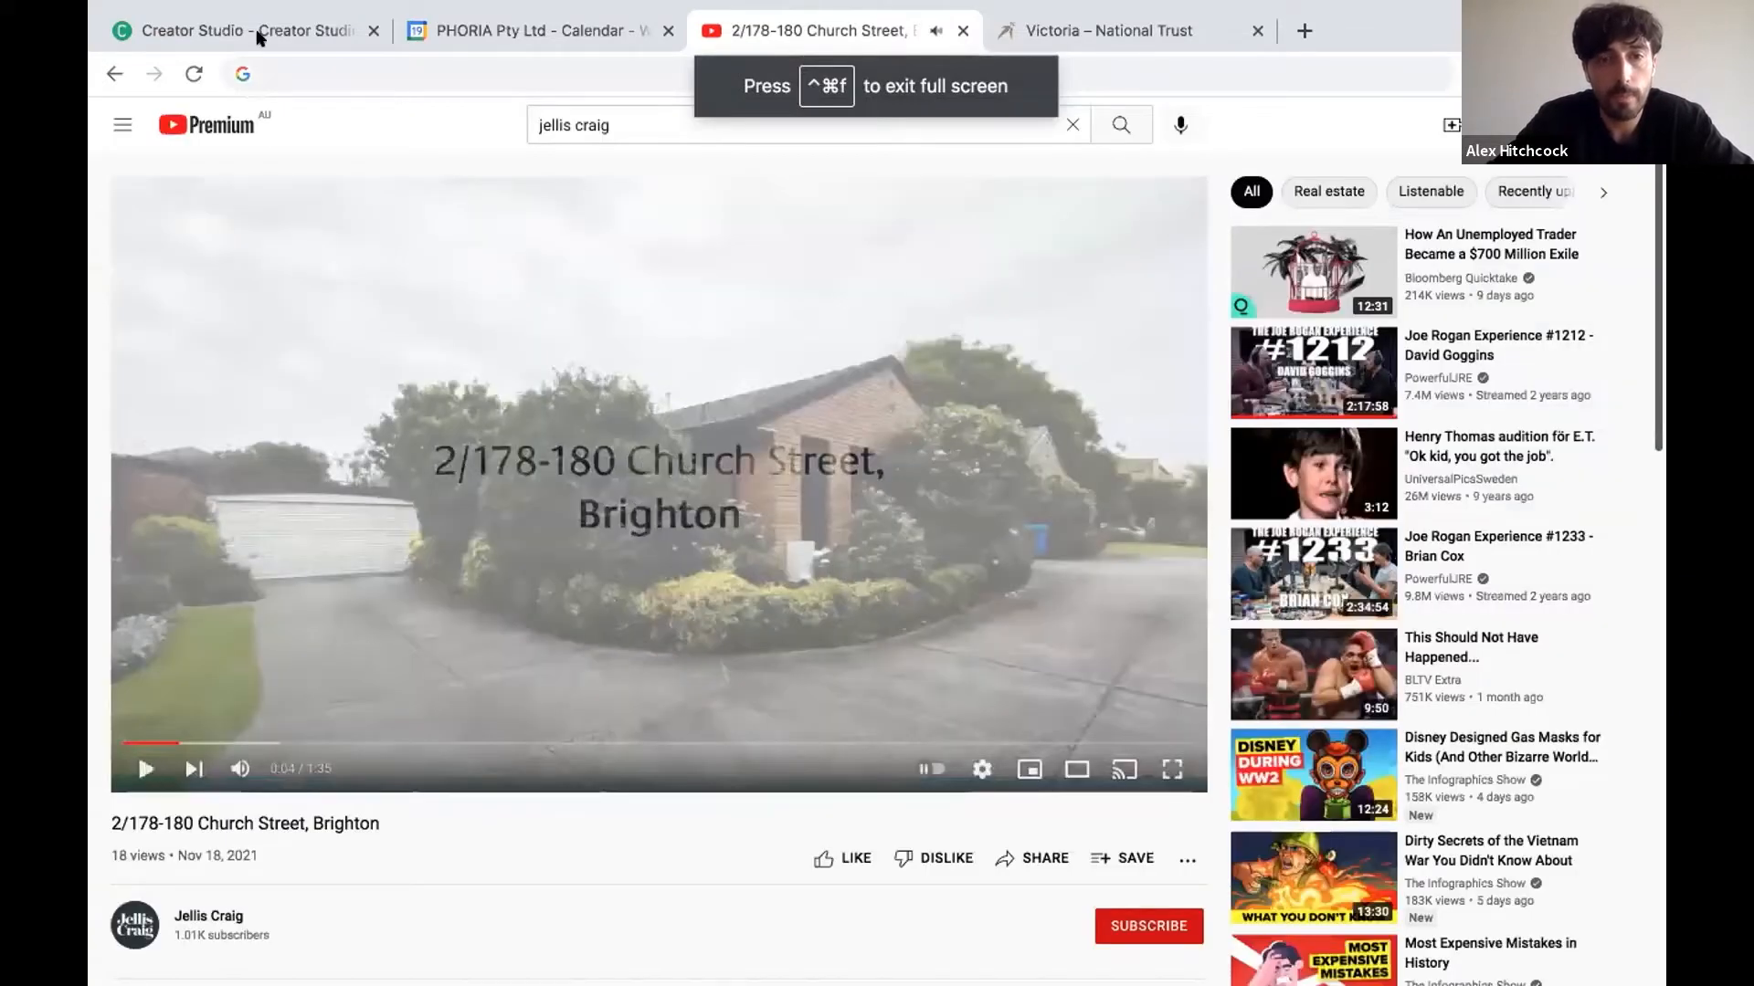
key(super+1)
key(super+v)
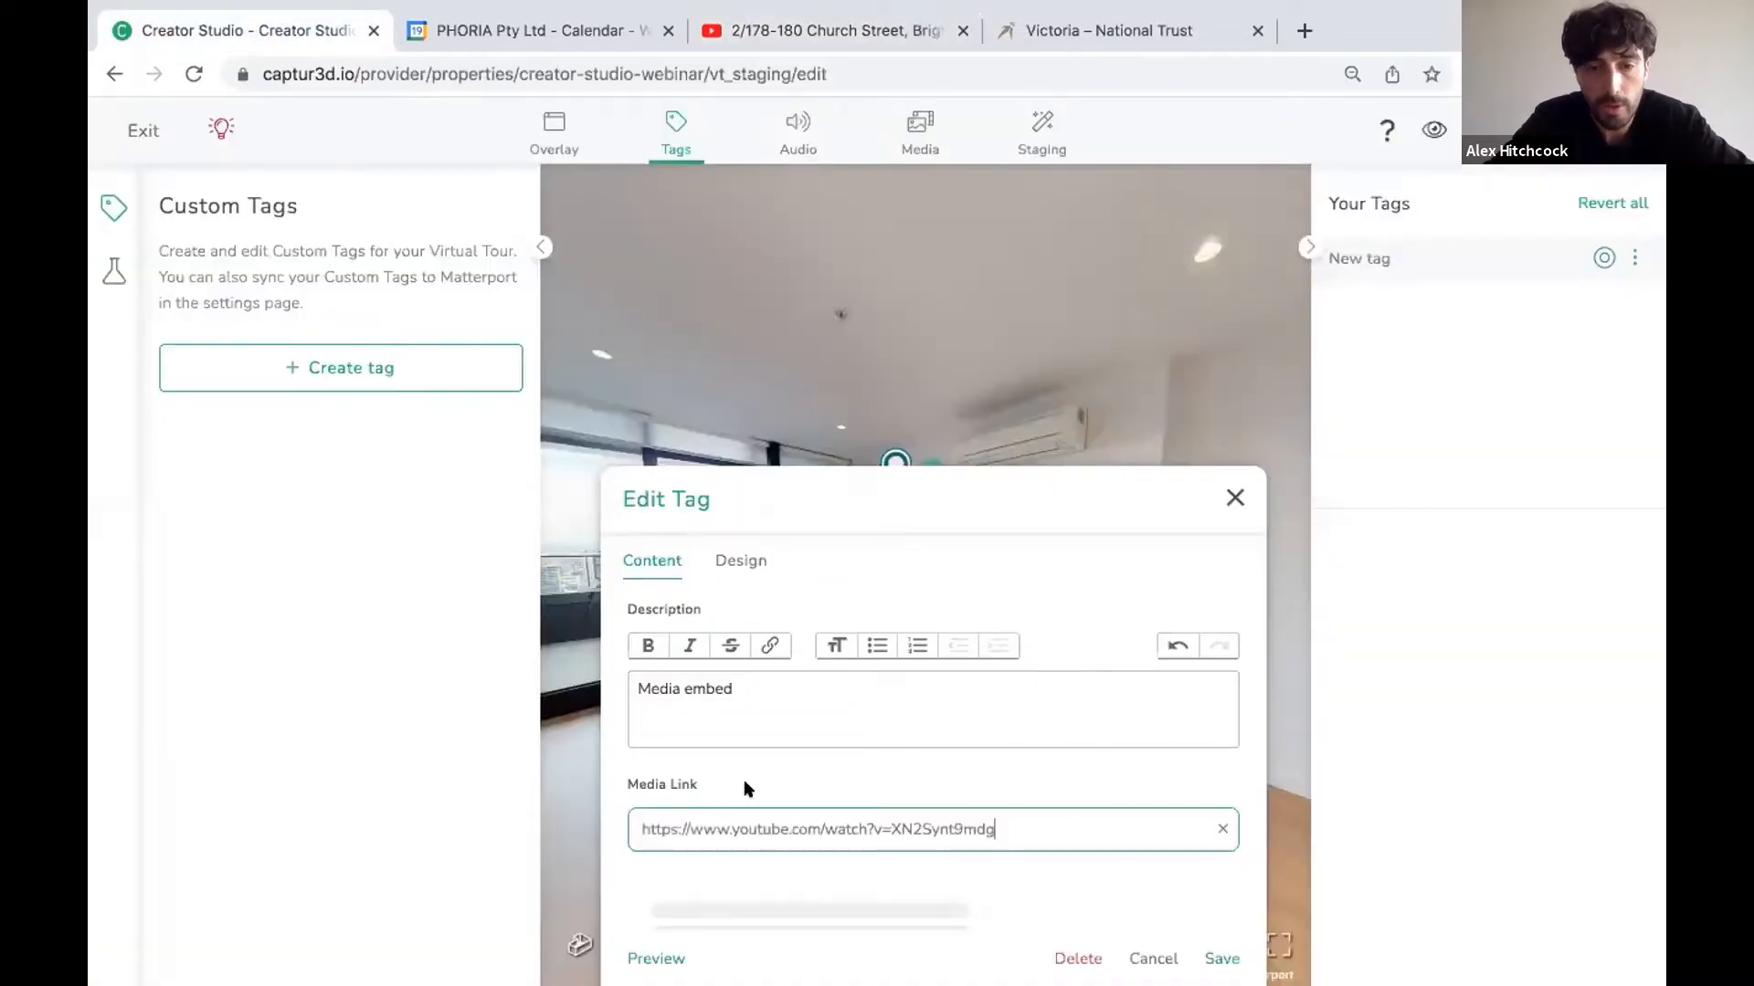
Preview the tag with its description and embedded video, and close the preview.
scroll(1041, 771, down, 2)
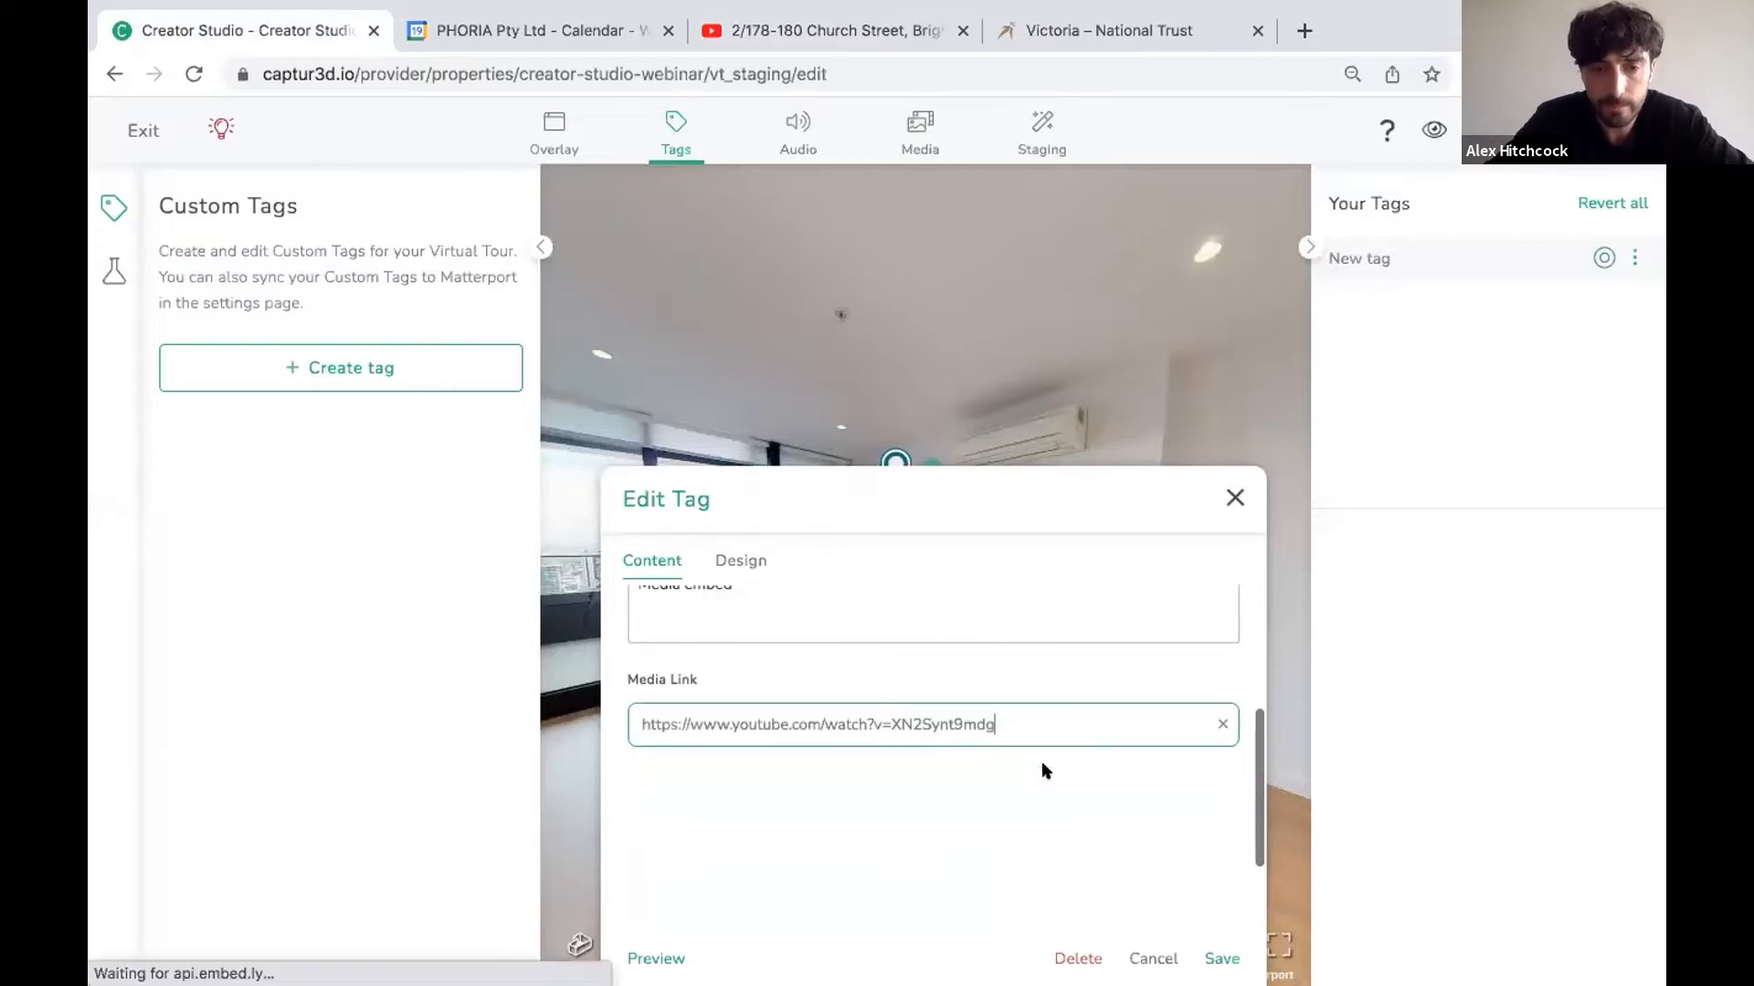
scroll(1049, 725, down, 1)
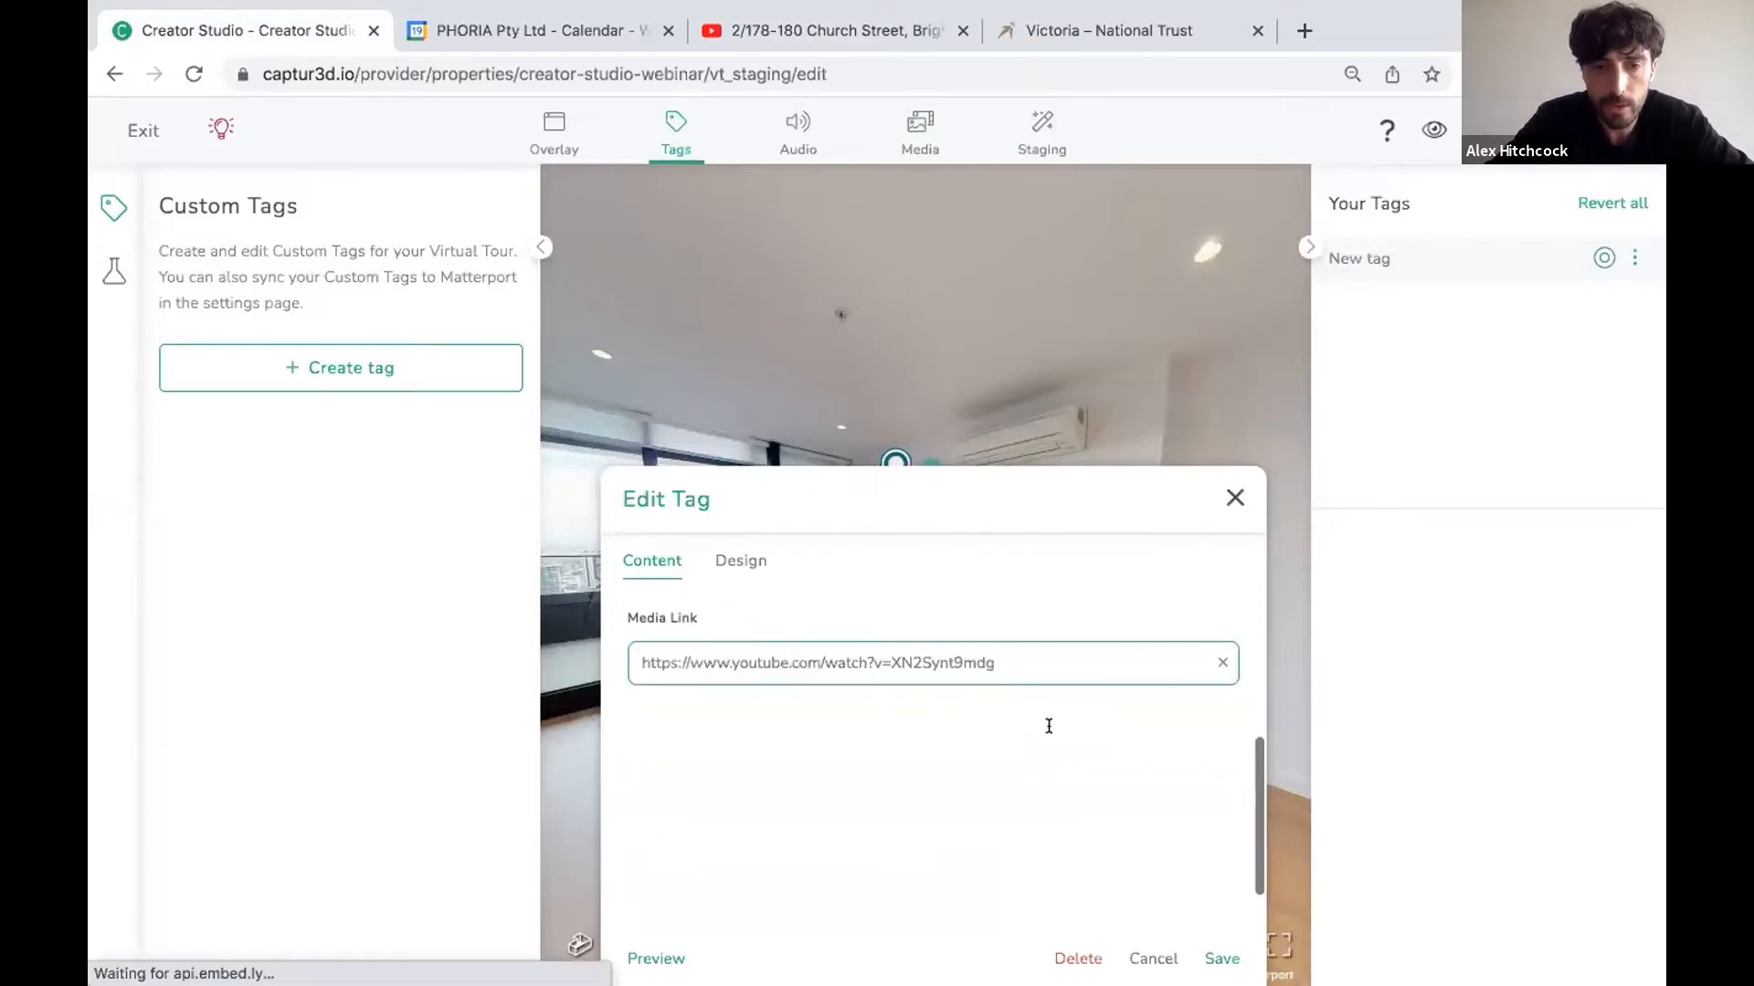
scroll(810, 782, down, 1)
scroll(810, 786, up, 3)
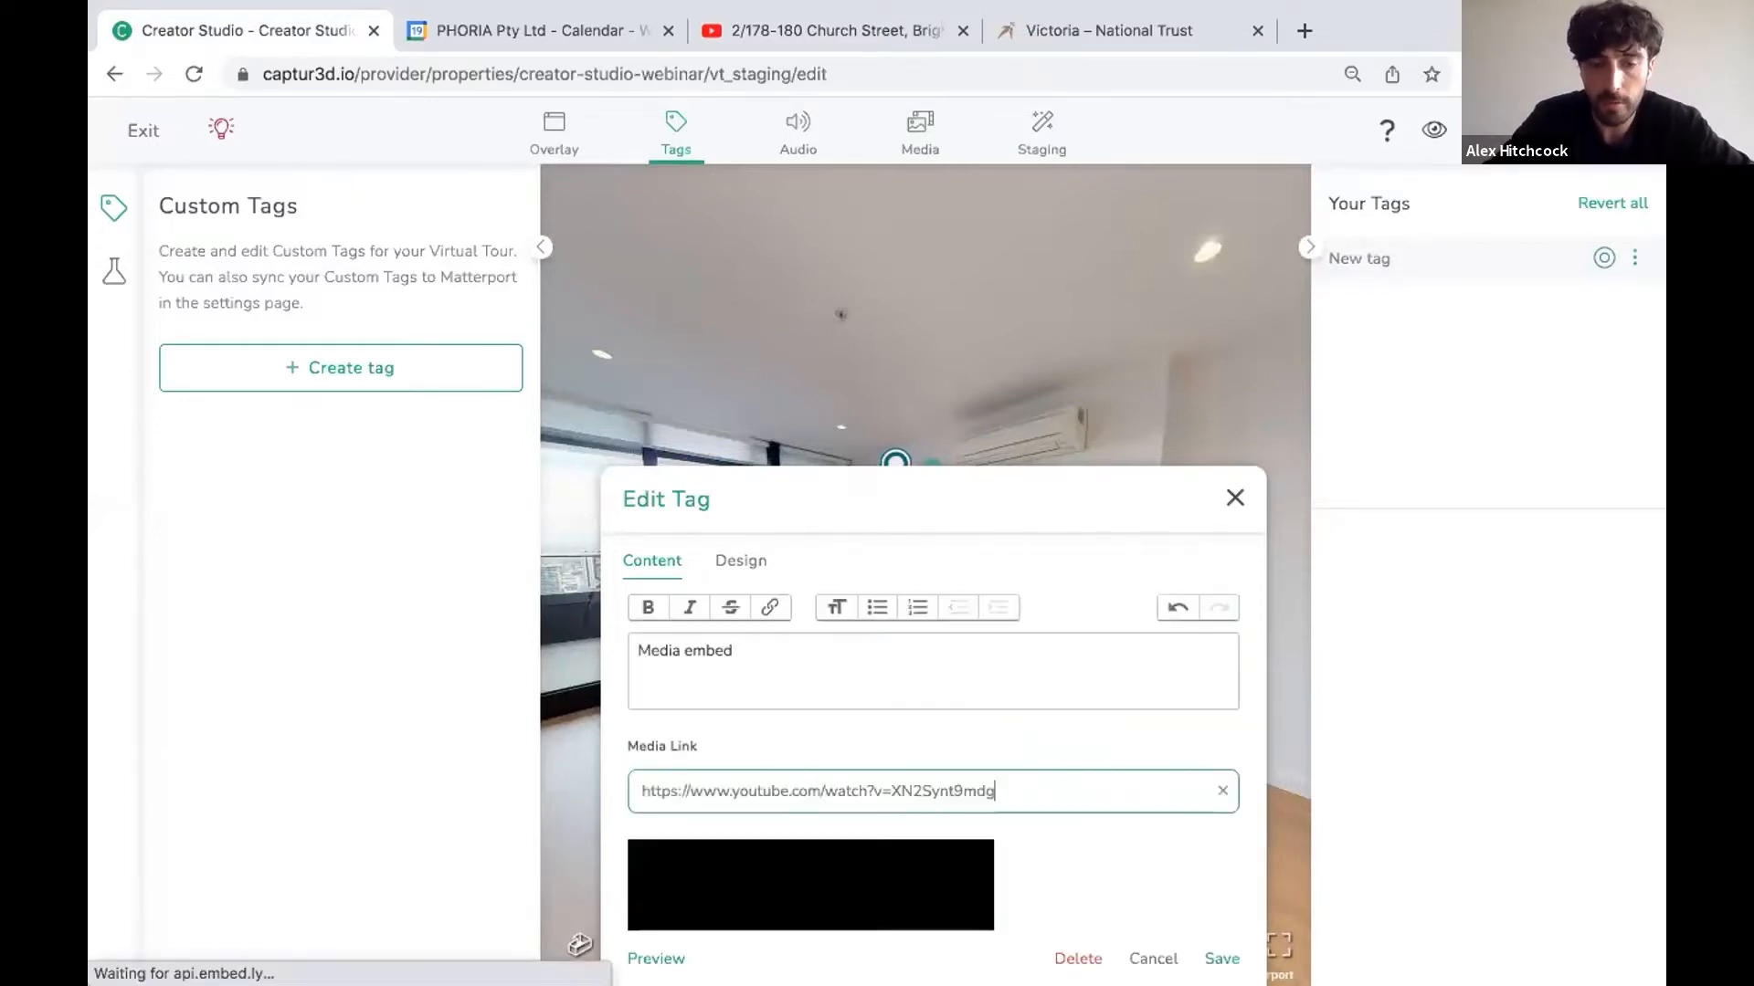
click(650, 958)
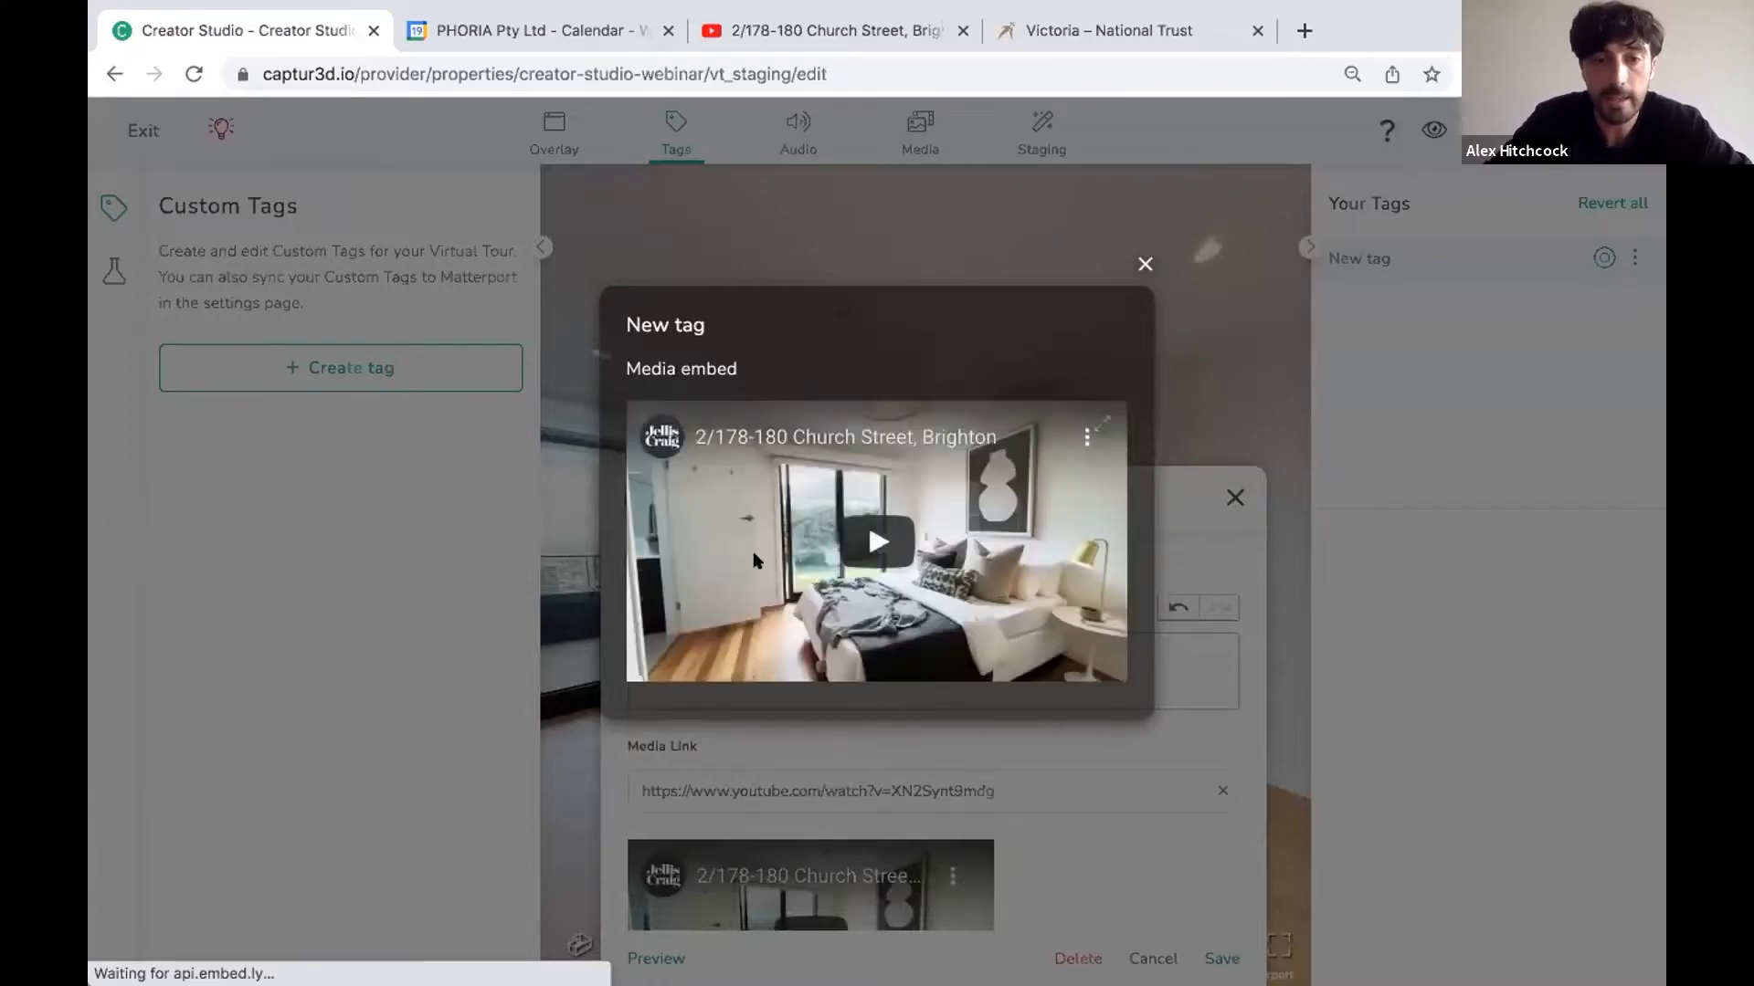
key(Escape)
Change the tag's icon design to the supplied "Film - light" icon.
click(742, 562)
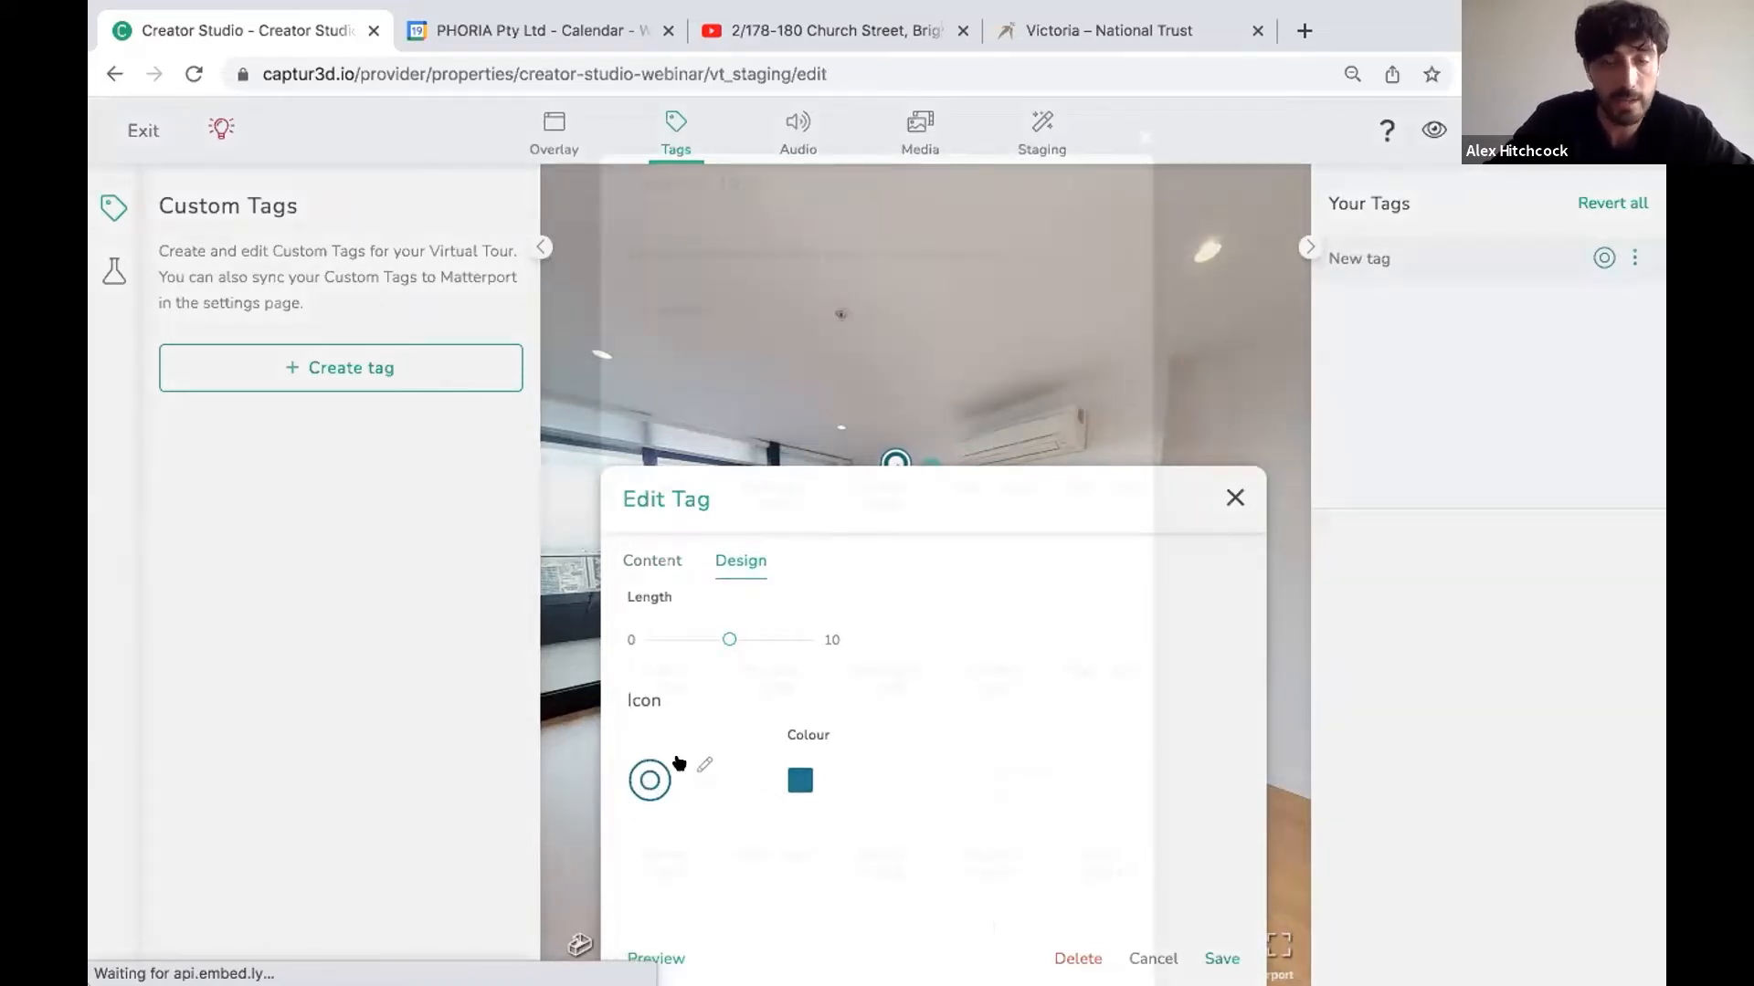
click(680, 766)
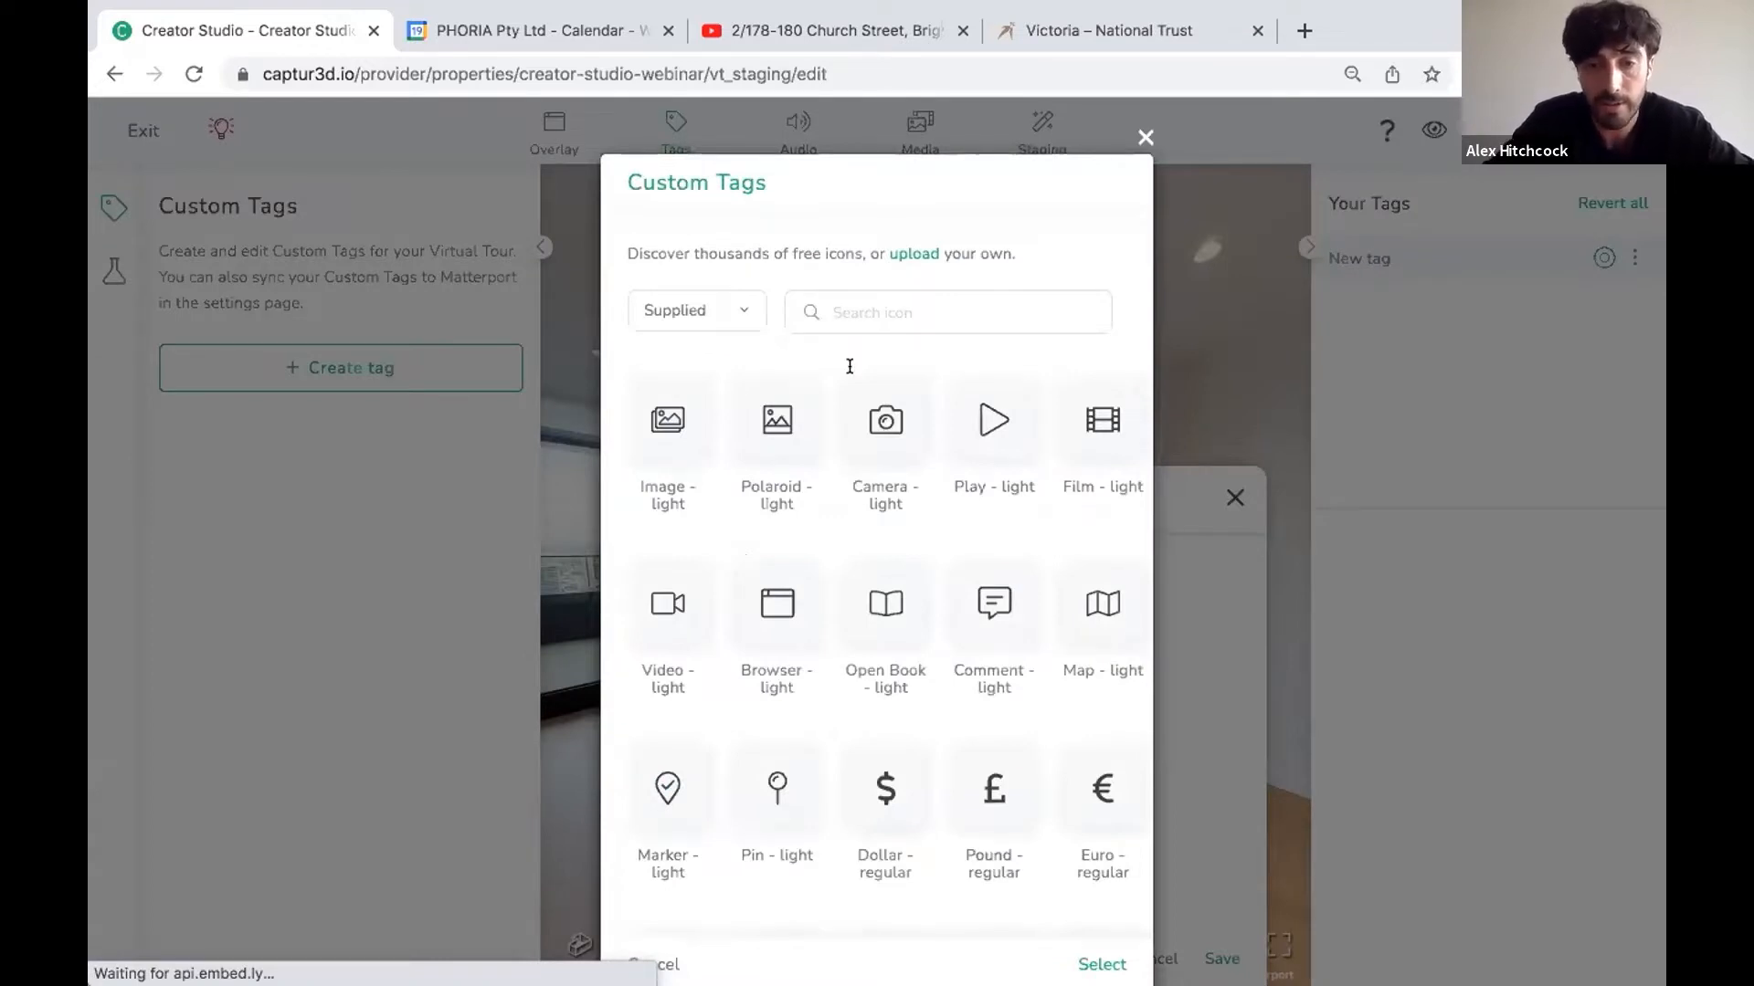
click(1093, 427)
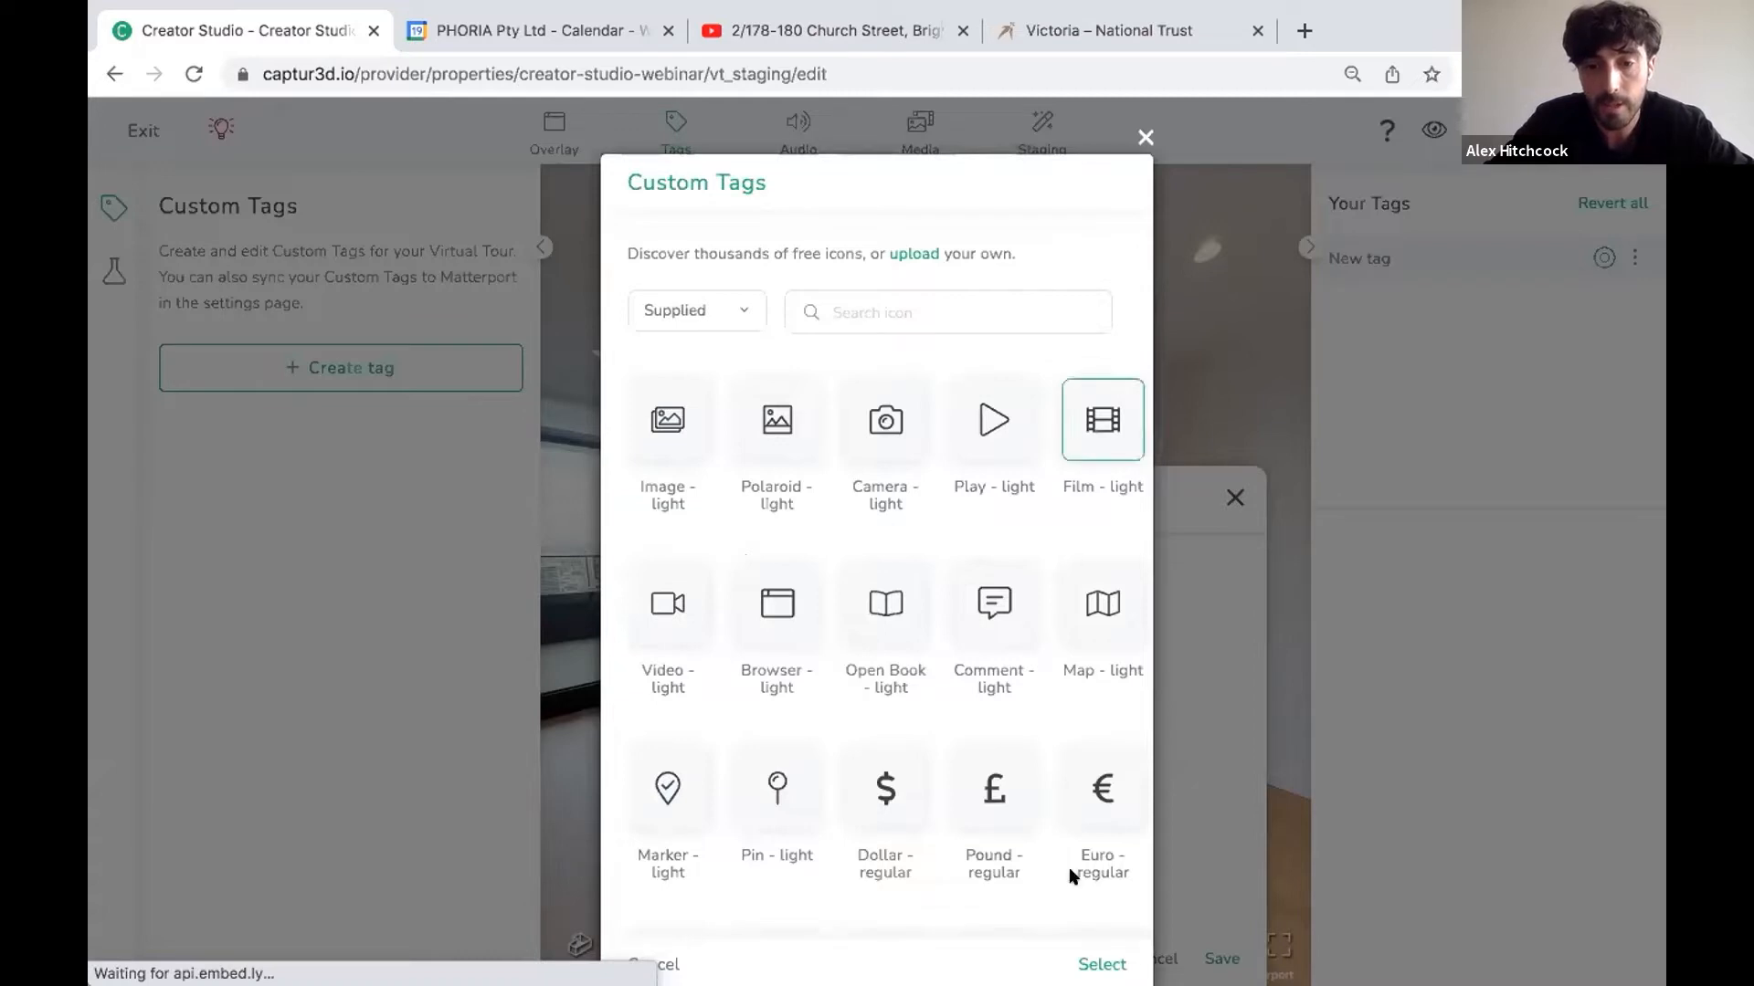
click(1096, 963)
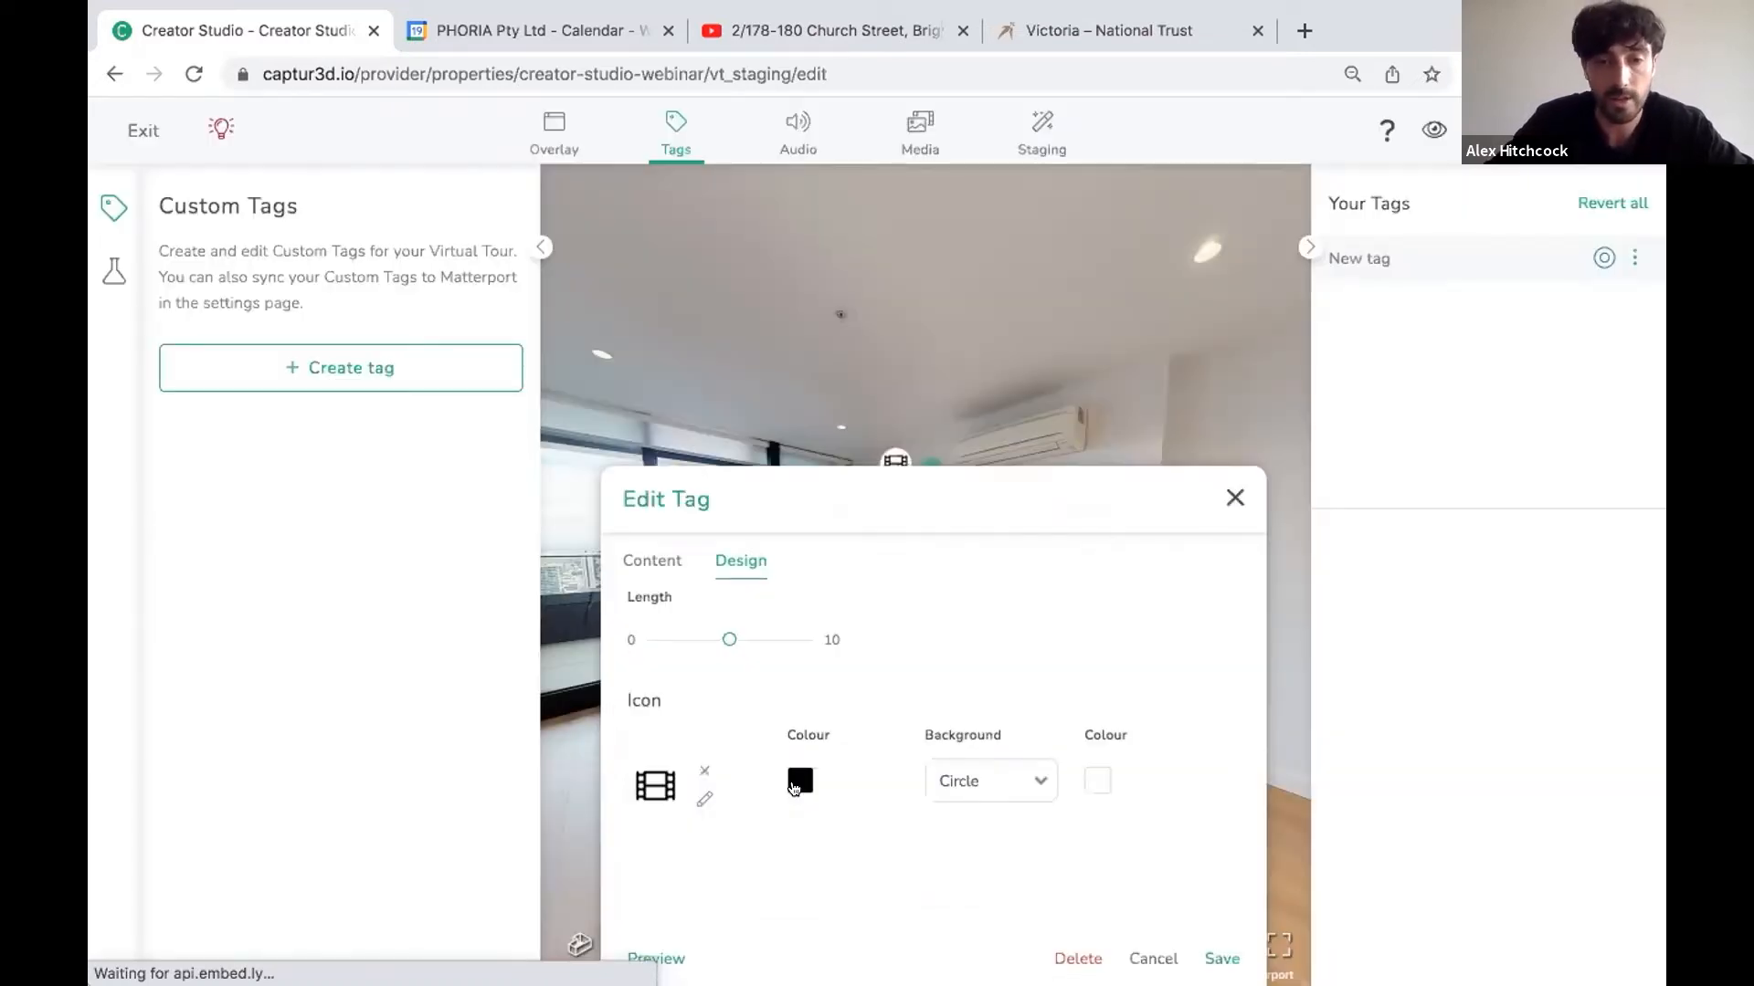
Set the colour of the tag's film icon to green.
click(794, 789)
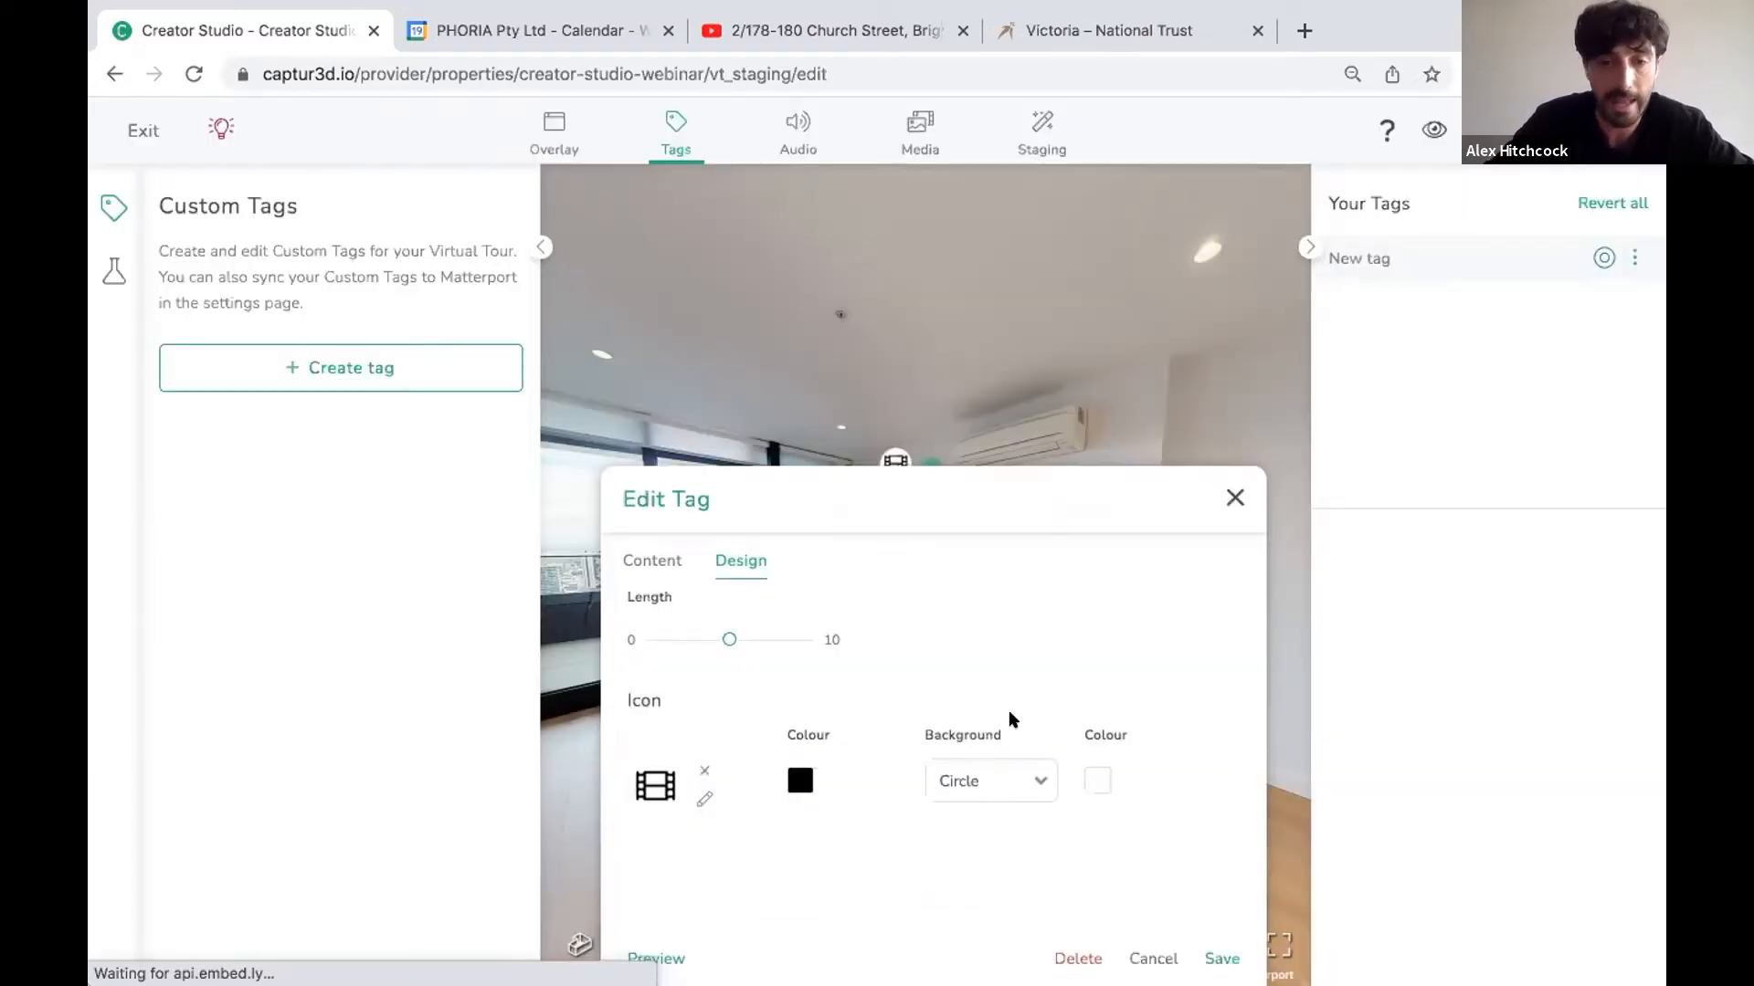
click(920, 714)
click(1088, 627)
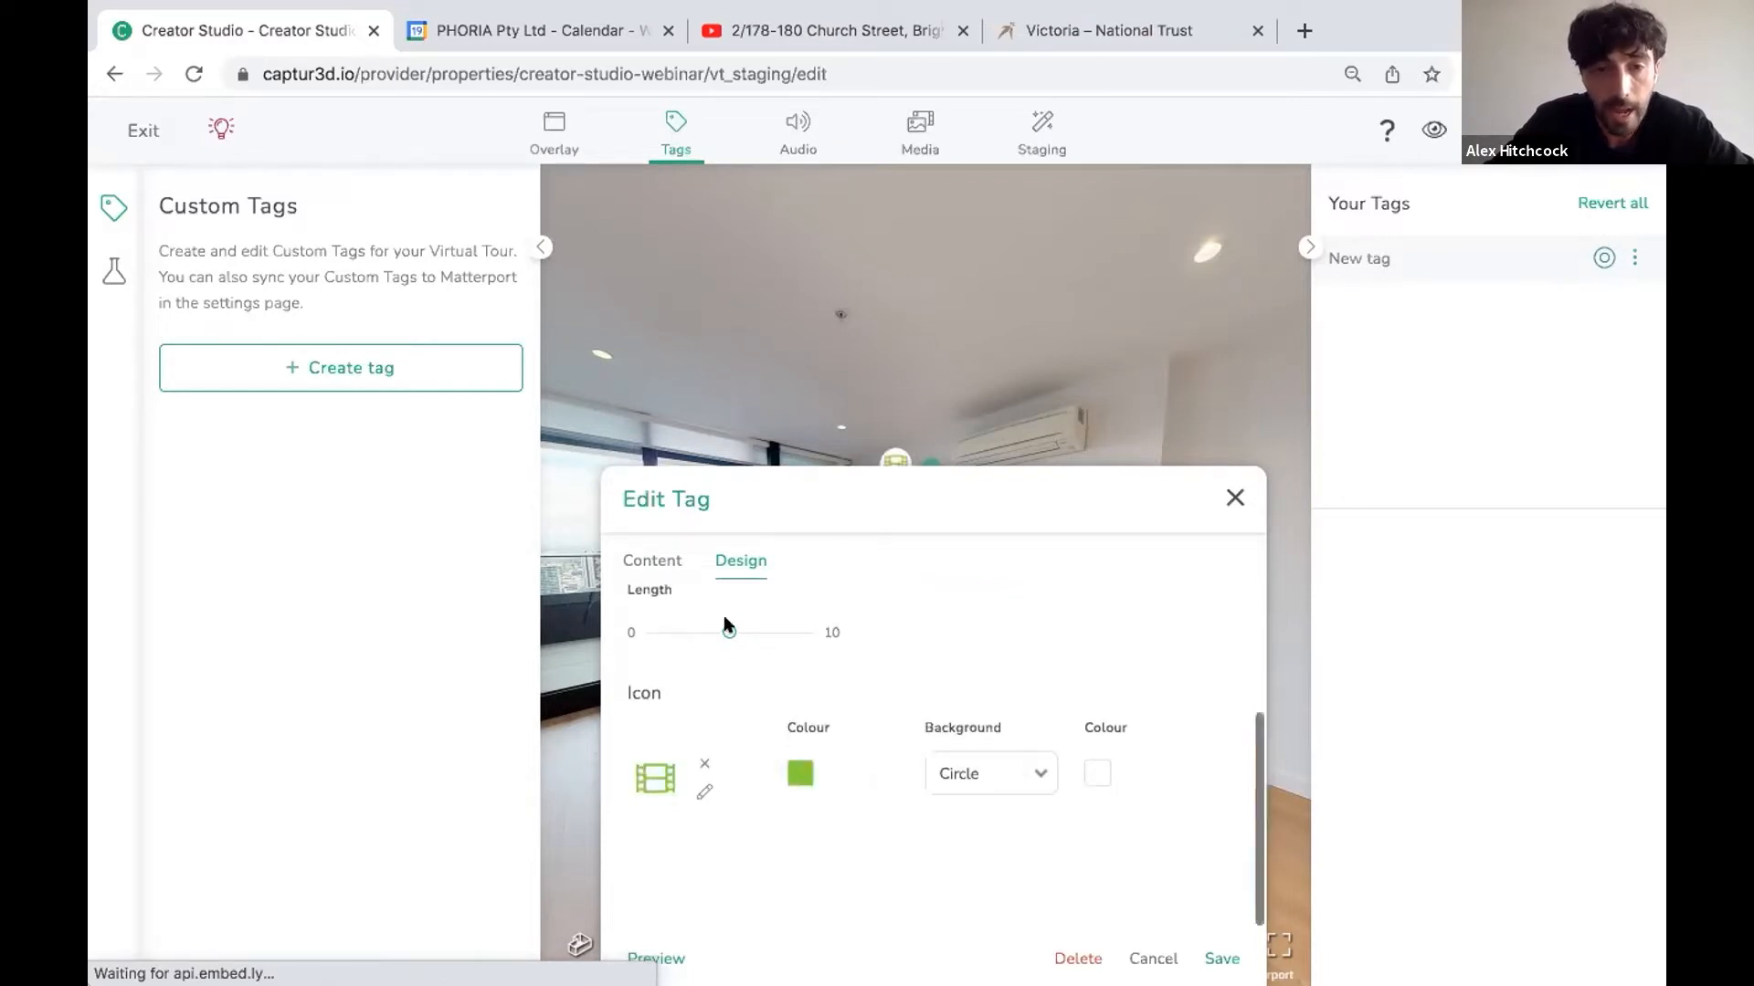
Set the tag's billboard size to Medium, preview the tag and close the preview.
scroll(763, 704, up, 2)
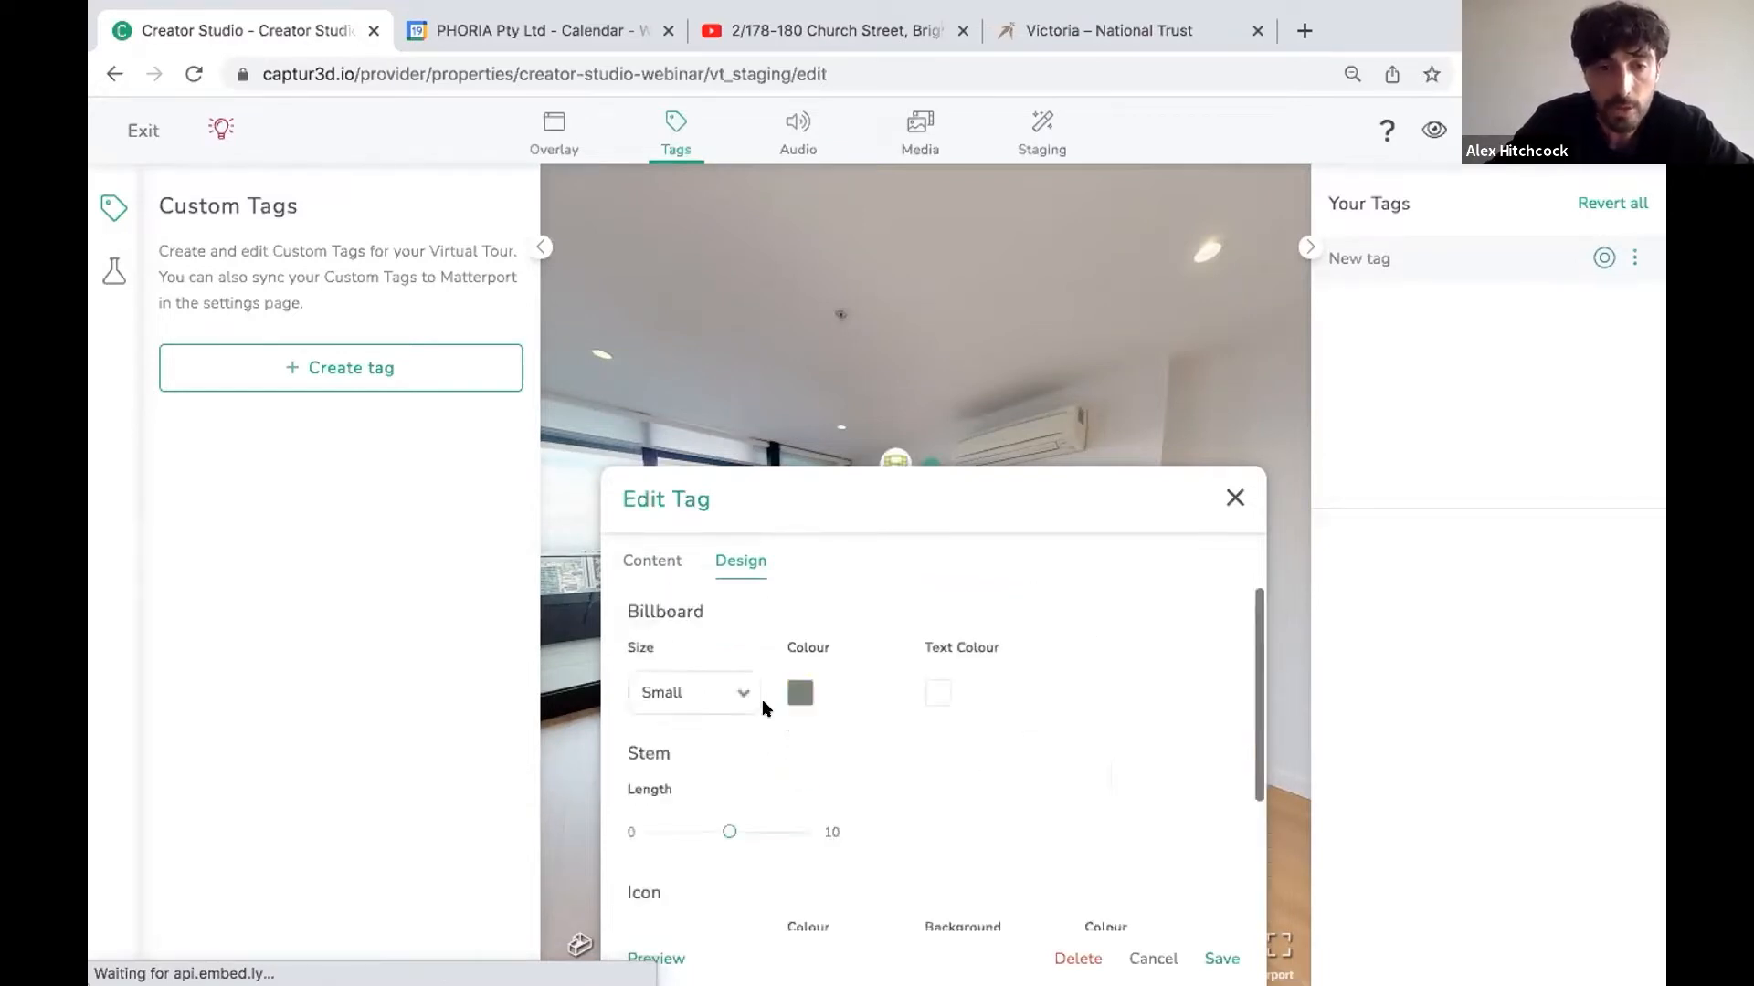
click(705, 704)
click(705, 712)
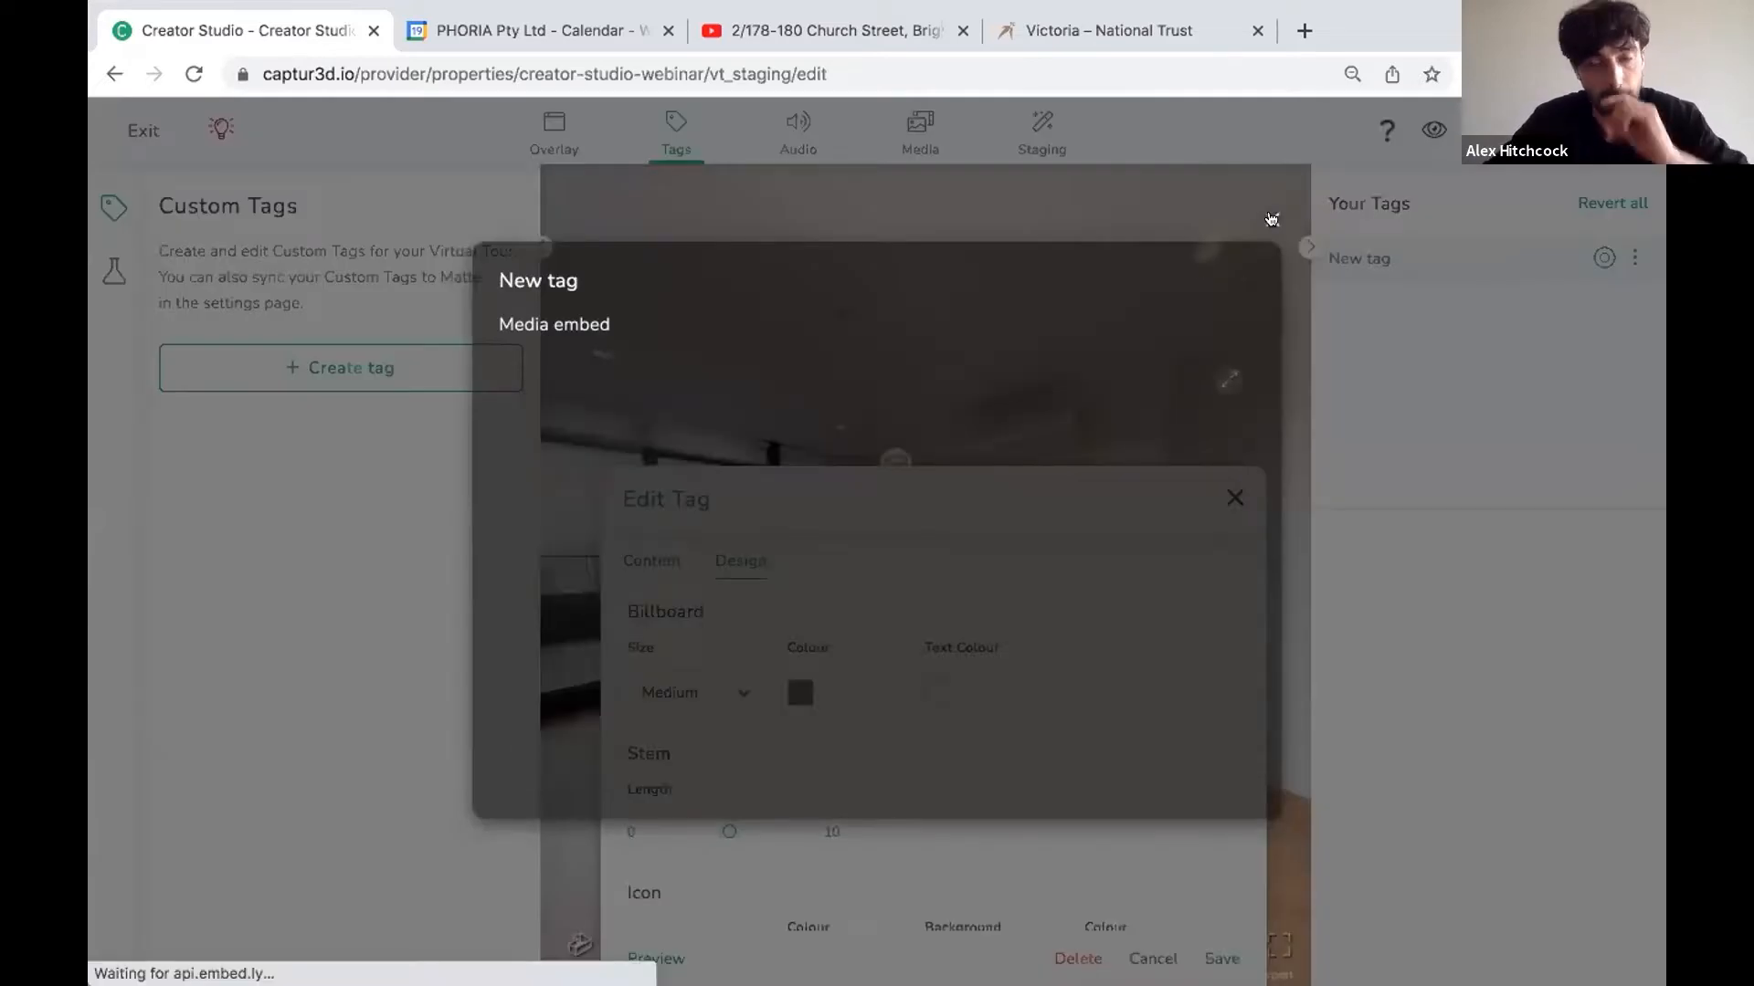
click(1272, 219)
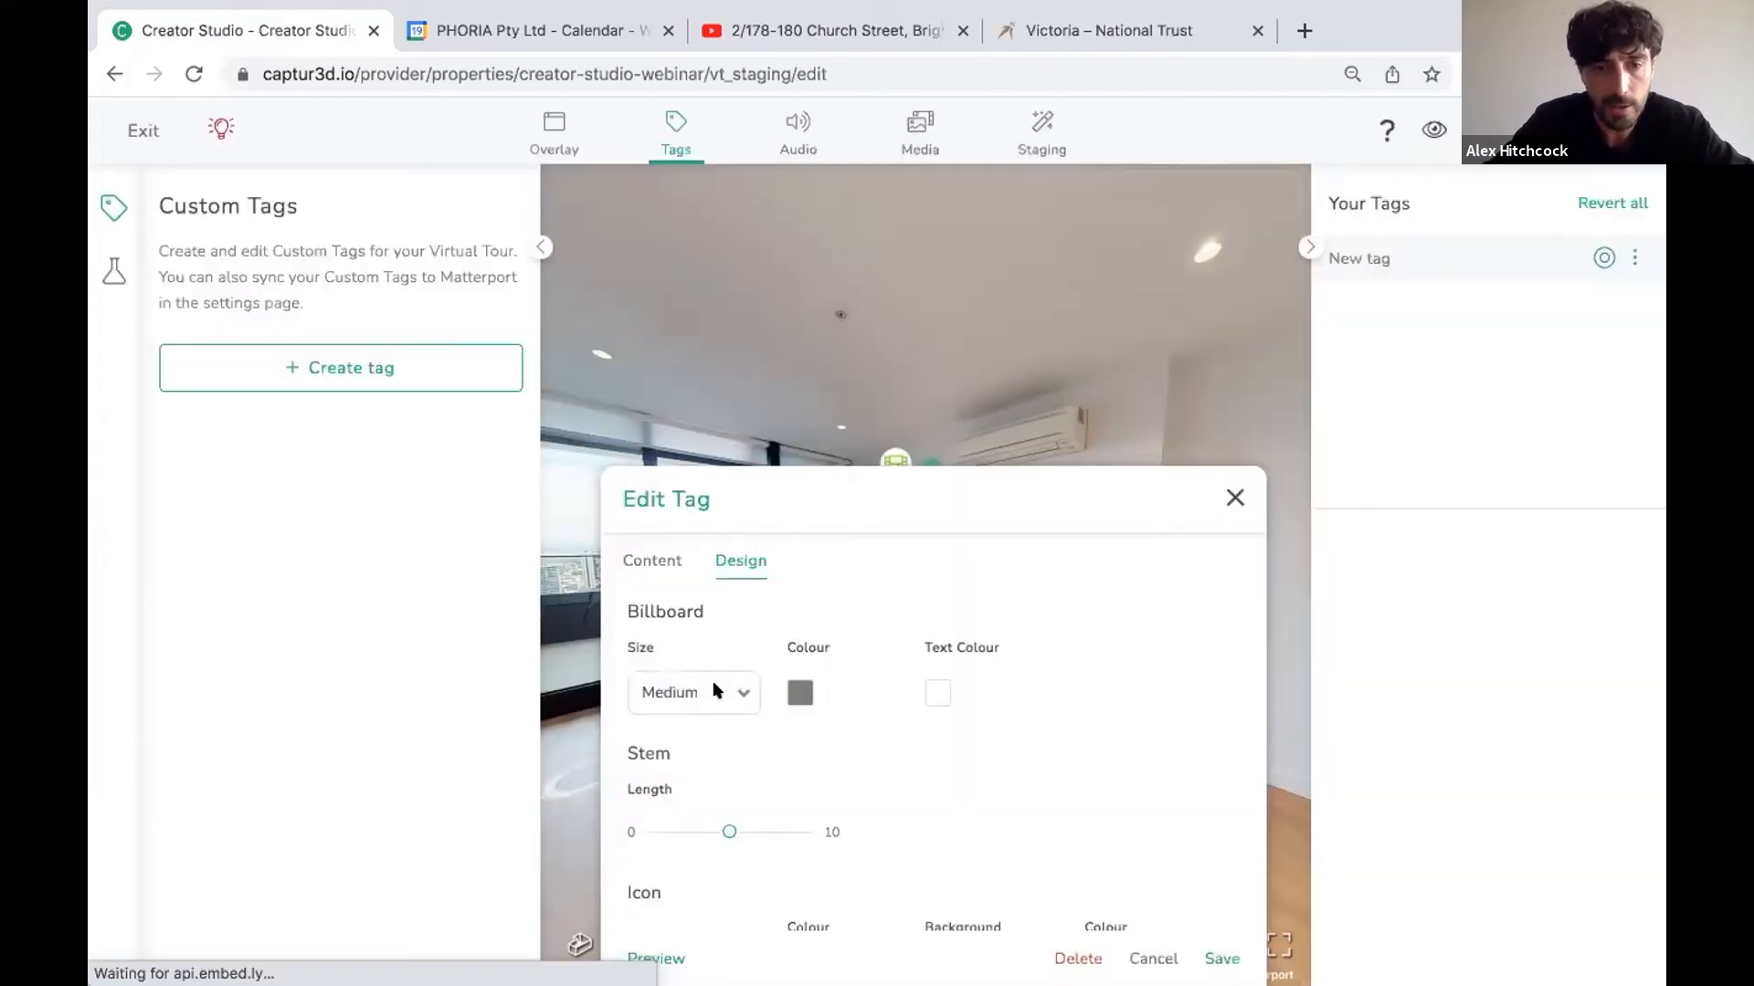
Set the tag's billboard size to Large and its colour to a salmon red with RGB 250, 111, 93.
click(716, 693)
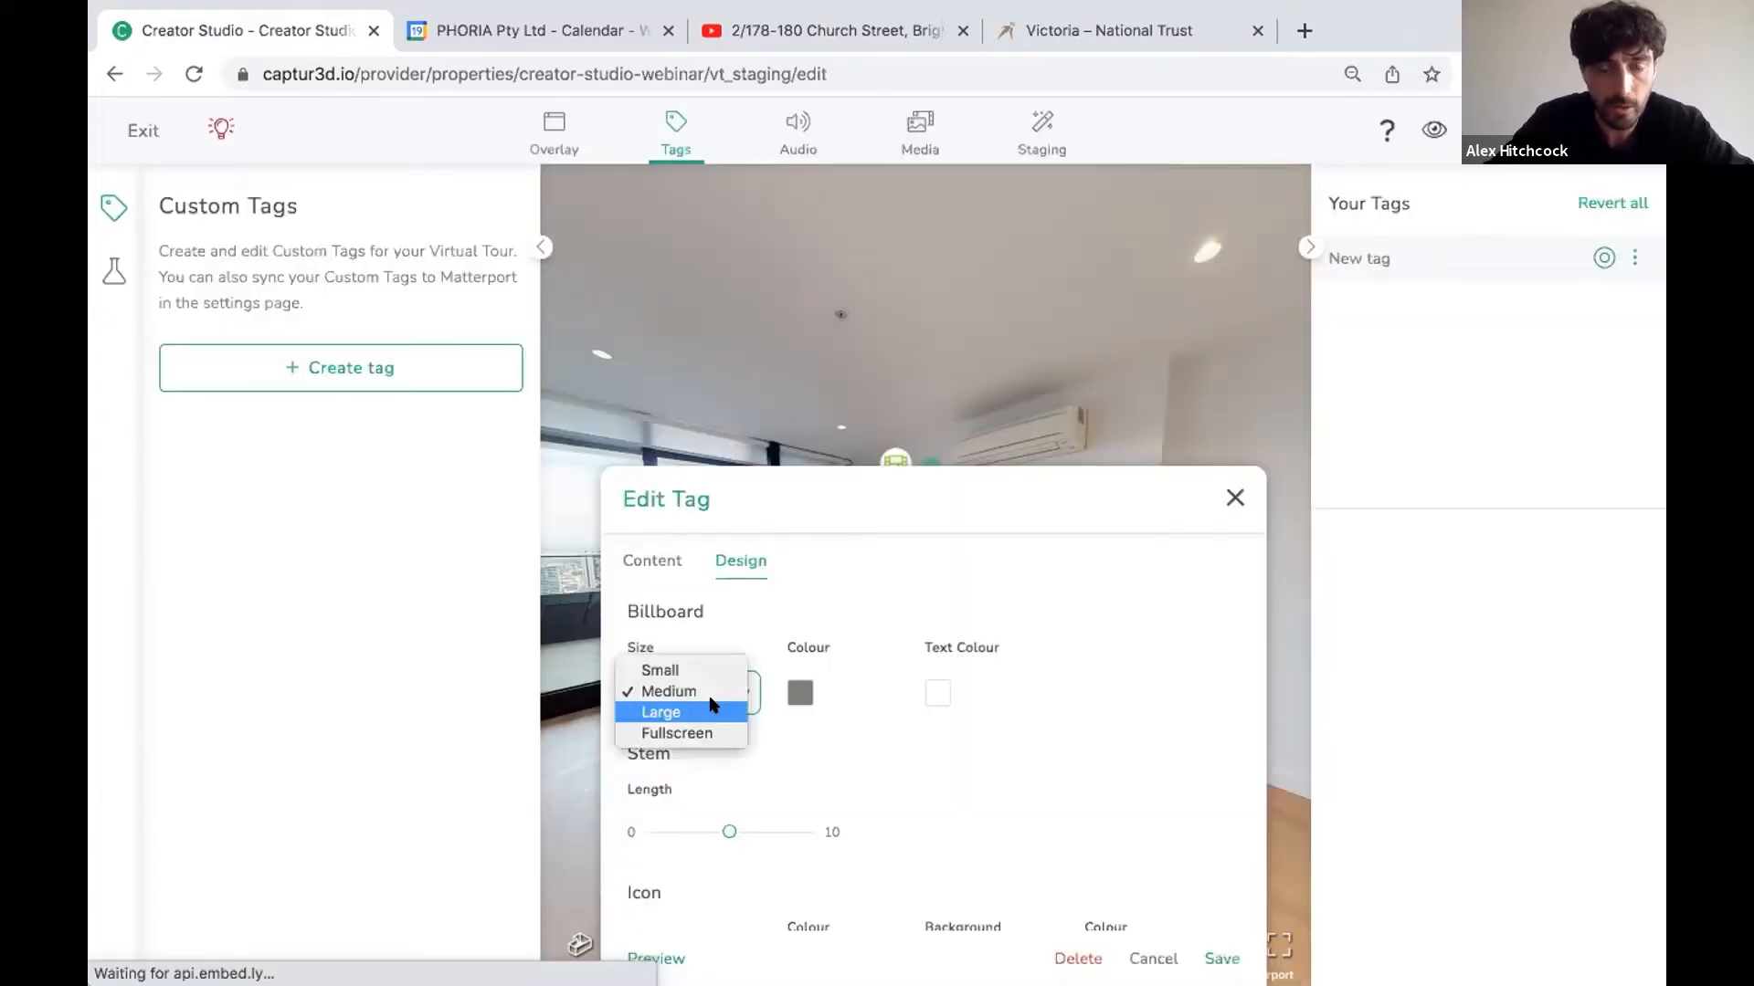
click(714, 710)
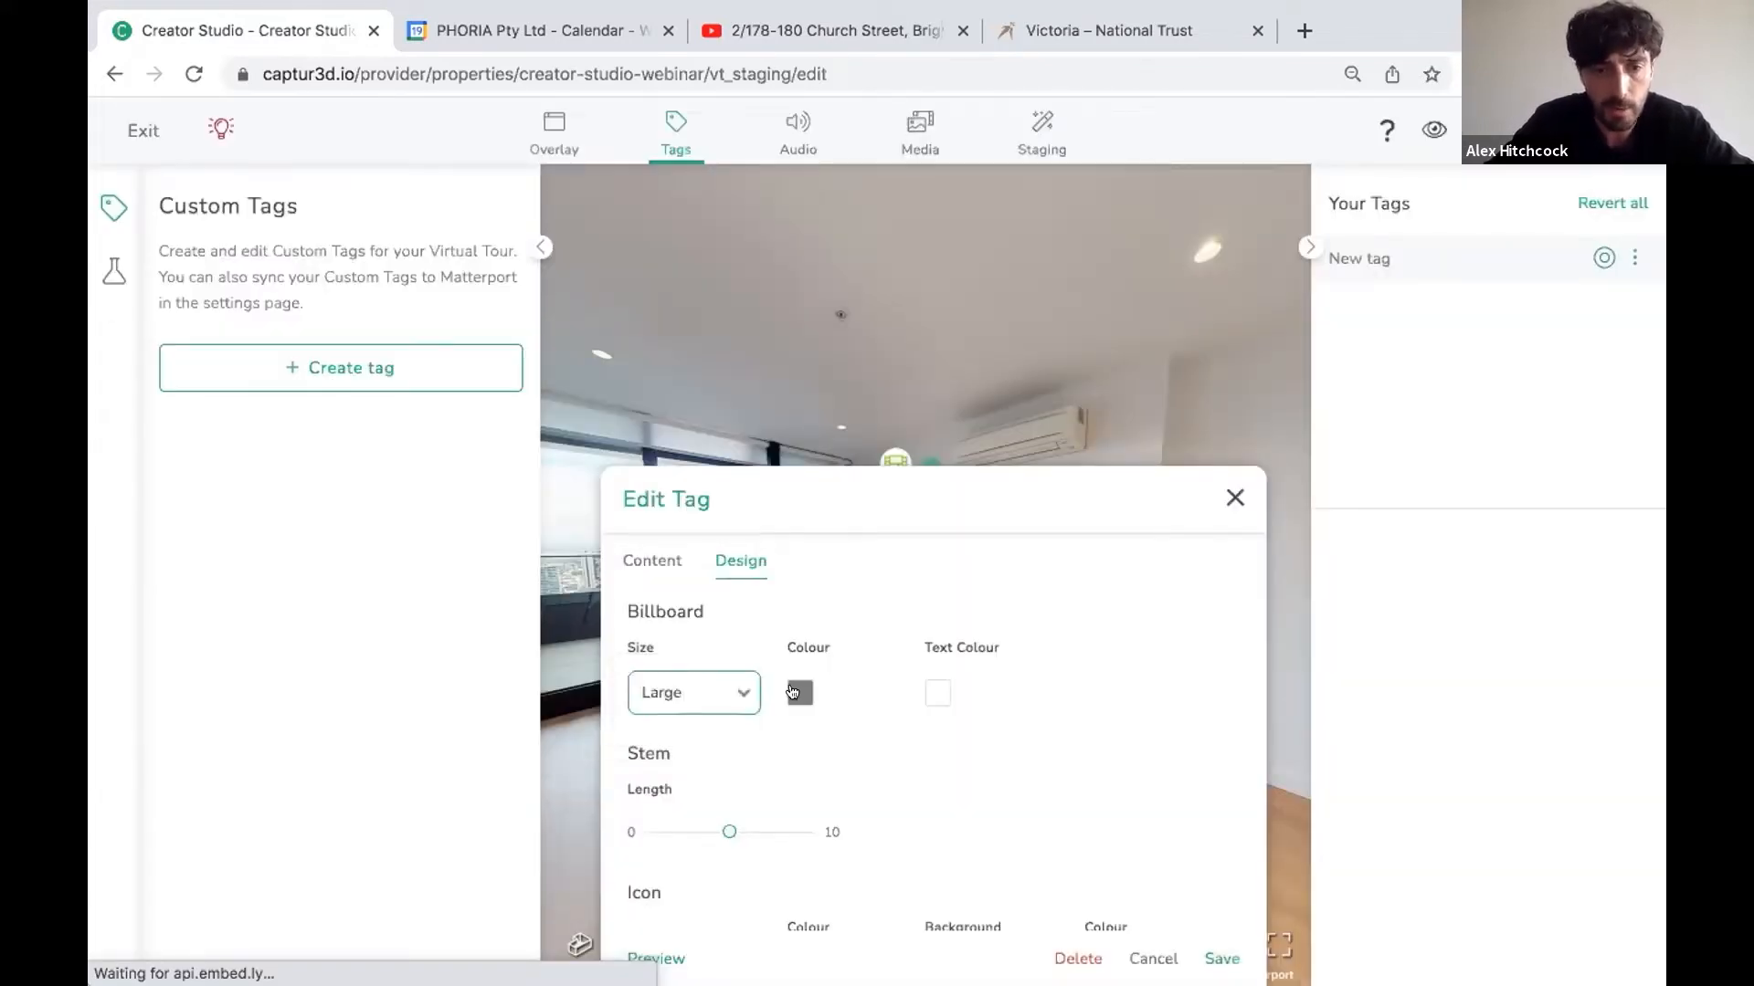
click(795, 692)
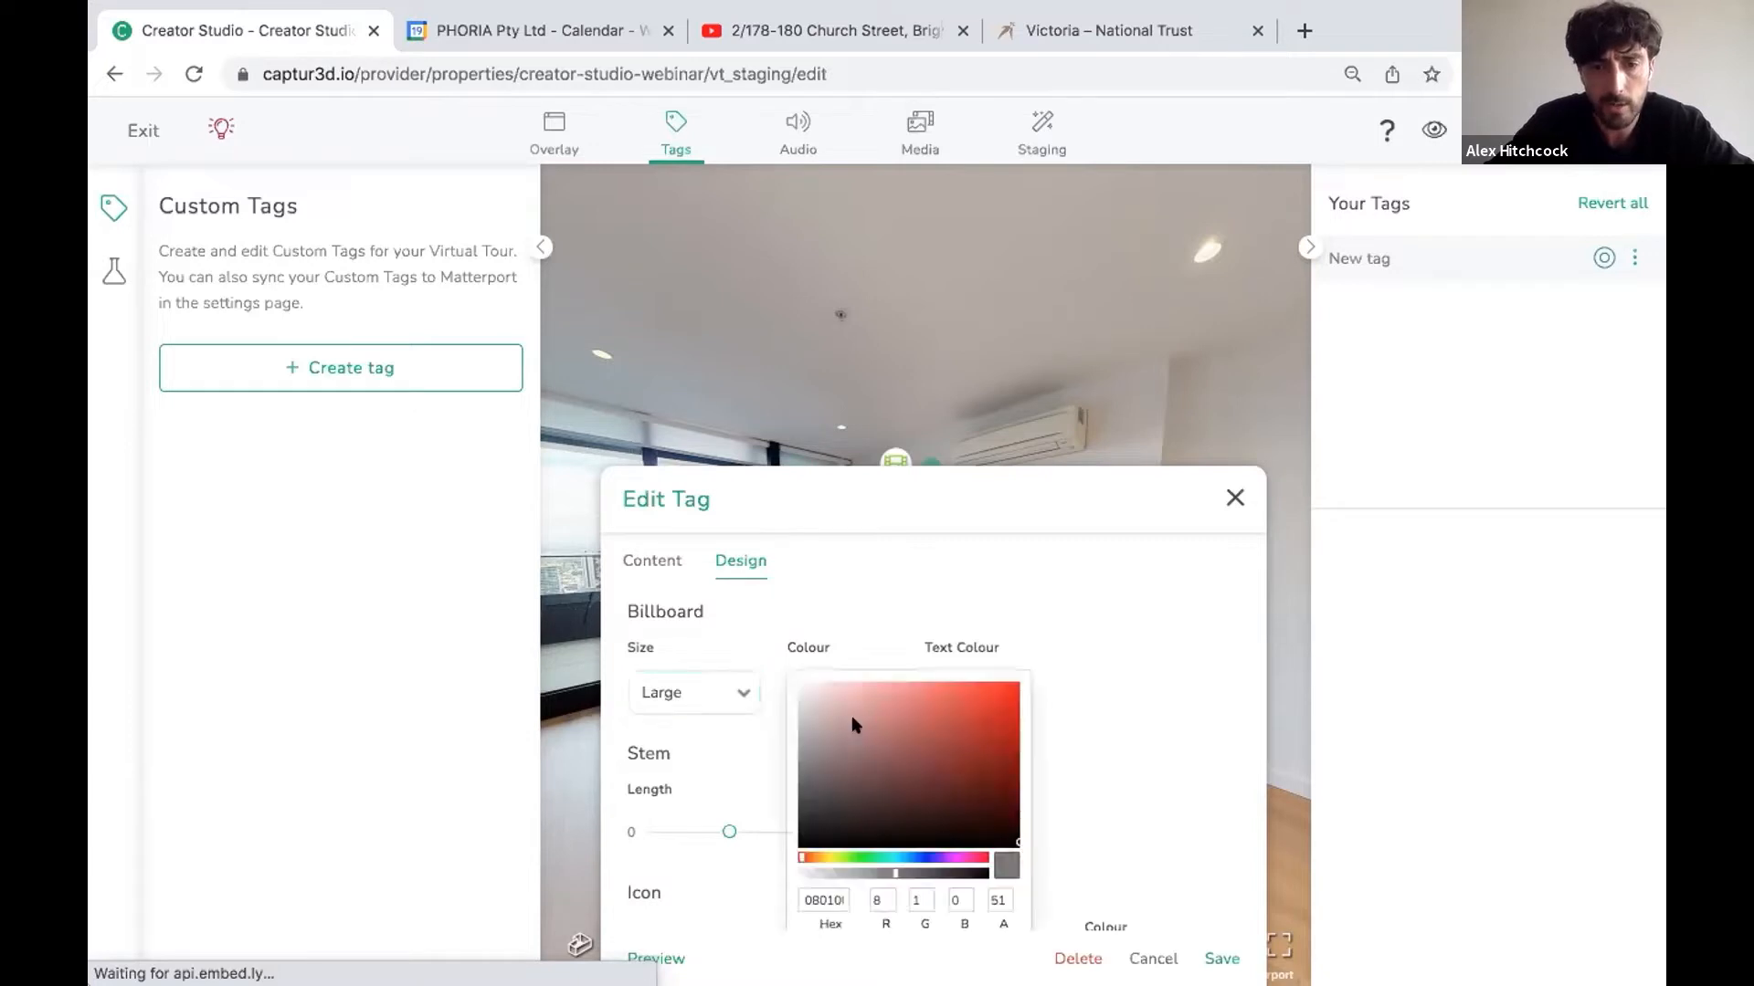
click(1006, 691)
click(938, 685)
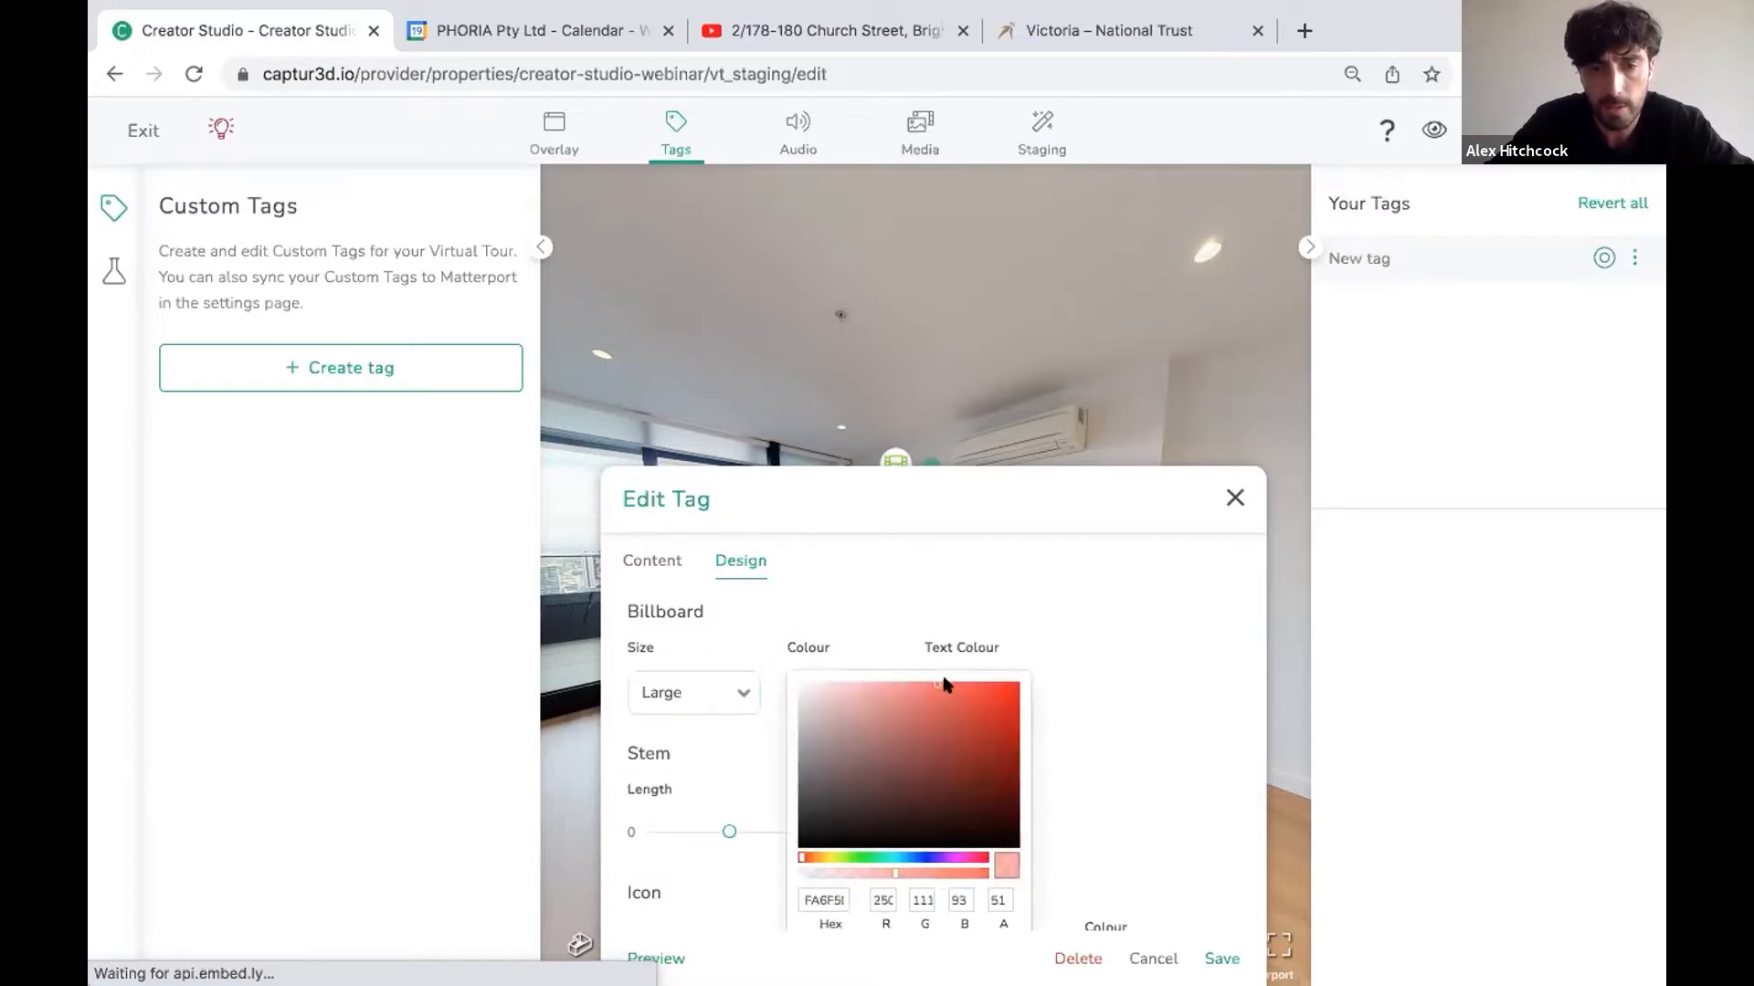
click(1083, 665)
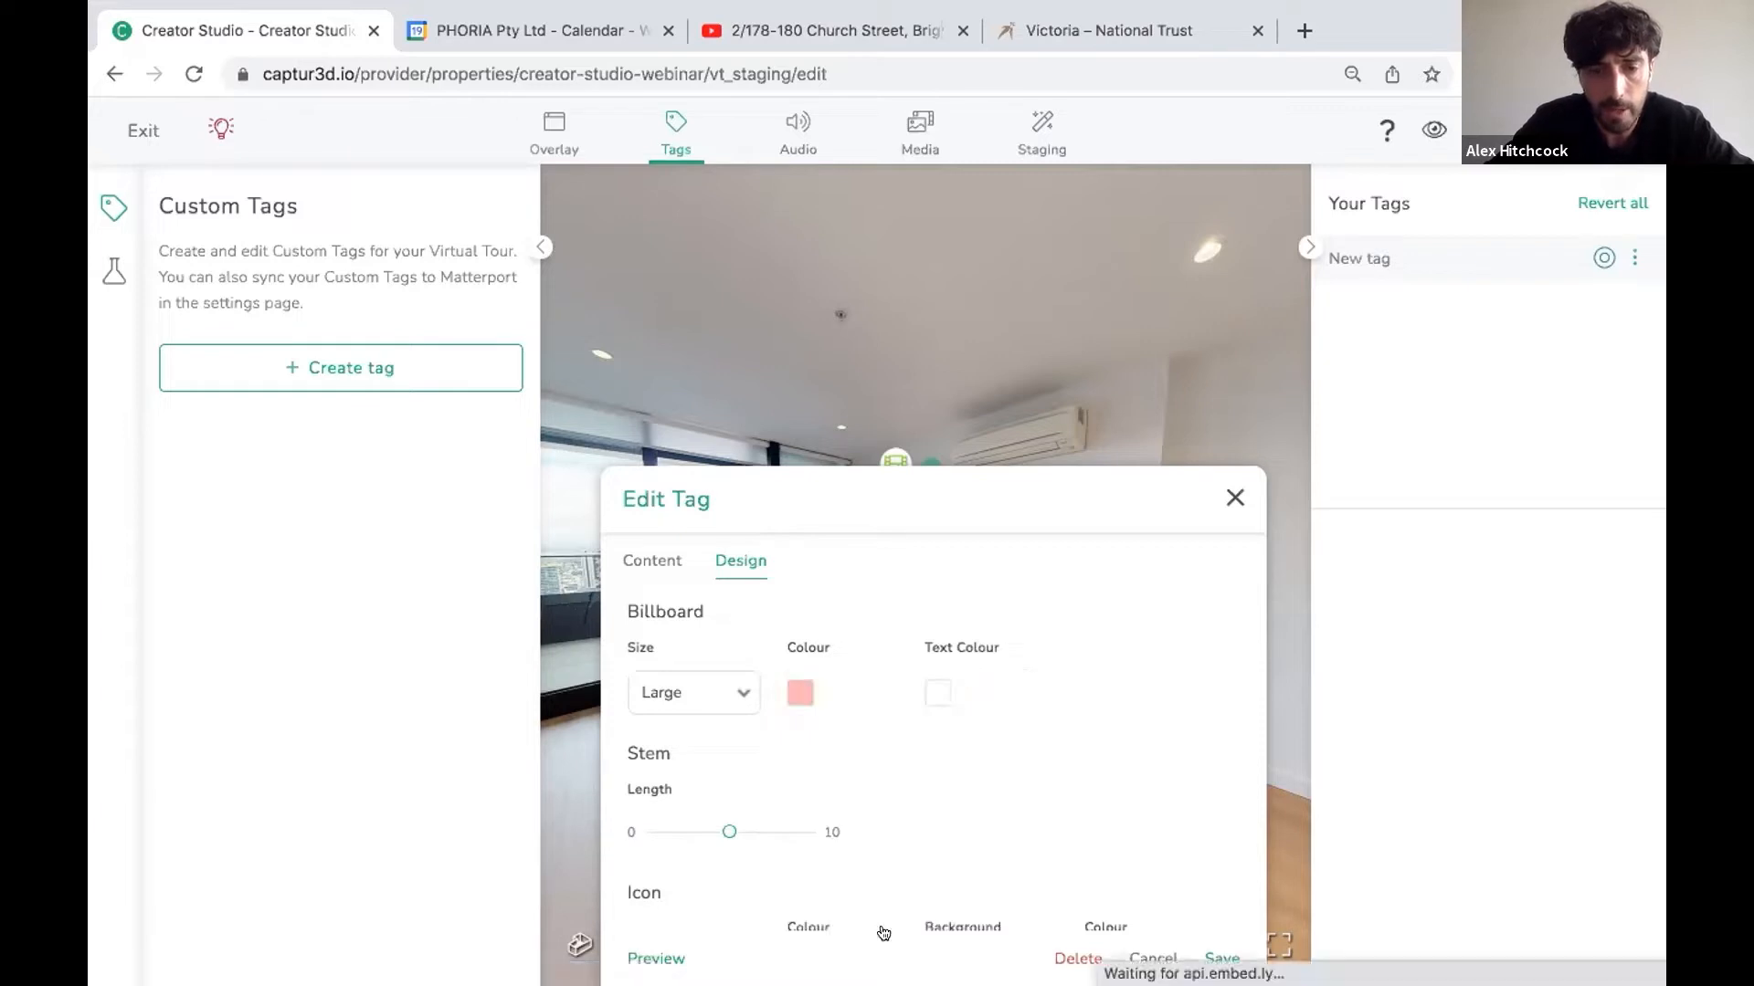
Preview the tag with its large coloured billboard, close the preview and look over the stem and icon design settings.
click(664, 954)
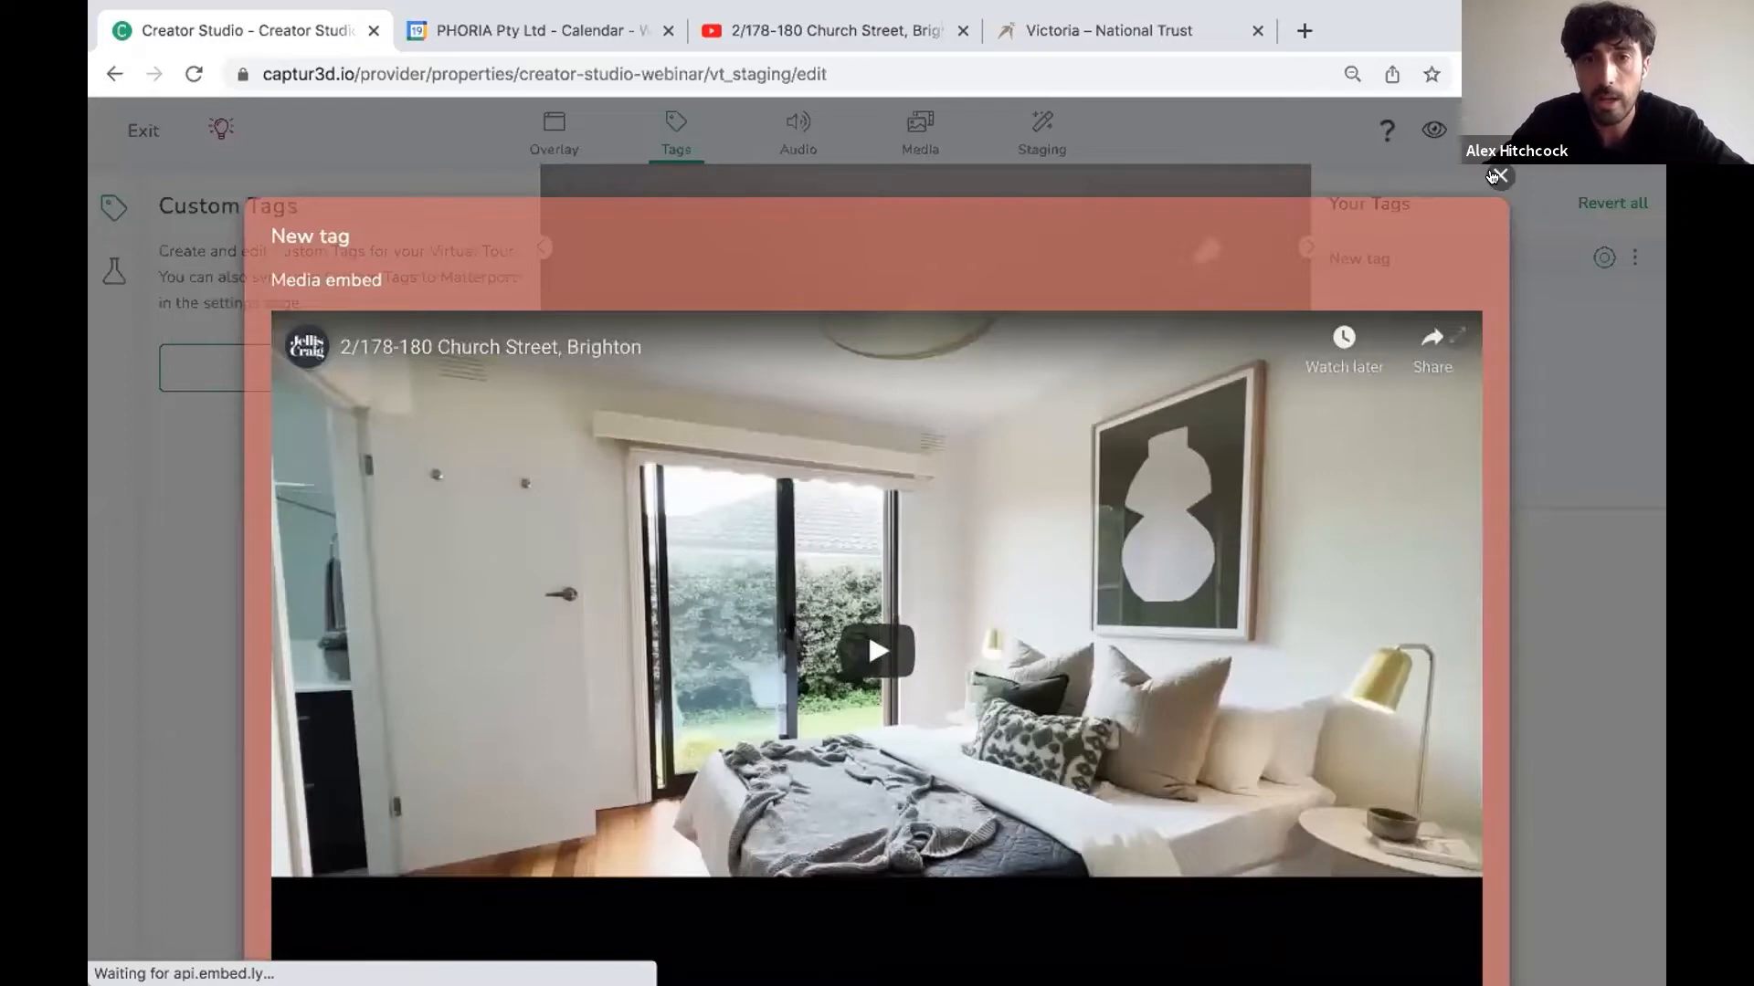
click(1496, 176)
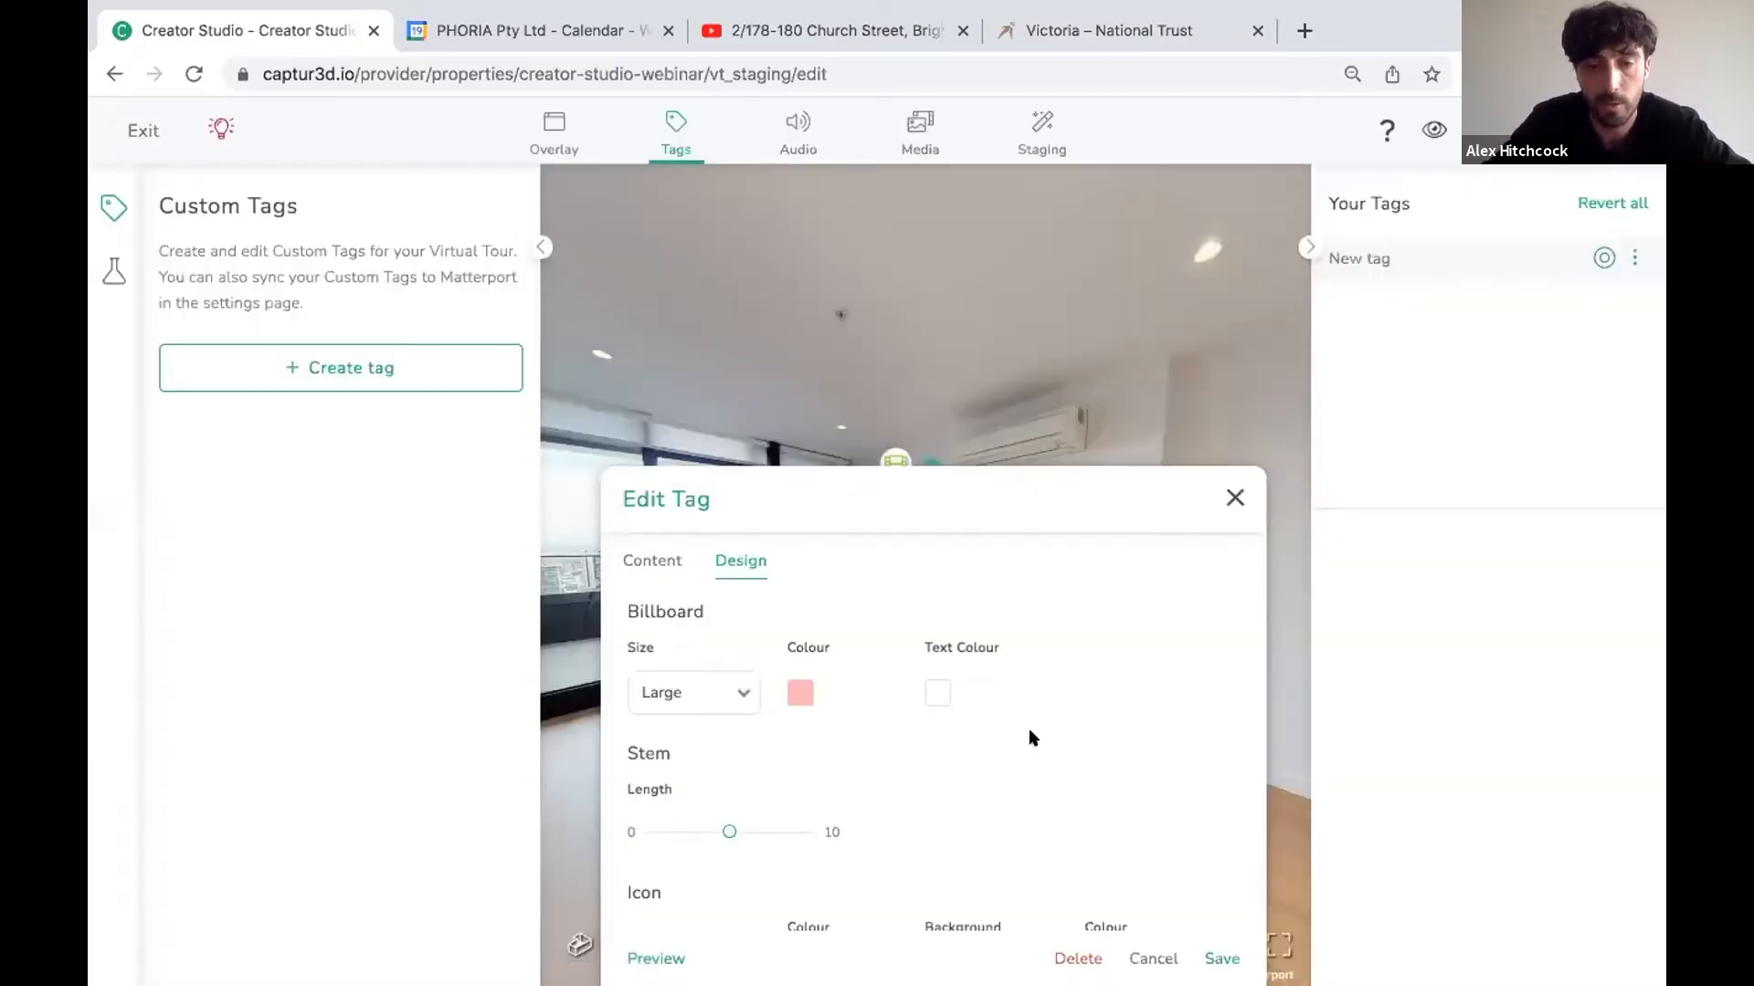
scroll(1030, 734, down, 2)
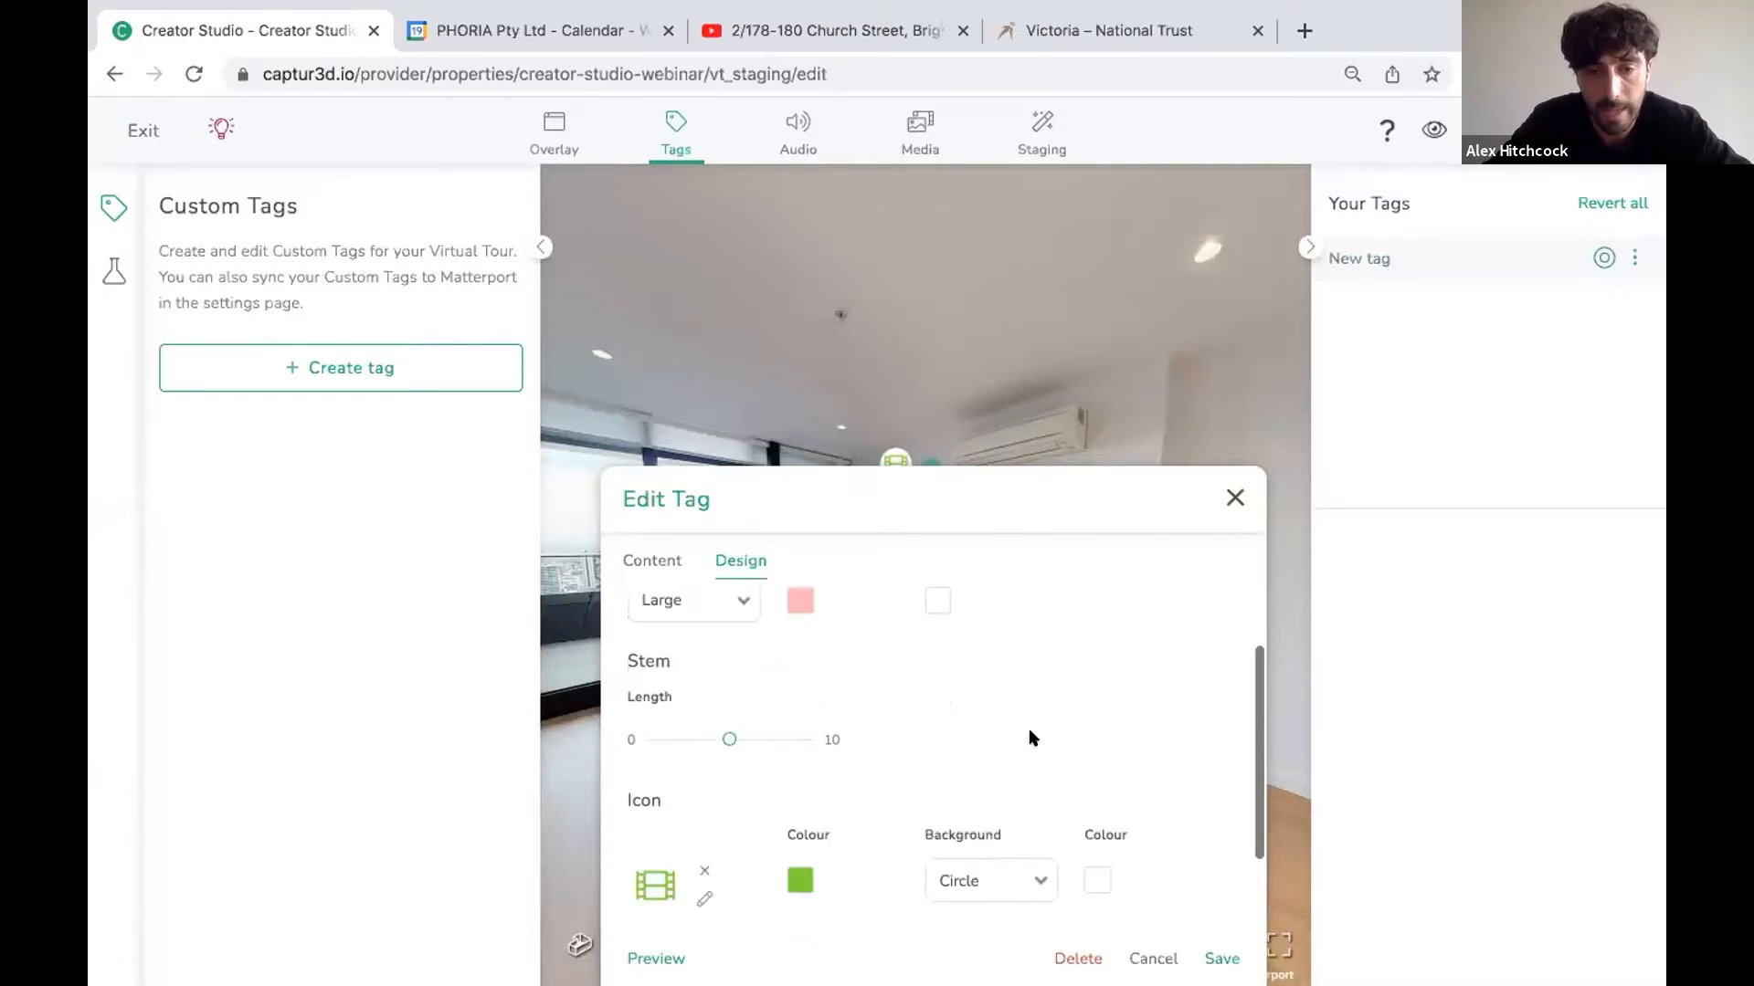
scroll(1028, 734, up, 1)
scroll(1029, 734, down, 3)
scroll(640, 571, up, 4)
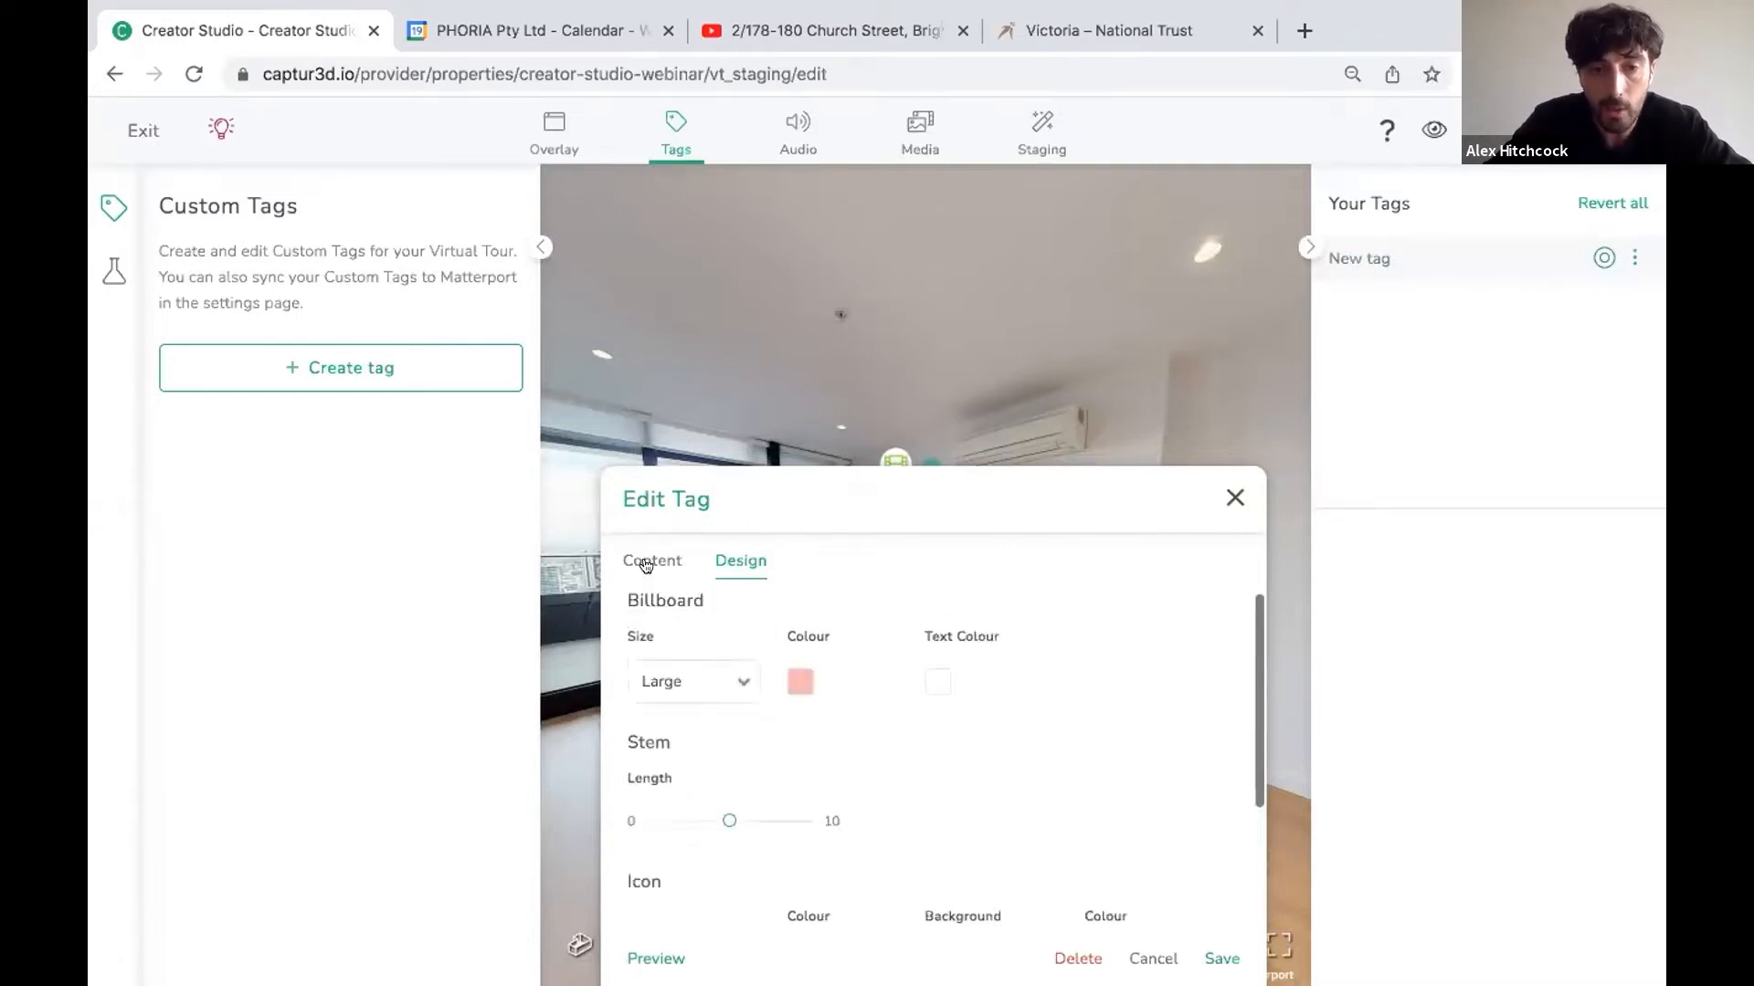
Switch the tag's content type to Embed website and change its title to "Website".
click(645, 562)
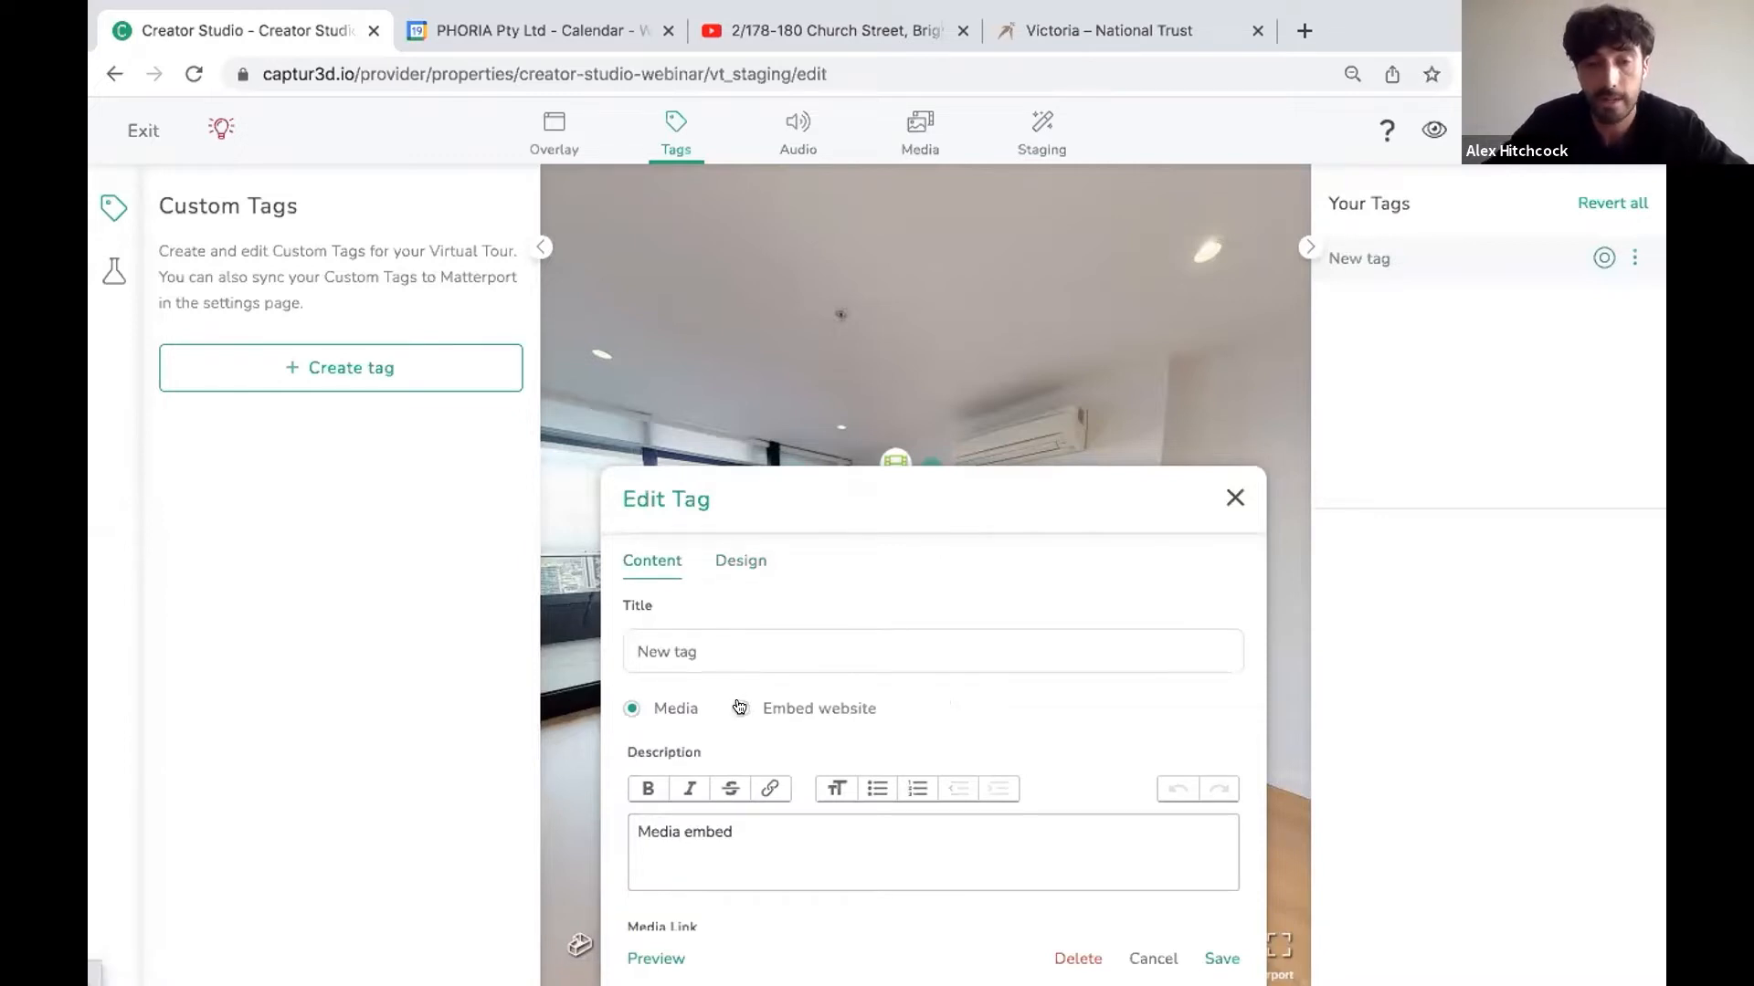
click(738, 708)
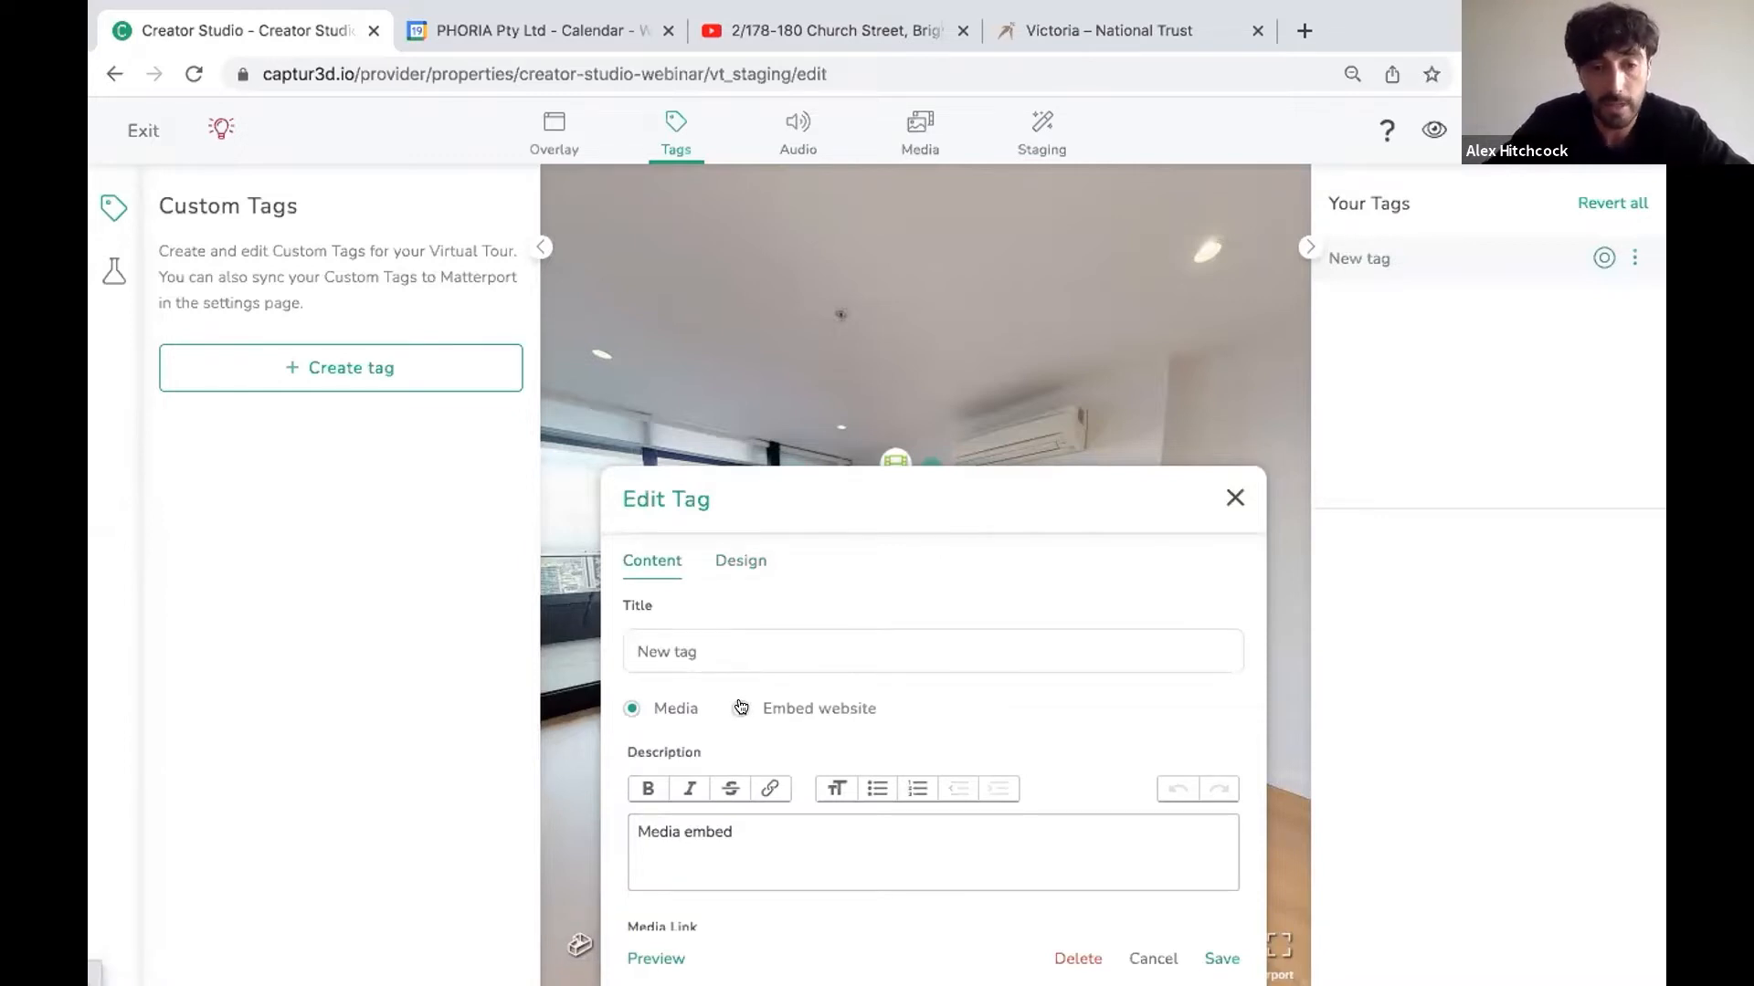
triple_click(645, 647)
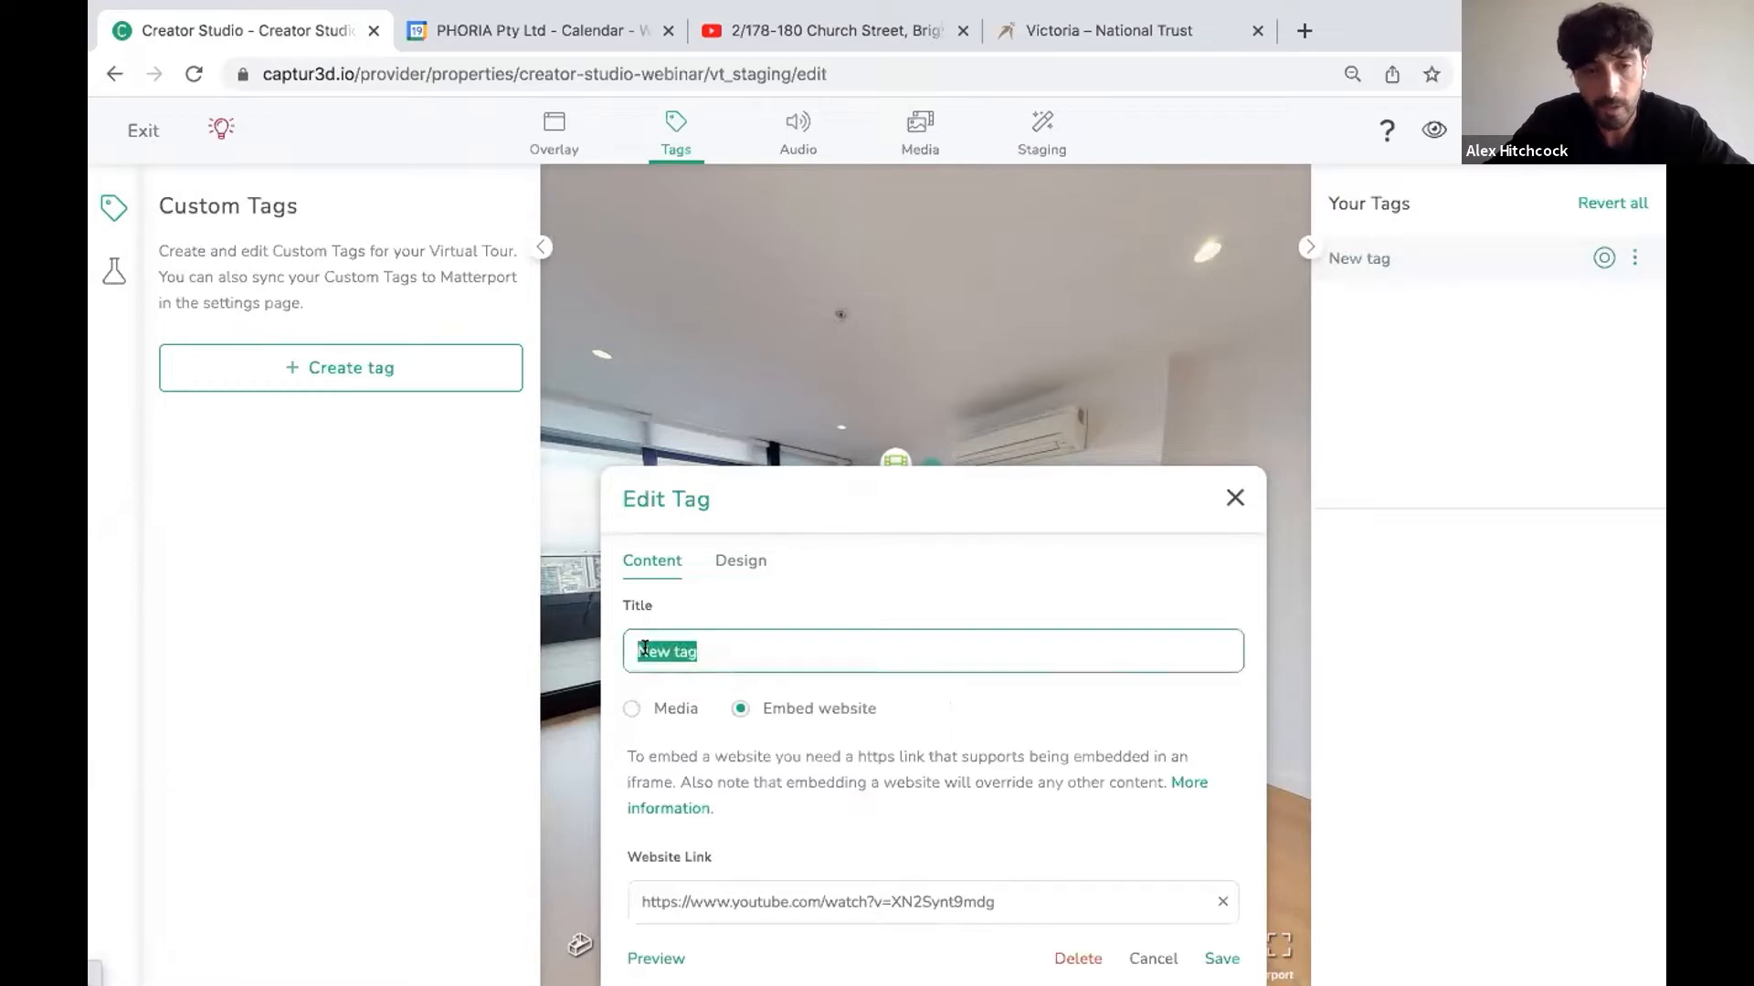
click(669, 647)
triple_click(613, 648)
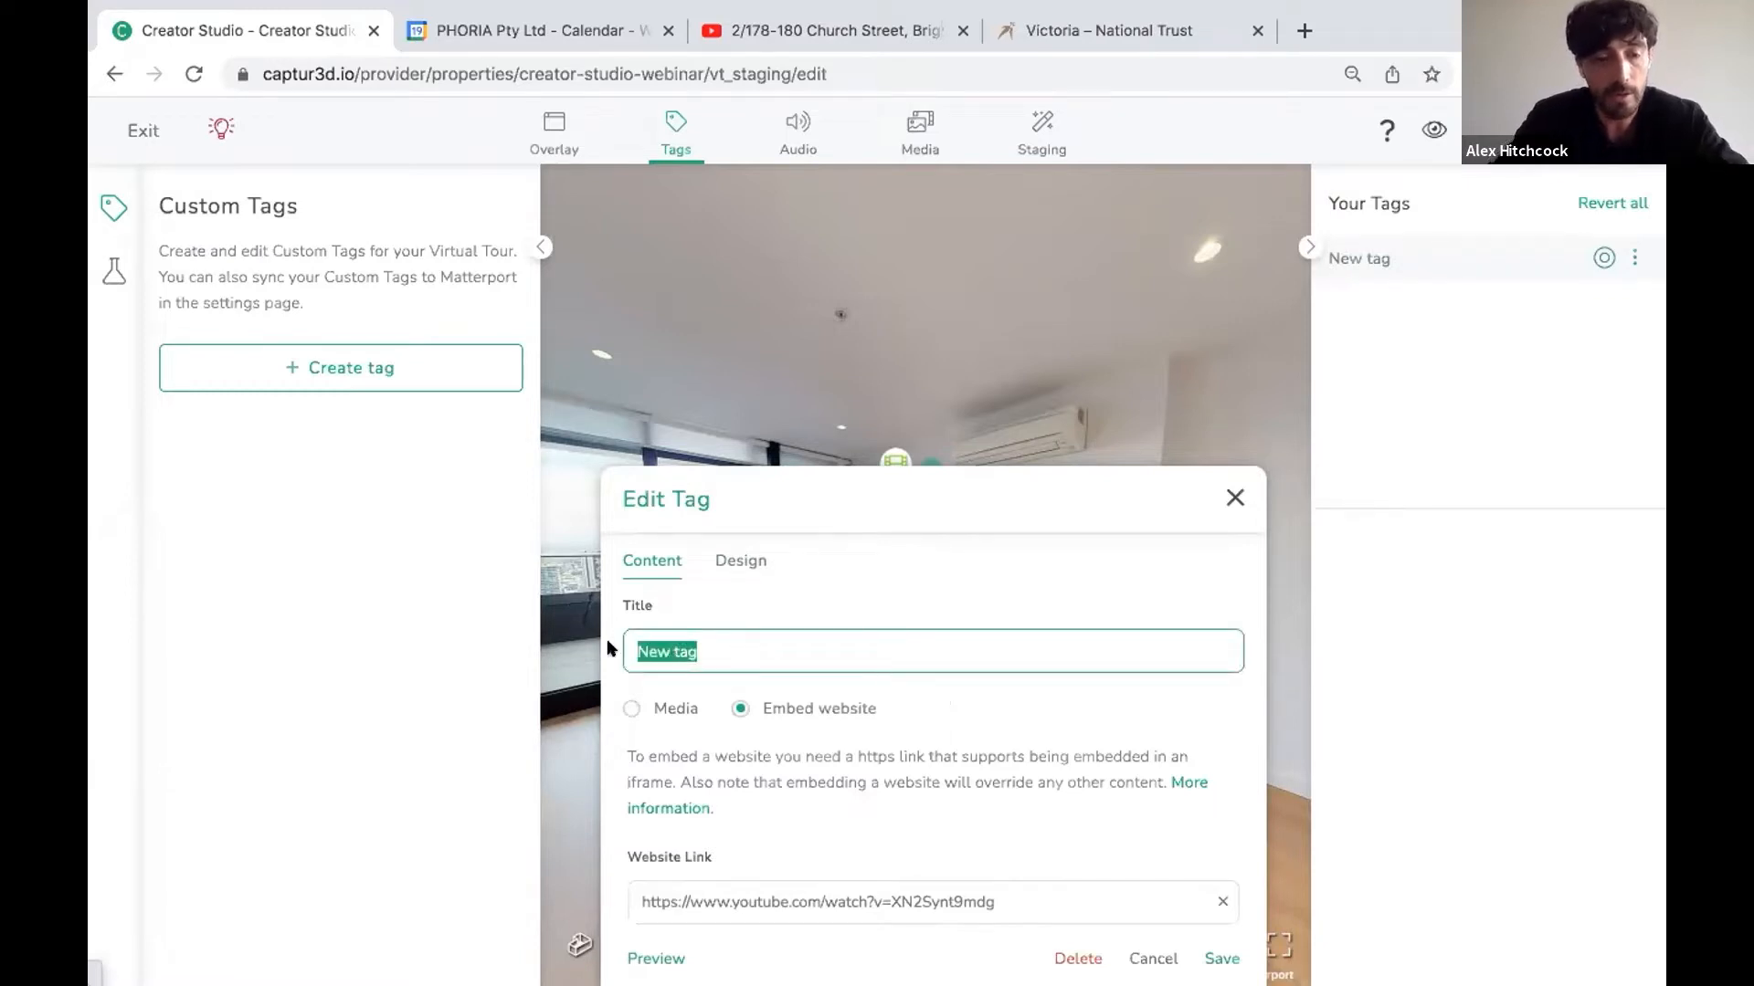
text(Website)
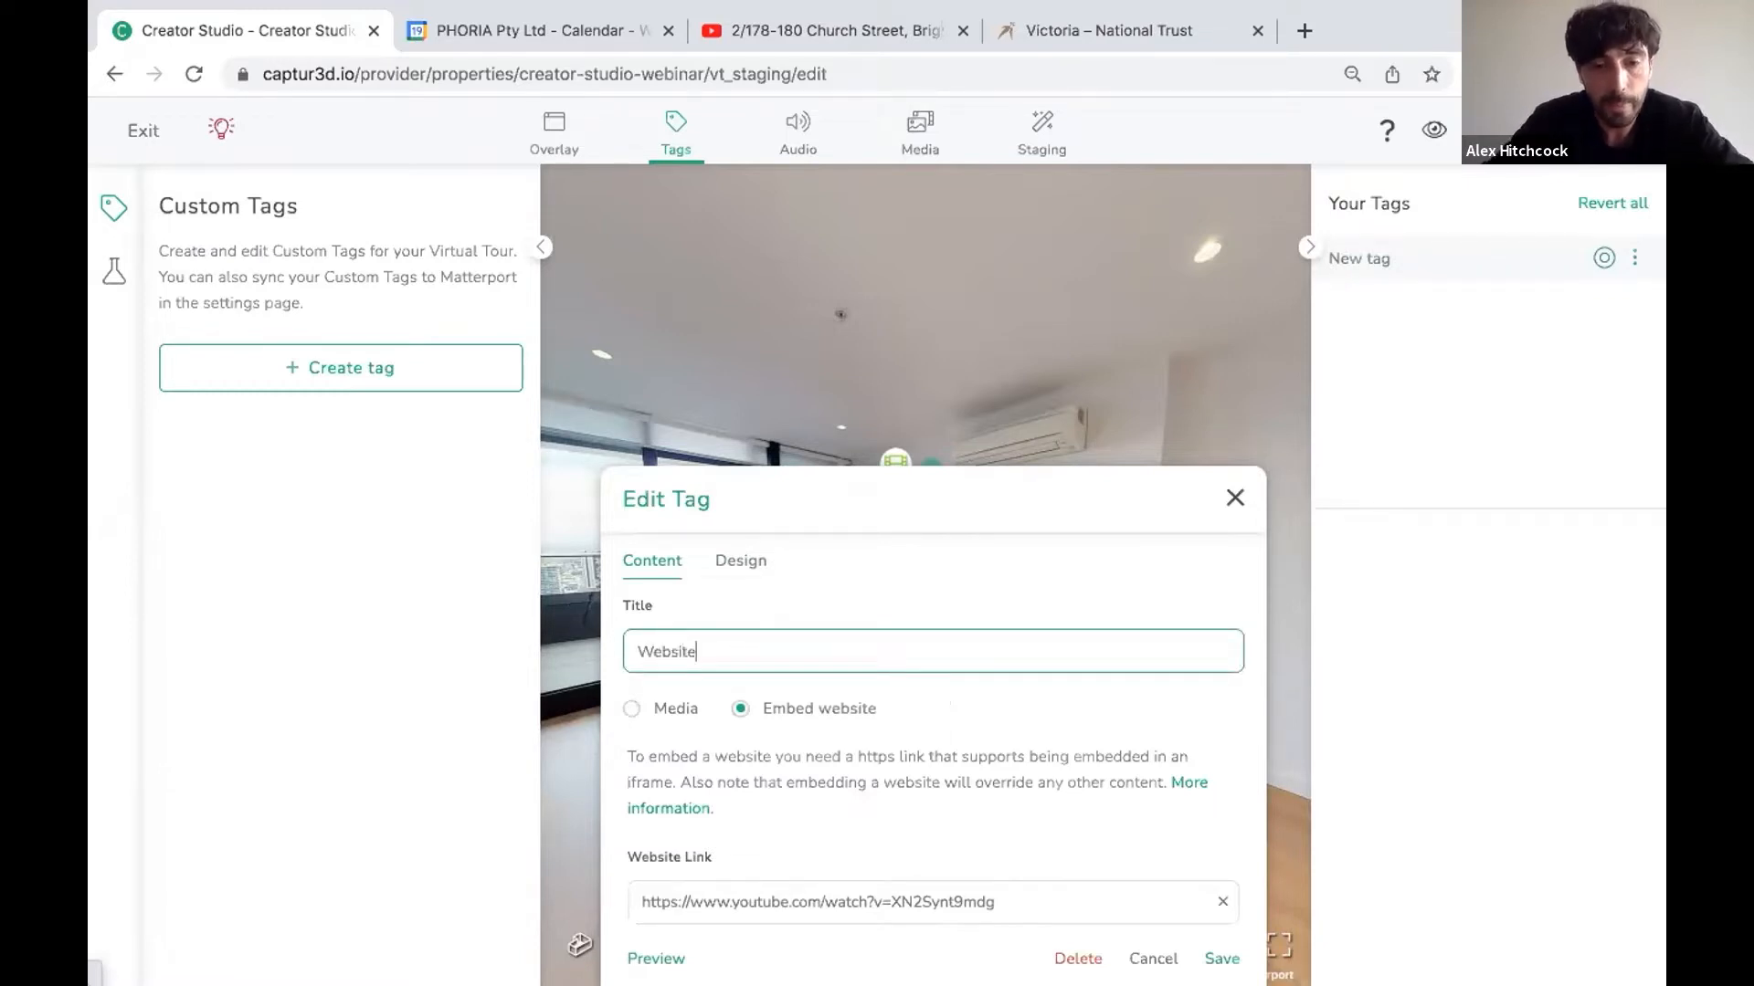
Try to replace the tag's website link with the National Trust Victoria page address, and preview the embed.
scroll(745, 742, down, 1)
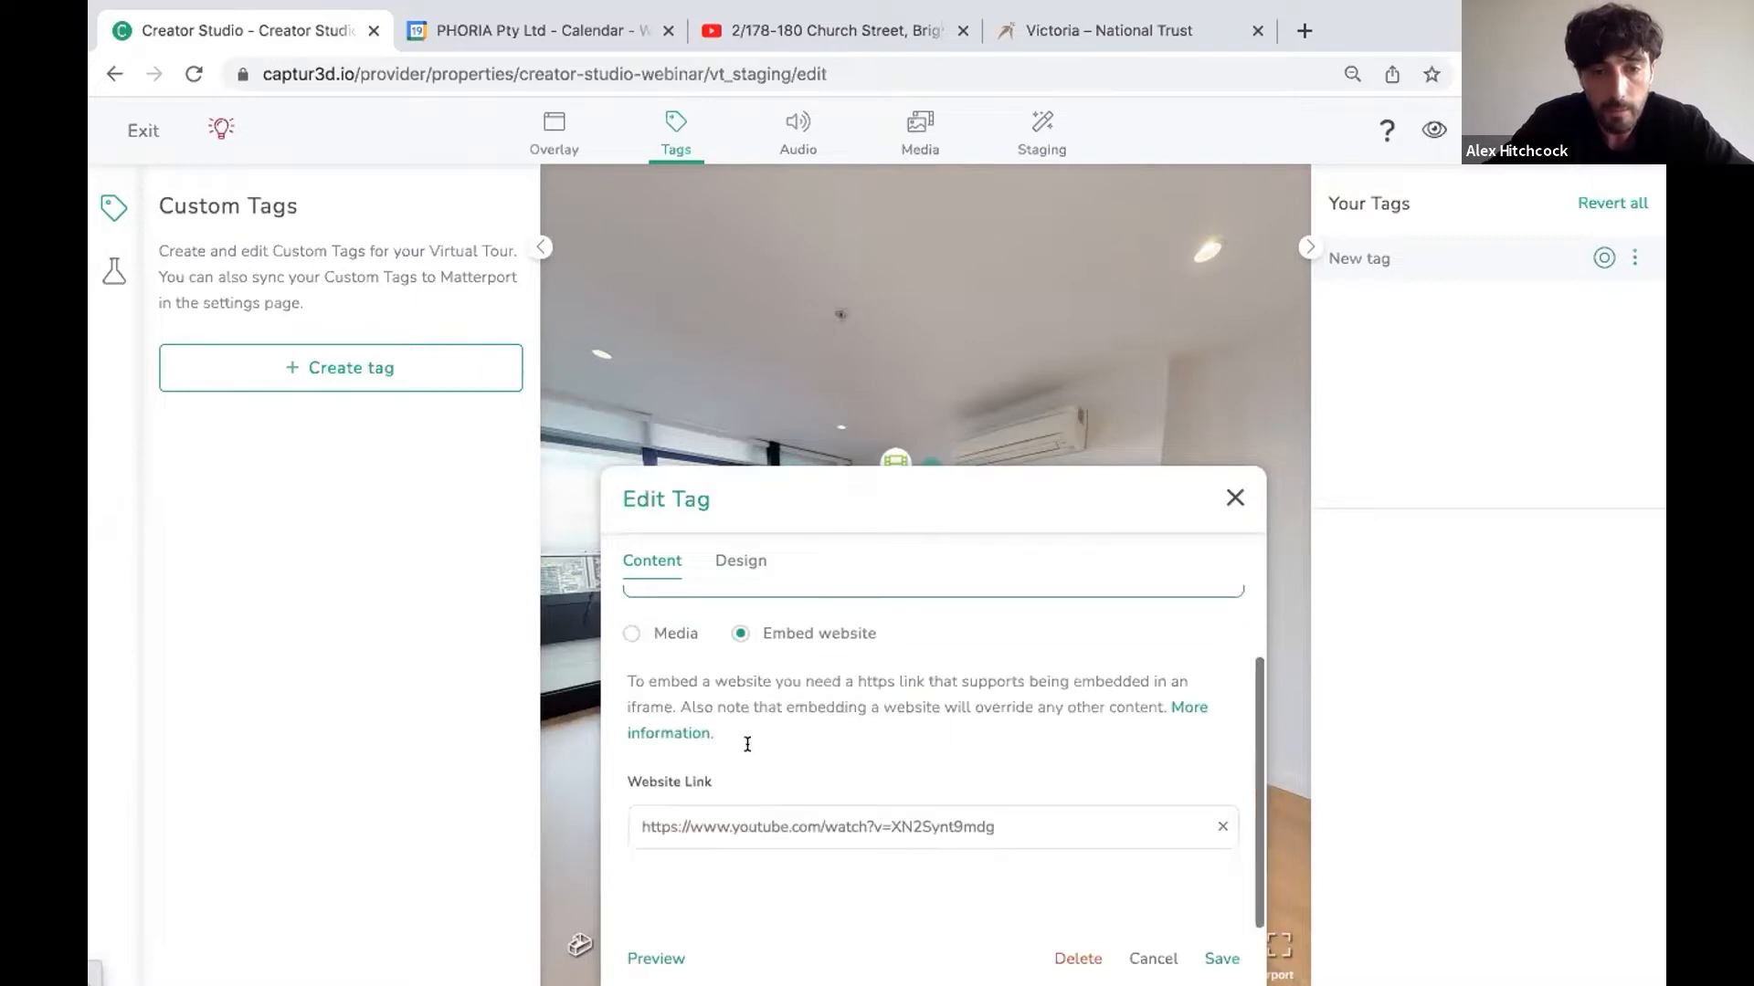
click(1222, 826)
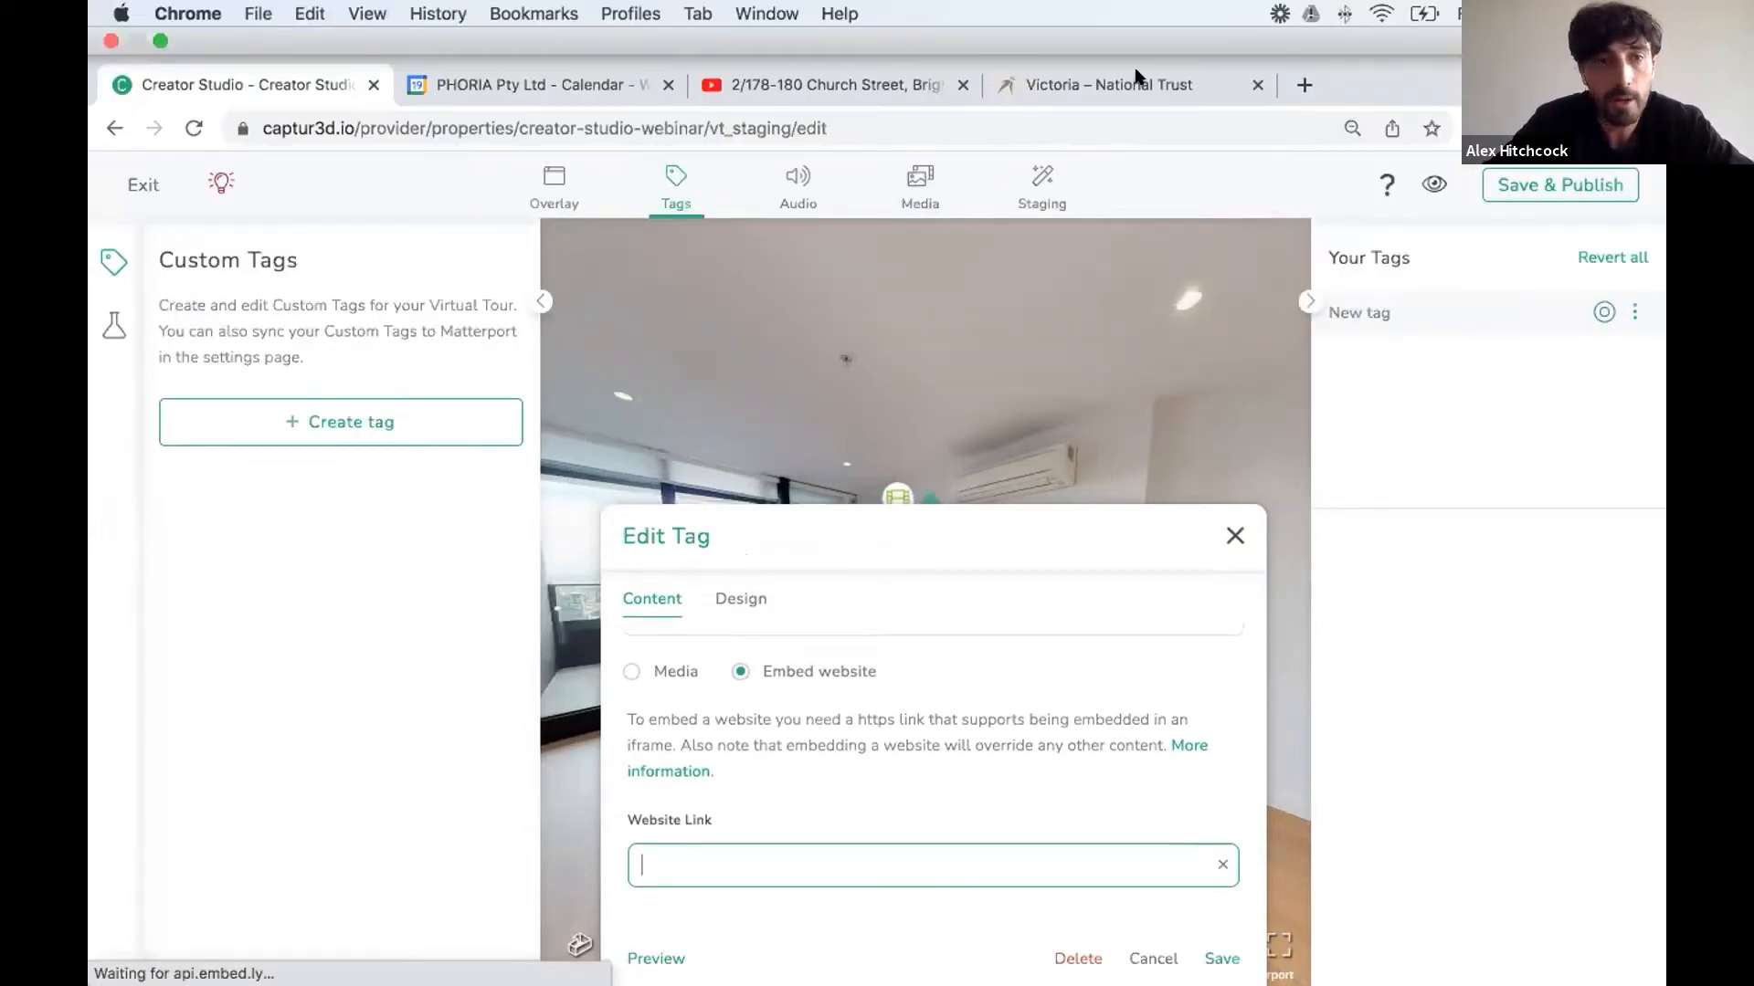
click(1137, 75)
click(308, 73)
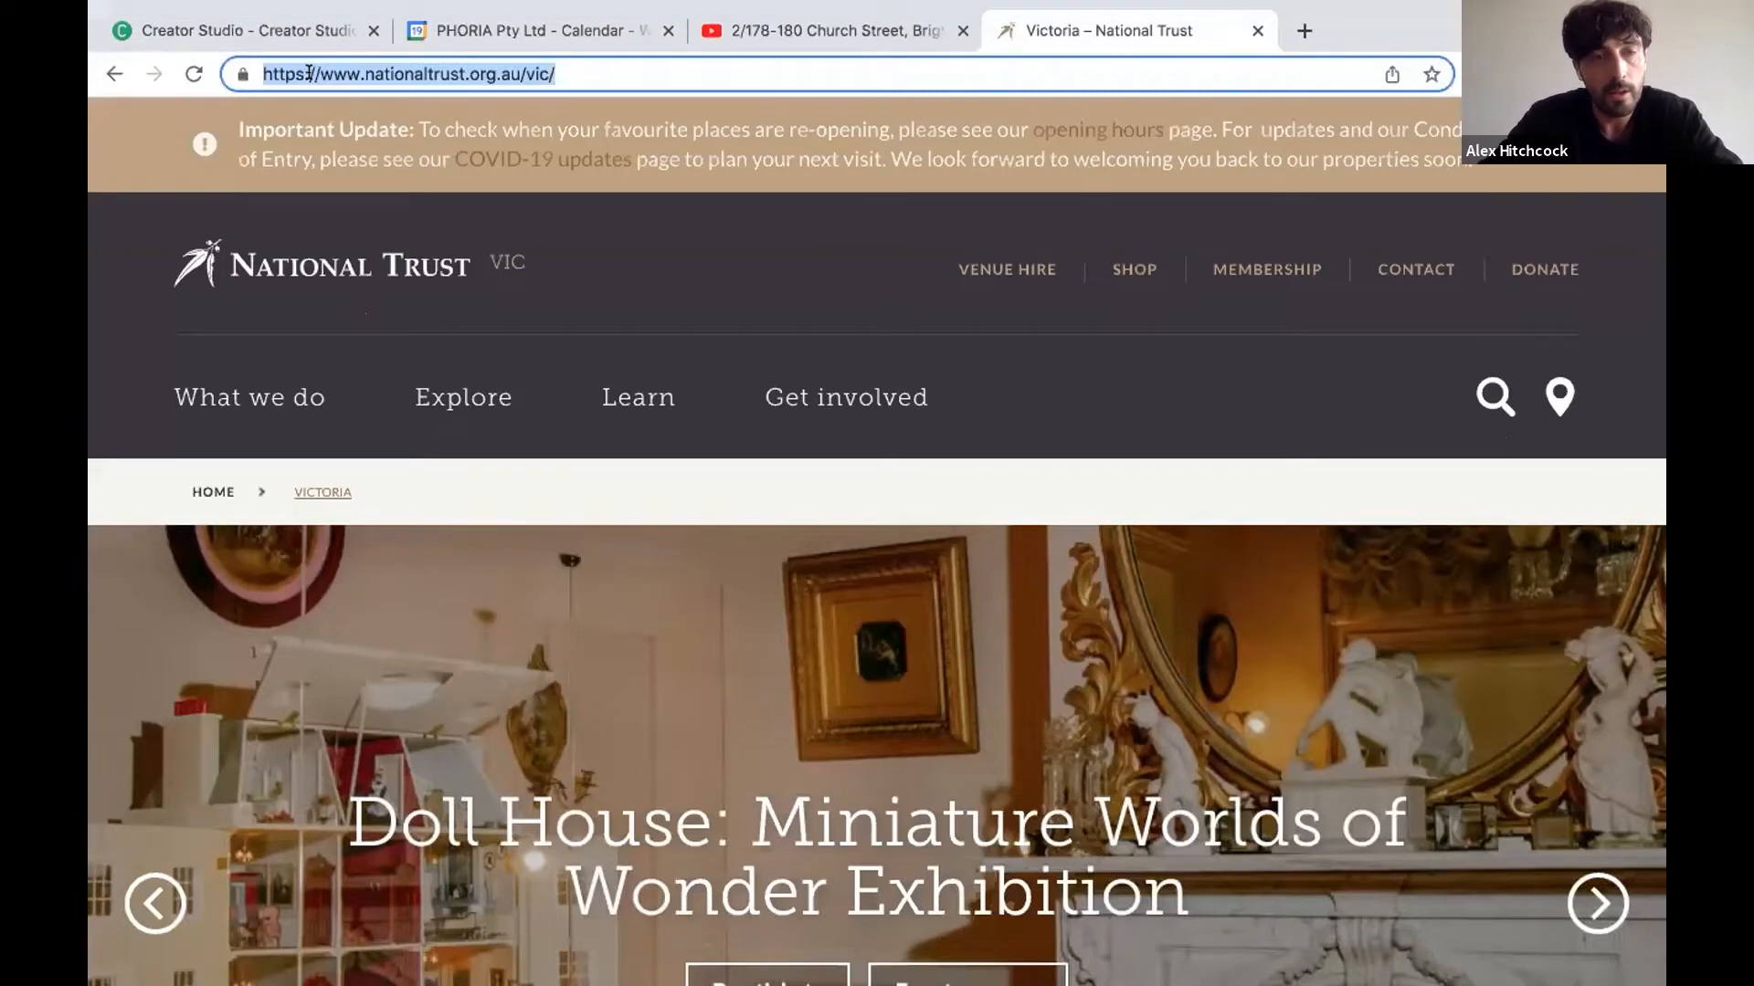
double_click(309, 73)
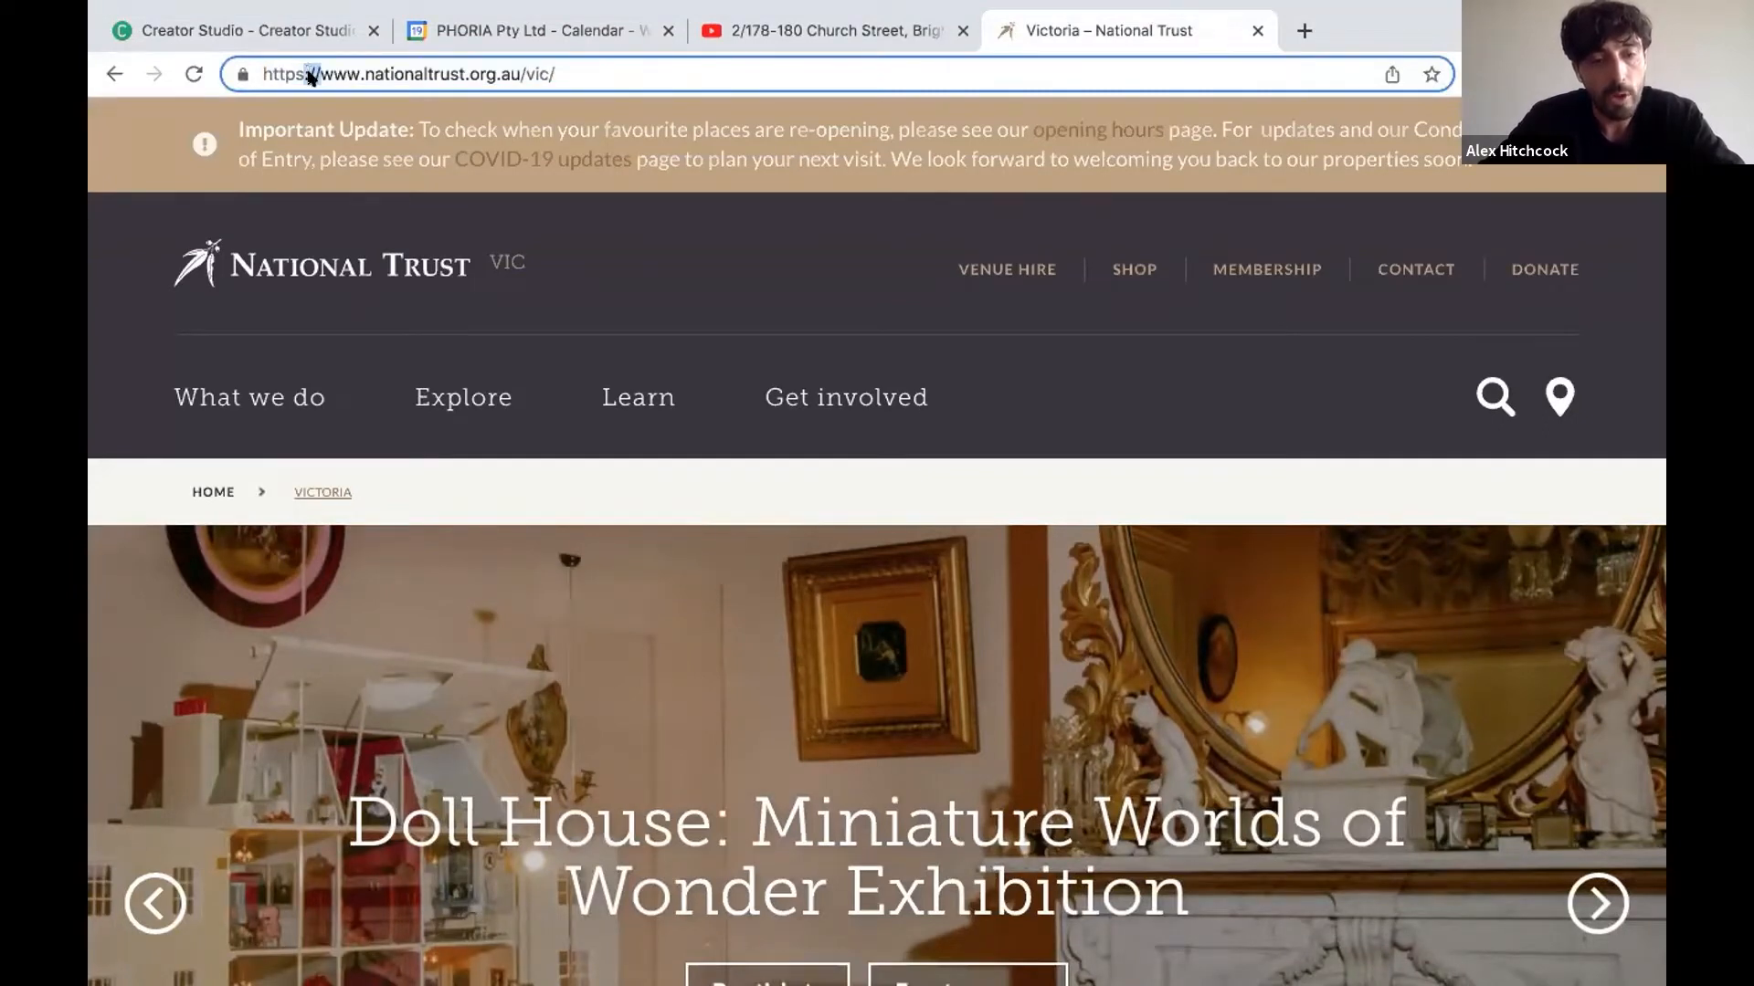
triple_click(311, 73)
click(179, 27)
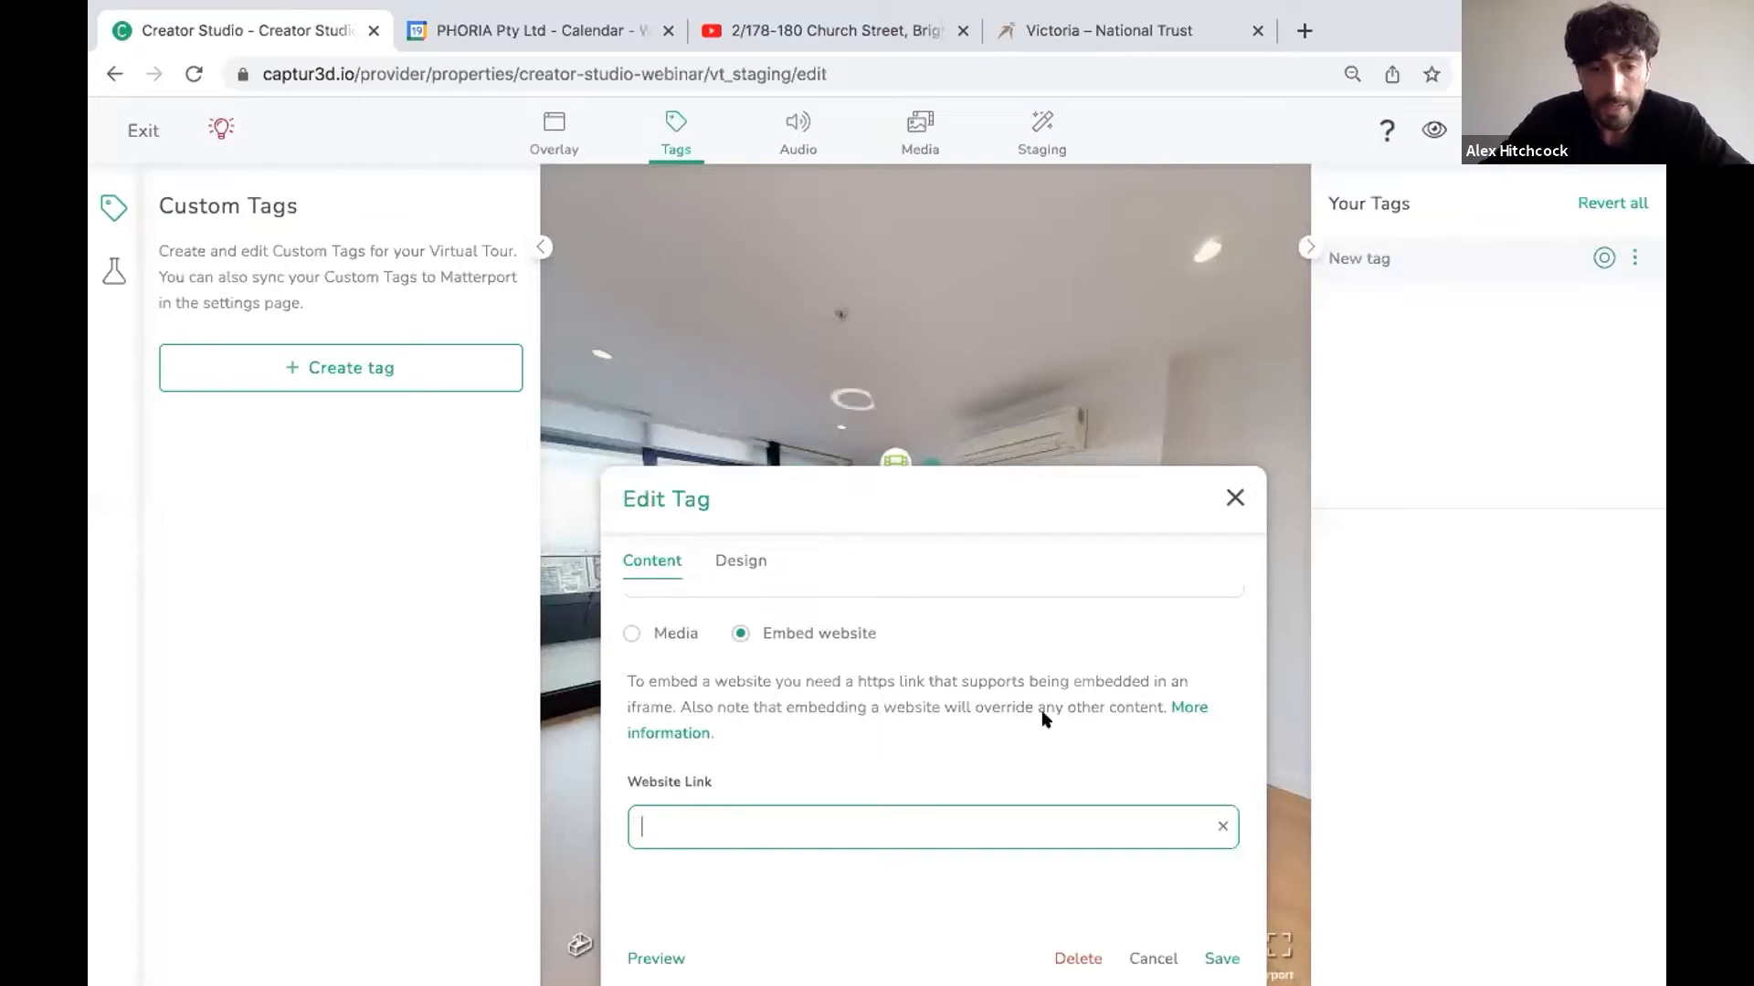
text(https://www.youtube.com/watch?v=XN2Synt9mdg)
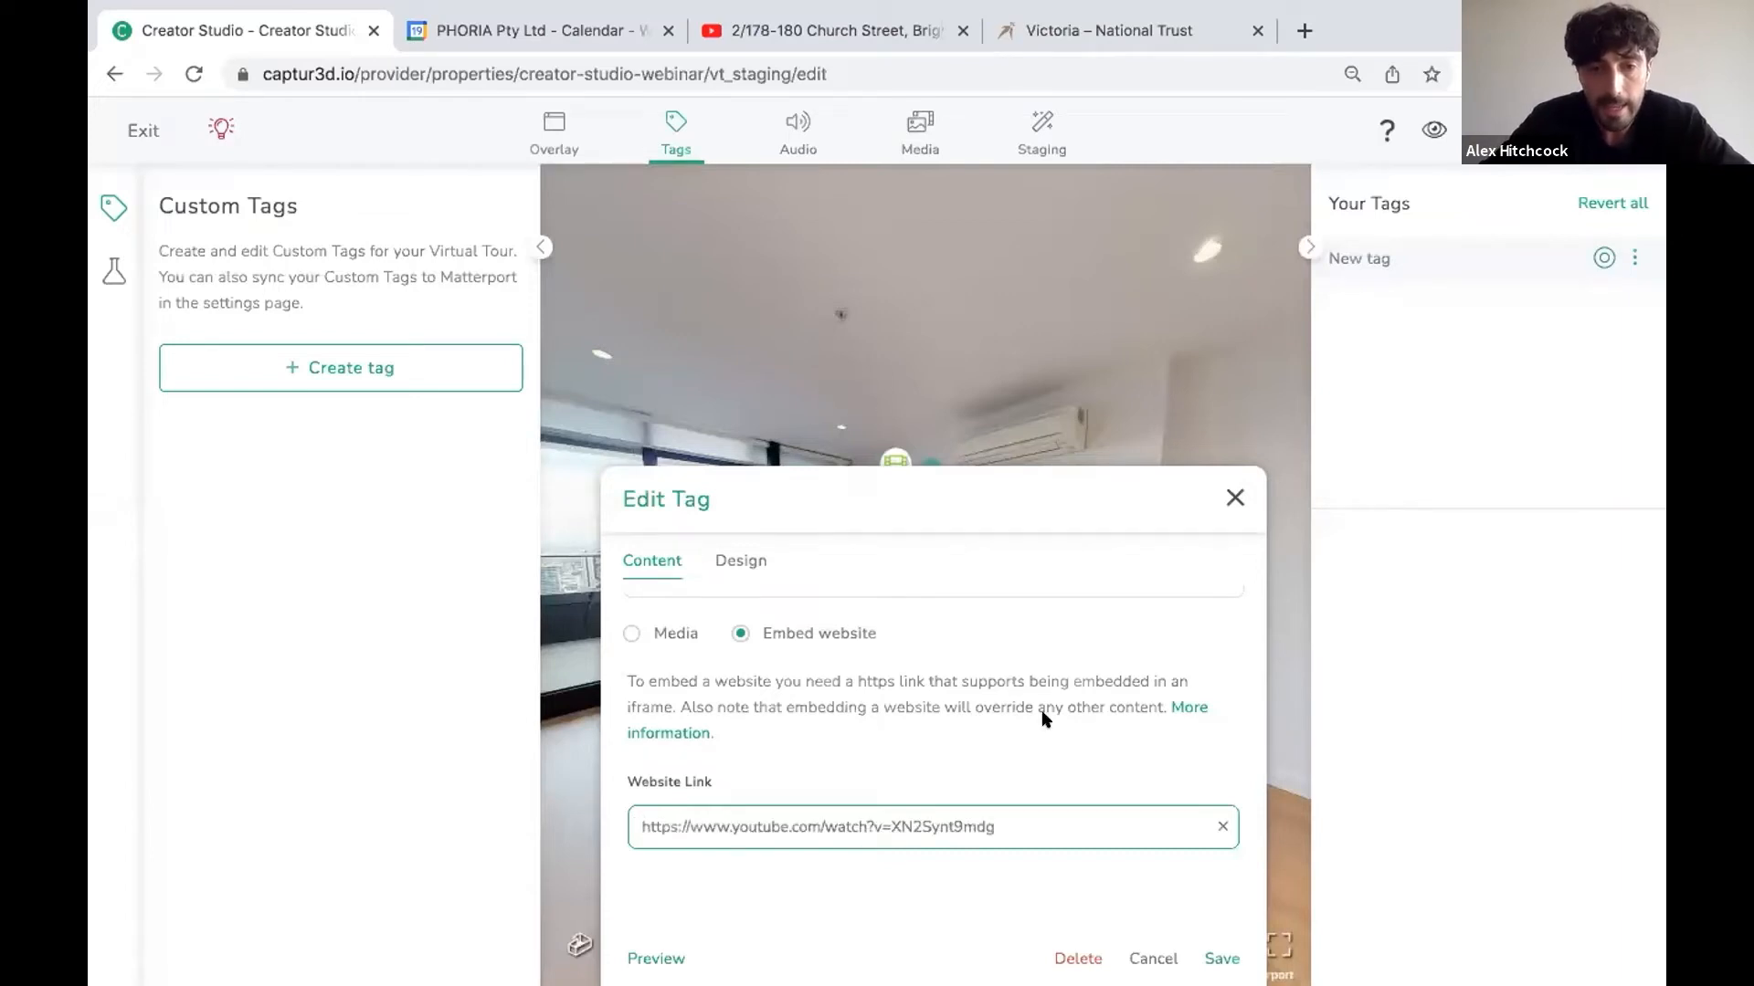
click(654, 958)
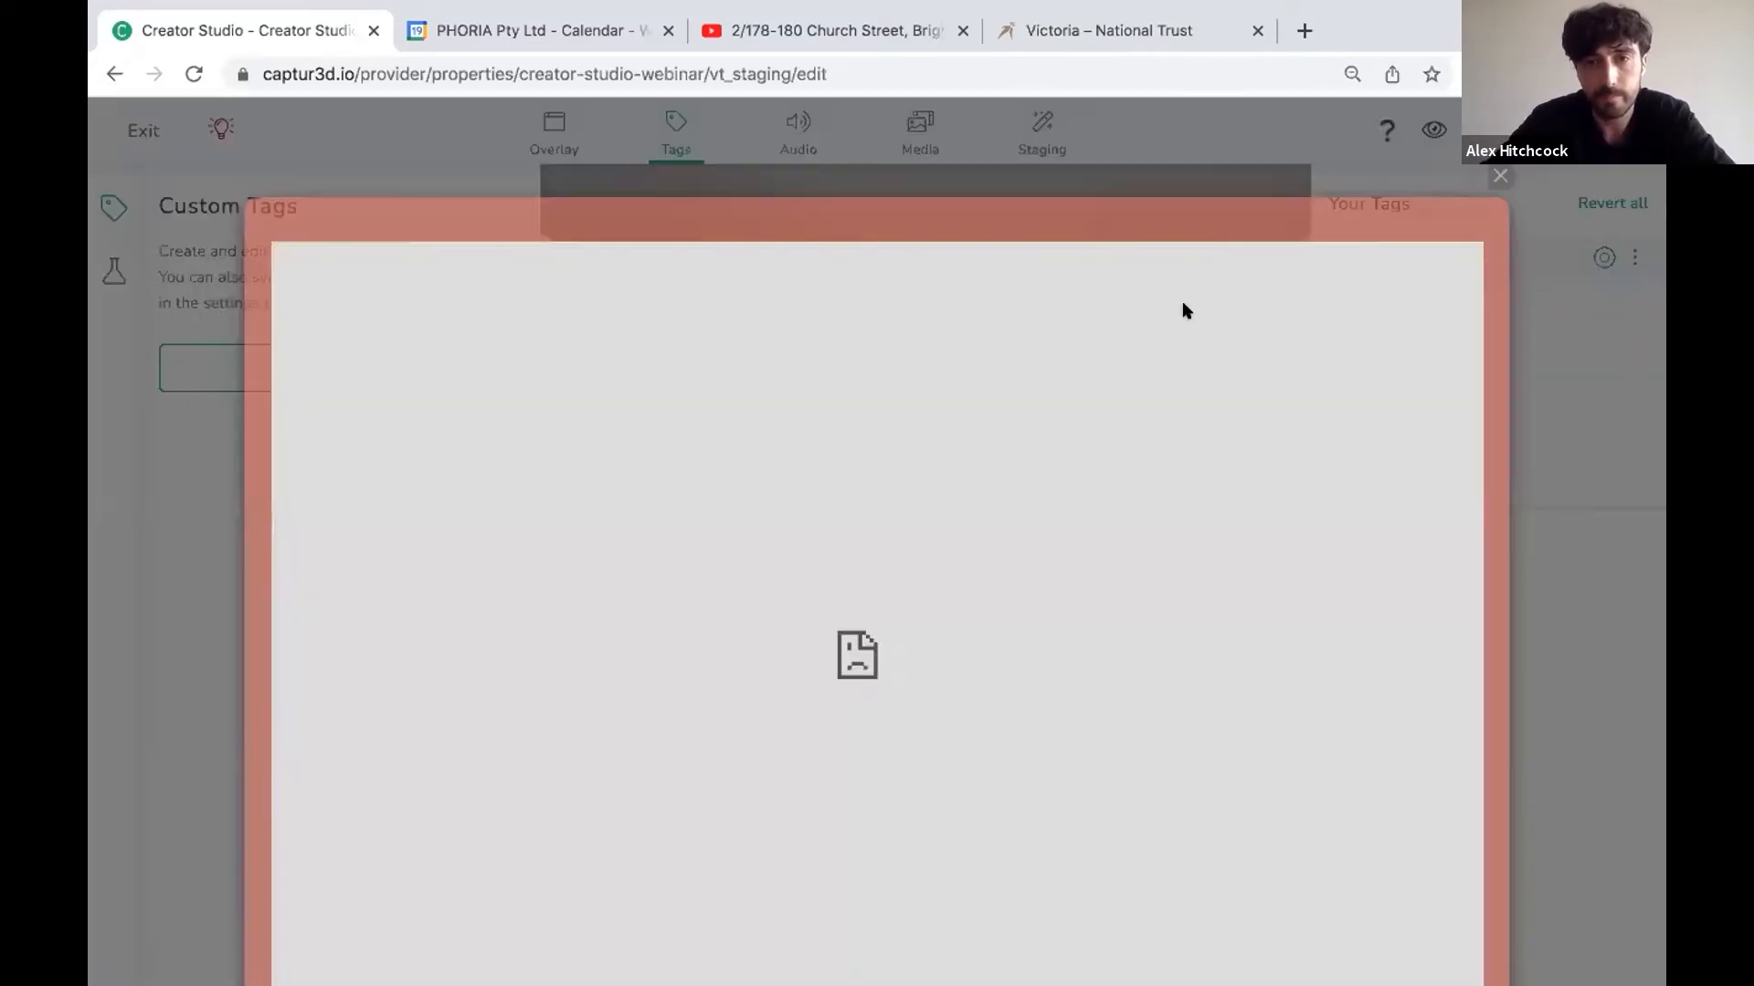
click(1498, 176)
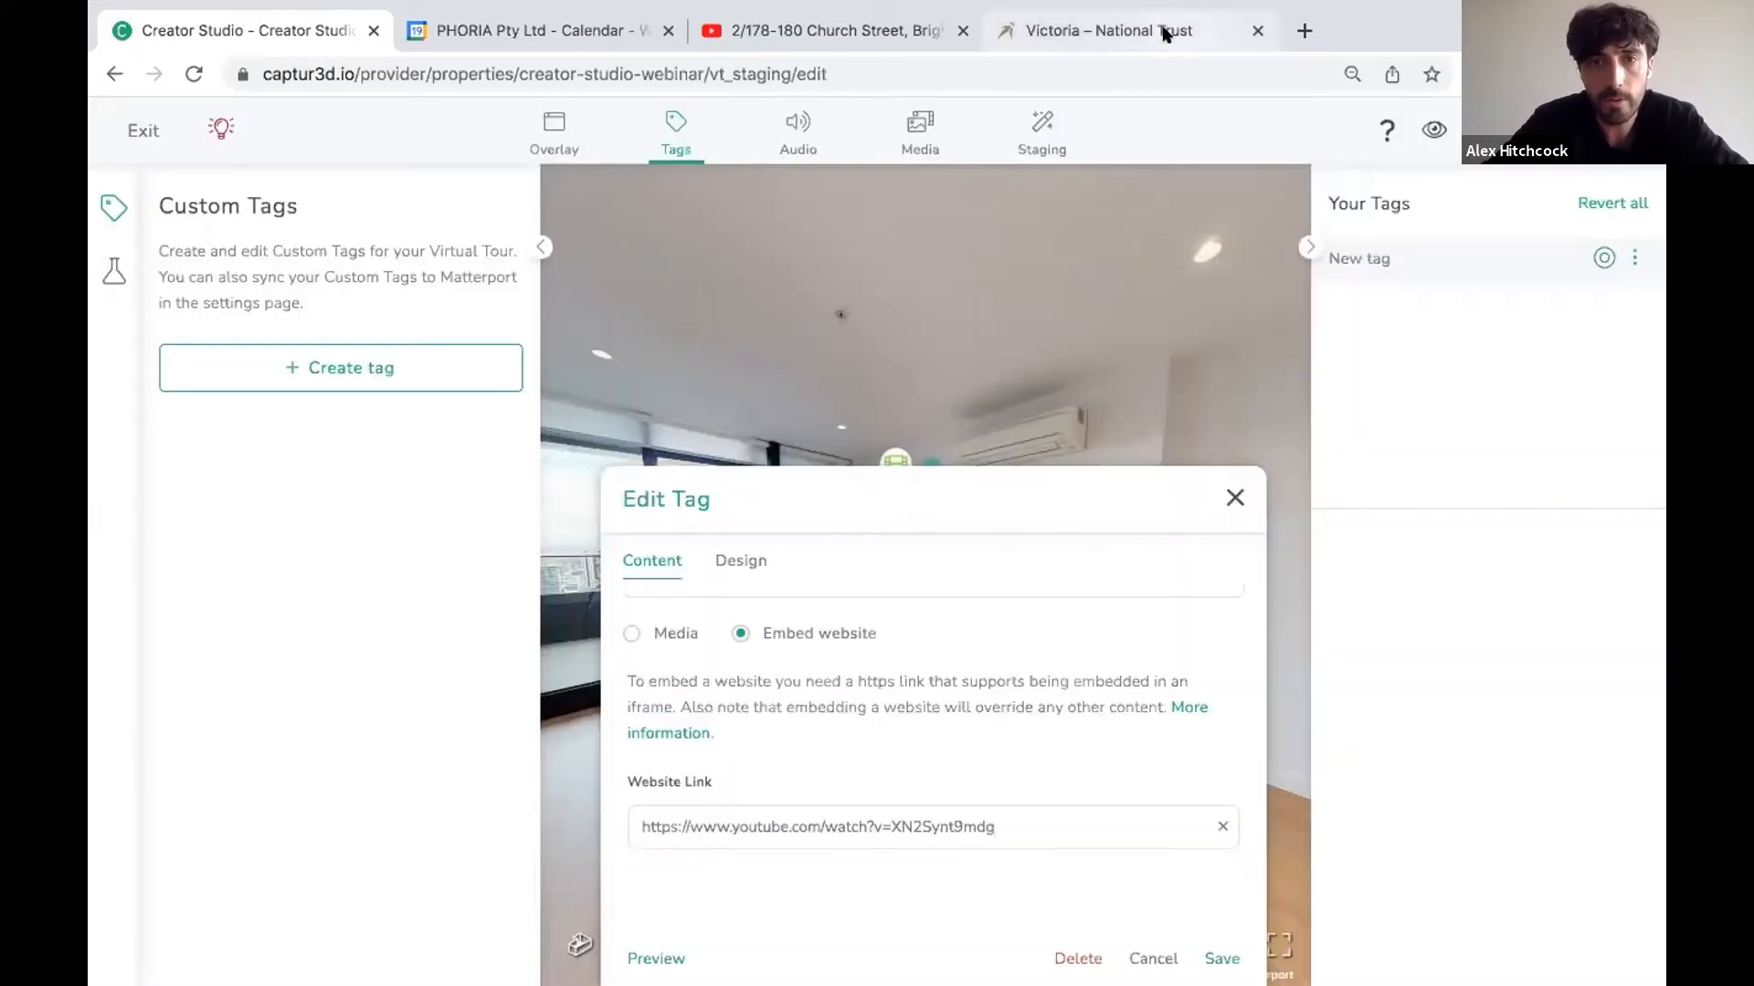
click(1165, 34)
click(194, 33)
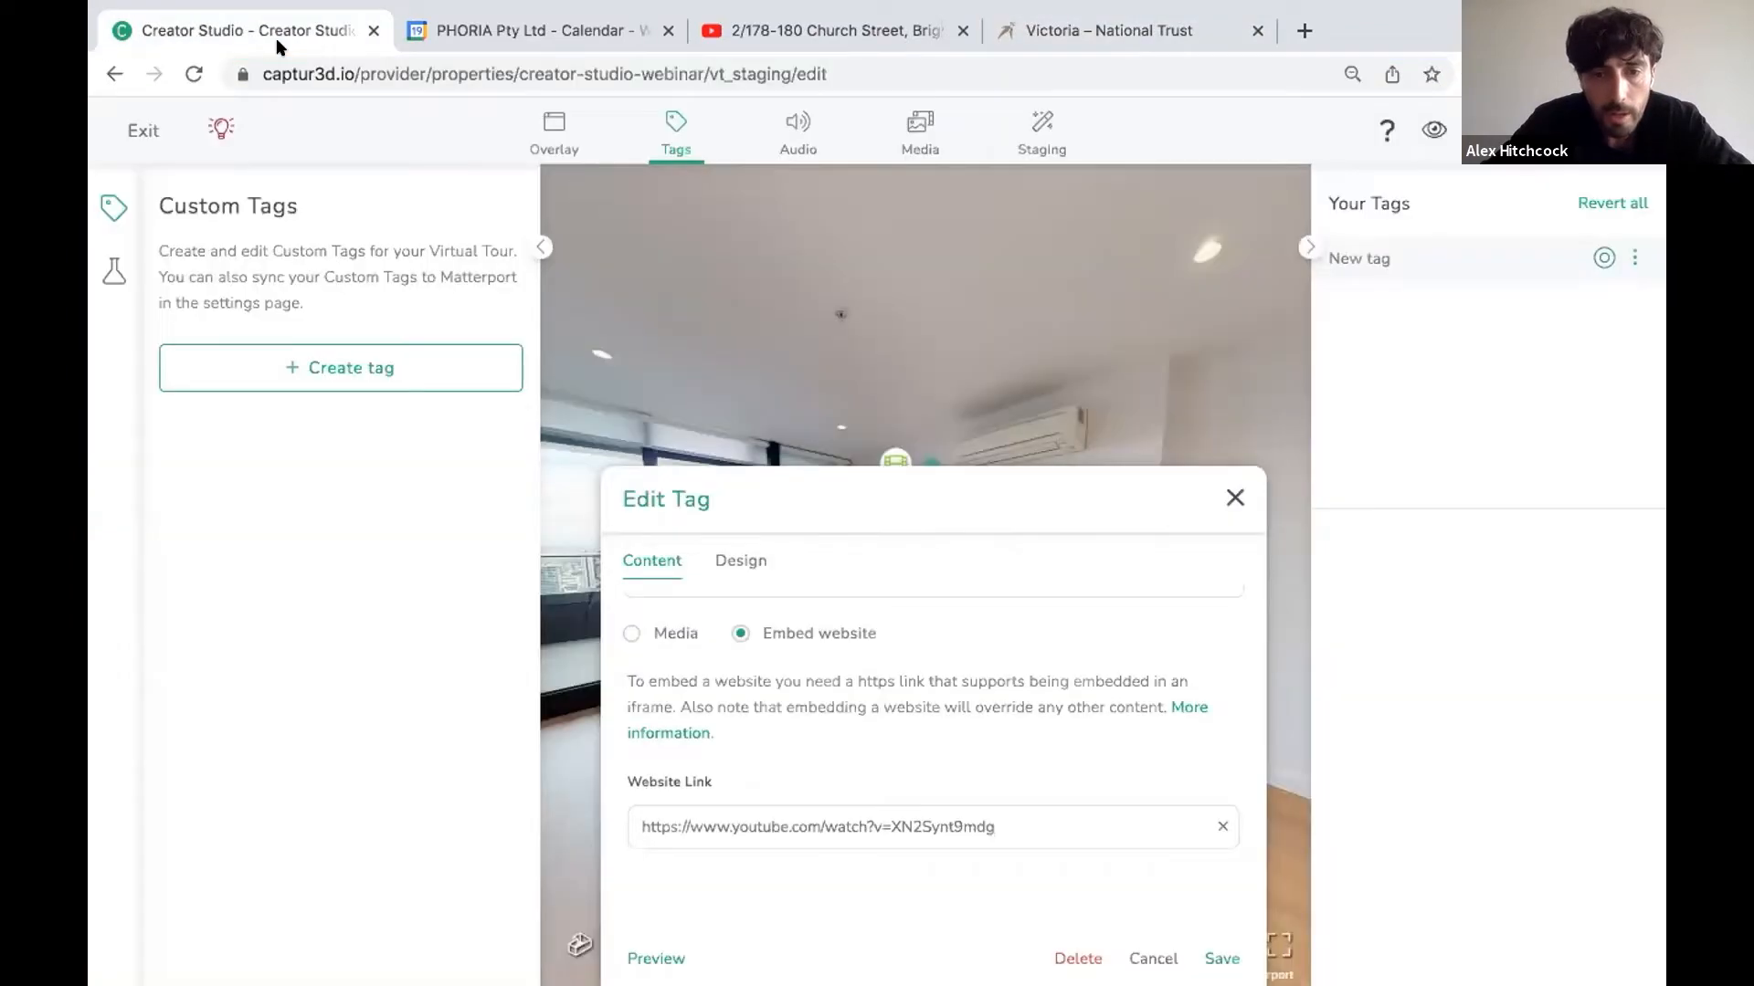
triple_click(904, 826)
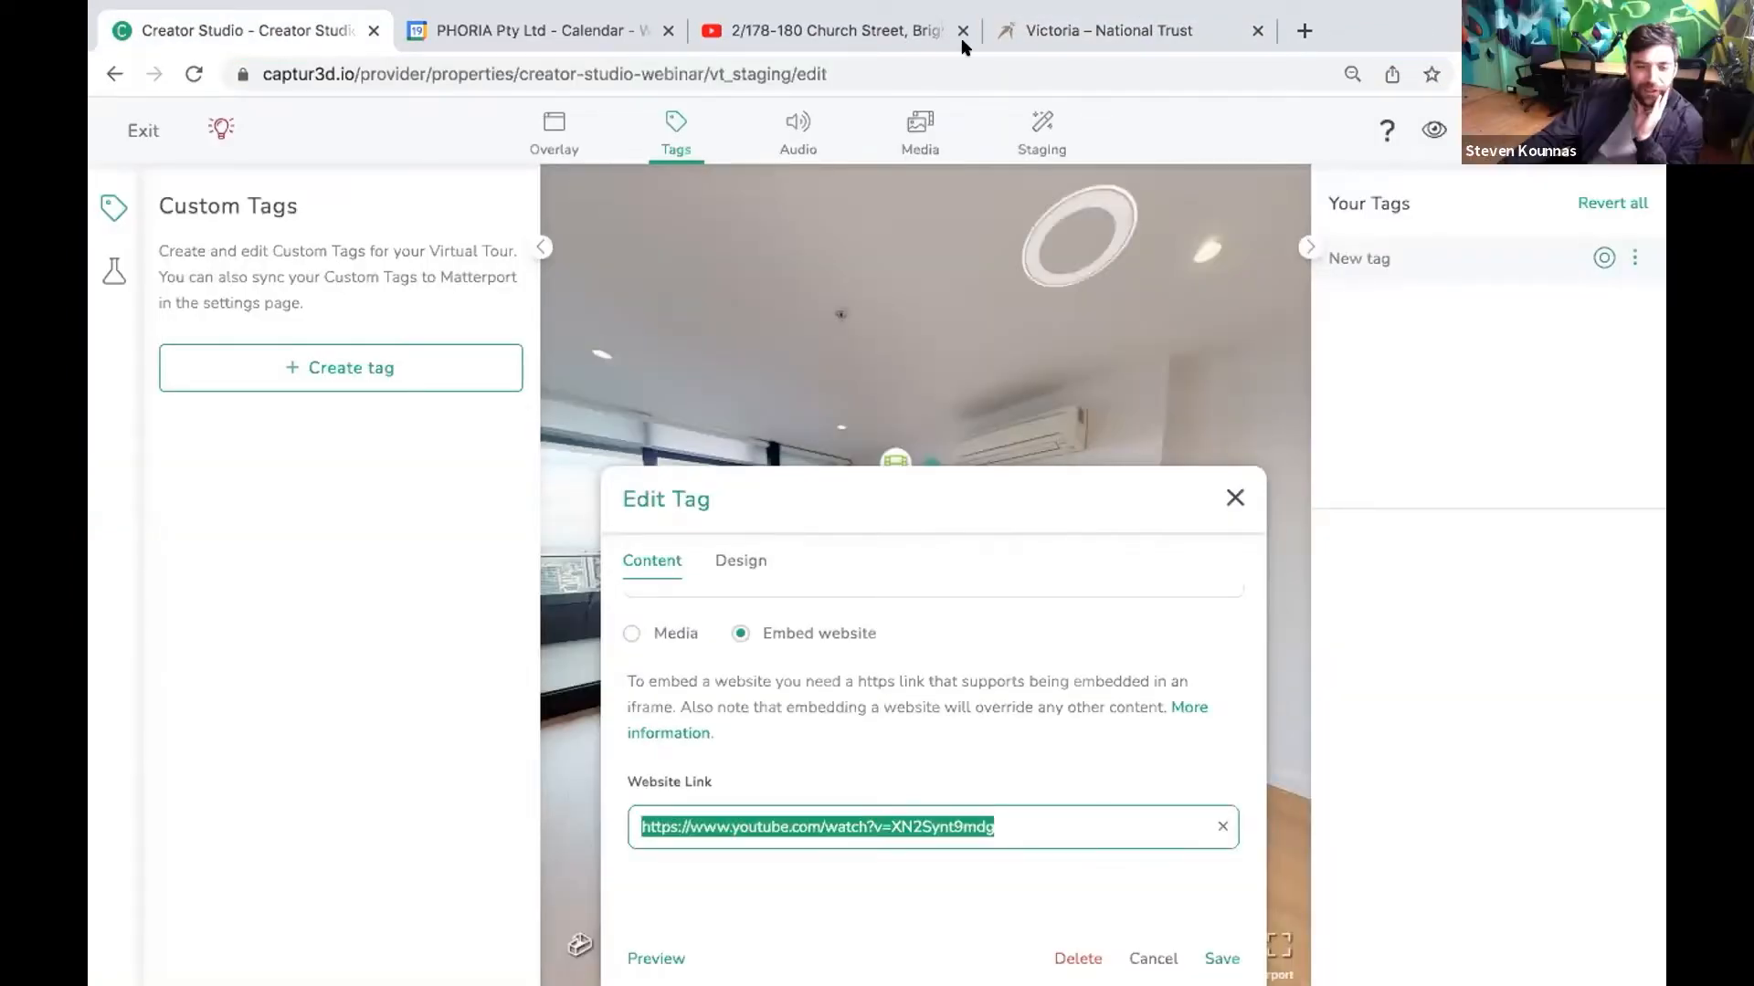
click(1057, 32)
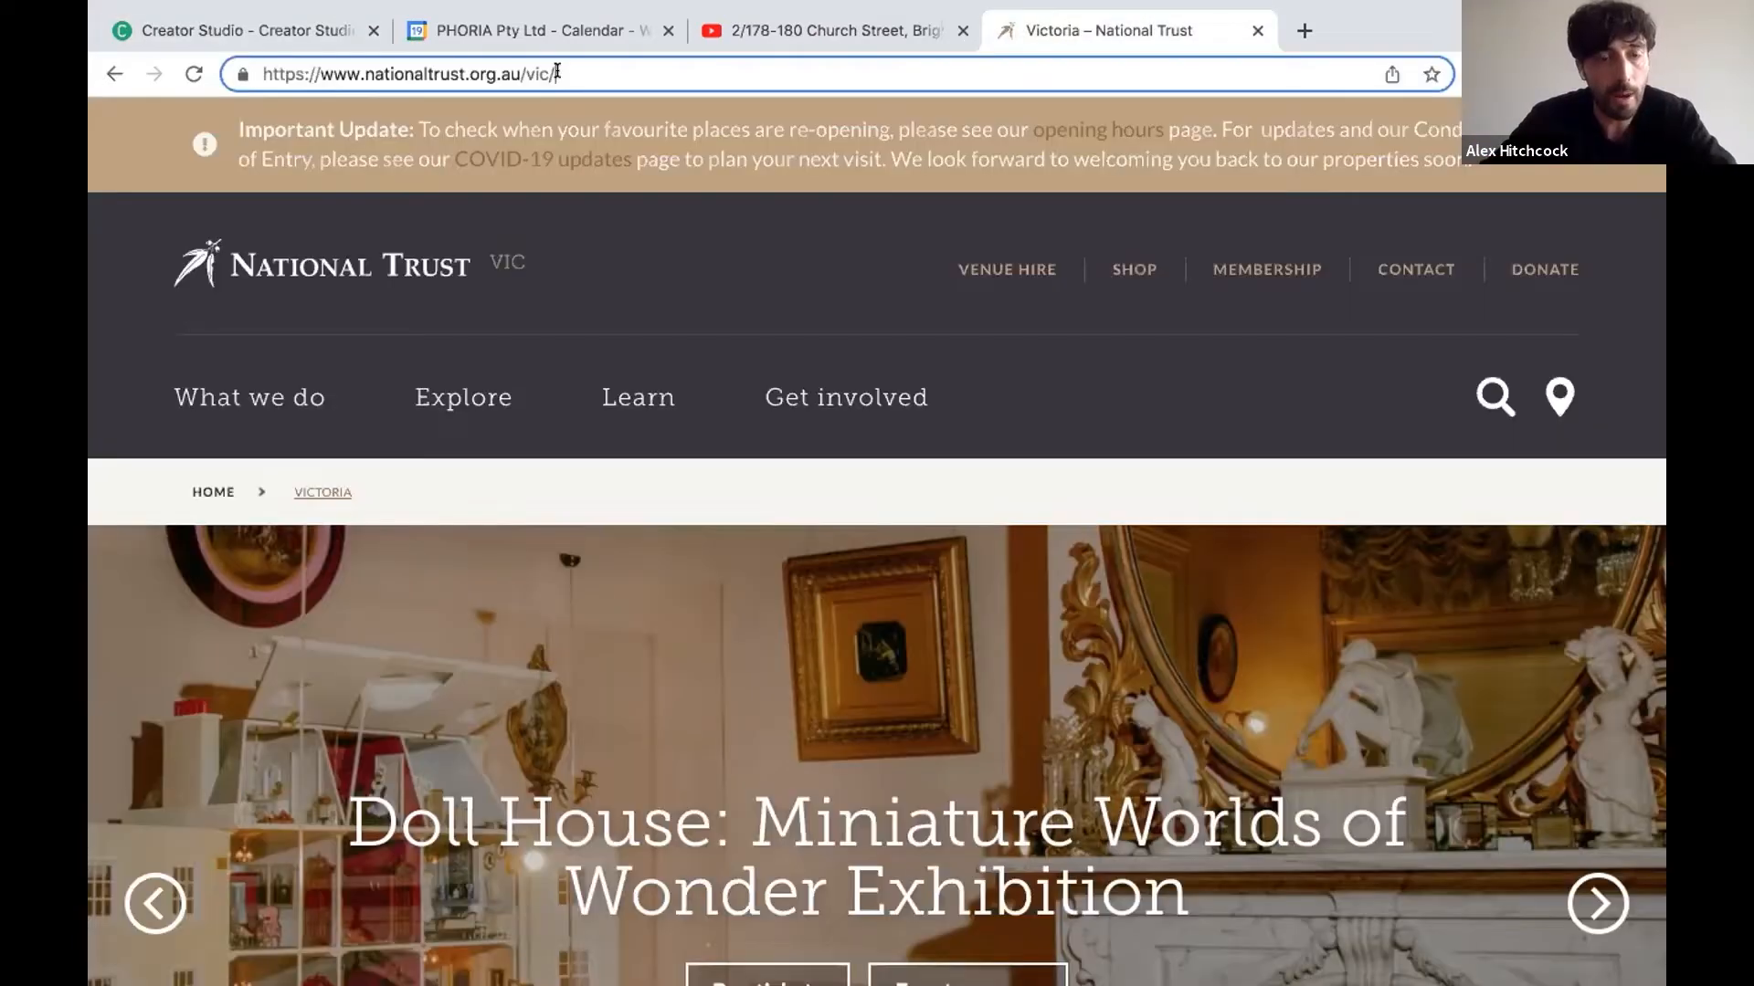
click(557, 74)
key(super+c)
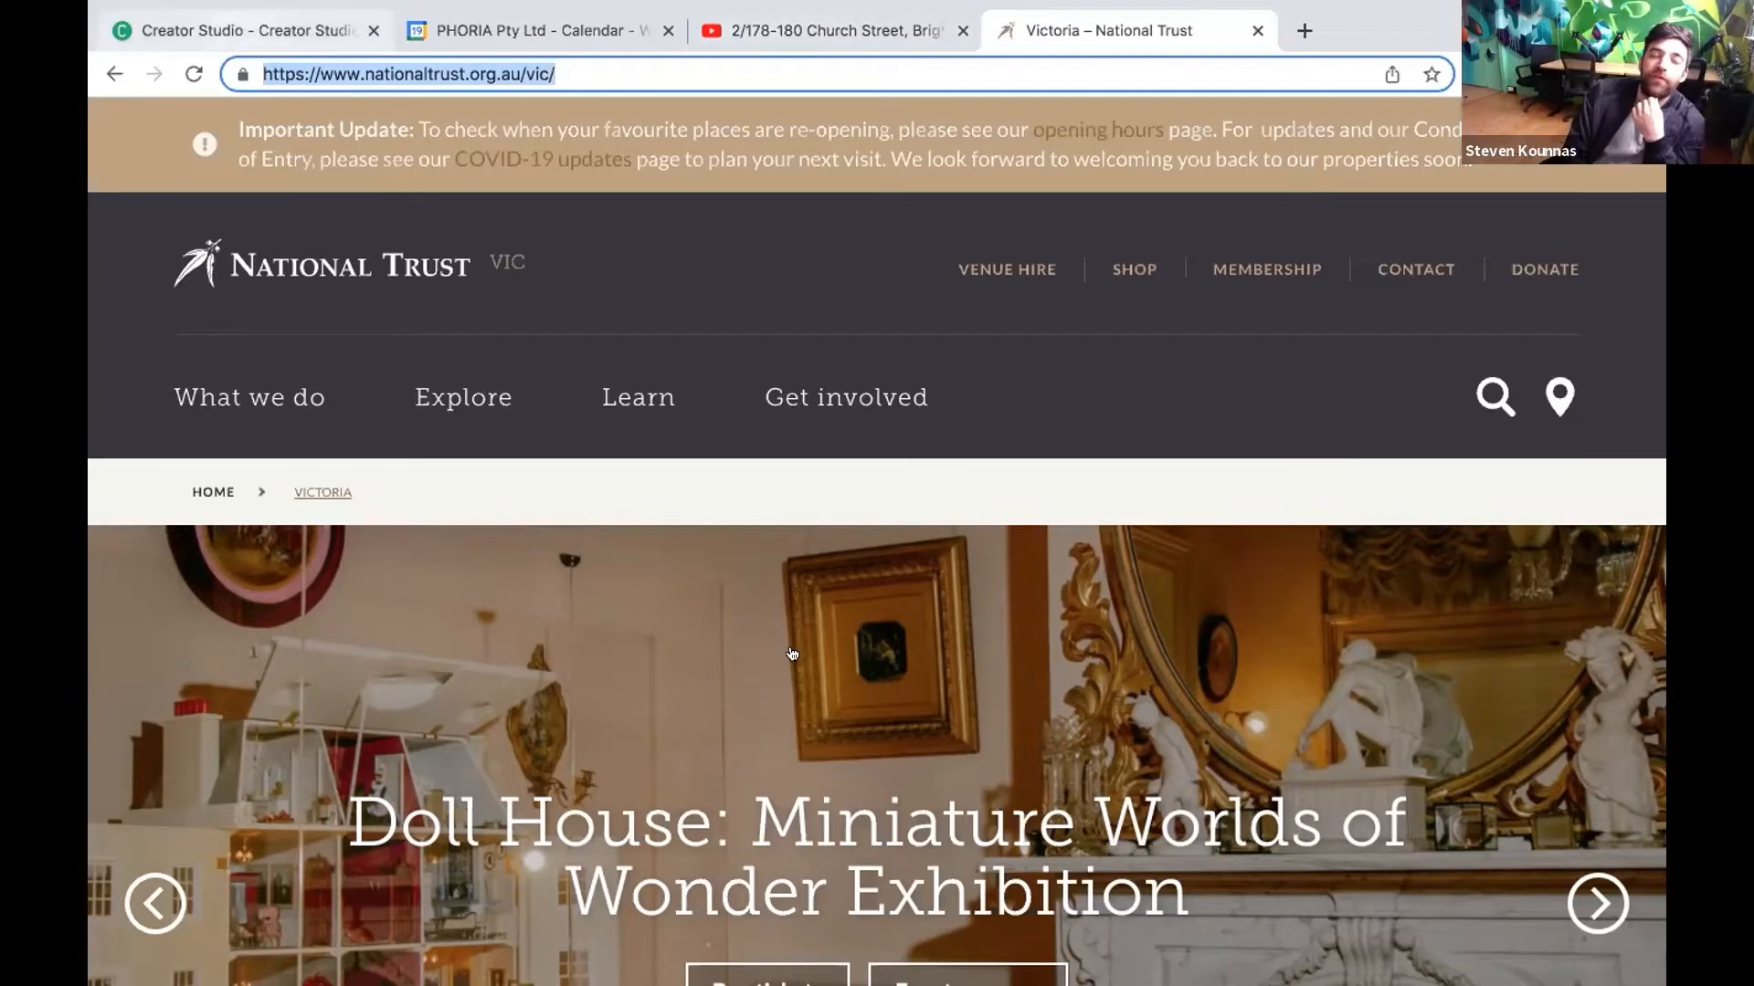
click(276, 22)
key(super+v)
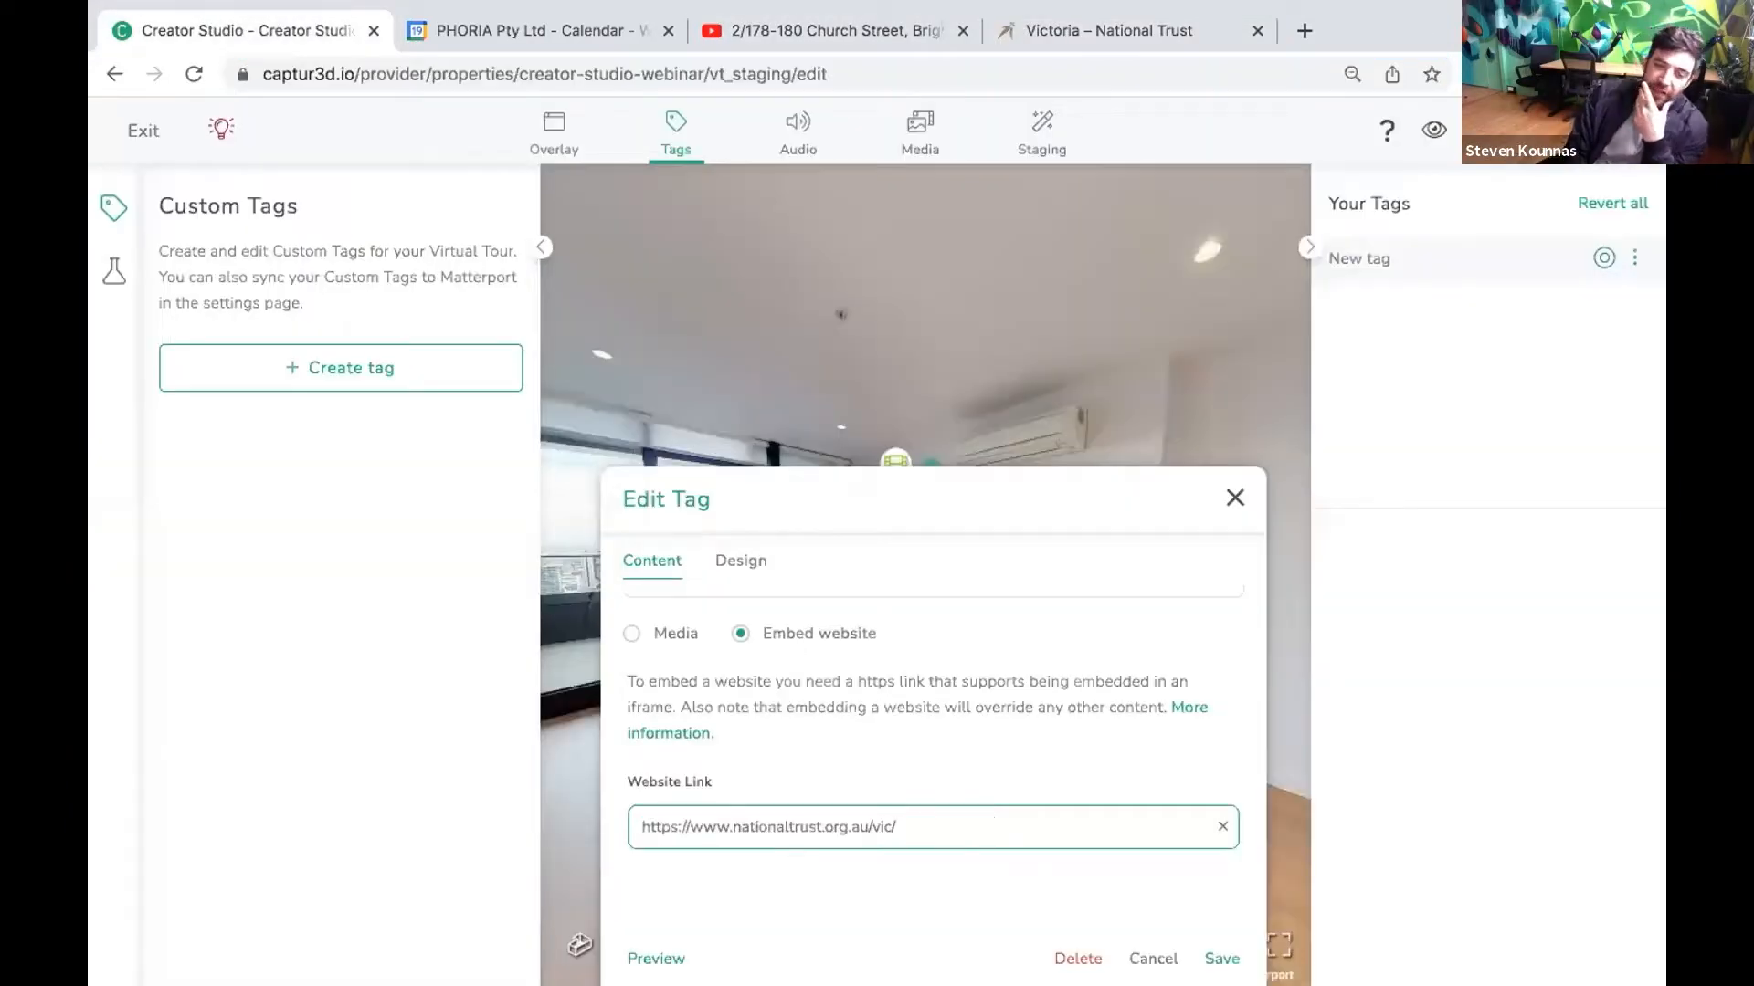
Preview the embedded National Trust website, and follow the Doll House exhibition's "Buy tickets" link inside it.
click(654, 956)
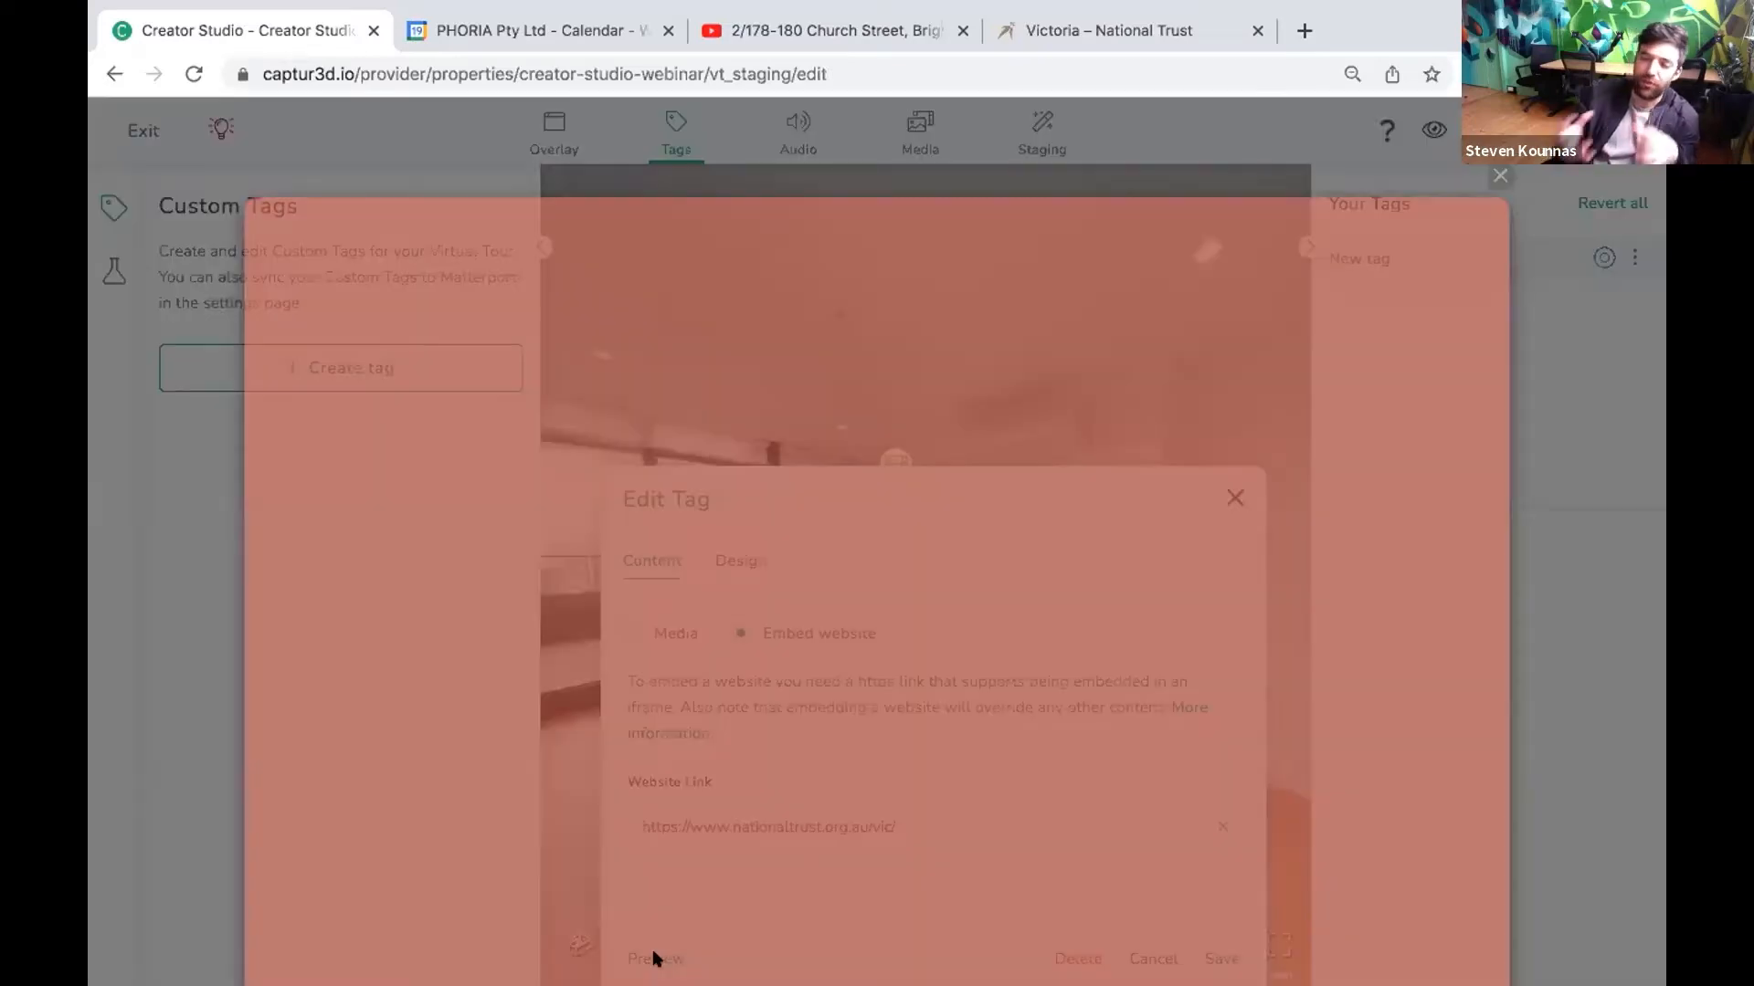
scroll(850, 819, down, 1)
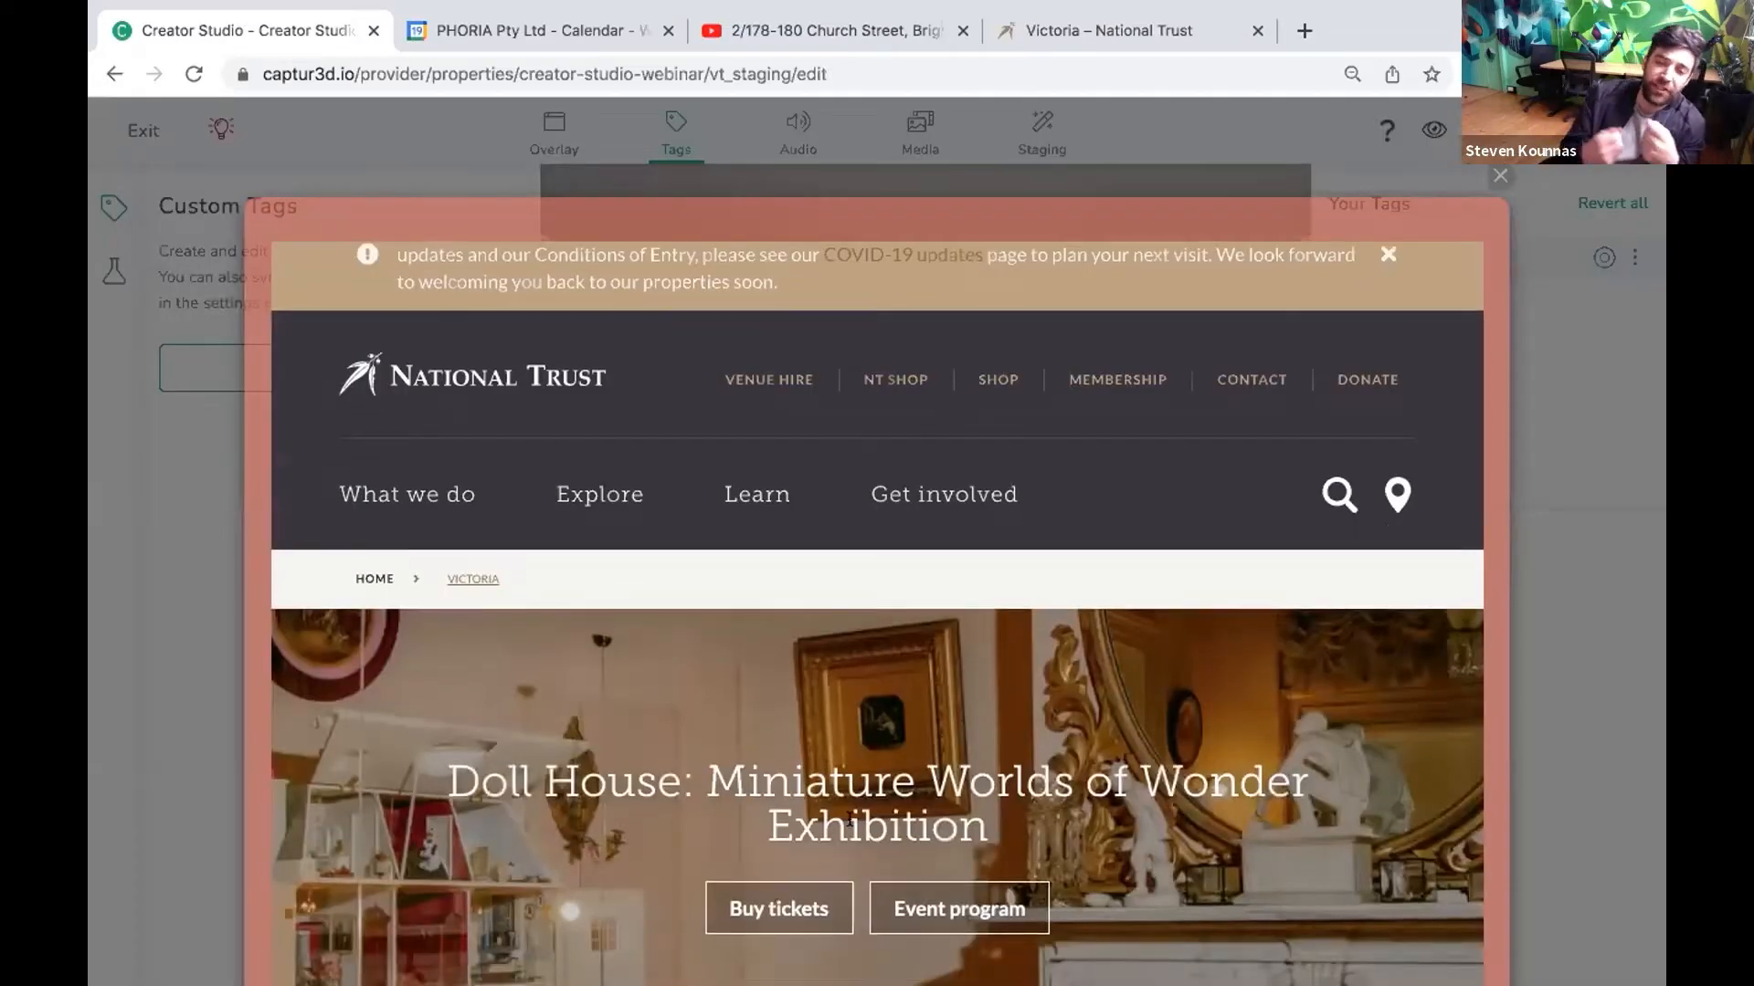
scroll(849, 817, down, 3)
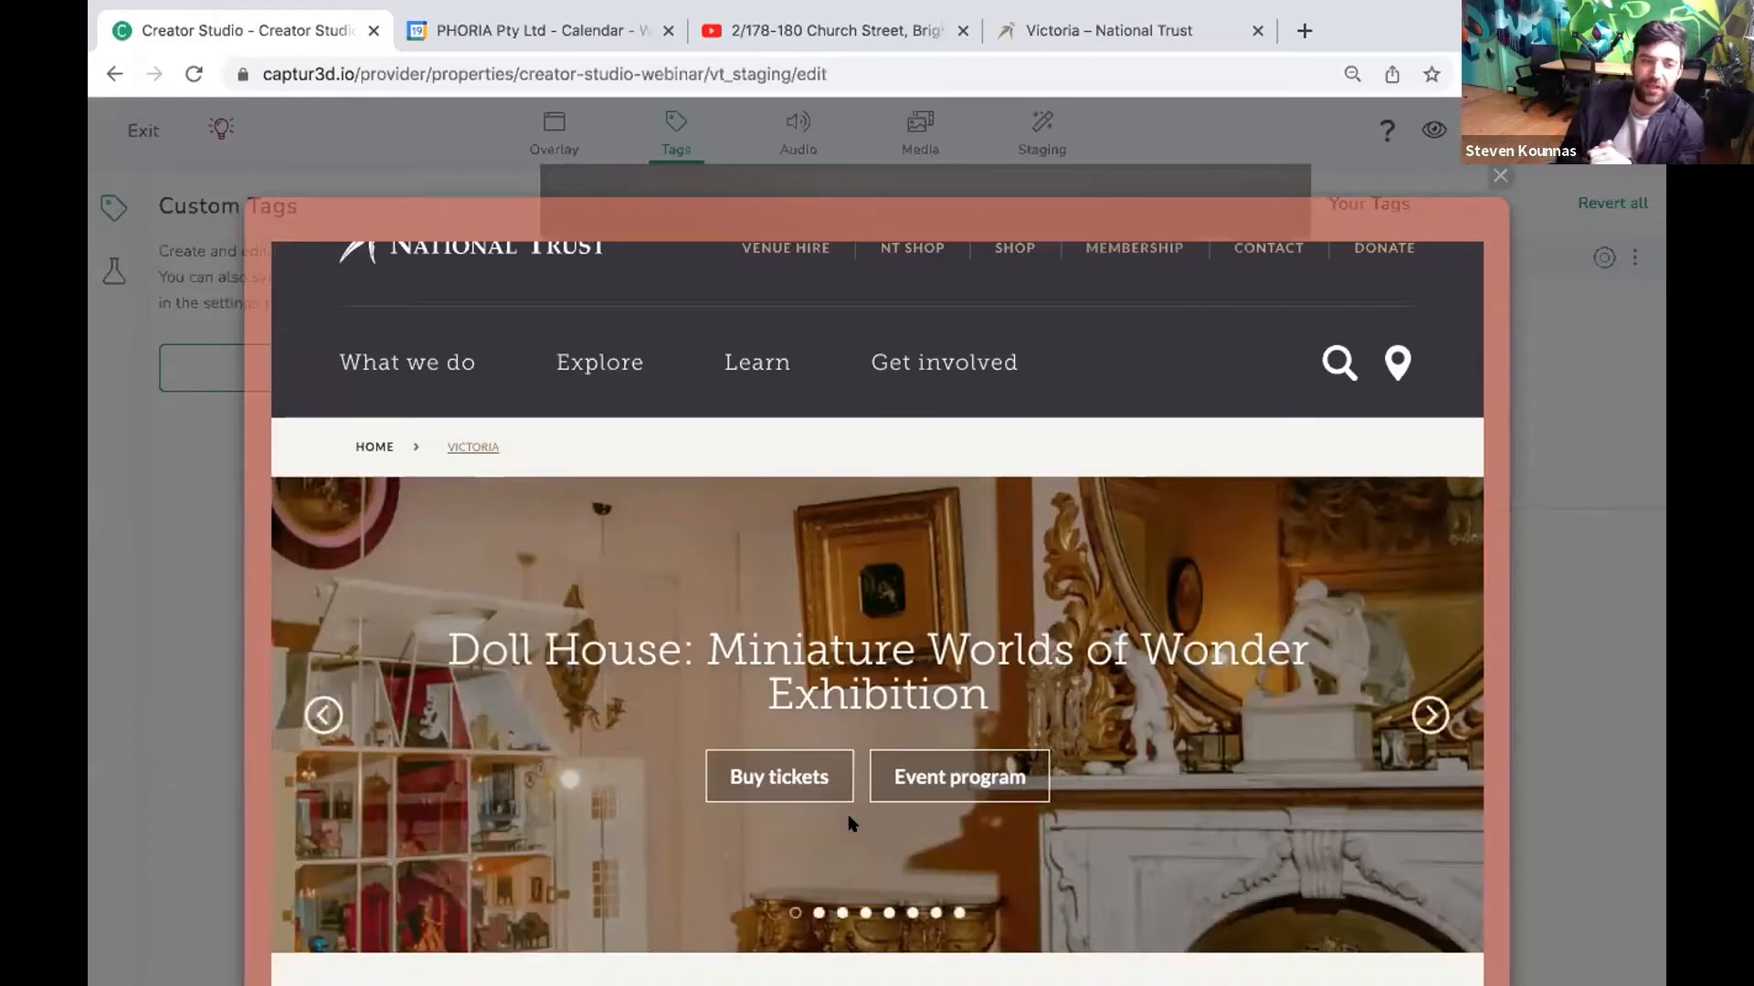
scroll(848, 817, down, 3)
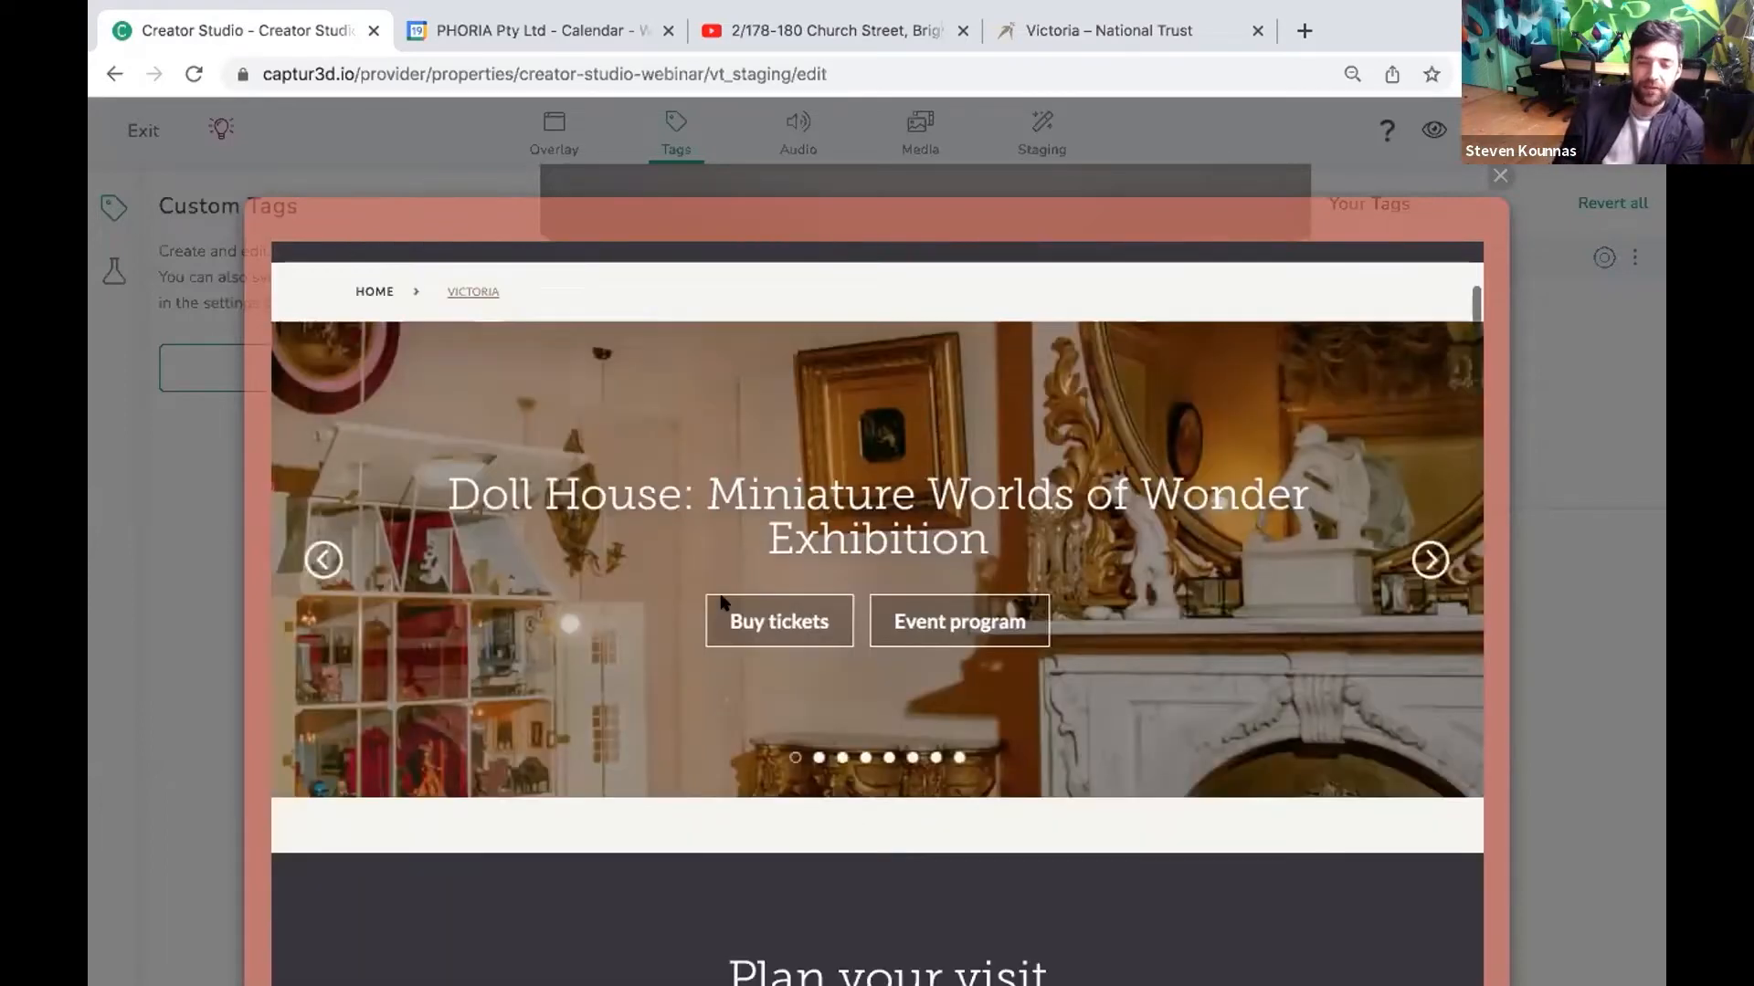
scroll(721, 597, down, 1)
click(792, 553)
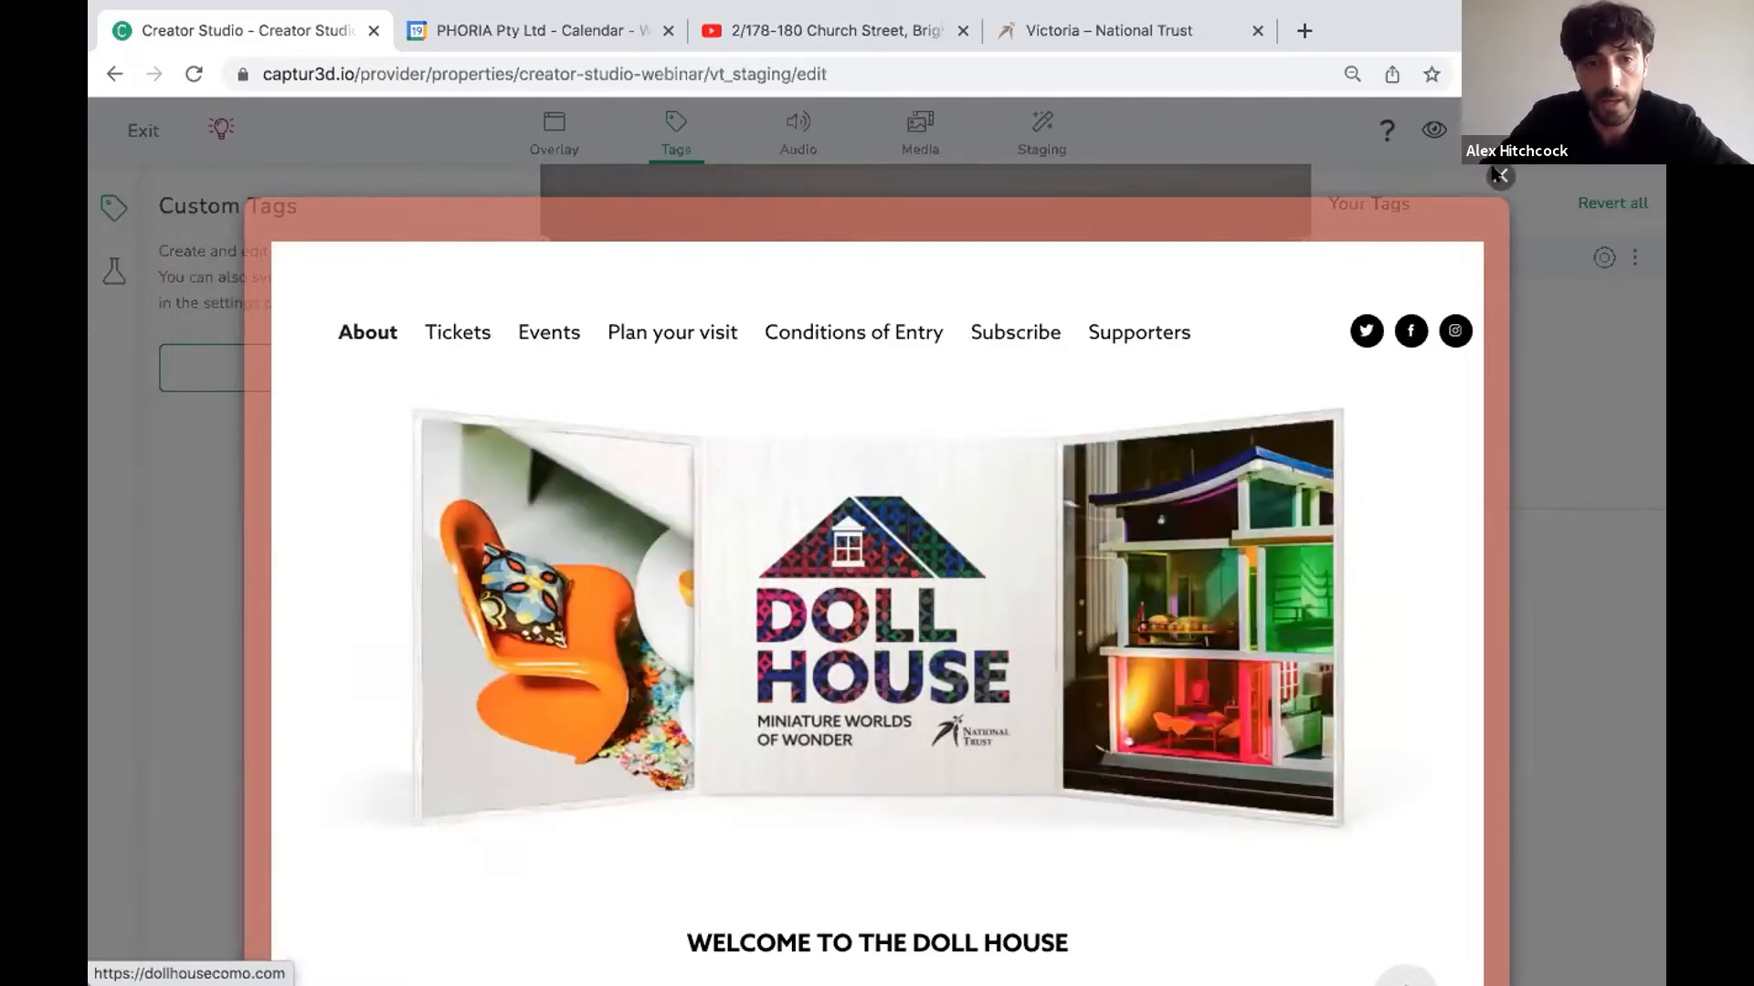
Close the embedded website preview and set the tag's billboard size to Medium in the design settings.
click(1495, 174)
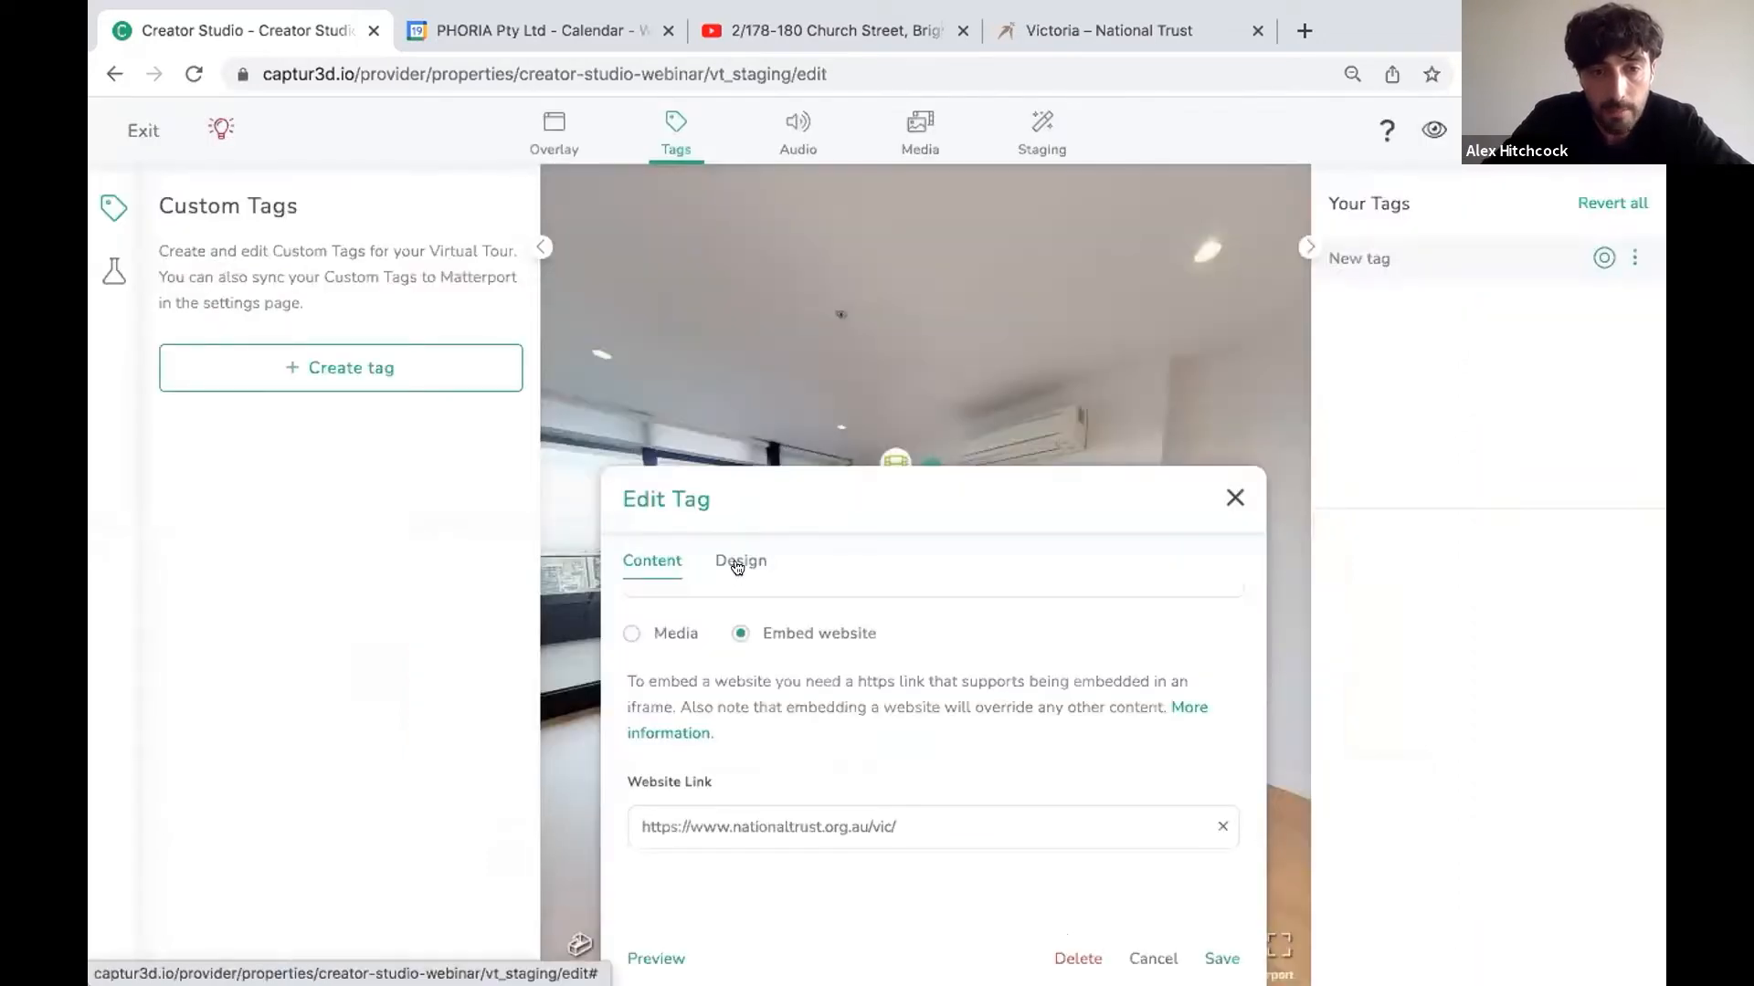
click(738, 564)
click(704, 612)
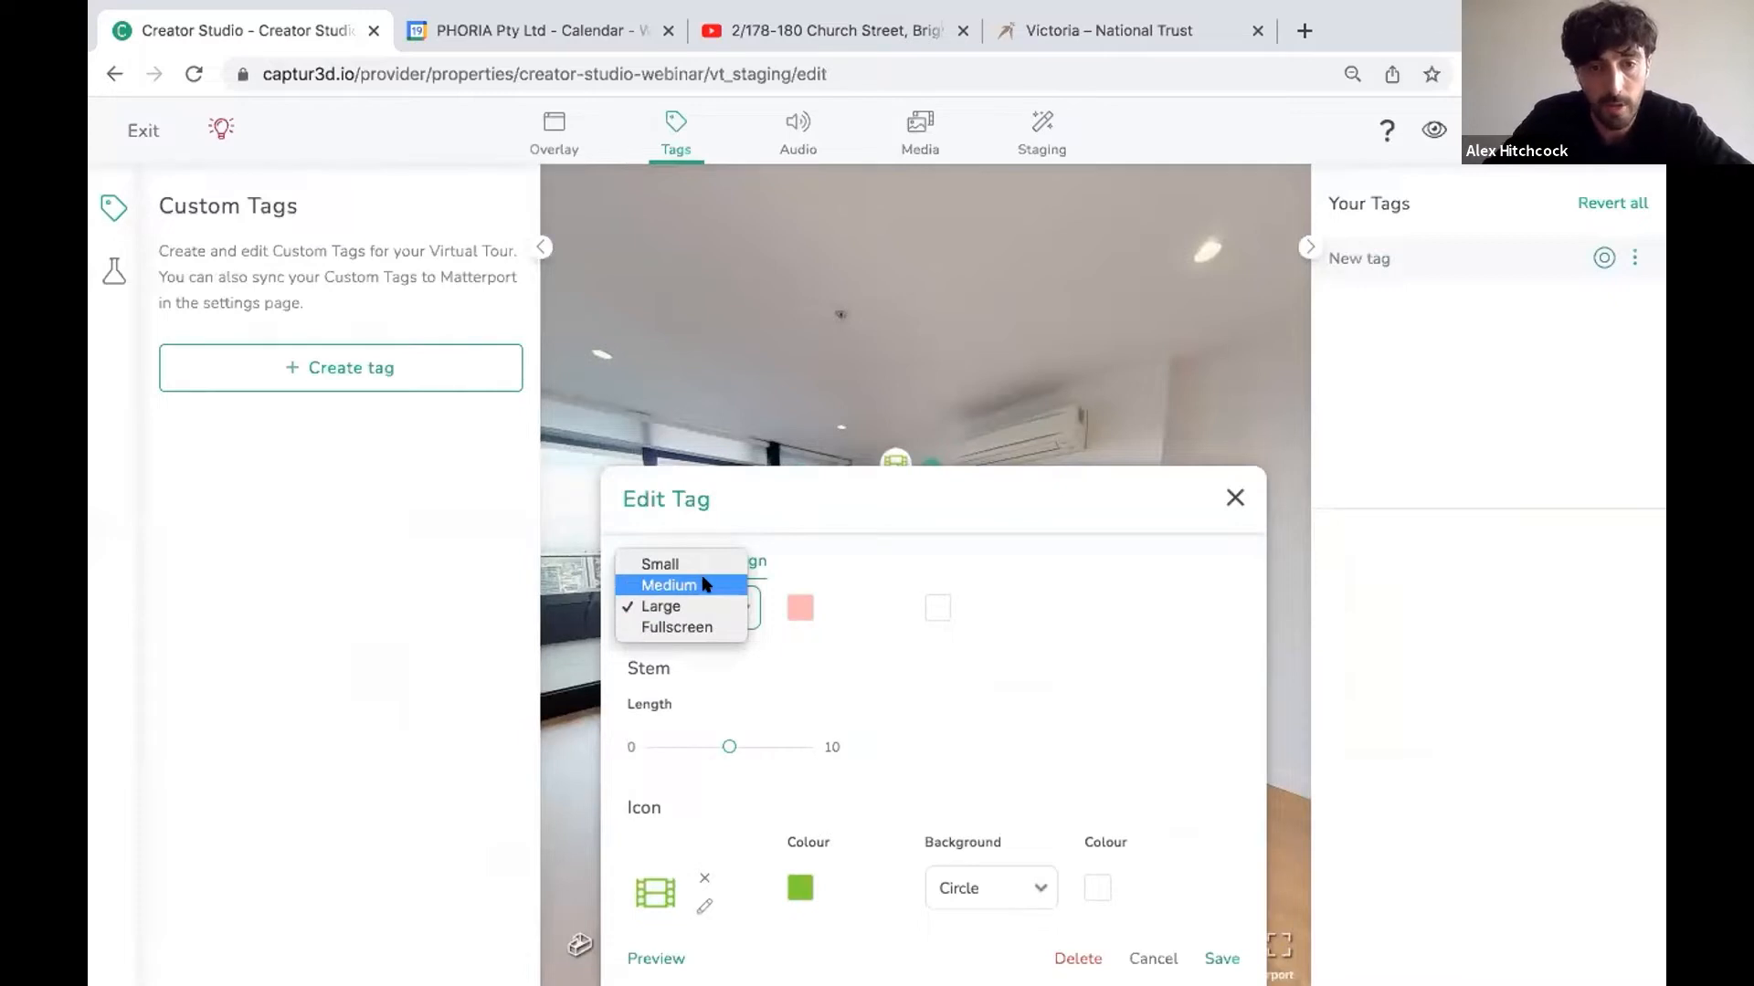
Replace the tag's film icon with the second Spider Web icon found by searching the supplied icons for "web".
scroll(800, 716, down, 2)
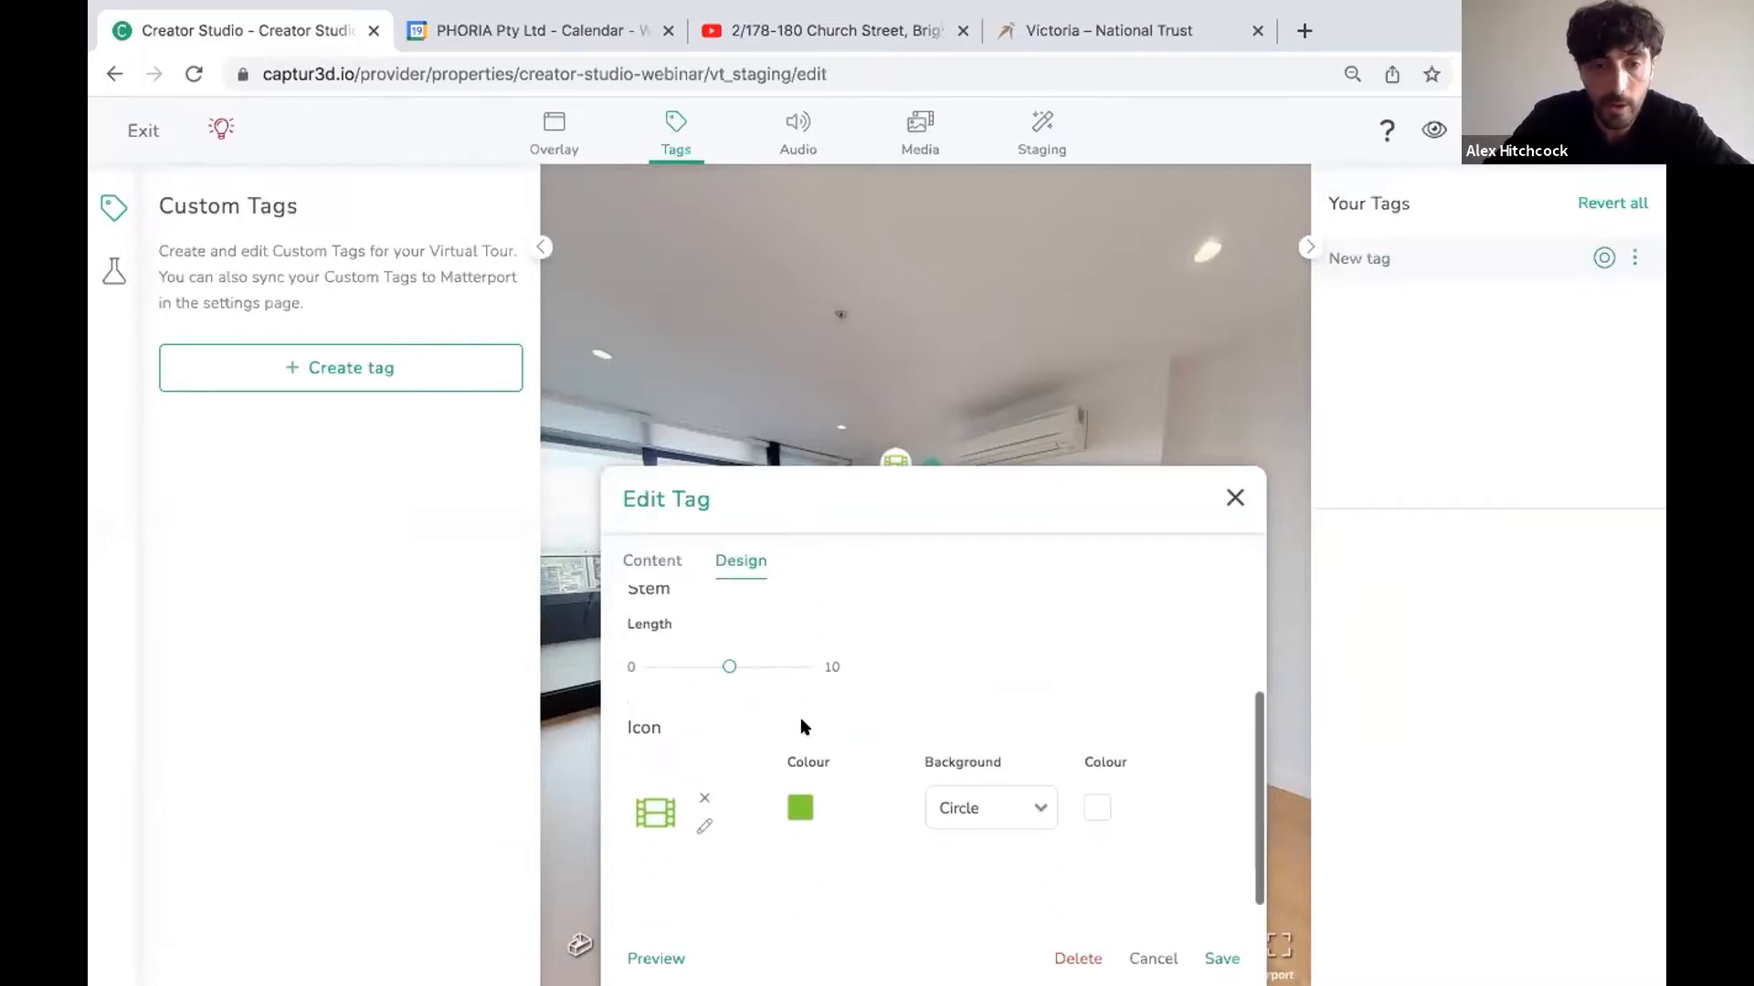
click(642, 821)
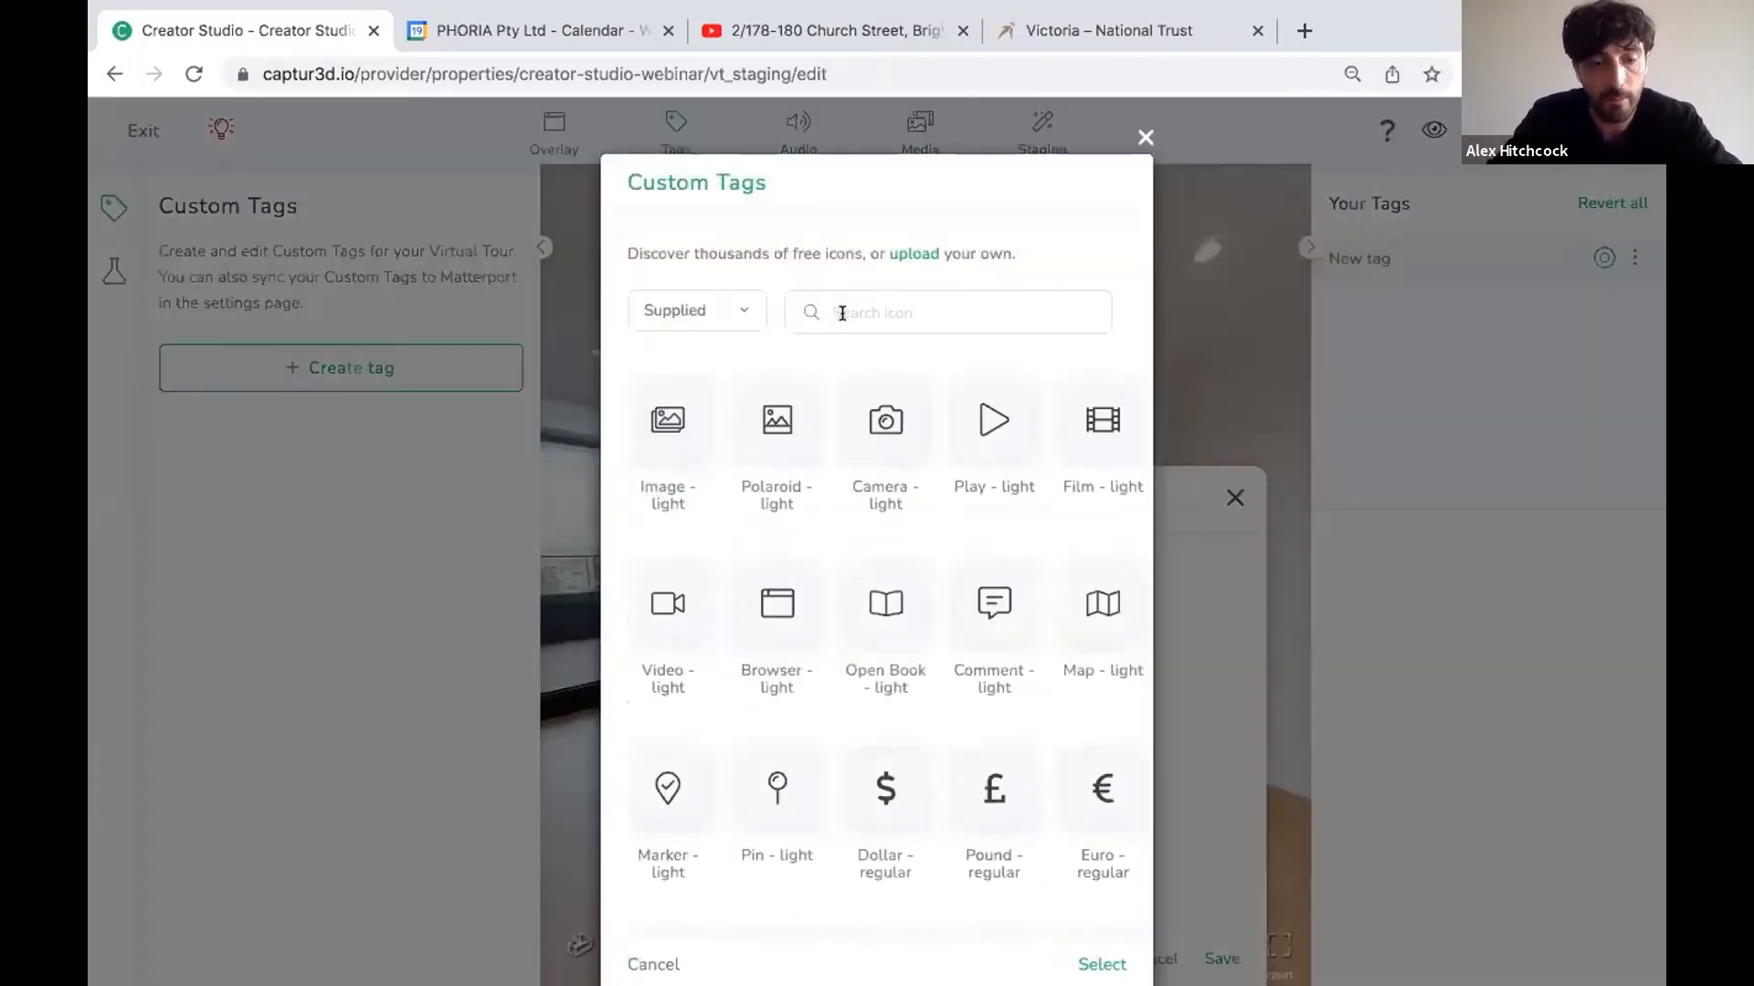
click(841, 312)
text(web)
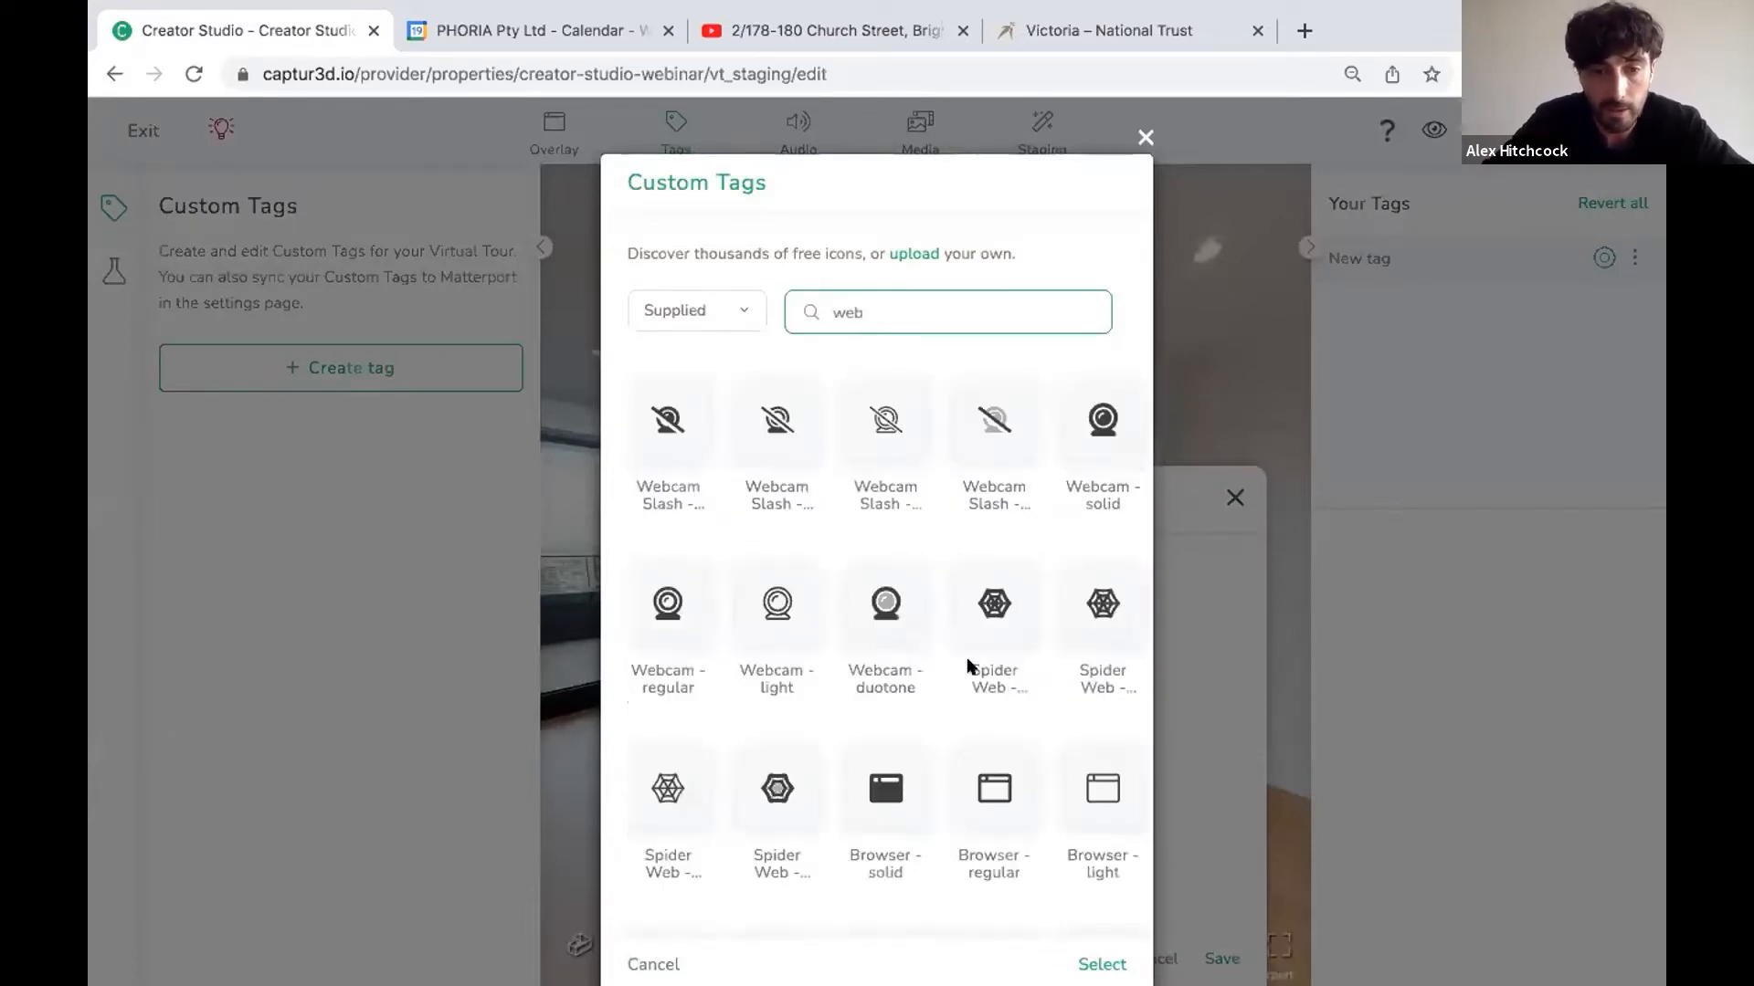
click(1101, 607)
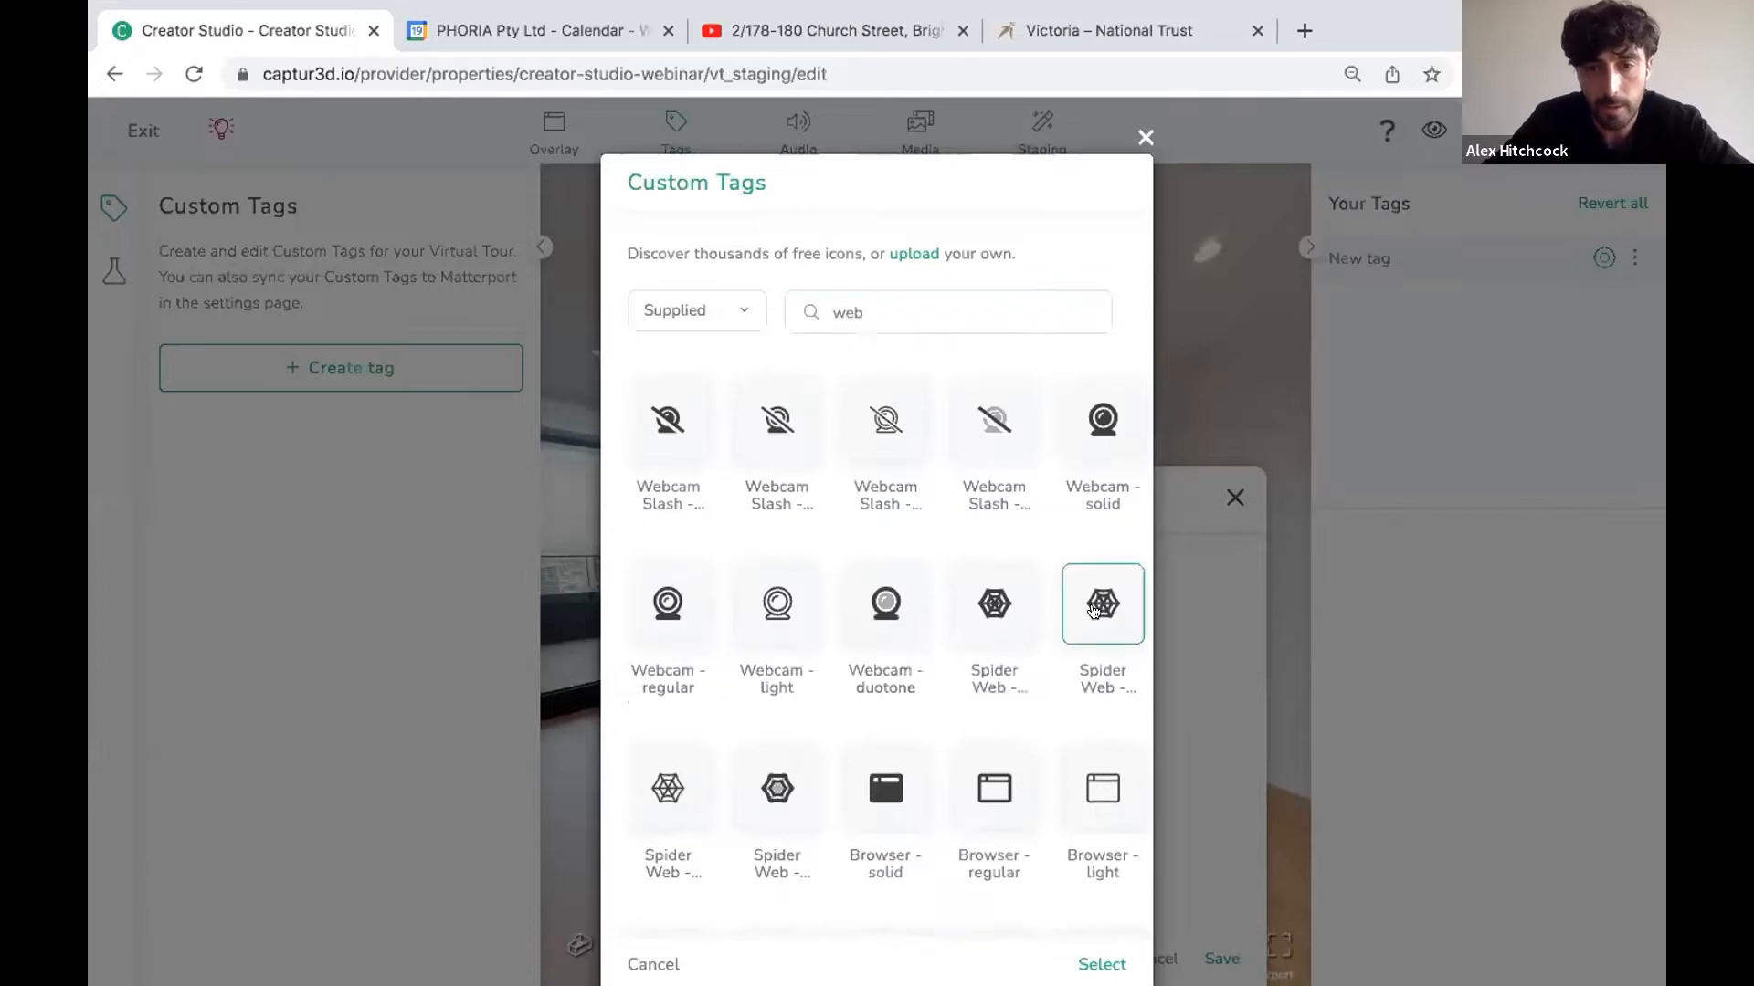
click(1100, 962)
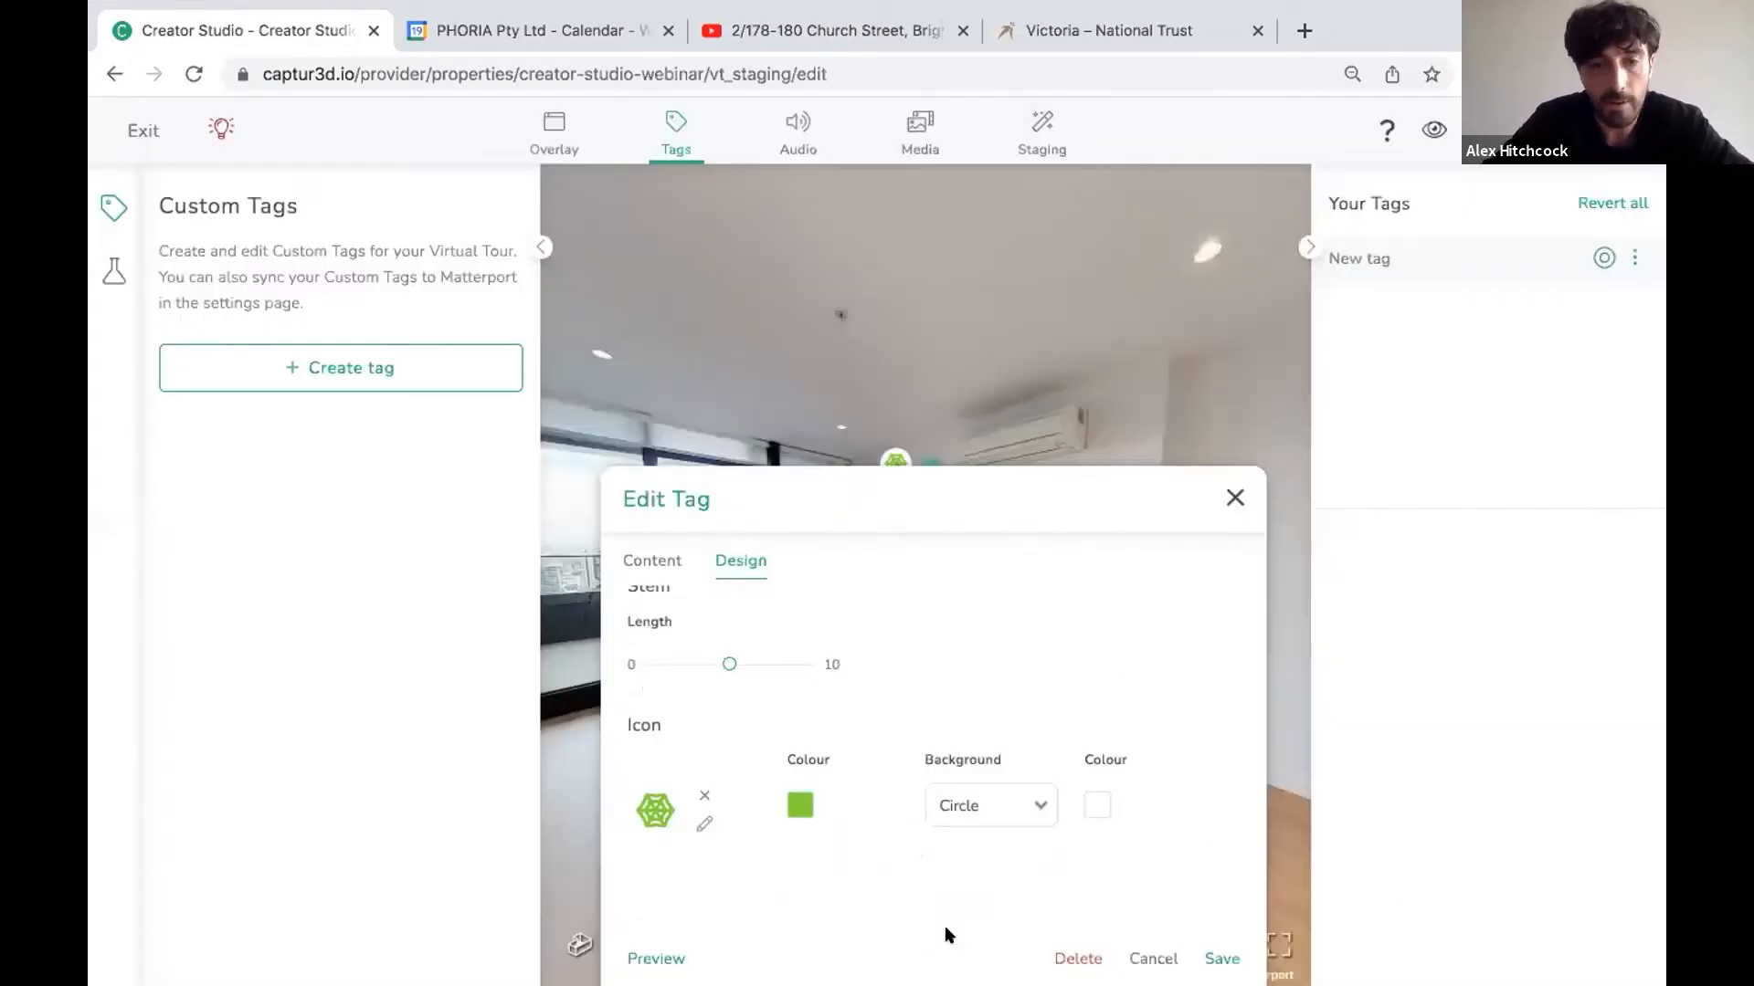
Preview the National Trust website in the resized billboard, close the preview and save the tag.
scroll(945, 924, down, 1)
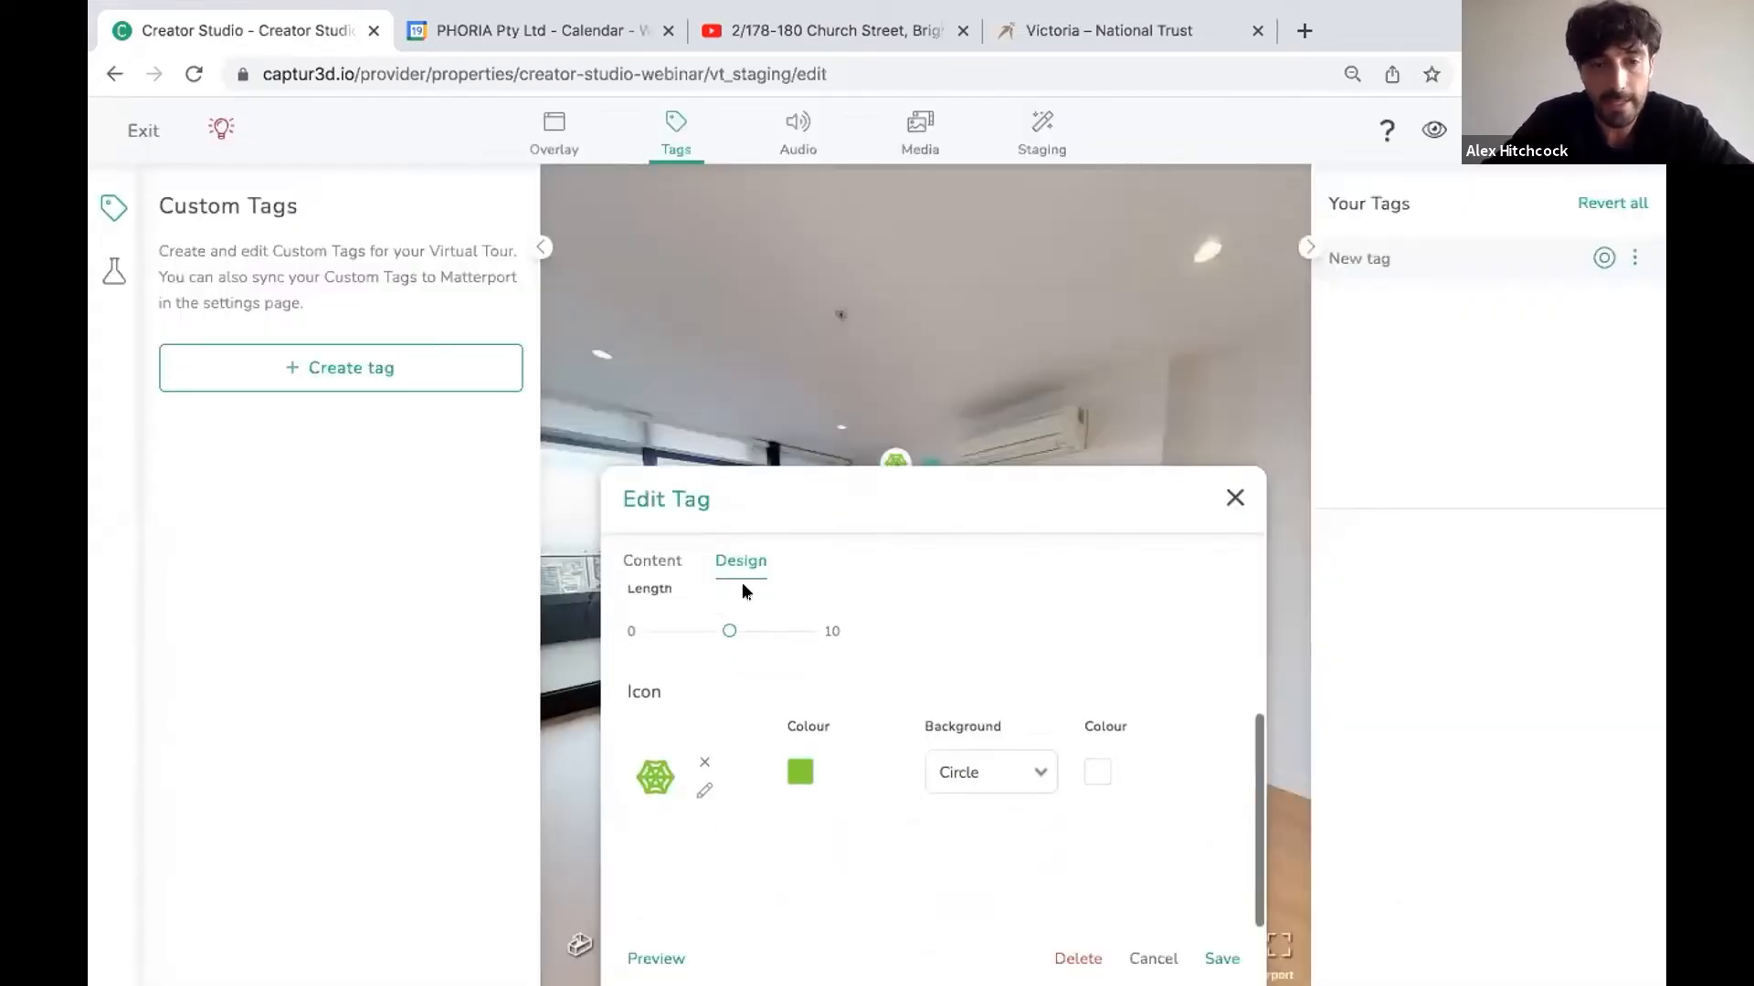
click(651, 942)
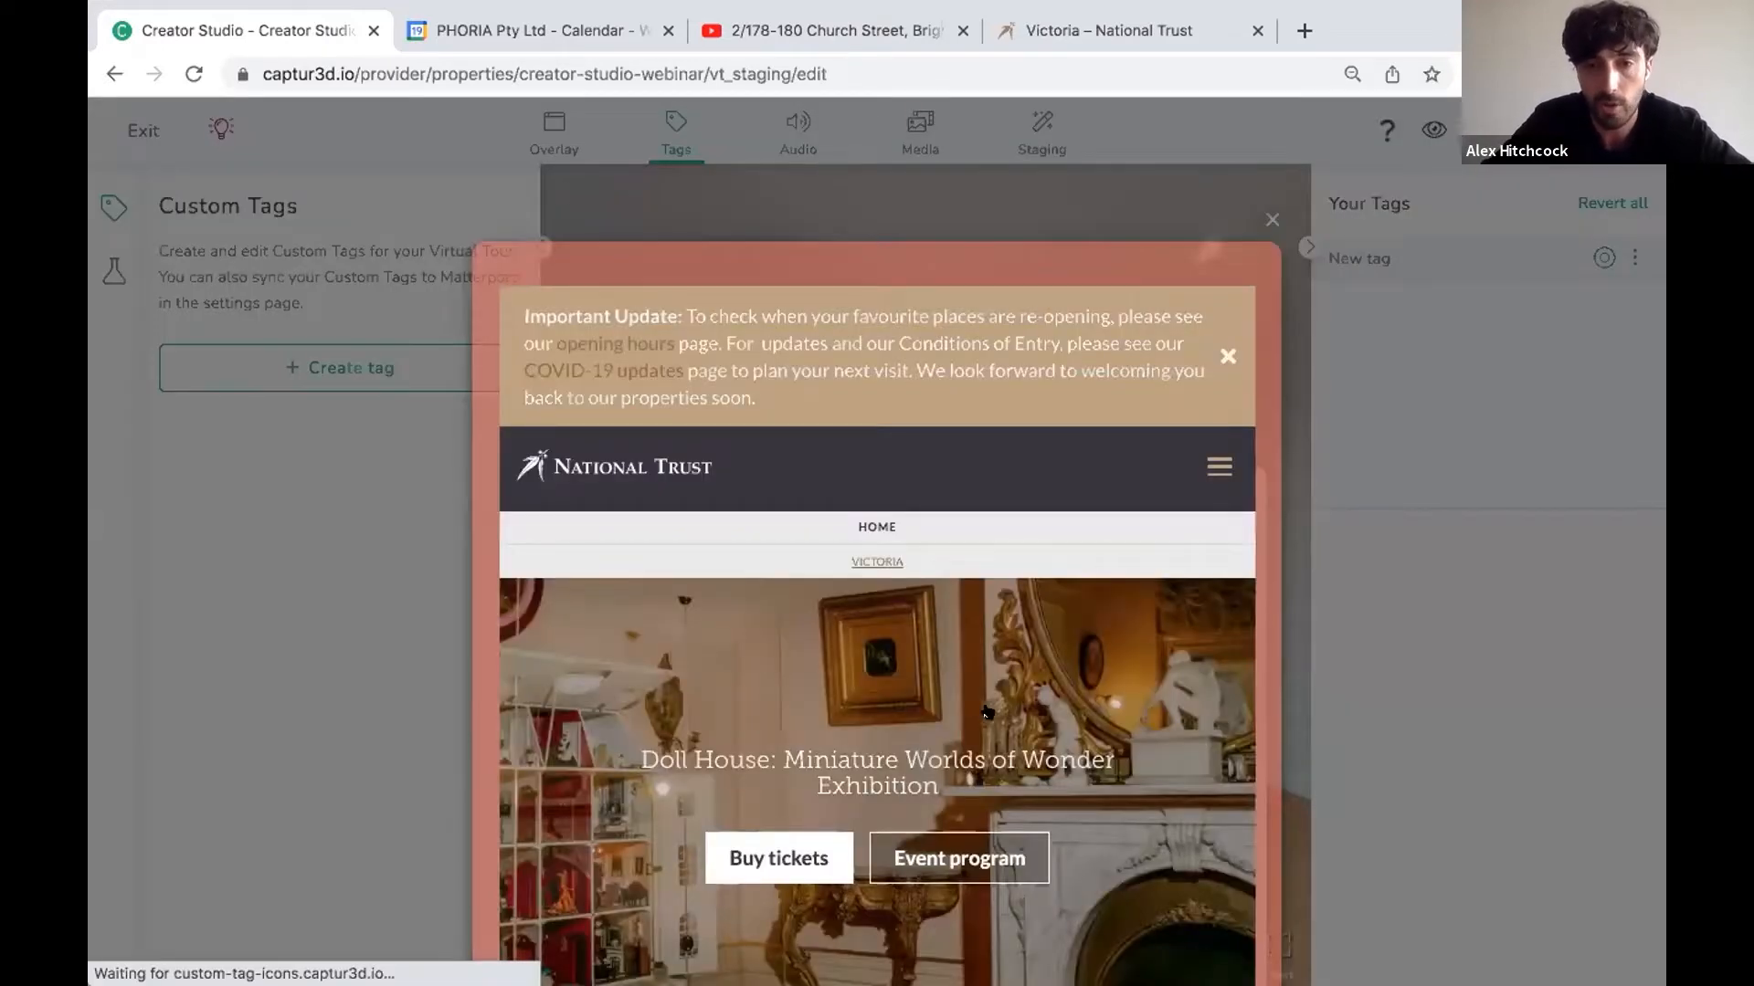
scroll(987, 712, down, 3)
scroll(987, 711, down, 1)
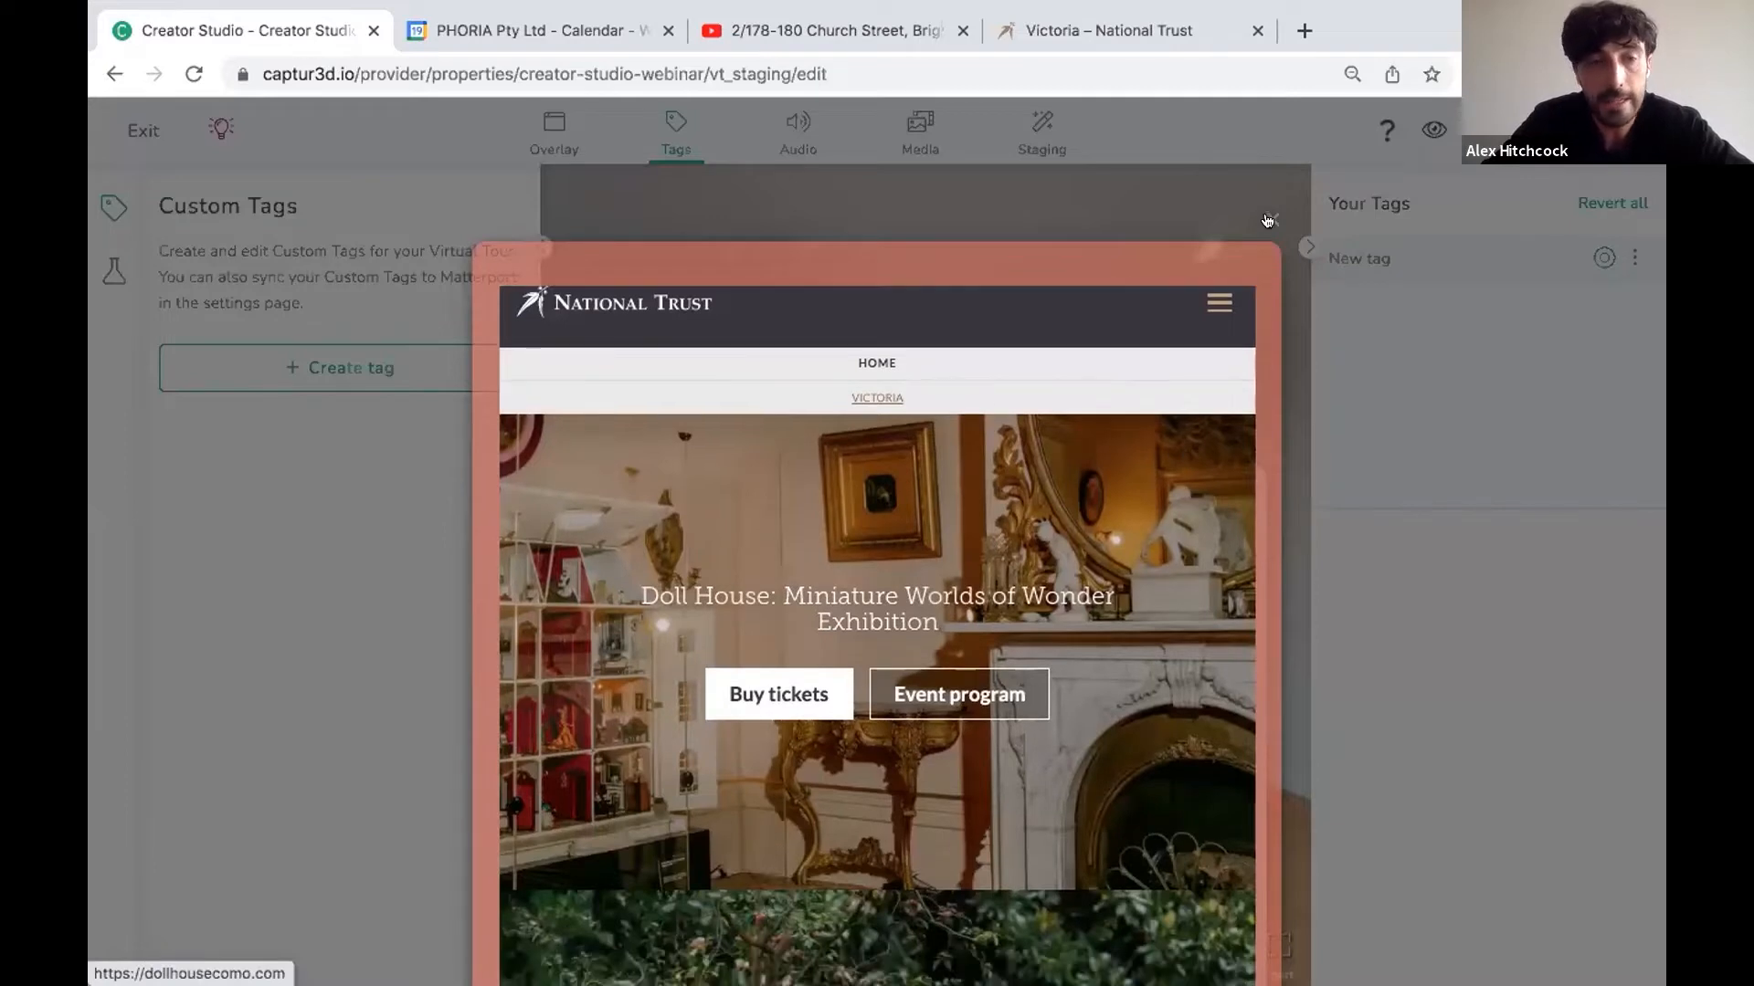
click(1269, 220)
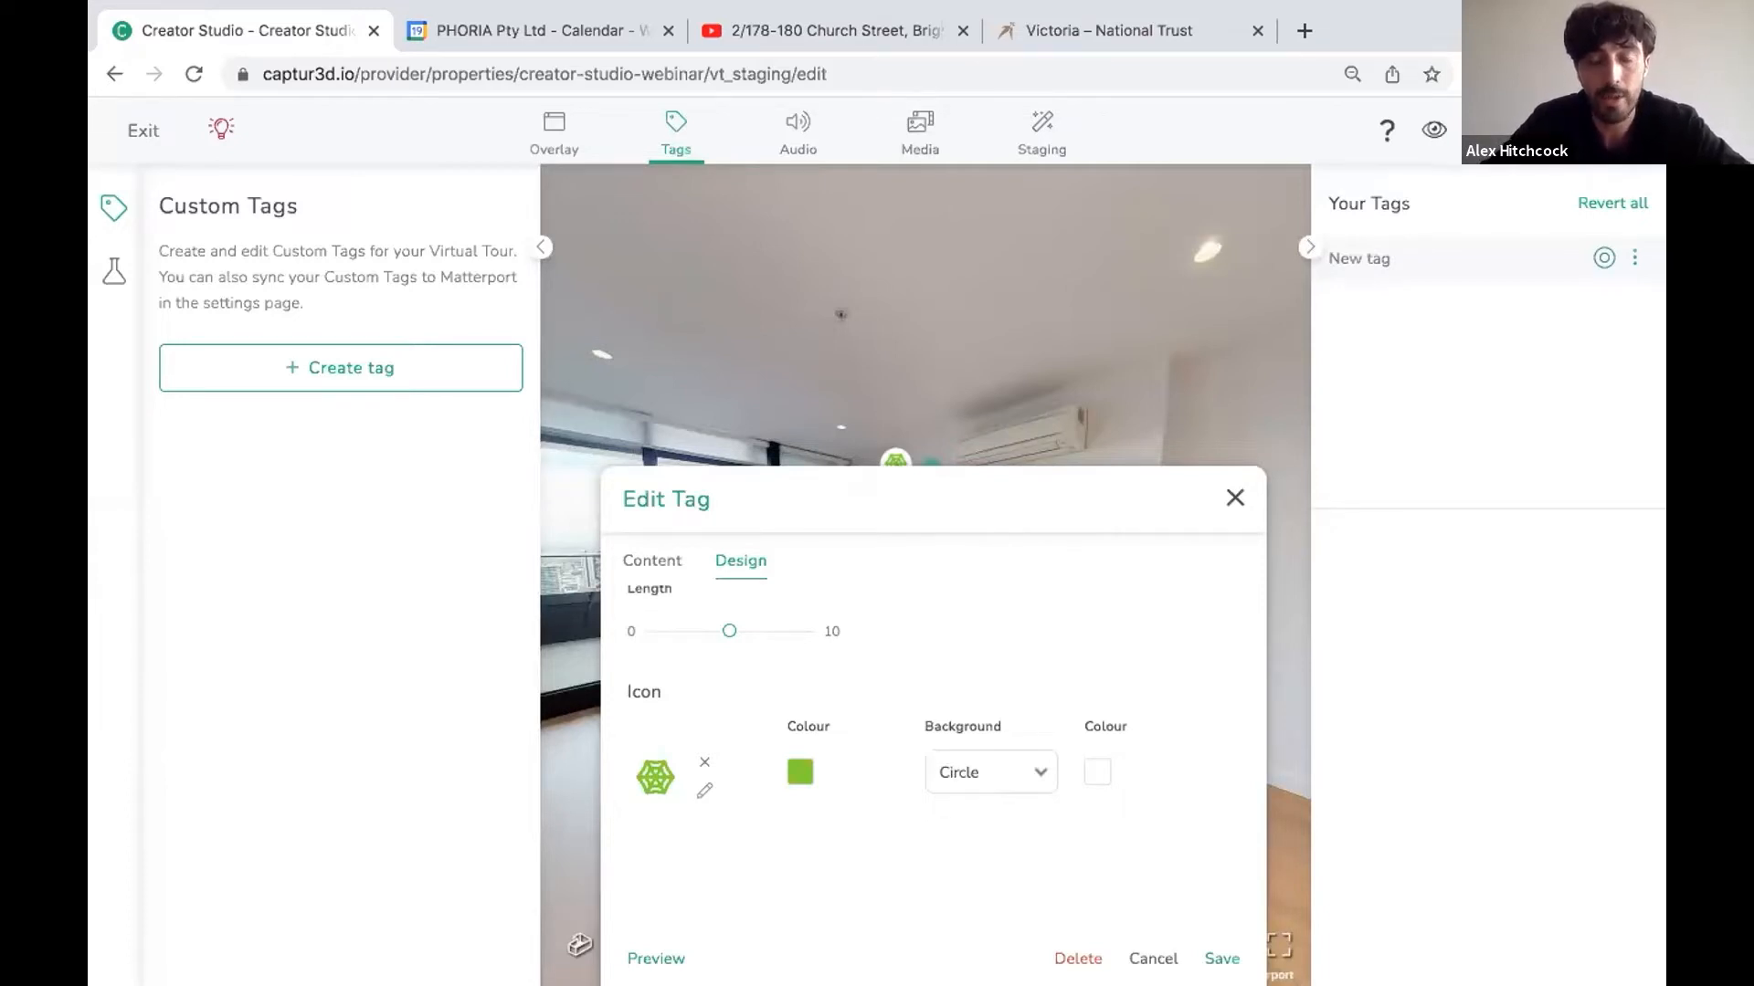
click(1221, 958)
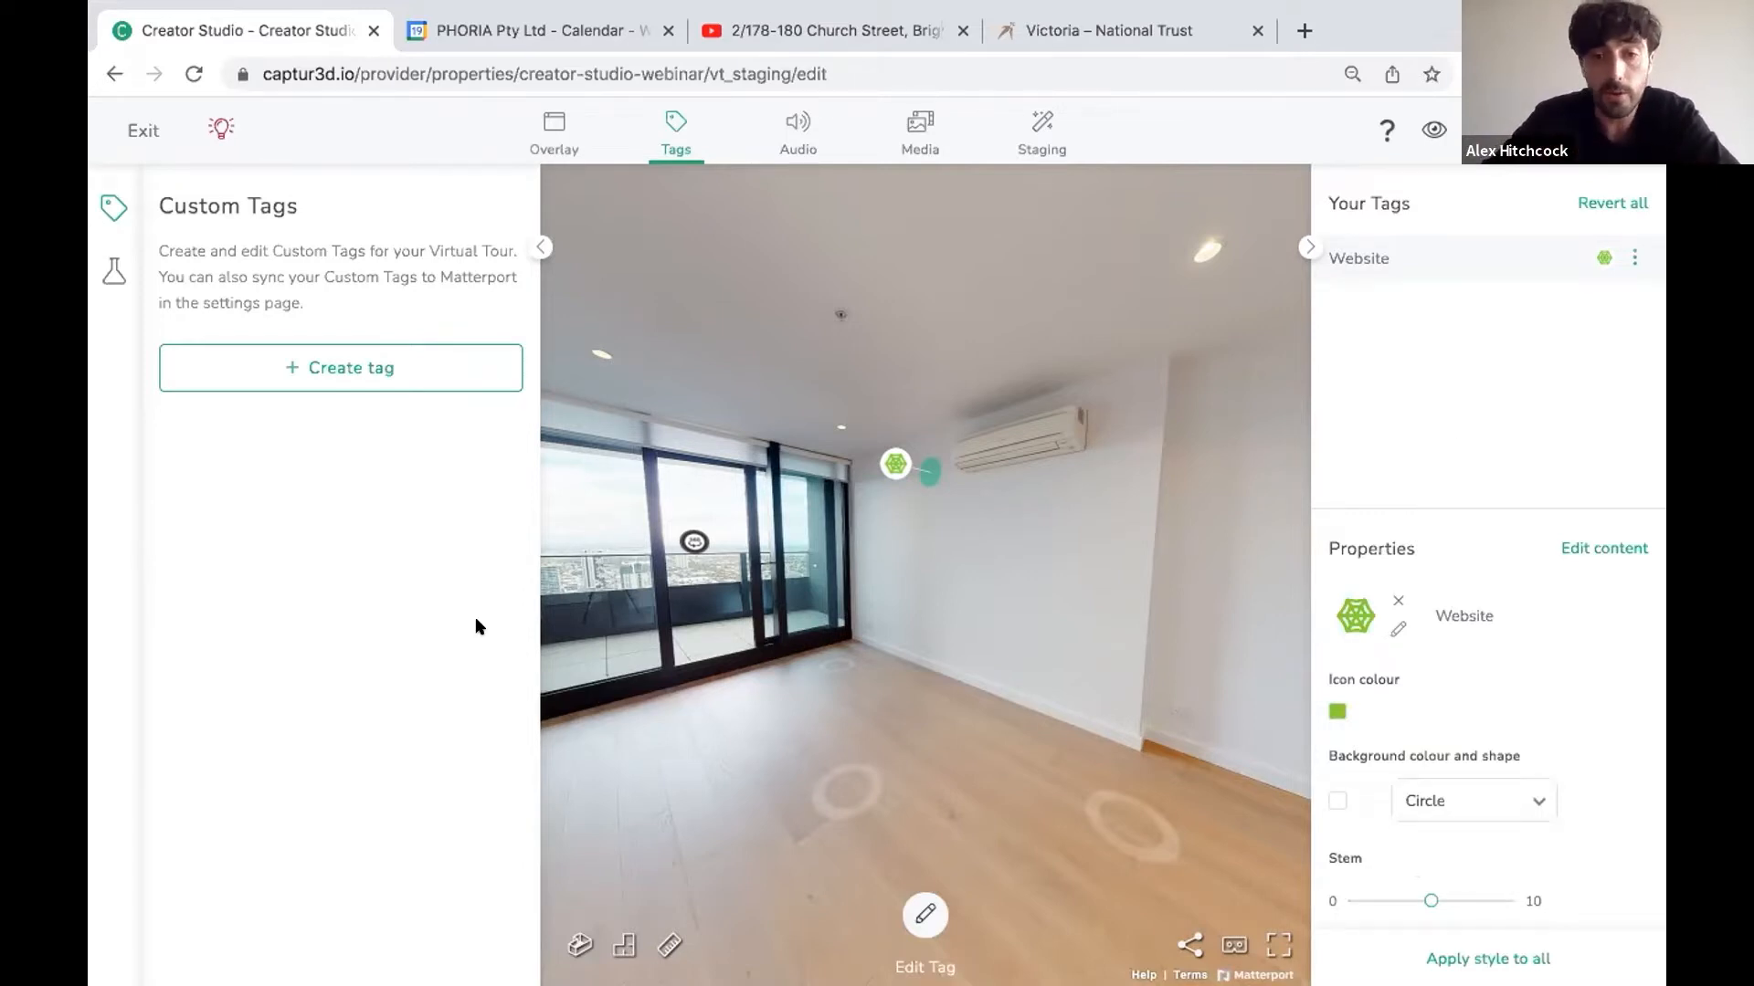
Start an audio track upload for the tour and choose Living/Kitchen.mp3 from the Webinar November 18th folder.
click(791, 132)
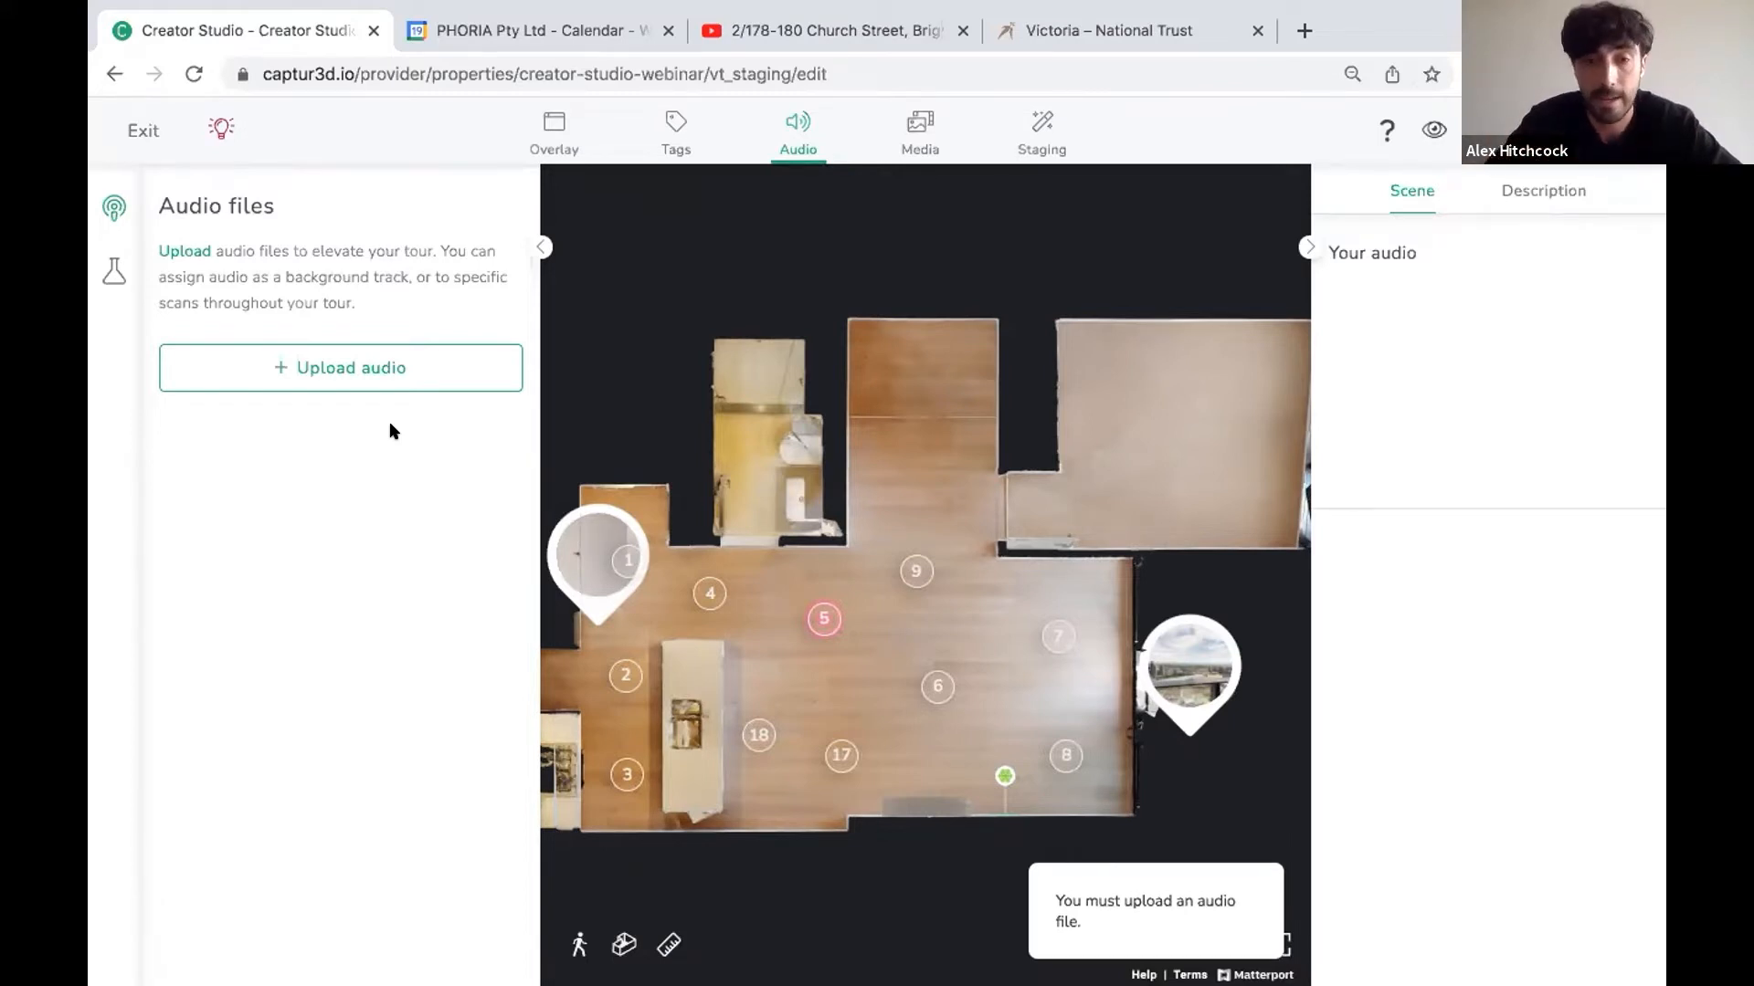
click(362, 372)
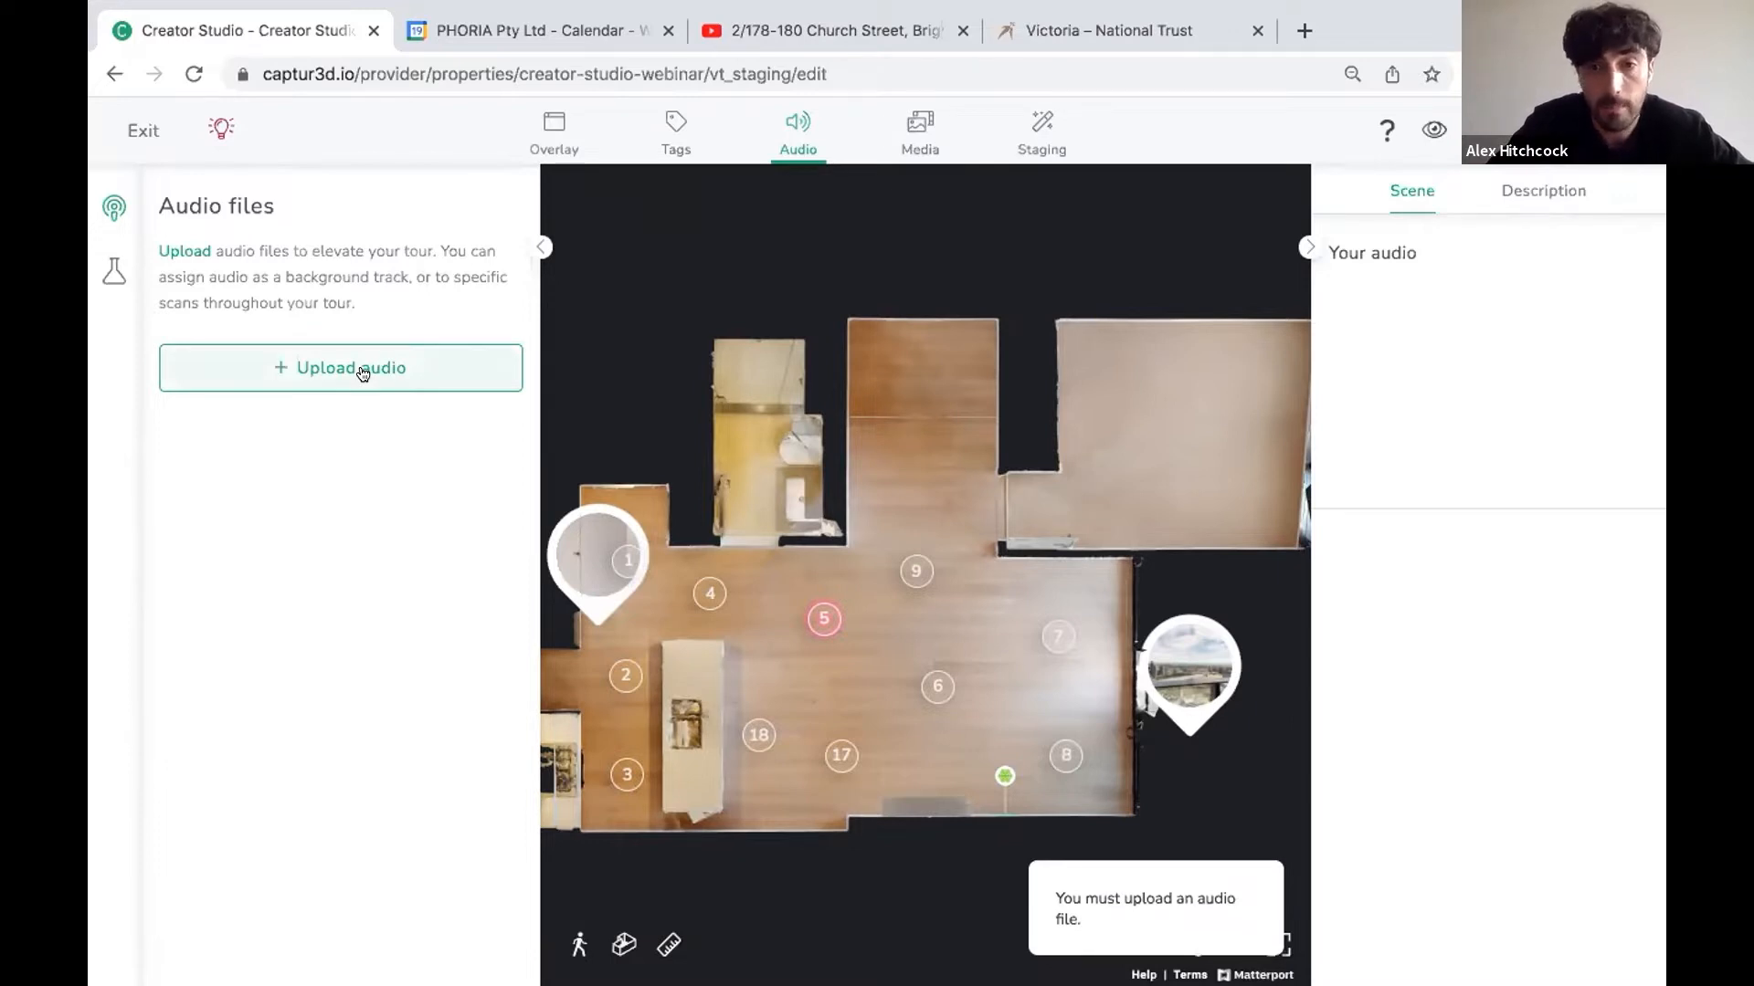
click(361, 370)
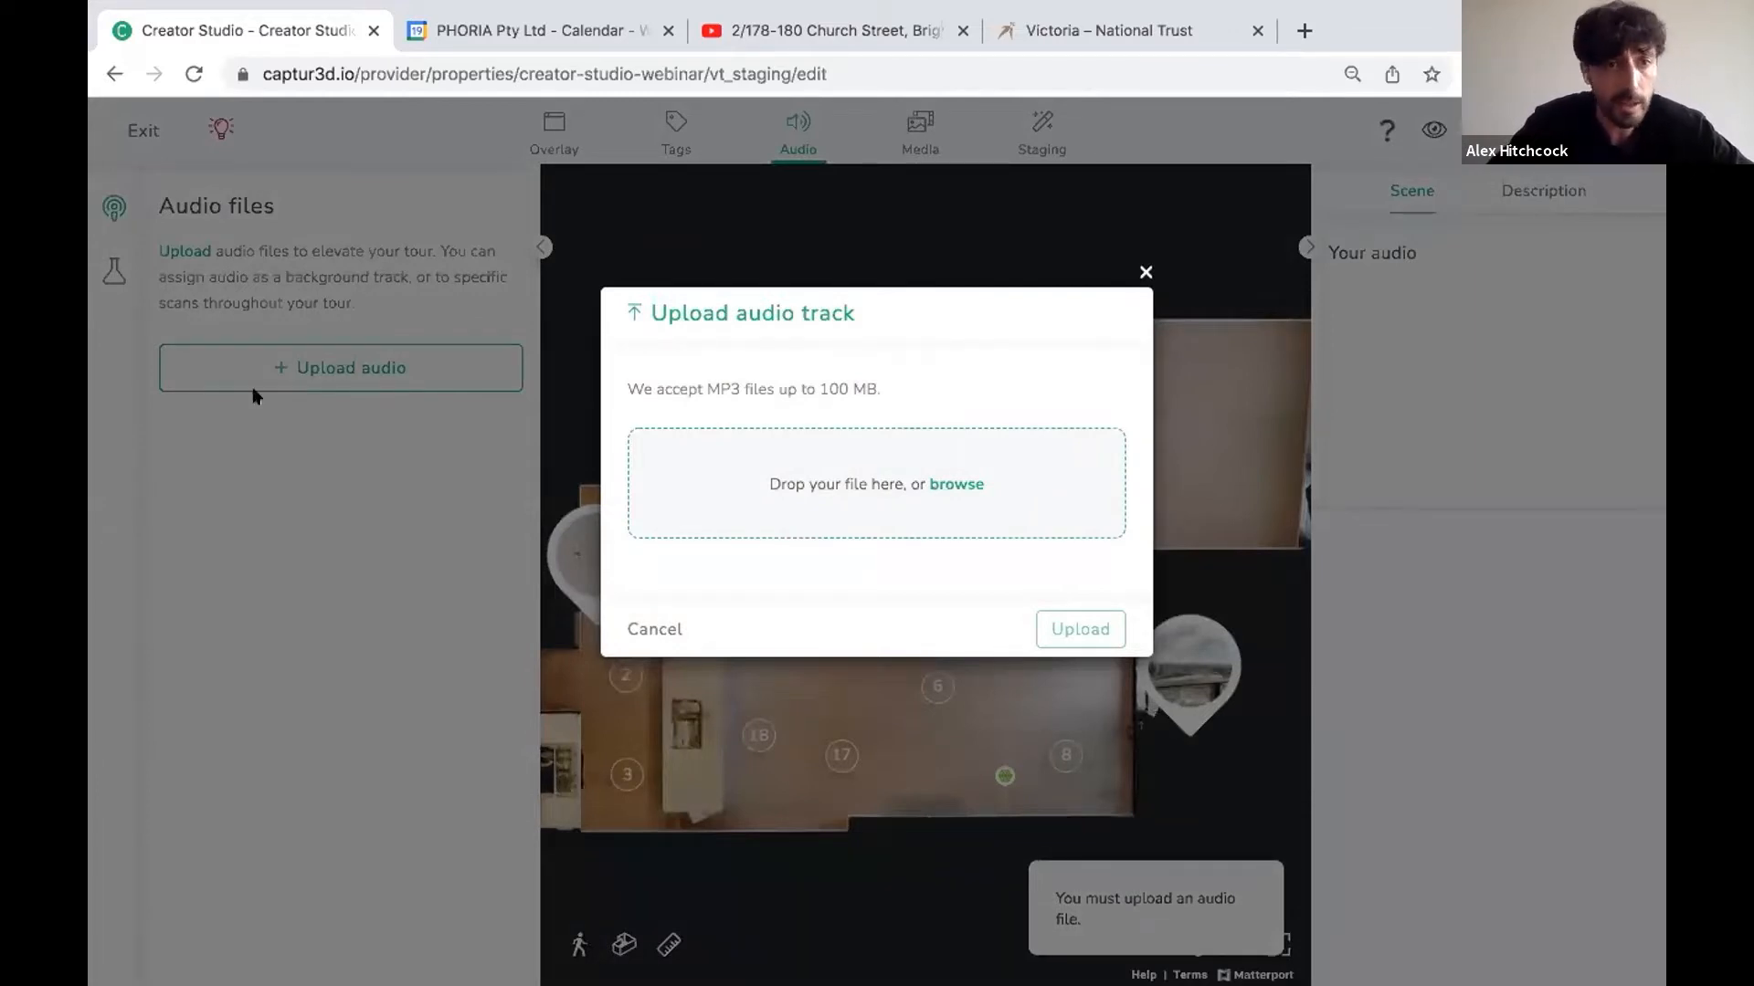
click(936, 482)
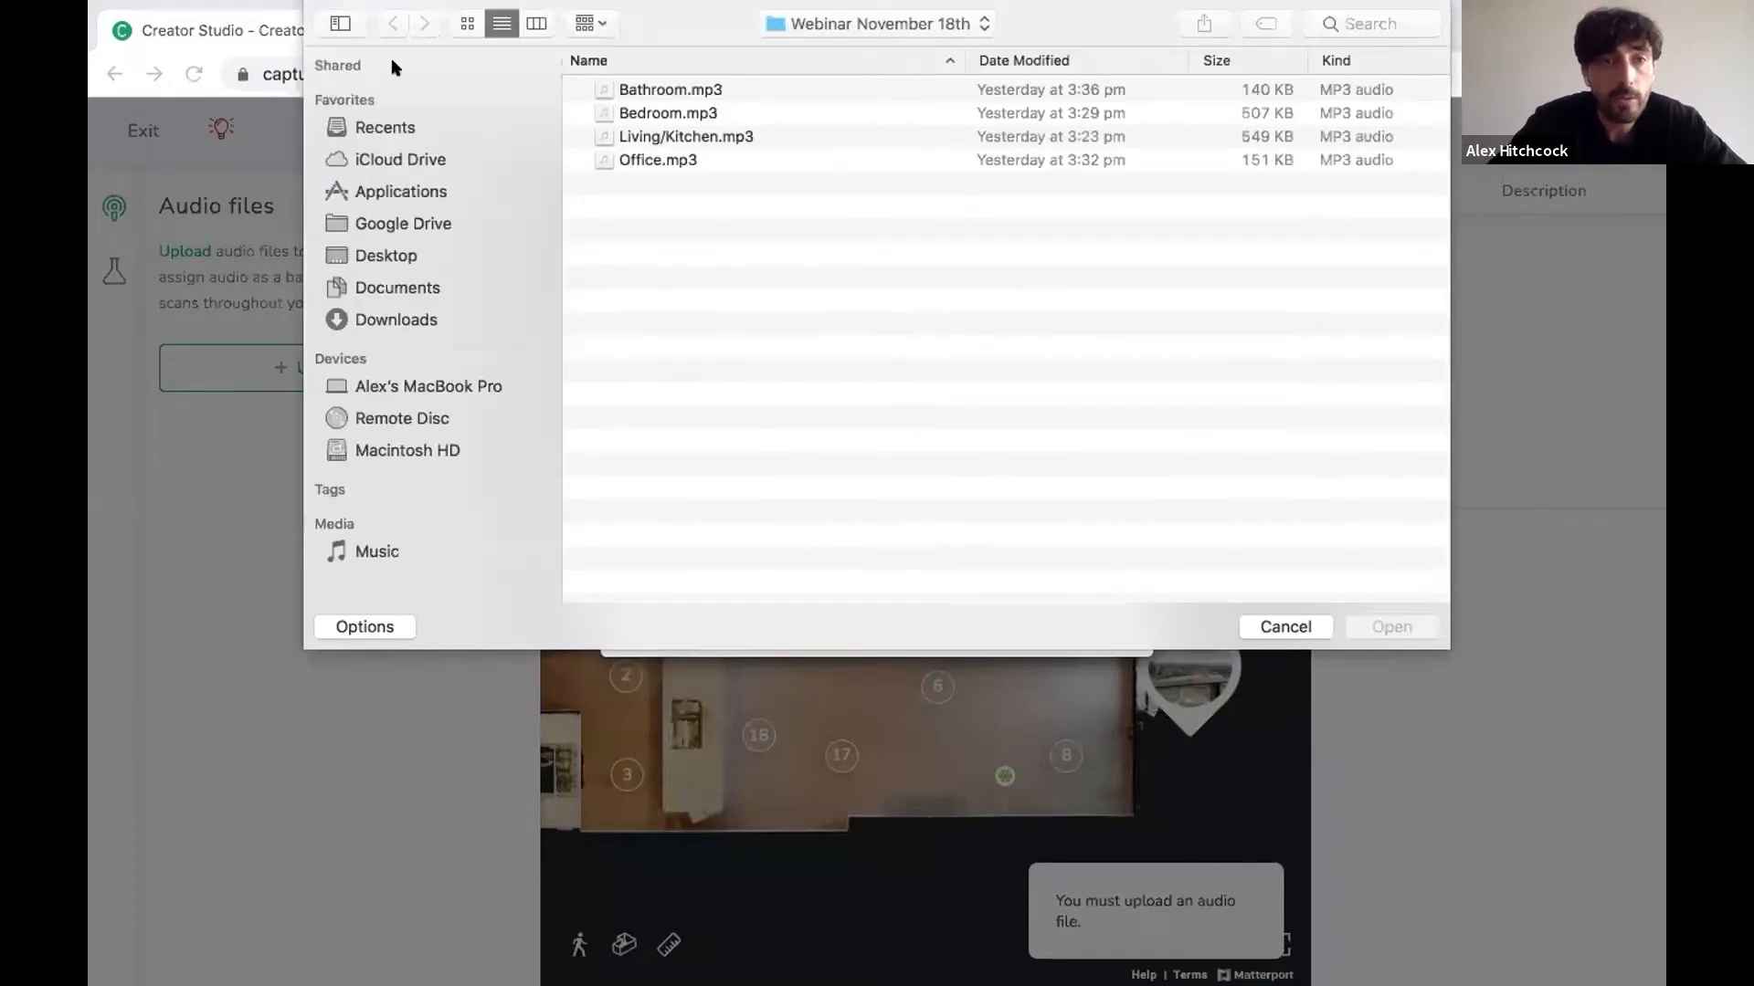
click(630, 135)
click(1388, 627)
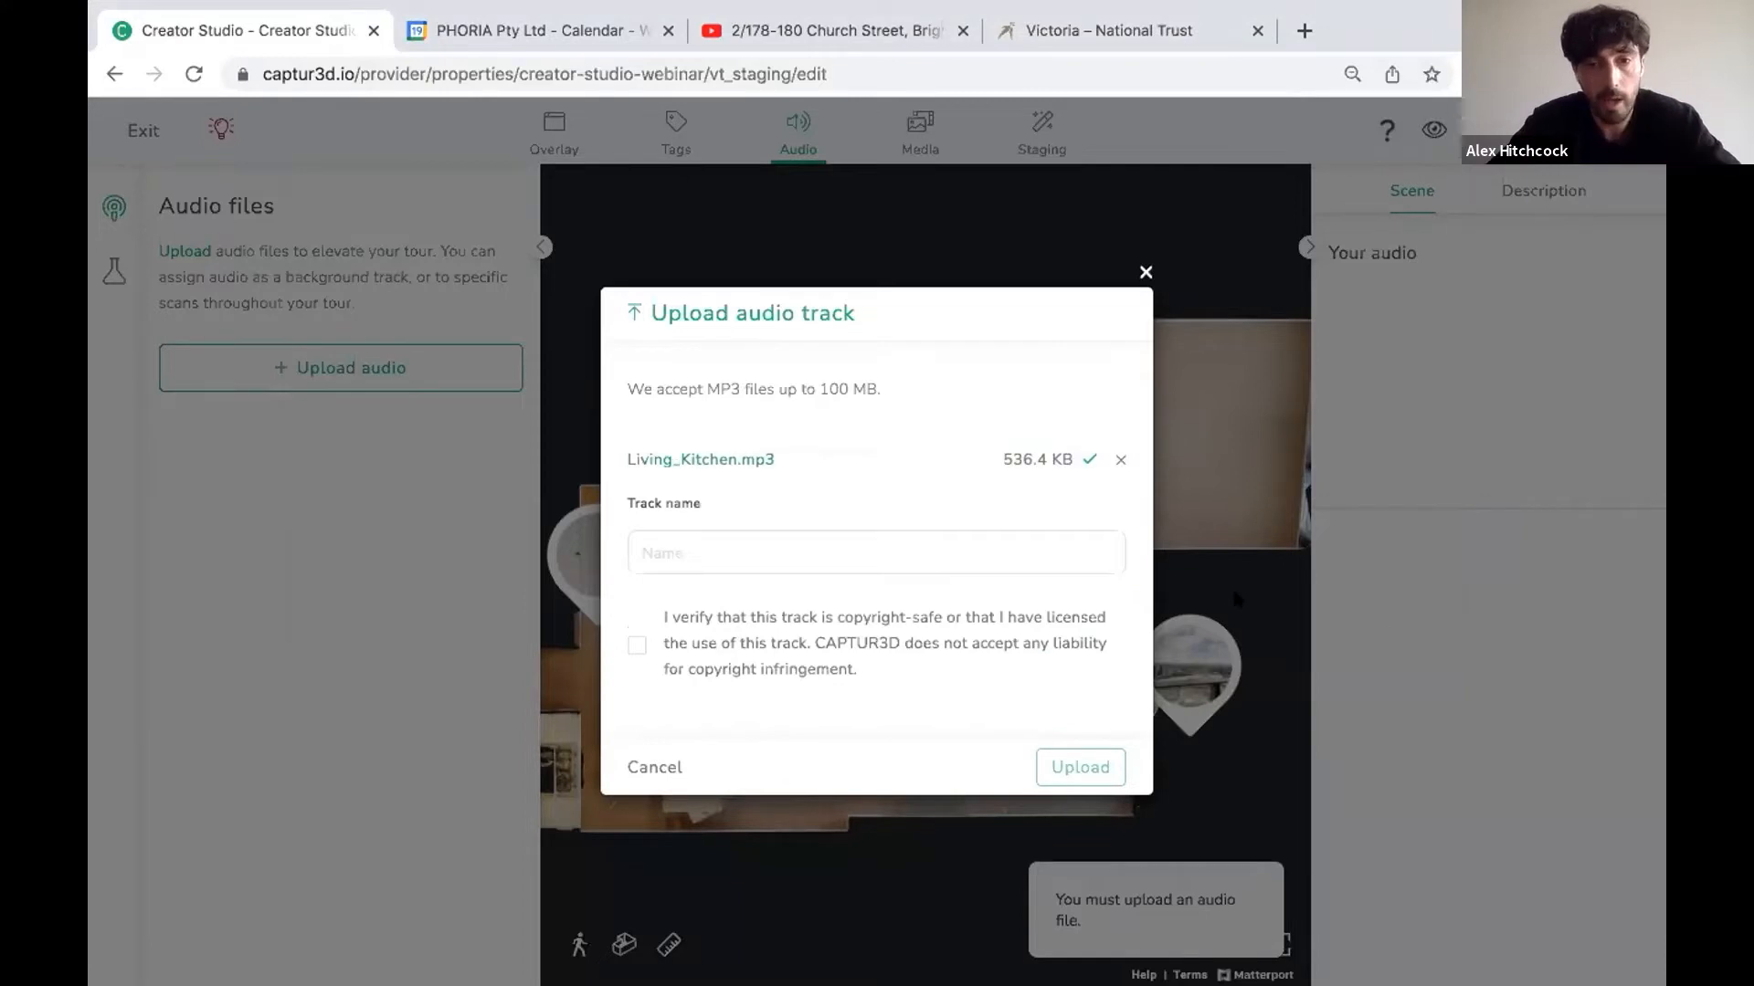
Name the track "Living/kitchen", verify that it is copyright-safe and upload it.
click(1036, 549)
text(L)
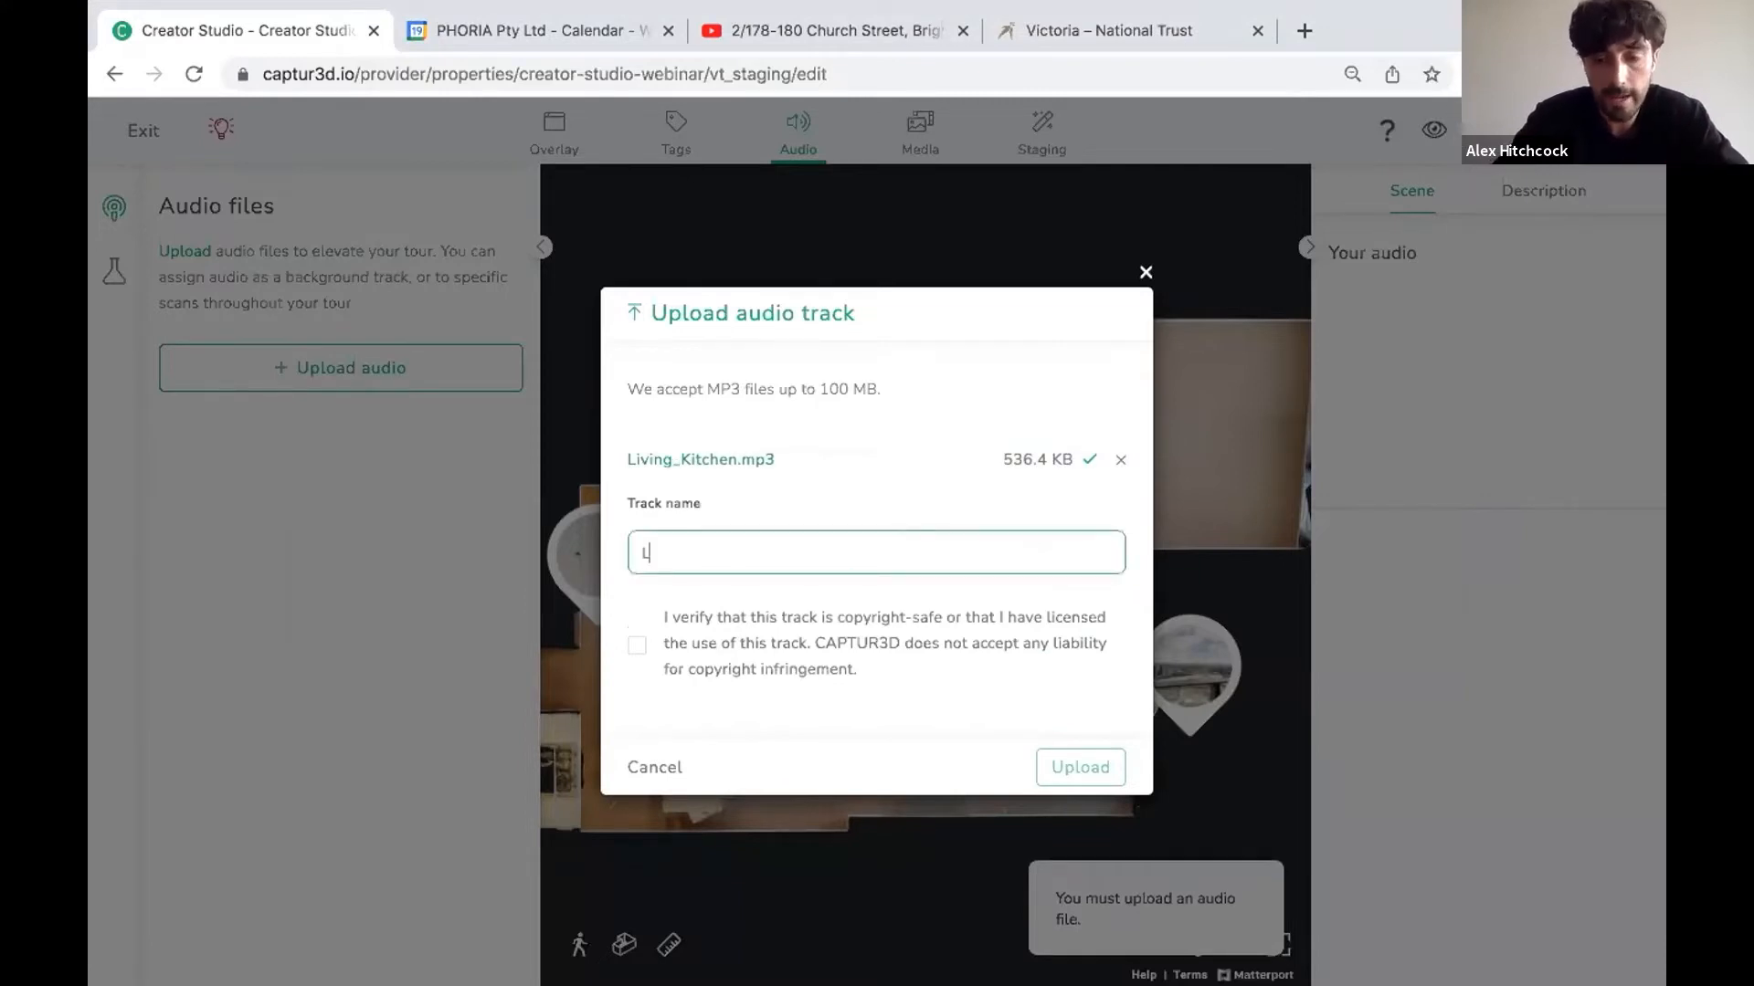
text(iving/Kitchen)
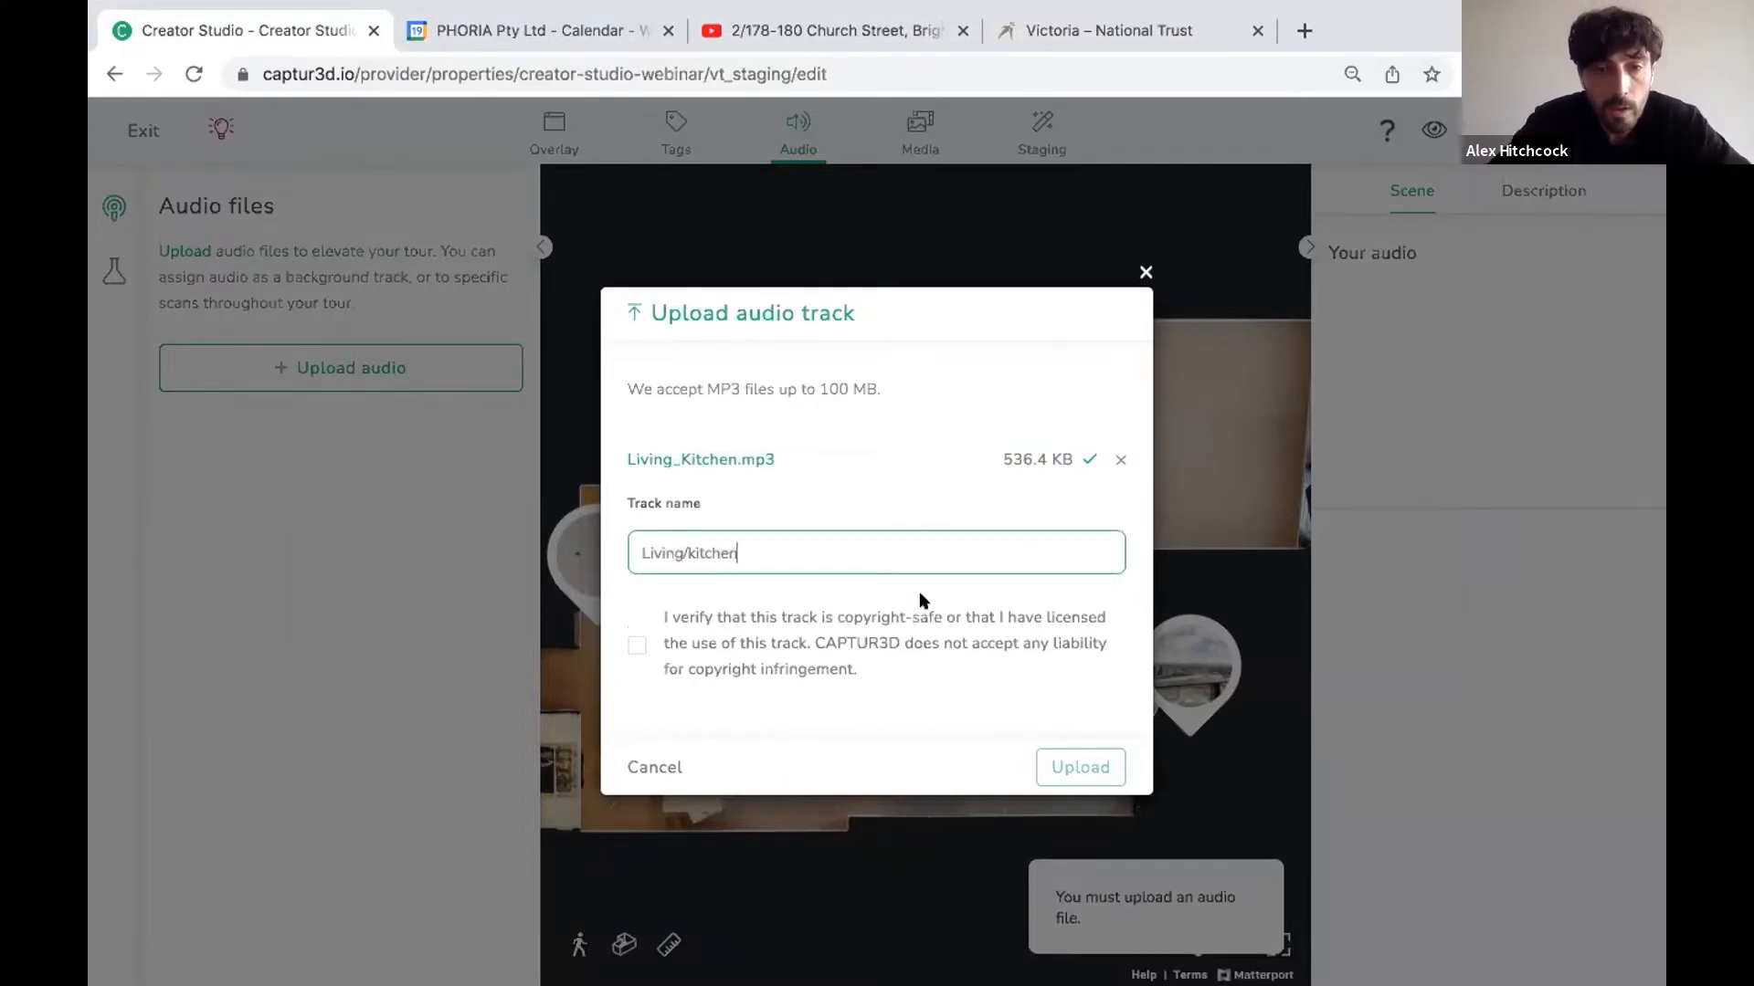
click(637, 645)
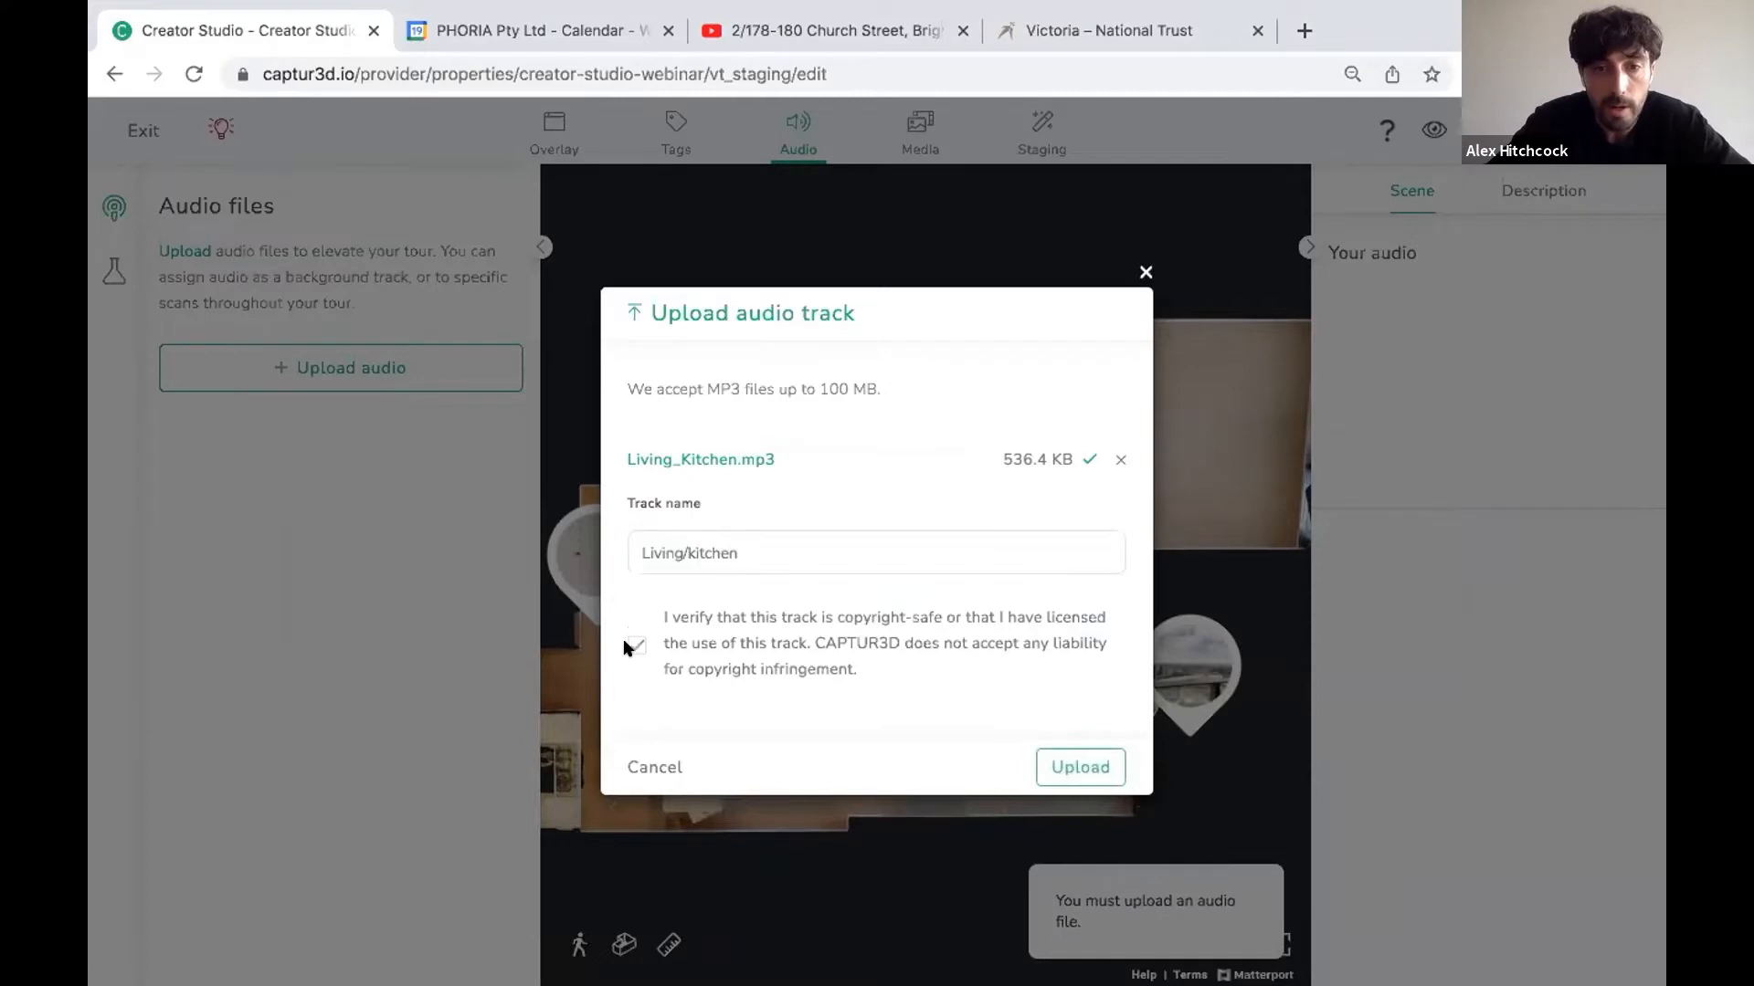
click(1052, 765)
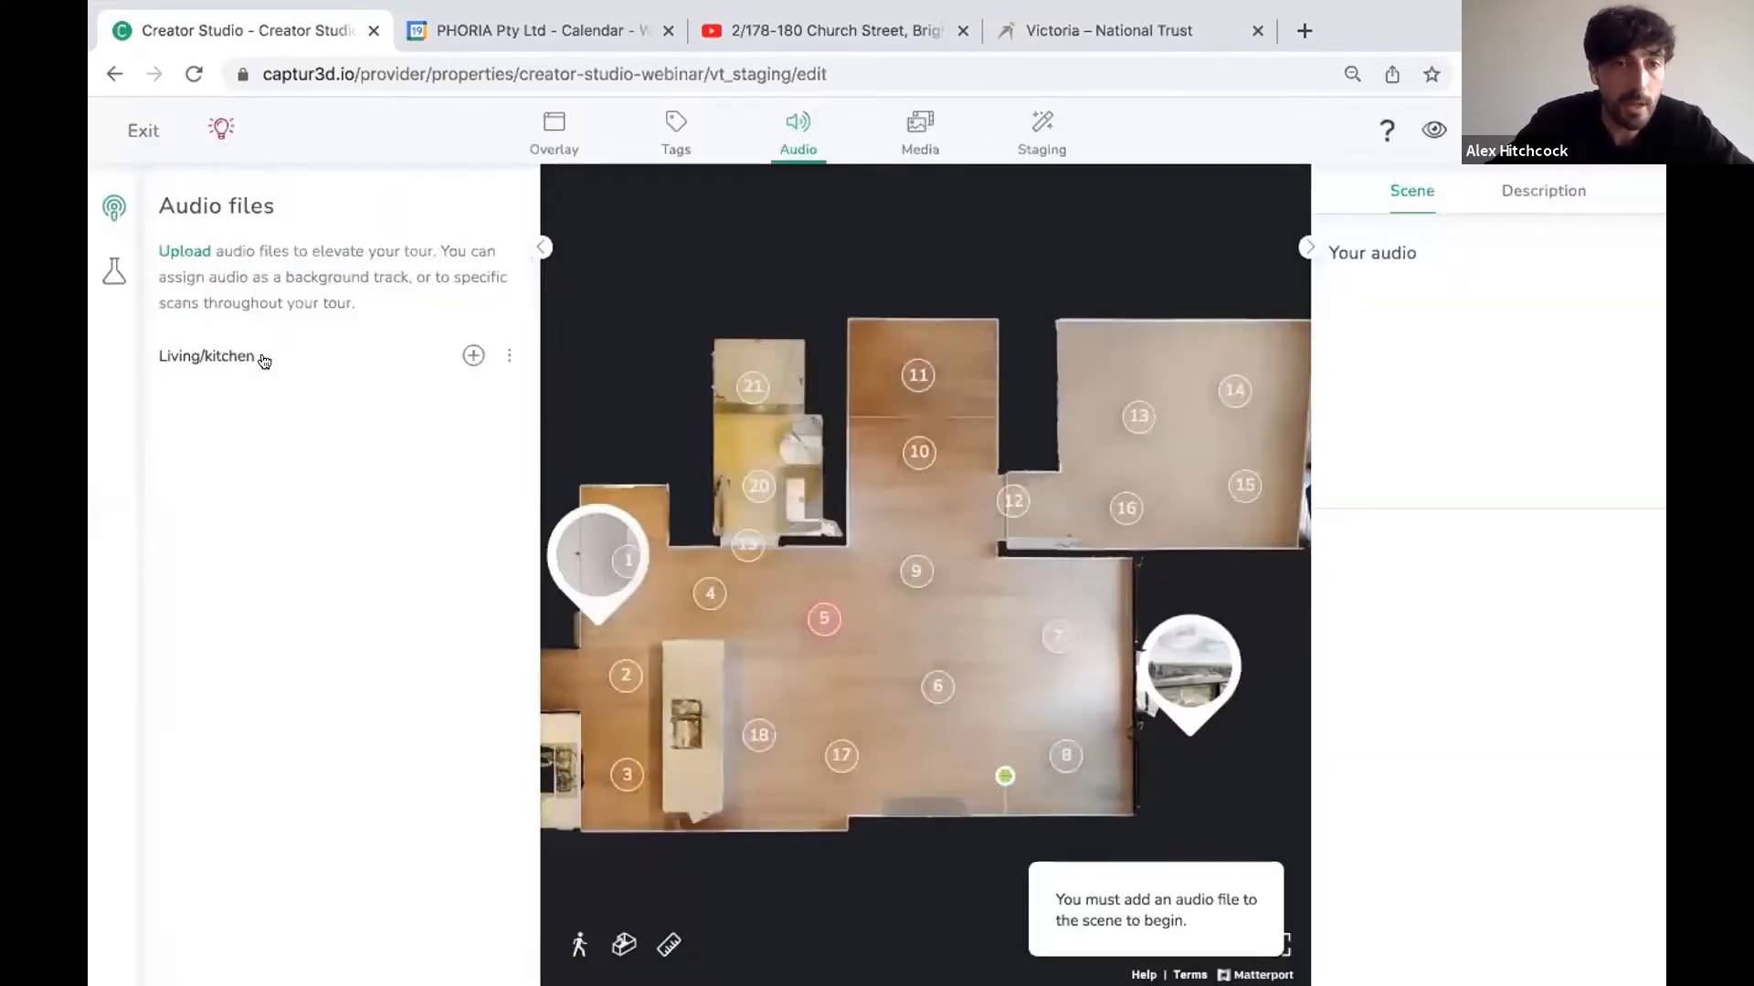
Assign the Living/kitchen audio to specific scans, selecting scans 1, 2 and 3.
click(465, 356)
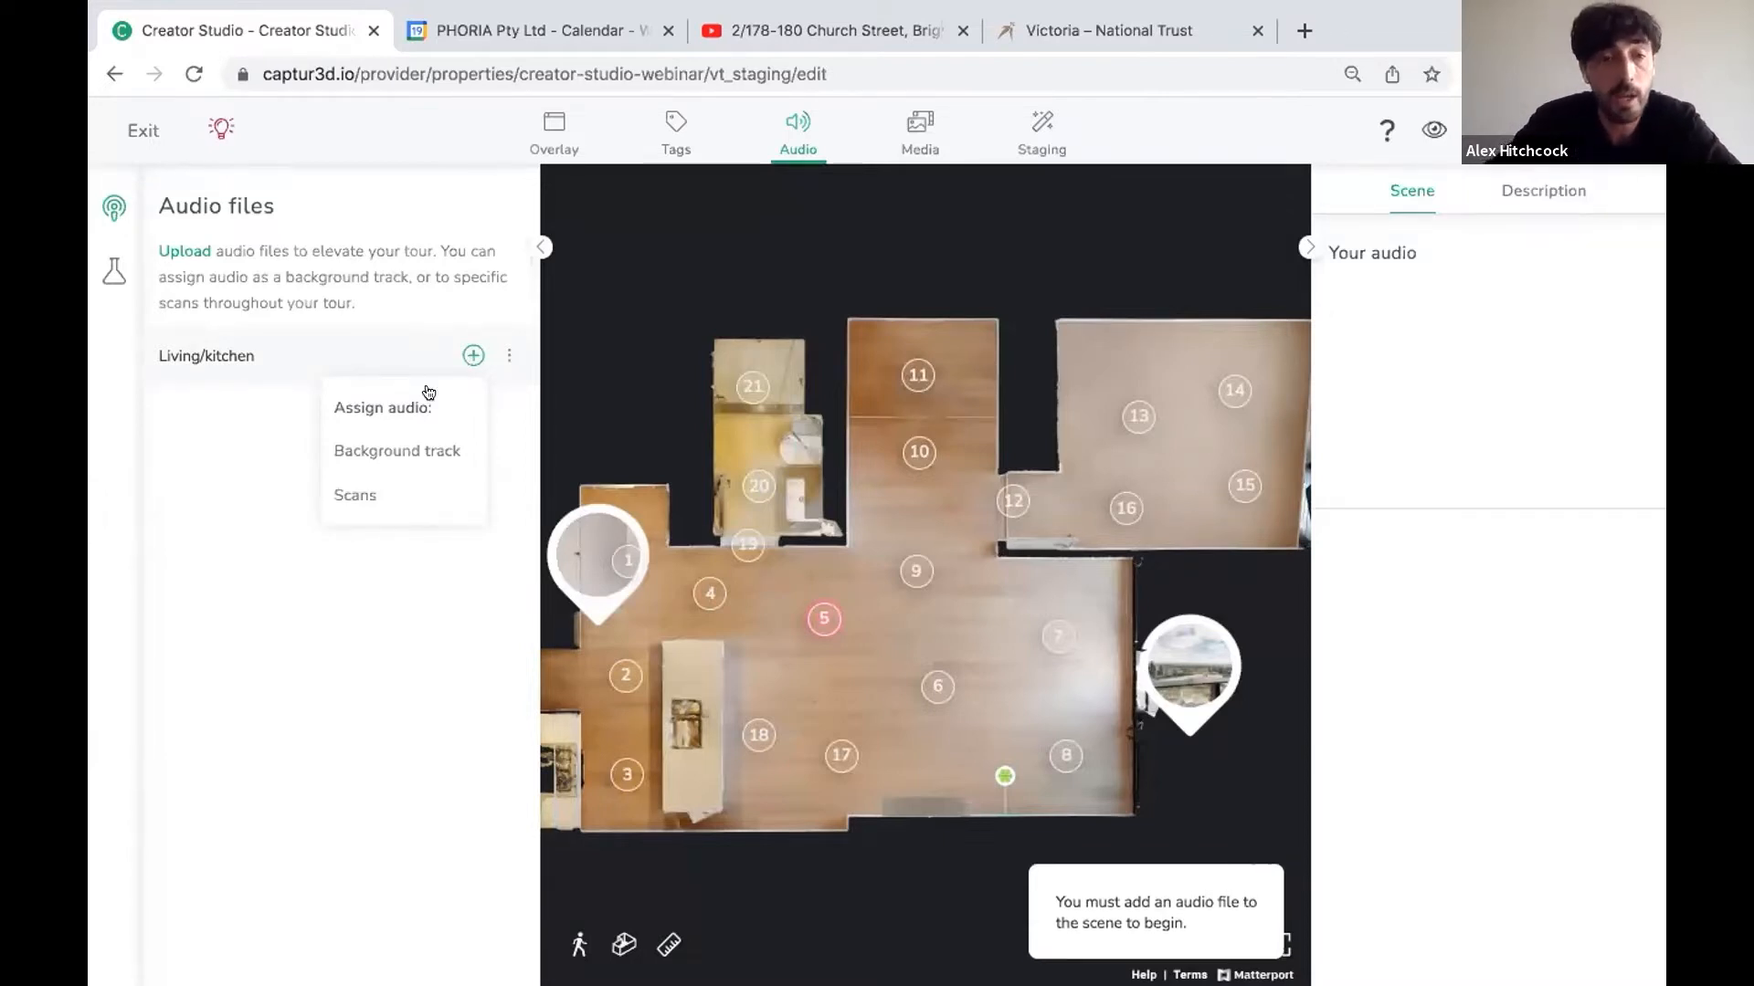
click(356, 495)
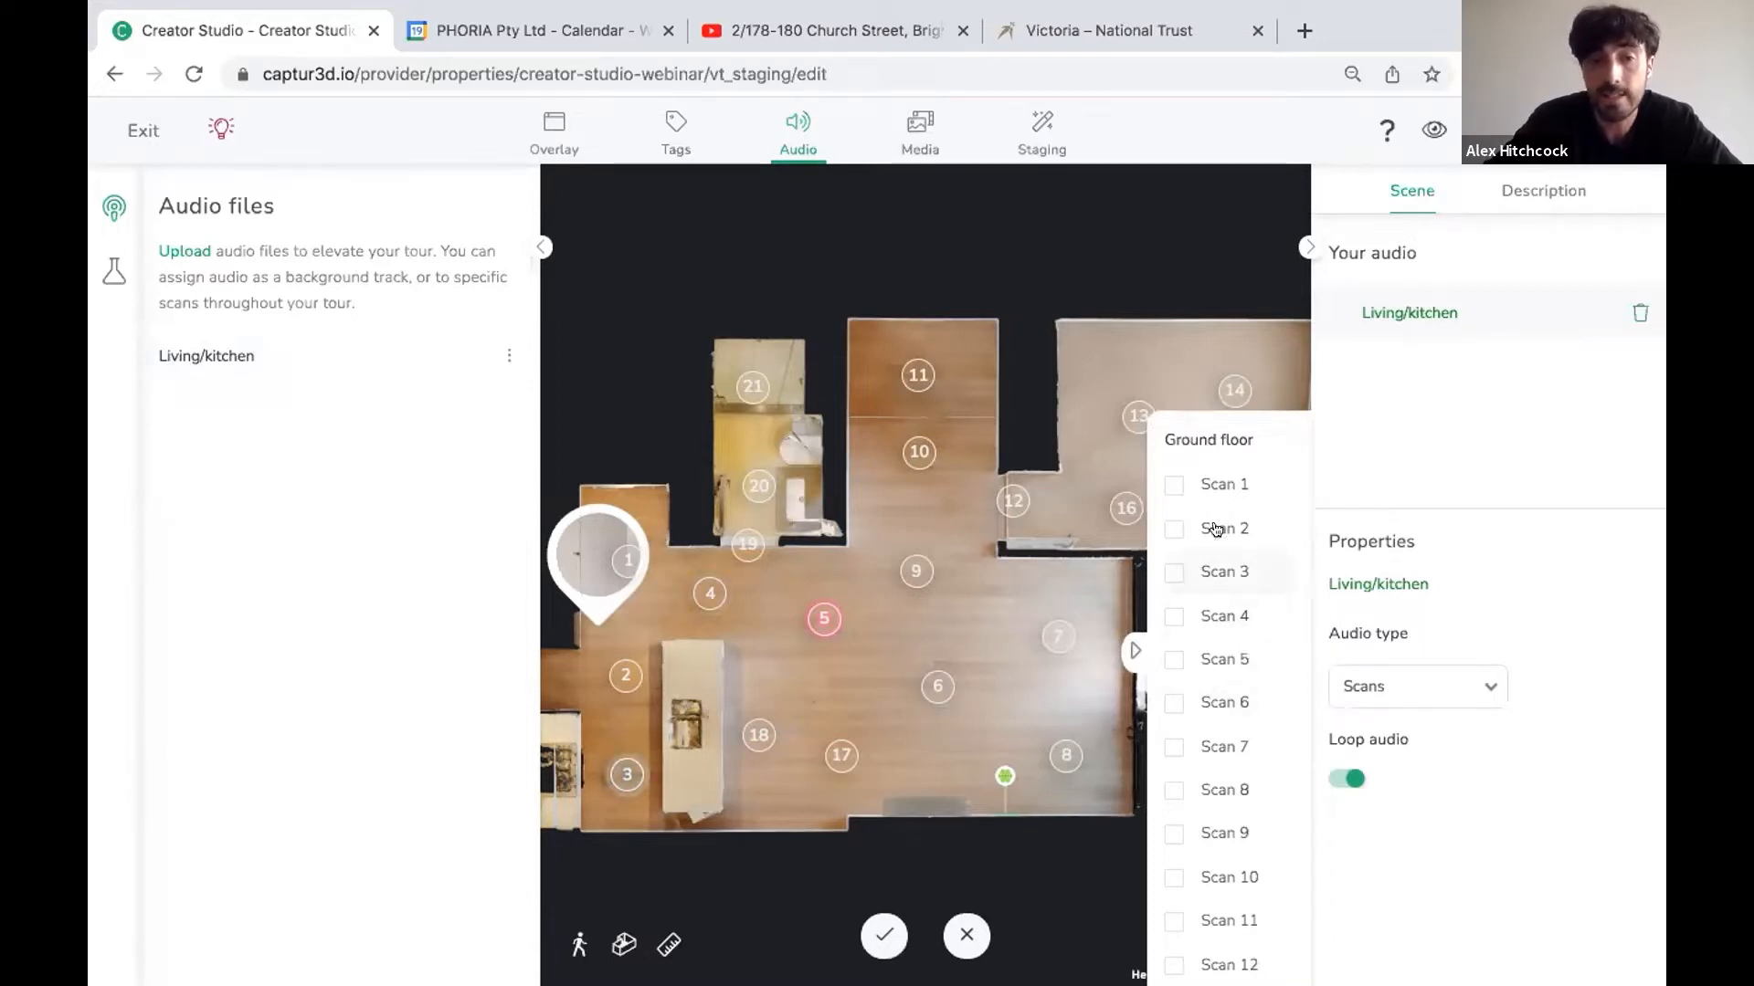
click(1173, 486)
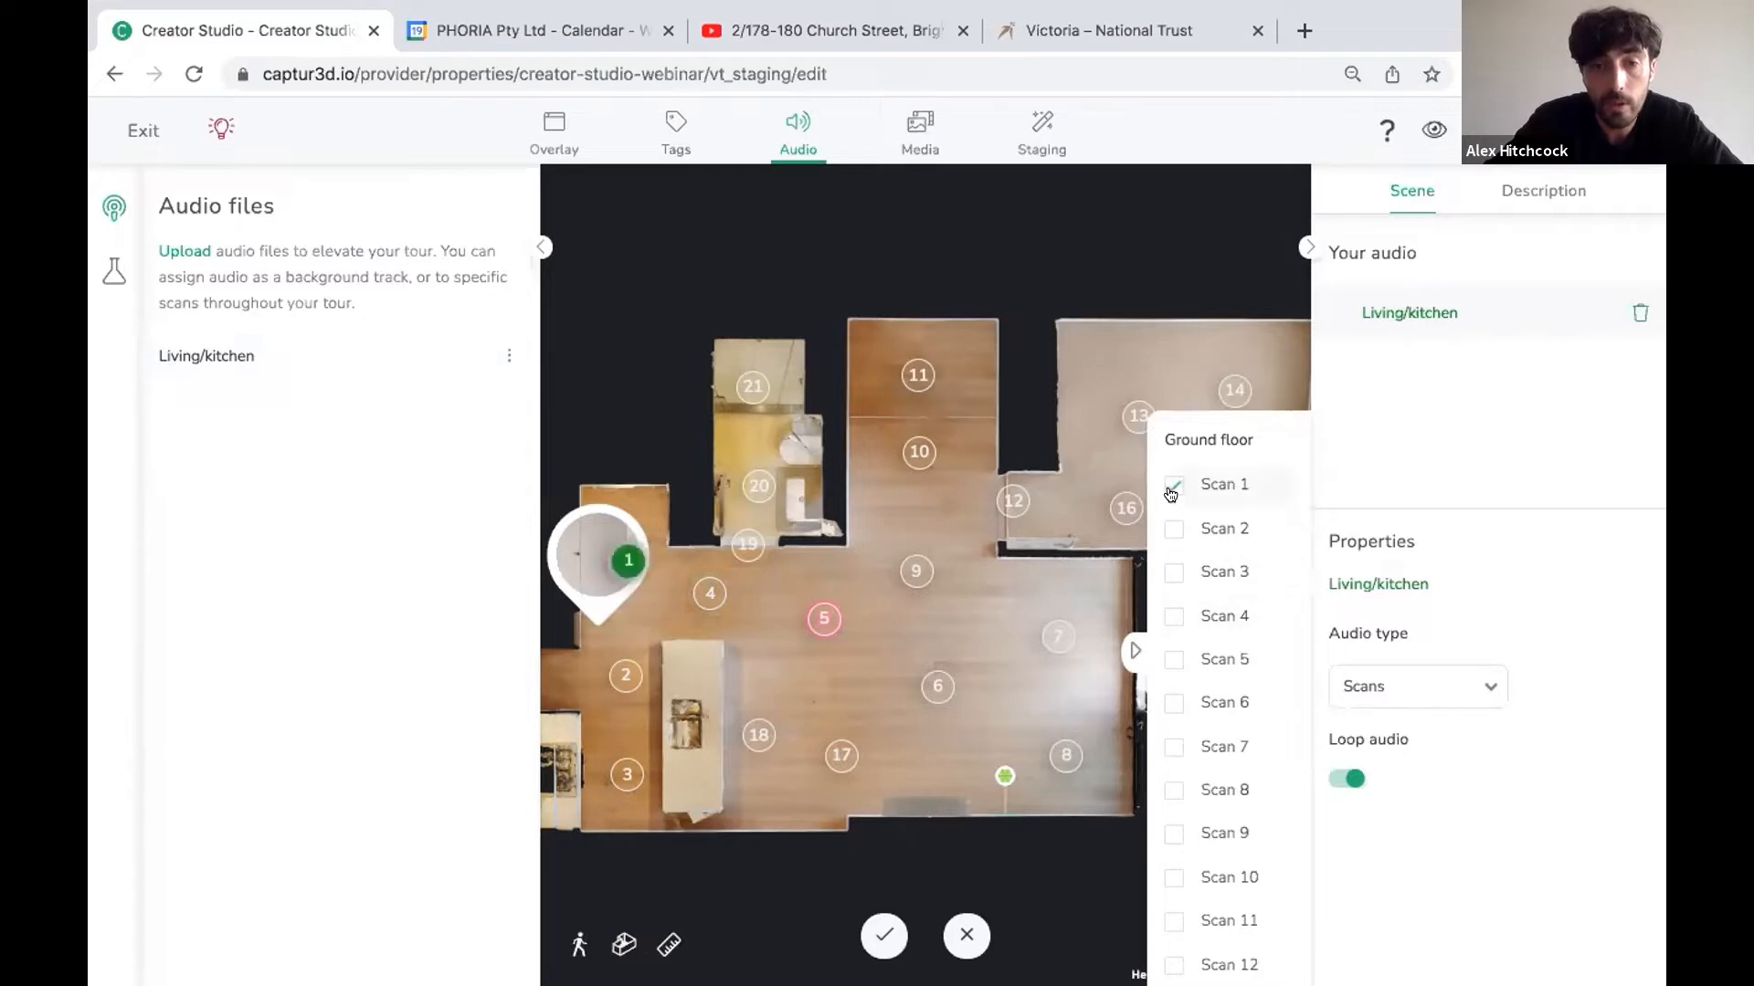
click(1172, 529)
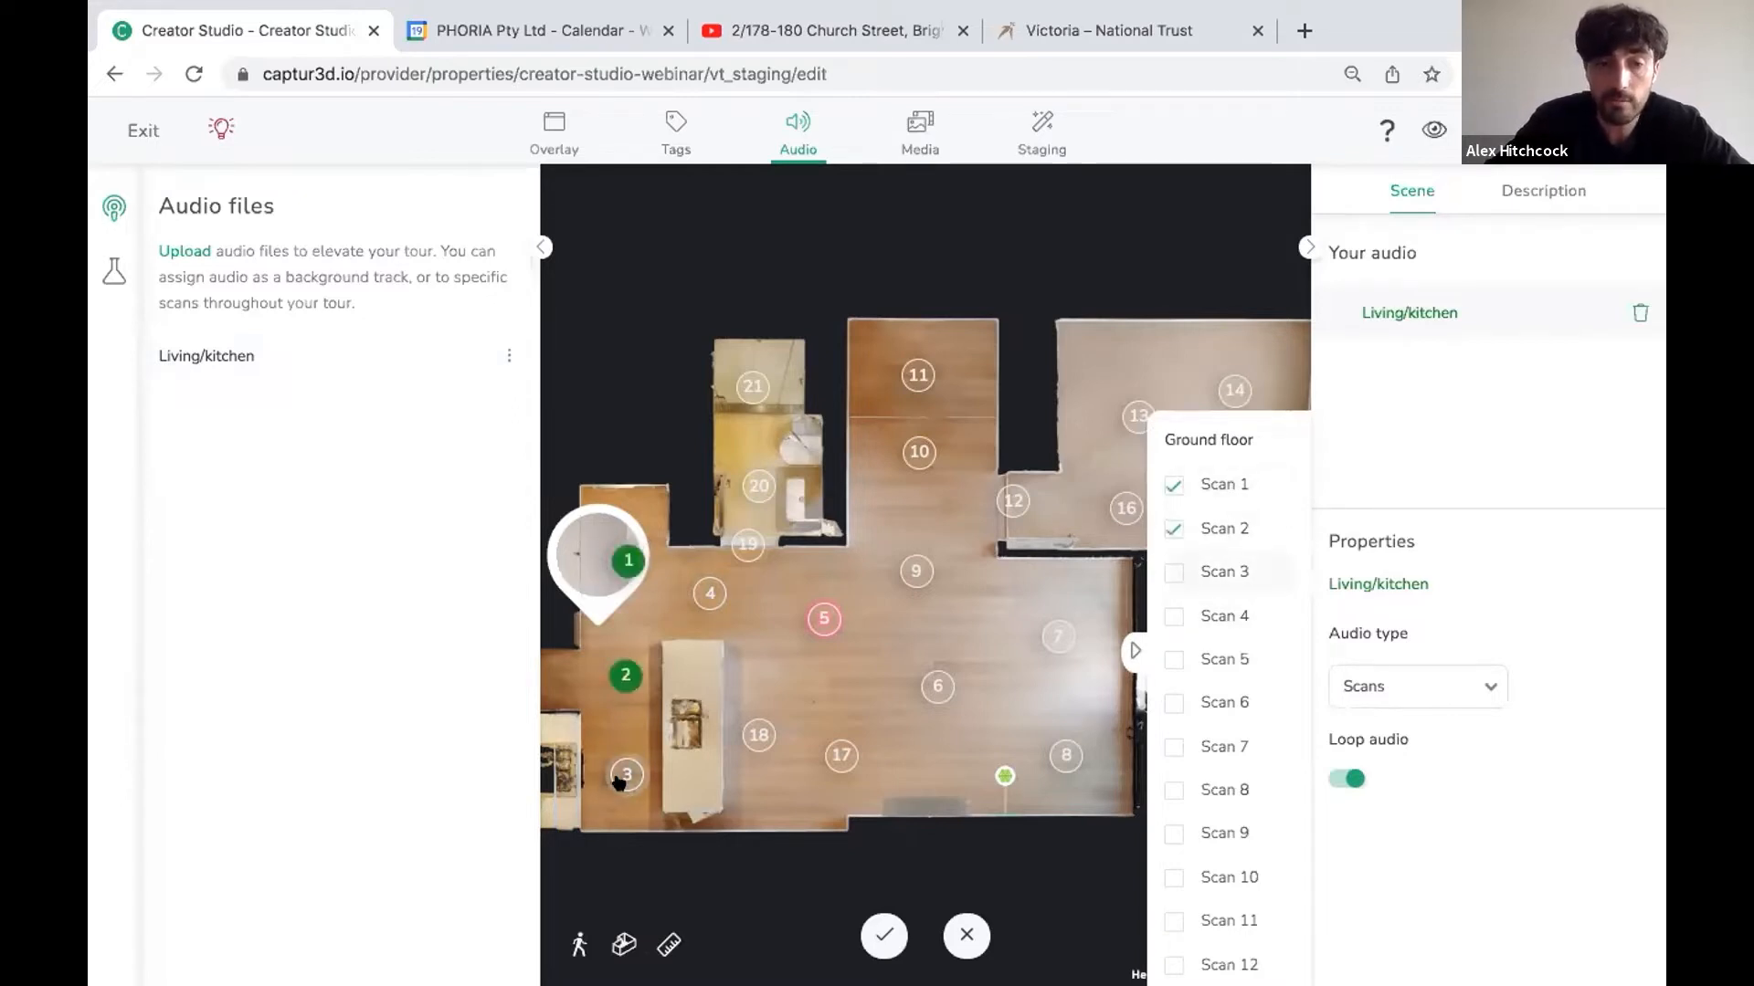
click(619, 781)
click(623, 774)
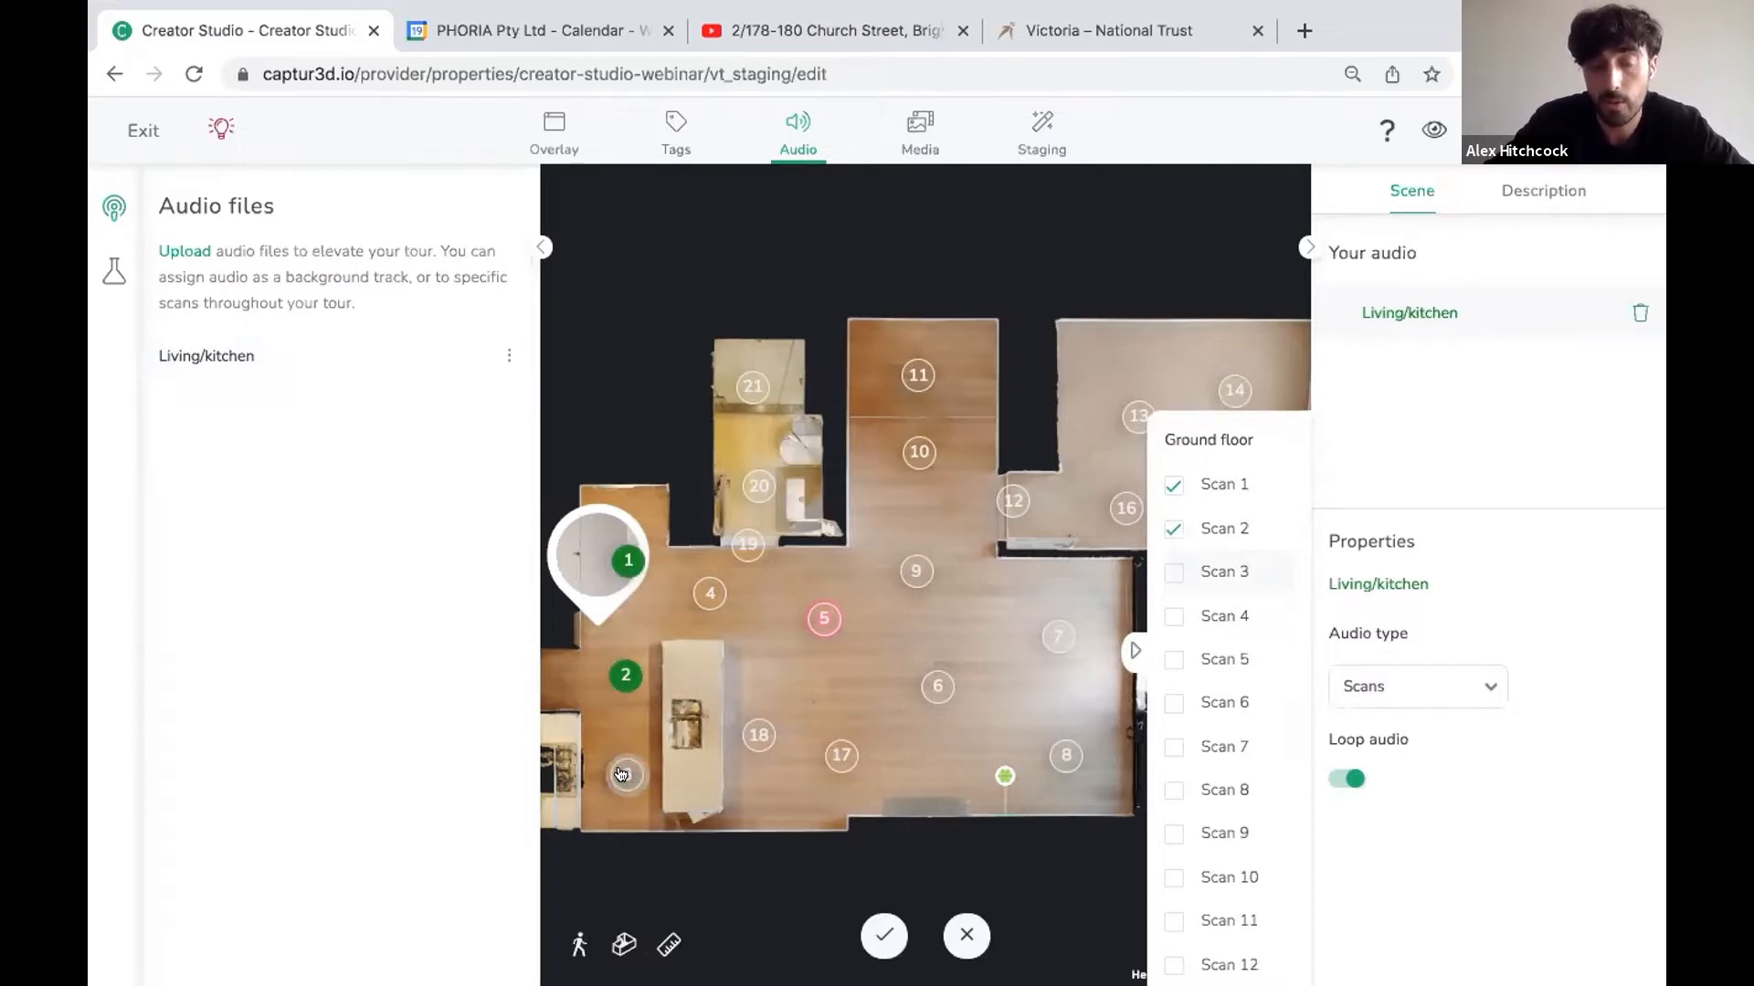
click(621, 775)
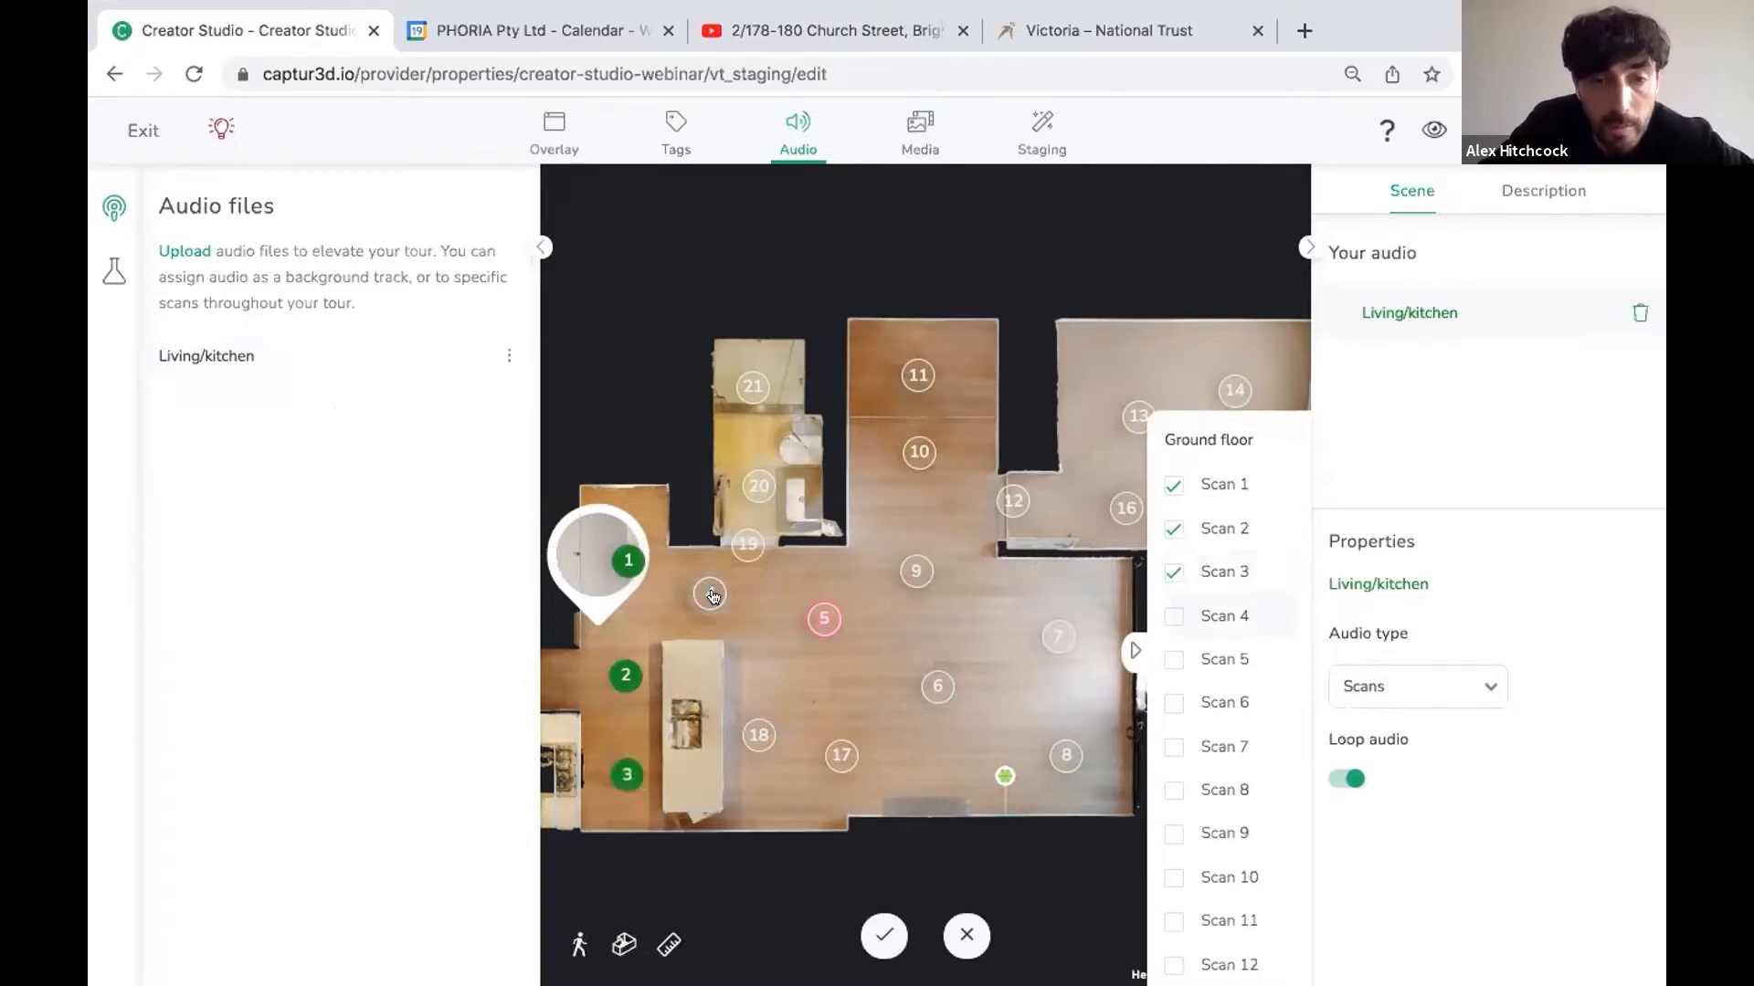
Add scans 4, 18, 5, 17, 6, 9, 7 and 8 to the Living/kitchen audio and confirm the scan selection.
click(711, 595)
click(758, 735)
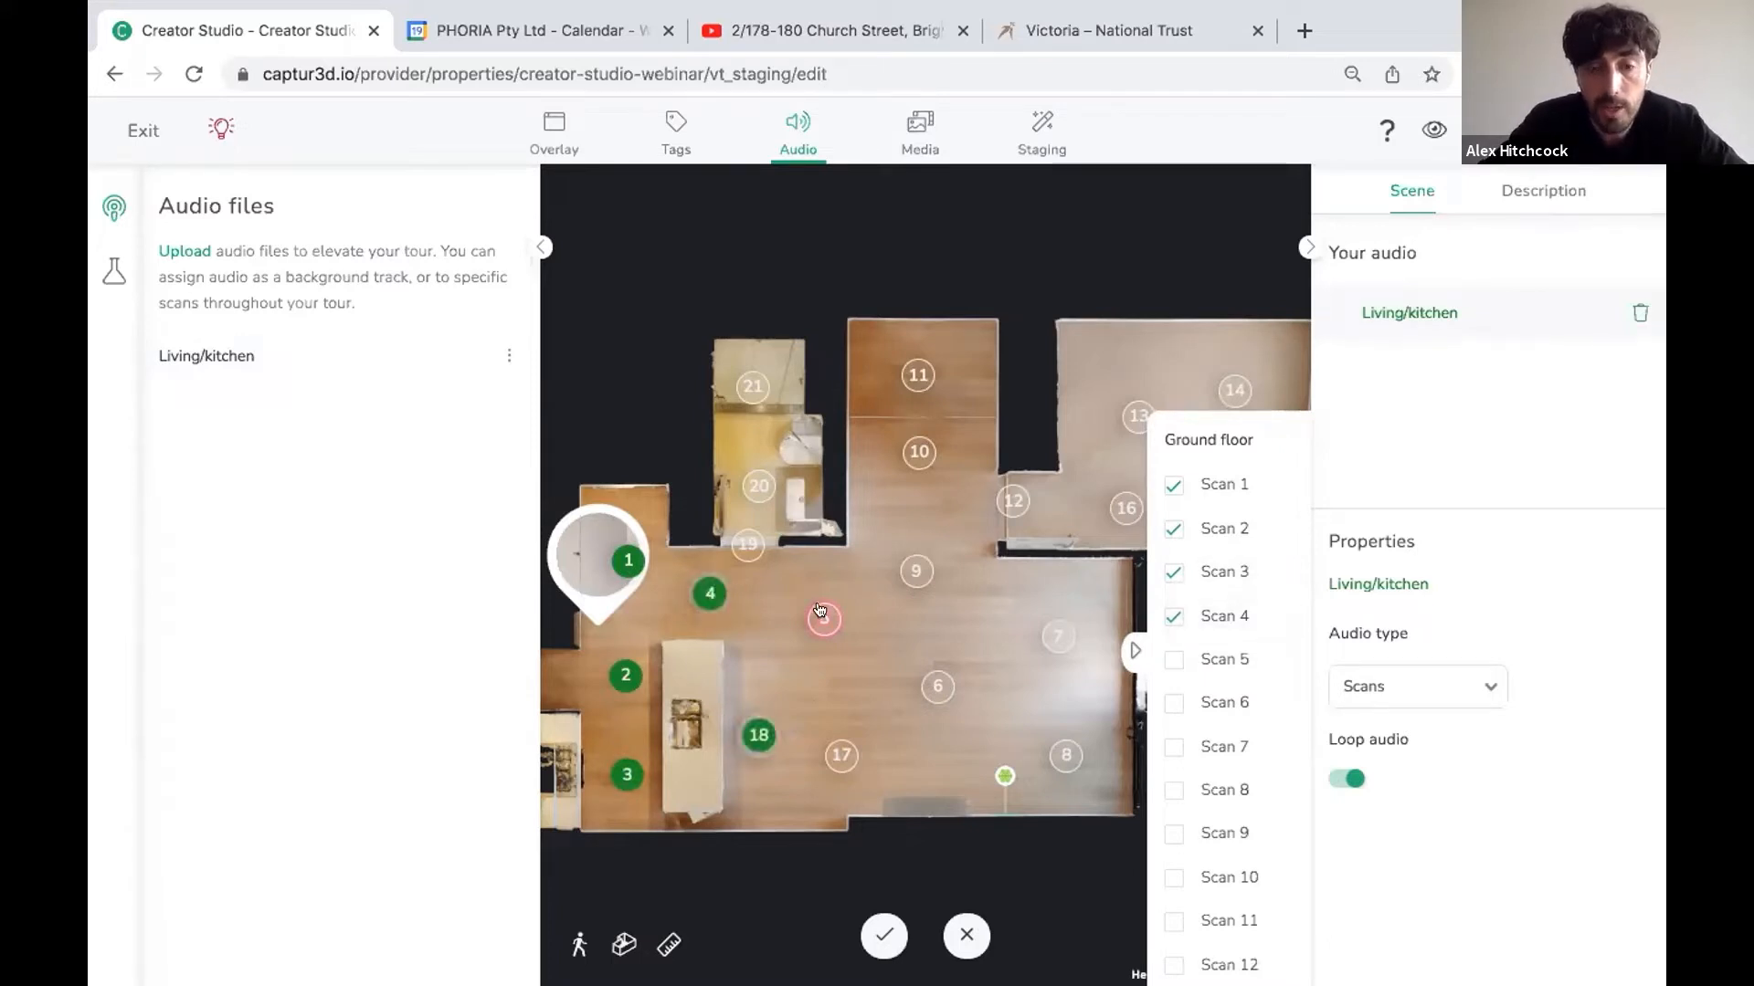
click(824, 618)
click(841, 755)
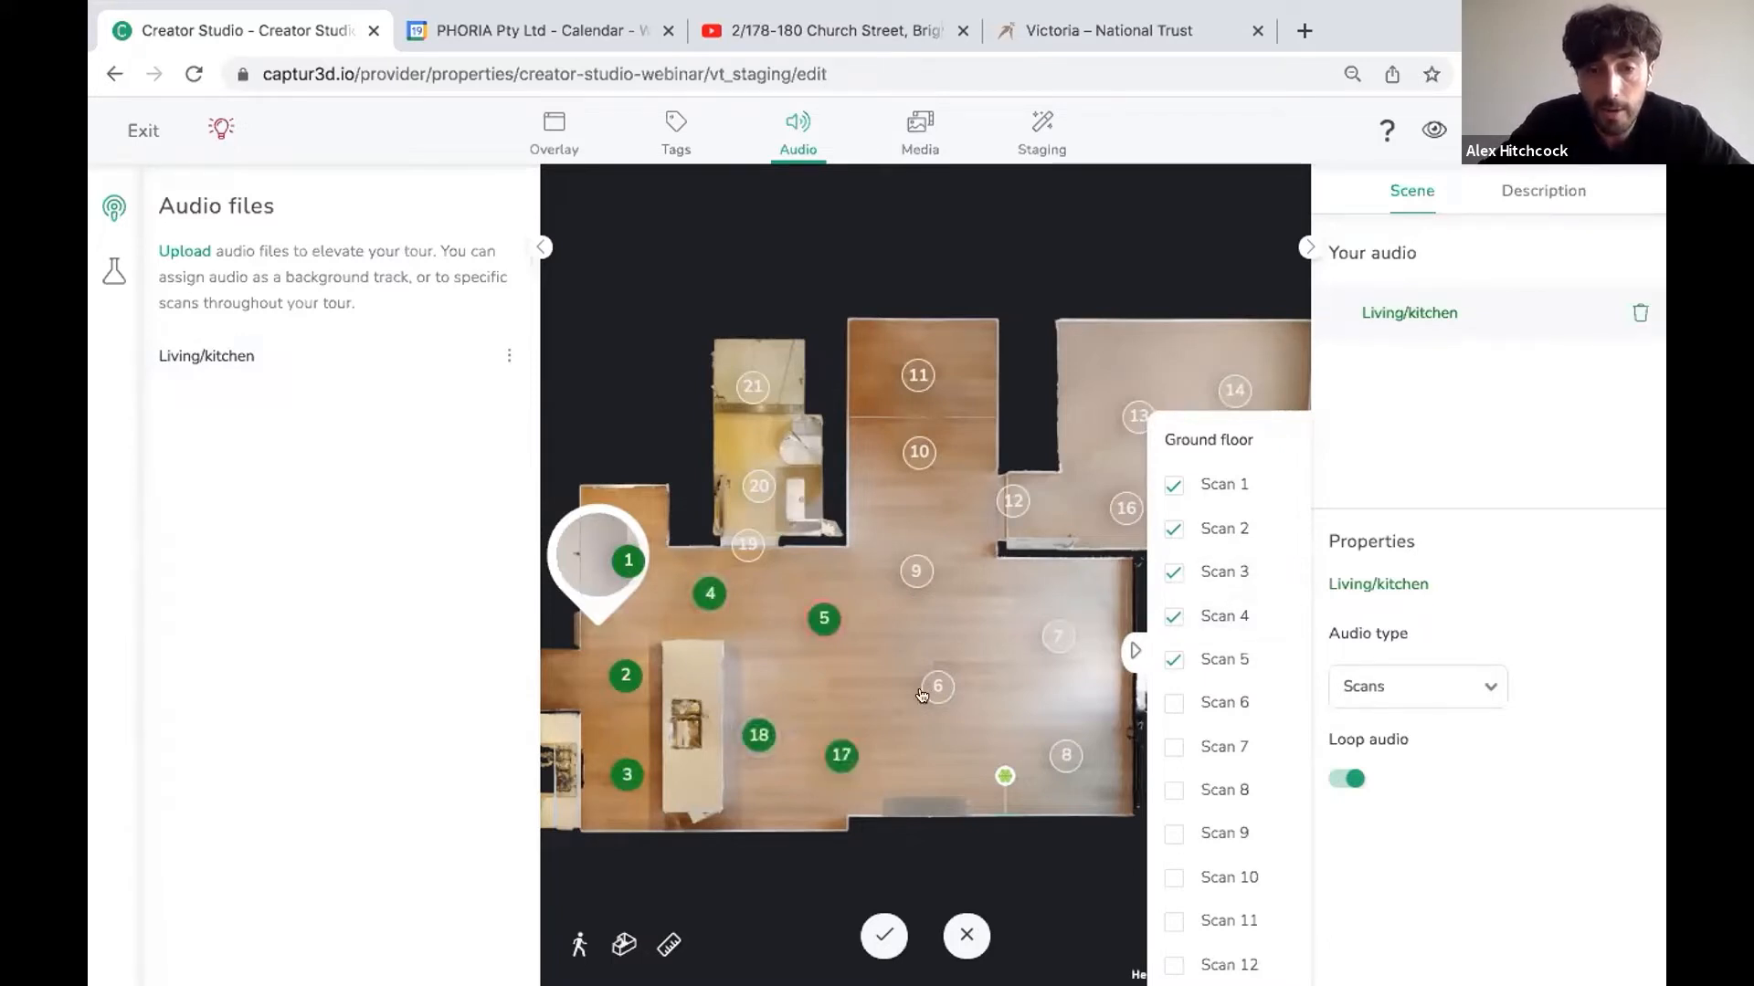
click(930, 692)
click(916, 572)
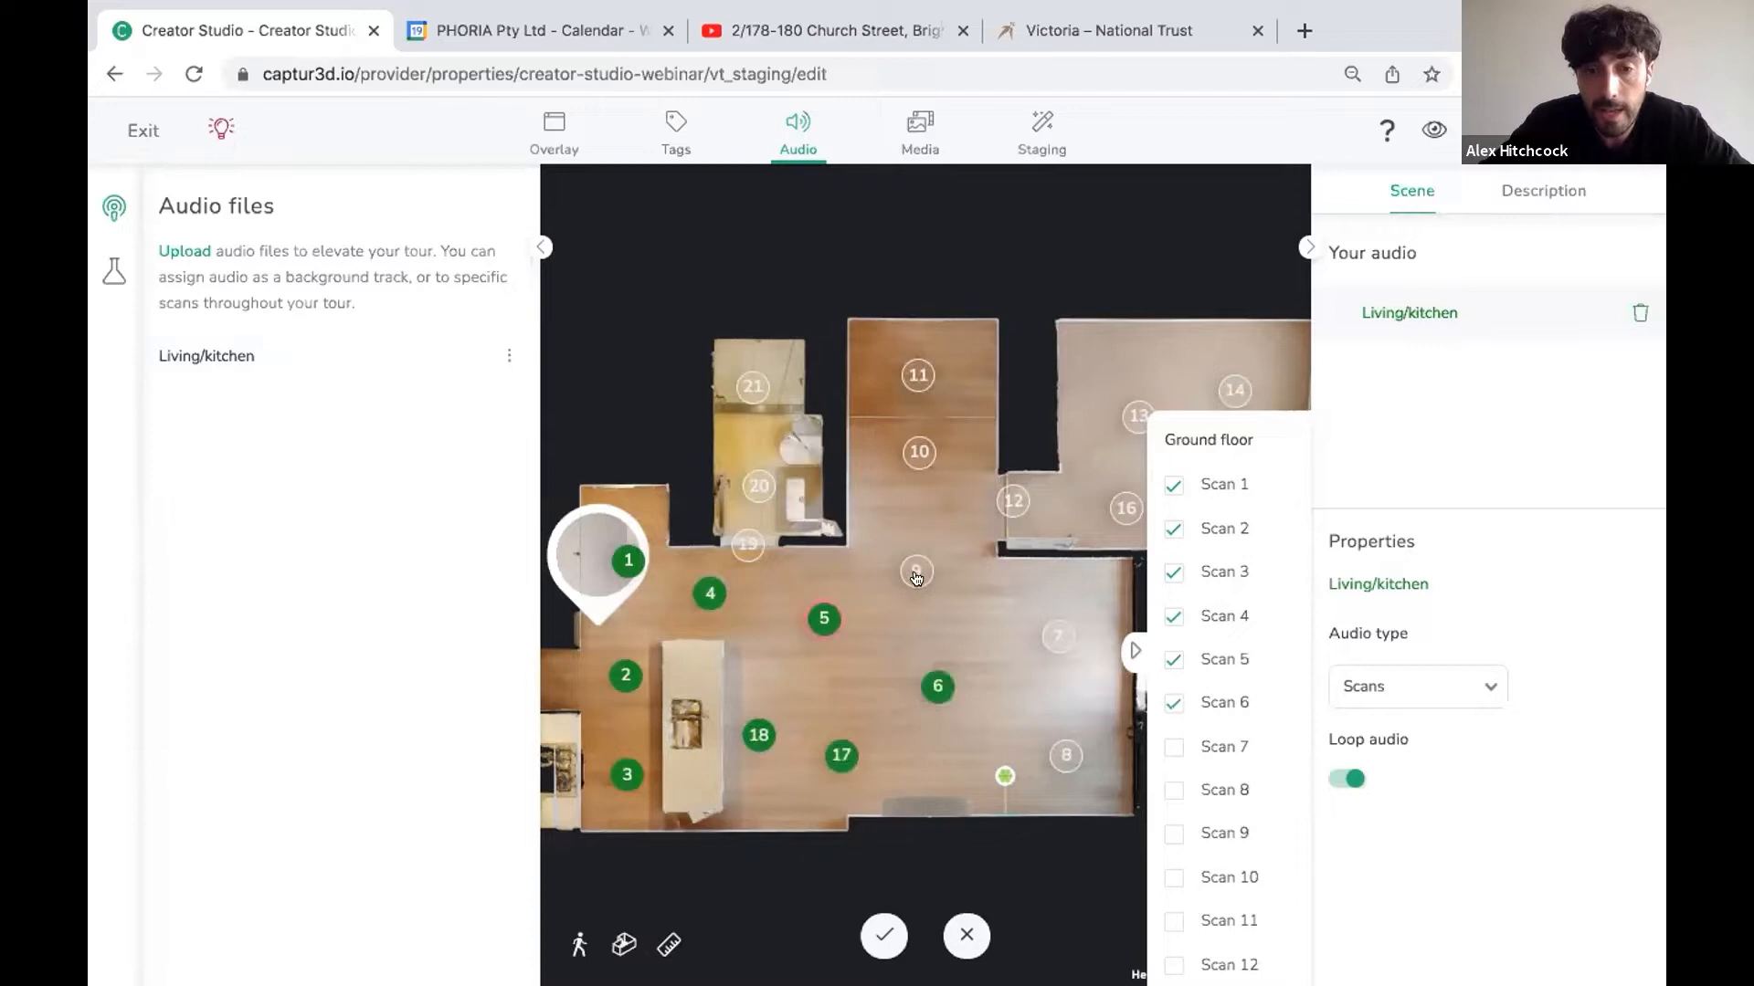
click(1058, 636)
click(1060, 753)
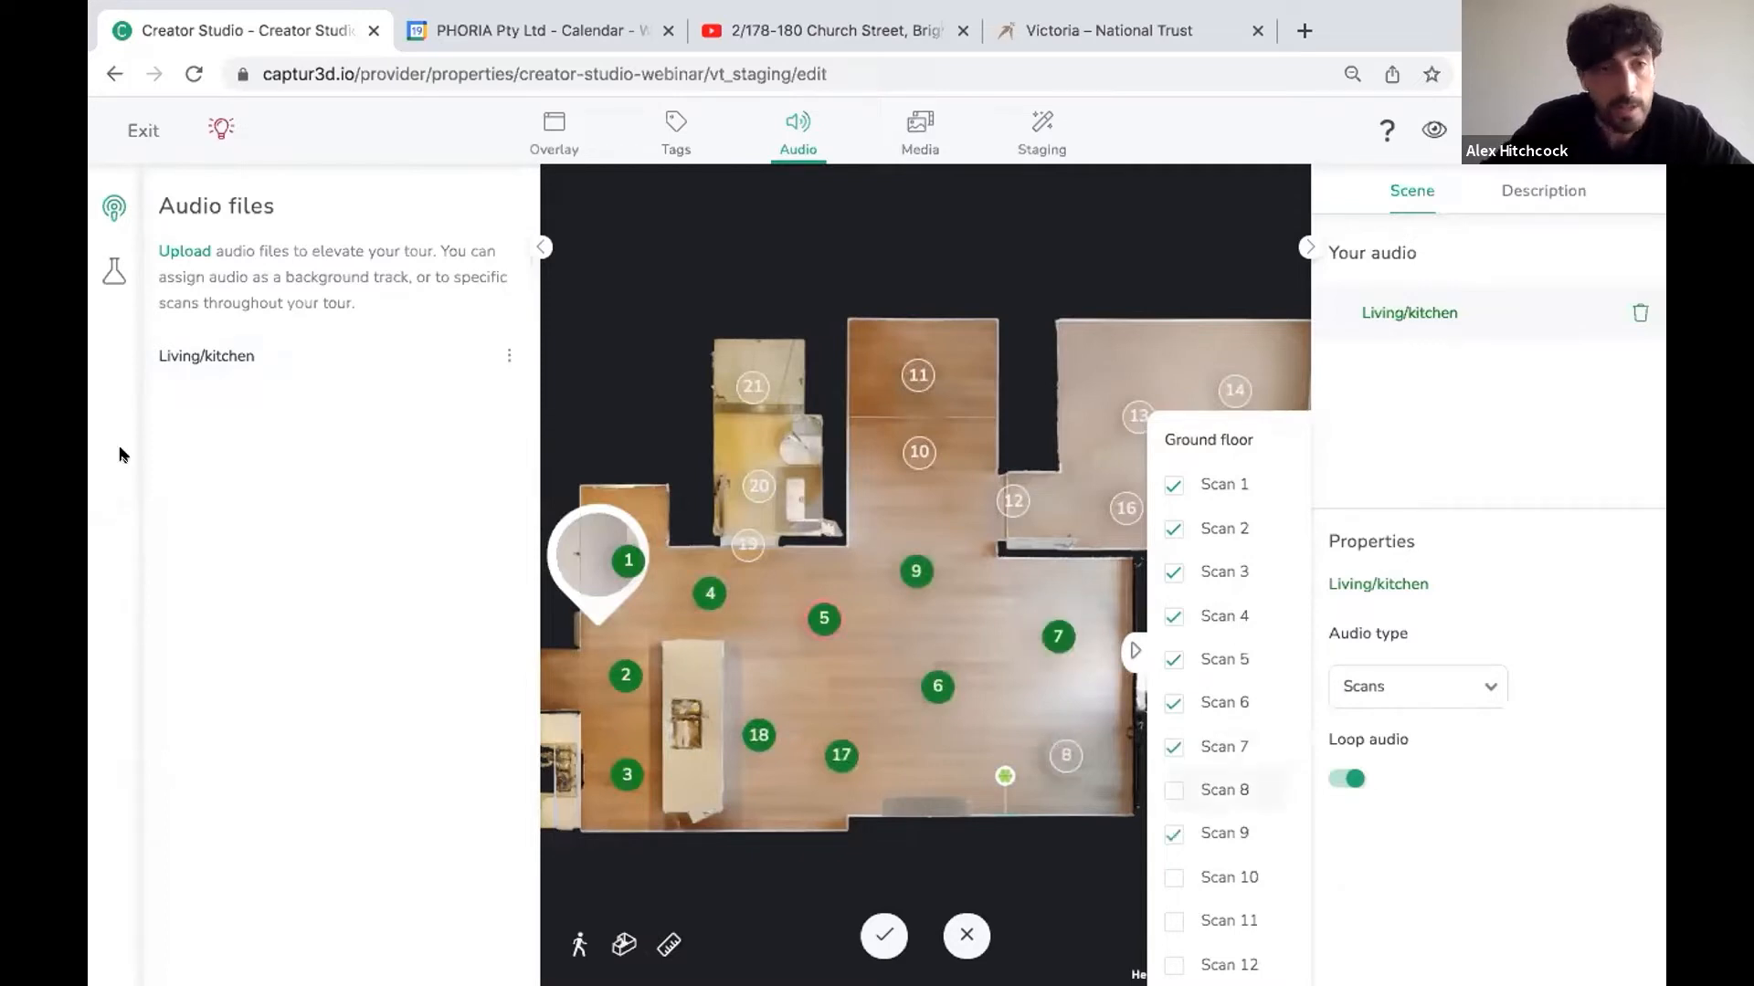
click(882, 934)
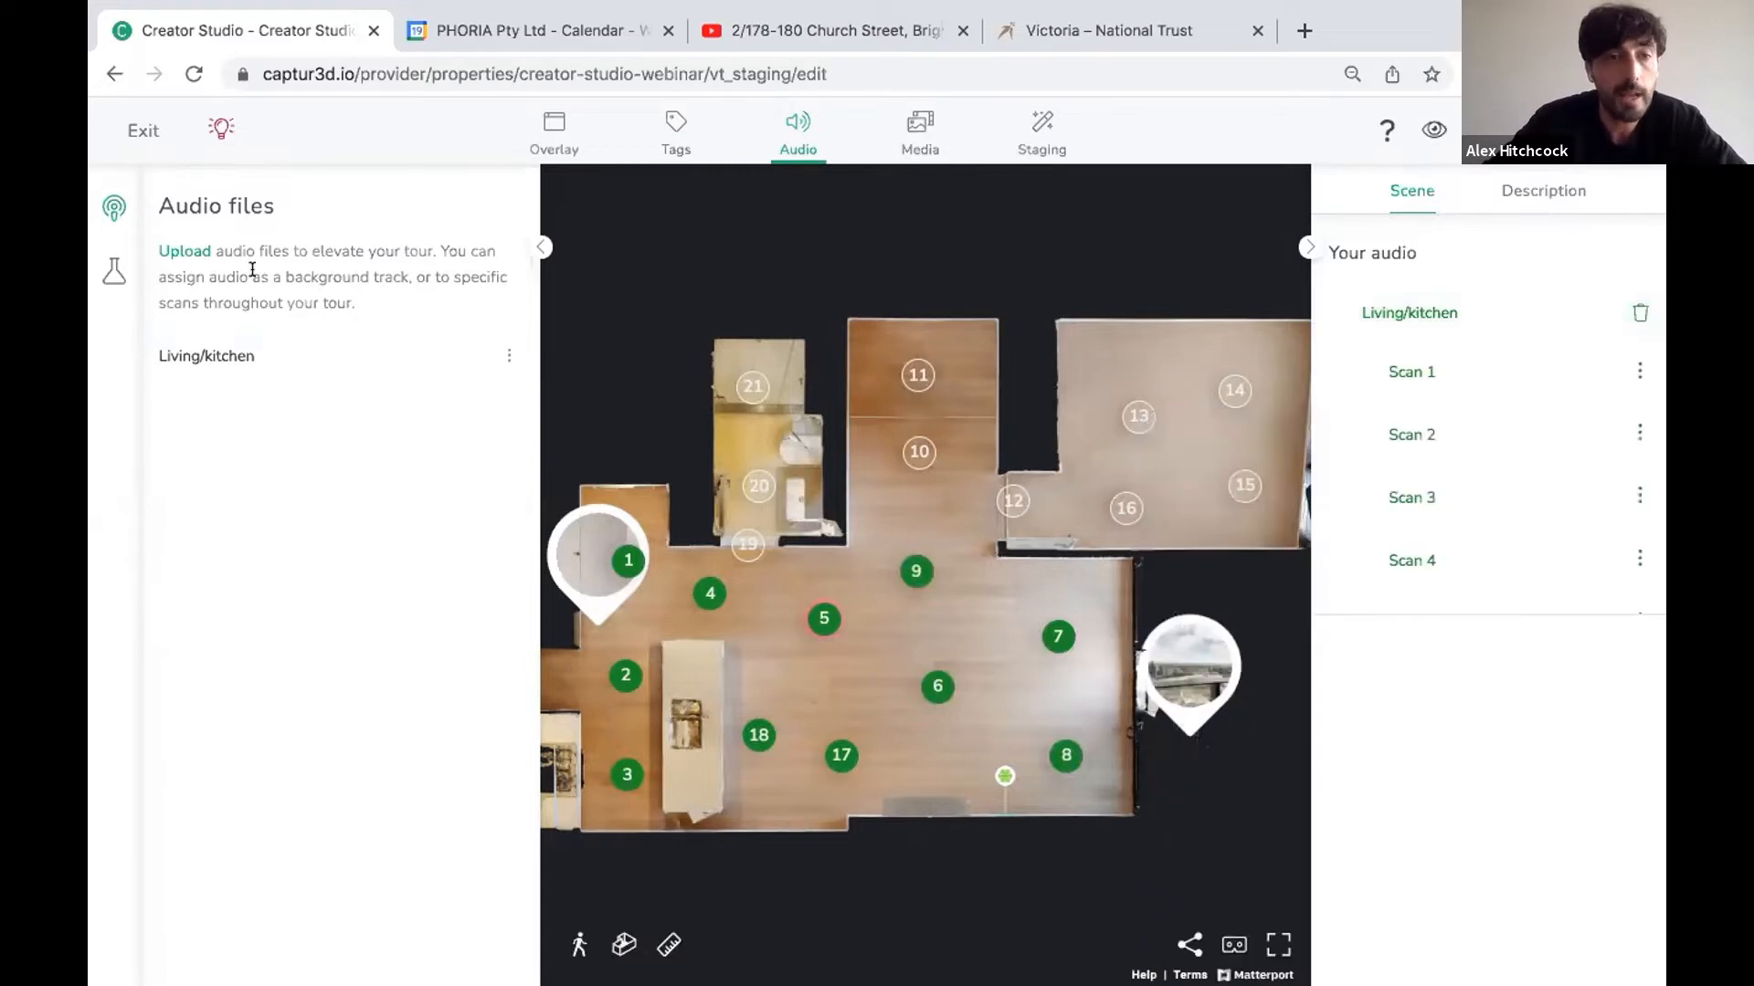
Start another audio track upload and choose Bedroom.mp3 from the Webinar November 18th folder.
click(198, 248)
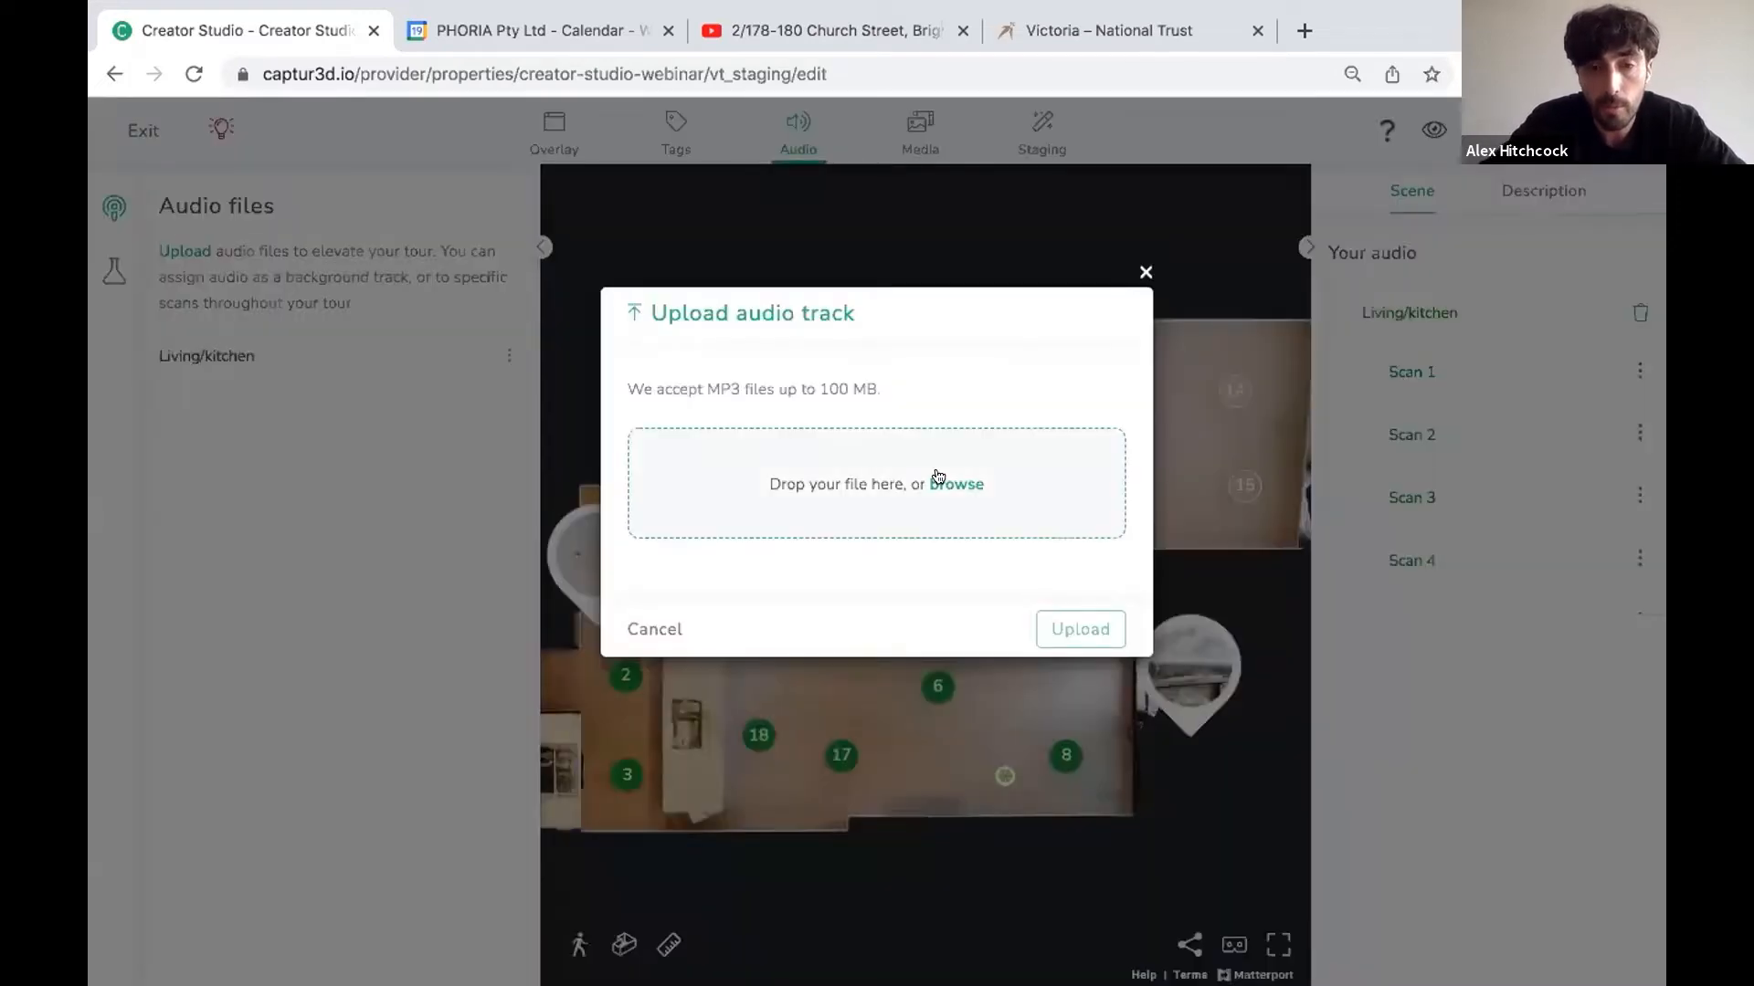
click(938, 476)
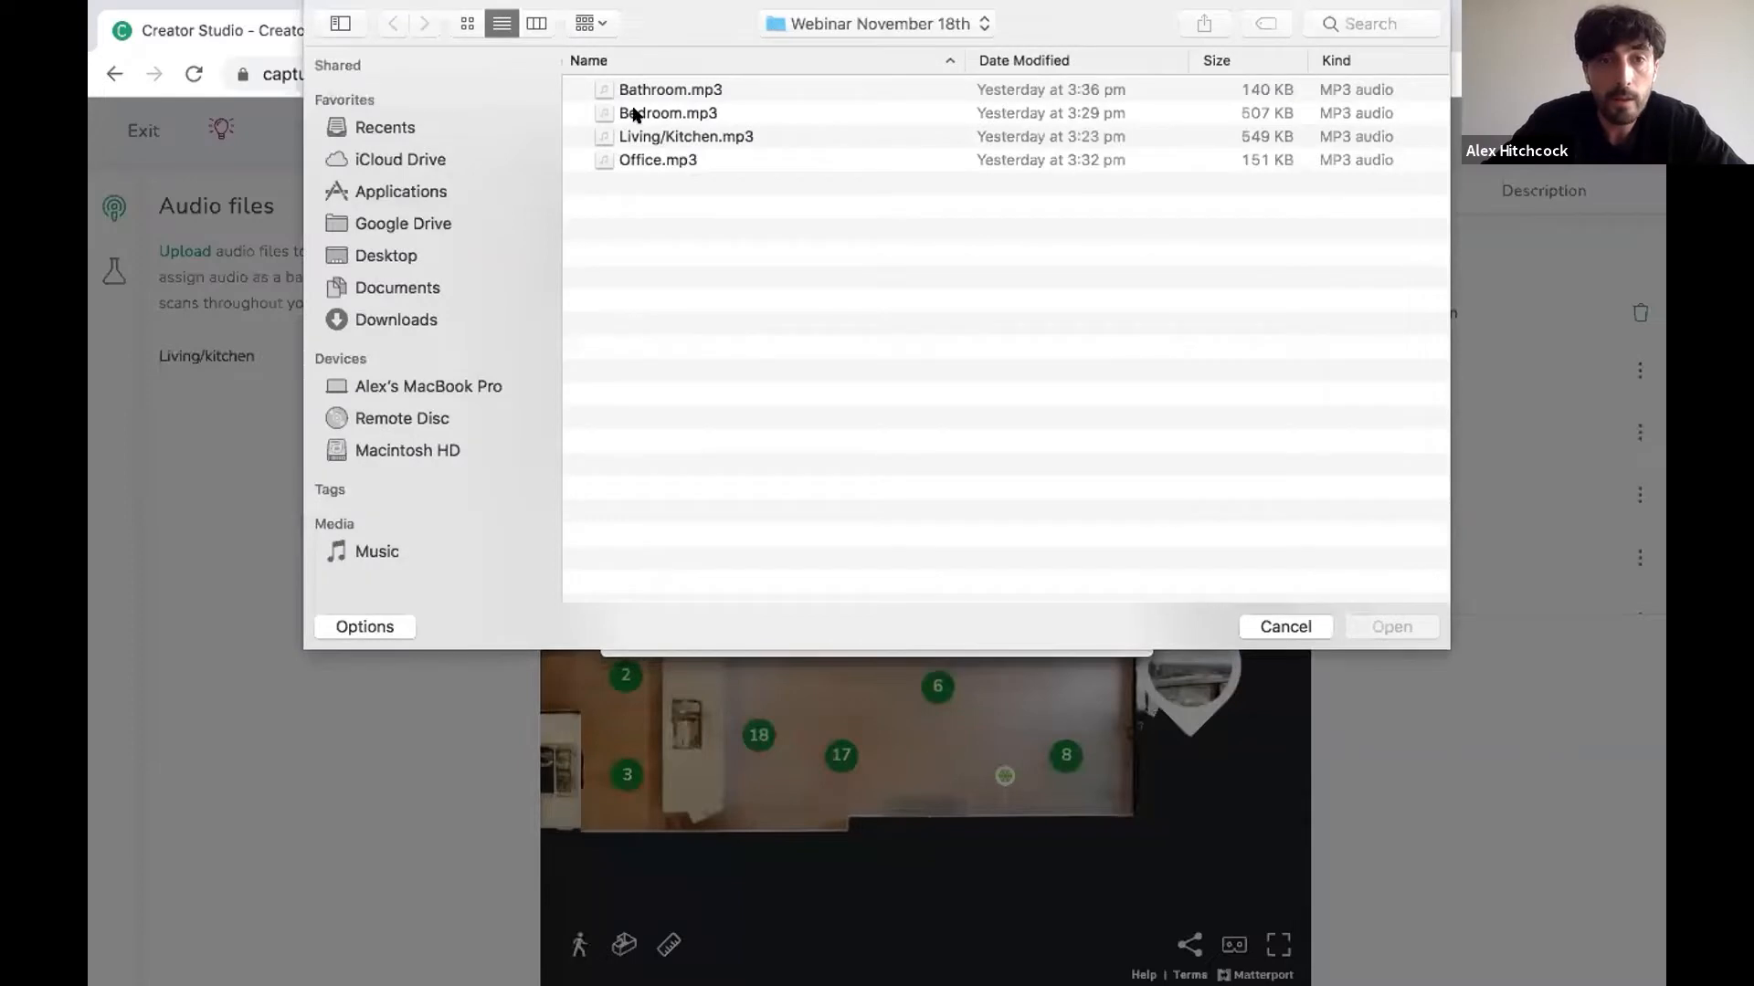
click(637, 113)
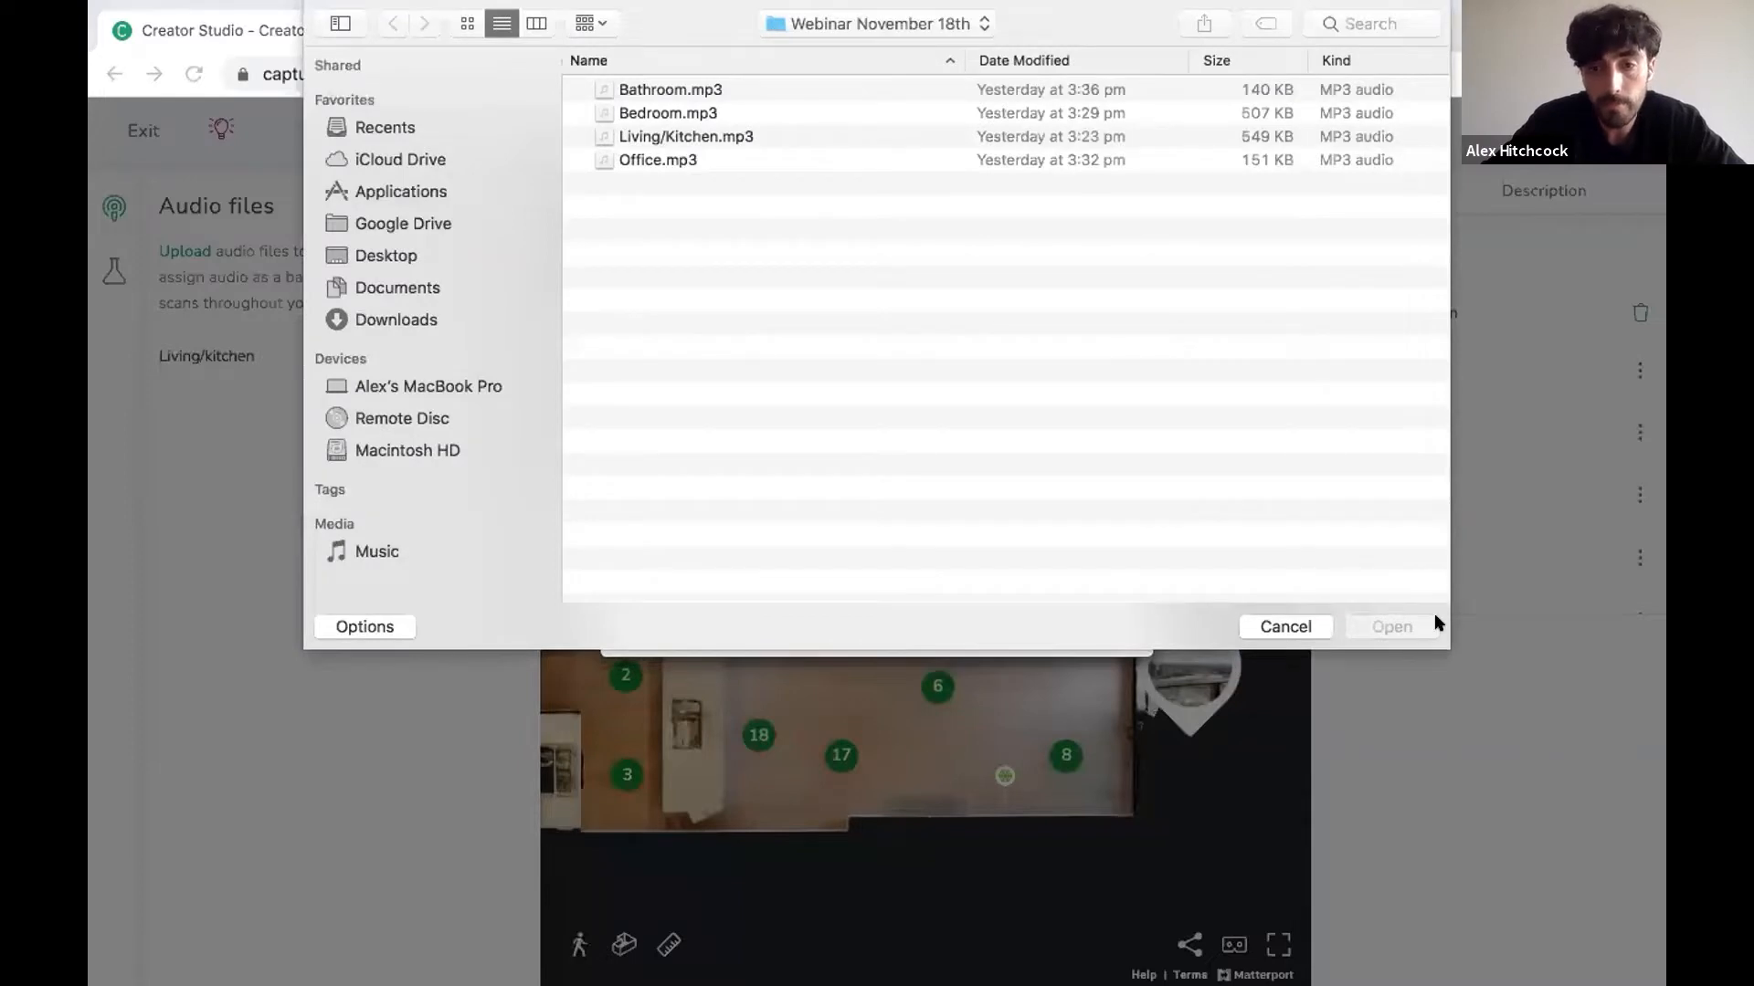
click(1431, 625)
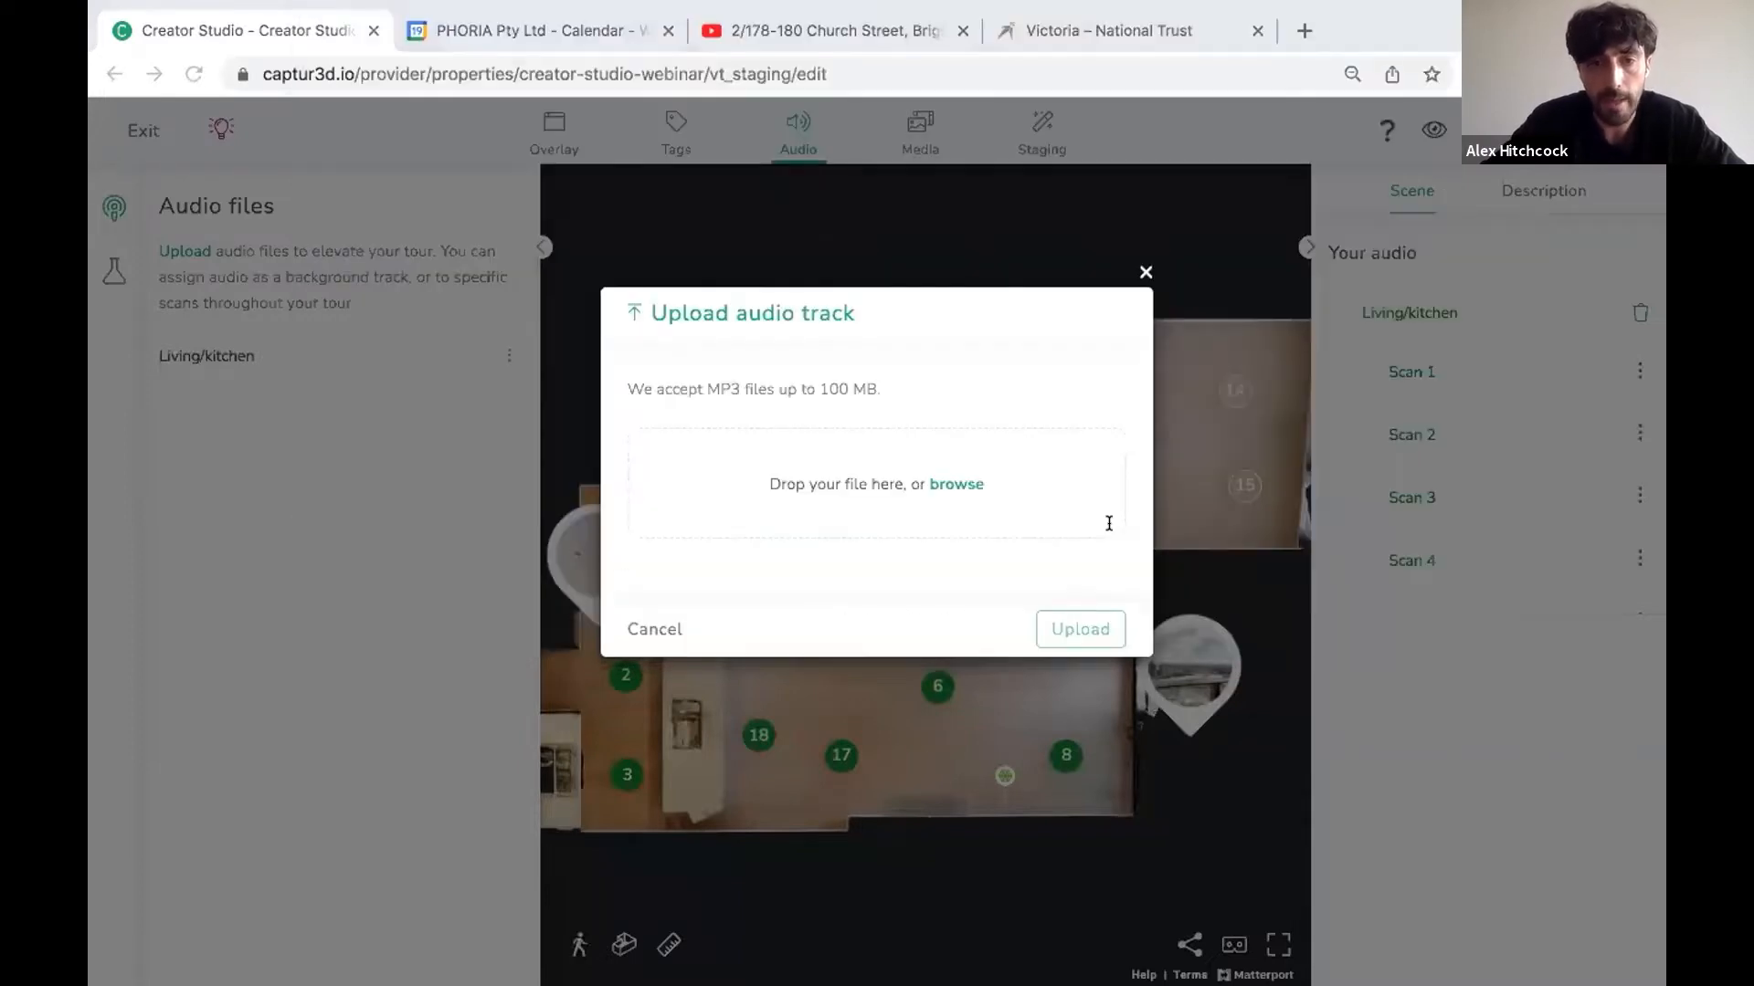
Name the track "Bedroom", verify that it is copyright-safe and upload it.
click(884, 542)
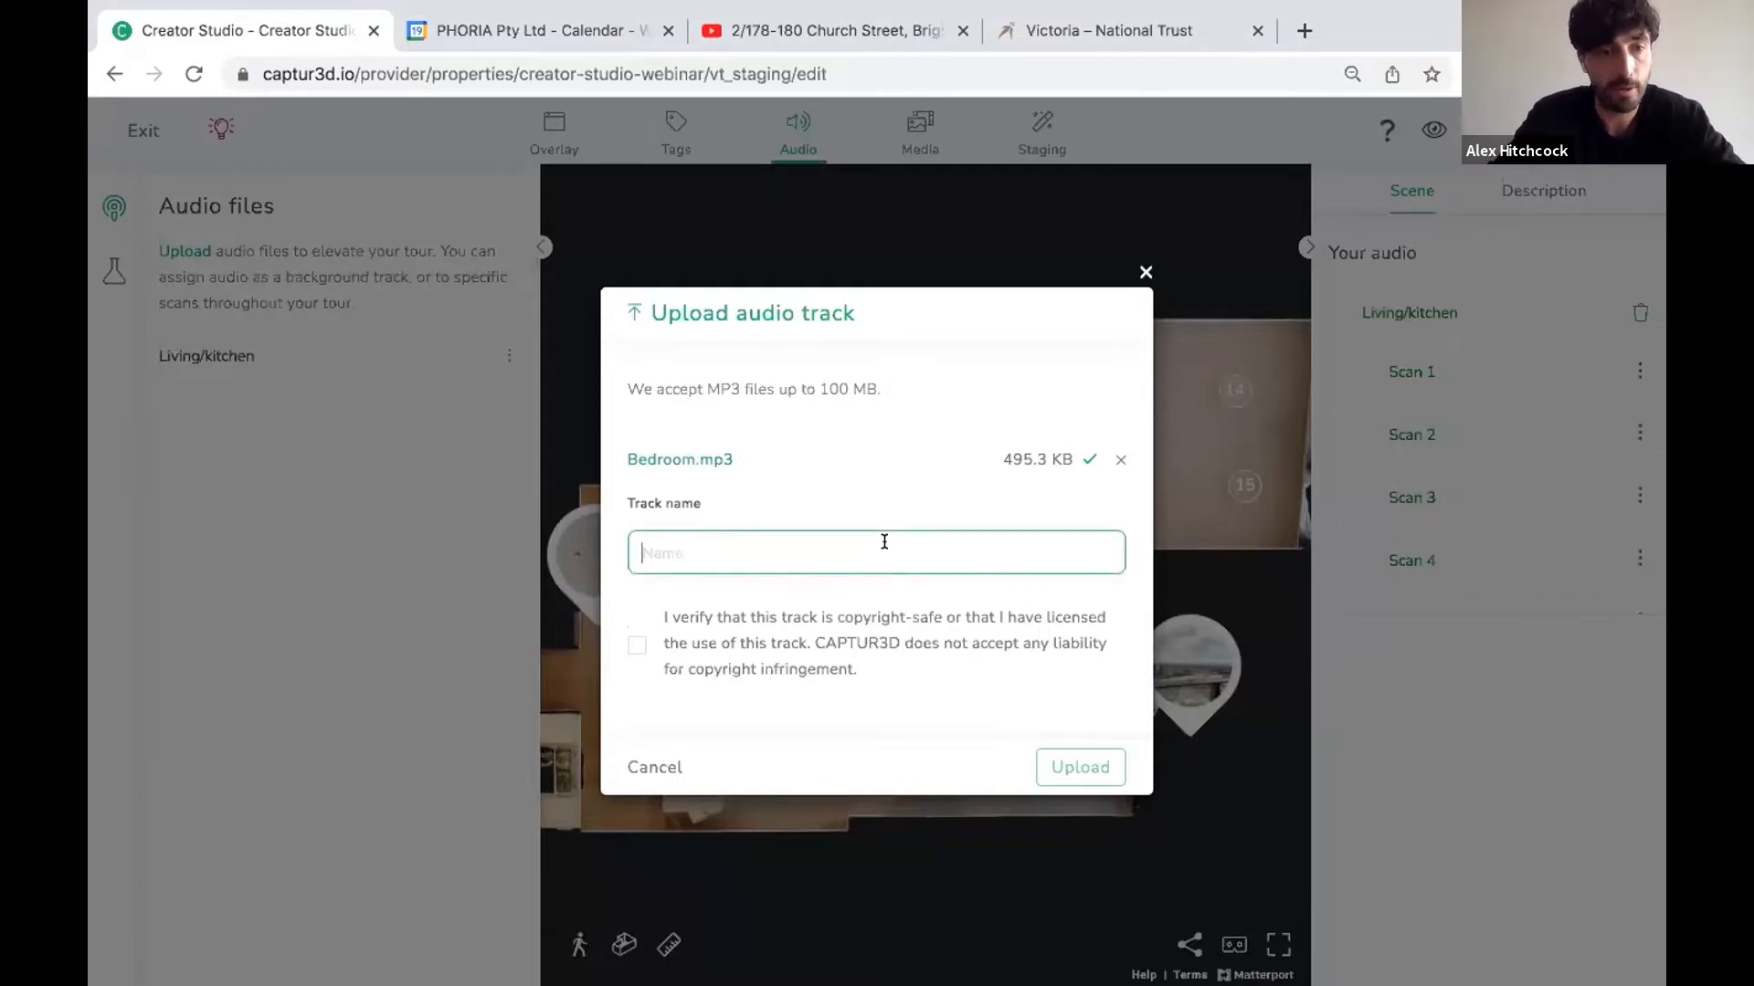
text(B)
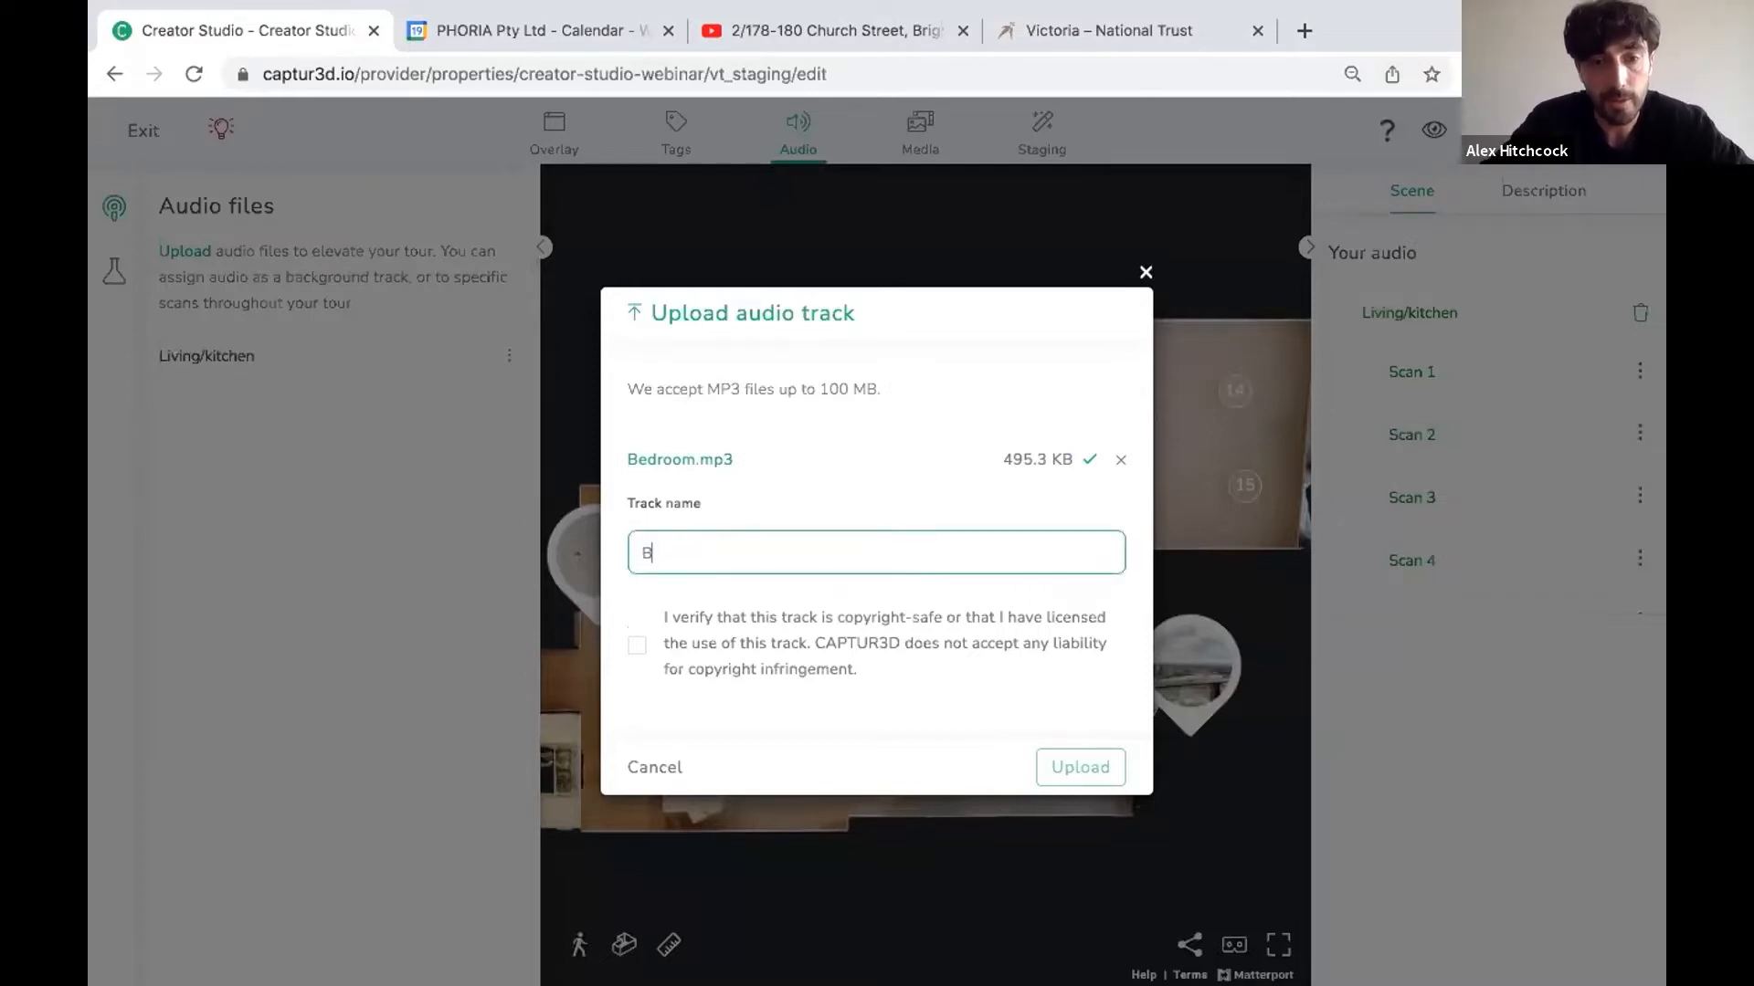
text(edr)
click(637, 644)
text(oom)
click(1097, 772)
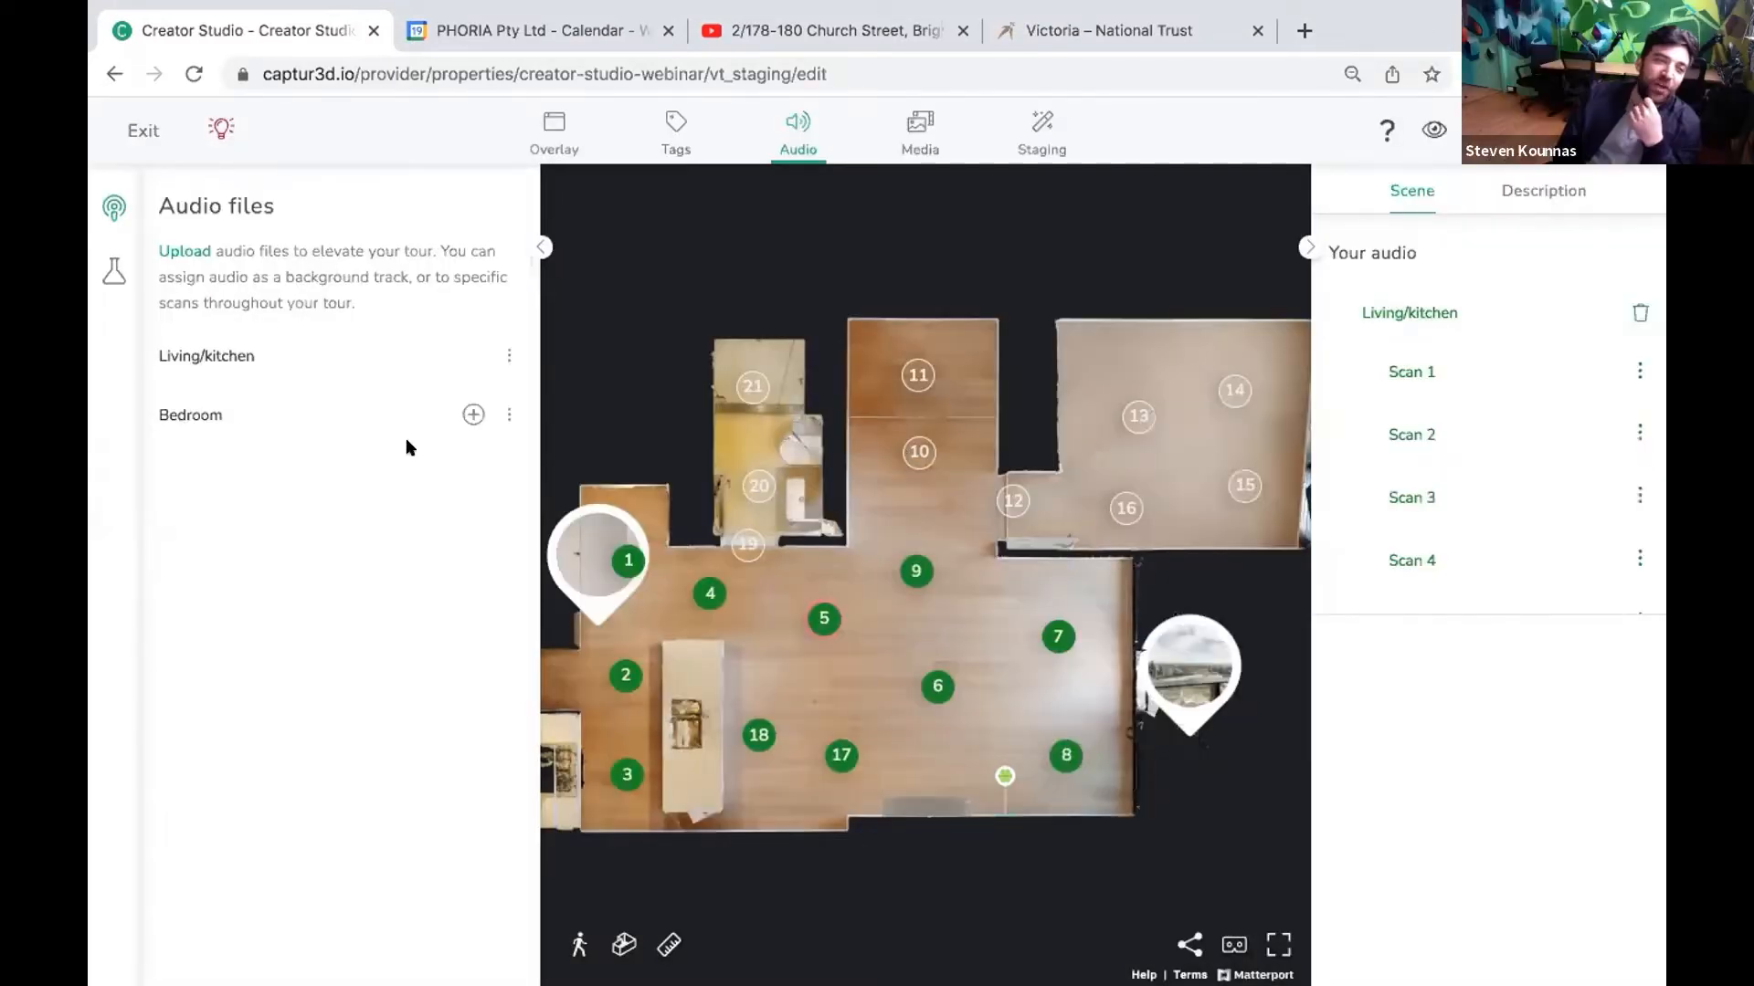
Assign the Bedroom audio to scans 12, 16, 14, 15 and 13 and confirm the scan selection.
click(473, 415)
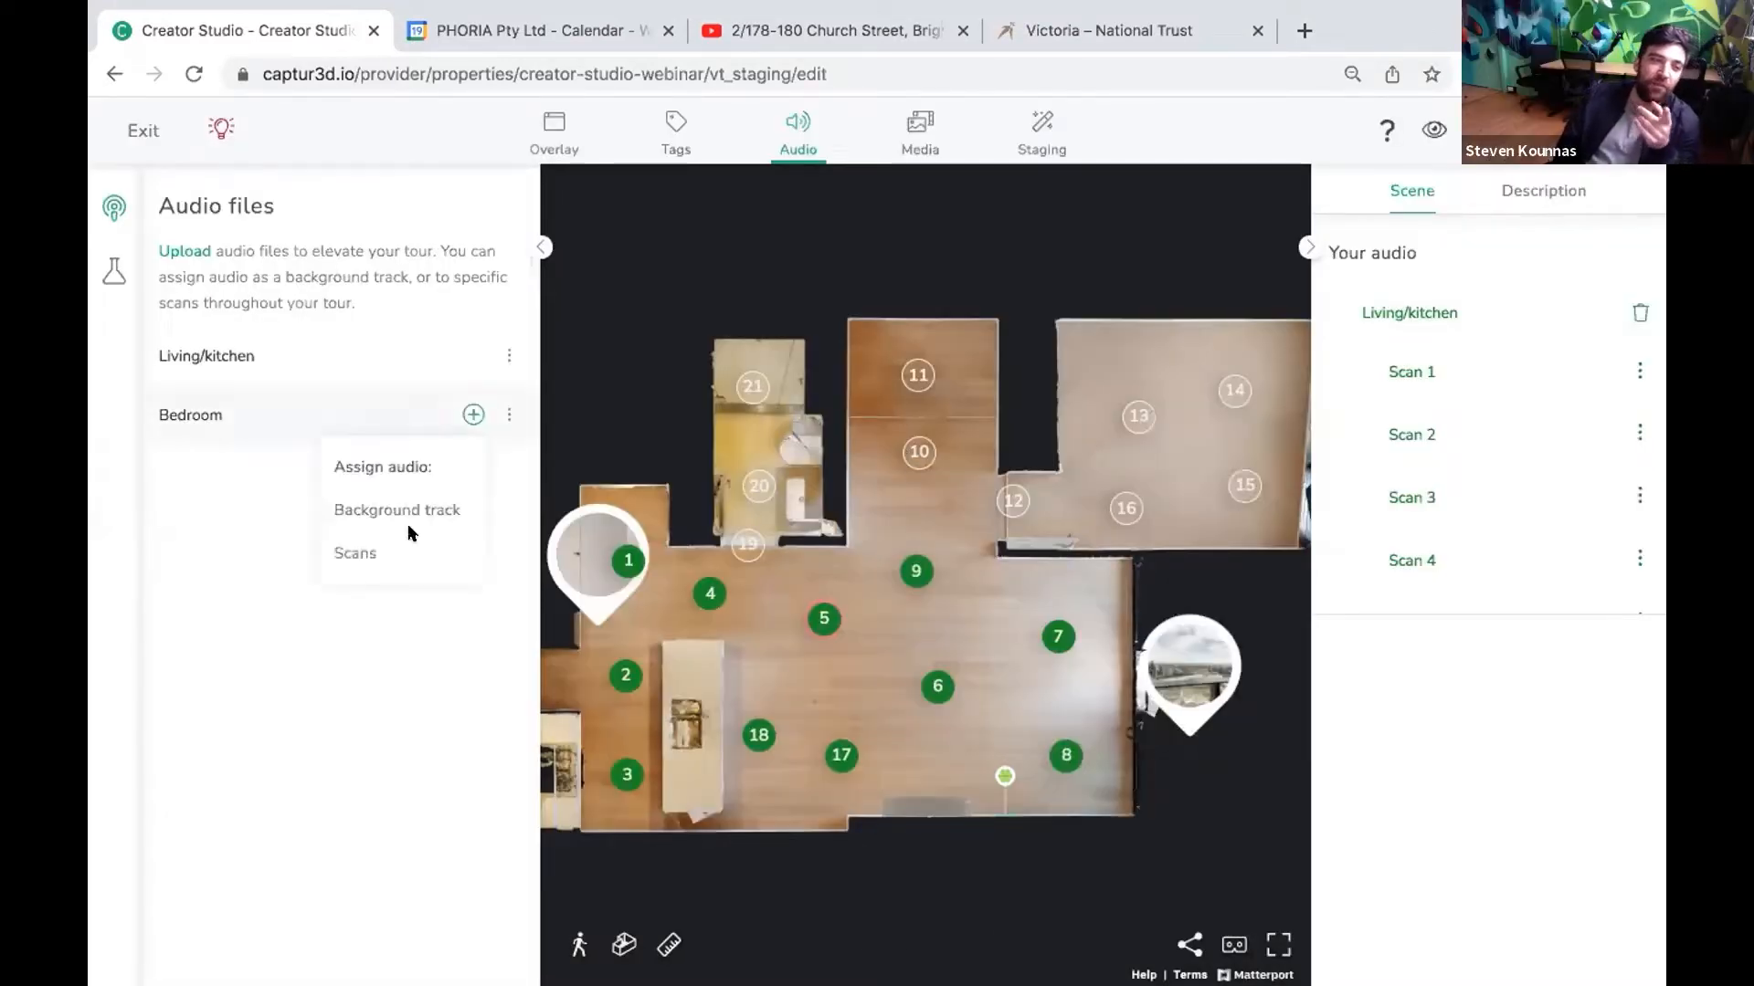
click(401, 551)
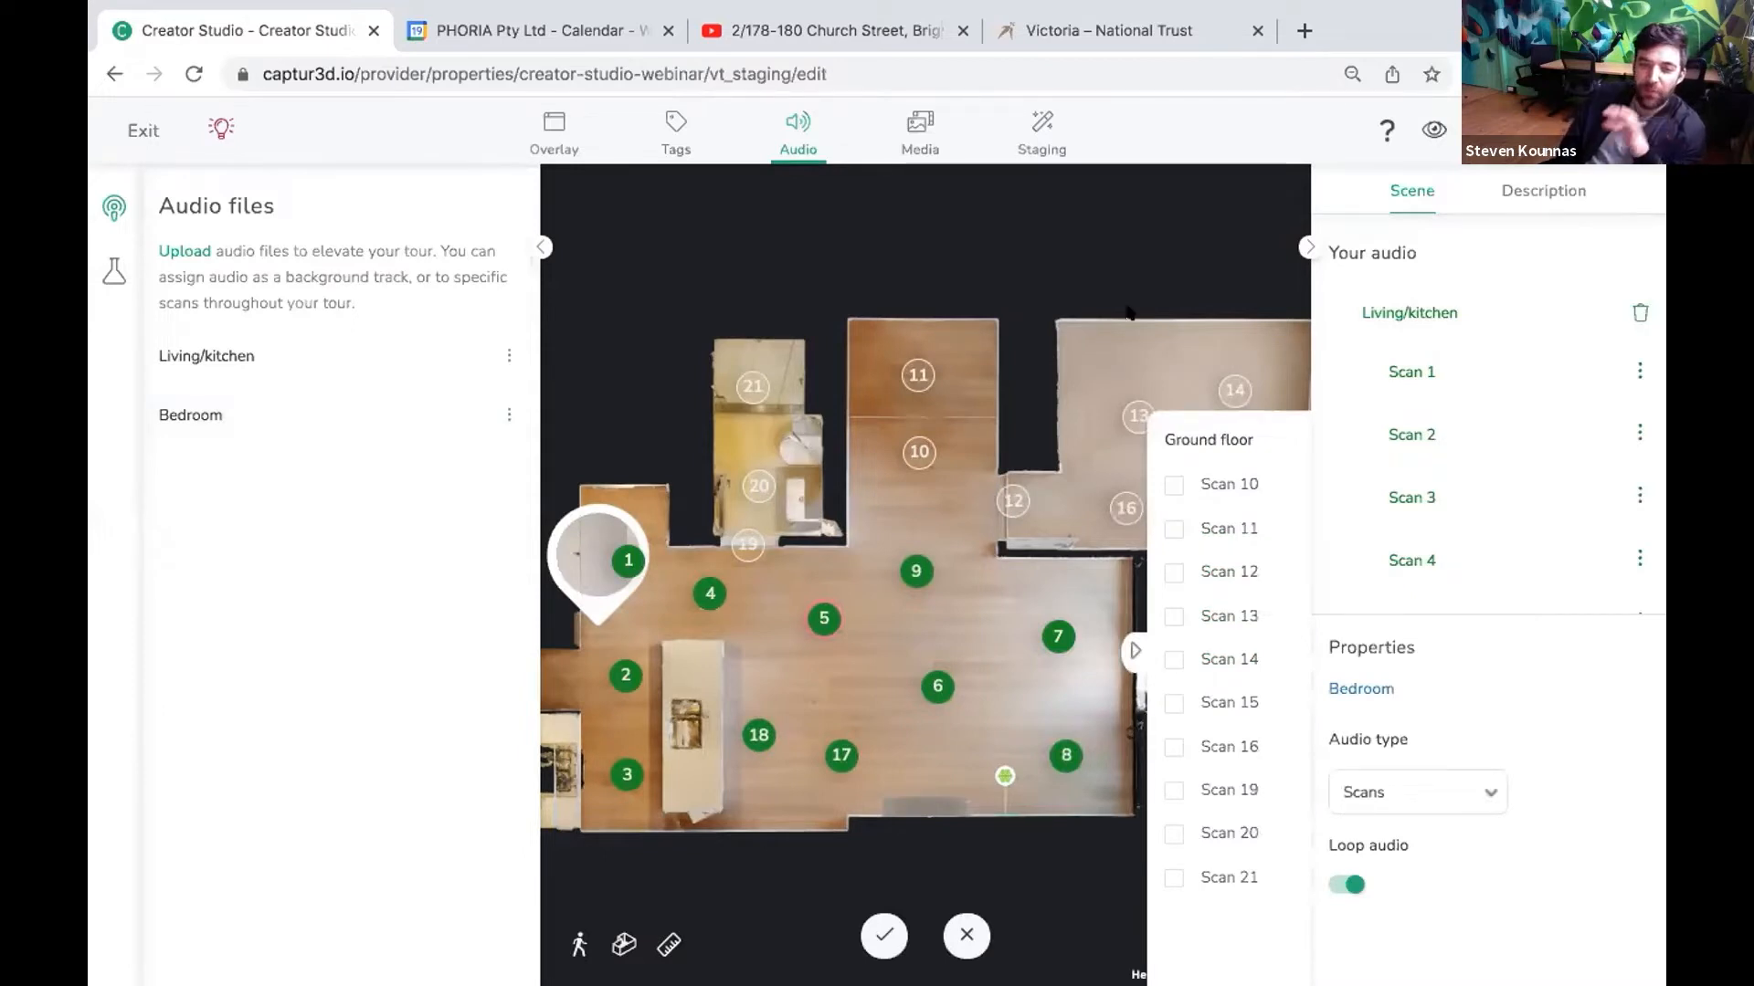
click(1013, 502)
click(1126, 508)
drag(1010, 274, 913, 274)
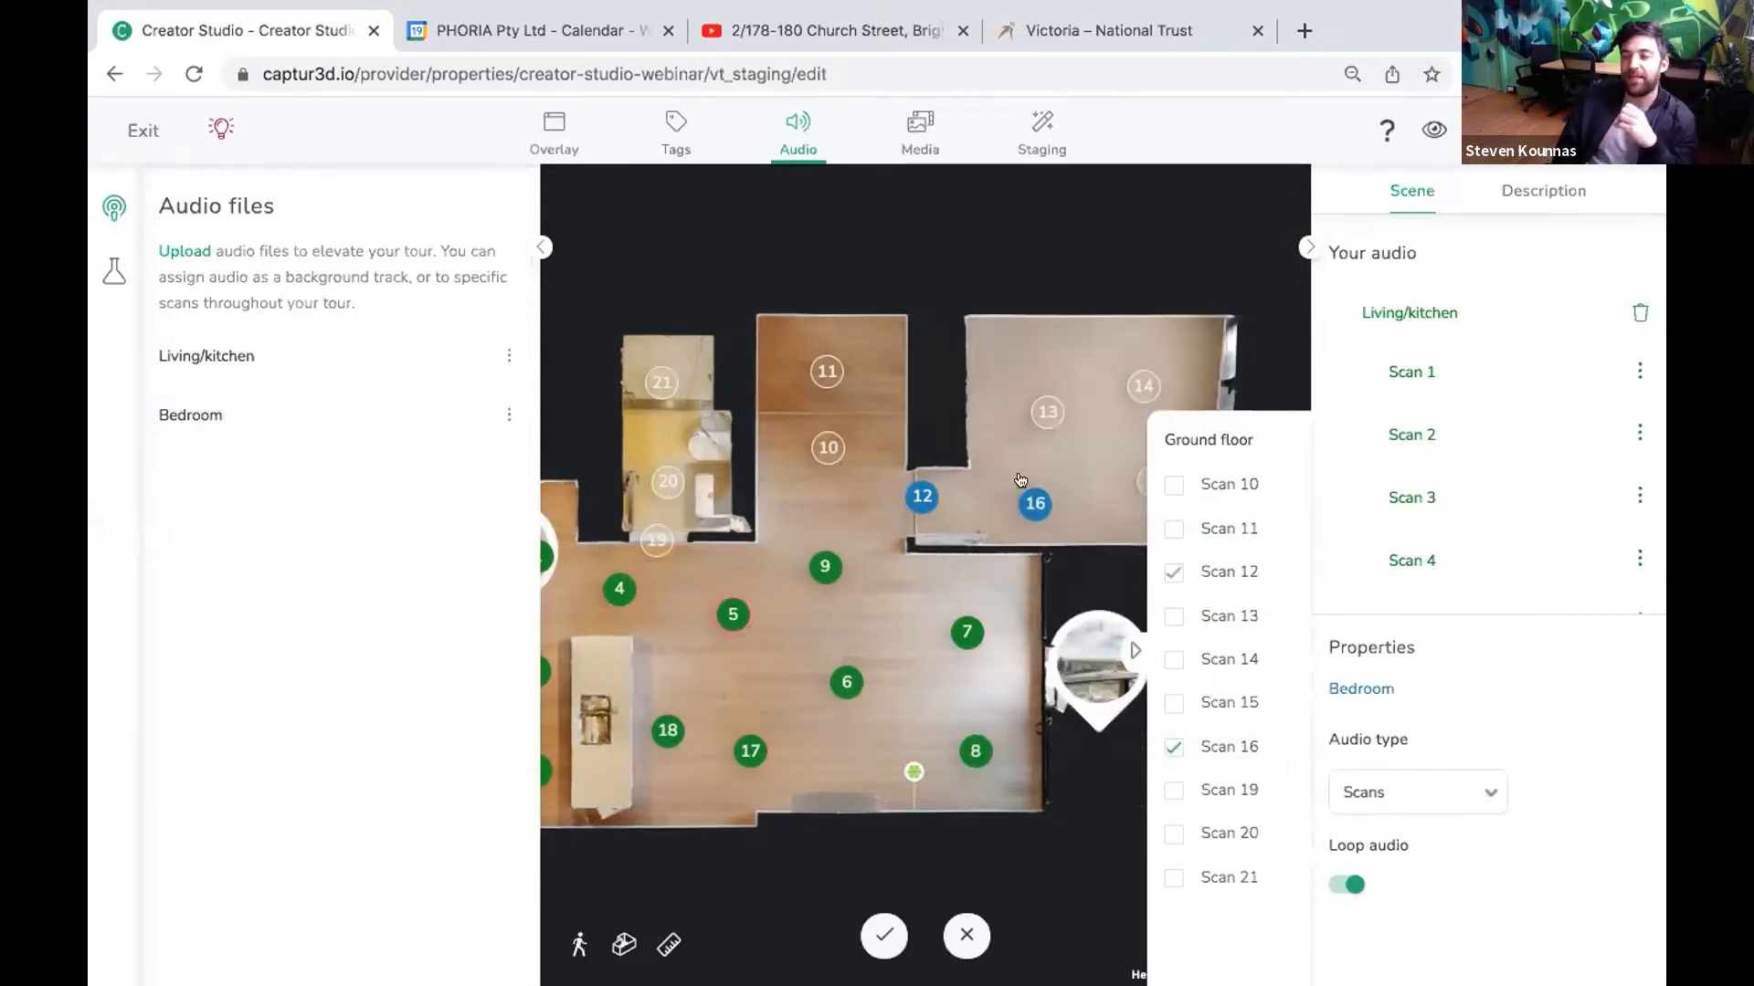
click(1023, 386)
click(1035, 481)
click(922, 412)
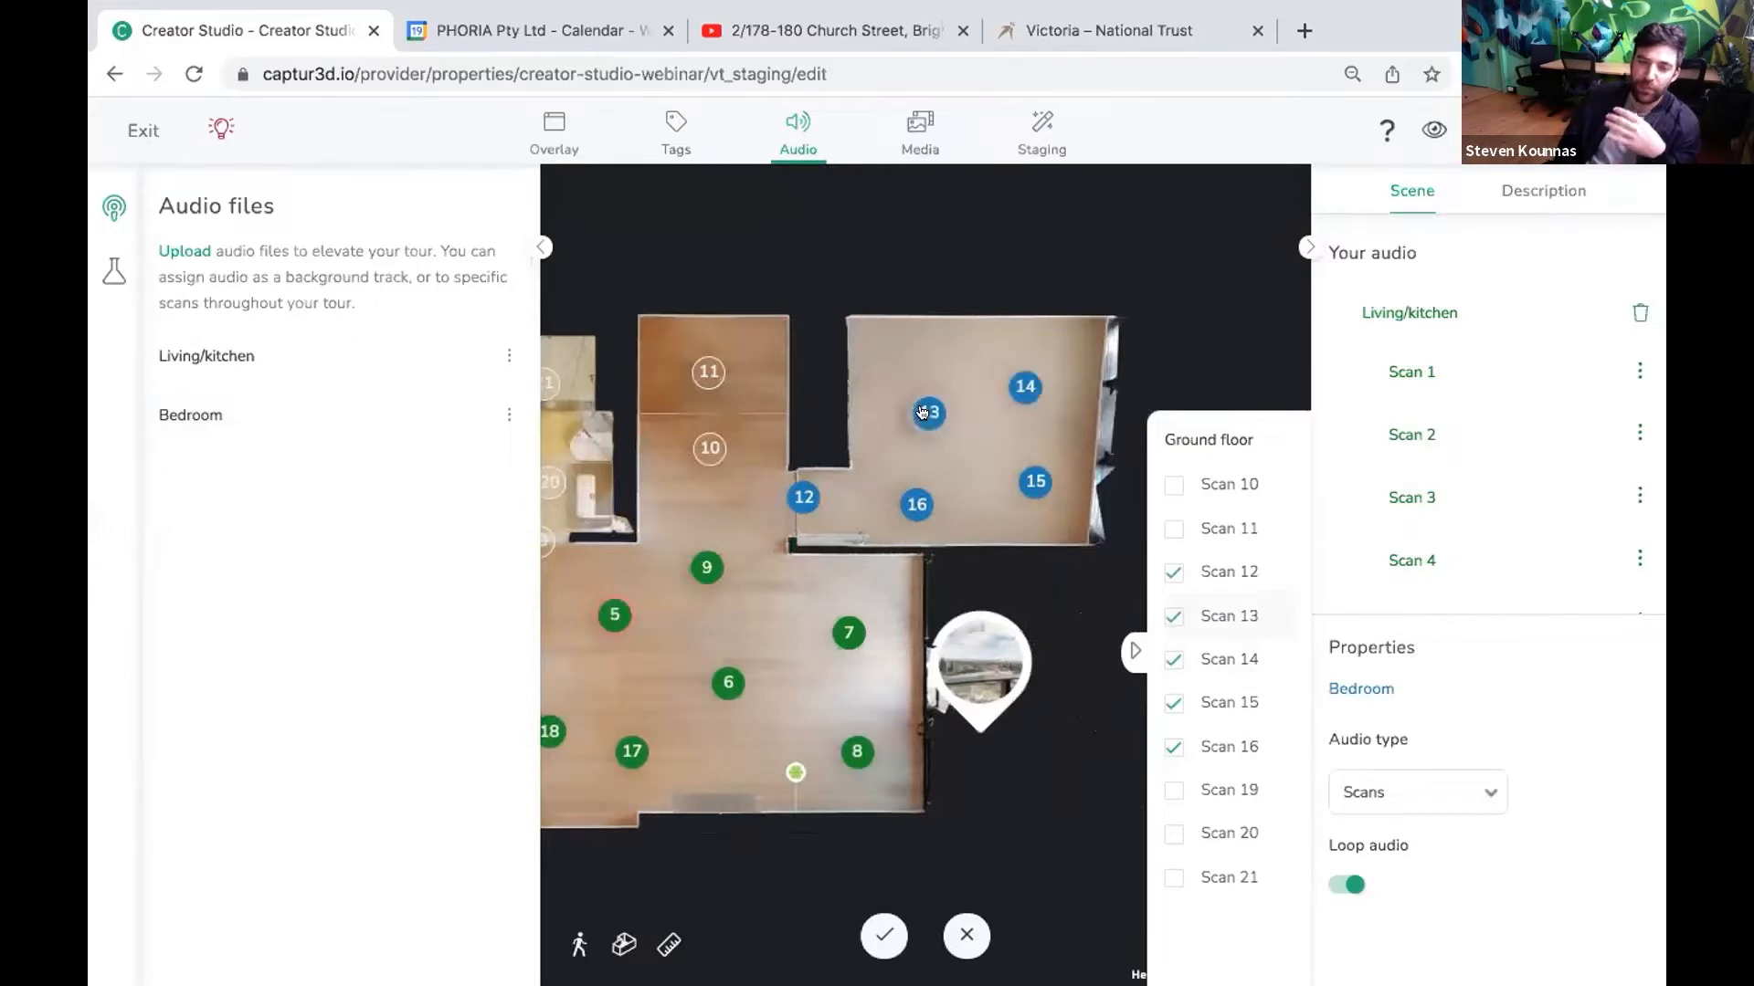
click(883, 935)
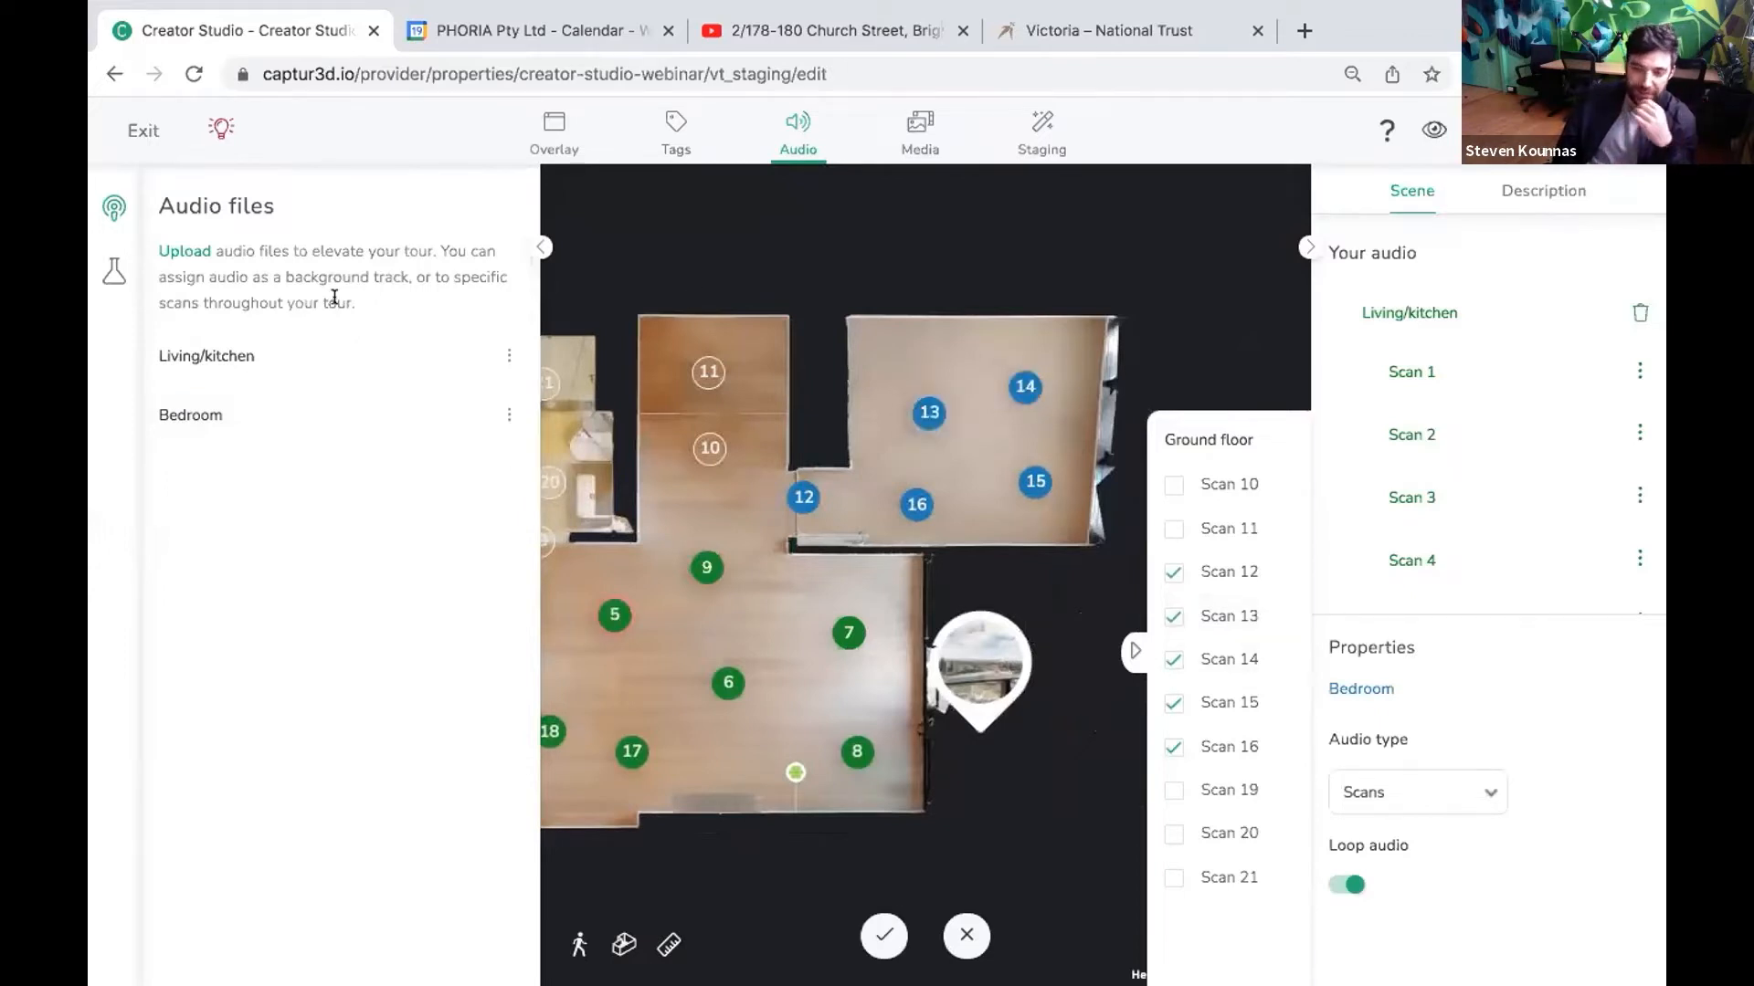
Upload Bathroom.mp3 from the Webinar November 18th folder as a copyright-safe audio track named "Bathroom".
click(184, 251)
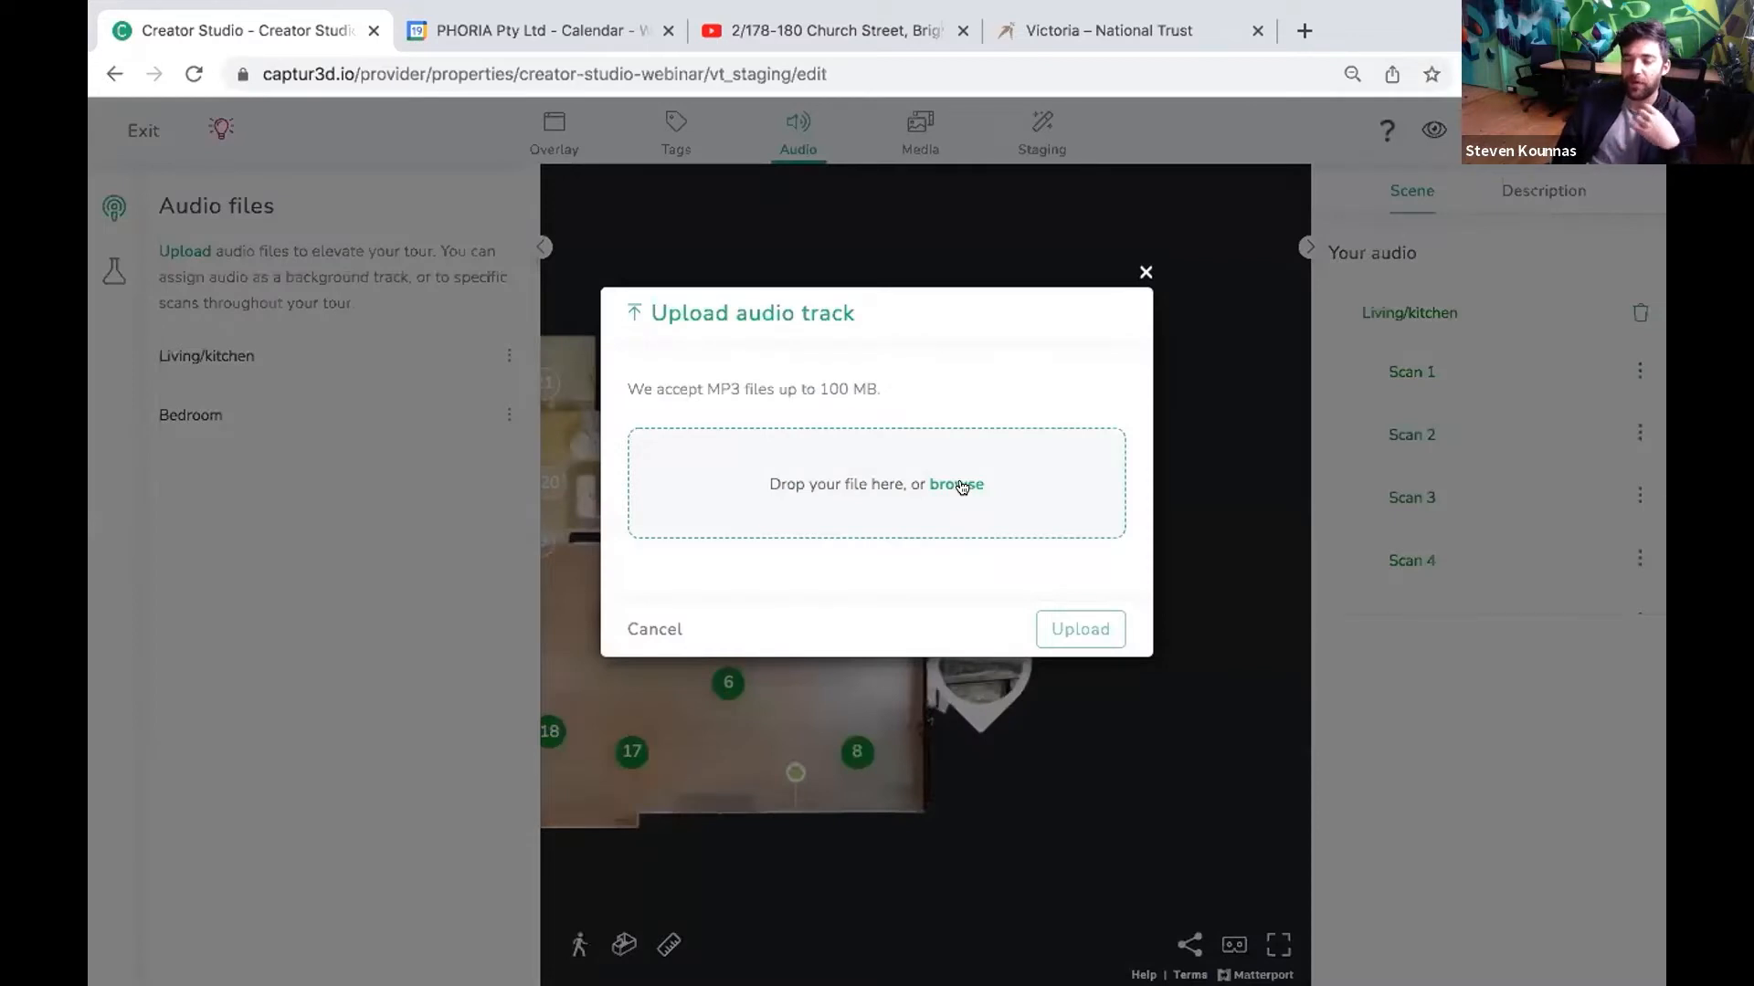
click(962, 487)
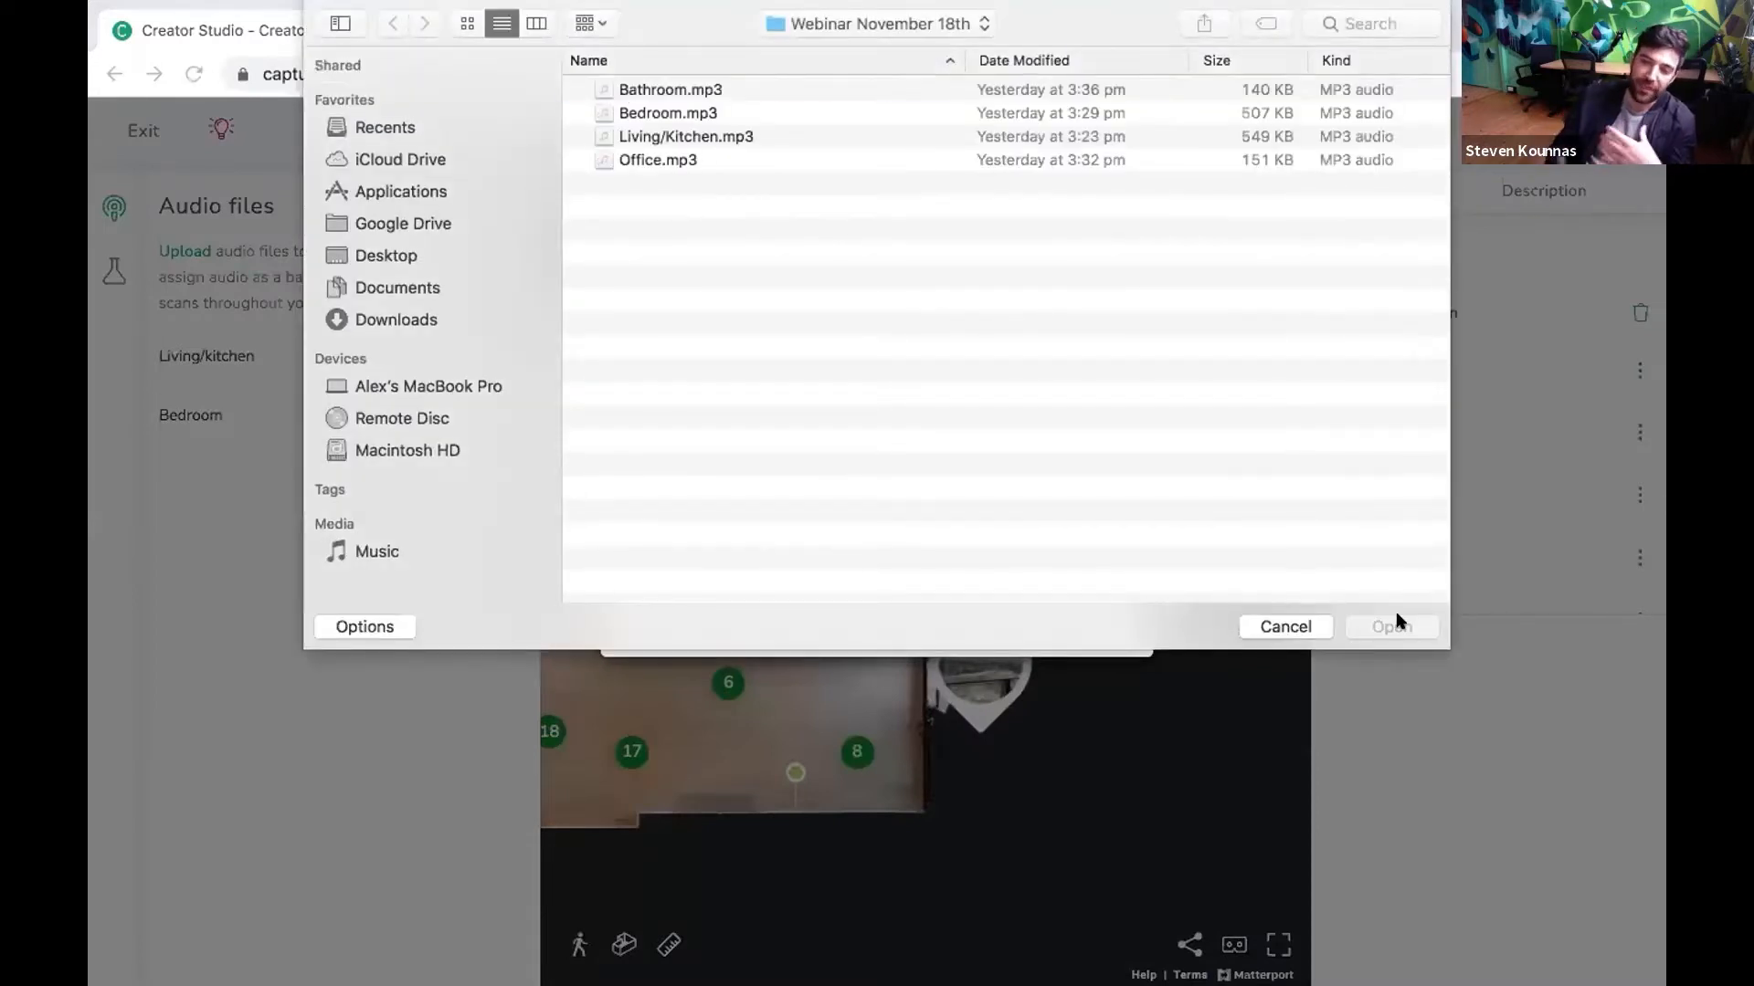
double_click(683, 90)
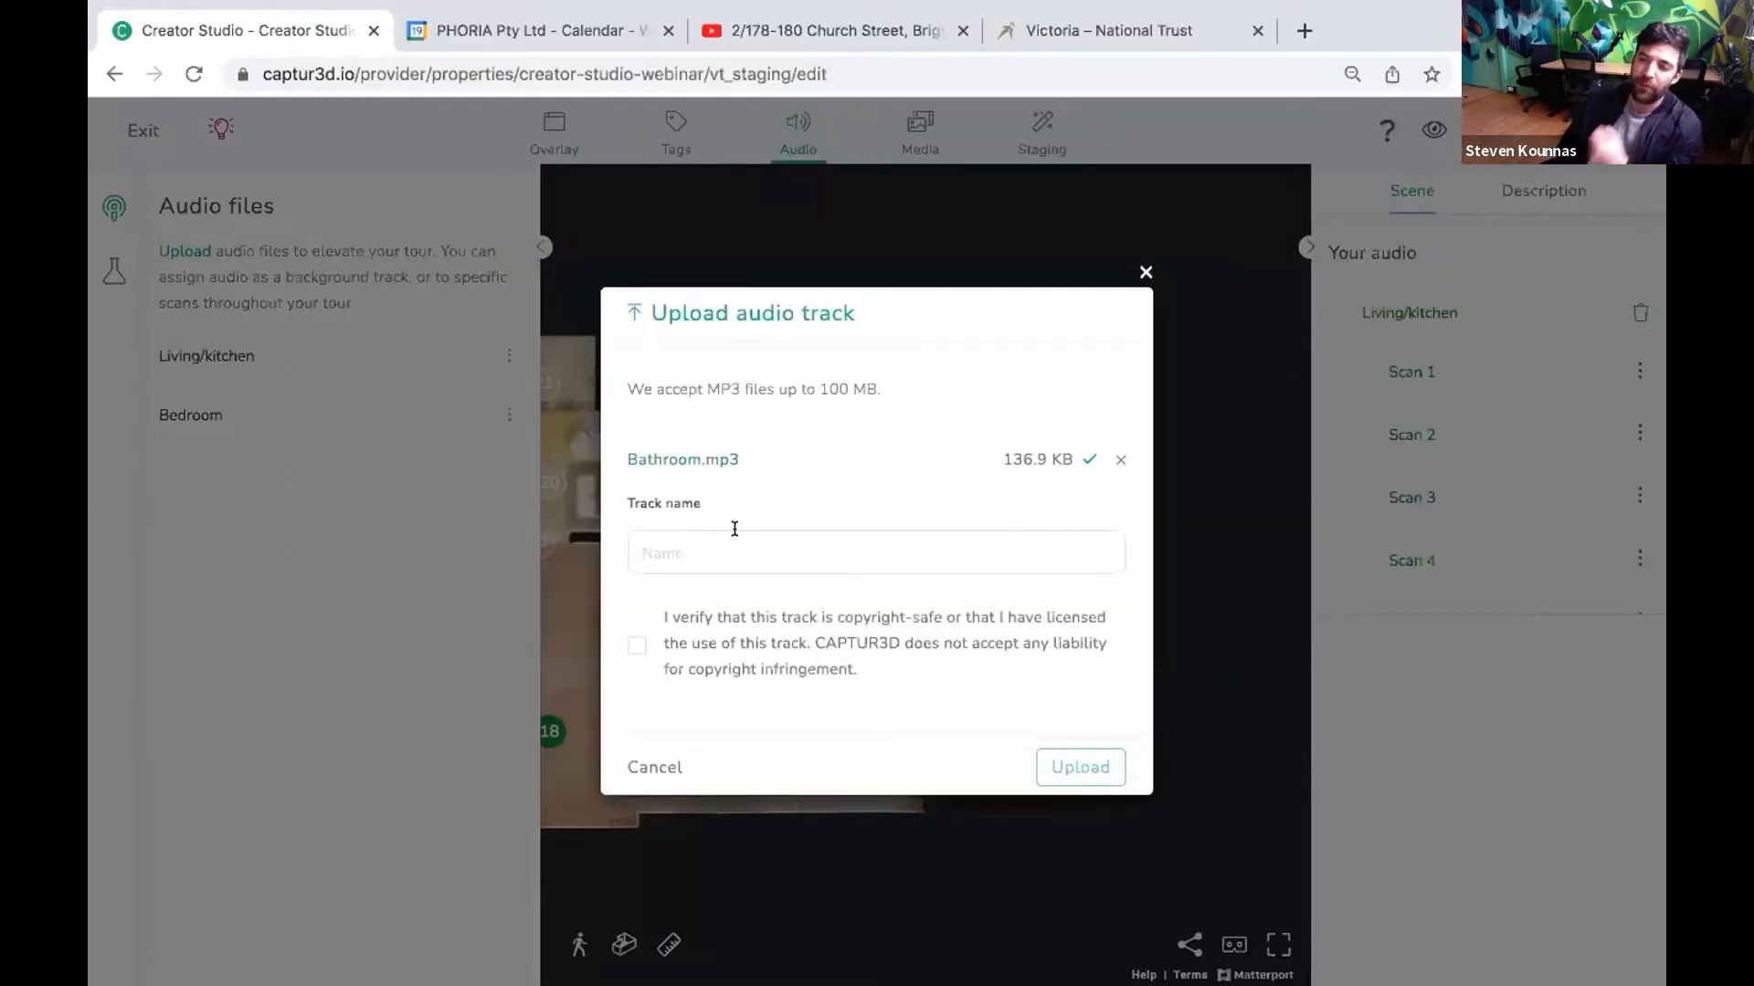
click(671, 552)
text(Bathroom)
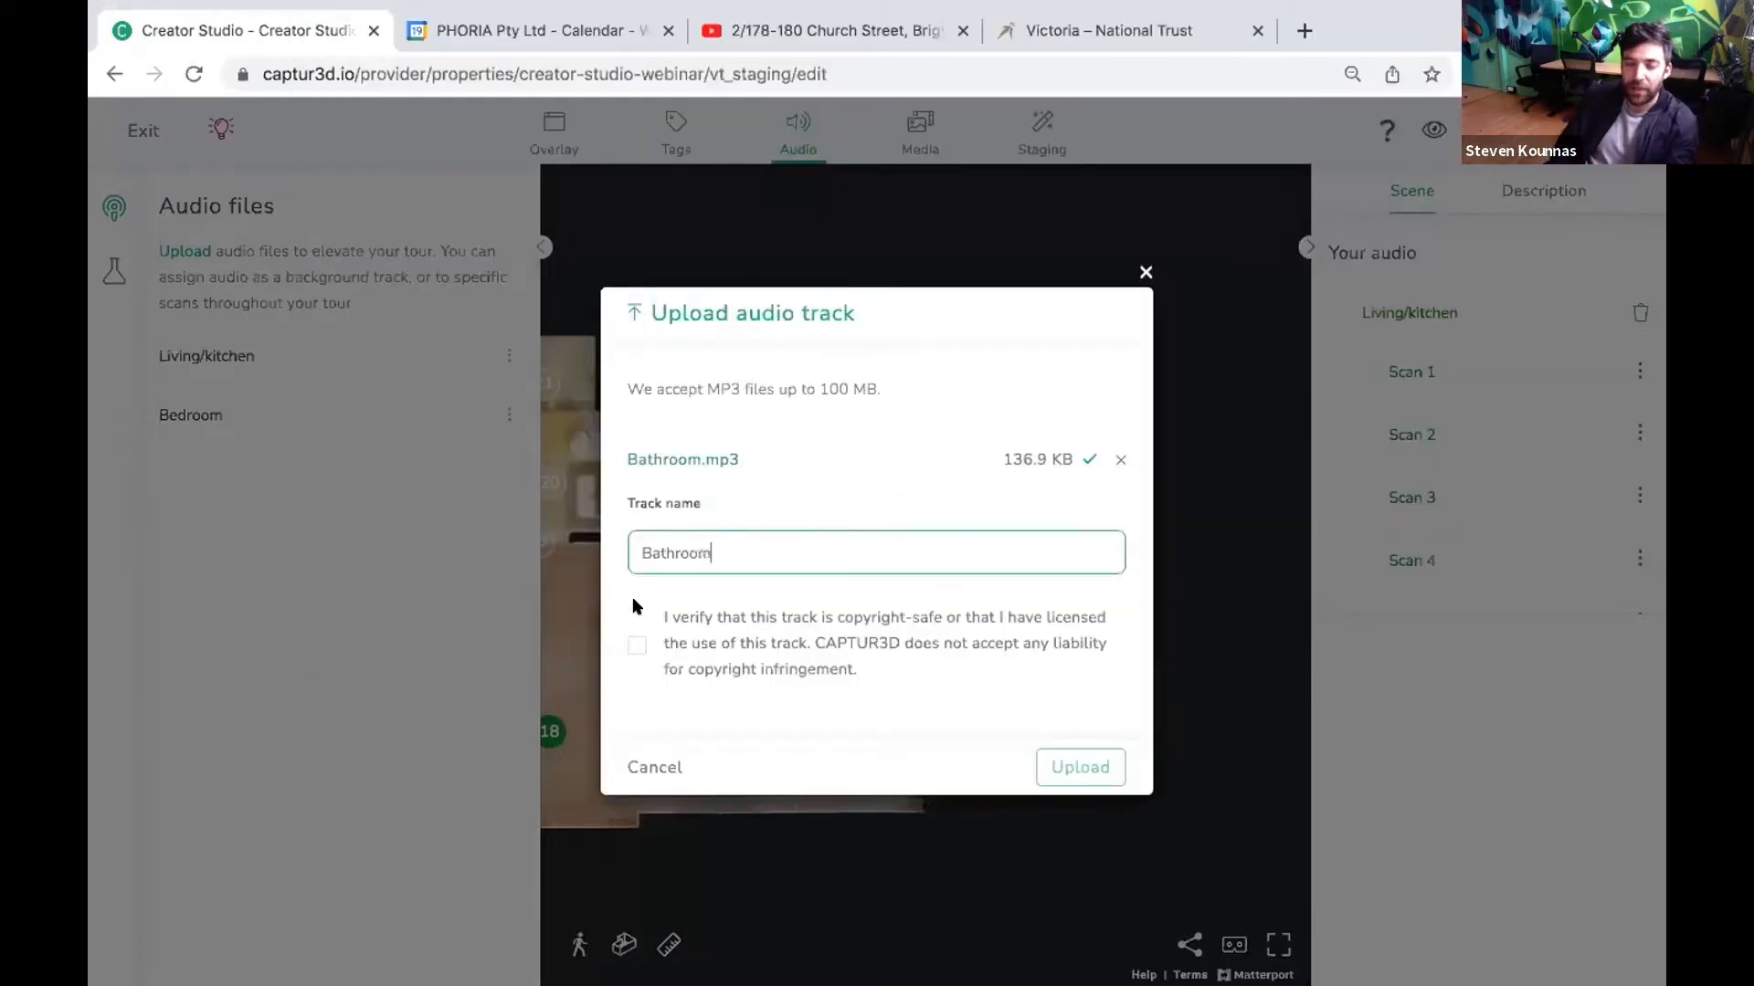
click(643, 645)
click(1077, 767)
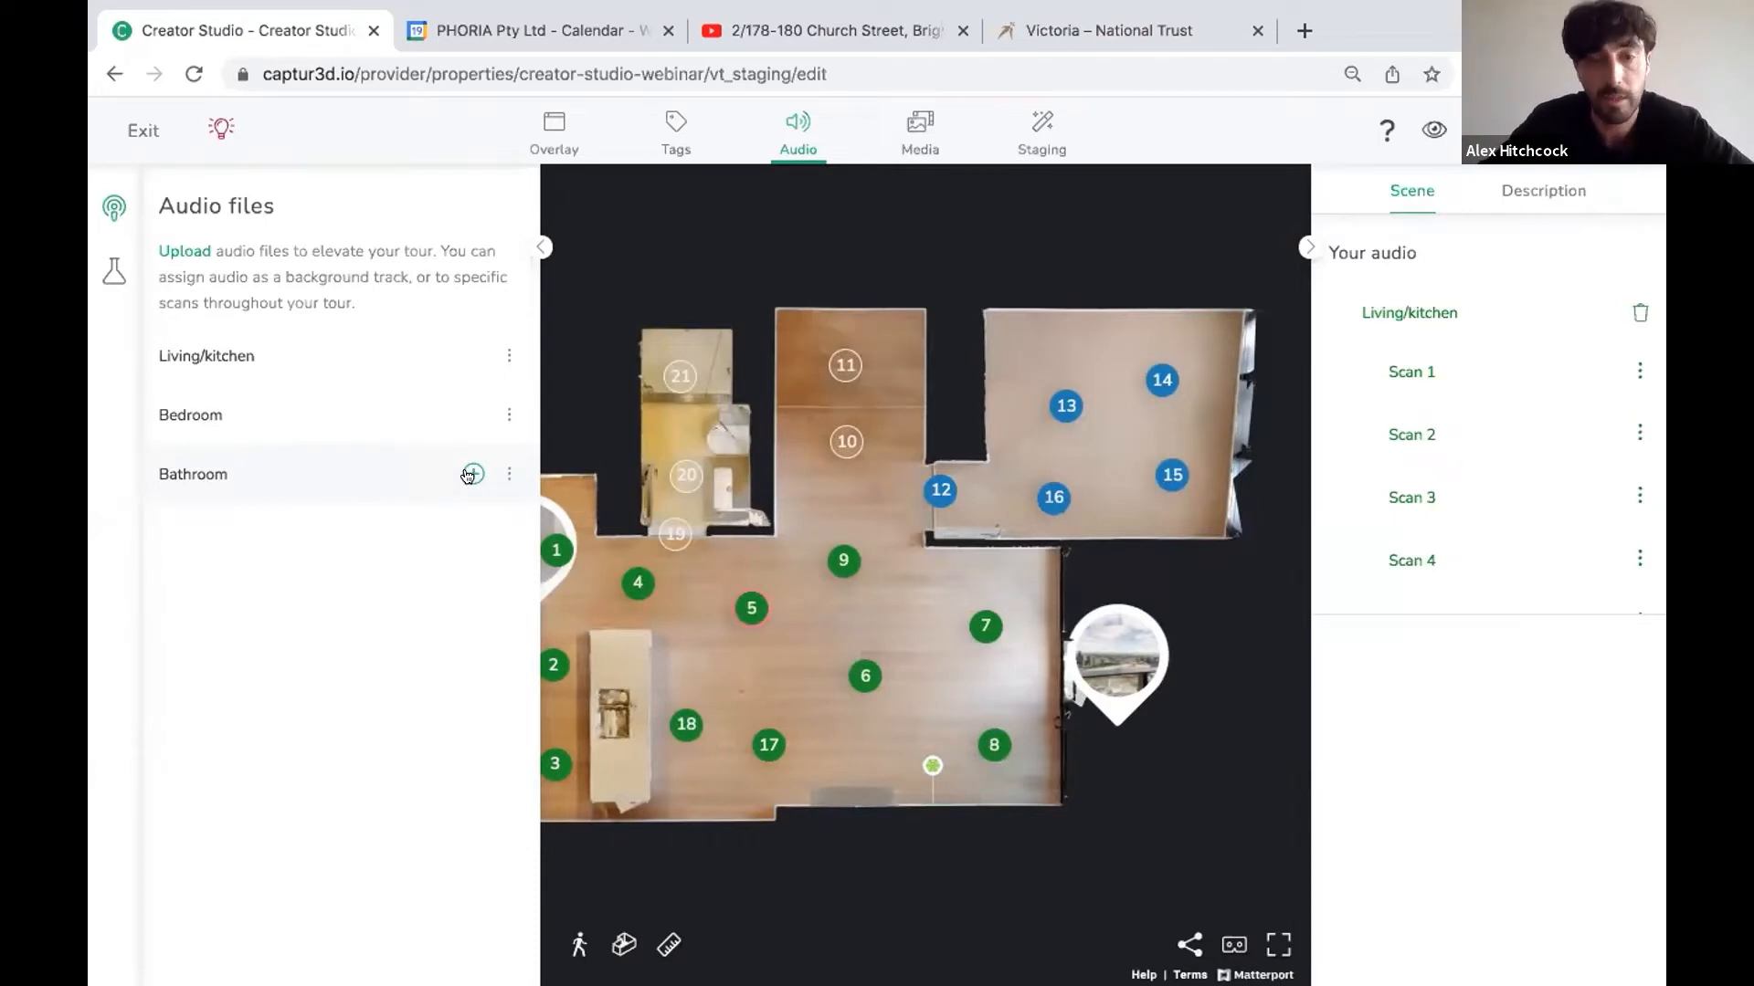
Assign the Bathroom audio to scans 19, 20 and 21 and confirm the scan selection.
click(470, 474)
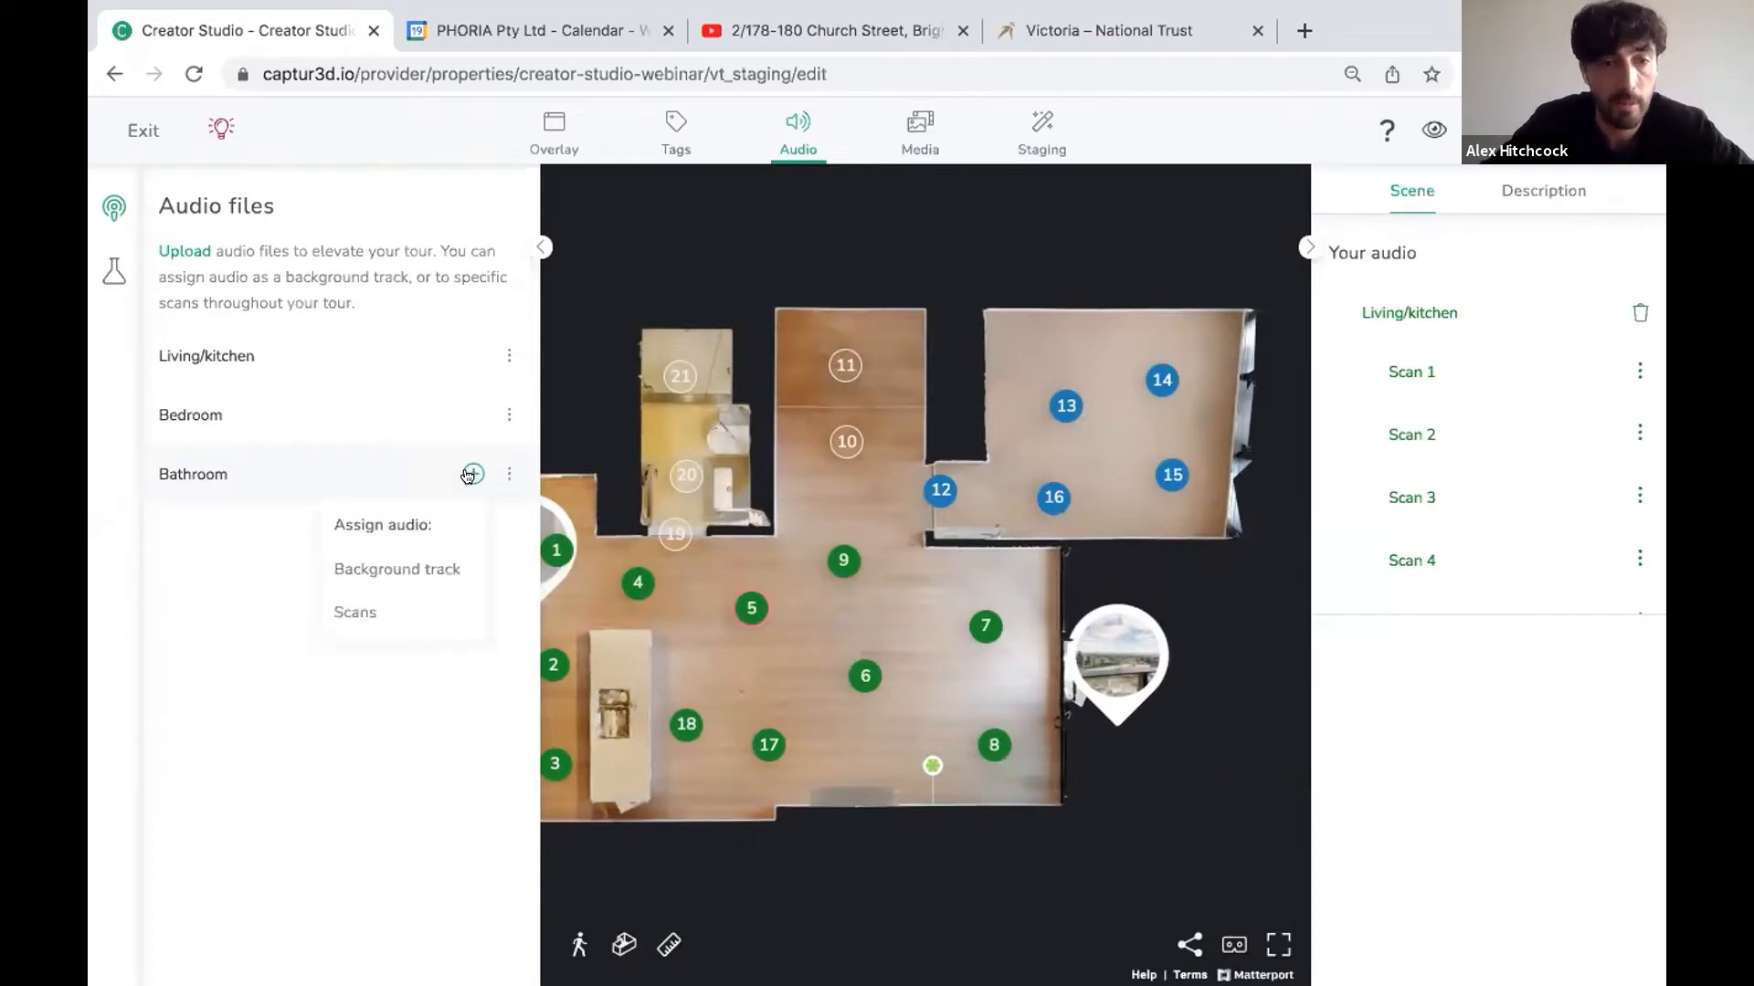
click(354, 612)
click(675, 533)
click(686, 474)
click(679, 378)
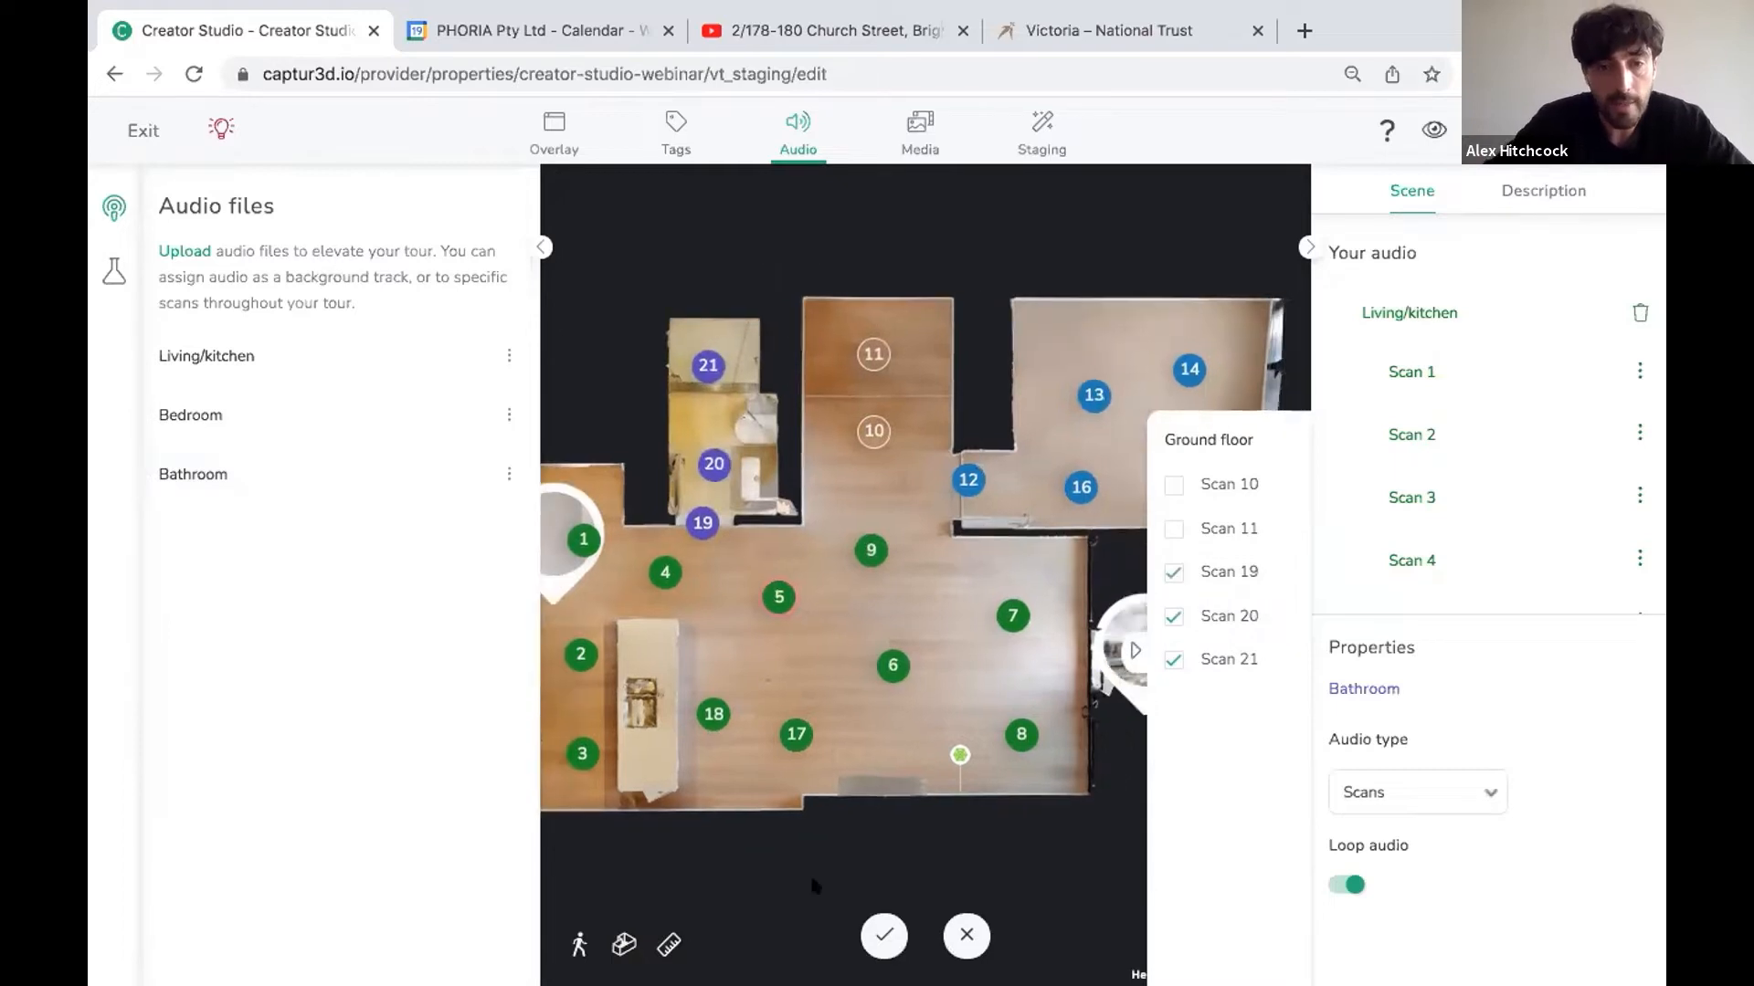
click(882, 933)
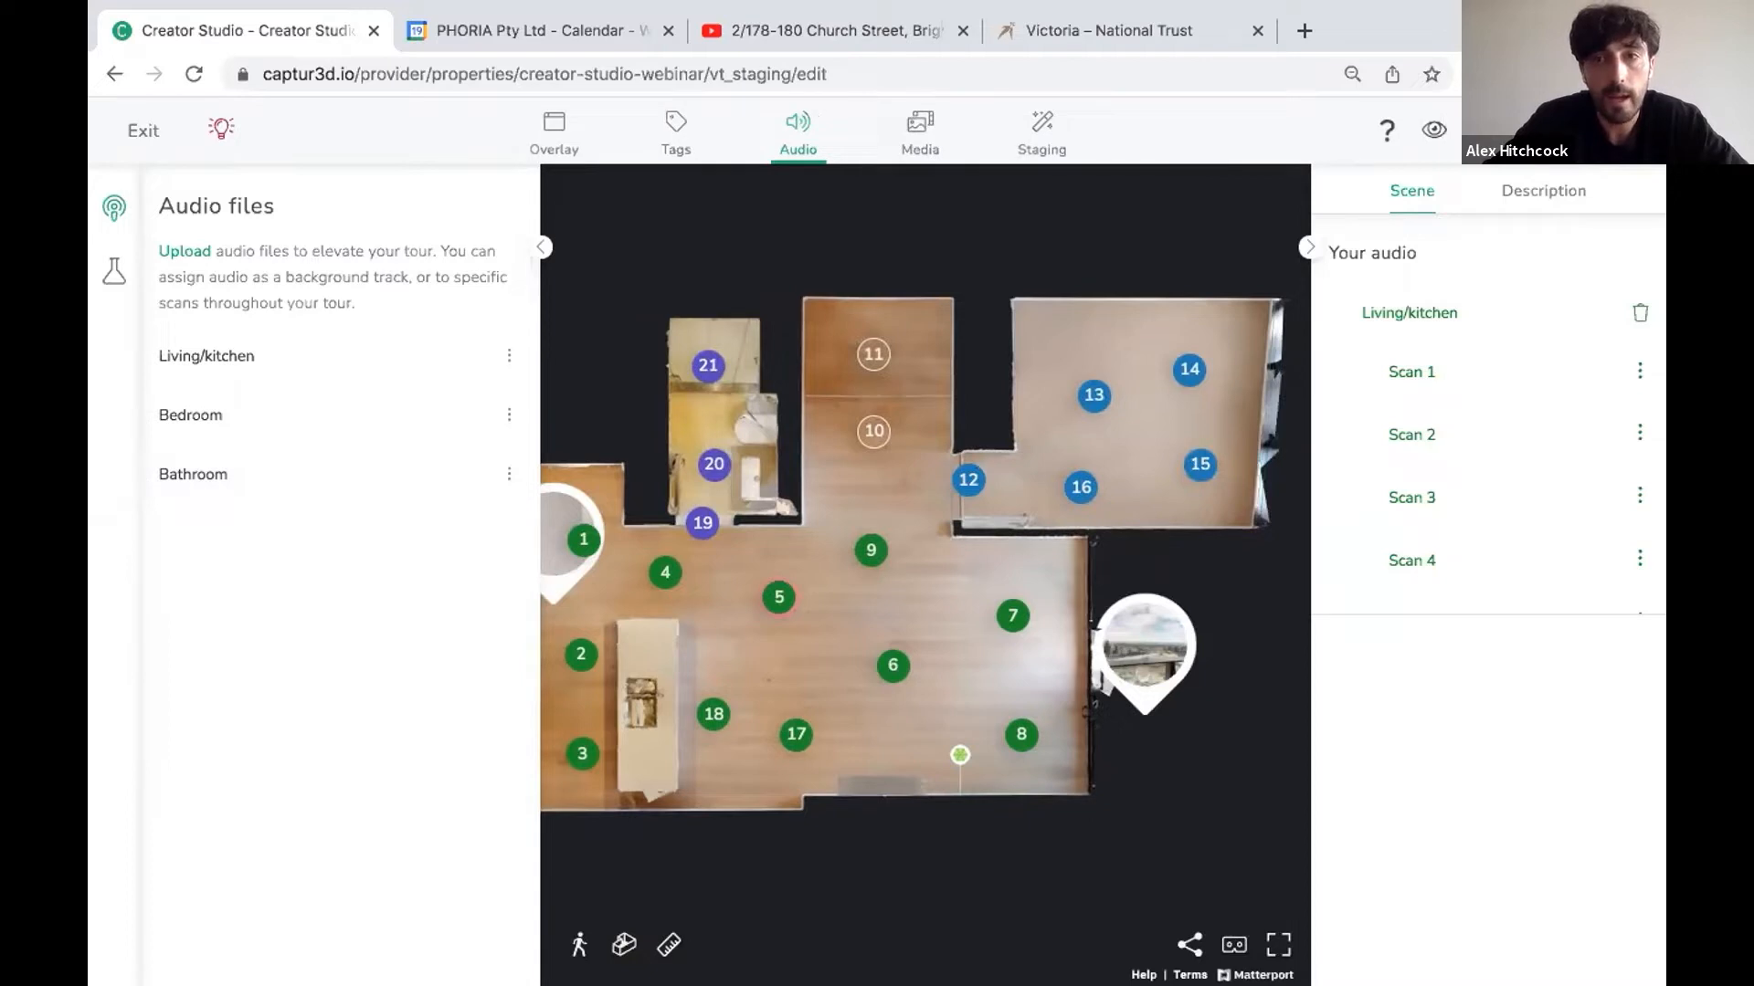
Exit the tour editor, open the standard tour link from the Virtual Tour overview and start the tour with audio.
click(141, 132)
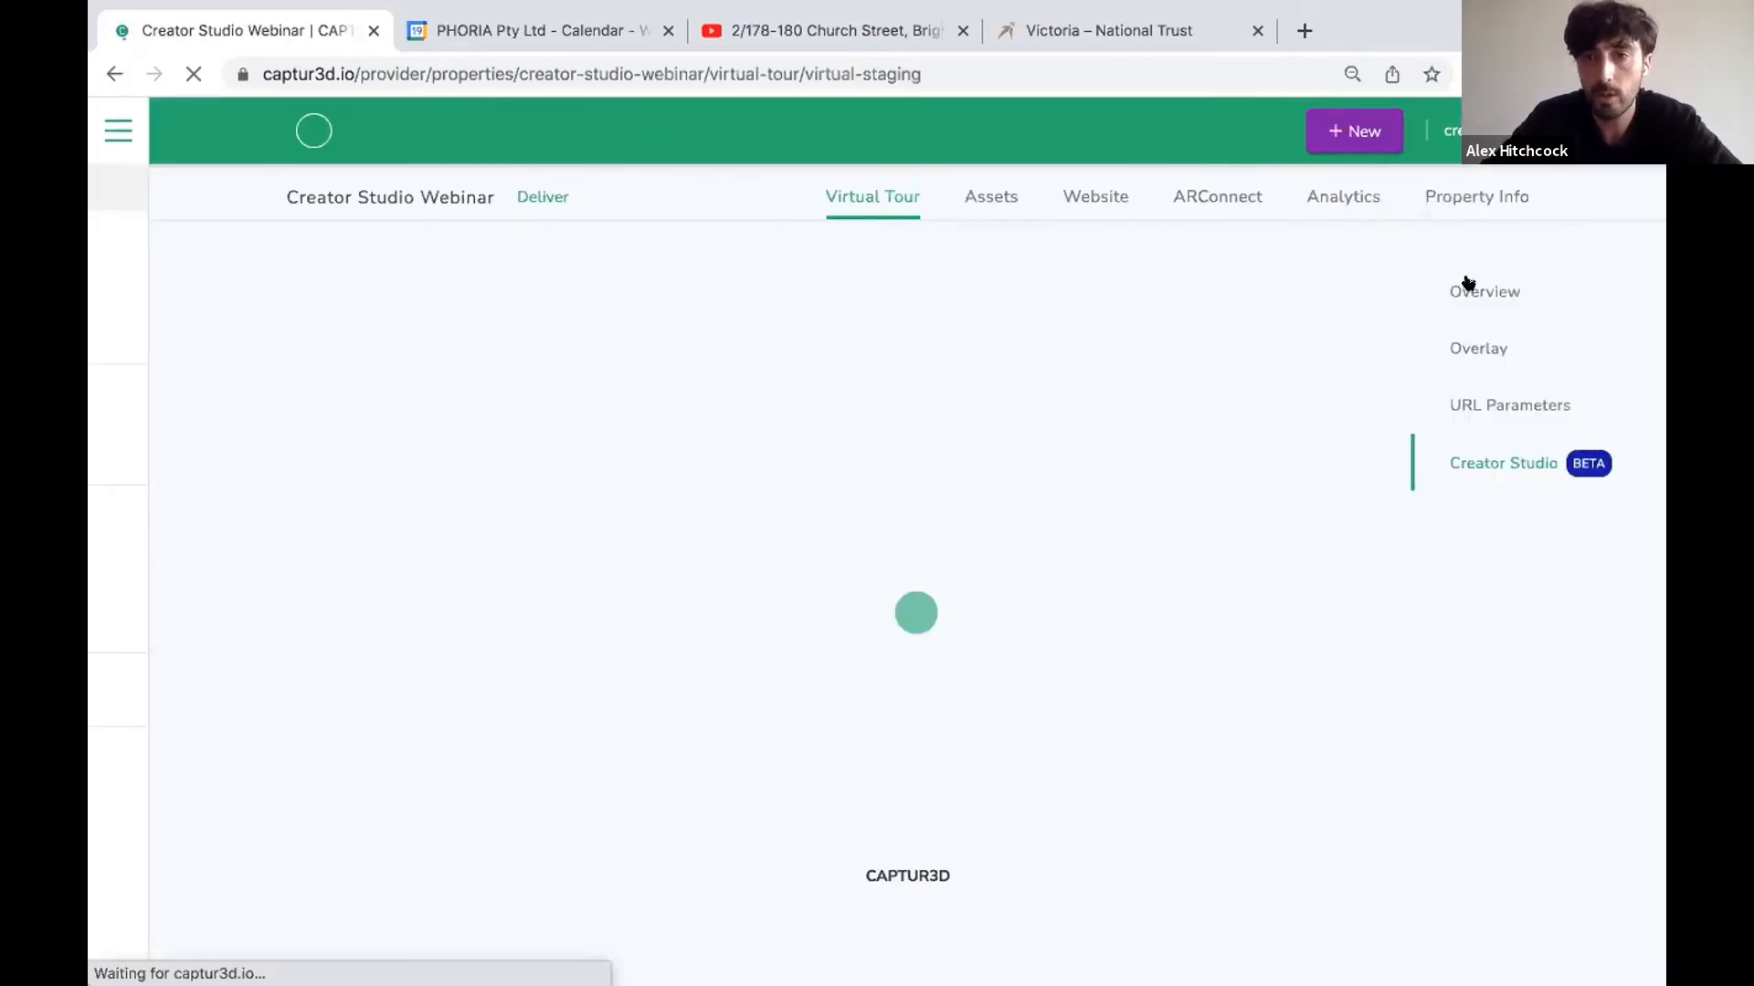
click(1466, 288)
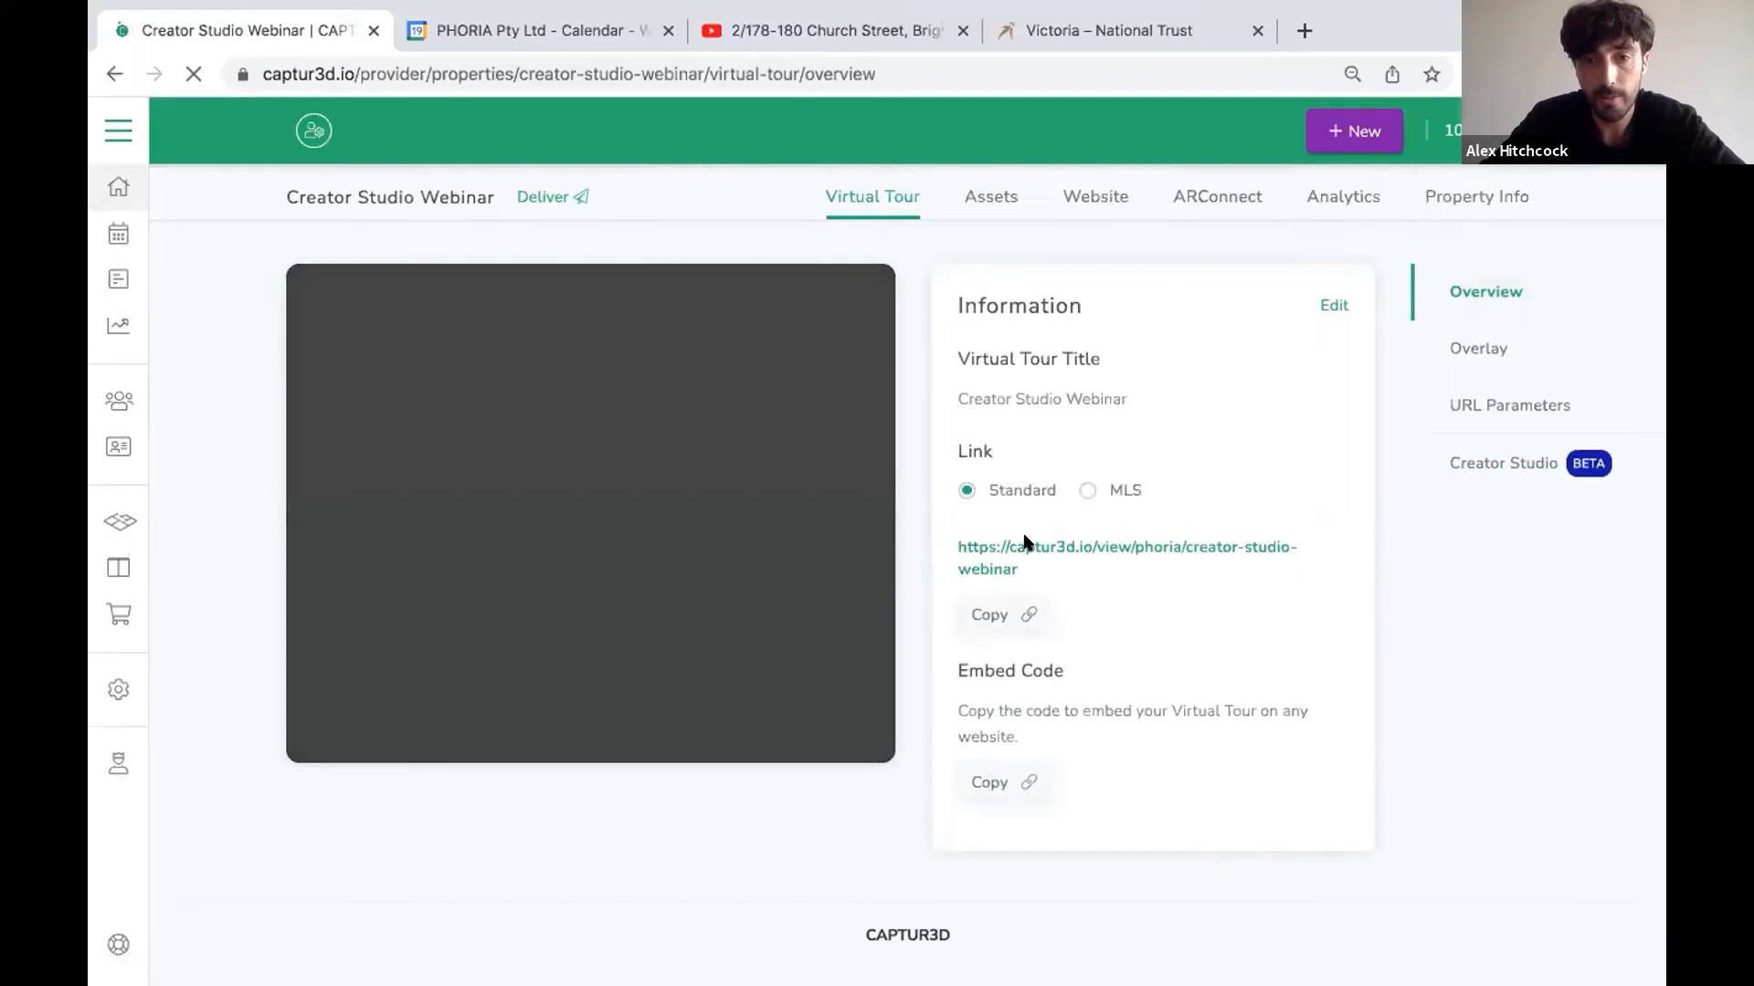
click(1023, 546)
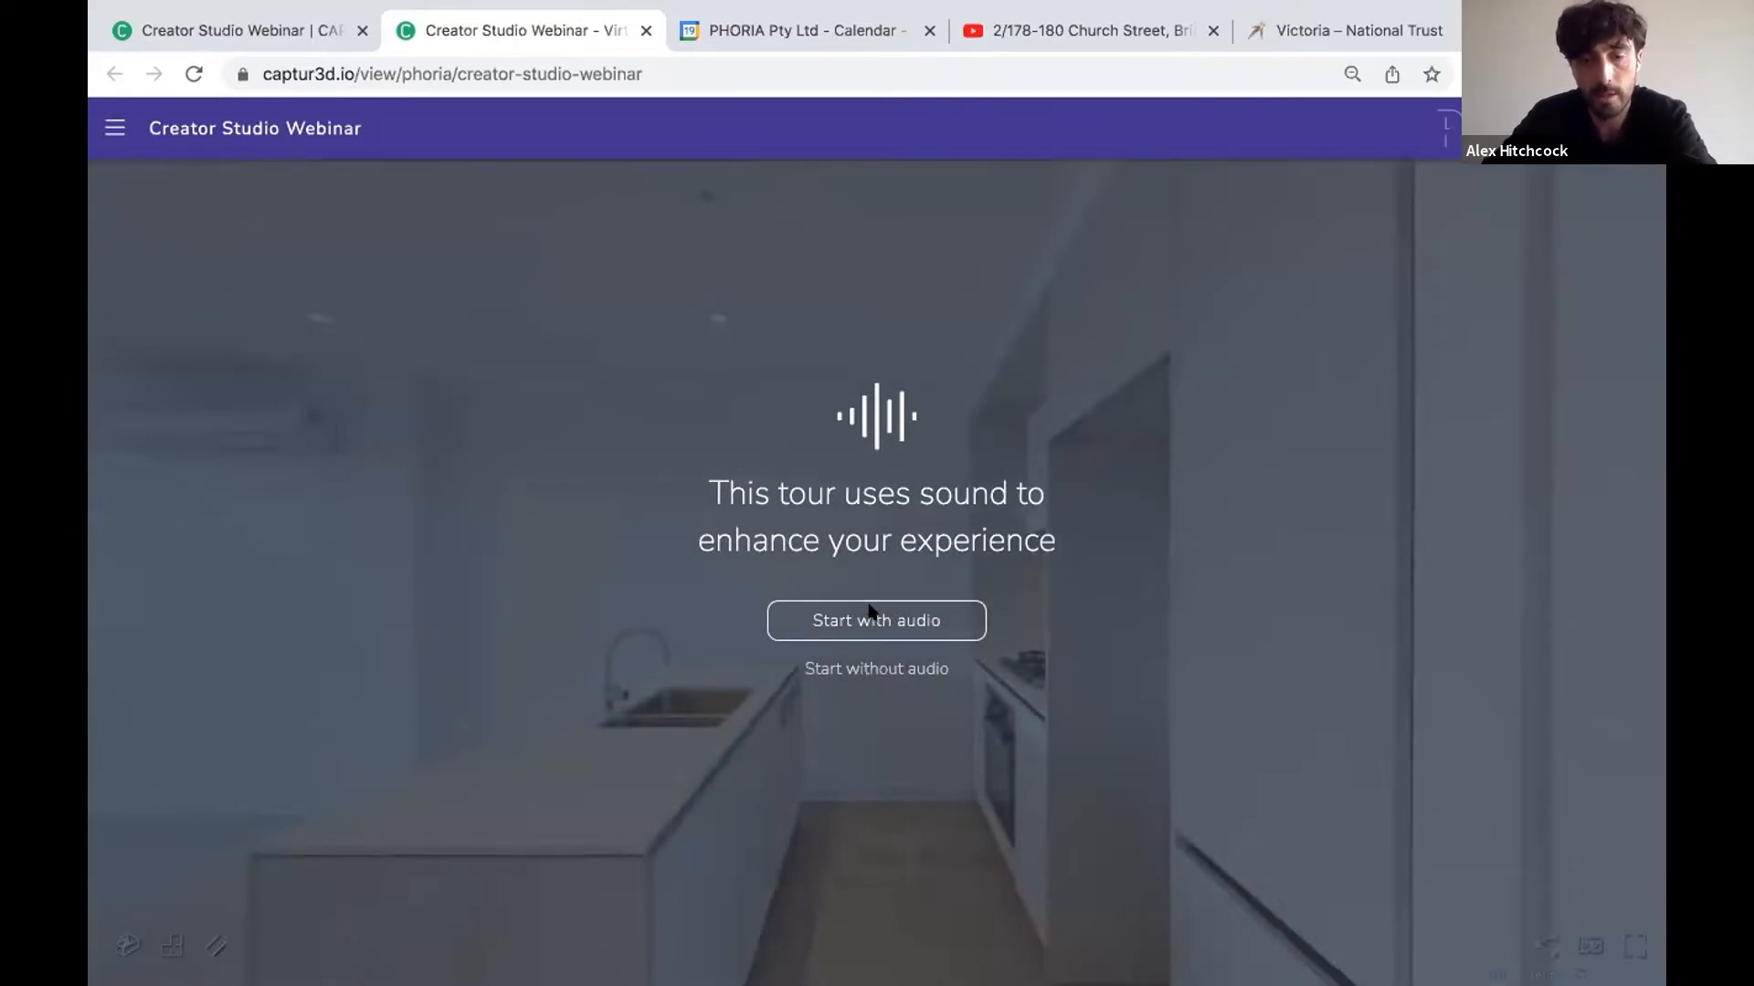
click(869, 614)
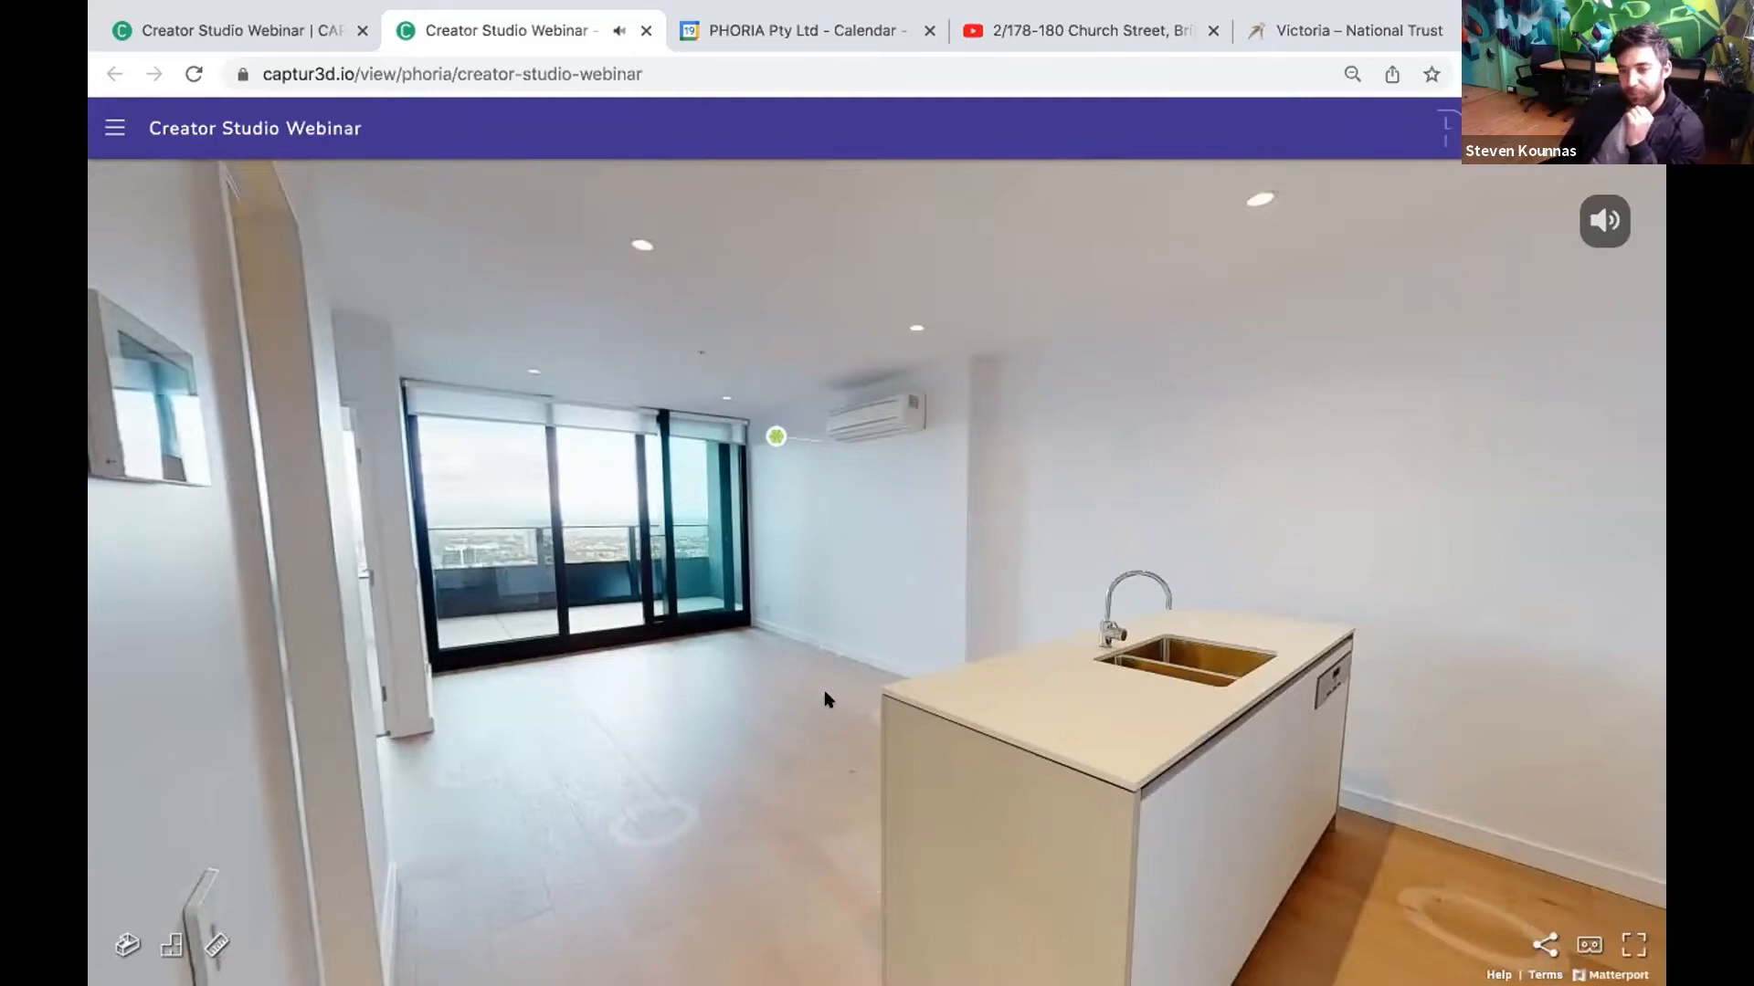
Move towards the living area windows in the tour, lower the system volume and mute it.
click(472, 600)
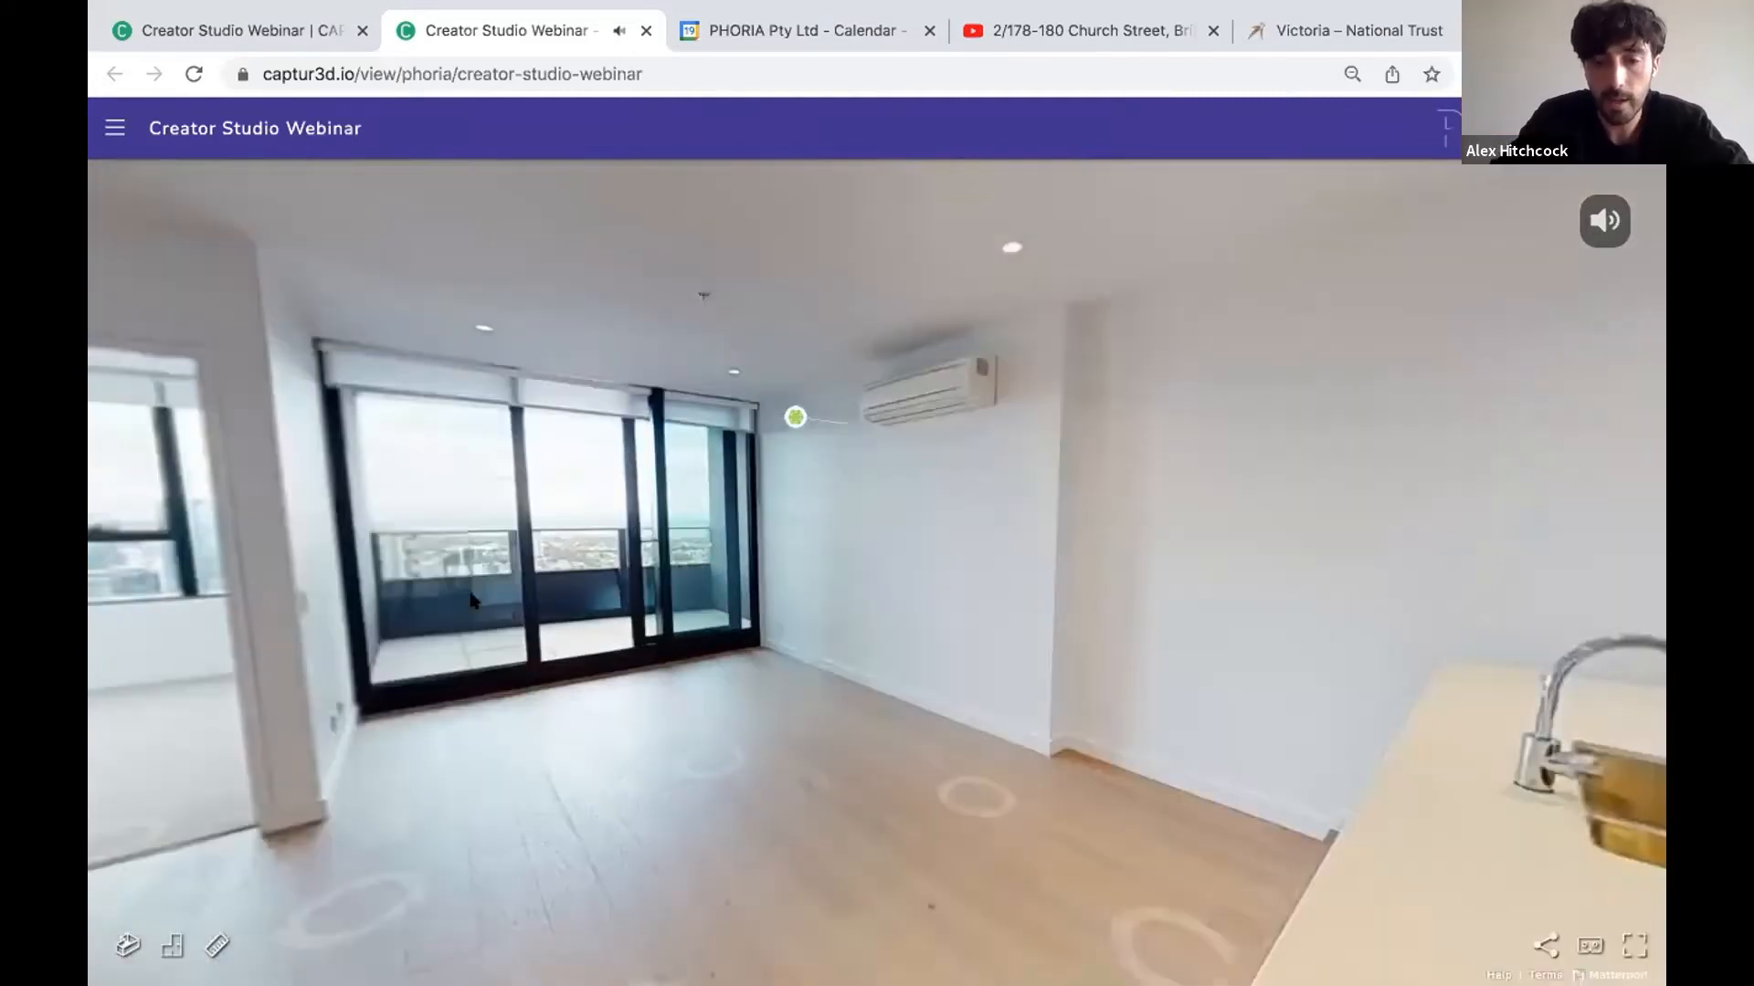
key(XF86AudioRaiseVolume)
key(XF86AudioLowerVolume)
key(XF86AudioLowerVolume)
key(XF86AudioLowerVolume)
key(XF86AudioLowerVolume)
key(XF86AudioLowerVolume)
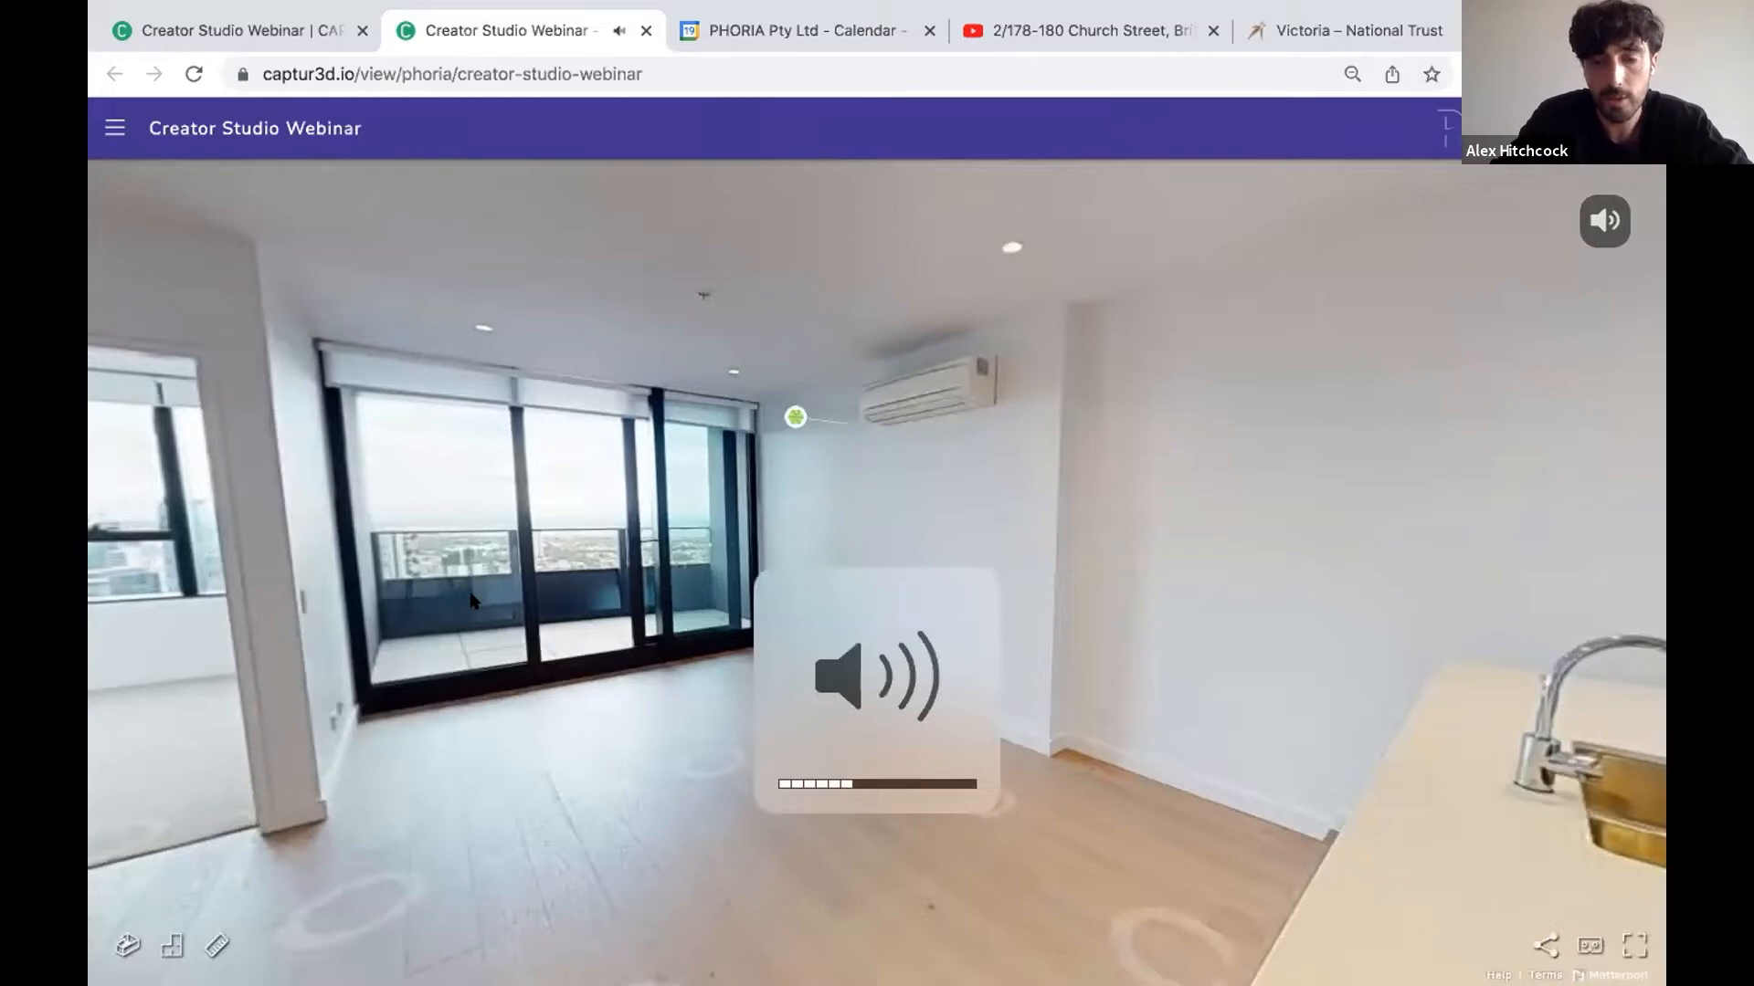
key(XF86AudioMute)
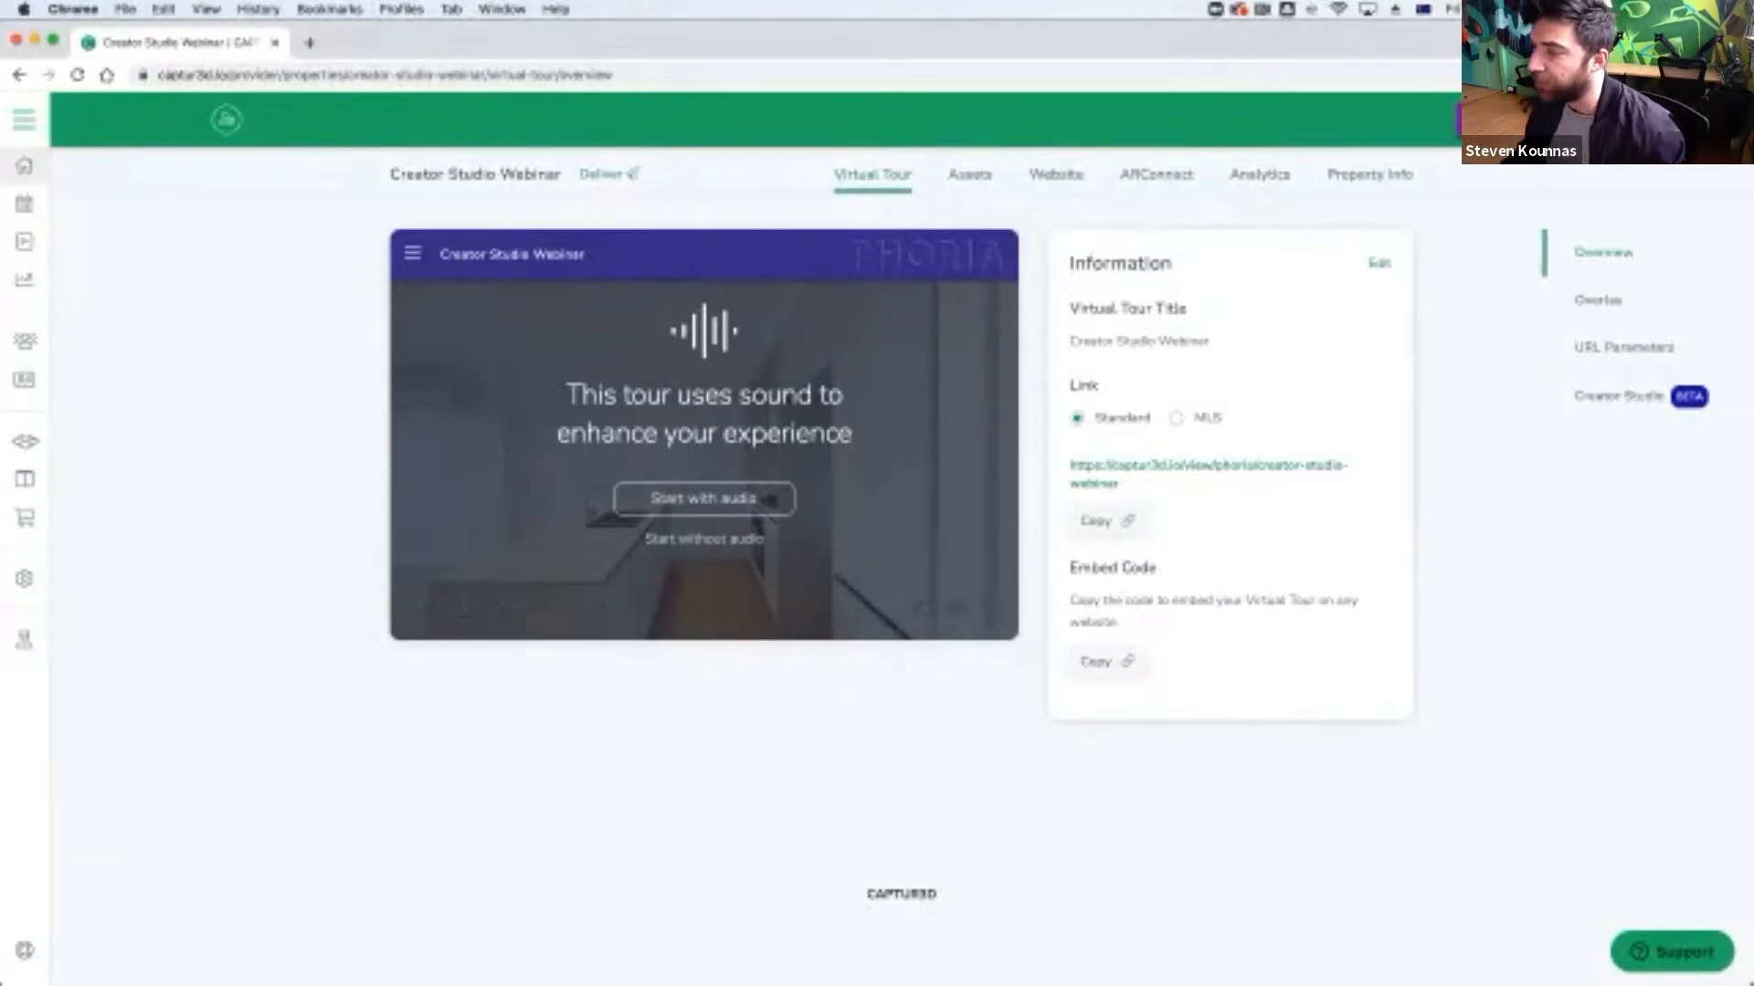
Start the tour preview on the overview page with audio, and toggle its sound off and on again.
click(704, 499)
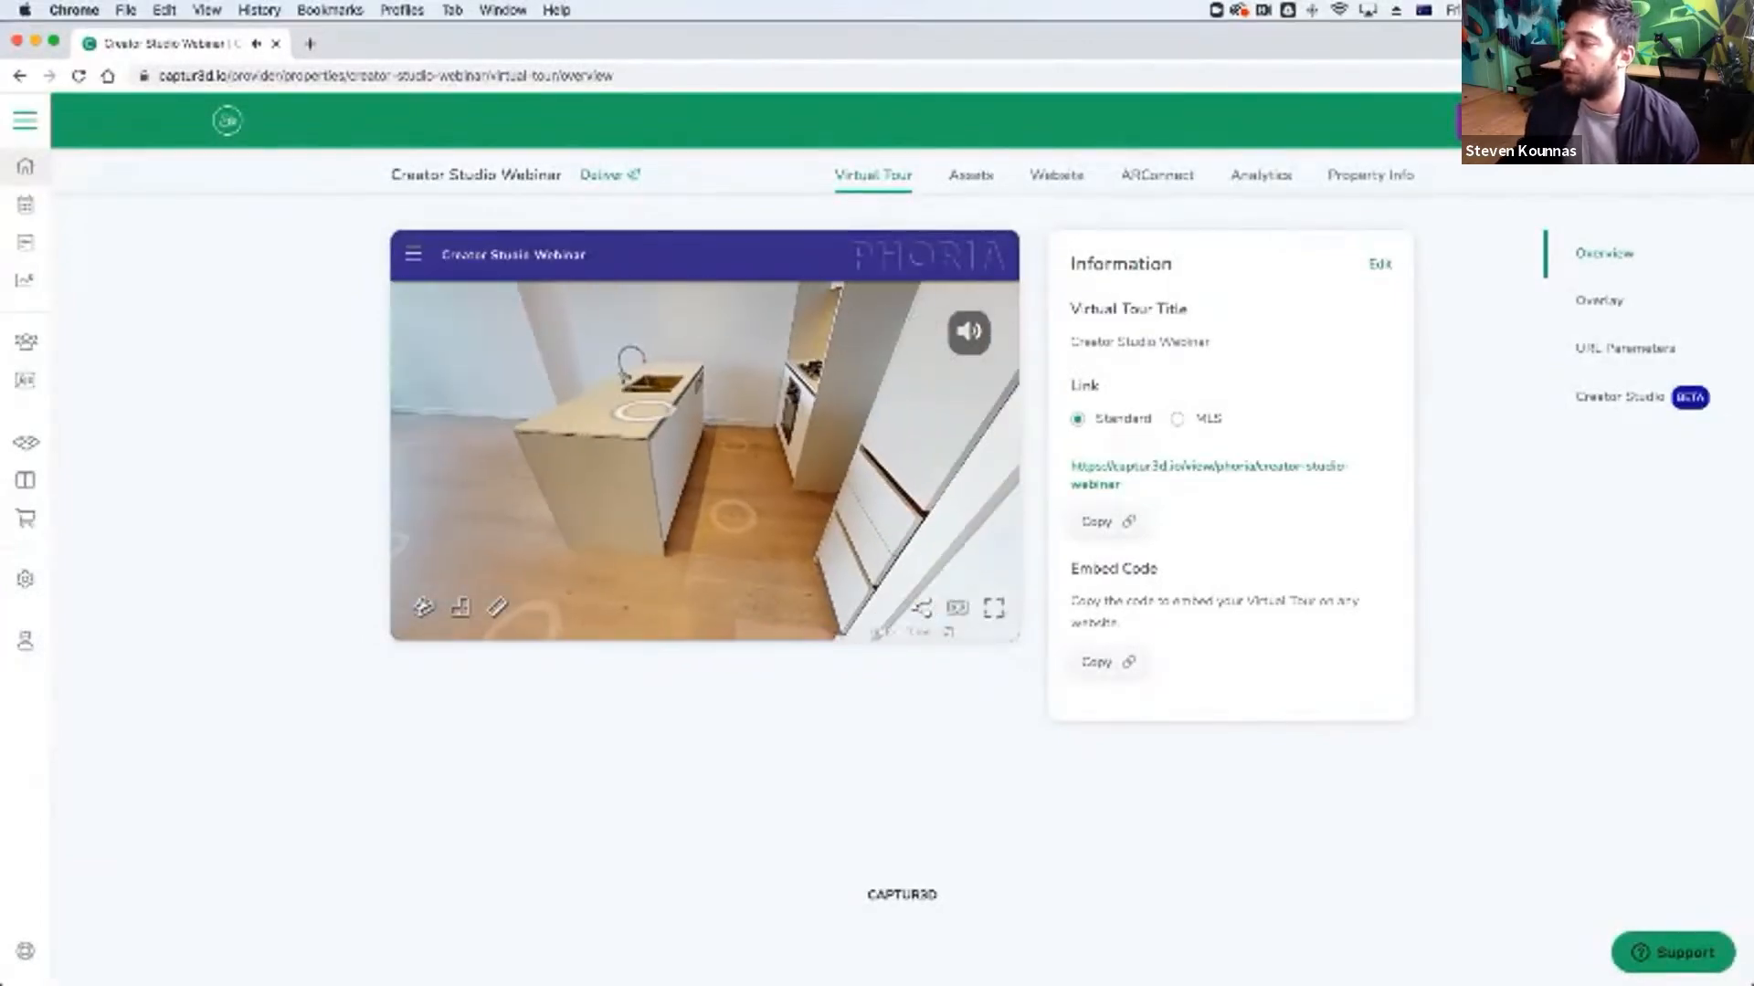
drag(644, 412, 690, 408)
click(967, 333)
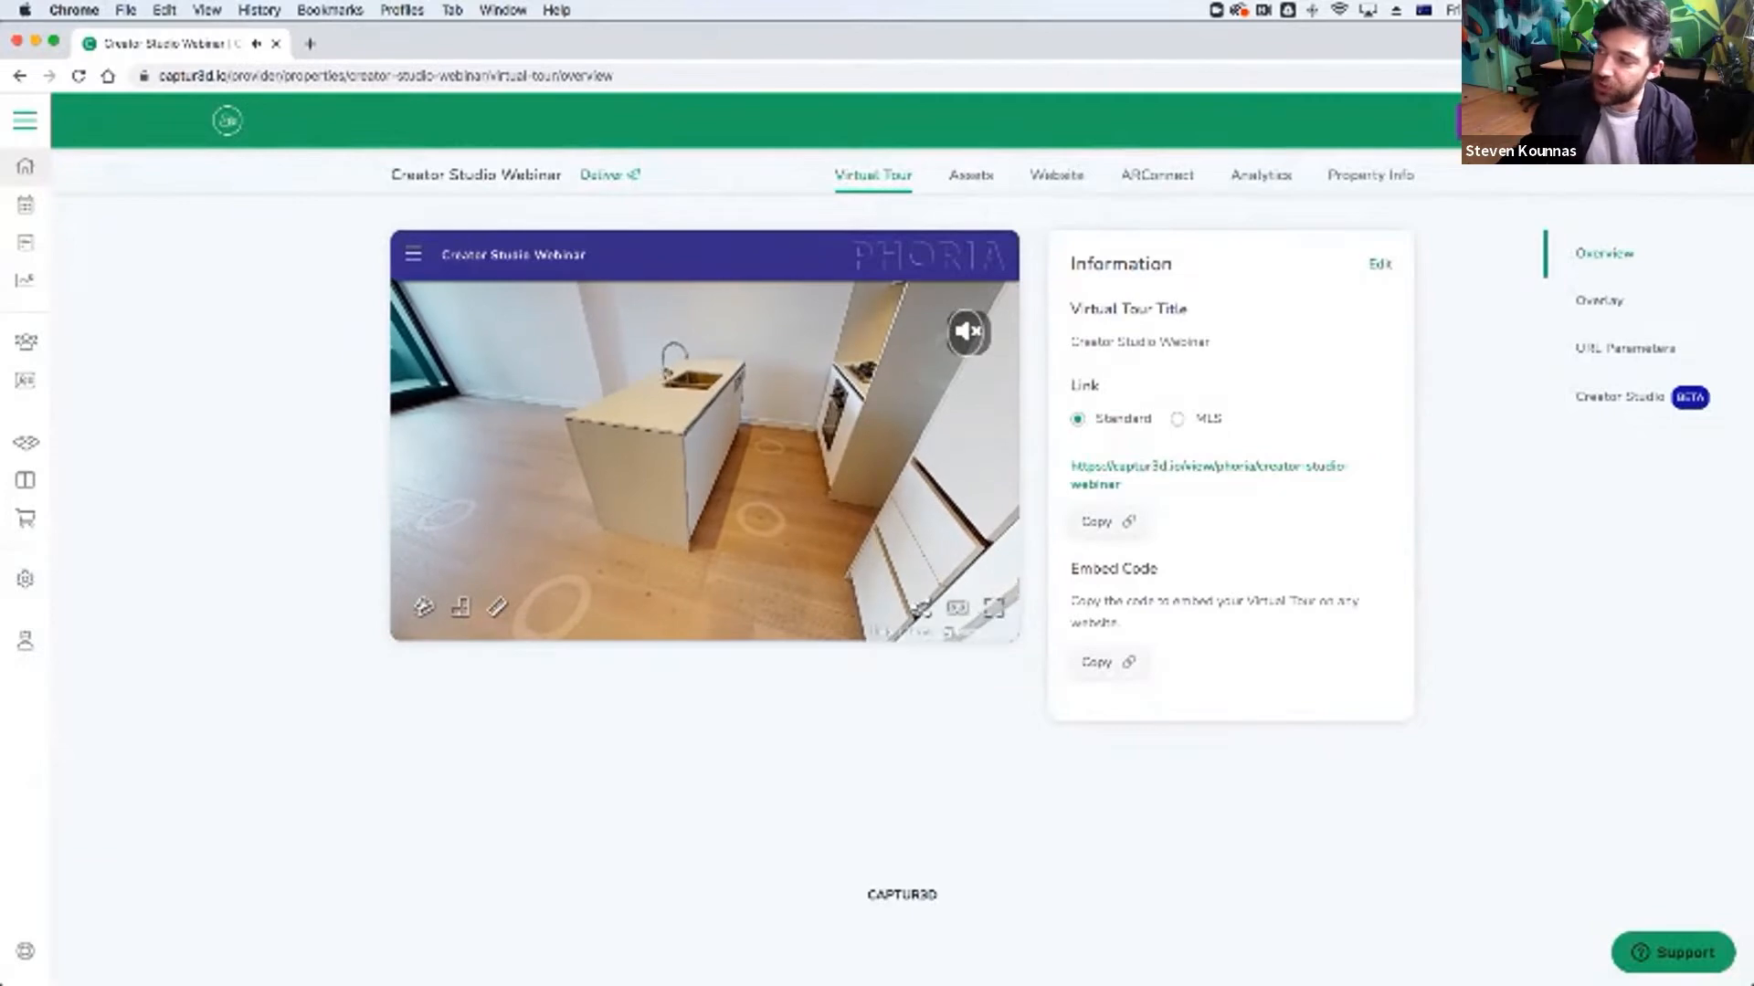
click(967, 333)
Walk through the kitchen, living area and bedroom in the tour preview to check the audio in each room.
drag(715, 506, 710, 562)
click(764, 597)
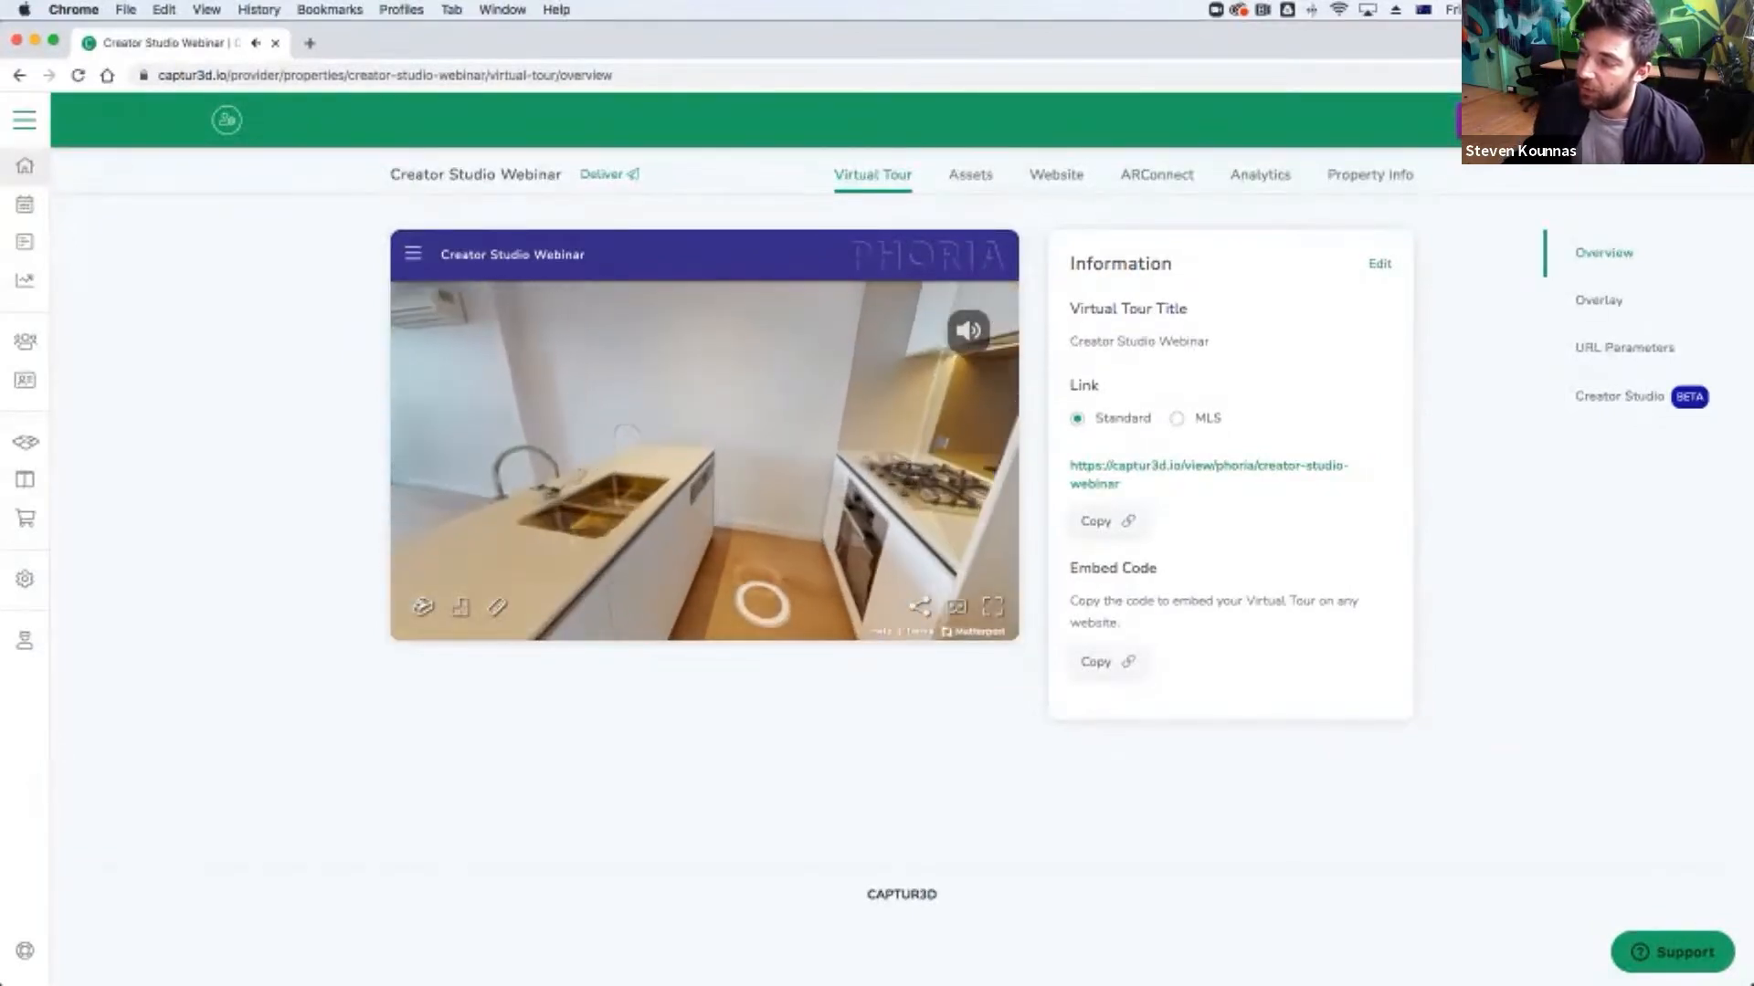
click(743, 614)
drag(621, 516, 827, 489)
click(710, 597)
drag(731, 570, 546, 575)
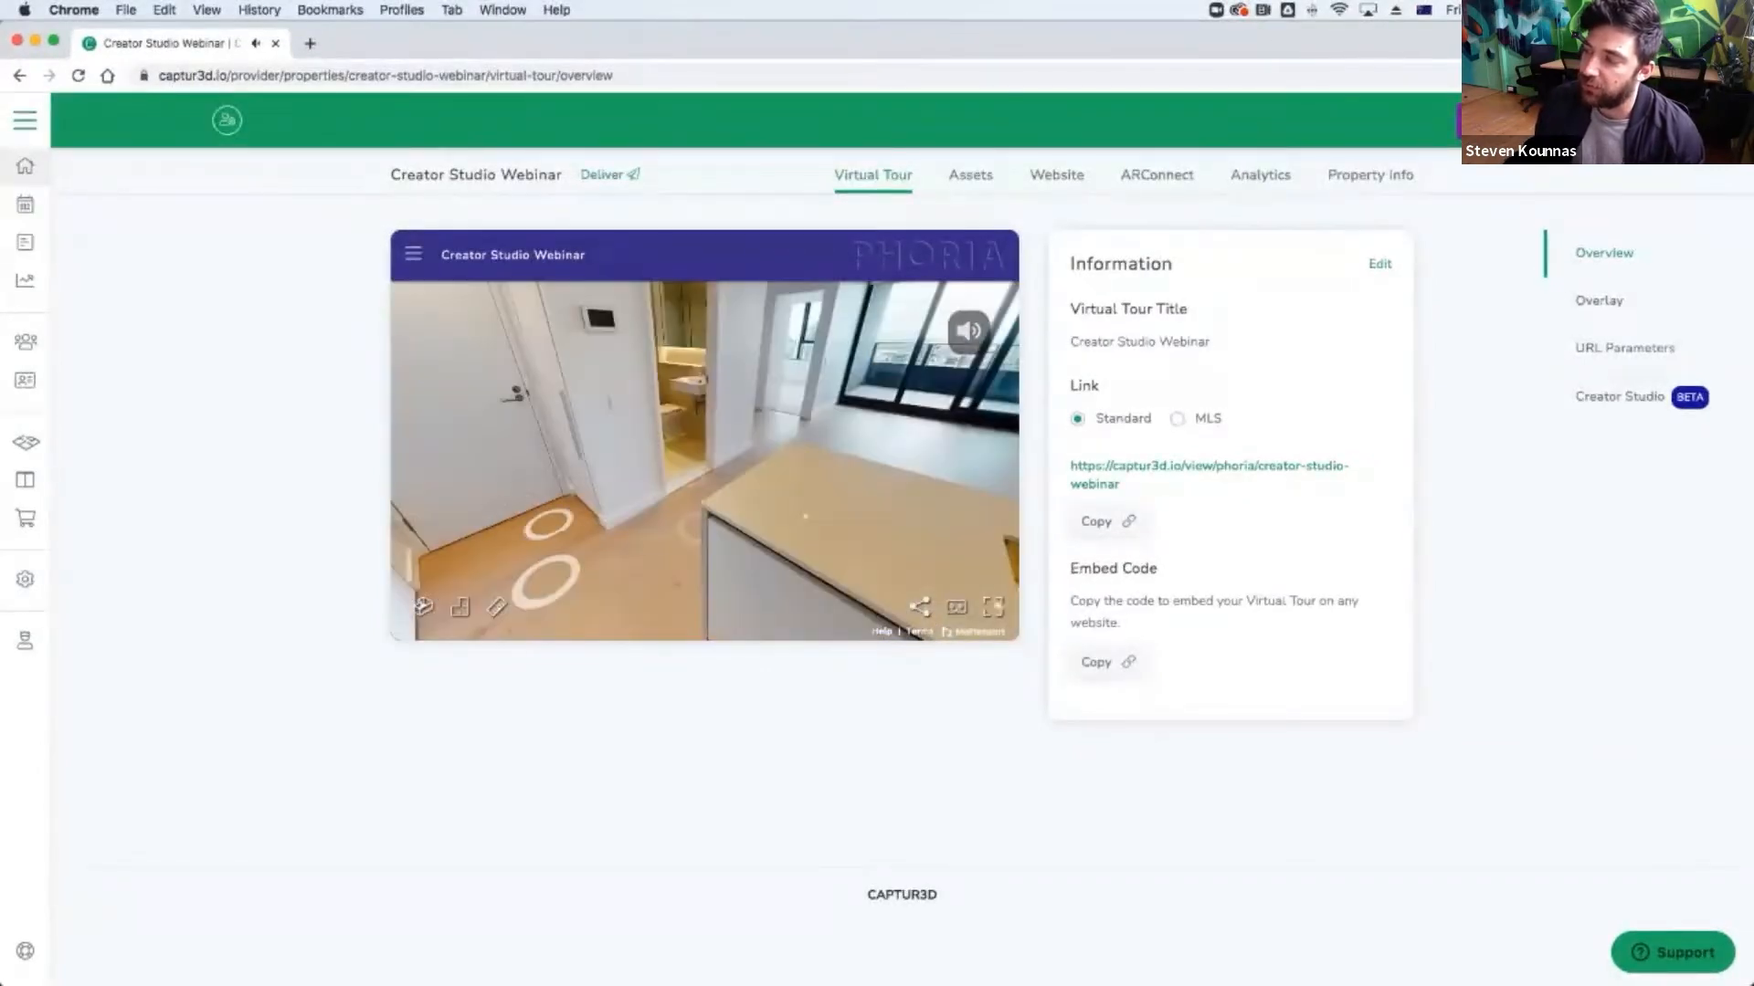
drag(754, 574, 573, 612)
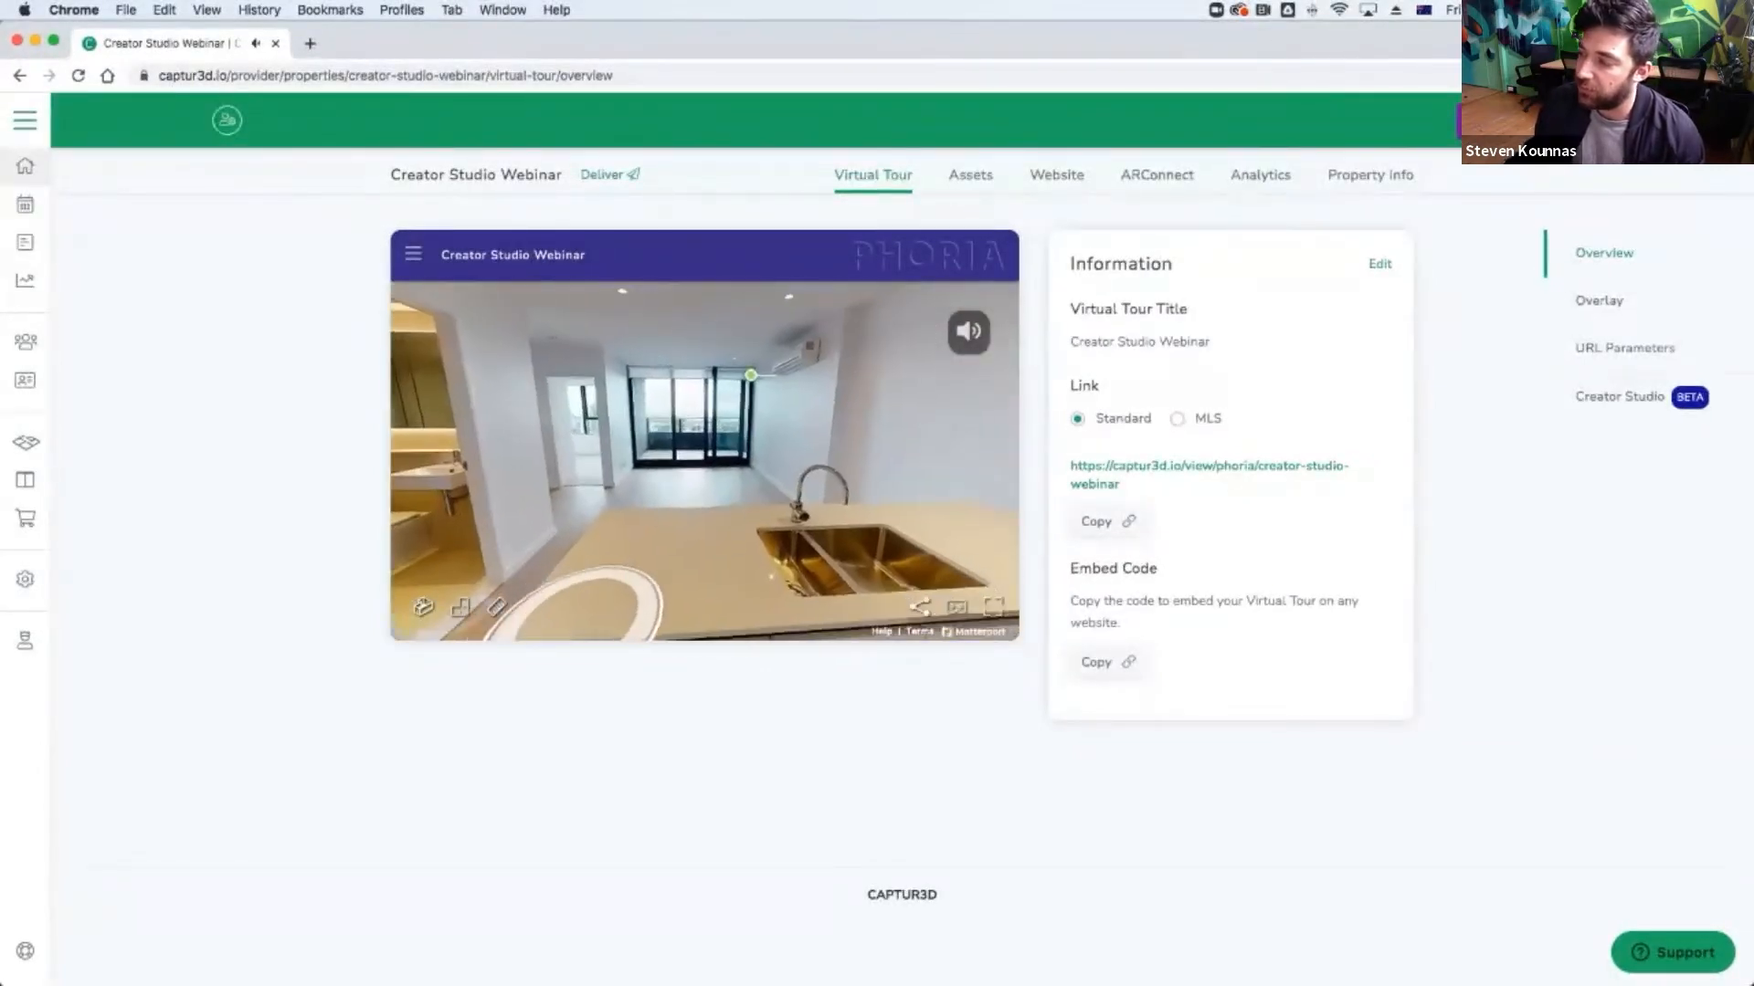
drag(768, 549, 719, 580)
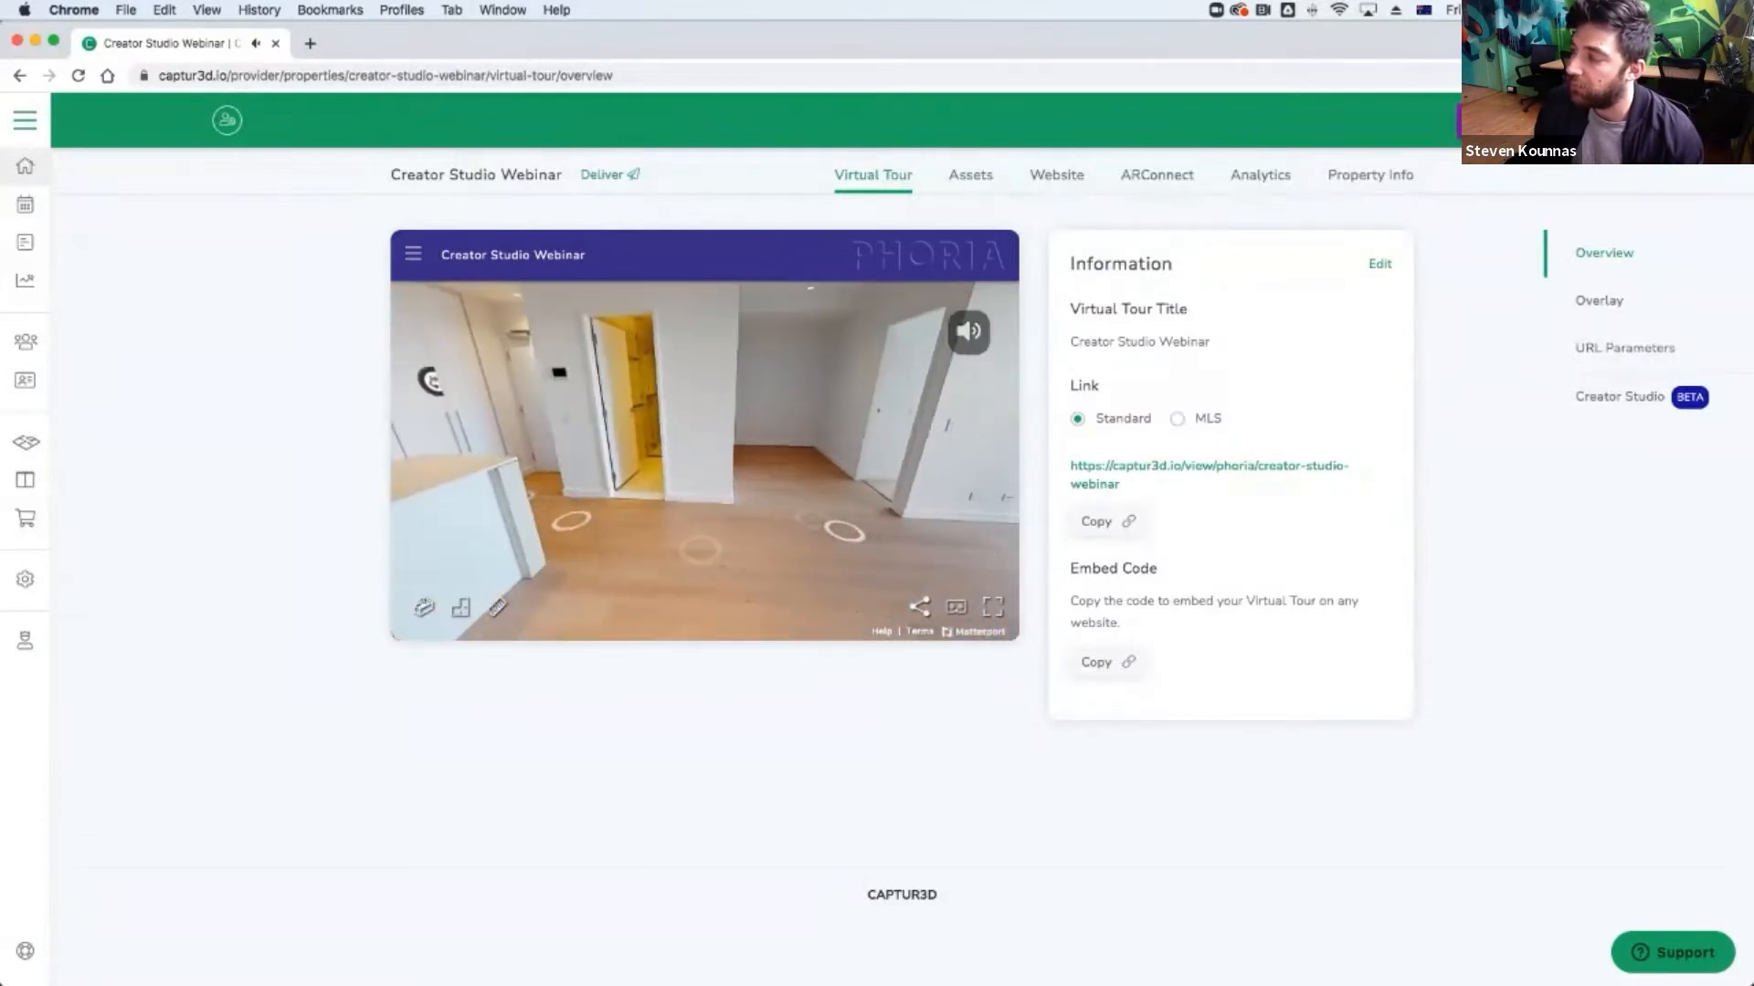
click(623, 532)
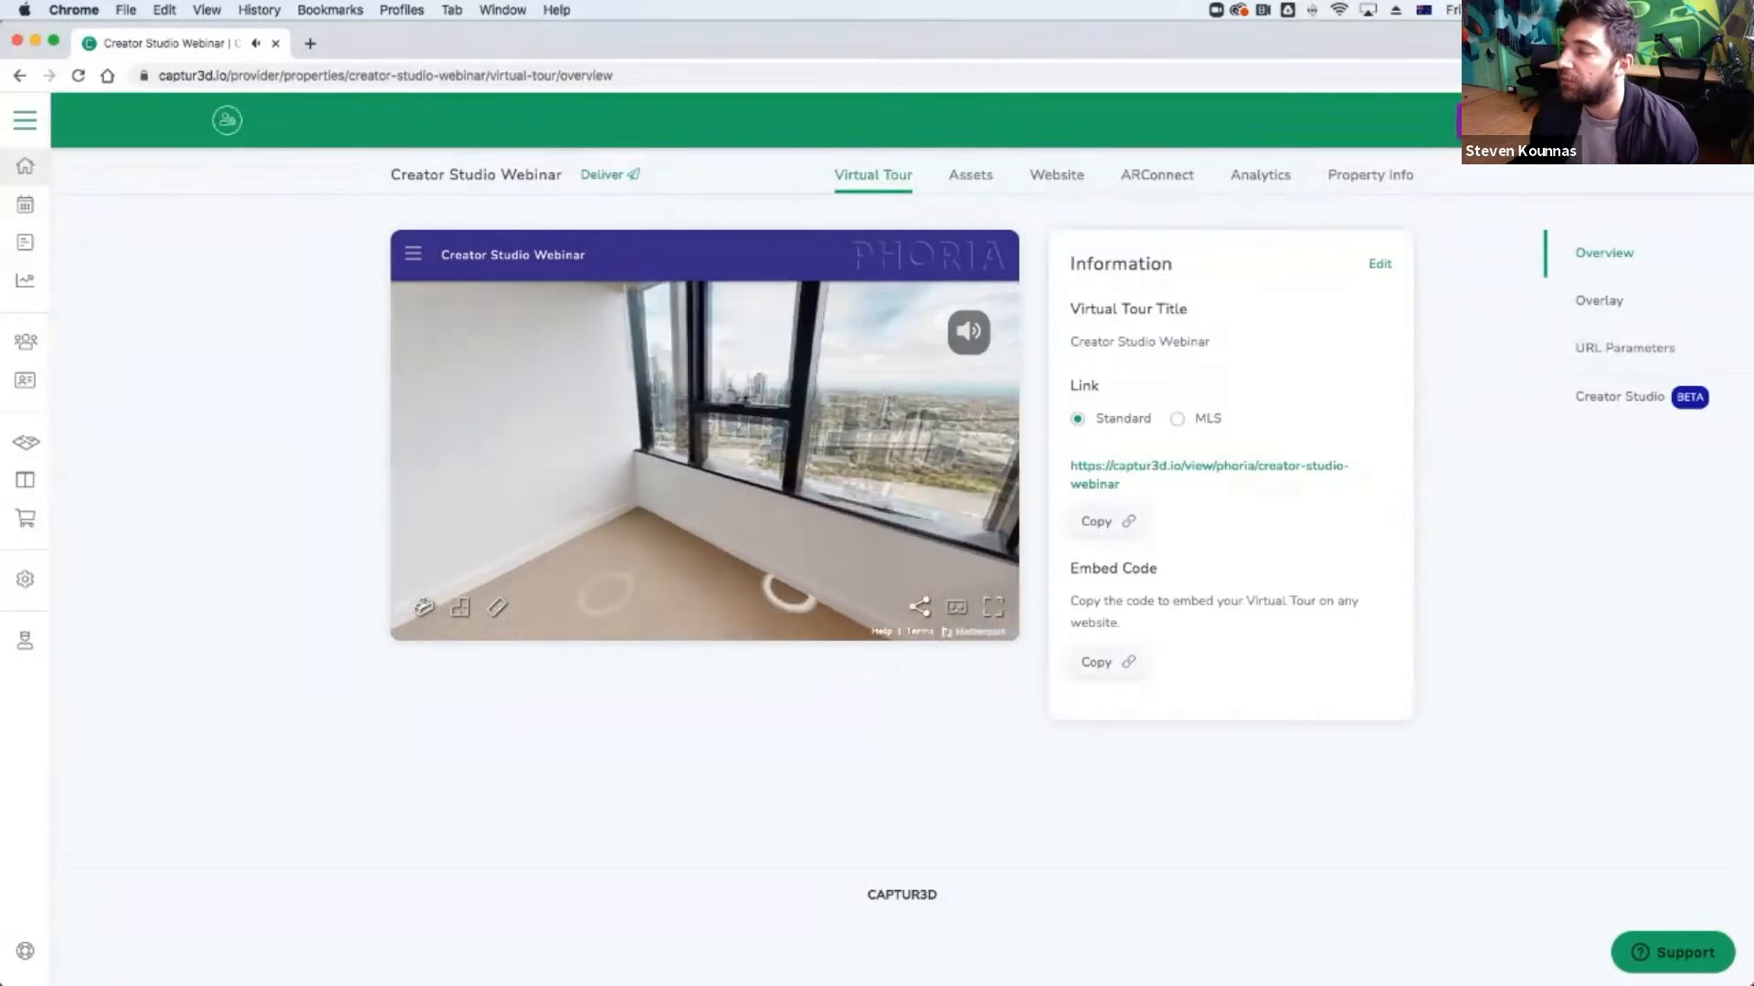
drag(790, 592, 482, 569)
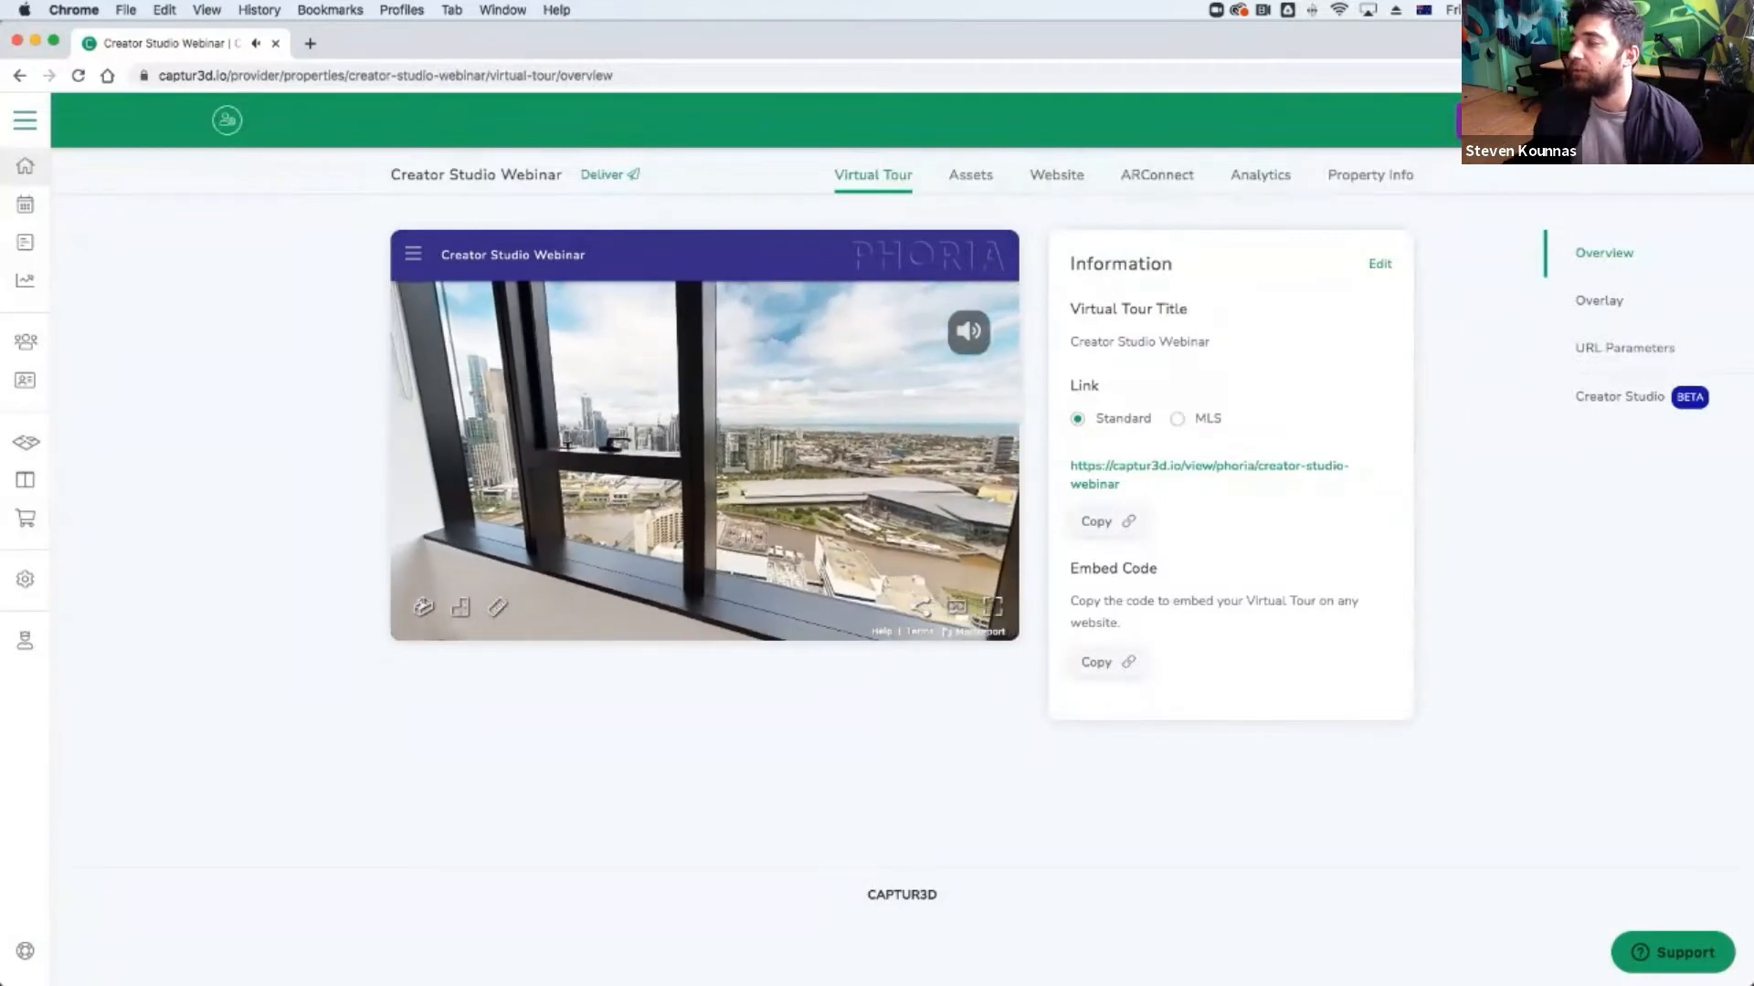
Mute the tour preview, turn around in the bedroom and move out through its doorway.
click(968, 332)
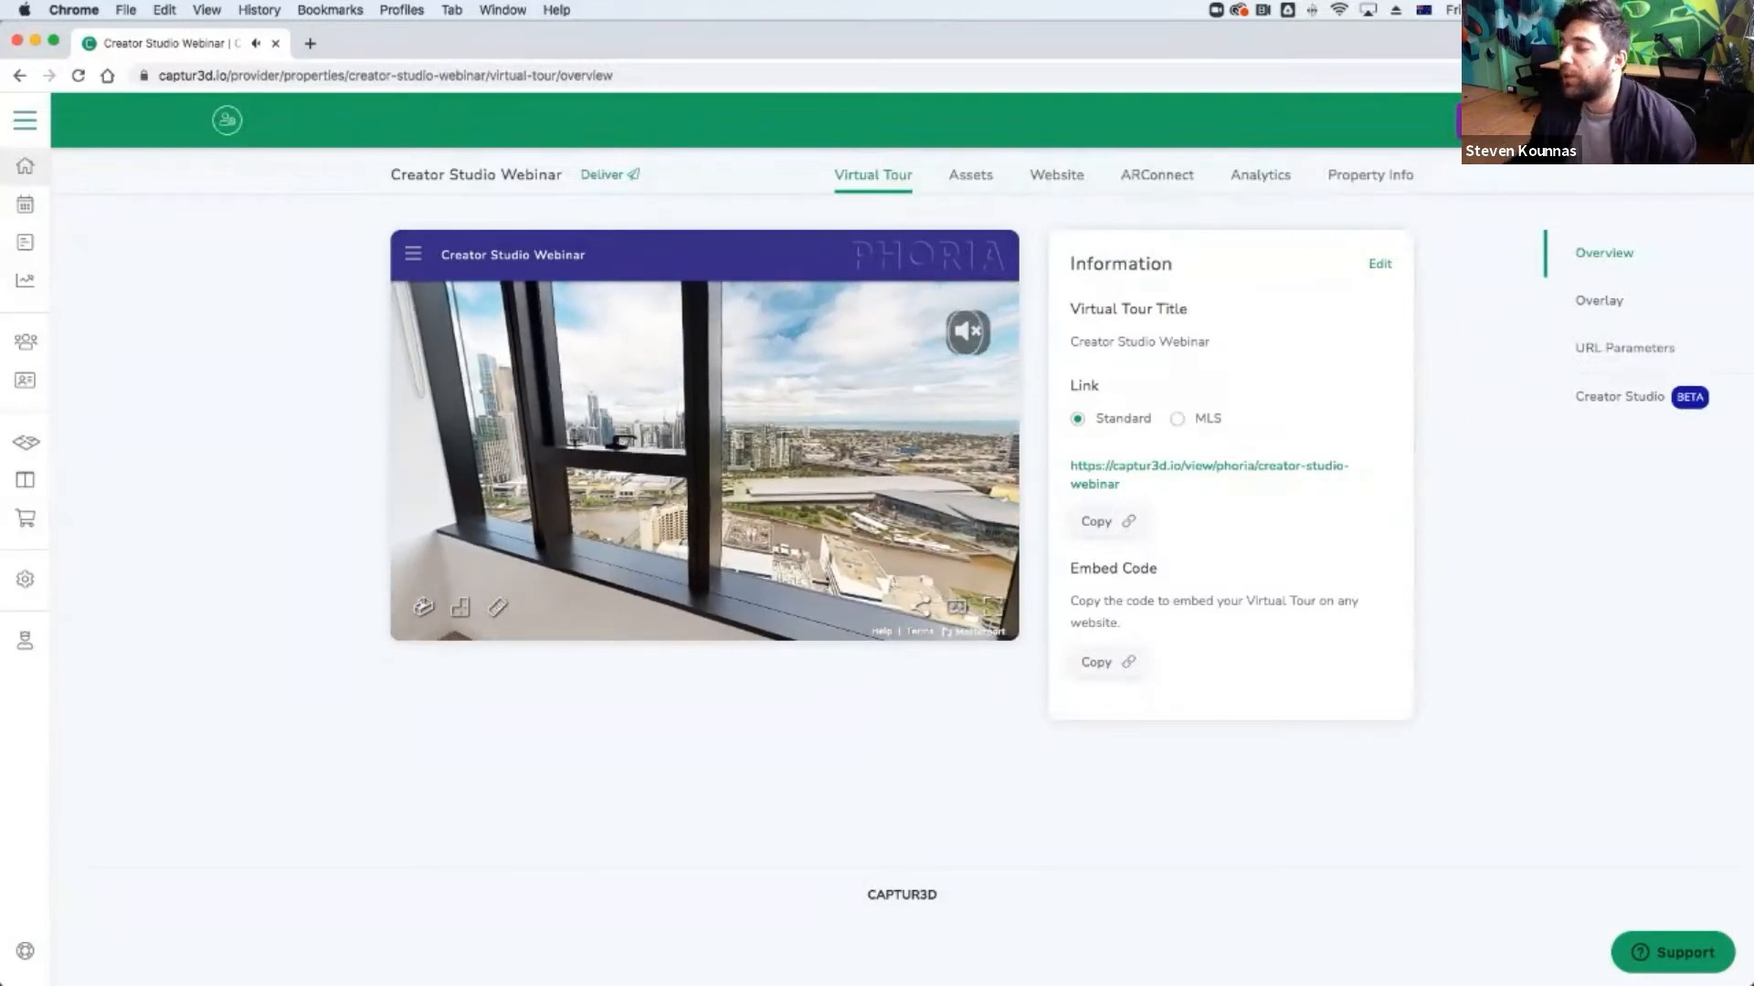
drag(630, 475, 913, 456)
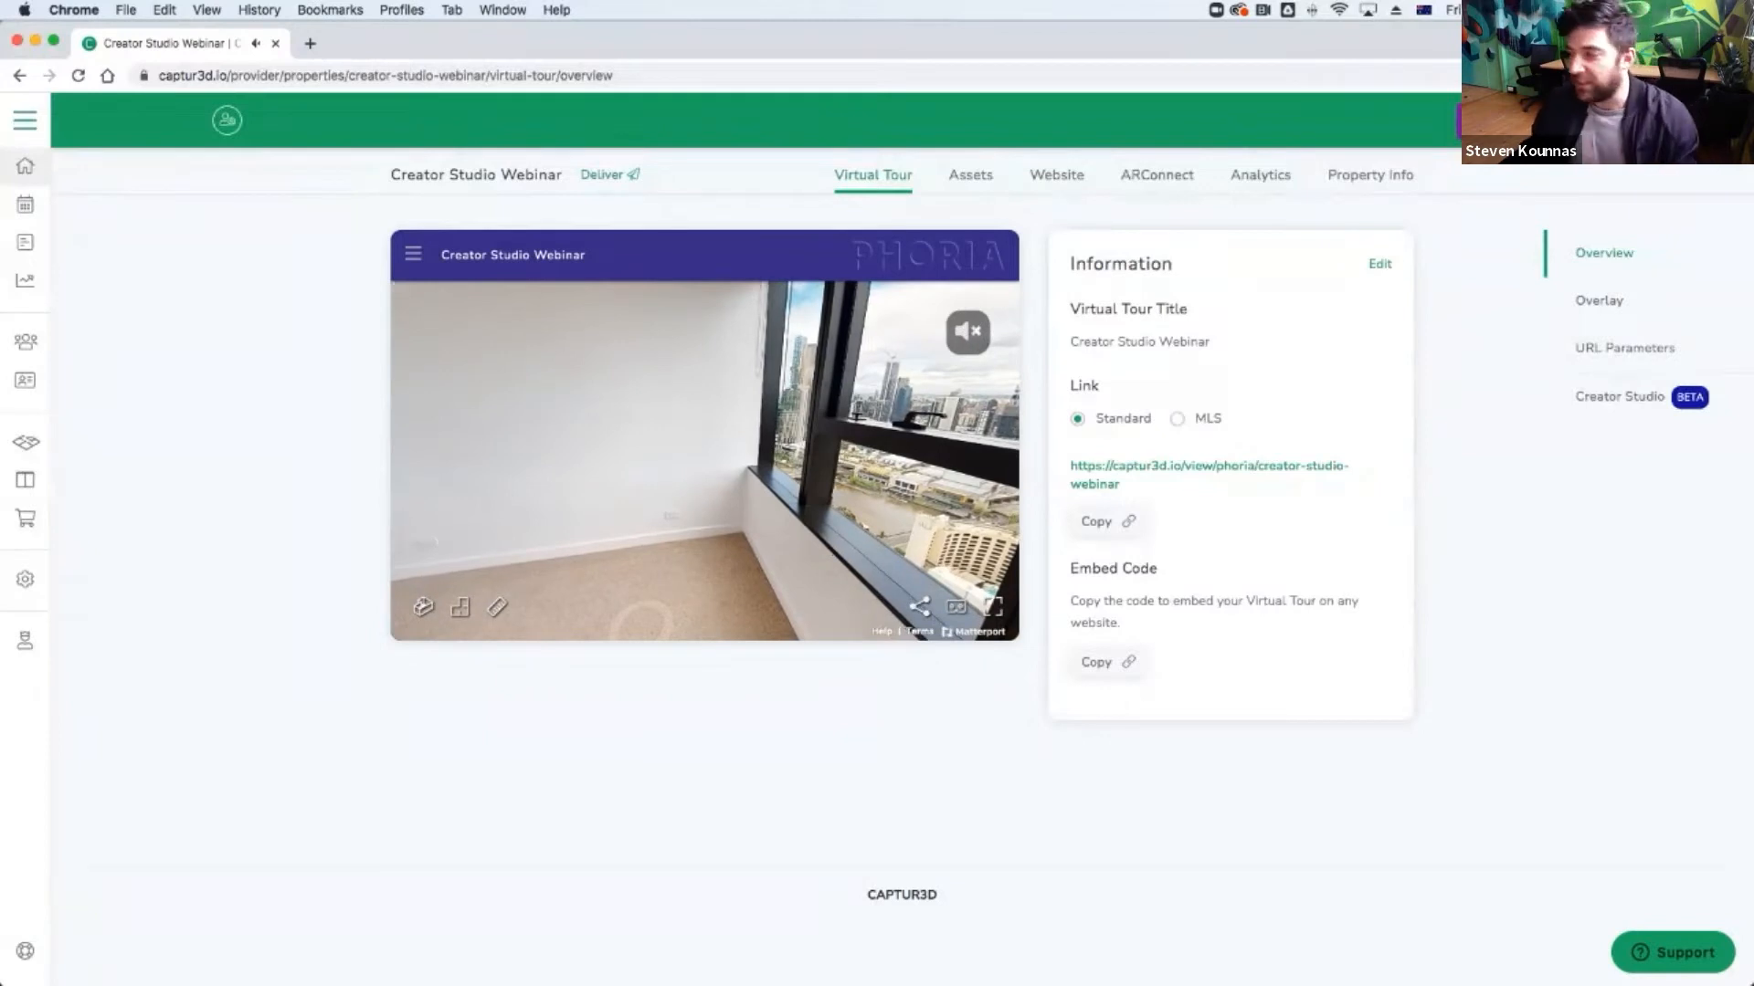
drag(605, 461, 771, 408)
drag(619, 411, 785, 420)
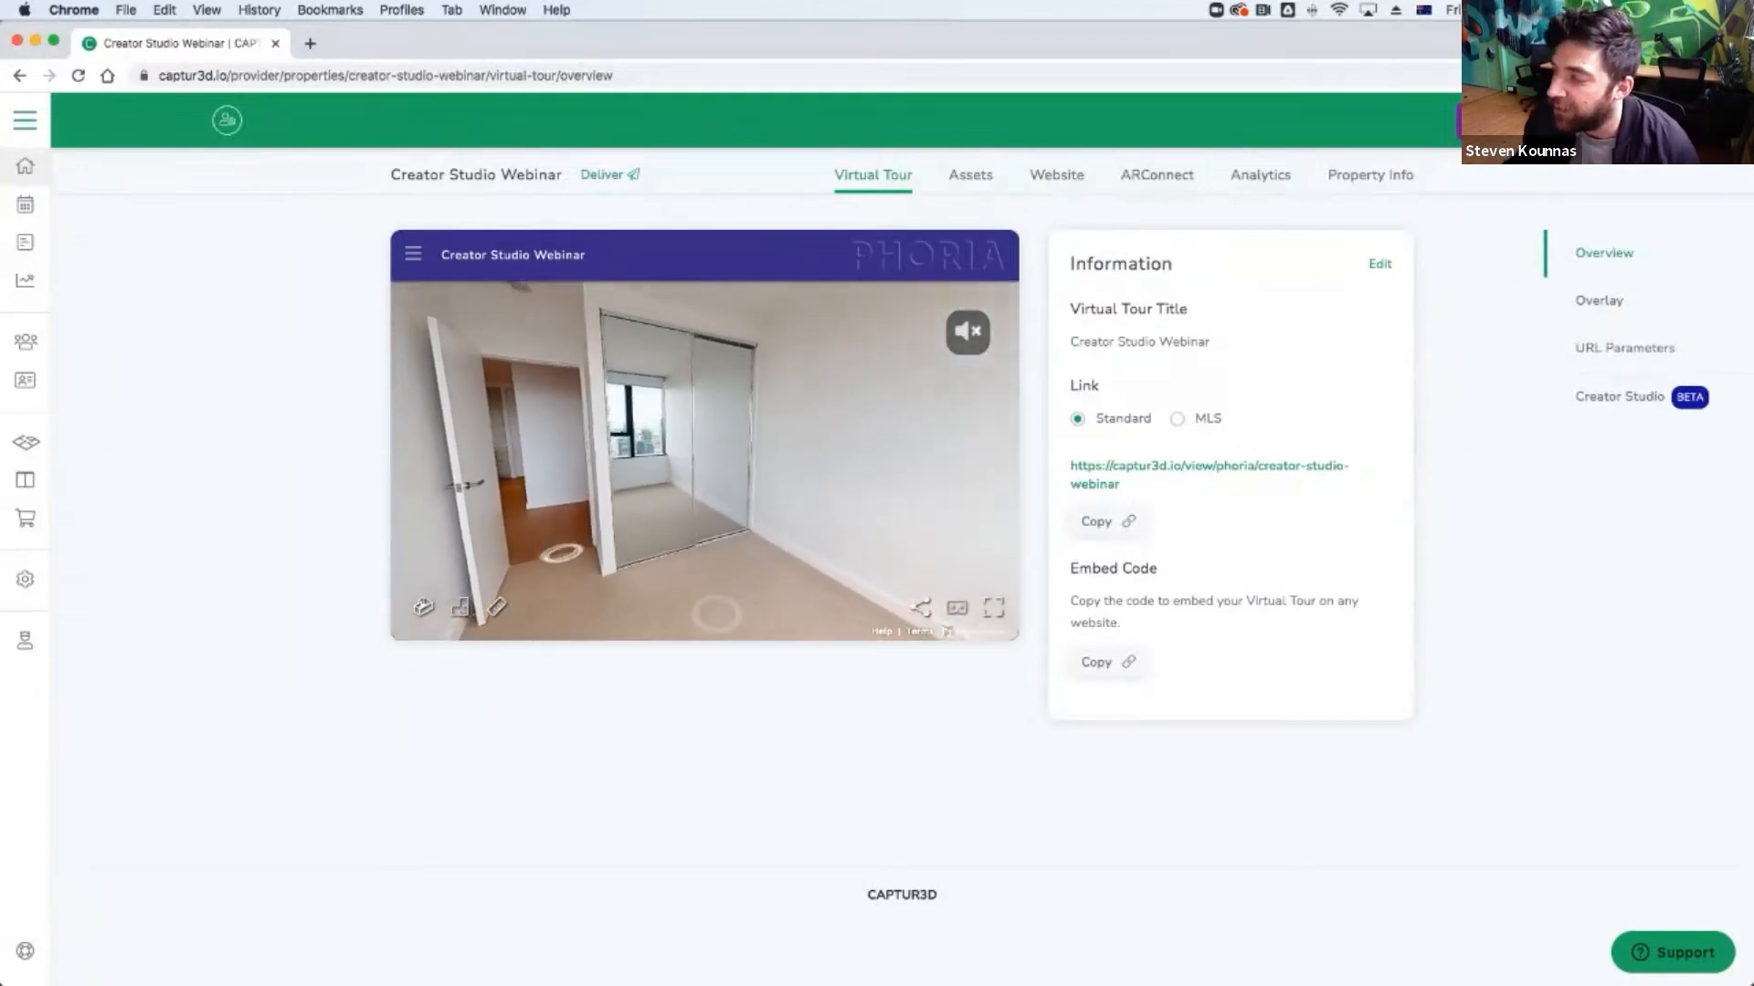
click(561, 553)
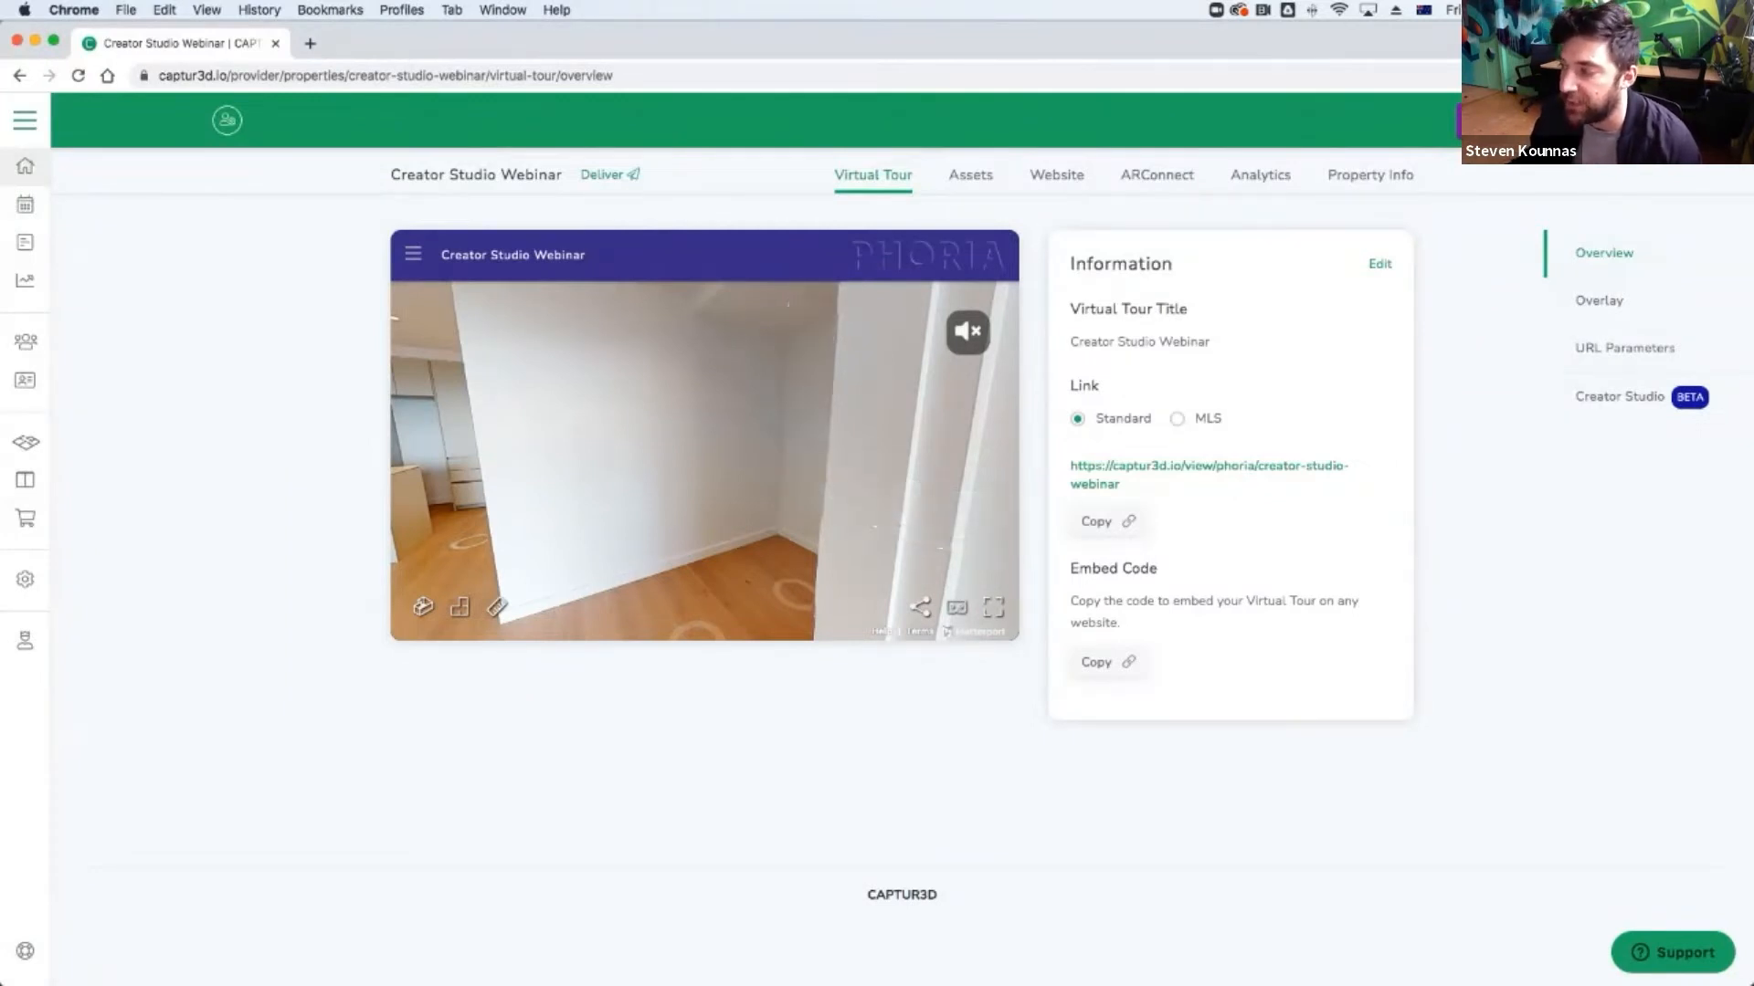
Turn the tour sound back on, walk past the kitchen to the bathroom to check its audio, and mute the sound.
click(968, 333)
drag(646, 542, 826, 428)
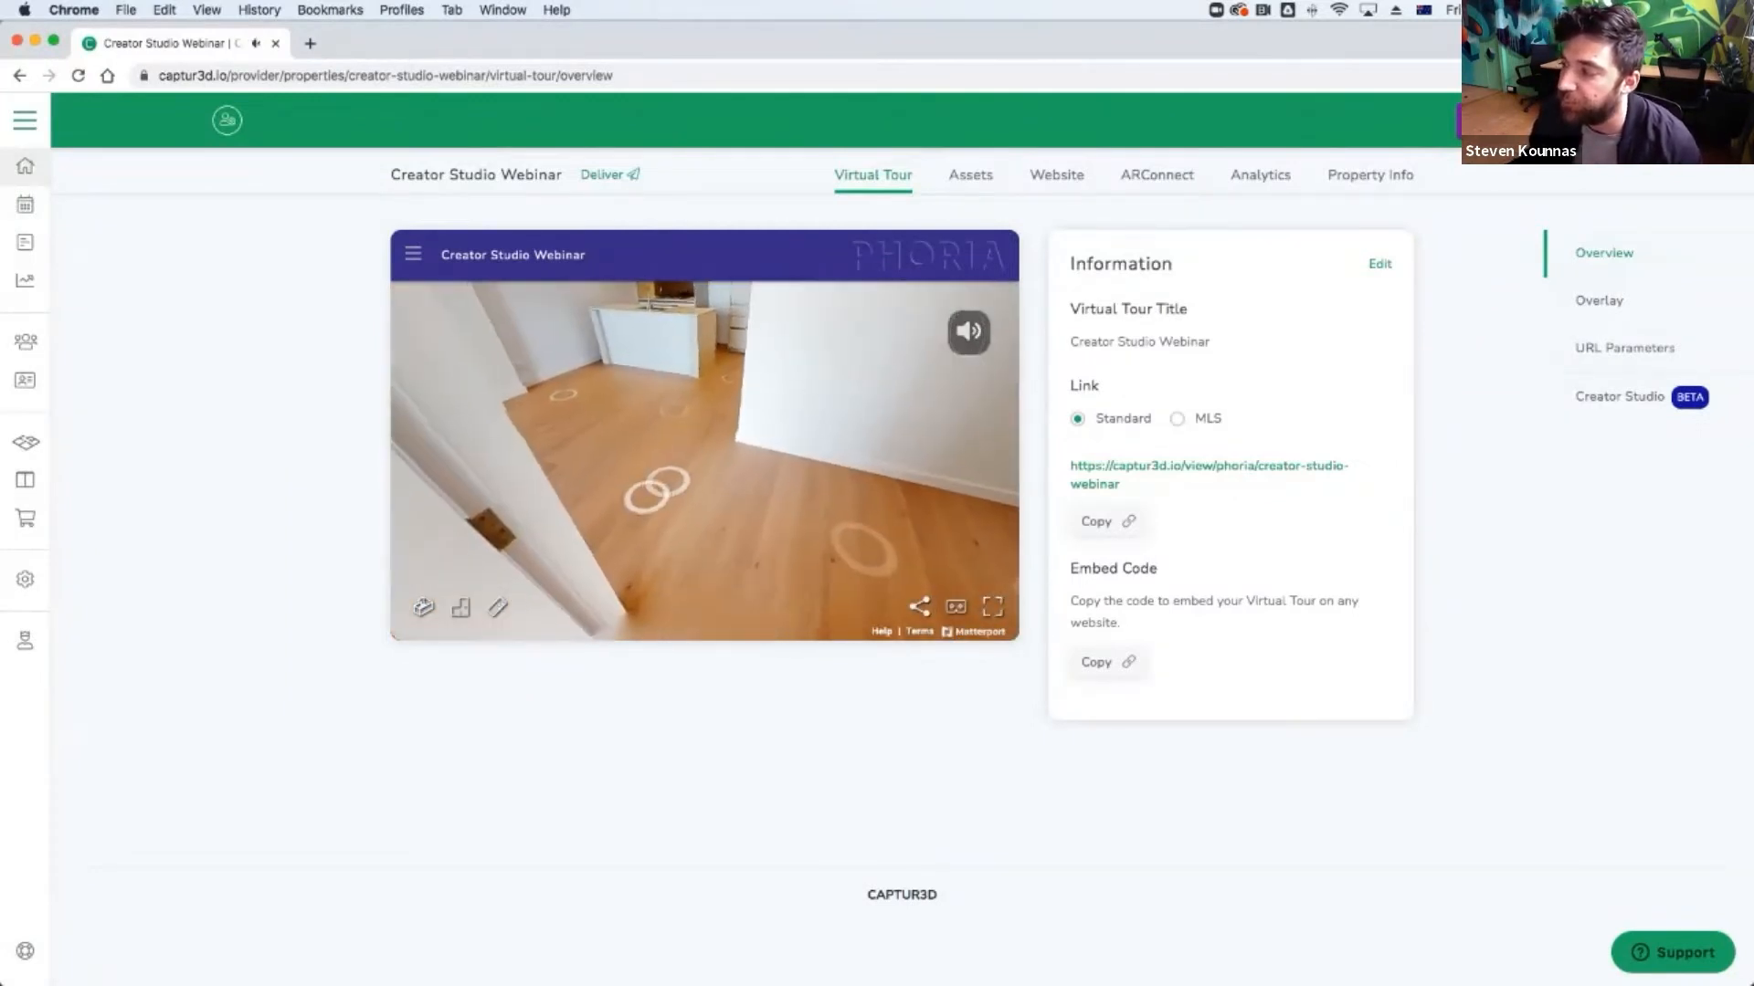
click(665, 490)
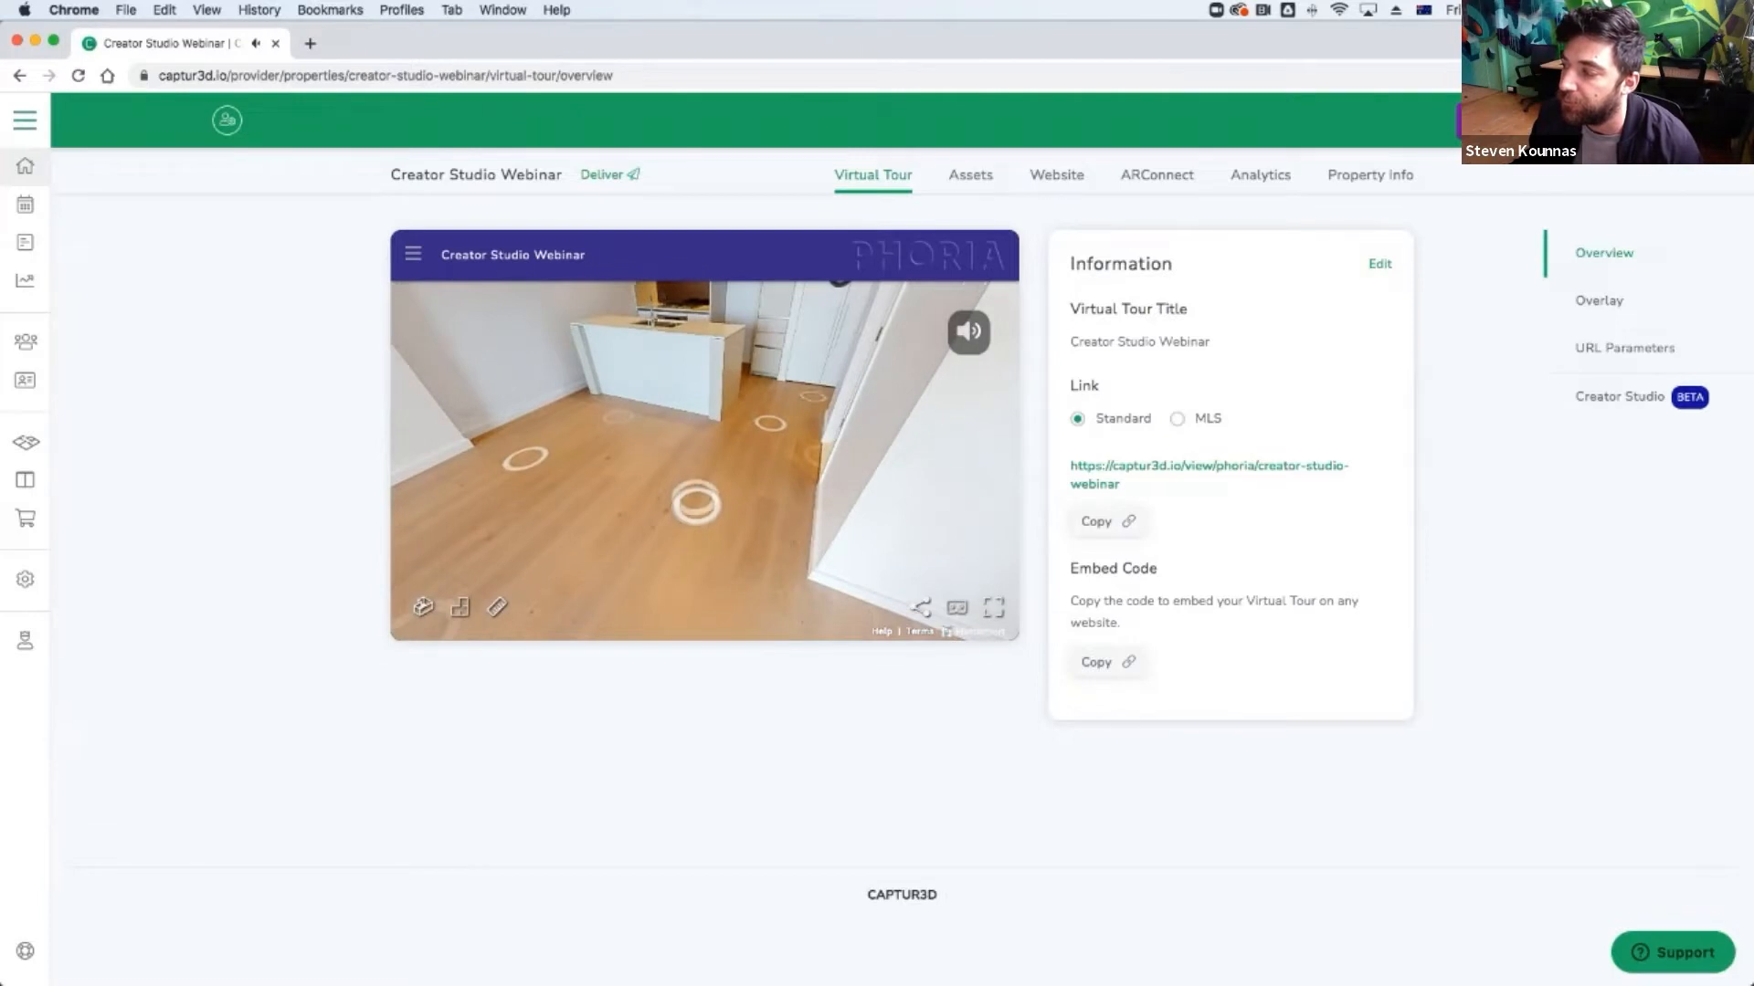
click(696, 502)
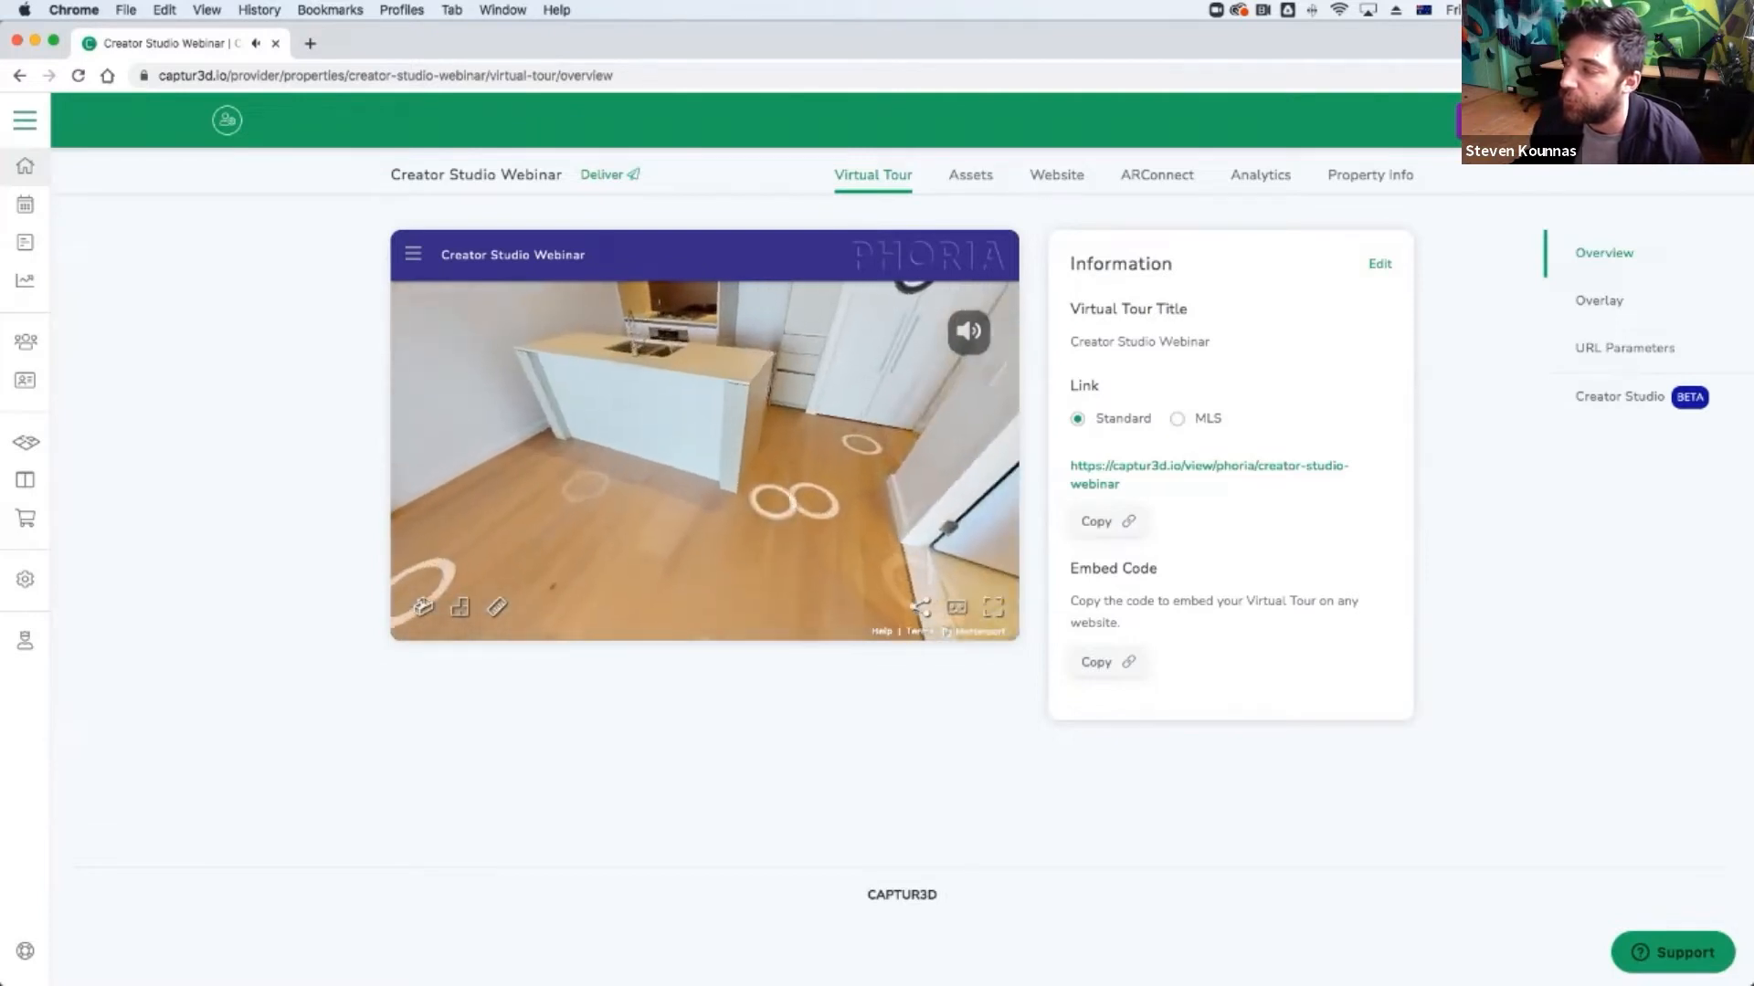
click(697, 513)
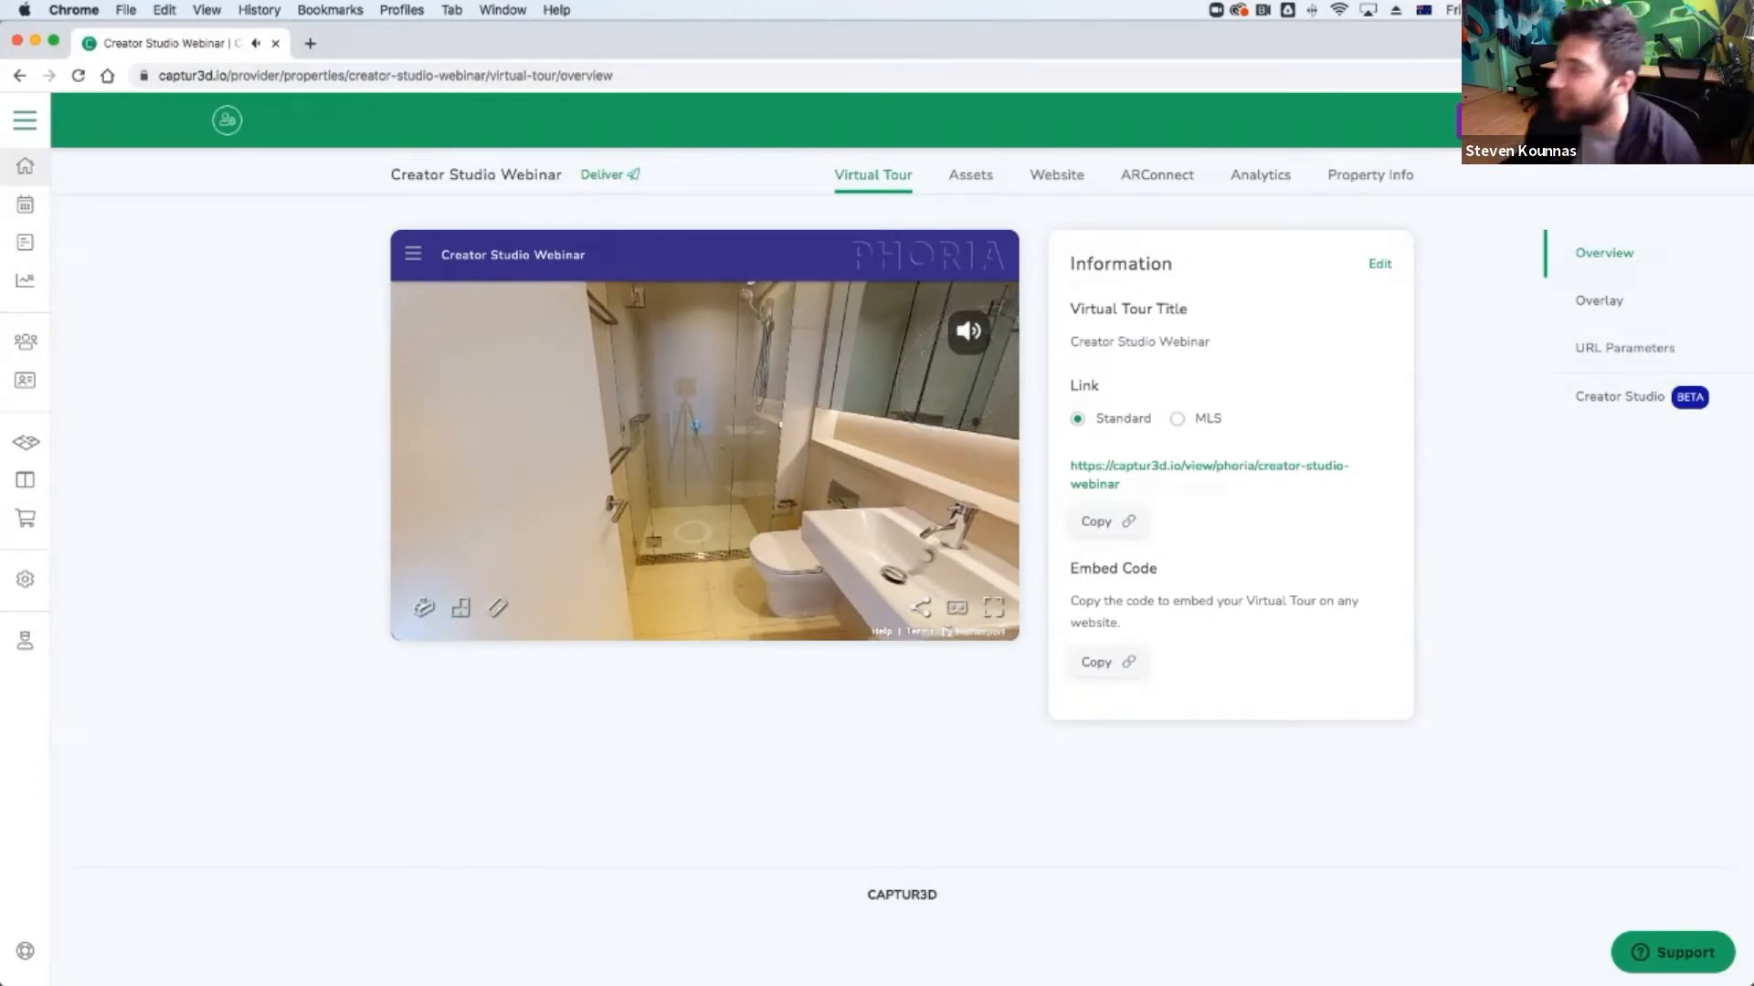
click(968, 330)
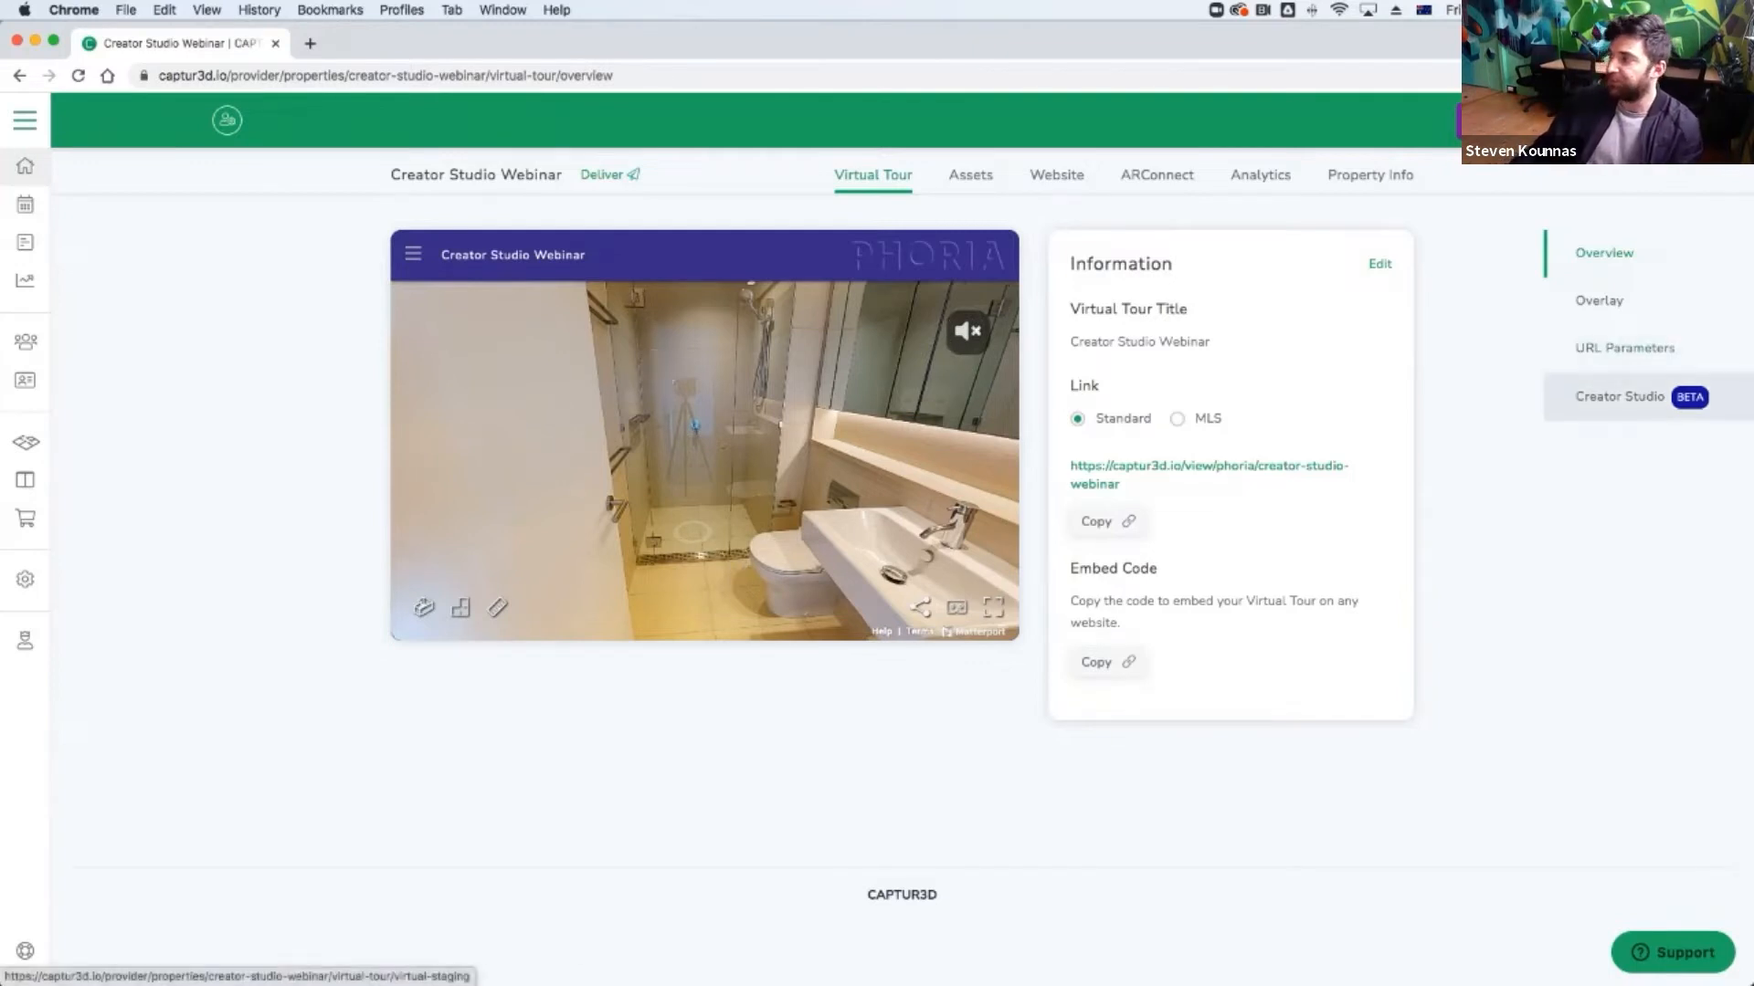
Reopen the tour in Creator Studio and display its audio assignments.
click(1620, 396)
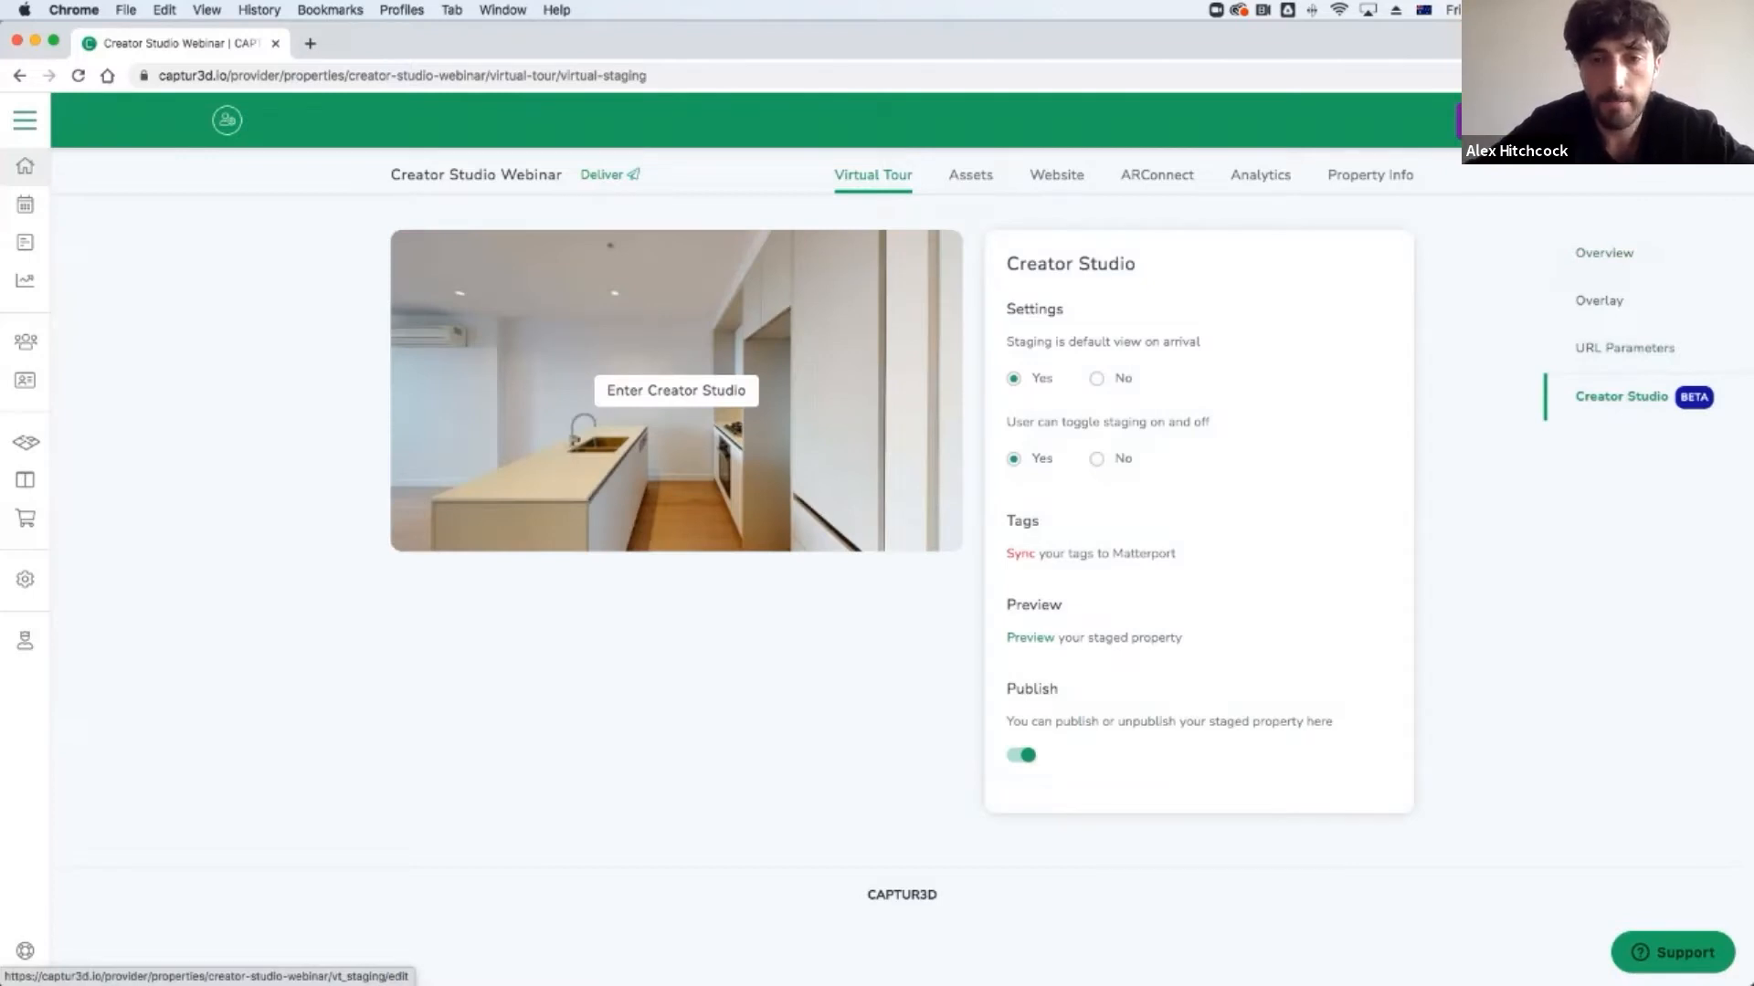
click(676, 390)
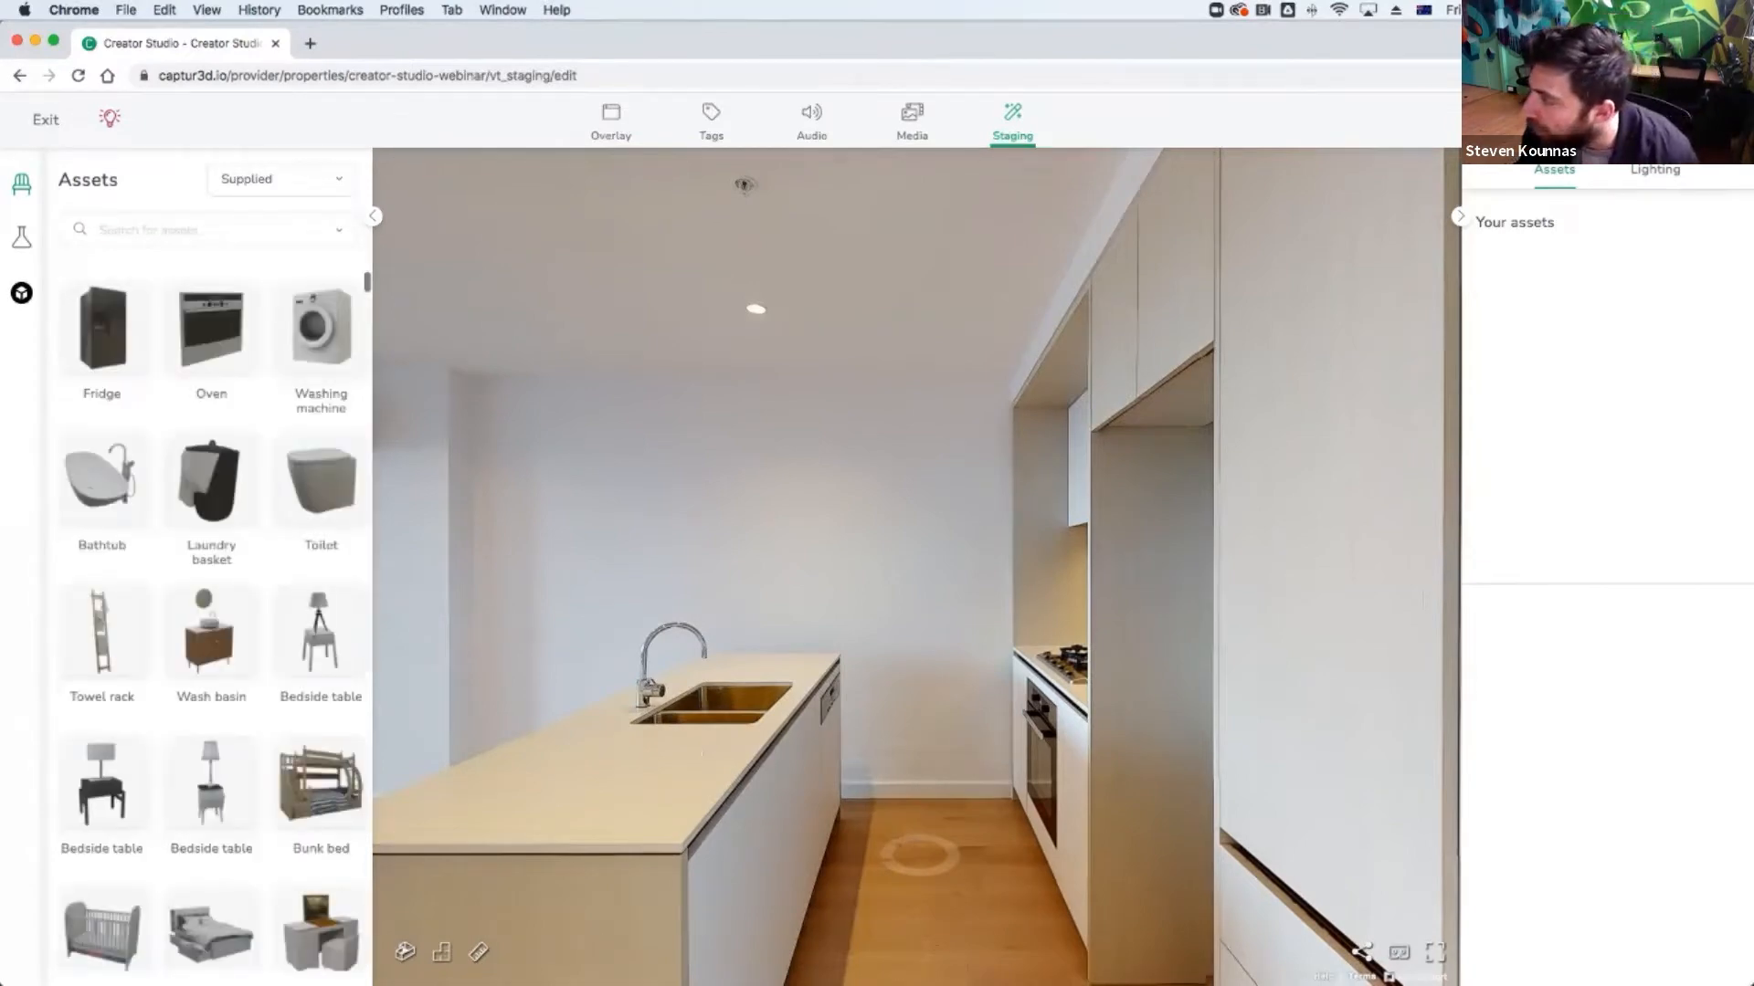
click(811, 121)
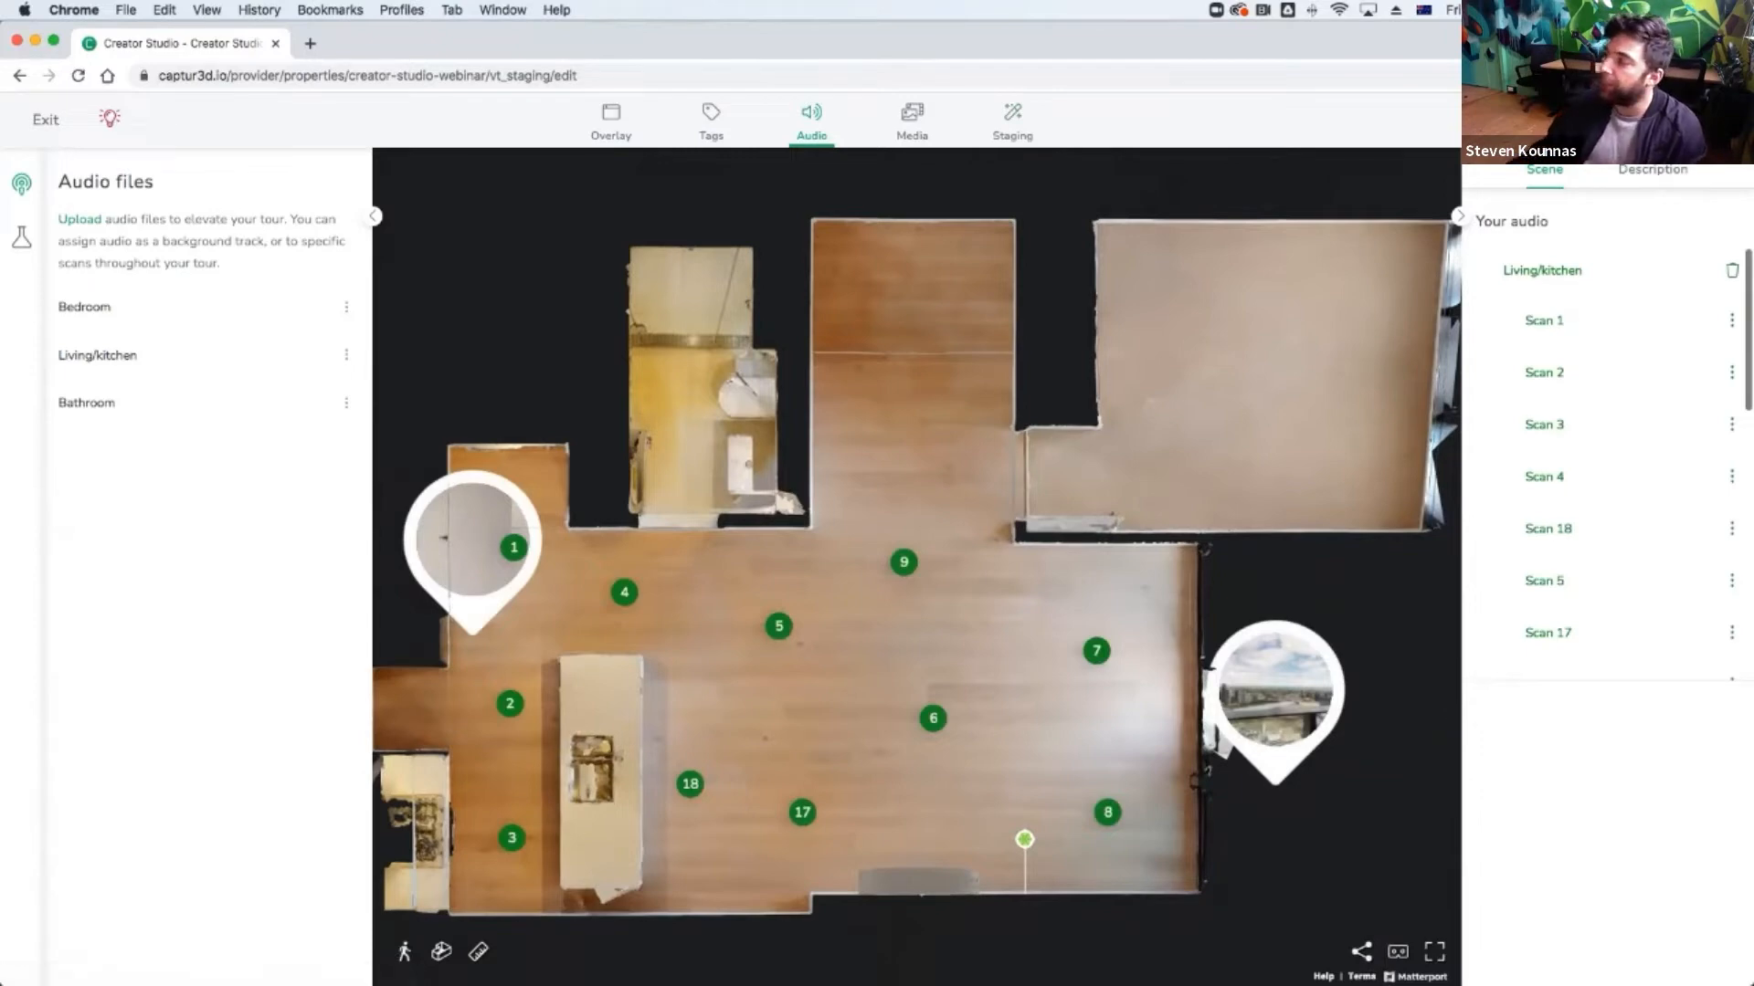
Examine the opening description text in the tour's audio settings.
click(1652, 170)
triple_click(1590, 297)
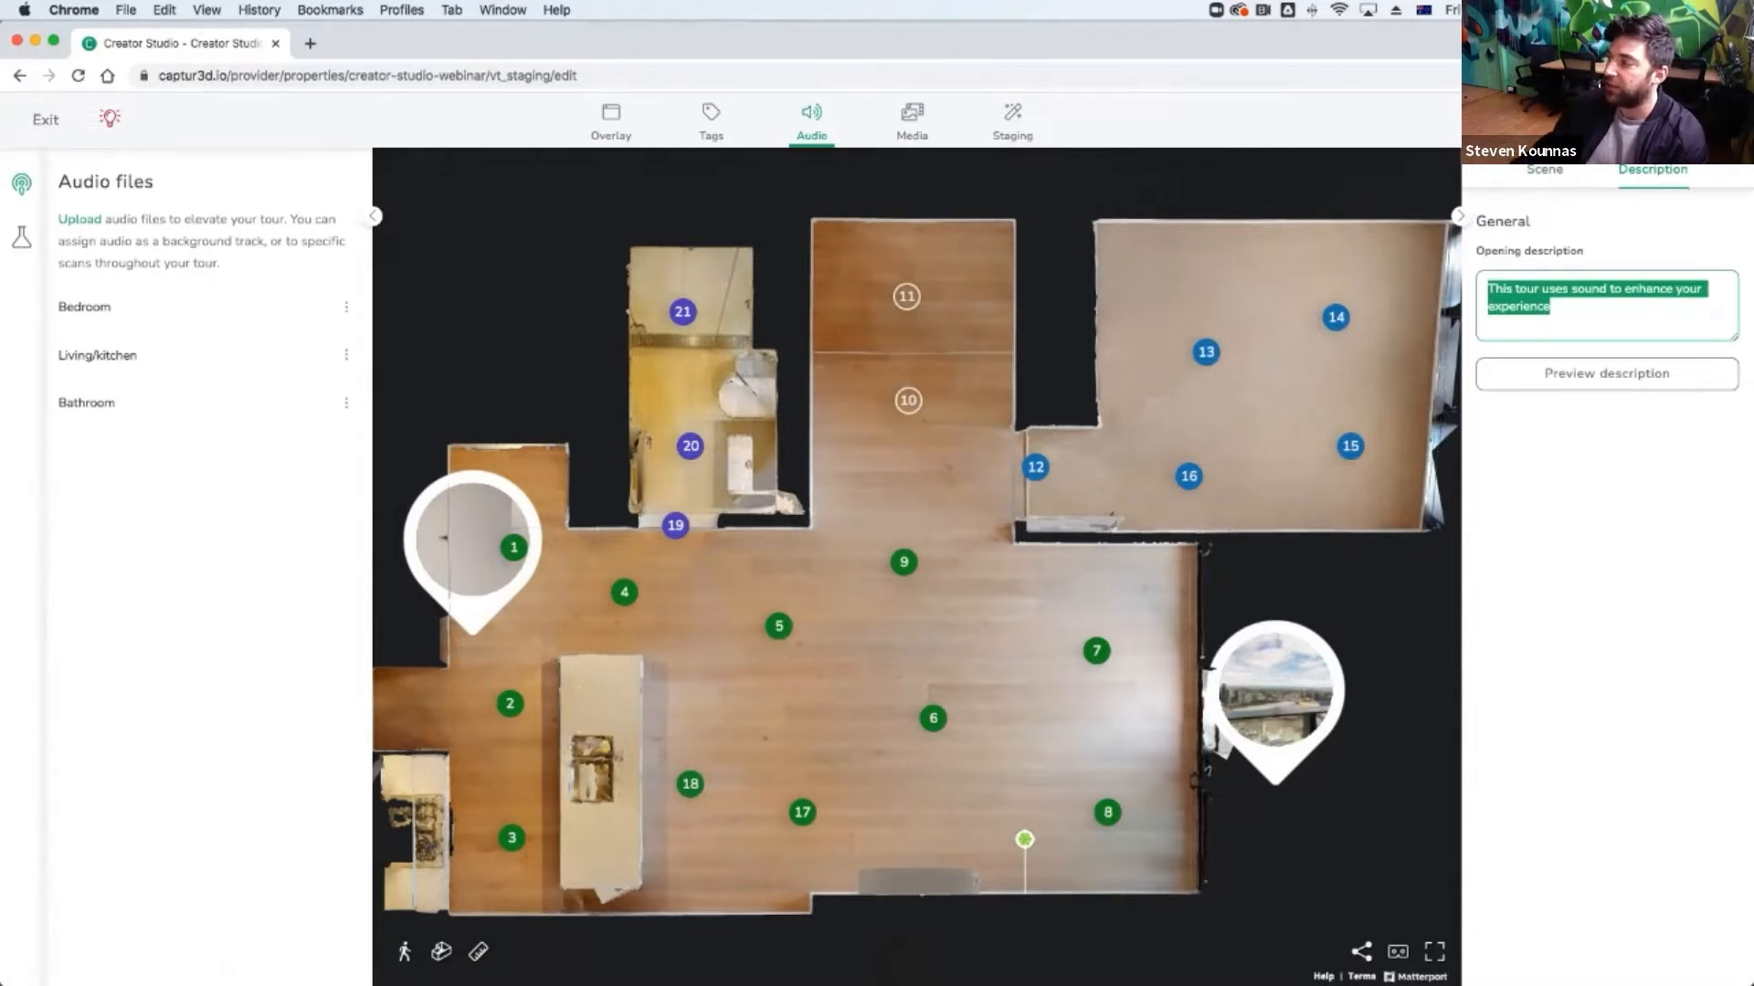
click(1551, 308)
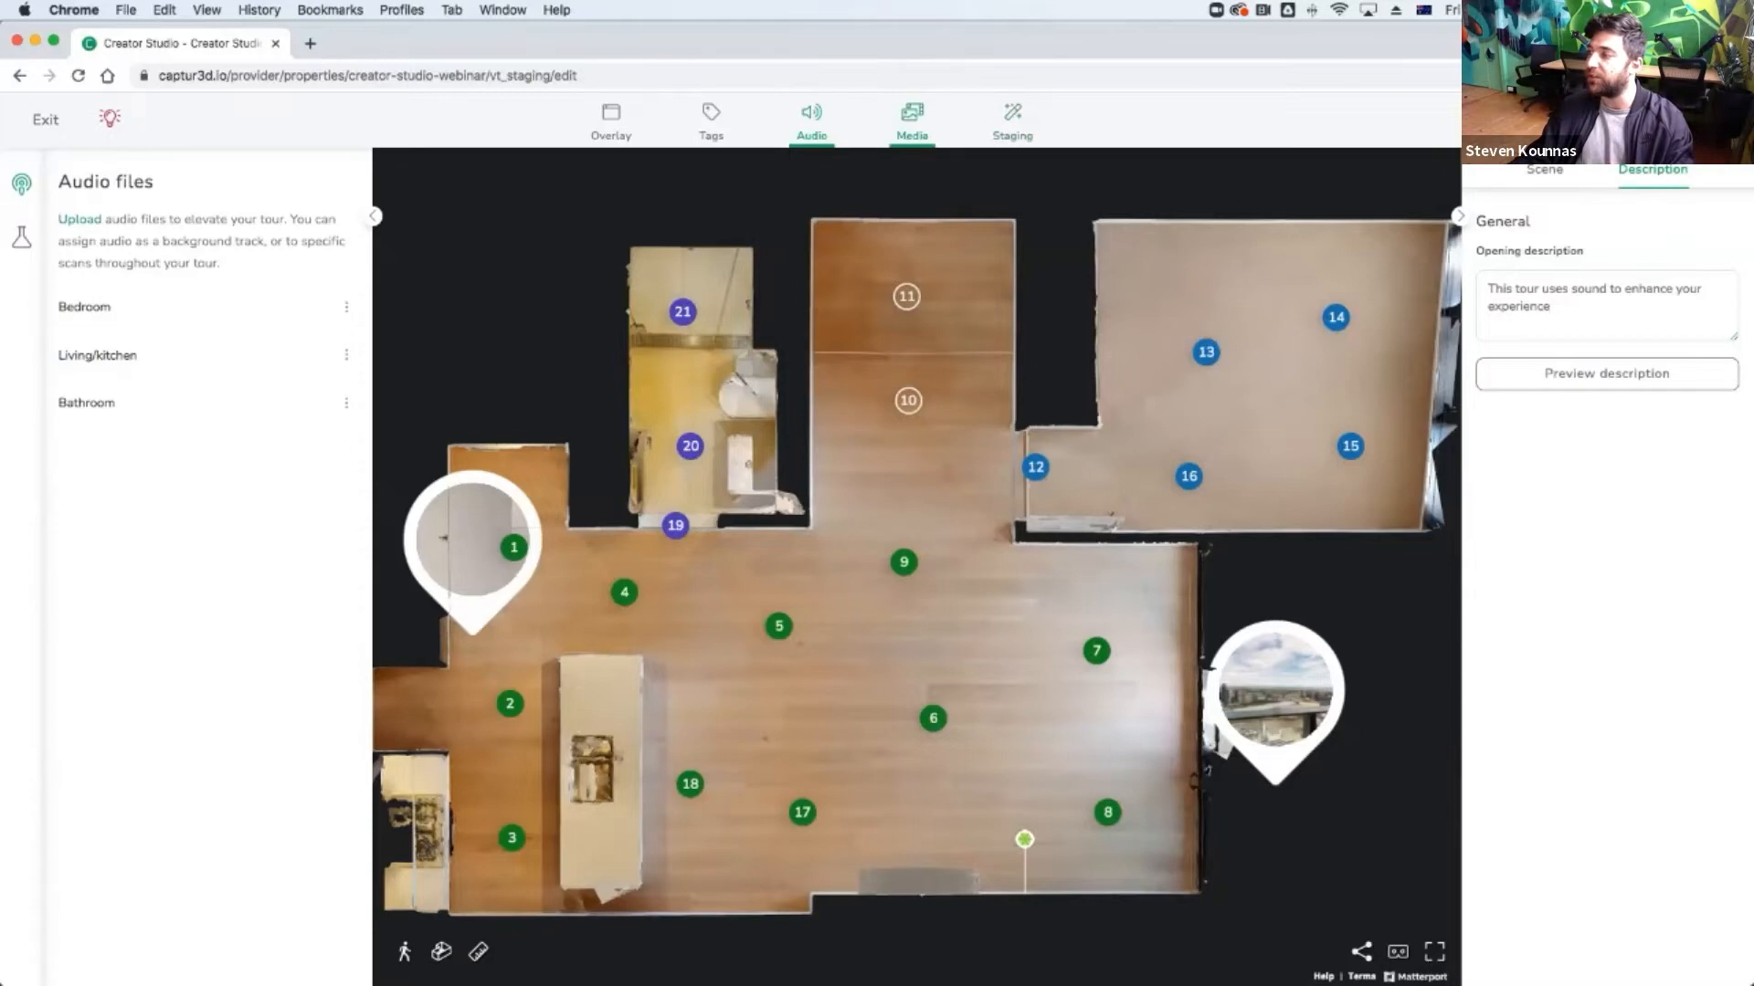
Switch to media editing and move inside the tour to face the living area wall with the air conditioner.
click(912, 123)
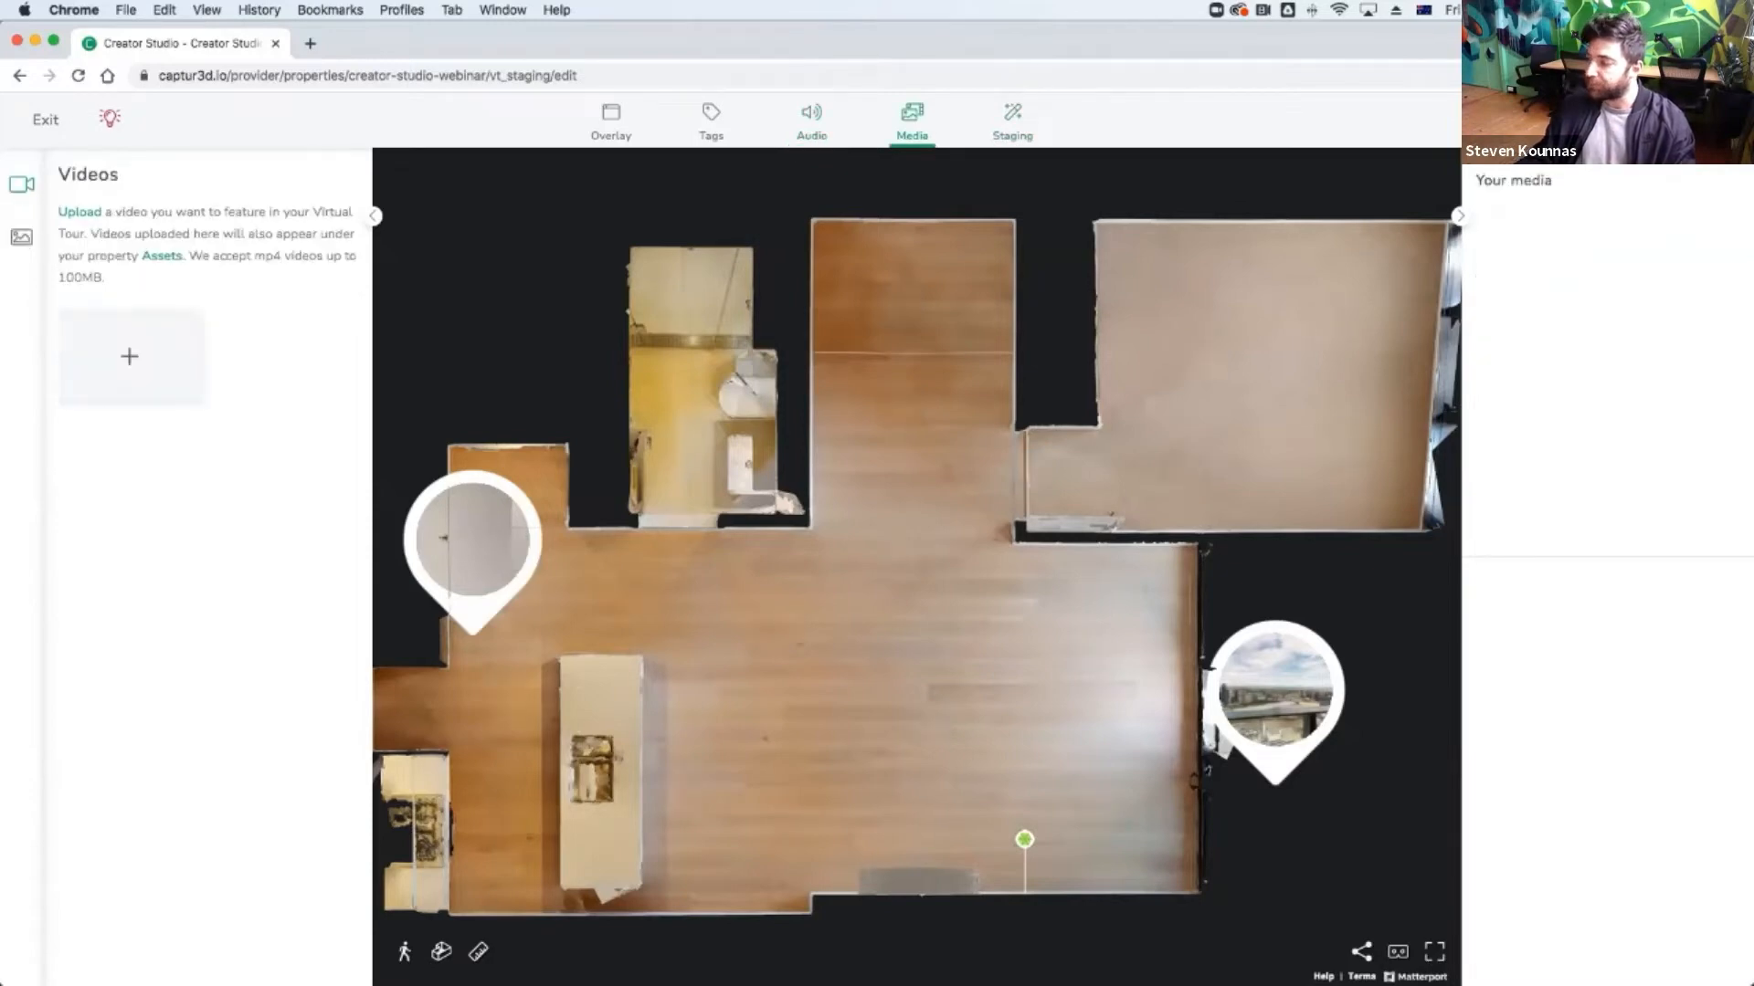
click(909, 645)
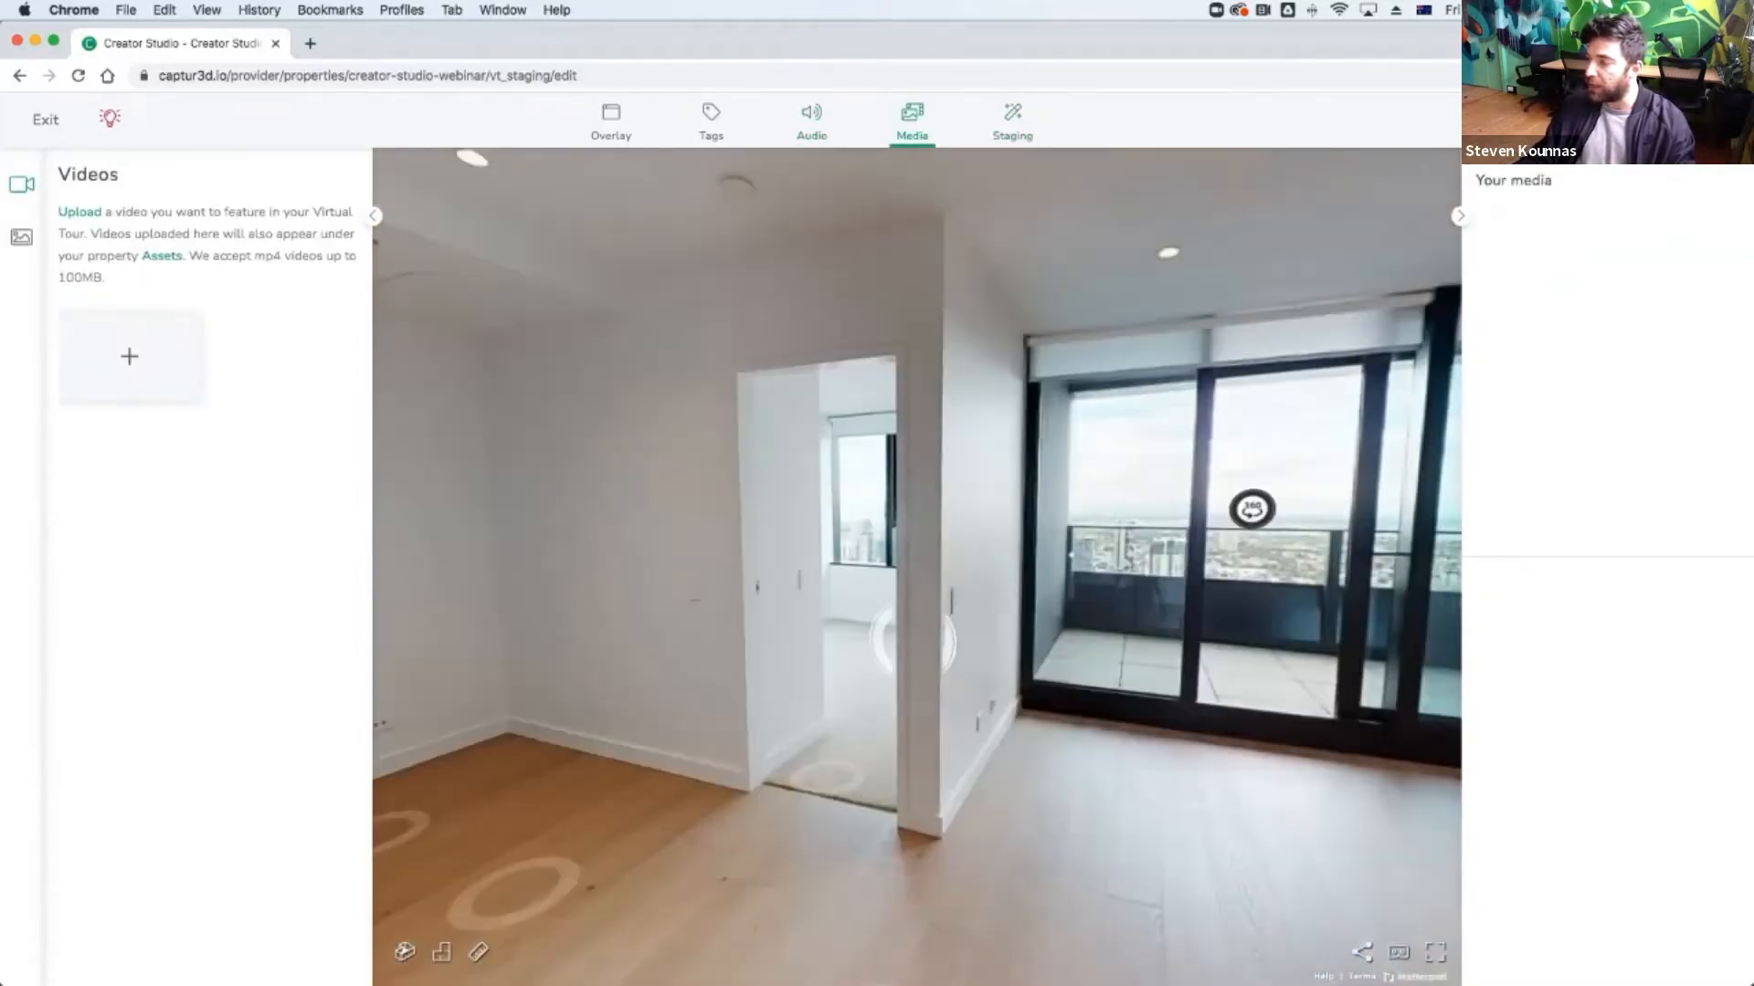
click(914, 644)
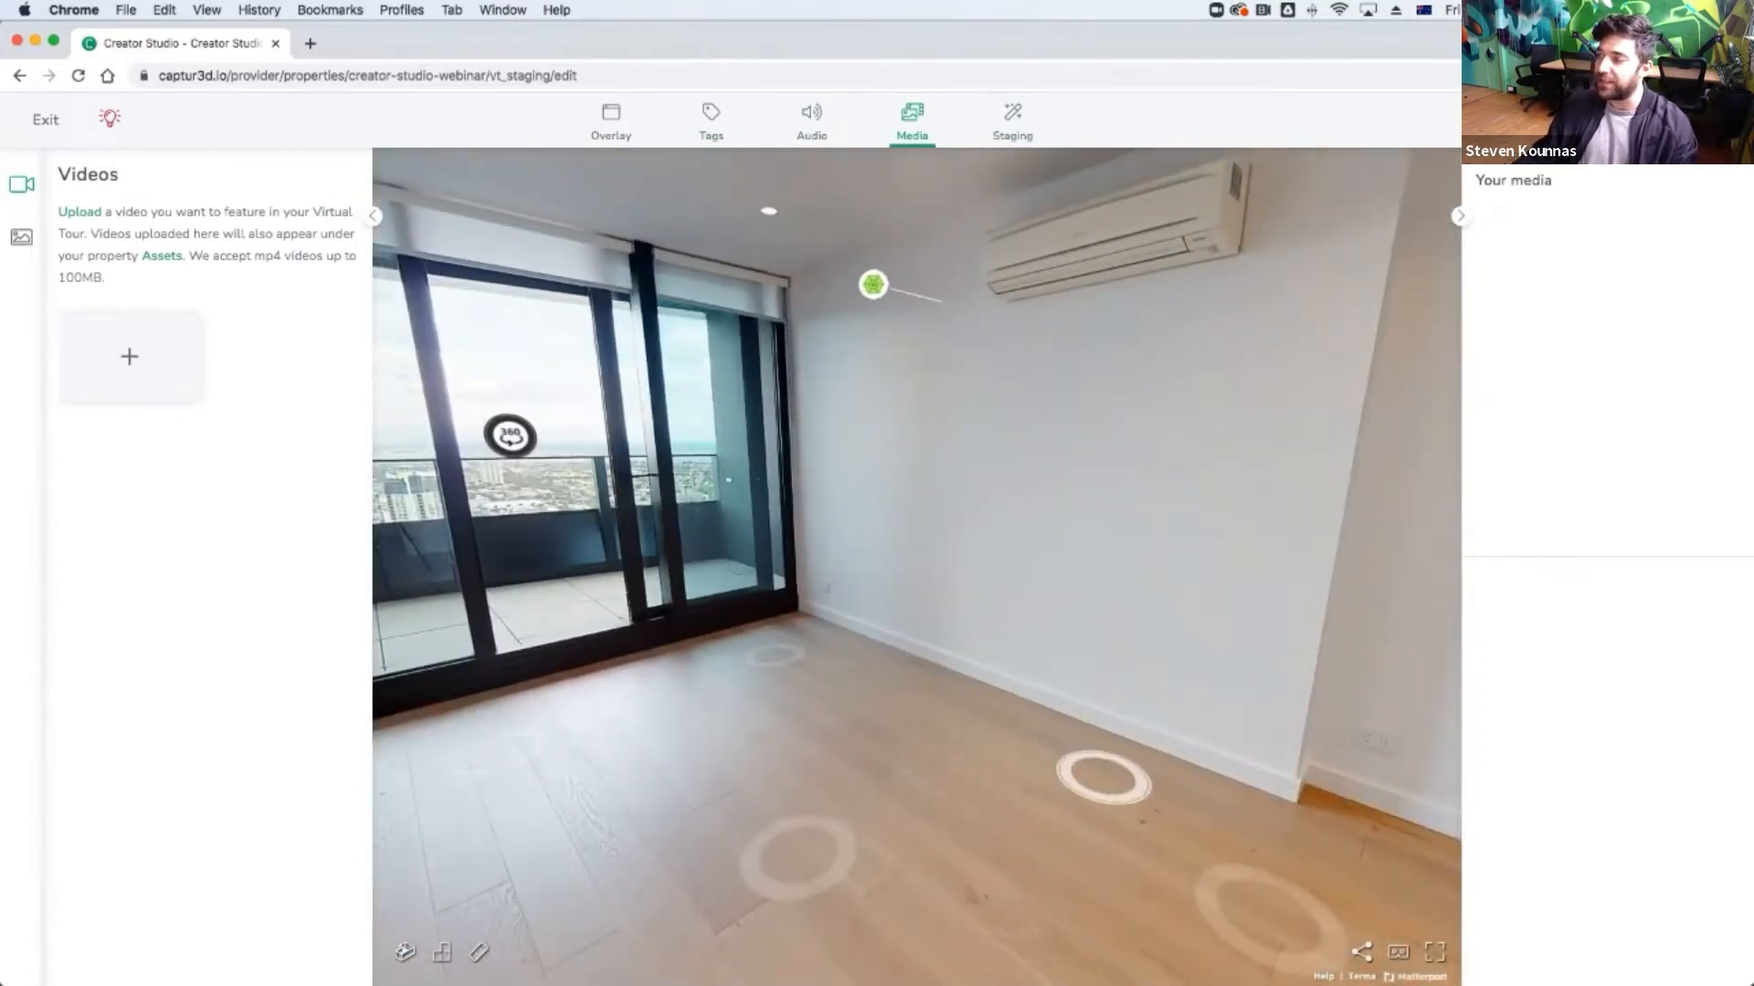
click(1105, 775)
drag(1032, 640, 920, 683)
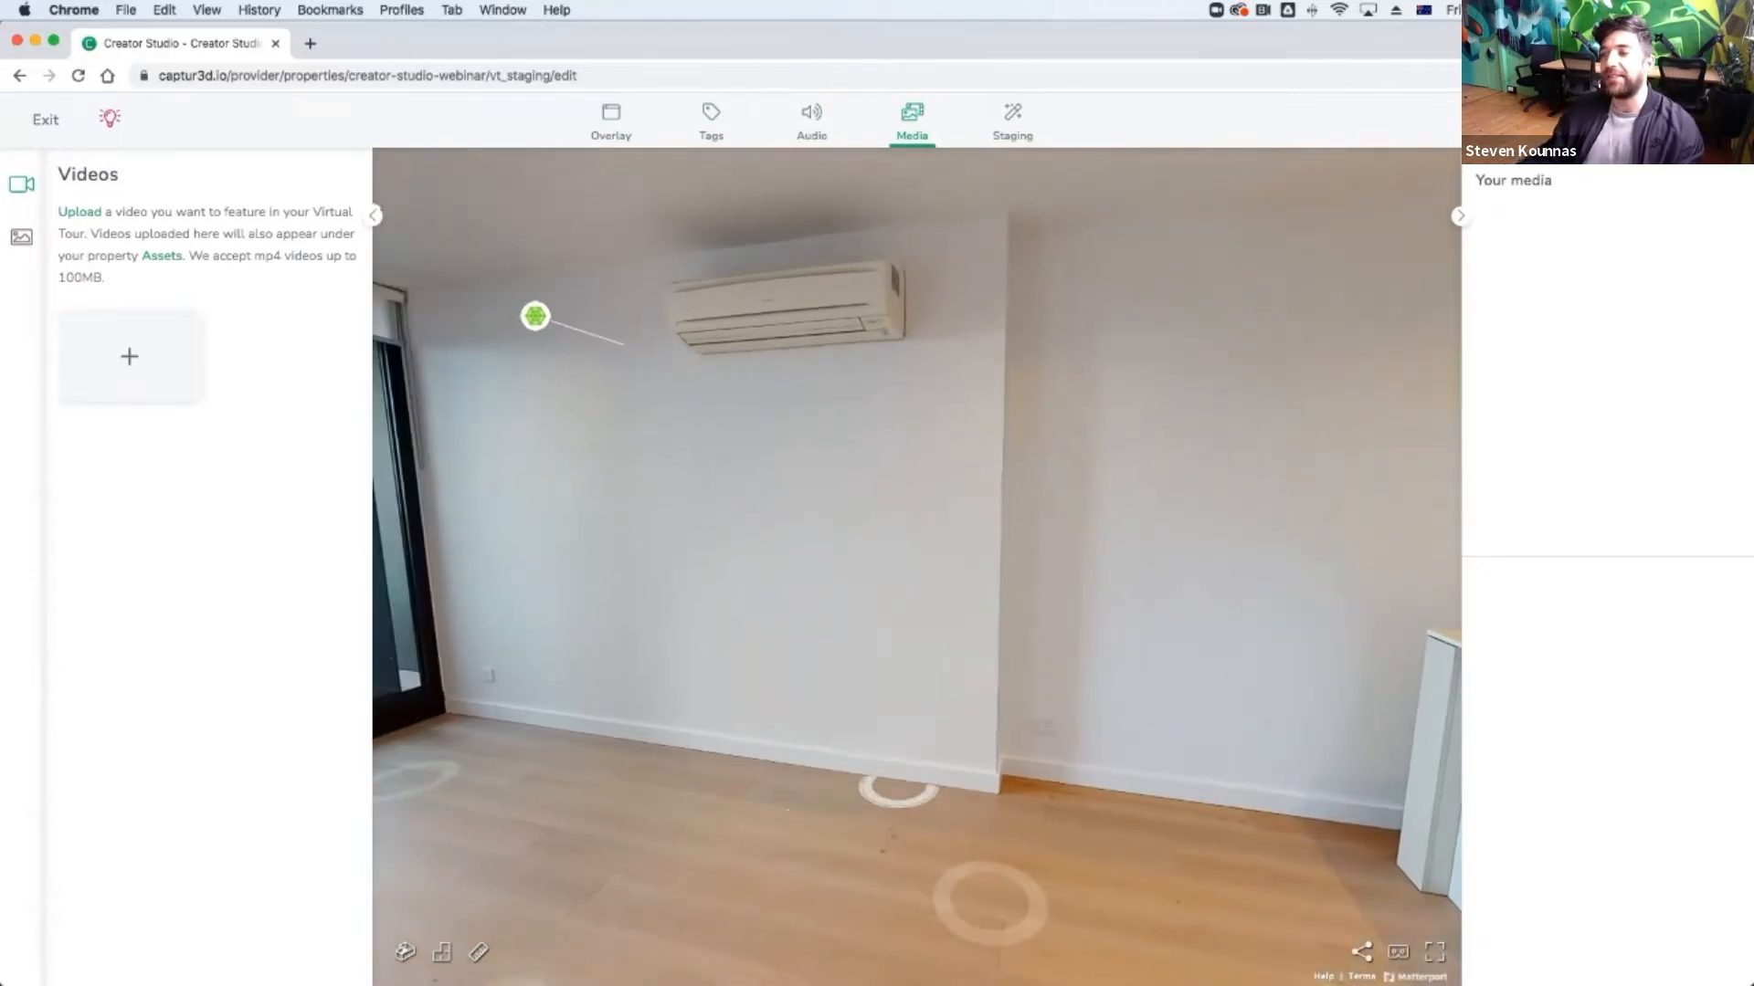
Start an image upload for the tour's media and browse for the files.
click(21, 237)
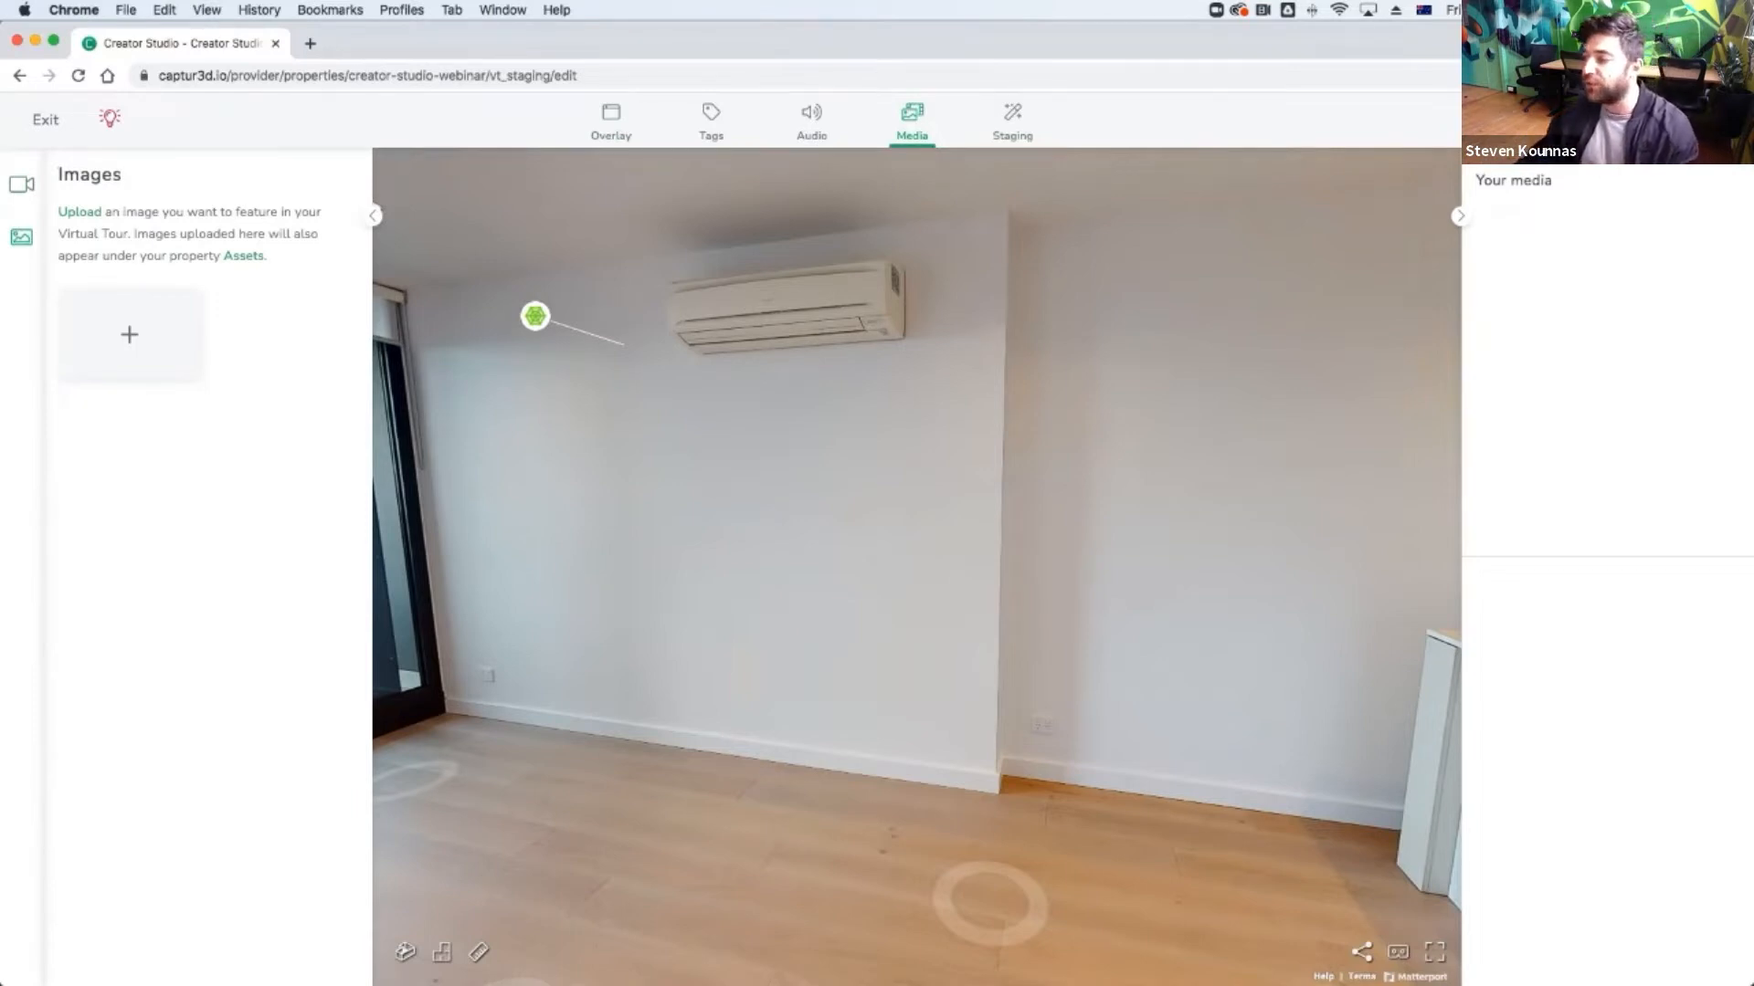
drag(913, 548, 754, 566)
click(130, 335)
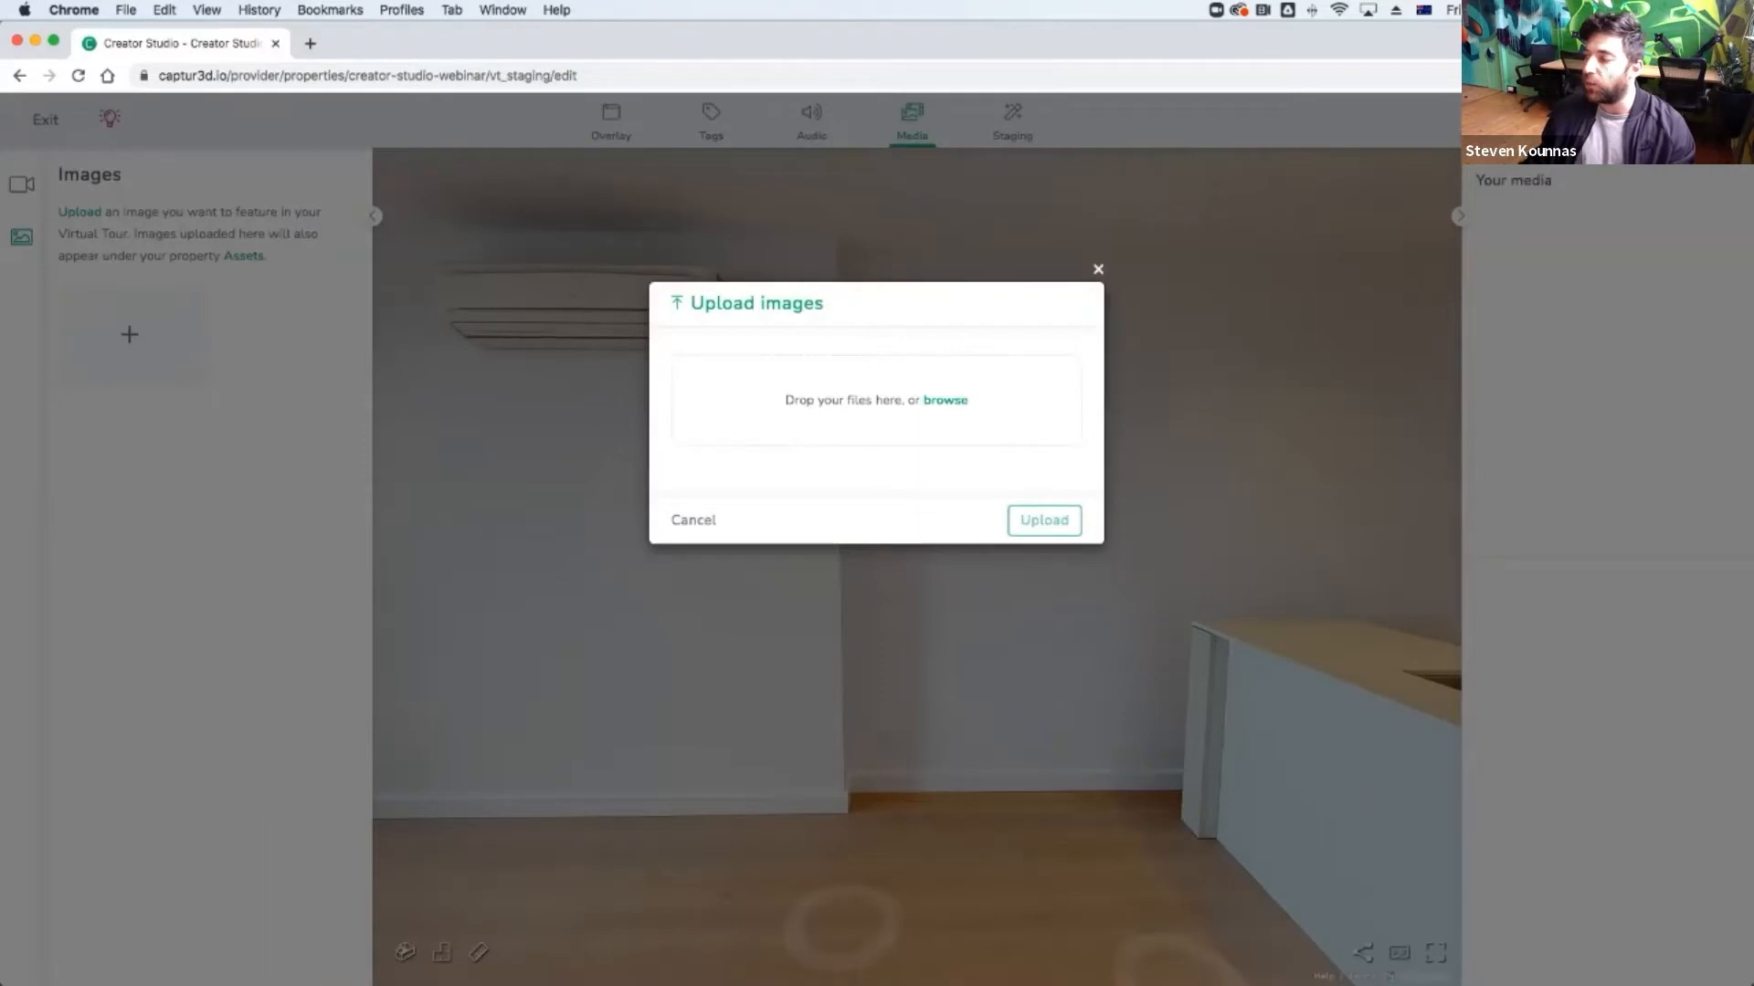
click(945, 400)
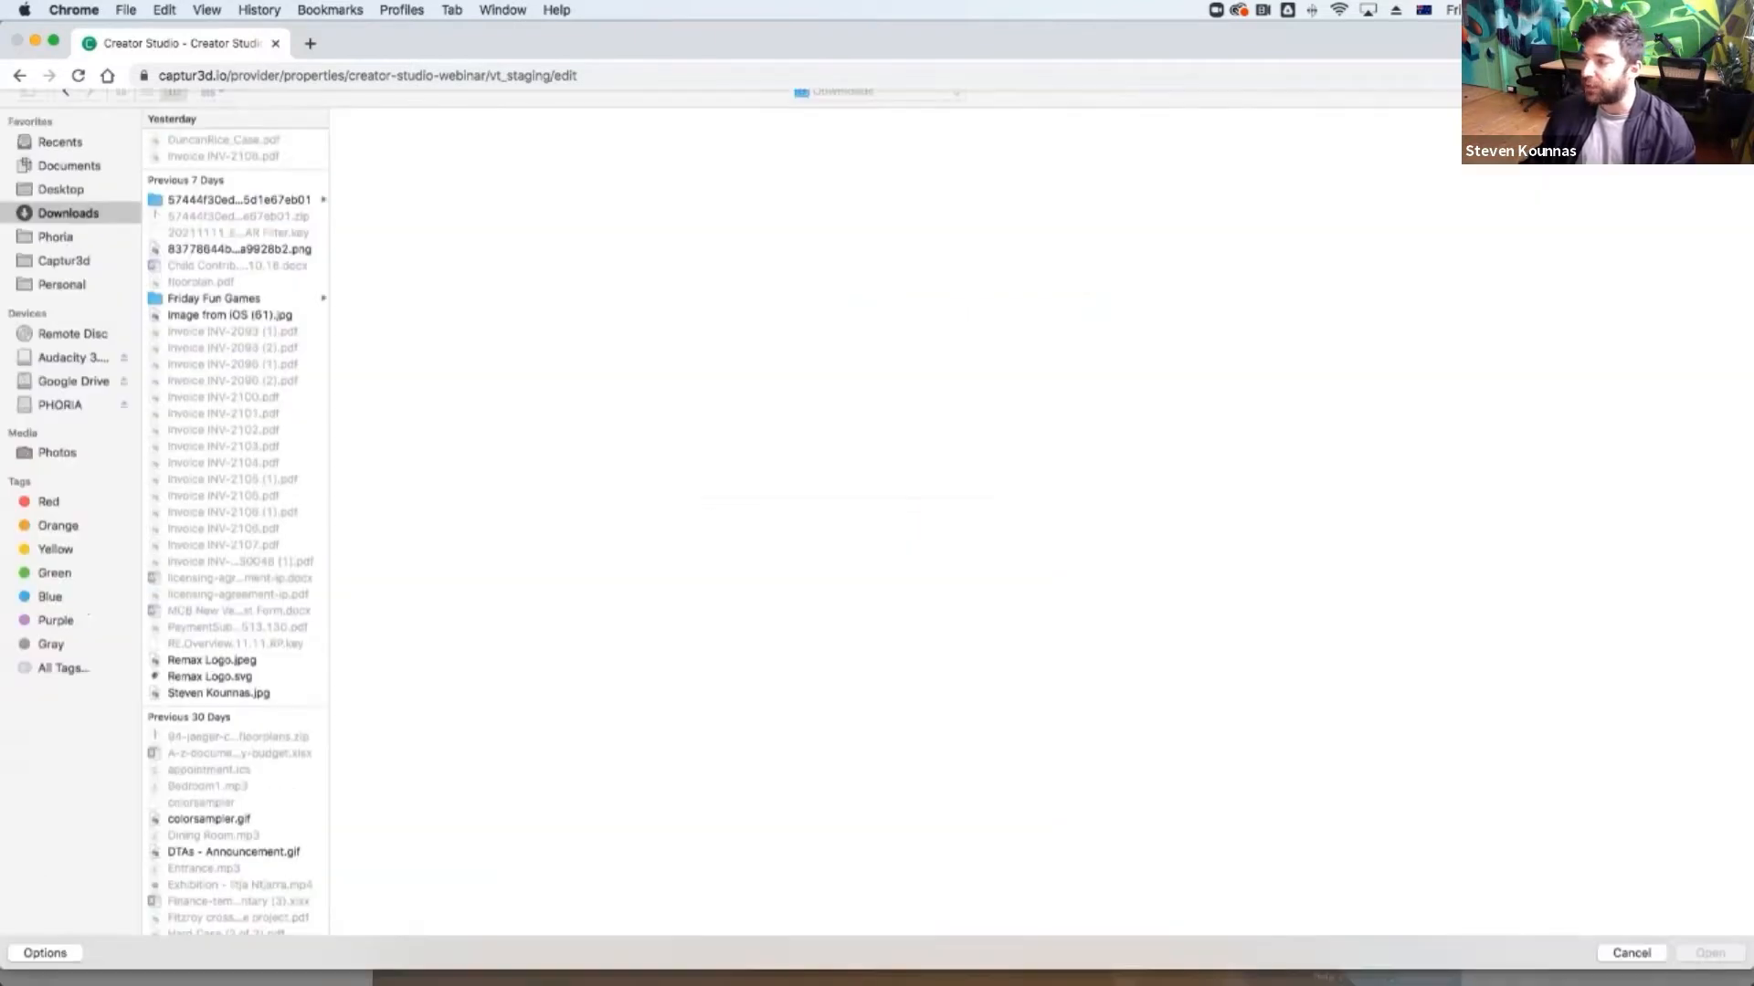
Upload the images Art1, Art2, Art3 and Art4 from the CS Examples/Media/Images folder on the Desktop.
click(61, 206)
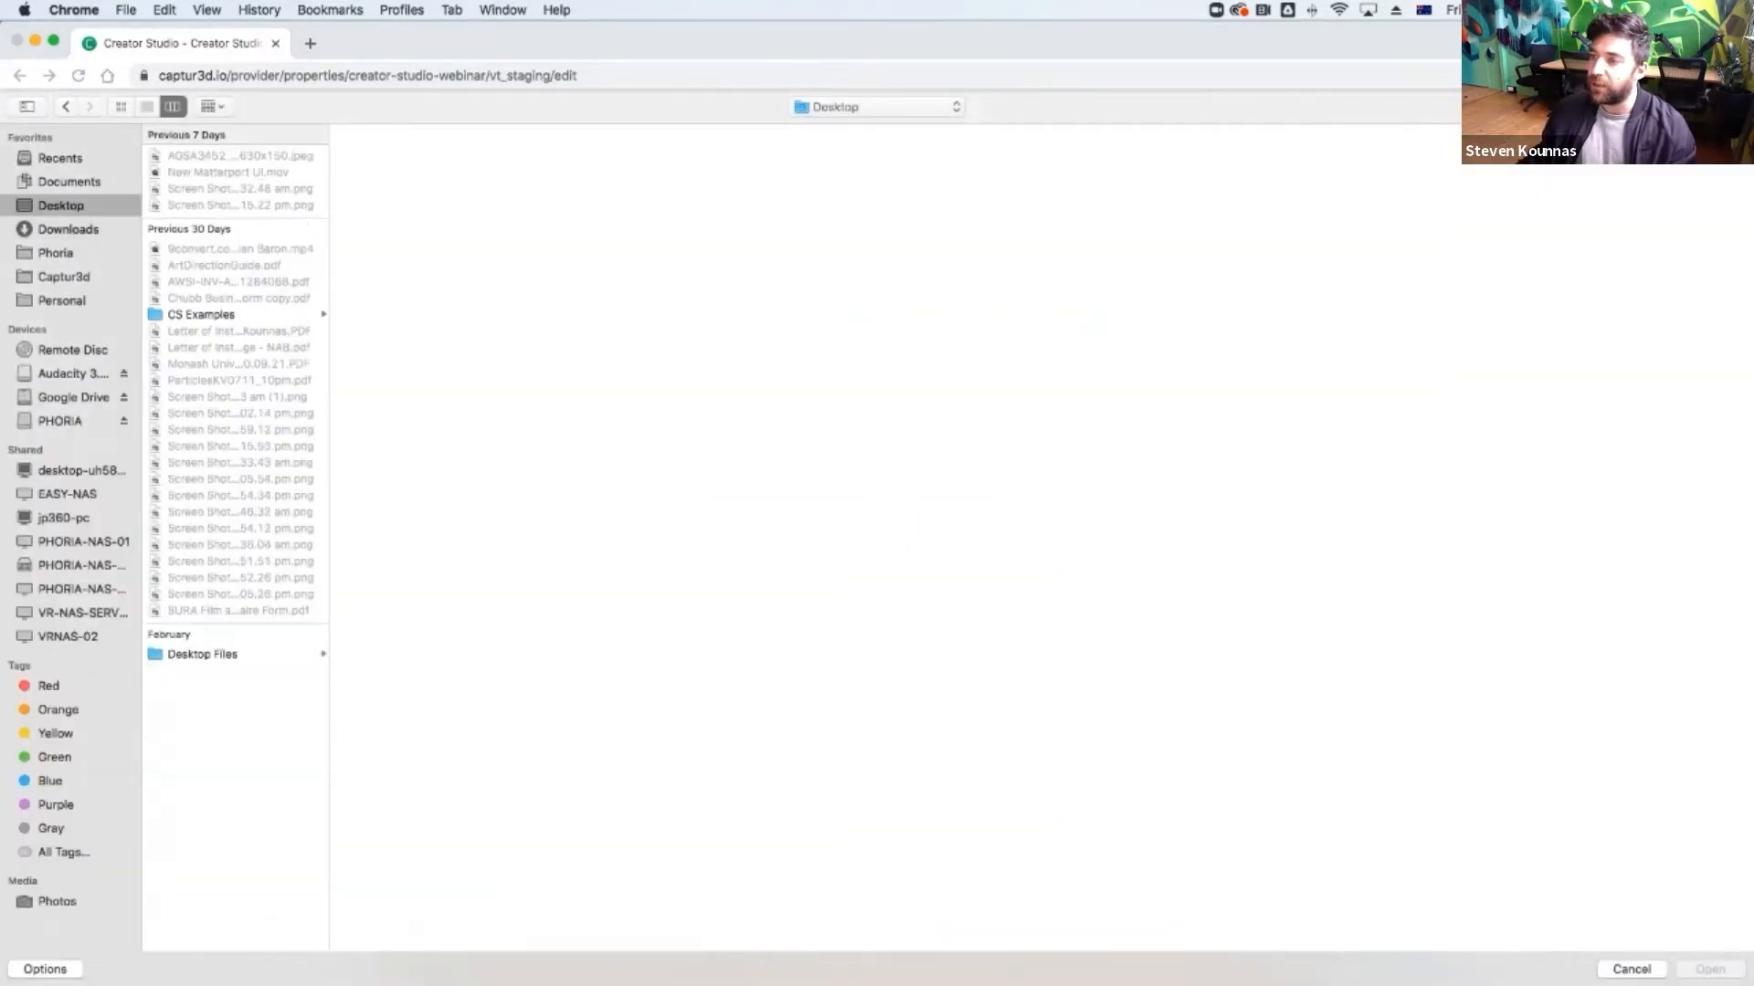
click(201, 196)
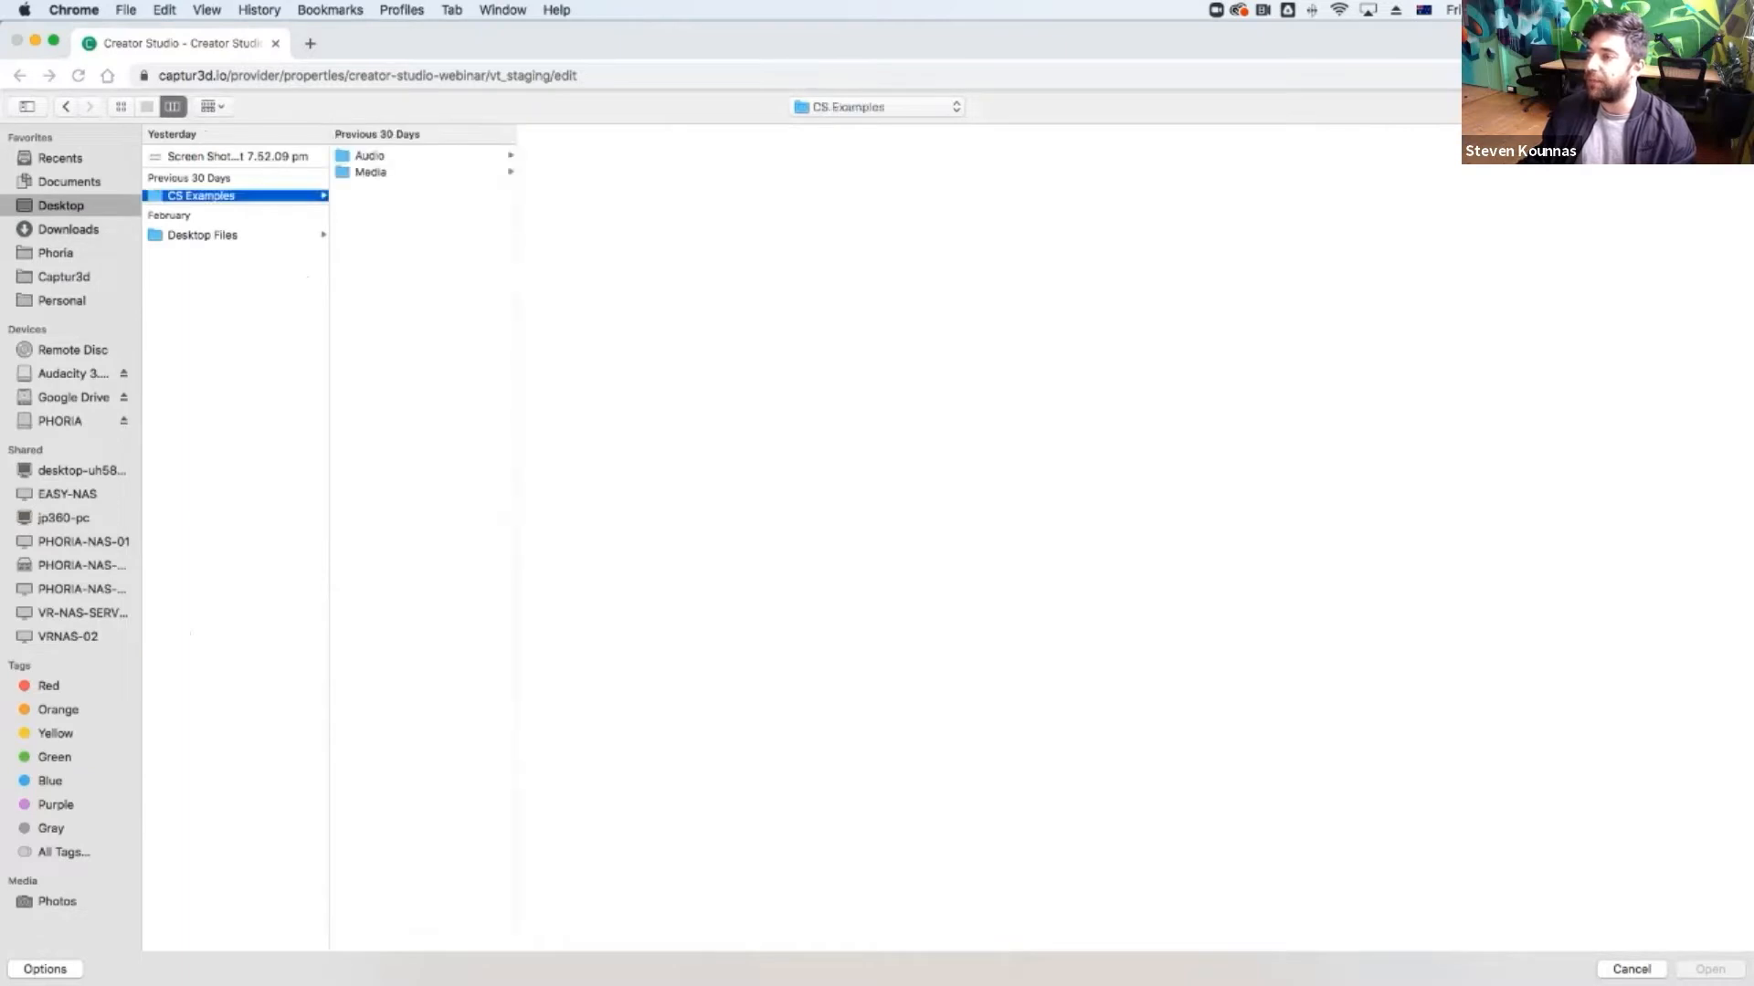
click(371, 173)
click(557, 172)
click(561, 156)
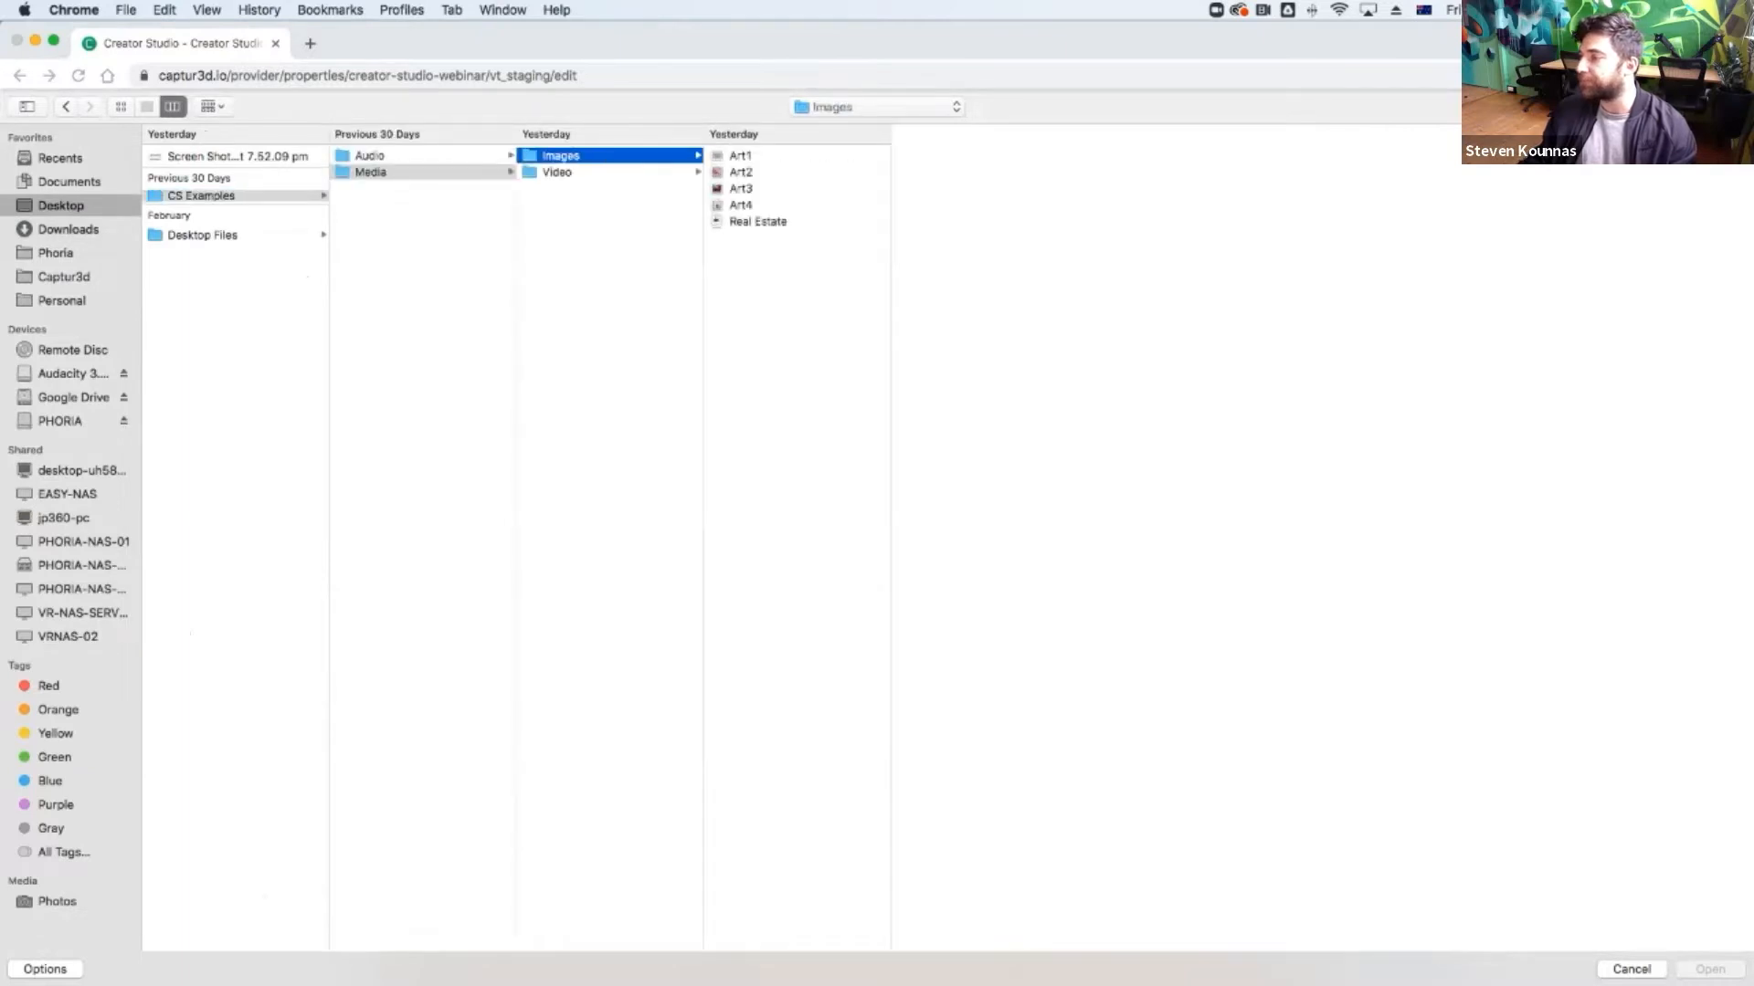
click(741, 156)
shift+click(740, 205)
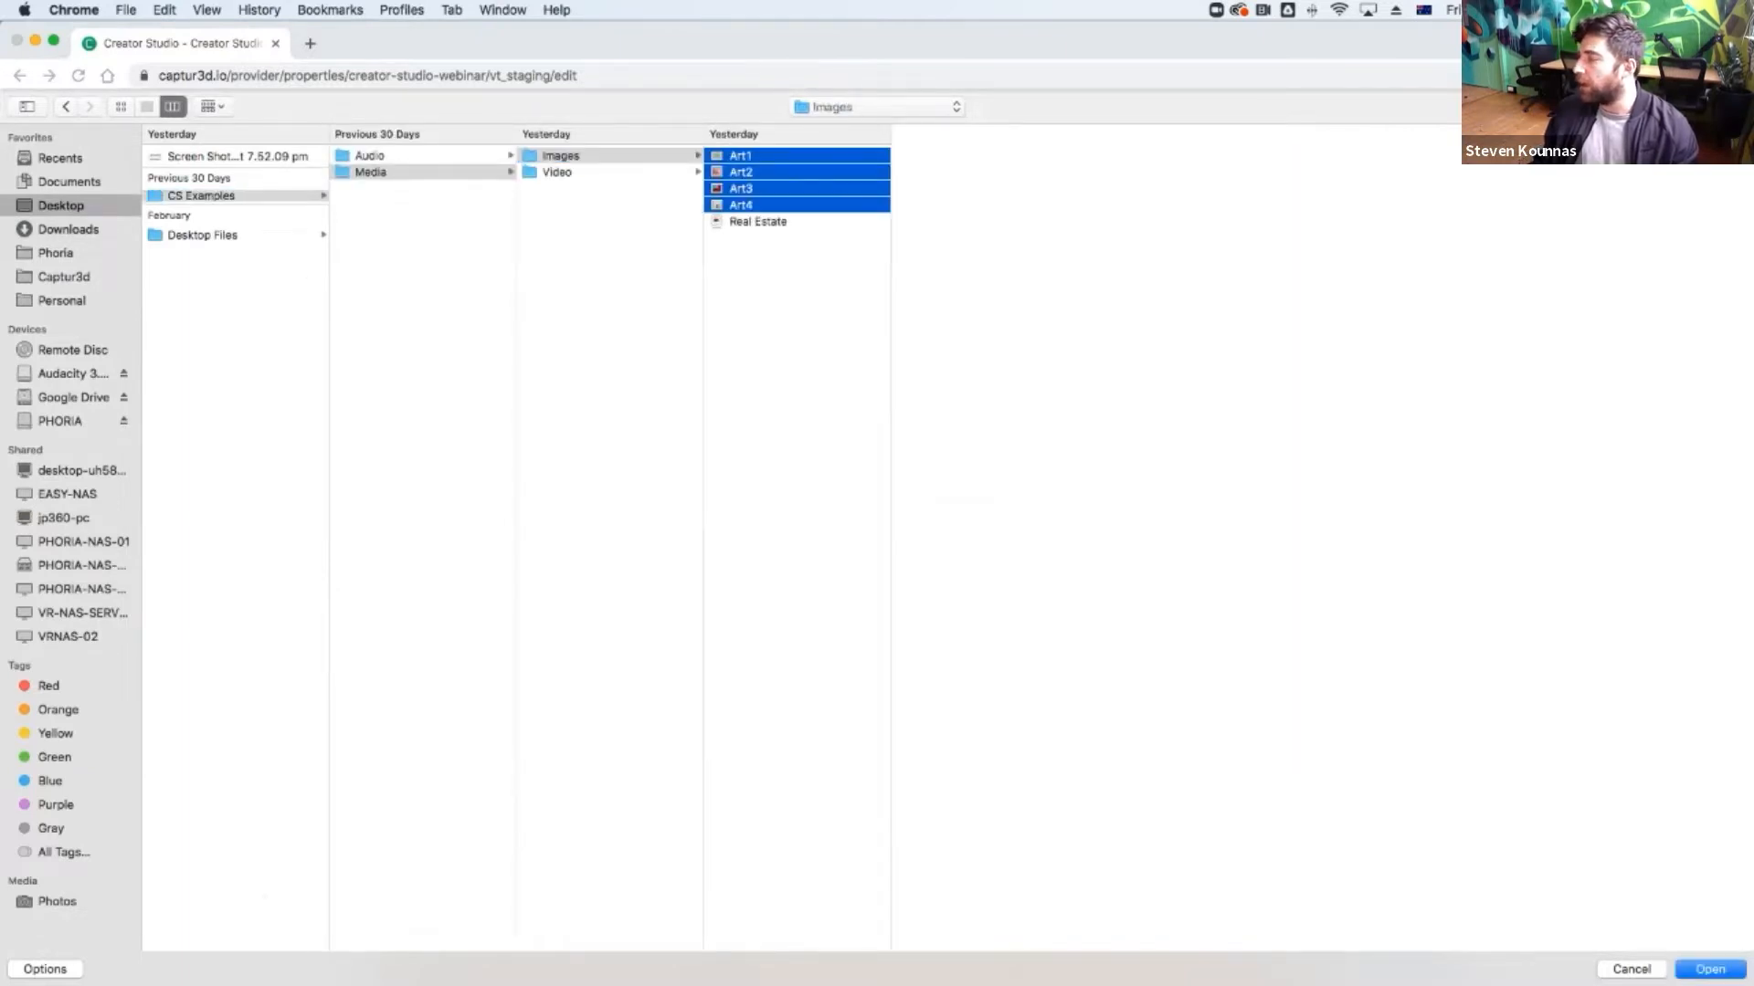
key(Return)
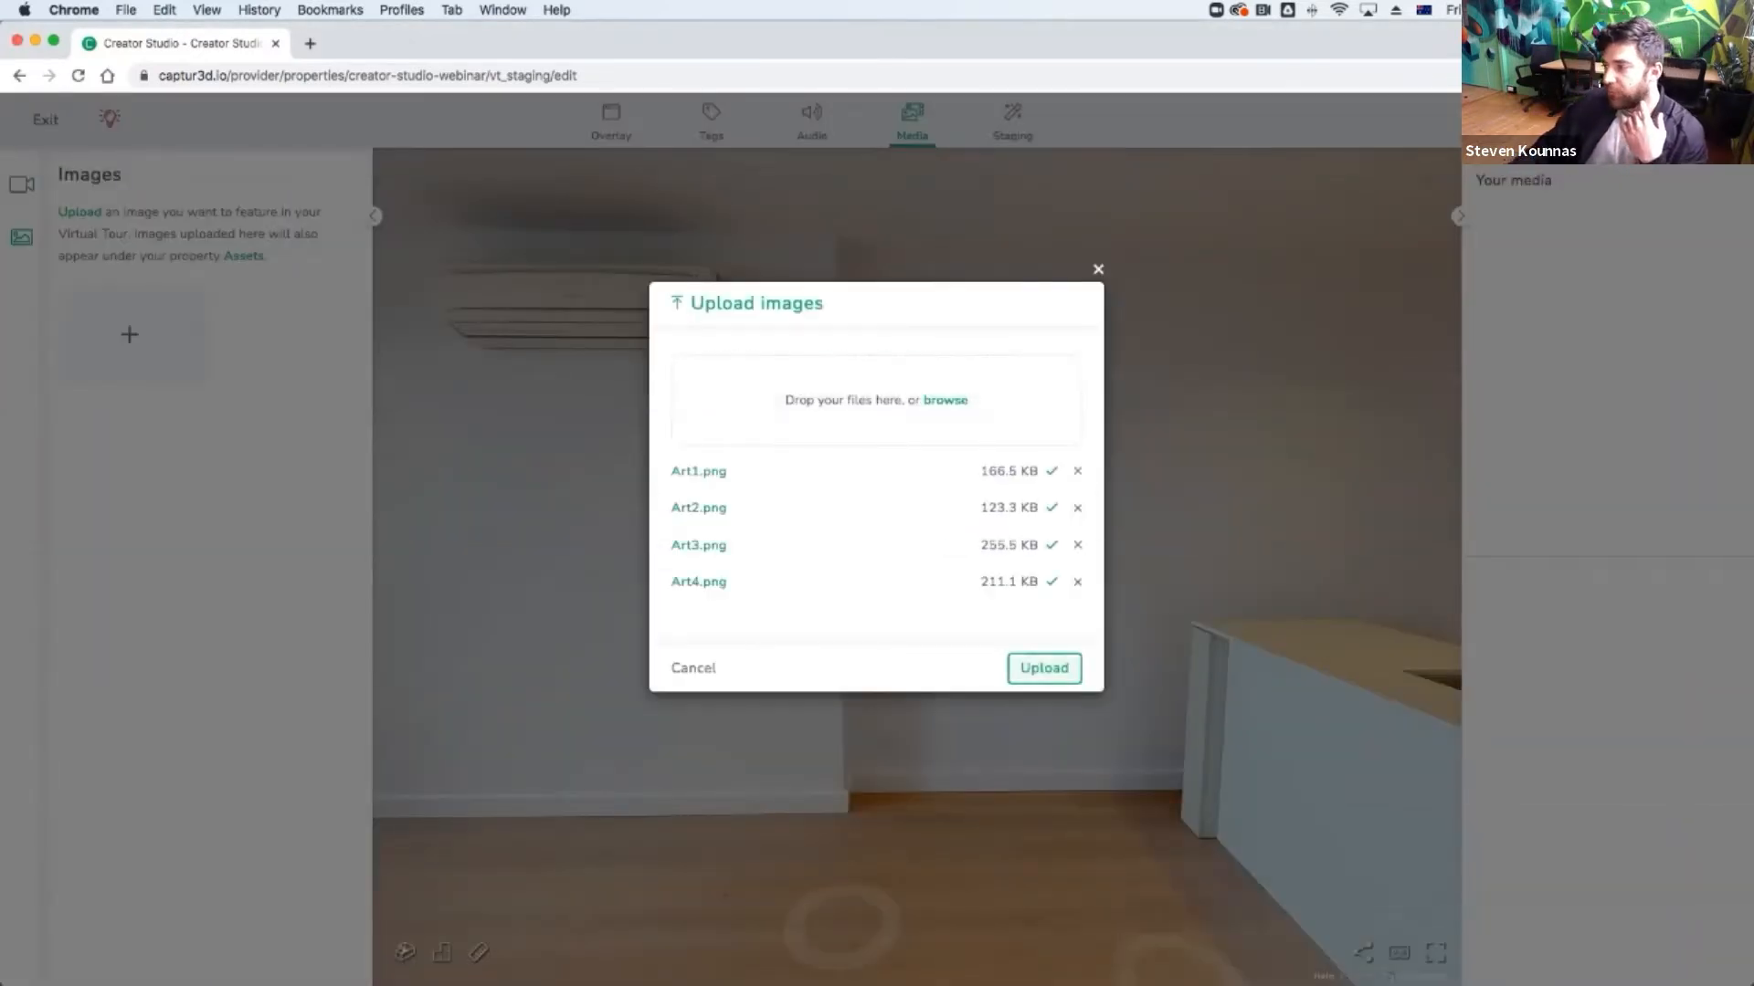
click(1044, 668)
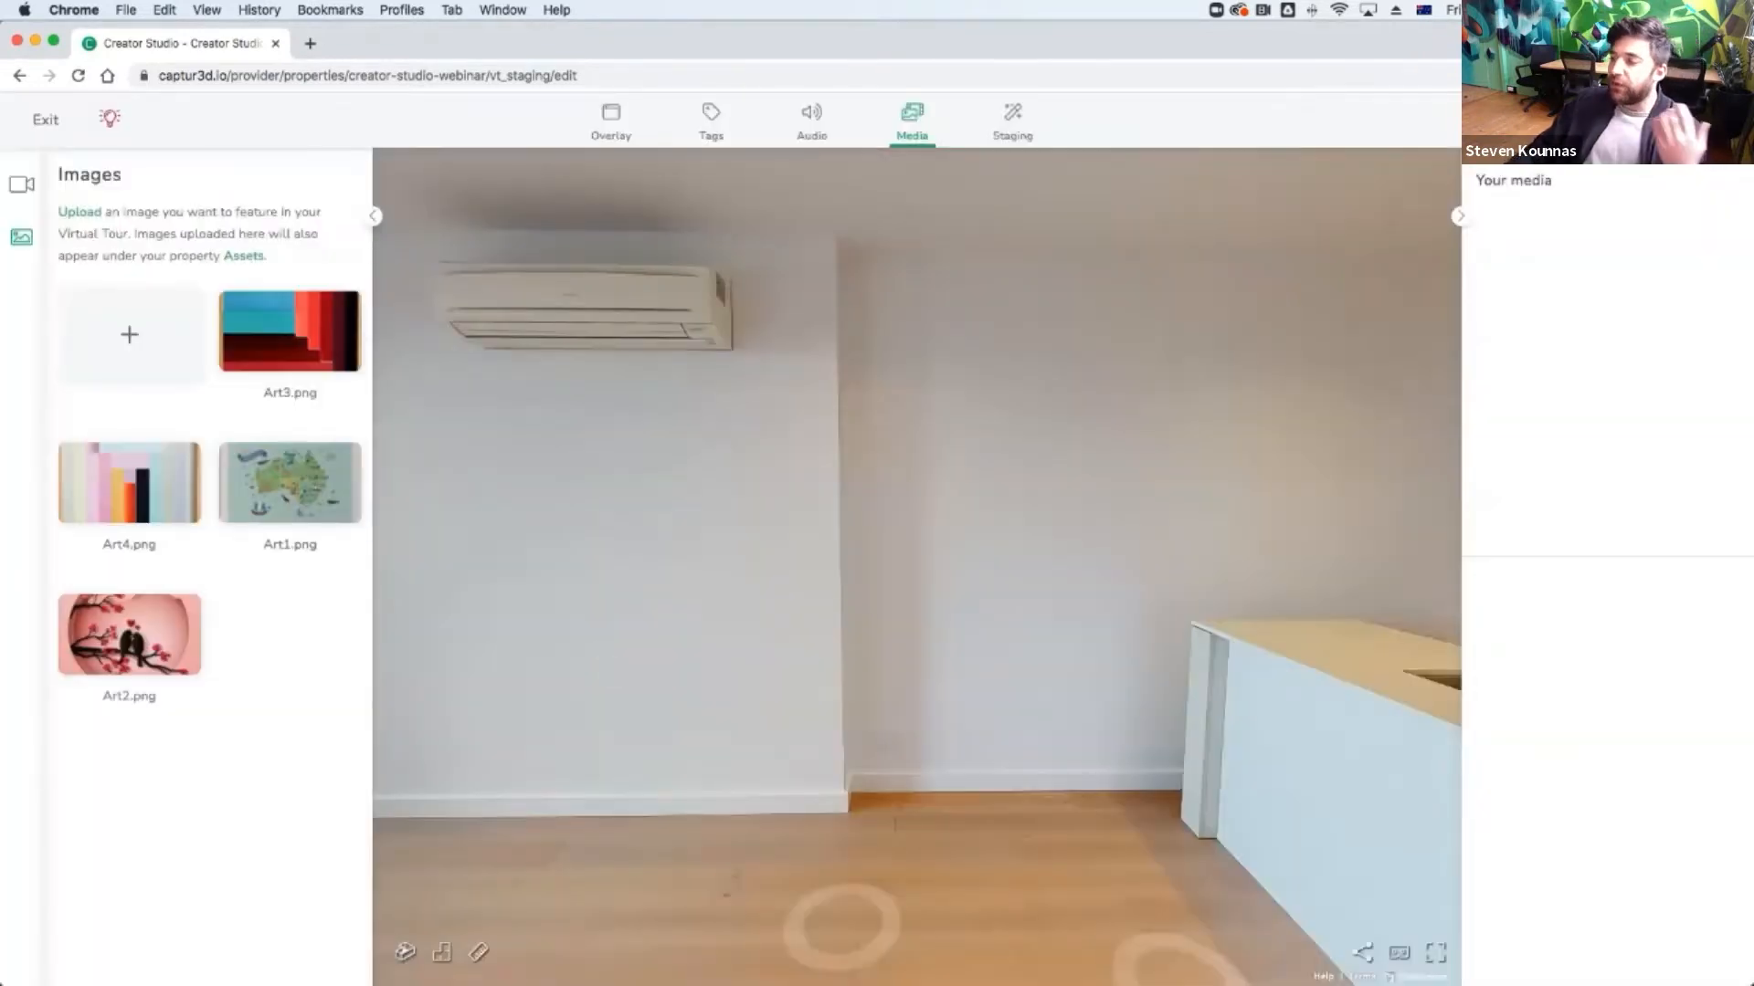
Move closer to the living area wall and place Art3.png on it beside the balcony door.
drag(844, 547, 1082, 557)
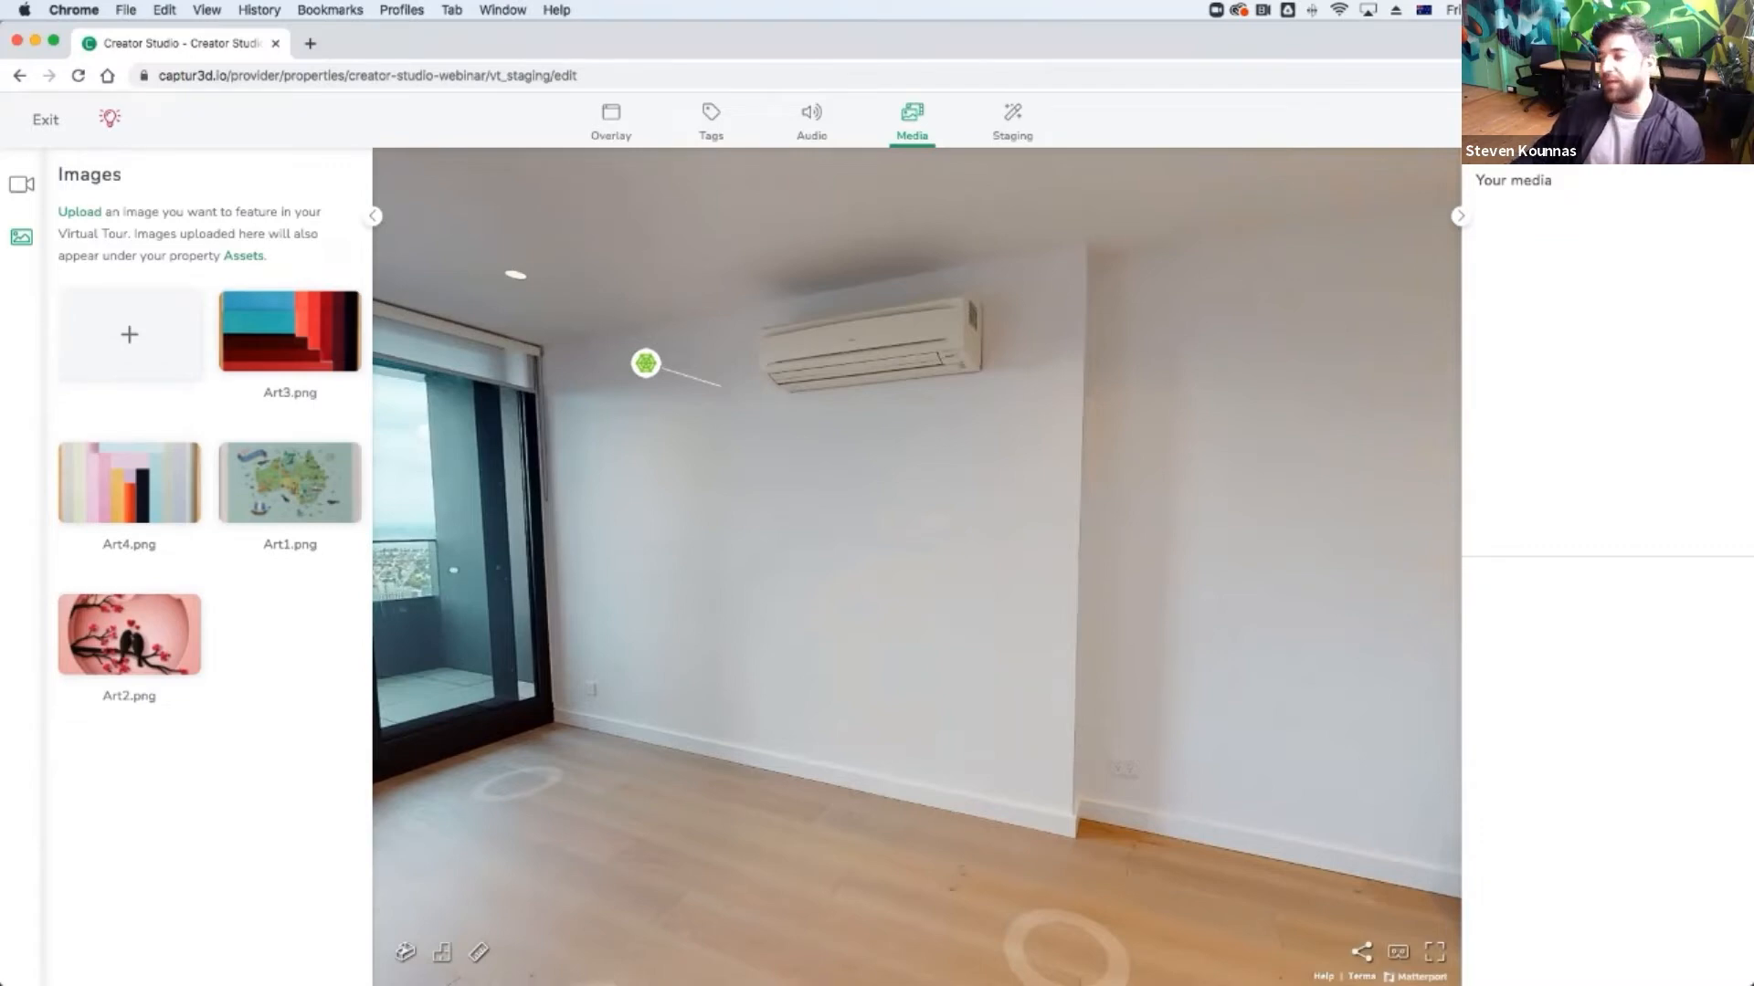
drag(585, 699, 456, 773)
click(755, 697)
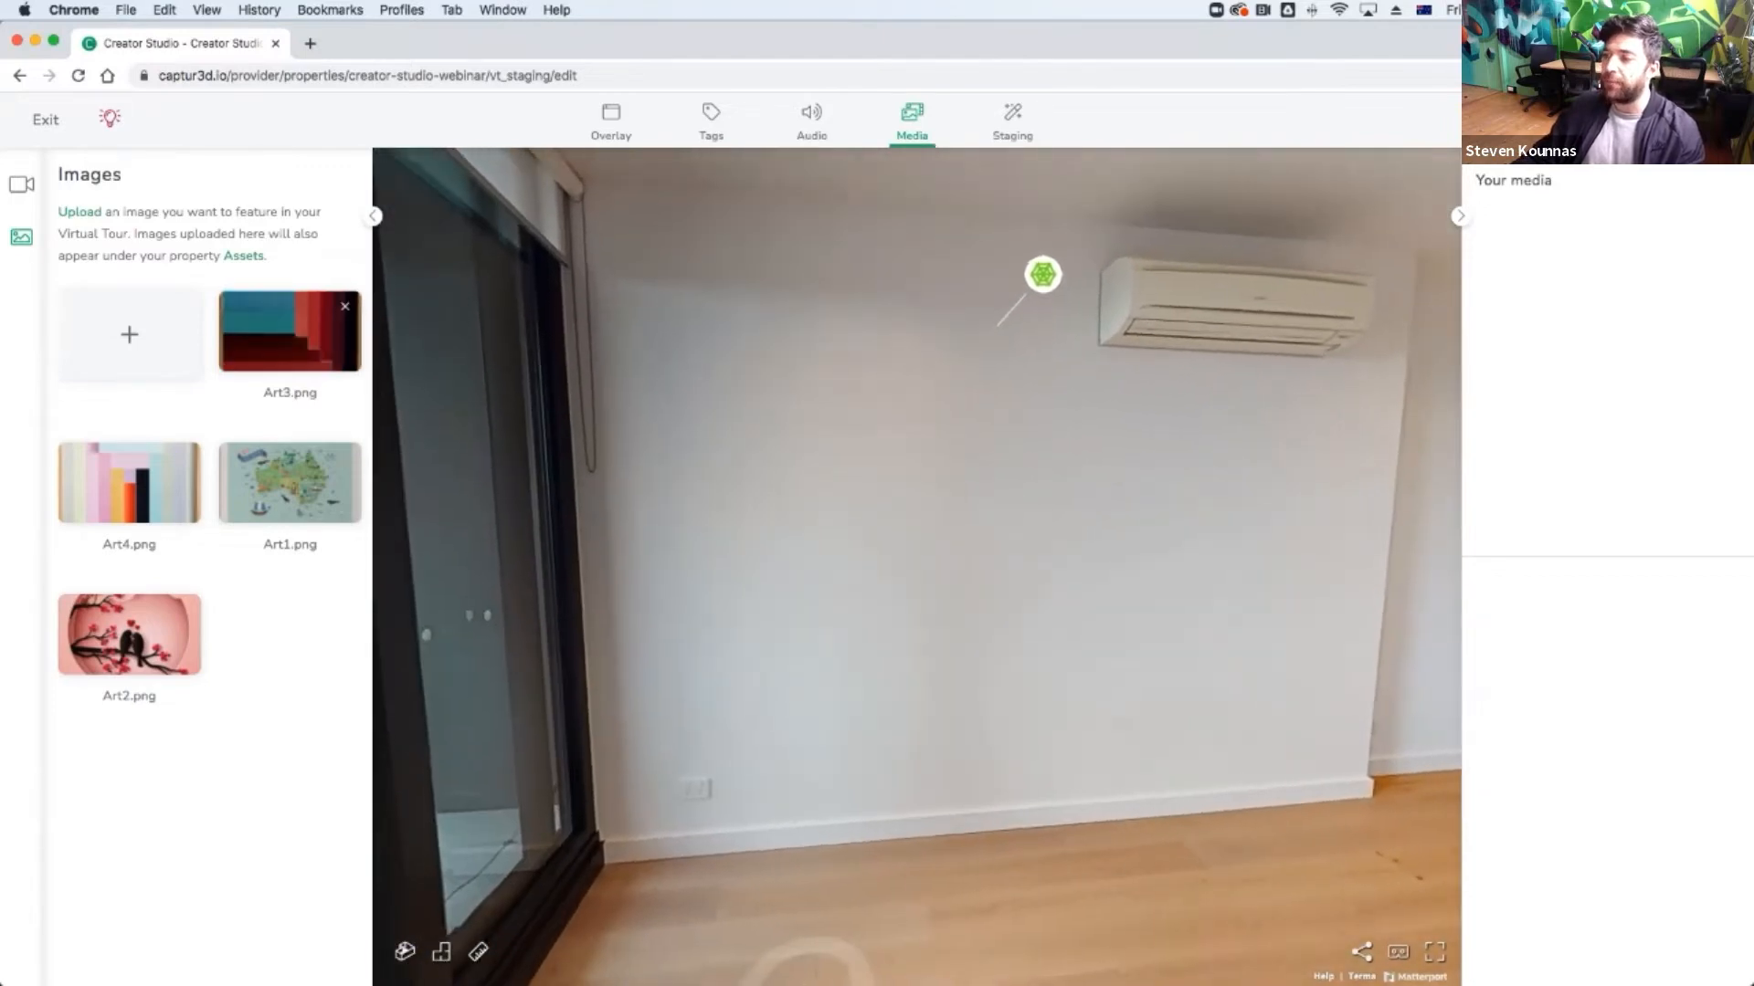
drag(290, 331, 775, 501)
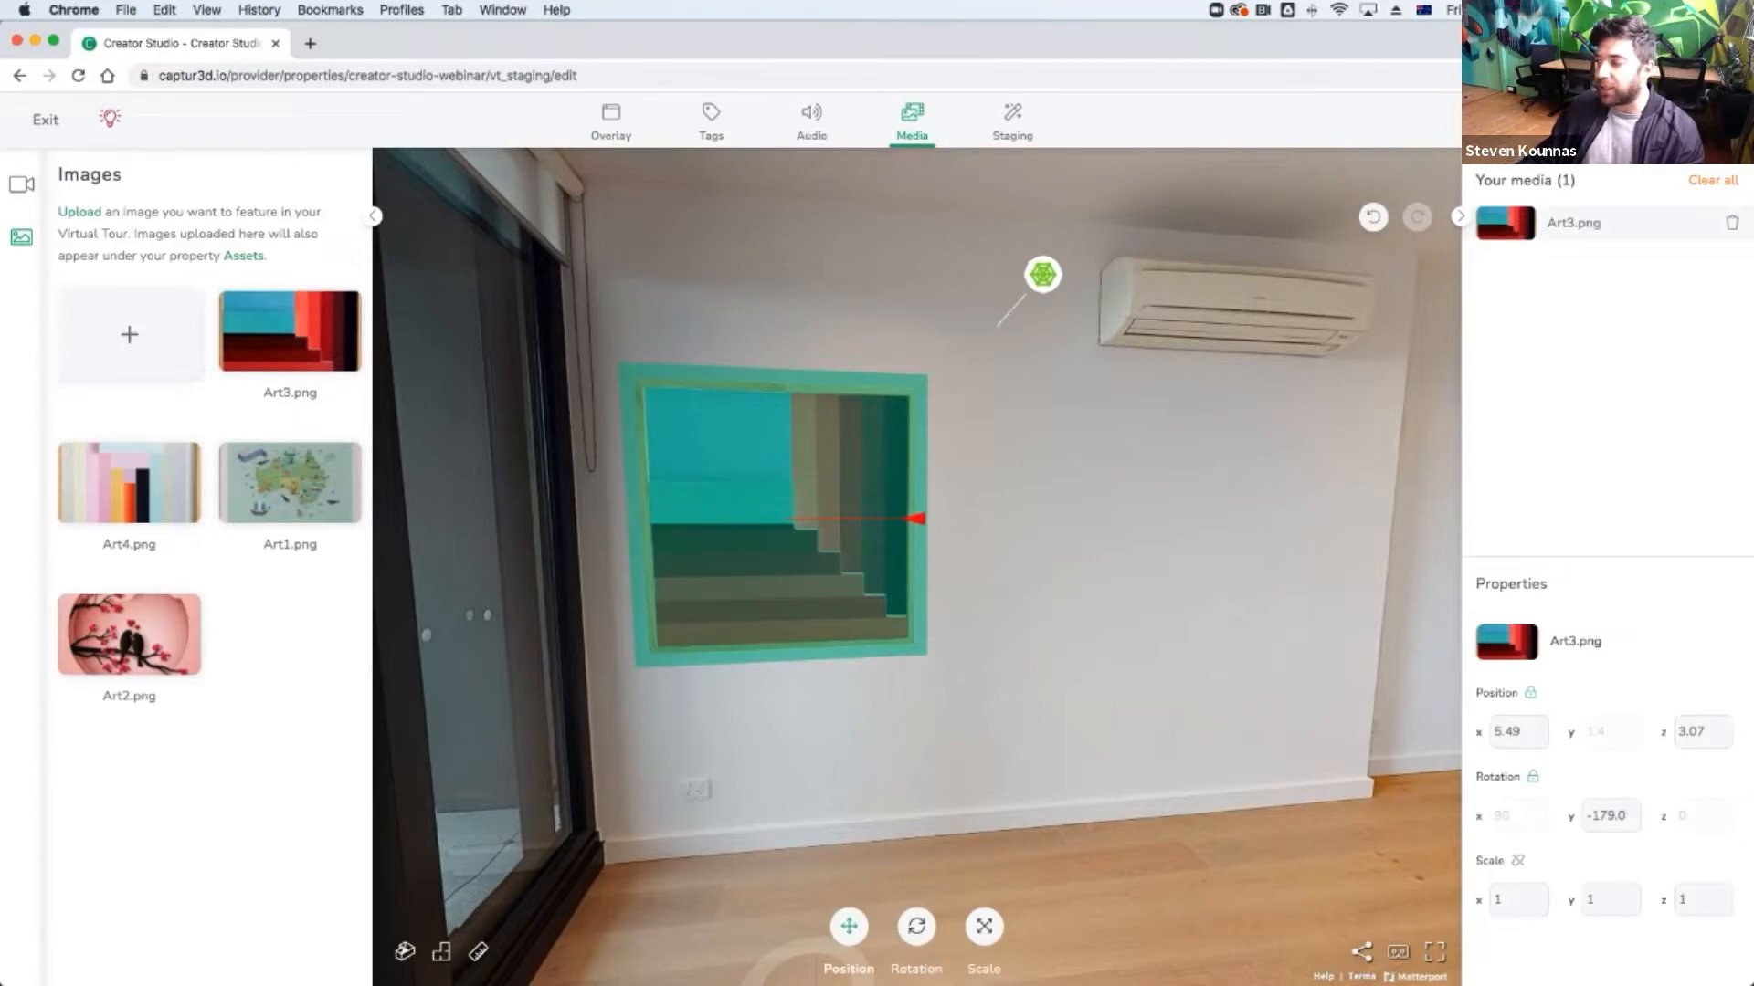
Unlock the position of Art3.png and shift it along and down the wall to x 5.43, y 1.36.
click(1518, 732)
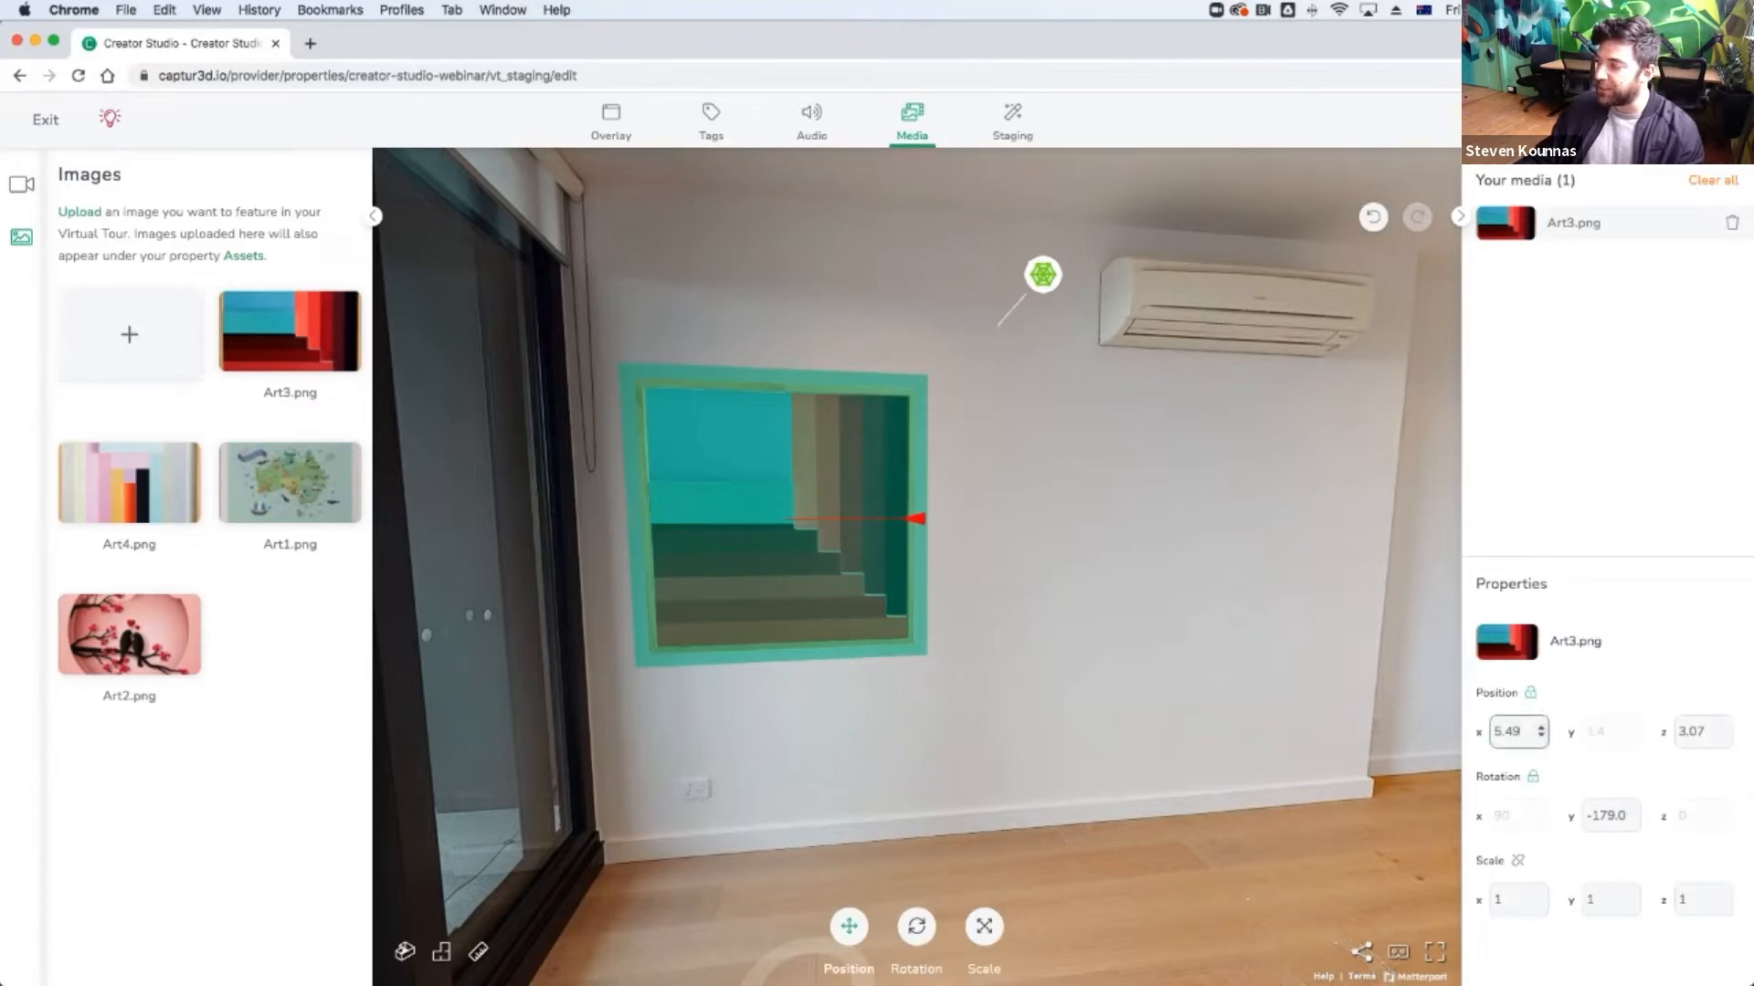
mouse_move(780, 391)
mouse_down()
mouse_move(781, 358)
mouse_move(780, 435)
mouse_move(779, 400)
mouse_up()
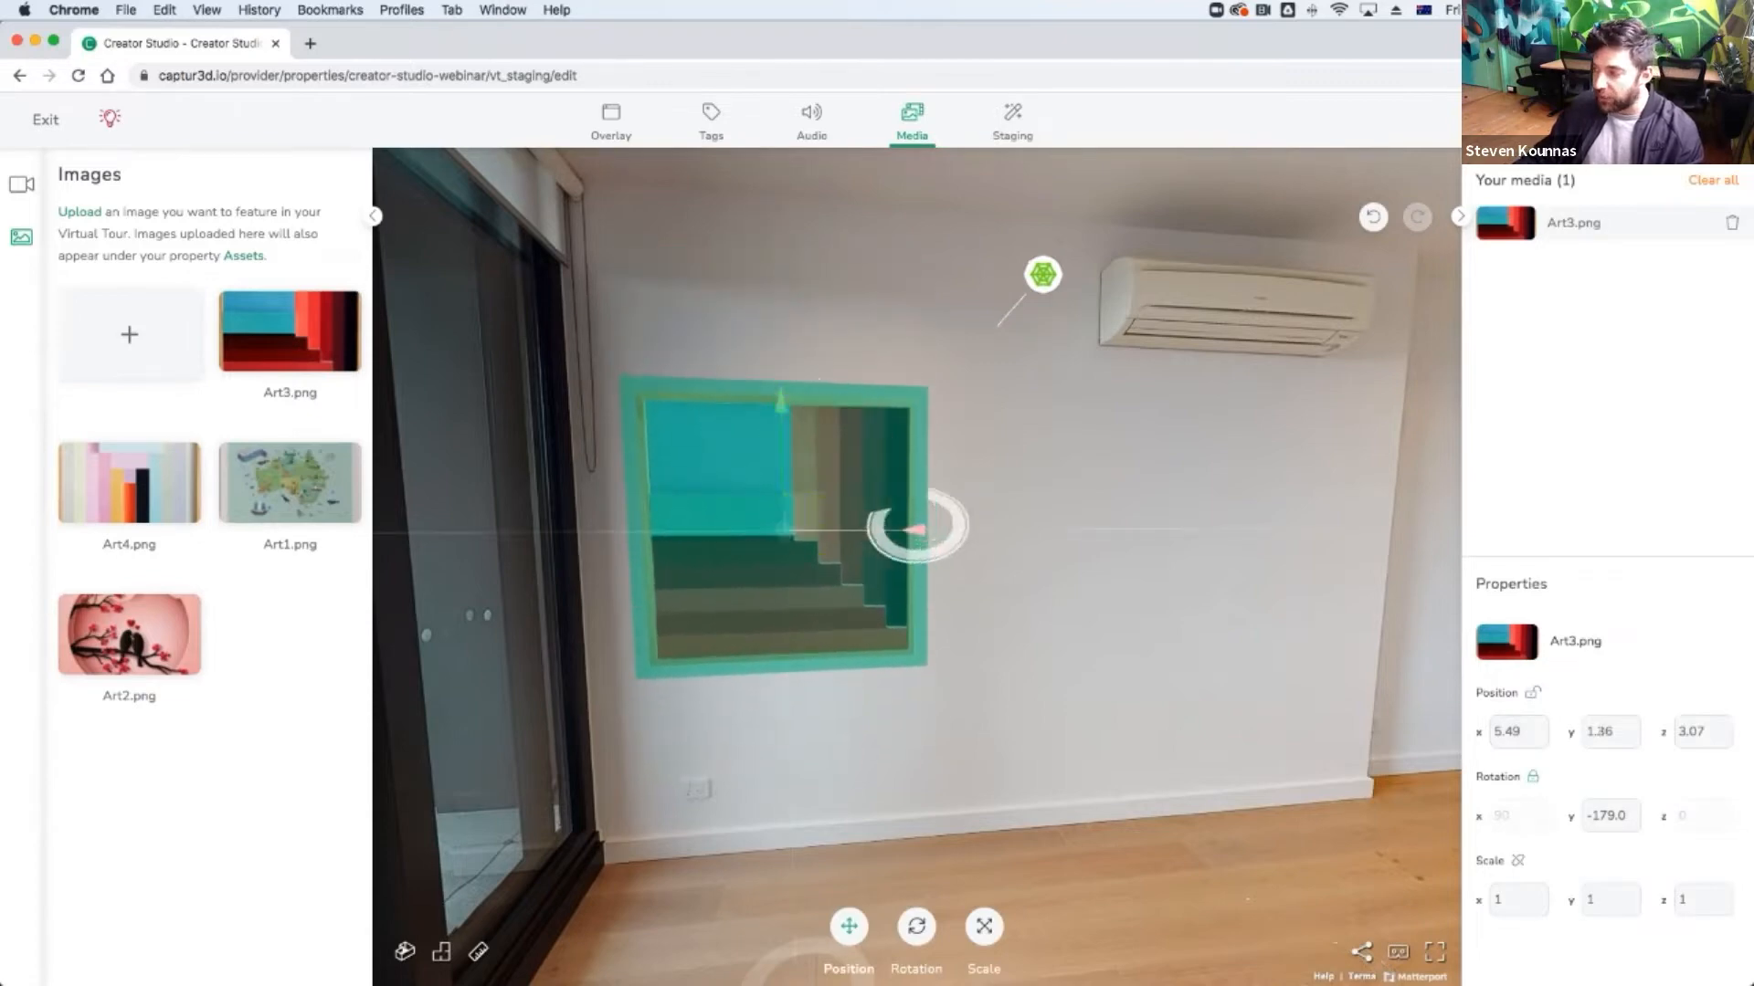
mouse_move(916, 529)
mouse_down()
mouse_move(952, 527)
mouse_move(932, 528)
mouse_up()
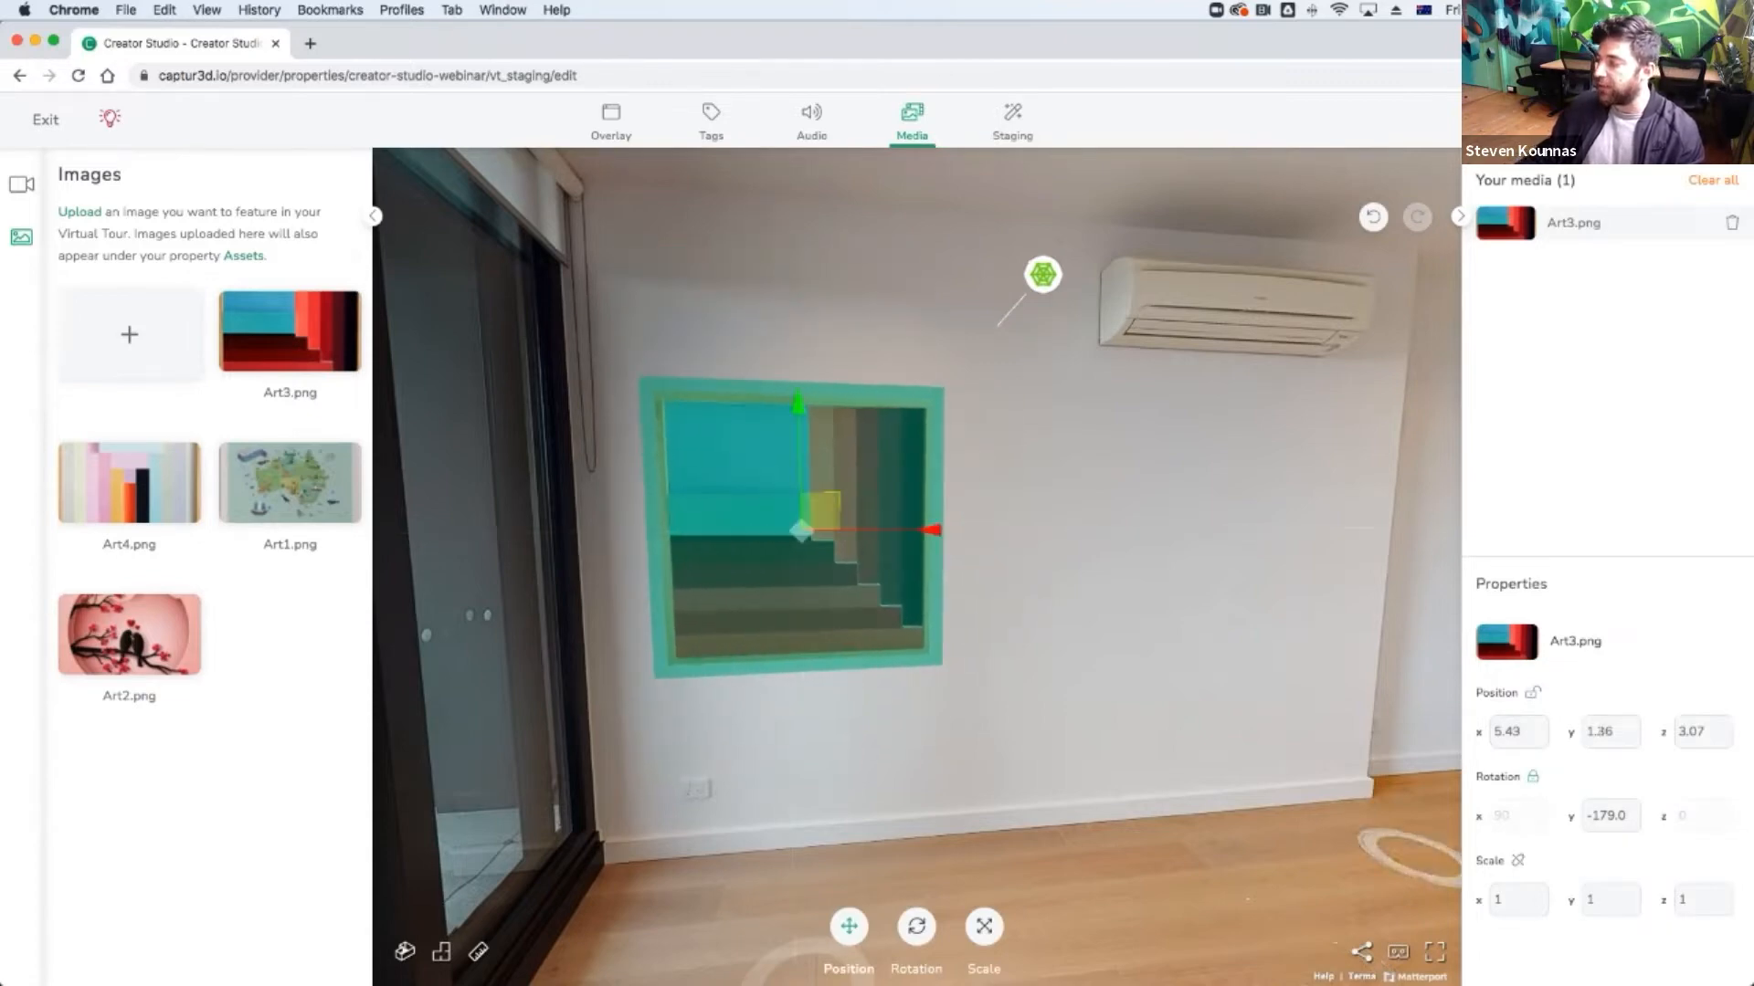
Scale Art3.png down uniformly to about 0.87 and return to position editing.
click(1516, 900)
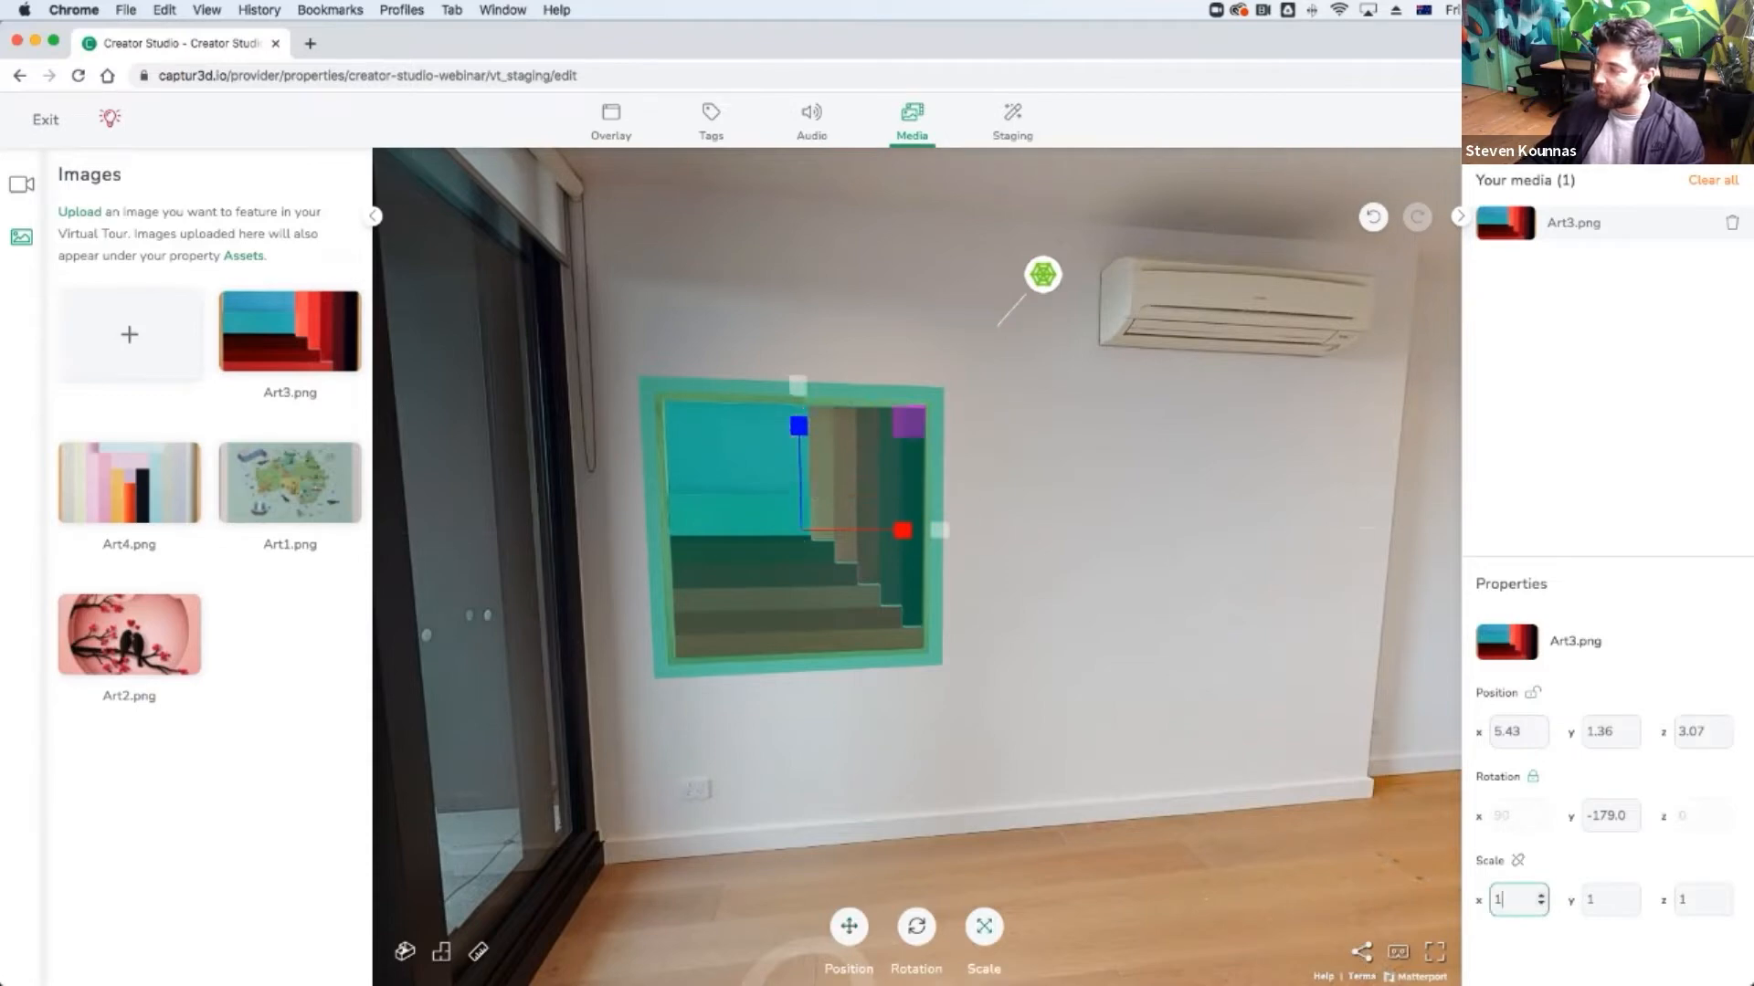
mouse_move(797, 384)
mouse_down()
mouse_move(712, 438)
mouse_move(548, 497)
mouse_move(797, 429)
mouse_move(803, 353)
mouse_move(797, 416)
mouse_up()
click(1521, 731)
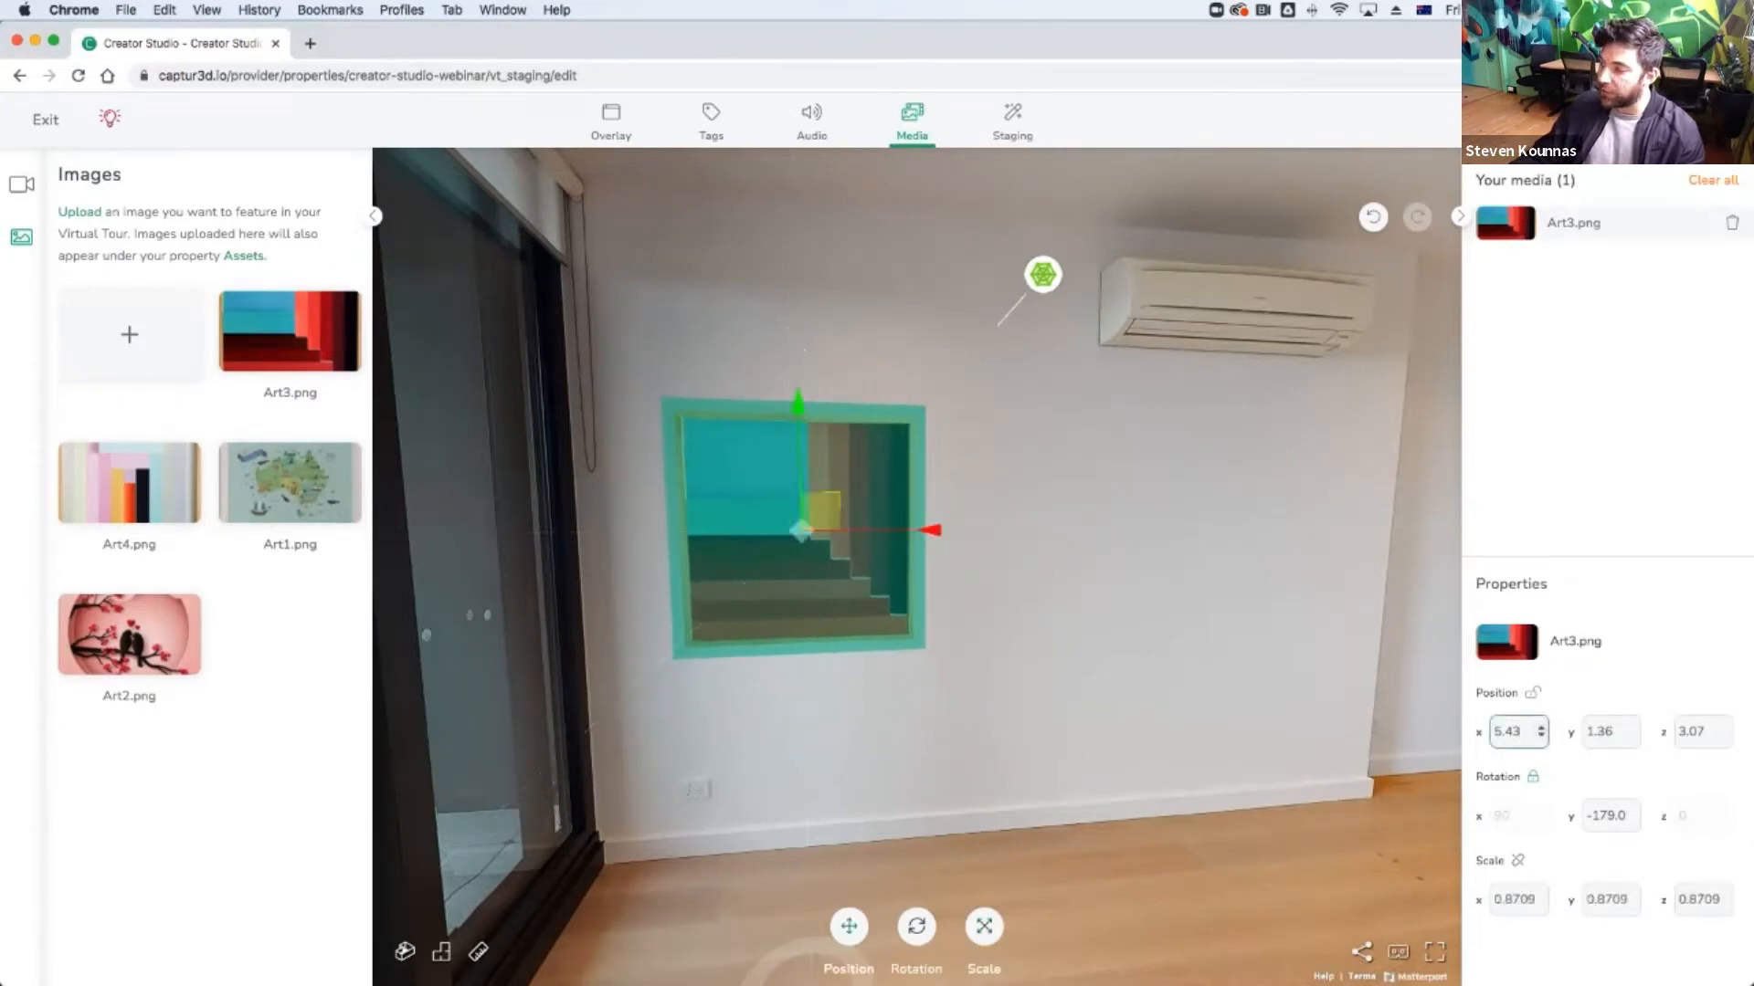
Move Art3.png to x 5.5 and place Art4.png beside it below the air conditioner, with position unlocked and raised to y 1.37.
drag(927, 529, 908, 530)
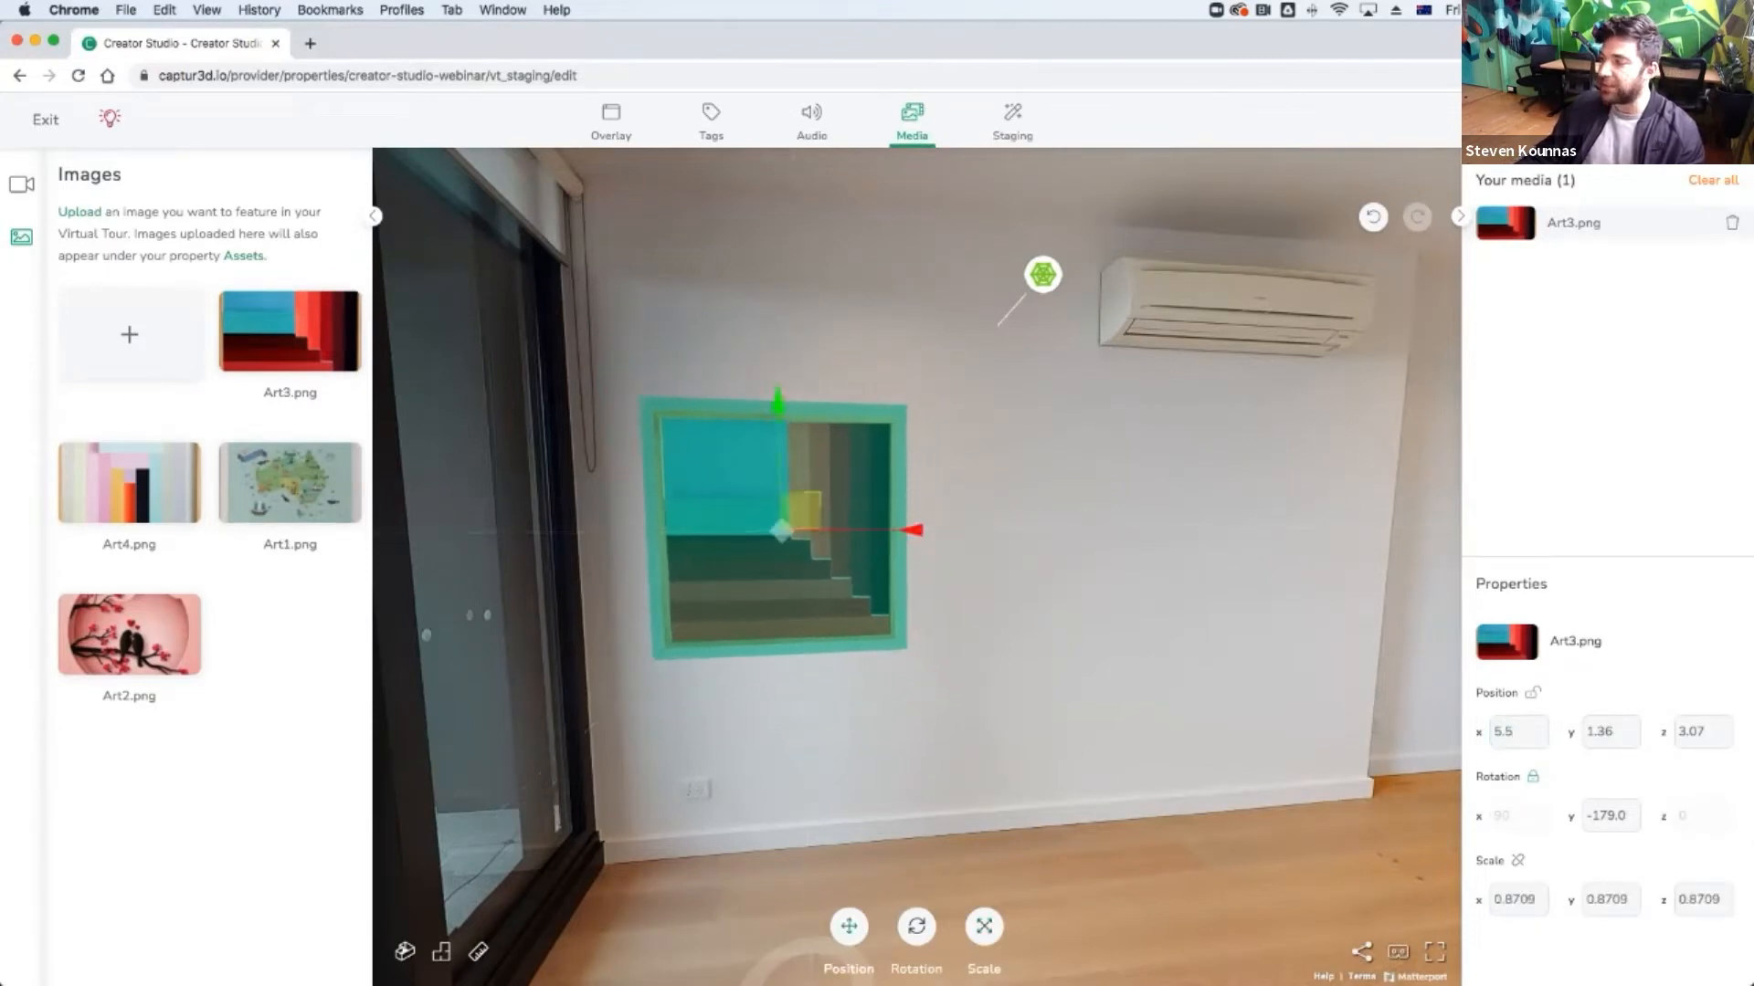
click(130, 484)
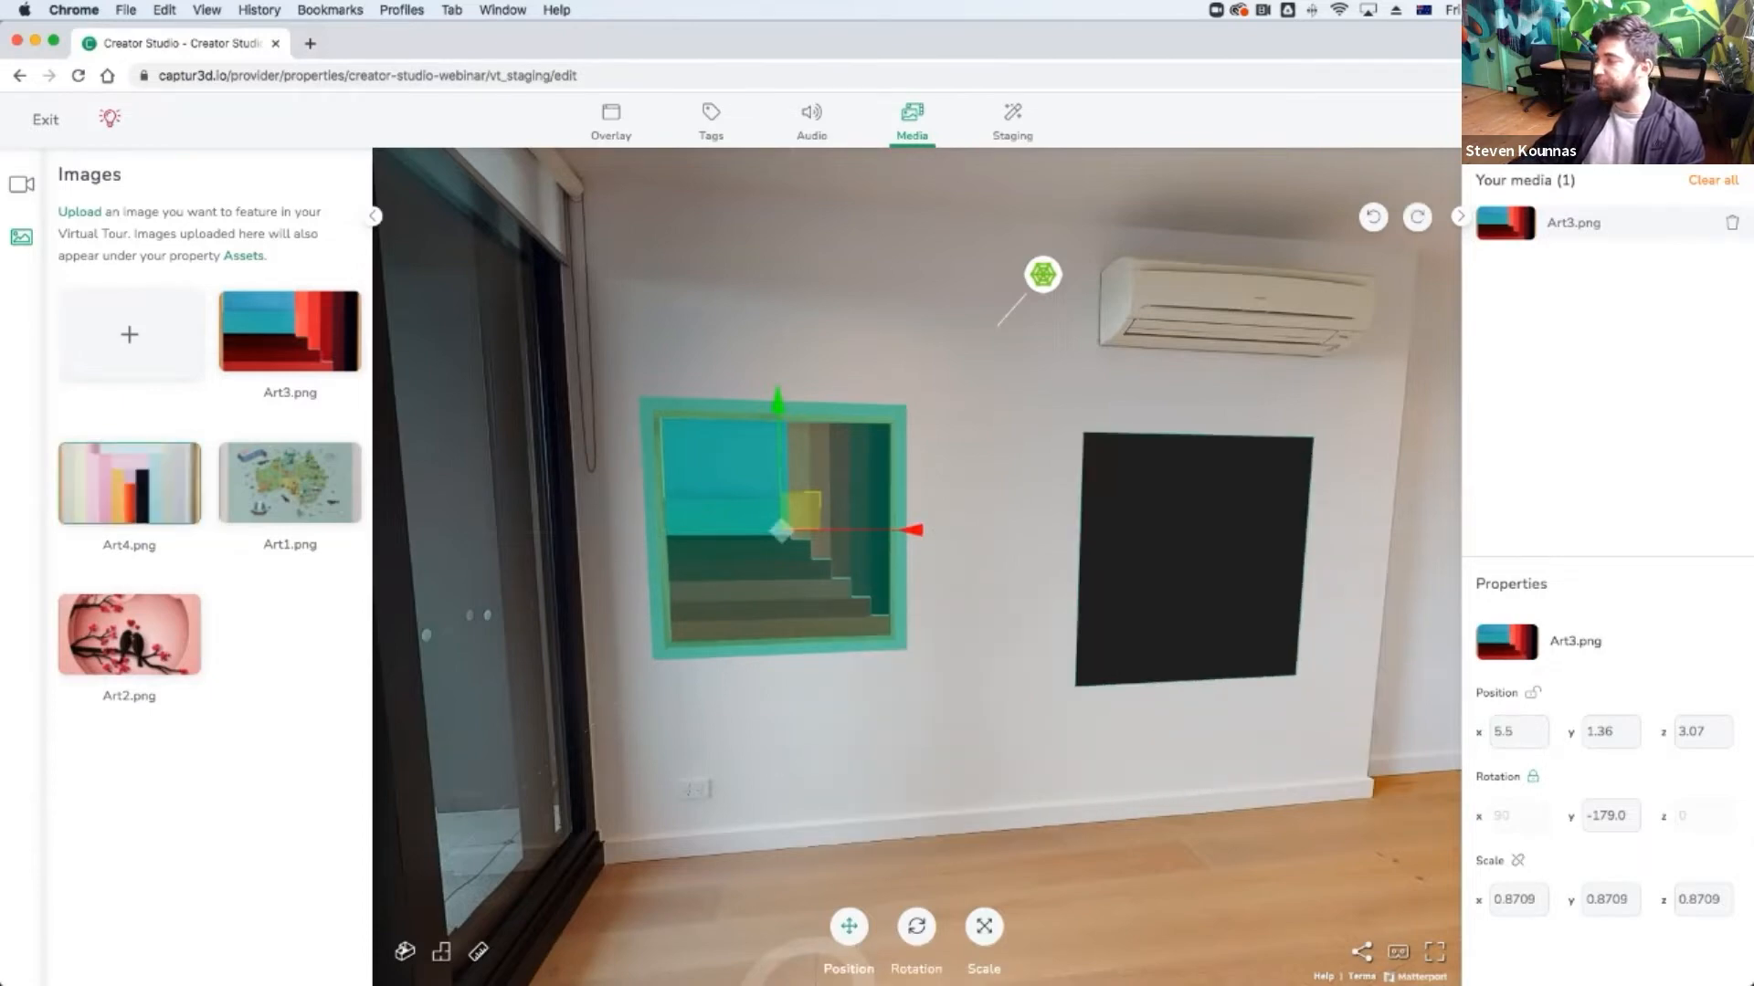
click(1092, 553)
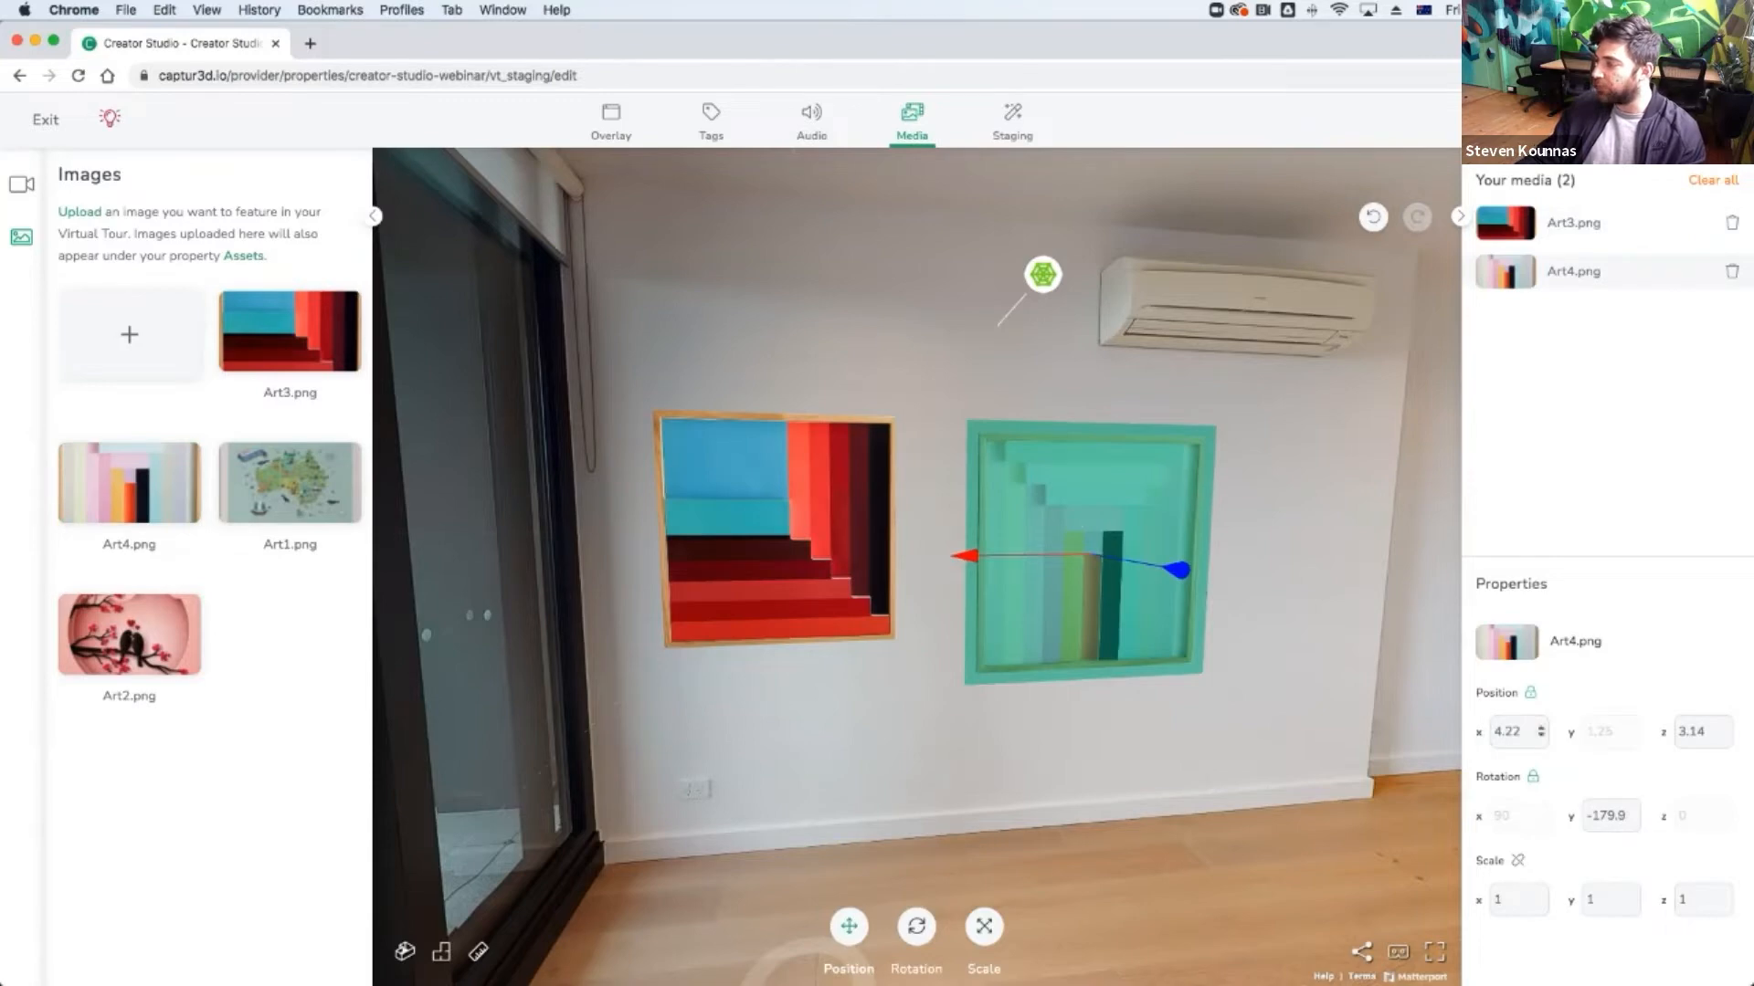
click(1530, 693)
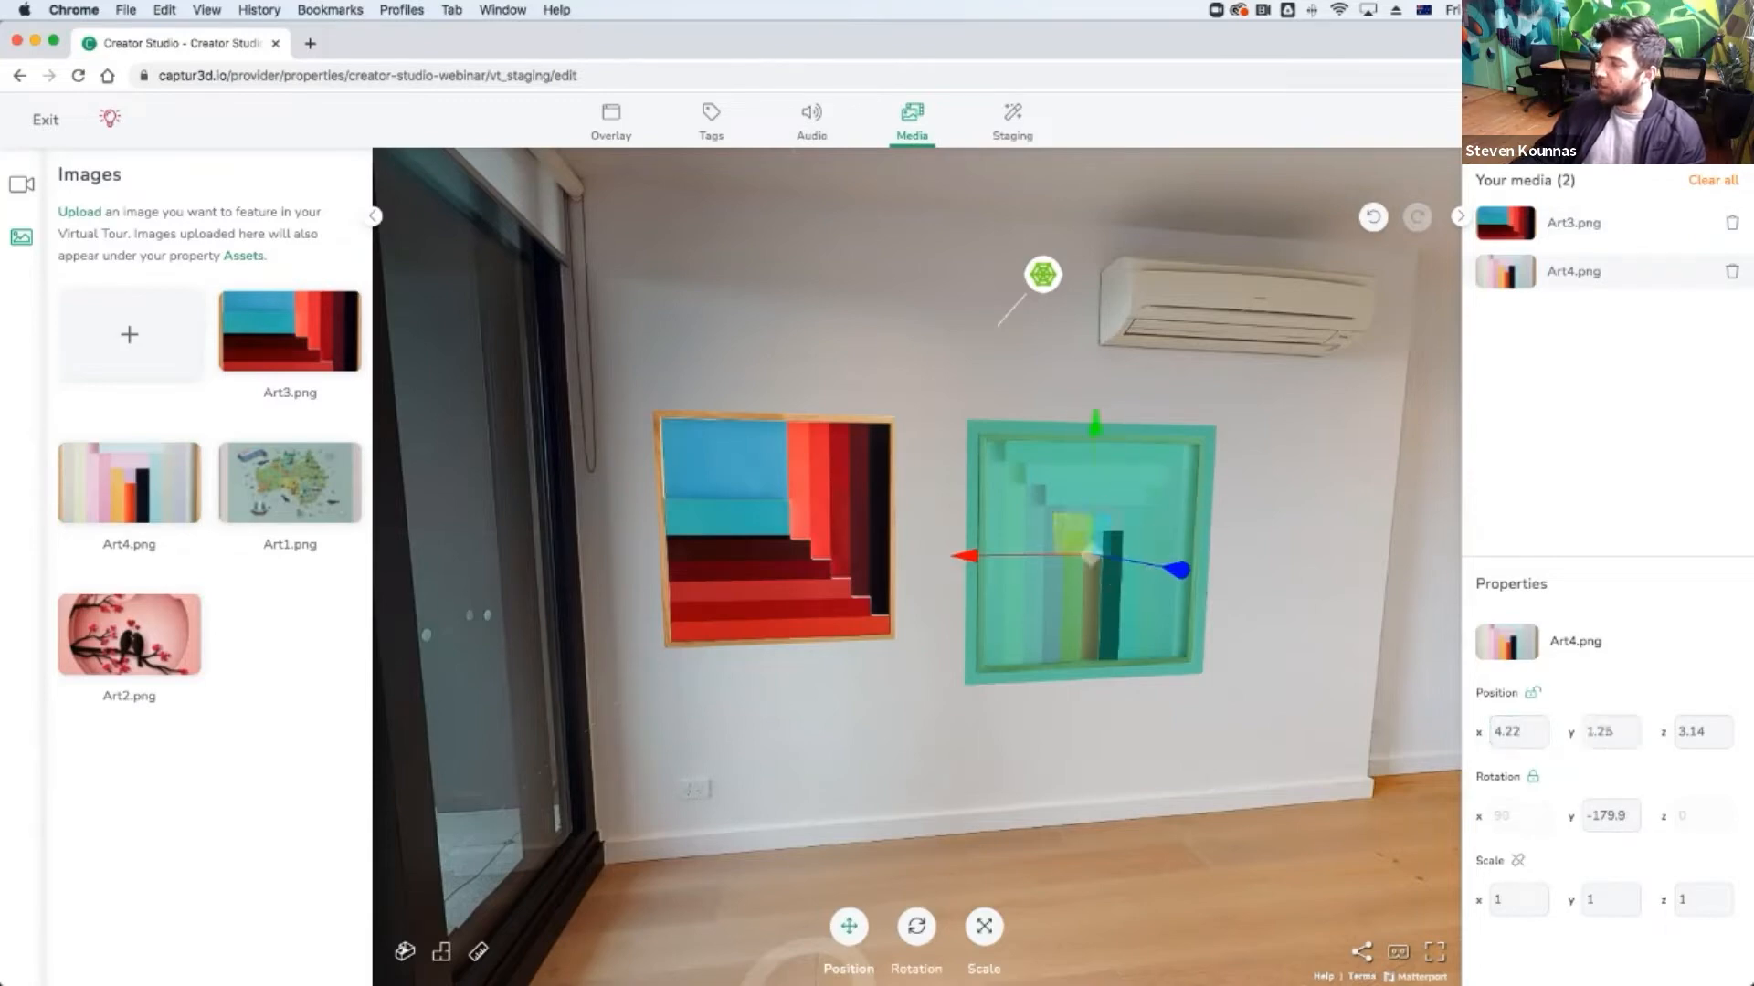
drag(1109, 423, 1105, 398)
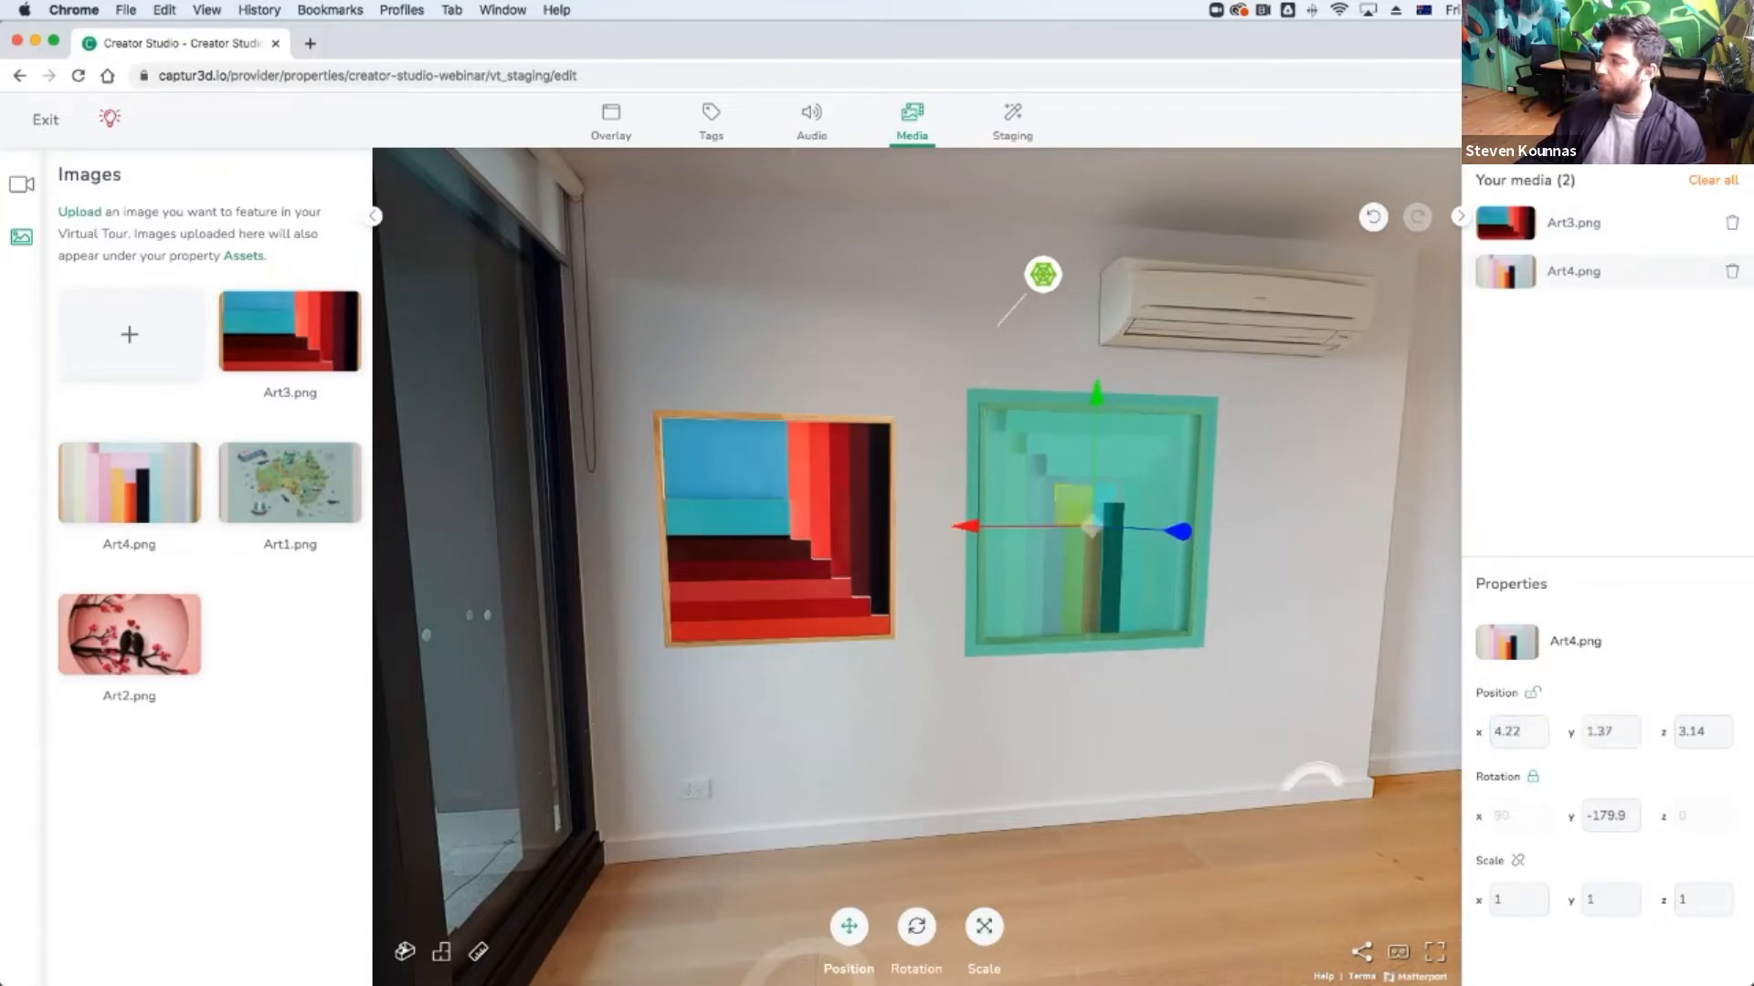
Place Art1.png on the recessed wall beside the kitchen island and shift it along the wall to x 2.07.
drag(1311, 762, 950, 763)
click(1080, 786)
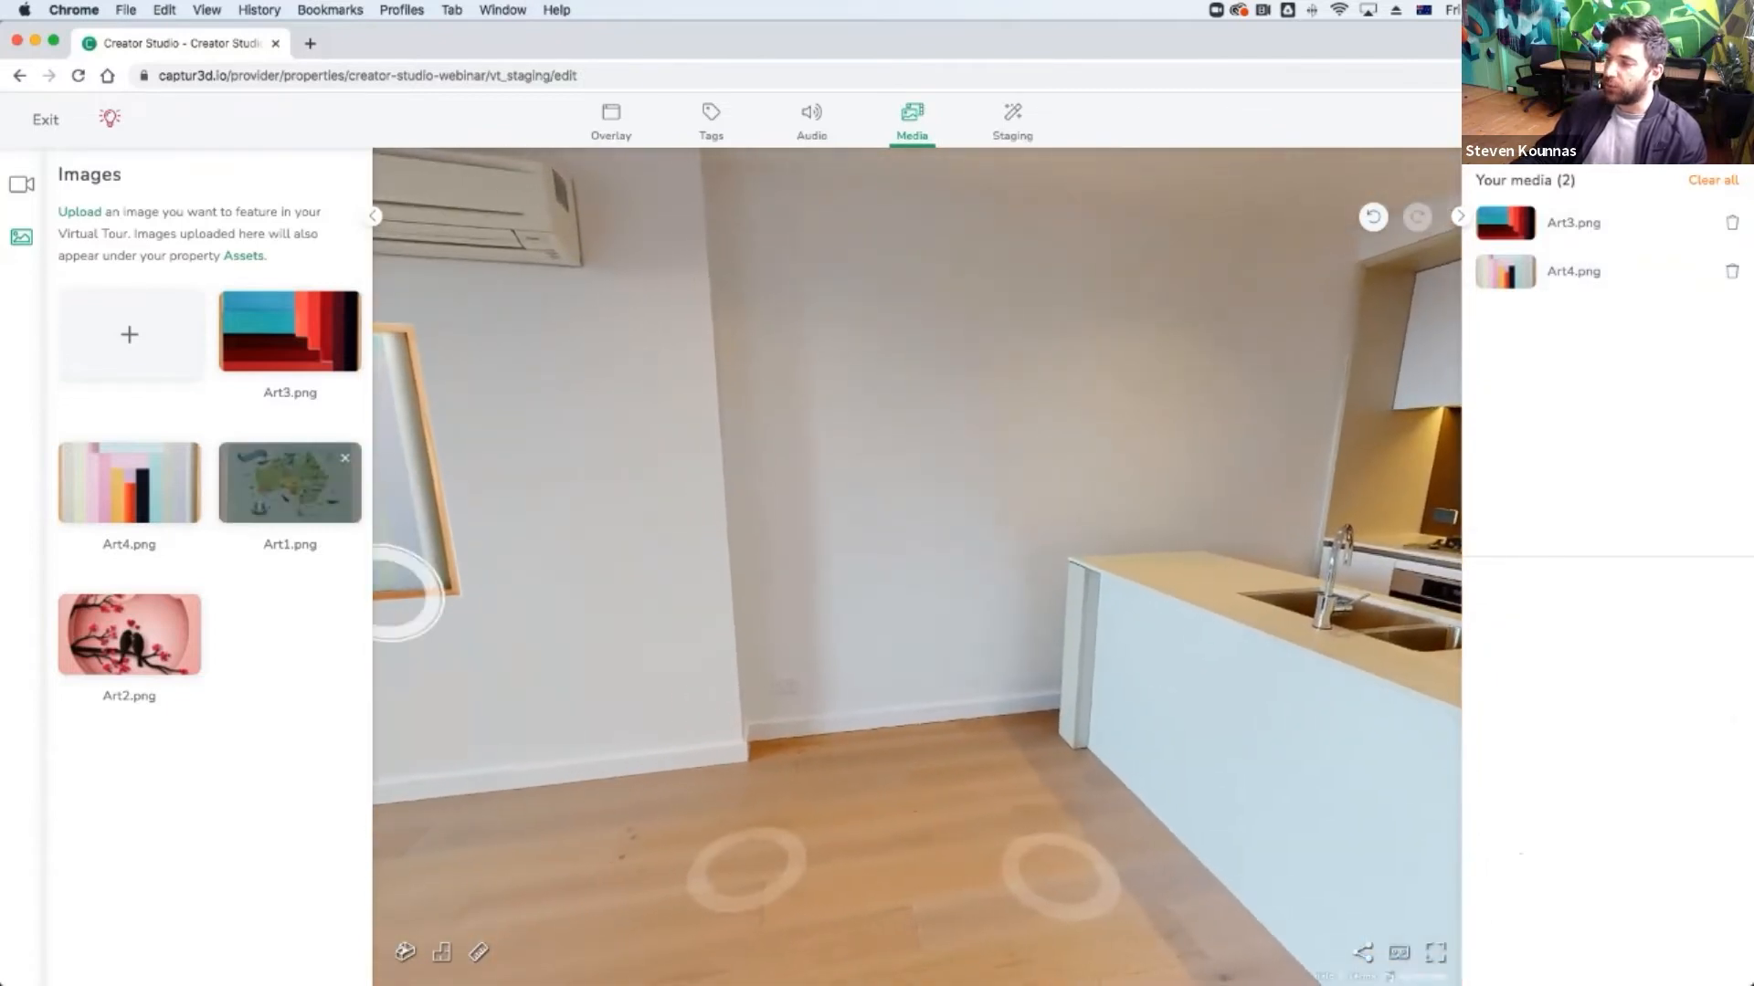
drag(290, 482, 858, 470)
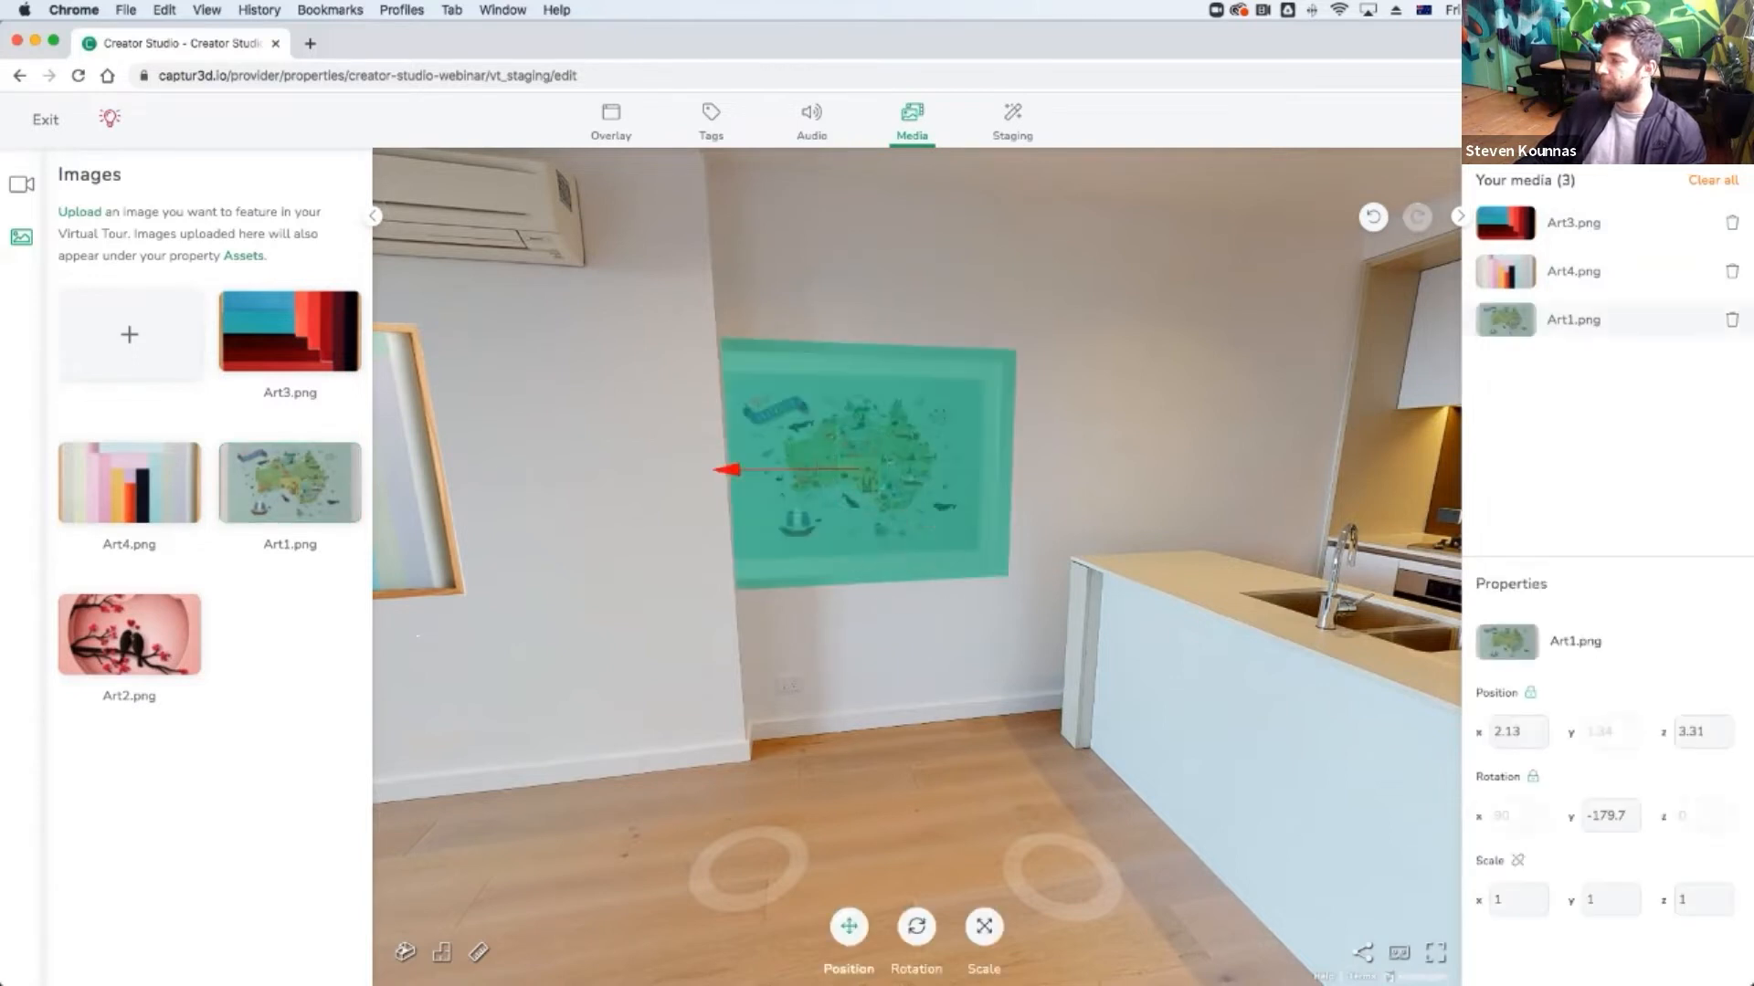
drag(729, 471, 743, 472)
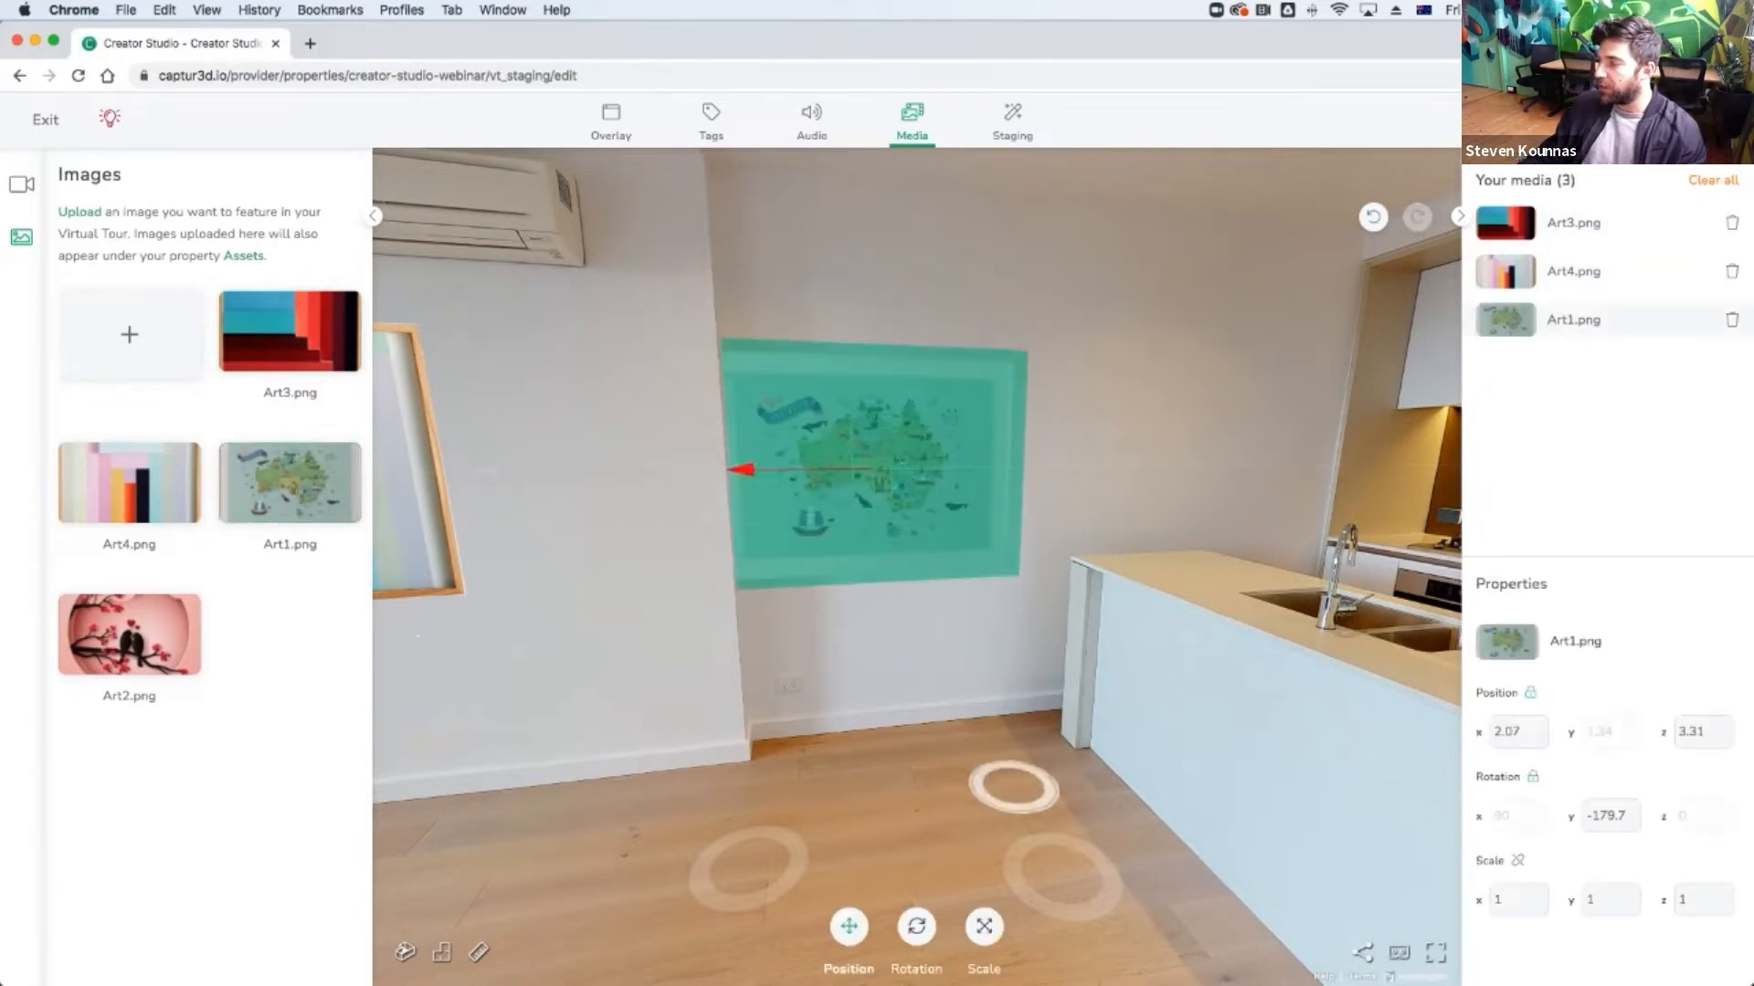
Place Art2.png on the same recessed wall, above the end of the kitchen island.
click(1018, 781)
drag(129, 635, 1185, 374)
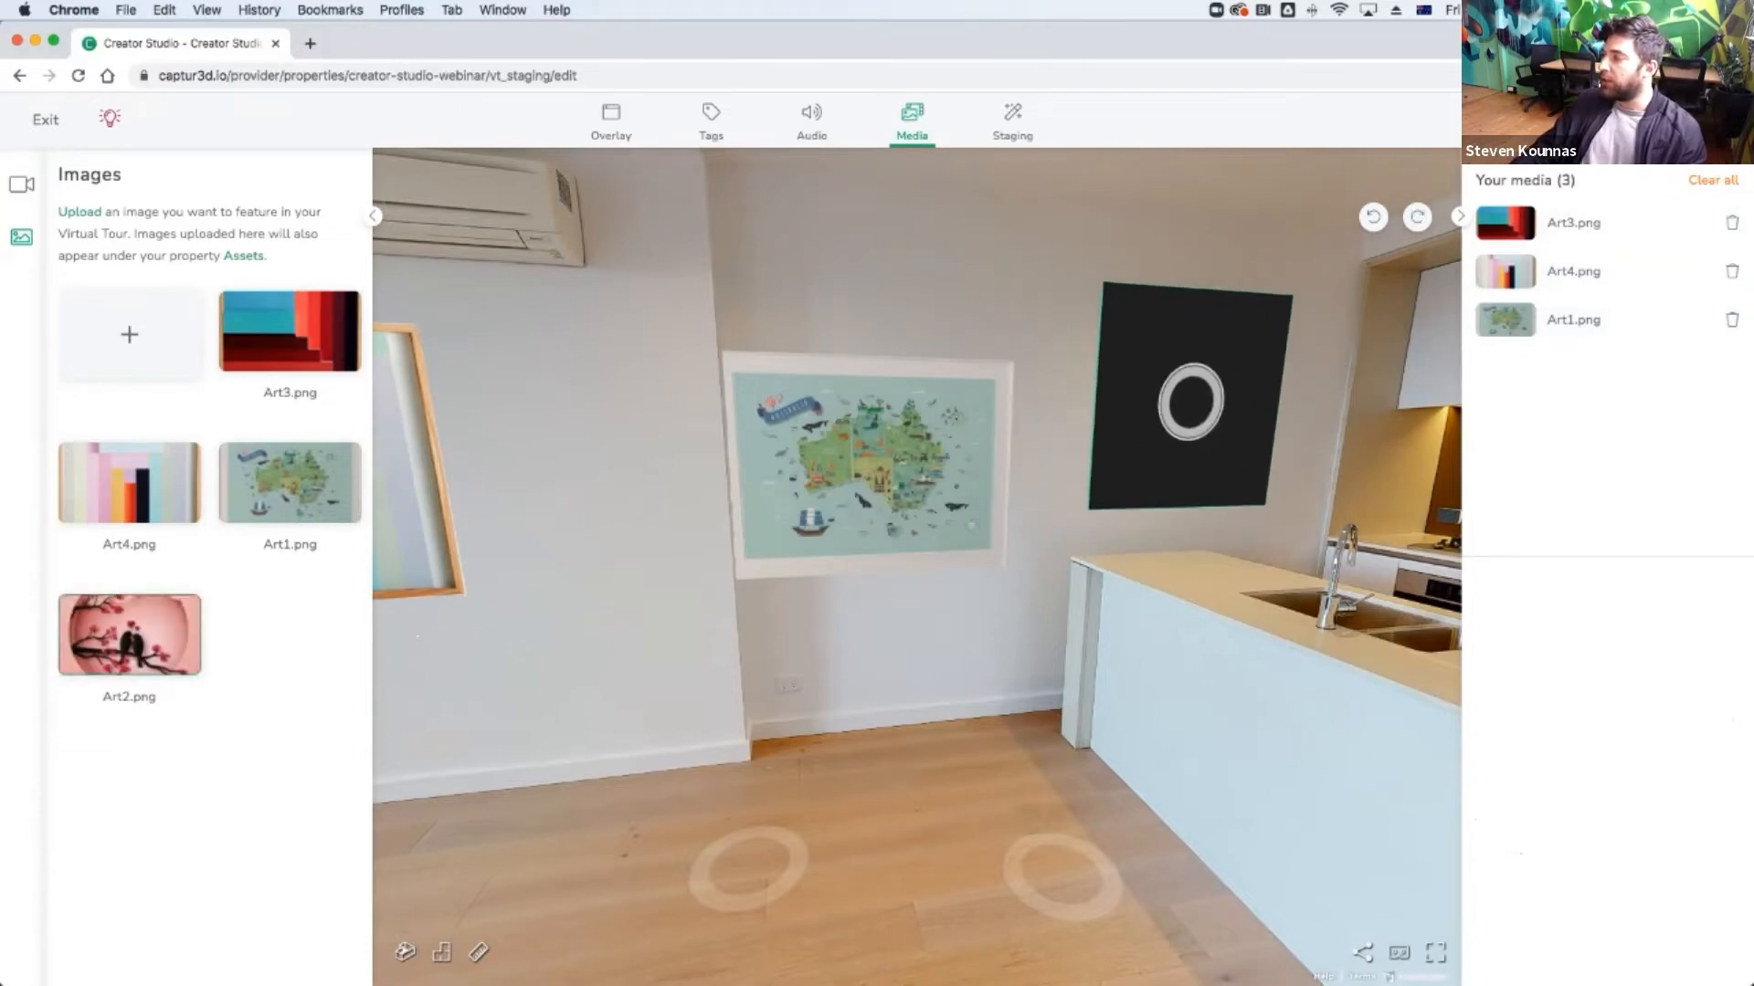
click(1075, 643)
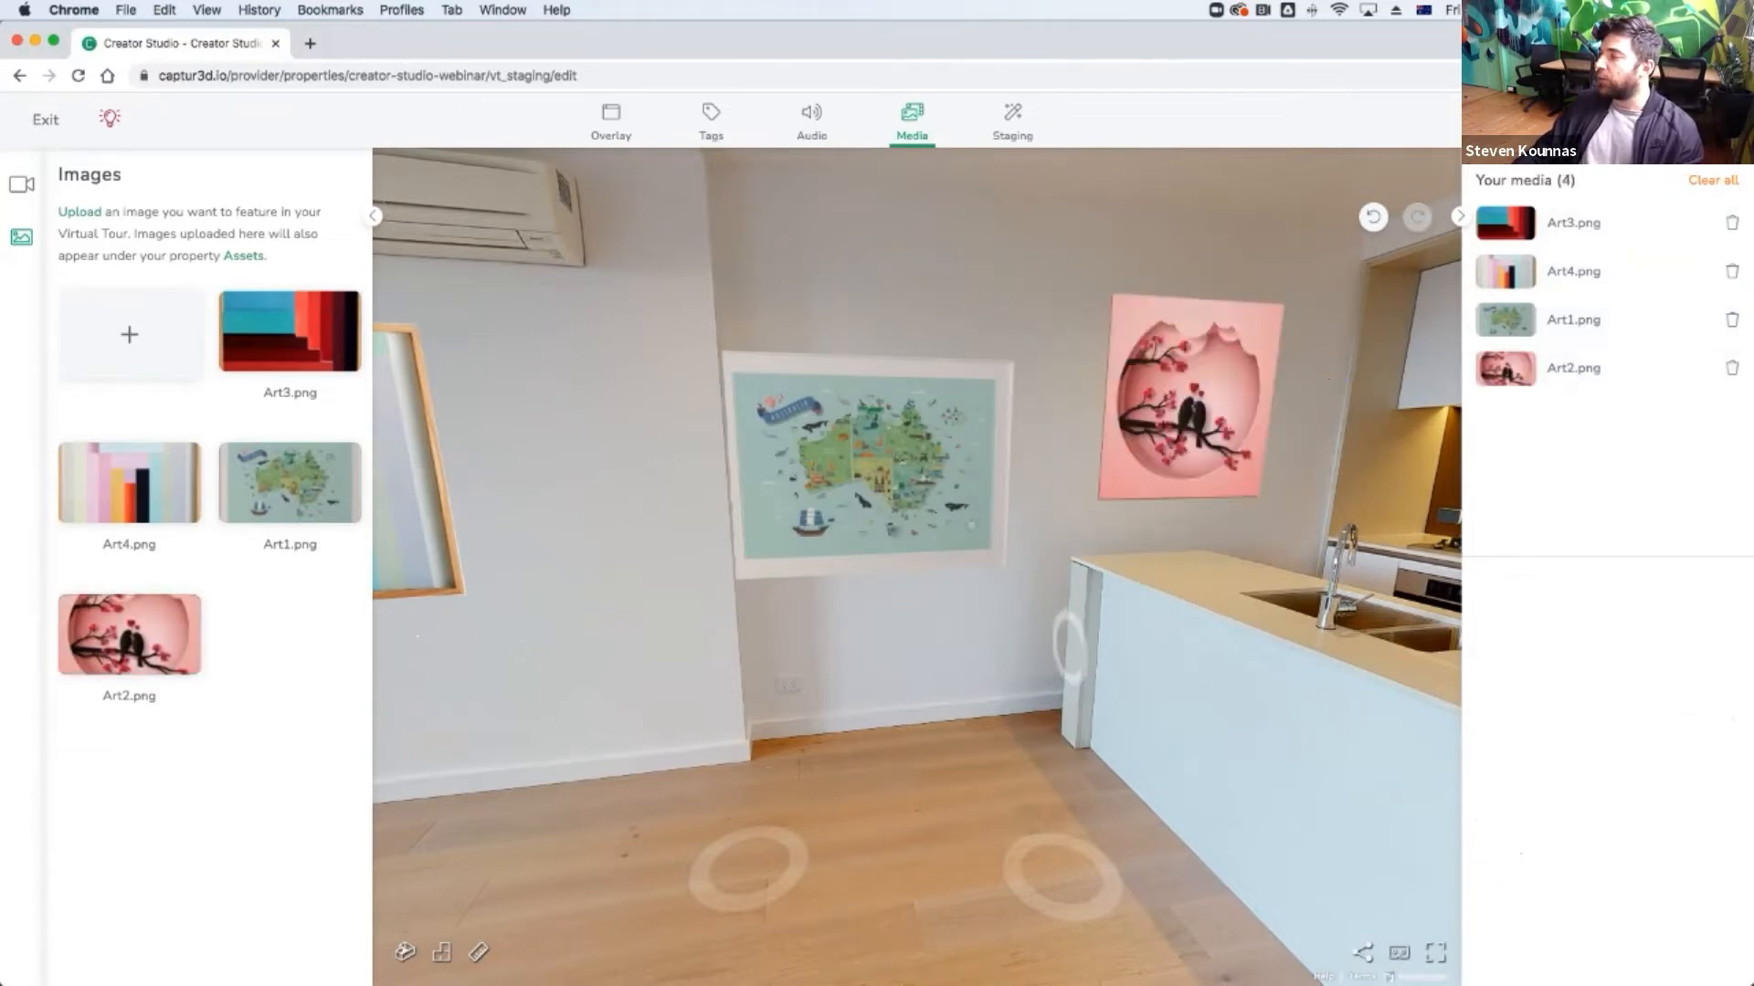
Shift Art1.png along the recessed wall, away from the wall corner and closer to Art2.png.
drag(1069, 646, 1256, 604)
click(1032, 425)
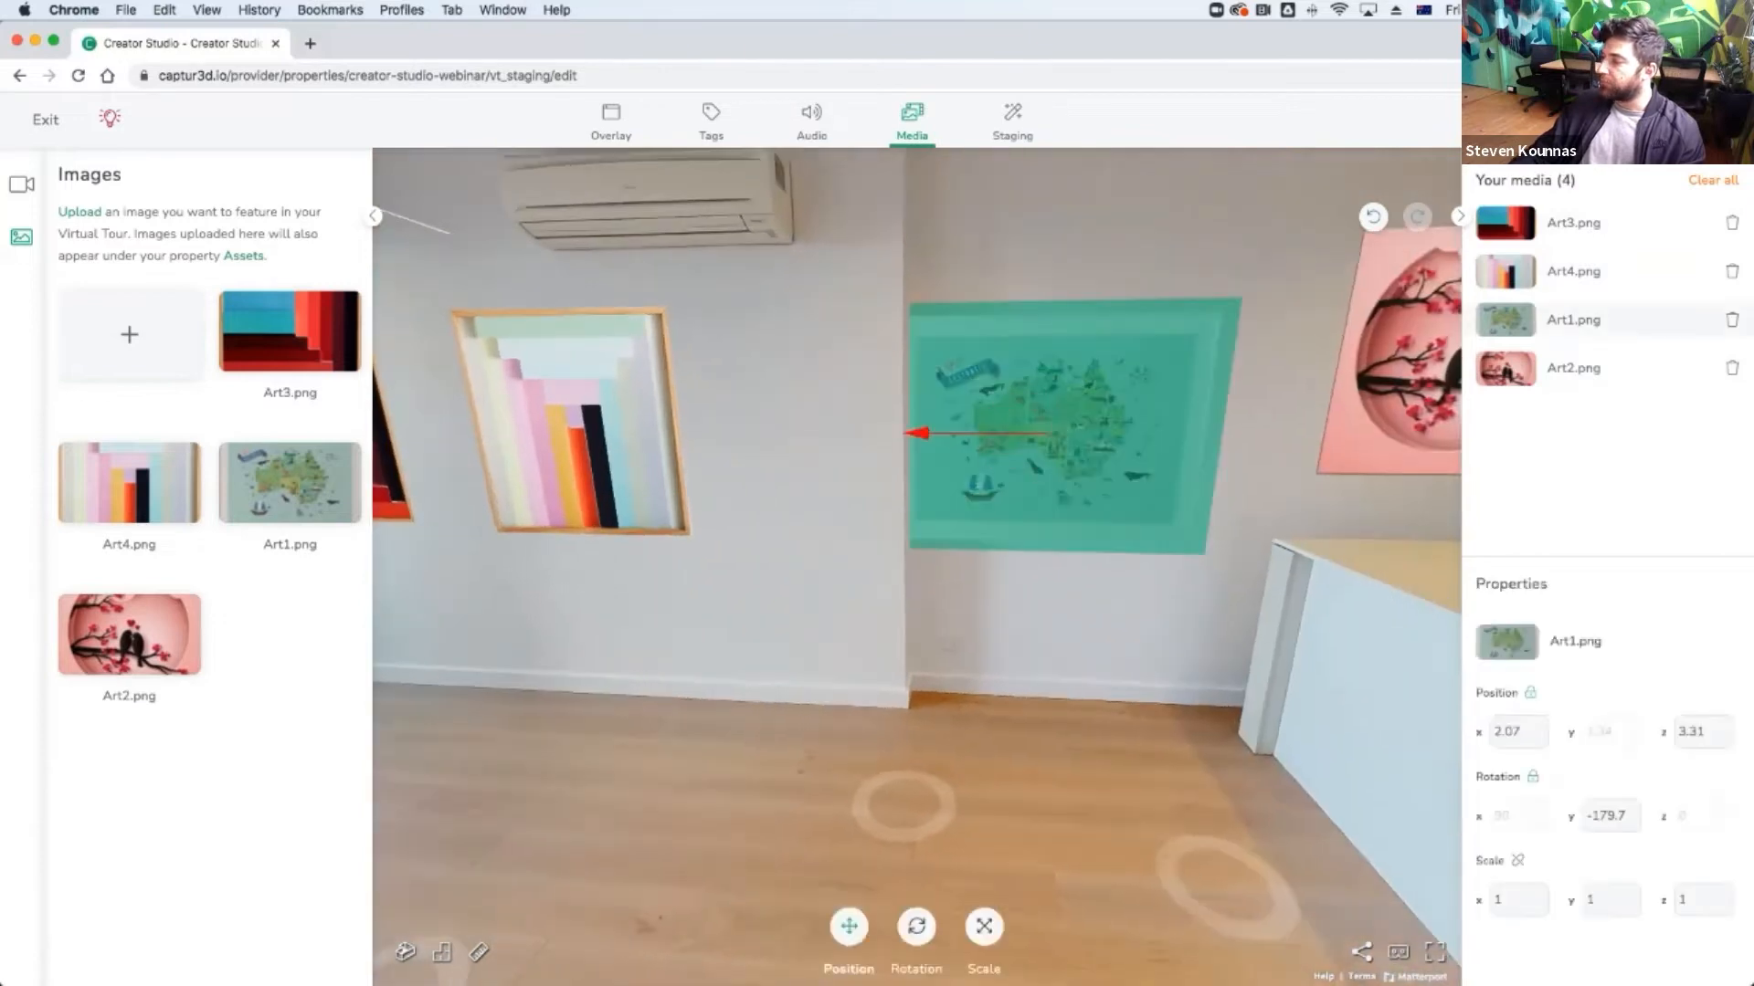
drag(917, 433, 967, 434)
click(968, 741)
Examine the placed artworks from several spots in the living area and in the dollhouse view.
drag(968, 731, 1352, 722)
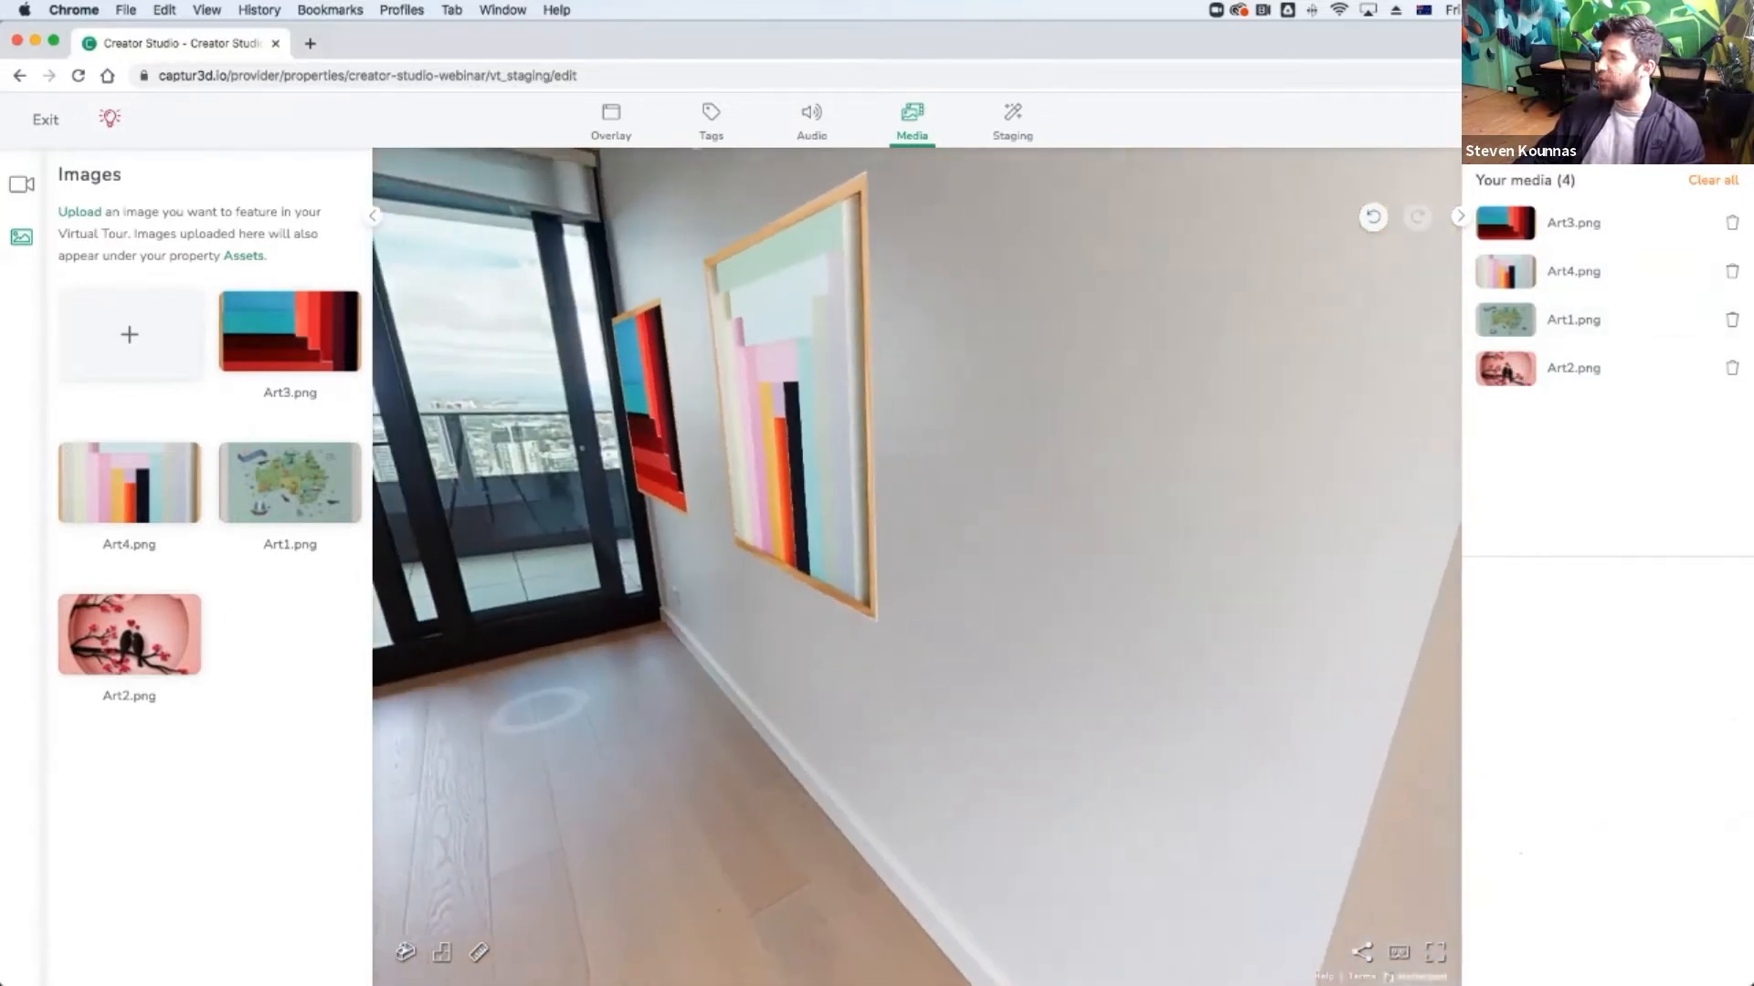
drag(566, 689, 749, 685)
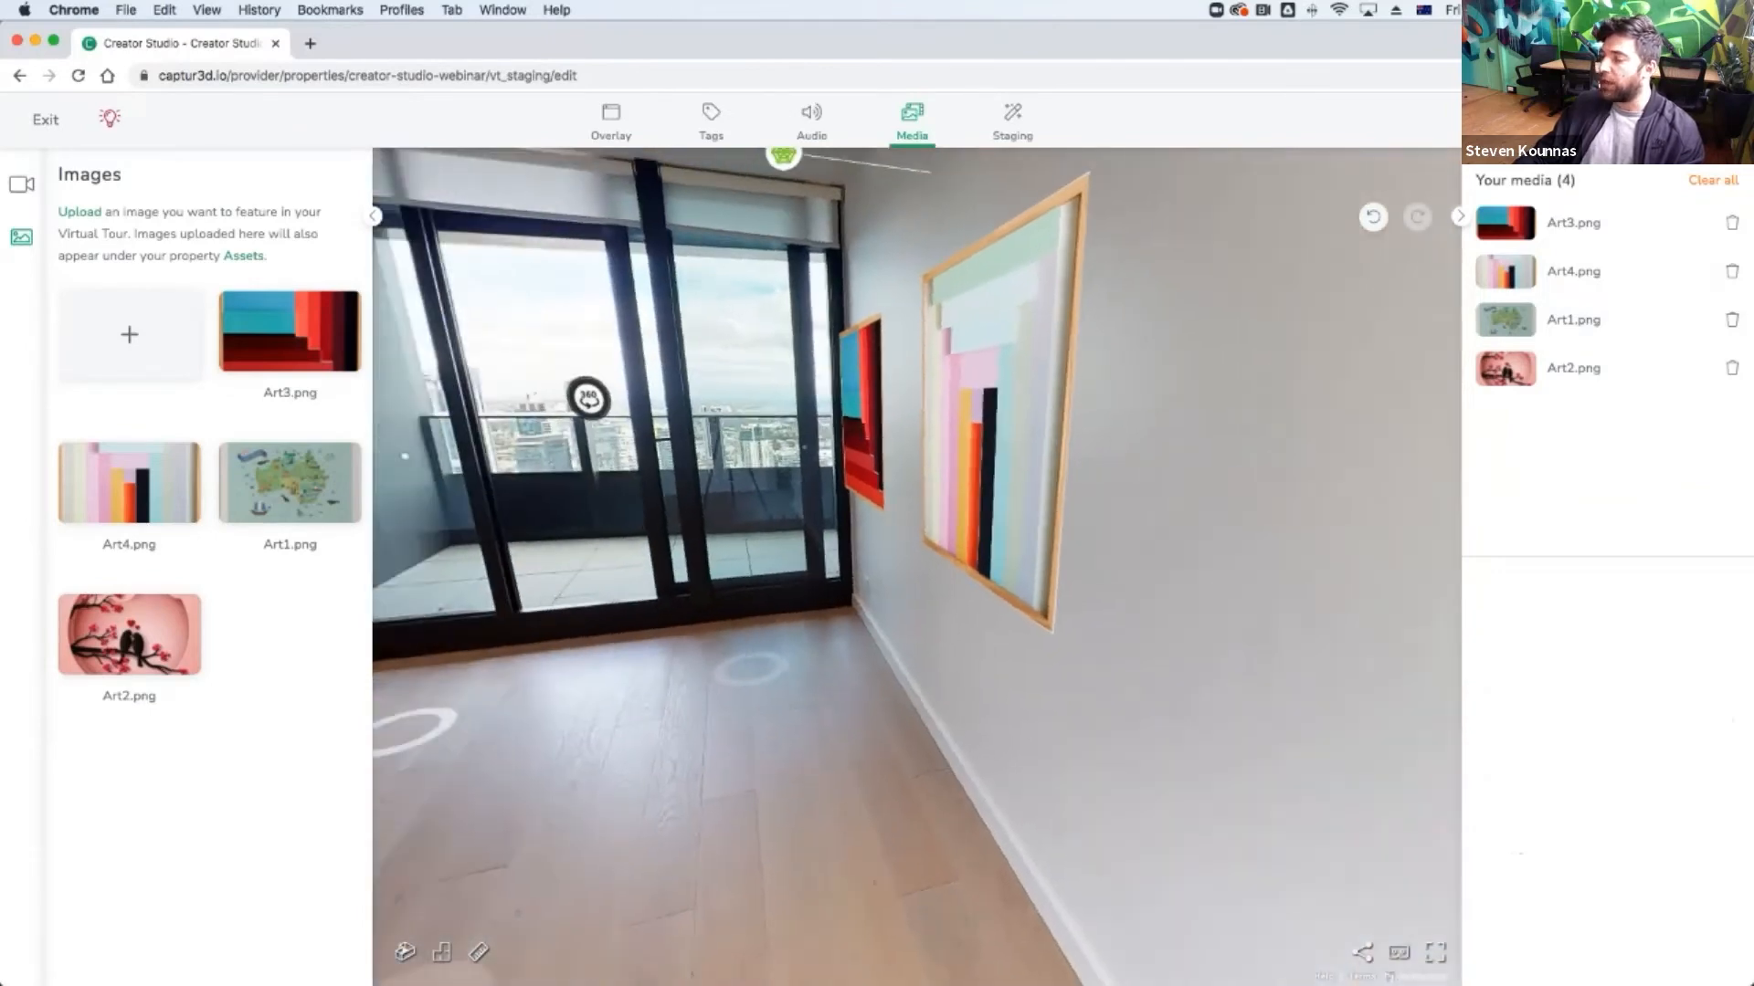
click(402, 951)
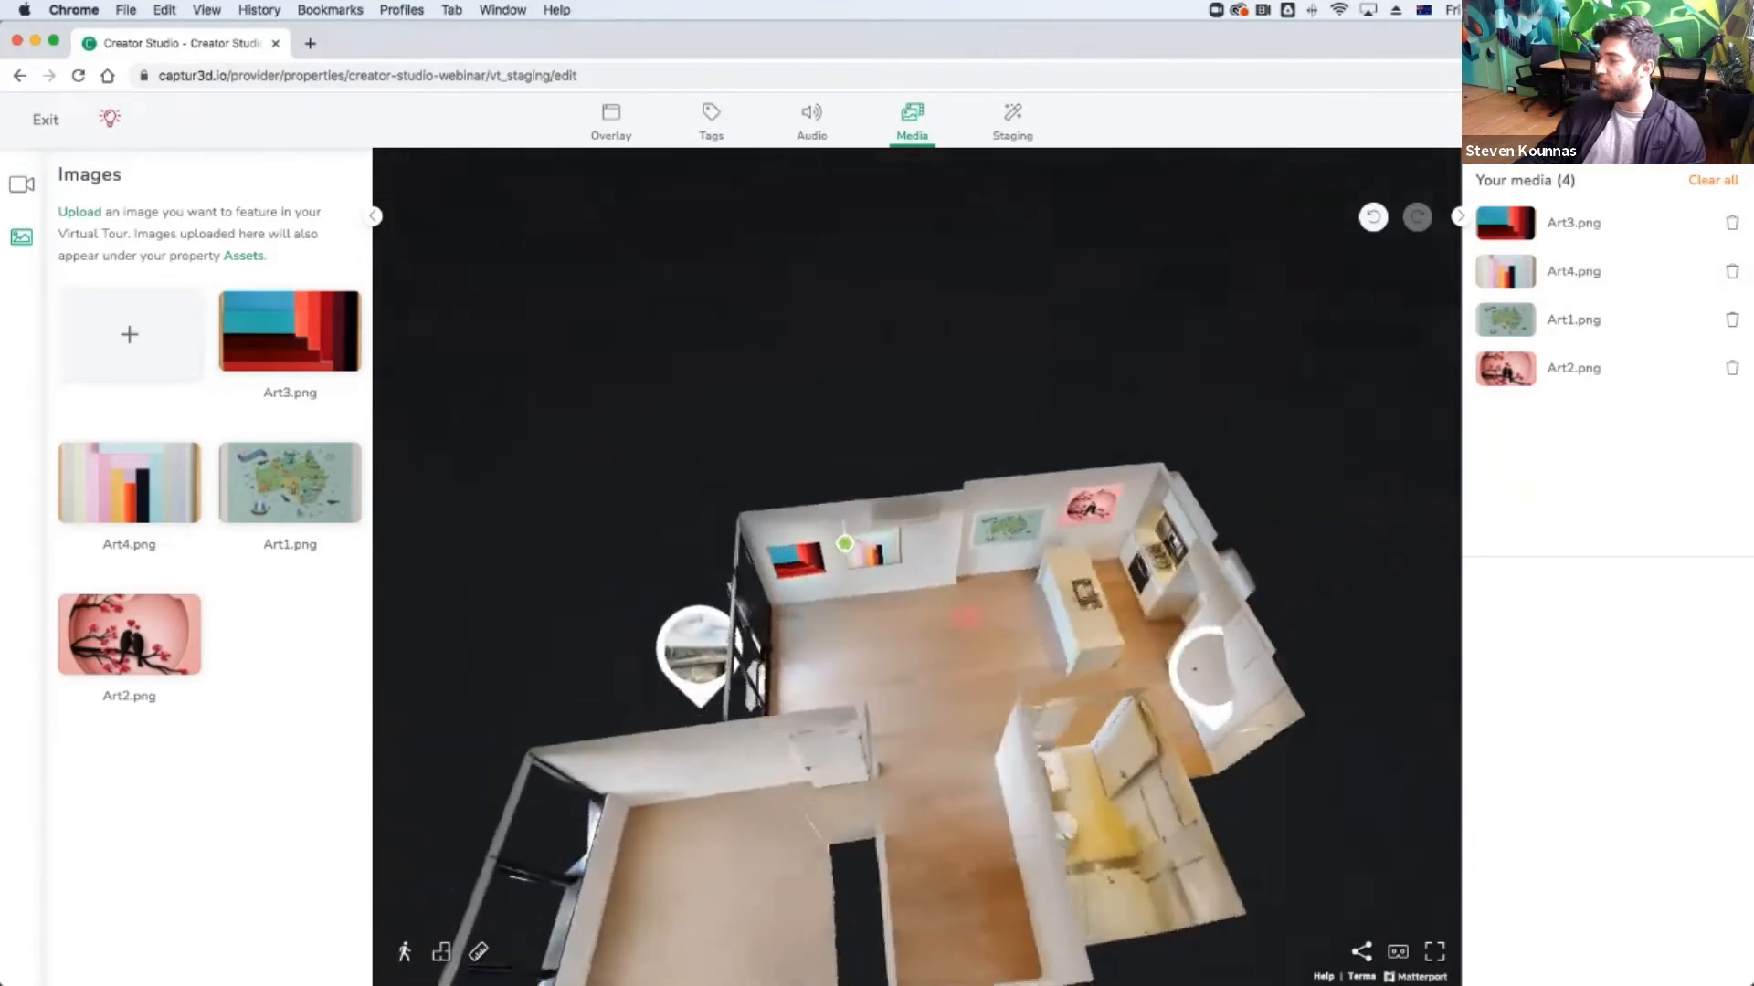
click(858, 708)
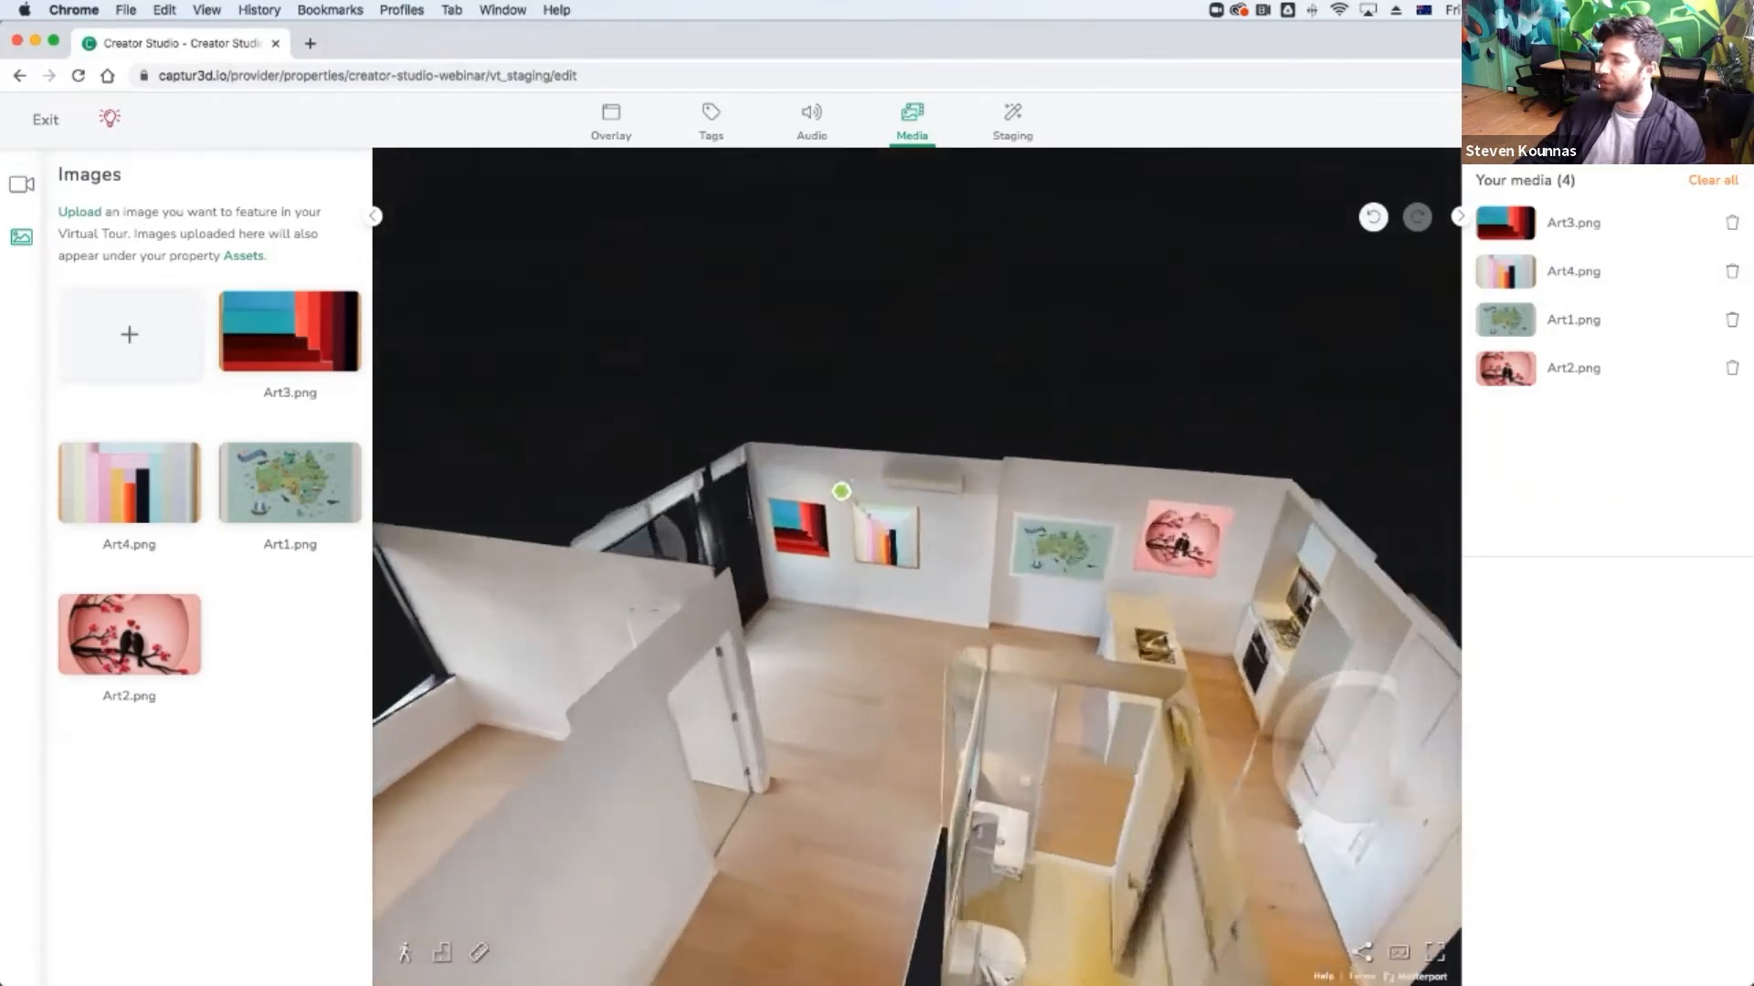
drag(857, 709, 1406, 575)
drag(548, 758, 975, 716)
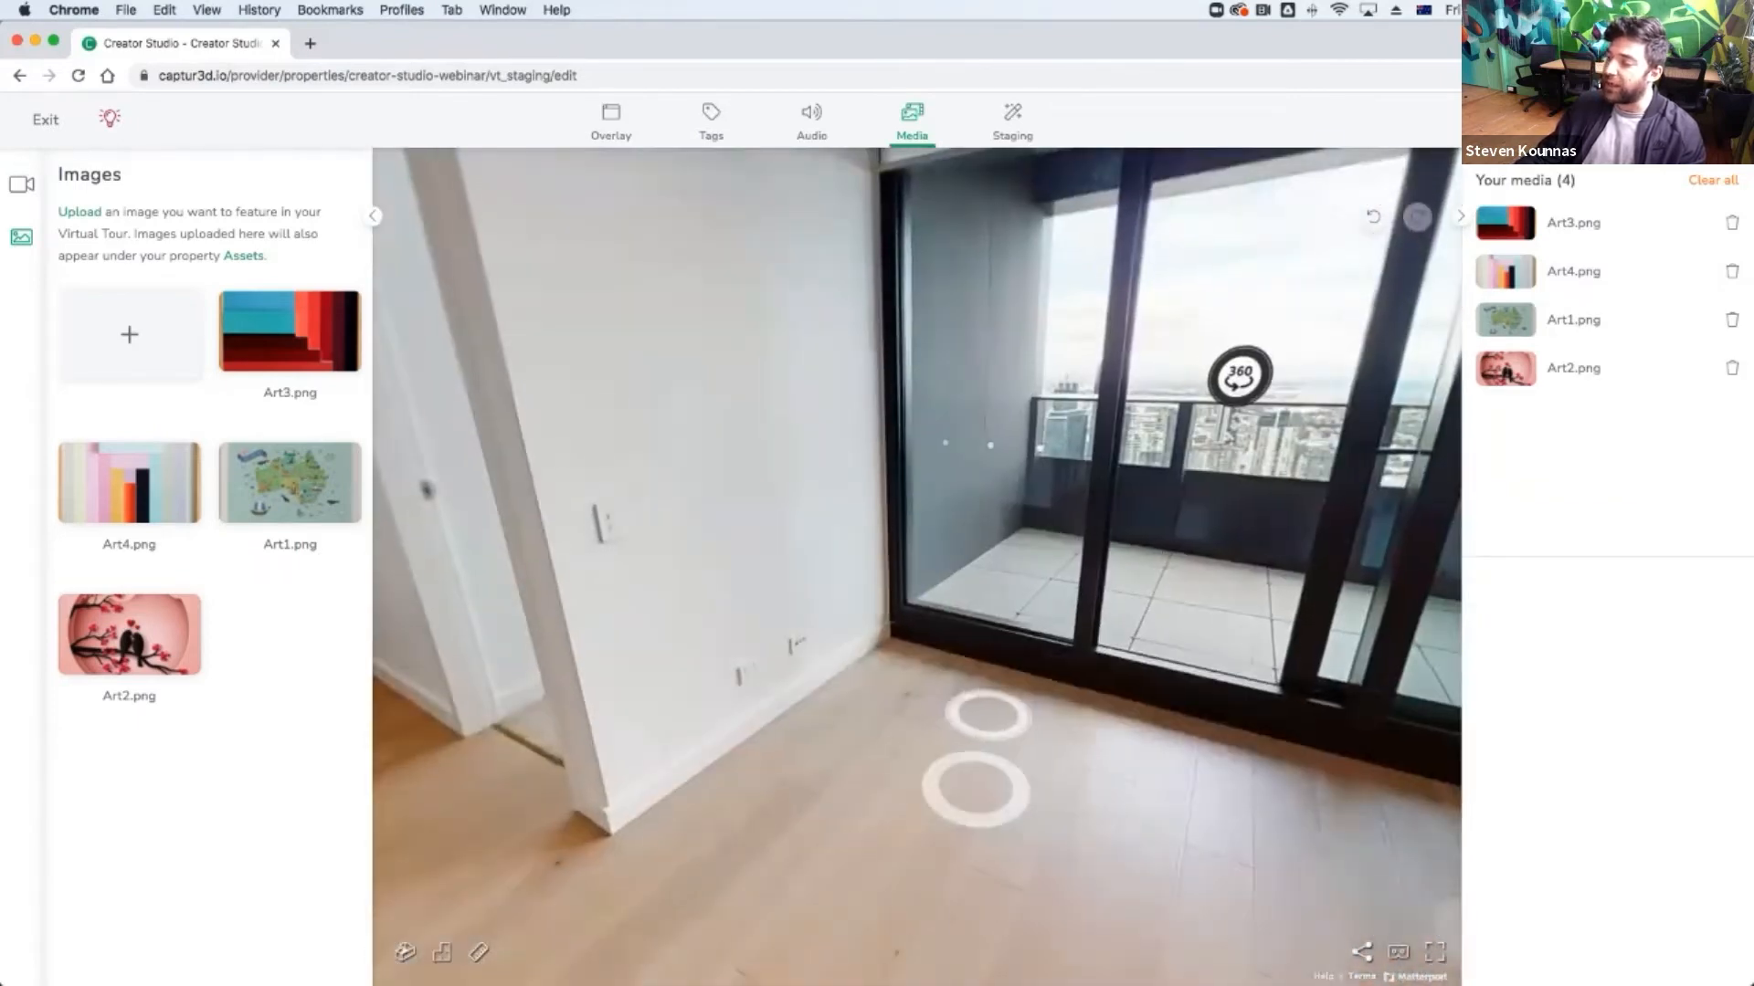
drag(671, 758, 963, 736)
click(716, 826)
drag(1132, 657, 493, 671)
drag(1051, 676, 584, 680)
click(854, 744)
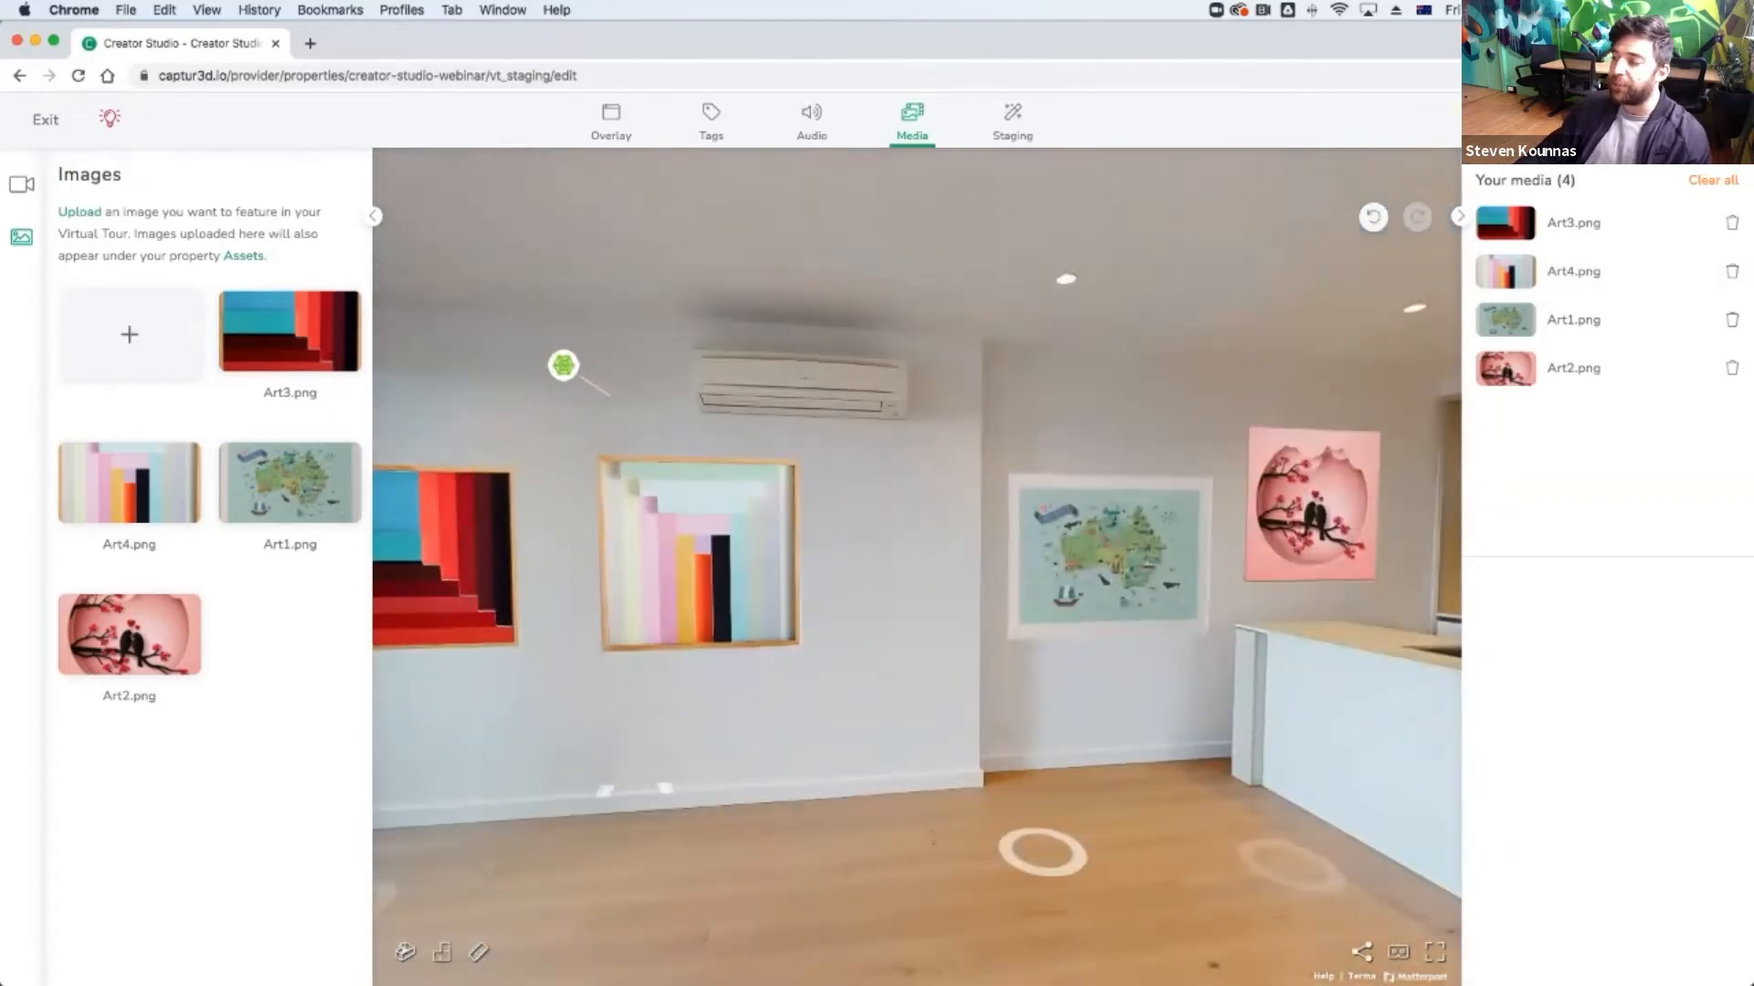
Adjust the spacing of the living area artworks by moving Art4.png to x 3.77 and Art3.png to x 5.35.
click(726, 548)
drag(877, 552, 921, 553)
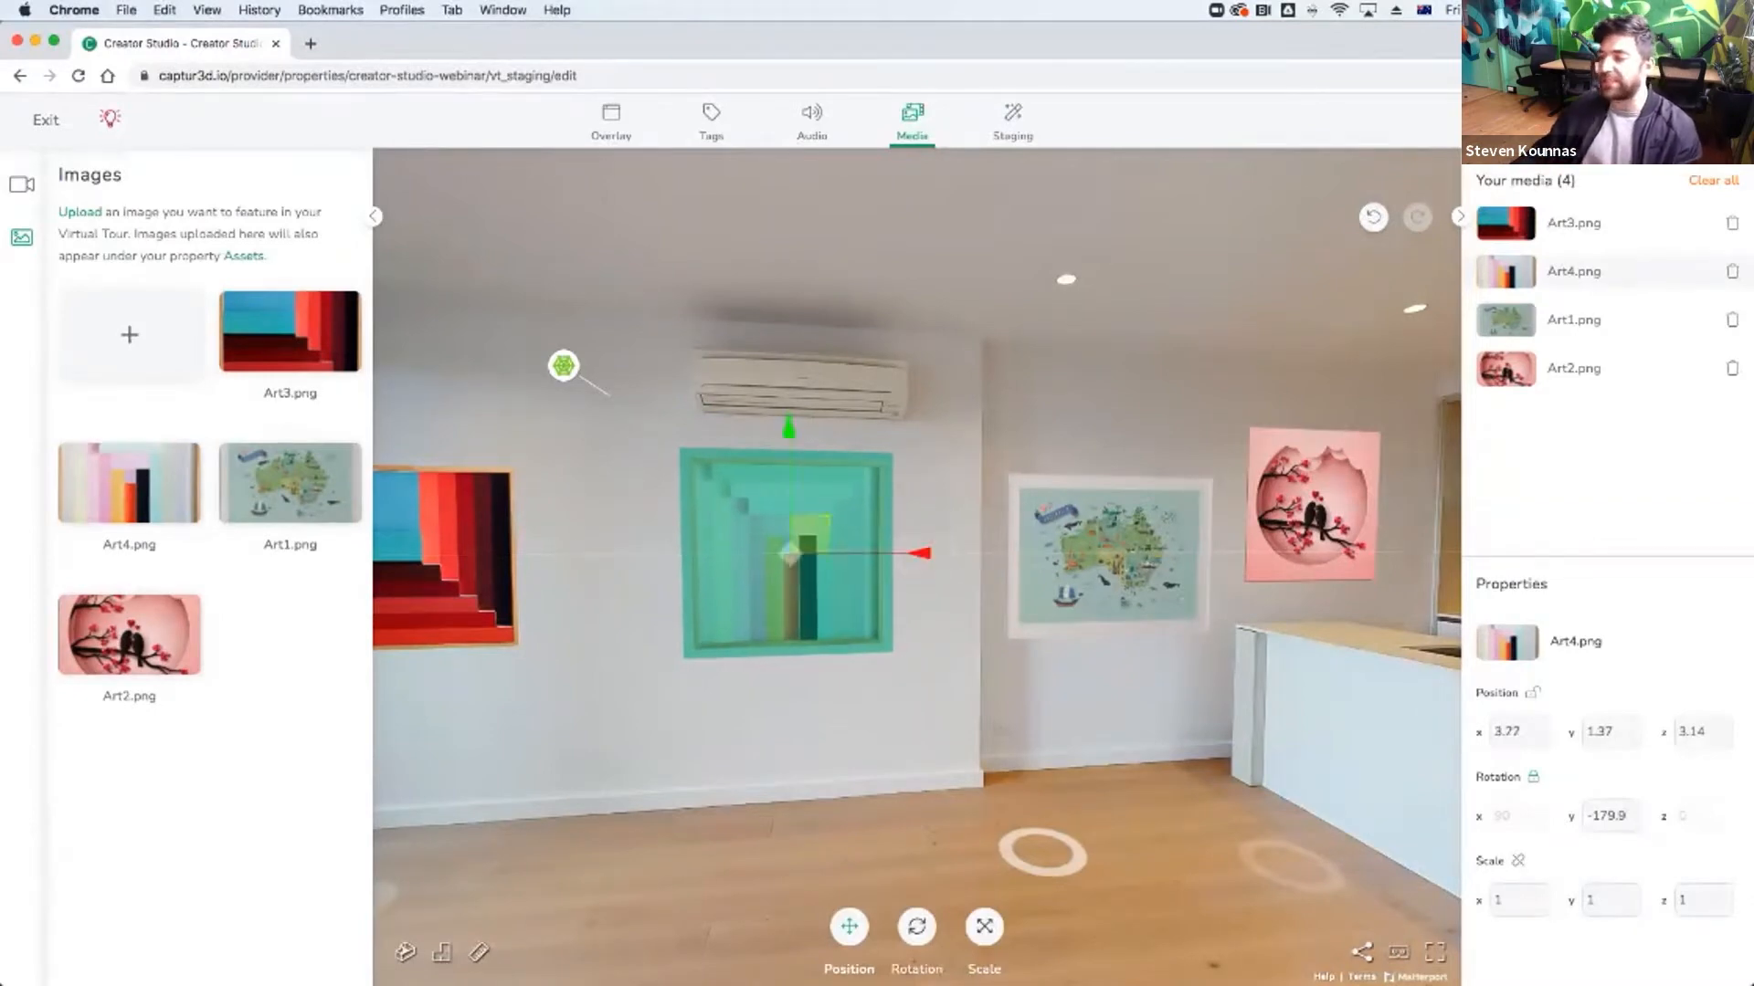
click(498, 607)
drag(594, 557, 631, 554)
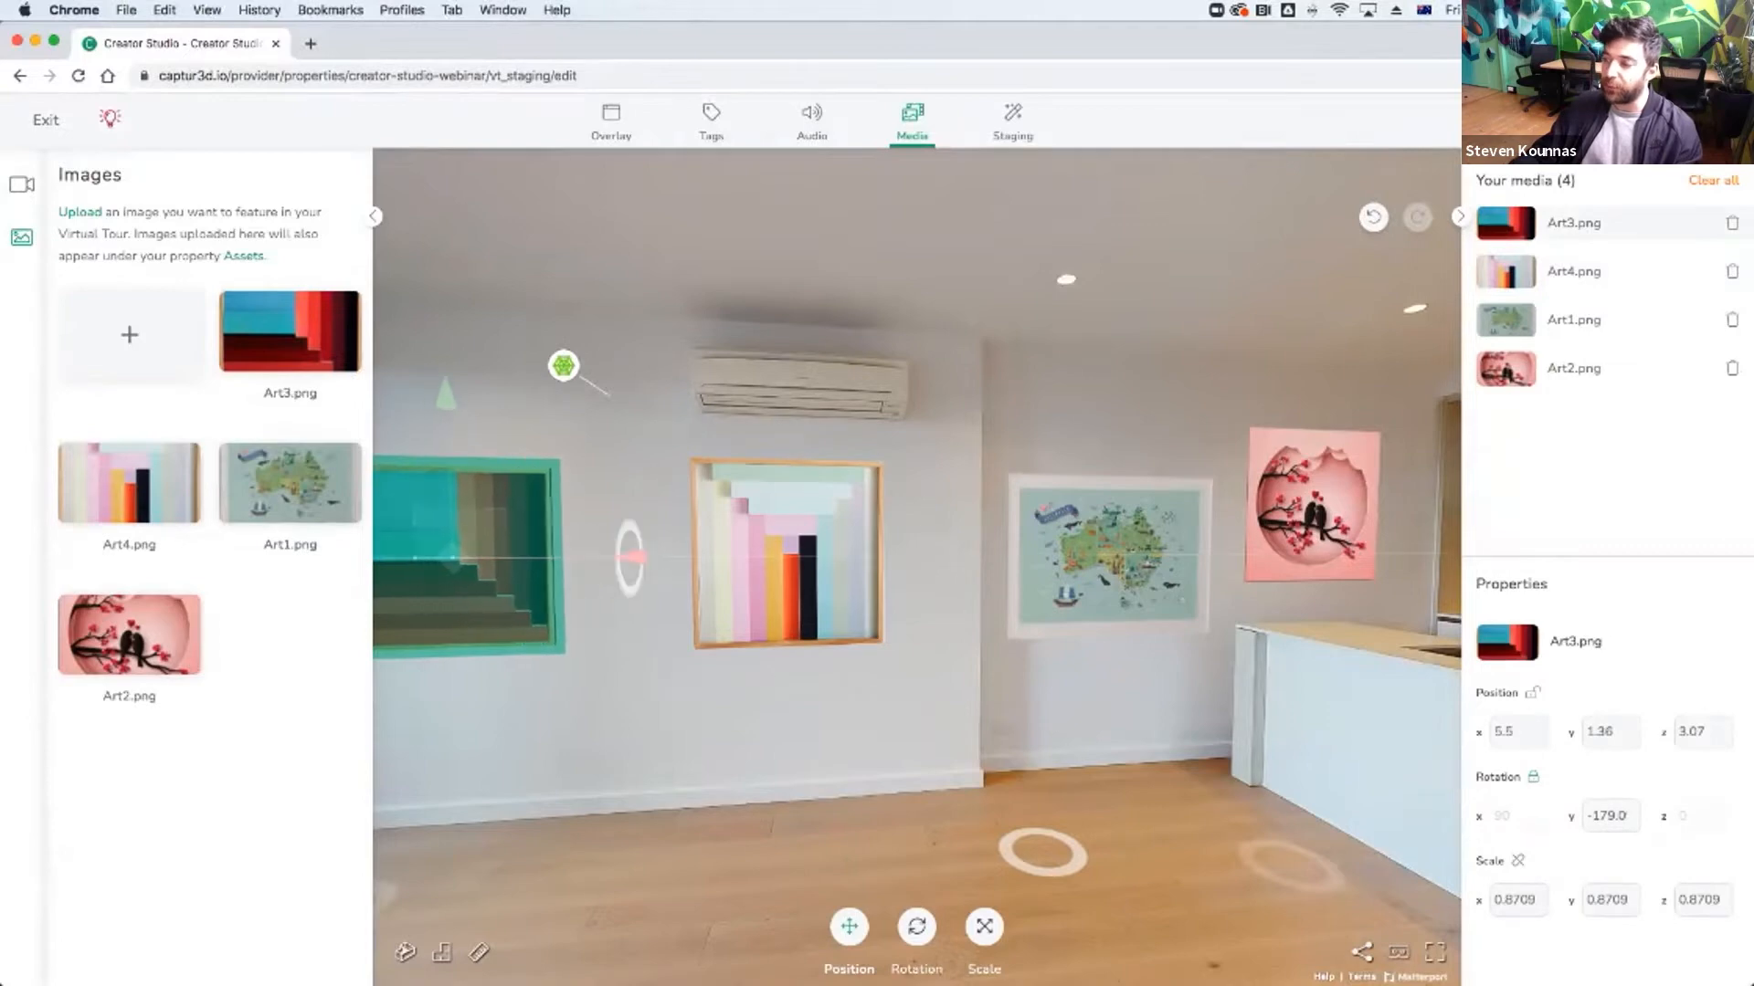
drag(594, 810, 717, 808)
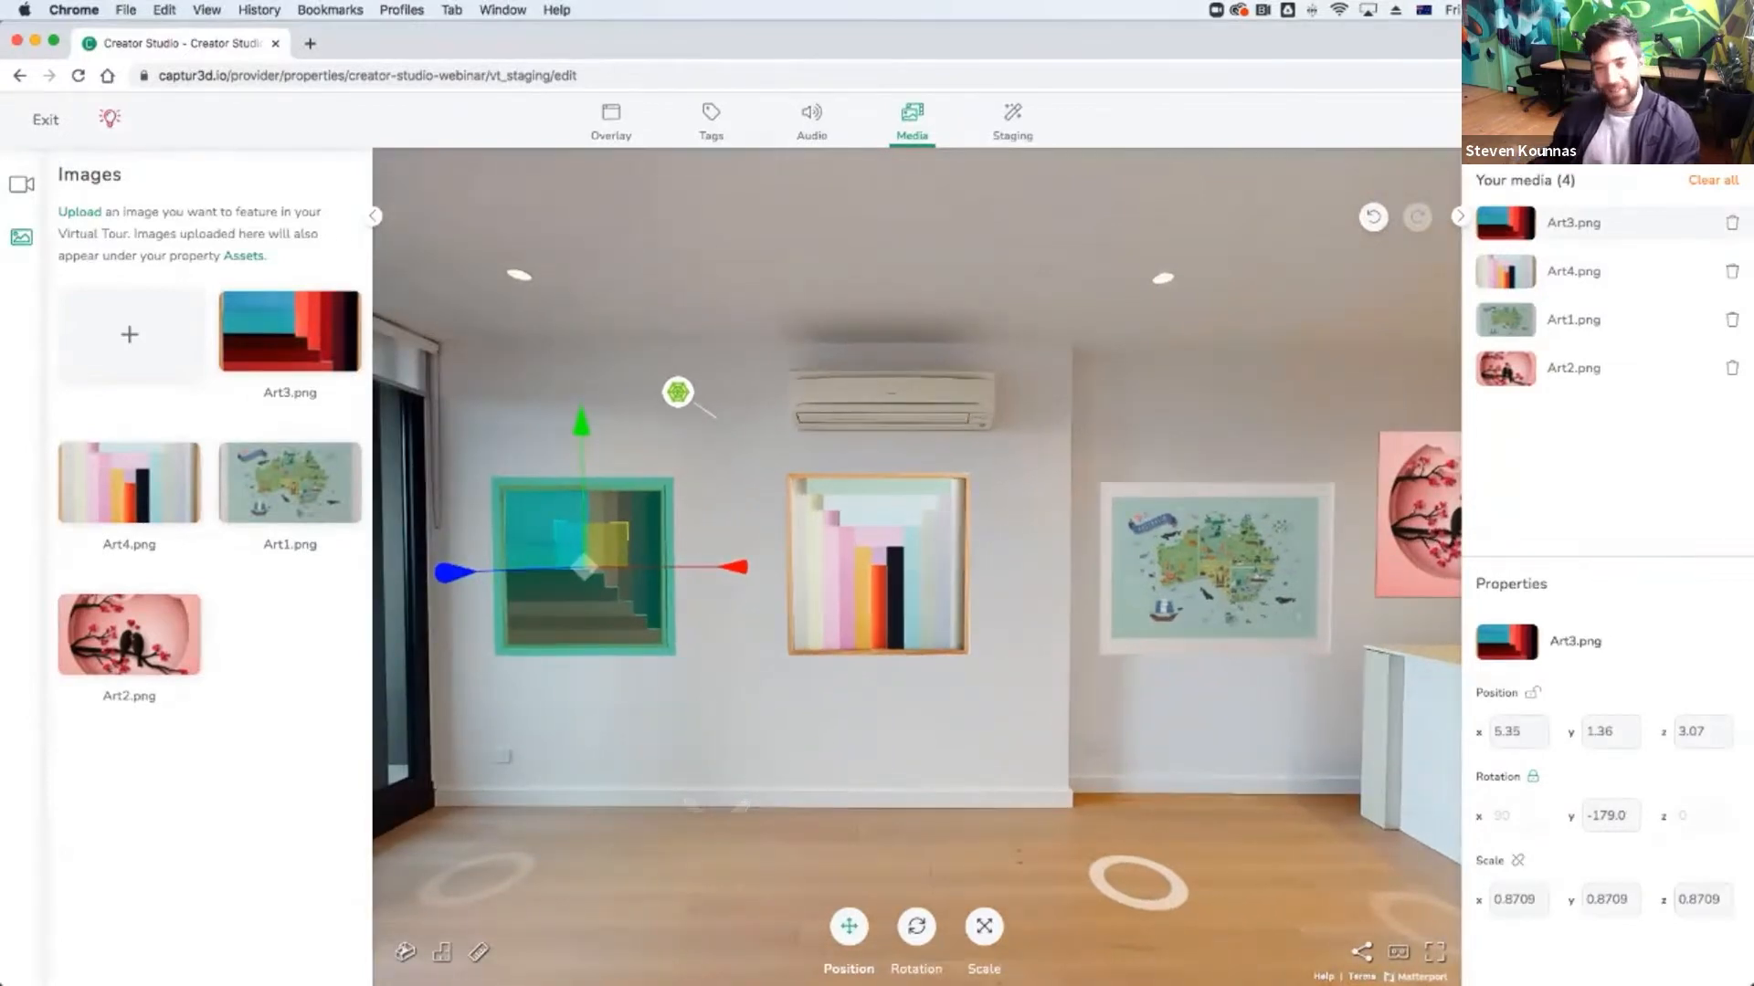
key(Escape)
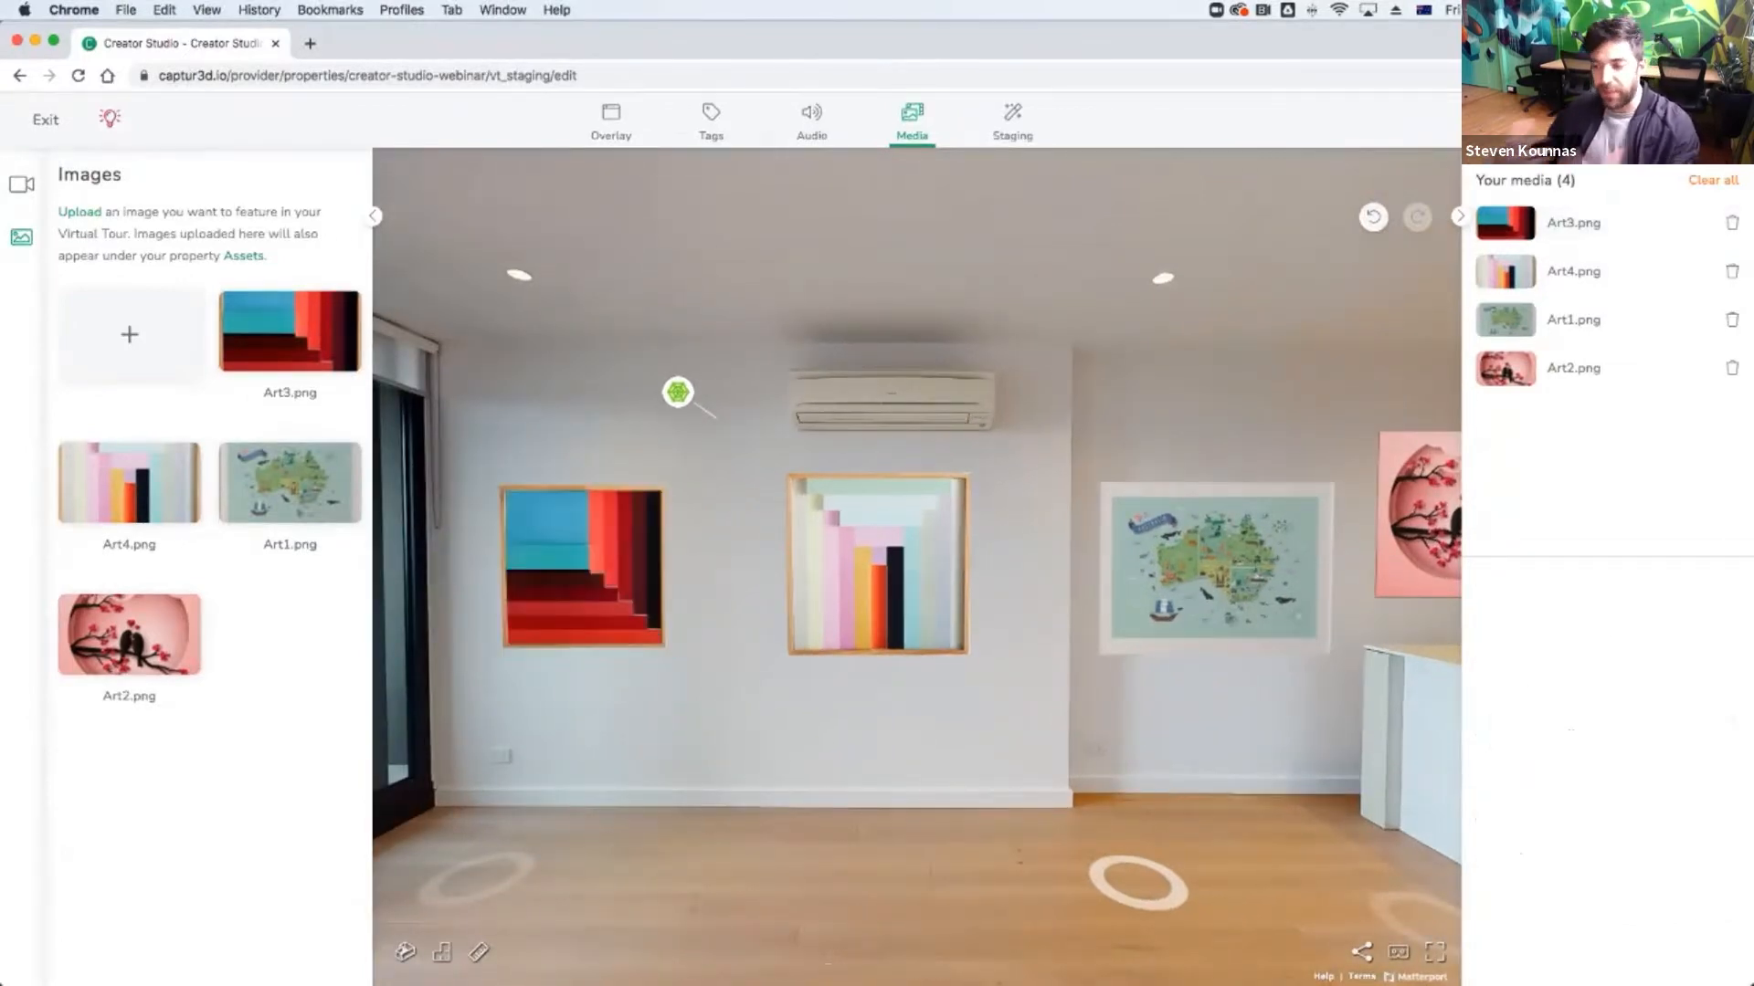
Delete Art2.png and Art1.png from the media placed in the tour.
drag(1077, 718, 1135, 677)
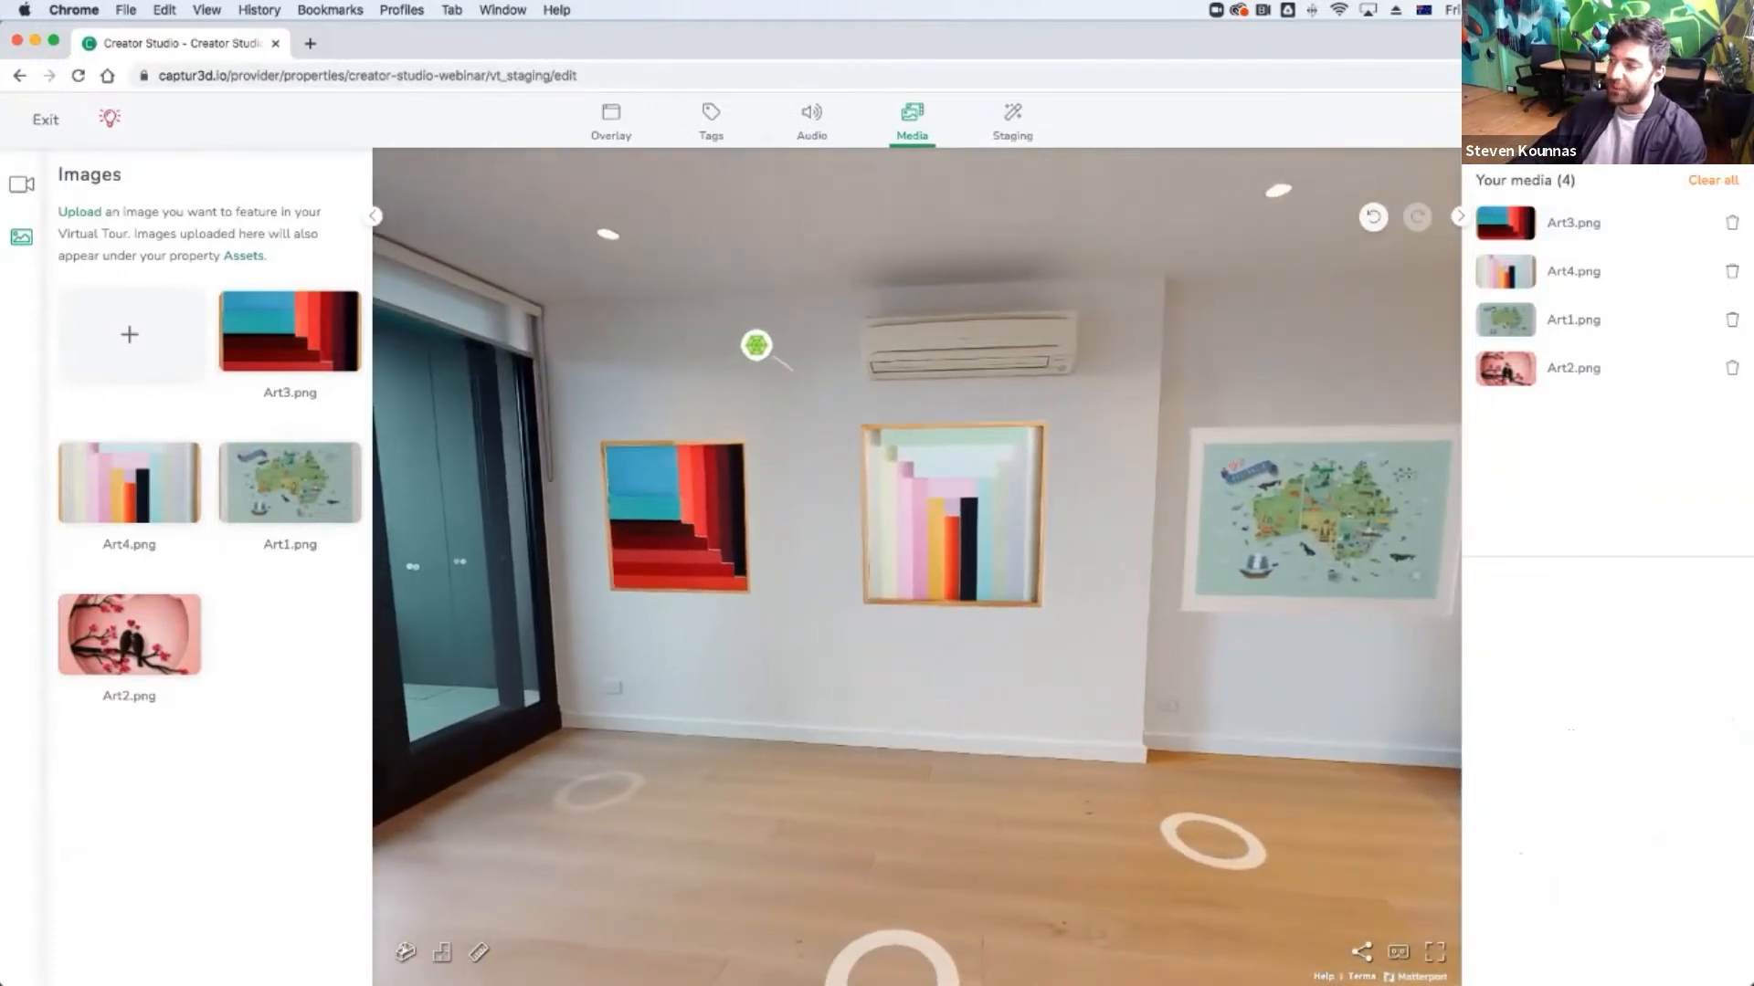
drag(750, 346, 376, 288)
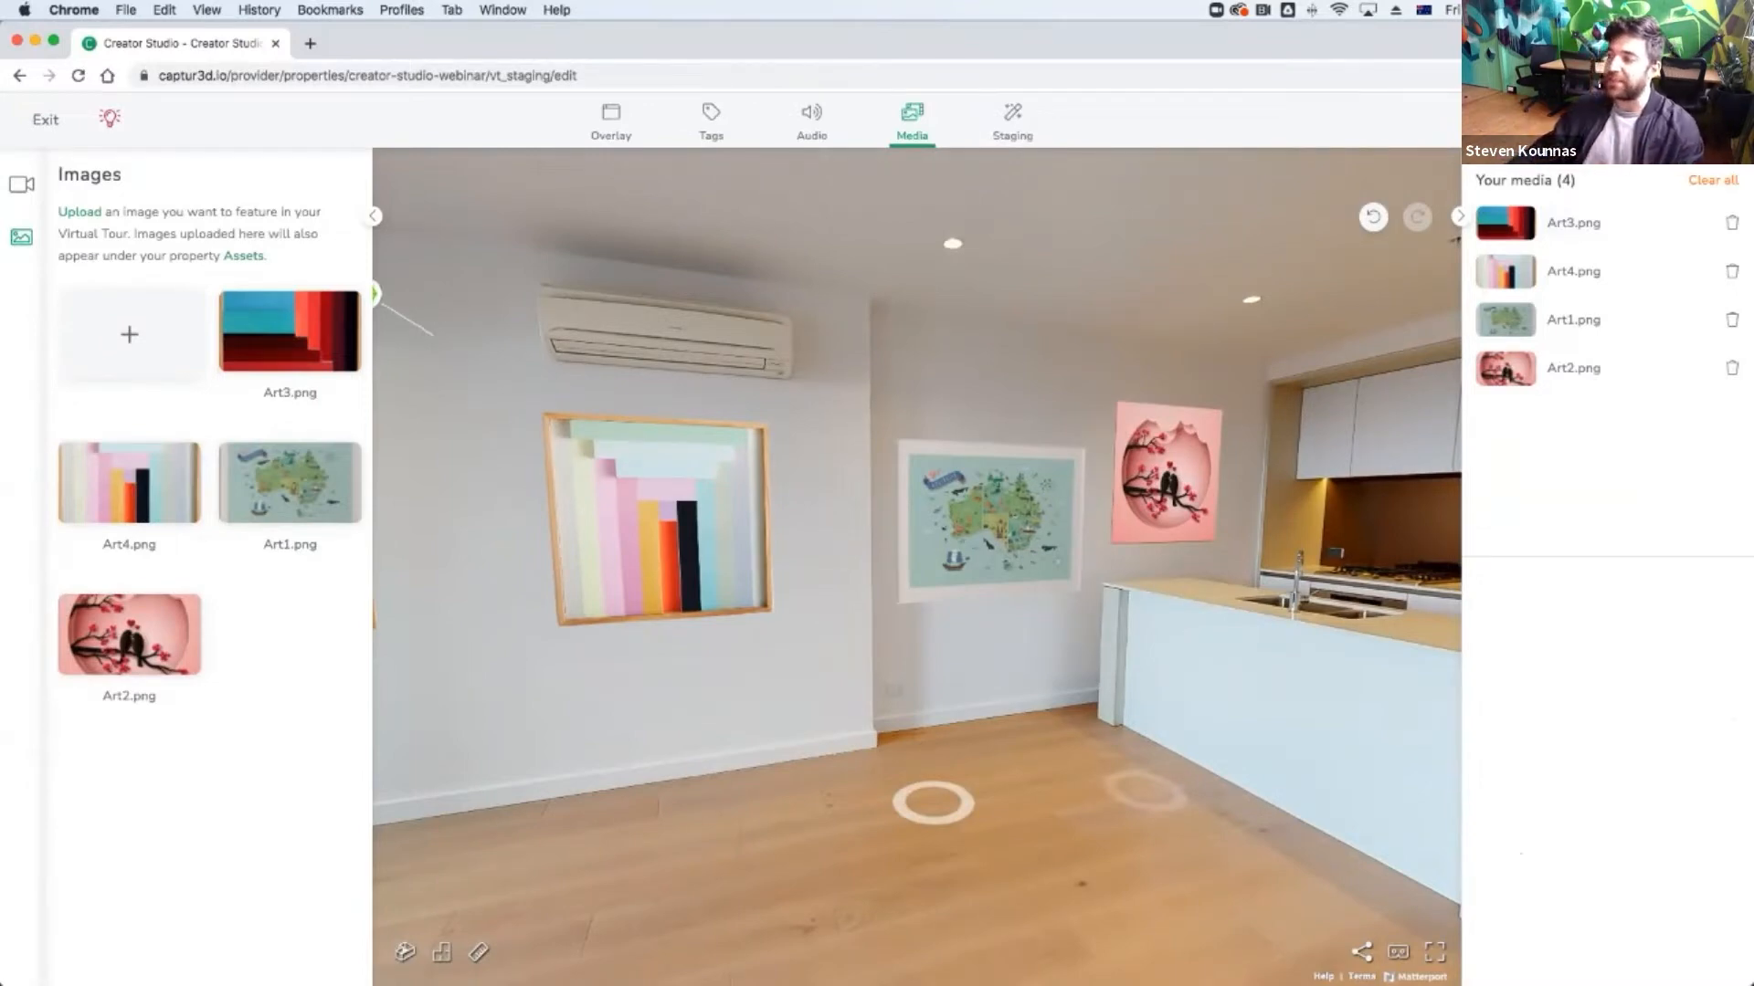
drag(1271, 720, 1460, 662)
drag(1041, 696, 645, 722)
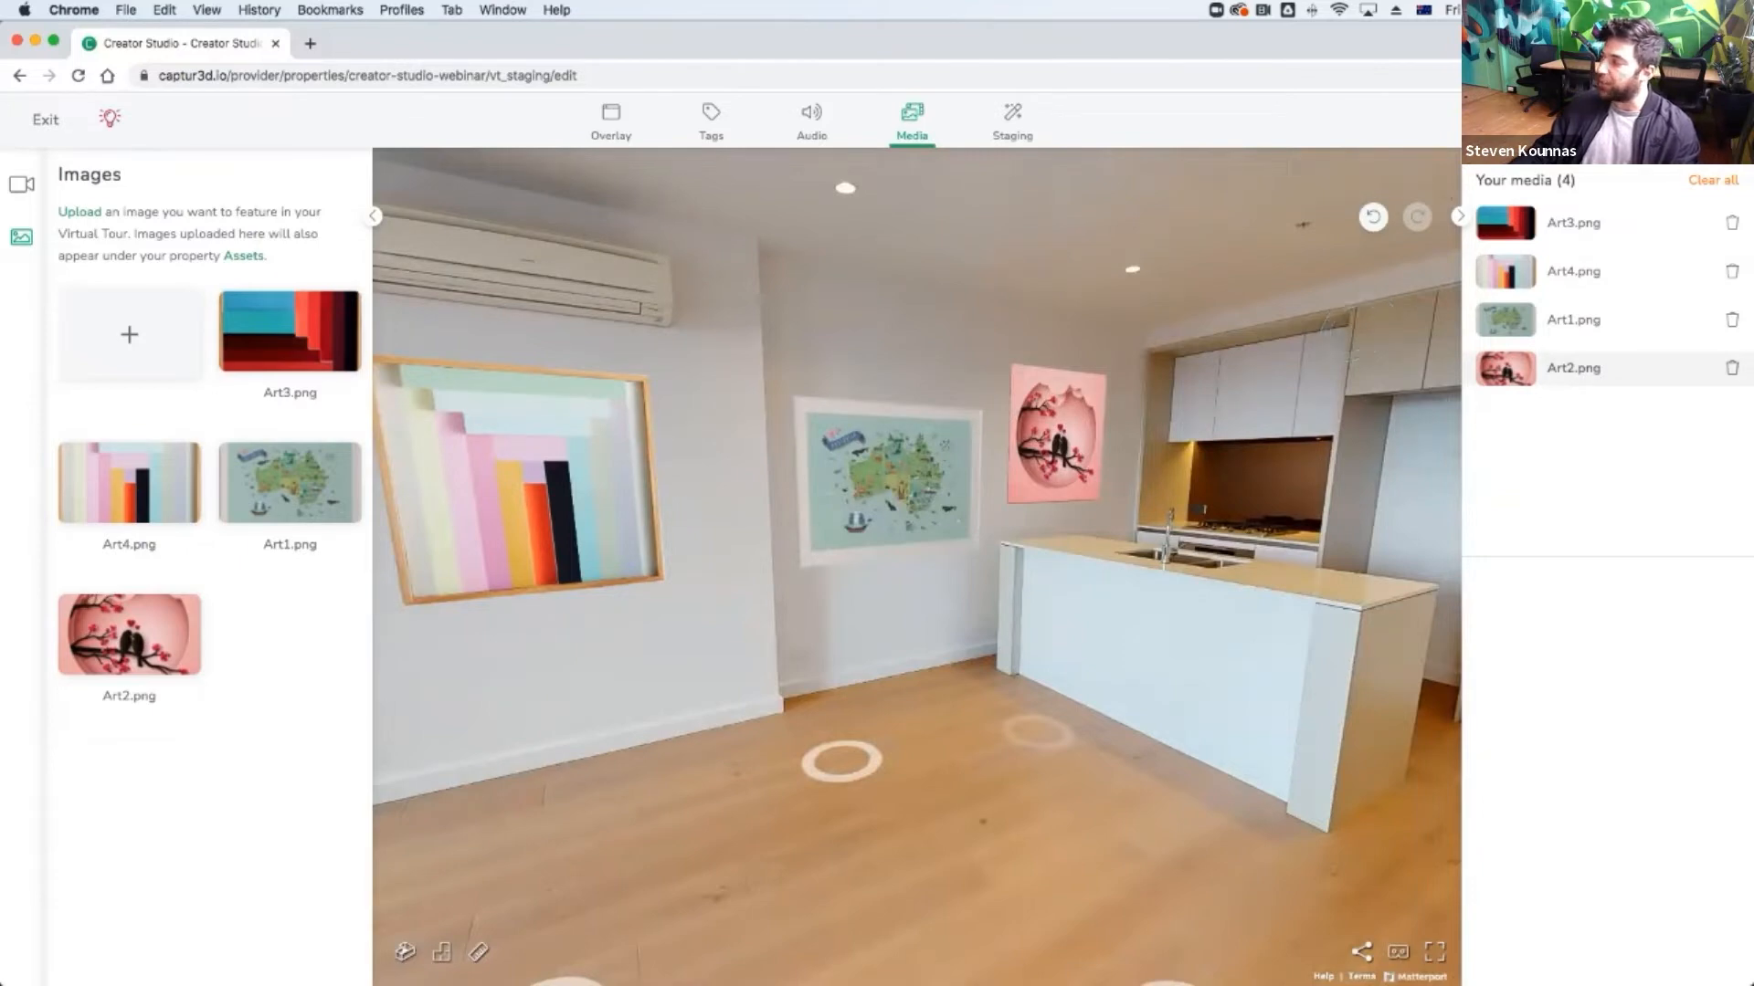
click(1731, 368)
click(1731, 320)
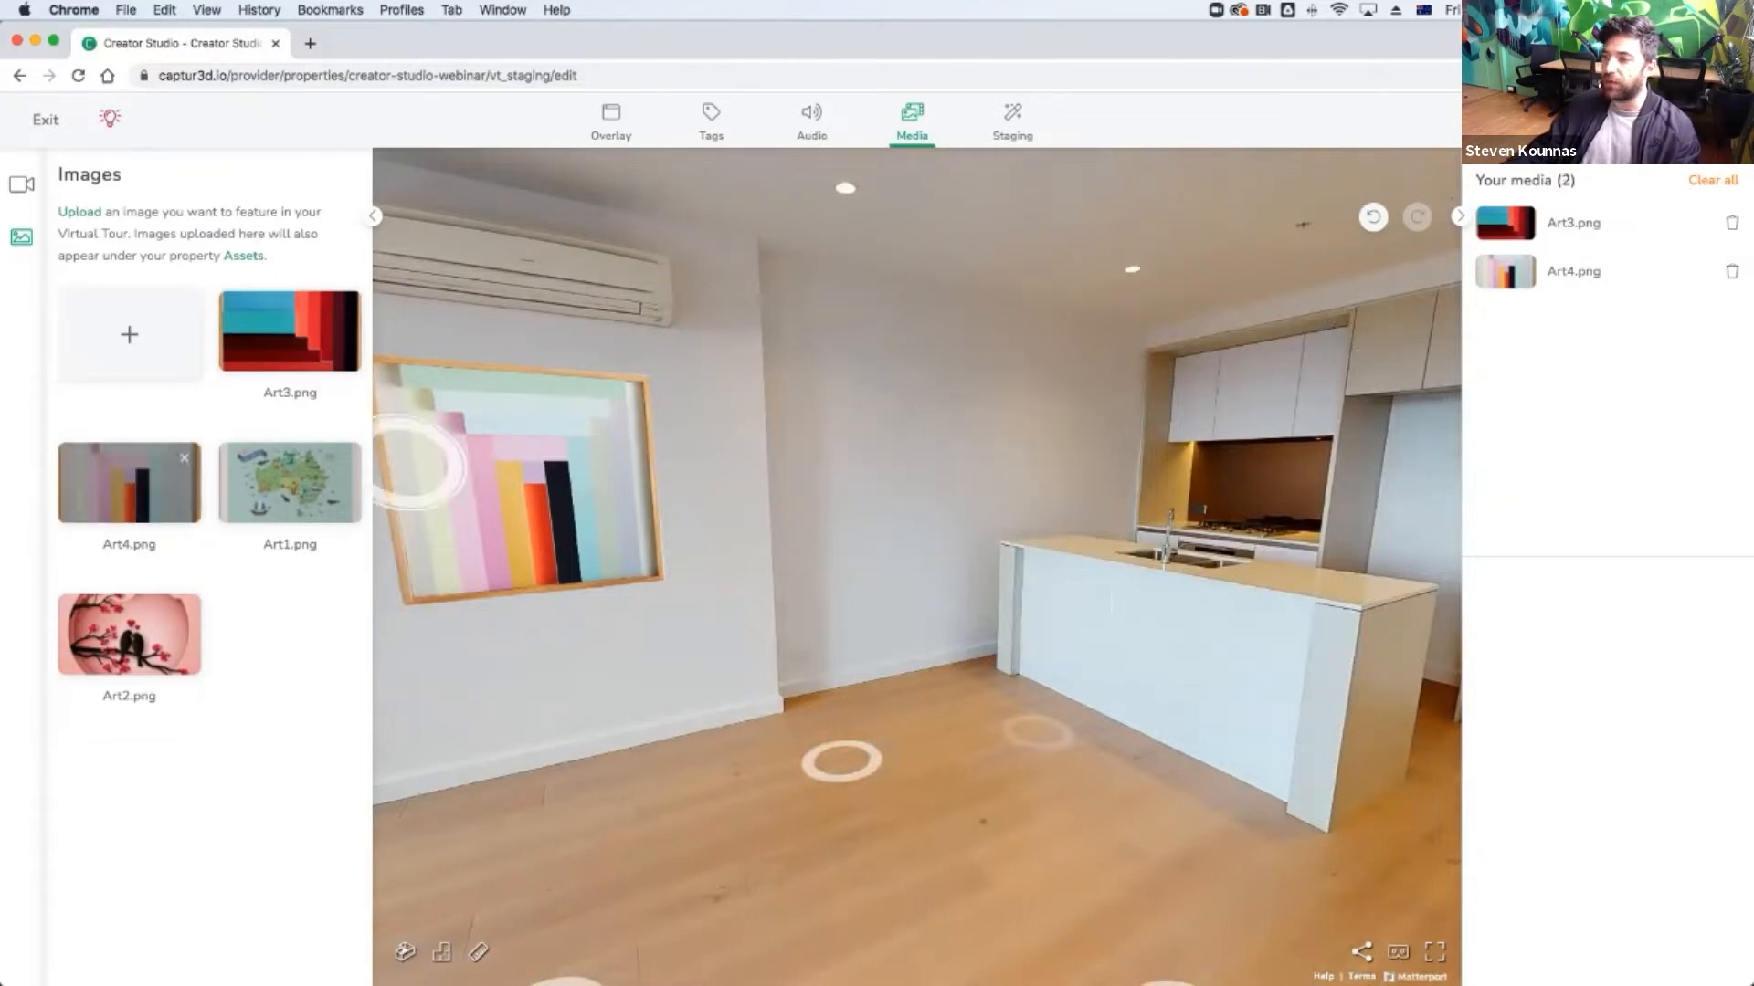
Upload the Real Estate image from the Images folder to the tour's image library.
drag(1370, 602, 1274, 680)
click(914, 632)
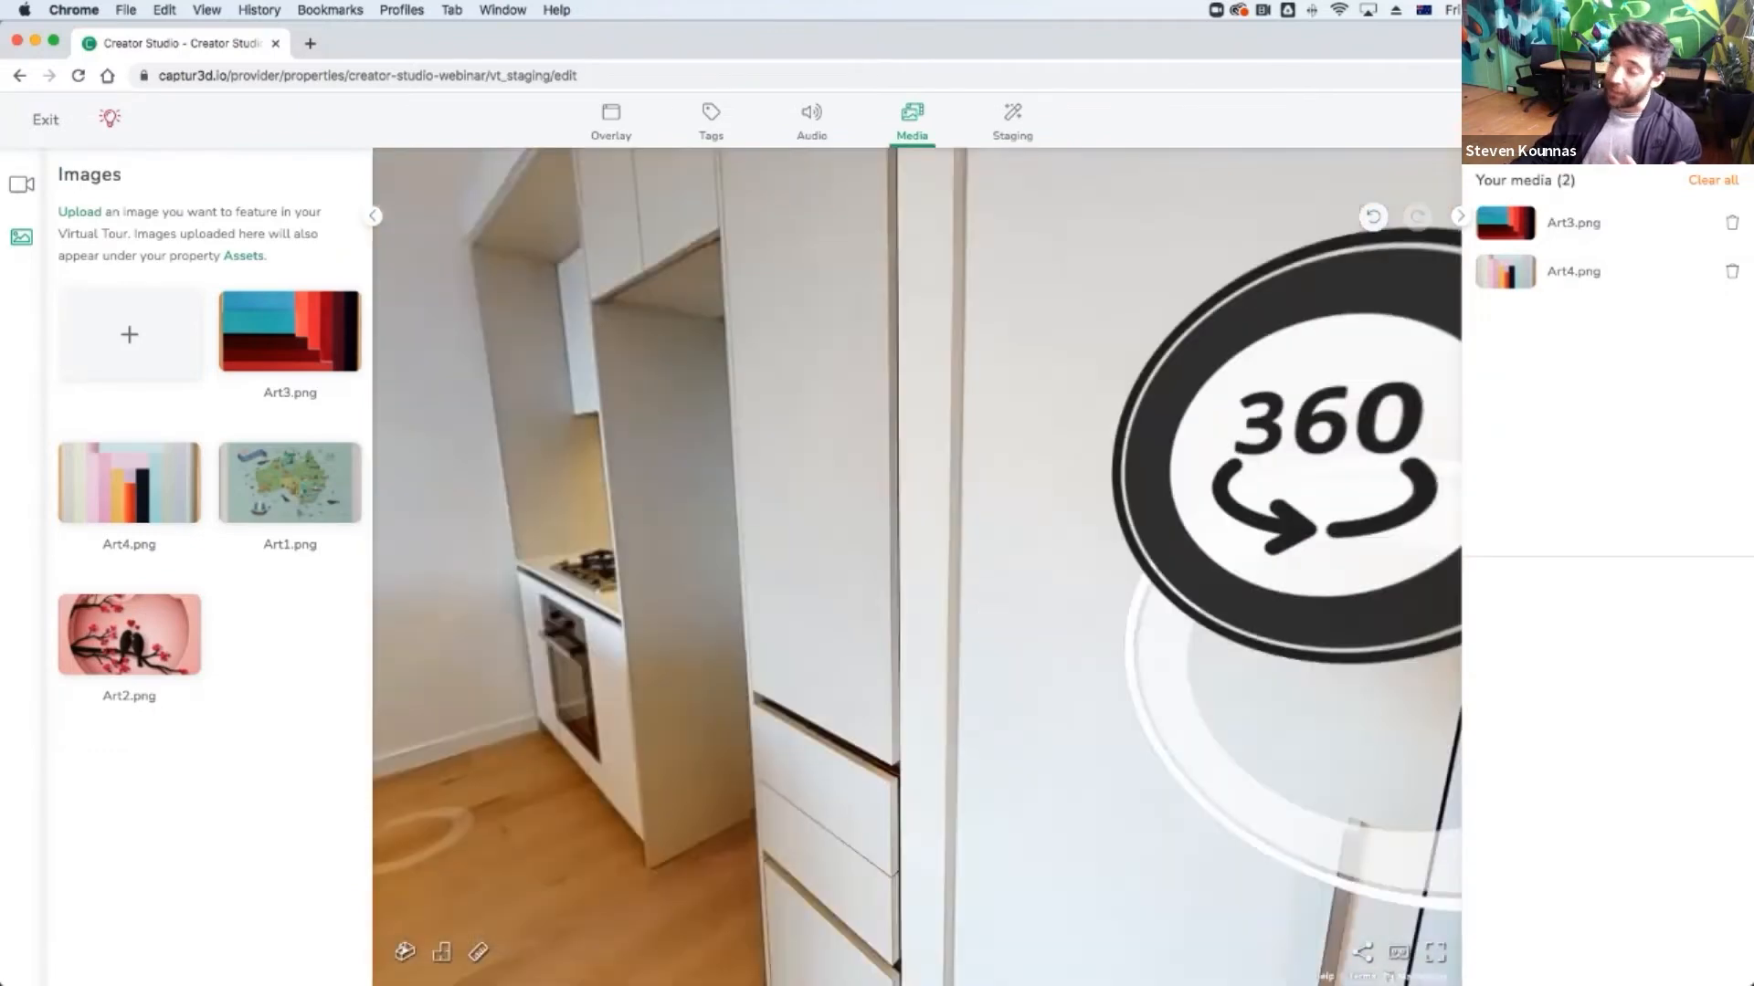
drag(716, 762, 1374, 891)
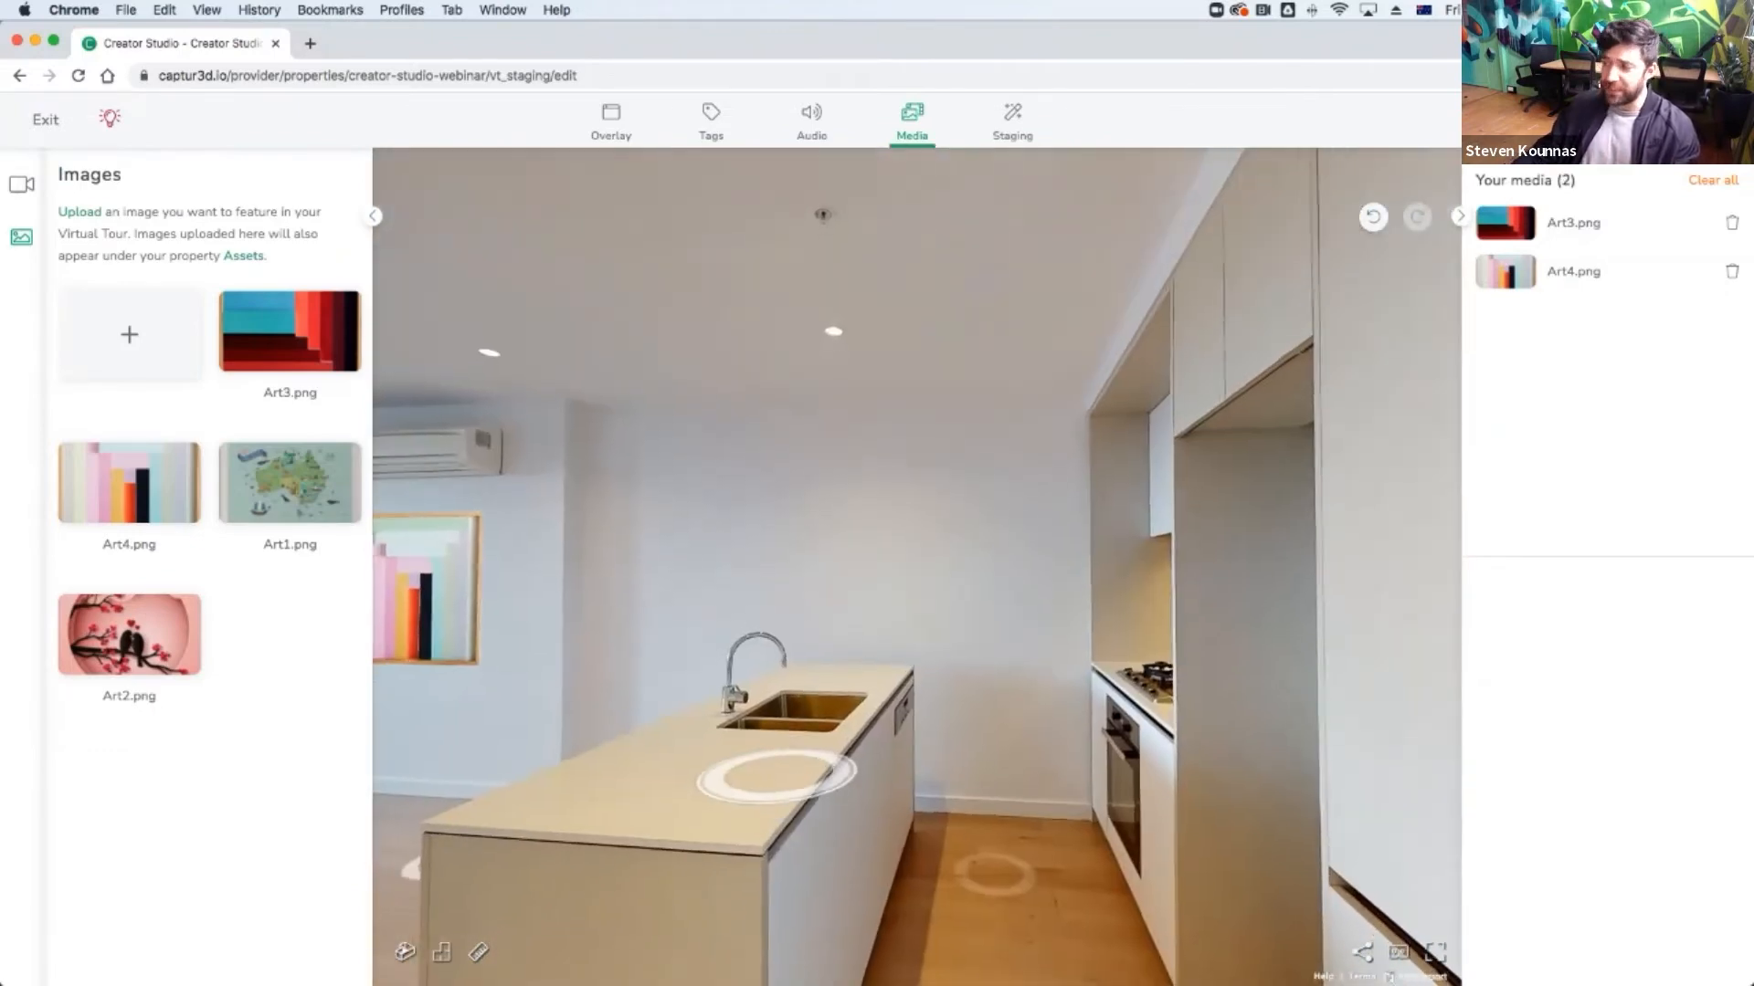
click(129, 335)
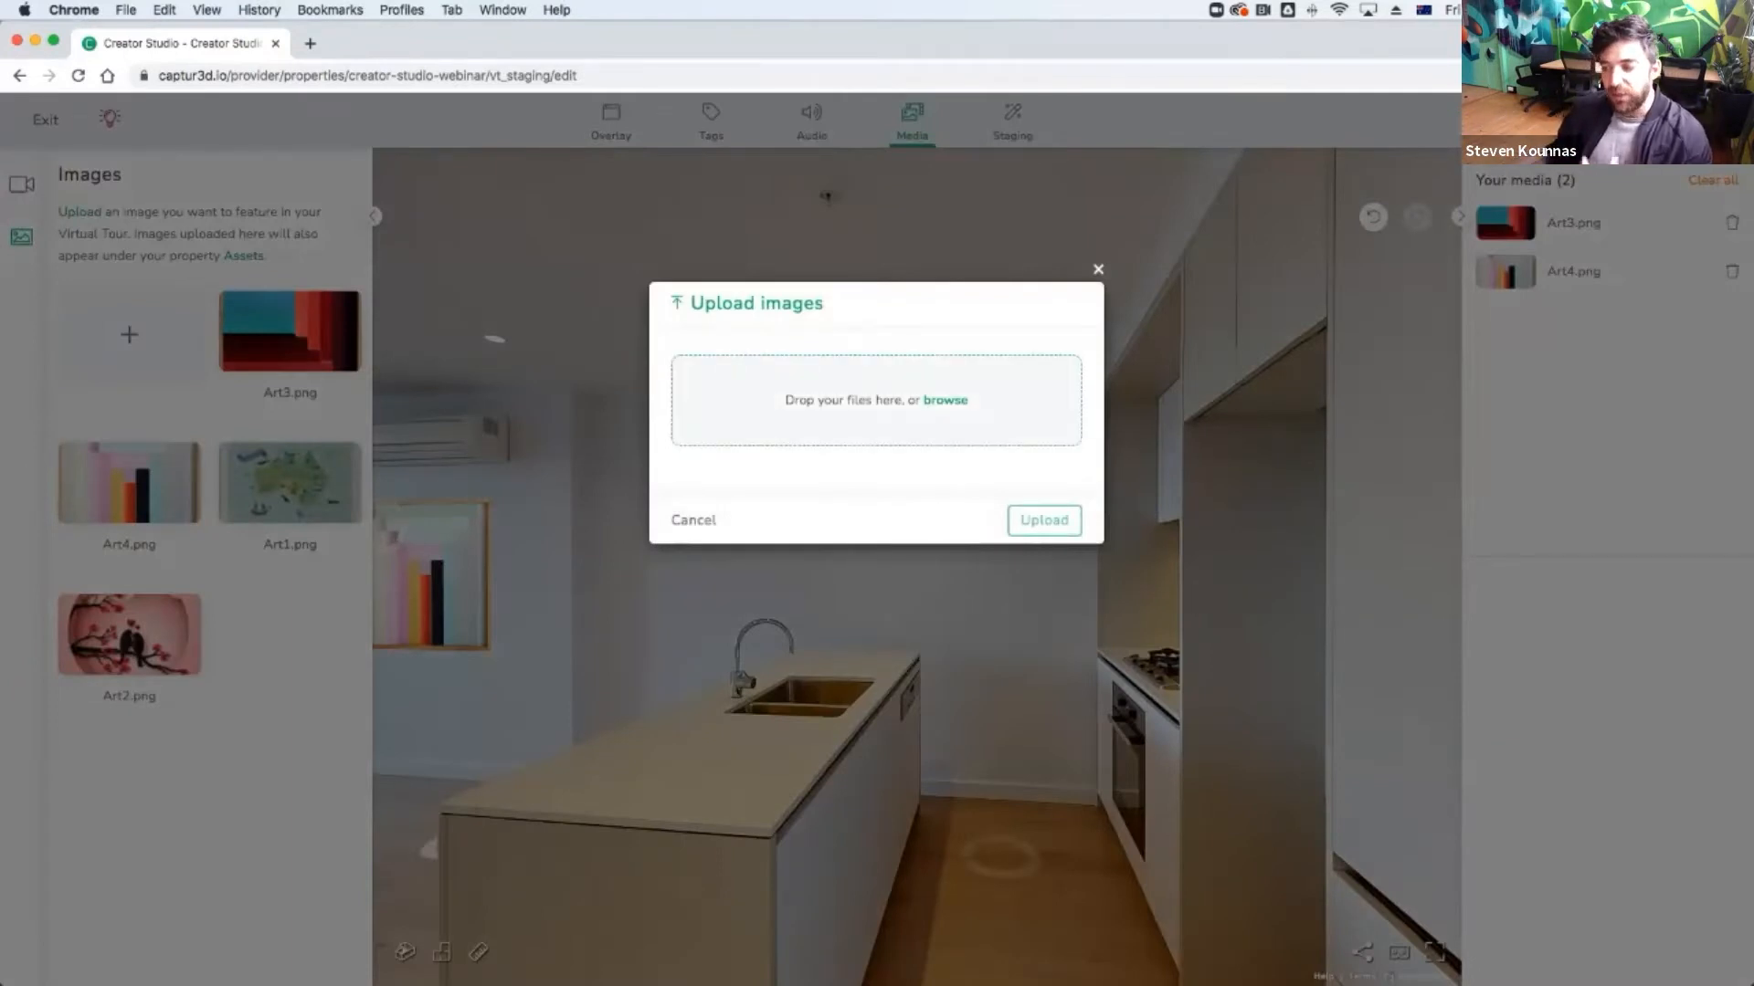
click(946, 400)
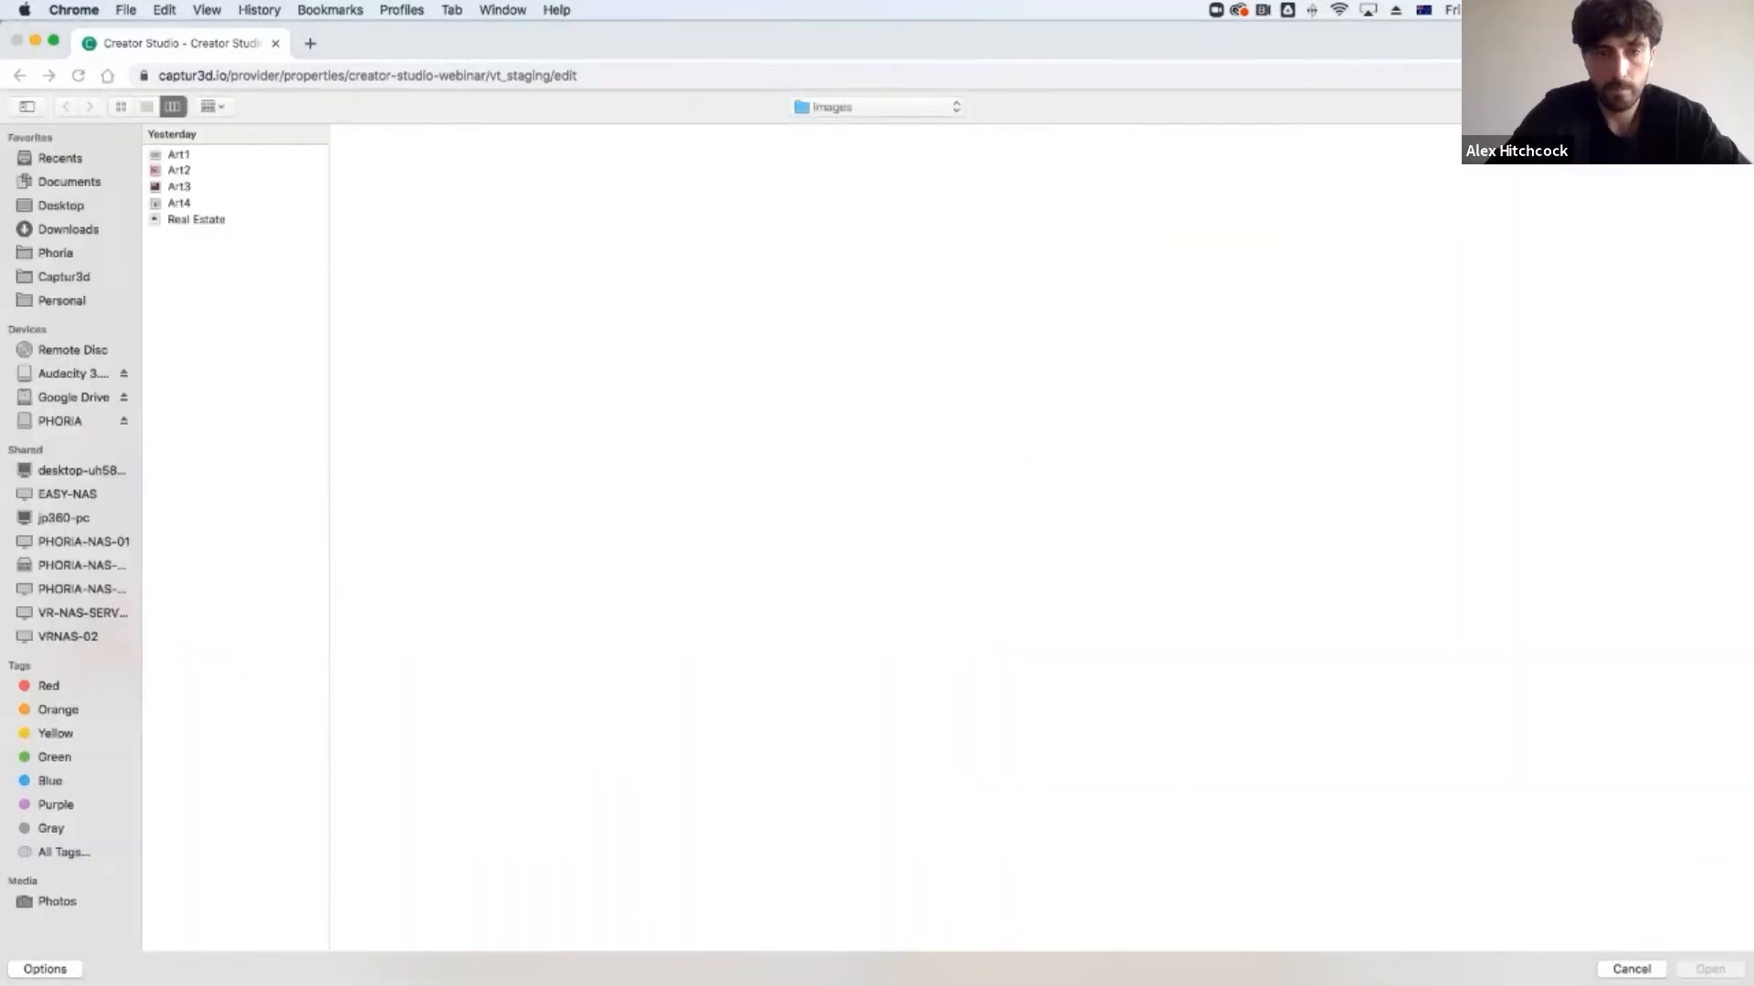
click(196, 221)
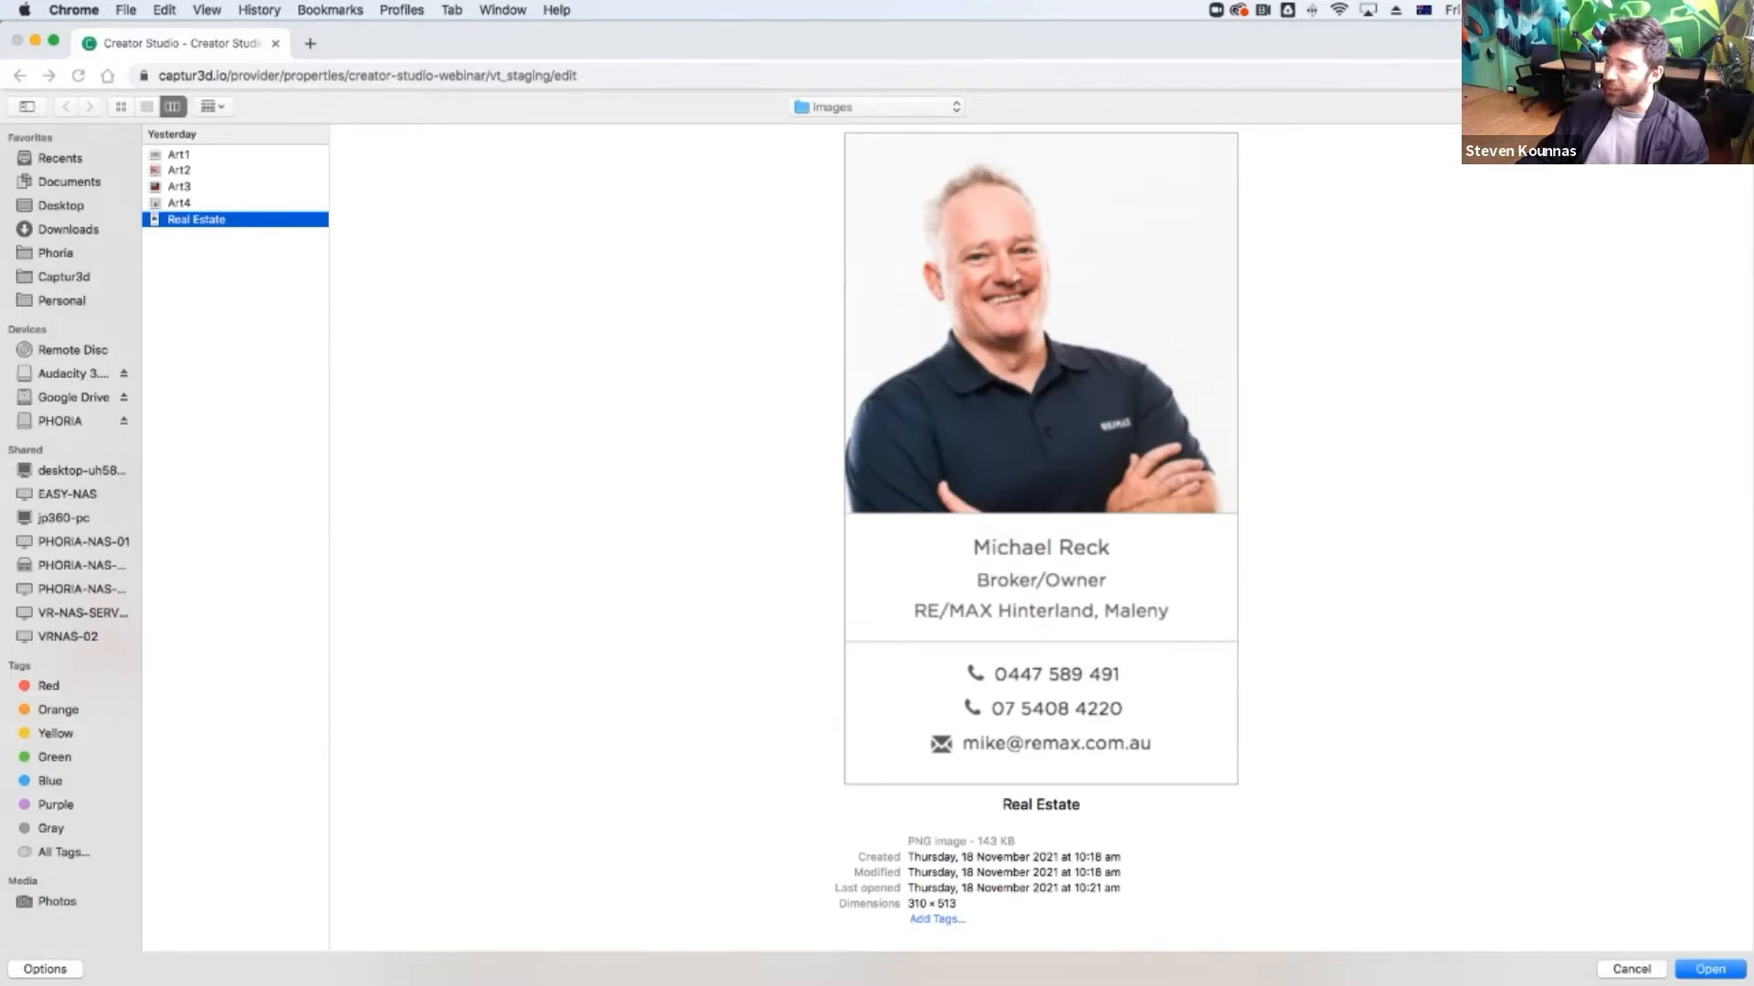
key(Return)
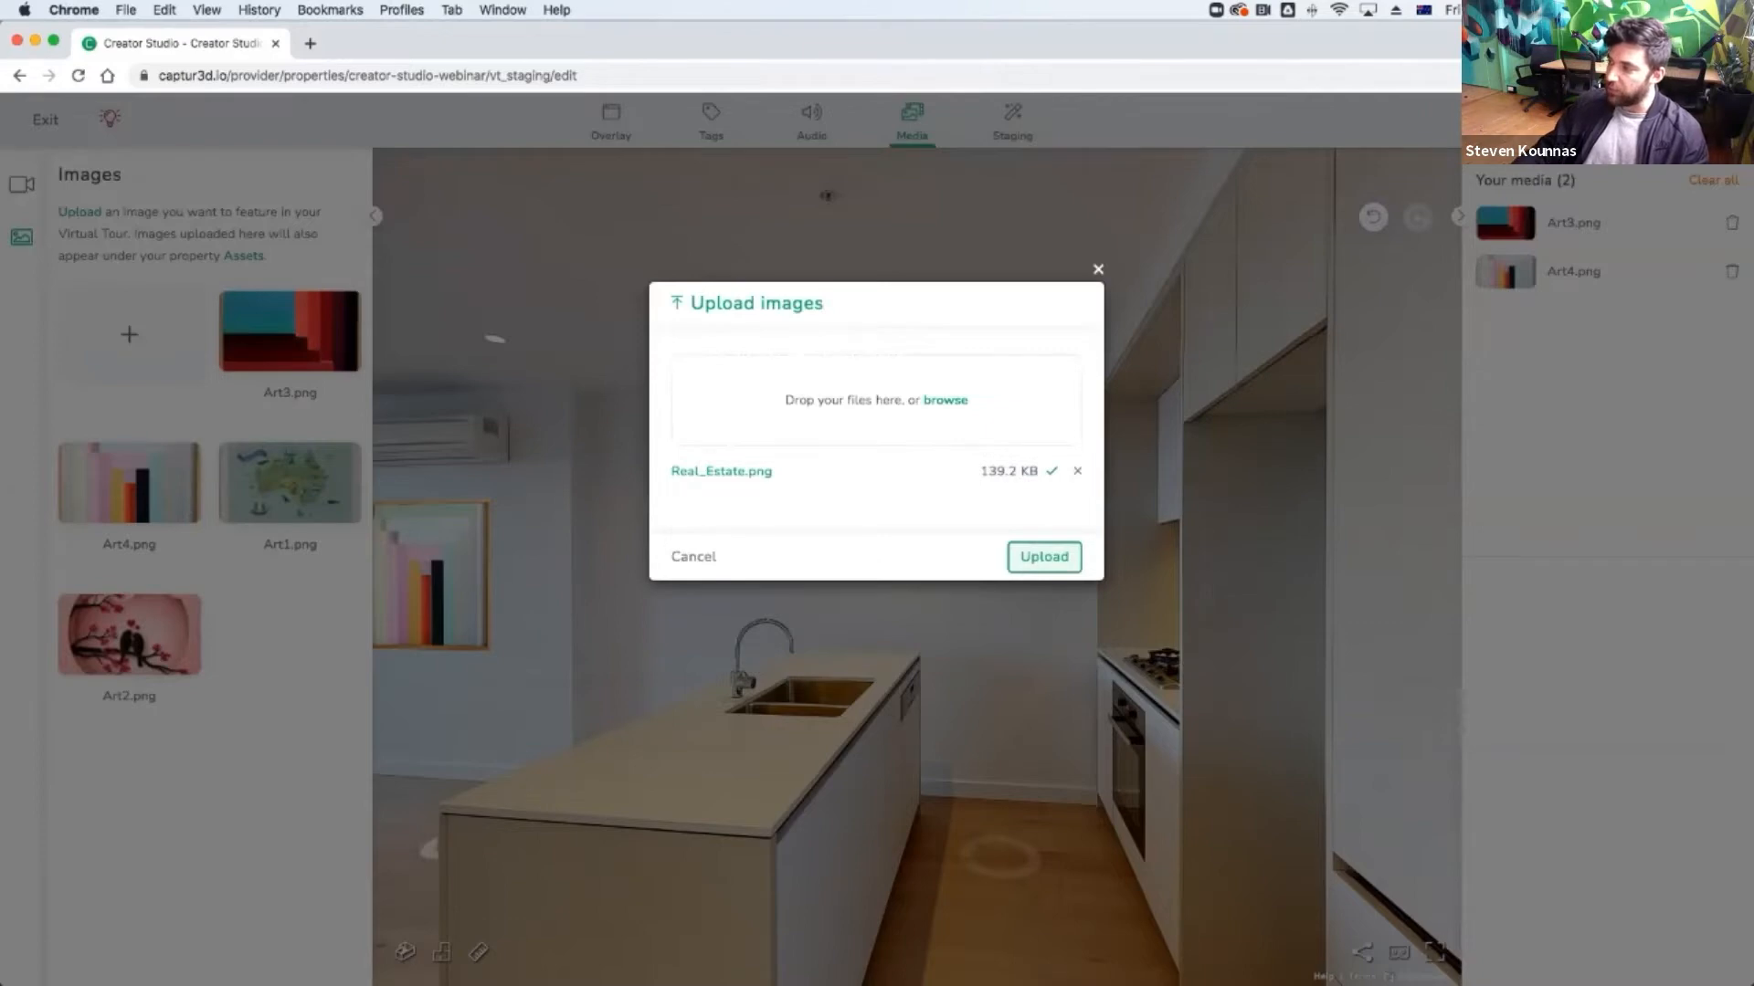
click(1044, 557)
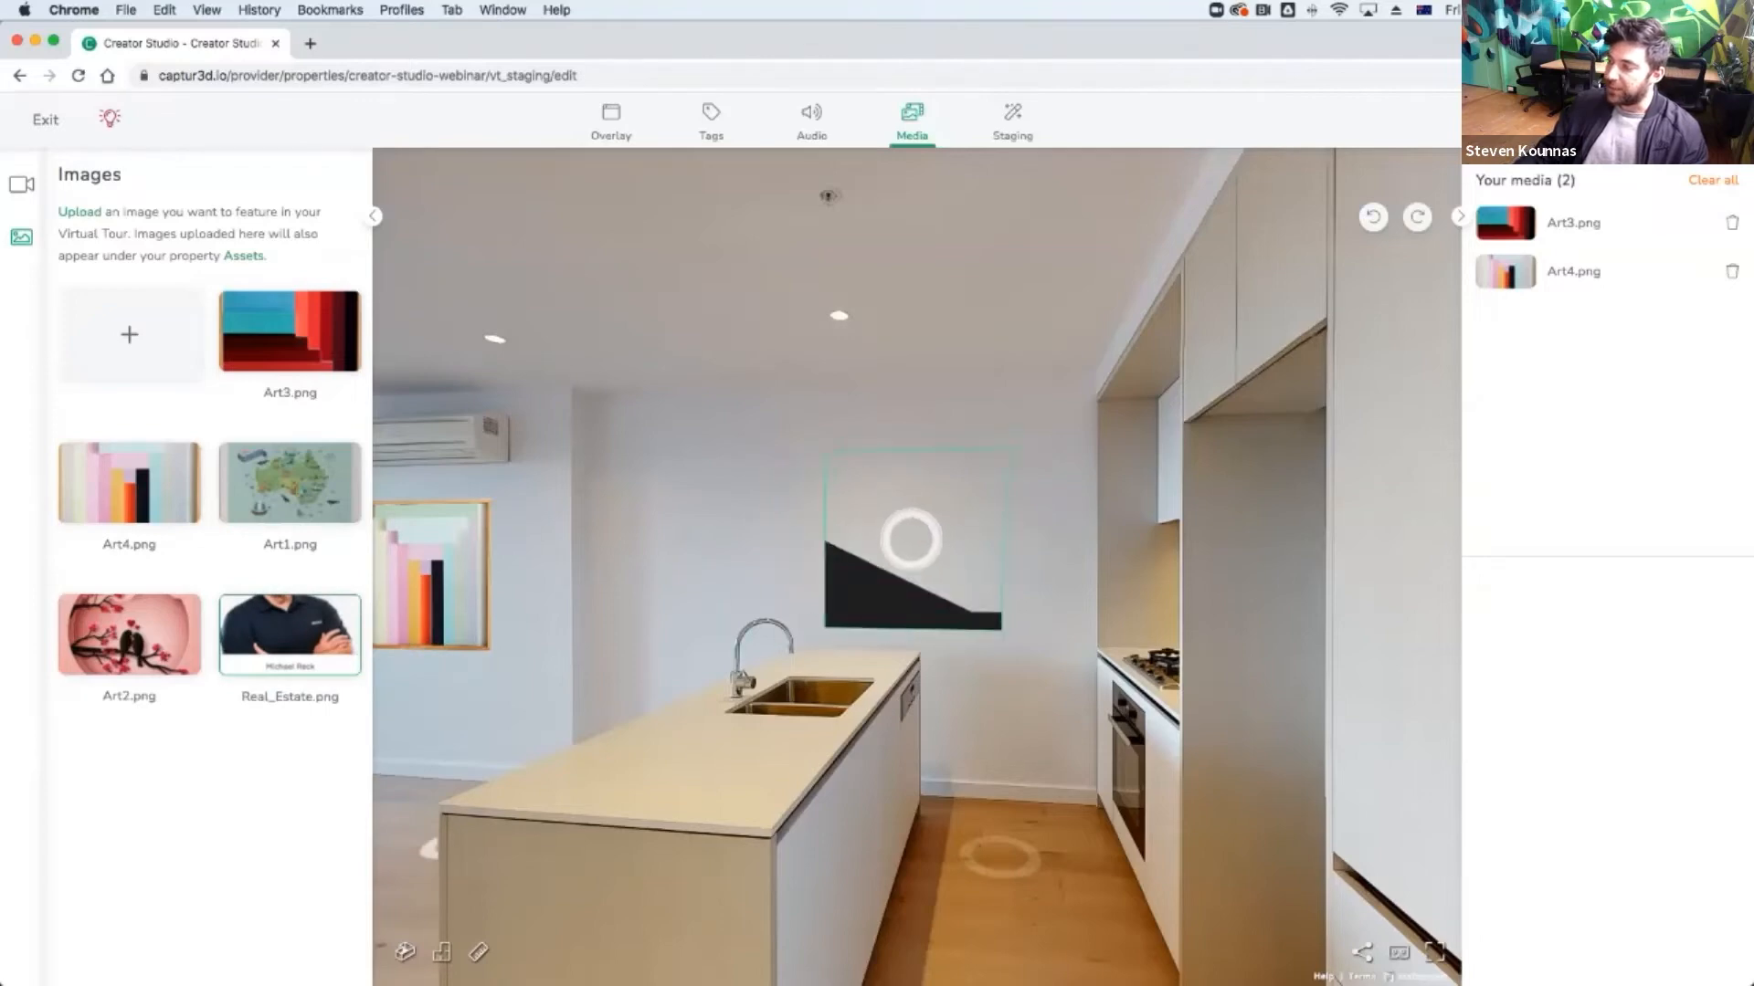
Place Real_Estate.png on the kitchen wall behind the island and shift it along the wall to x -0.09.
click(1118, 649)
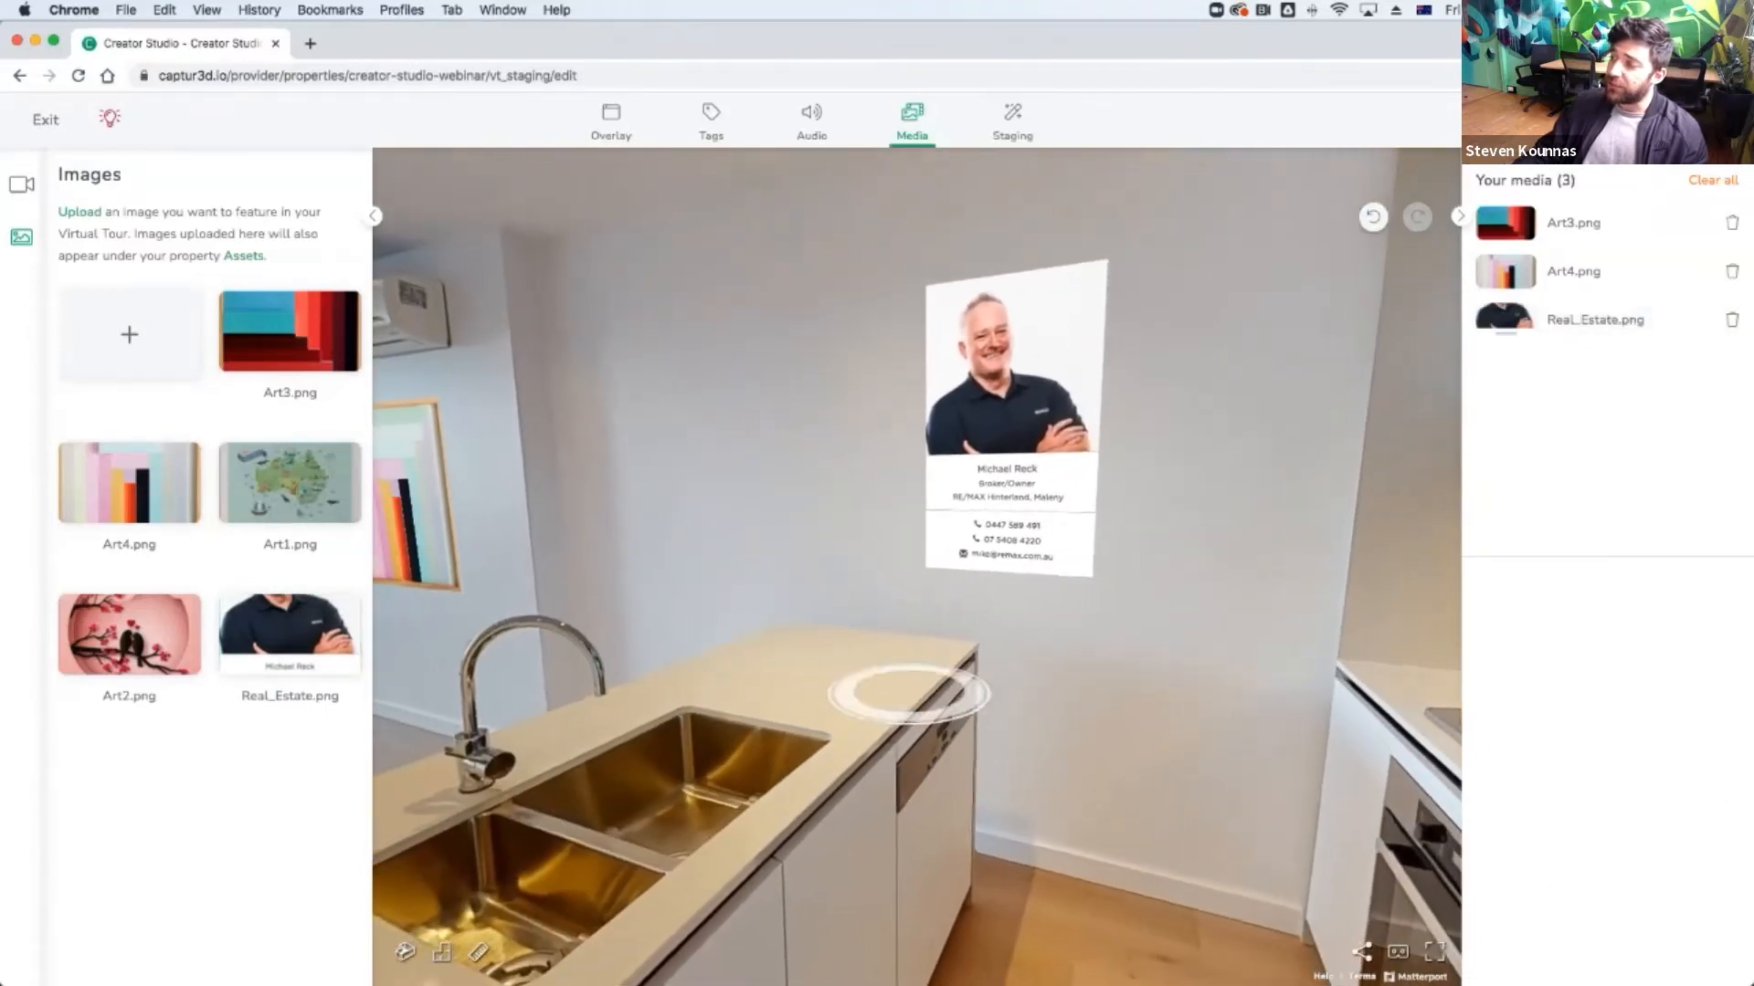
click(1037, 497)
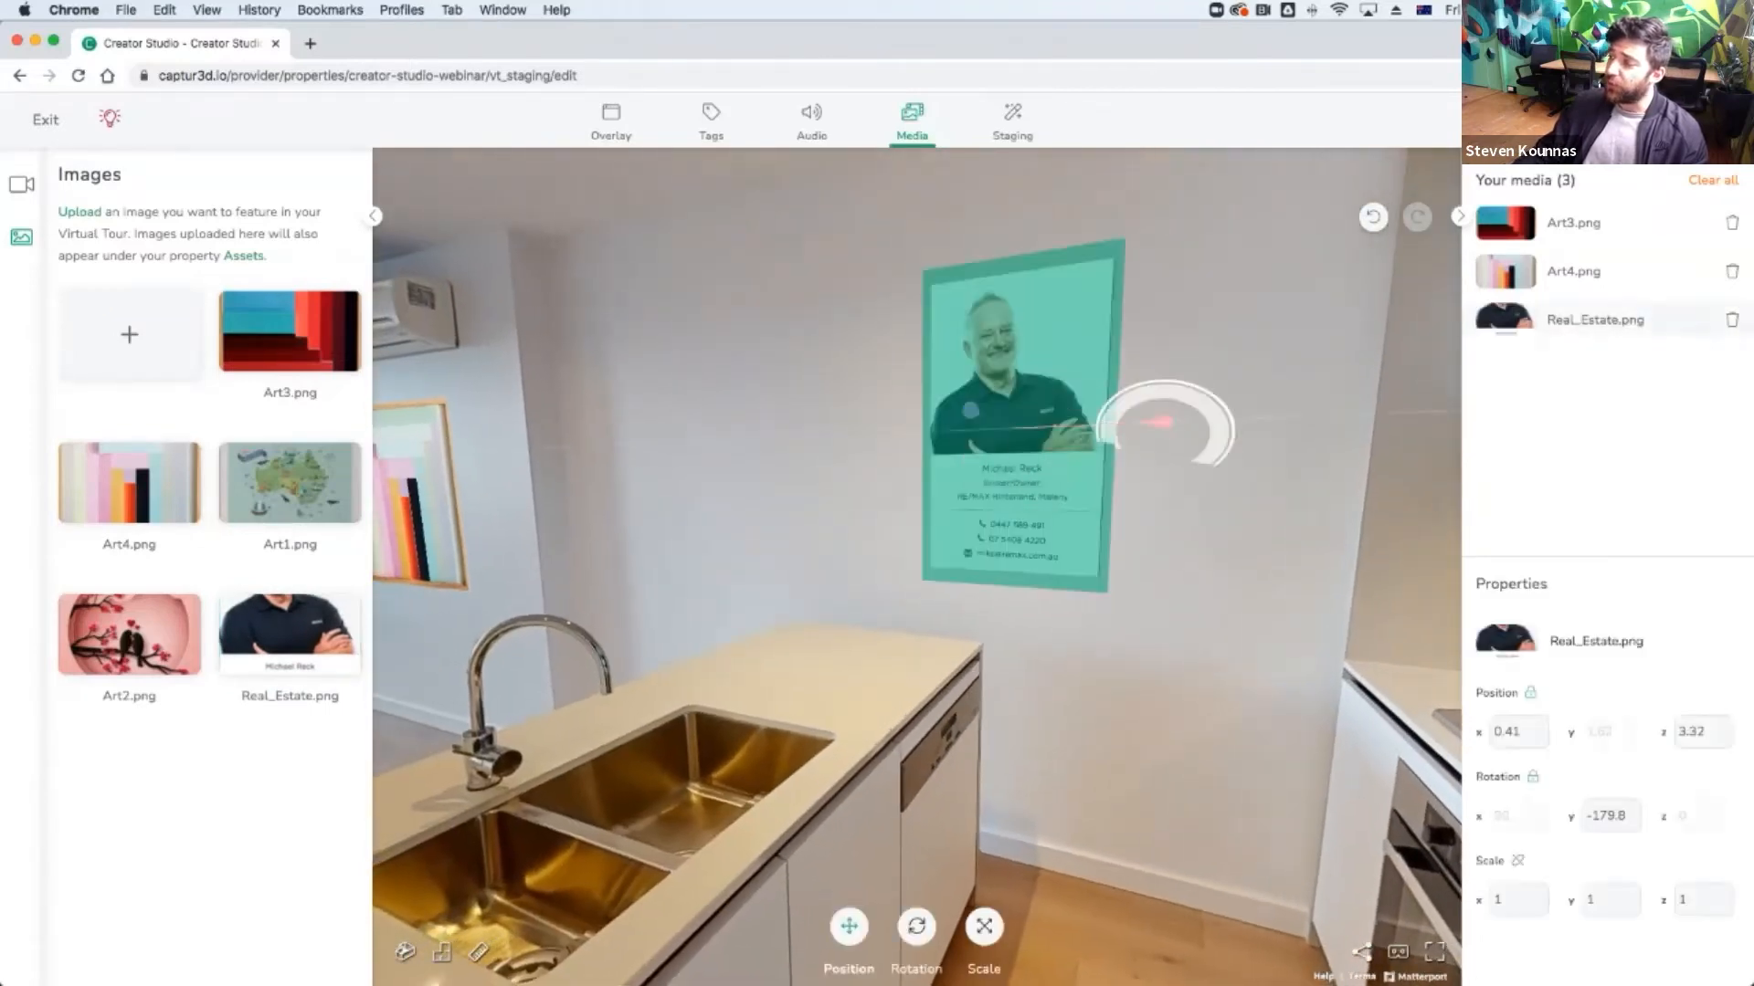
drag(1158, 418, 1331, 413)
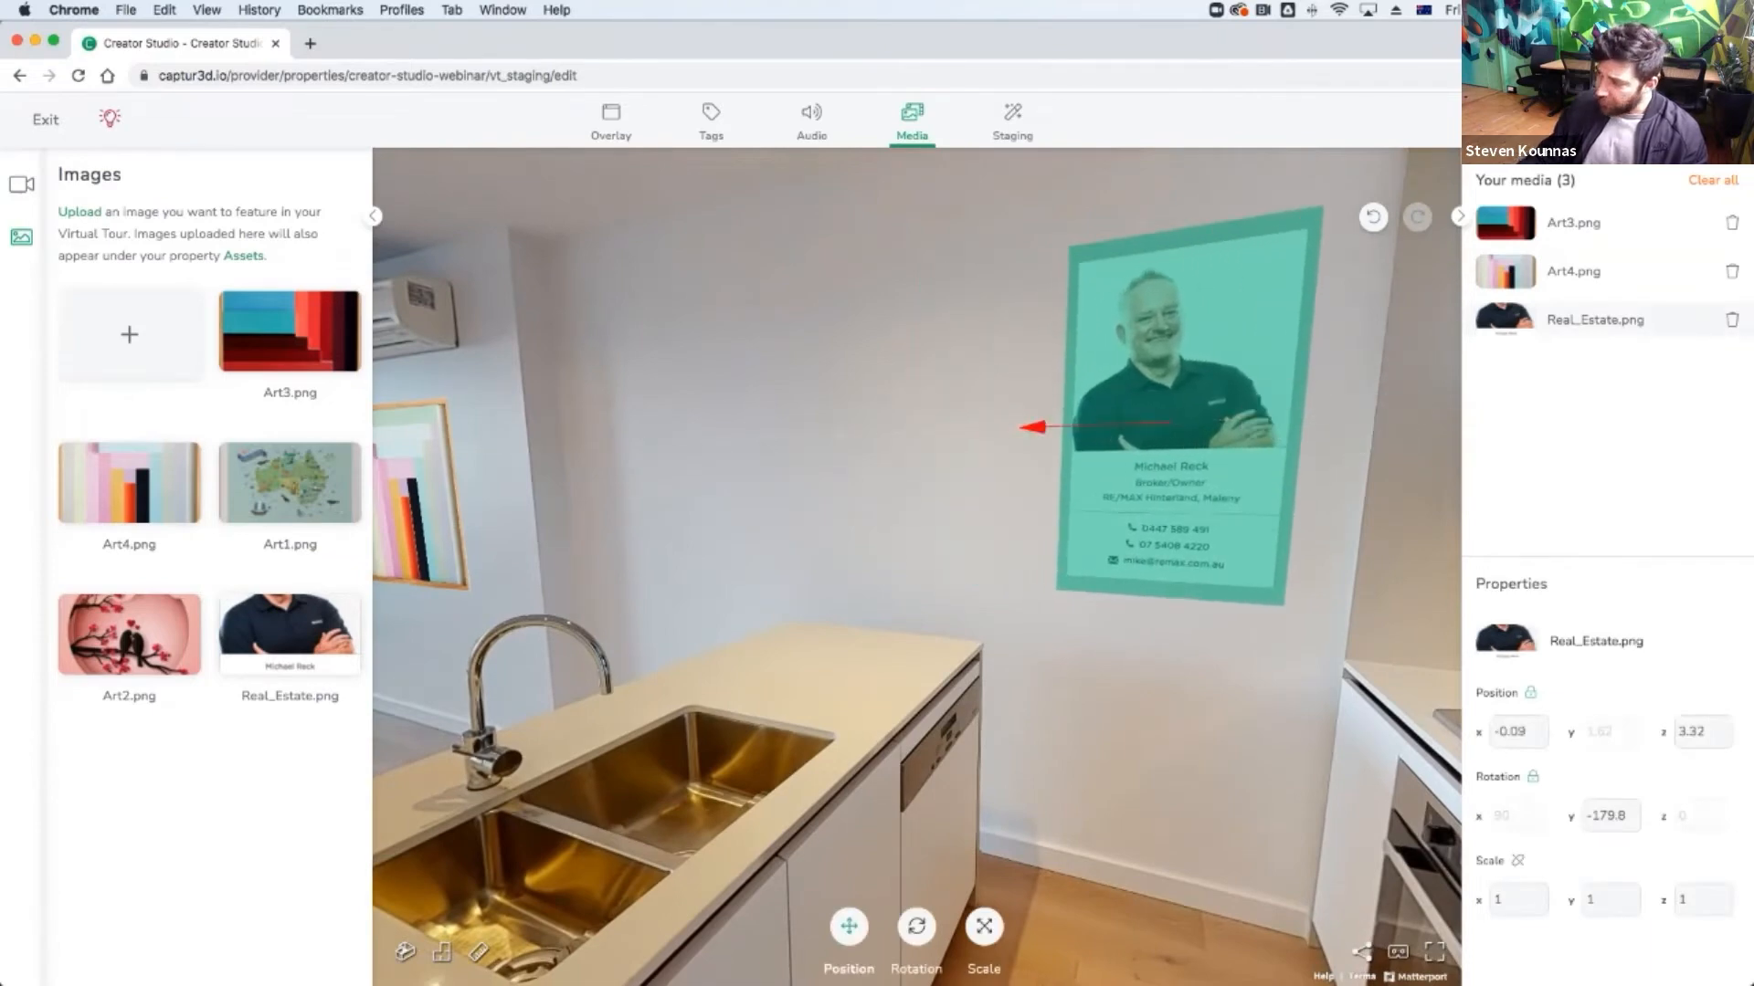
Deselect Real_Estate.png and examine its placement and the living area artworks from the entrance side of the kitchen island.
click(1133, 672)
drag(511, 722, 1237, 682)
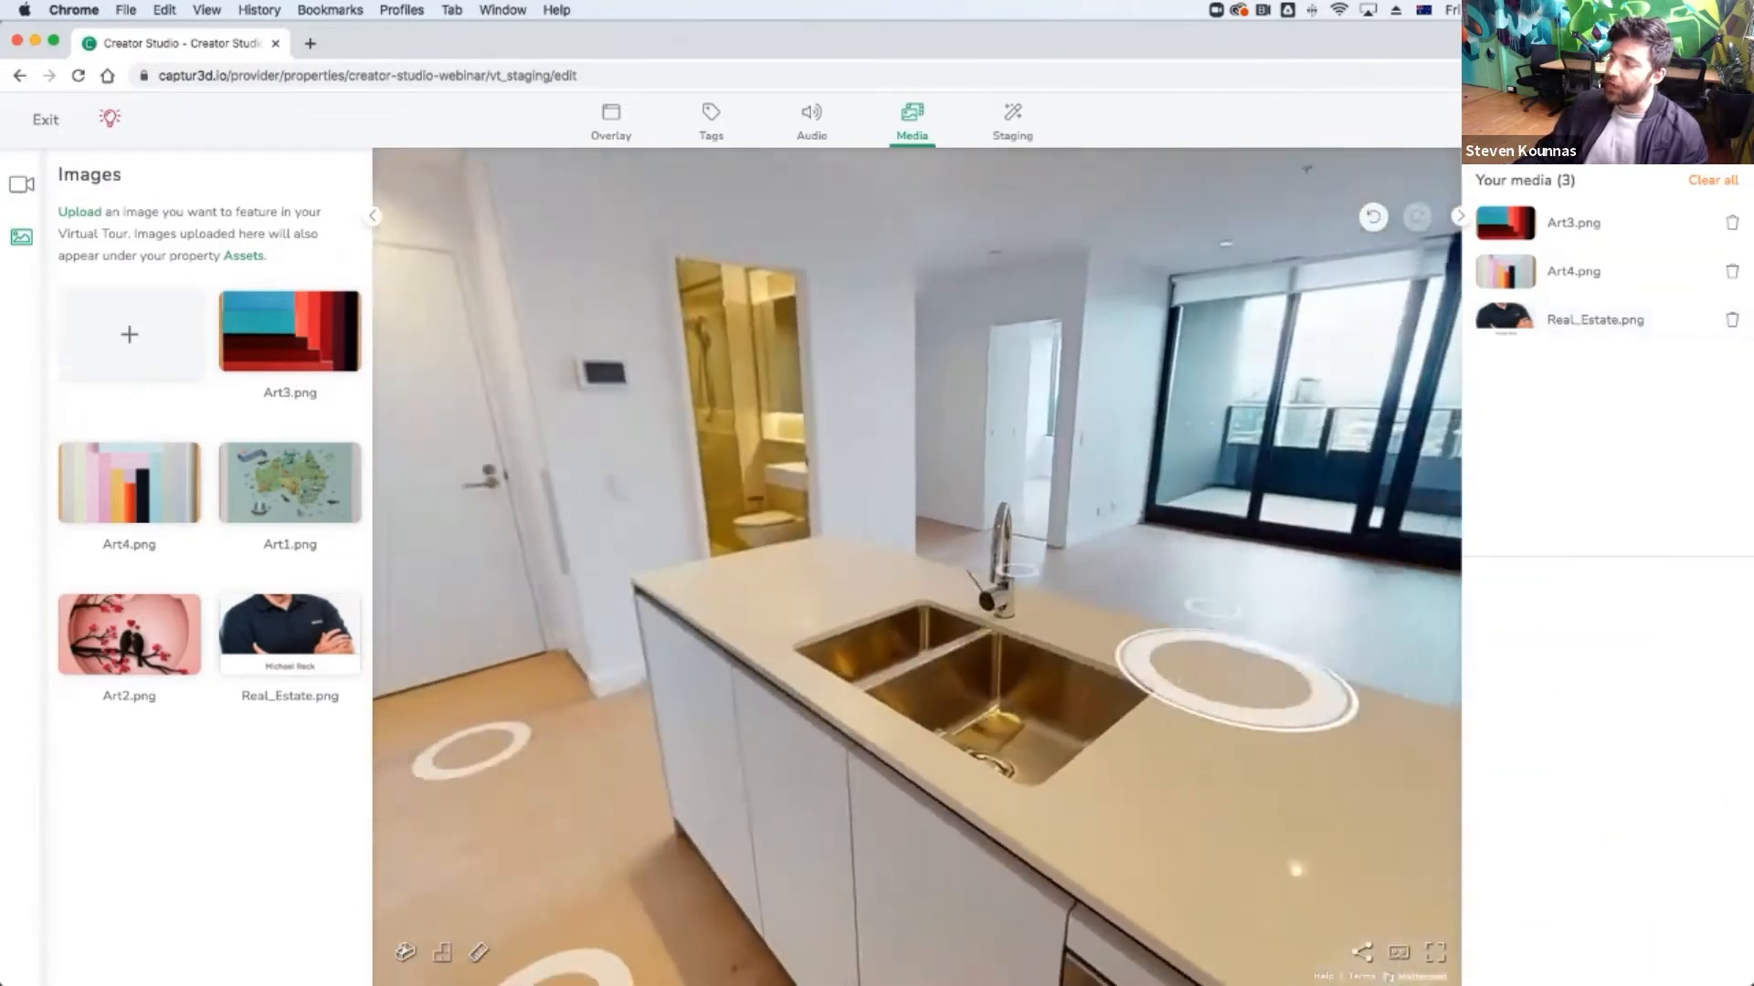
click(511, 733)
drag(512, 741, 690, 767)
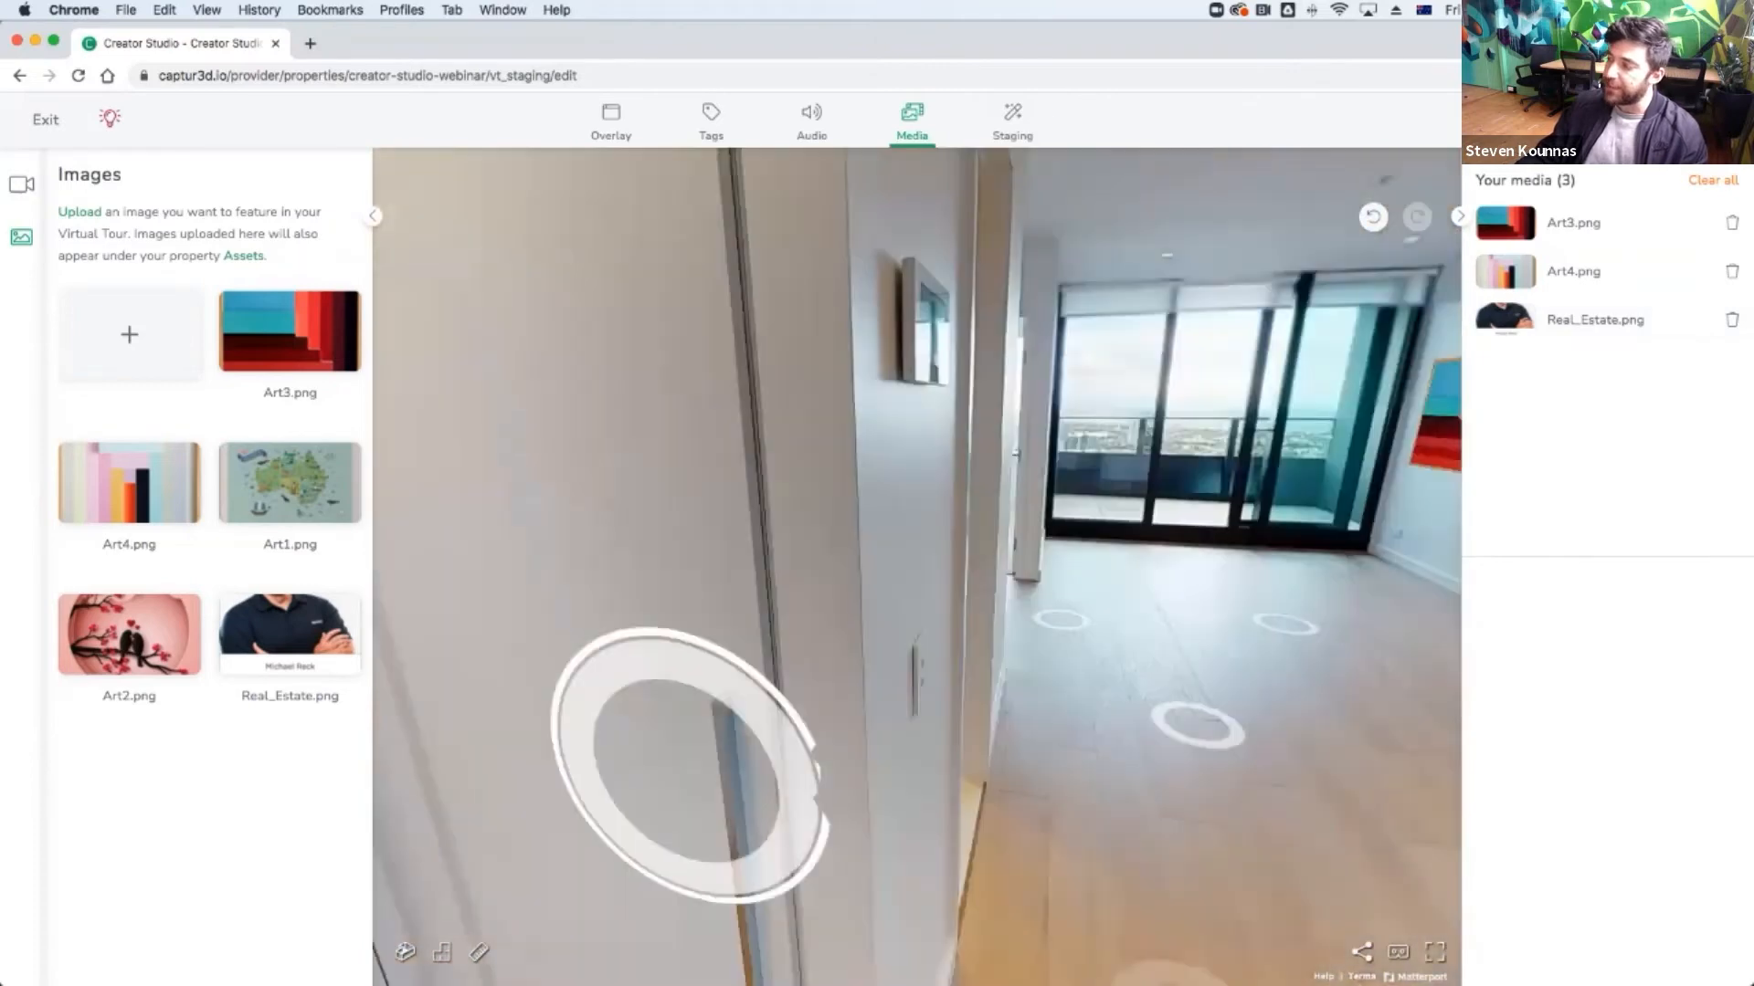
drag(1098, 778, 685, 802)
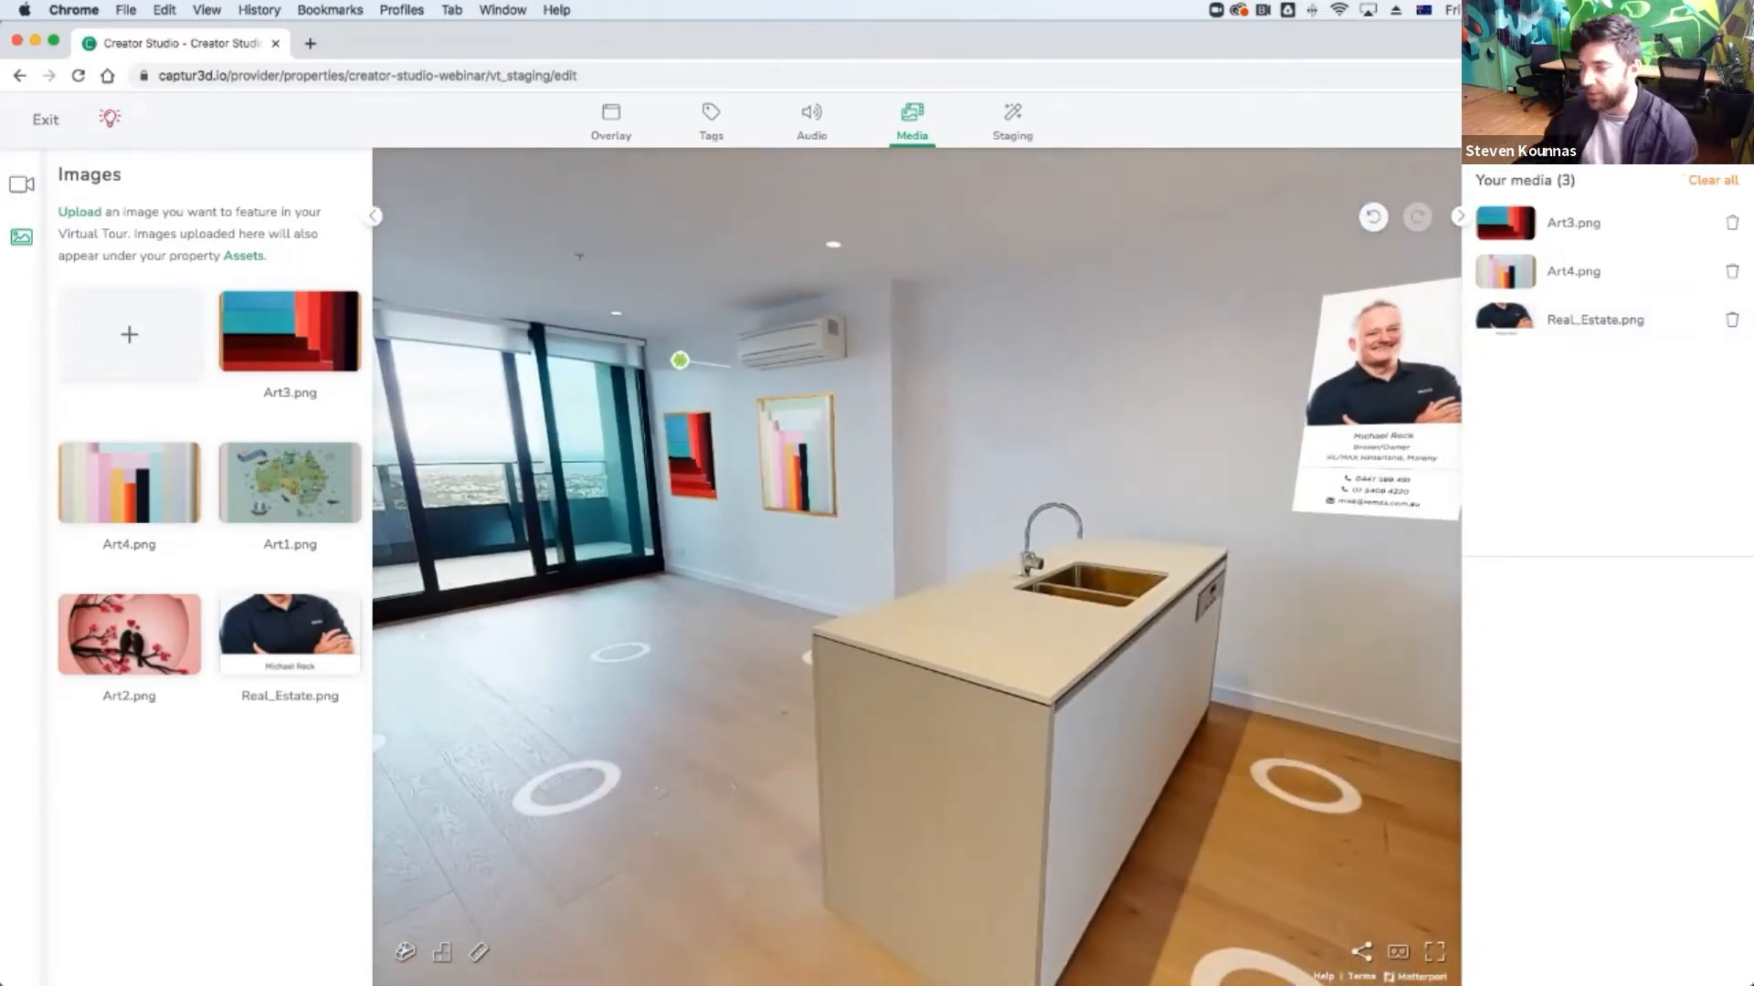
click(1100, 704)
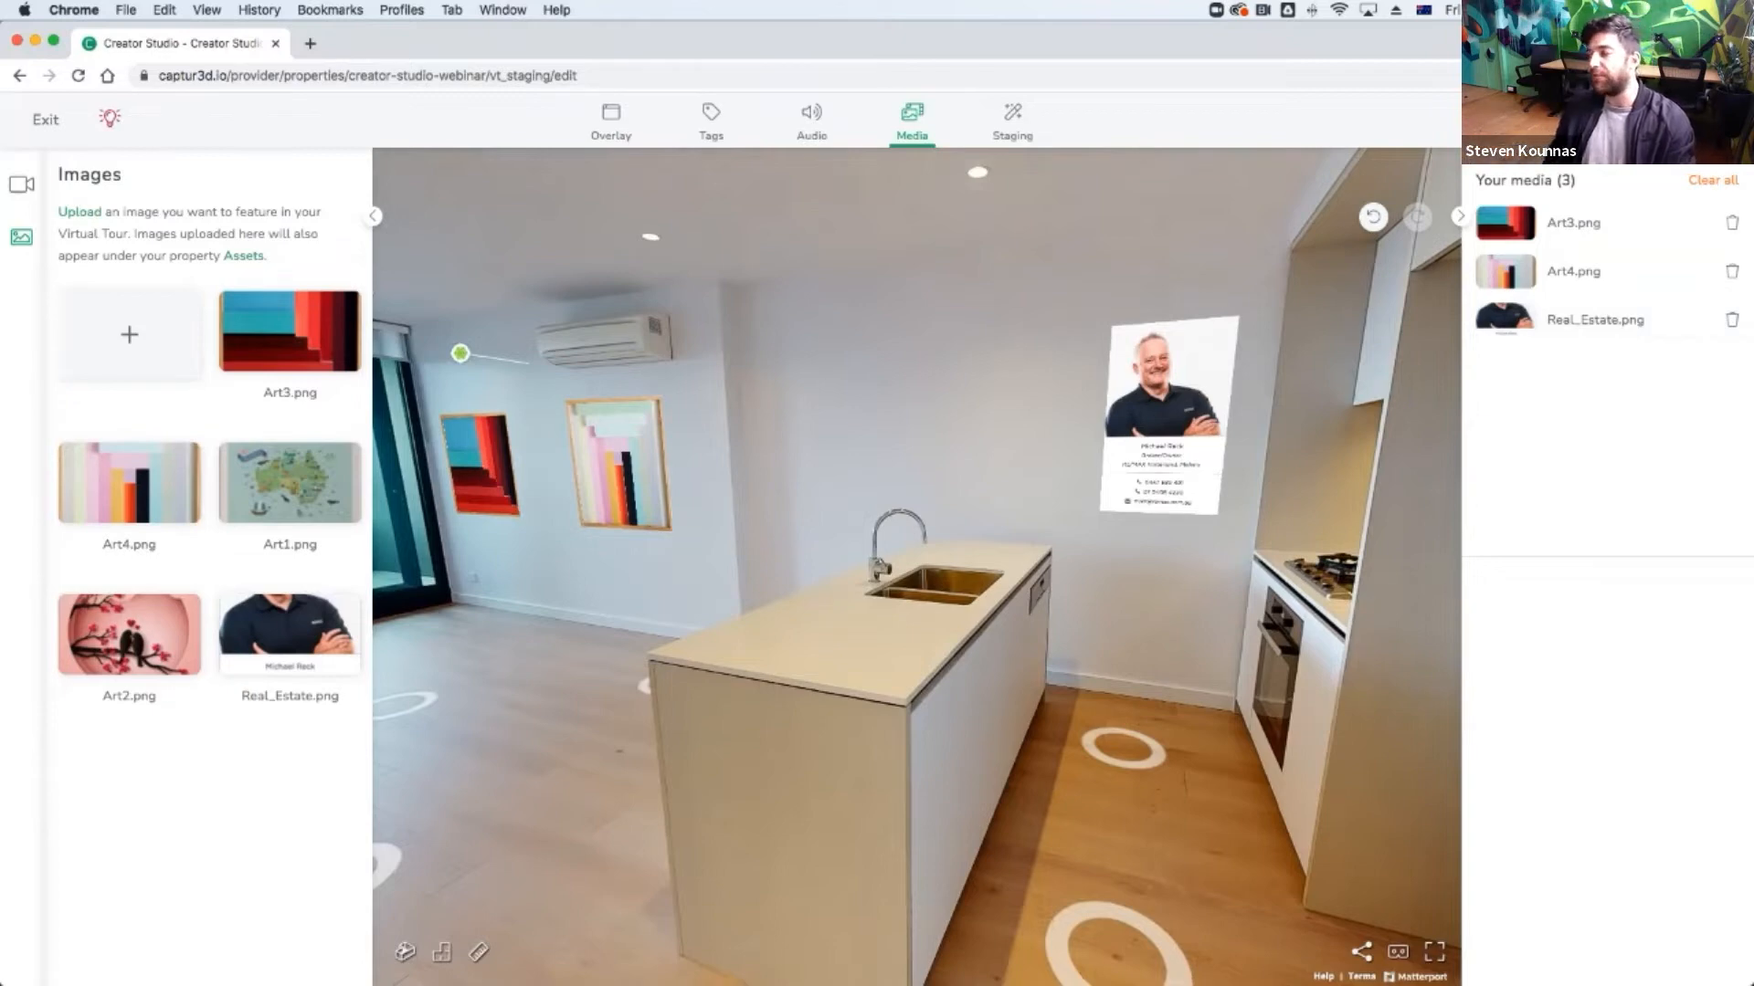
drag(1005, 512, 840, 548)
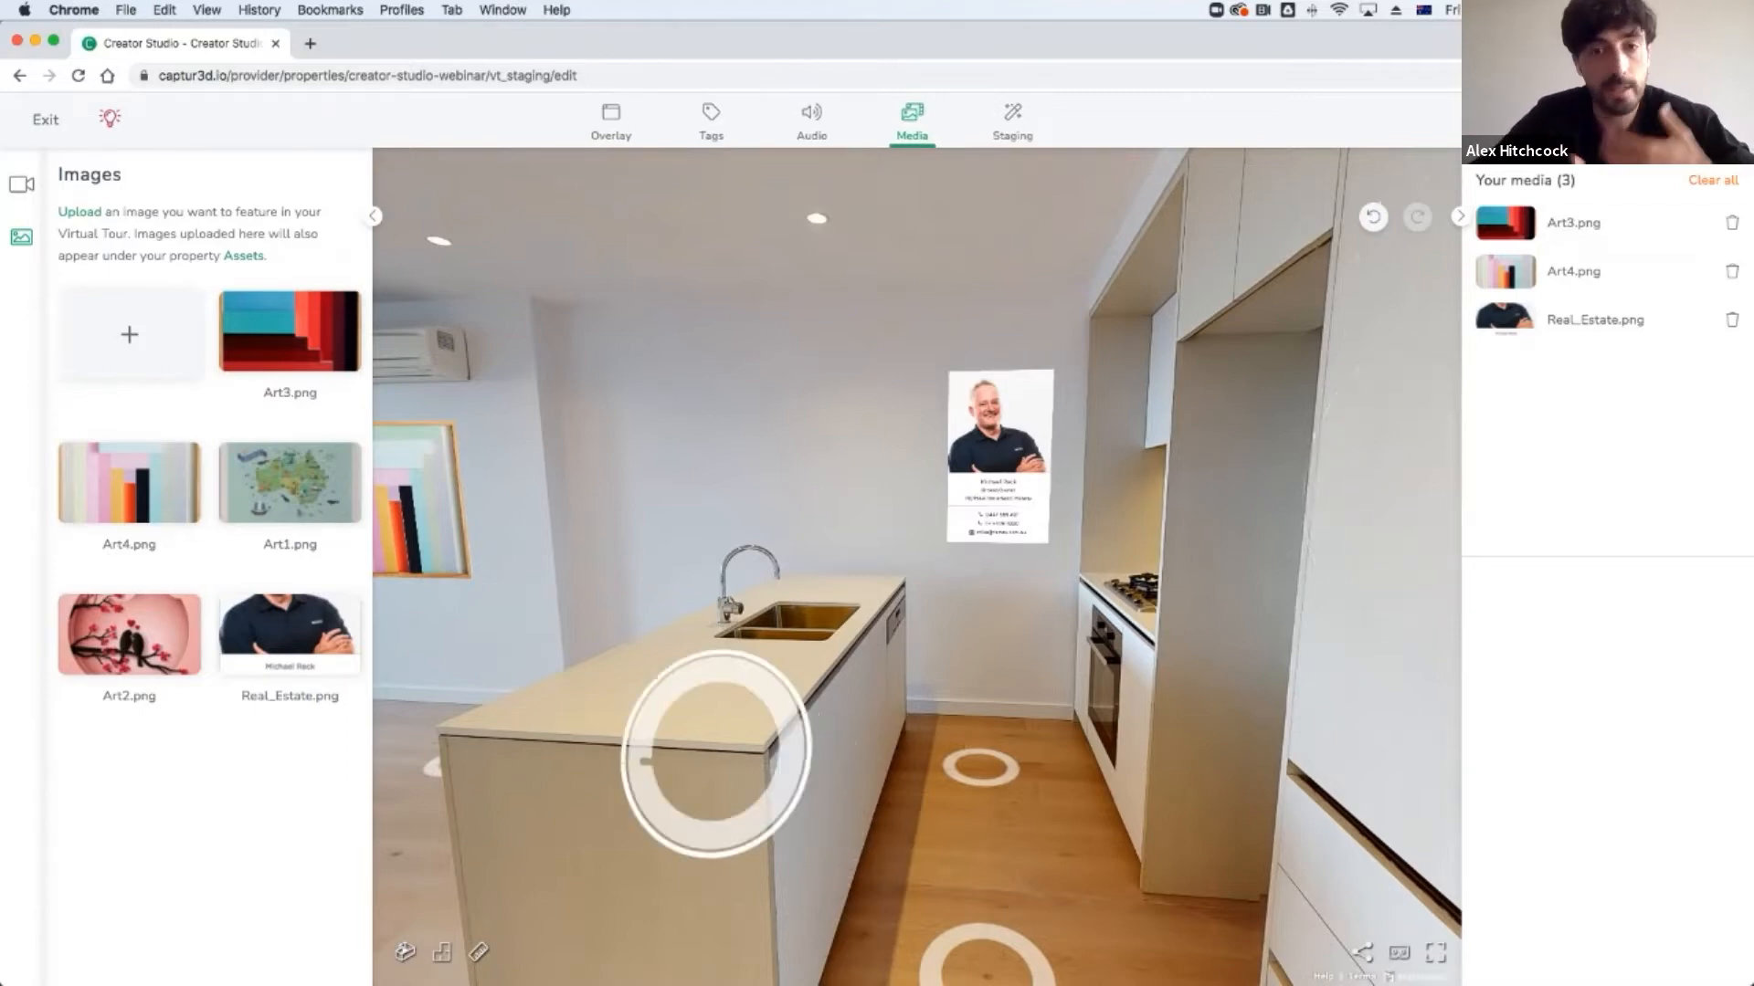
drag(715, 754, 952, 752)
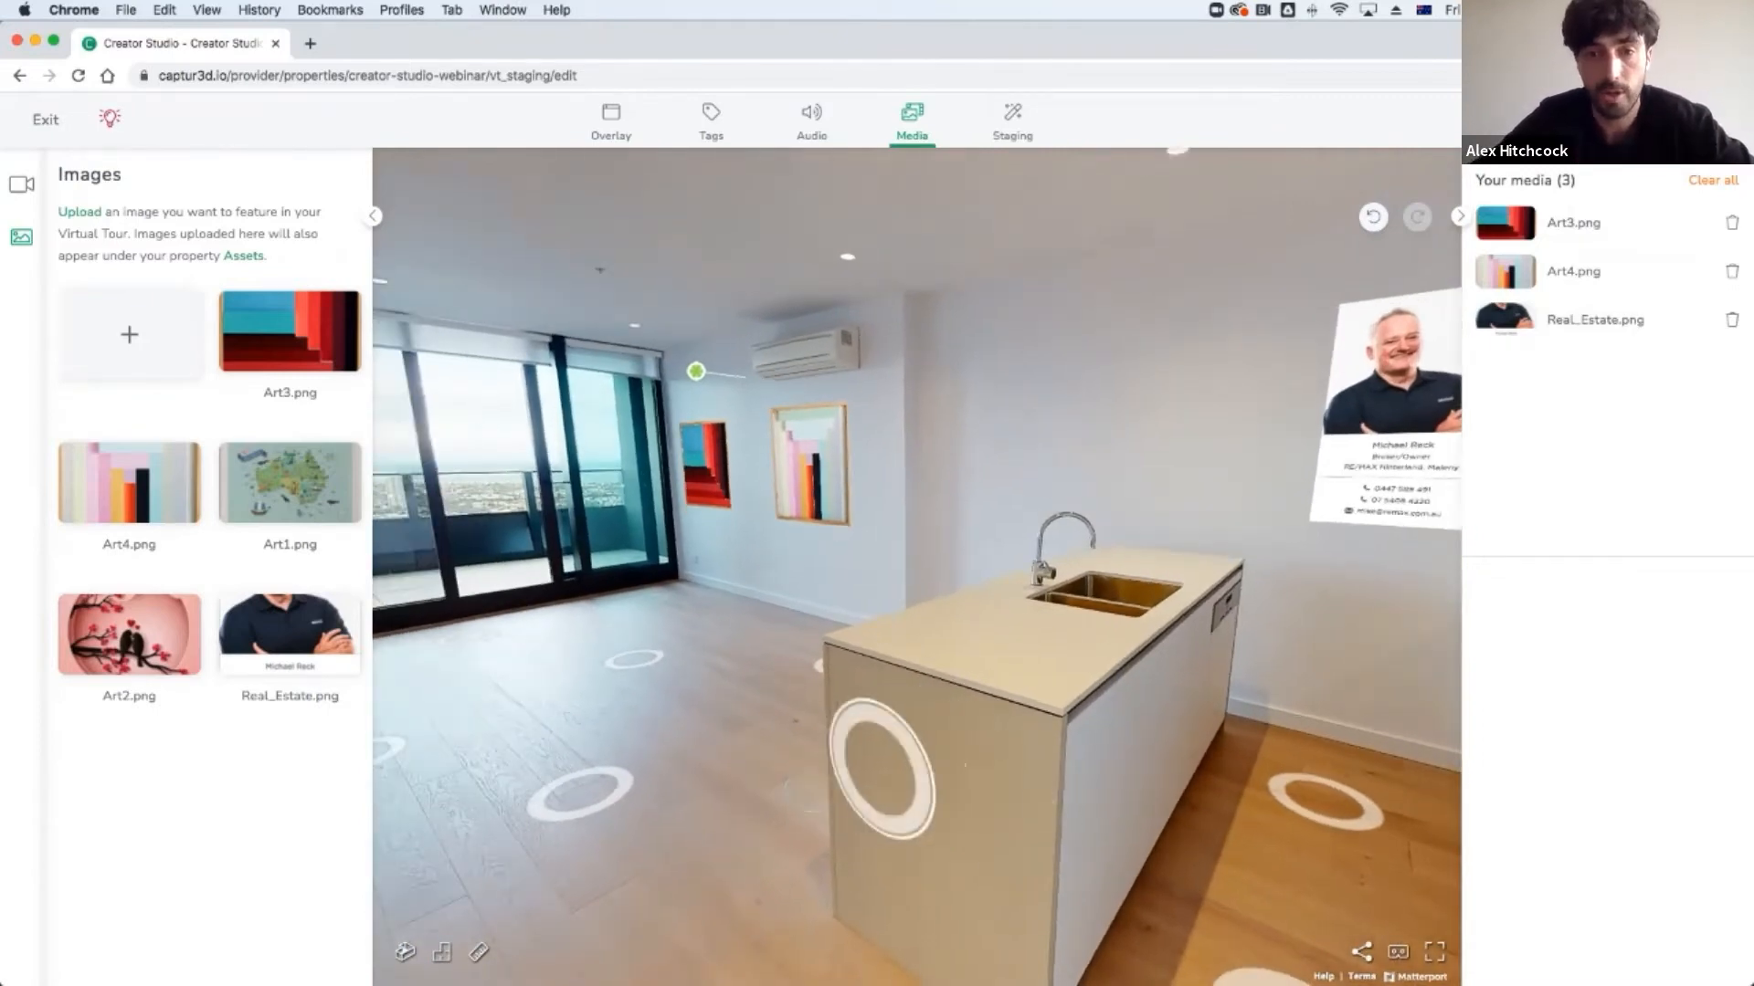
click(950, 786)
drag(1137, 699, 674, 741)
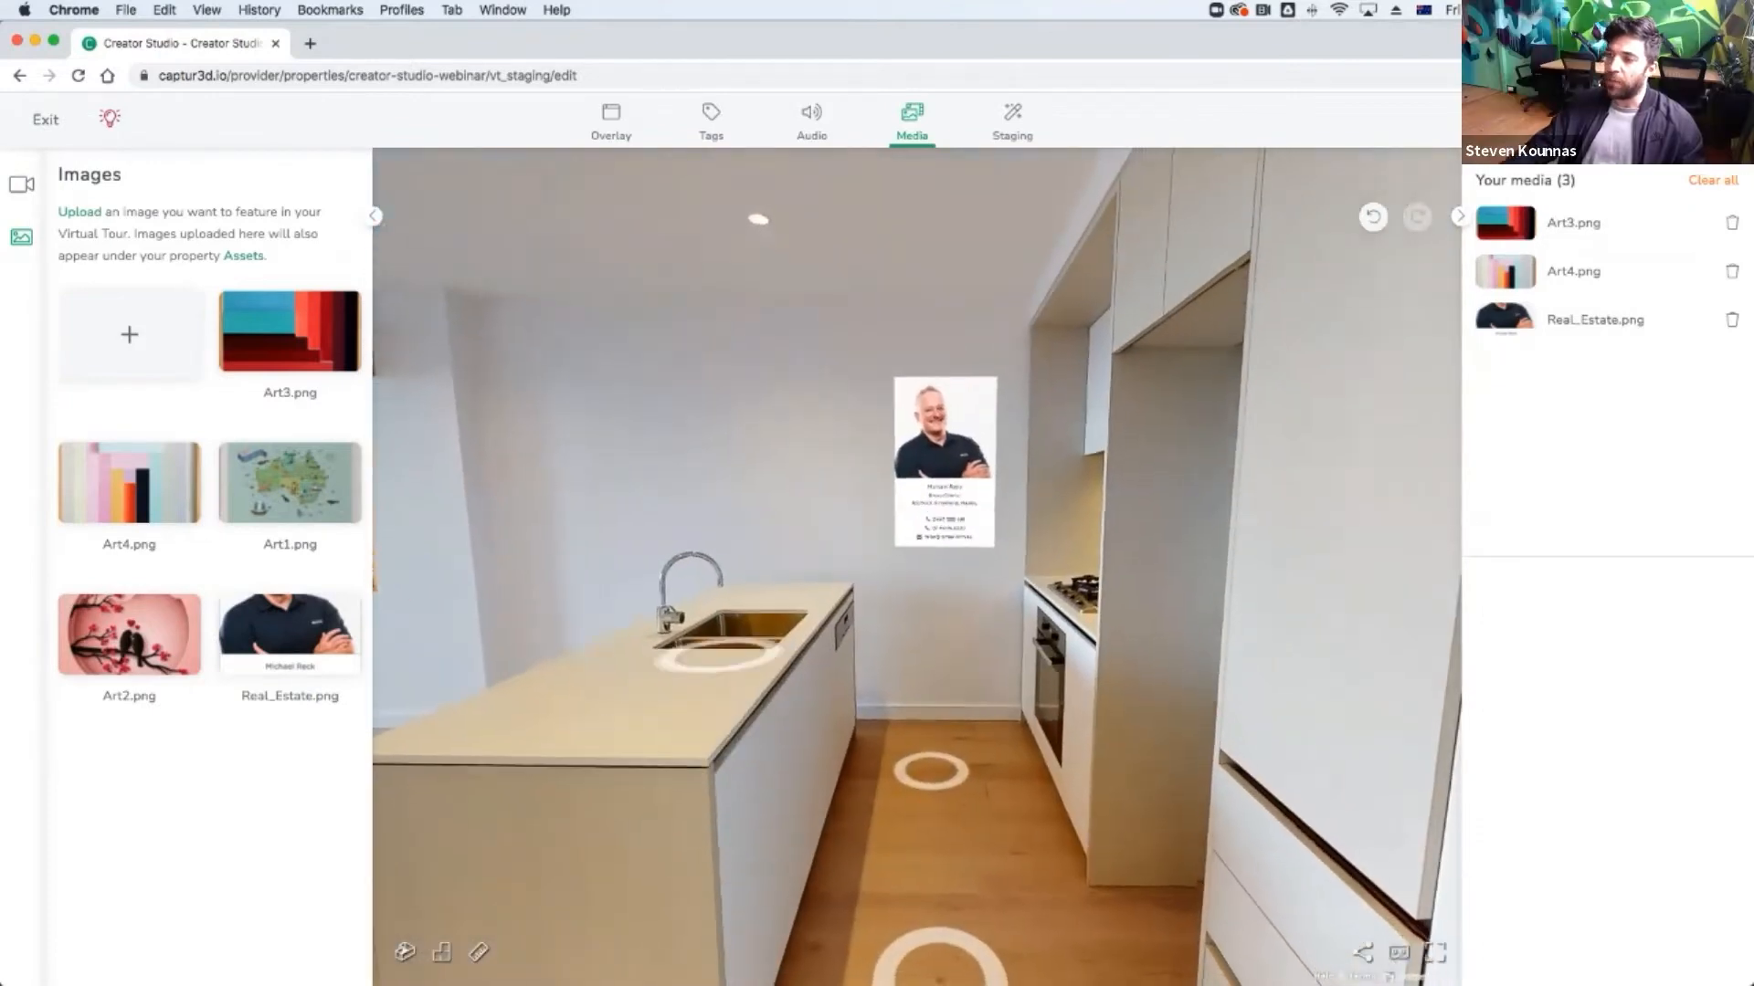
ctrl+scroll(292, 334, up, 5)
ctrl+scroll(292, 335, down, 5)
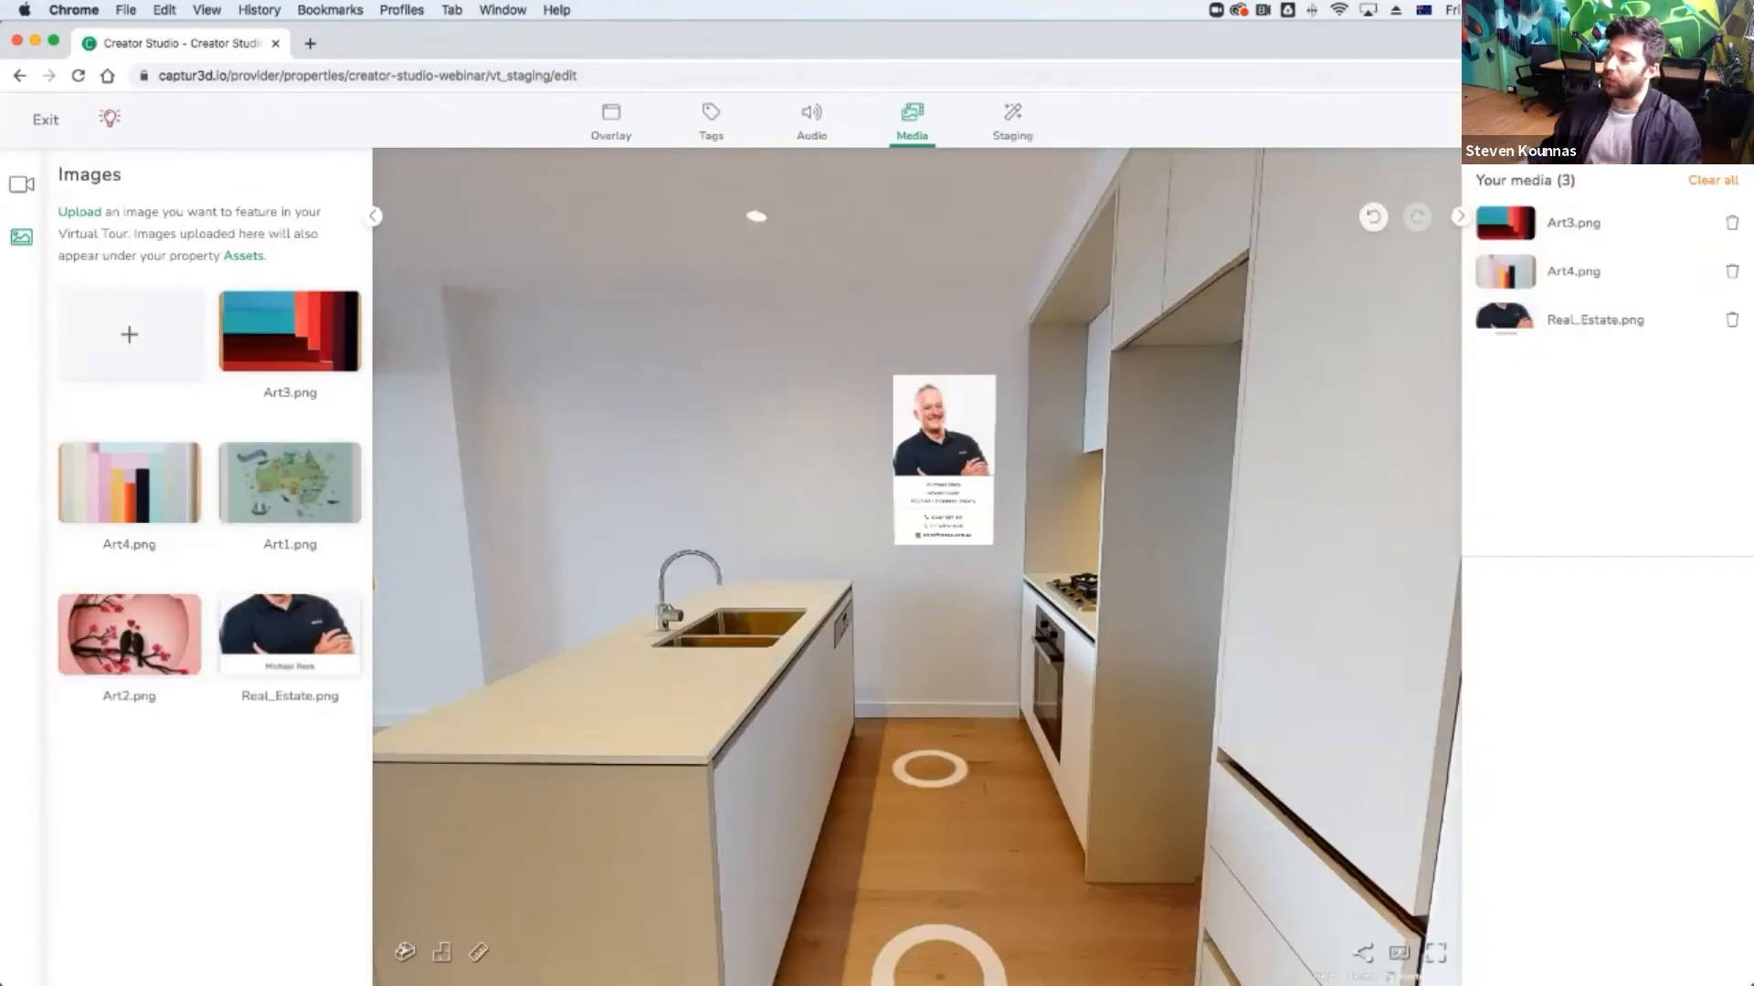
drag(658, 231, 927, 166)
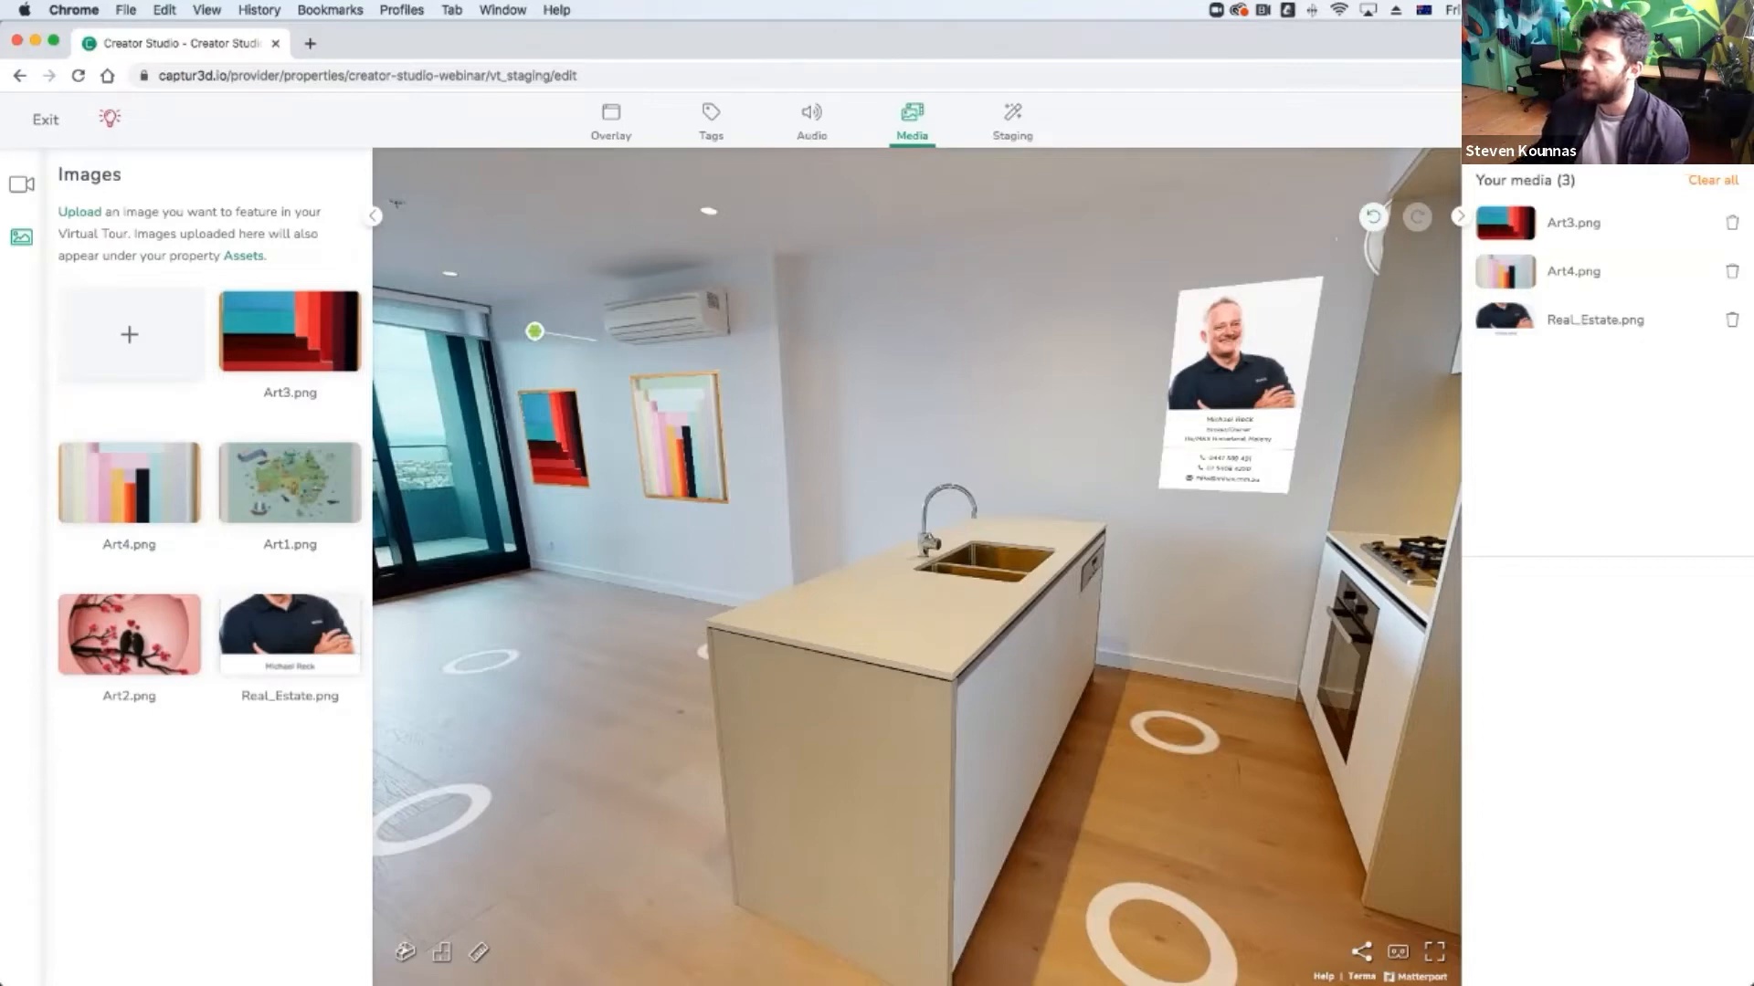
Undo the placement of Real_Estate.png on the kitchen wall and redo it.
click(1373, 217)
click(1373, 216)
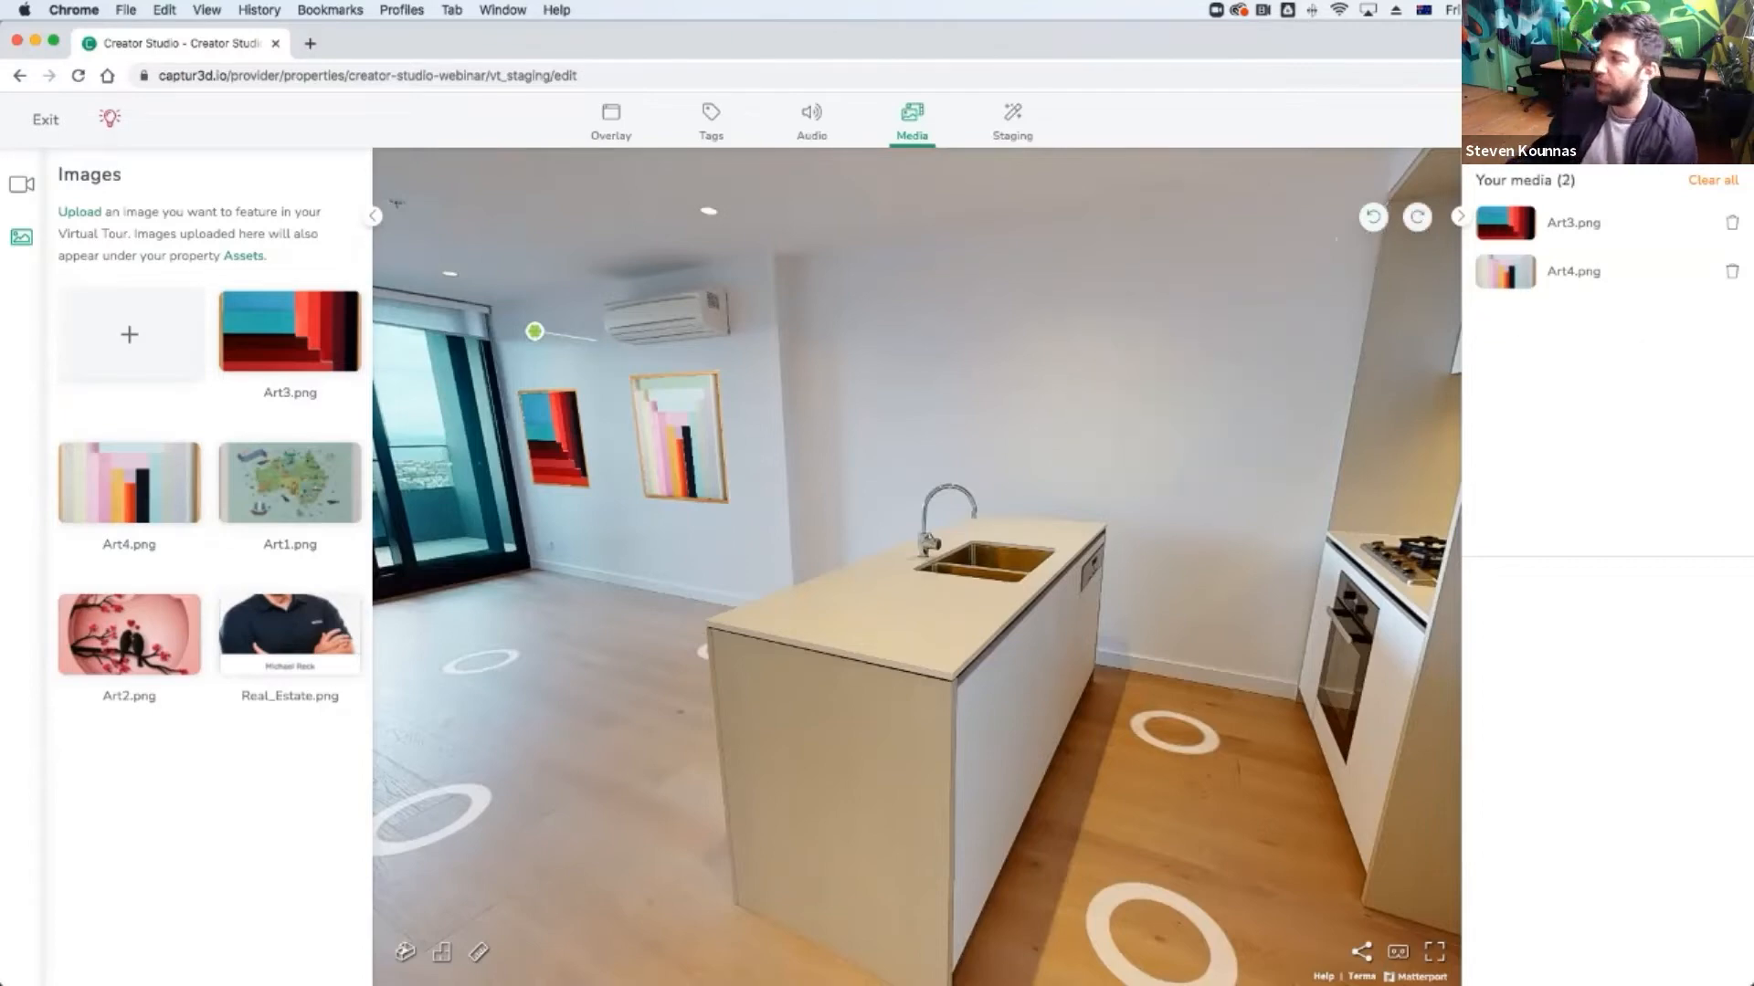
click(1416, 217)
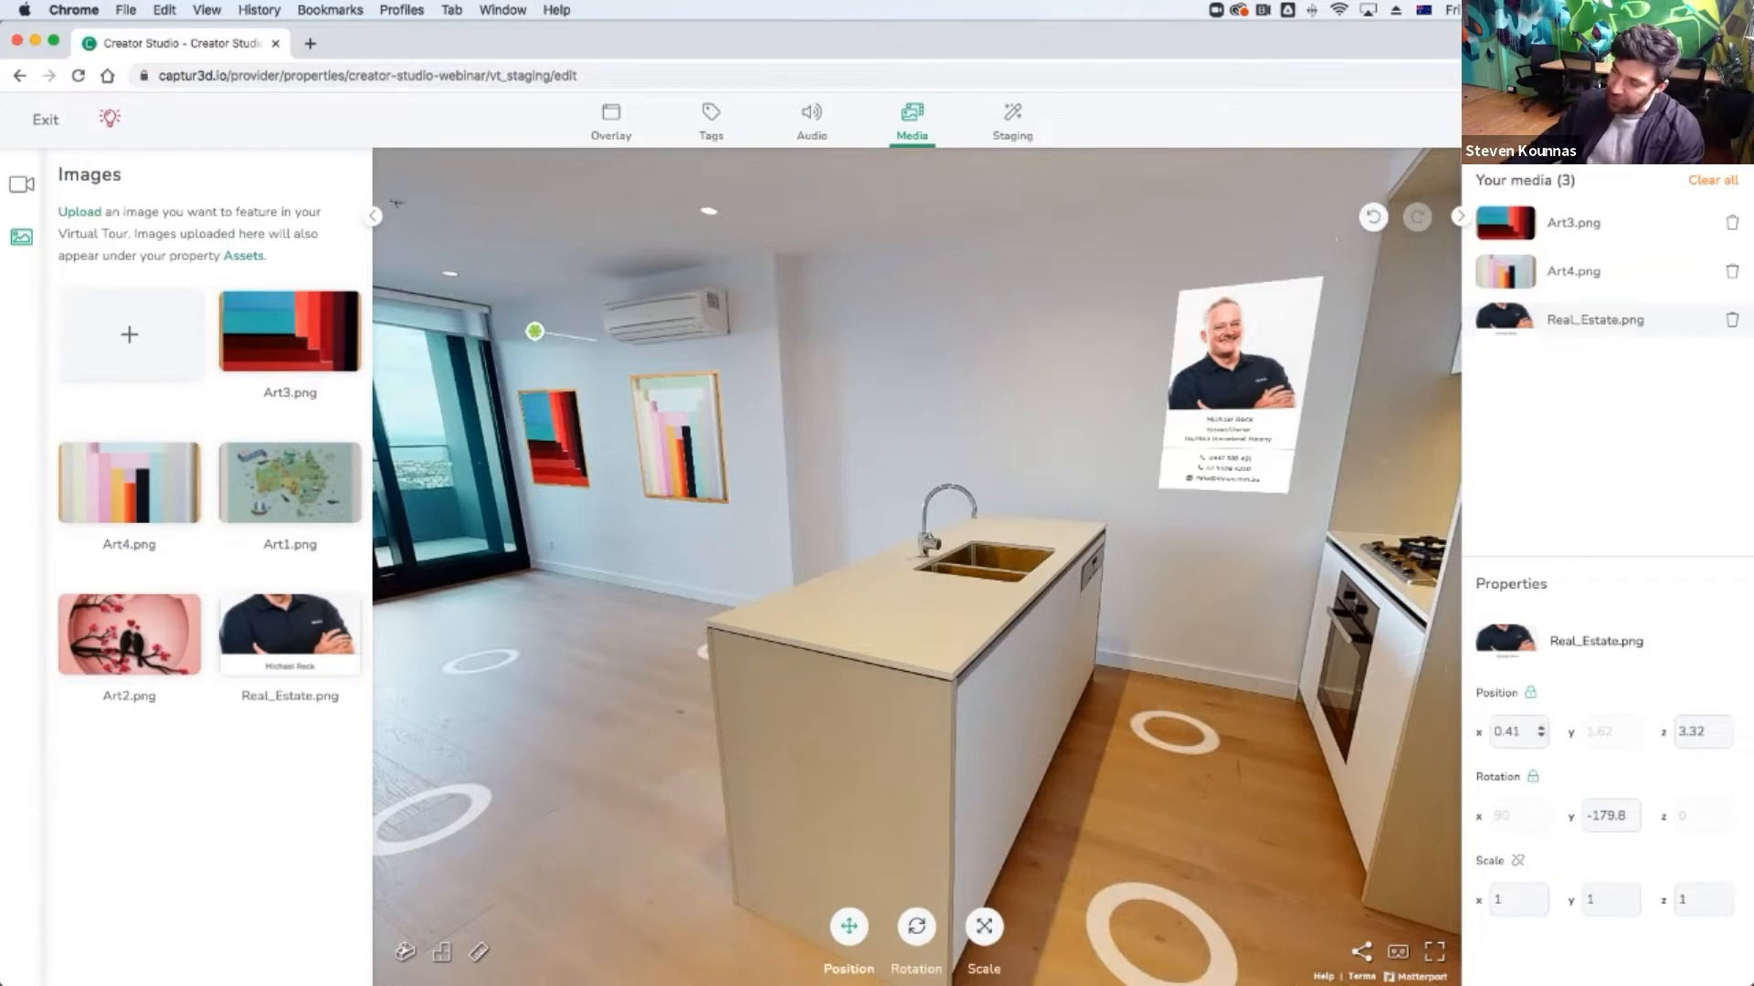
Move Real_Estate.png along the wall to about x 0.06 and rotate it to about -156.6 on the y axis.
click(1514, 732)
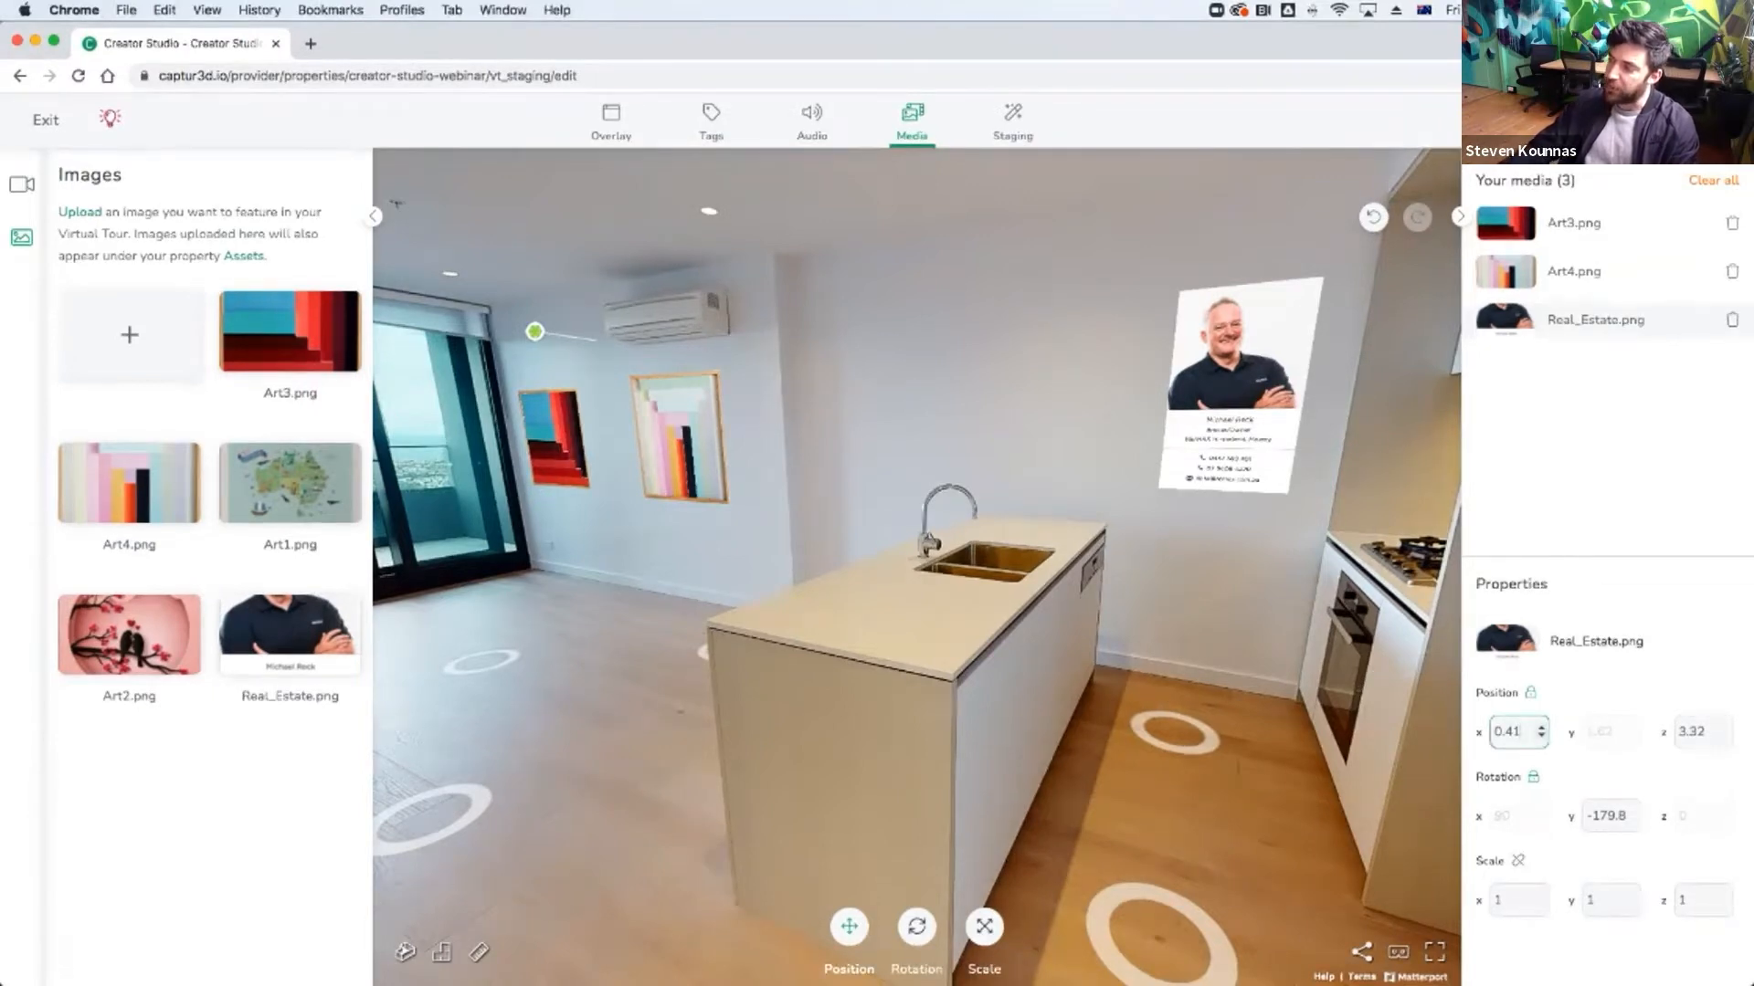
click(1606, 816)
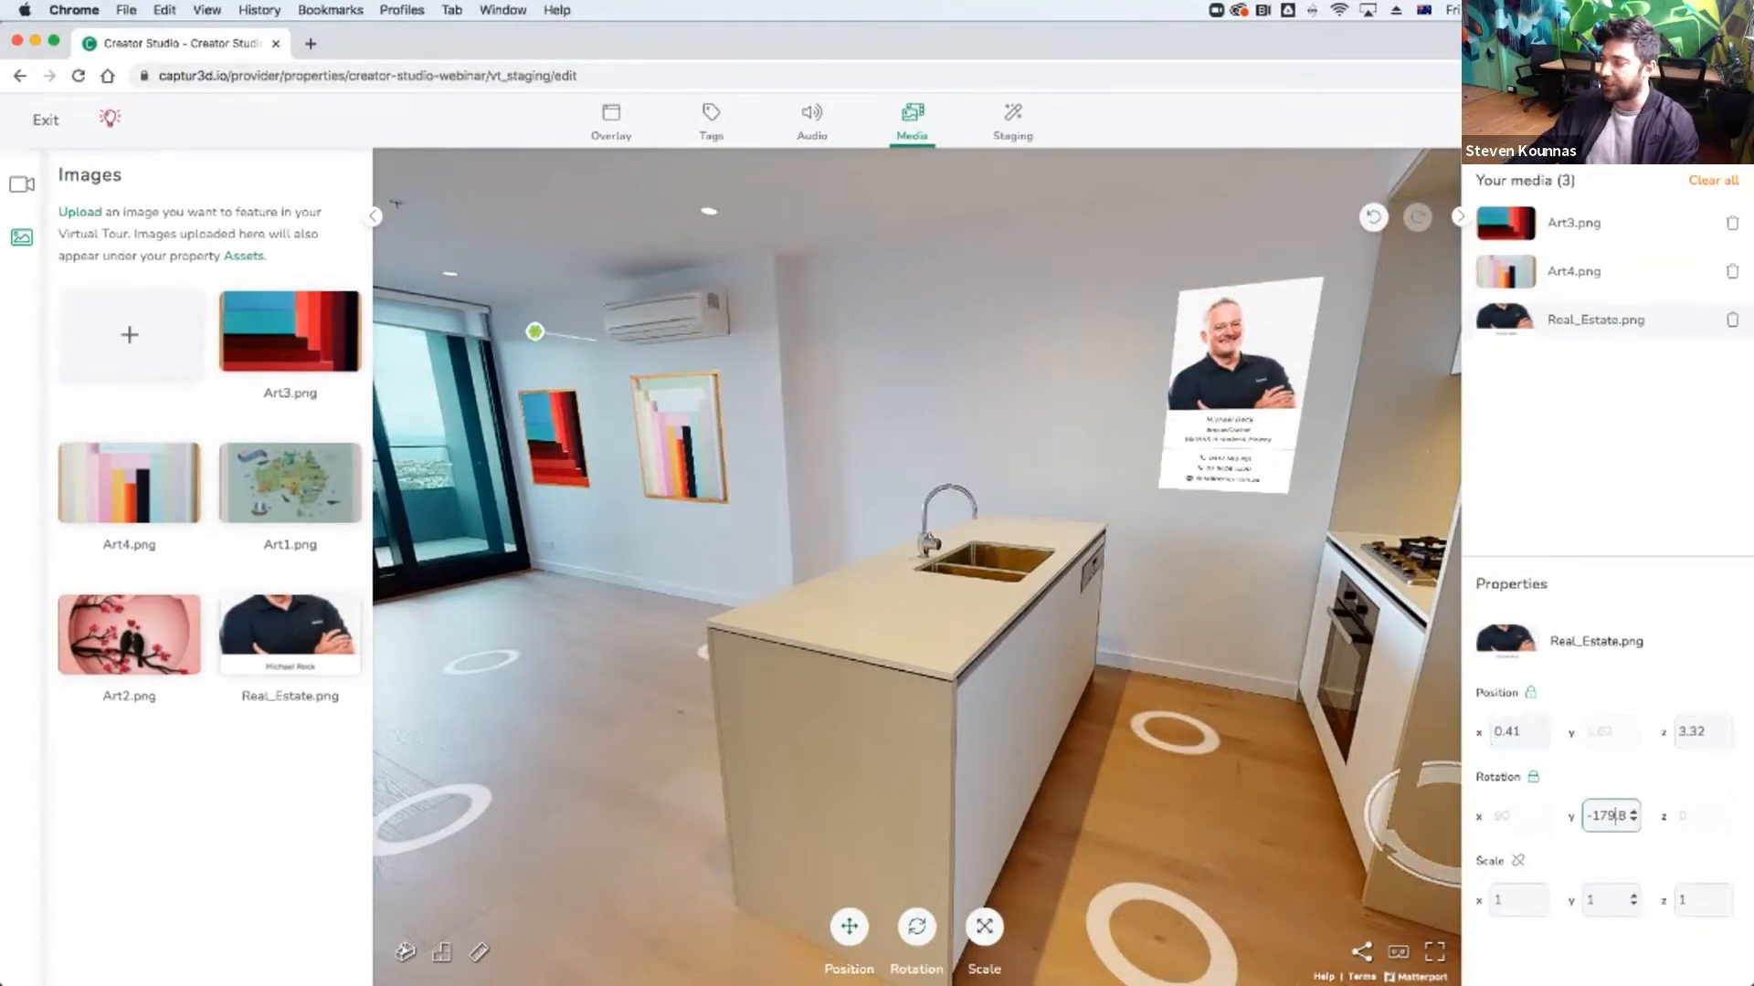
click(1605, 899)
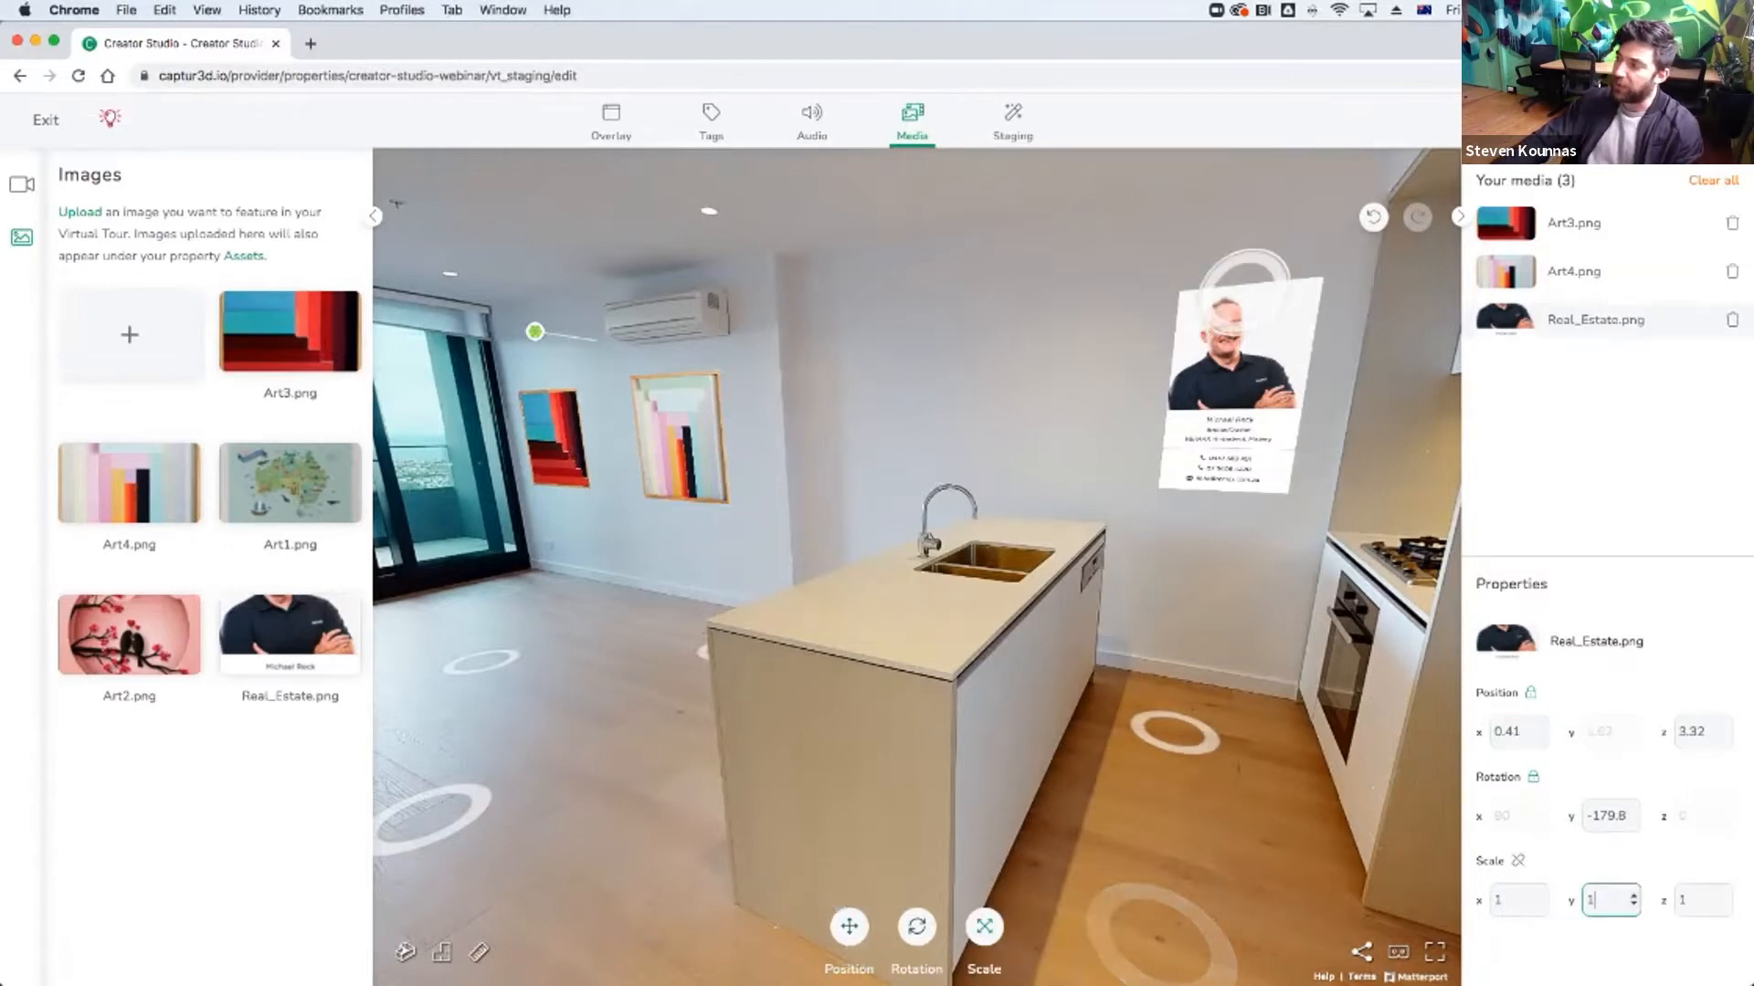
click(1242, 302)
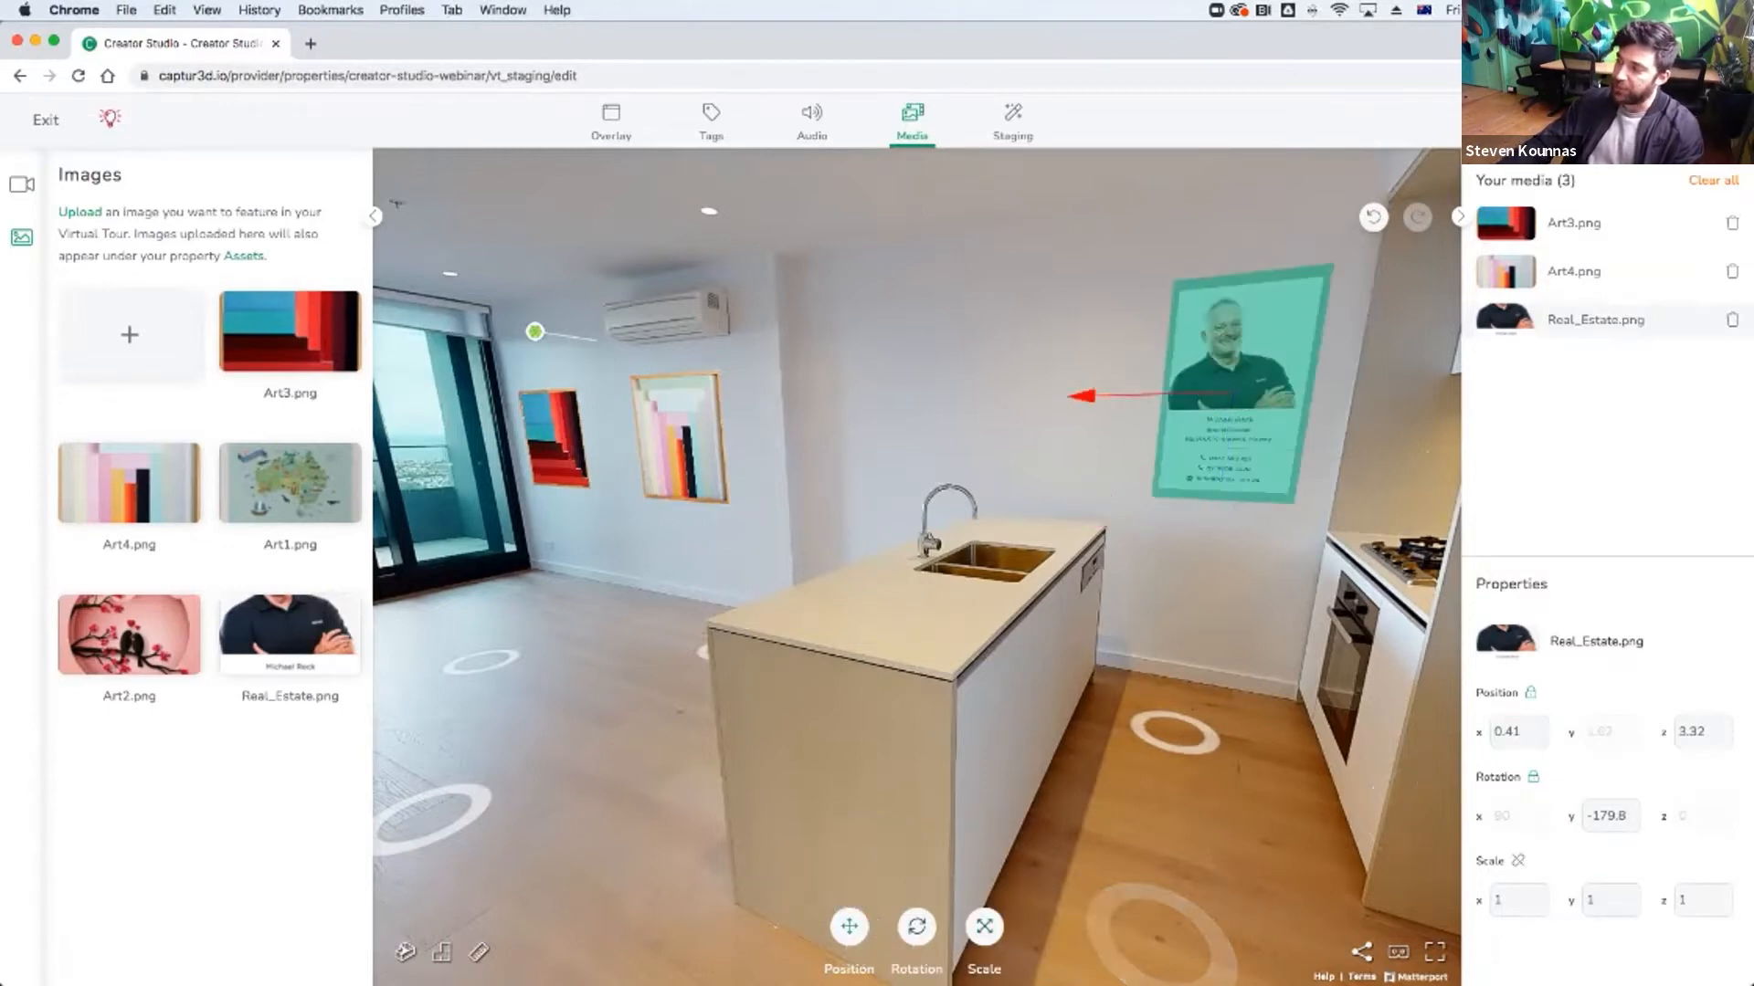
drag(1085, 395, 1059, 395)
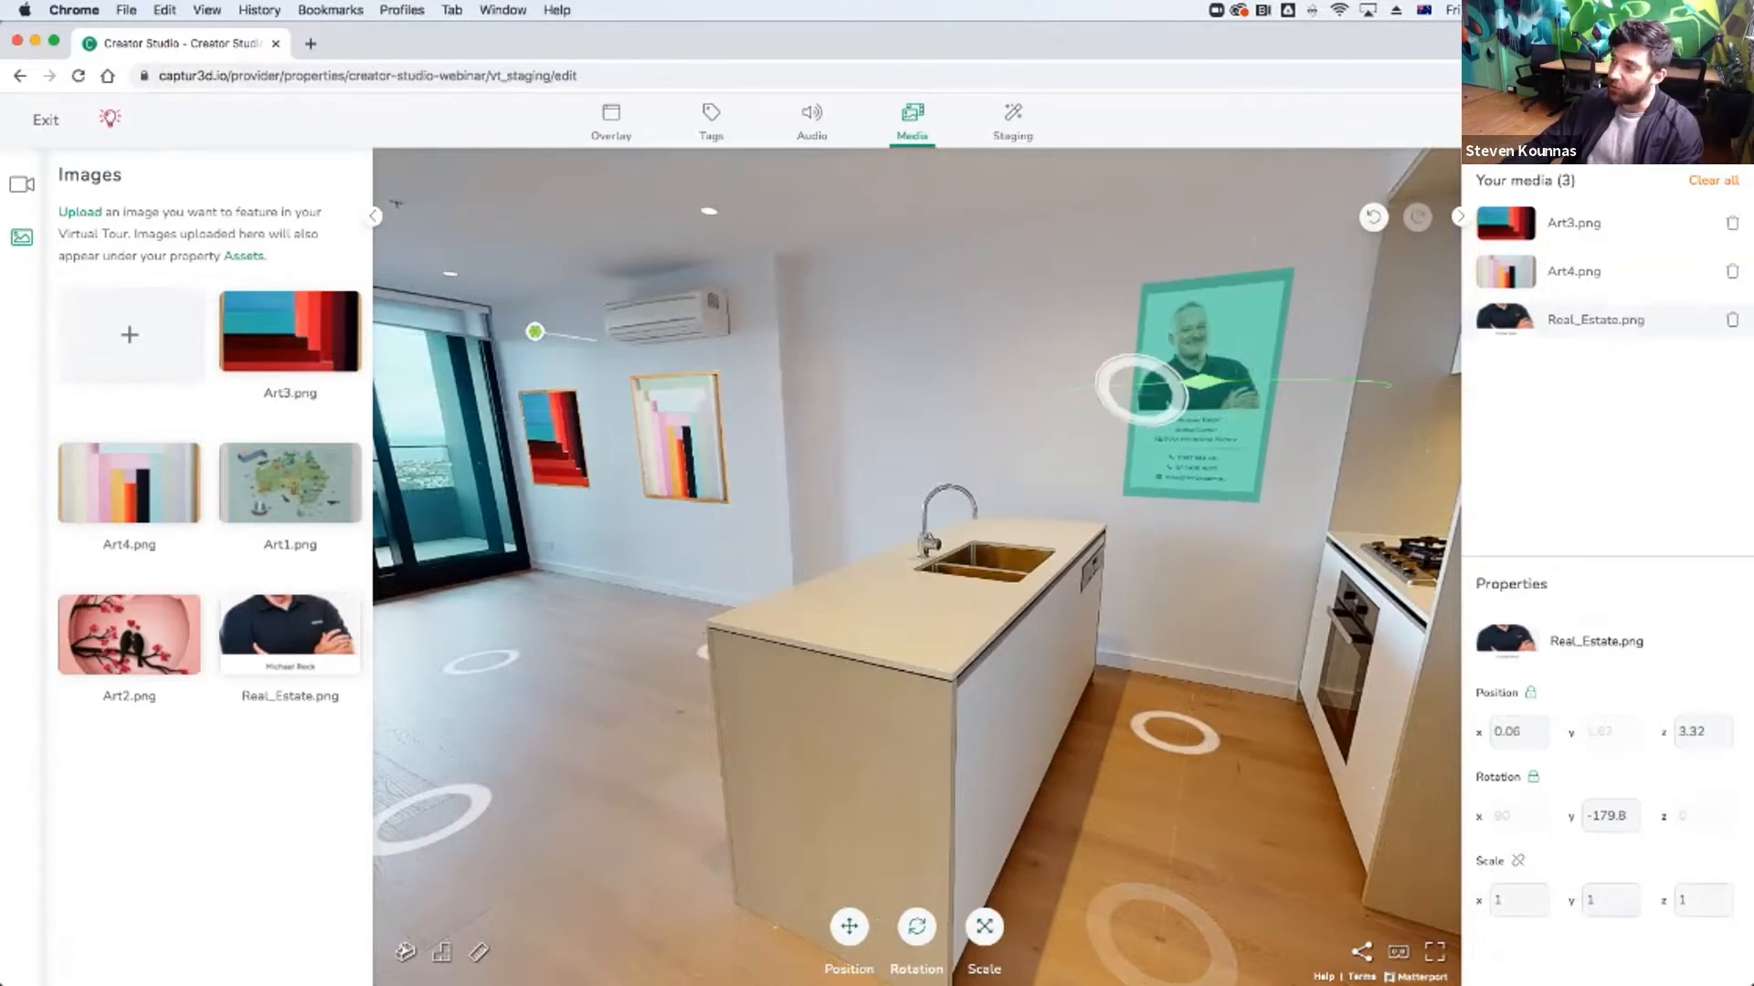
drag(1141, 390, 1361, 345)
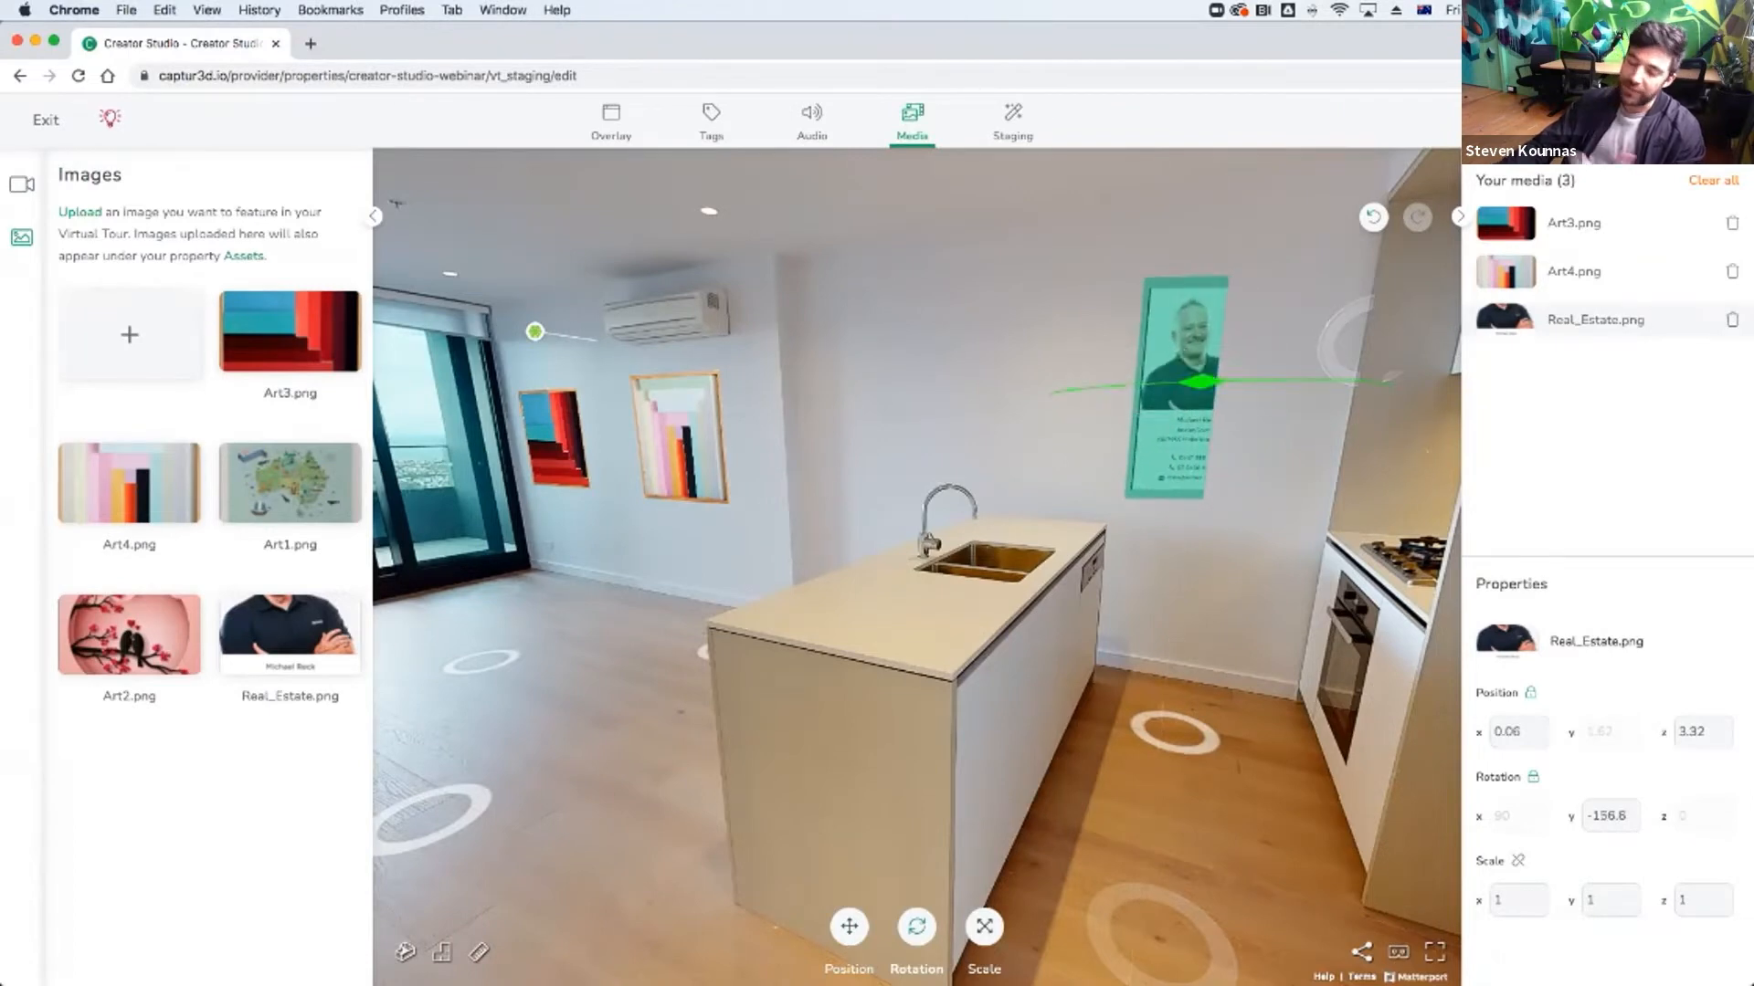
Delete the altered Real_Estate.png and place the image again on the kitchen wall at about x 0.07, z 3.33.
click(1372, 217)
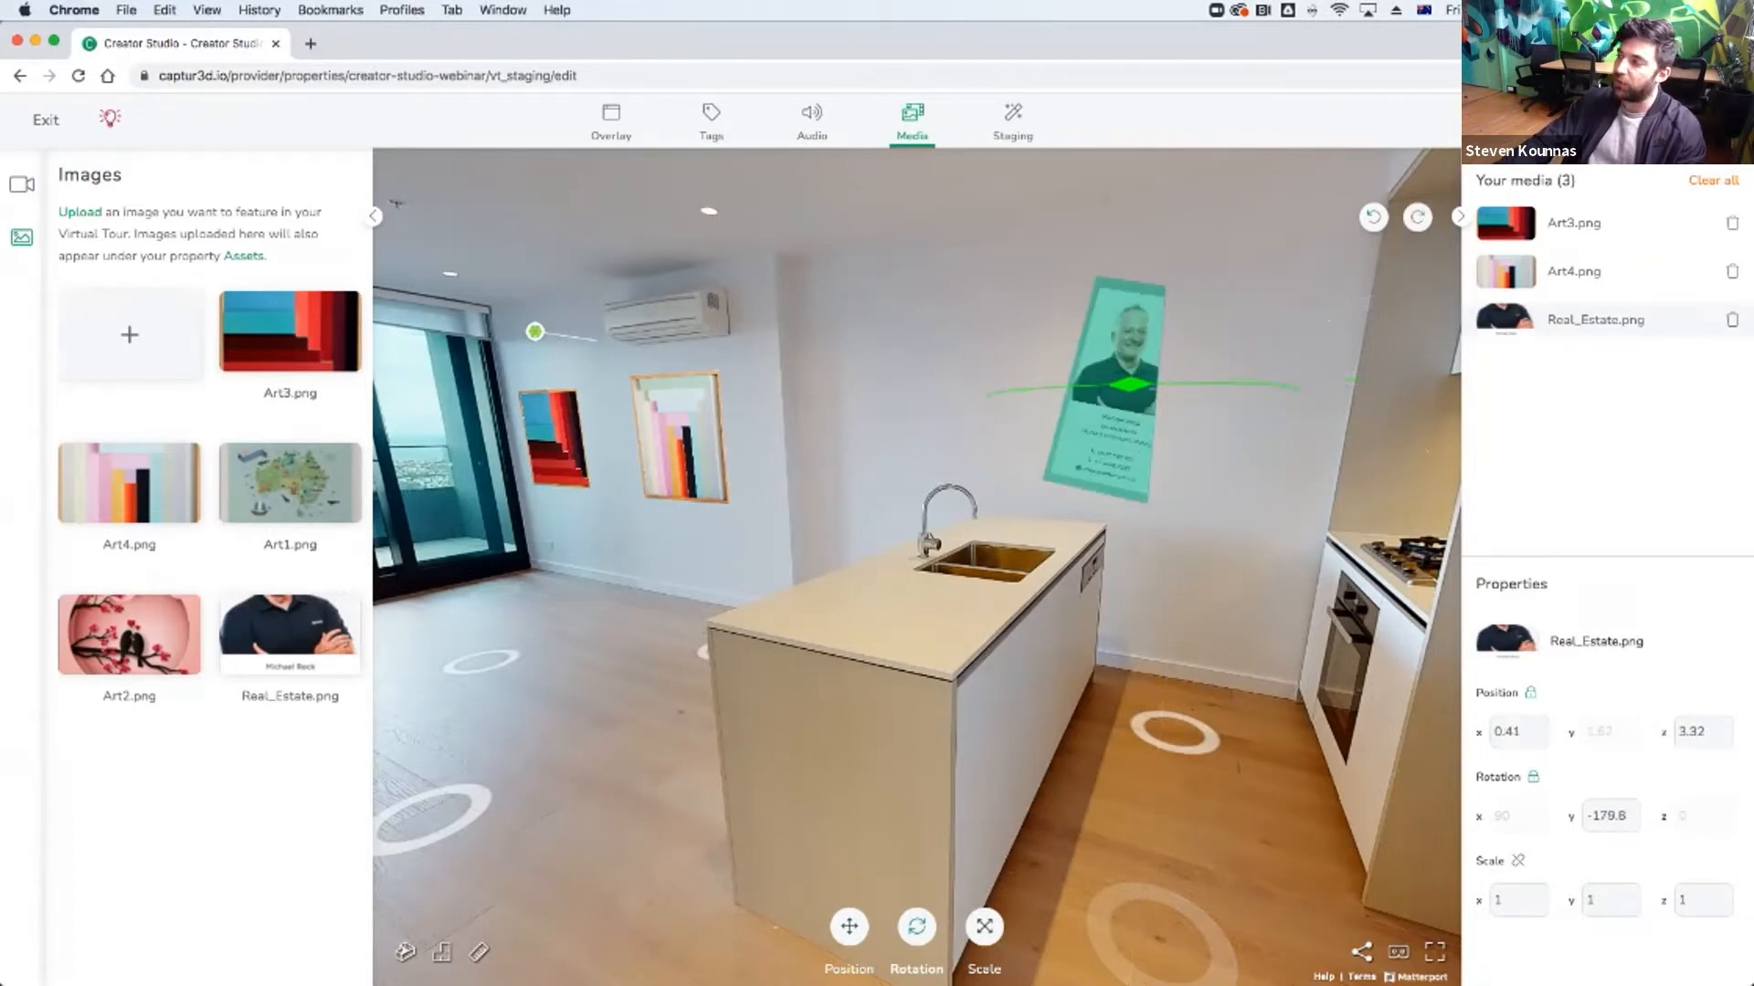
click(851, 933)
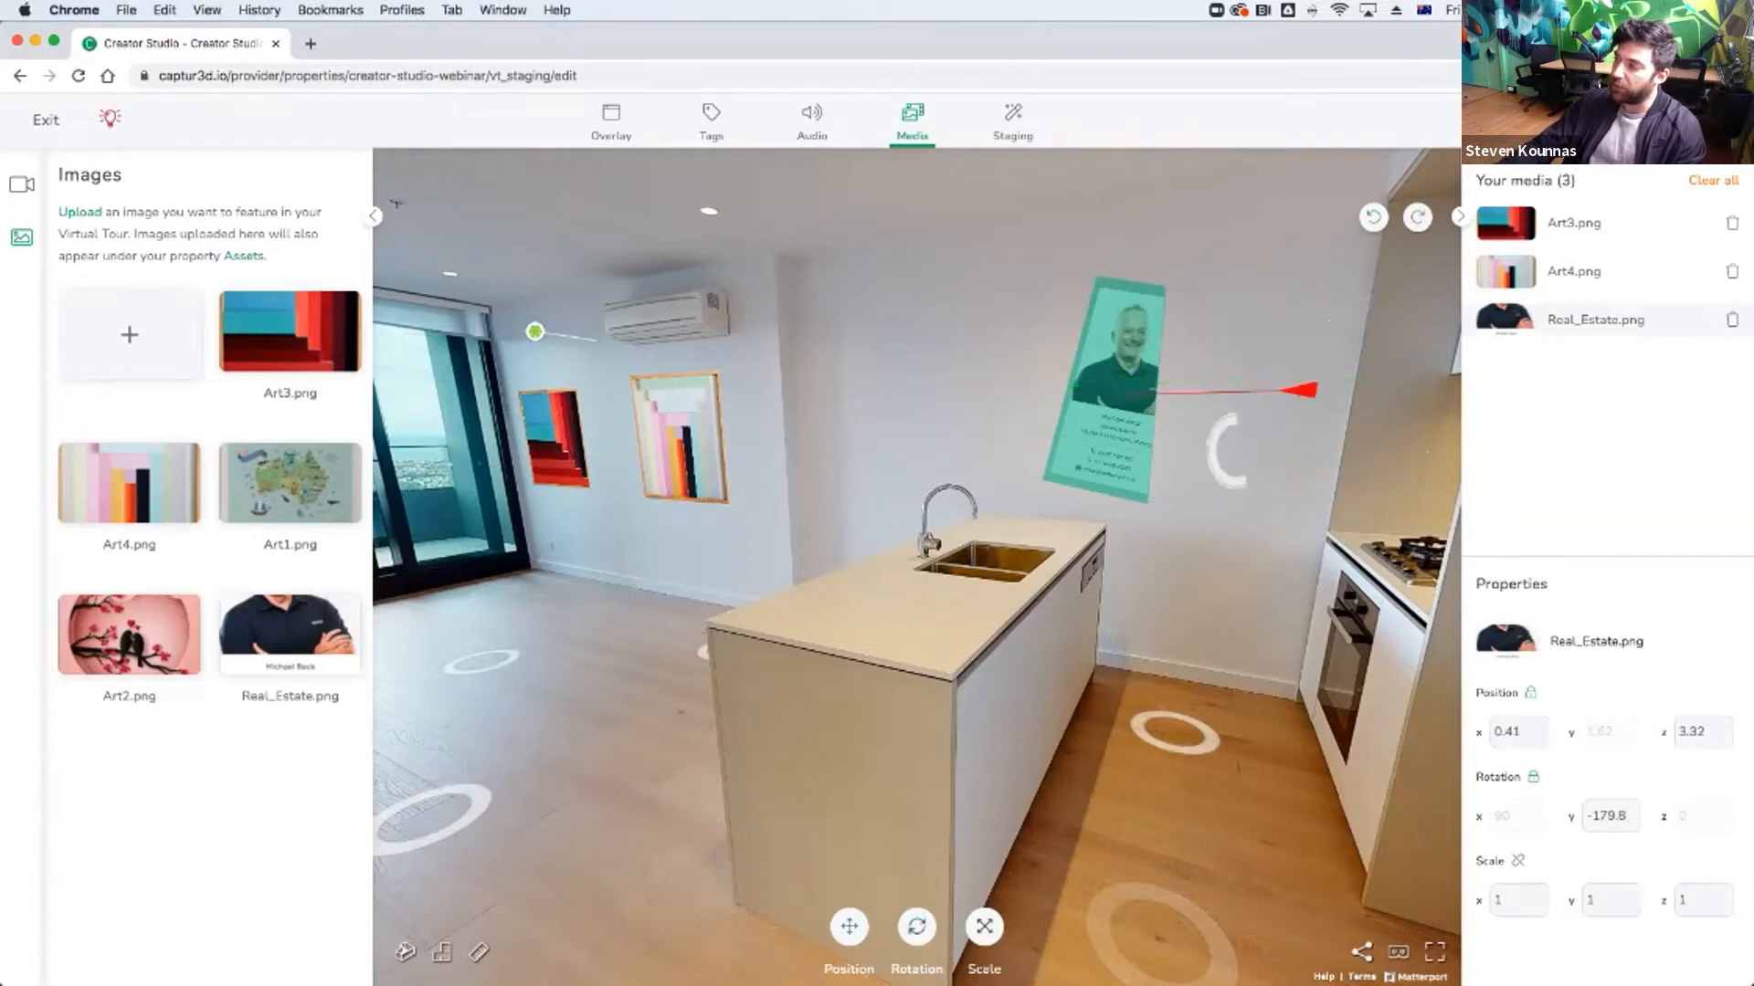
click(1731, 320)
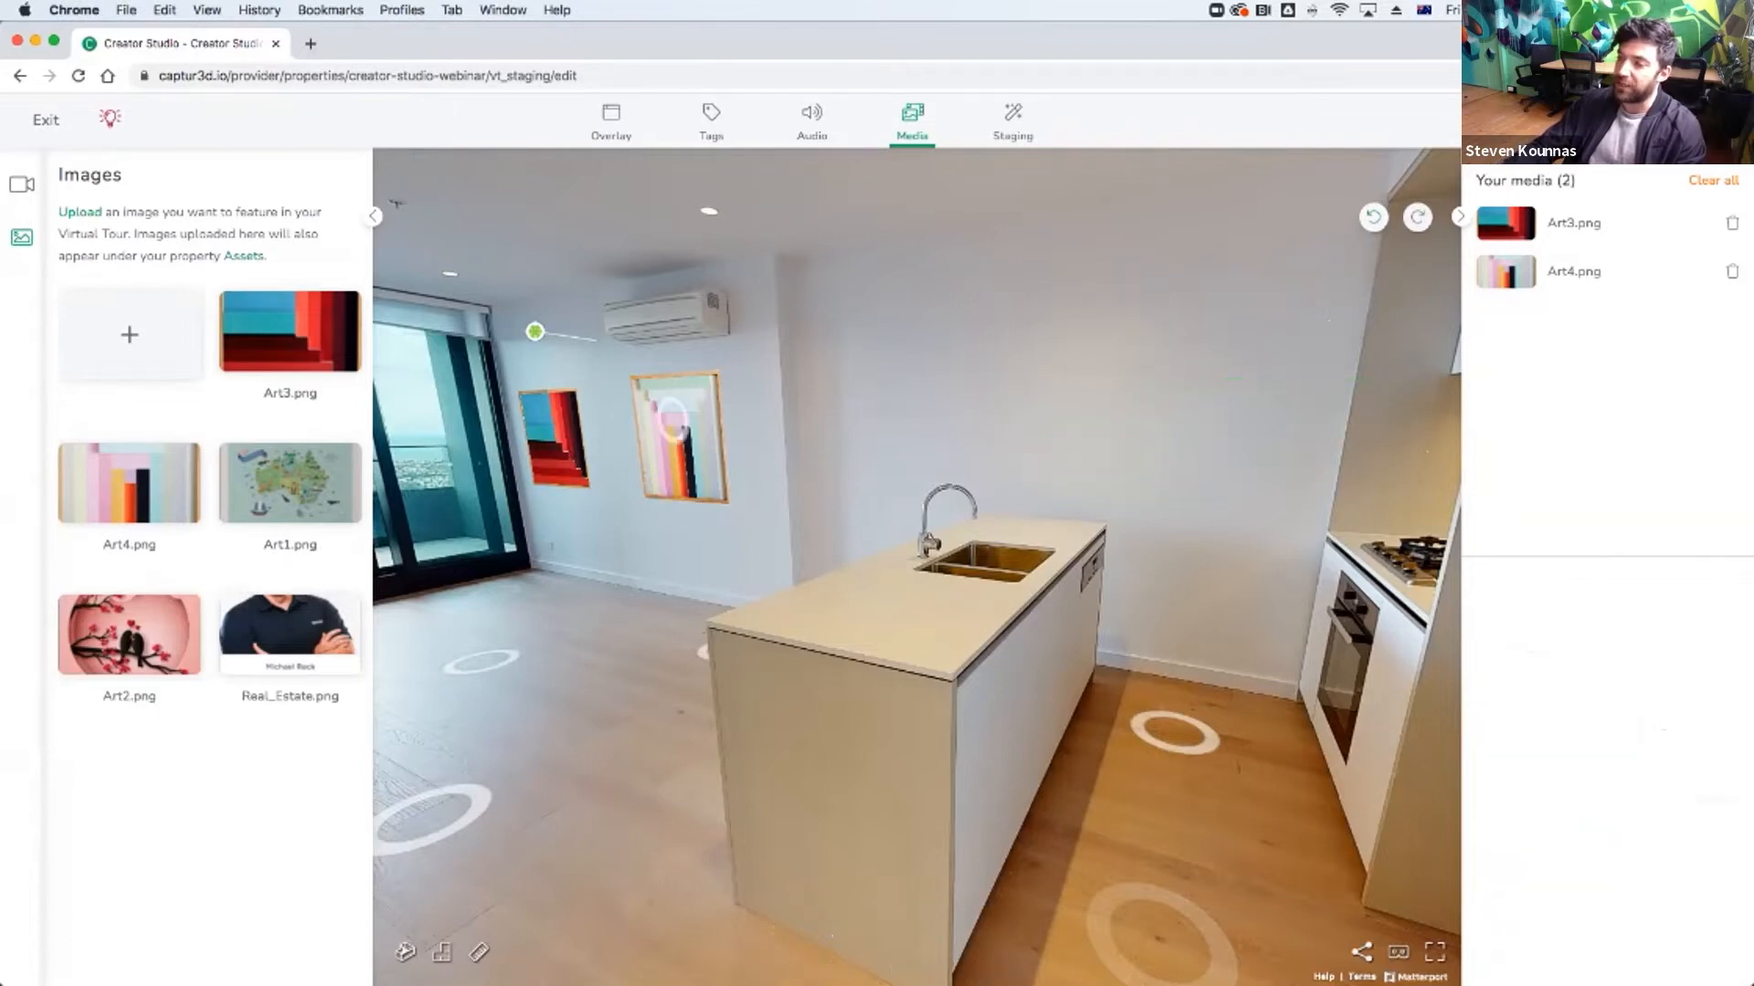
drag(290, 634, 1183, 443)
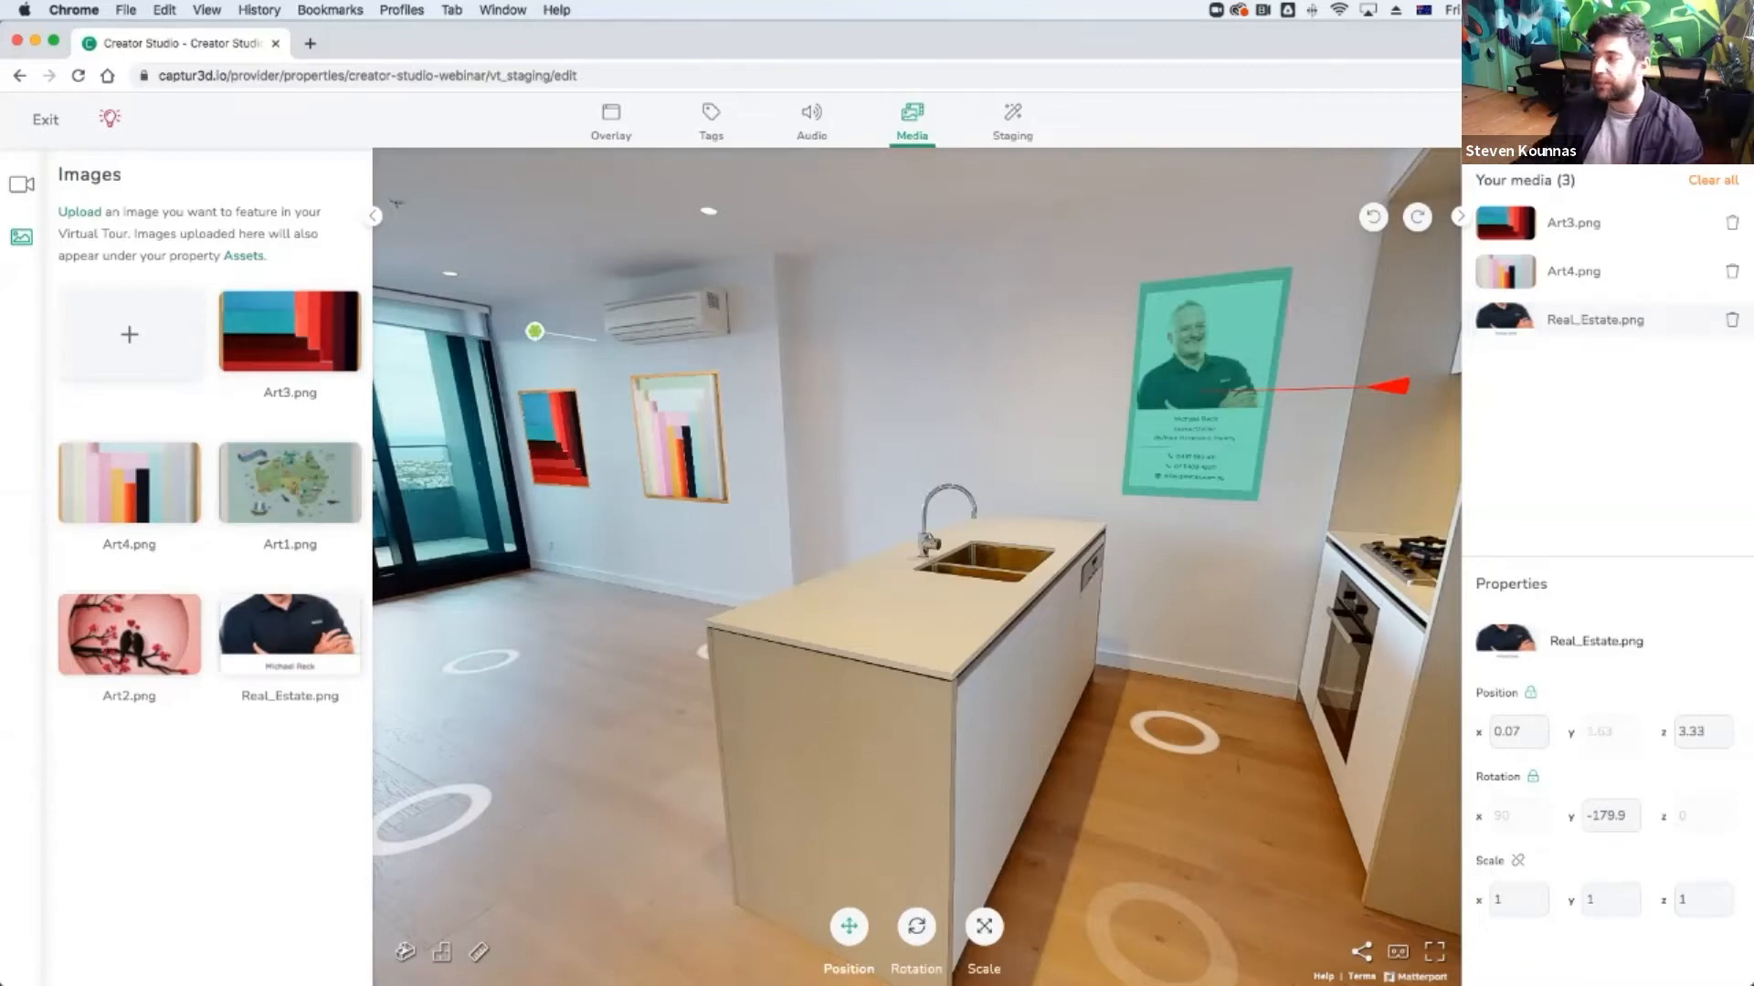
click(1256, 376)
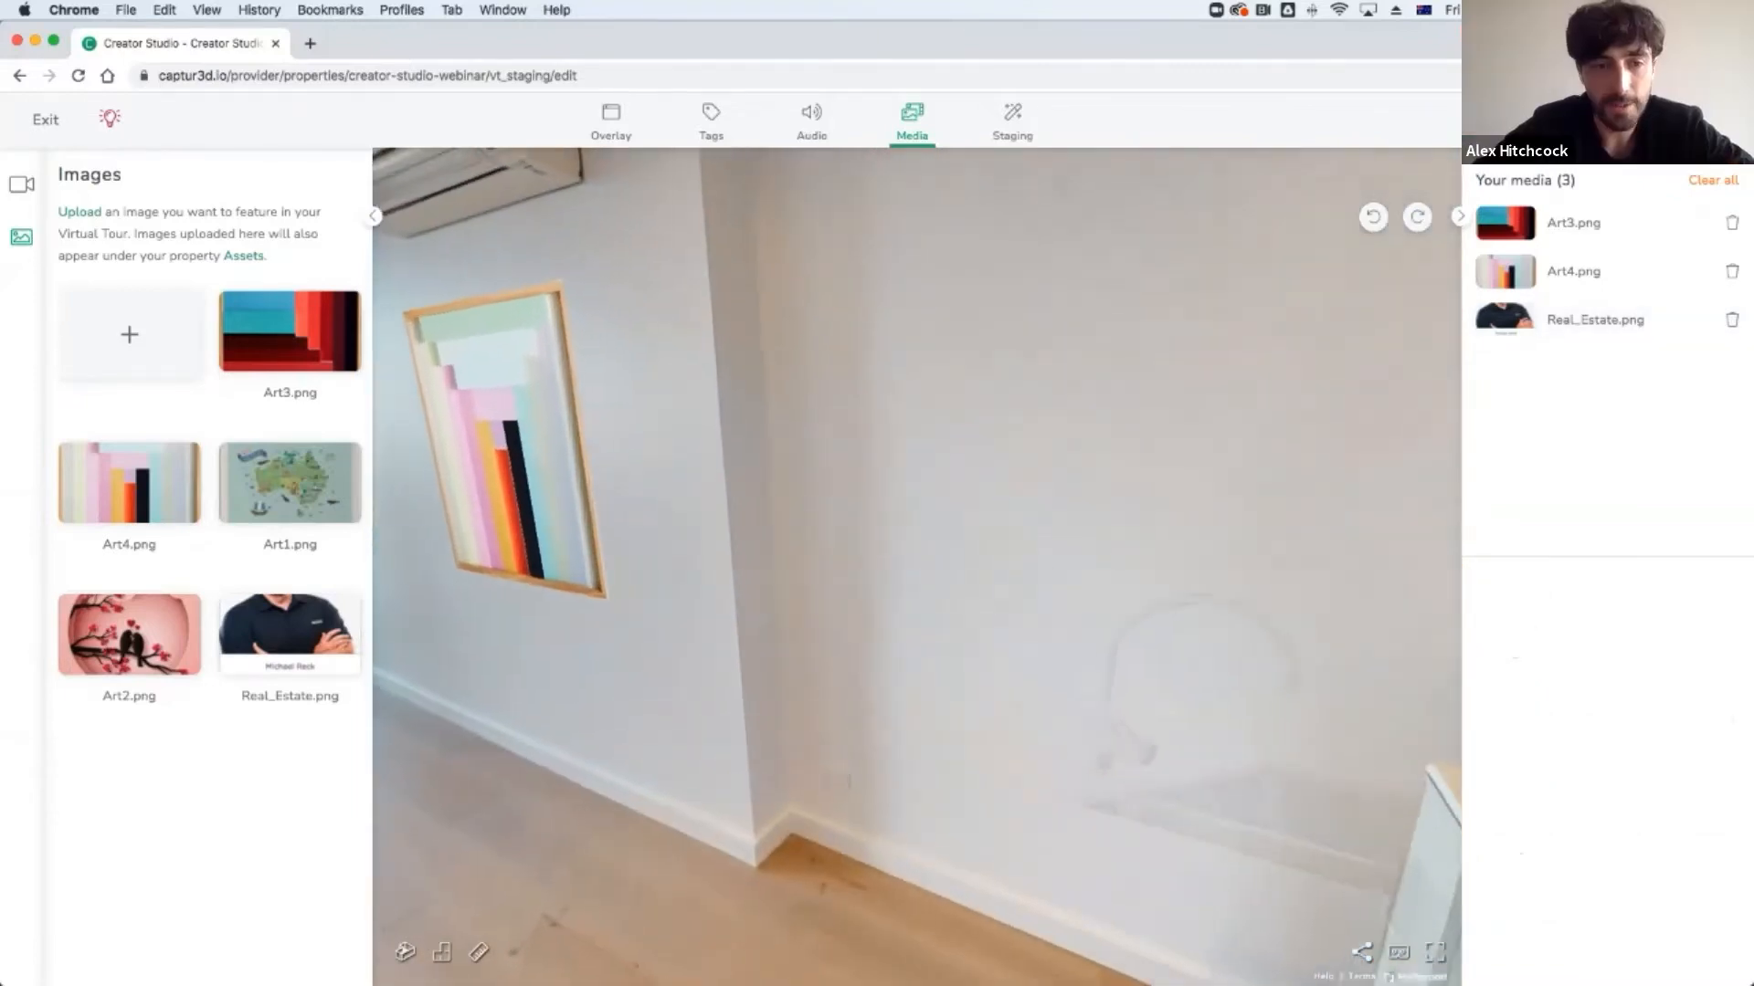
Face the empty wall beside the Real_Estate.png image and open the property's video library.
key(Down)
key(Right)
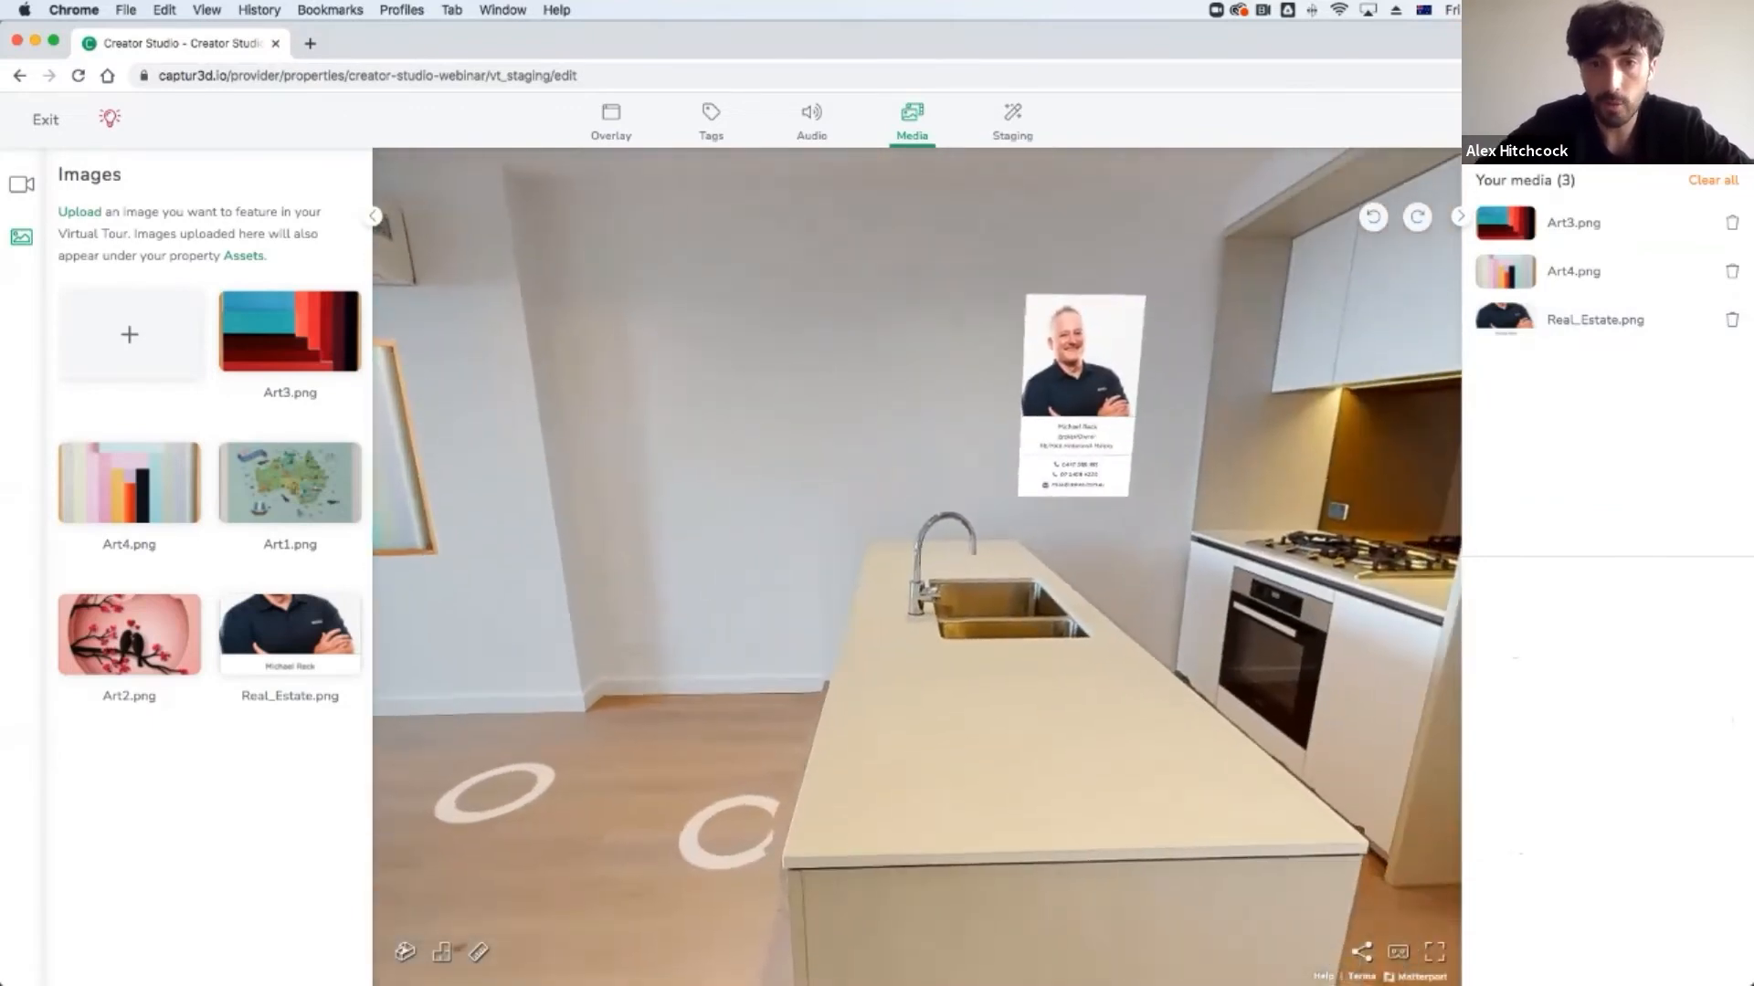
mouse_move(913, 411)
mouse_down()
mouse_move(922, 484)
mouse_move(951, 509)
mouse_move(937, 528)
mouse_up()
click(21, 184)
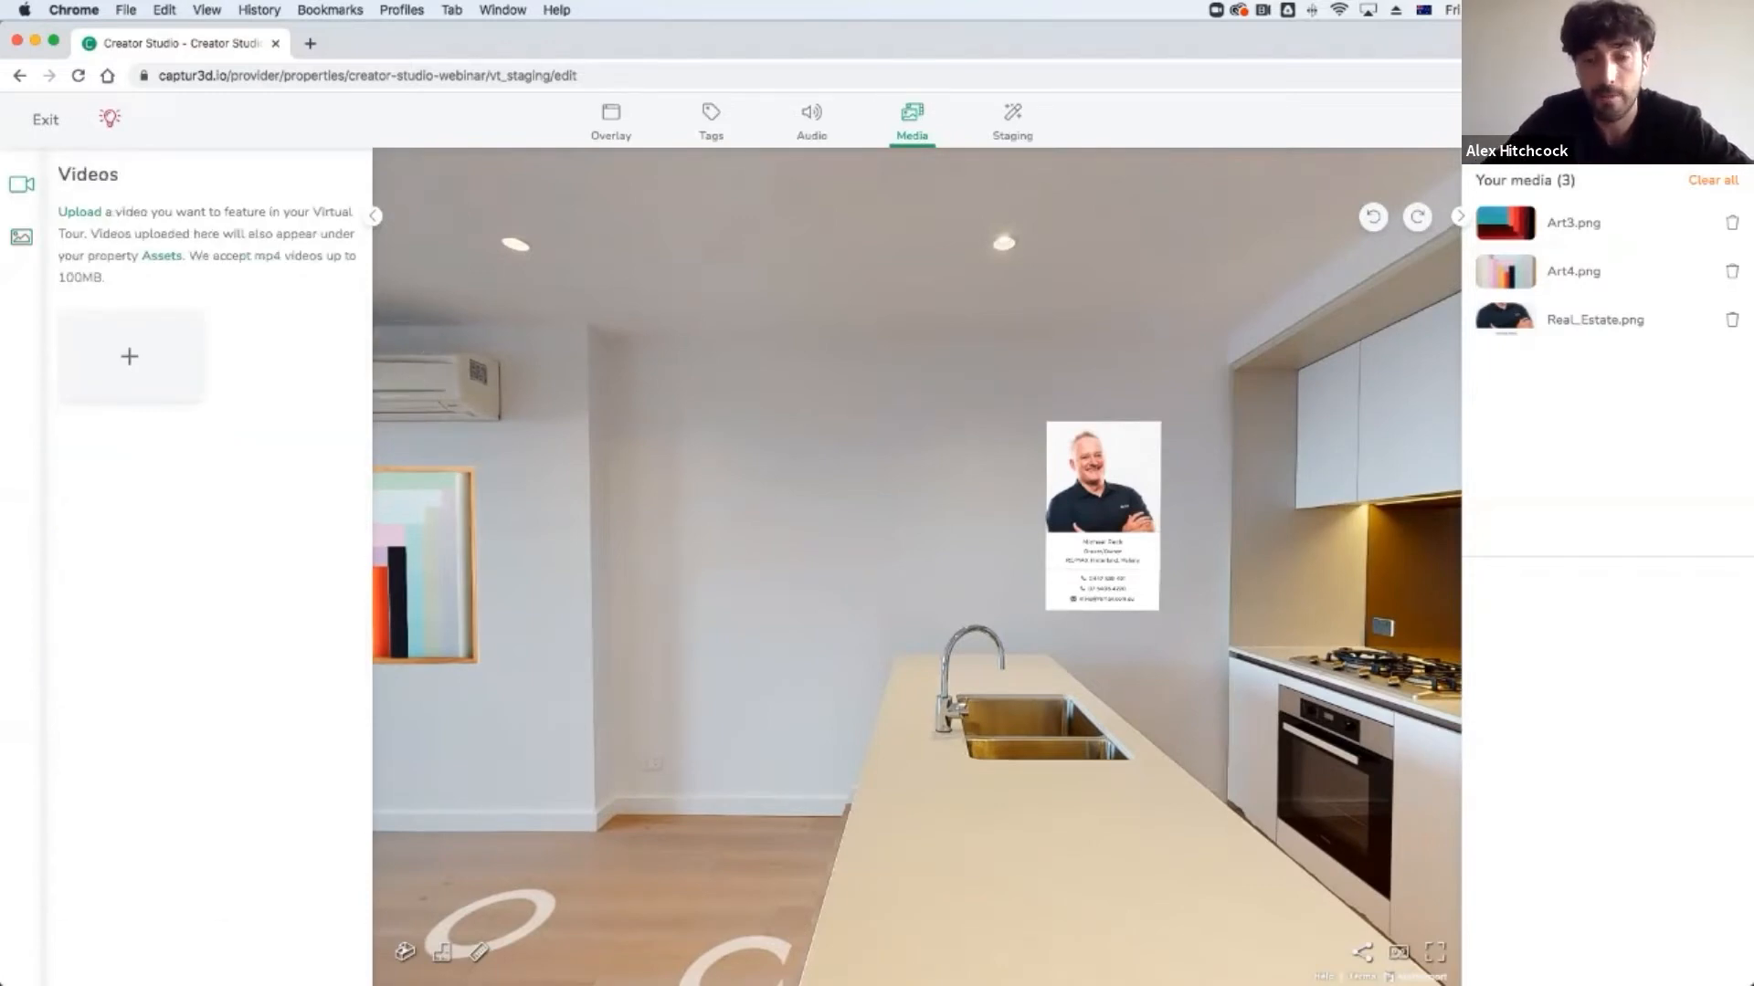
click(21, 236)
click(21, 184)
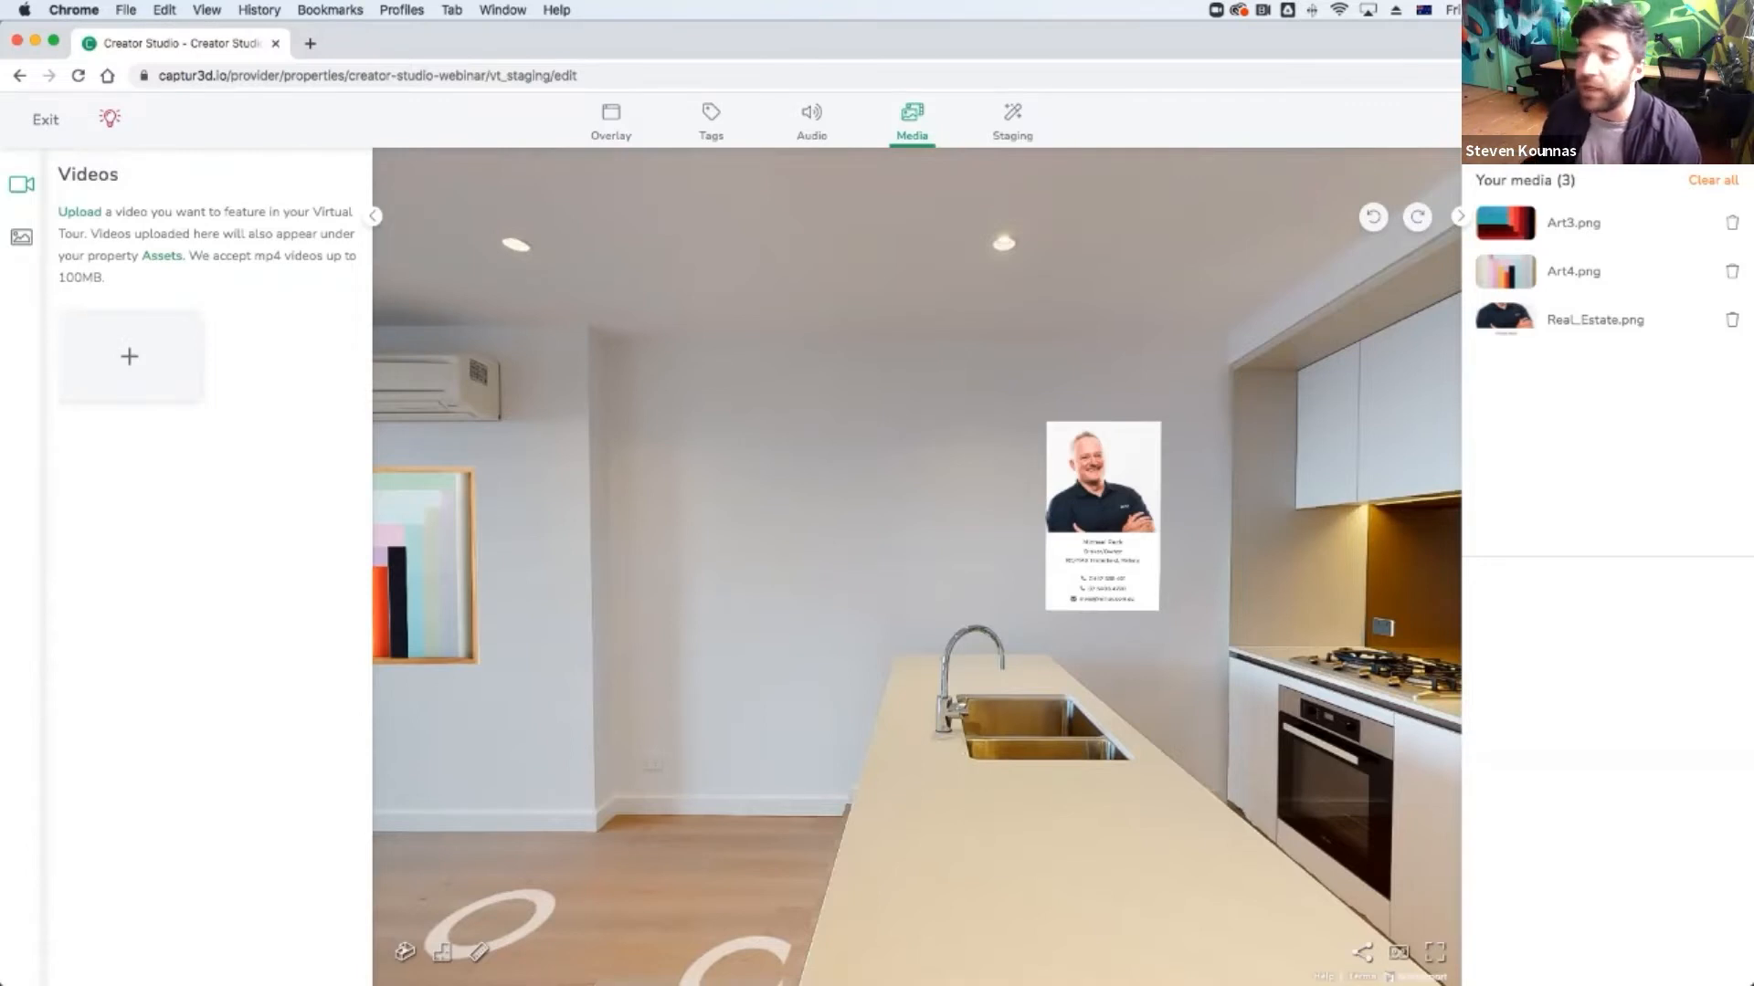
Upload A_Real_Estate_sample.mp4.mp4 from the Desktop folder CS Examples/Media/Video, verifying that the video is copyright-safe.
click(129, 356)
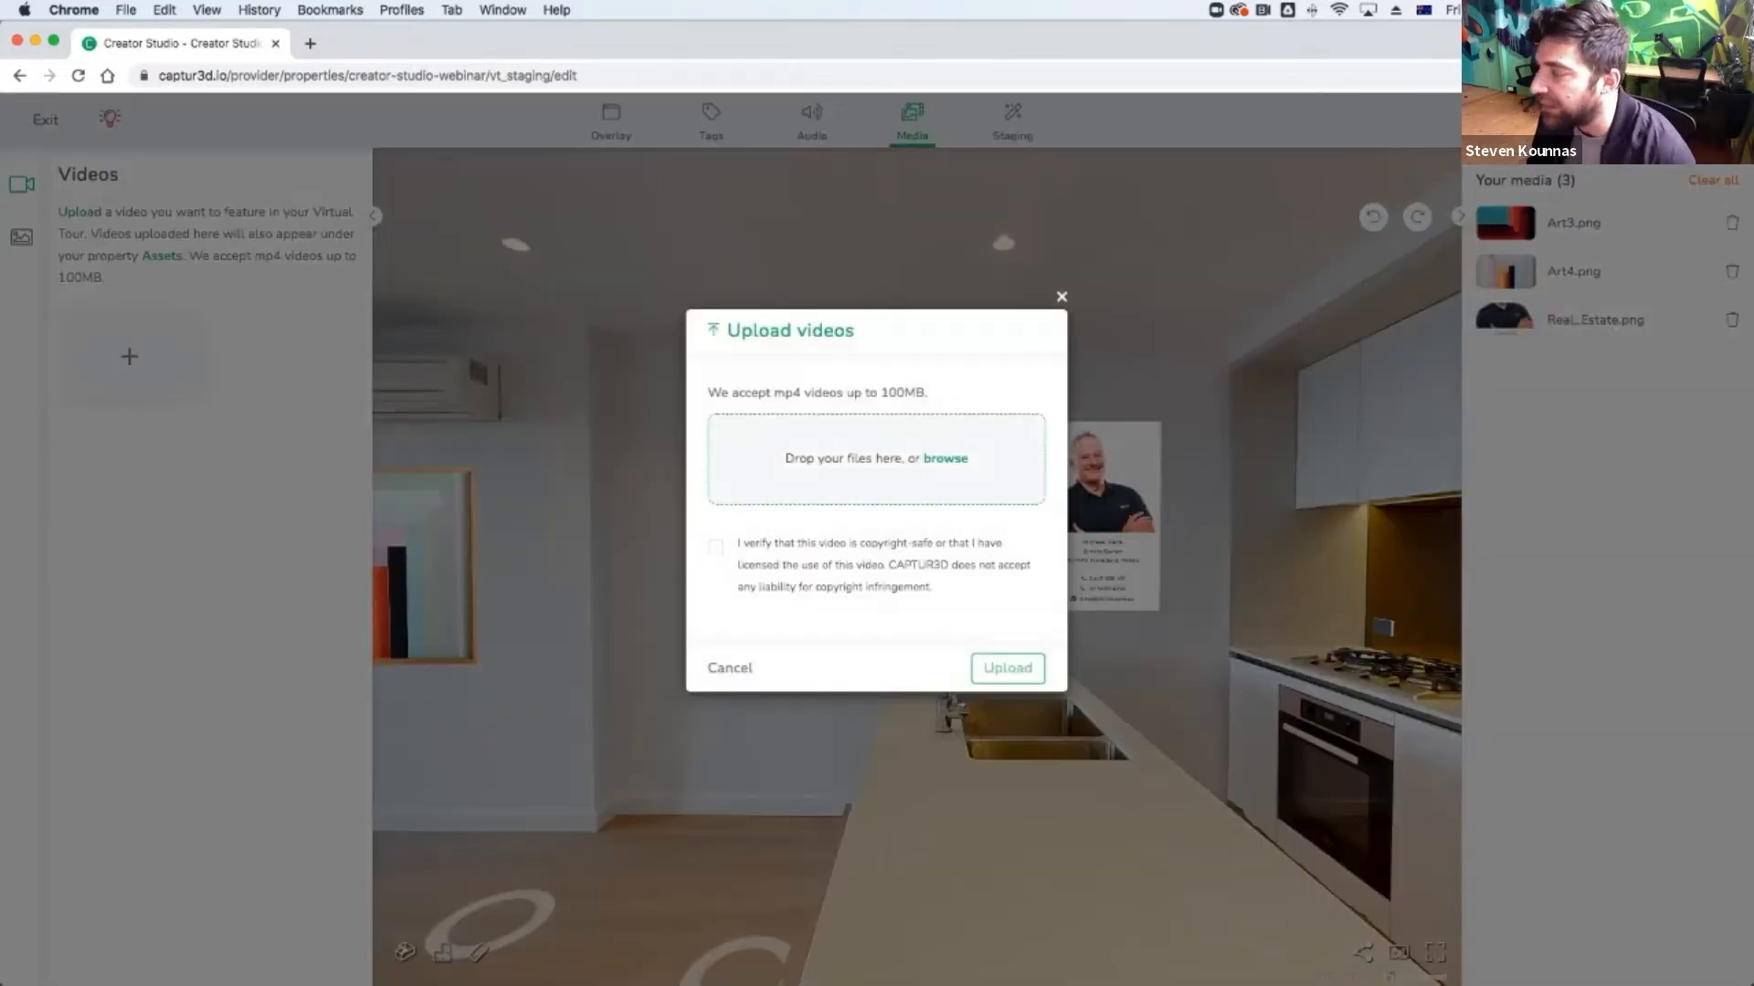
click(826, 447)
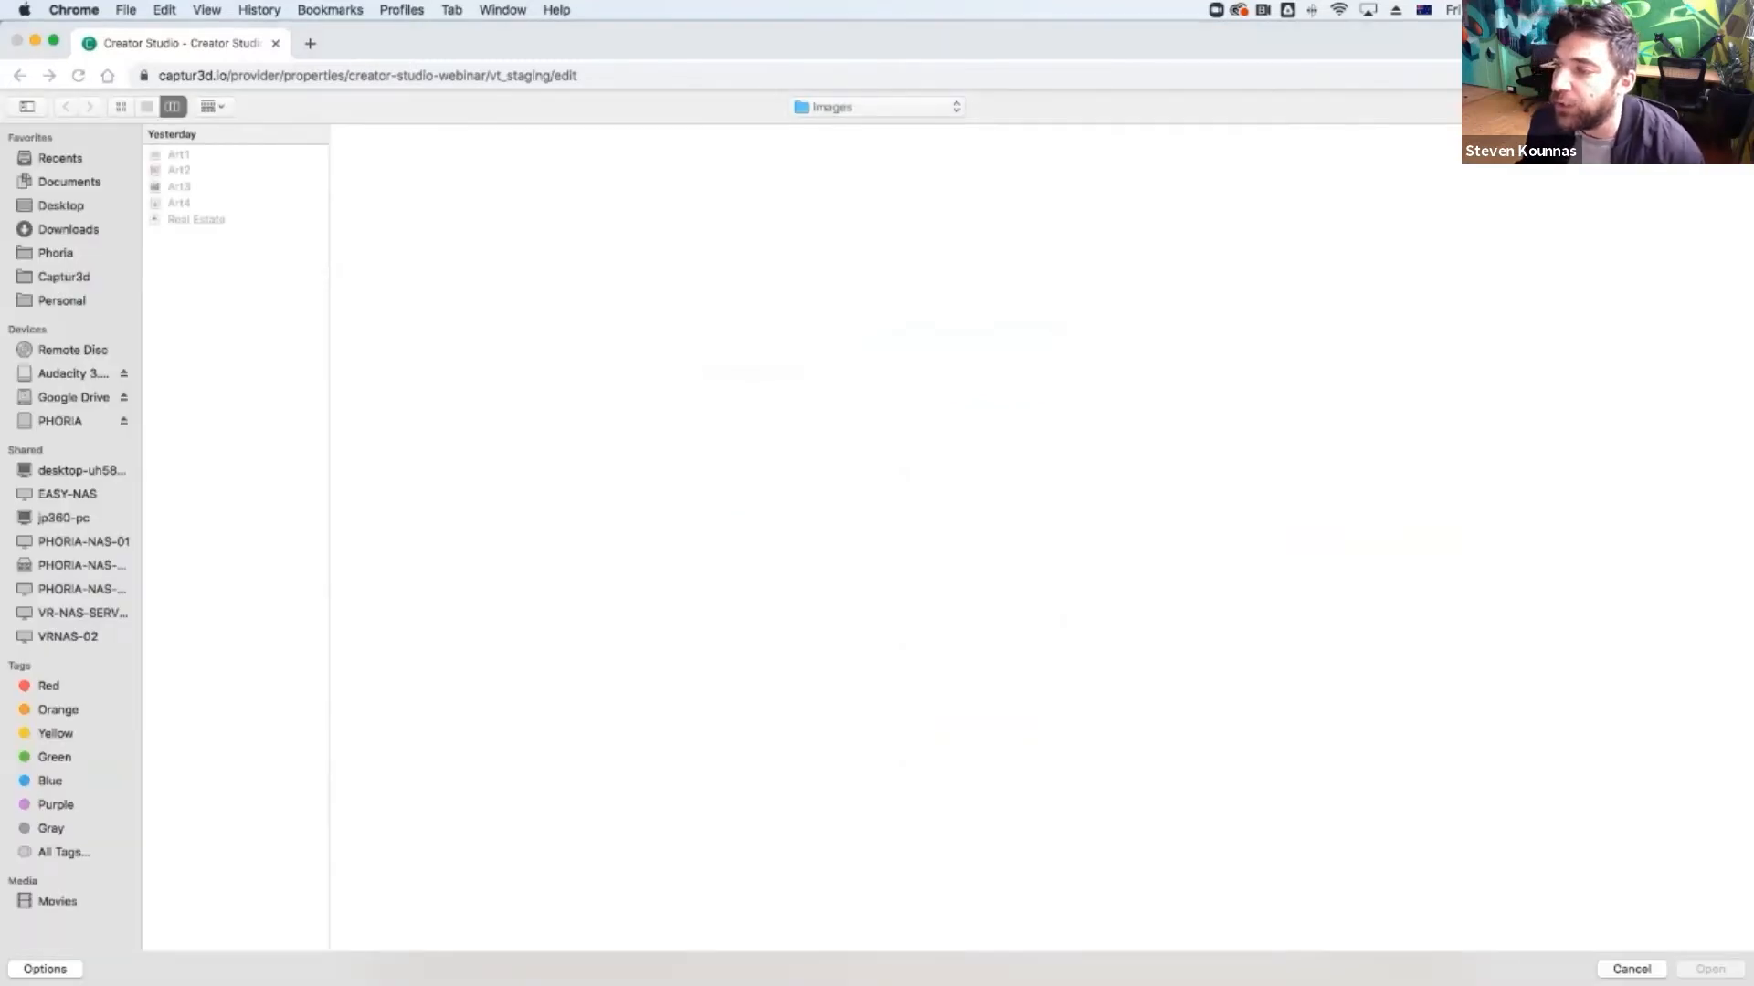
click(61, 206)
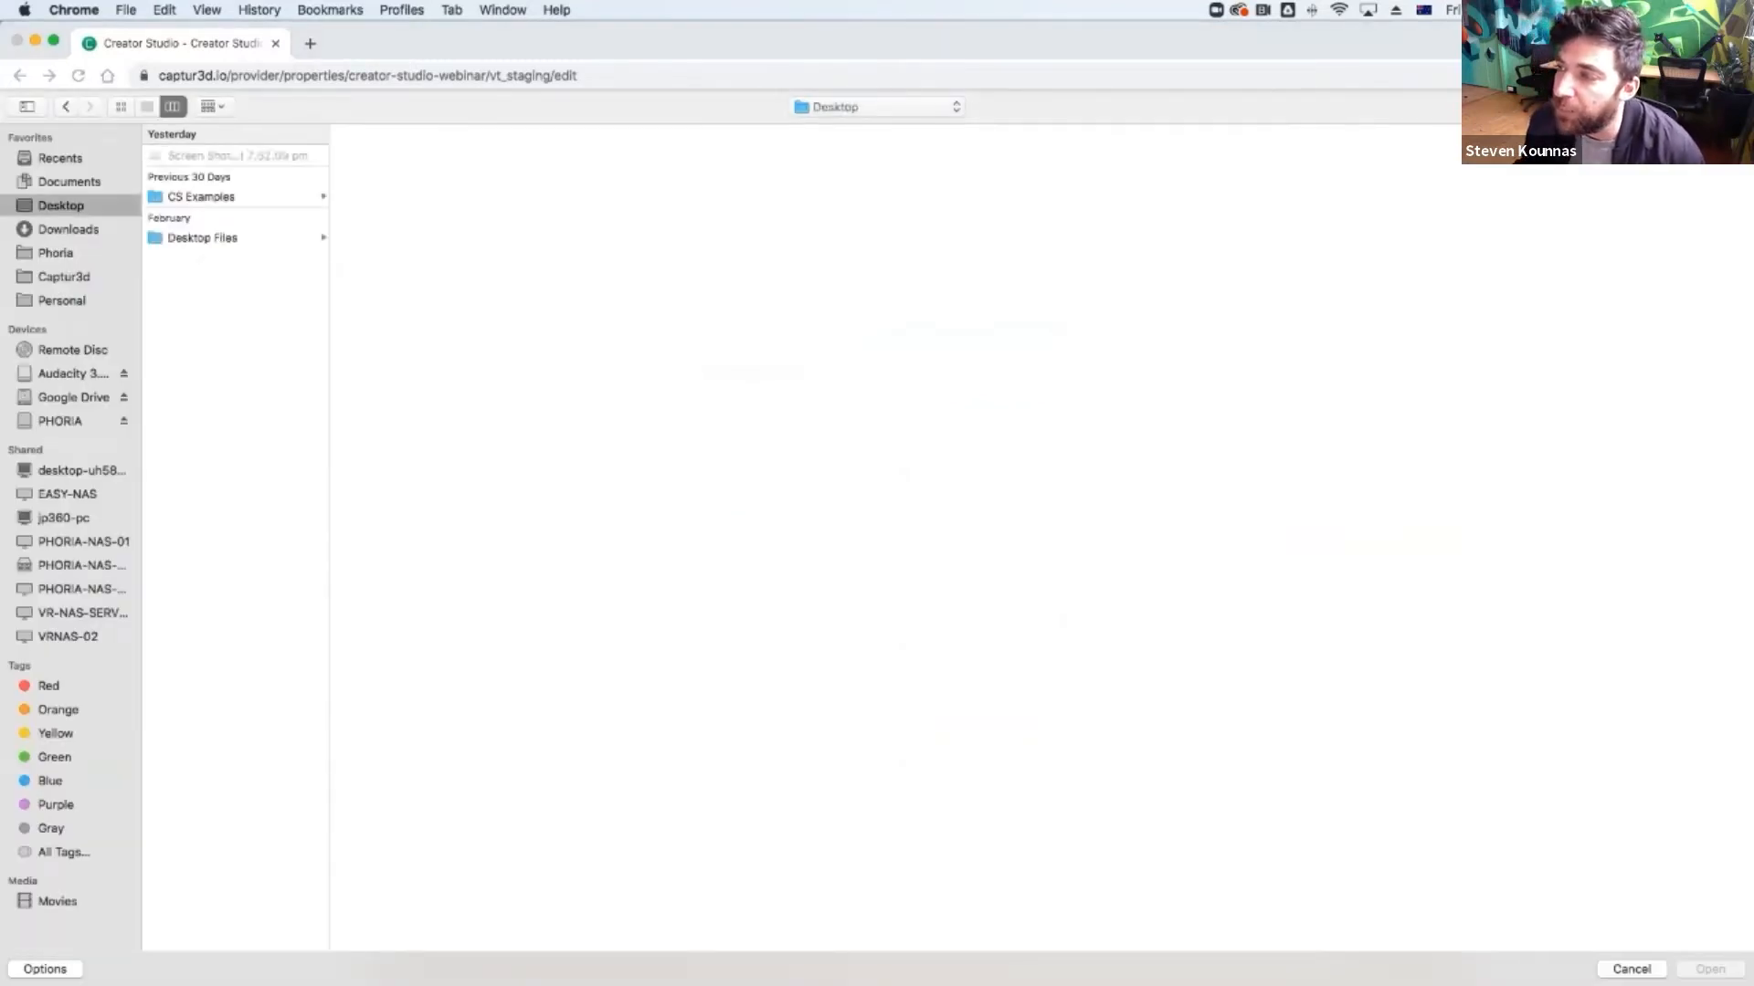
click(201, 238)
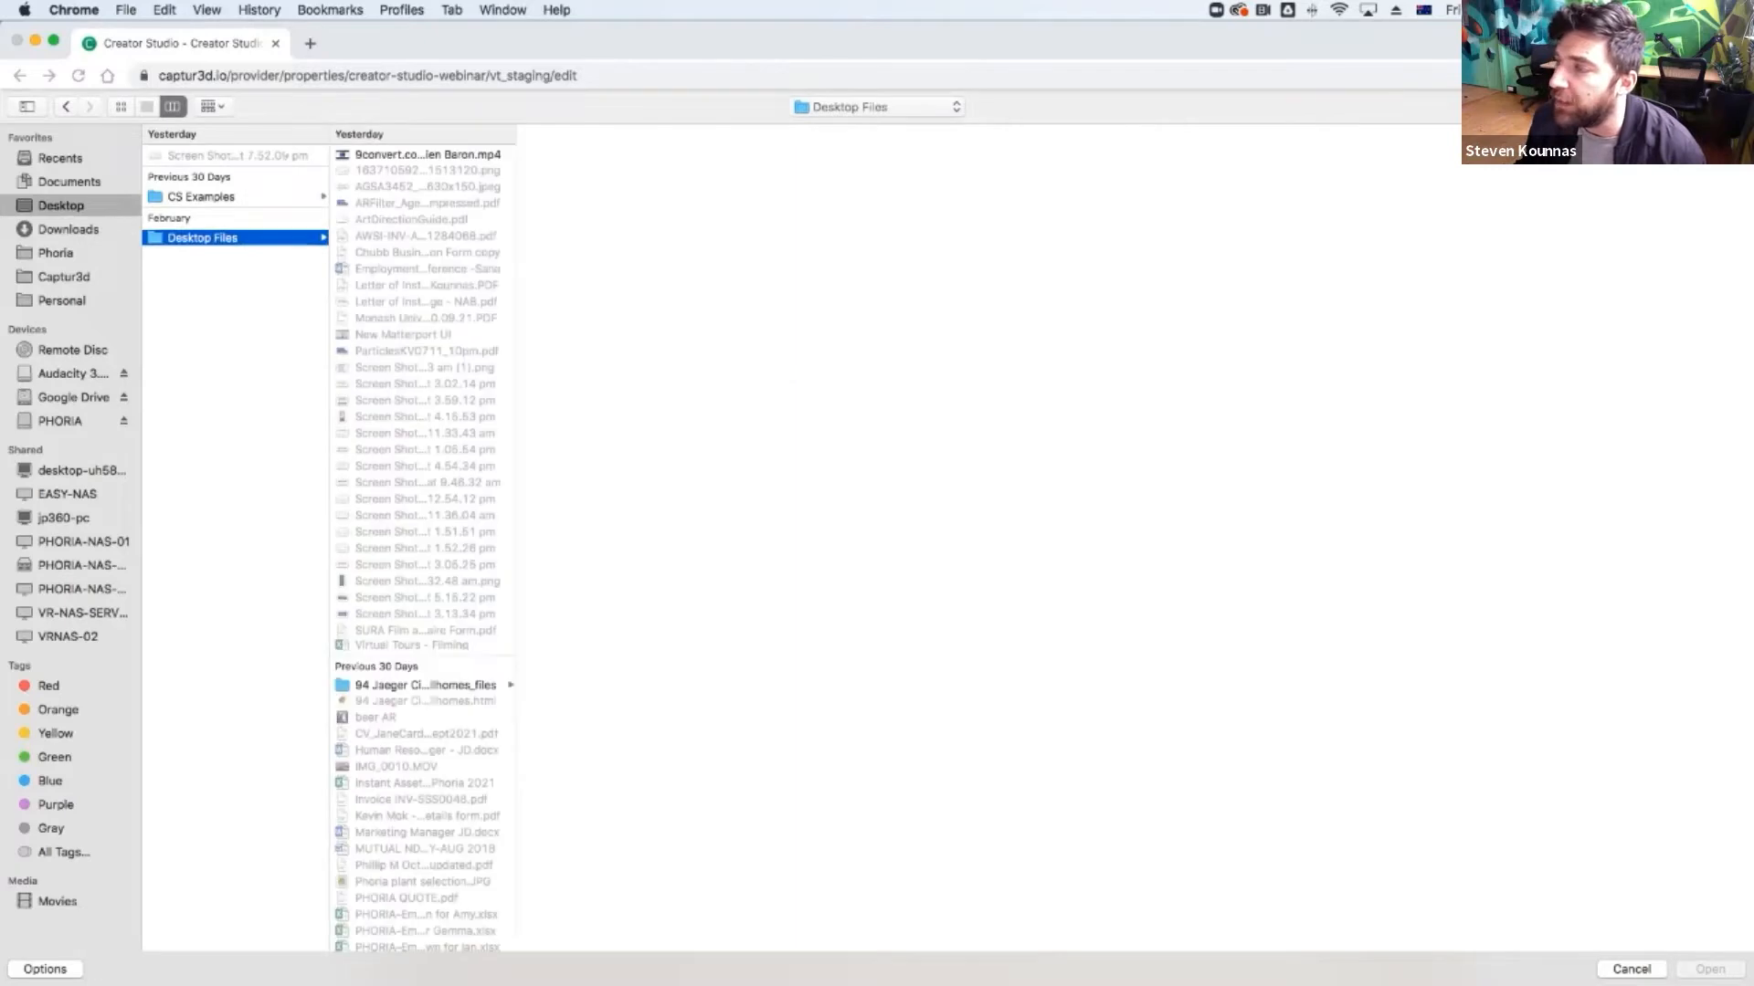
click(201, 198)
click(370, 171)
click(557, 173)
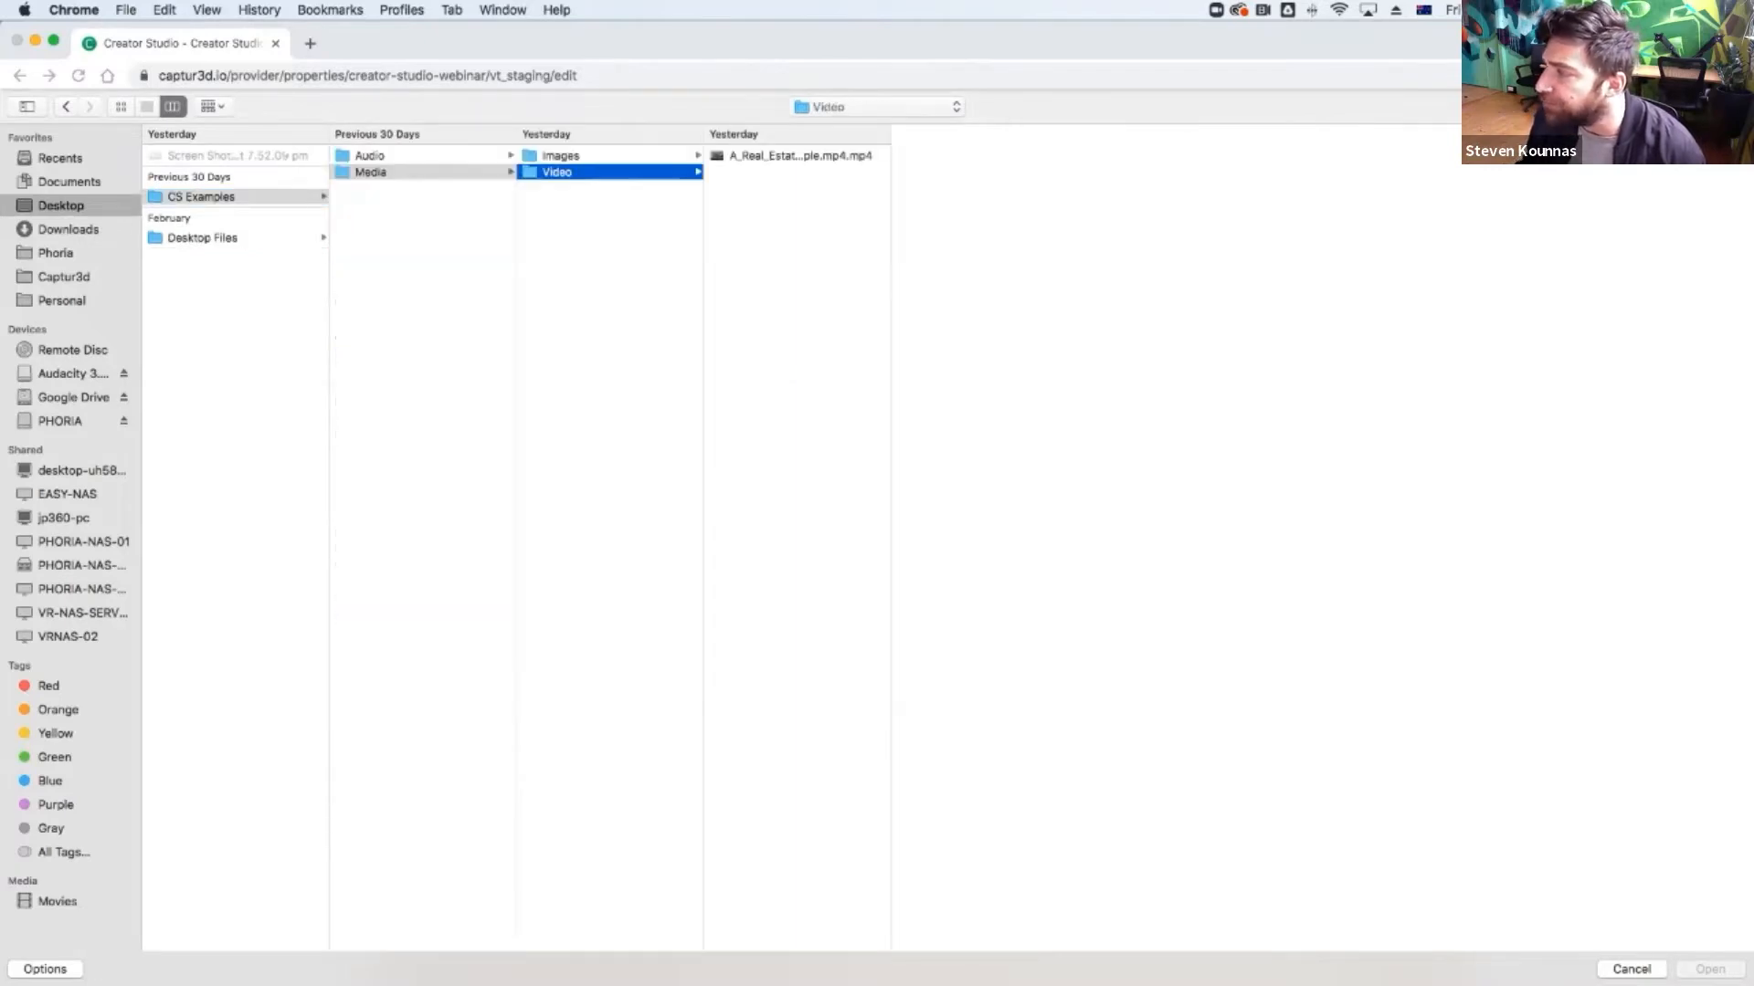
click(800, 156)
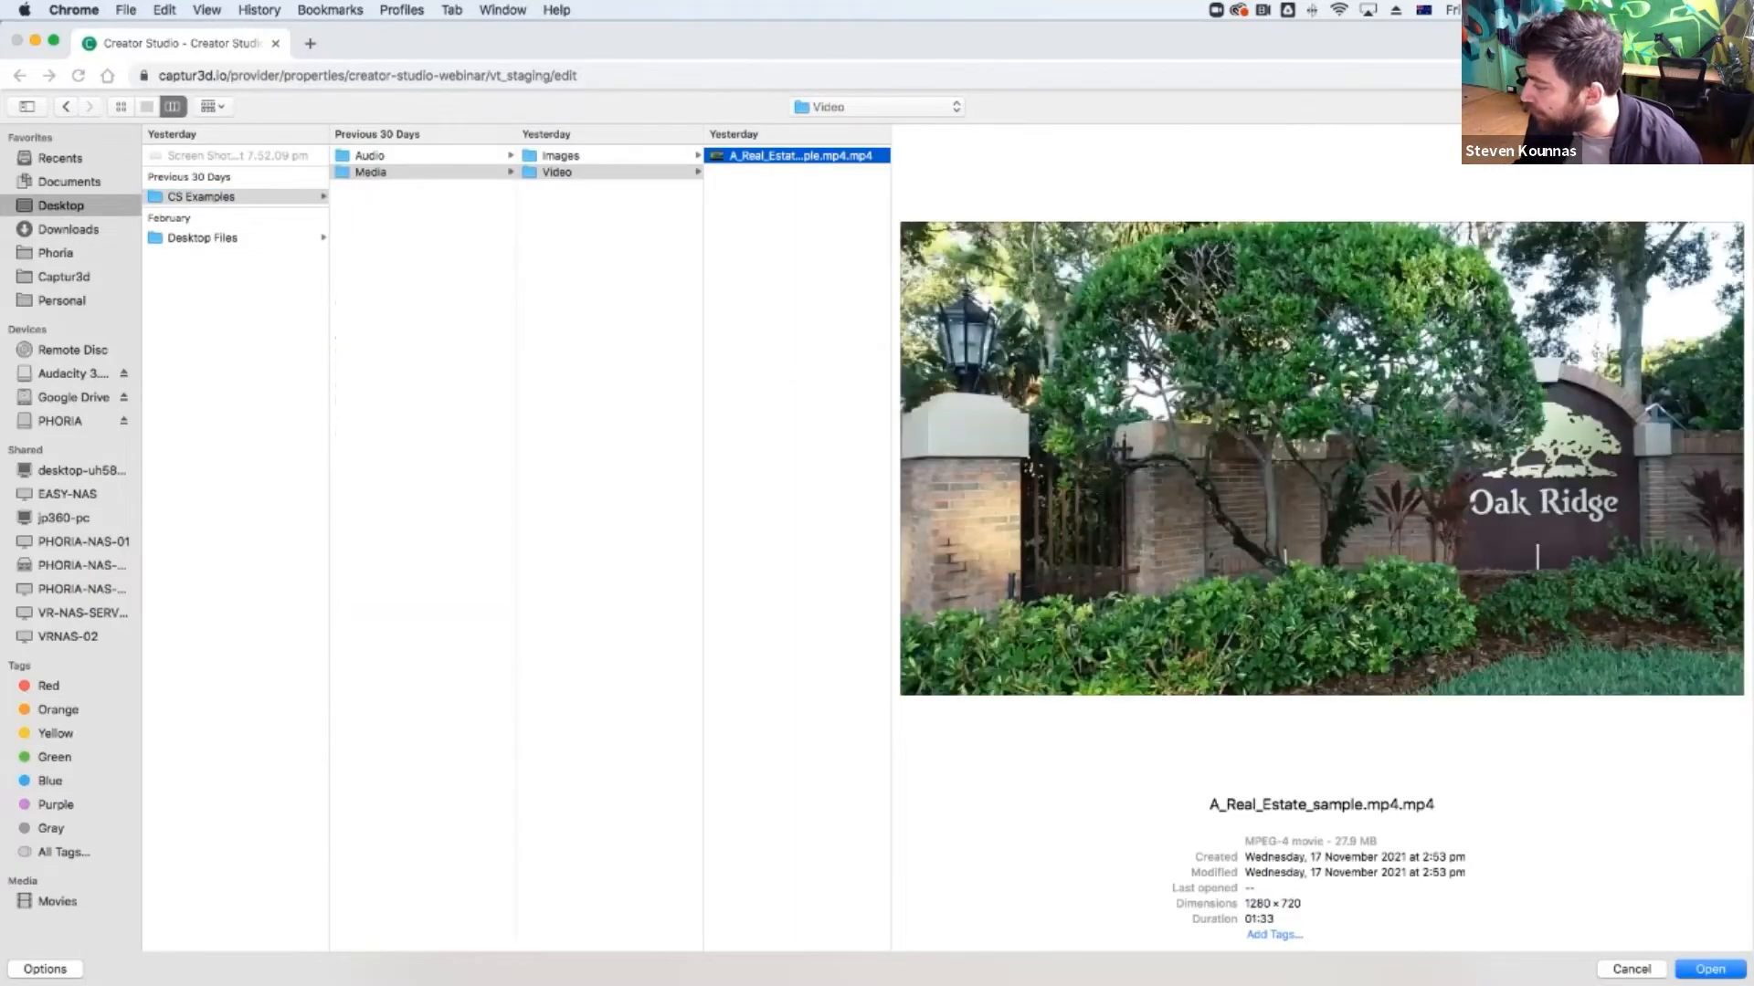
key(Return)
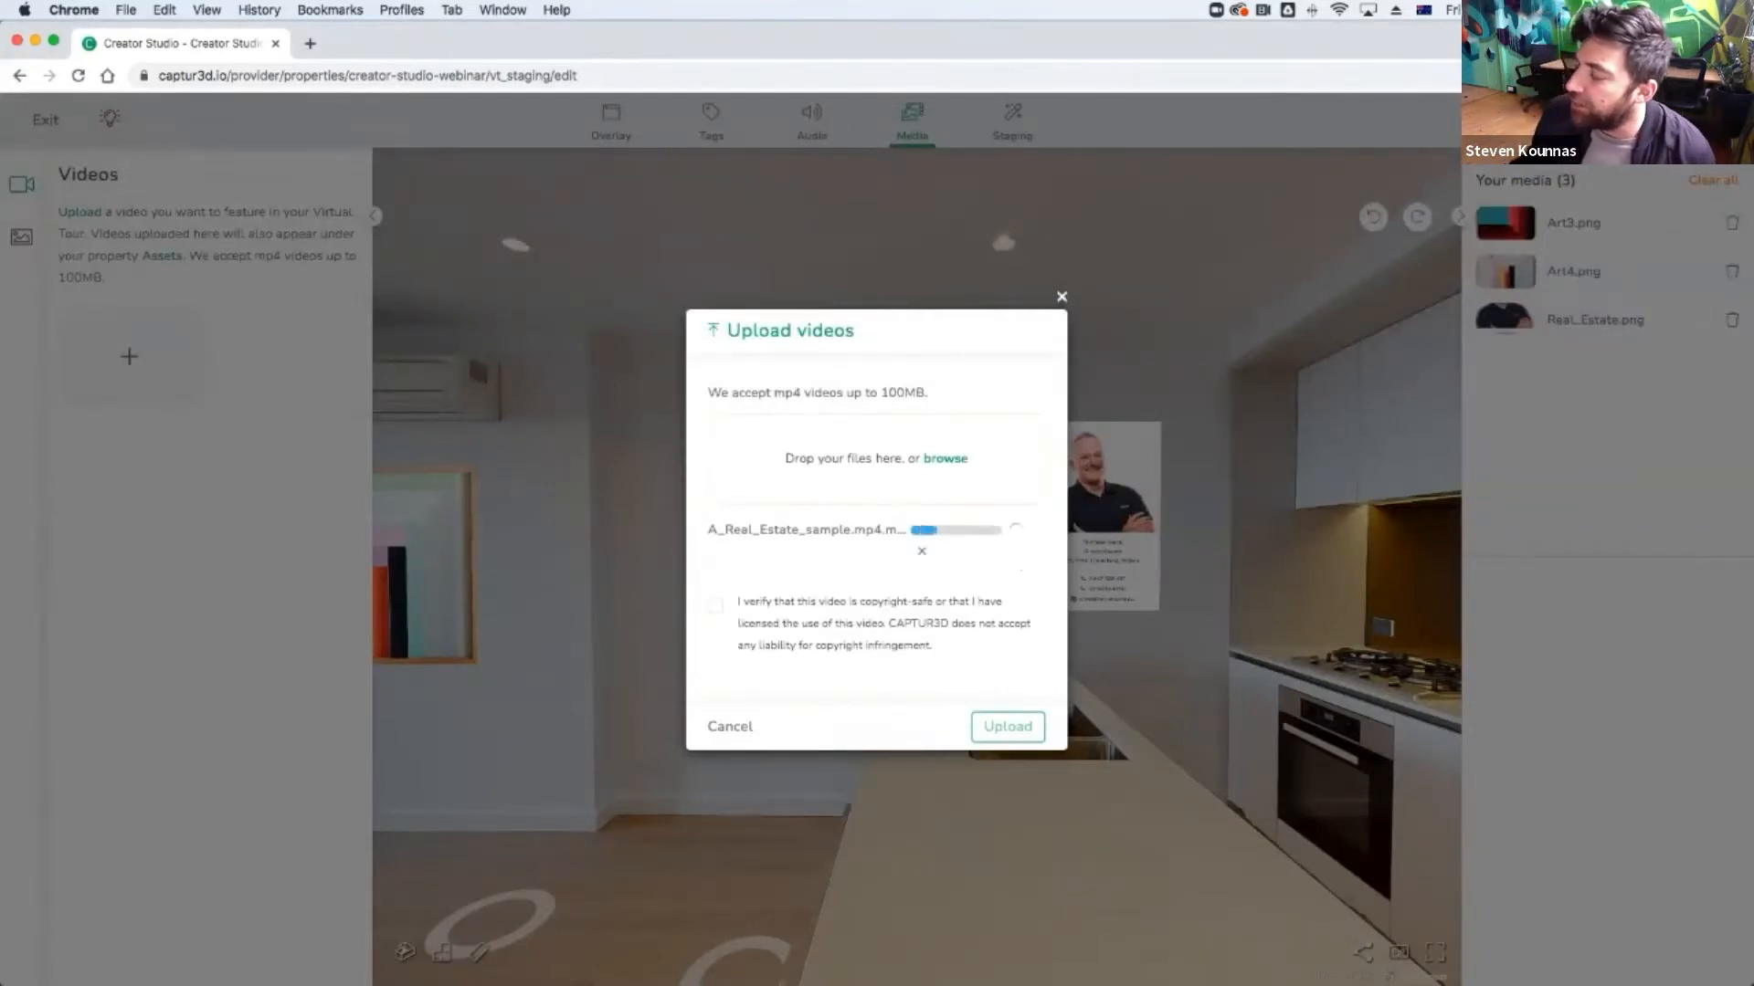
click(714, 606)
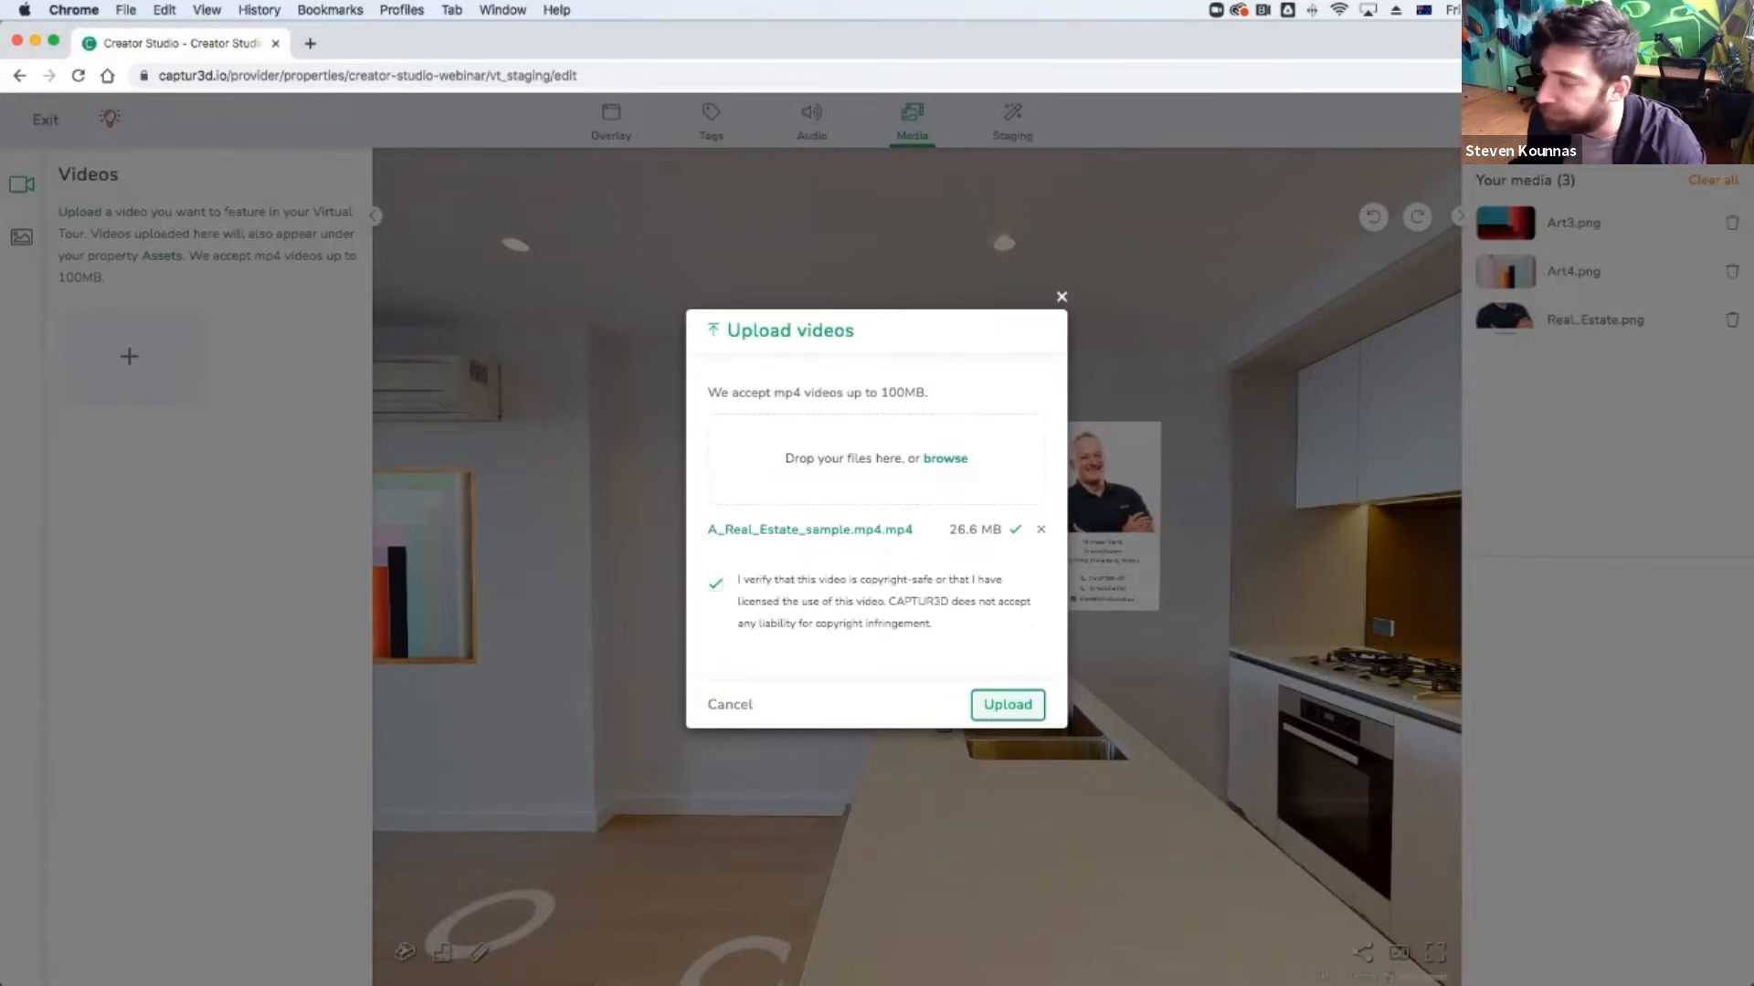
click(1007, 704)
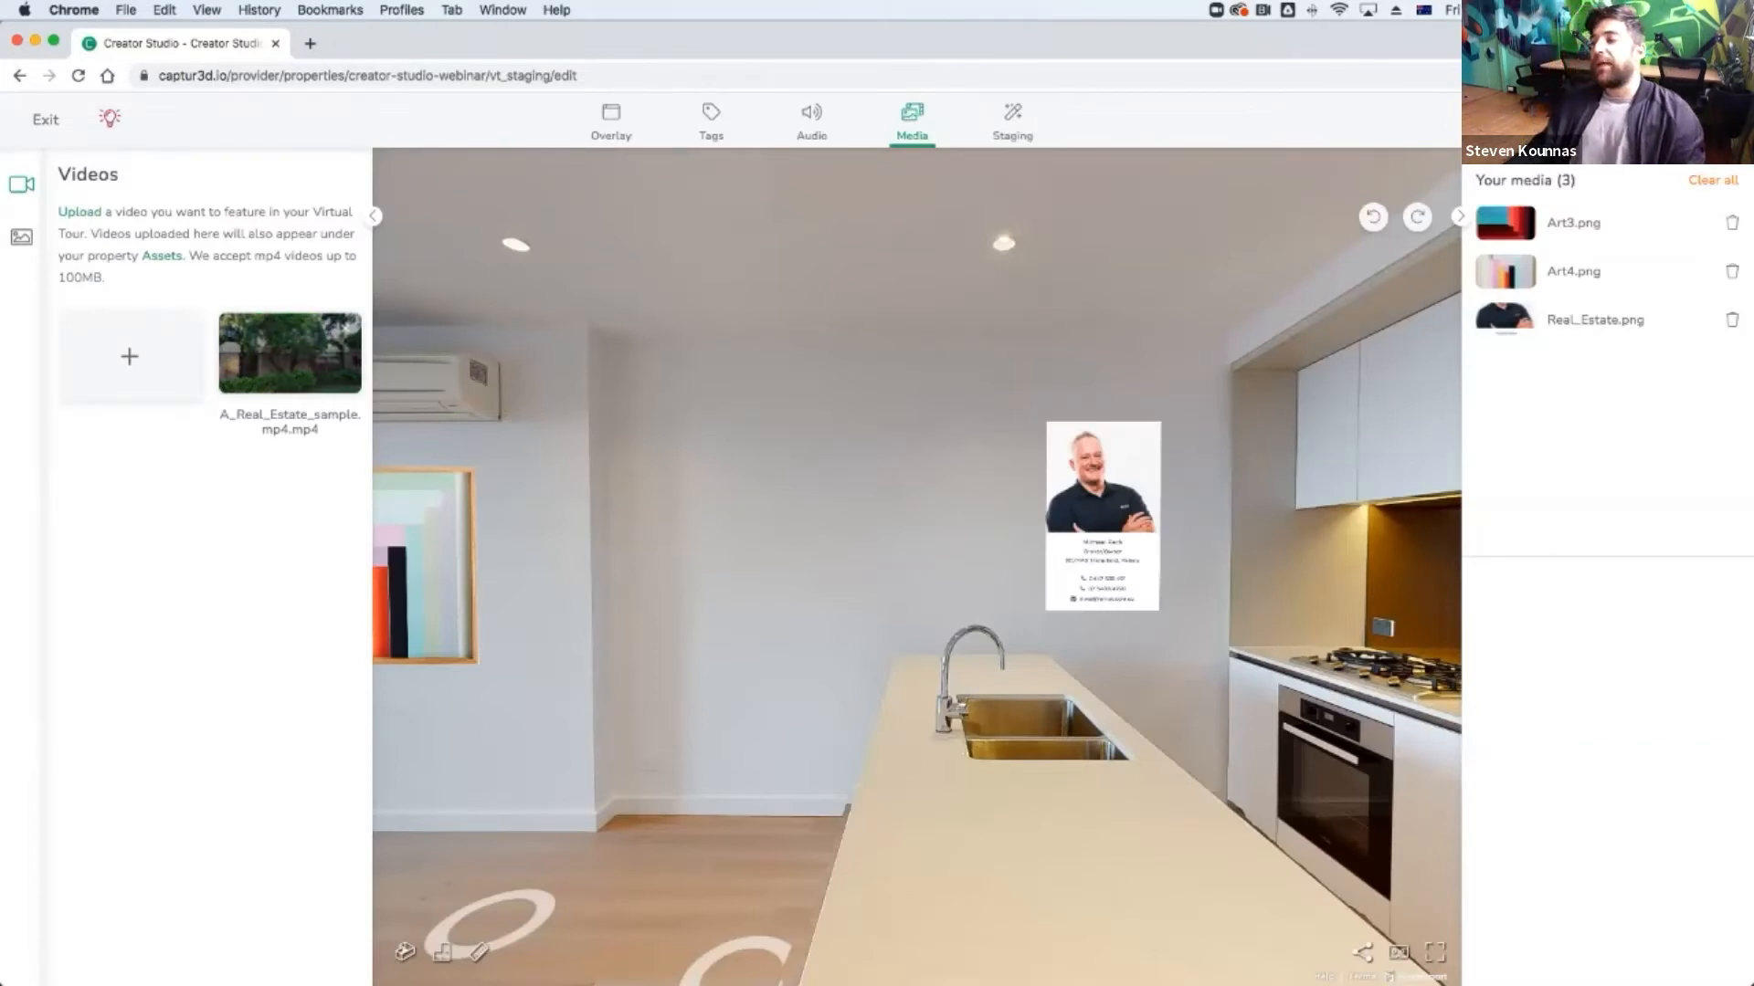
Place the uploaded video on the empty wall beside the Real_Estate.png image and shift it sideways to about x 1.58.
click(287, 357)
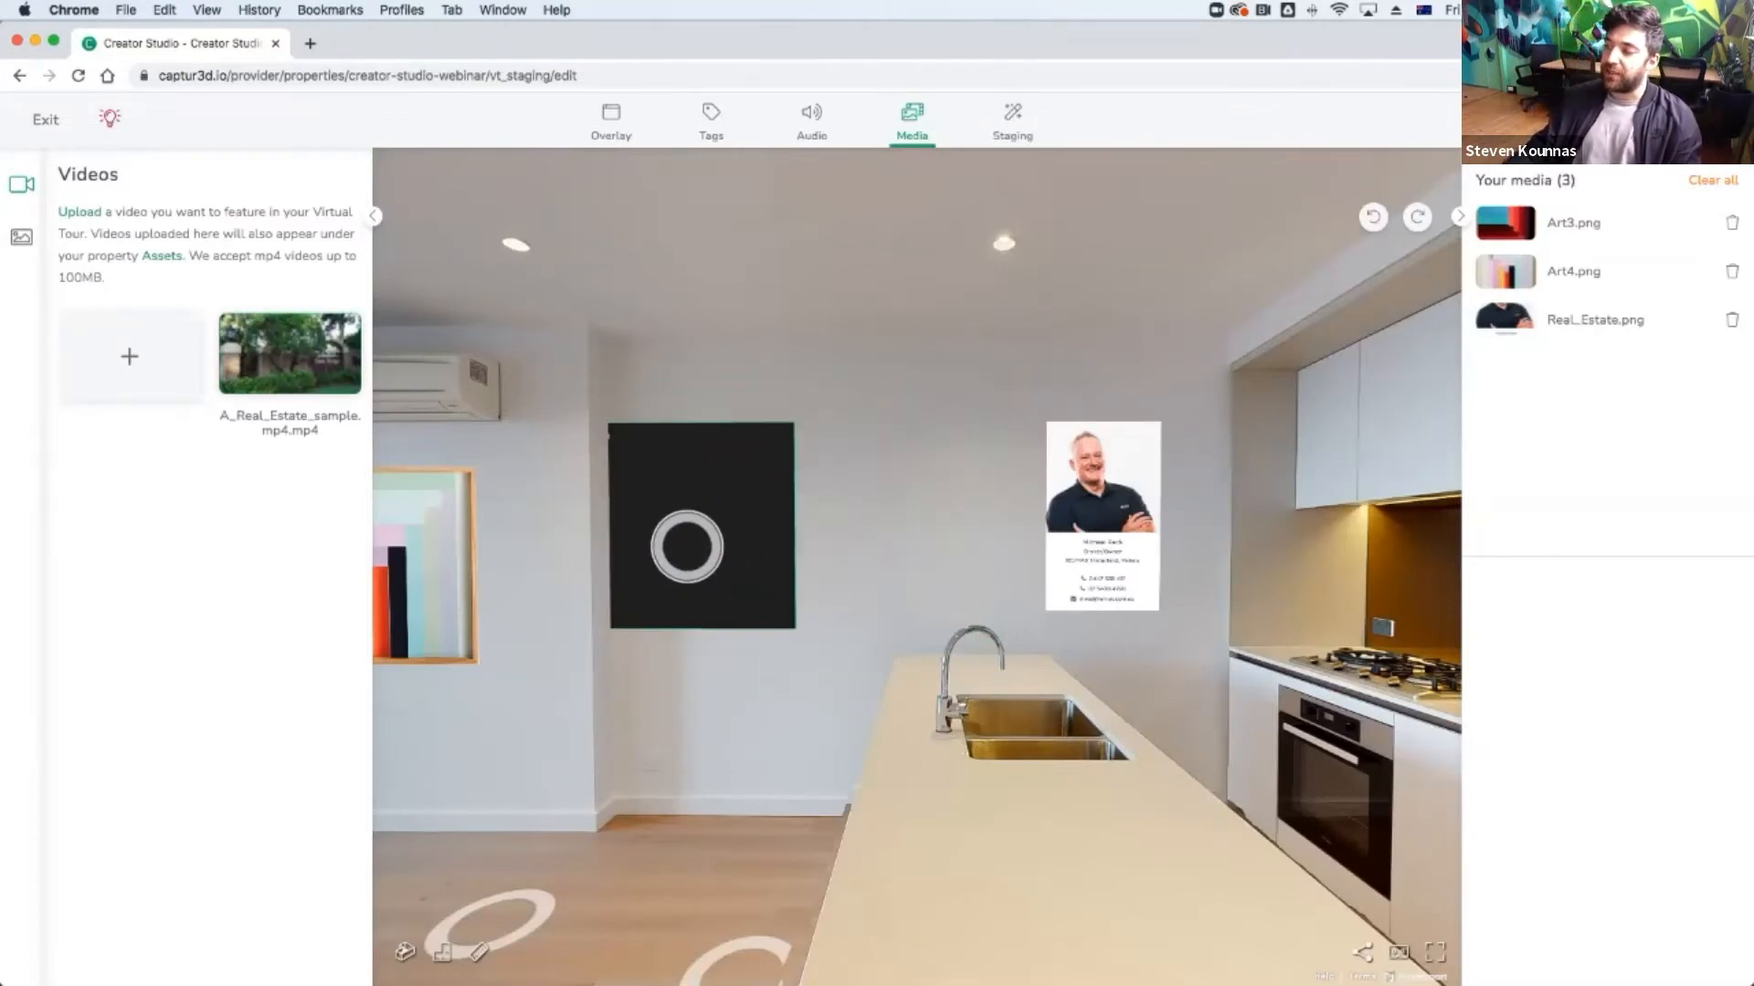
click(792, 519)
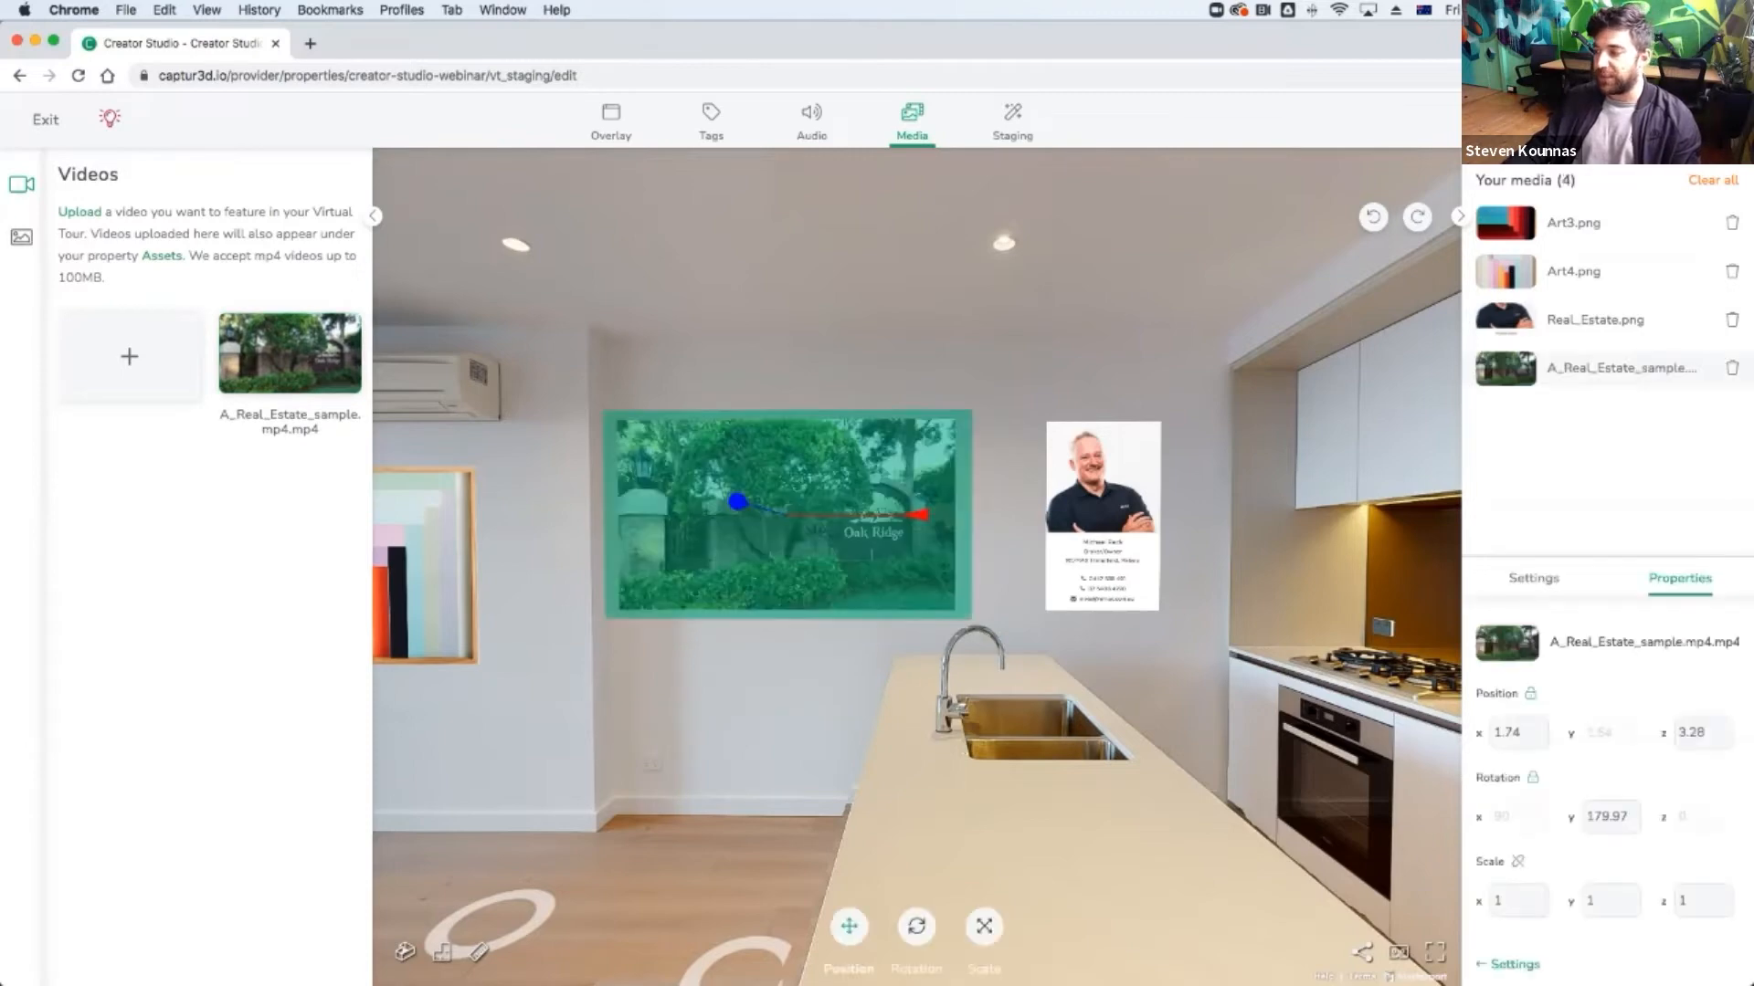
mouse_move(935, 519)
mouse_down()
mouse_move(914, 517)
mouse_move(942, 518)
mouse_up()
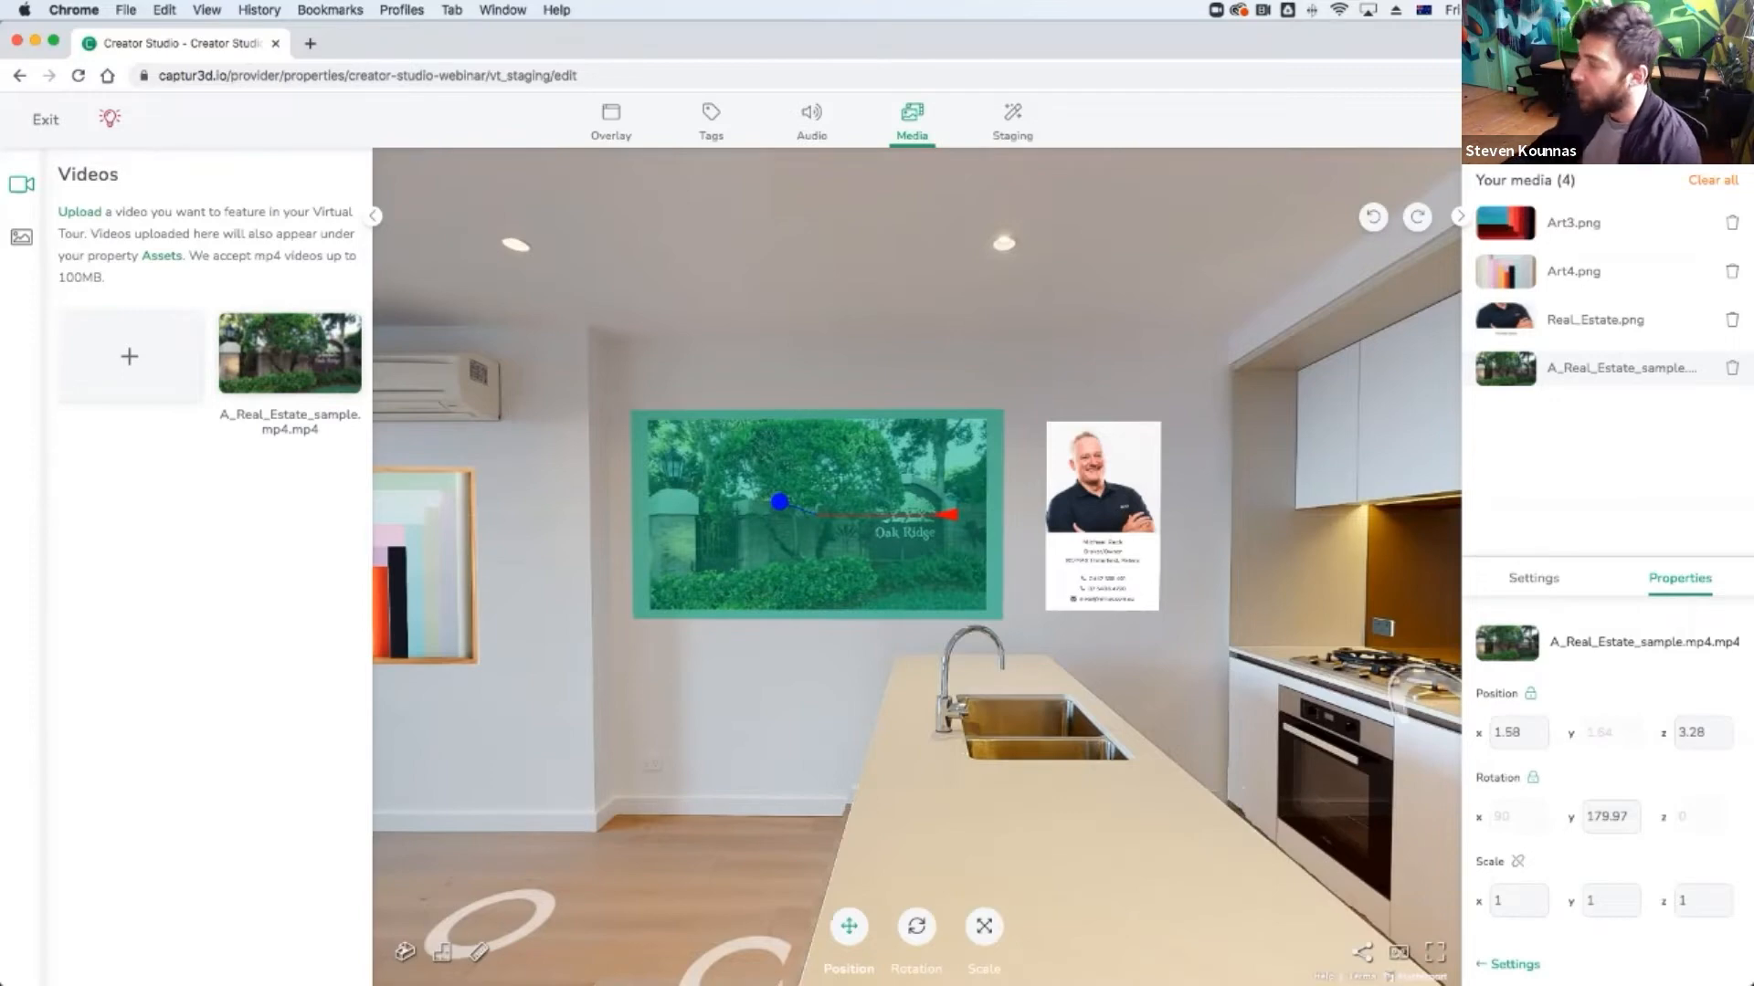
Set the placed video's auto play to On view and enable its audio with spatial audio.
click(1533, 578)
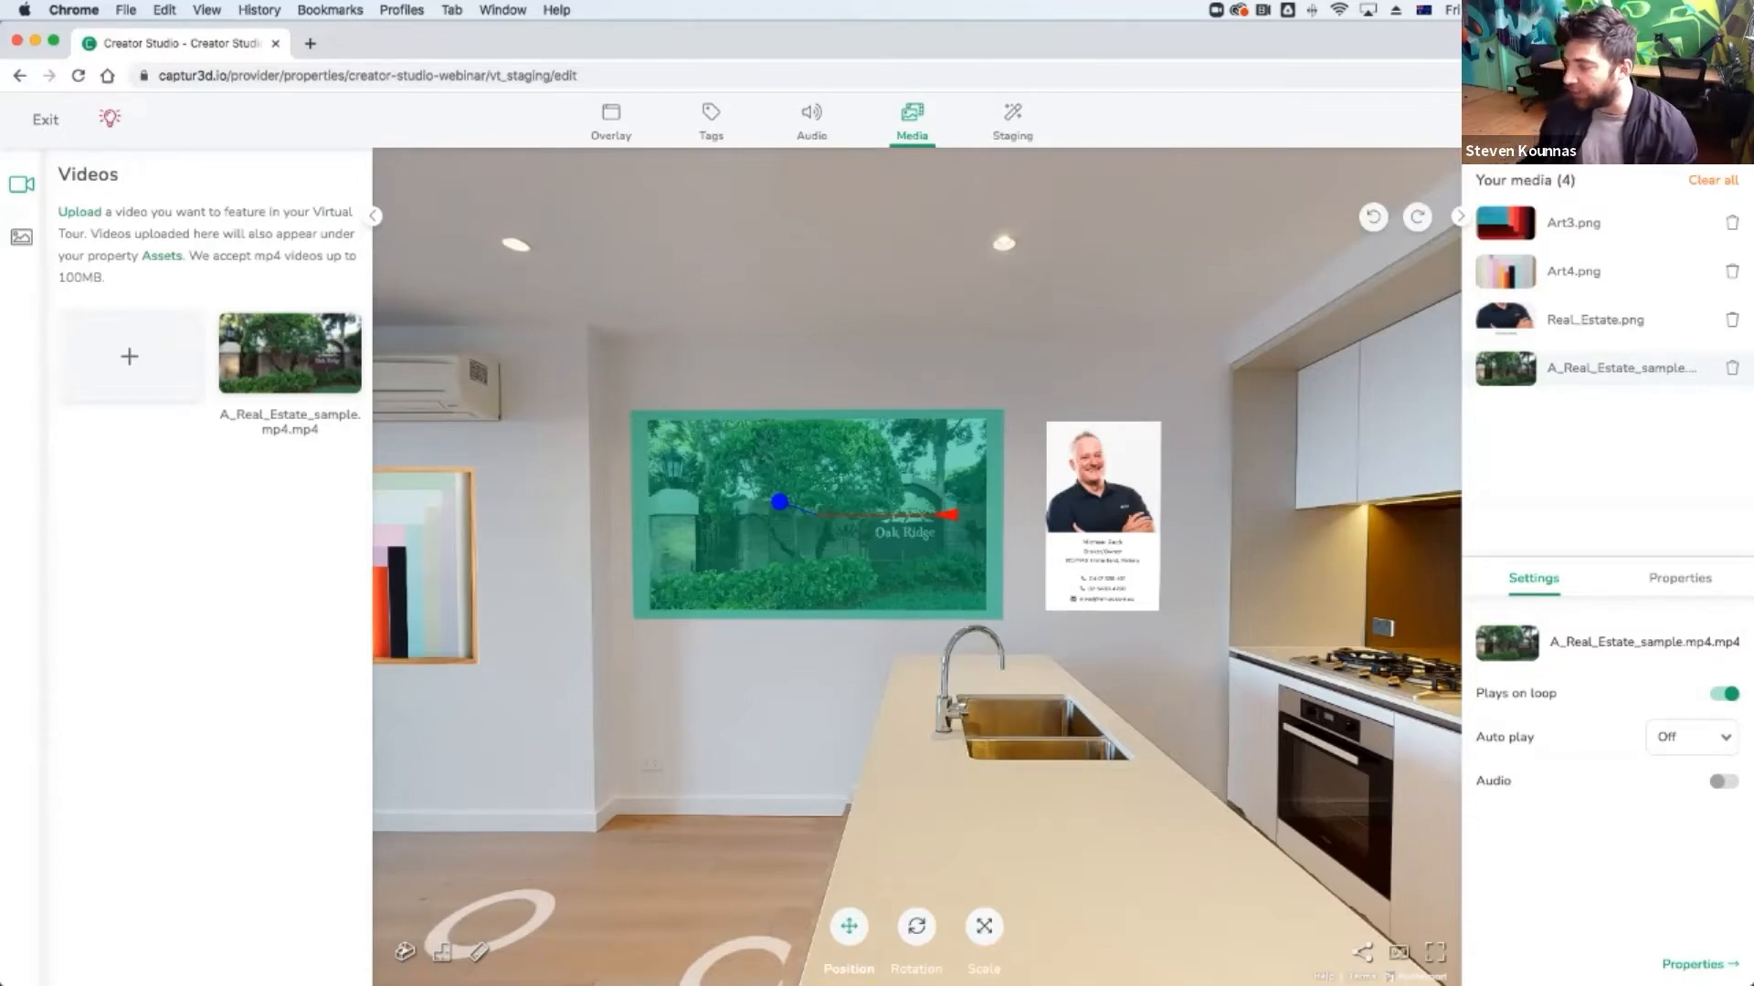
triple_click(1505, 738)
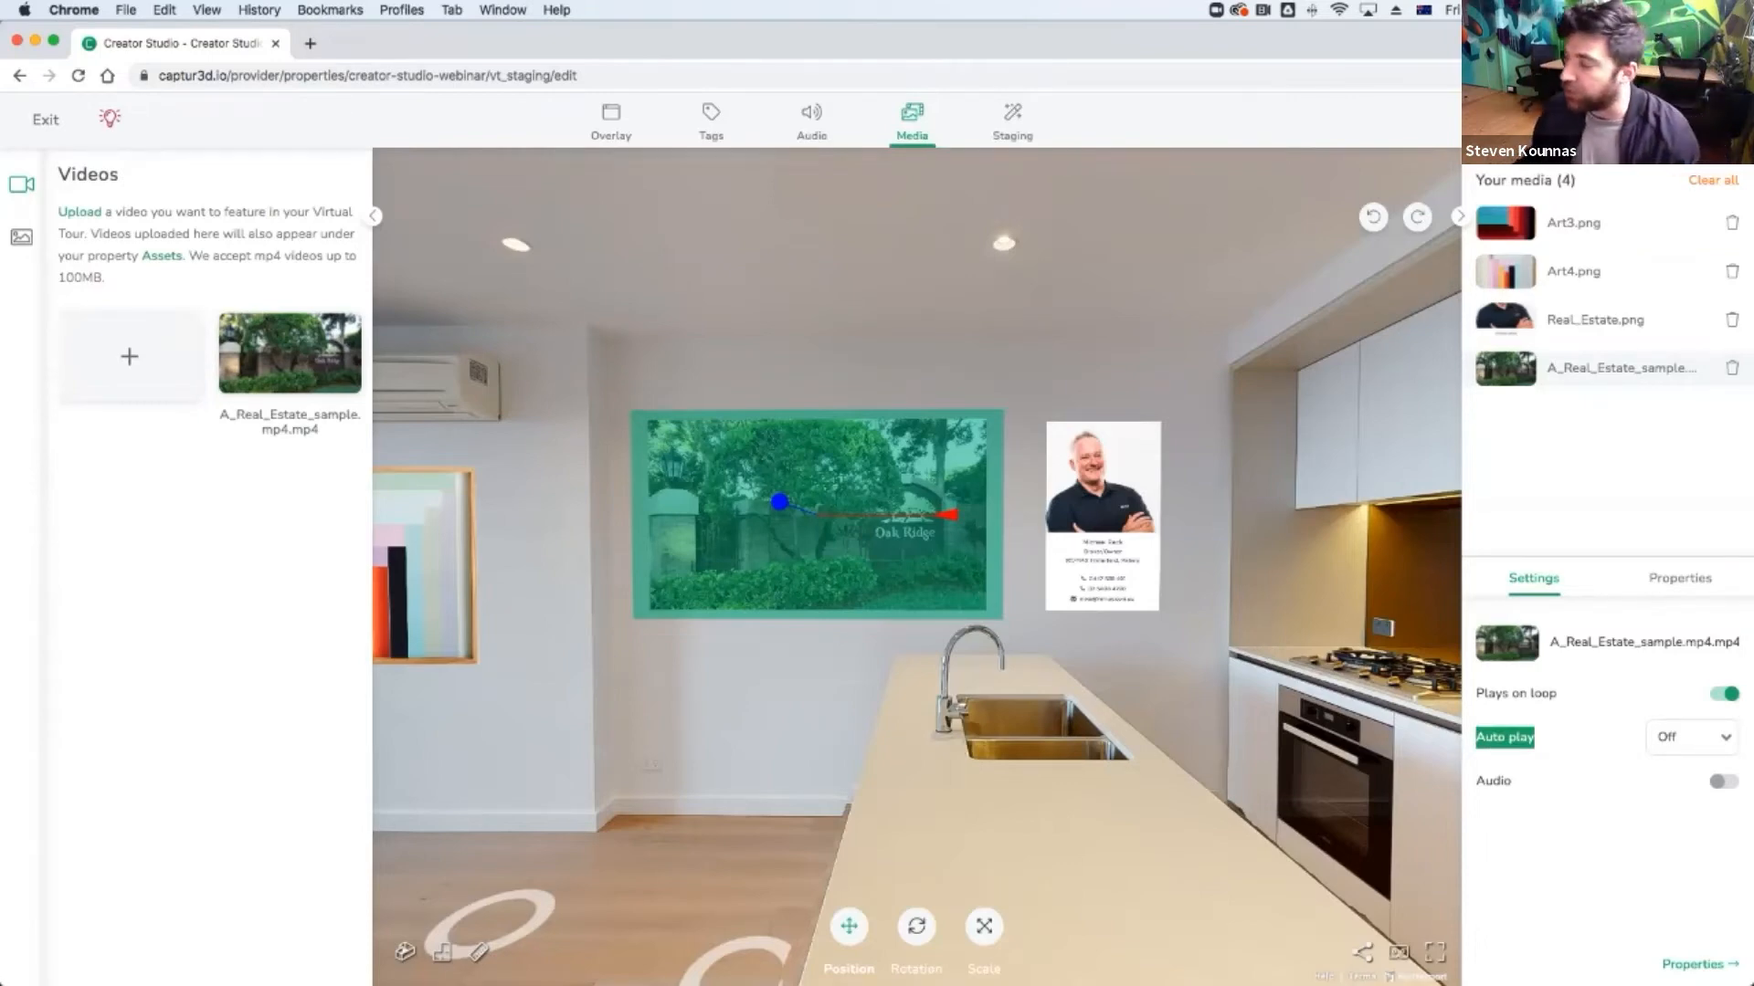
click(1507, 738)
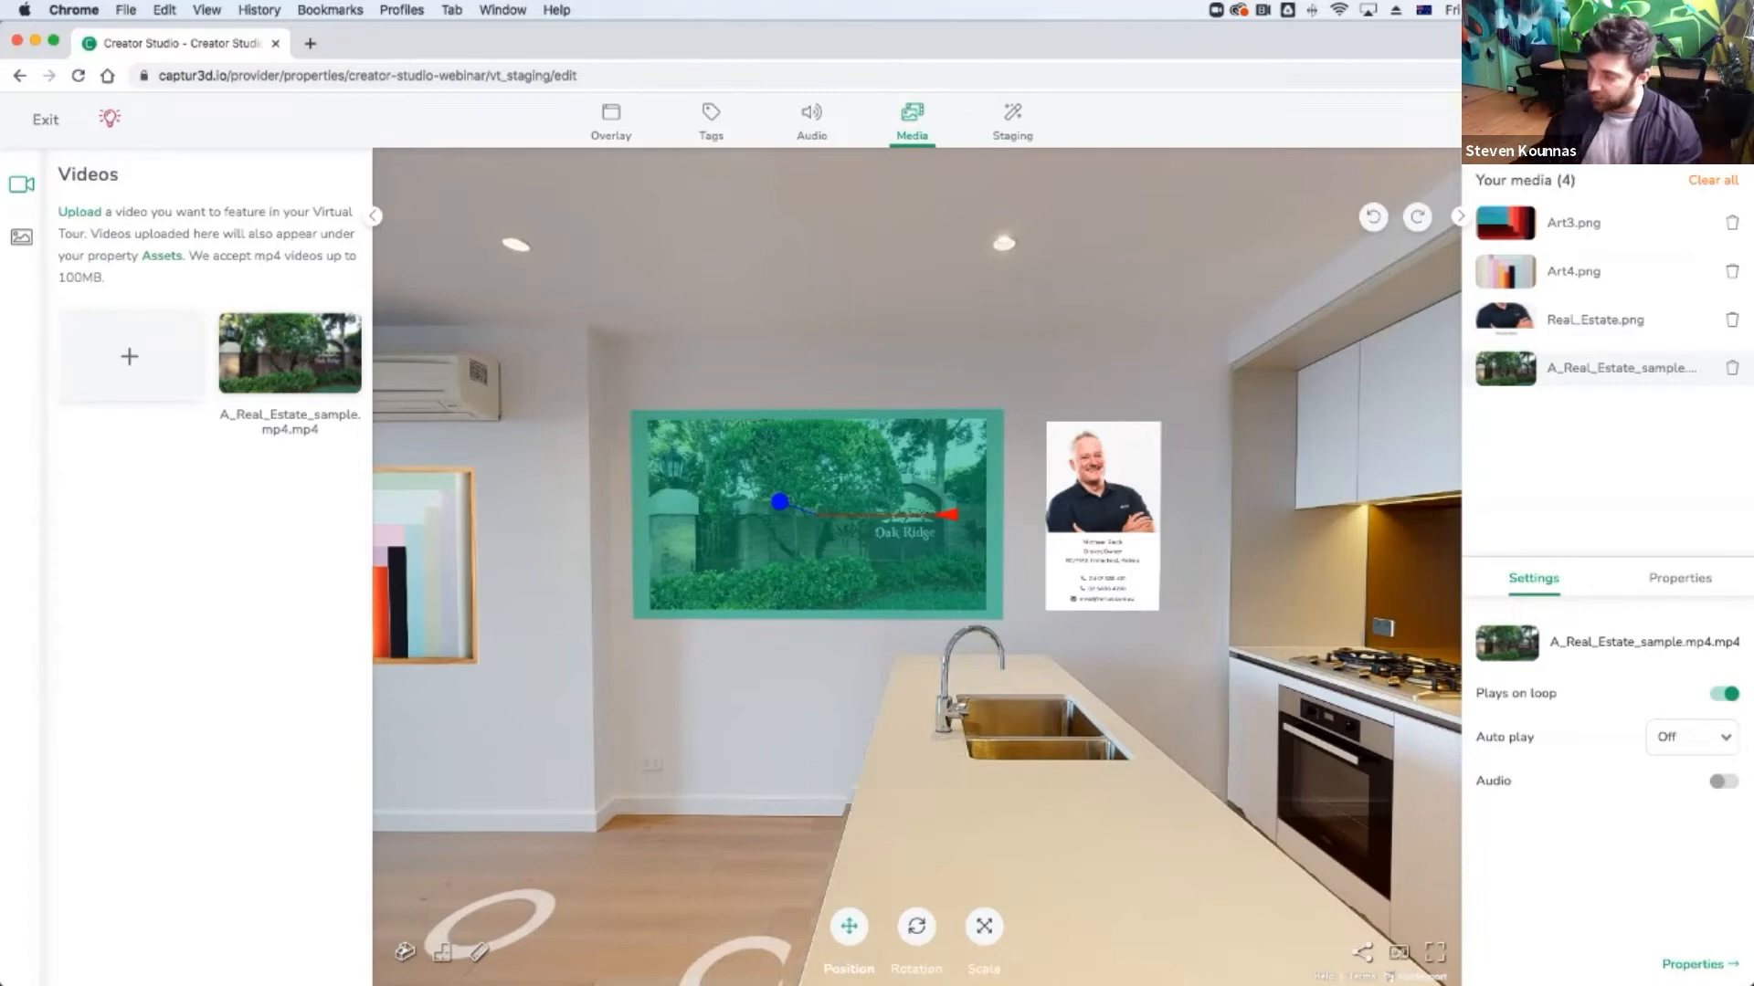
click(1691, 737)
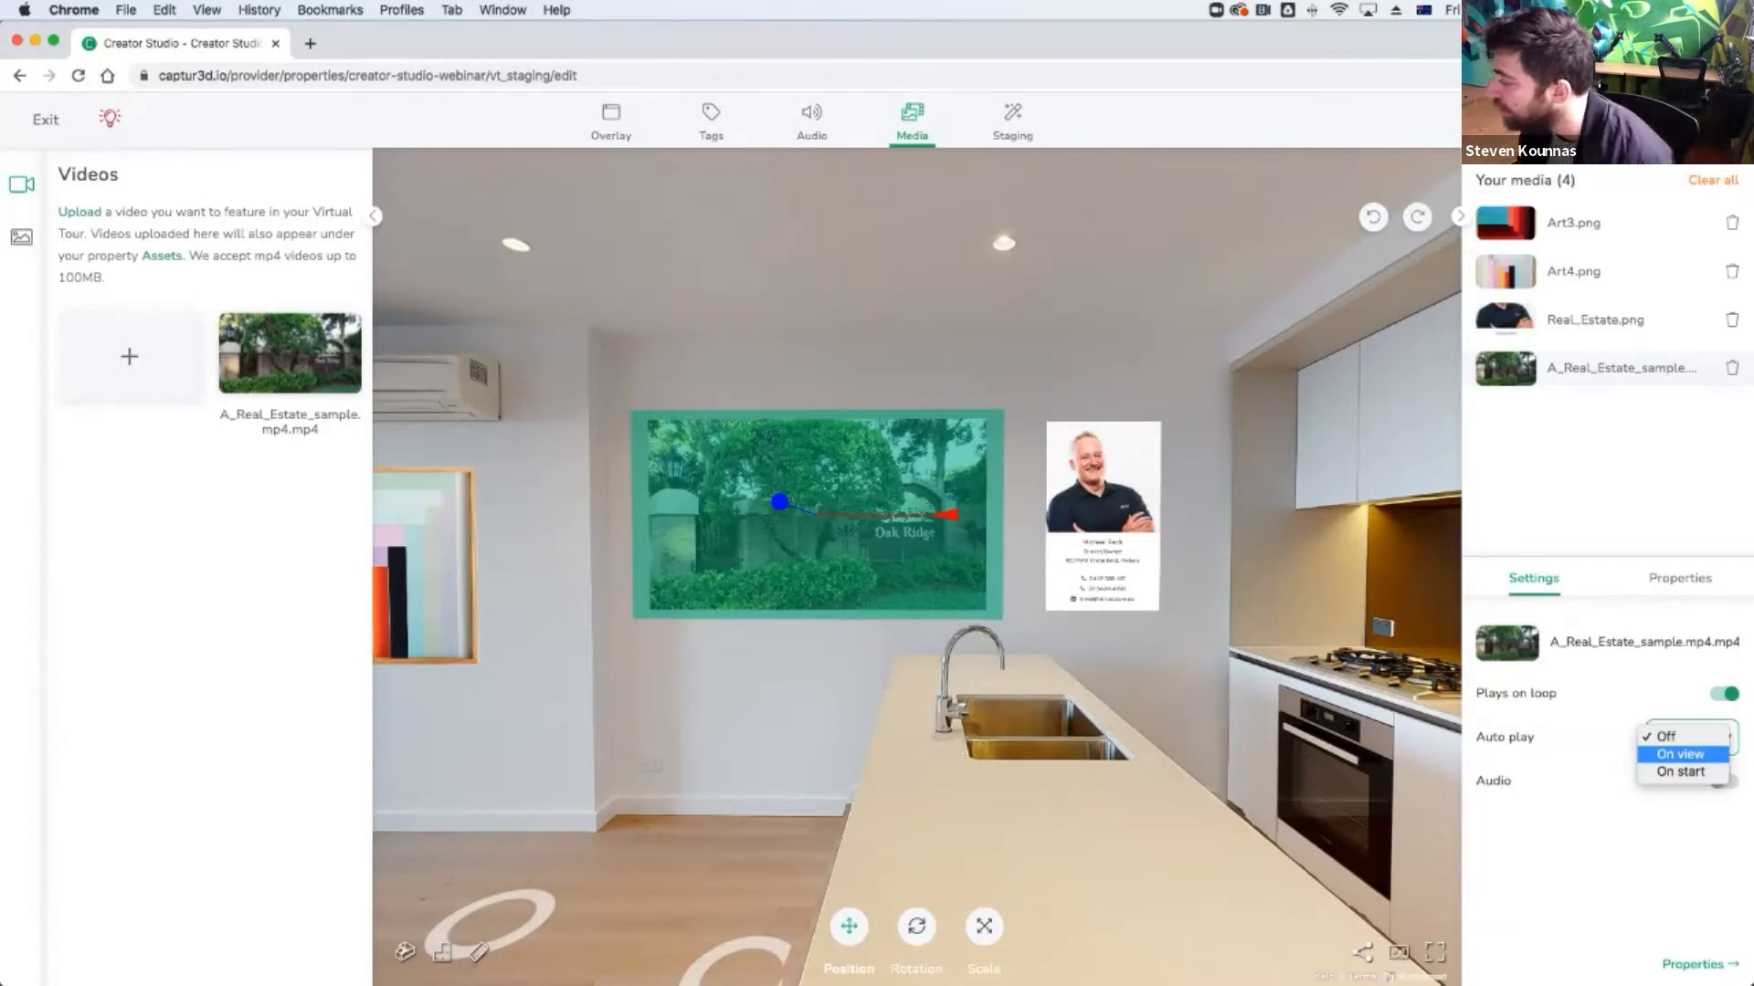
click(1680, 754)
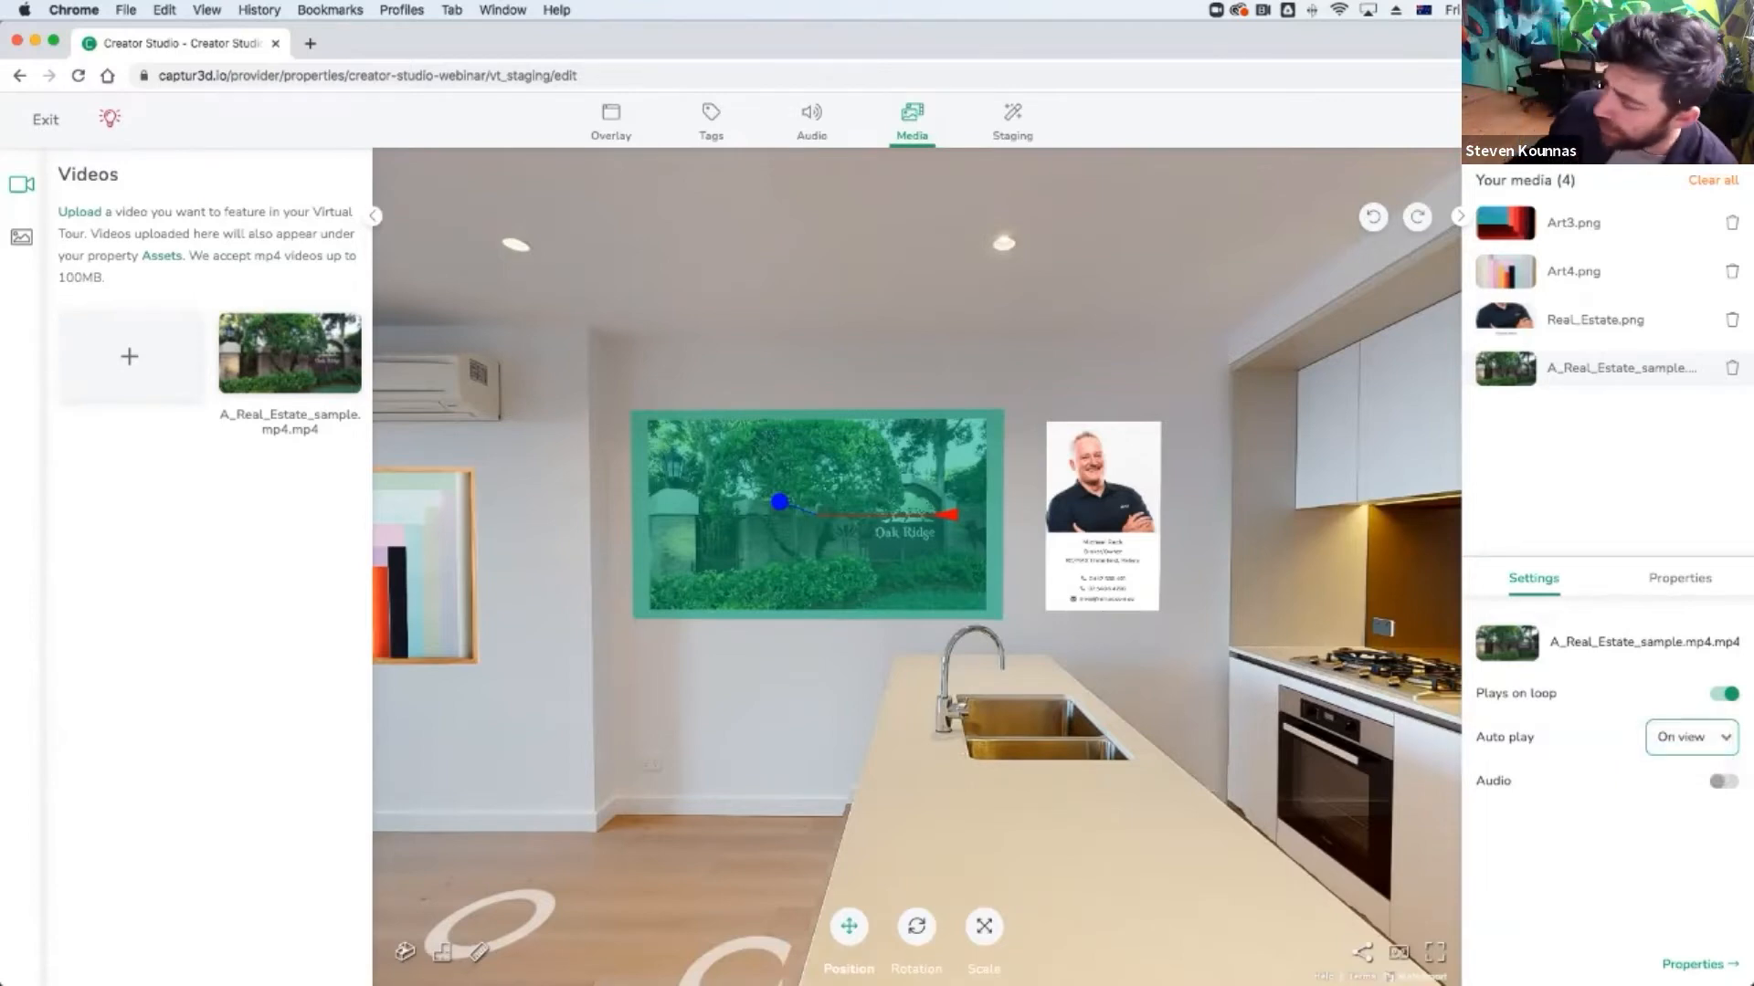
click(1724, 782)
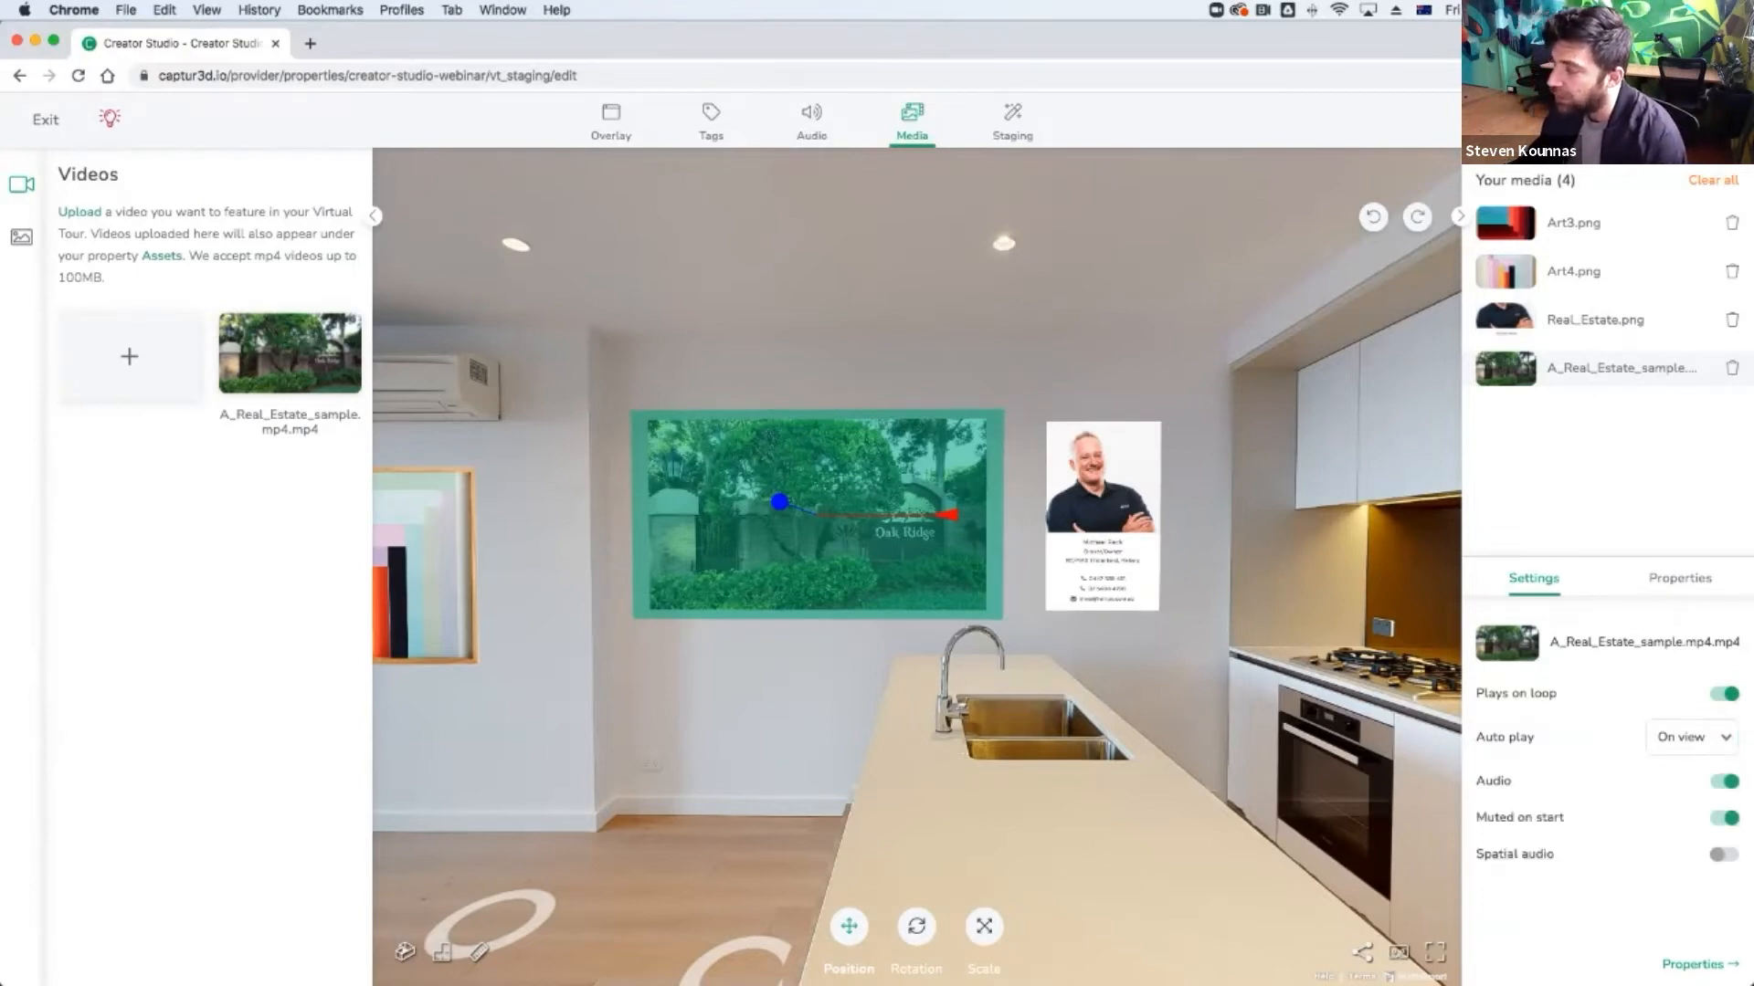
click(1723, 855)
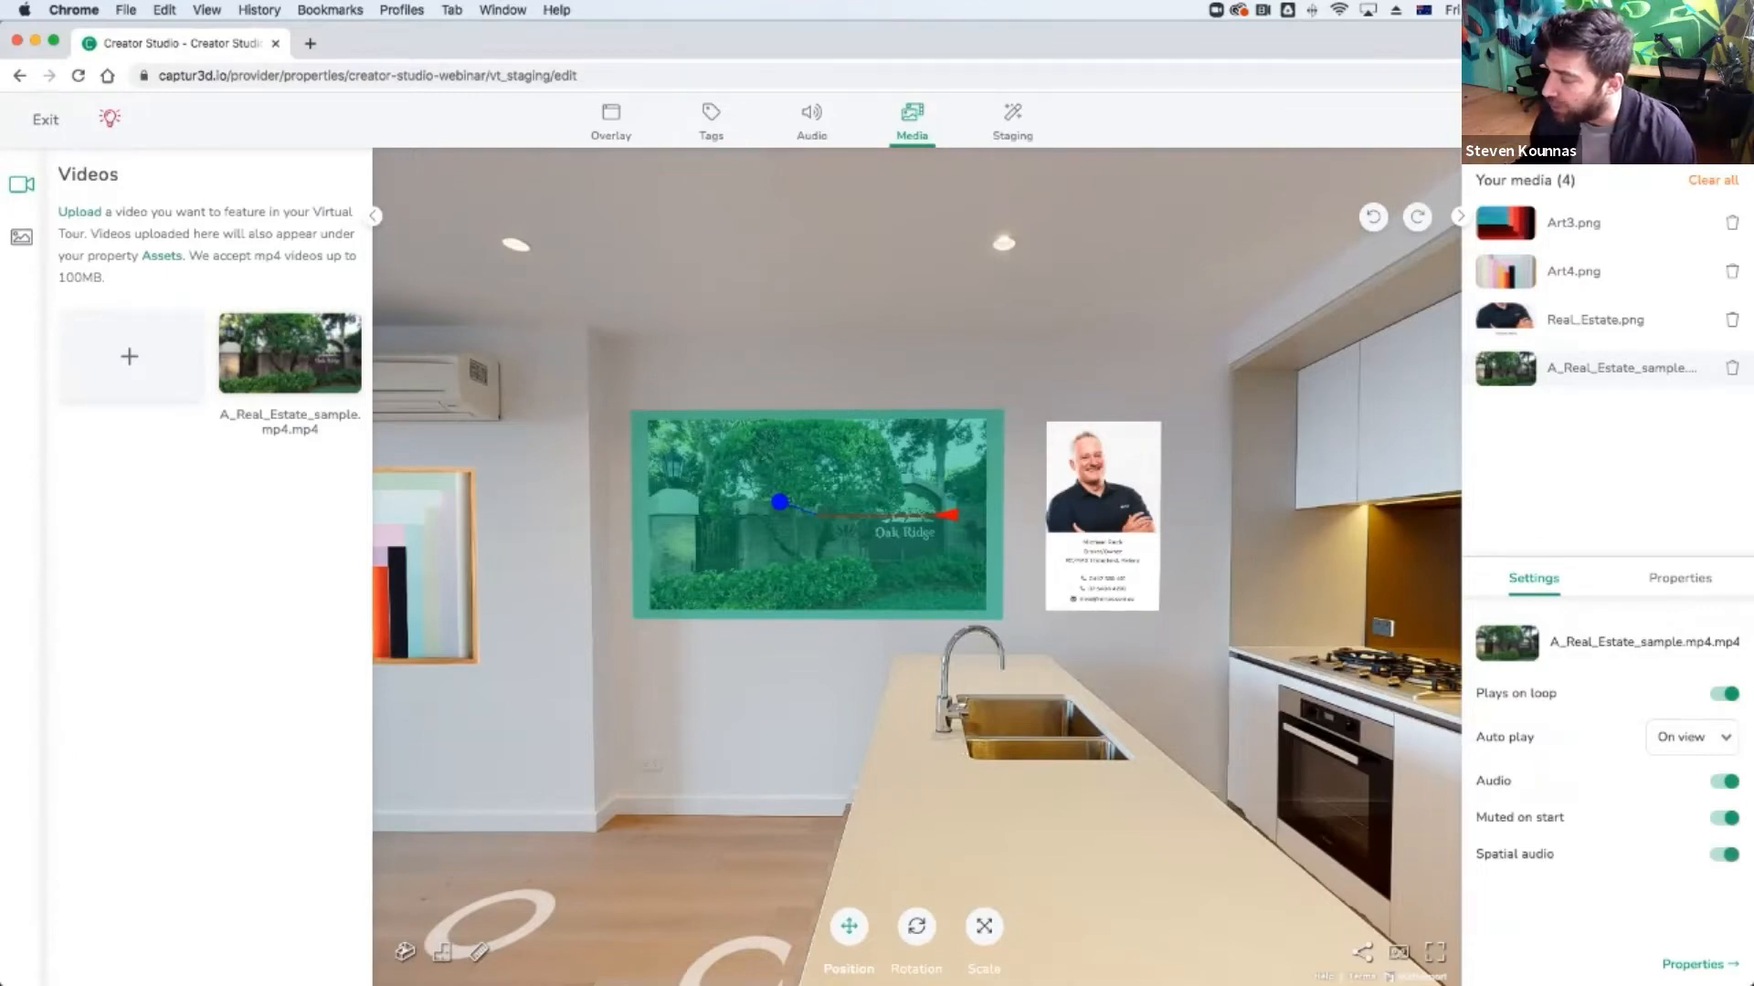
Turn off the wall video's spatial audio and preview the tour with audio, viewing the video from different angles.
click(1723, 855)
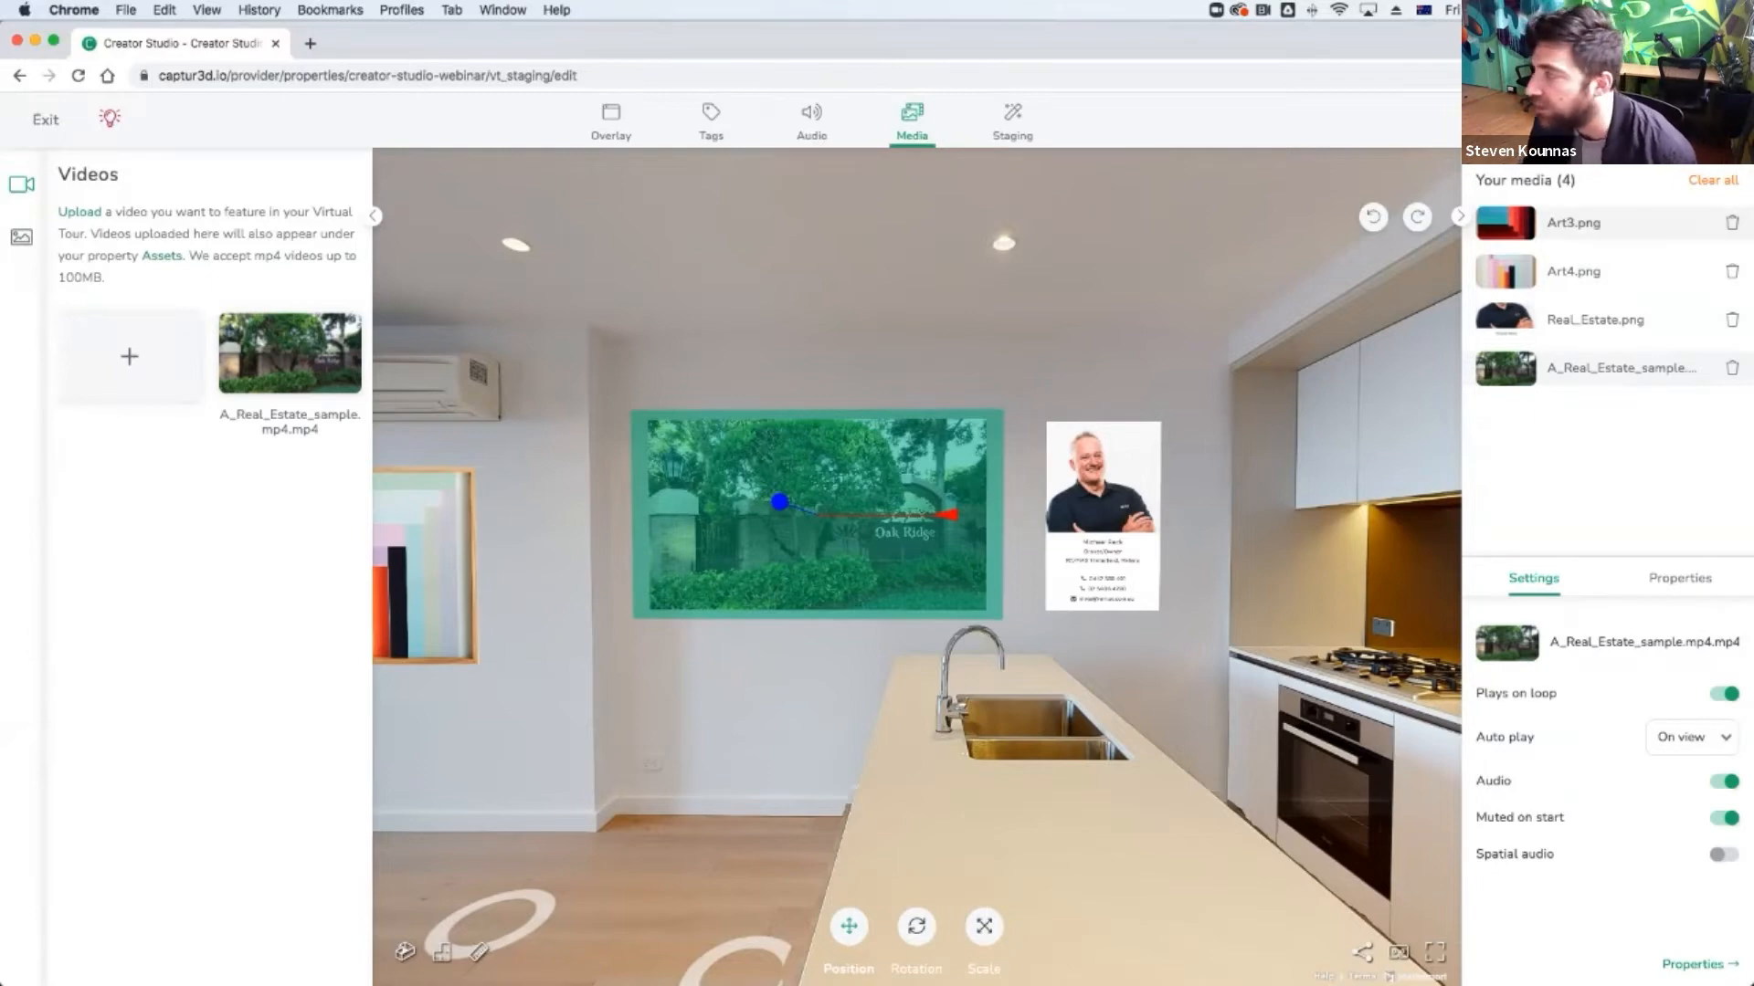
click(1617, 119)
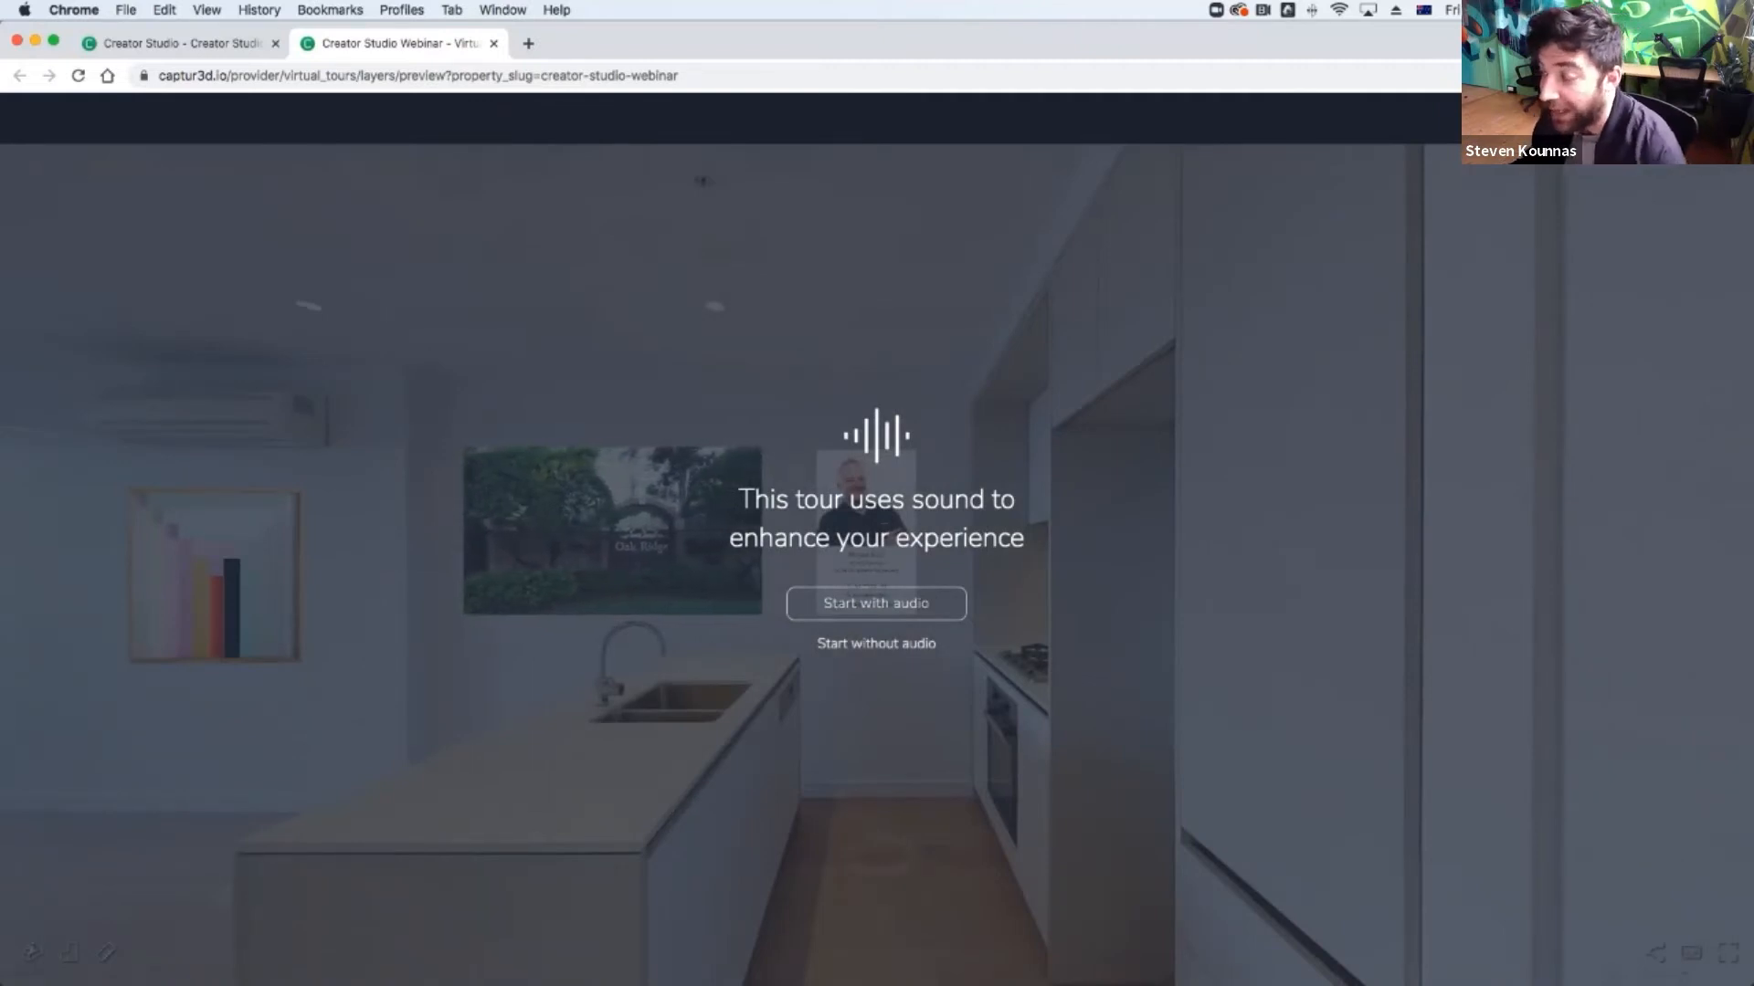
click(876, 604)
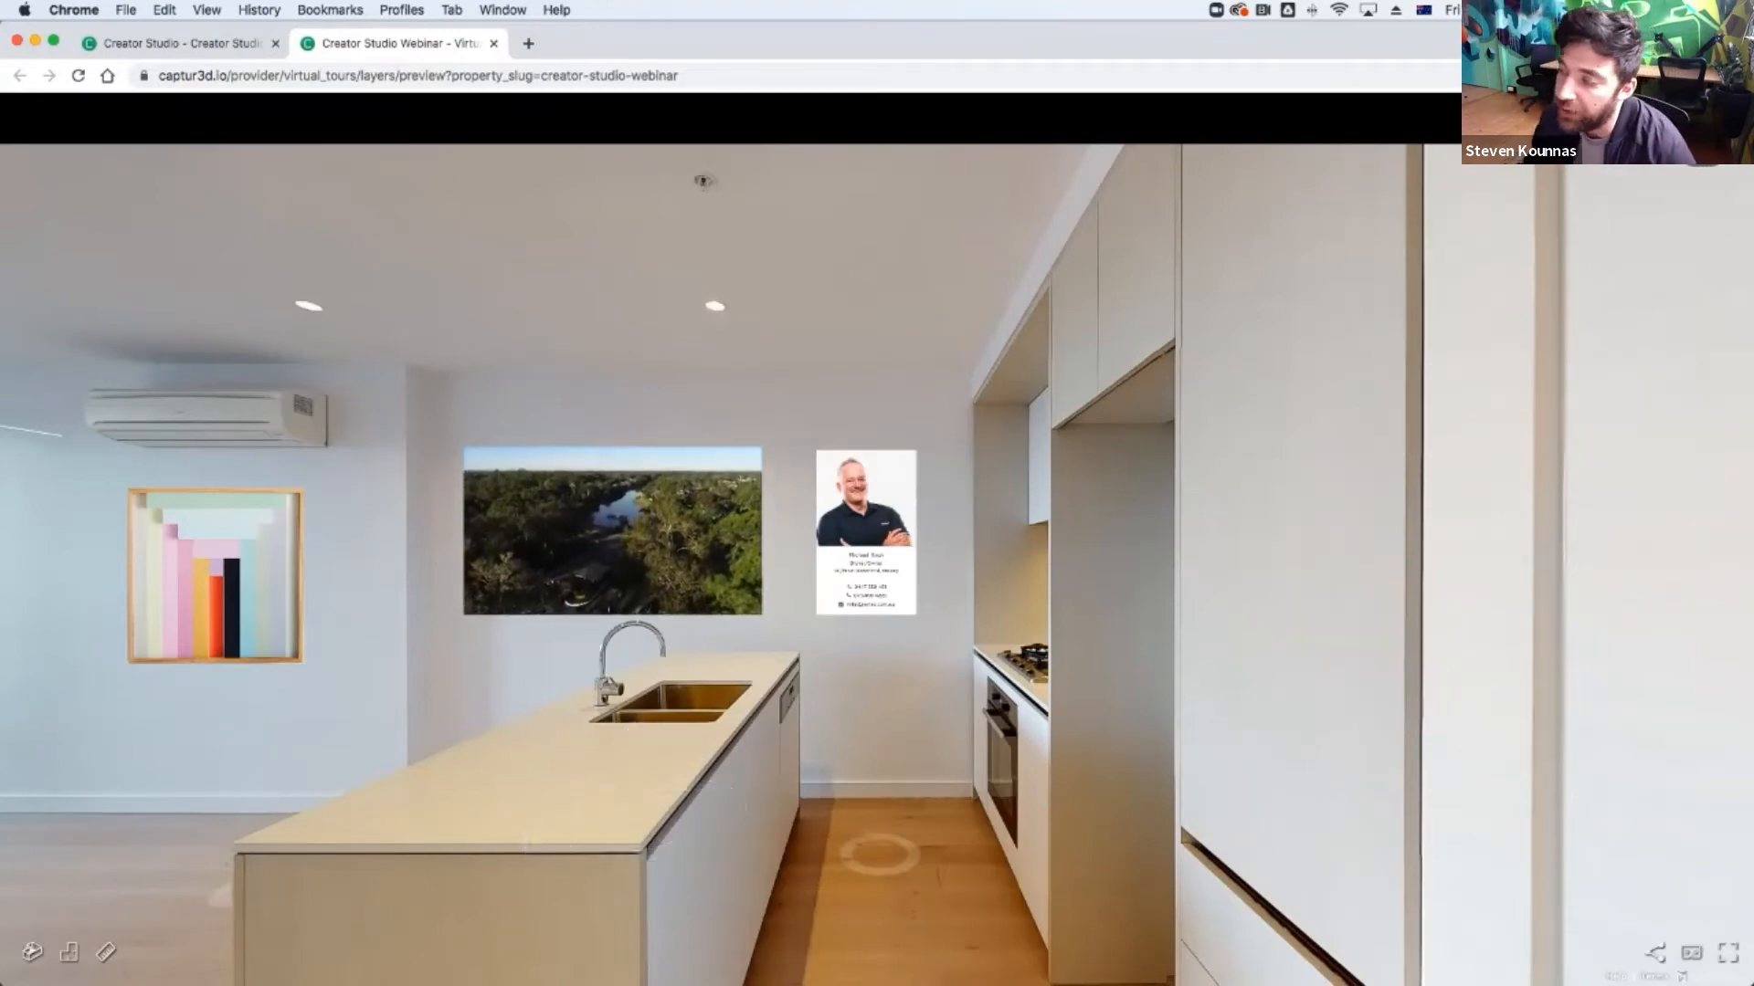
drag(530, 773, 1296, 731)
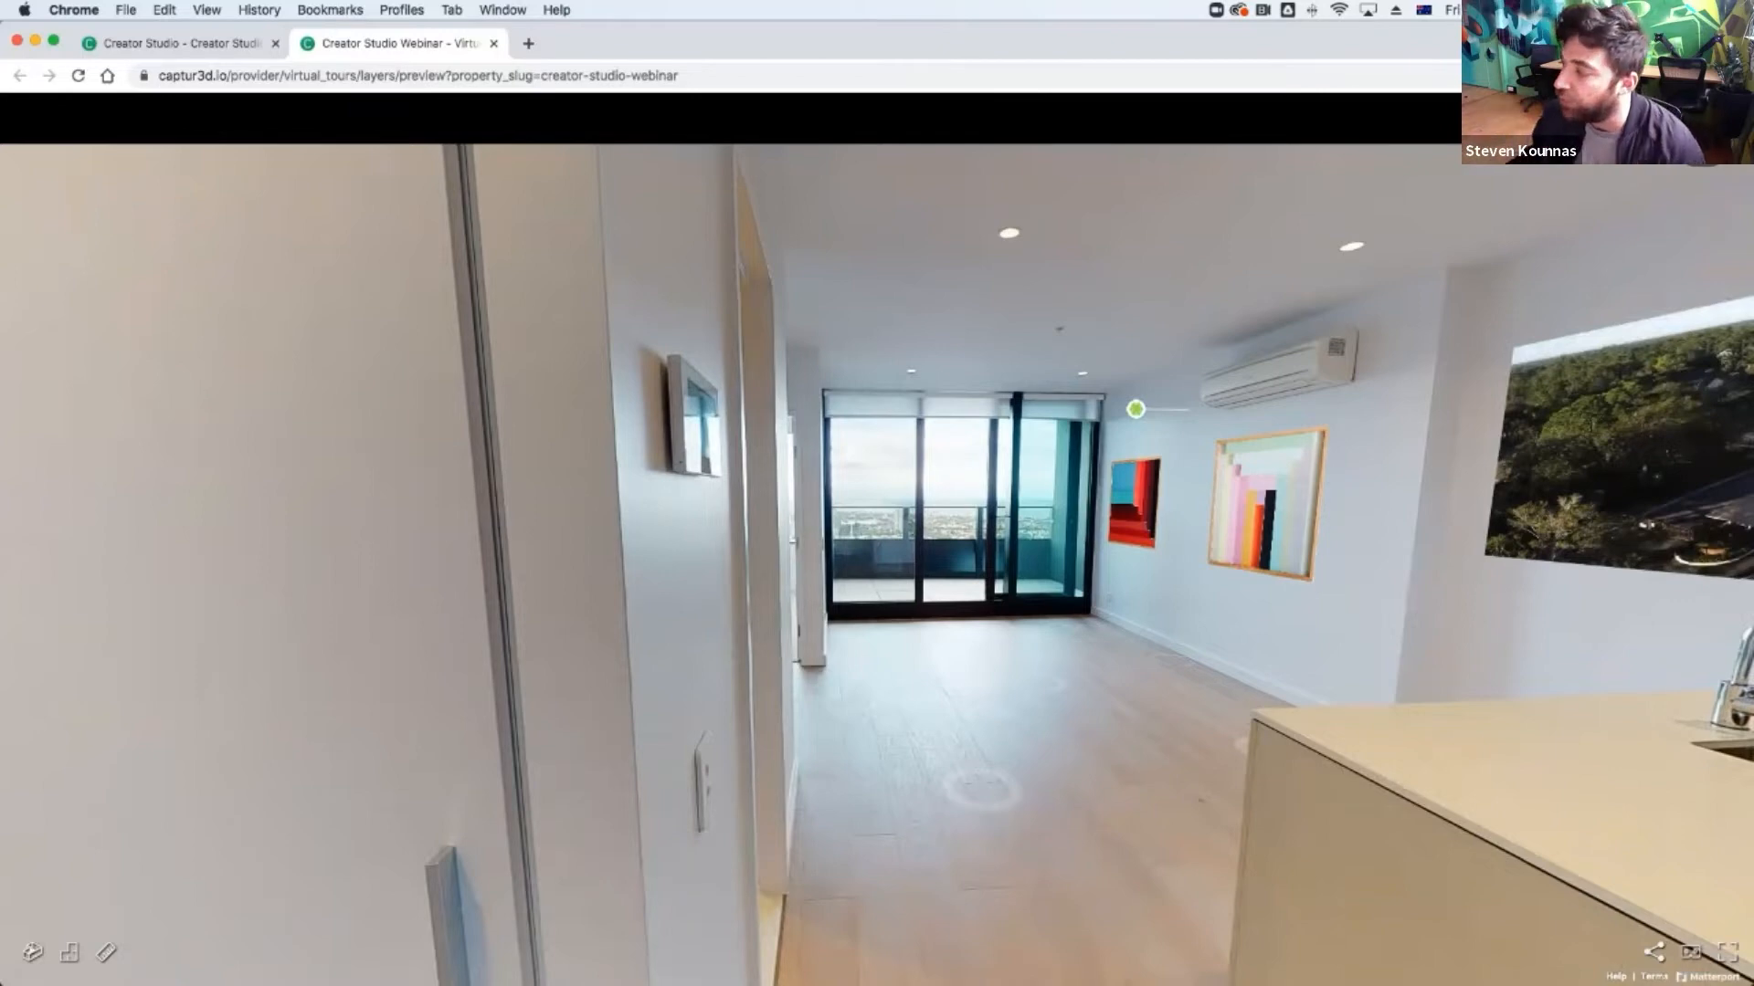
click(1507, 736)
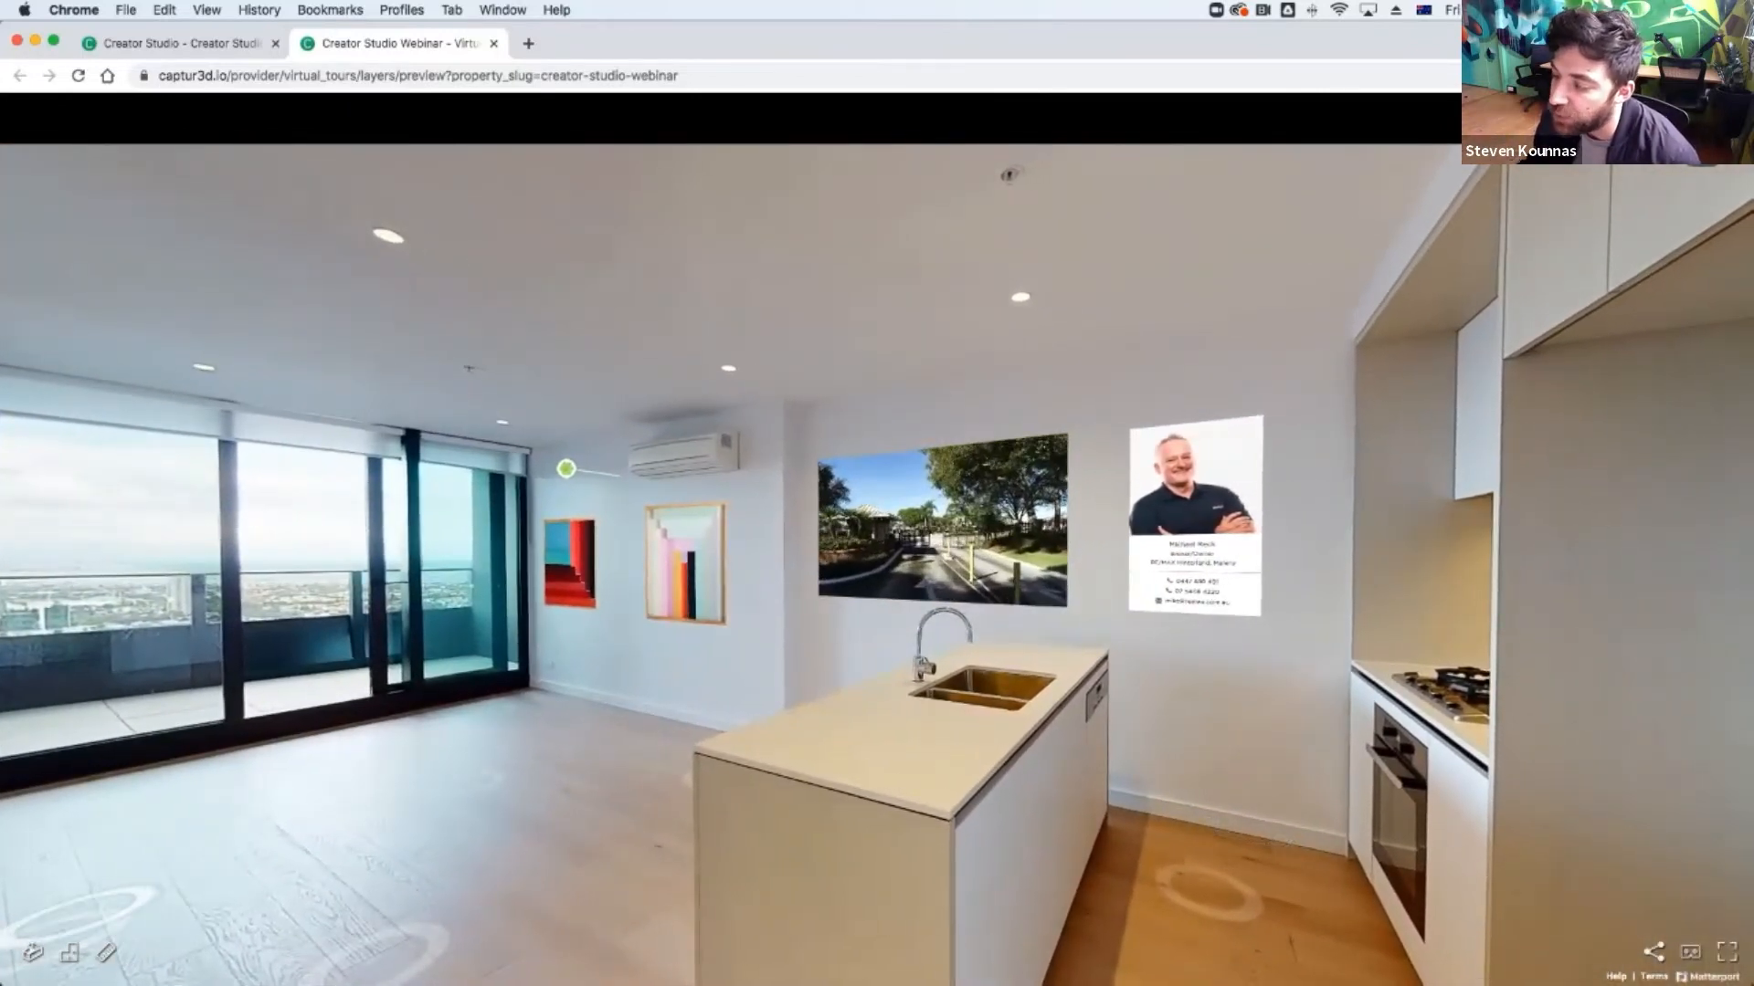
Examine the wall media in the preview's dollhouse view and from inside the room, closing the preview when done.
click(32, 953)
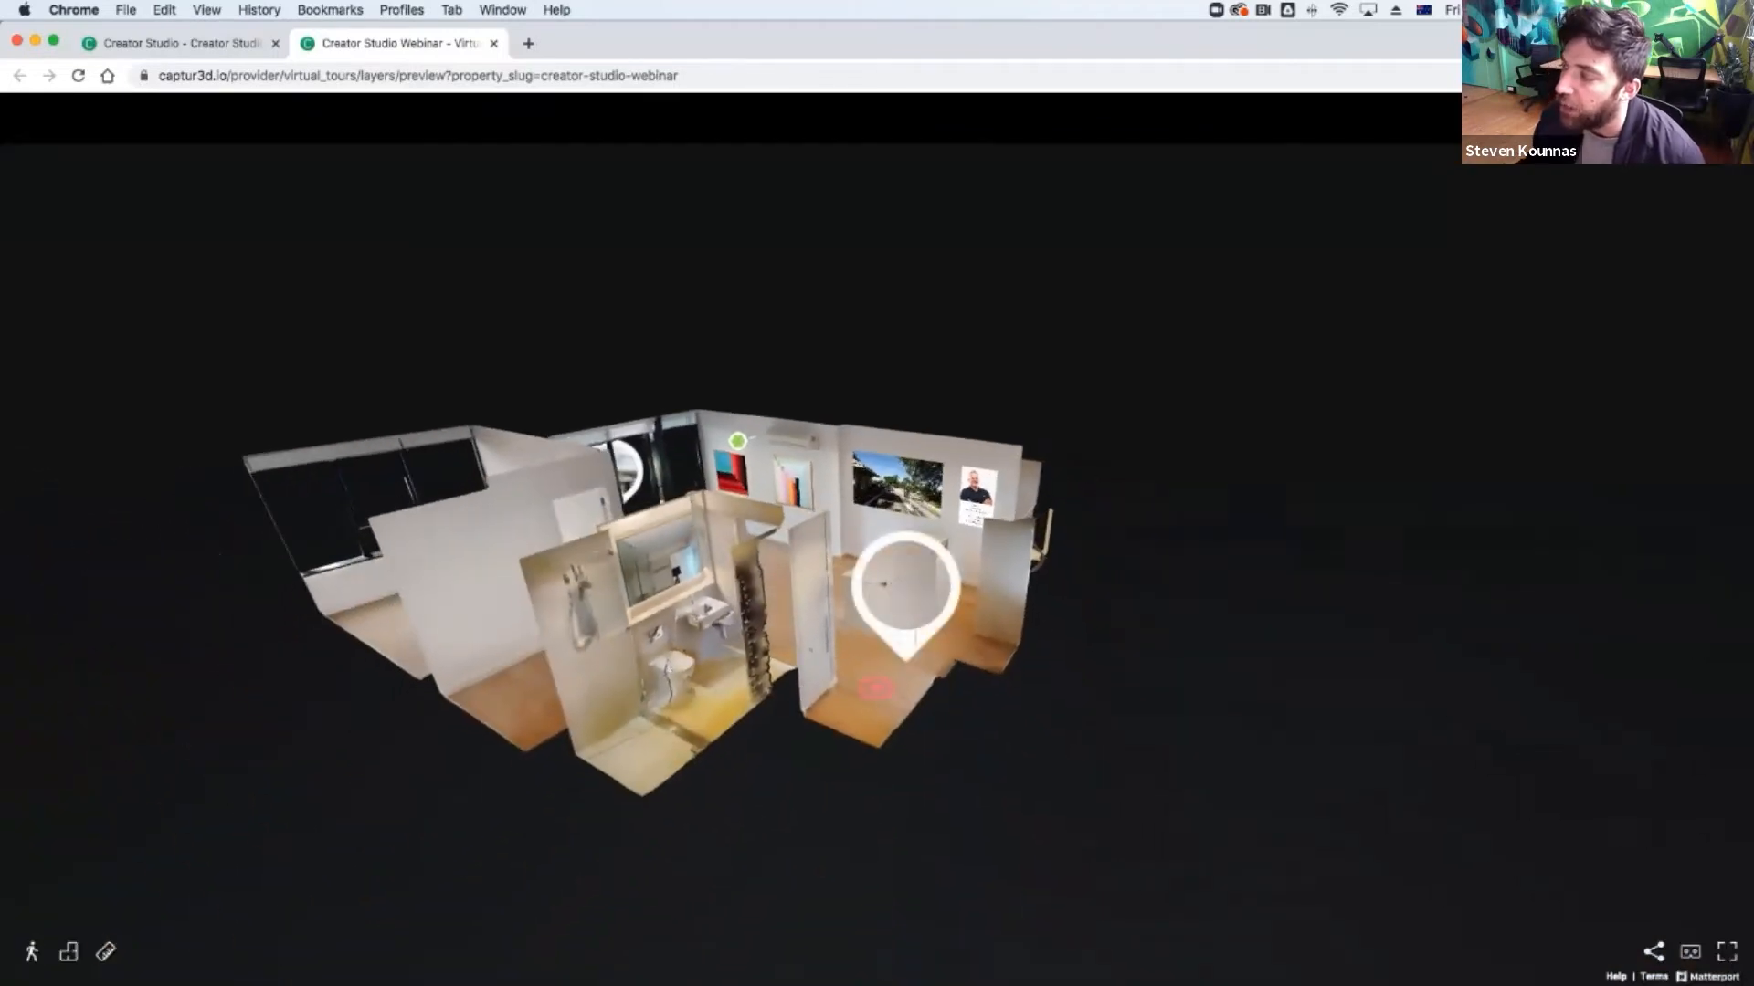
drag(913, 640, 946, 621)
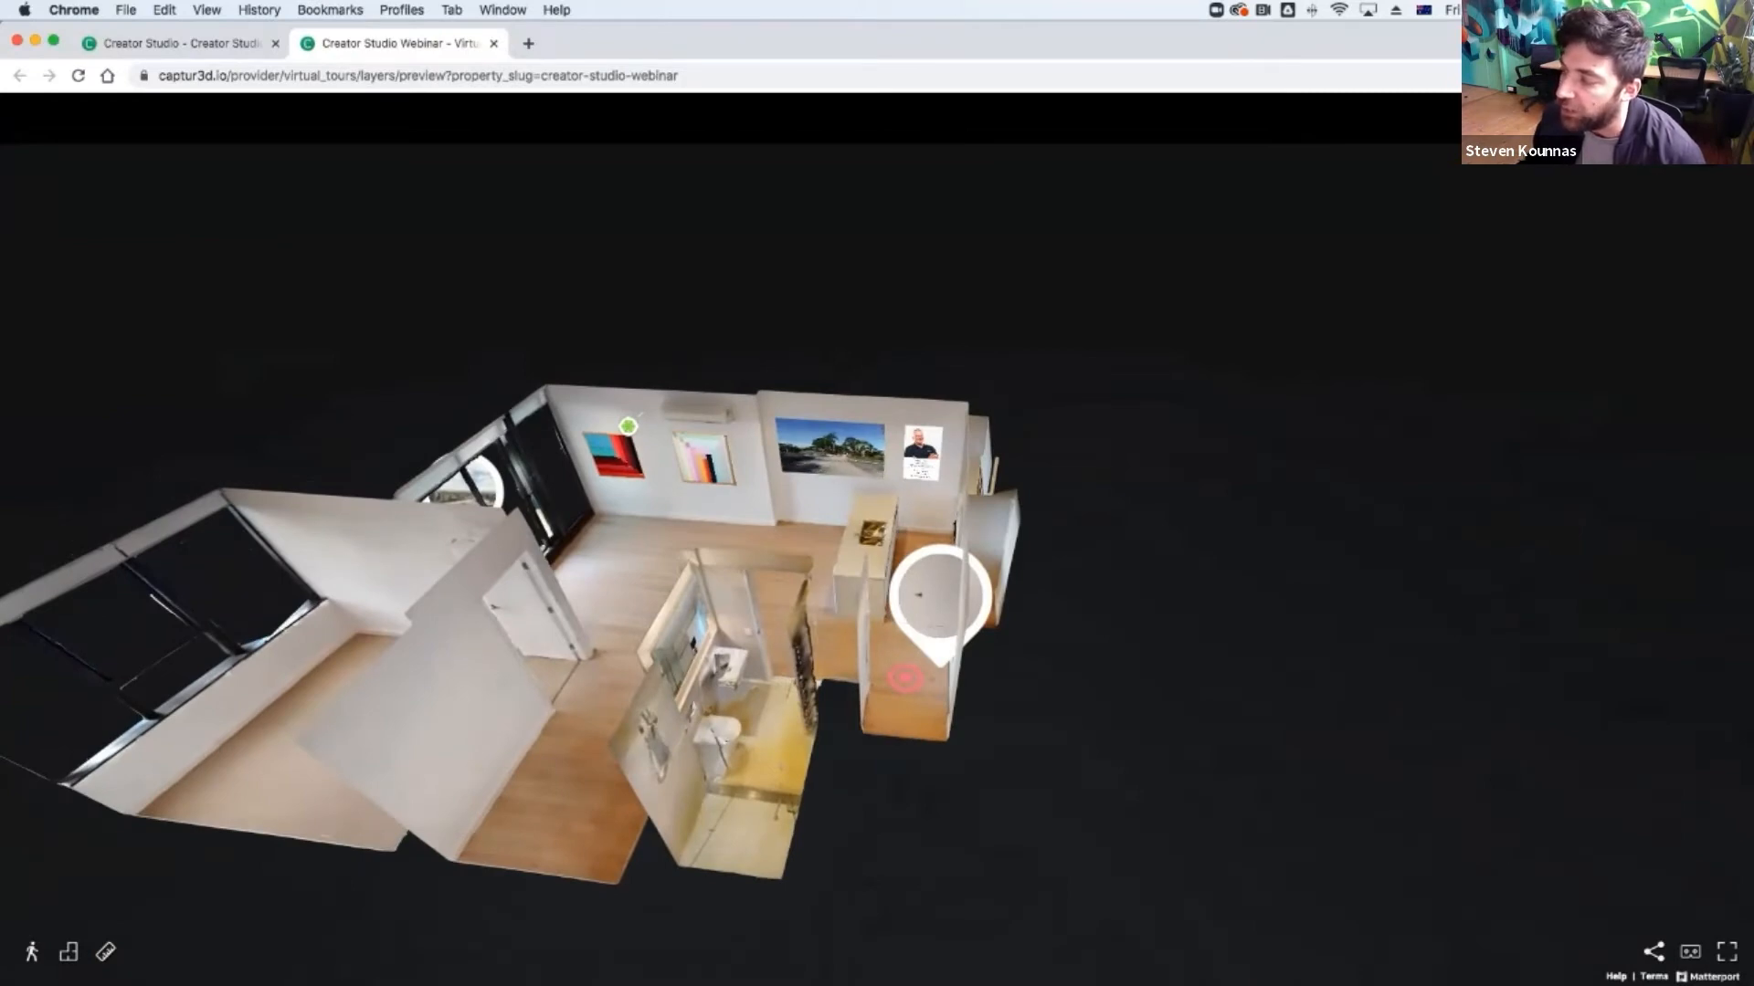
drag(945, 621, 895, 589)
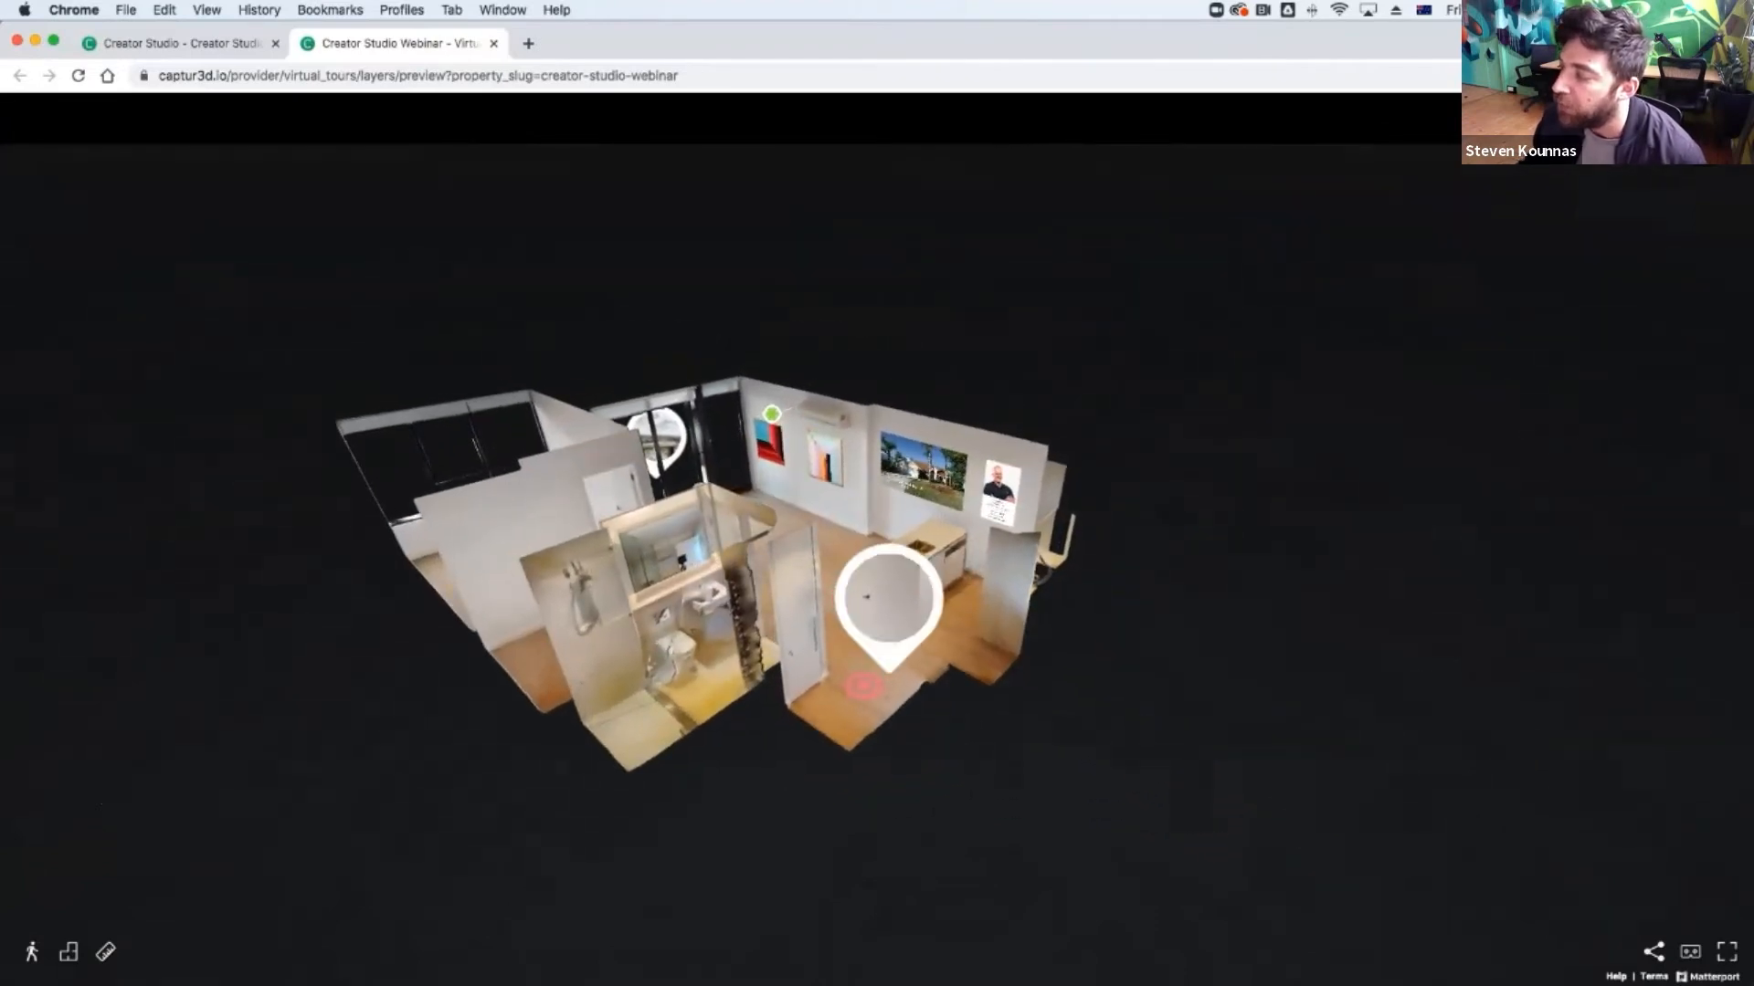
click(865, 597)
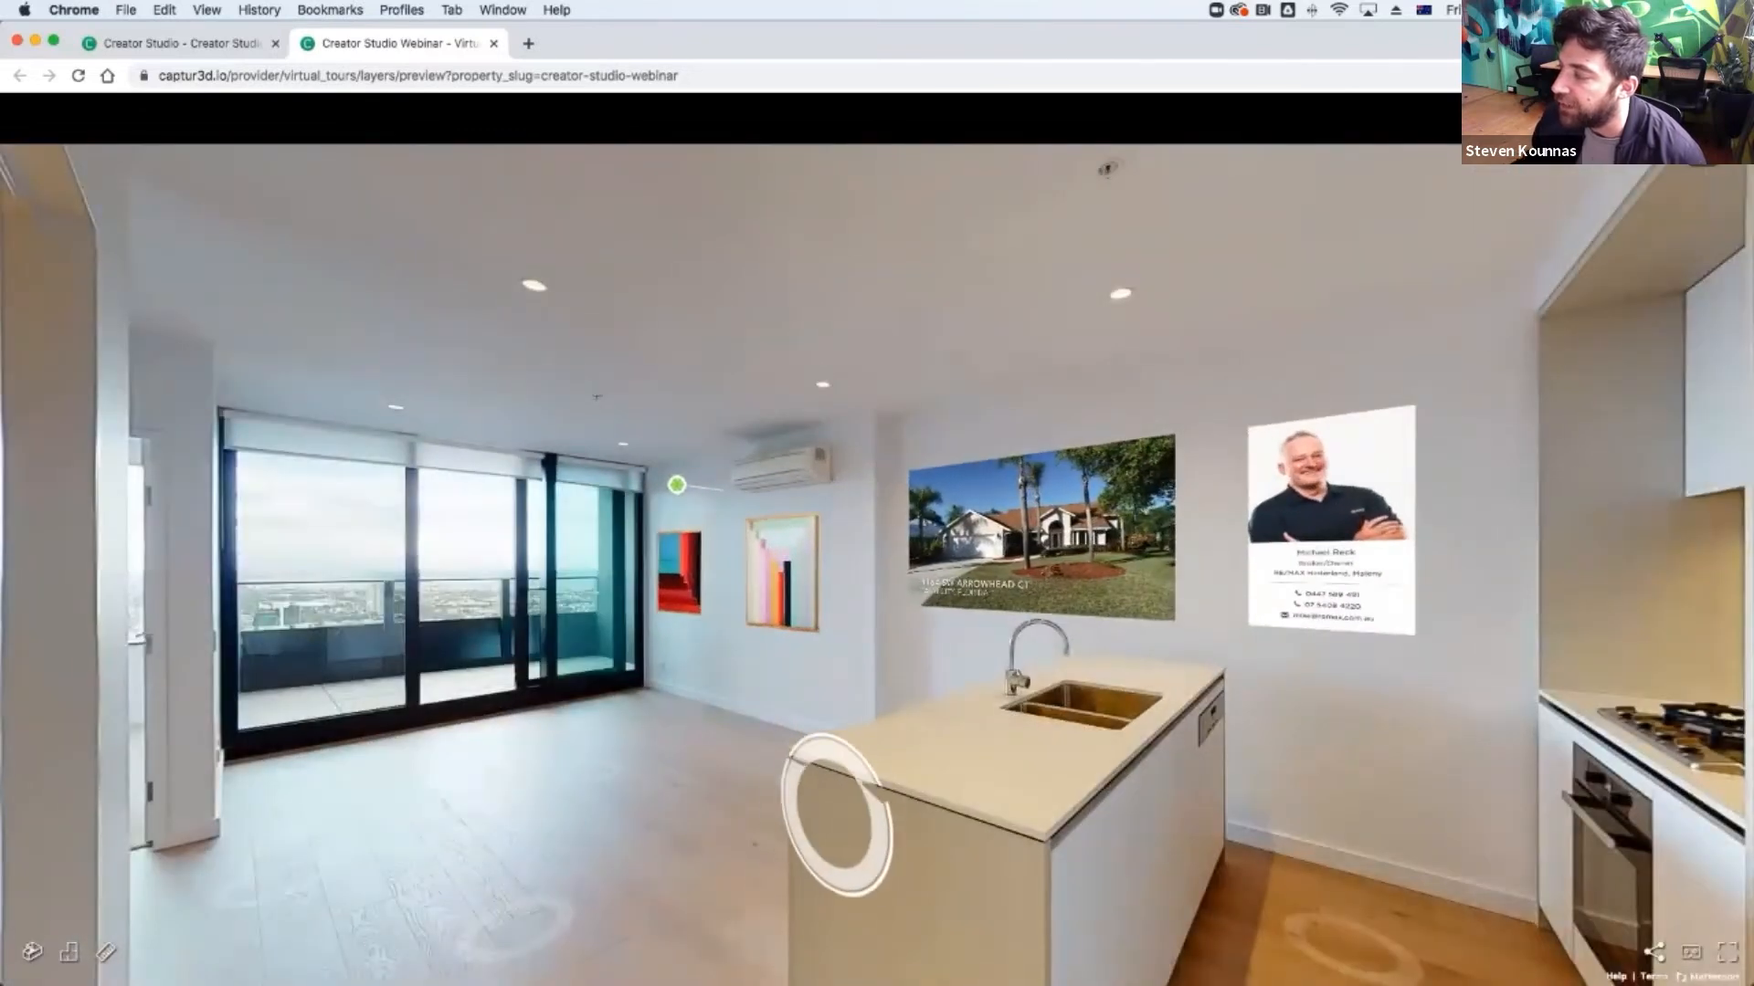
drag(837, 814, 935, 833)
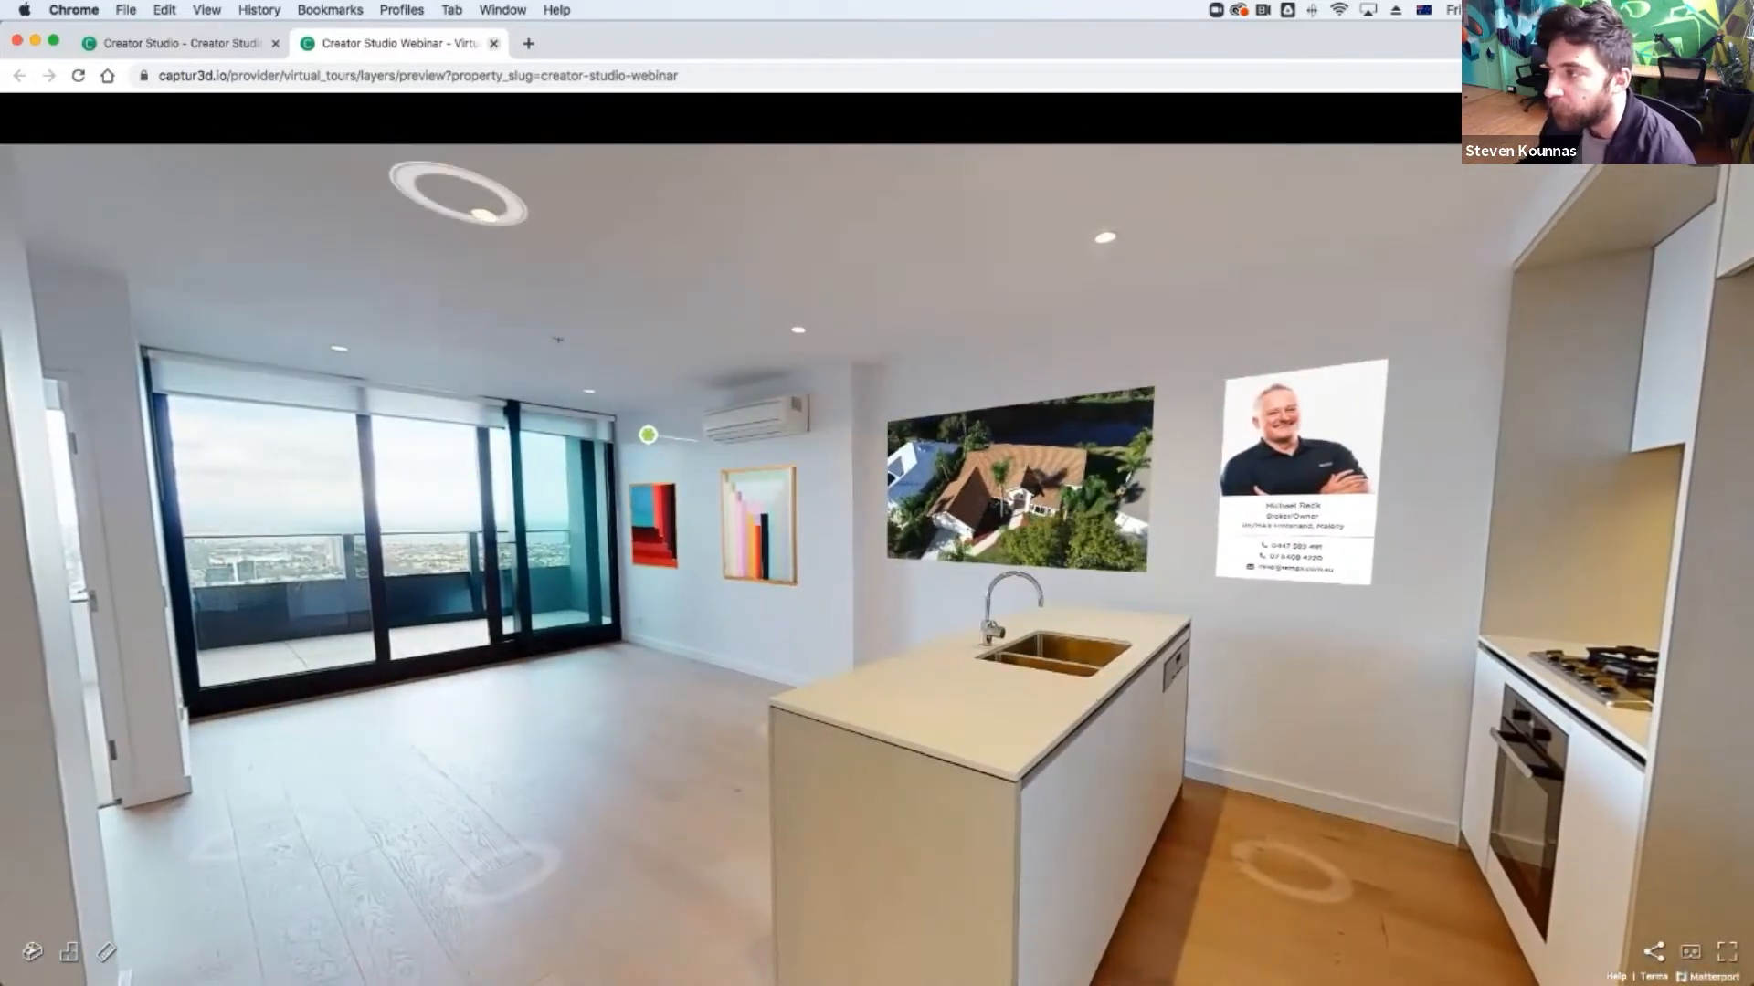
key(super+w)
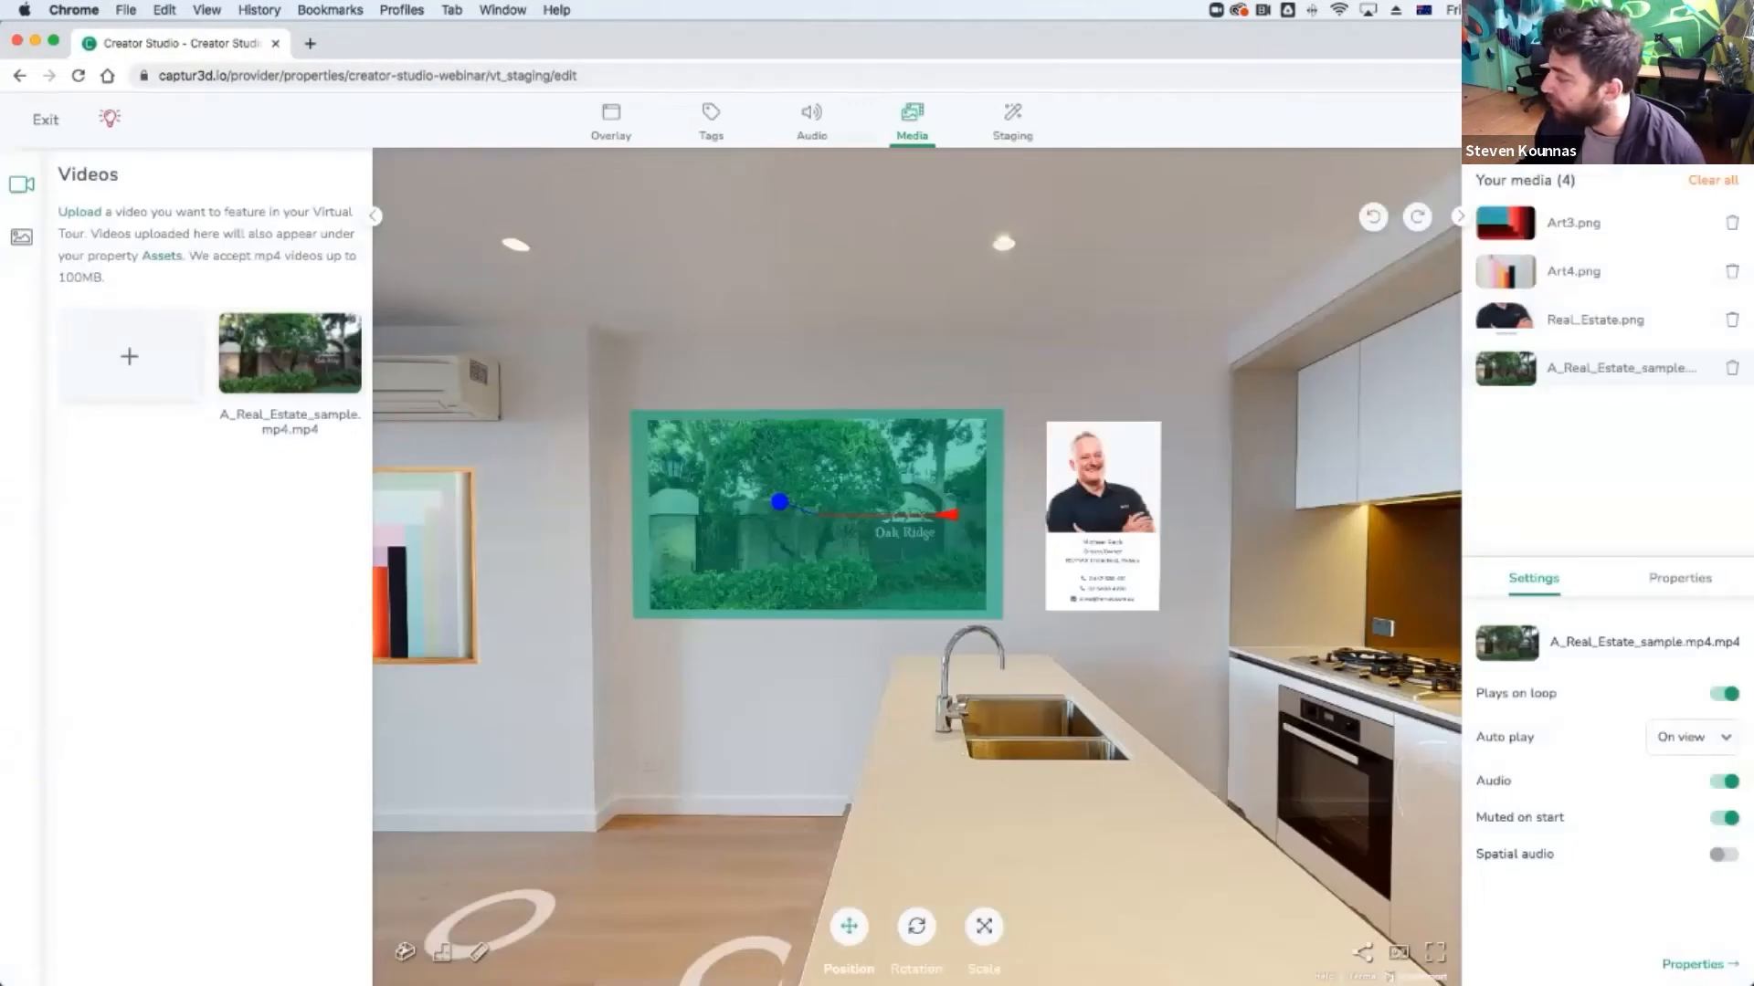
Set the wall video's auto play to Off and disable its looping and audio.
click(1689, 737)
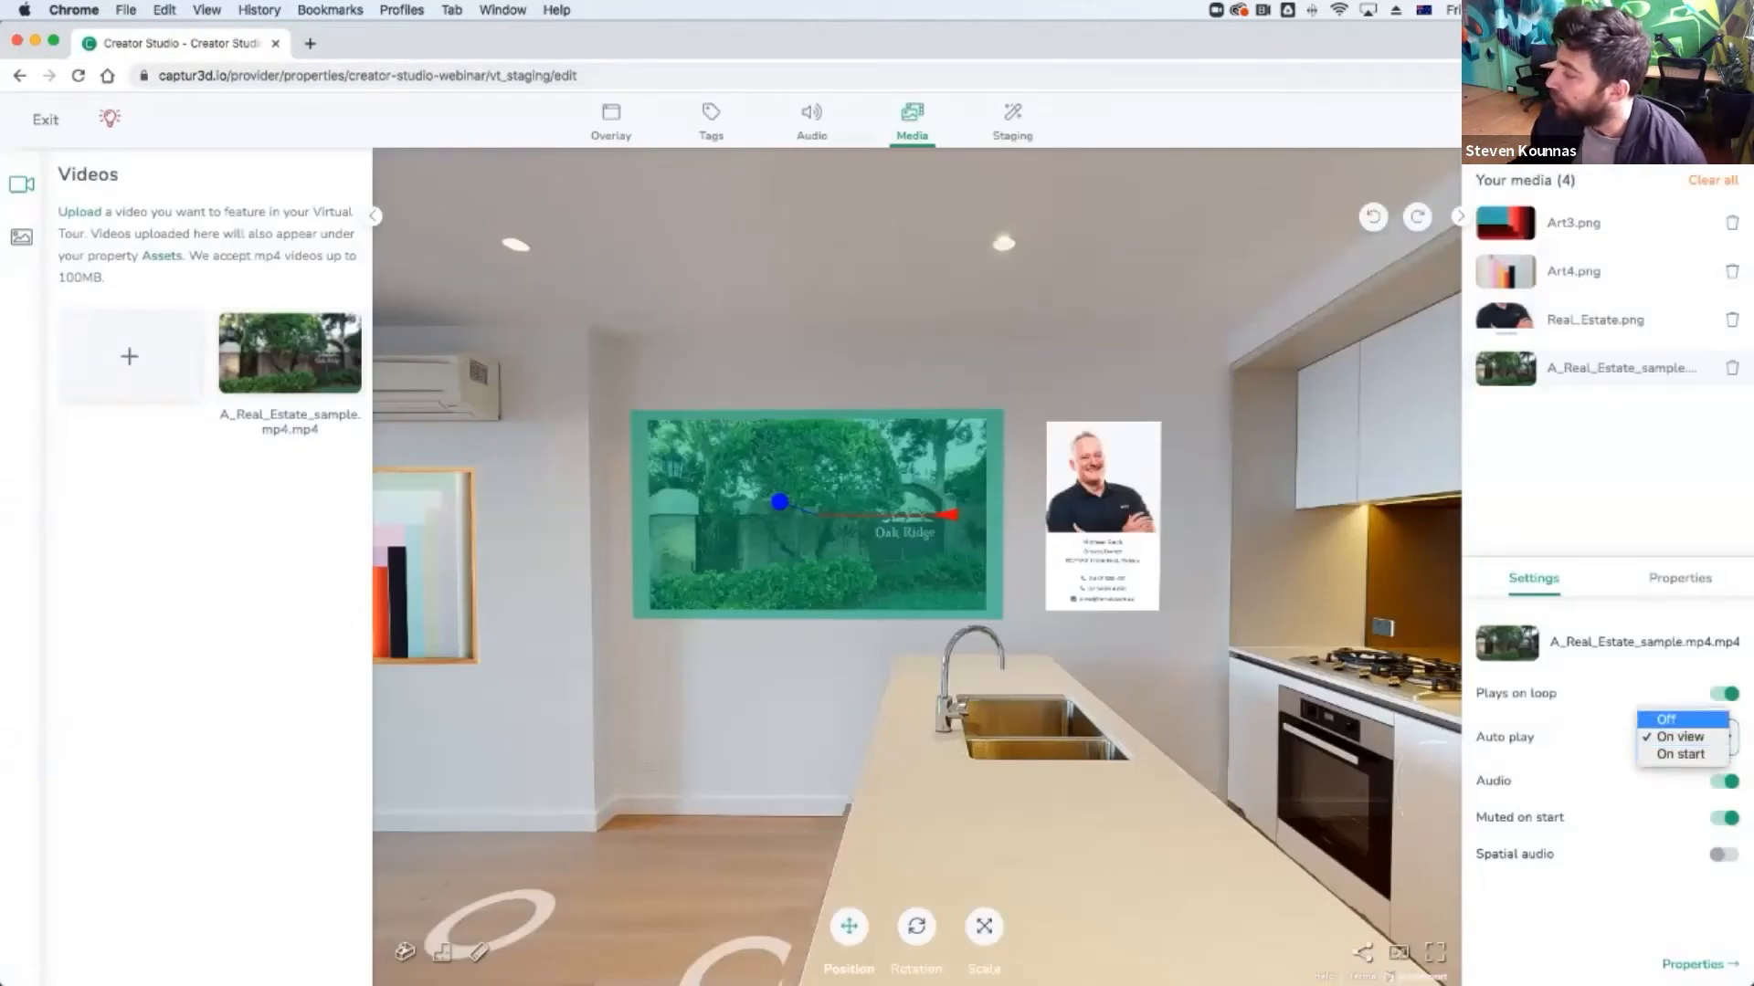
click(1666, 719)
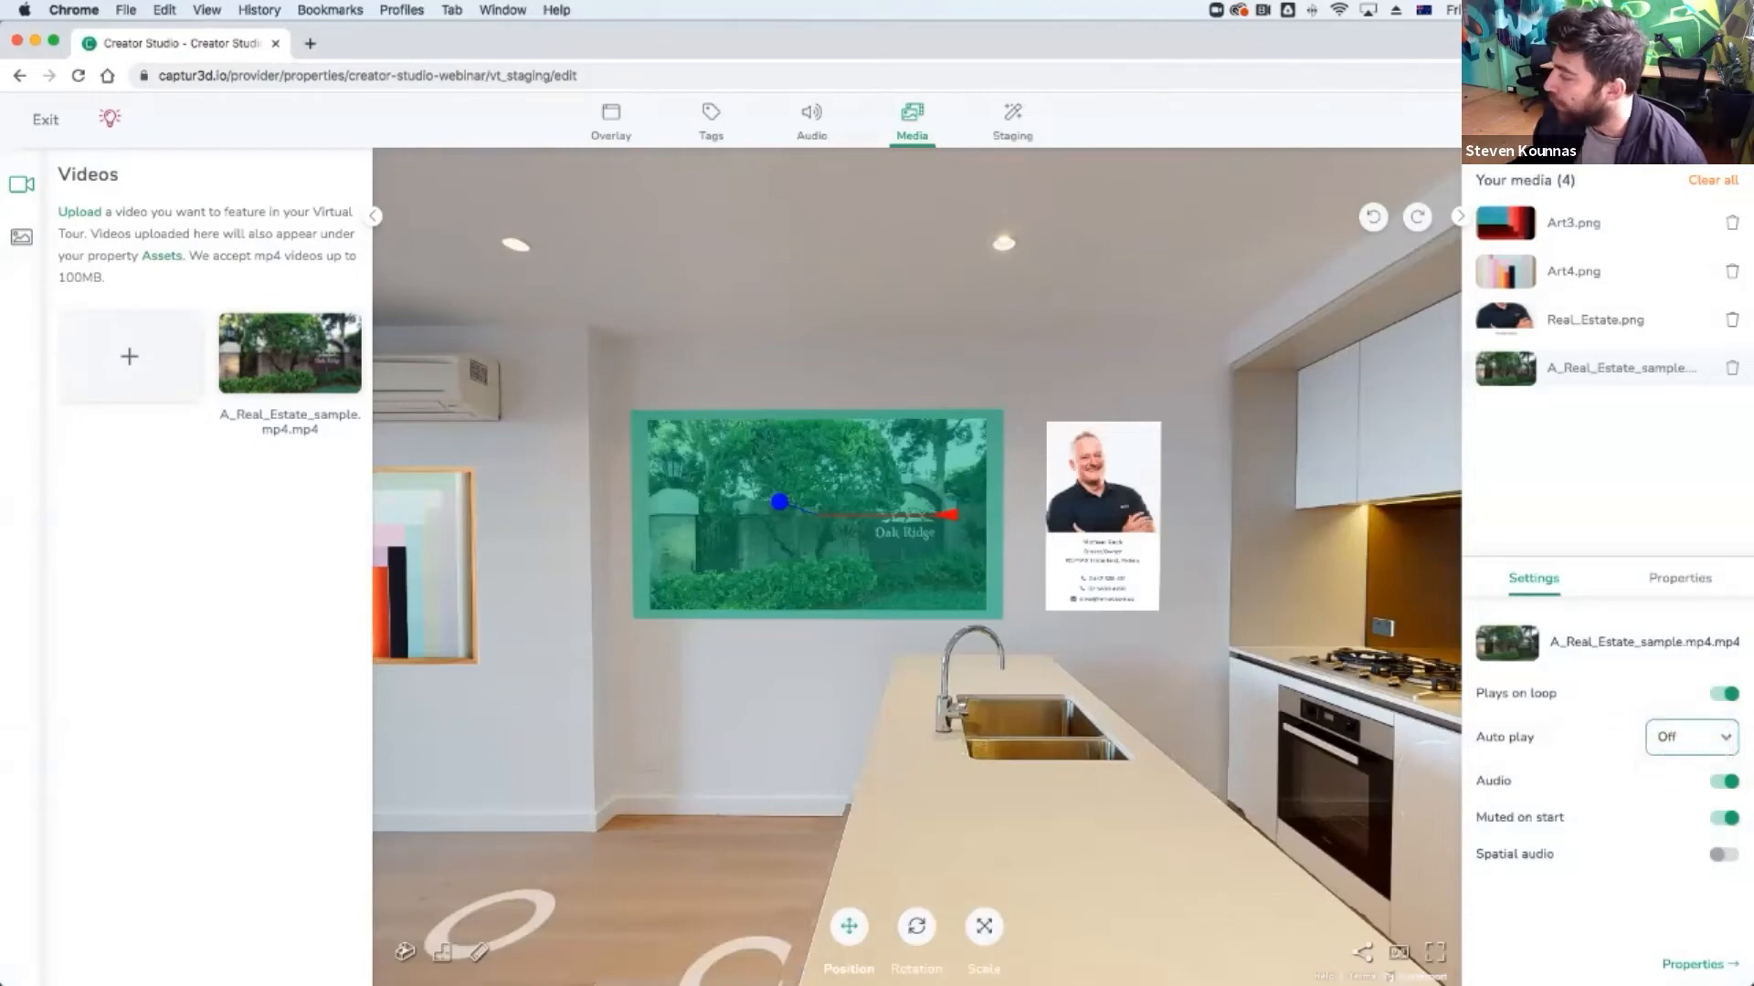
click(1724, 694)
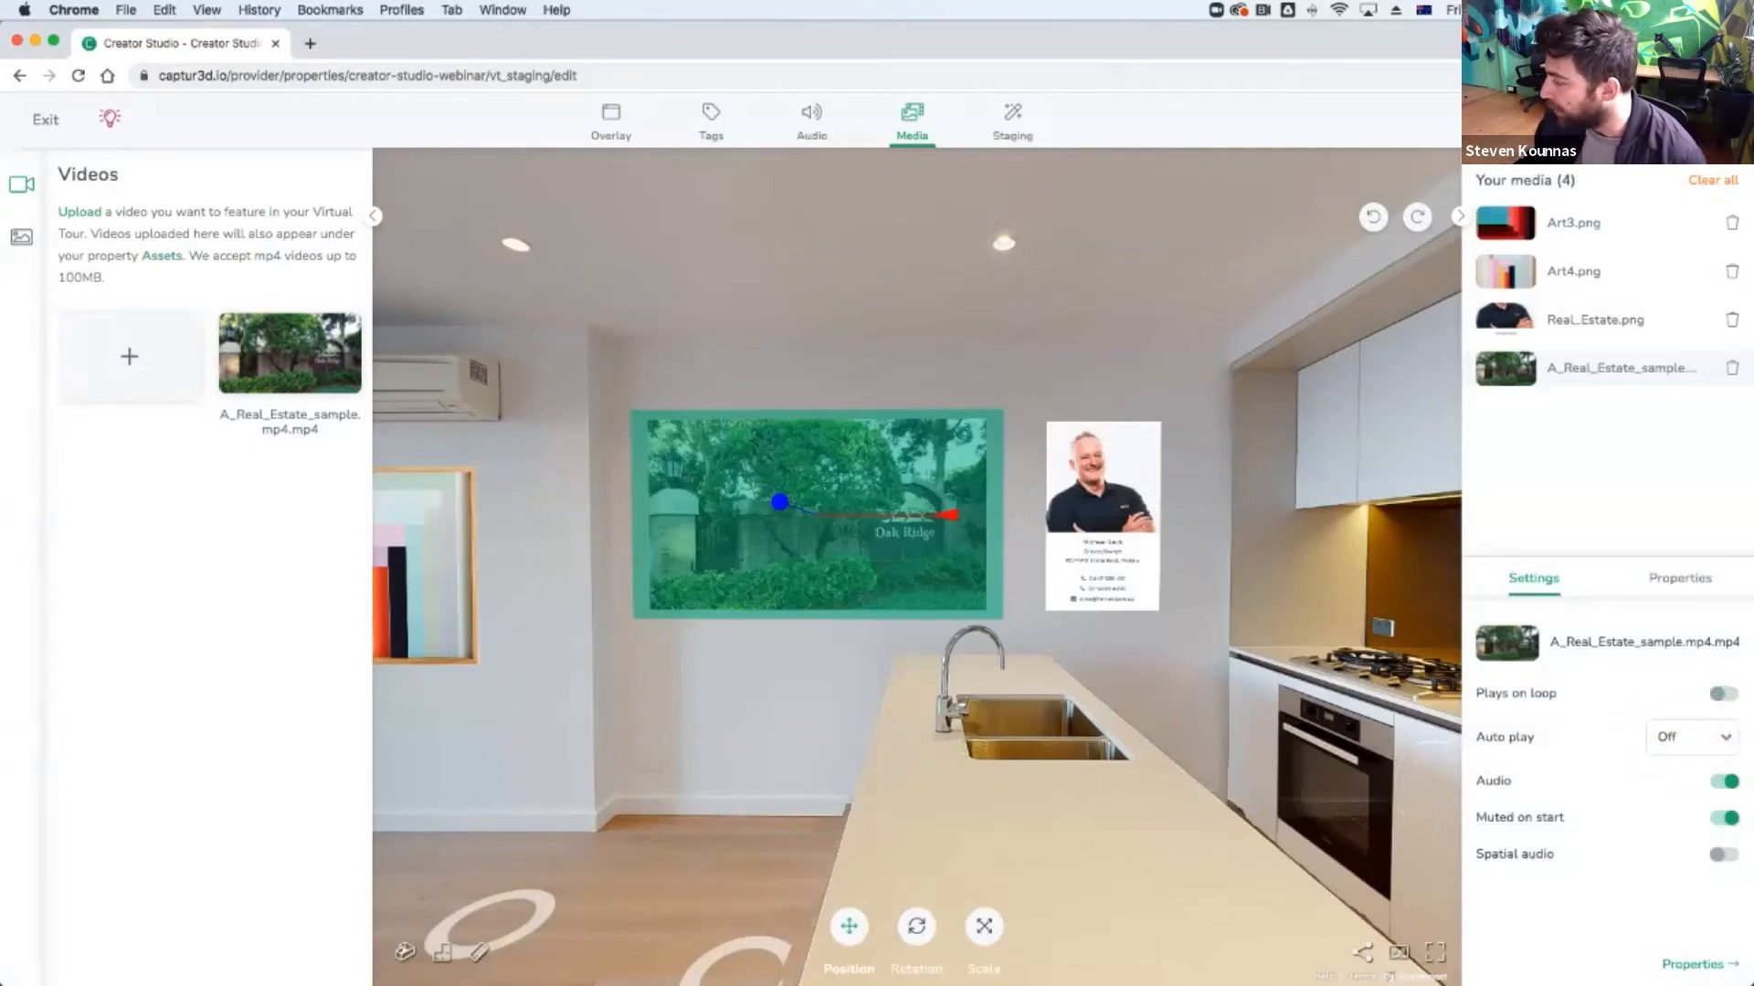
click(1724, 781)
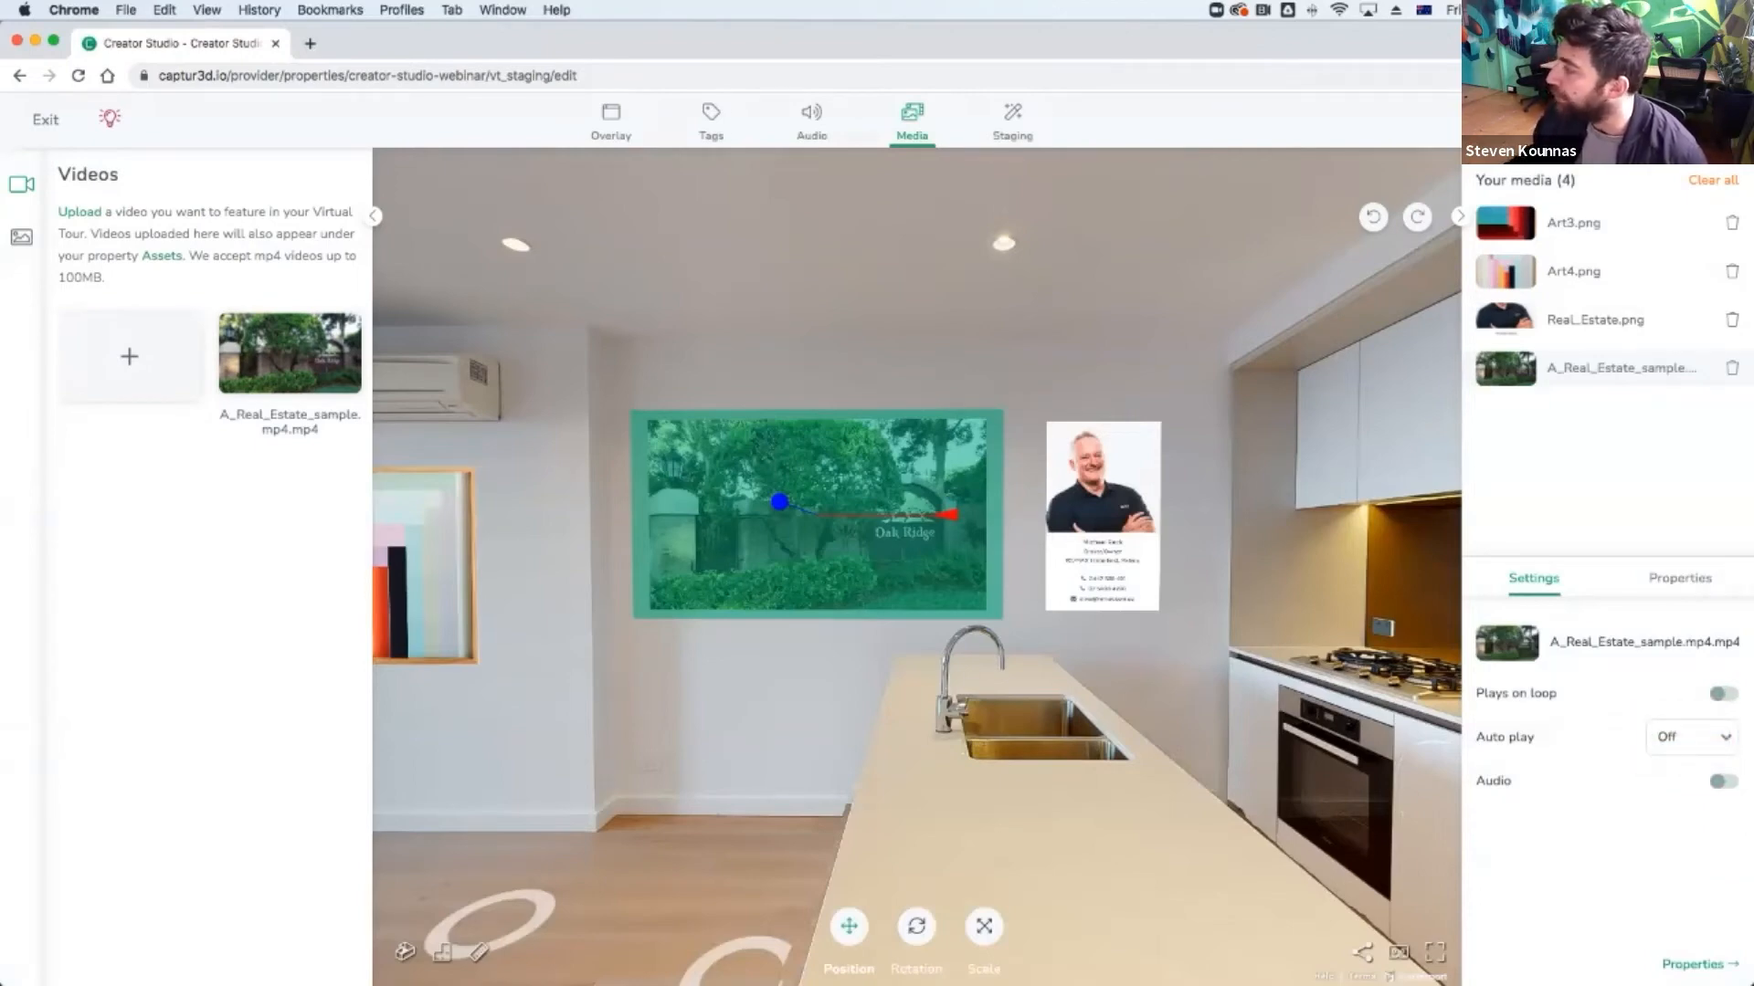
Preview the tour without audio, playing and pausing the wall video manually before closing the preview.
click(1562, 119)
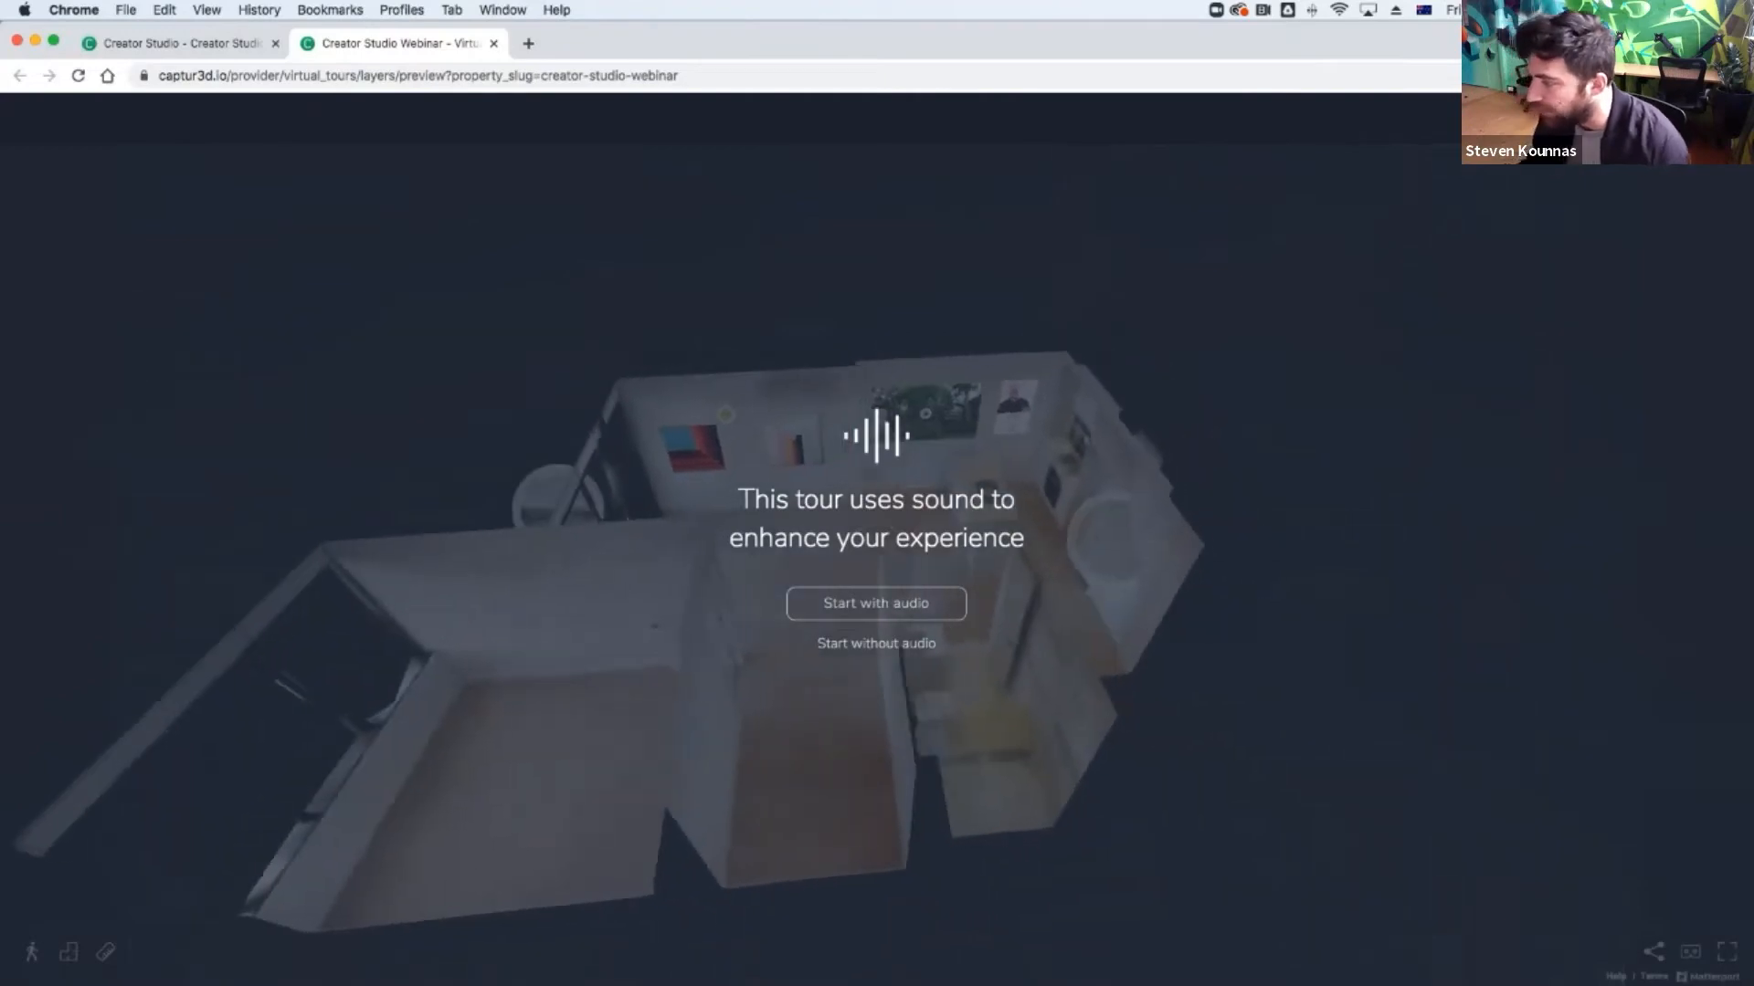
click(876, 644)
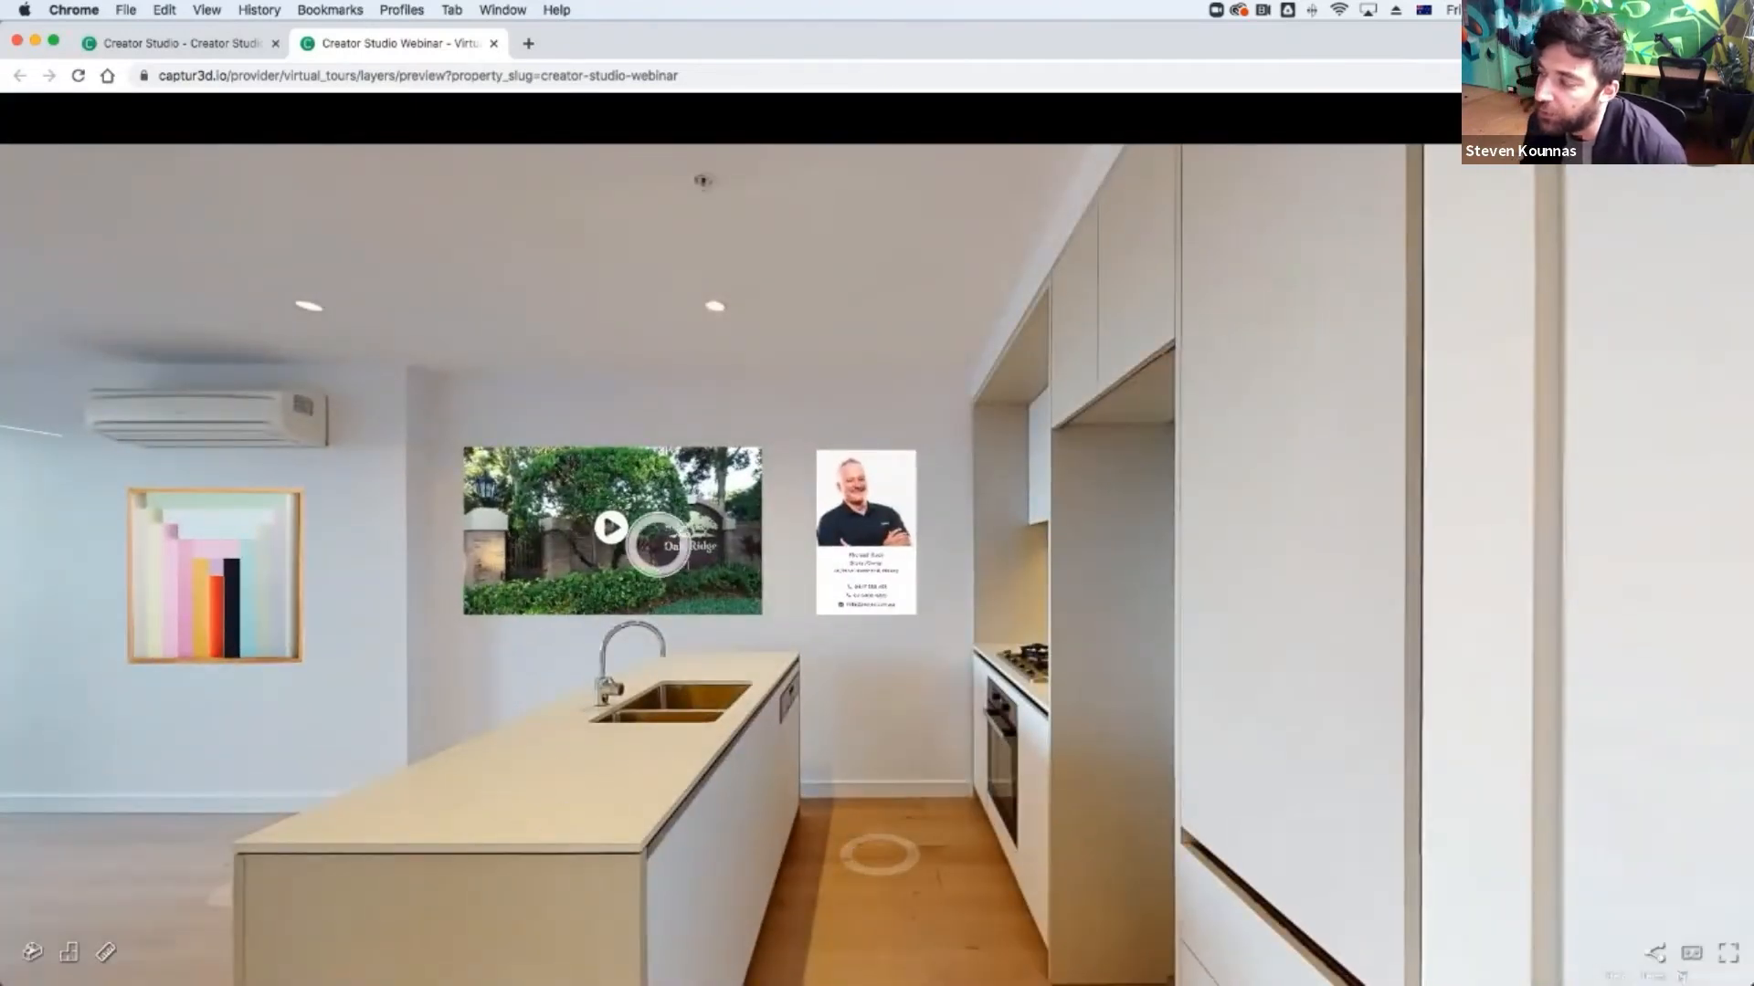
drag(630, 768, 908, 724)
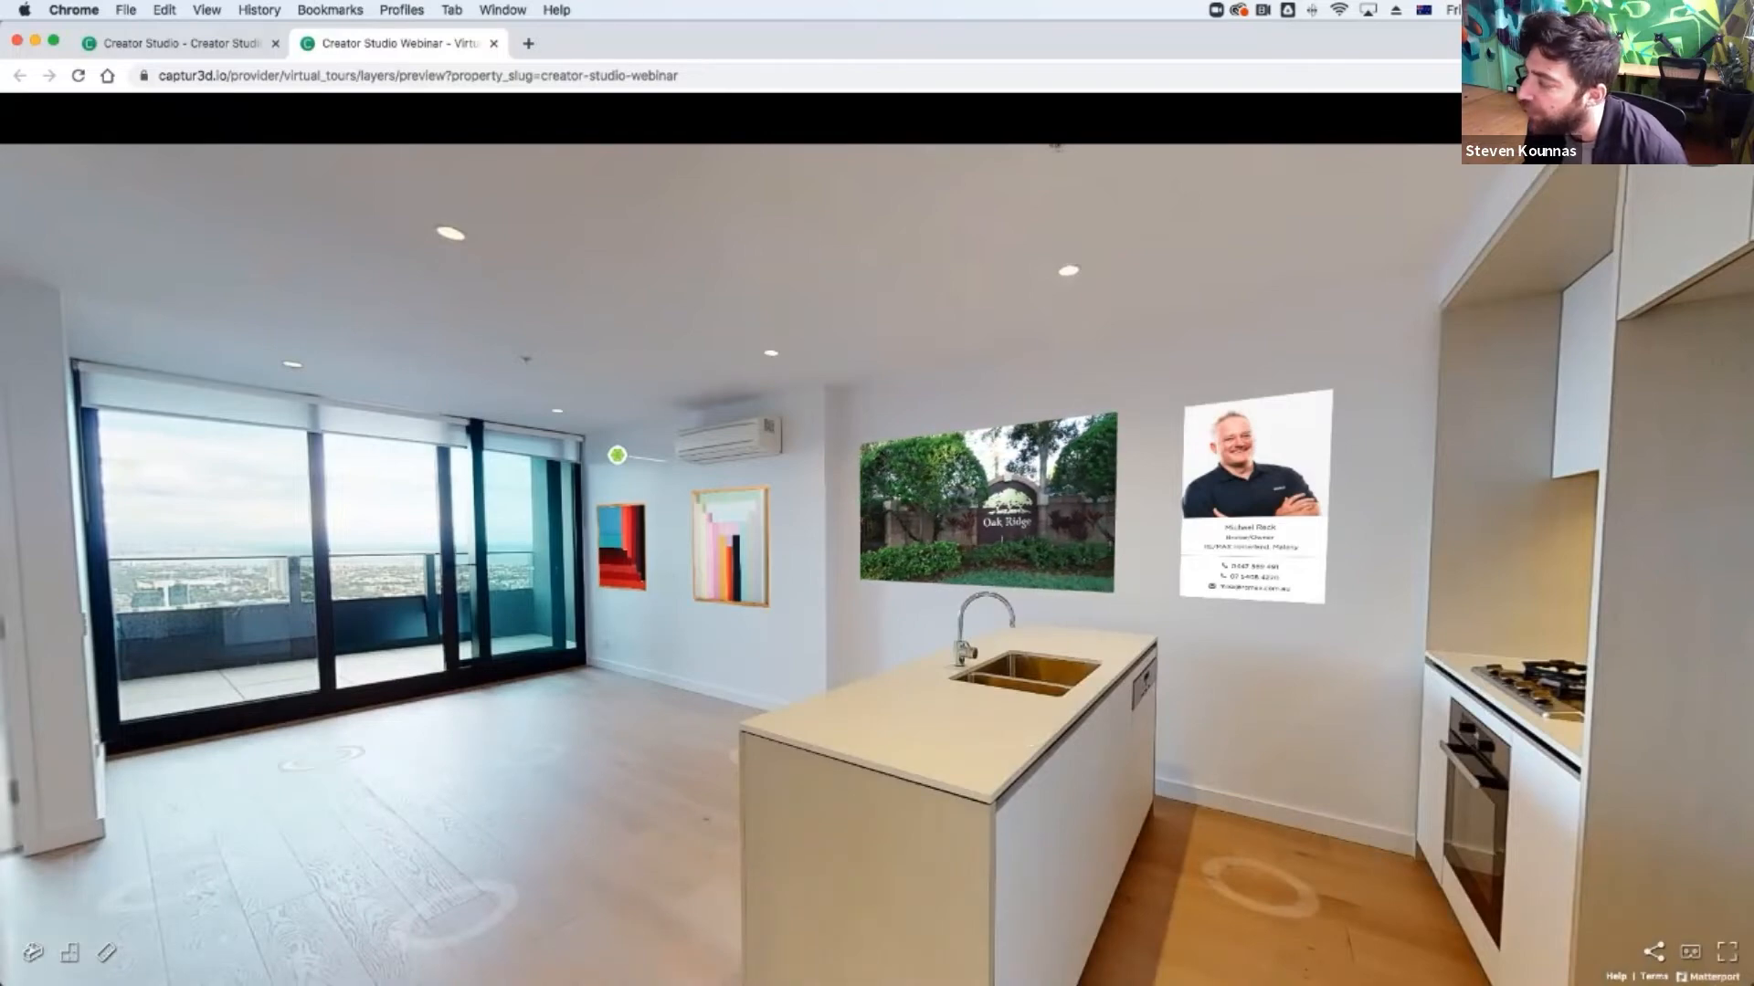
drag(521, 795, 1096, 809)
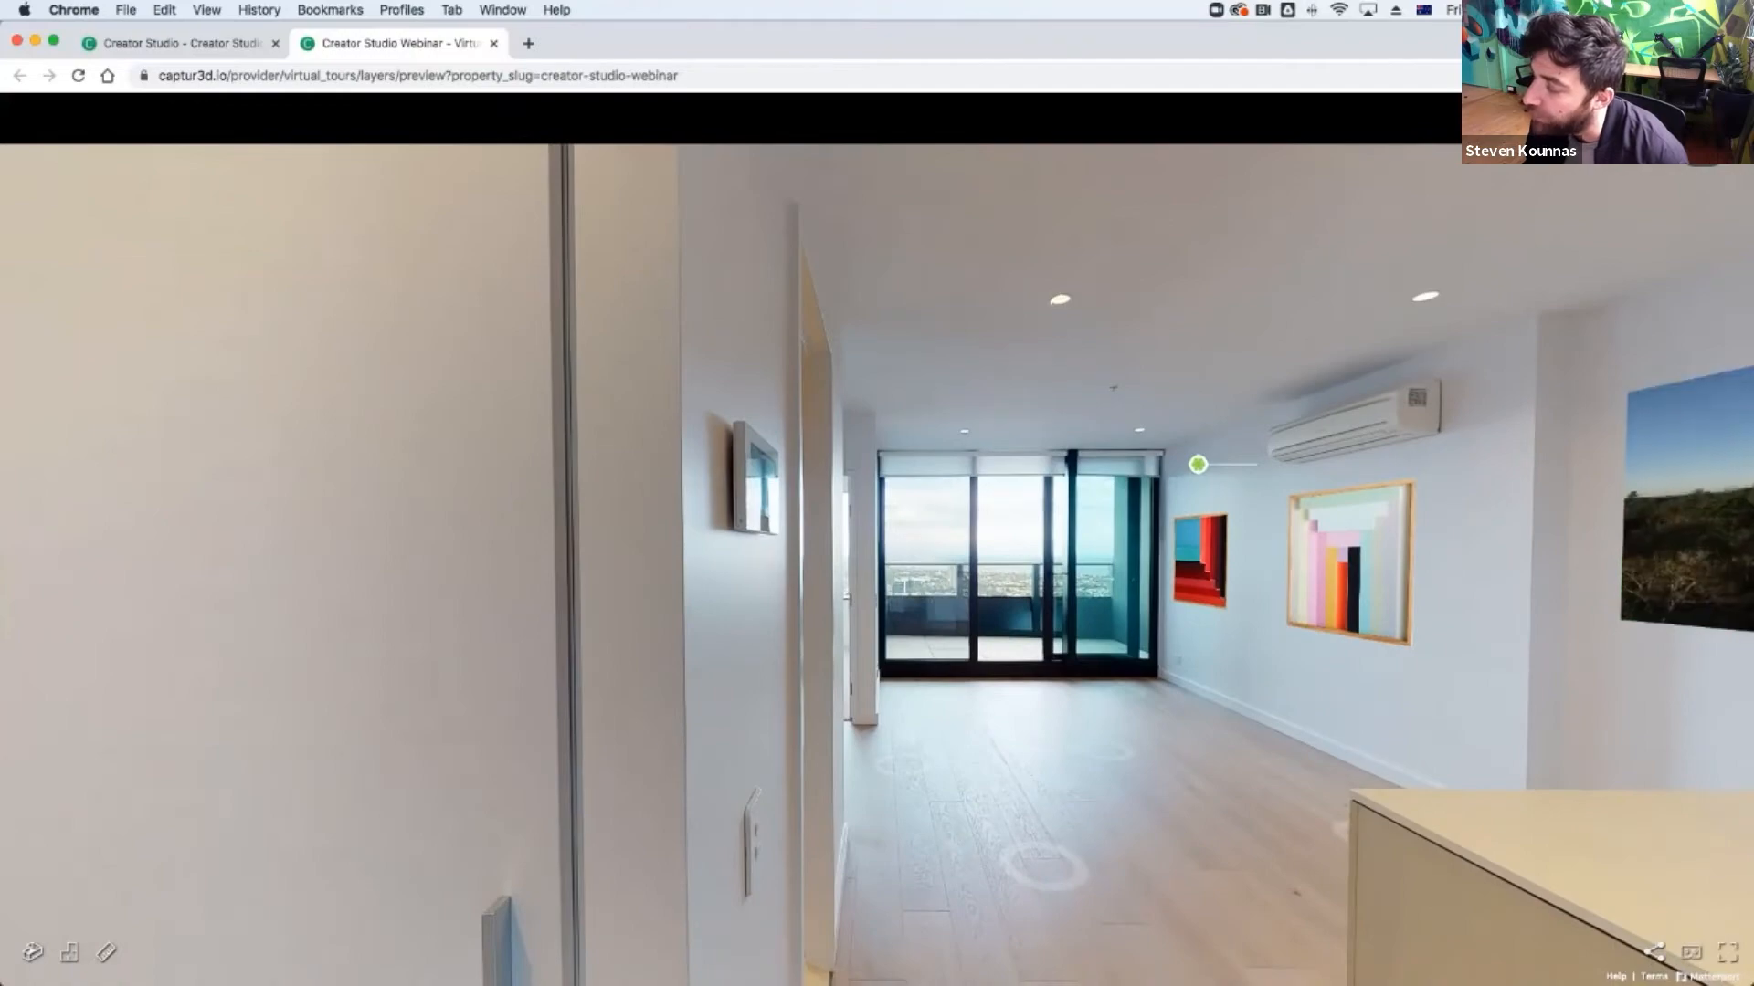
click(1046, 863)
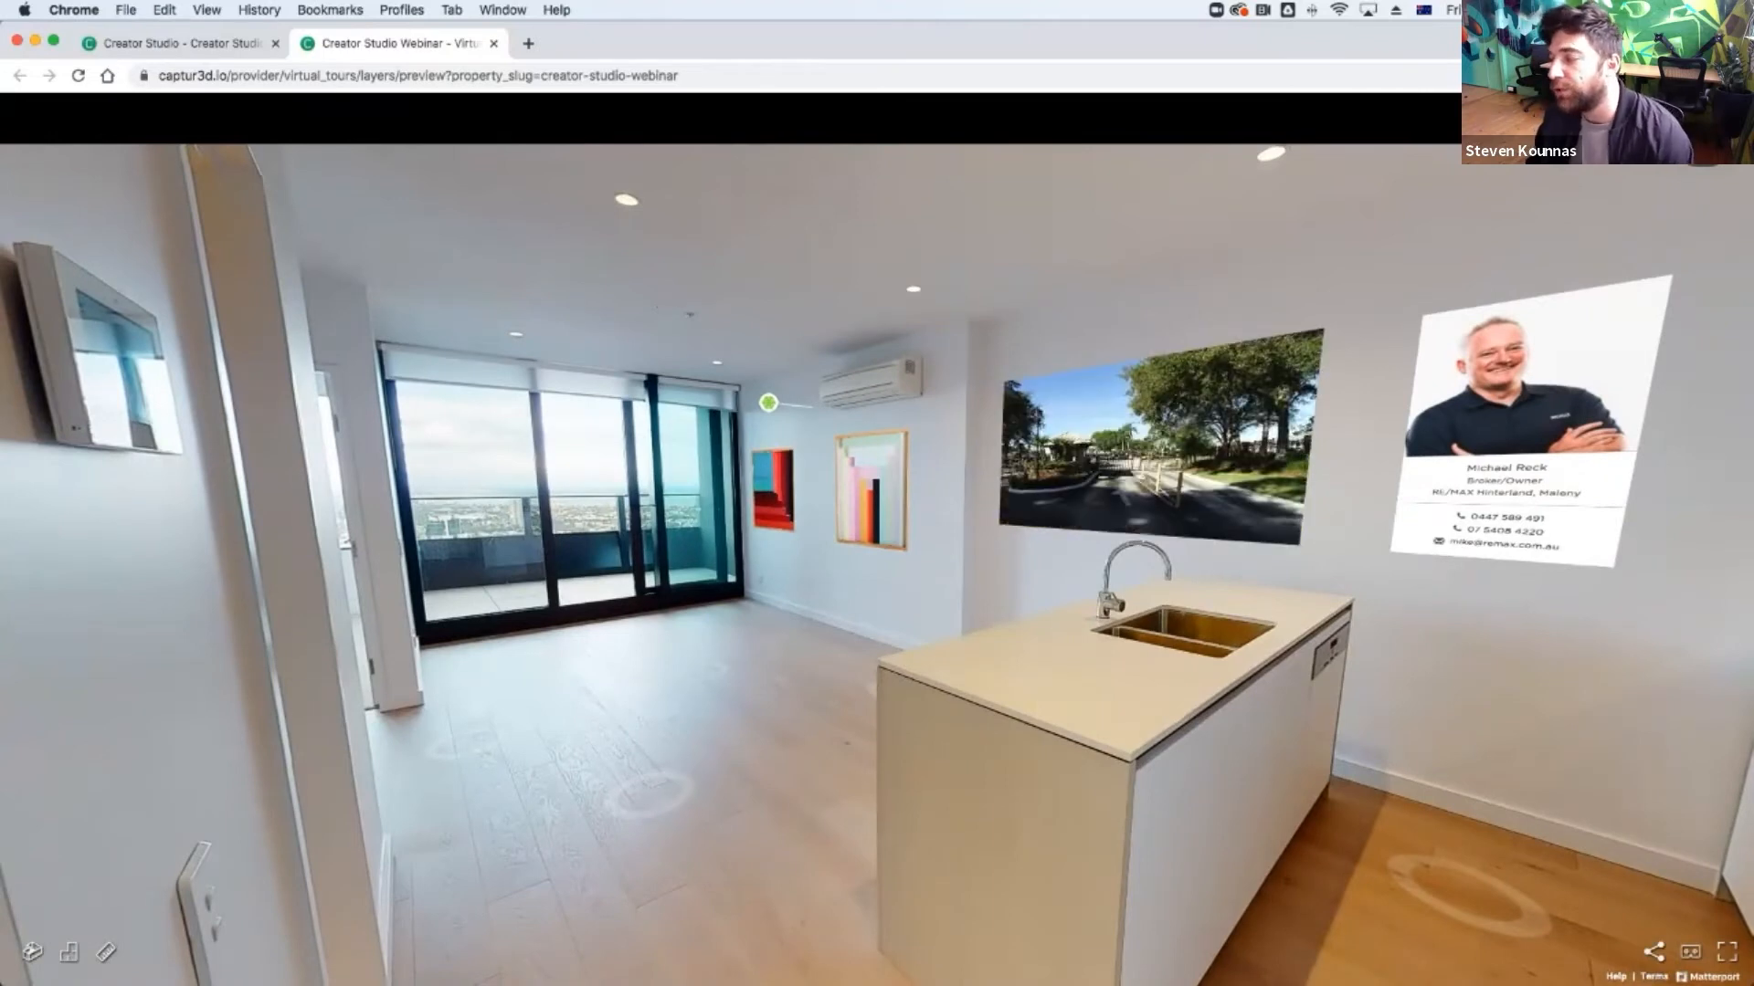
drag(904, 674, 795, 673)
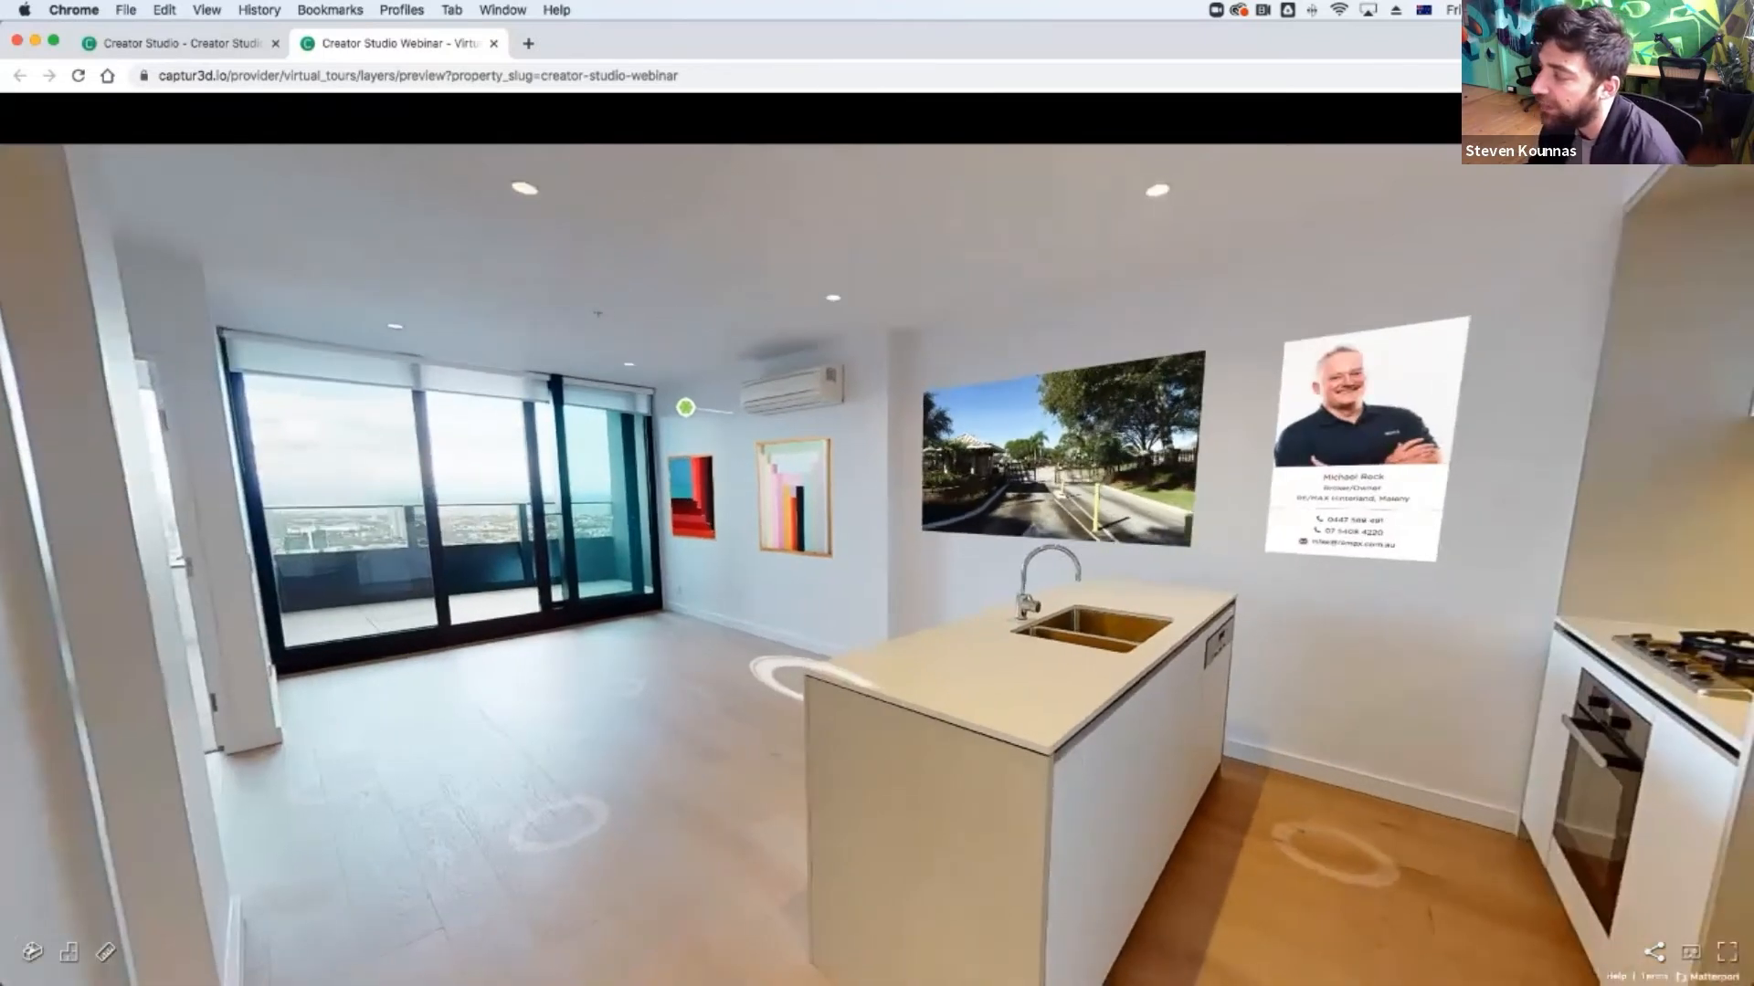
drag(1018, 435, 1139, 438)
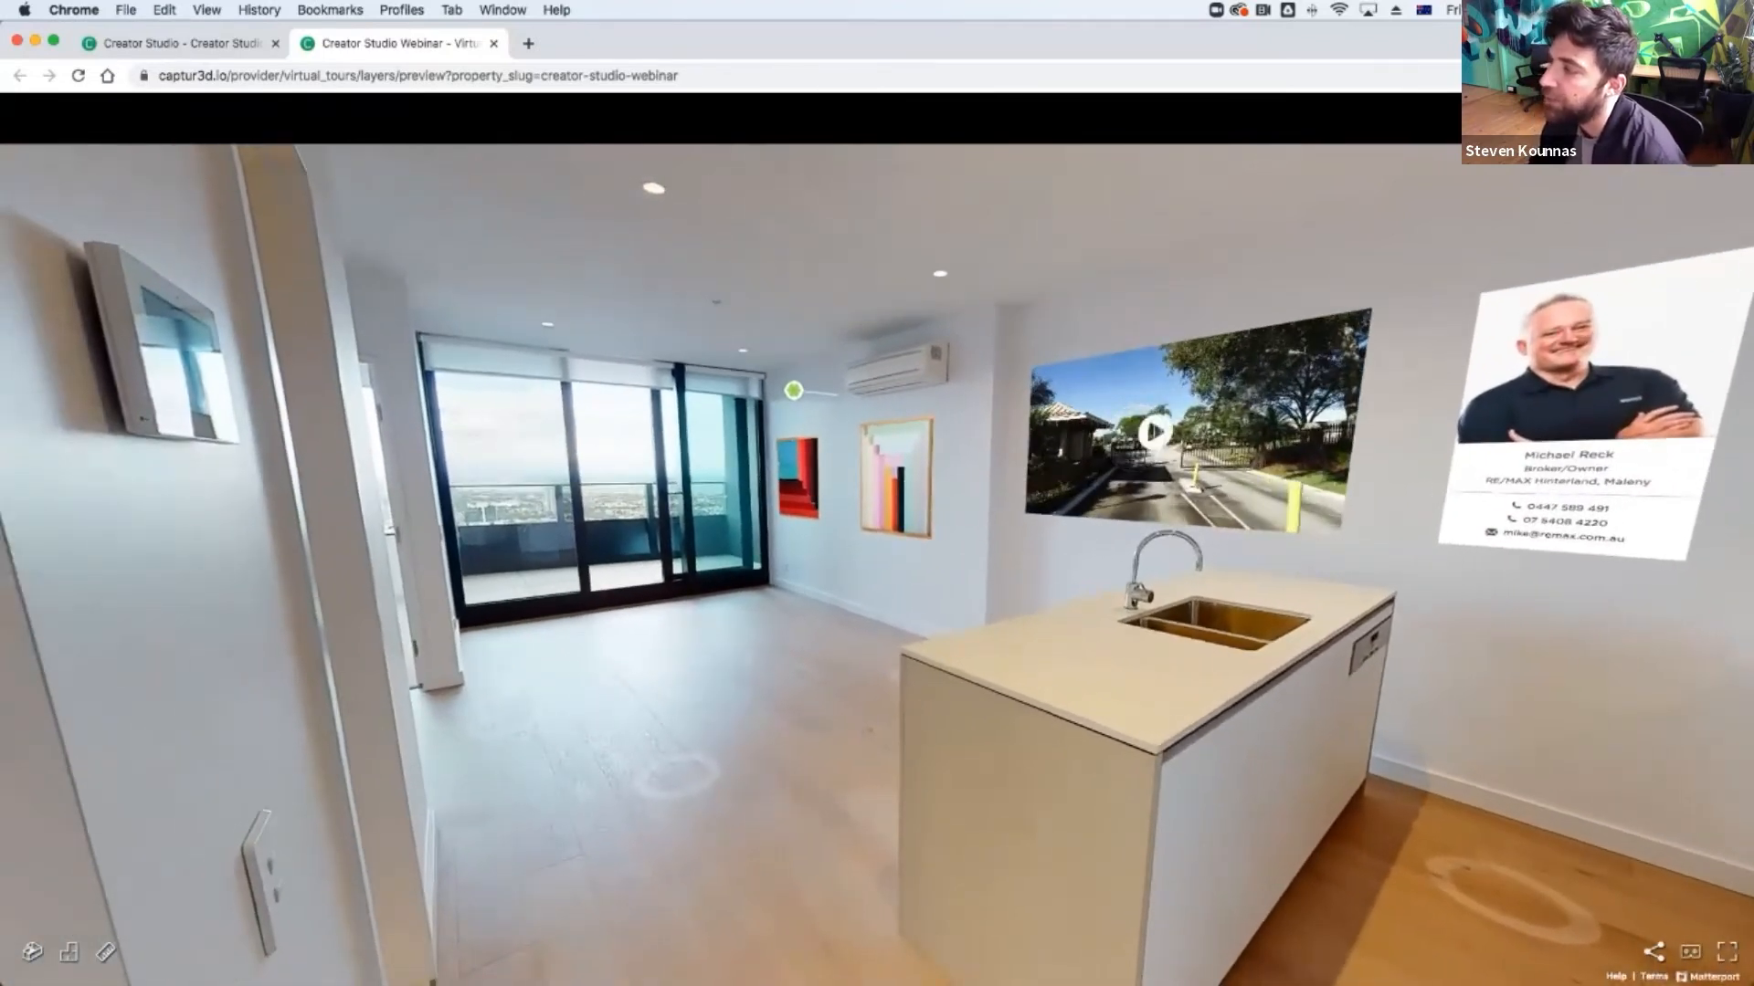
click(493, 43)
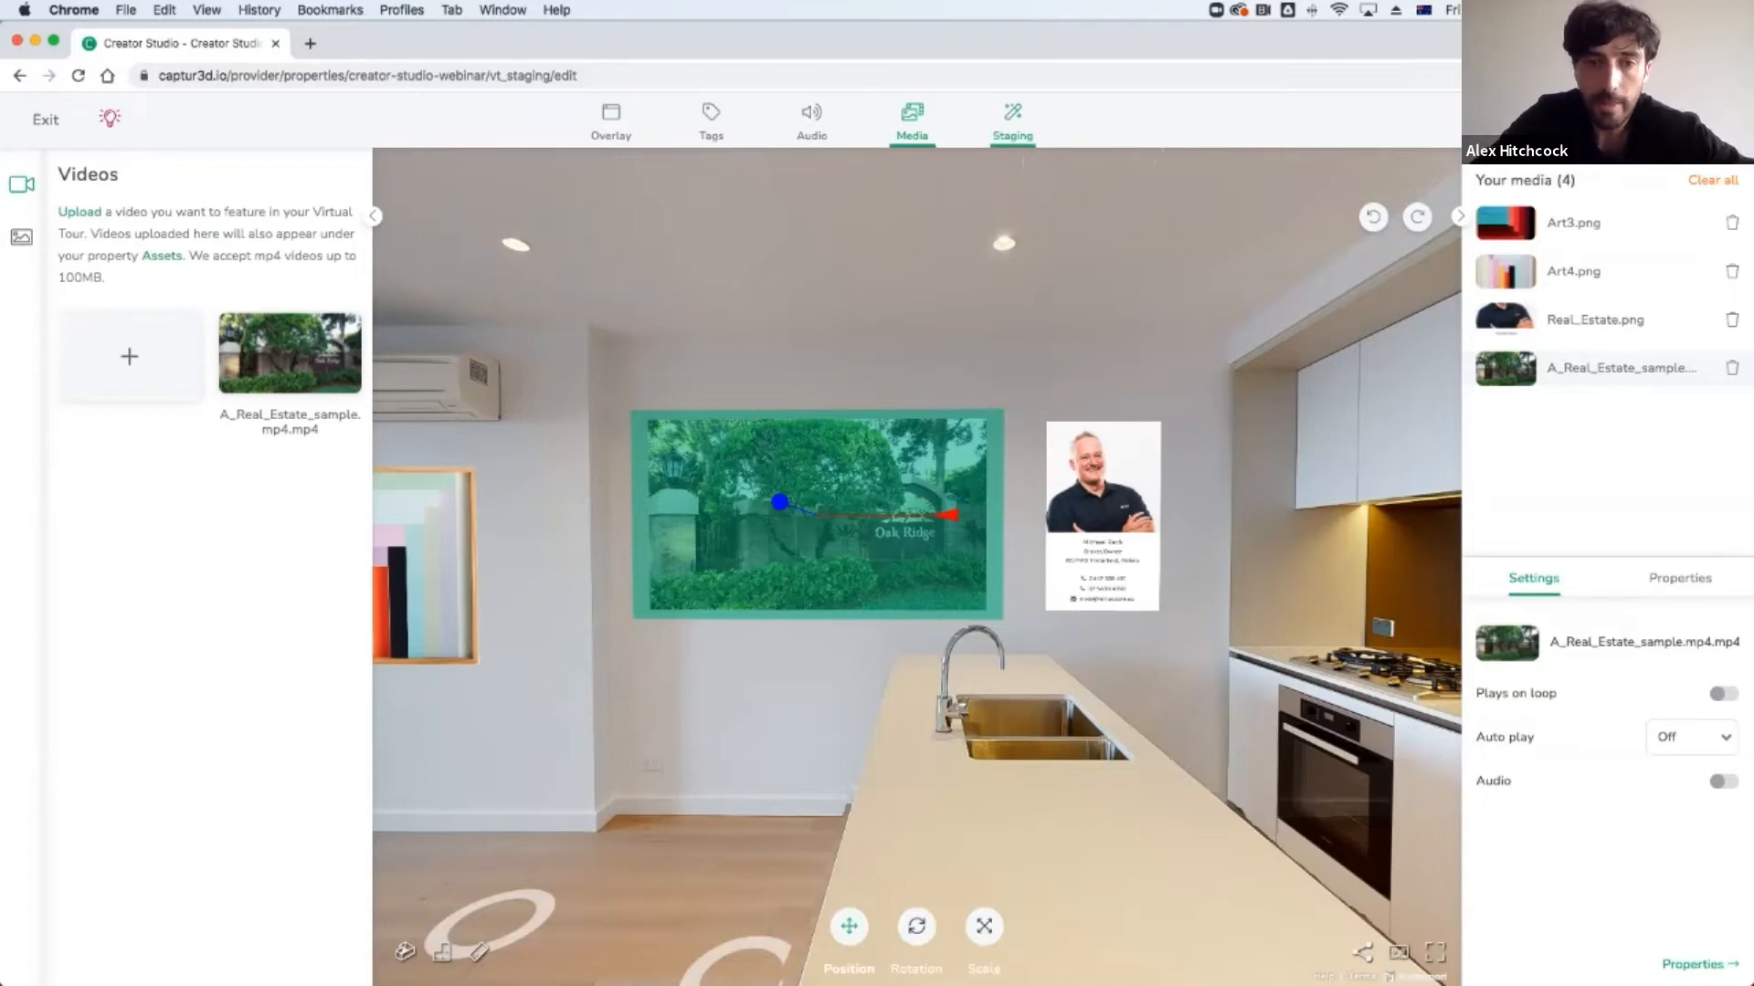
Deselect the wall video, turn toward the framed artworks and open the Website tag above them.
click(973, 303)
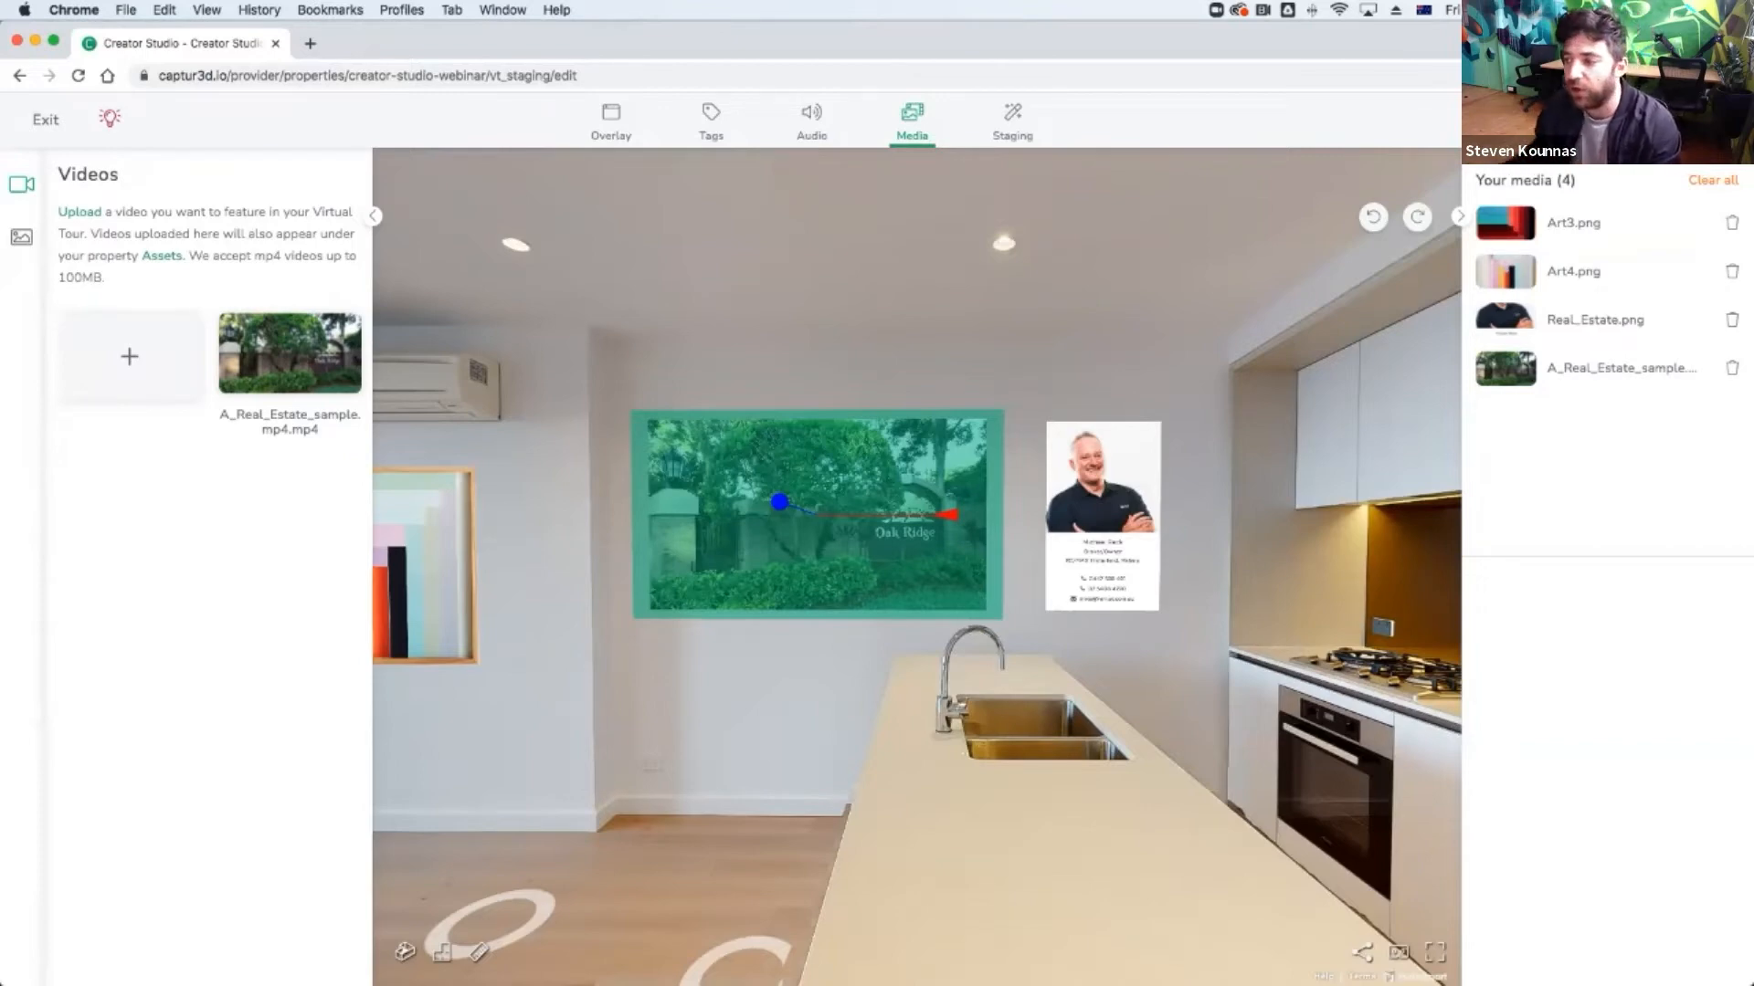
drag(447, 493, 783, 501)
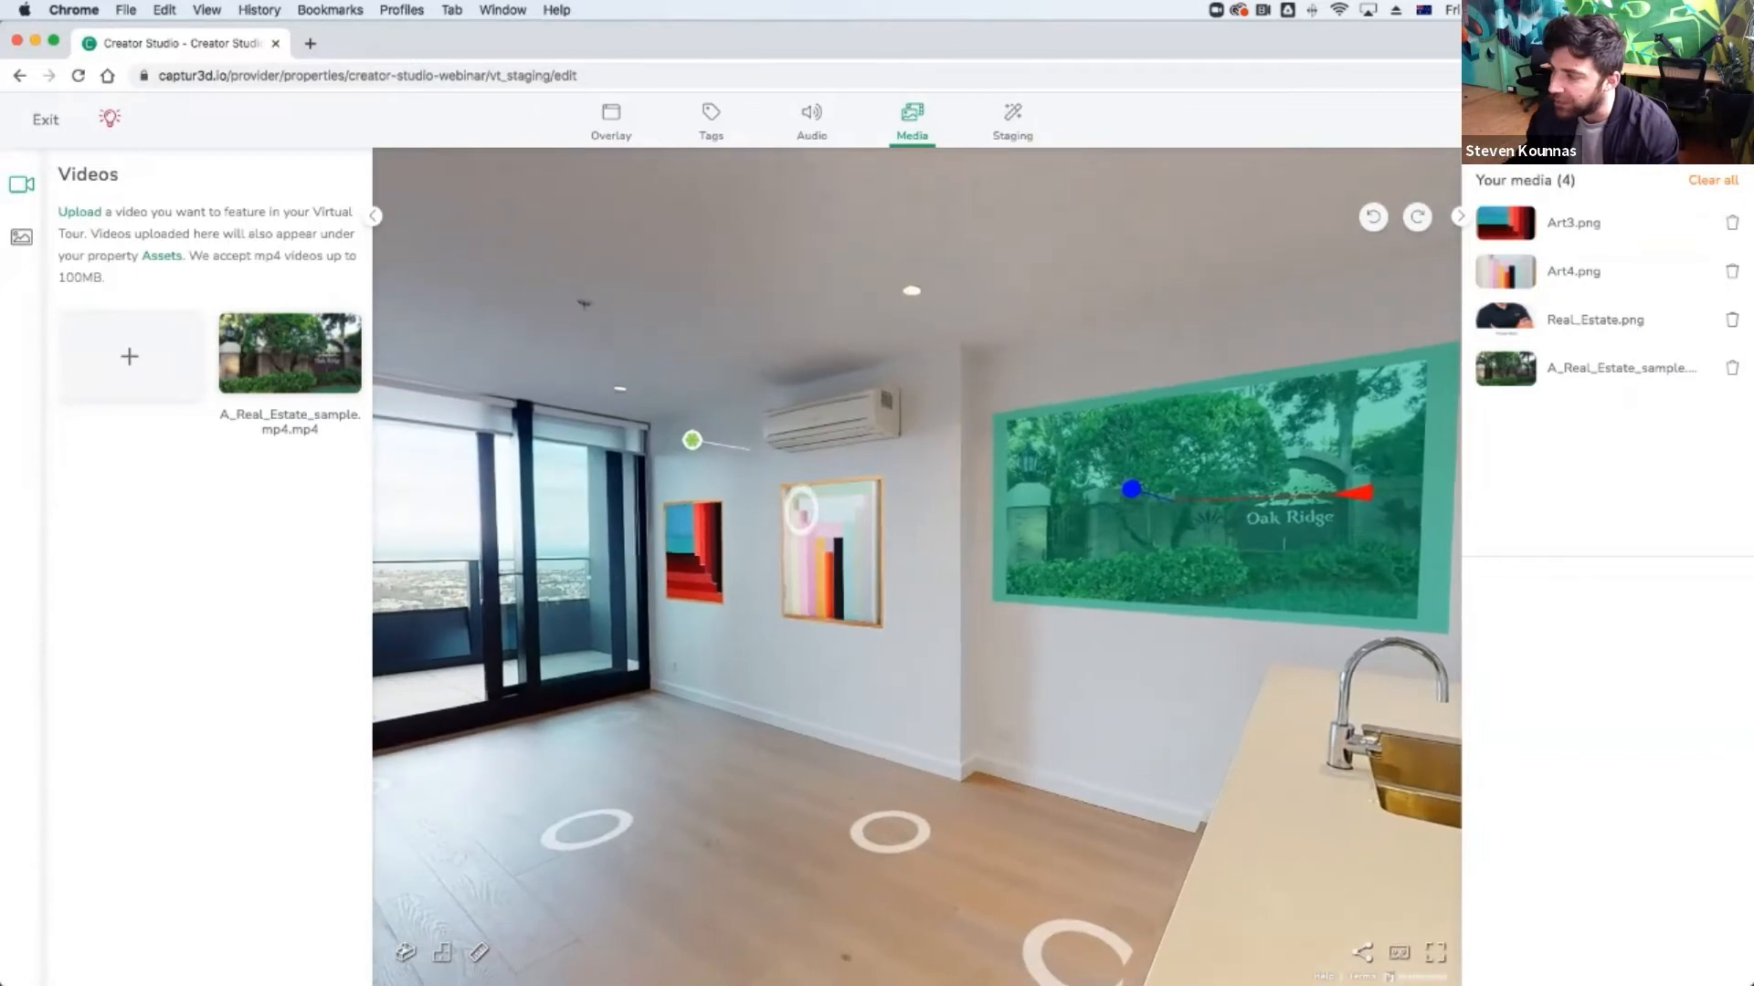
click(696, 444)
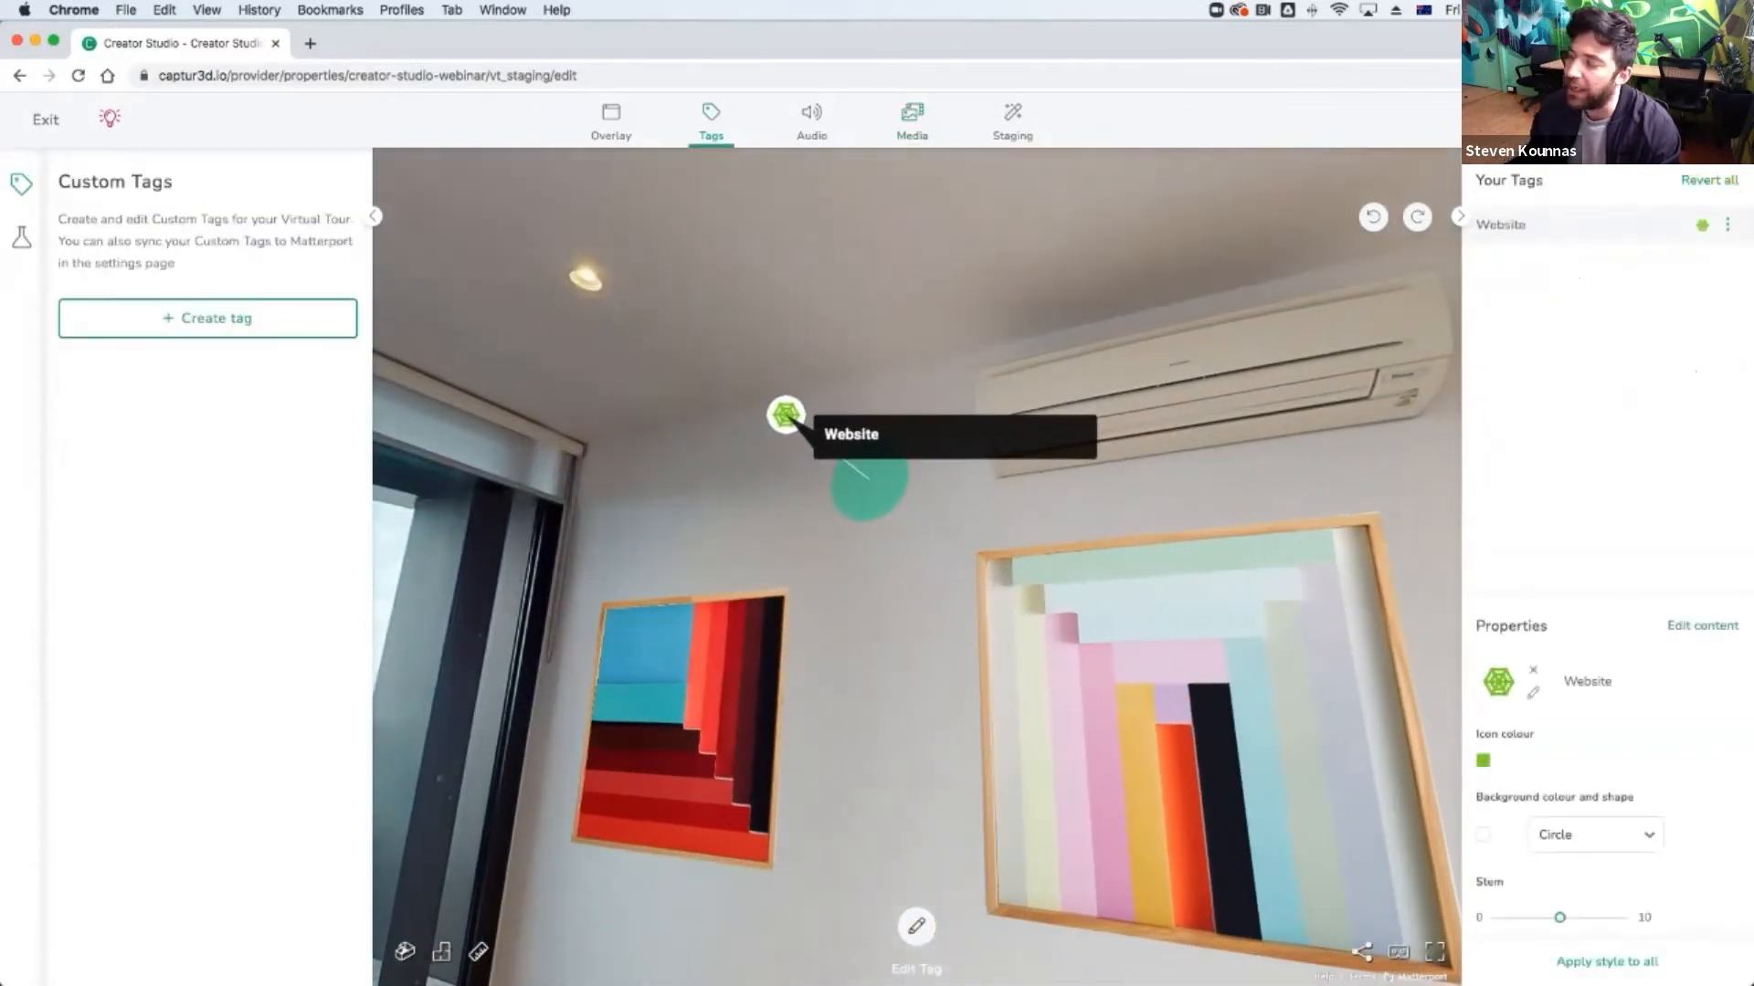
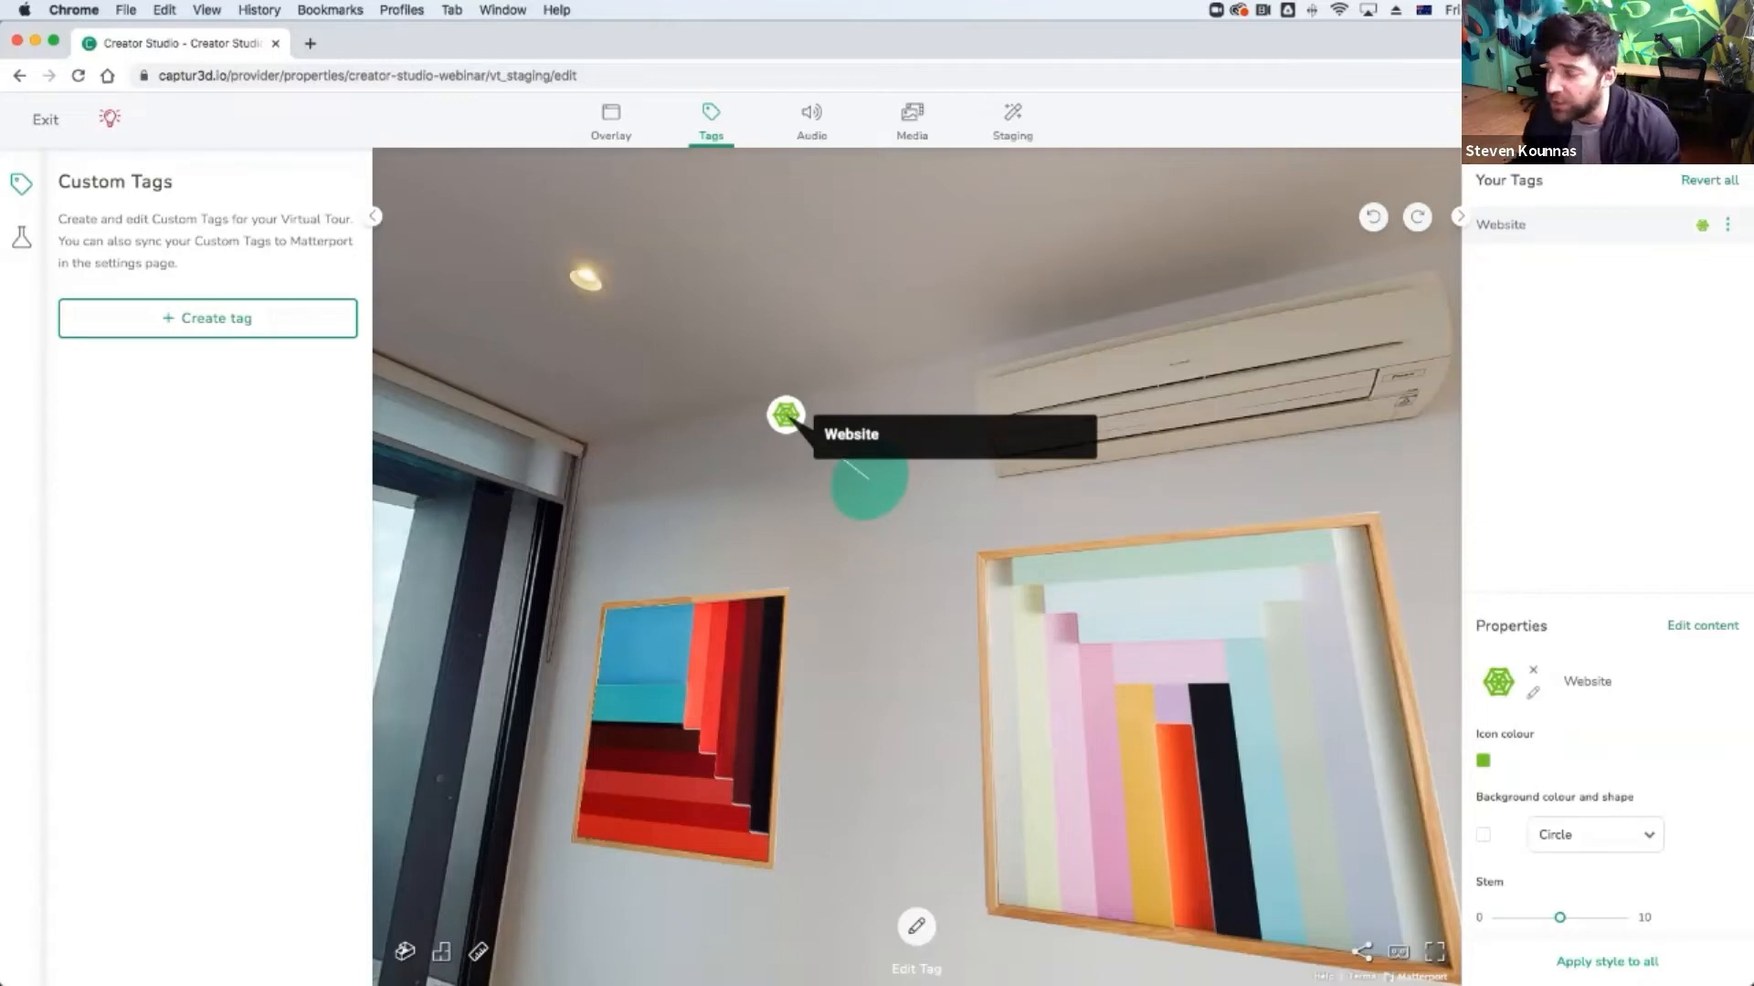
Leave the Website tag, face the kitchen and open the supplied virtual staging assets.
drag(998, 681, 452, 480)
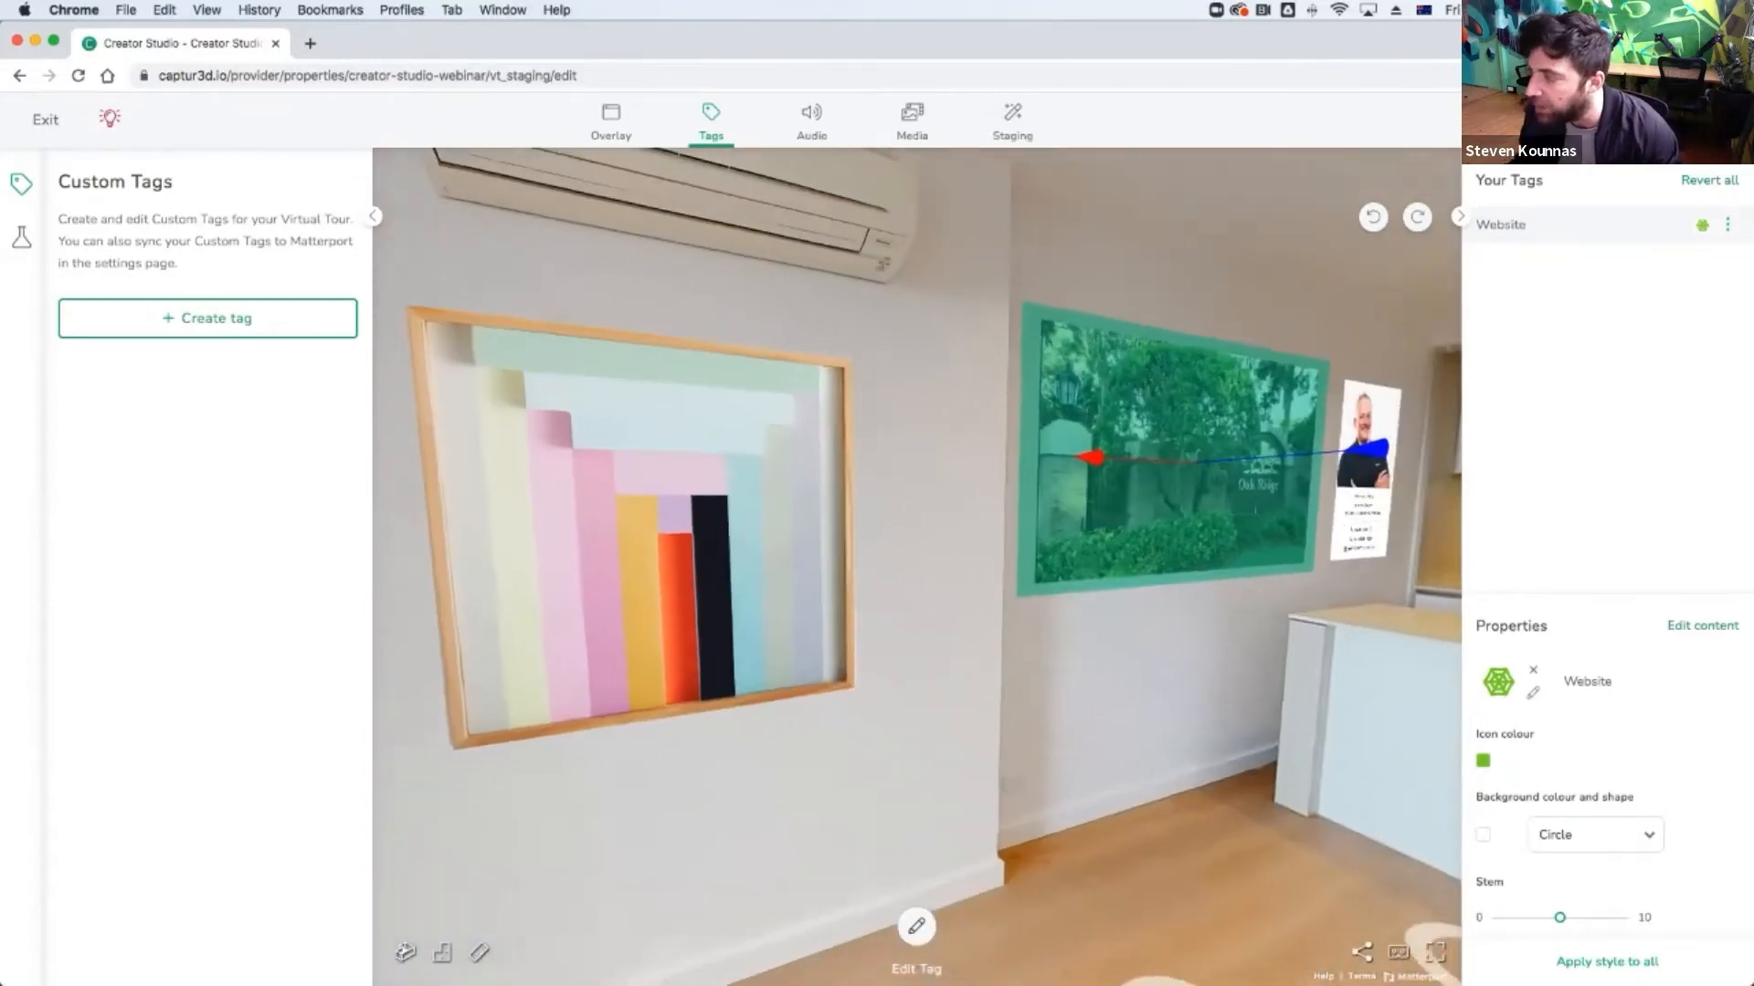
drag(1187, 594, 689, 534)
click(1277, 738)
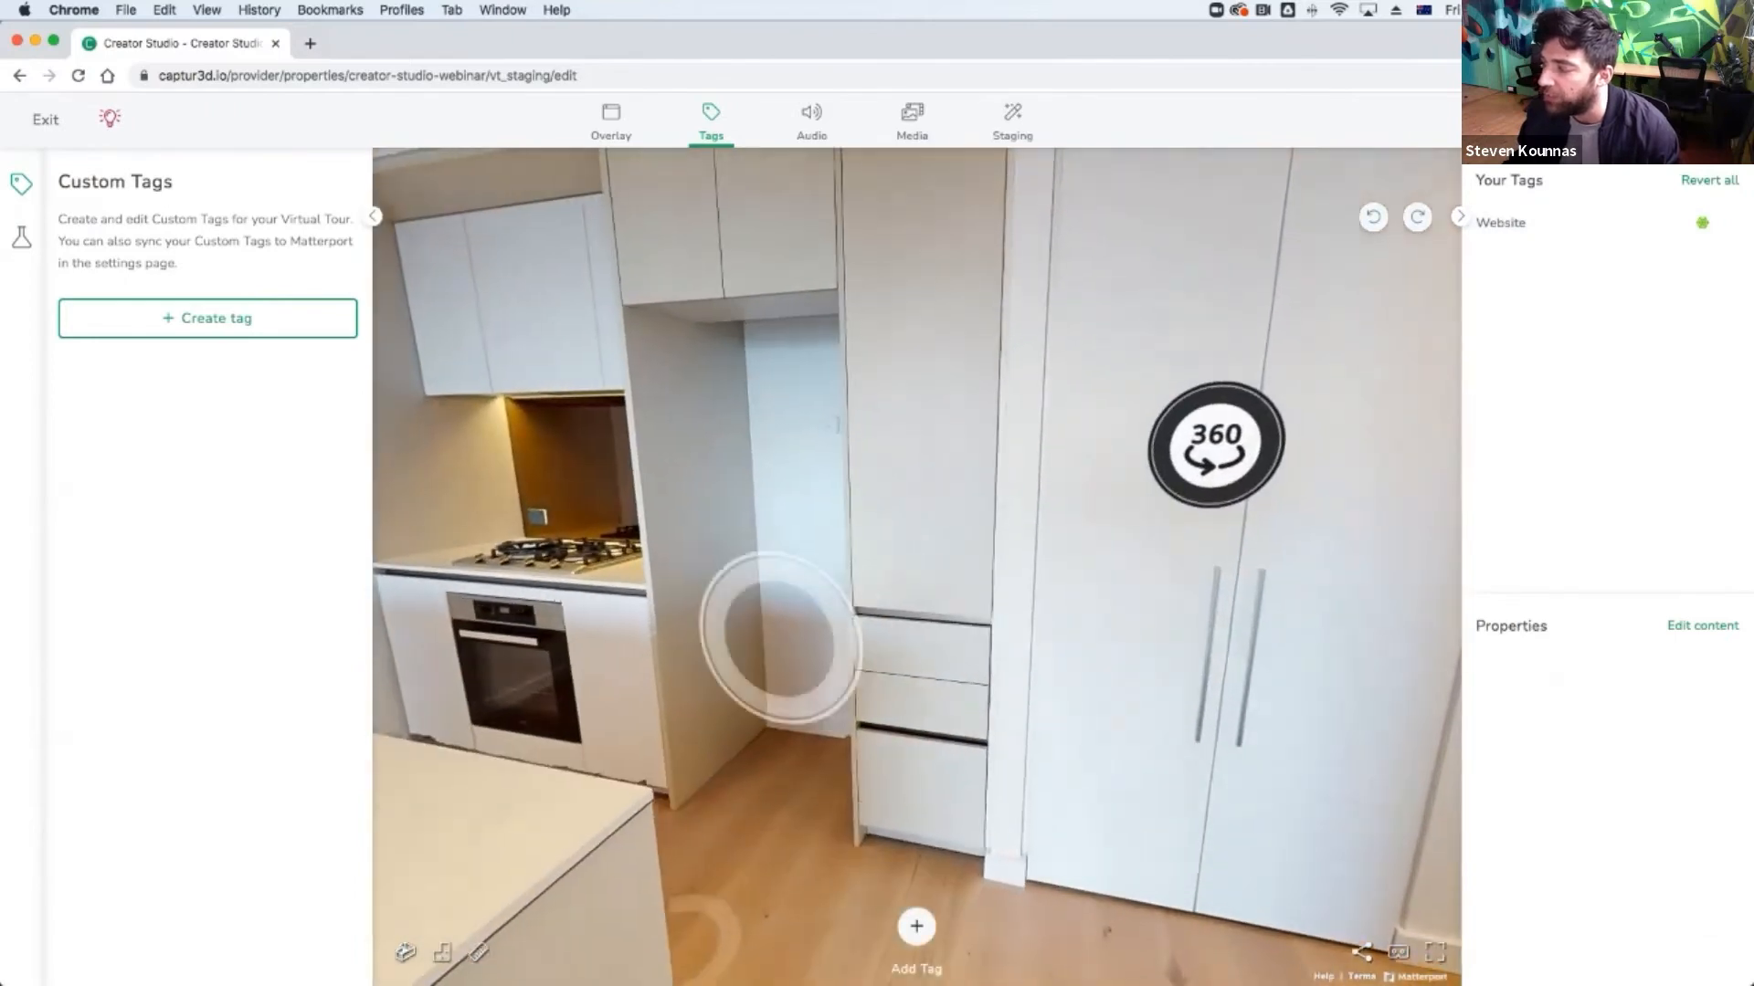
drag(779, 636, 1333, 633)
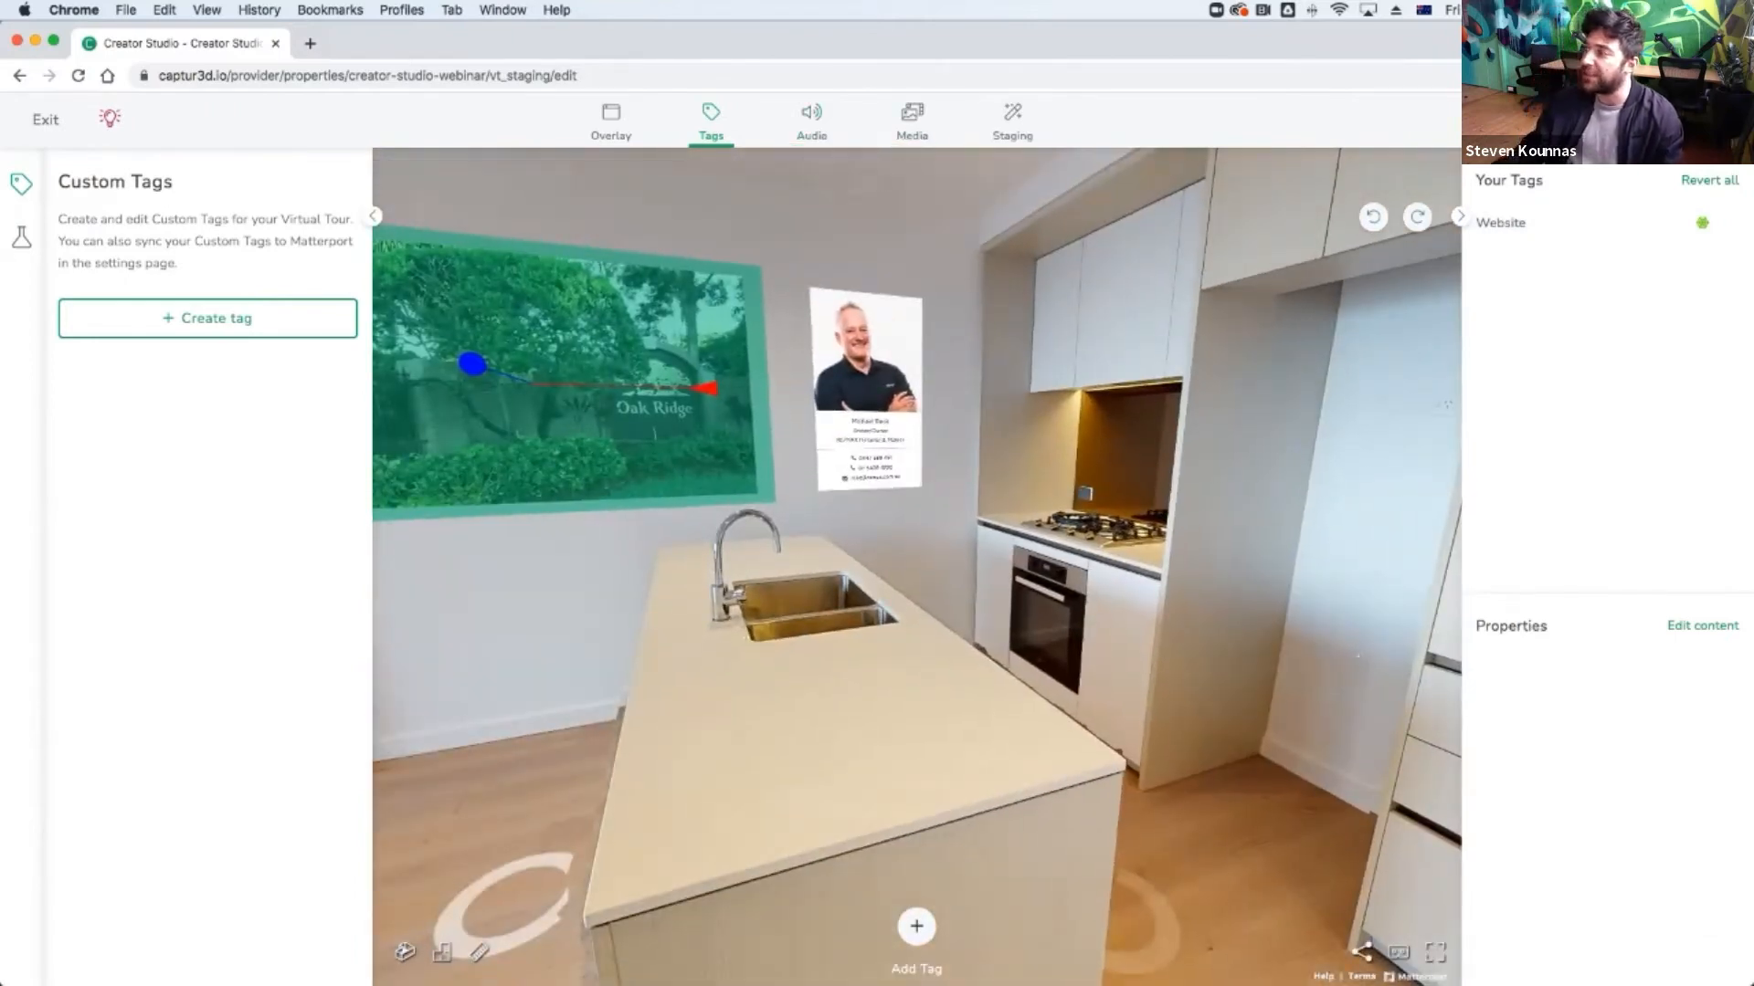
click(1012, 123)
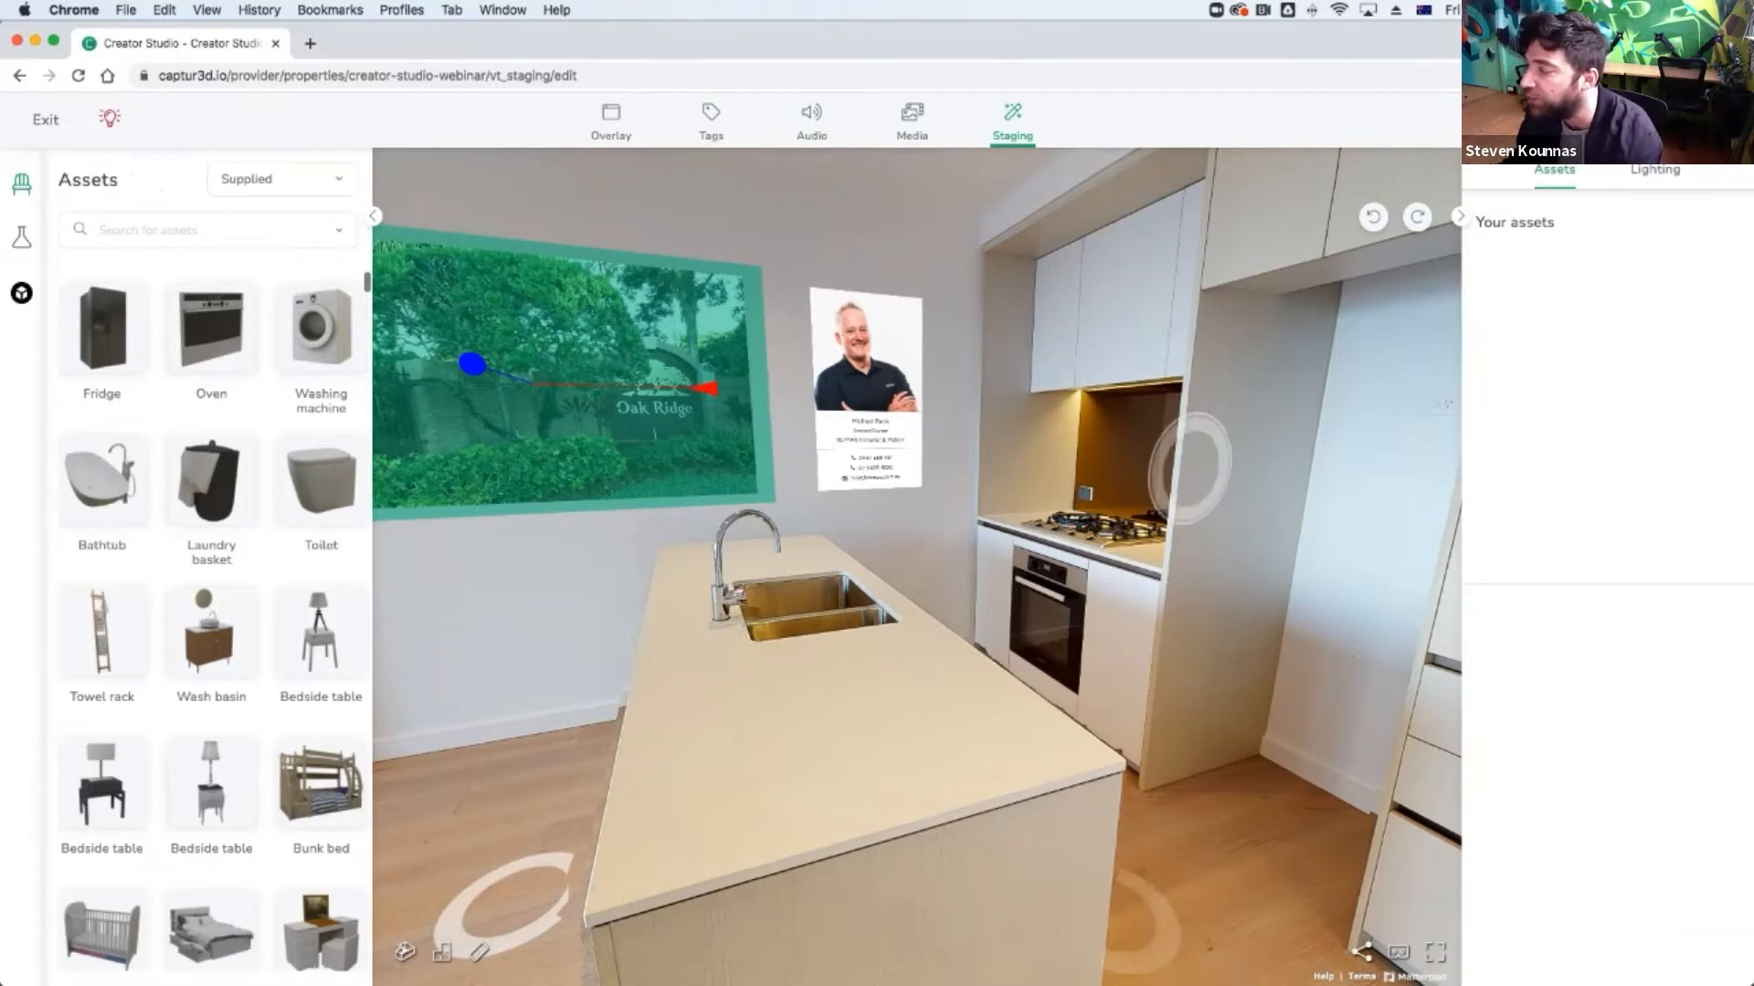
Walk through the kitchen and around the island to face the living area's balcony windows and framed artworks.
click(1192, 566)
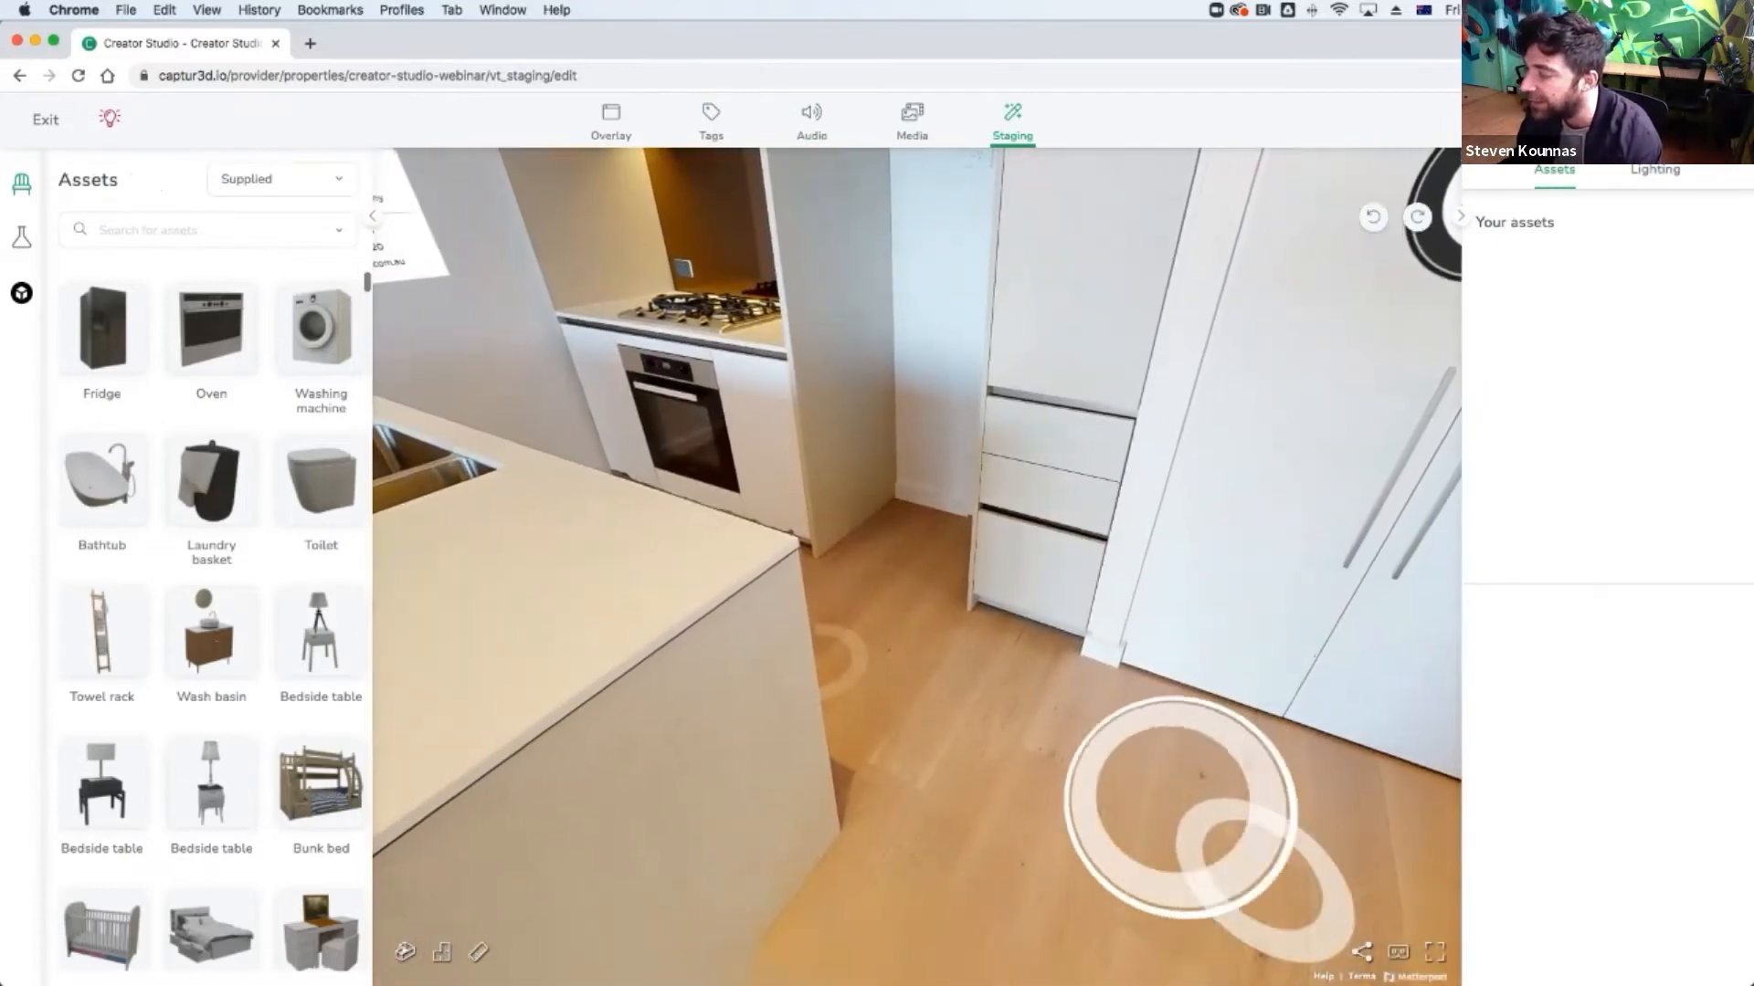
click(1017, 724)
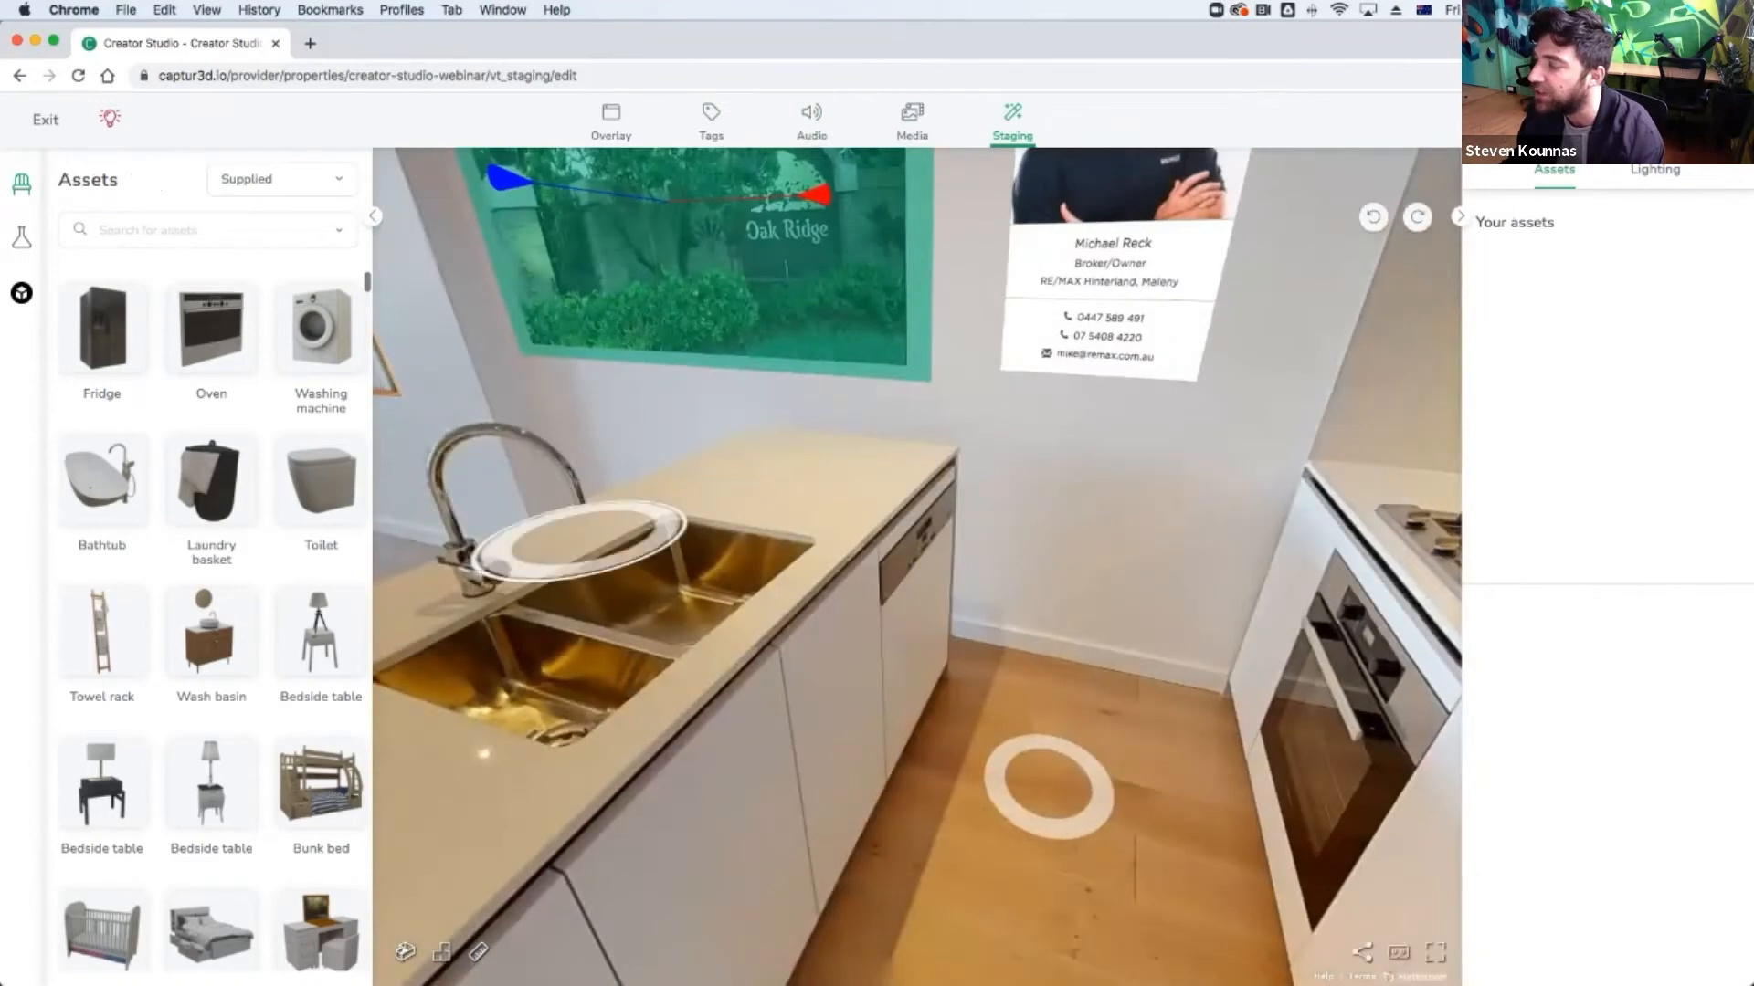
click(1046, 785)
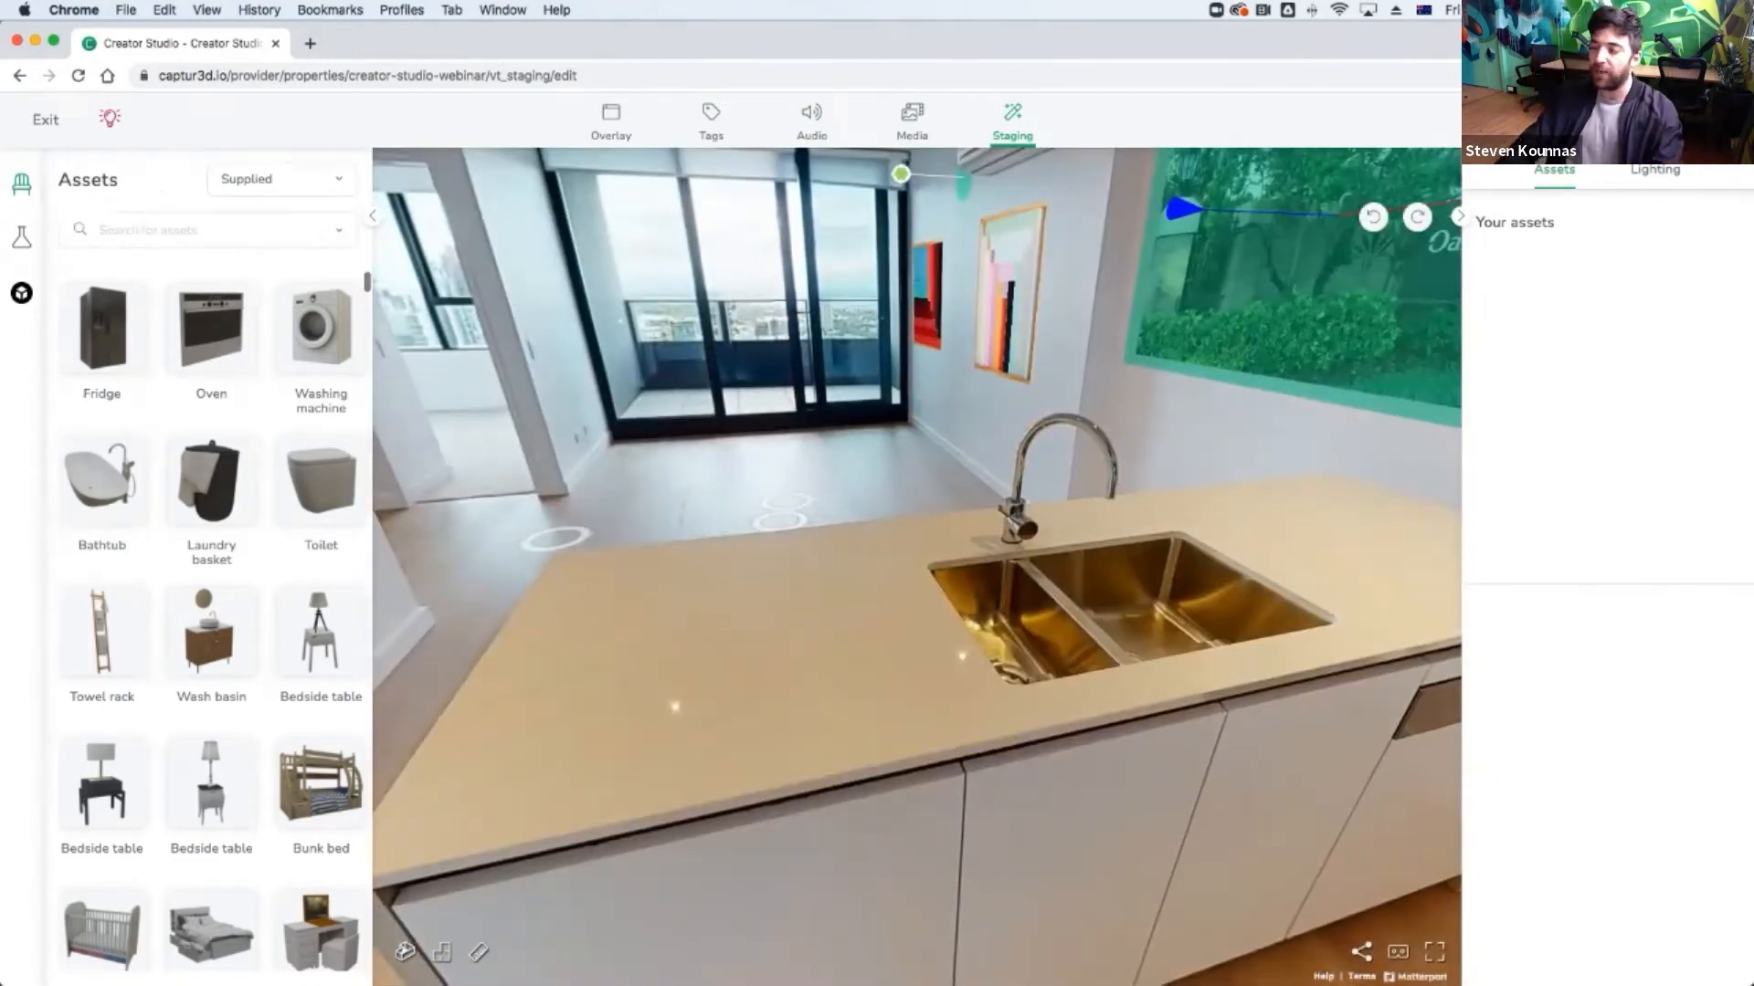
click(607, 698)
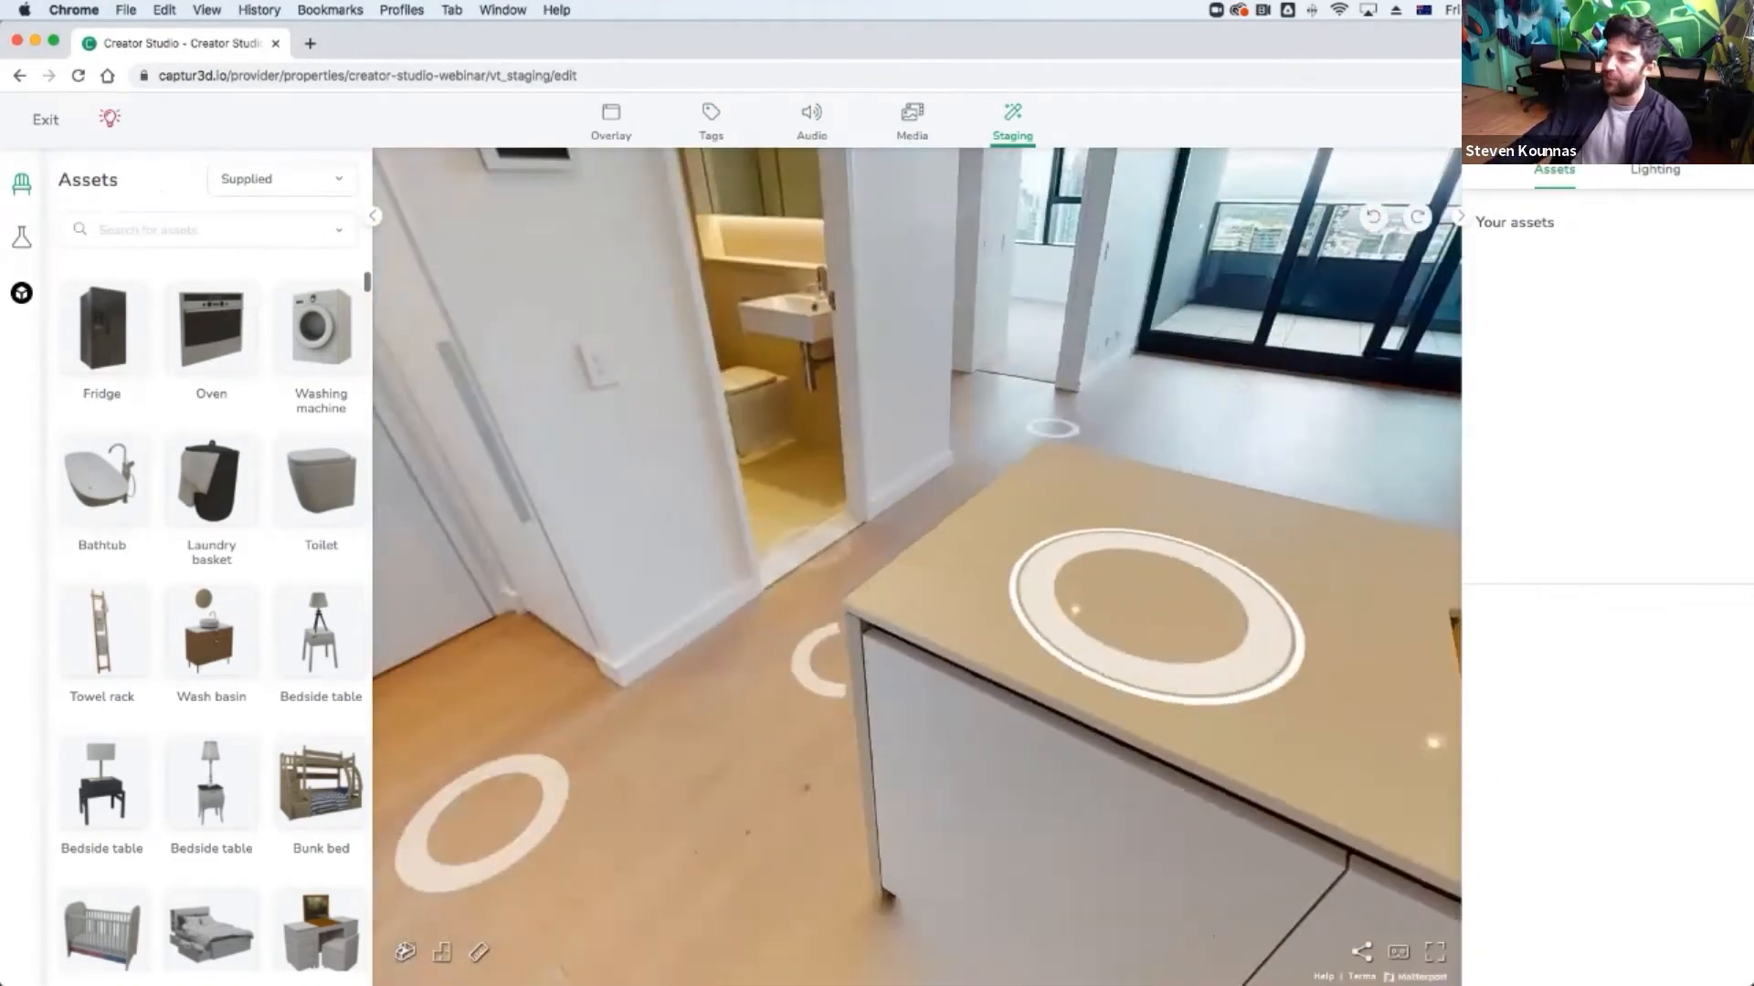
click(861, 645)
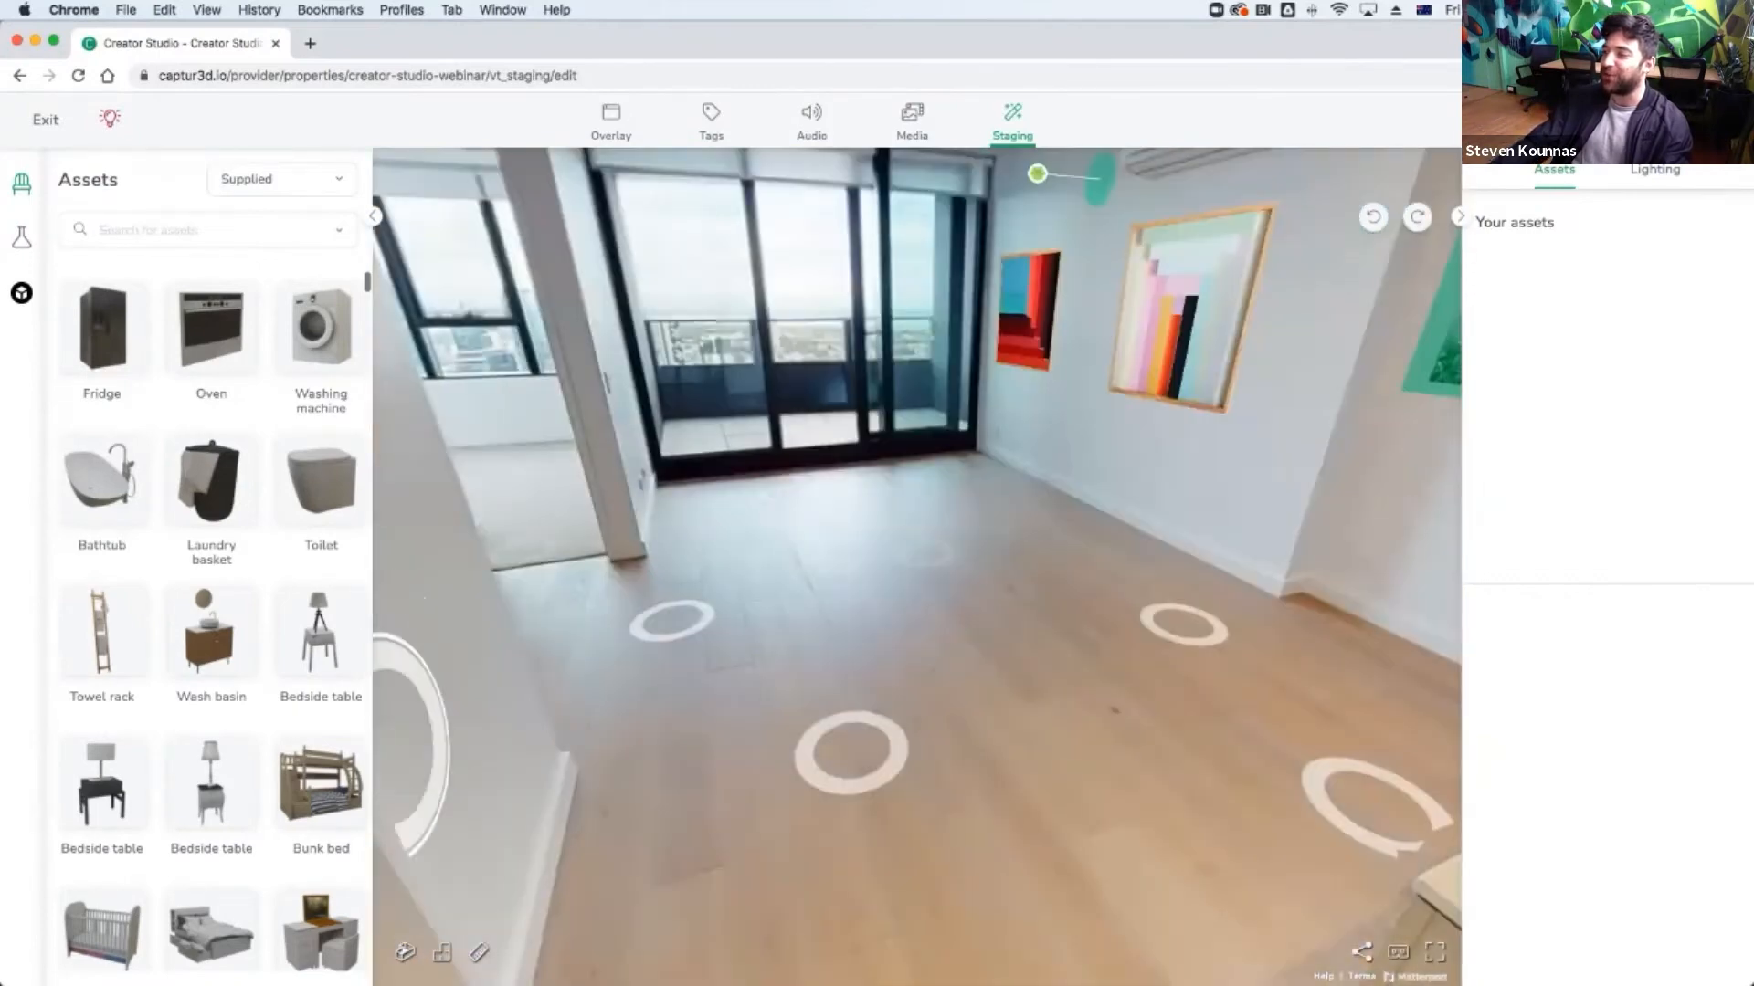
click(850, 751)
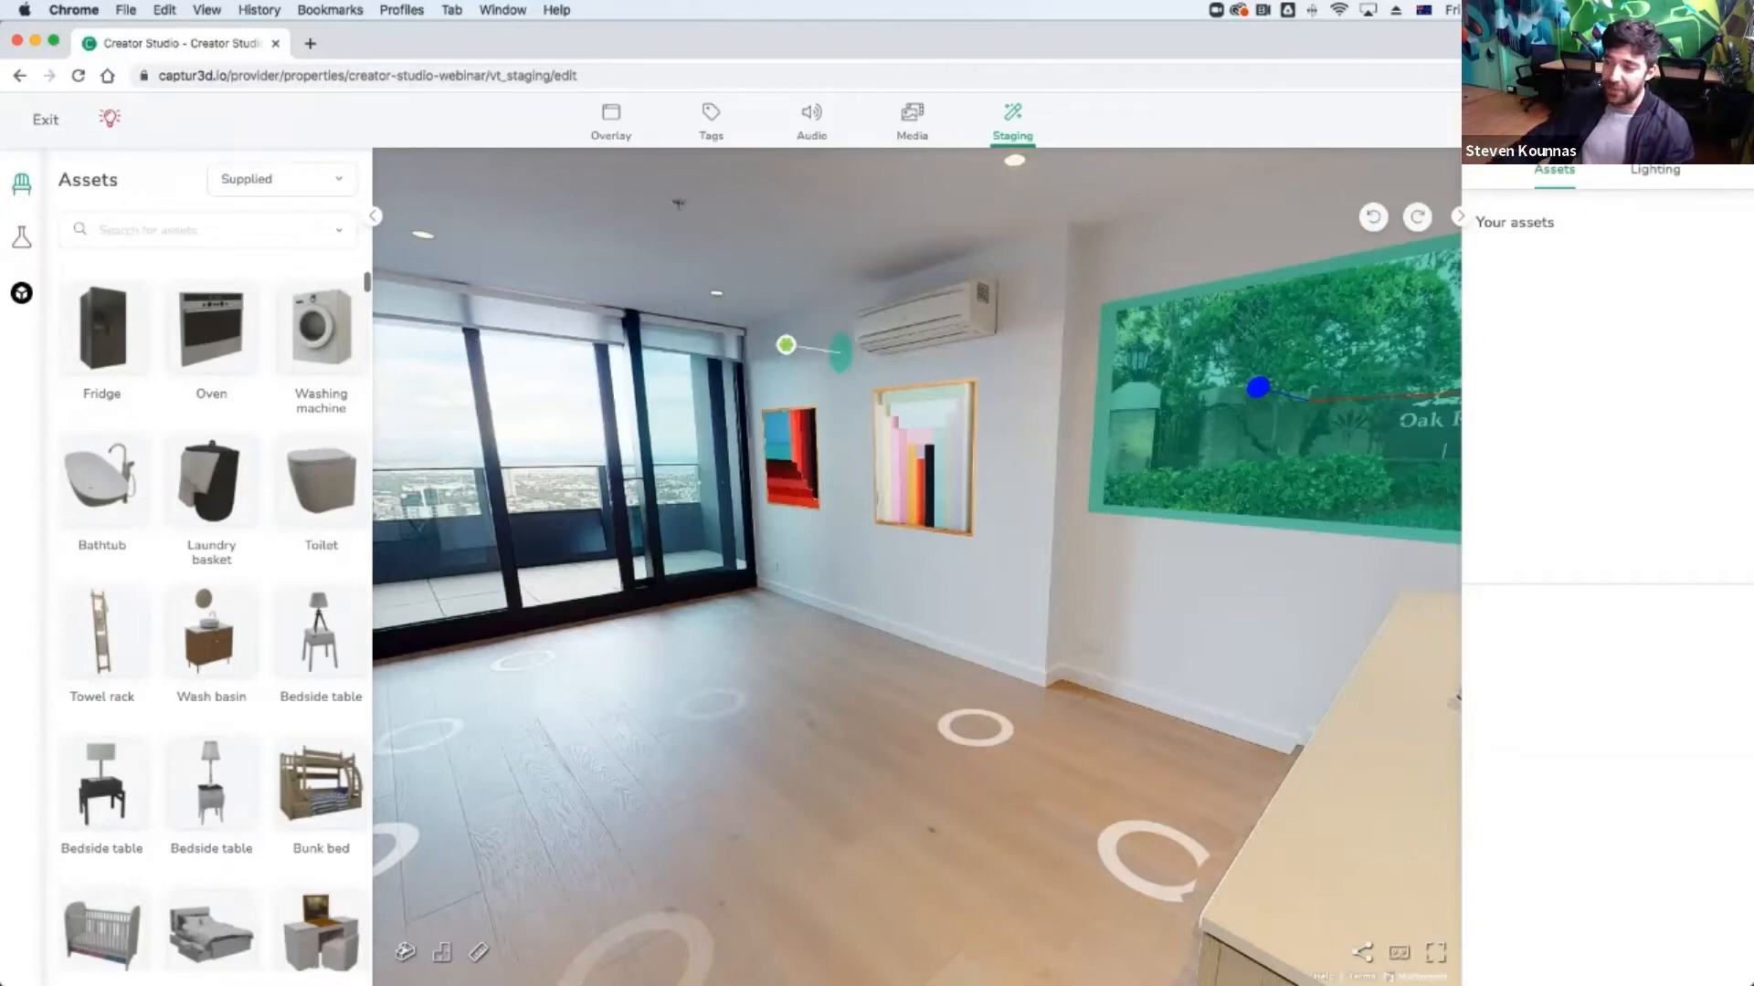
Find the open-shelf bookcase with round ornaments among the supplied assets and place it on the living area floor.
scroll(212, 621, down, 15)
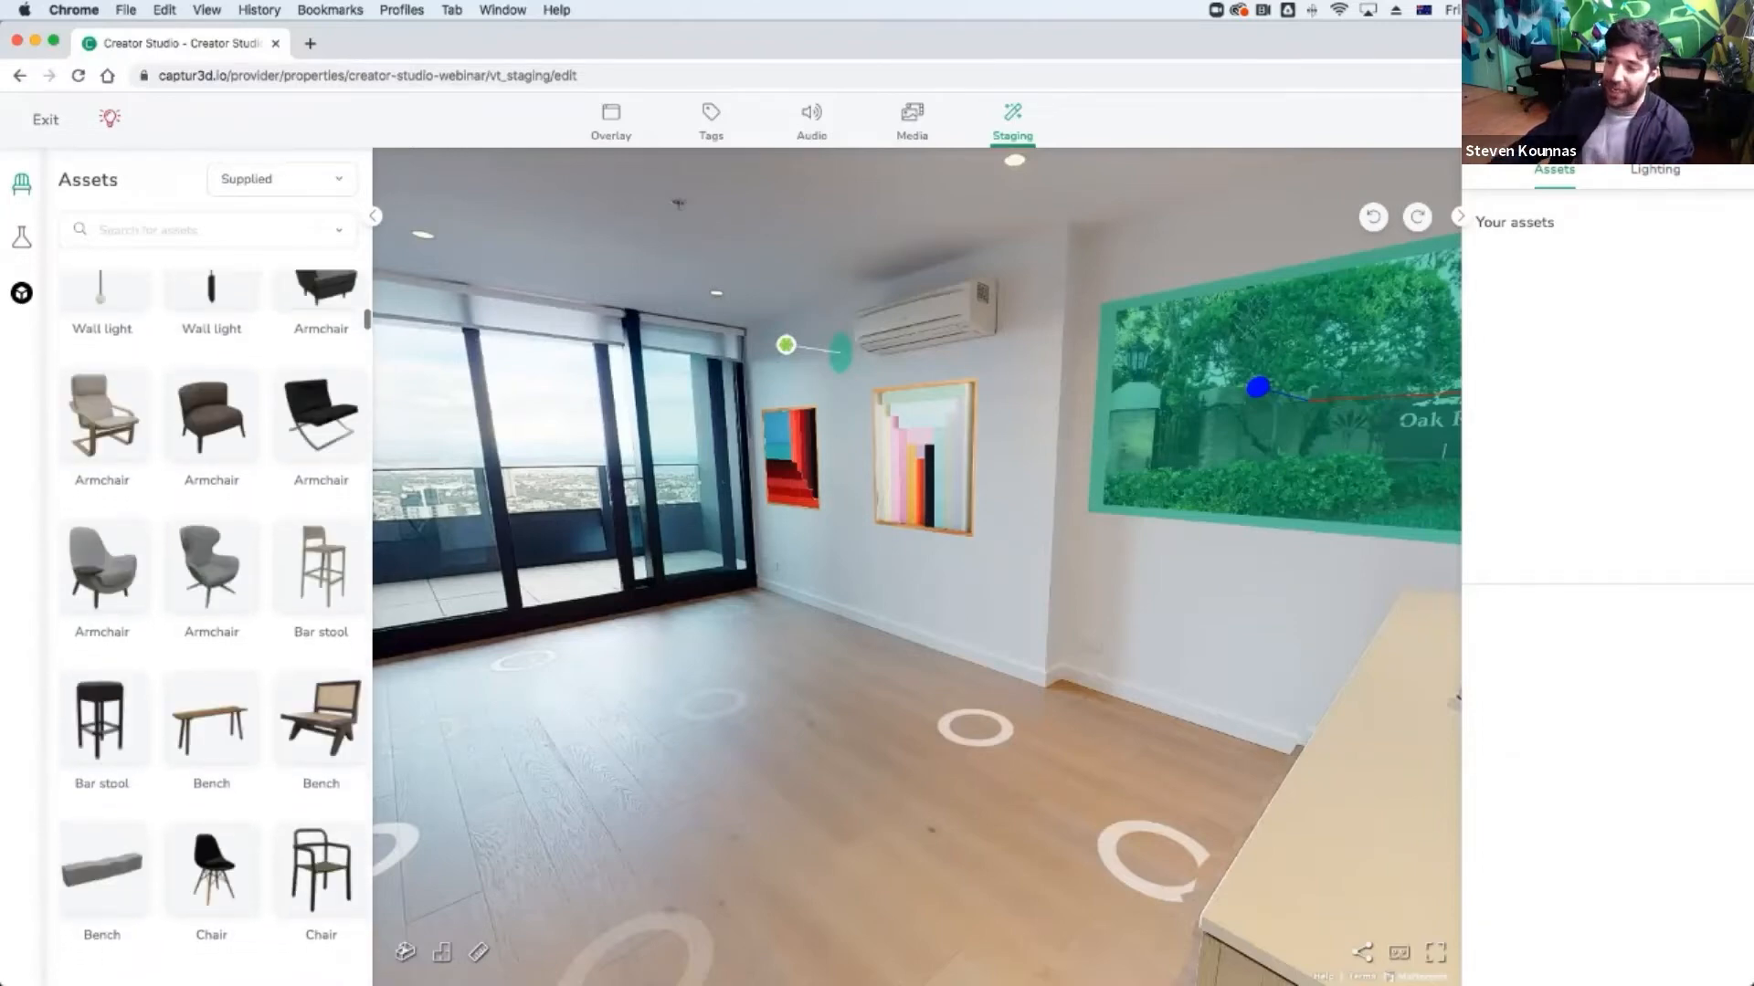
scroll(212, 621, down, 10)
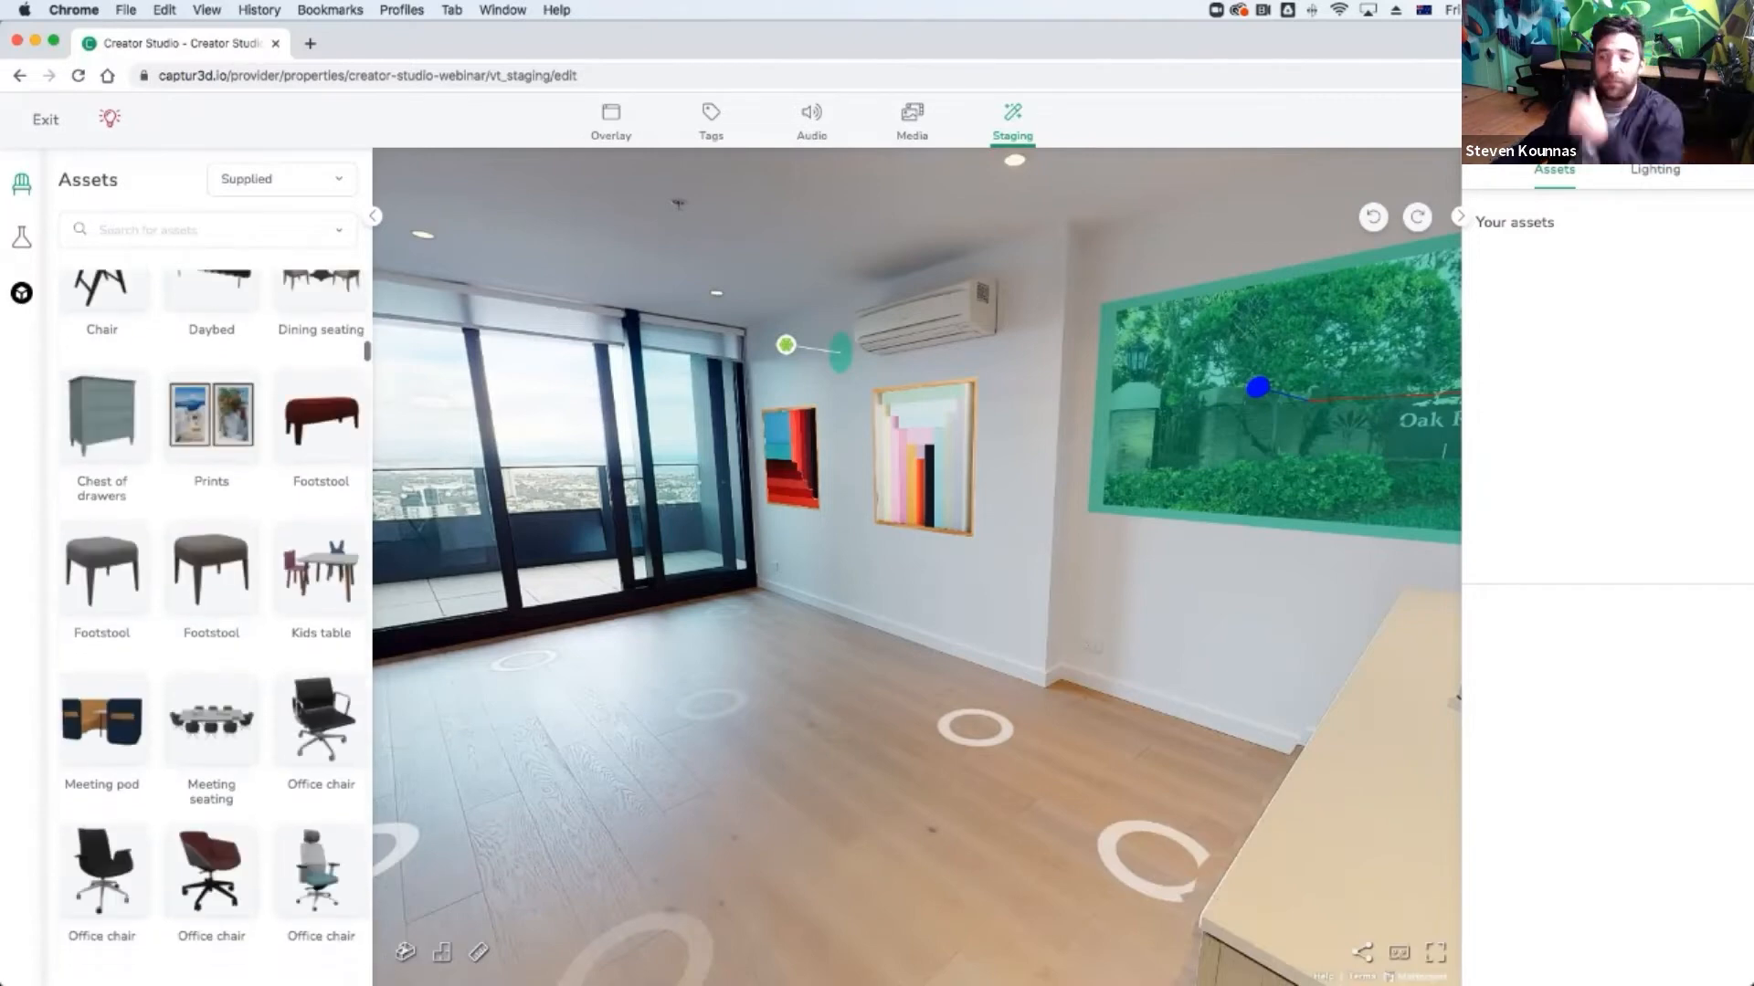
scroll(212, 621, down, 6)
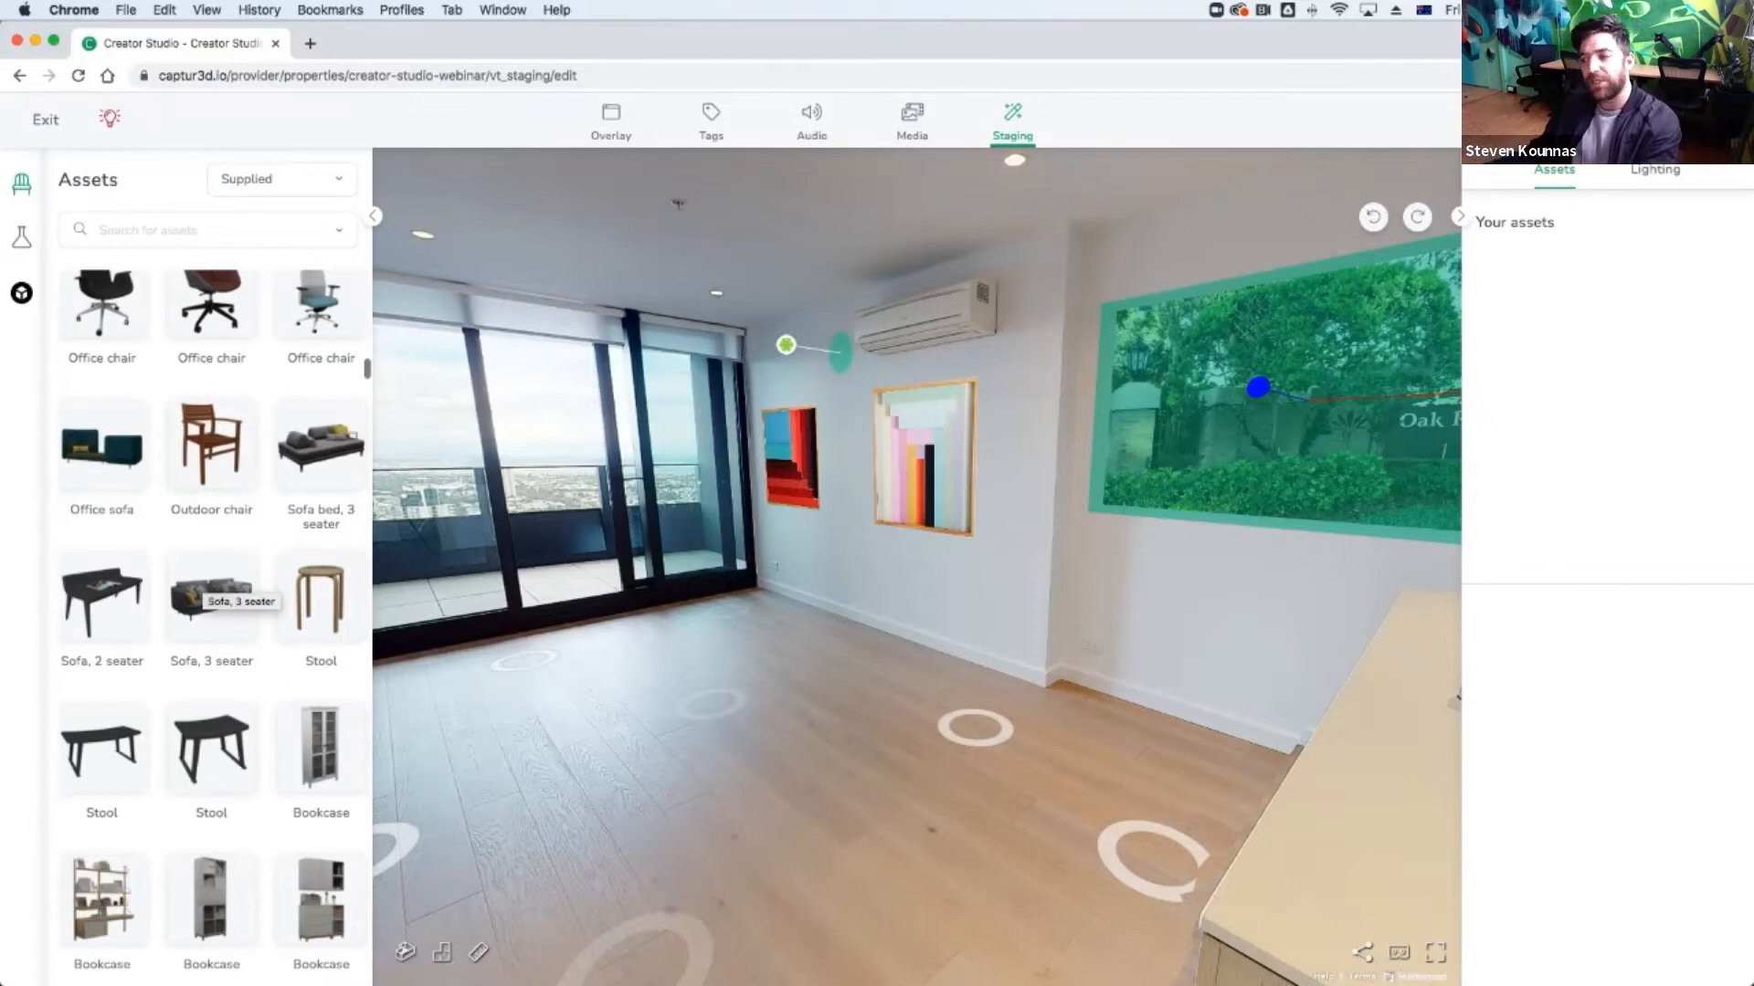
scroll(212, 594, down, 5)
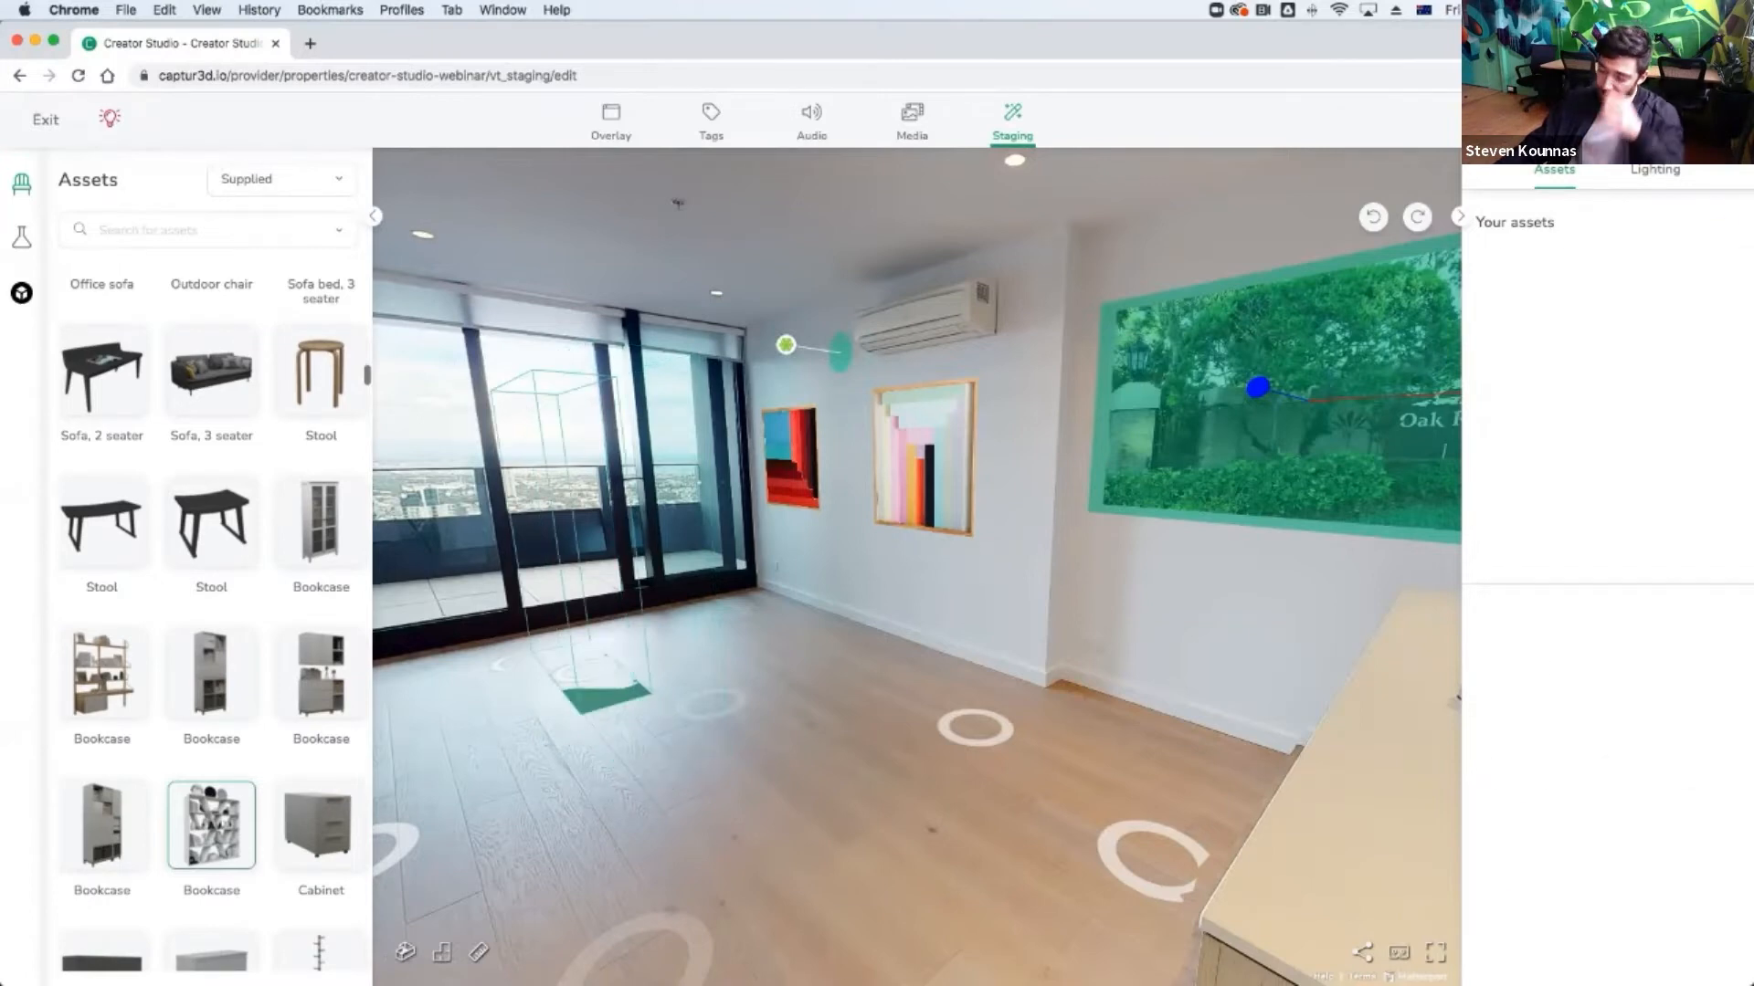
click(604, 696)
click(863, 829)
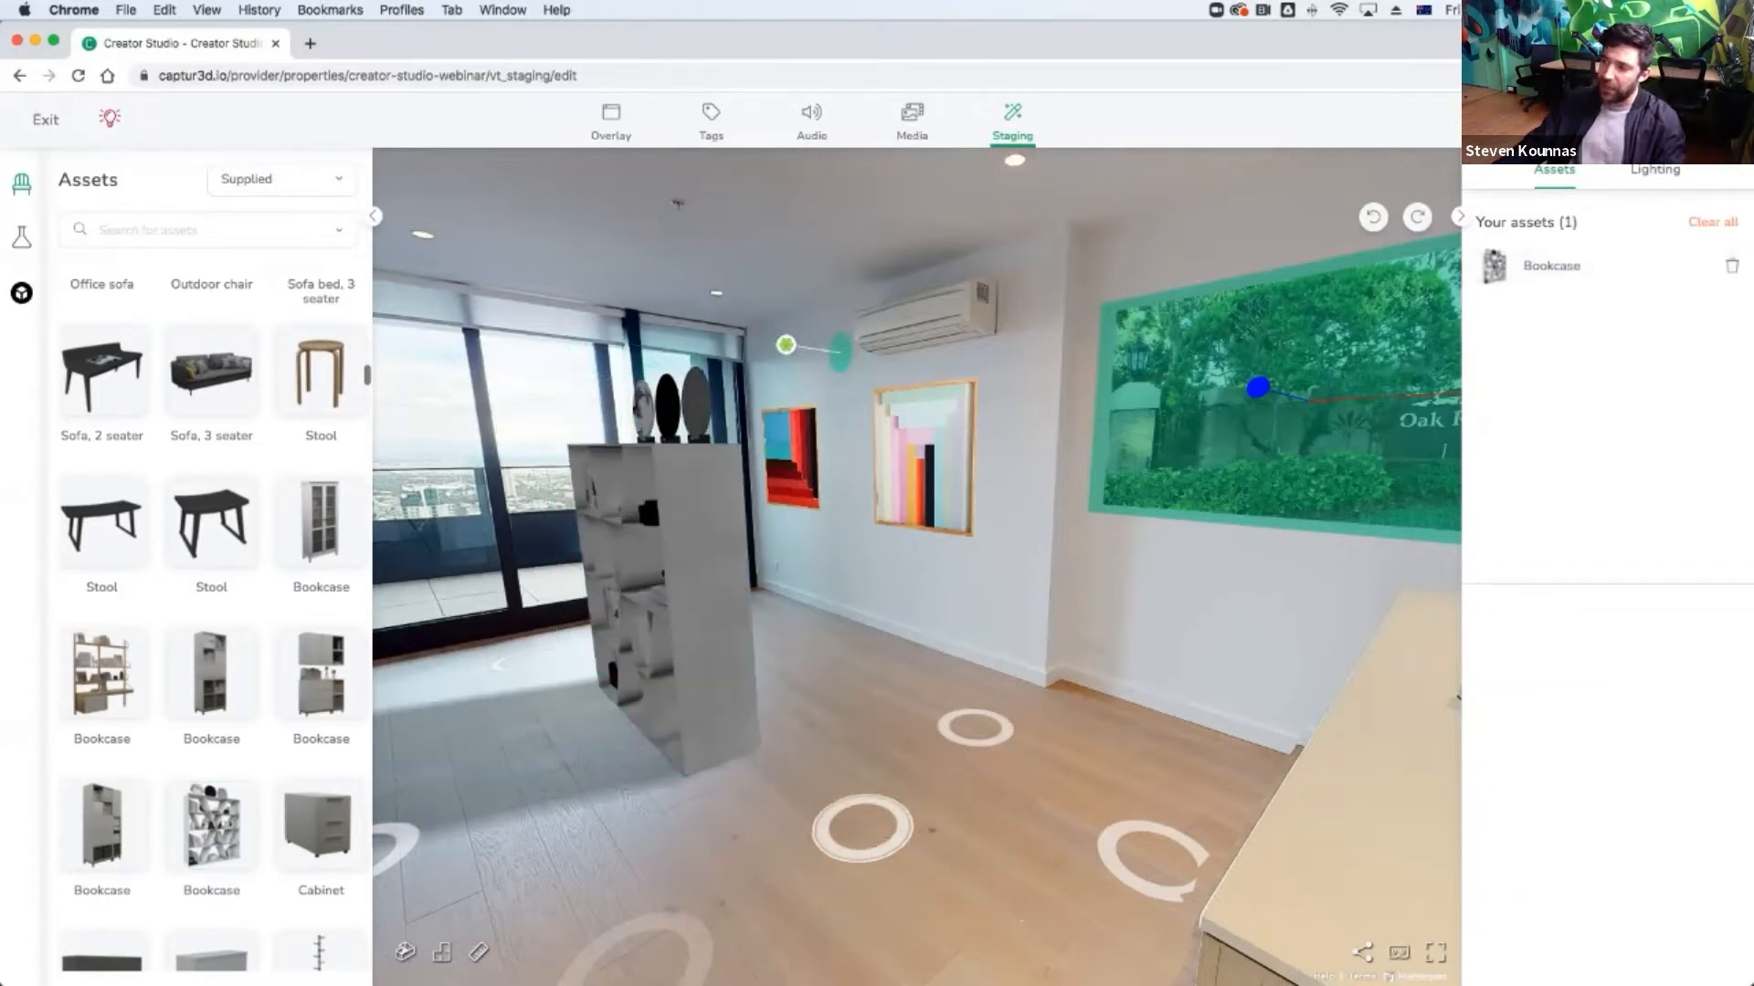
Walk around the living area to view the placed bookcase from its open-shelf side.
drag(707, 785, 863, 717)
click(589, 726)
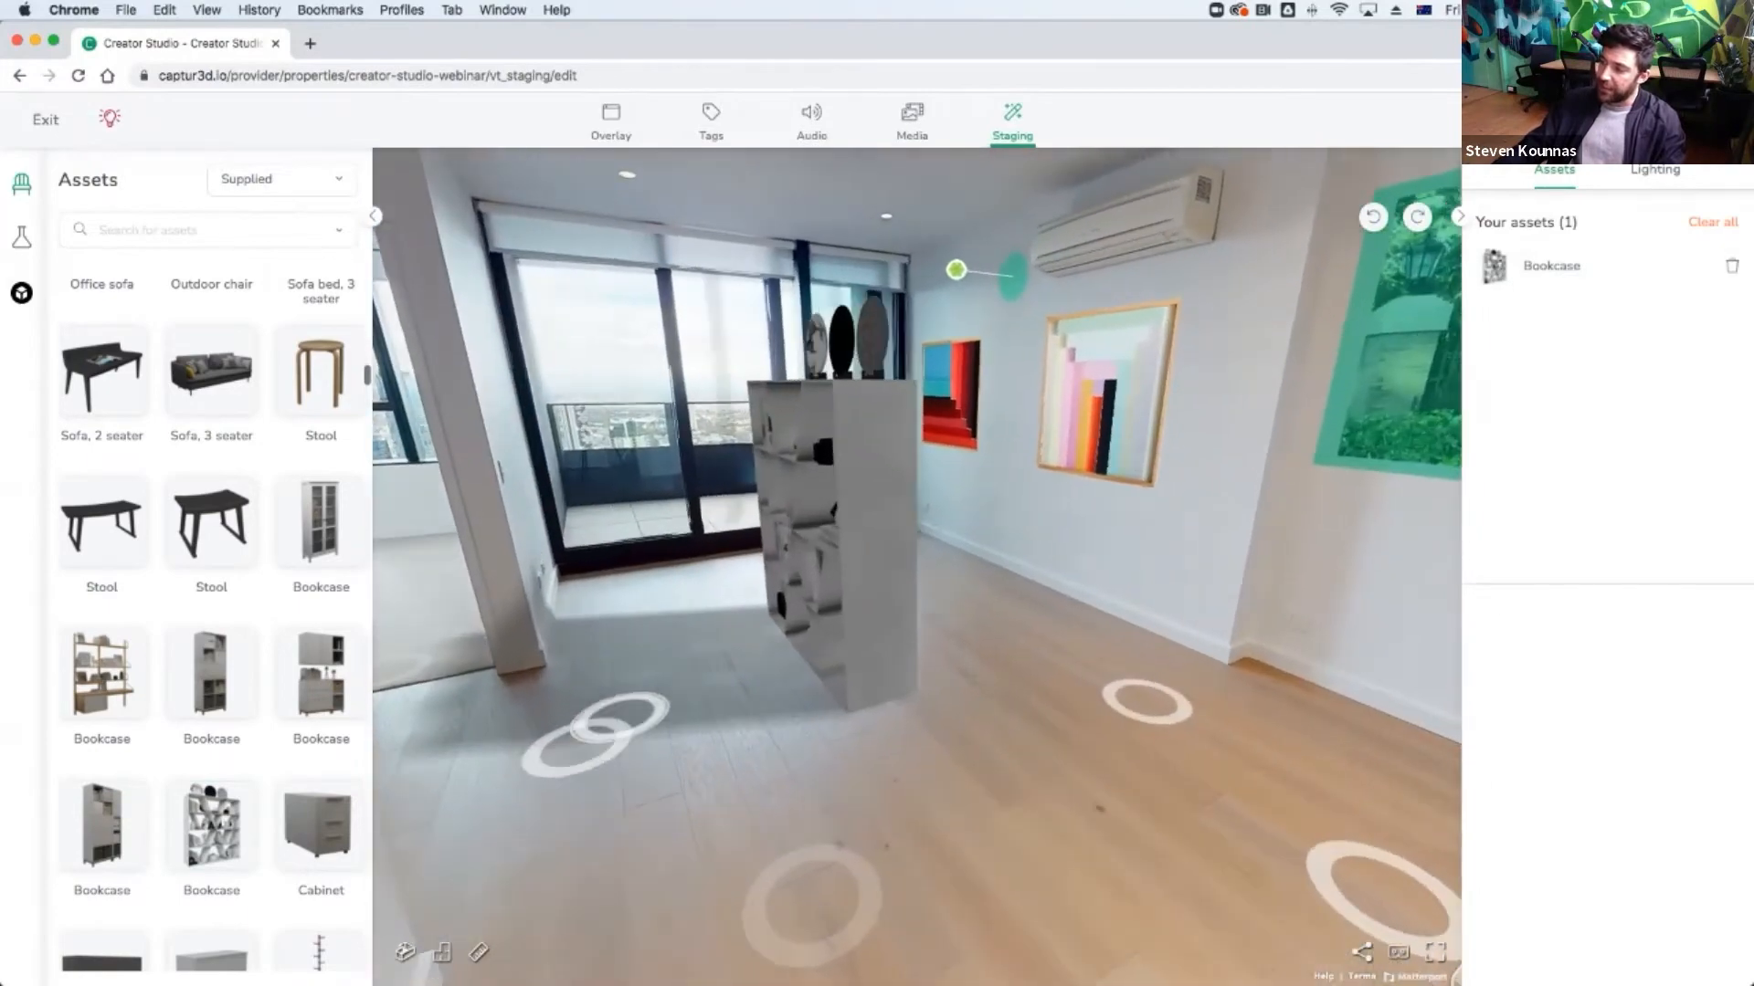
drag(1096, 658, 676, 548)
drag(1023, 749, 685, 631)
click(1086, 645)
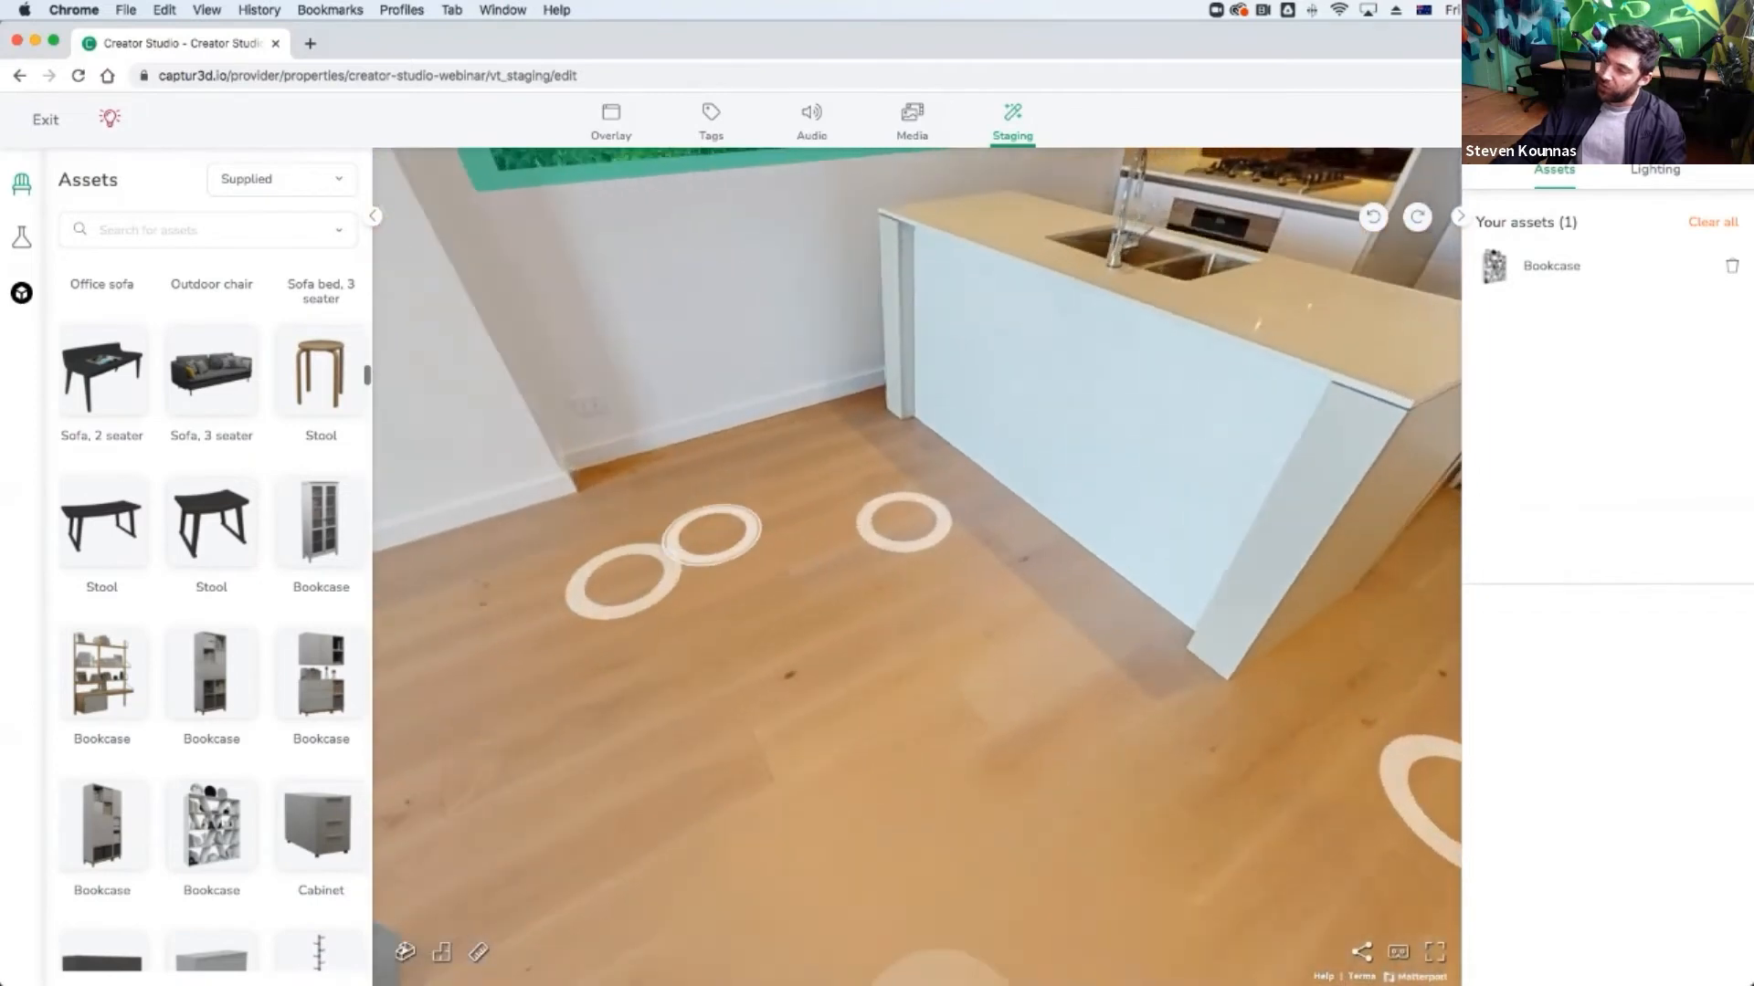
click(630, 594)
drag(694, 536, 1141, 715)
Move the bookcase against the wall between the doorway and the balcony windows, and deselect it.
click(800, 687)
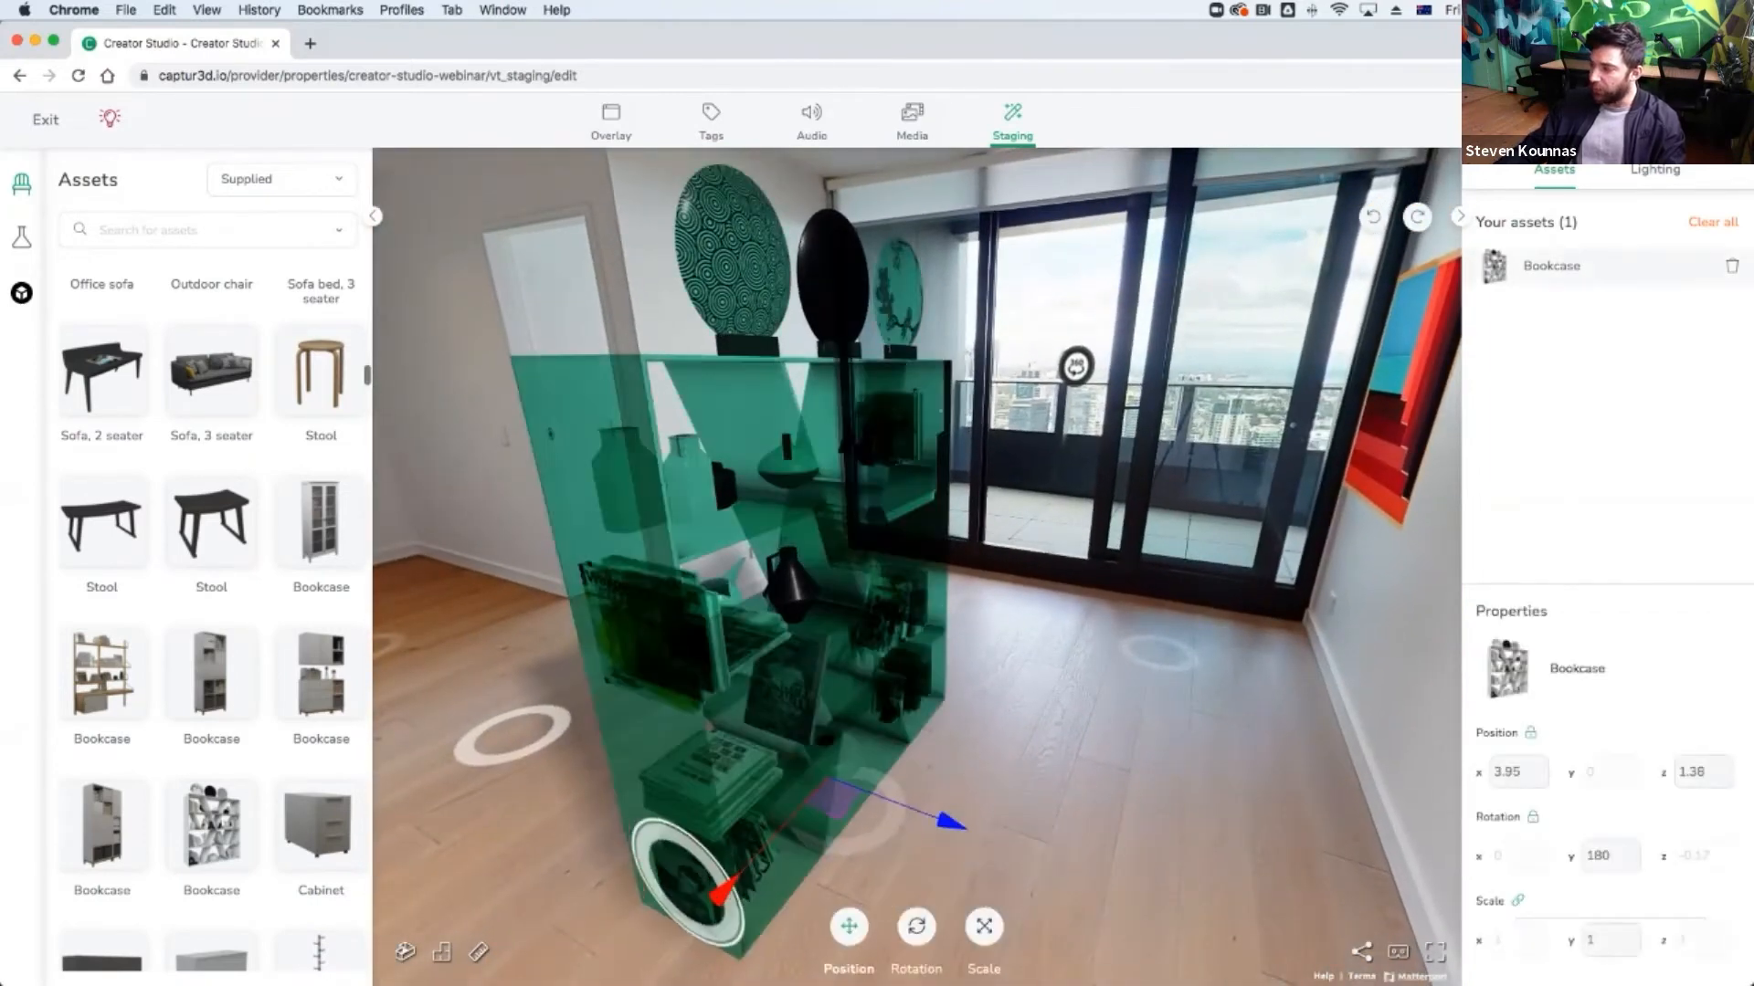
drag(717, 890, 892, 709)
drag(1105, 668, 922, 630)
drag(711, 668, 731, 646)
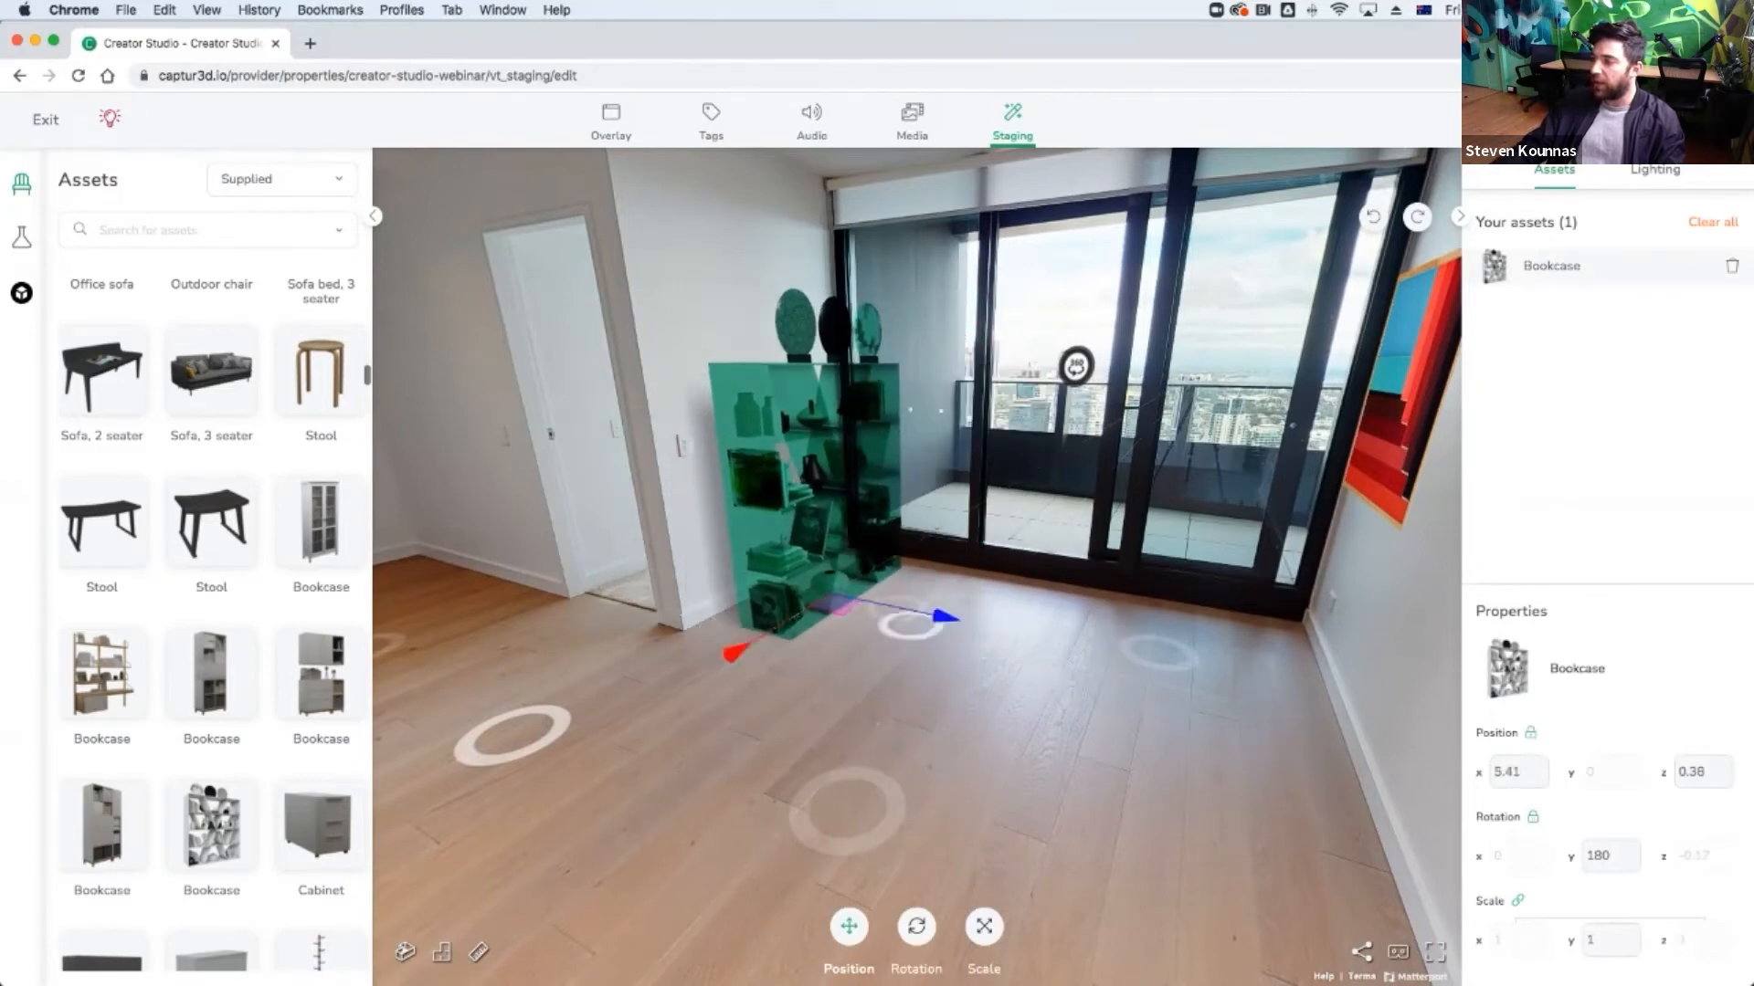
drag(936, 618, 911, 616)
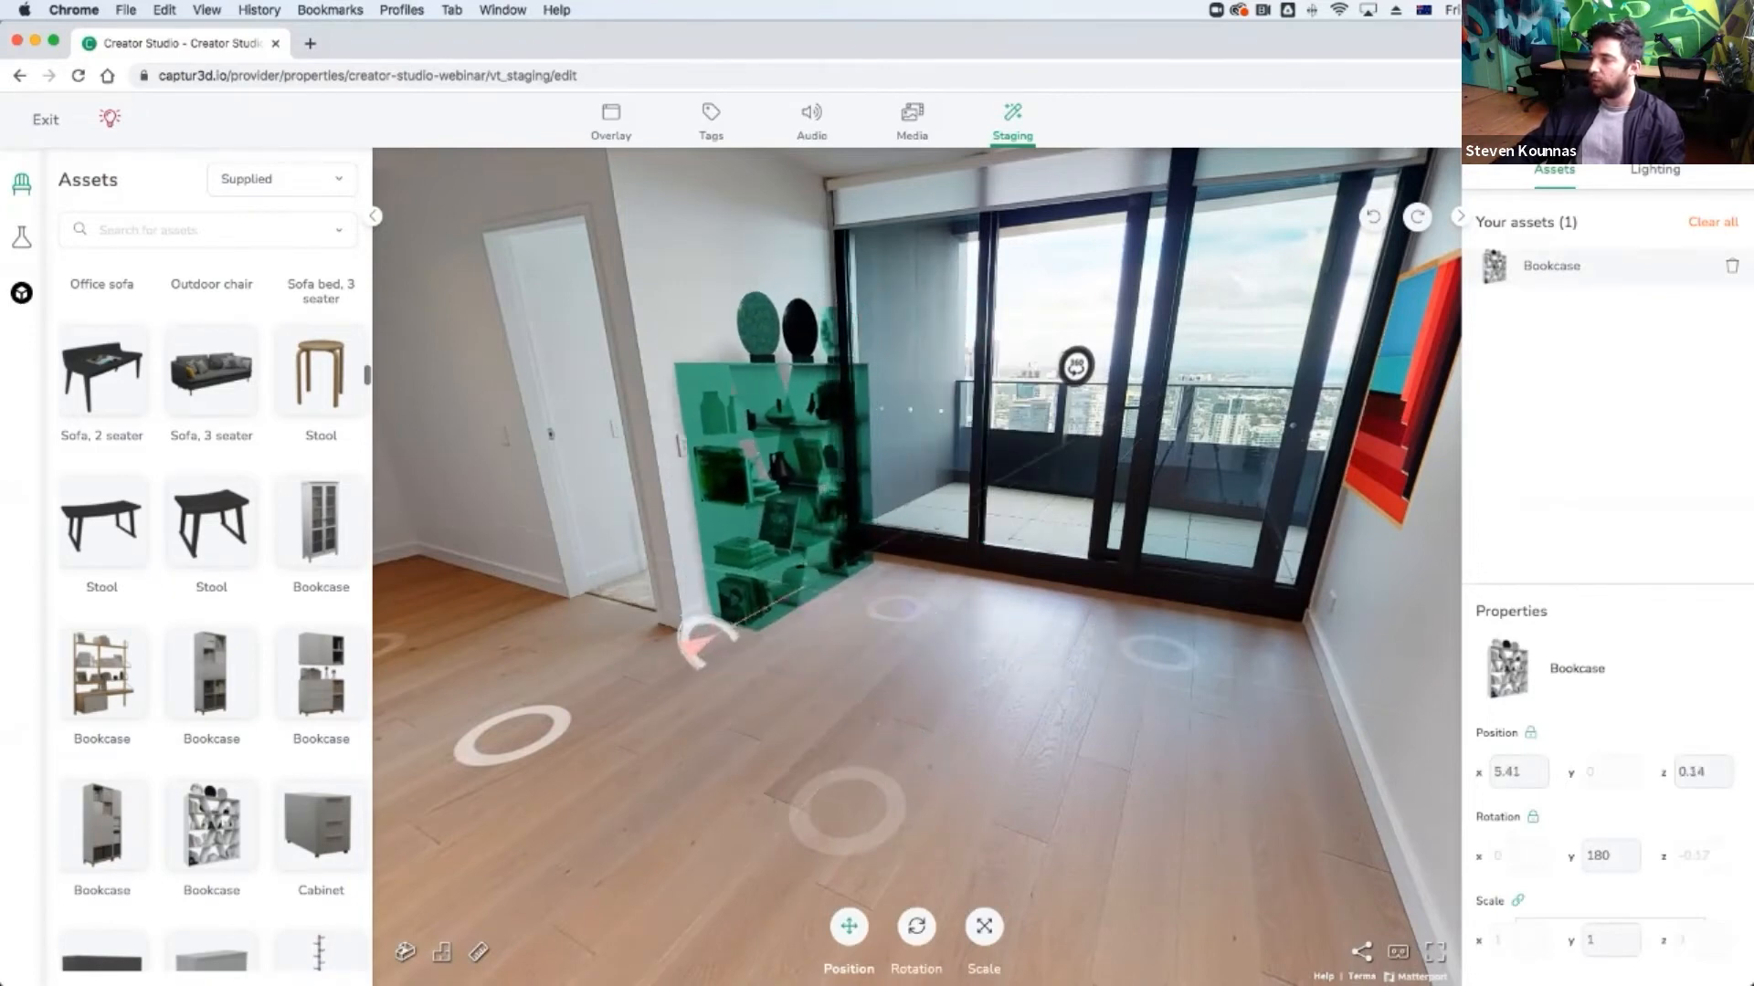
drag(709, 639, 729, 619)
click(893, 738)
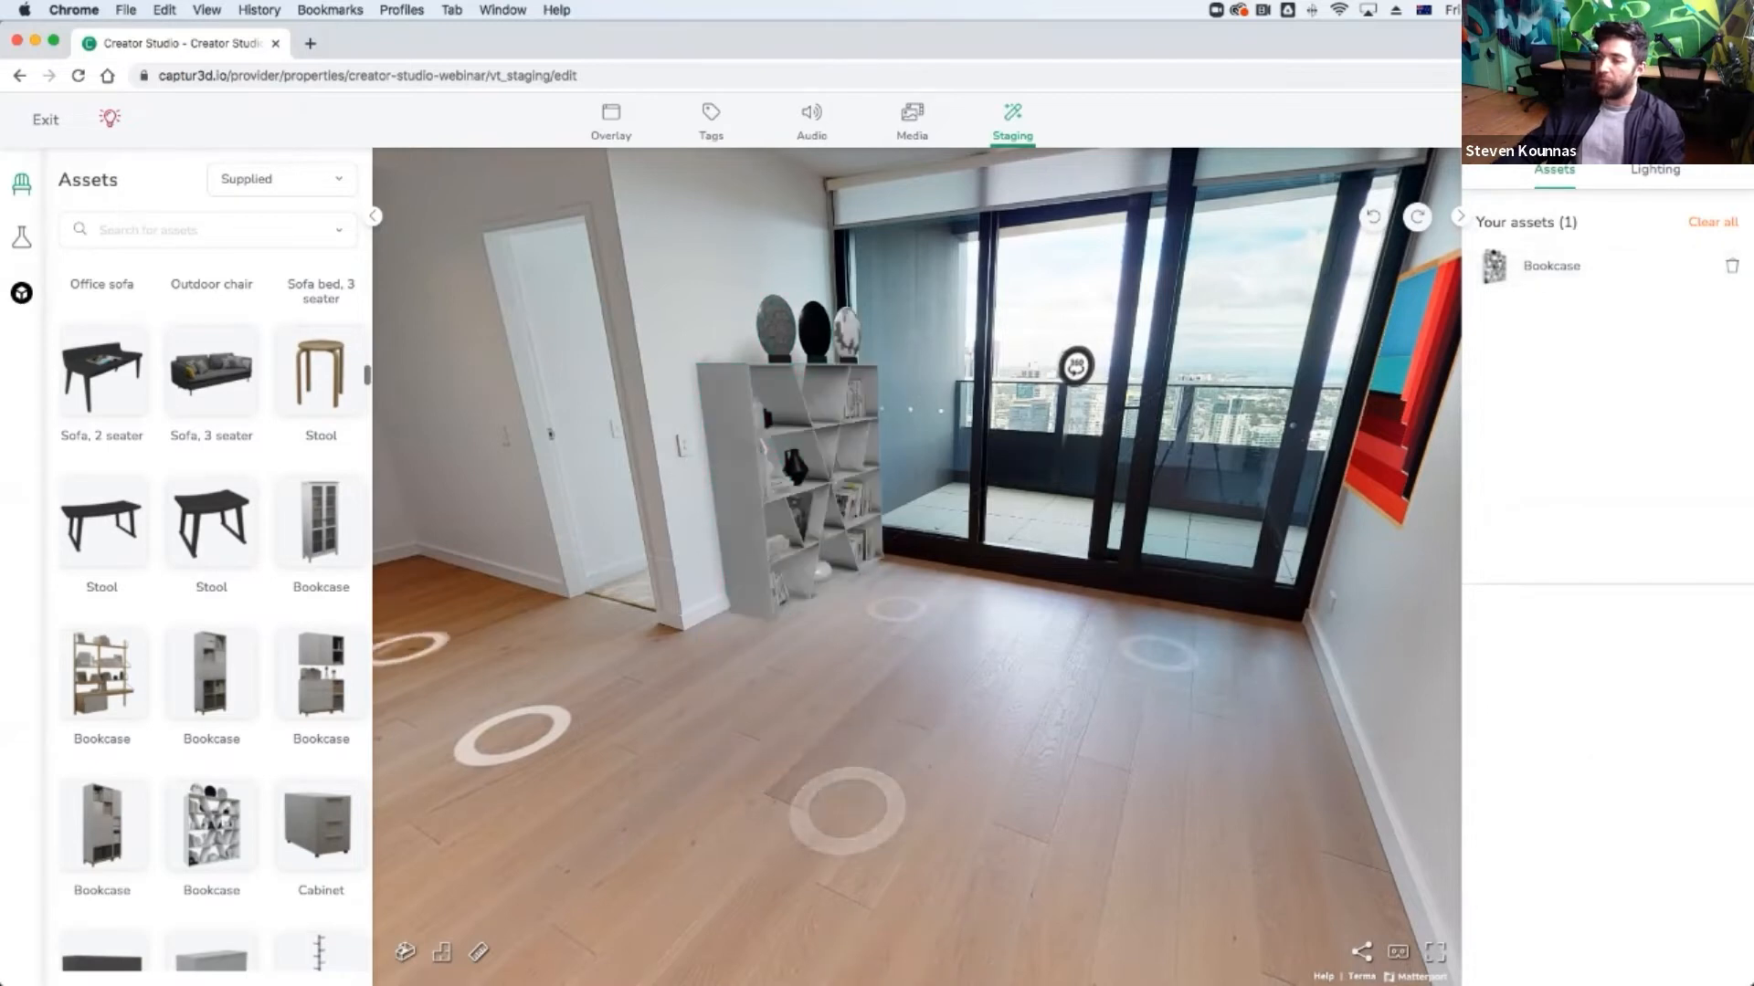
click(198, 230)
text(cart)
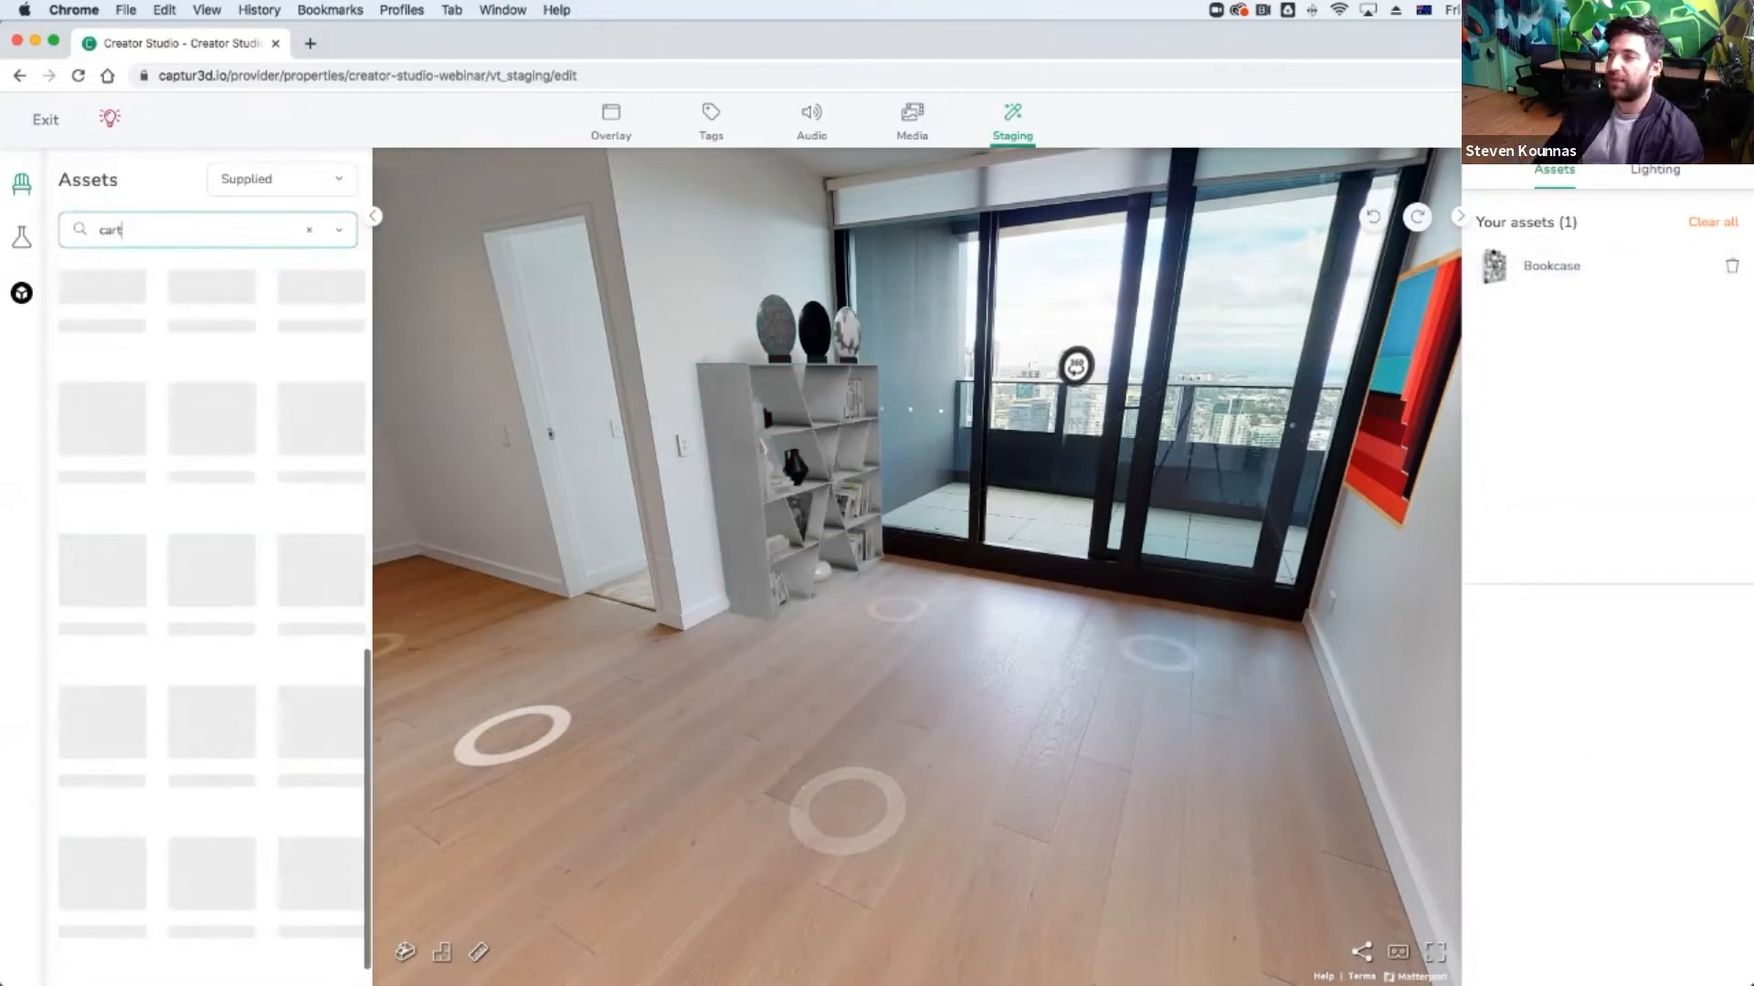
key(BackSpace)
key(BackSpace)
key(BackSpace)
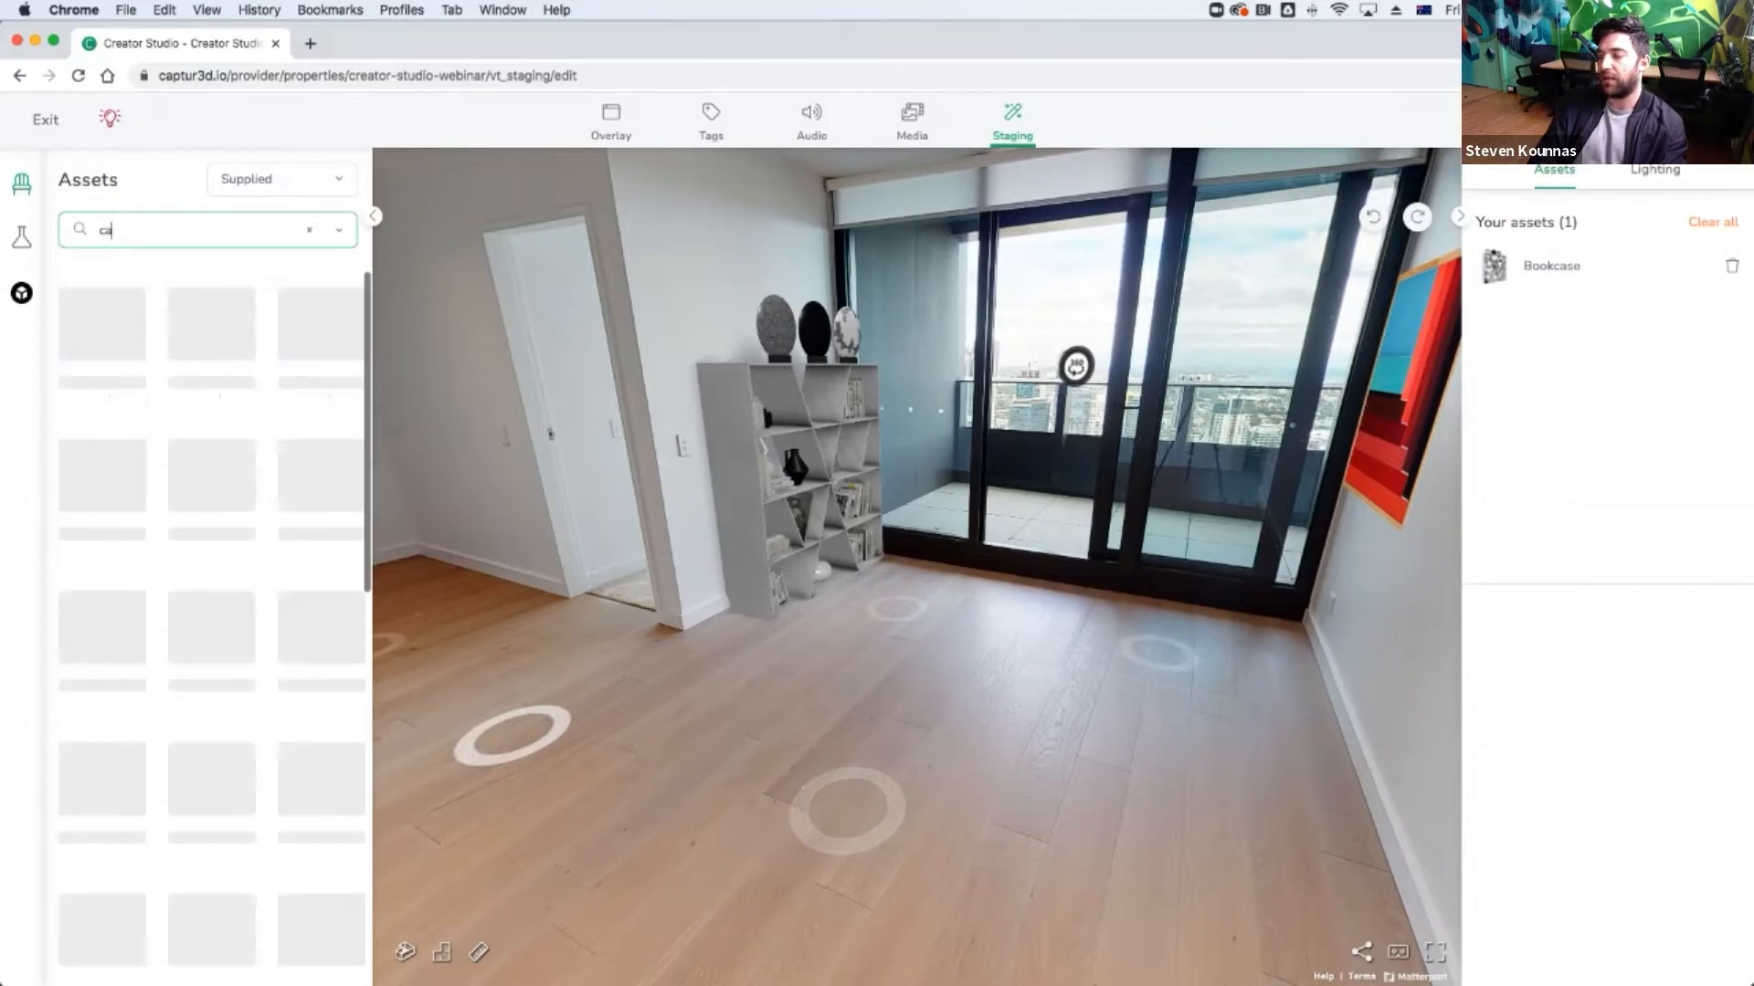
Search the supplied assets for "rug", re-entering the term to refresh the results.
text(rug)
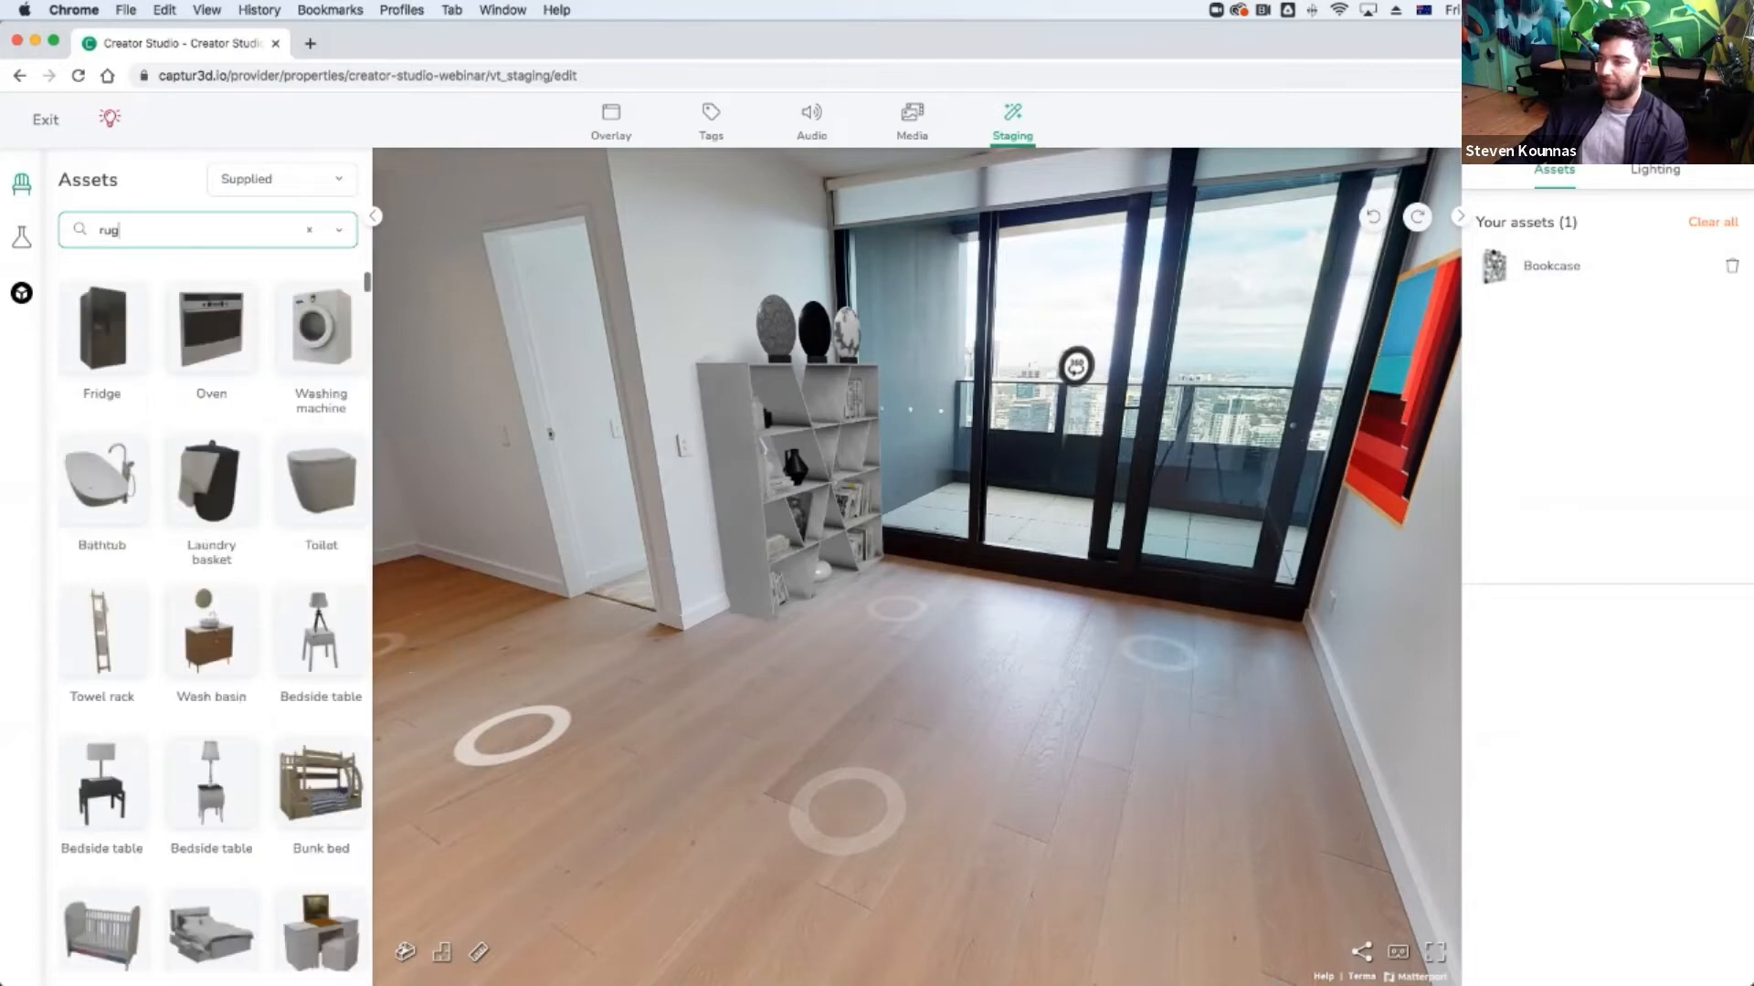
key(Return)
key(Return)
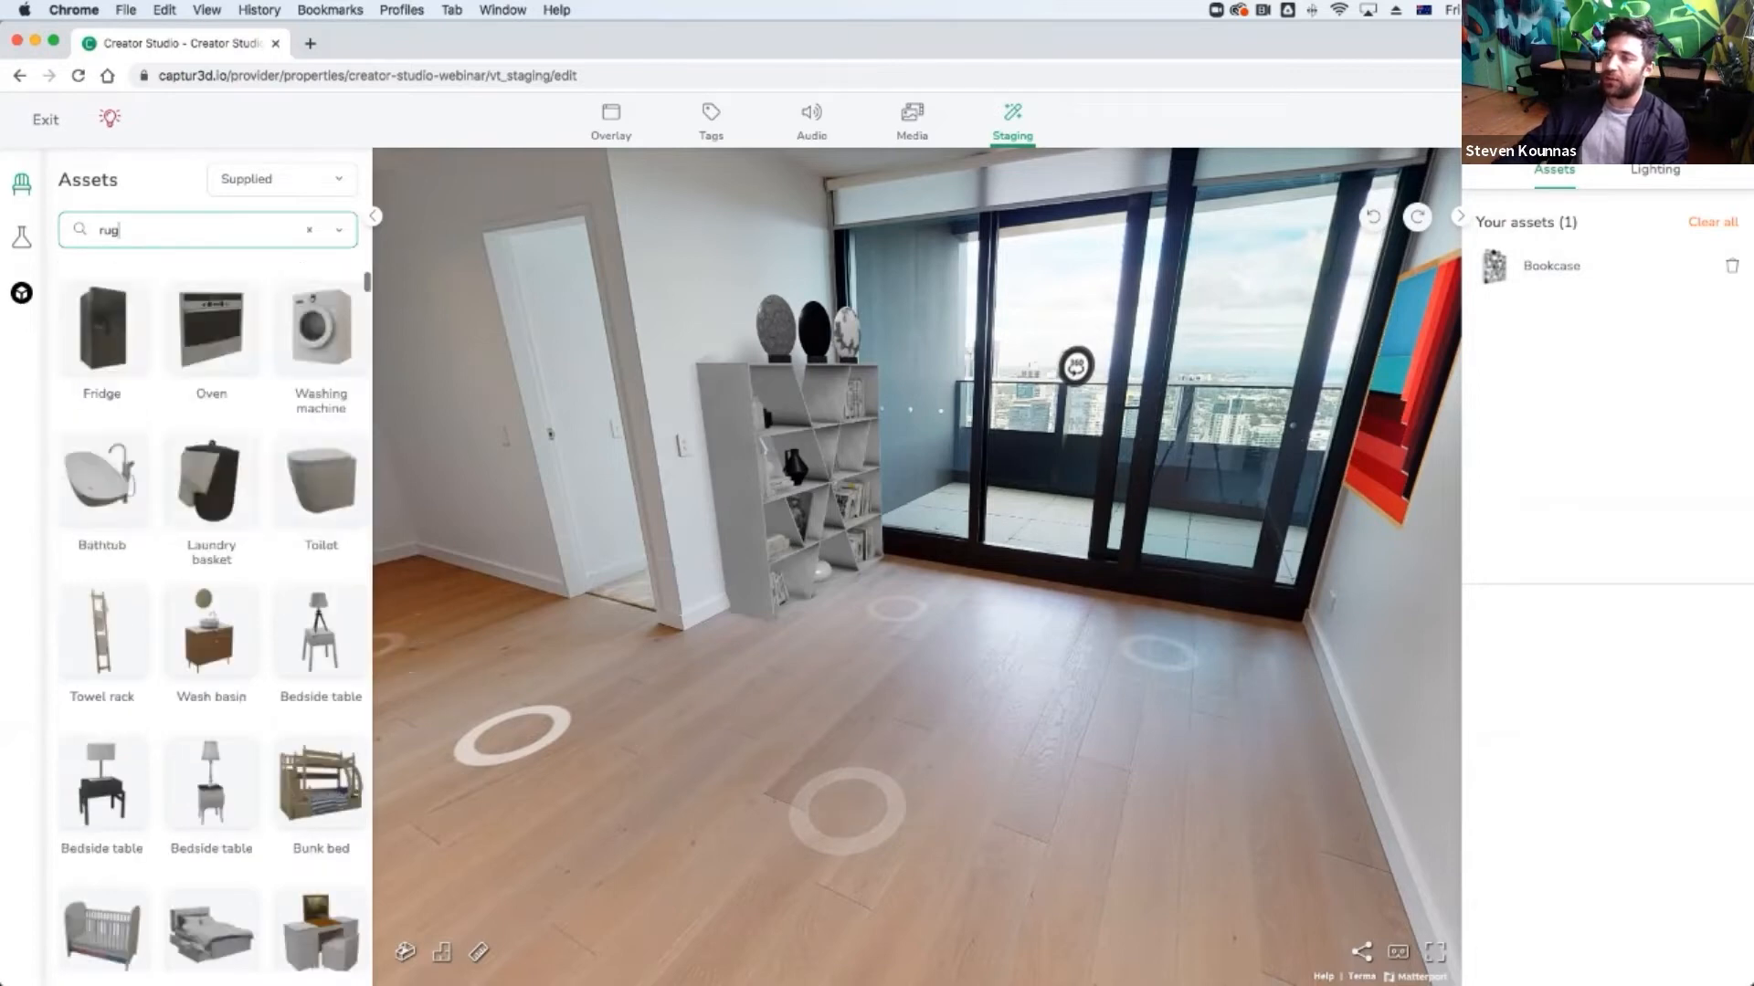
key(BackSpace)
key(BackSpace)
key(BackSpace)
text(rug)
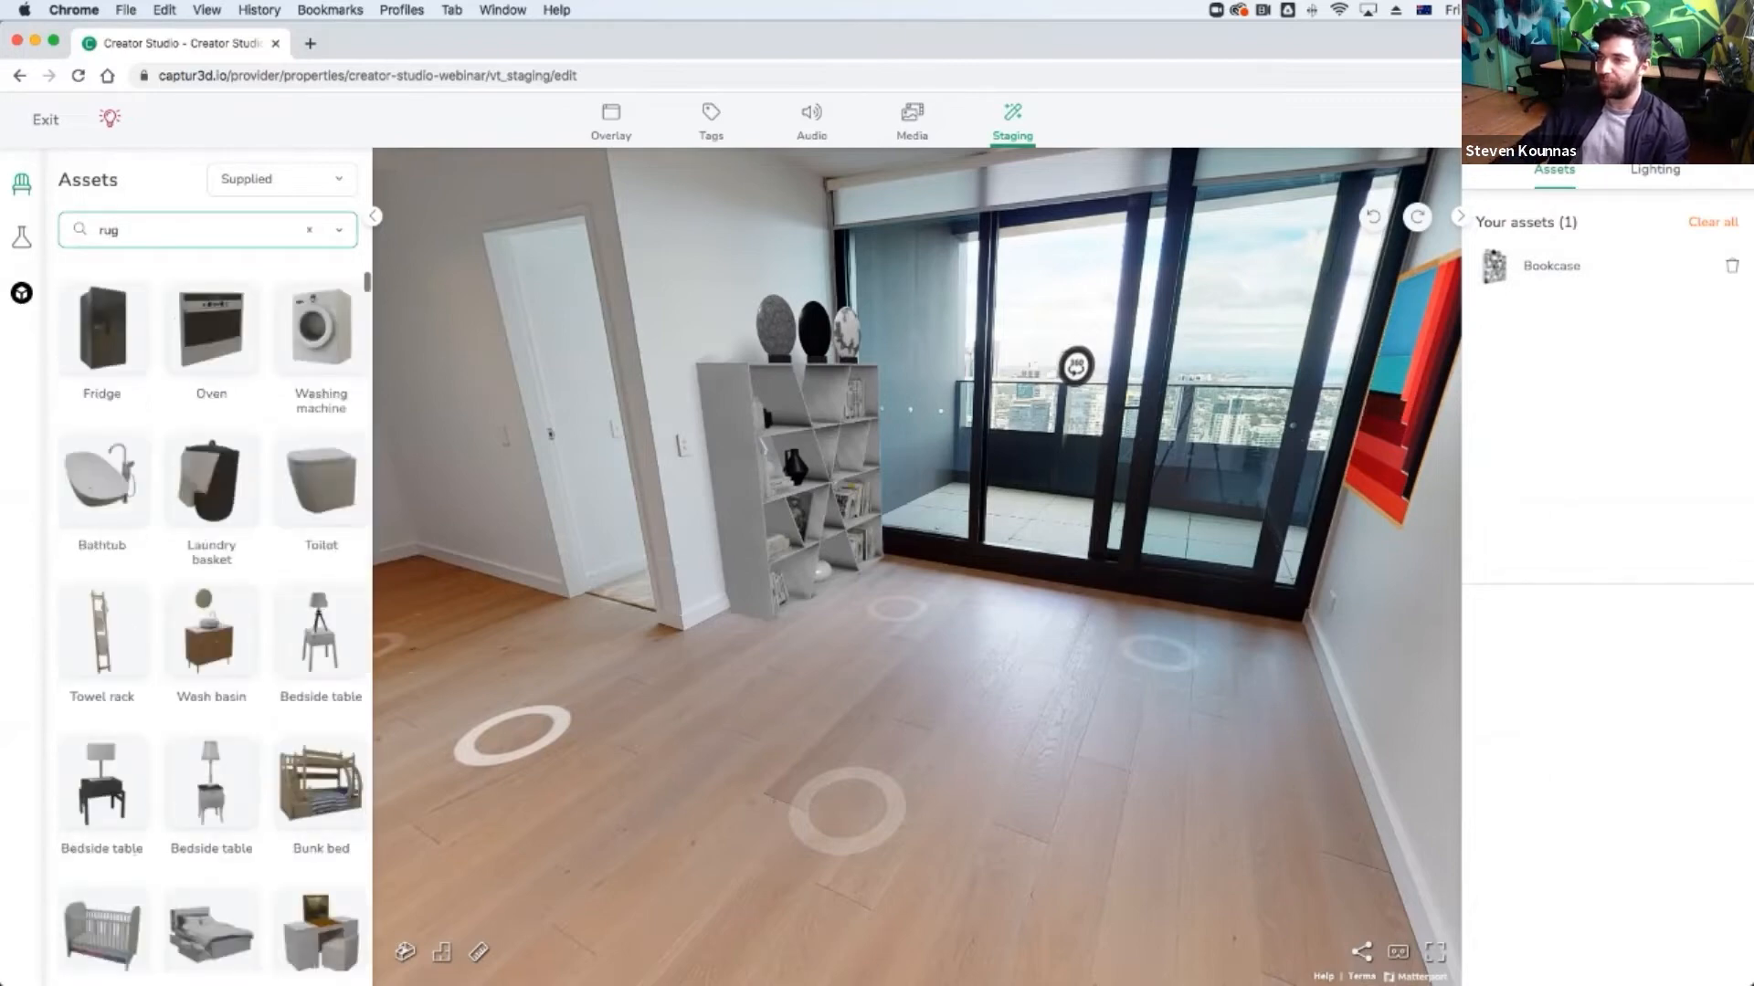
key(BackSpace)
key(BackSpace)
key(BackSpace)
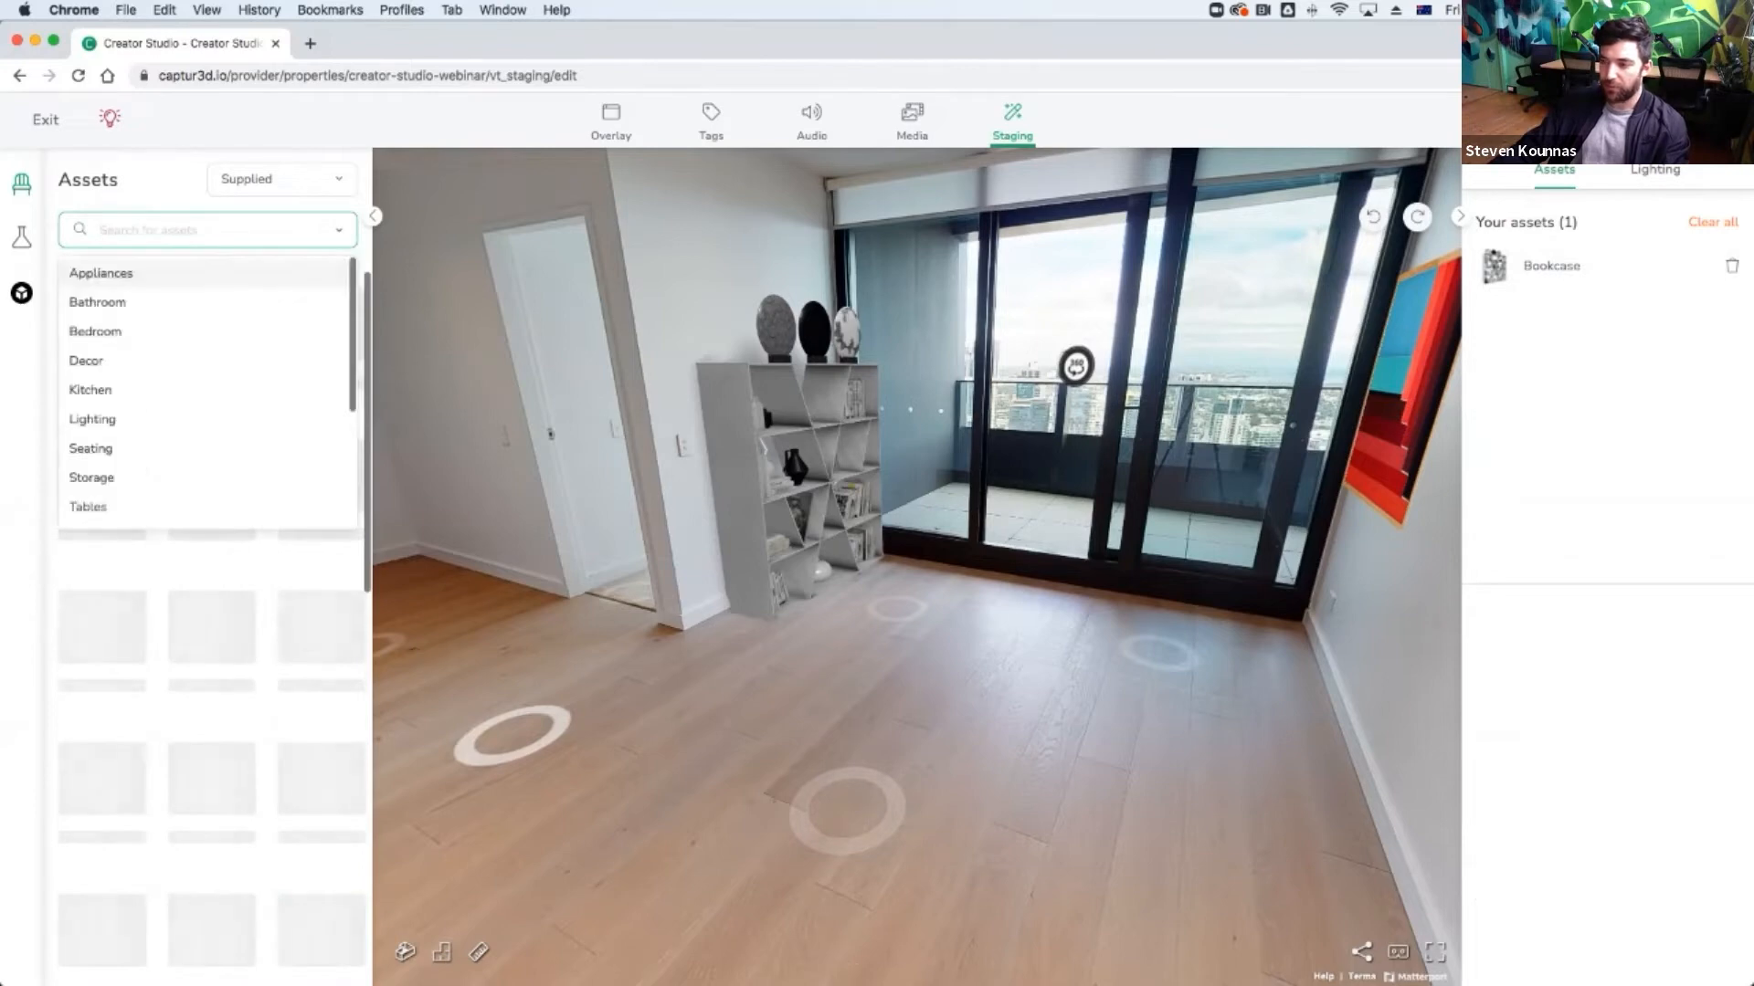
text(rug)
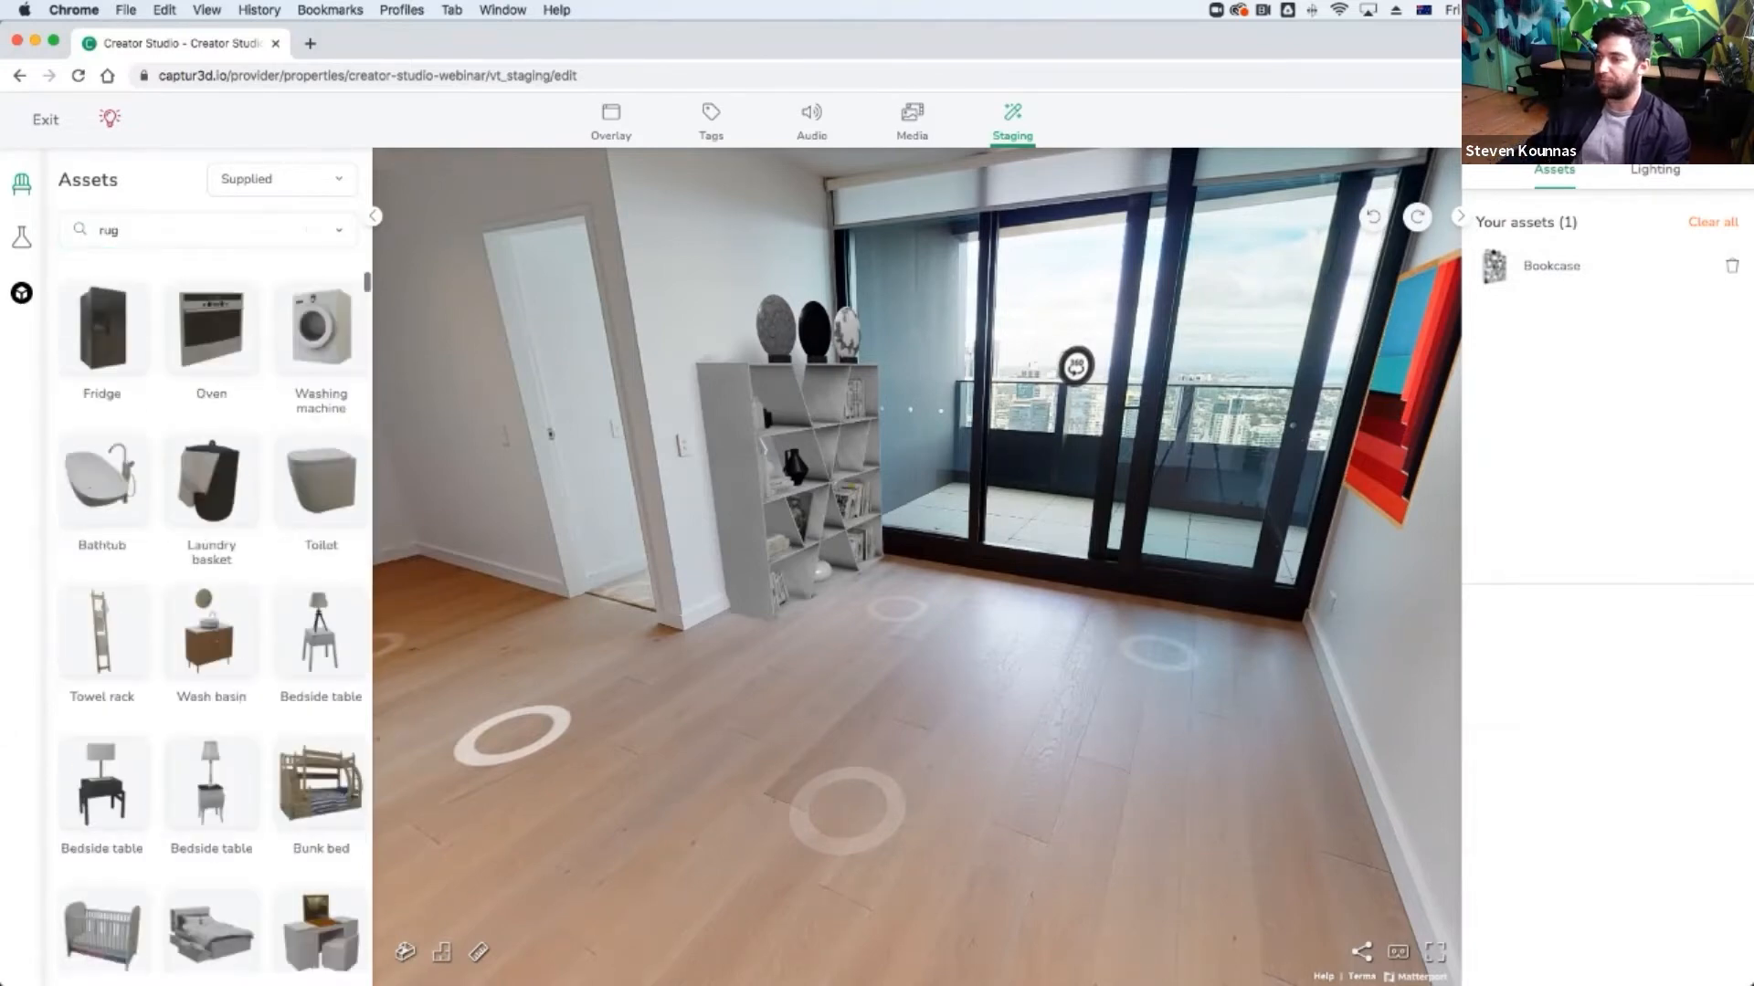
click(211, 329)
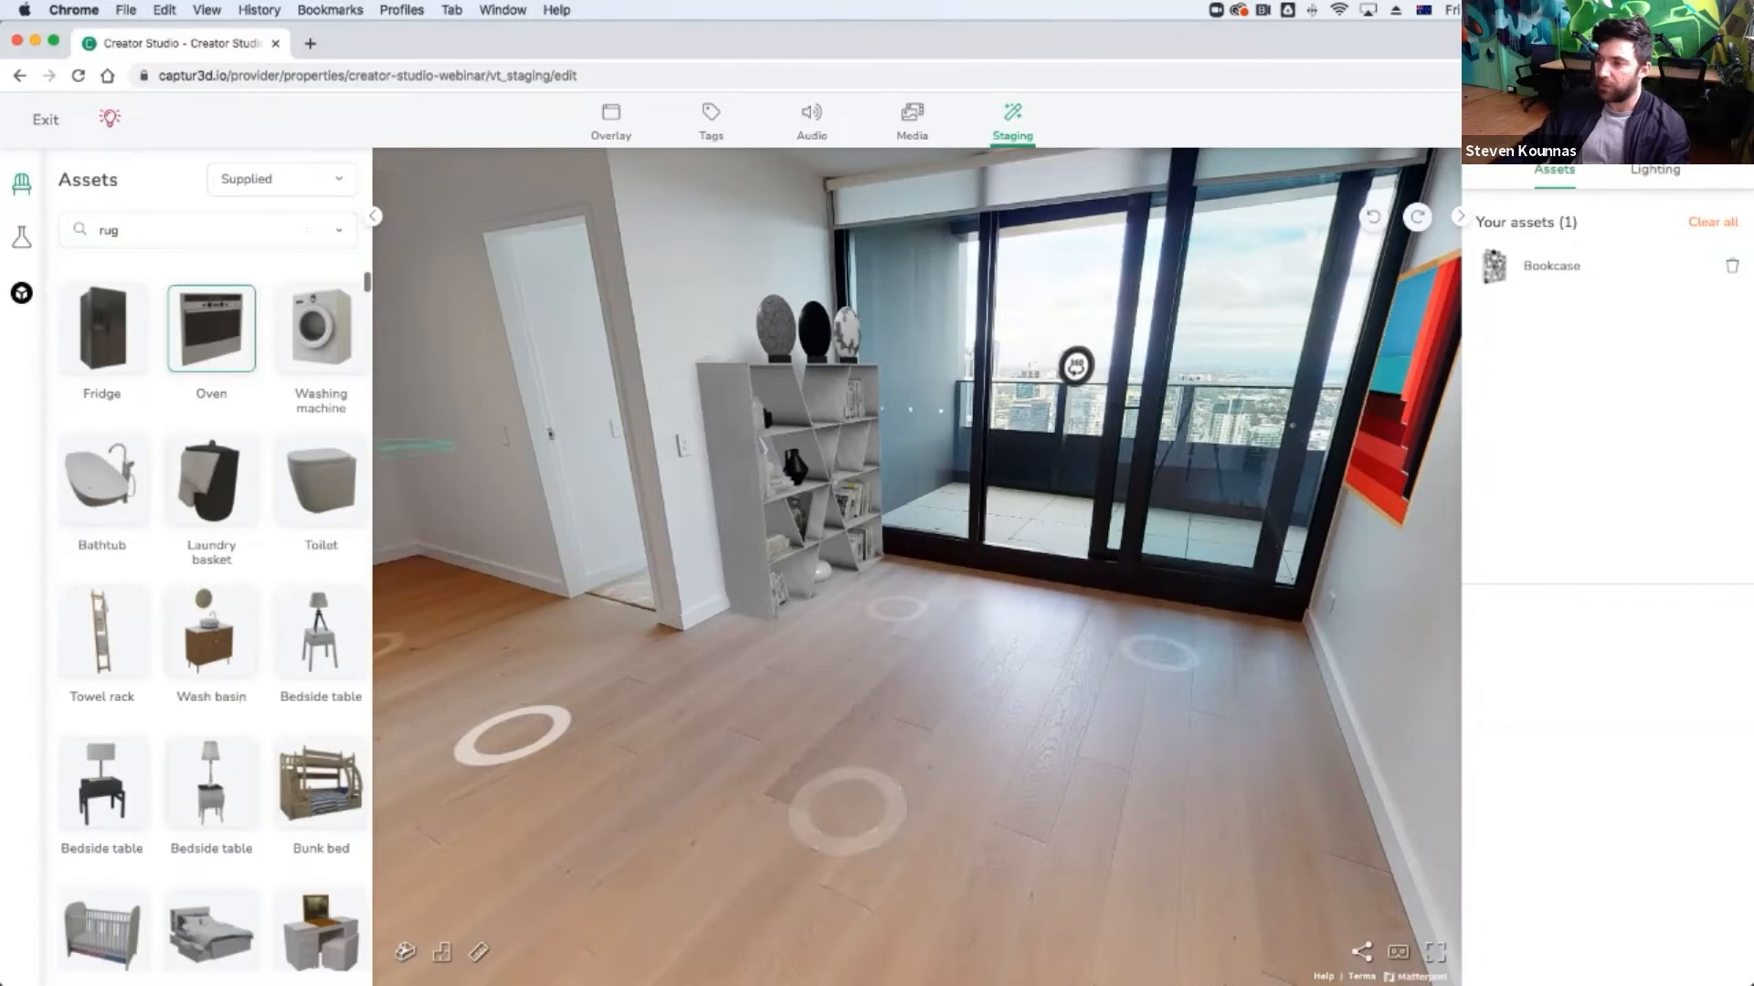
key(Escape)
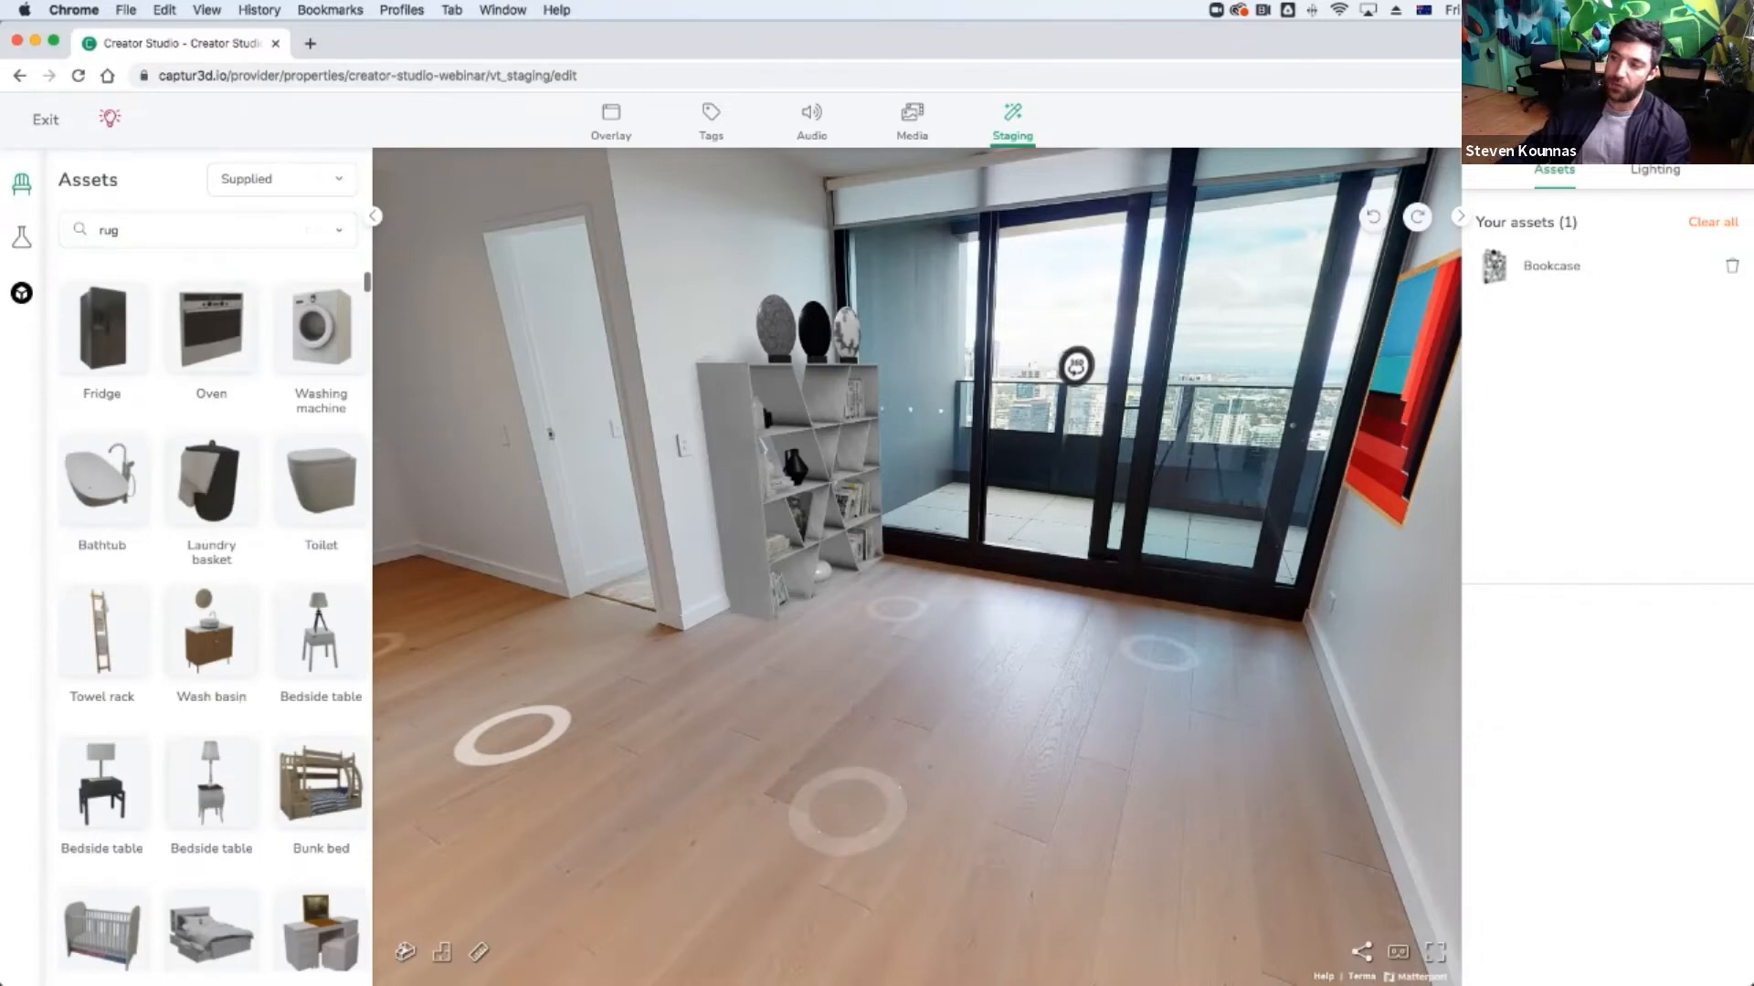
drag(488, 665, 704, 569)
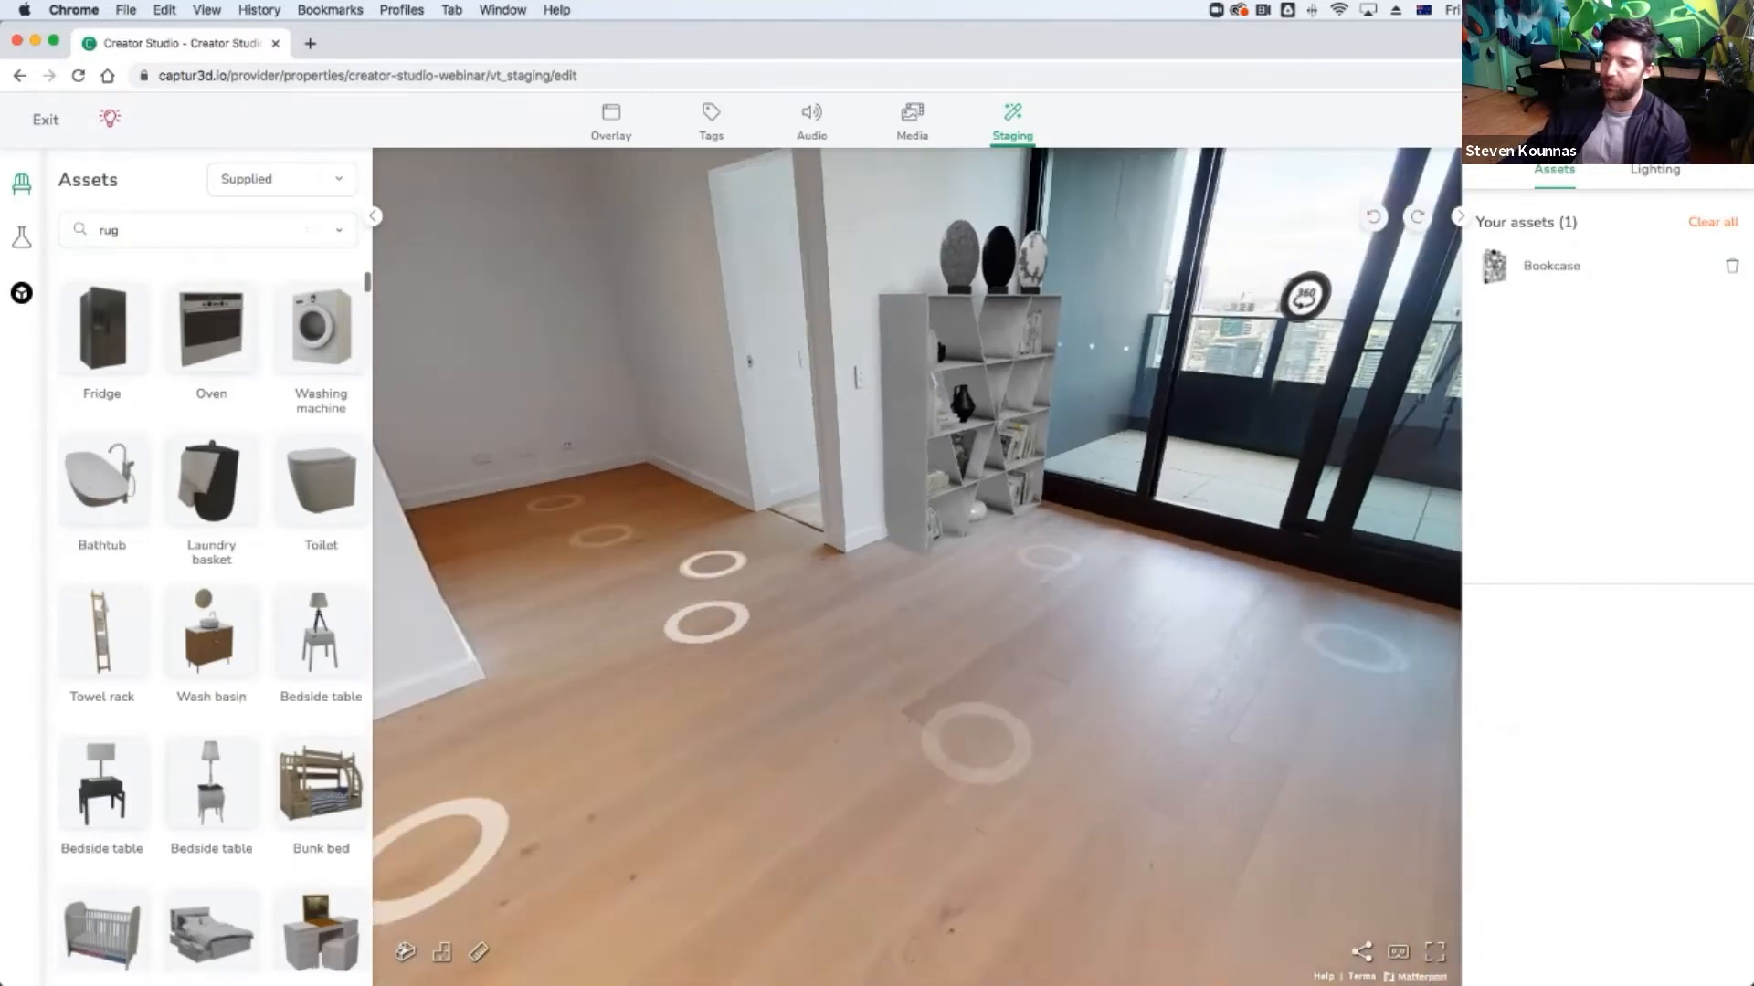
drag(379, 825, 410, 812)
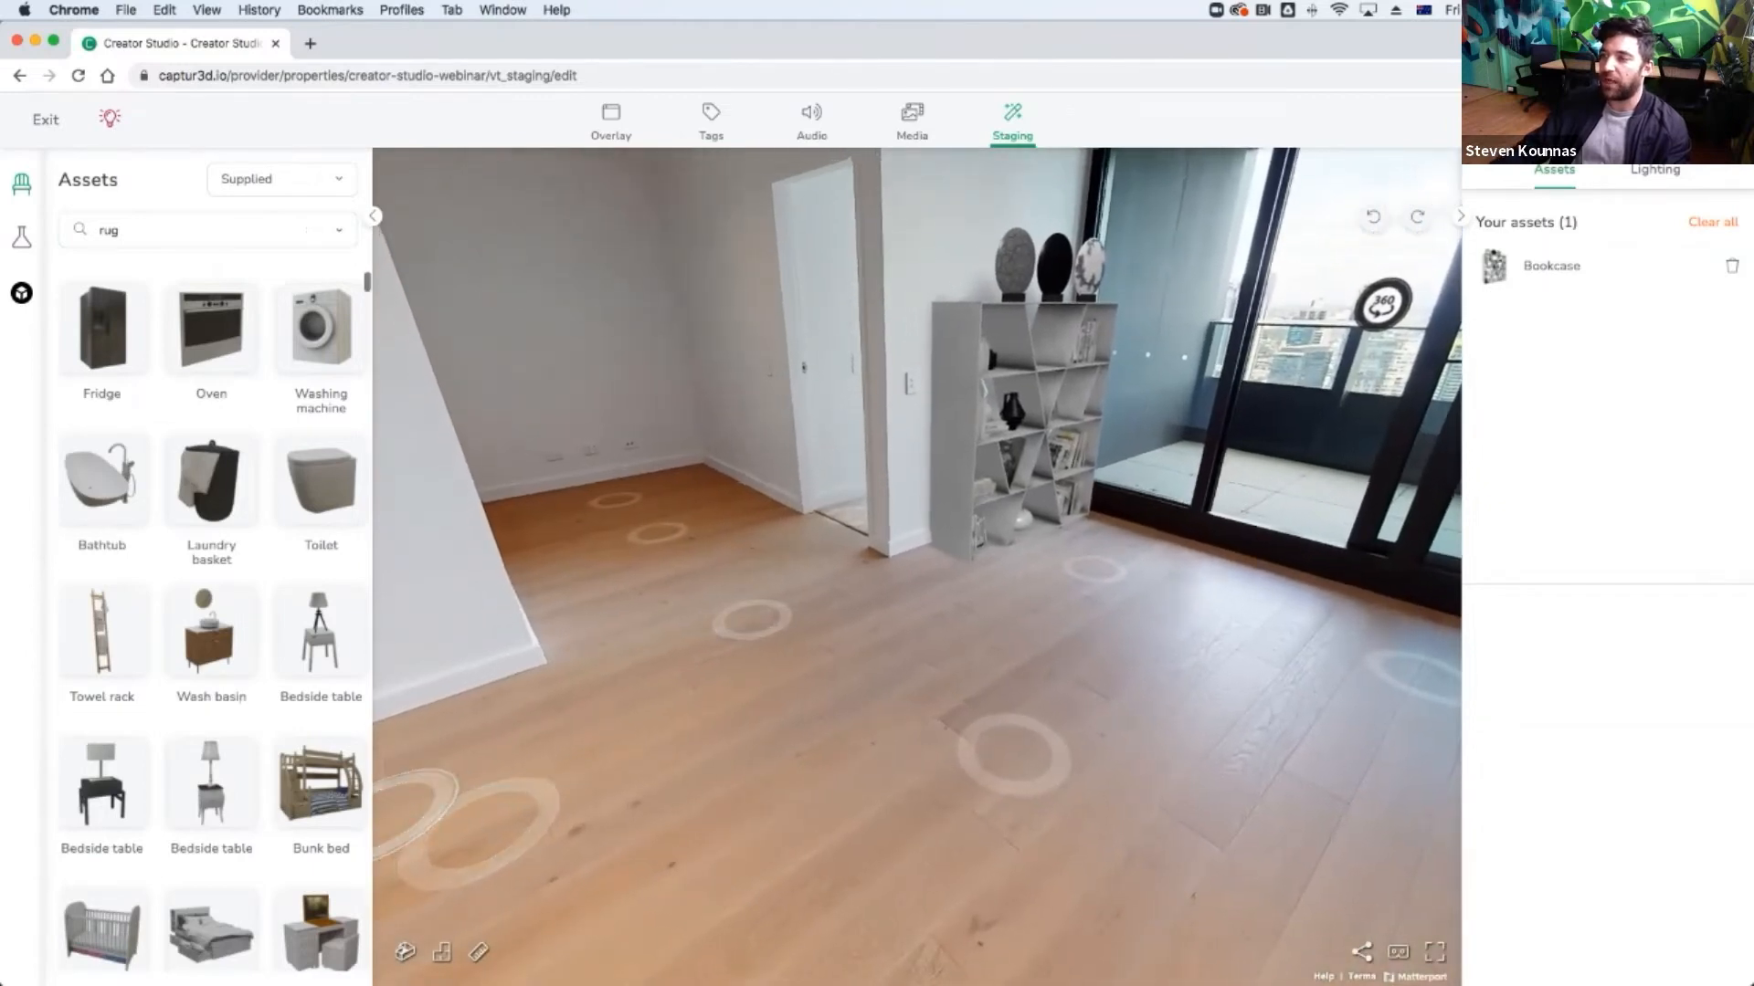
Clear the rug search and filter the supplied assets by the Seating category.
click(183, 230)
click(338, 230)
click(339, 230)
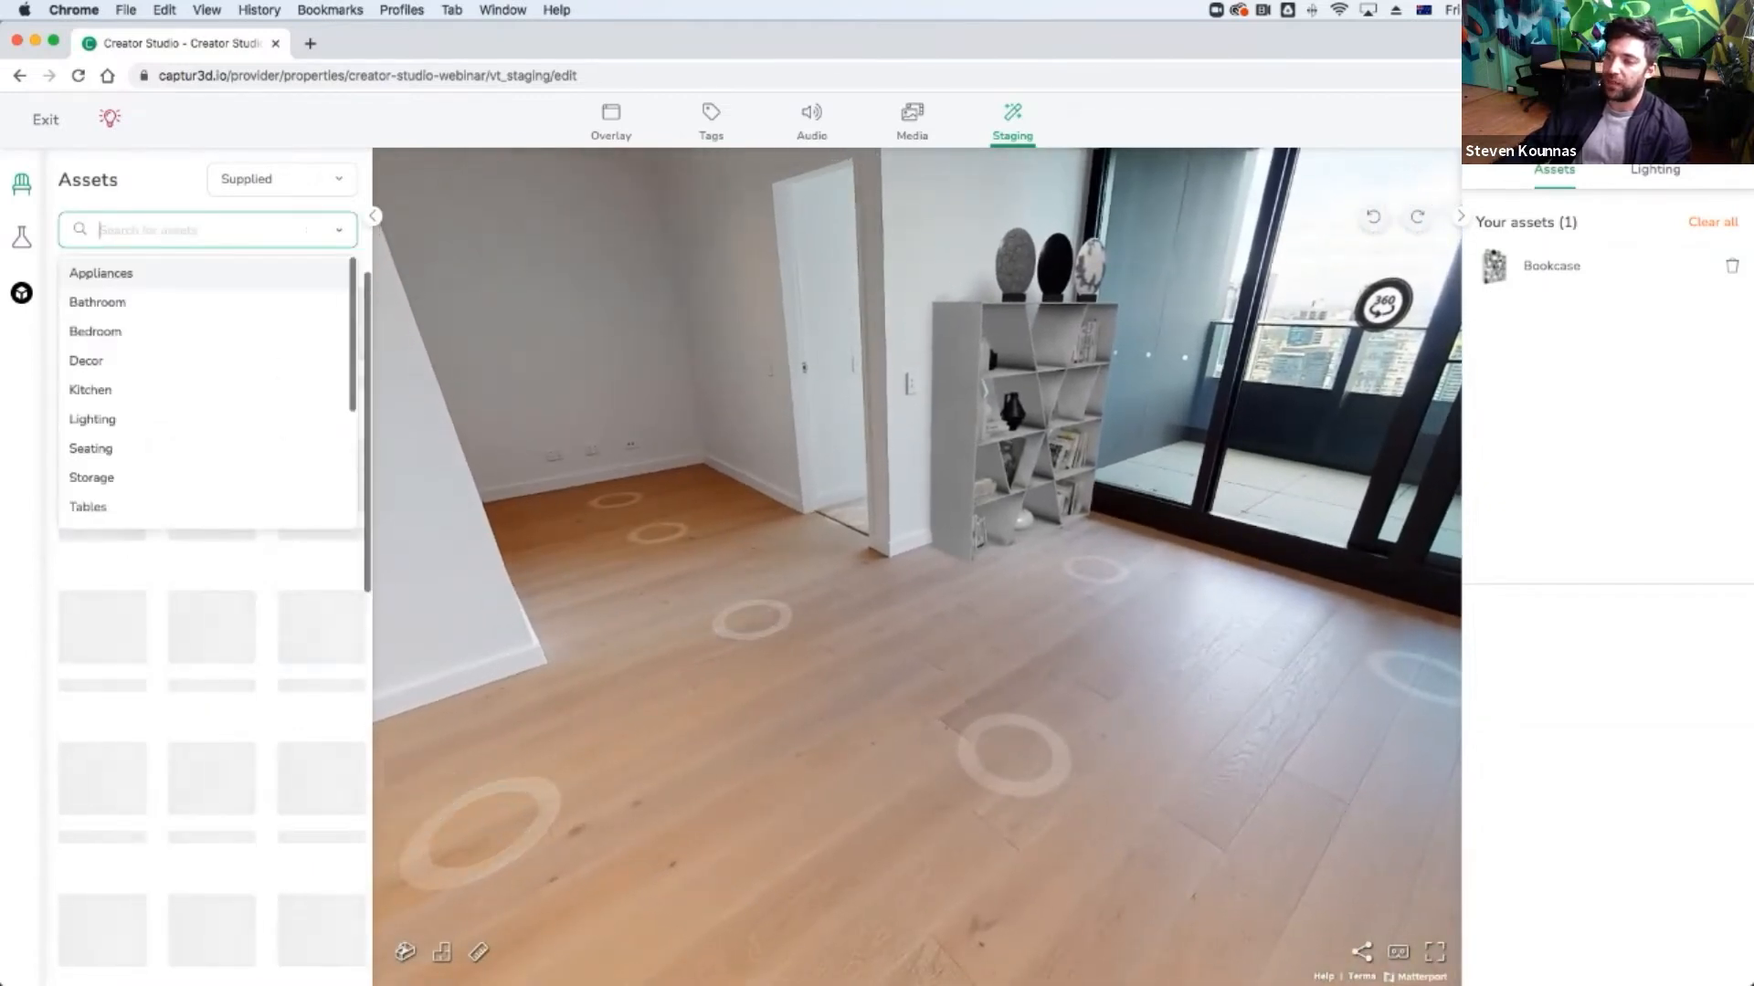
scroll(182, 449, down, 5)
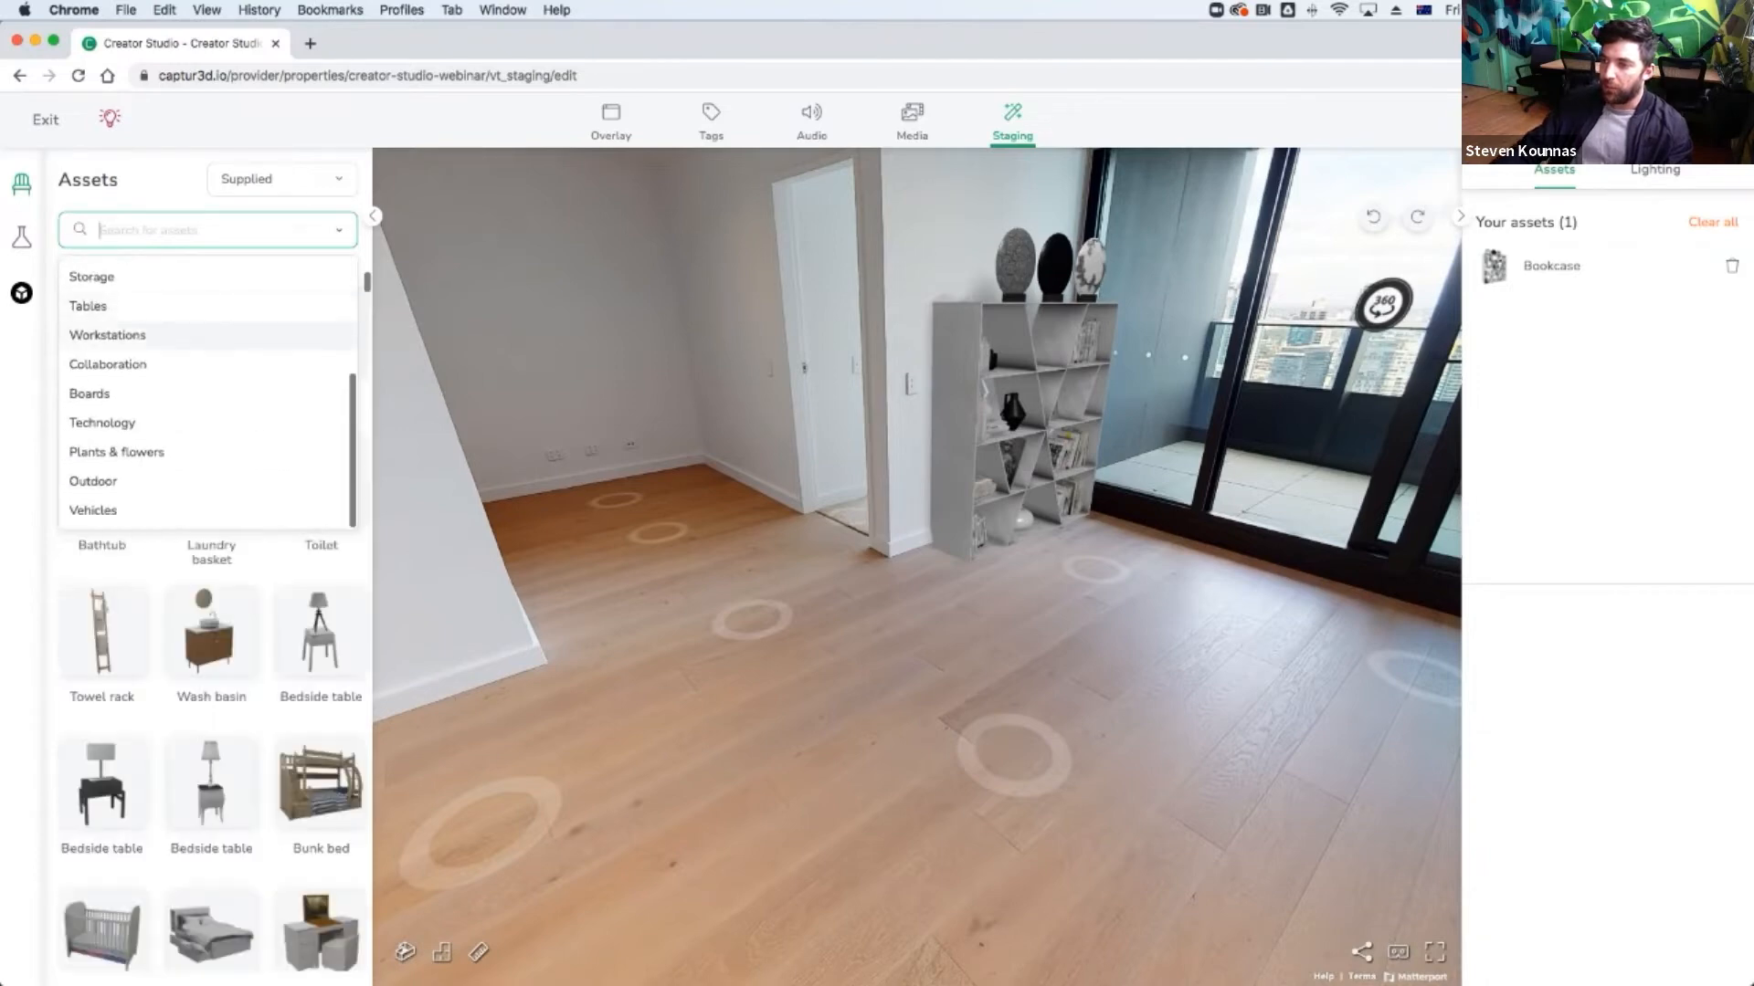
scroll(183, 355, up, 4)
scroll(182, 355, up, 2)
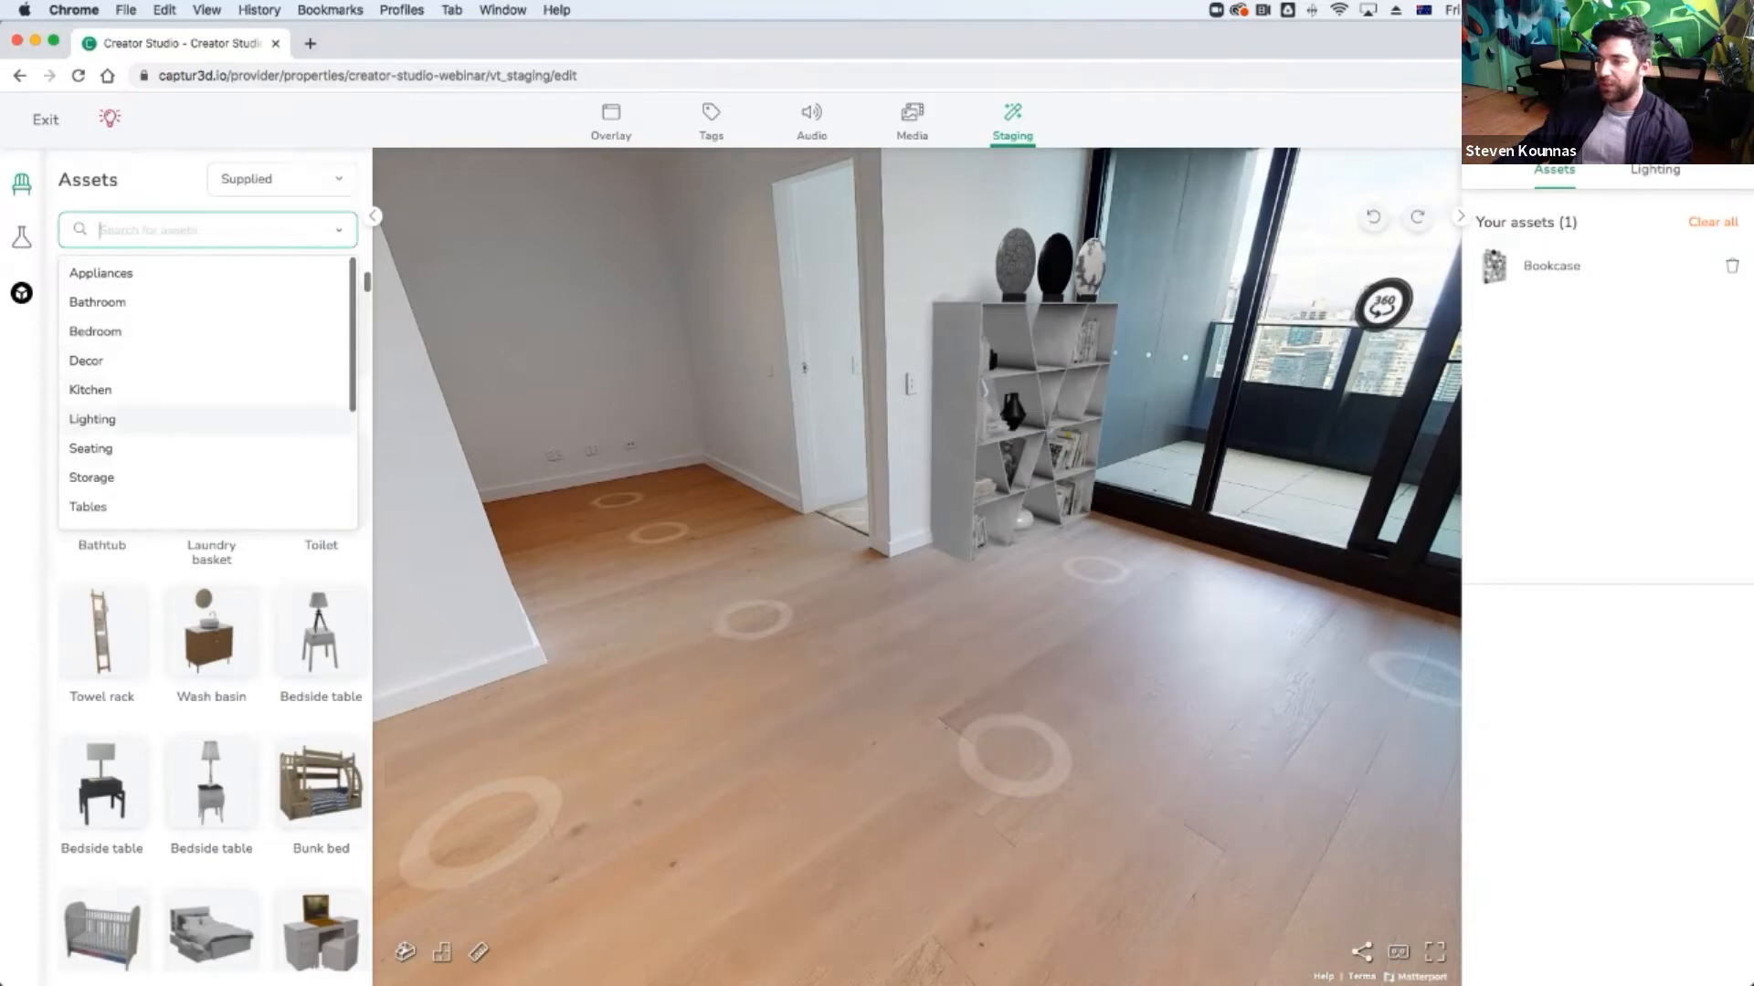
scroll(183, 418, down, 2)
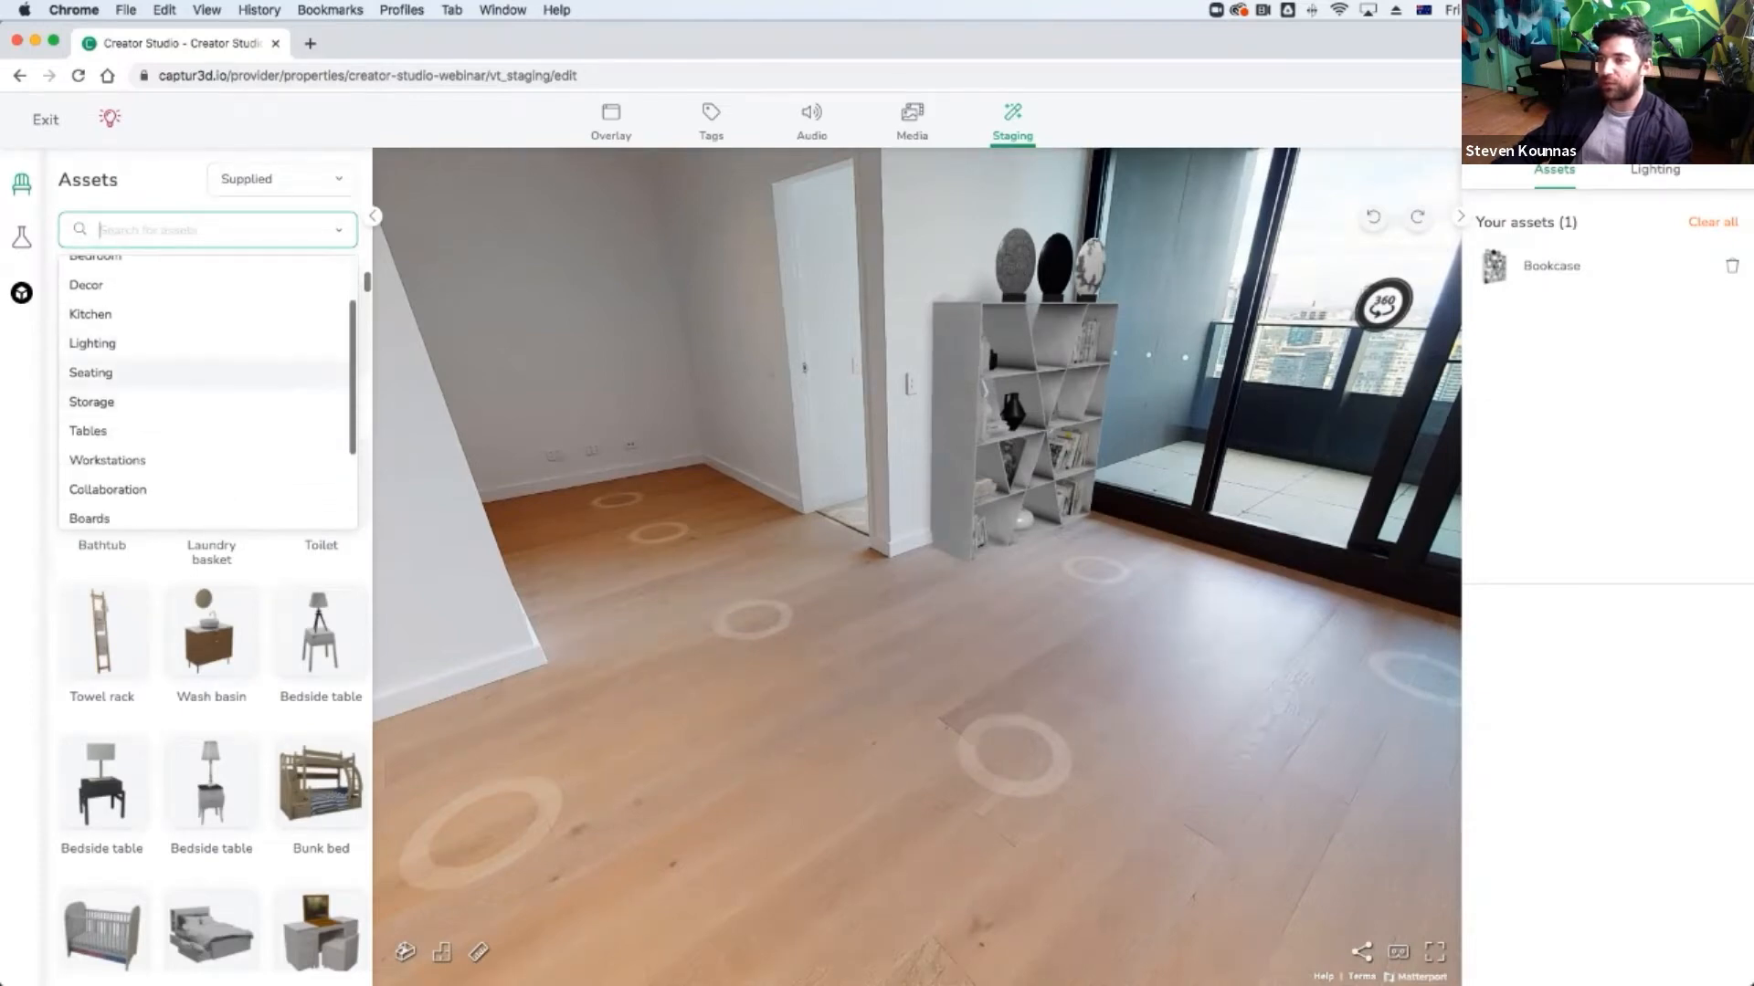
click(182, 372)
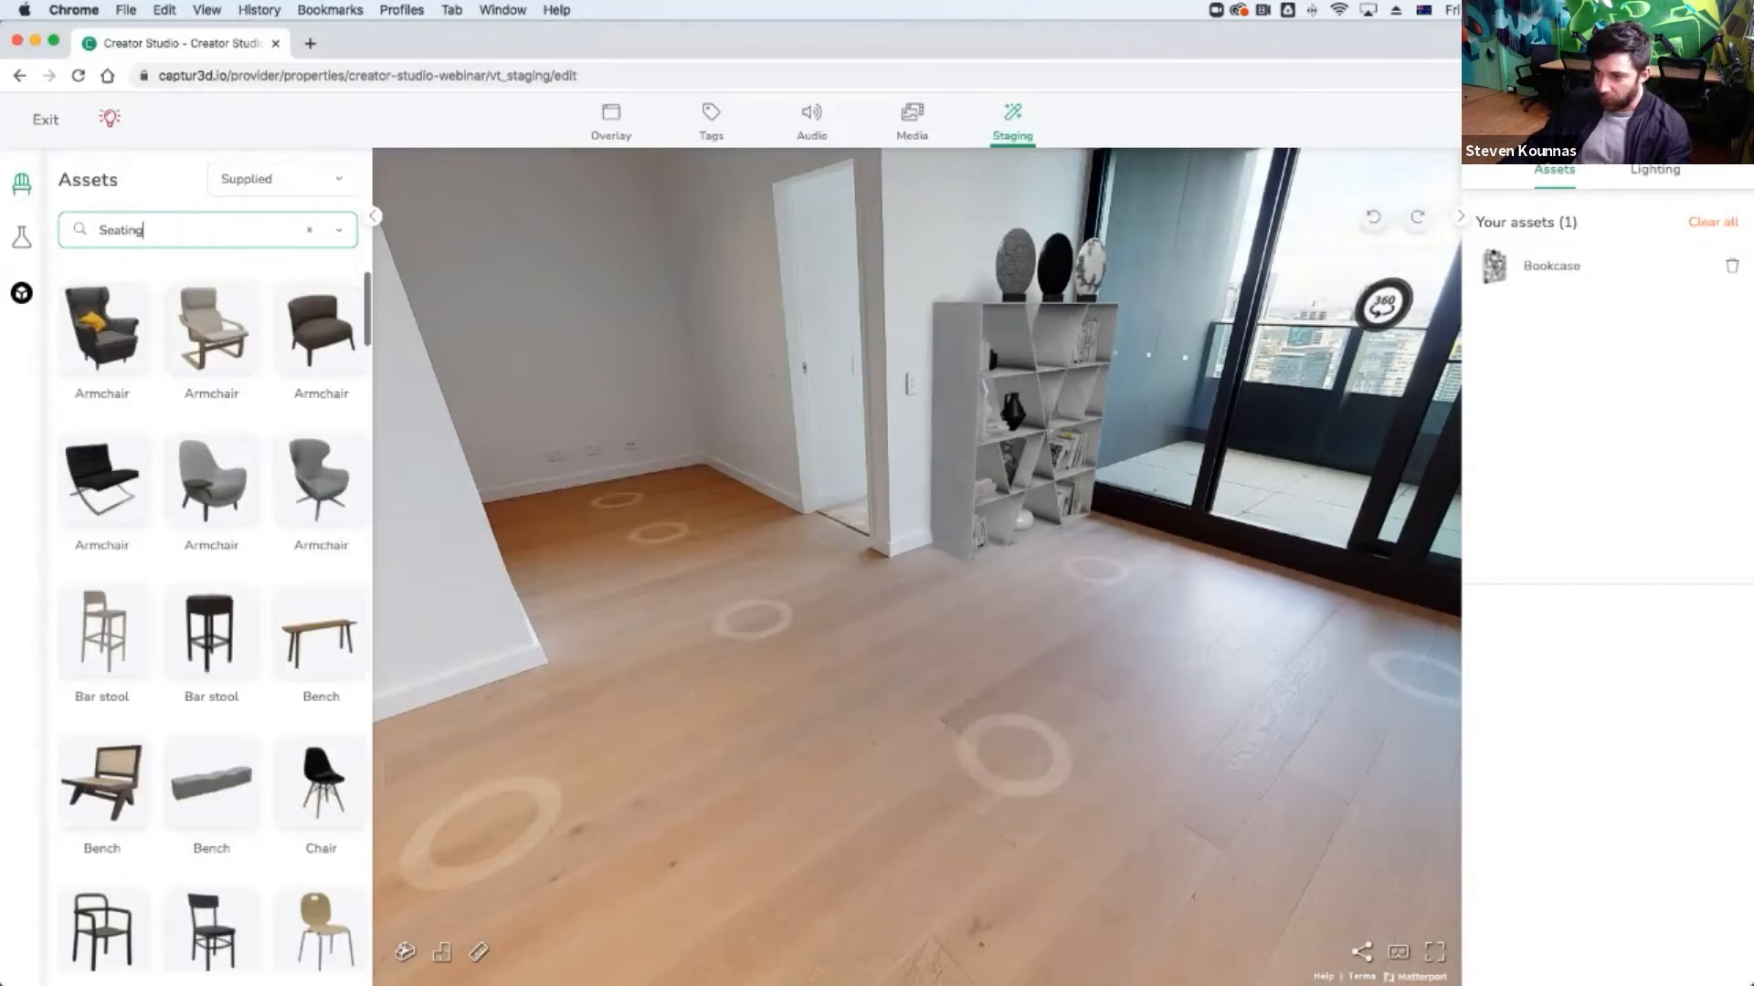
Place the light grey curved armchair from the Seating assets on the floor in front of the bookcase.
scroll(210, 621, down, 2)
scroll(210, 621, down, 2)
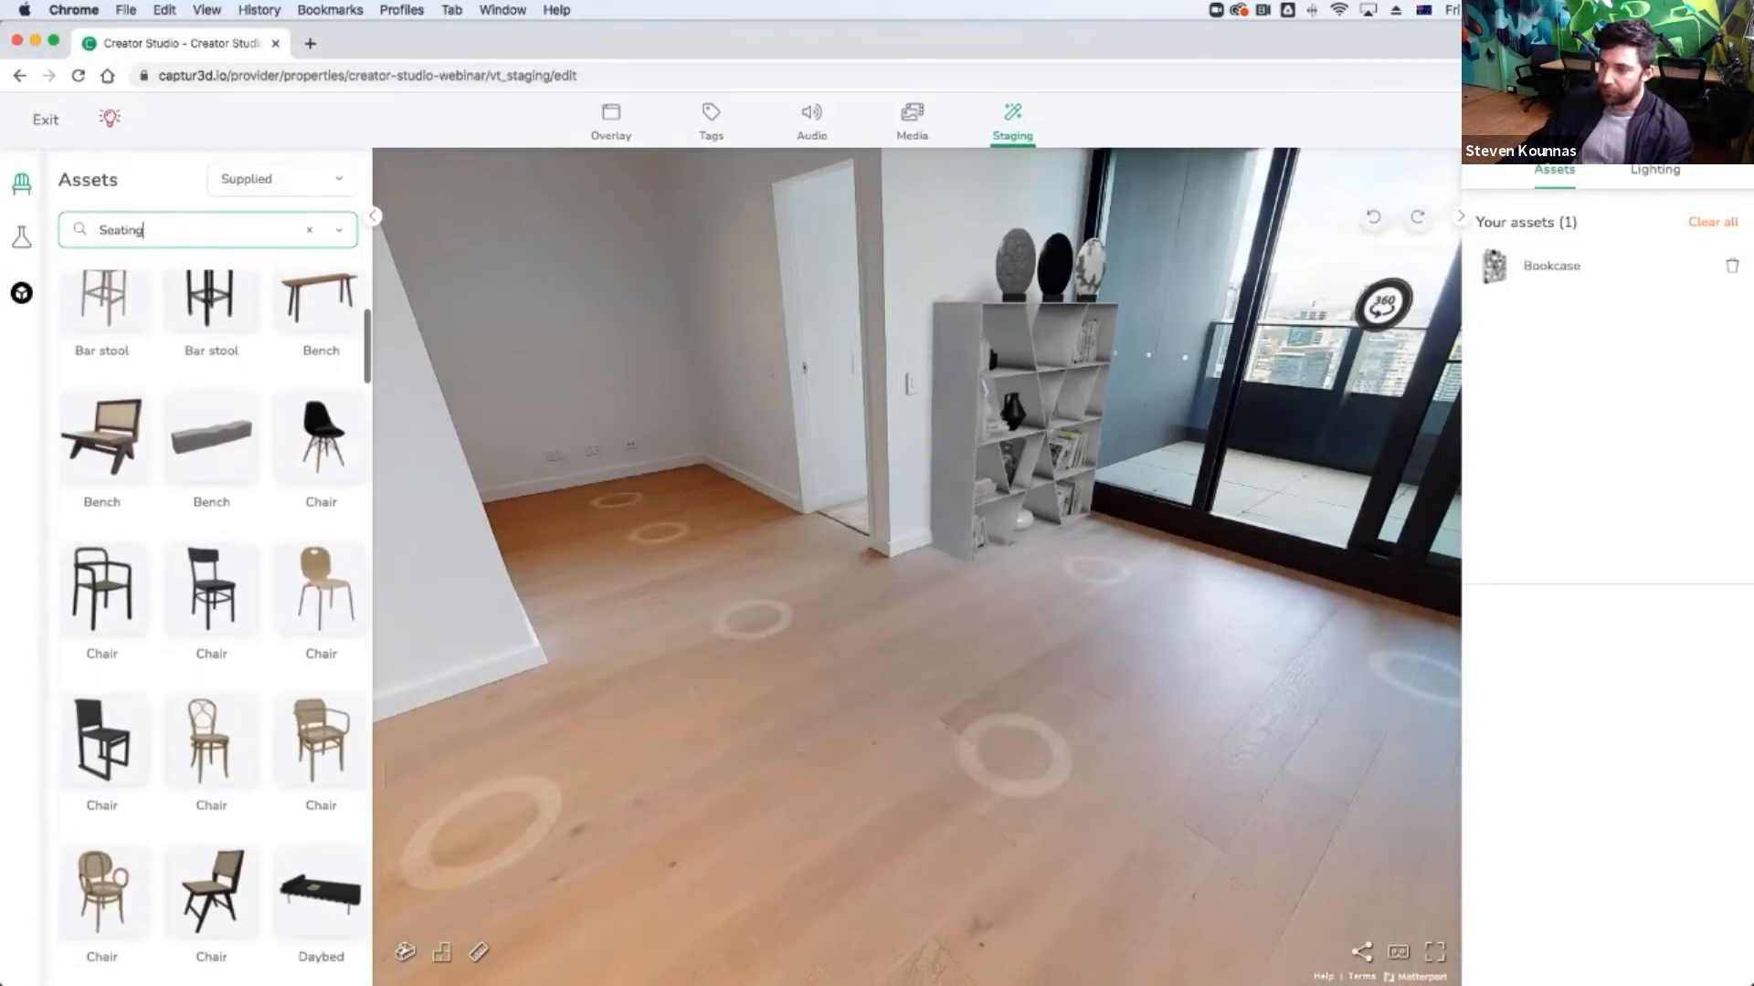
scroll(211, 403, up, 4)
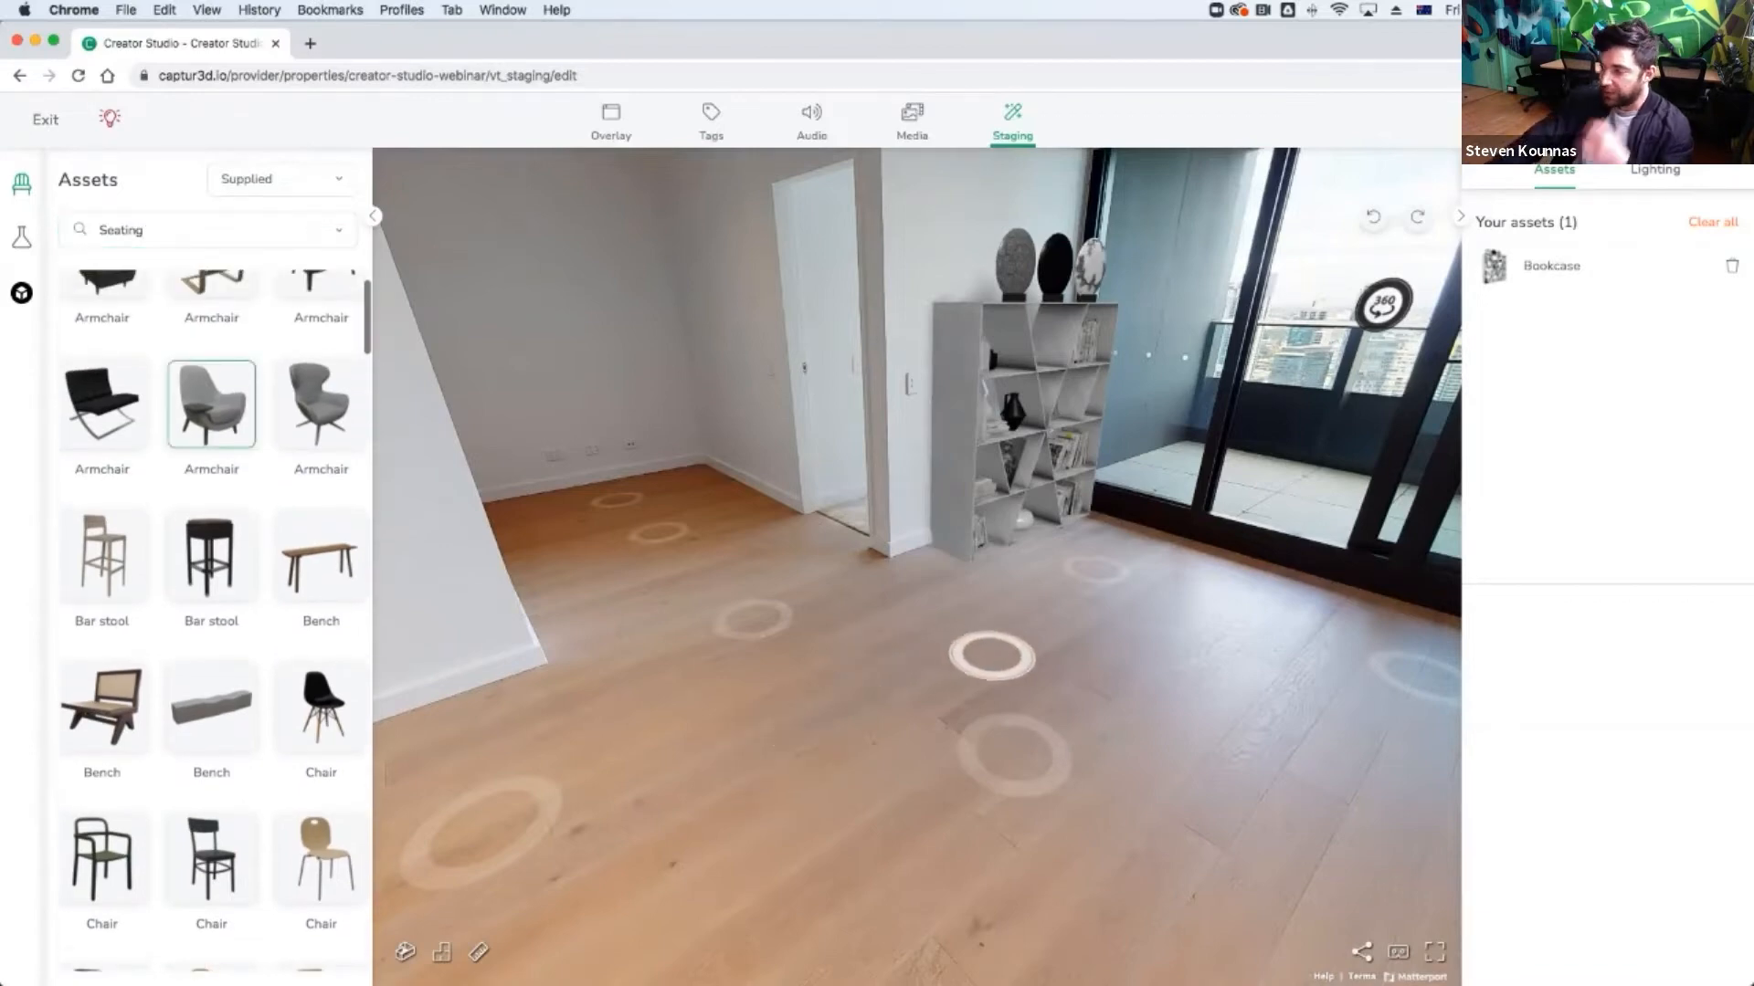
click(1044, 667)
click(1011, 647)
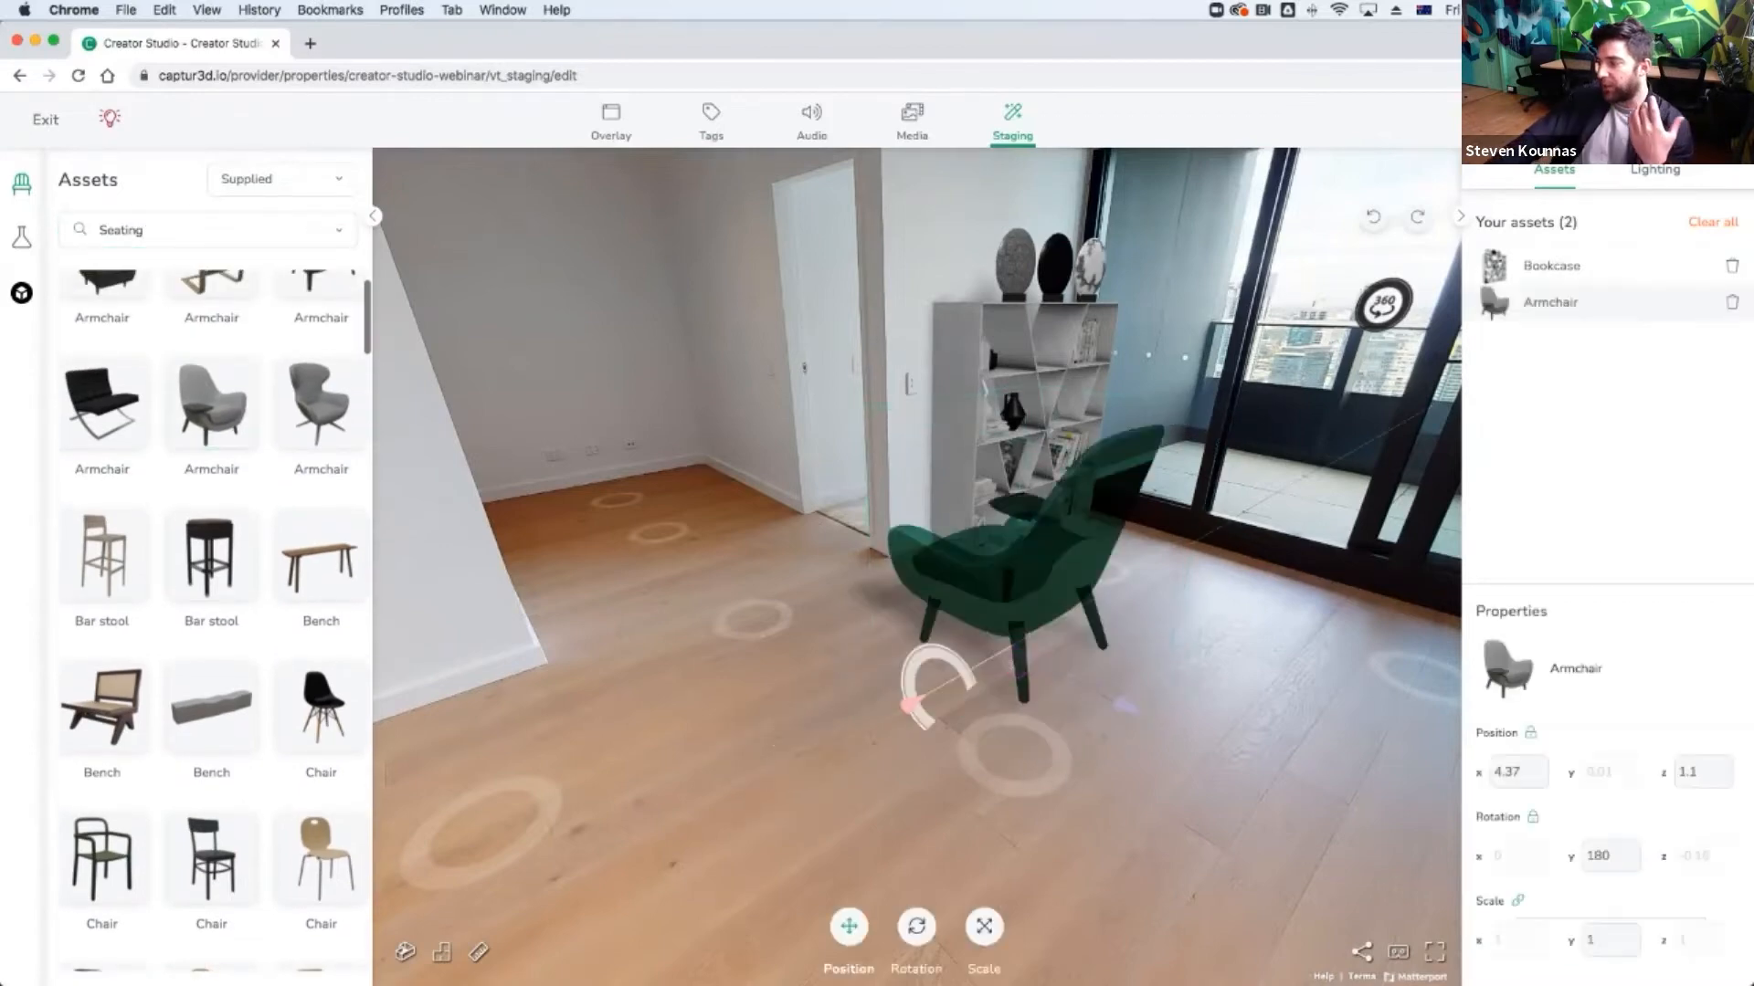
Try to turn the placed armchair around to face the room and scale it down to about 0.91.
click(916, 926)
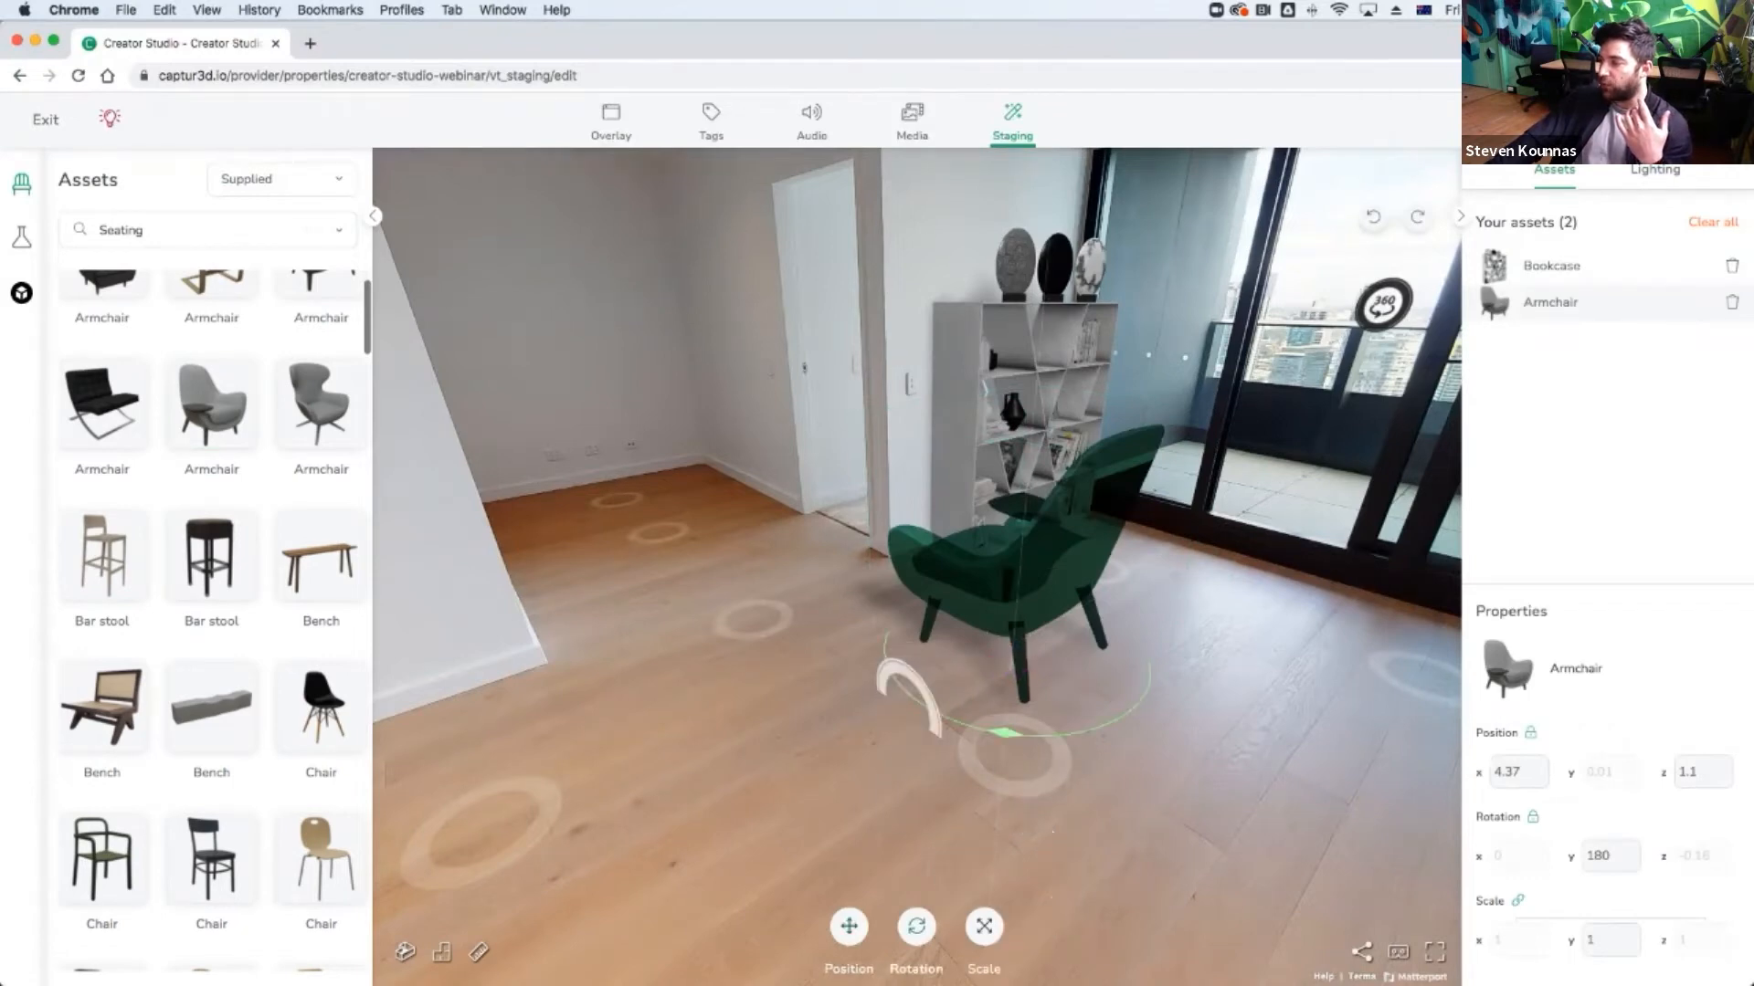
drag(909, 694, 951, 783)
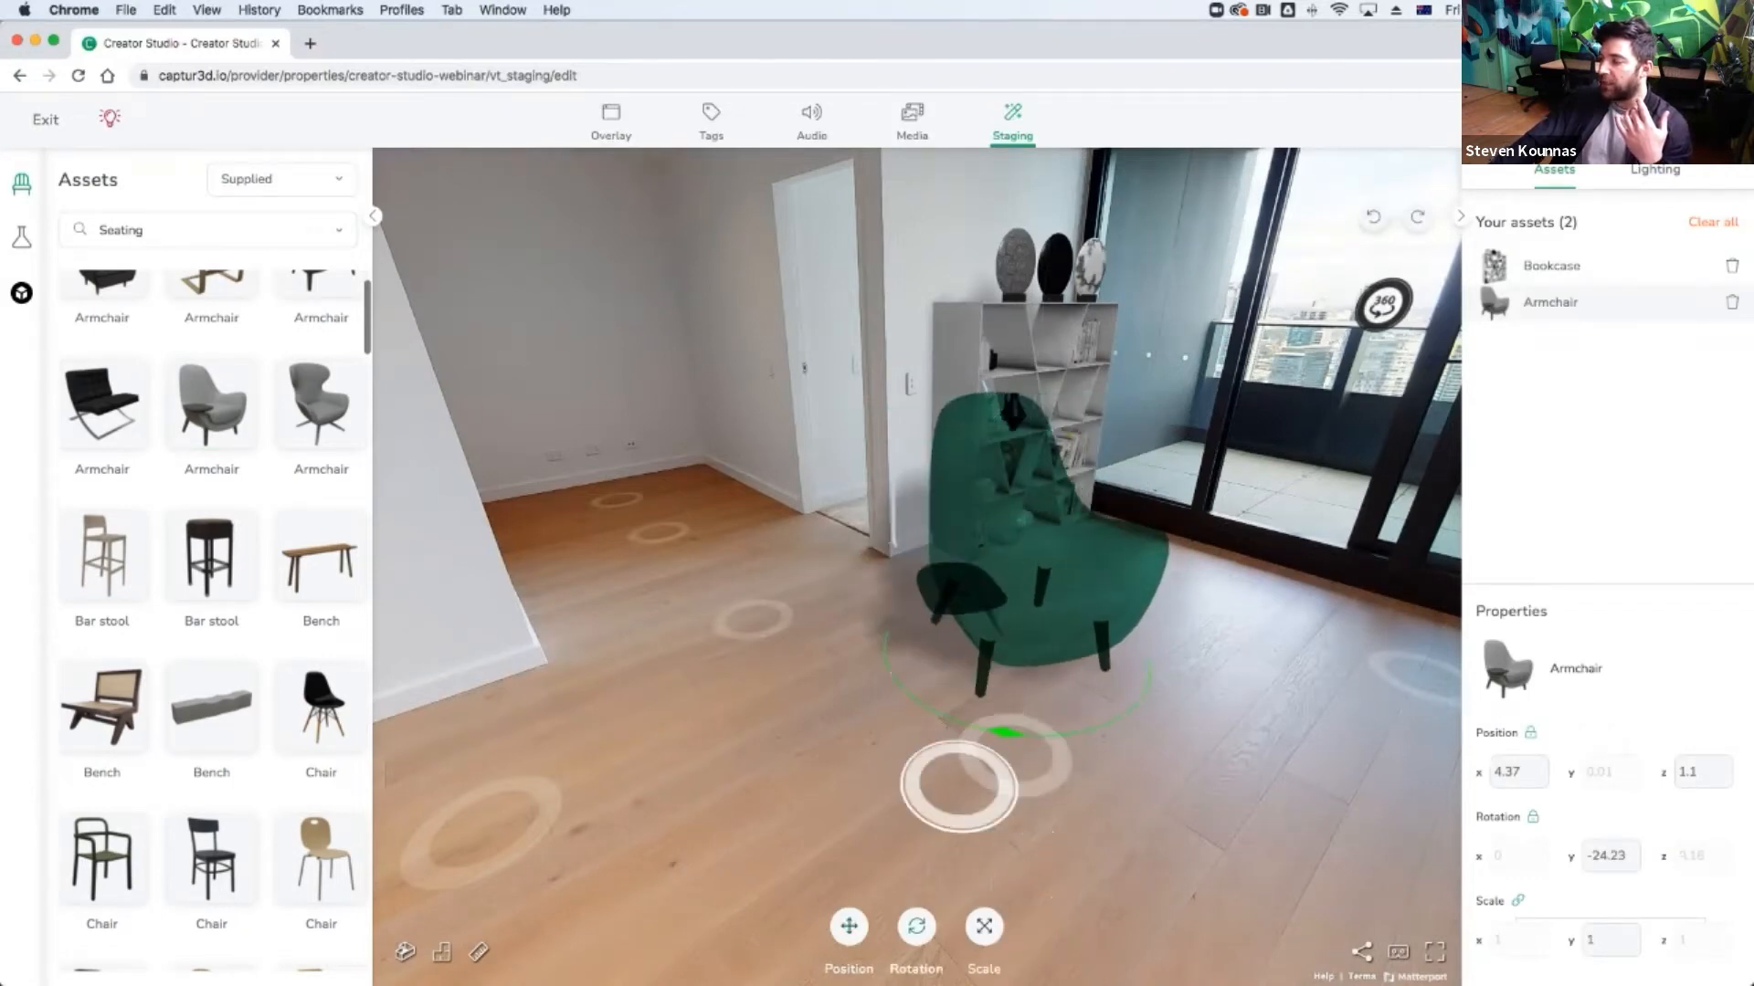
click(983, 926)
drag(1021, 554, 981, 729)
click(916, 926)
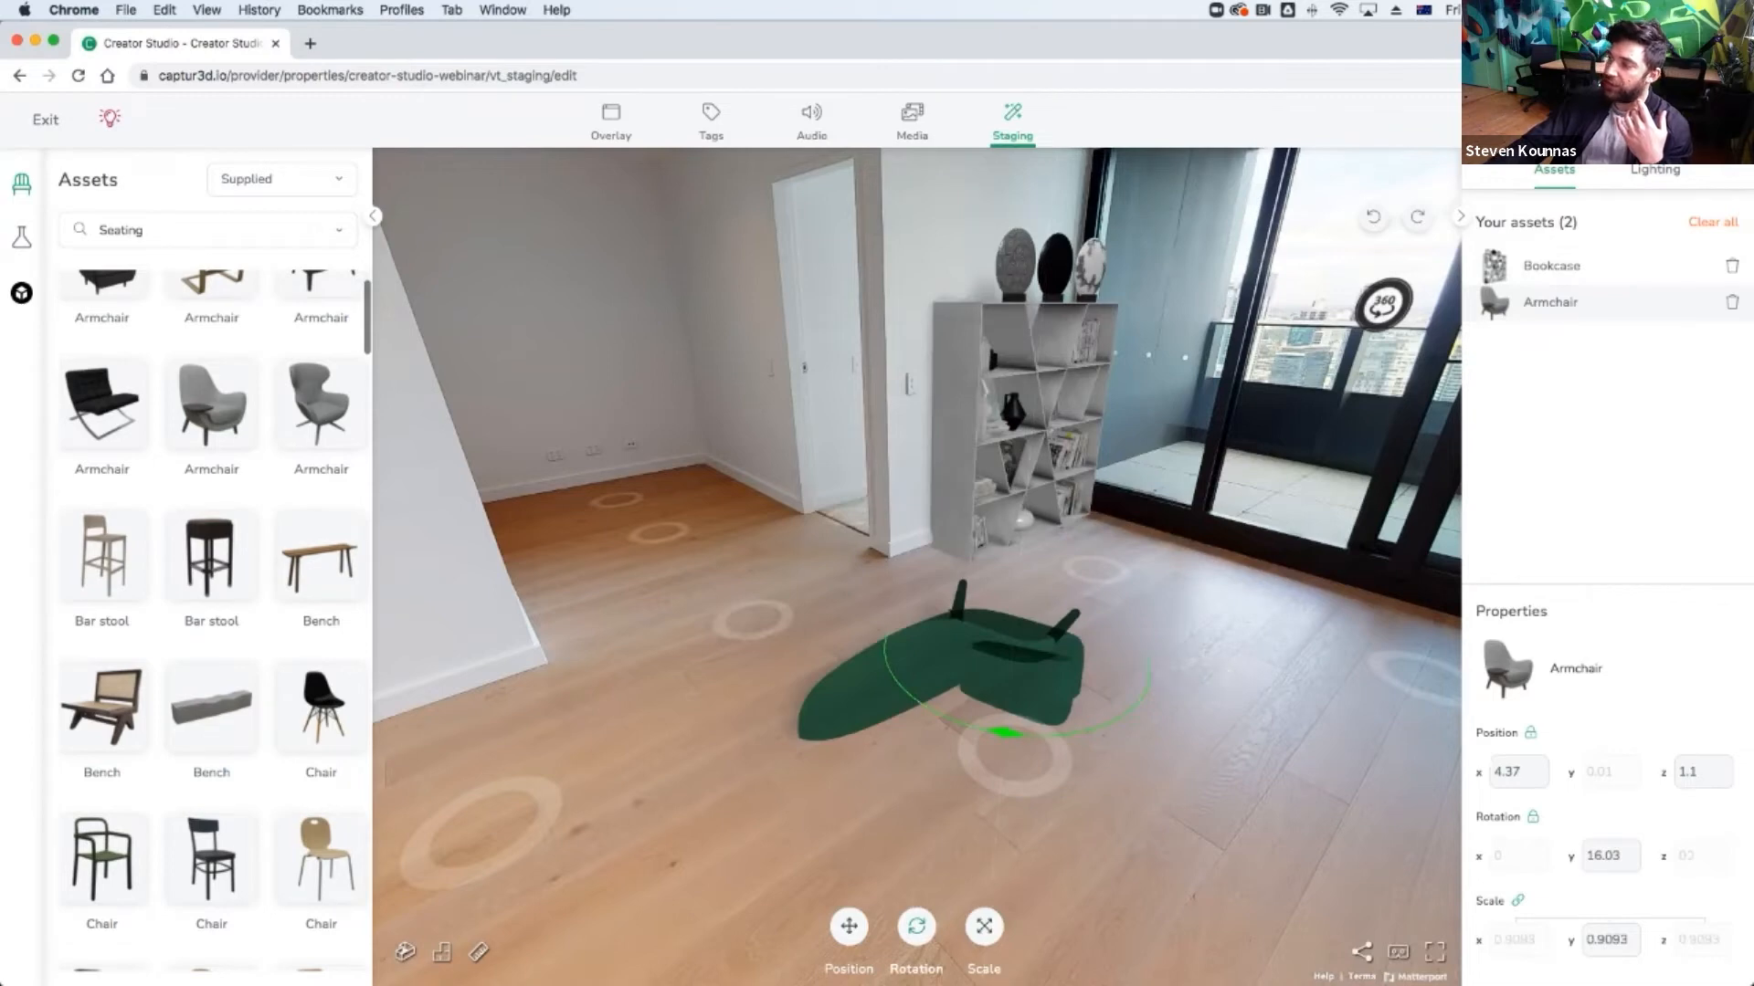
Undo the armchair's scaling, rotation and placement.
key(super+z)
key(super+z)
key(super+z)
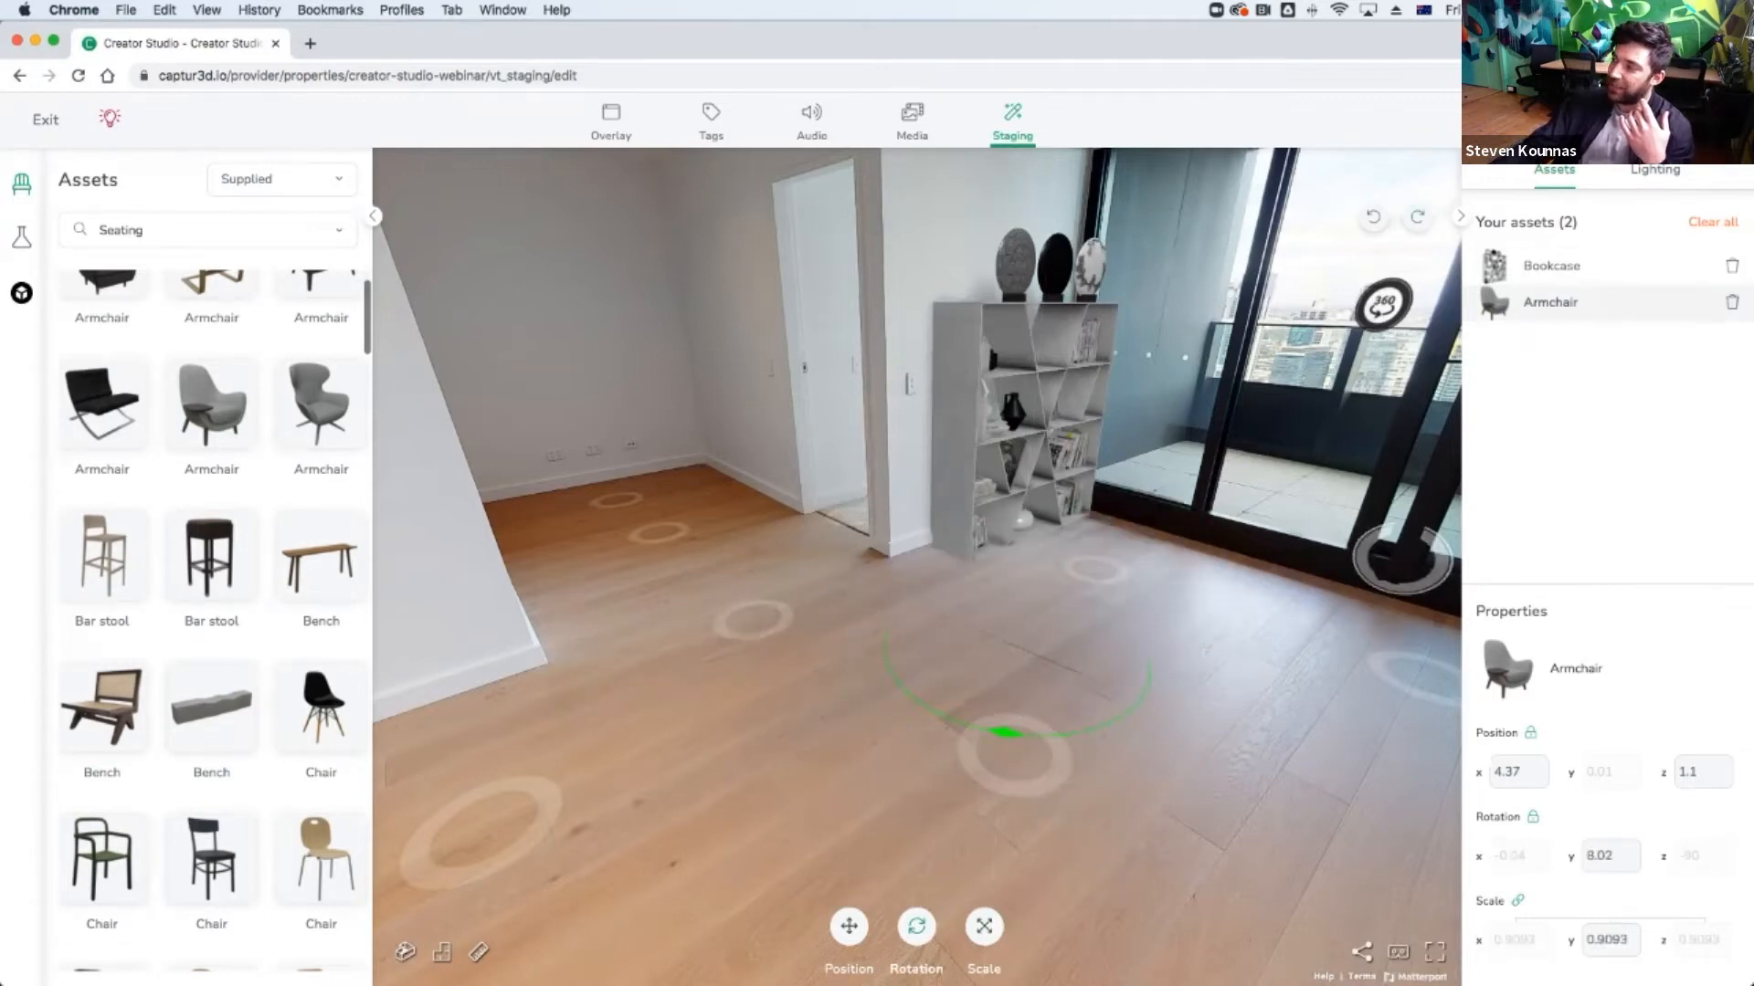
key(super+z)
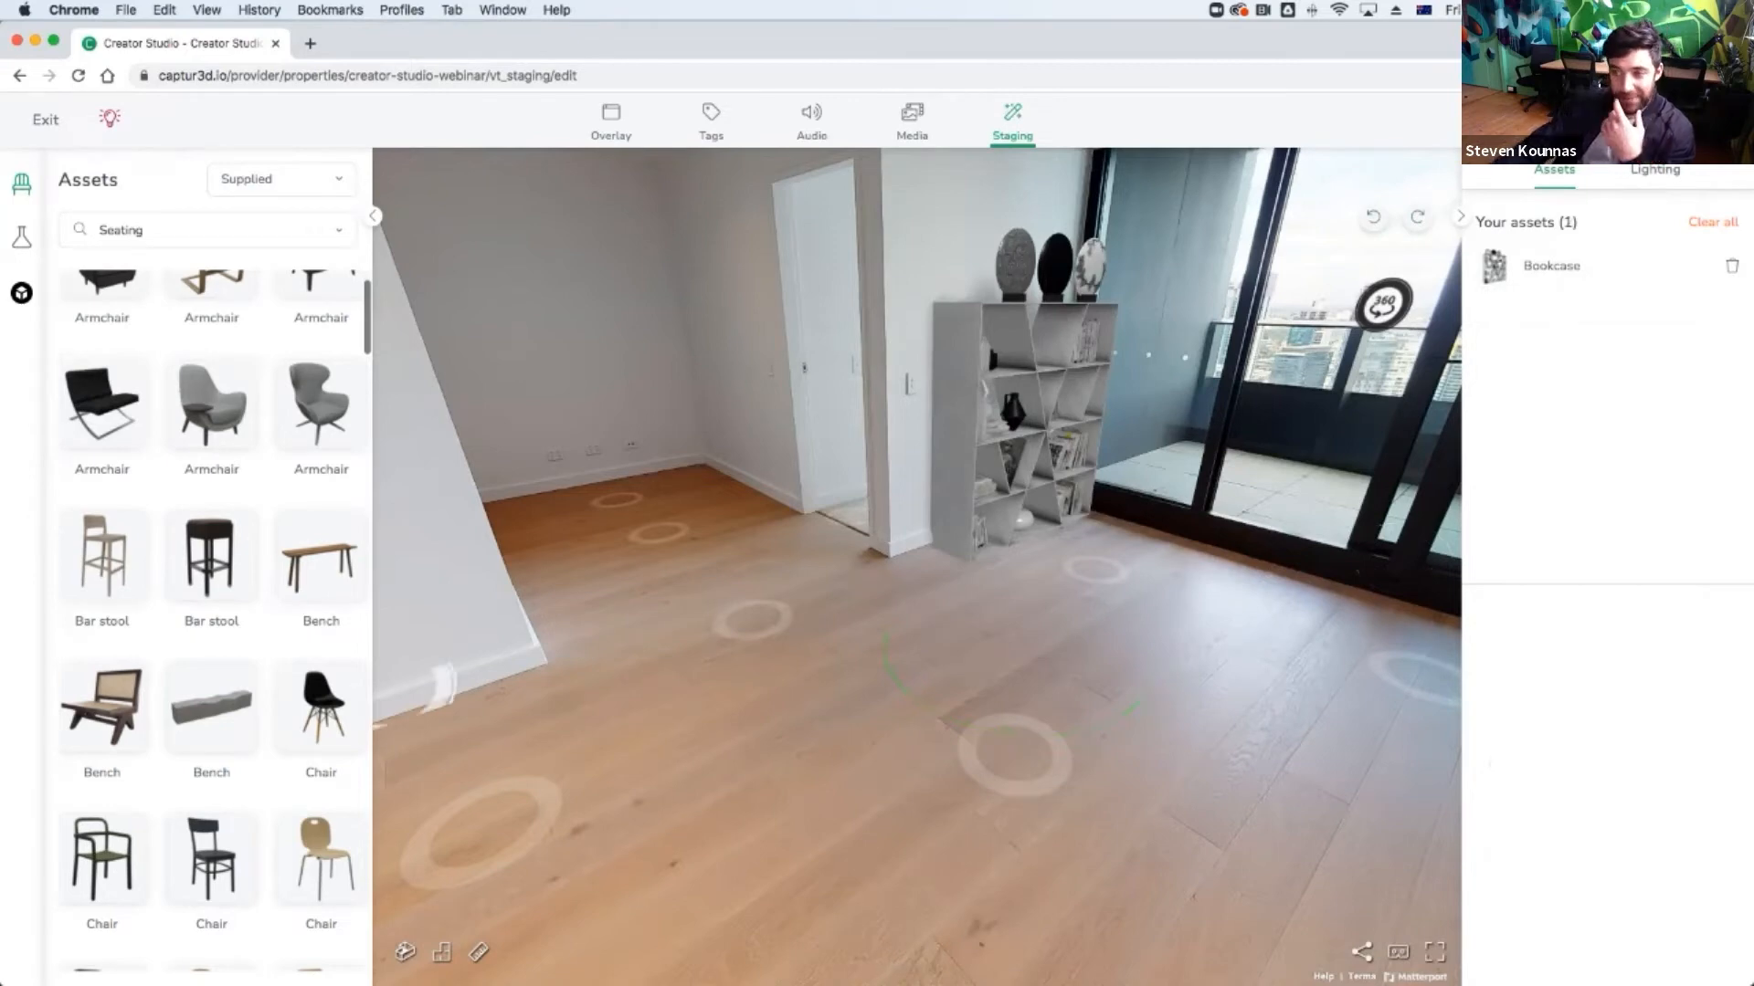
Place the dark wingback armchair with the yellow cushion on the floor in front of the bookcase, and deselect it.
scroll(210, 621, up, 2)
click(101, 328)
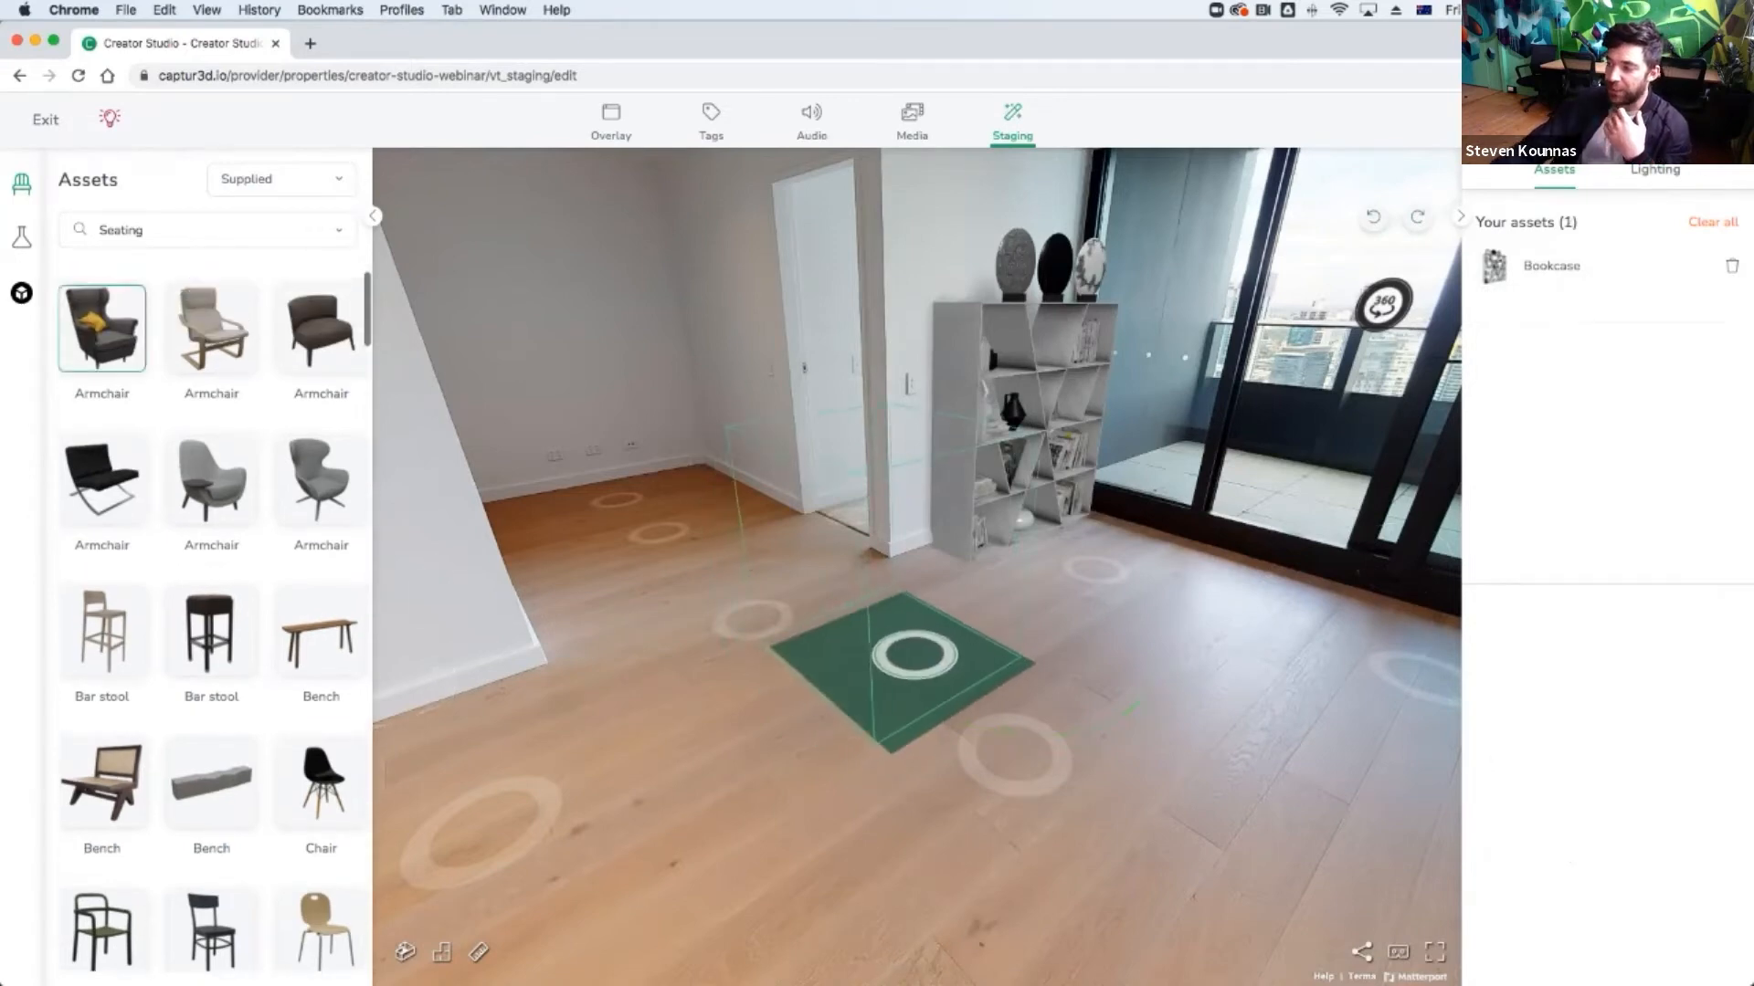
click(955, 653)
click(840, 850)
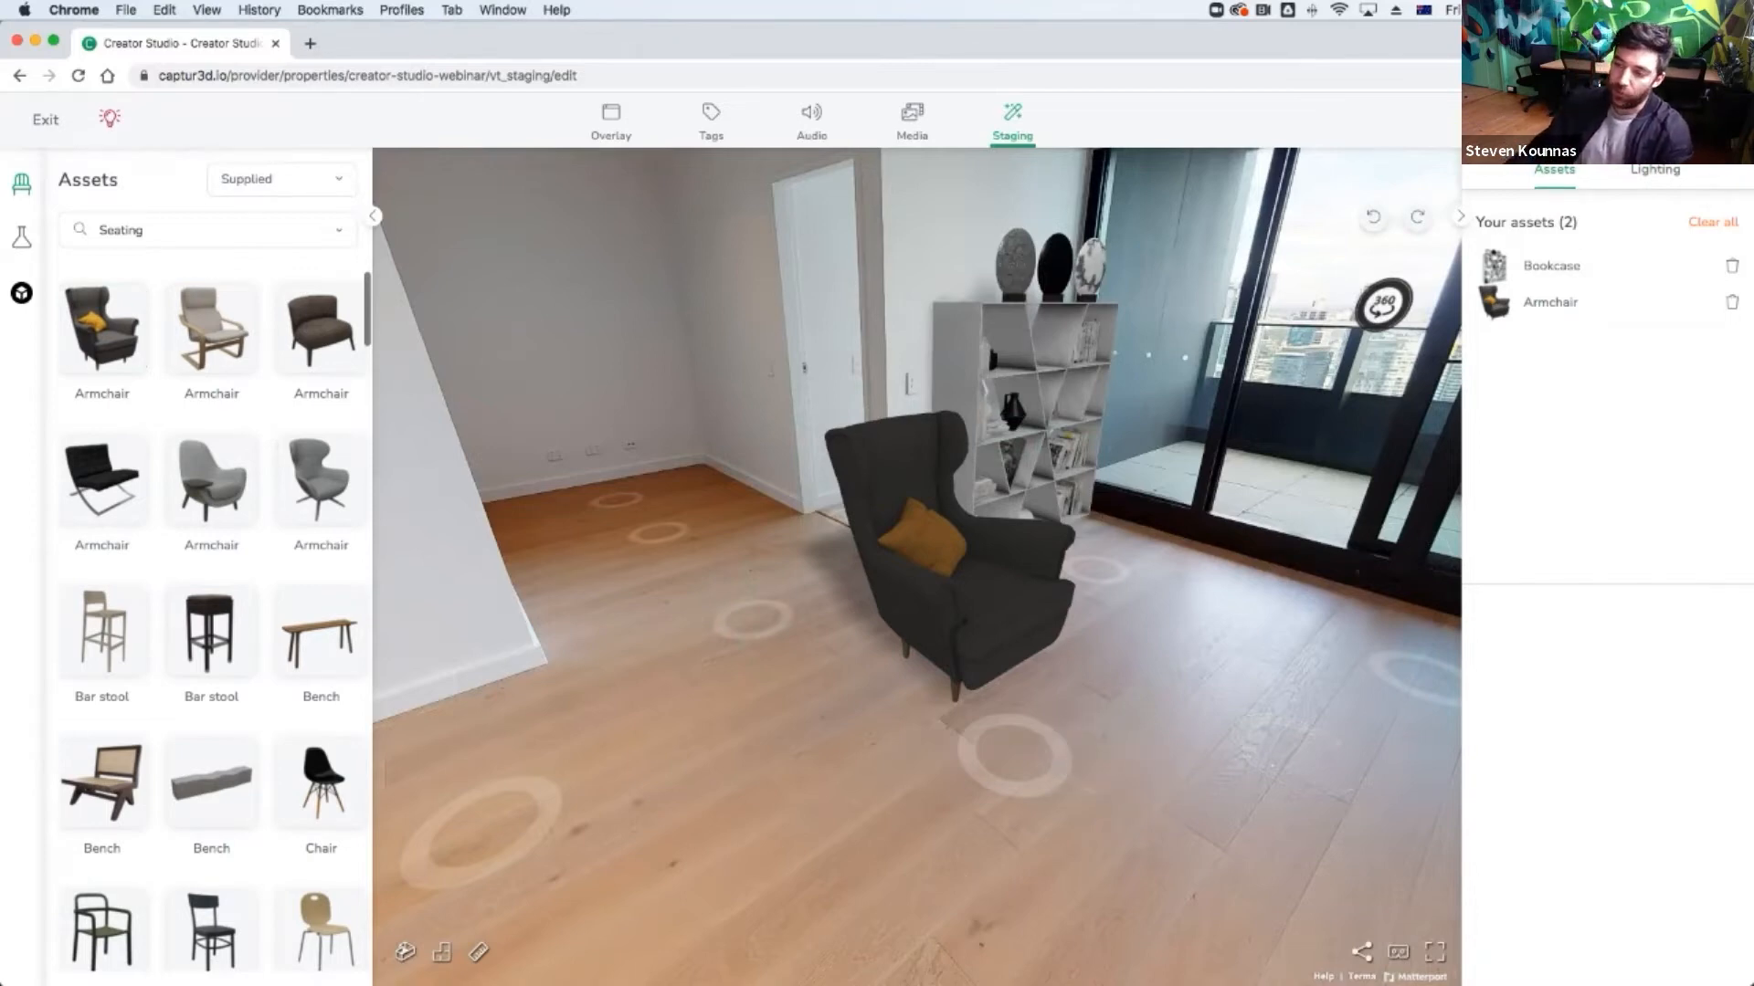
Check the asset source options, keep Supplied, and walk around the living area to view the placed armchair.
click(282, 179)
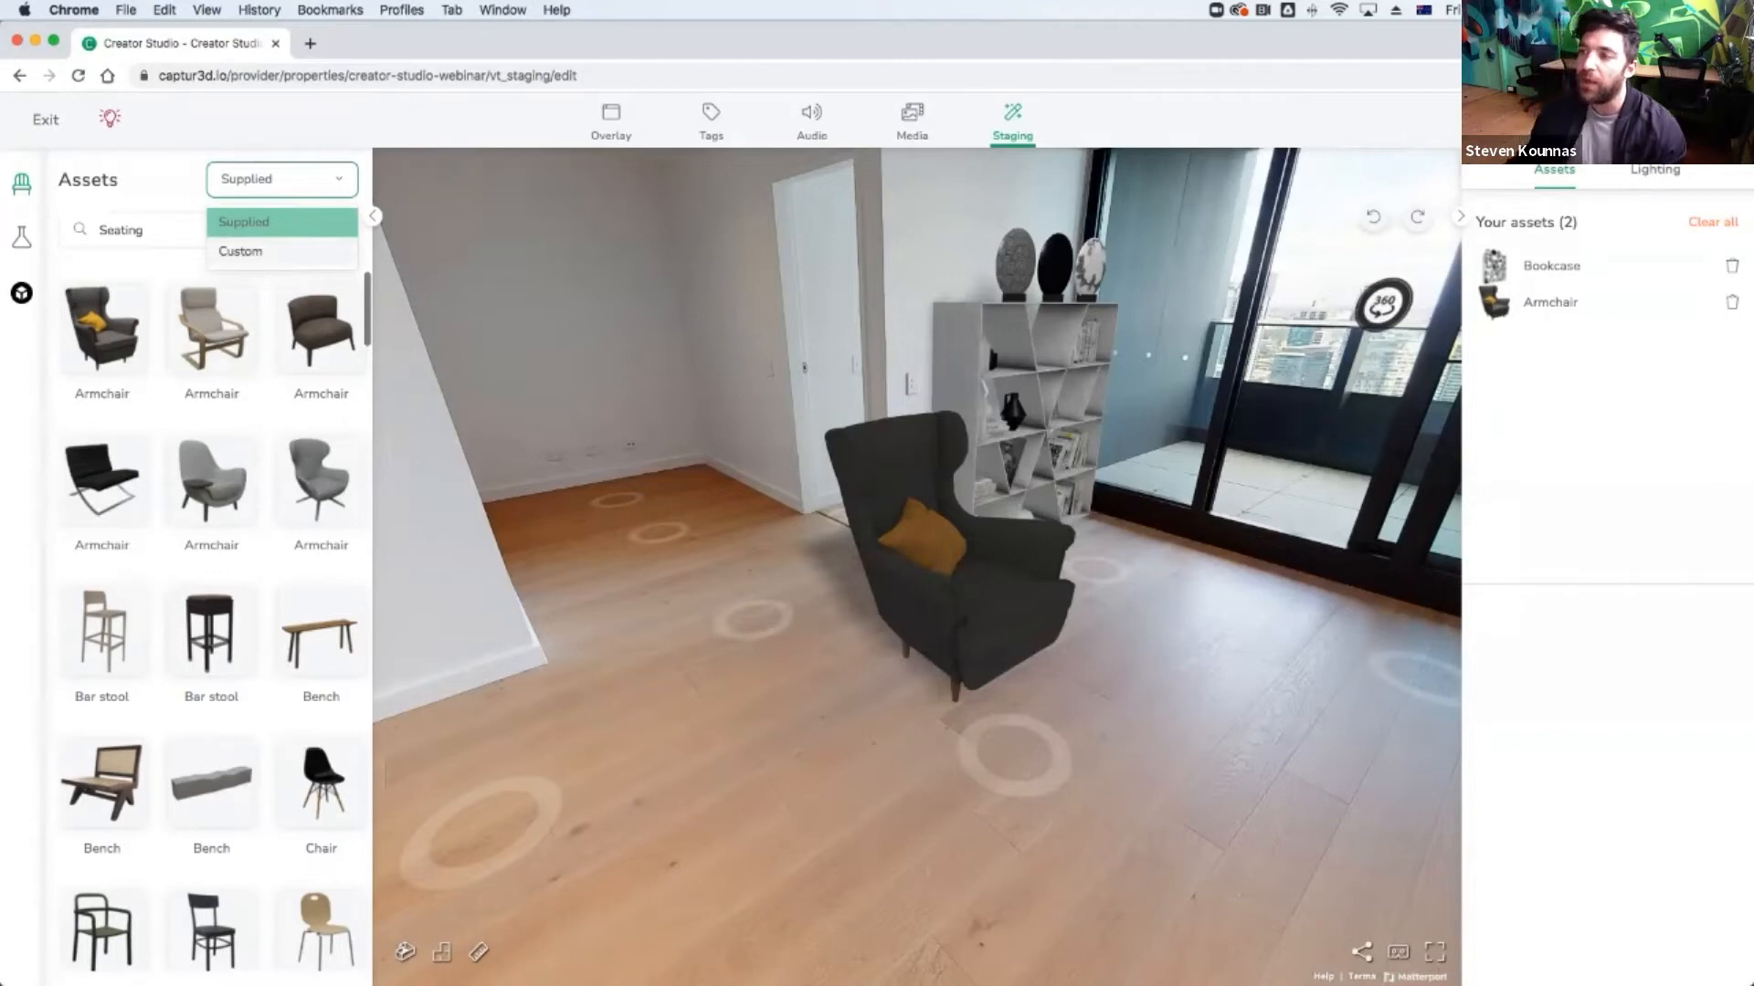
click(258, 222)
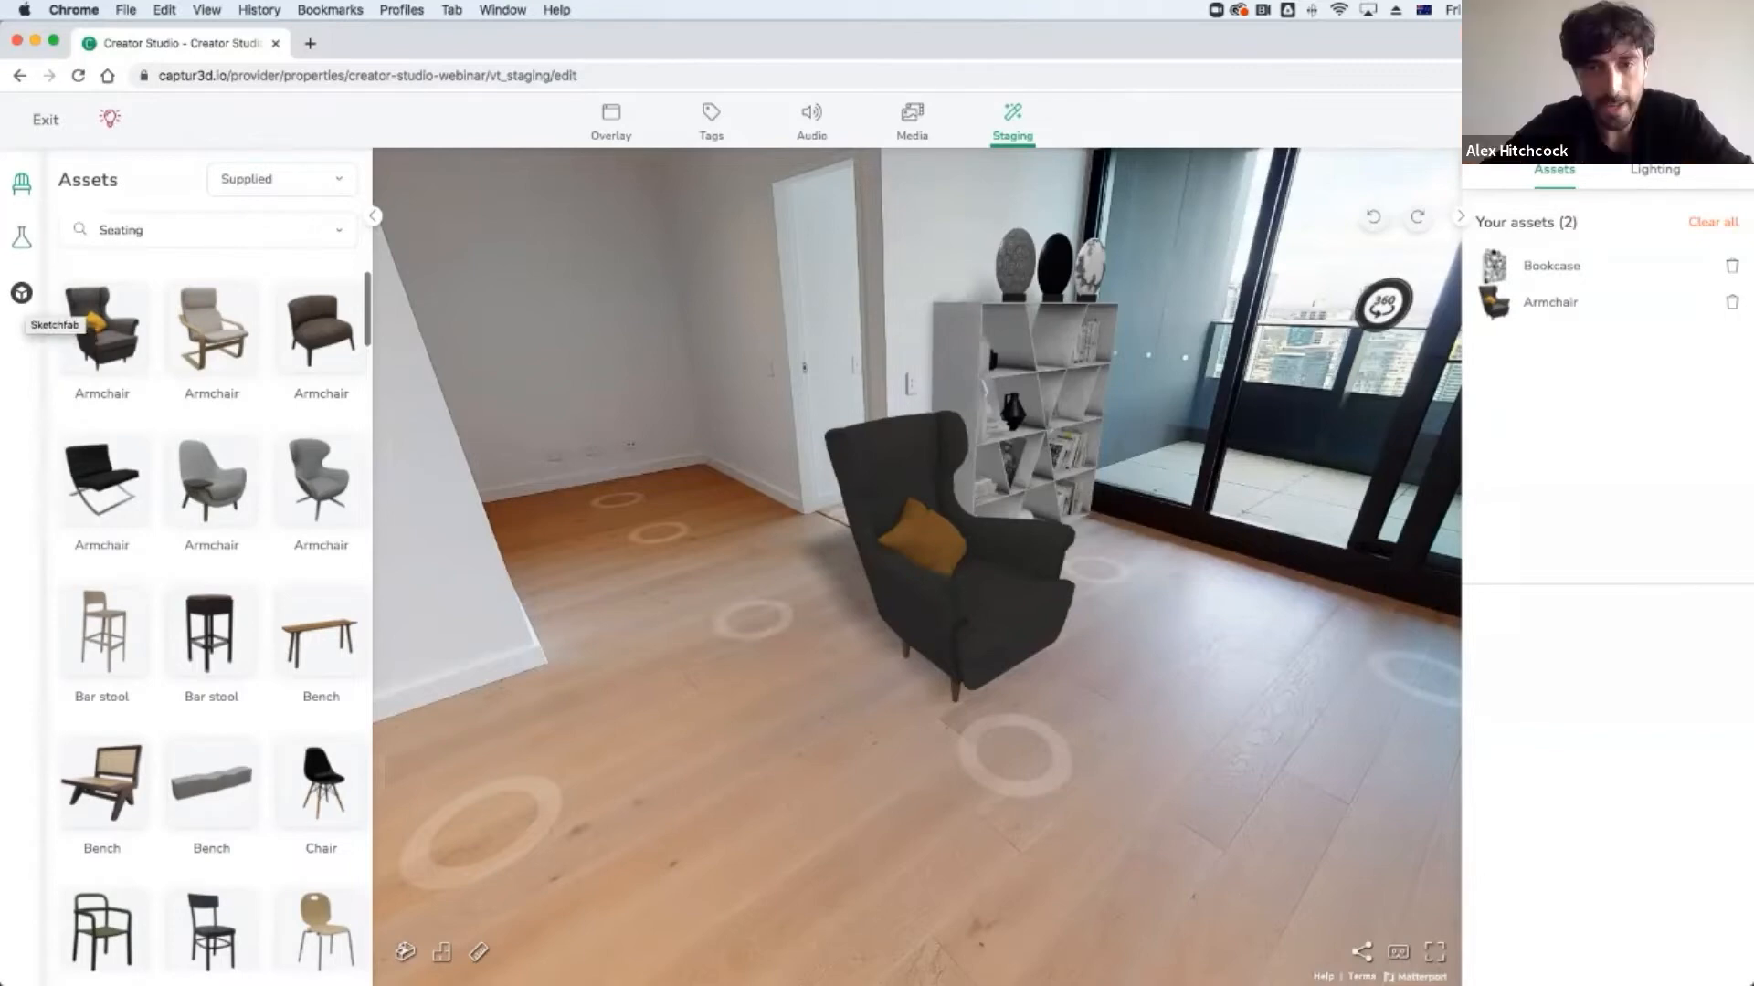
click(21, 293)
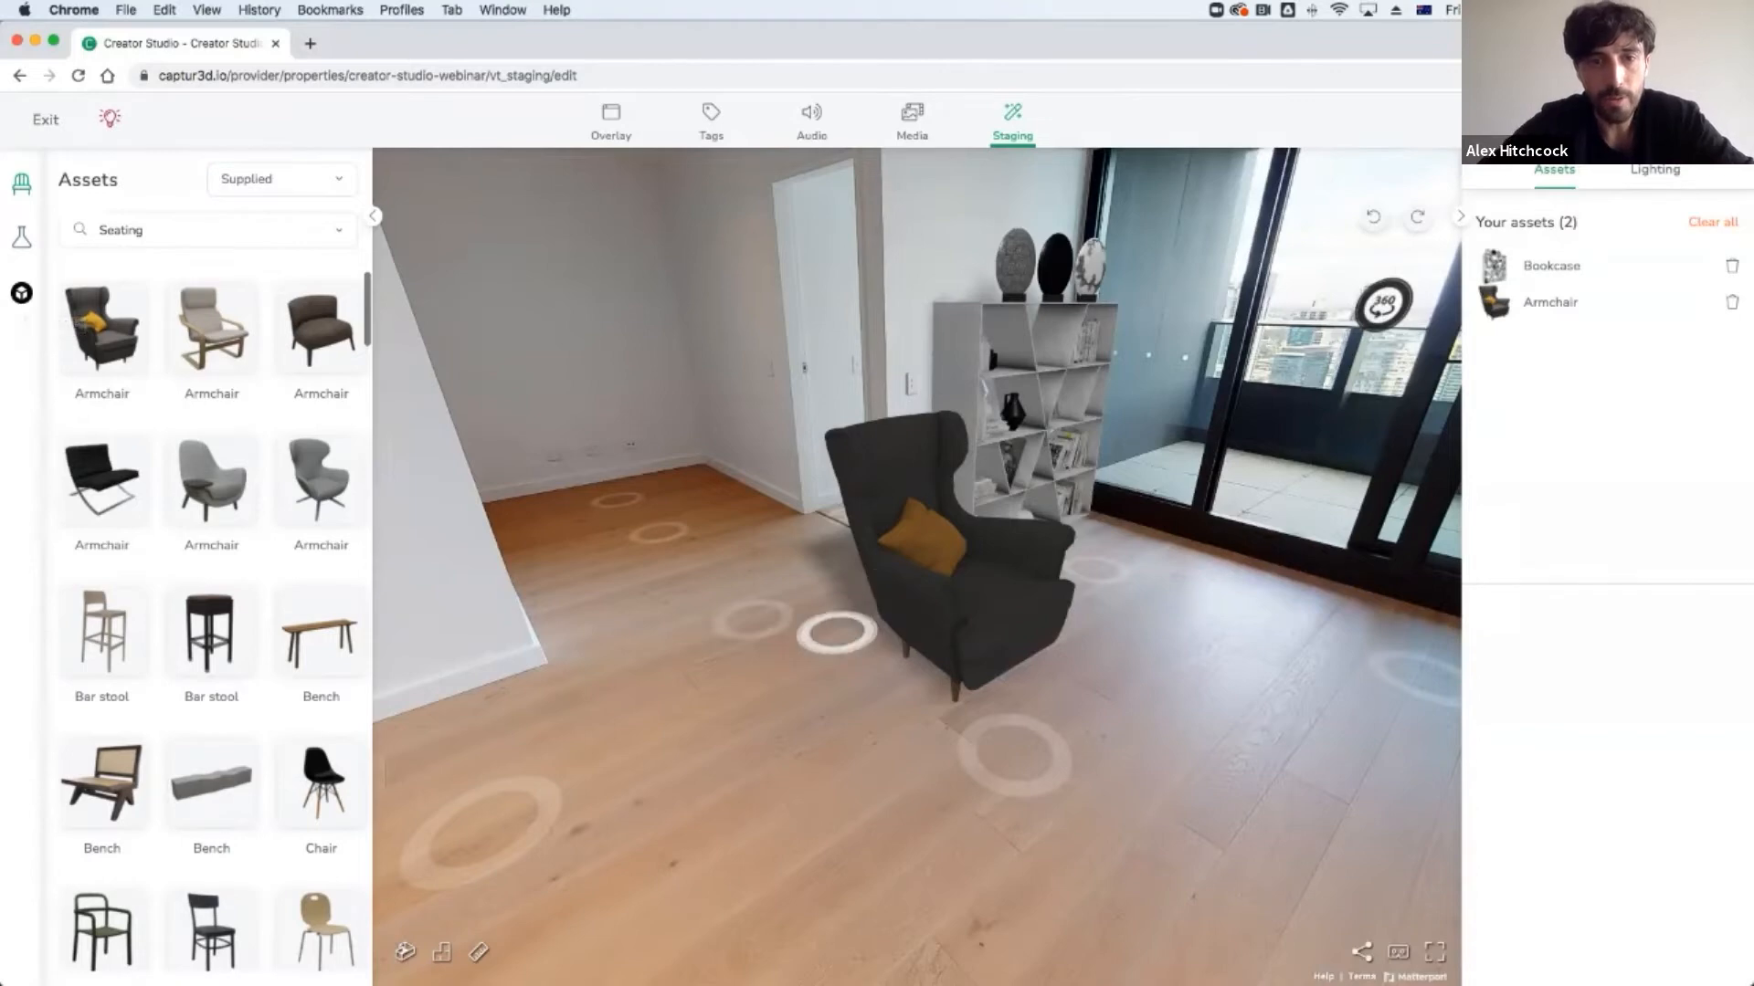
click(803, 693)
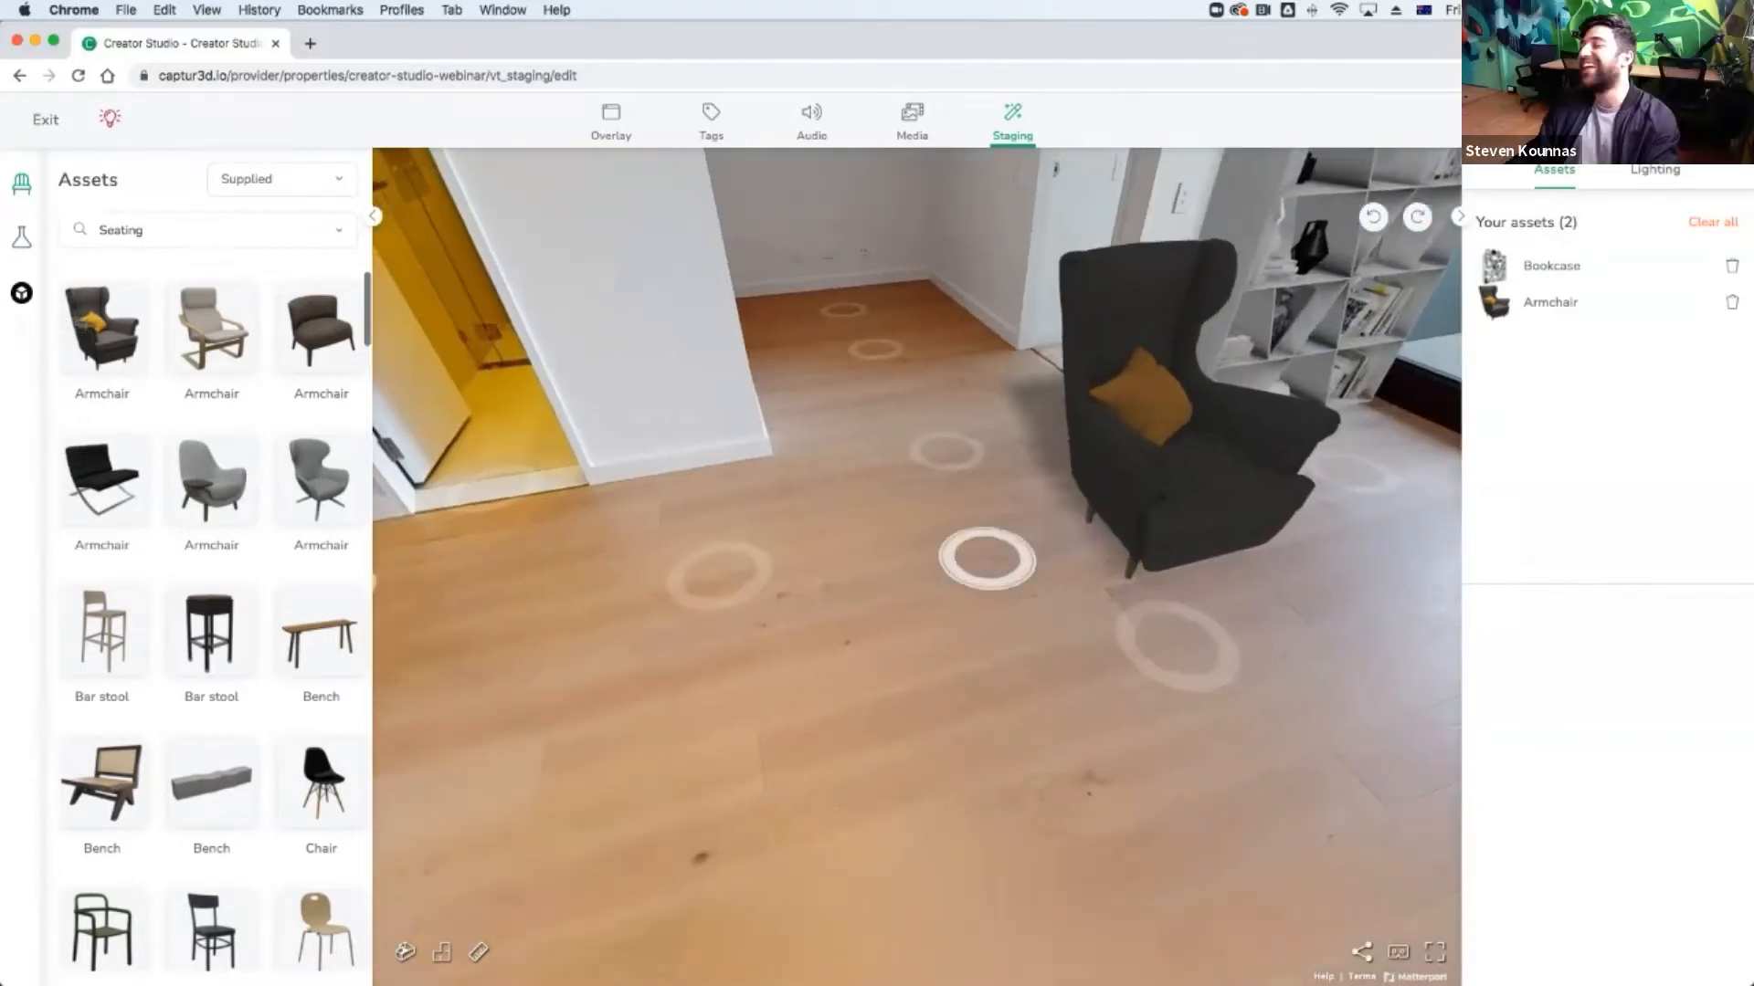
click(630, 756)
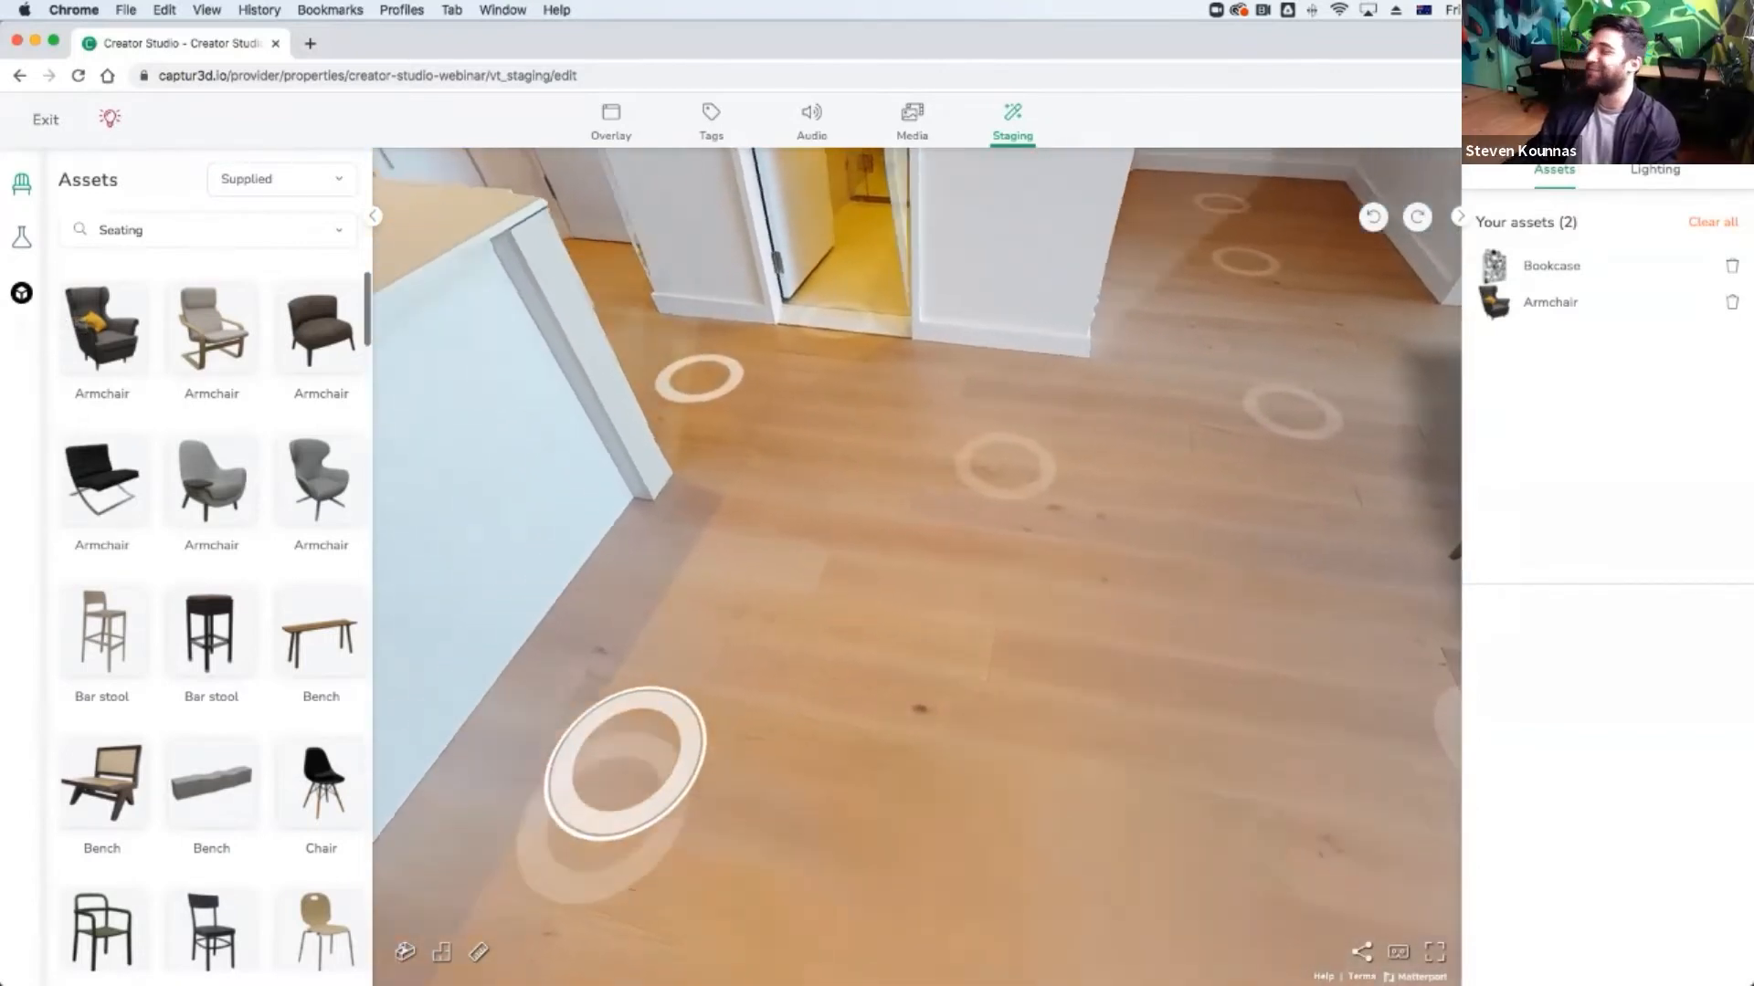
click(1103, 591)
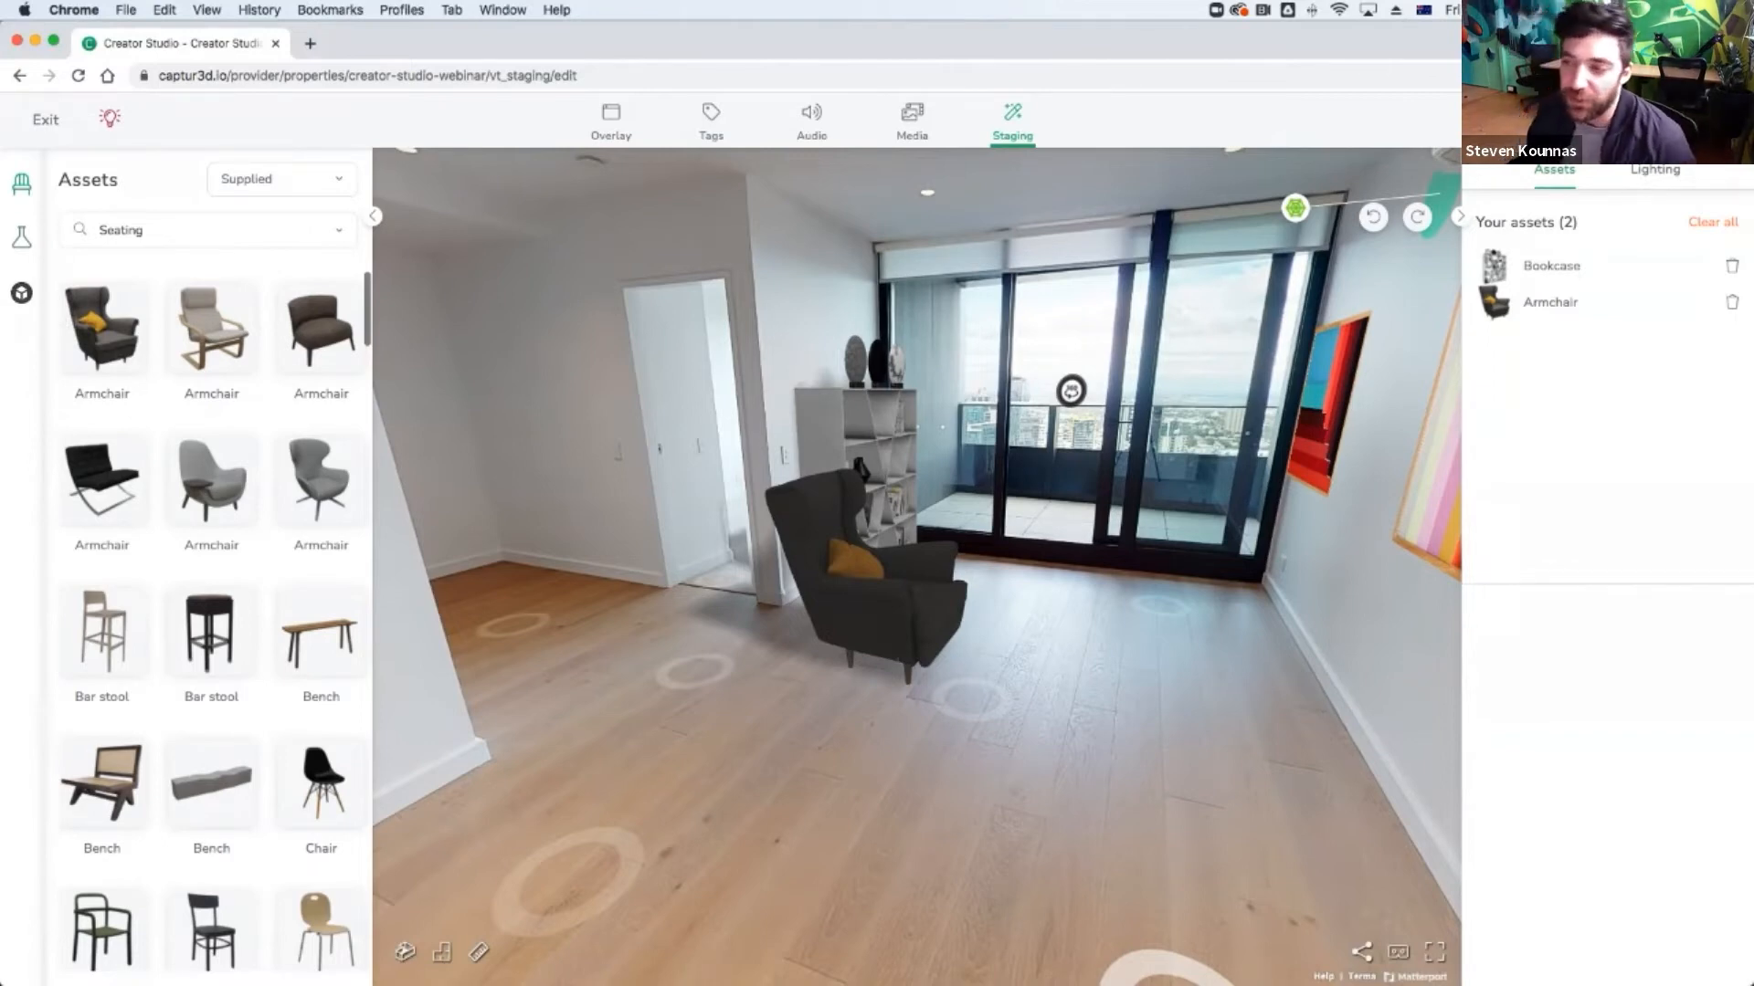
Place the Scott 3 Seater Sofa from the Sketchfab models on the open floor in front of the armchair.
click(21, 293)
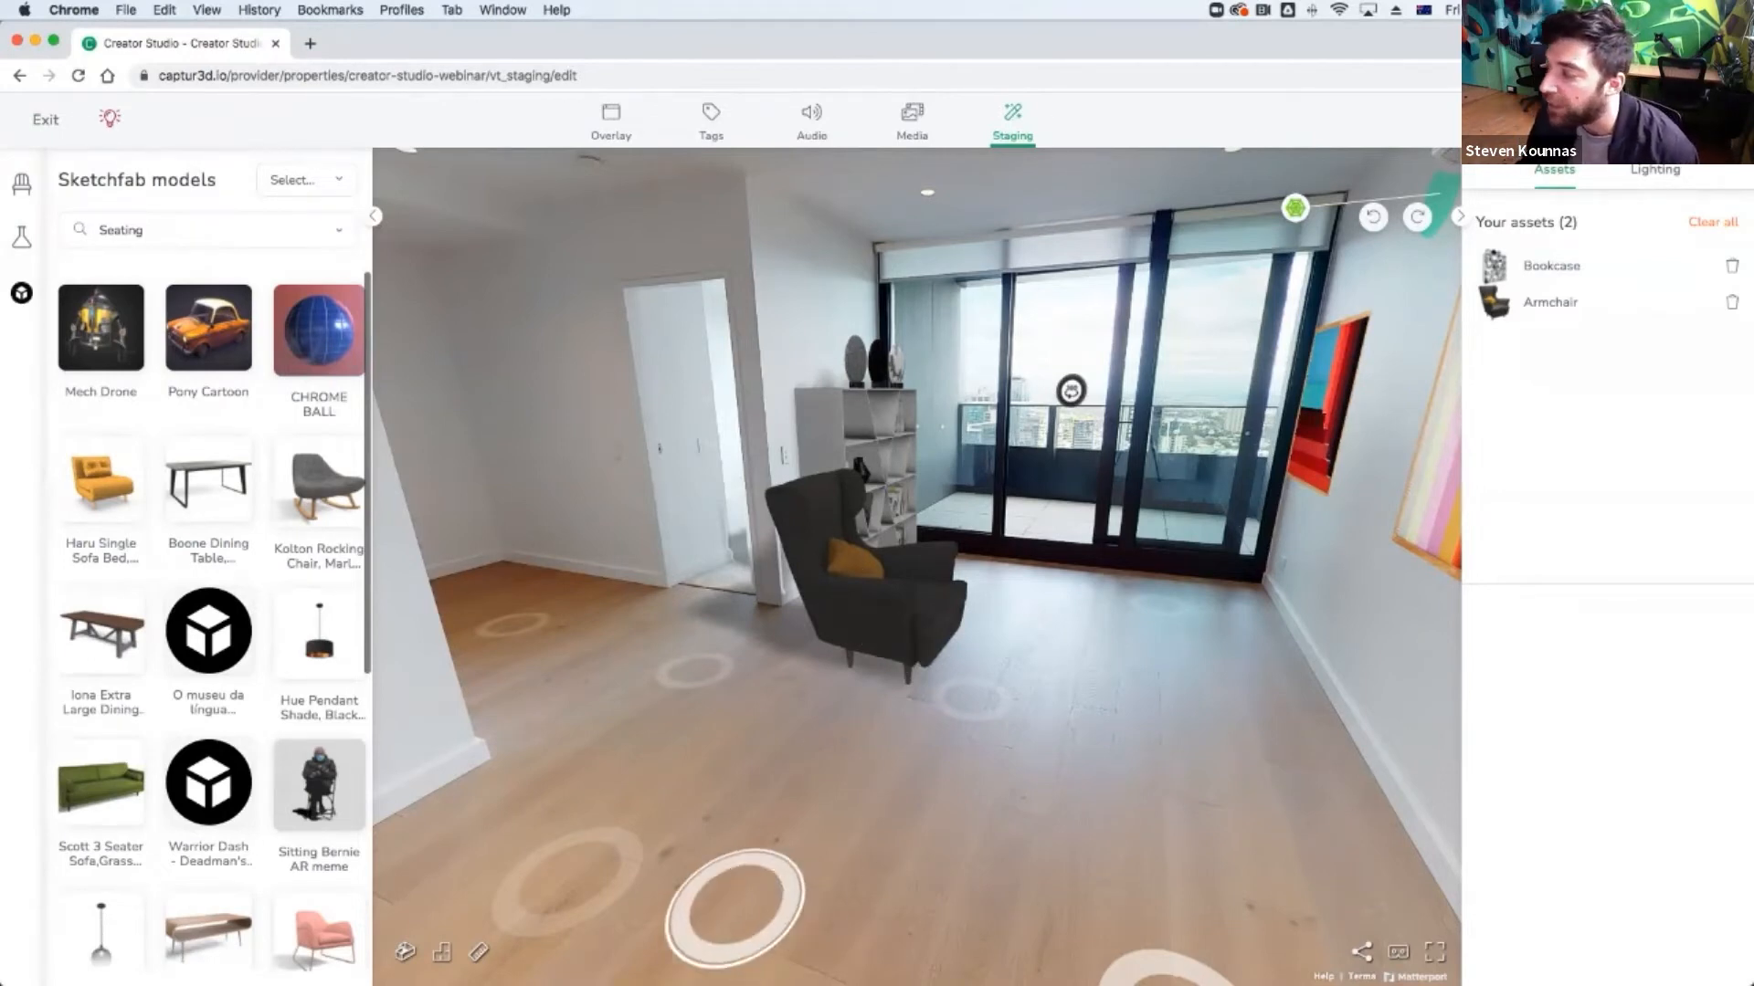
click(732, 908)
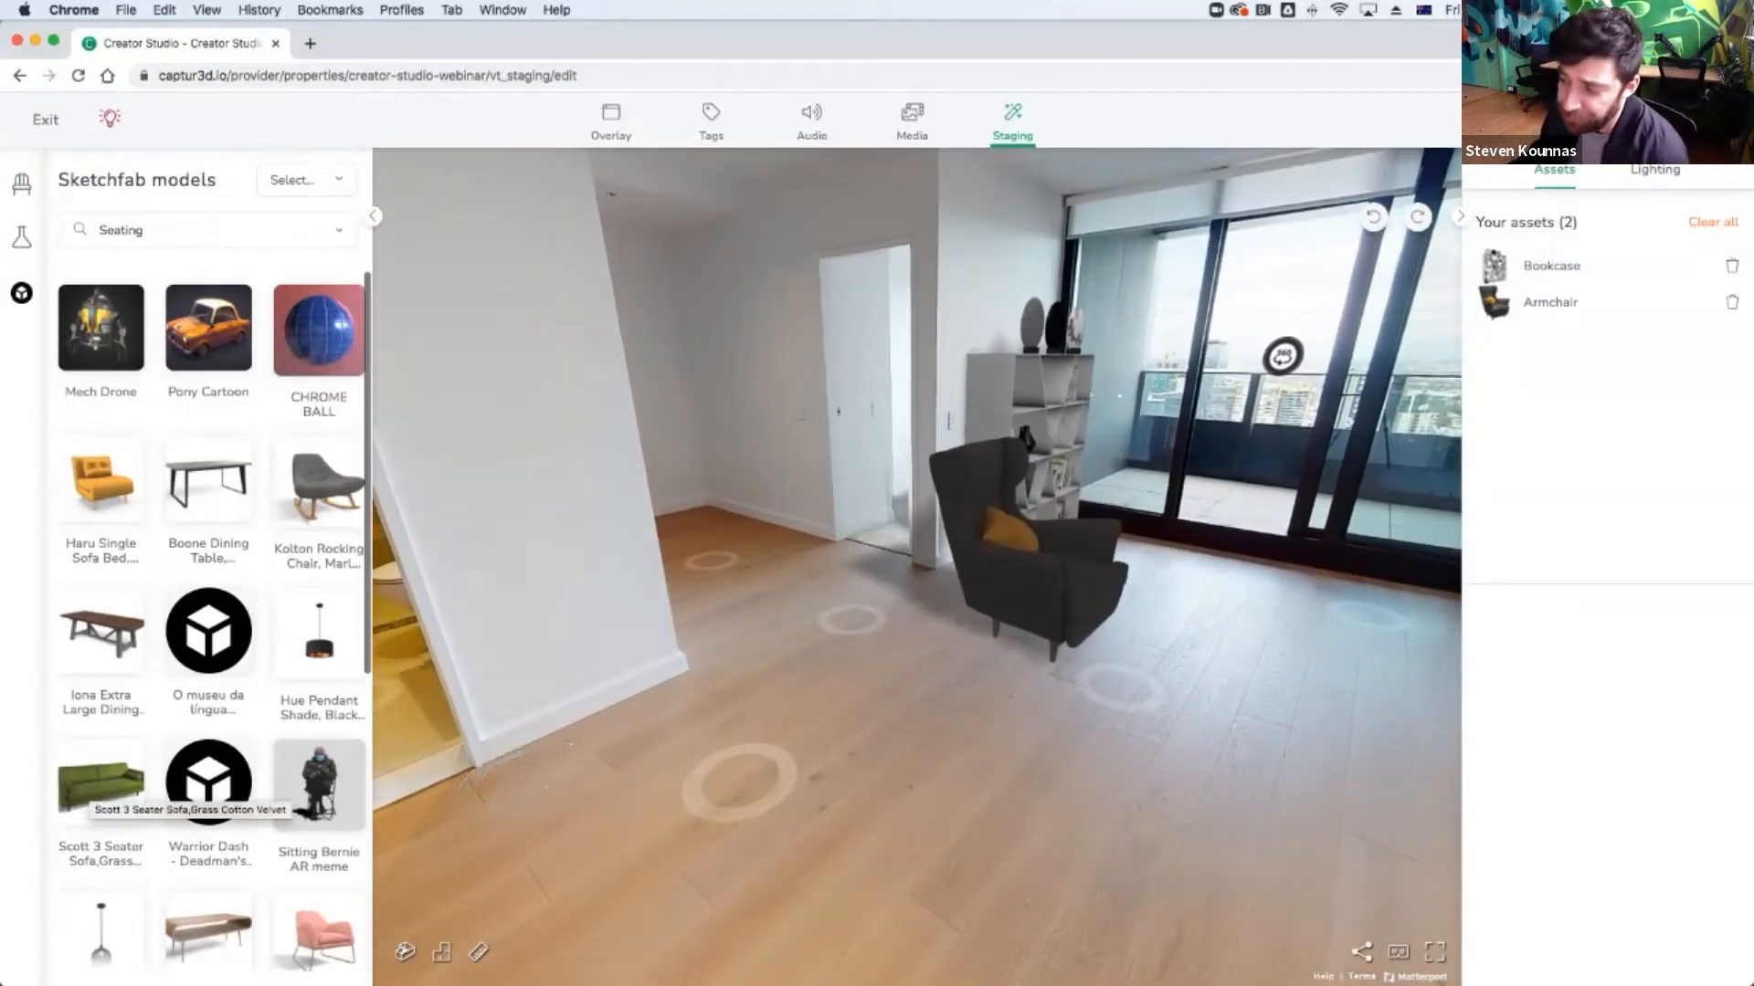
click(92, 787)
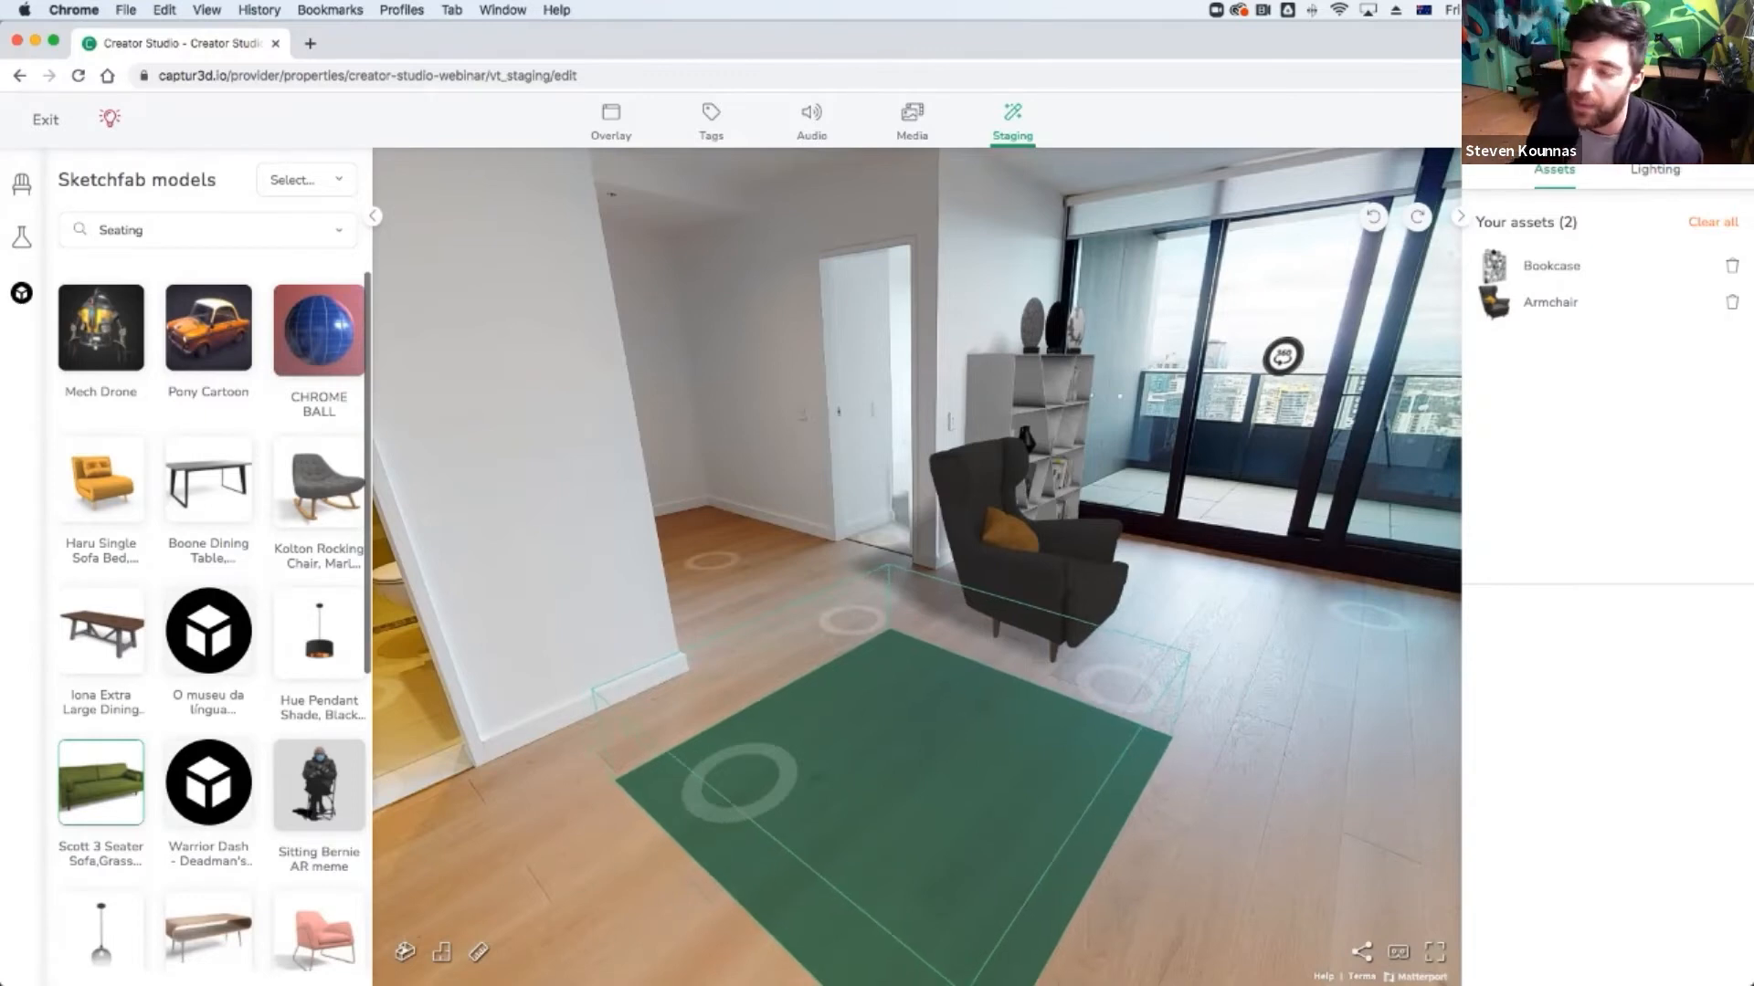
click(884, 731)
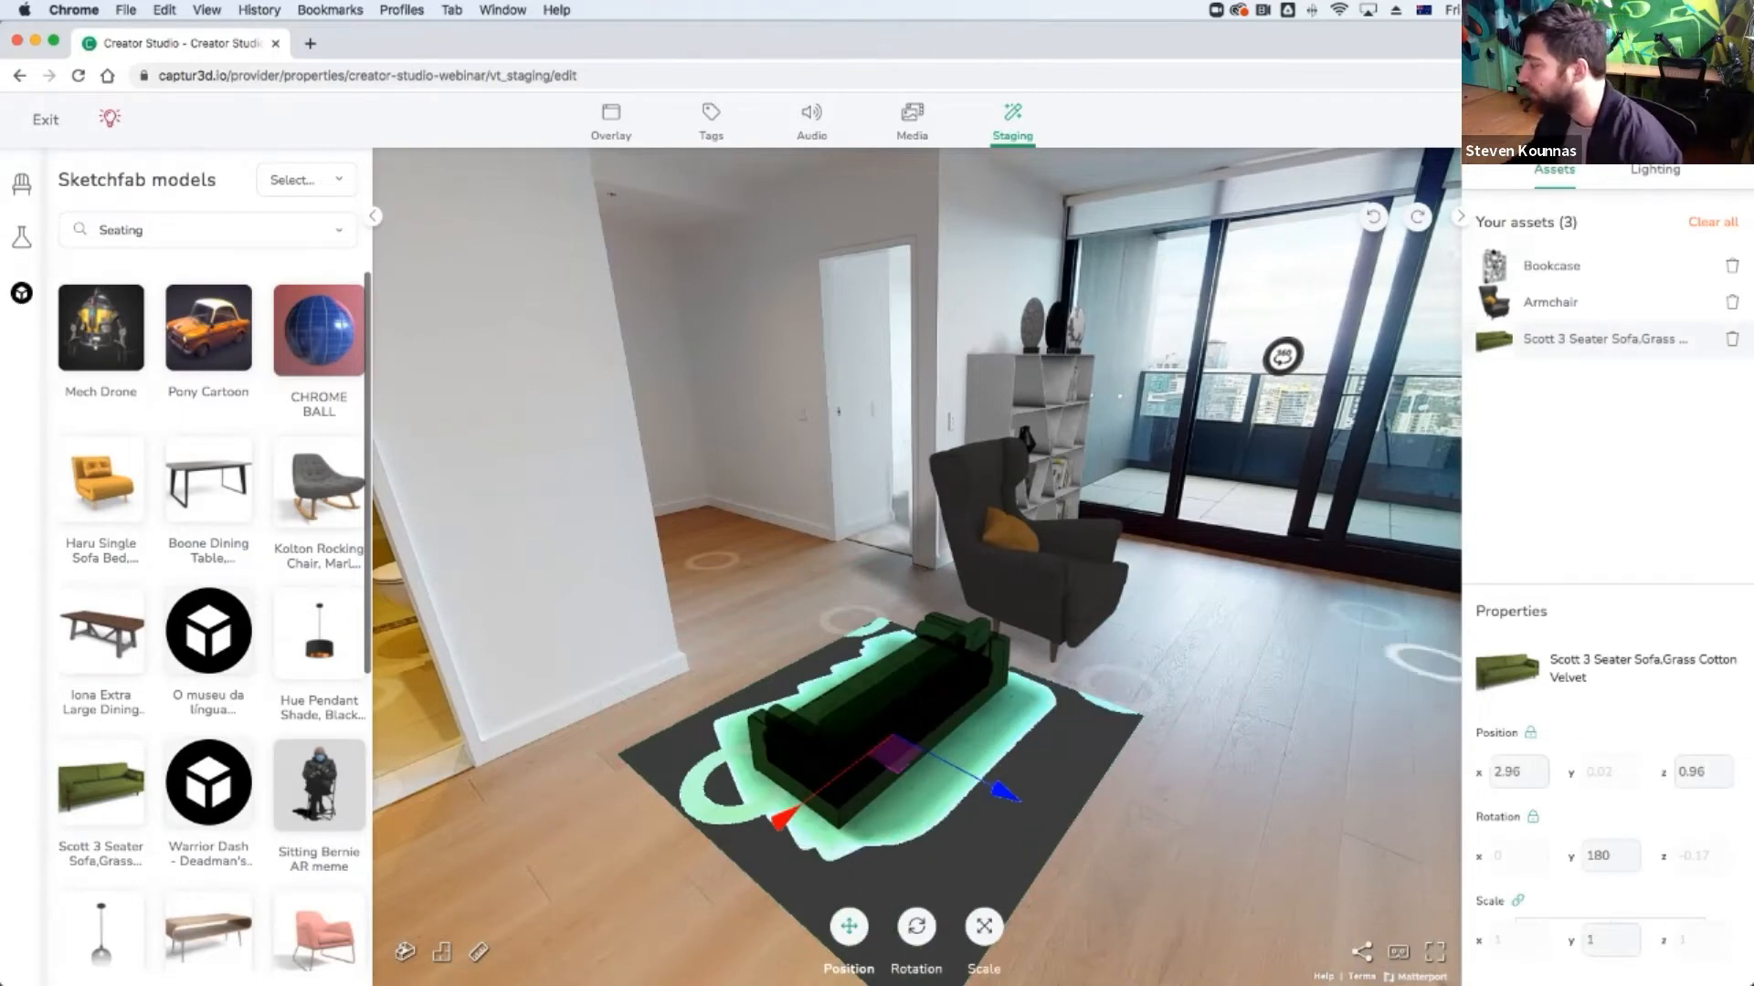
Rotate the green sofa to about -1.84 degrees on Y and scale it up to about 2.02.
click(916, 926)
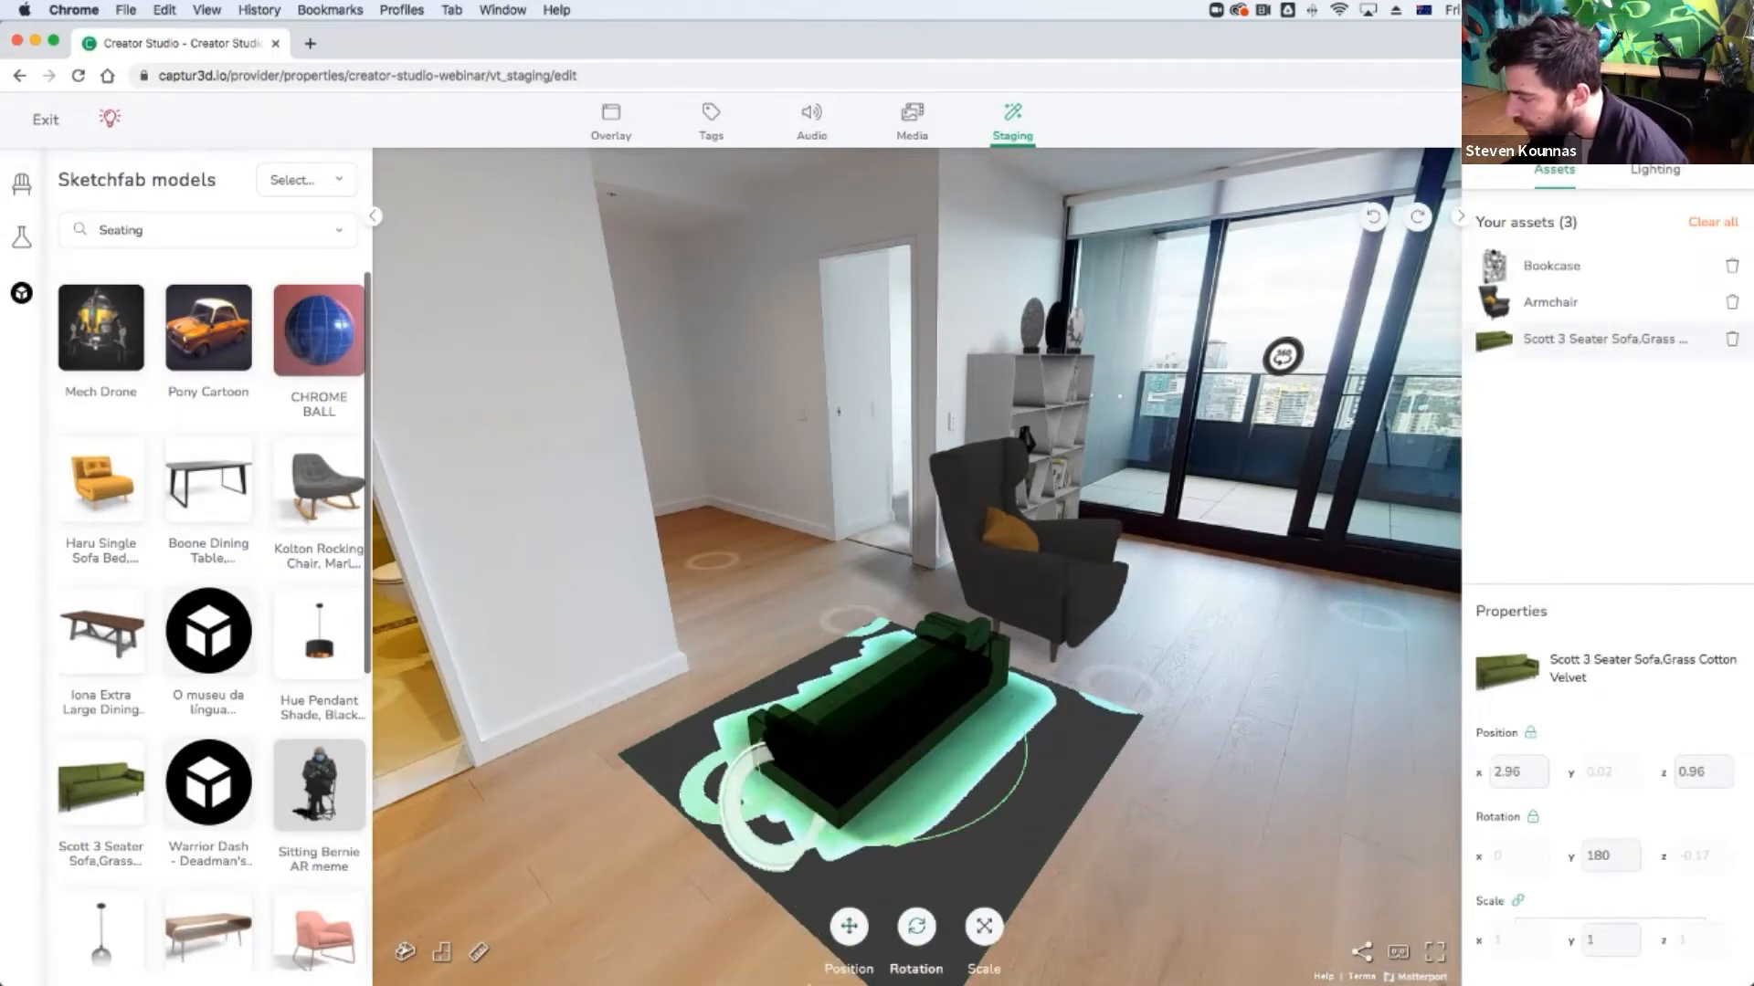
drag(751, 788, 909, 867)
click(984, 926)
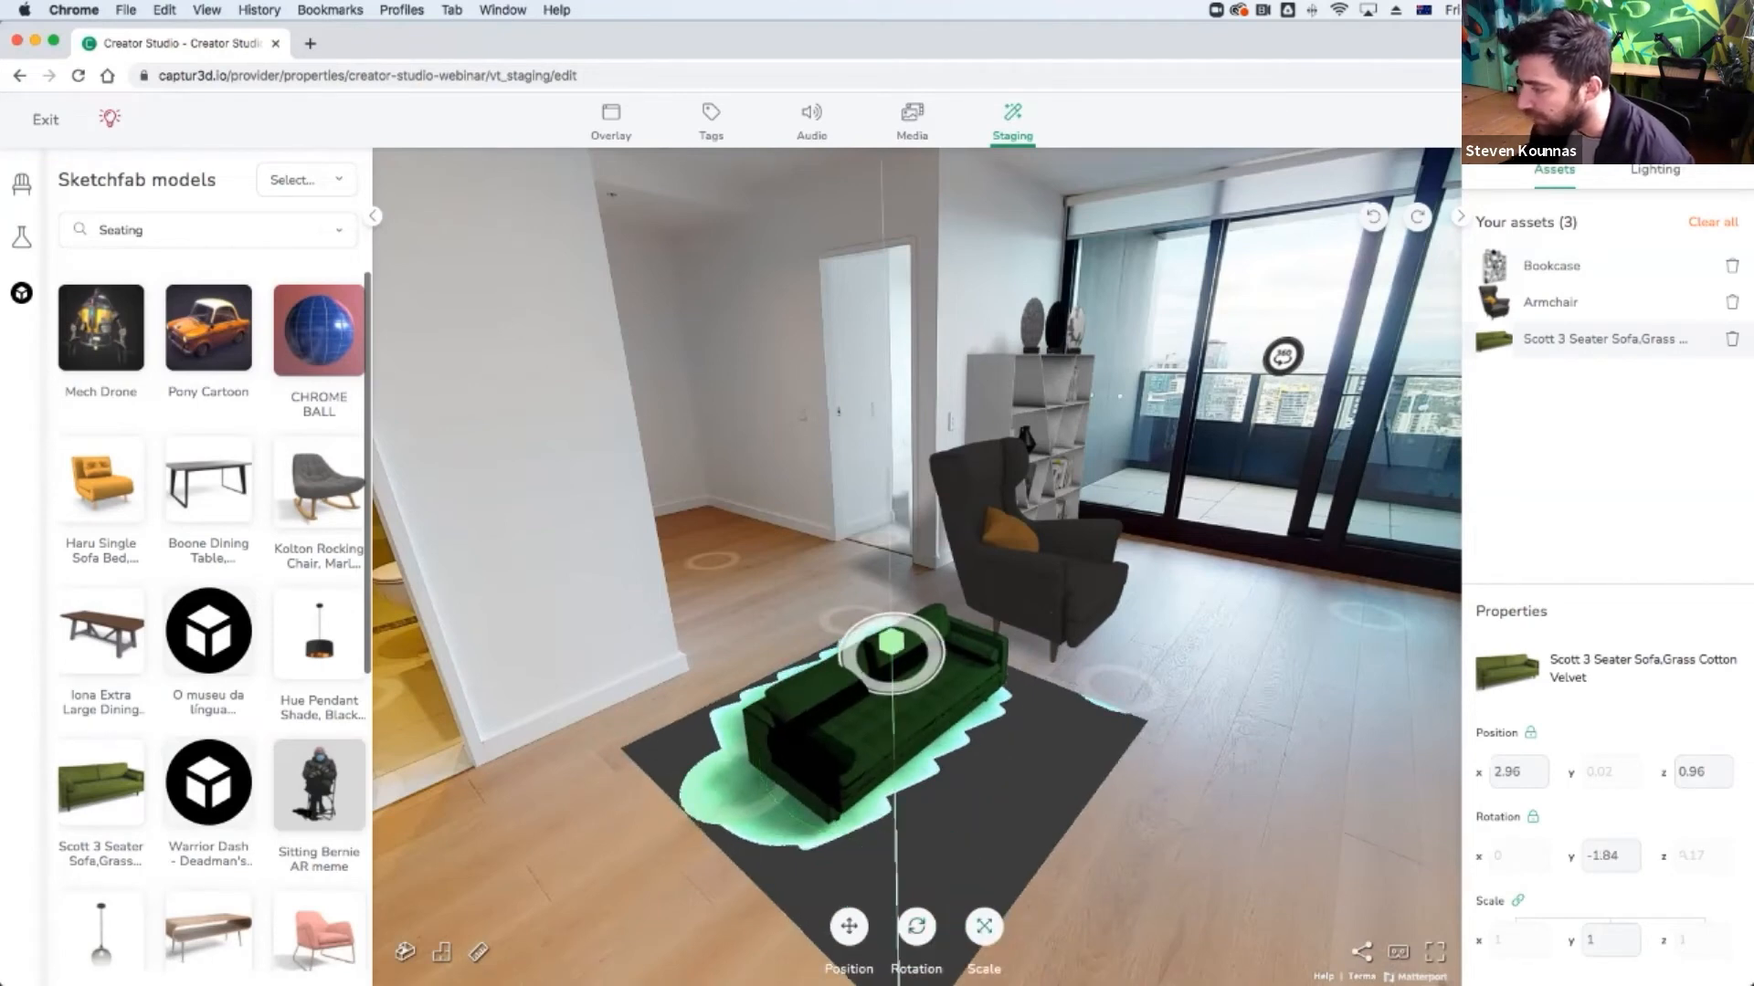
drag(893, 725, 891, 642)
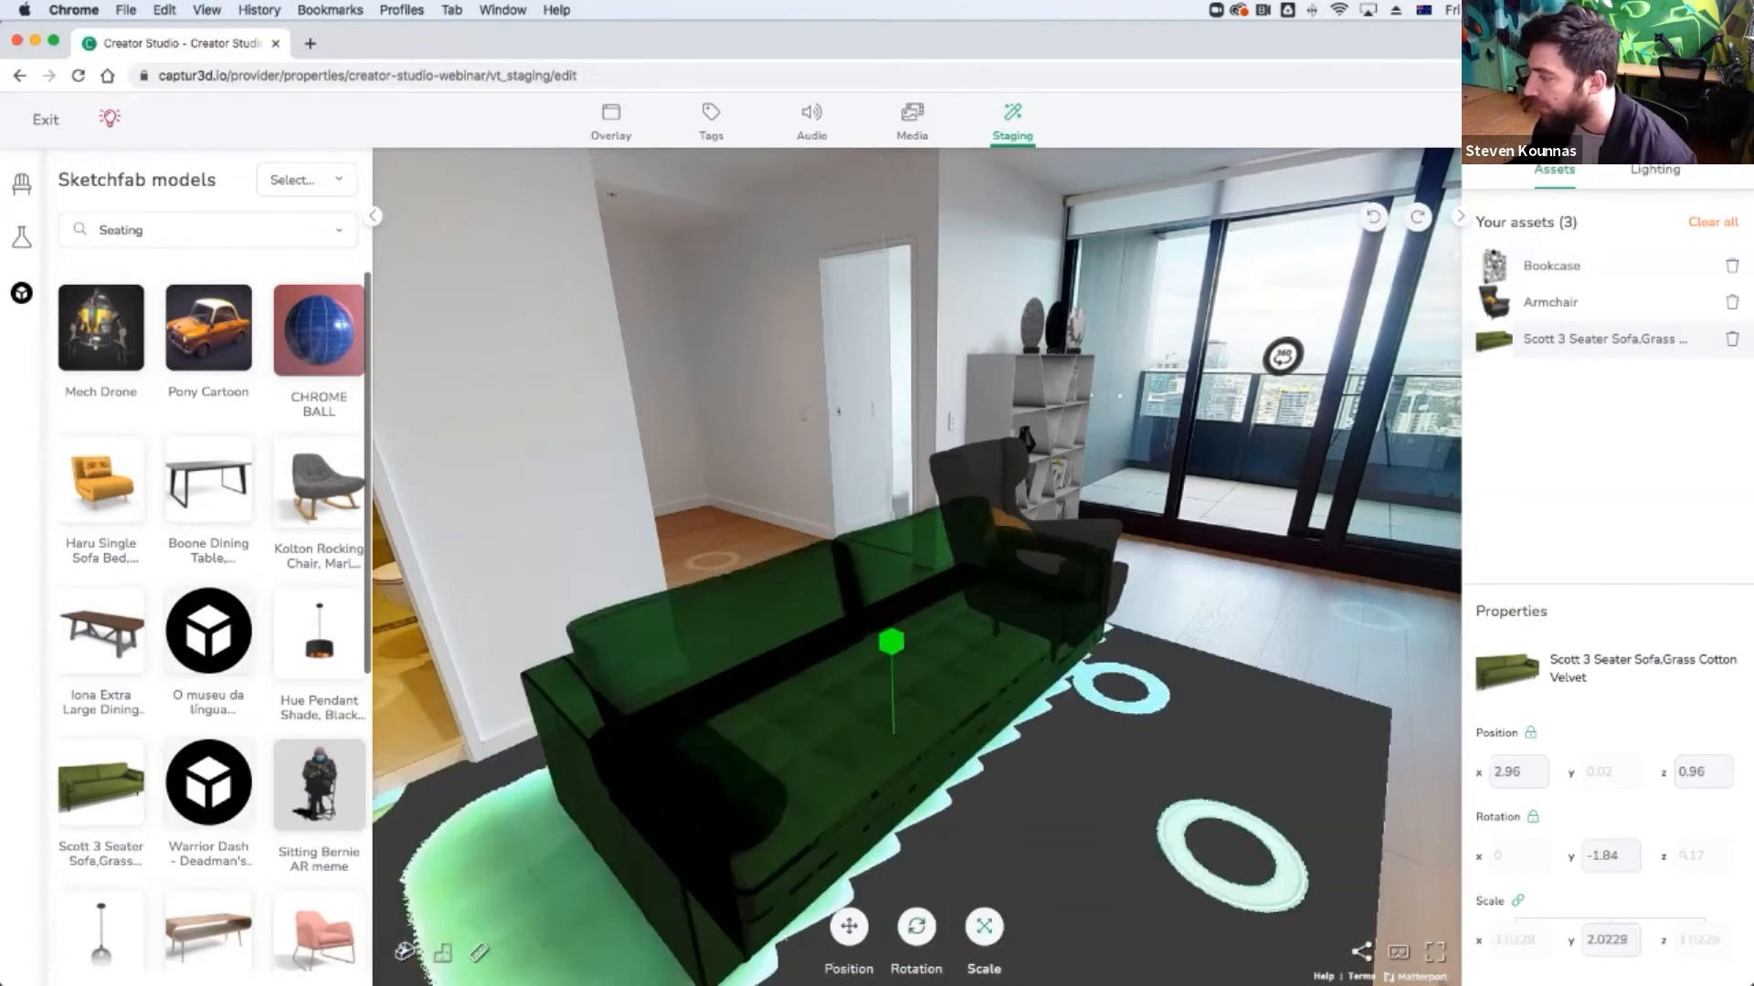
click(1257, 533)
click(1000, 676)
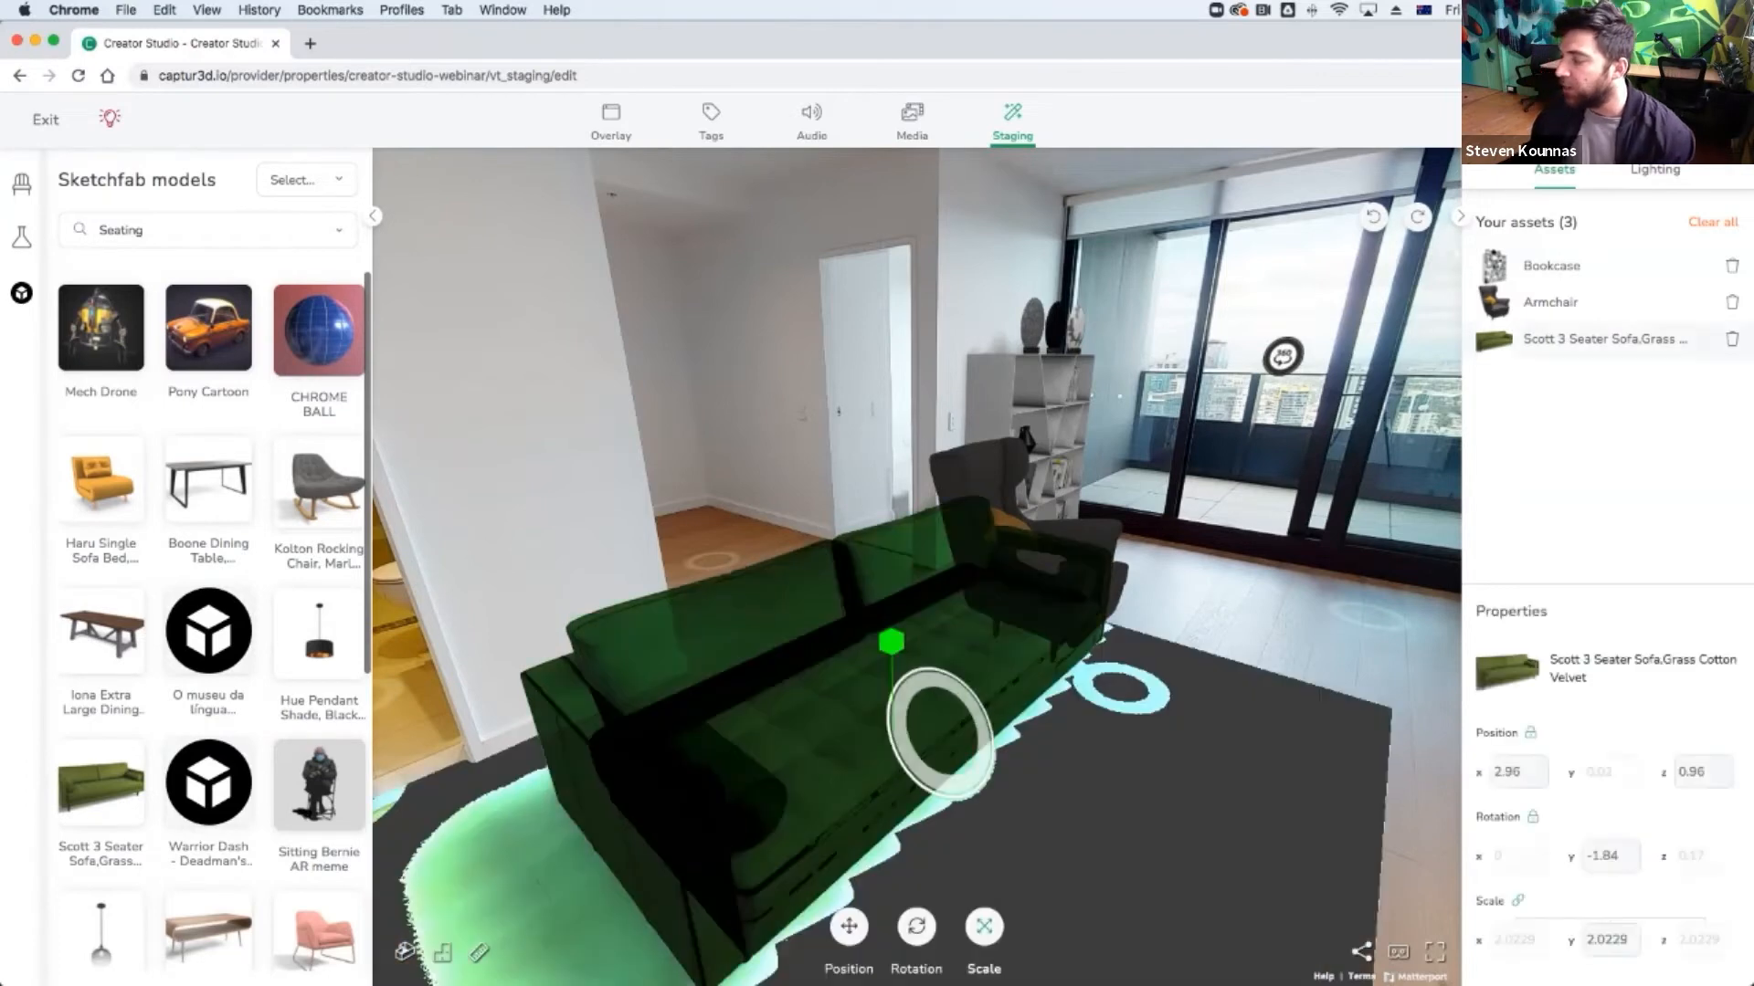
Move the sofa away from the armchair to X 2.48 and scale it to about 1.73.
click(848, 926)
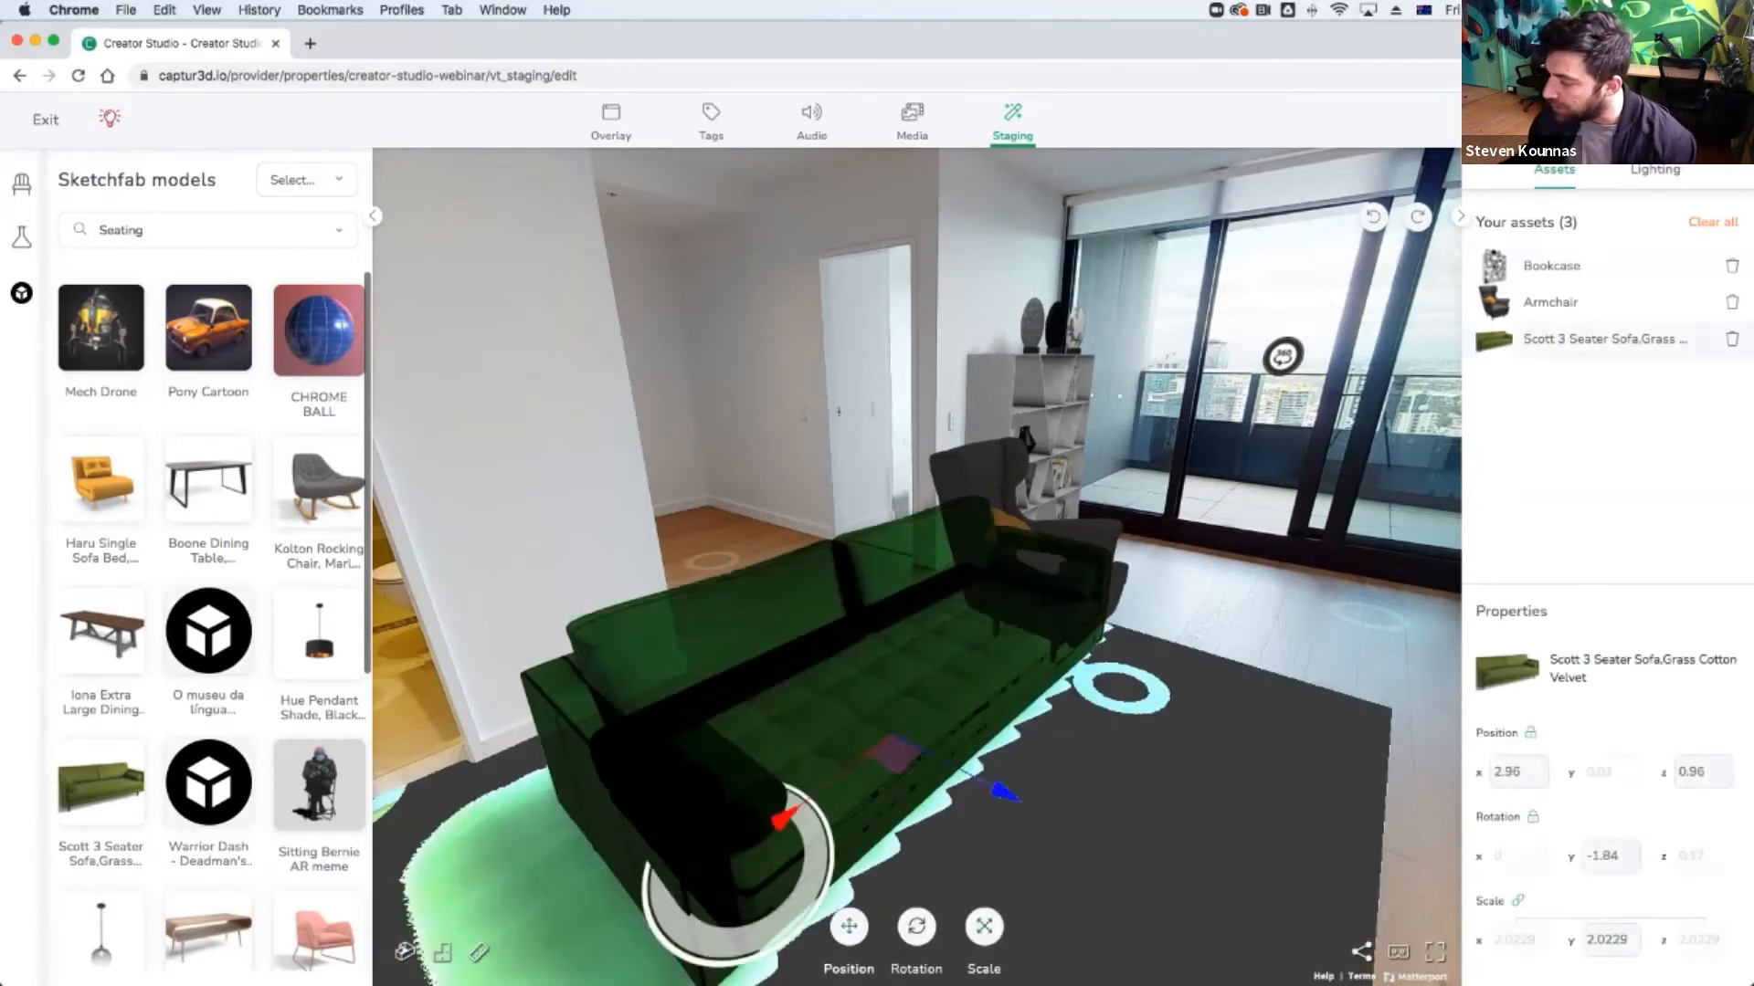
drag(782, 818, 659, 913)
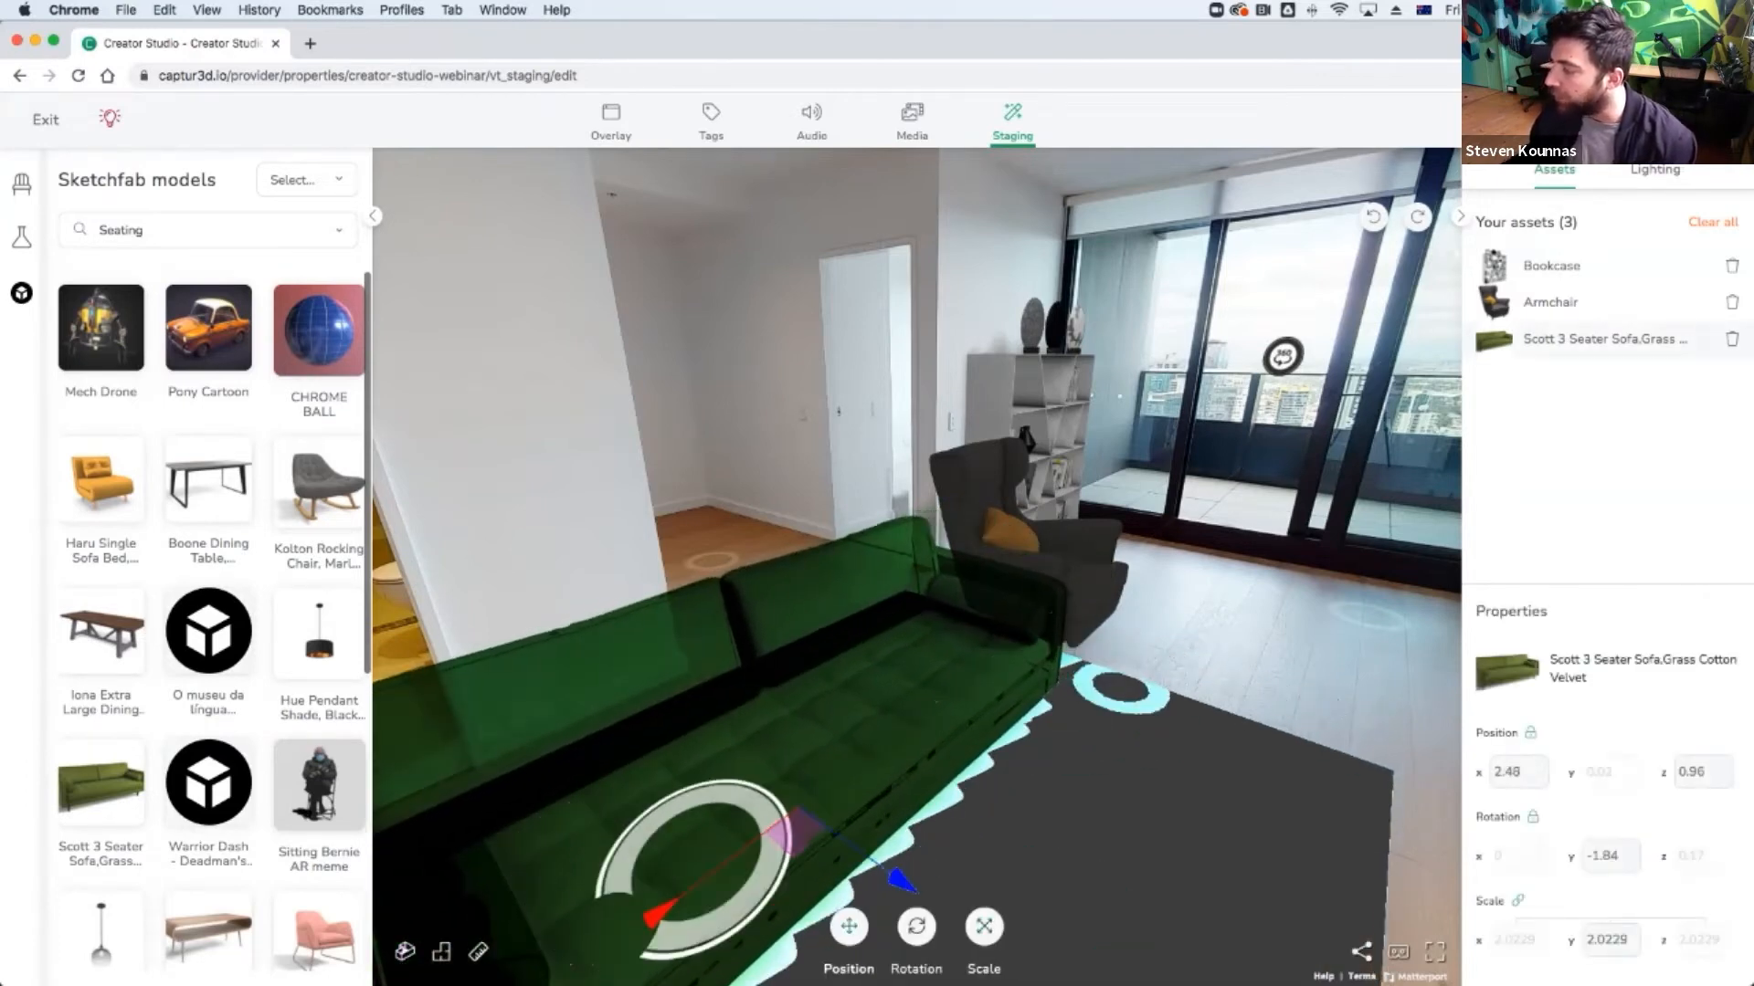
click(983, 926)
drag(790, 712, 792, 728)
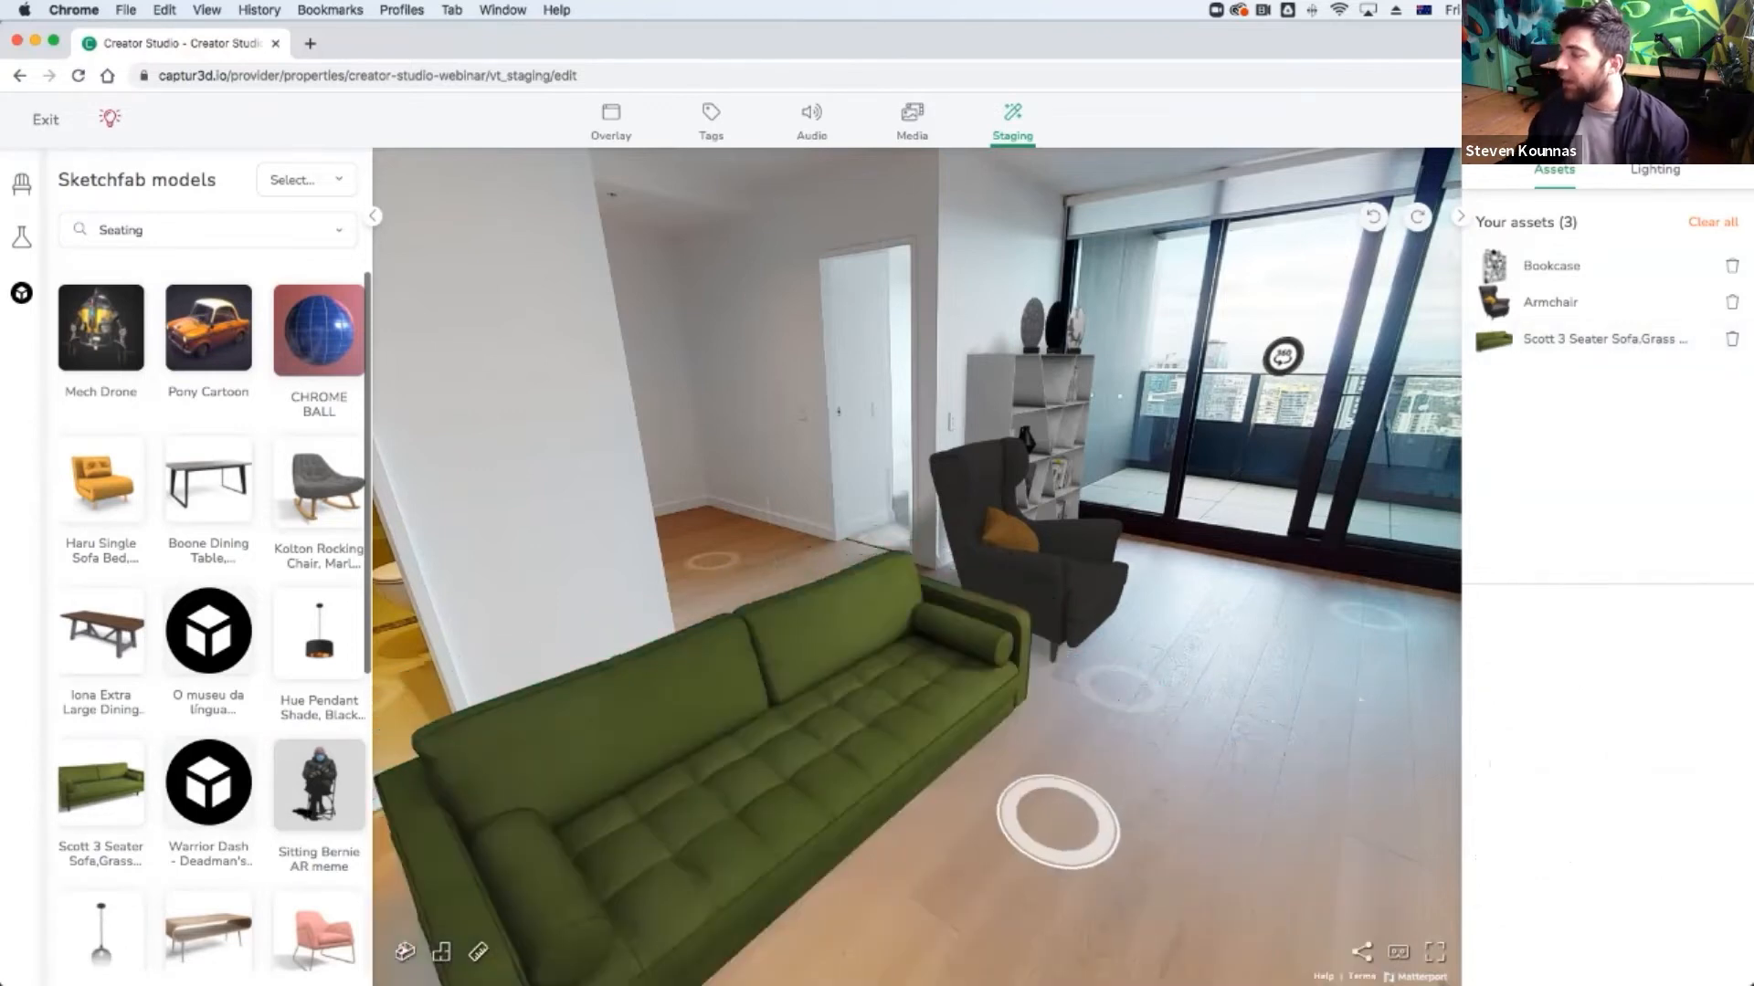
Unlock the sofa's position, raise it to about Y 0.15, then deselect it and view the wider room.
click(1048, 822)
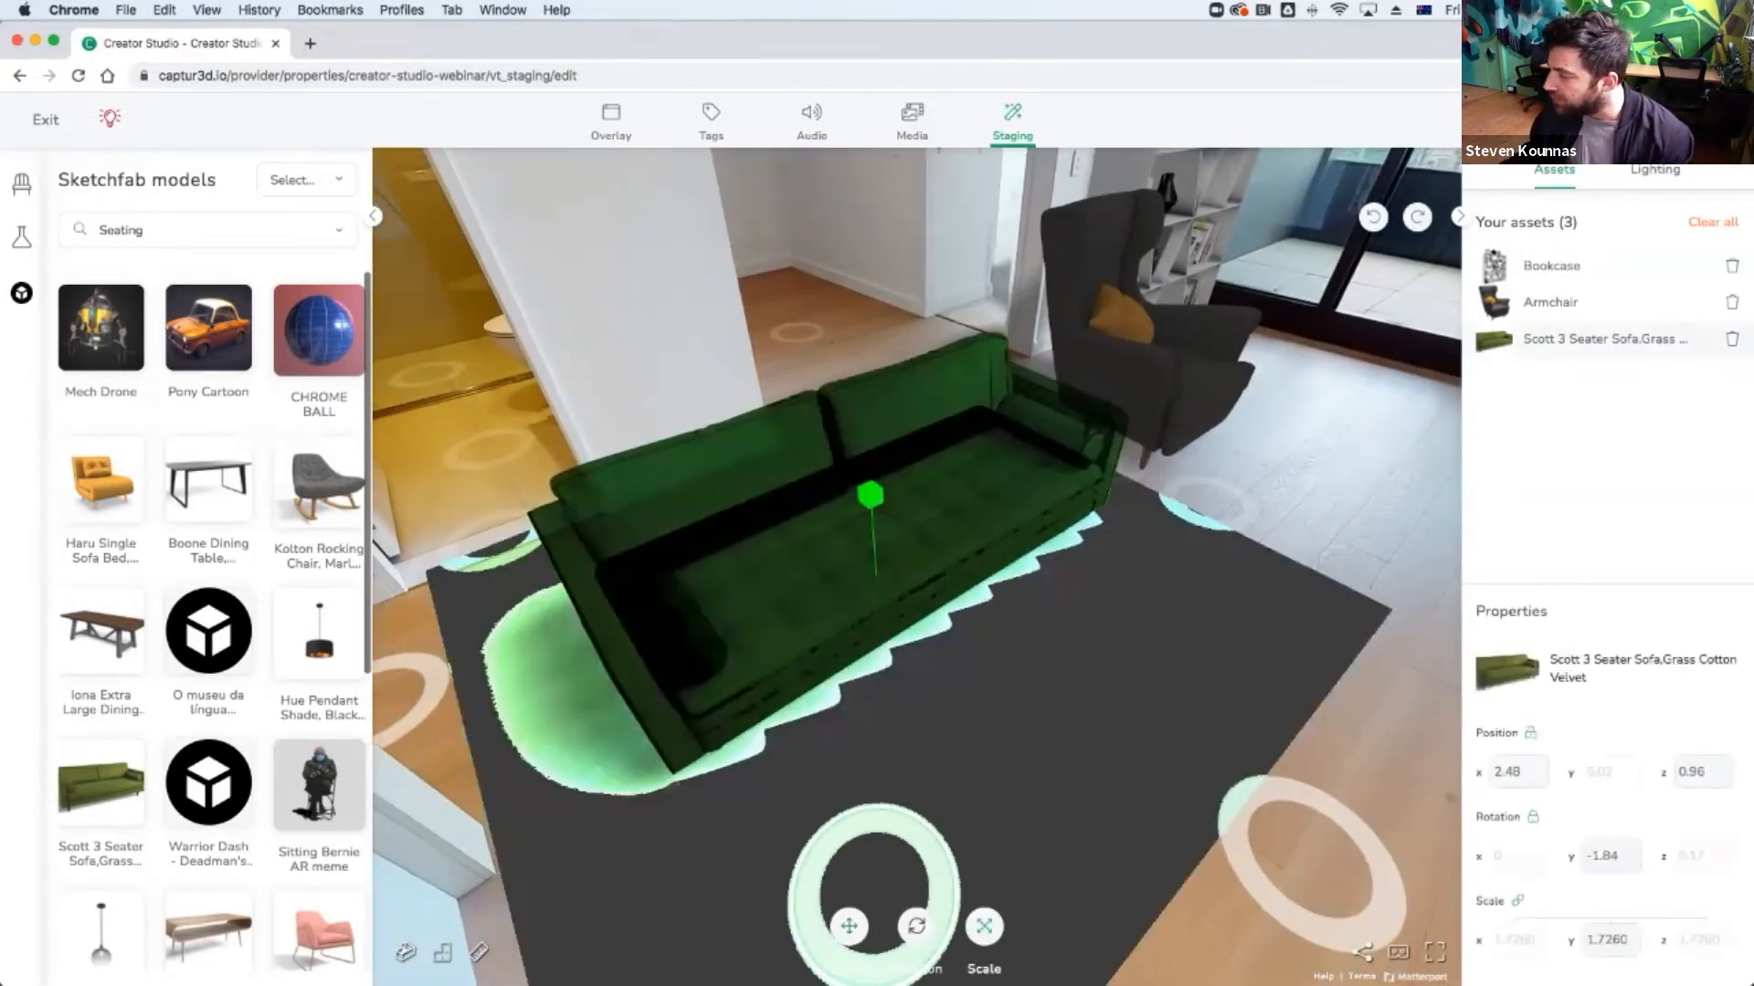
click(1530, 732)
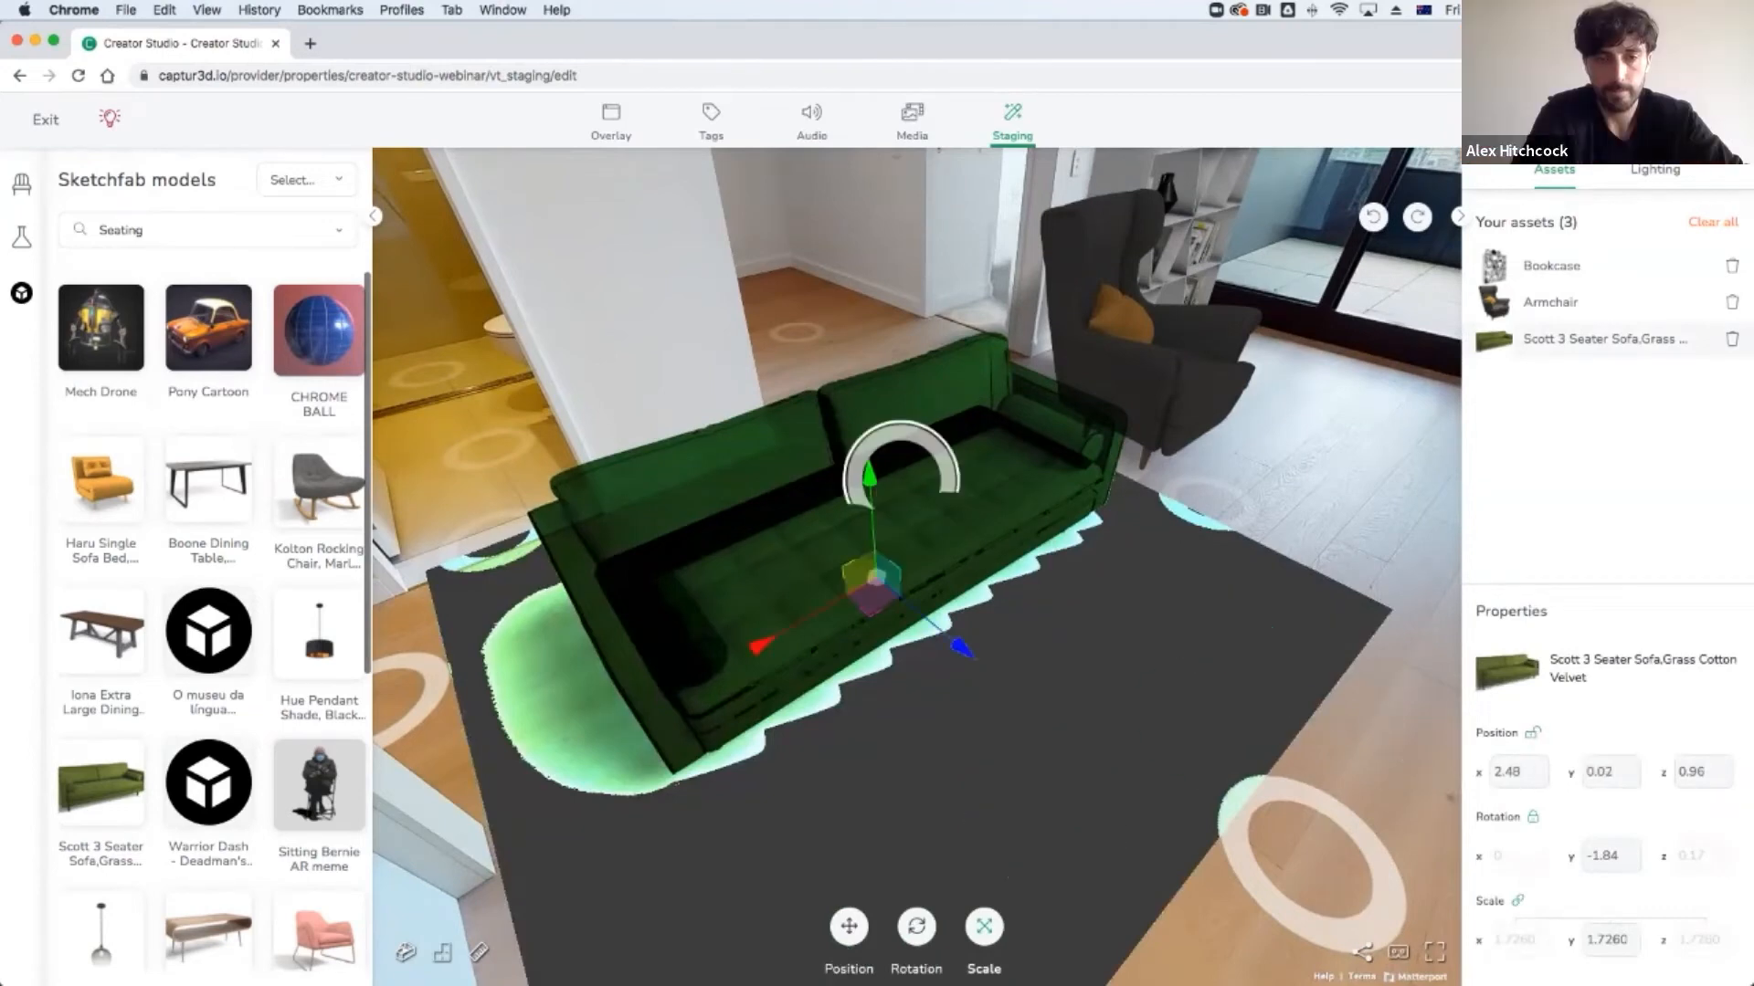
drag(869, 476, 866, 444)
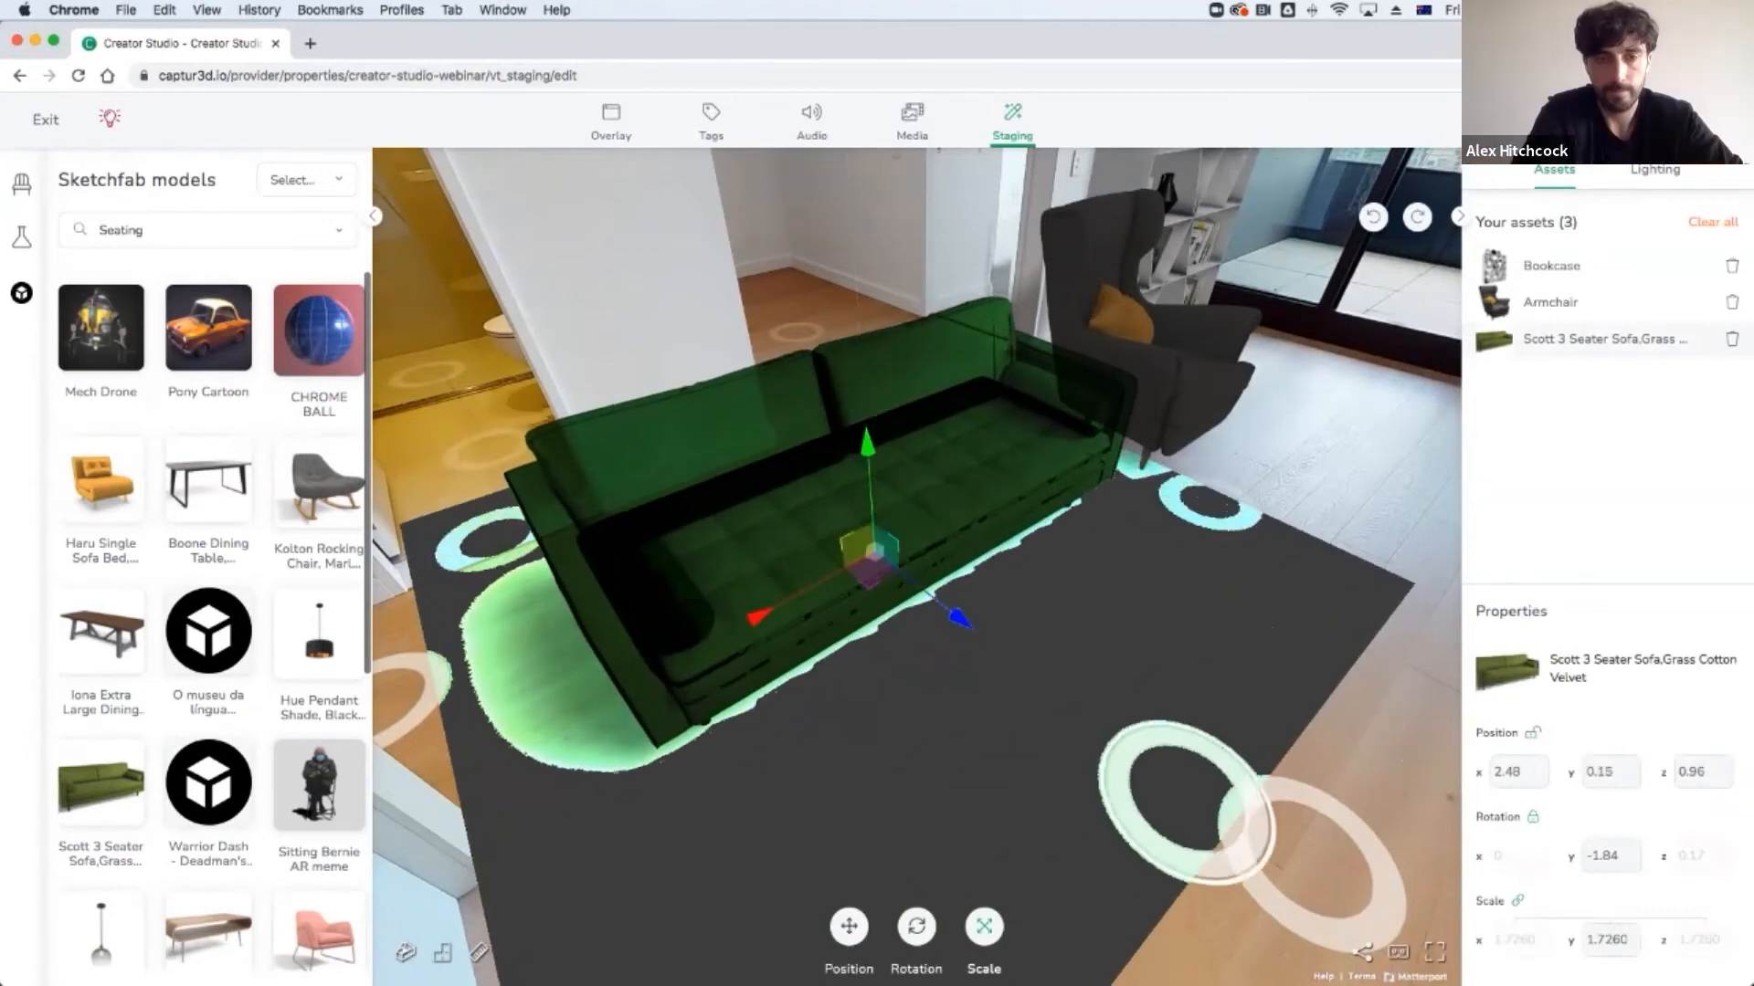
click(1176, 829)
drag(1001, 674, 988, 792)
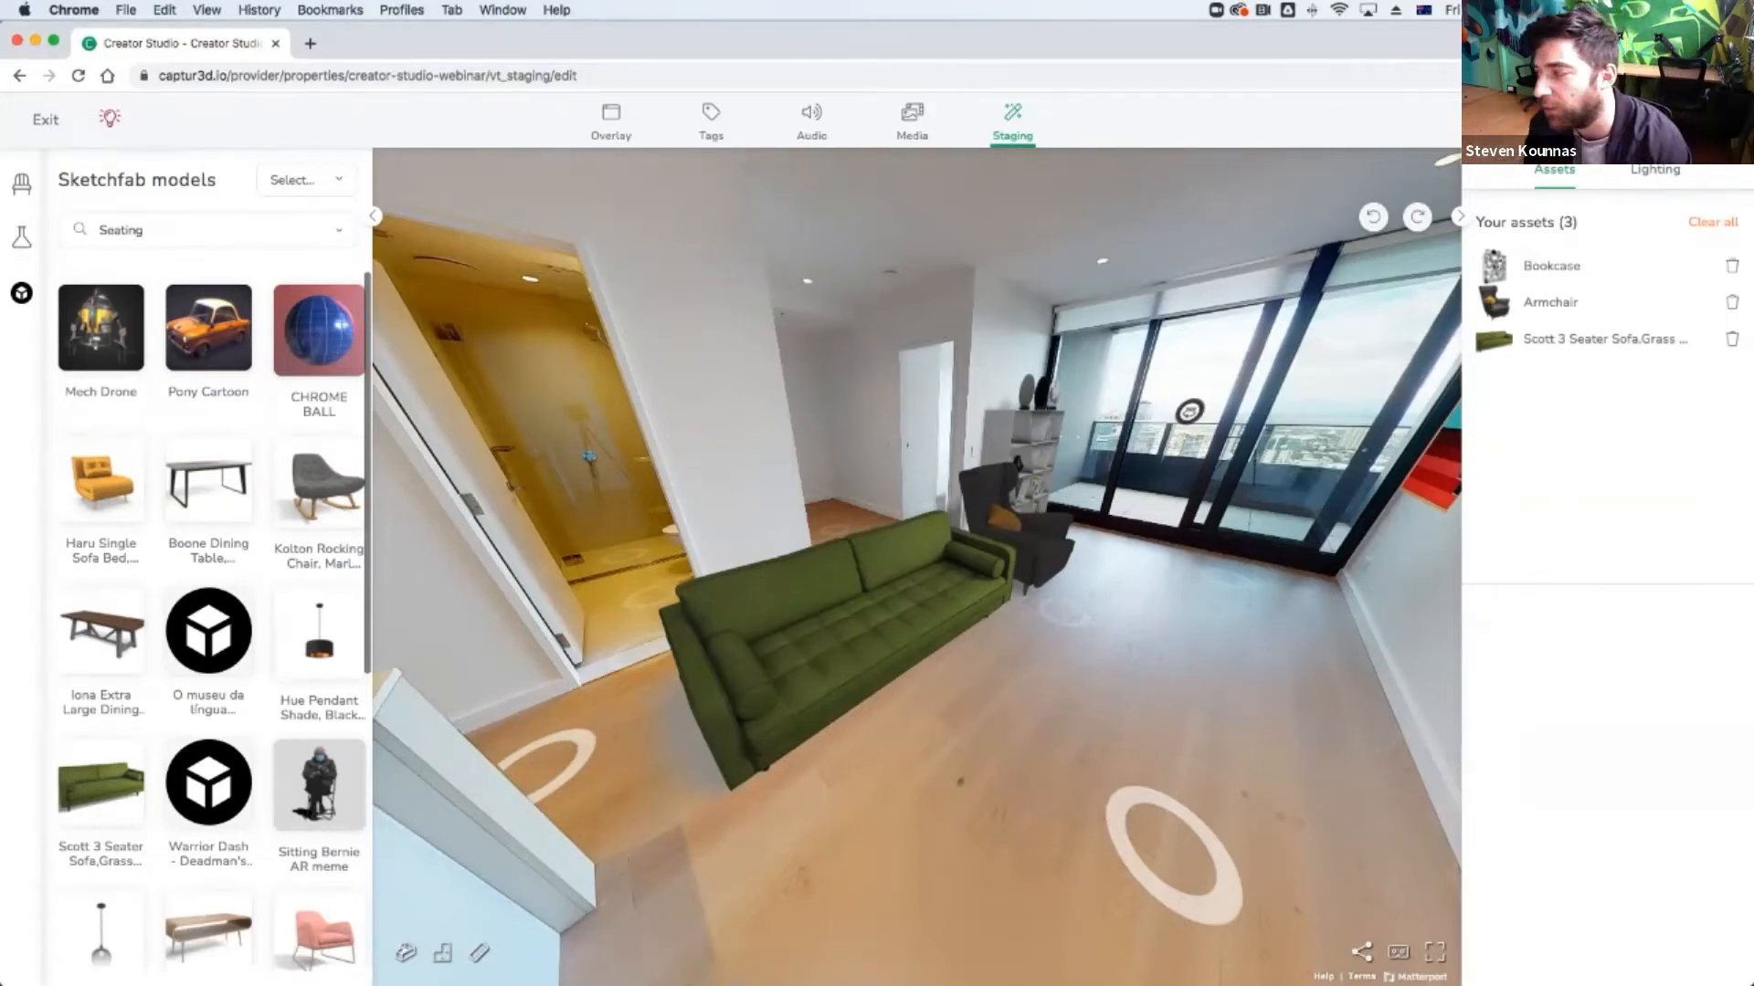
Shift the sofa slightly farther from the armchair along its length, and deselect it.
click(831, 571)
drag(804, 694, 782, 707)
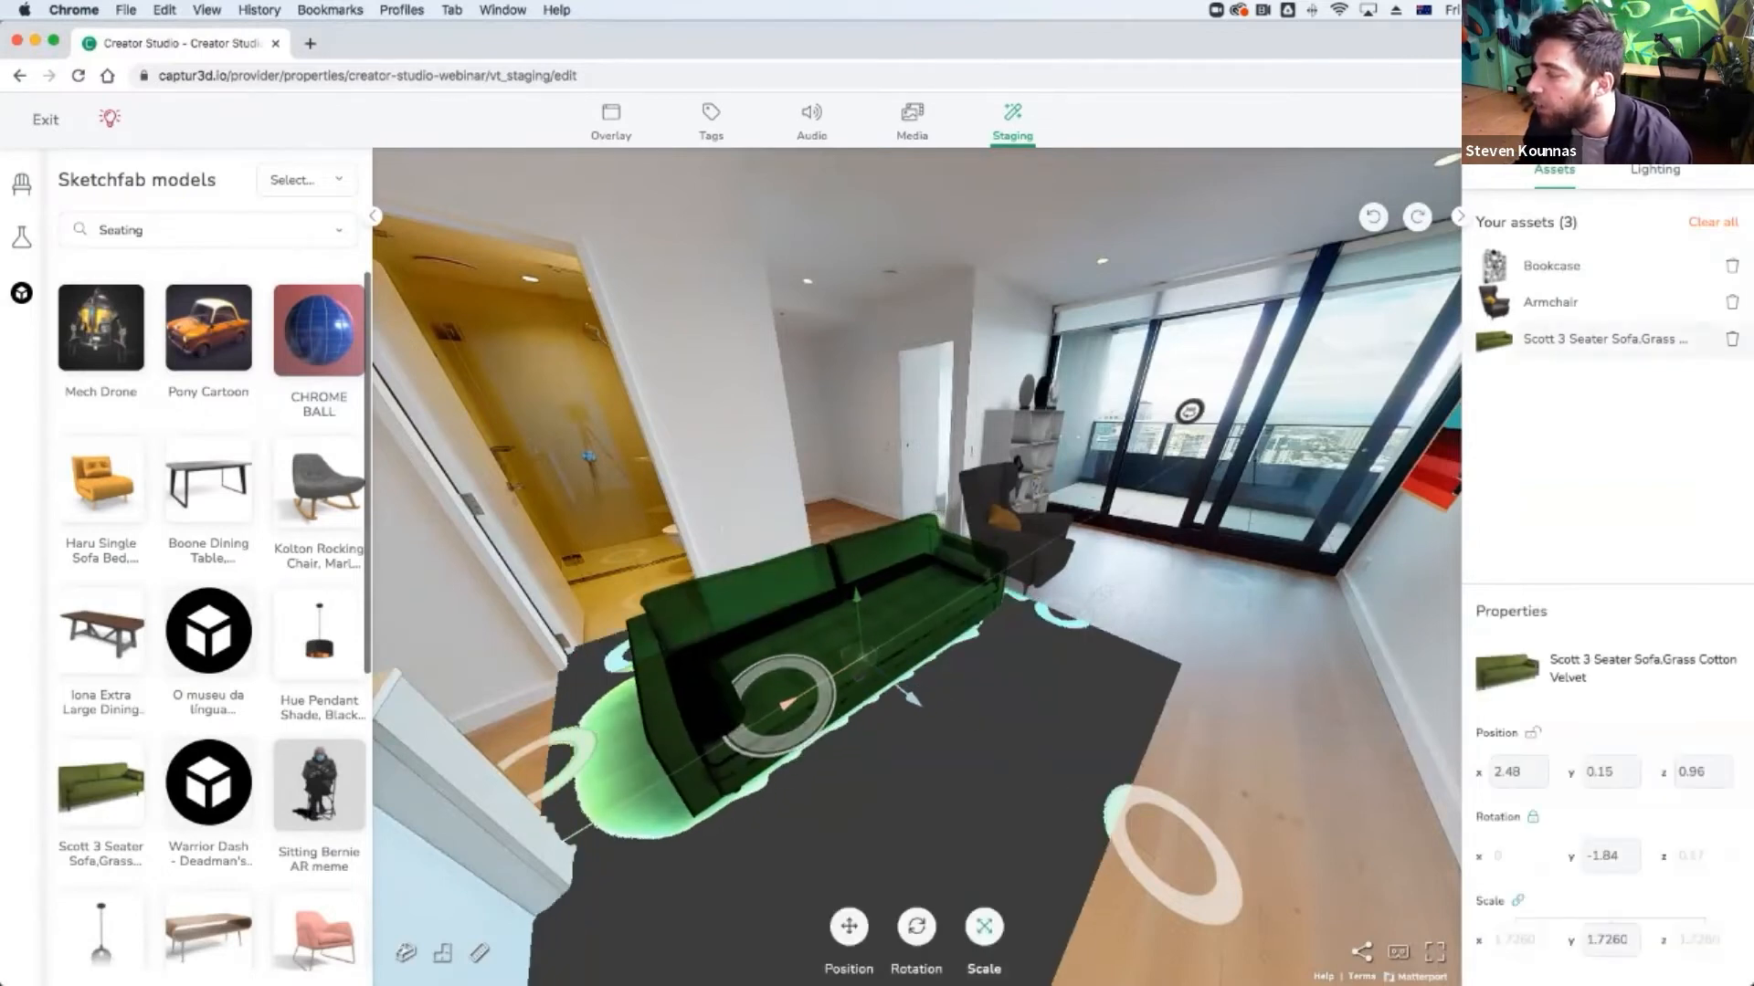
click(1267, 648)
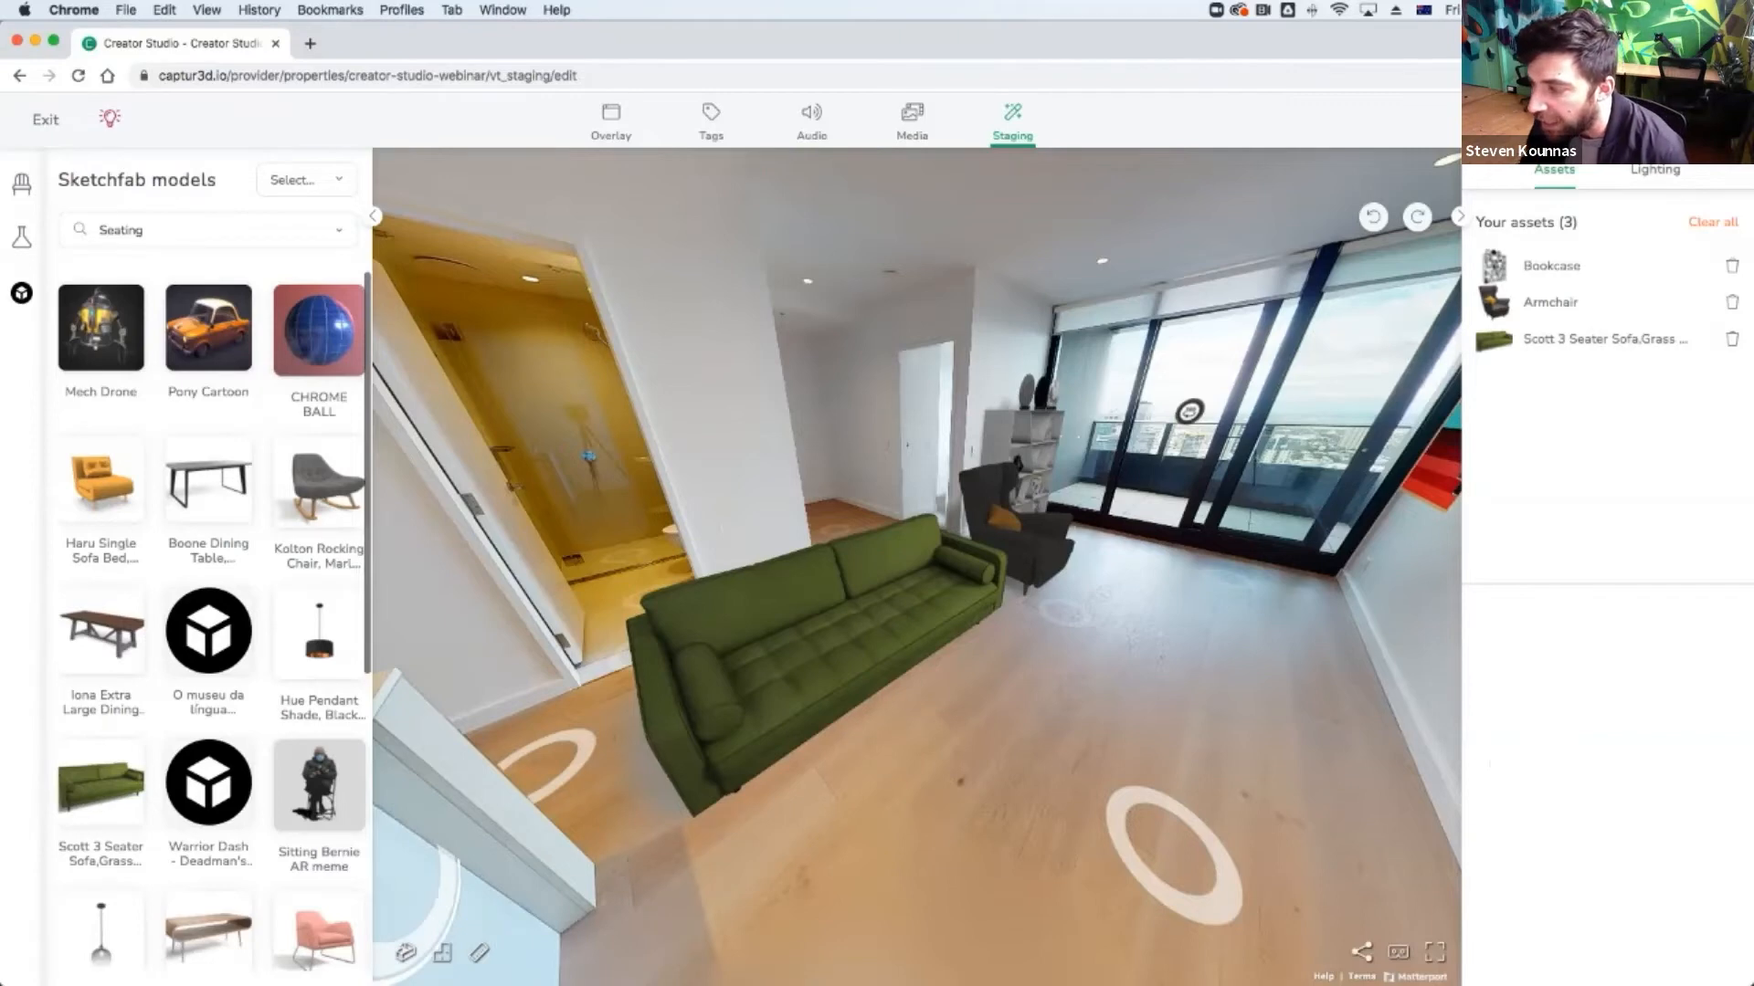
Look through the Sketchfab models and return to the supplied seating assets.
scroll(211, 602, down, 8)
scroll(210, 603, up, 8)
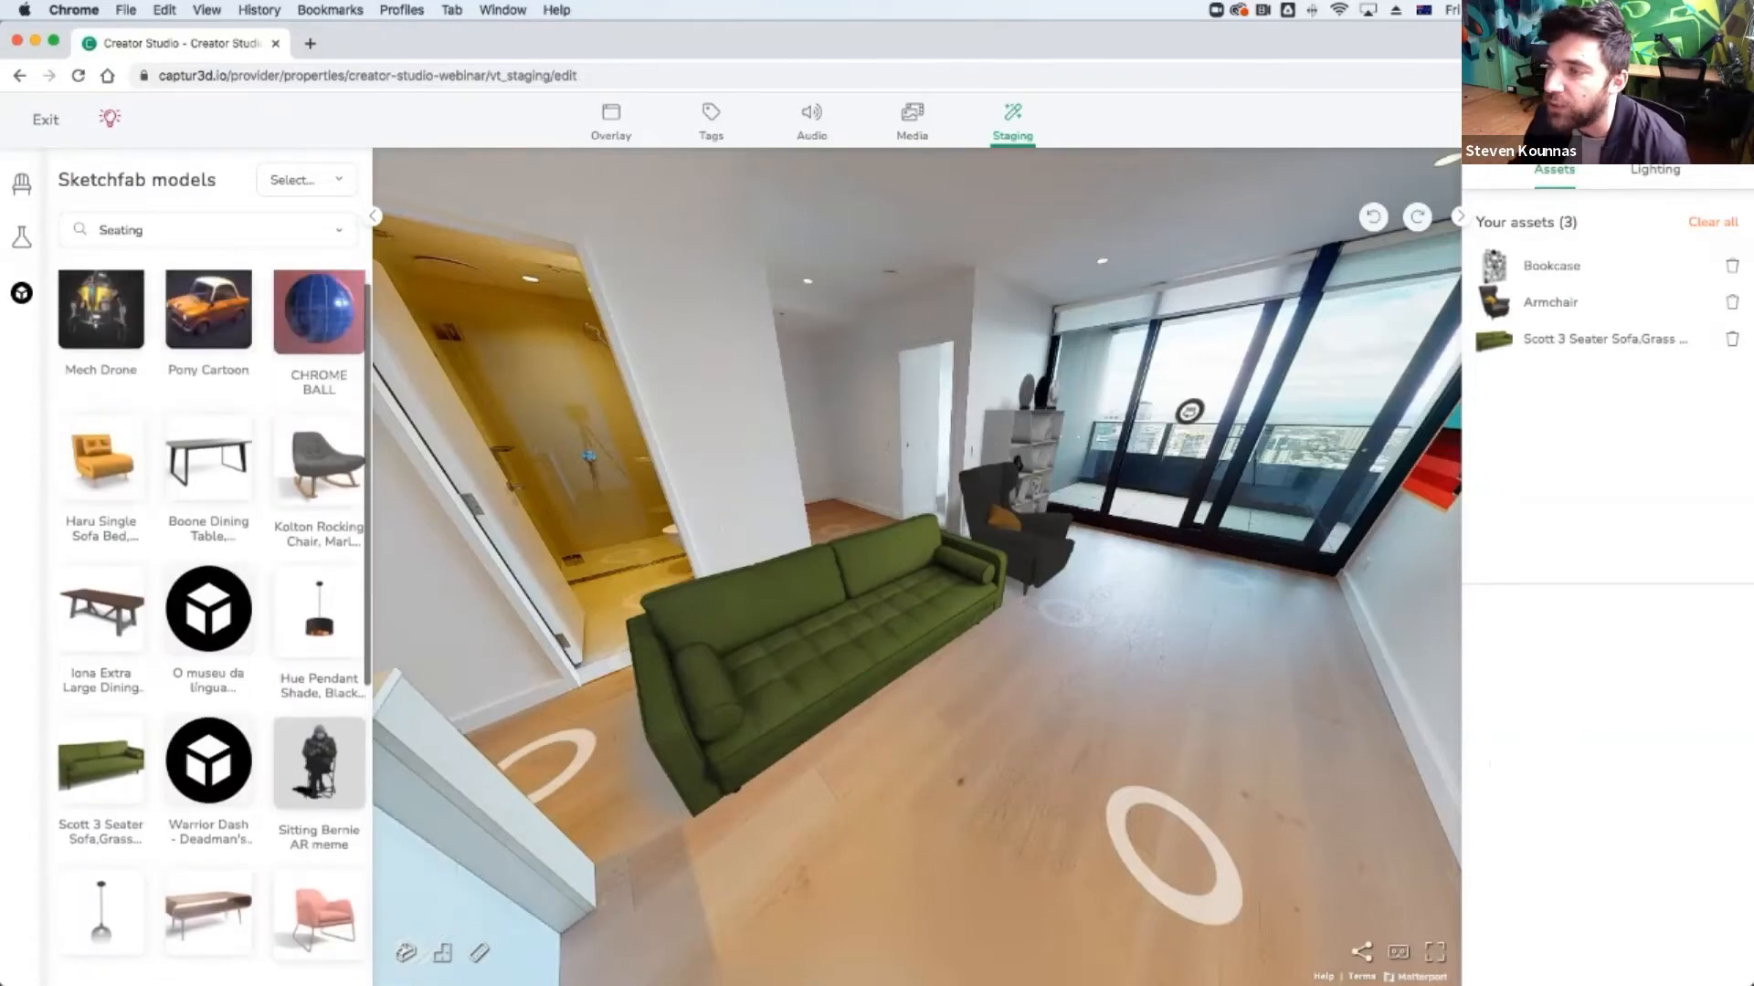
click(21, 184)
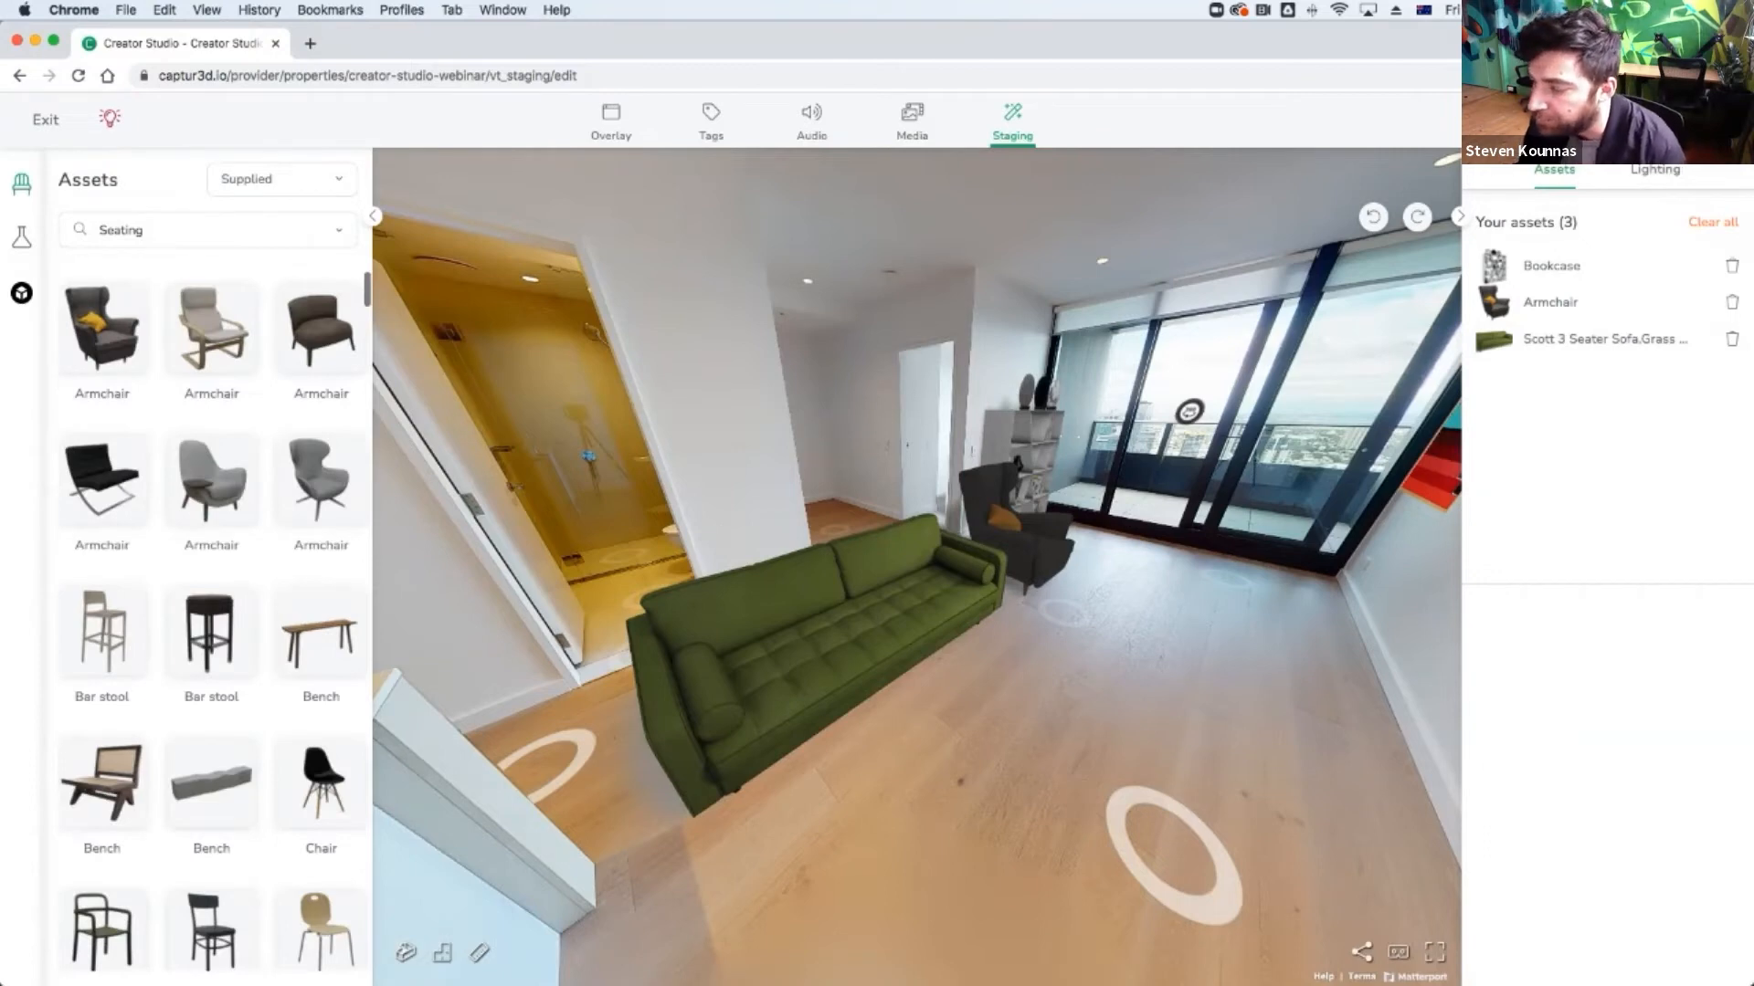
Scroll through the supplied seating assets, clear the Seating filter and search the supplied assets for "plant".
scroll(210, 603, down, 10)
scroll(210, 603, up, 4)
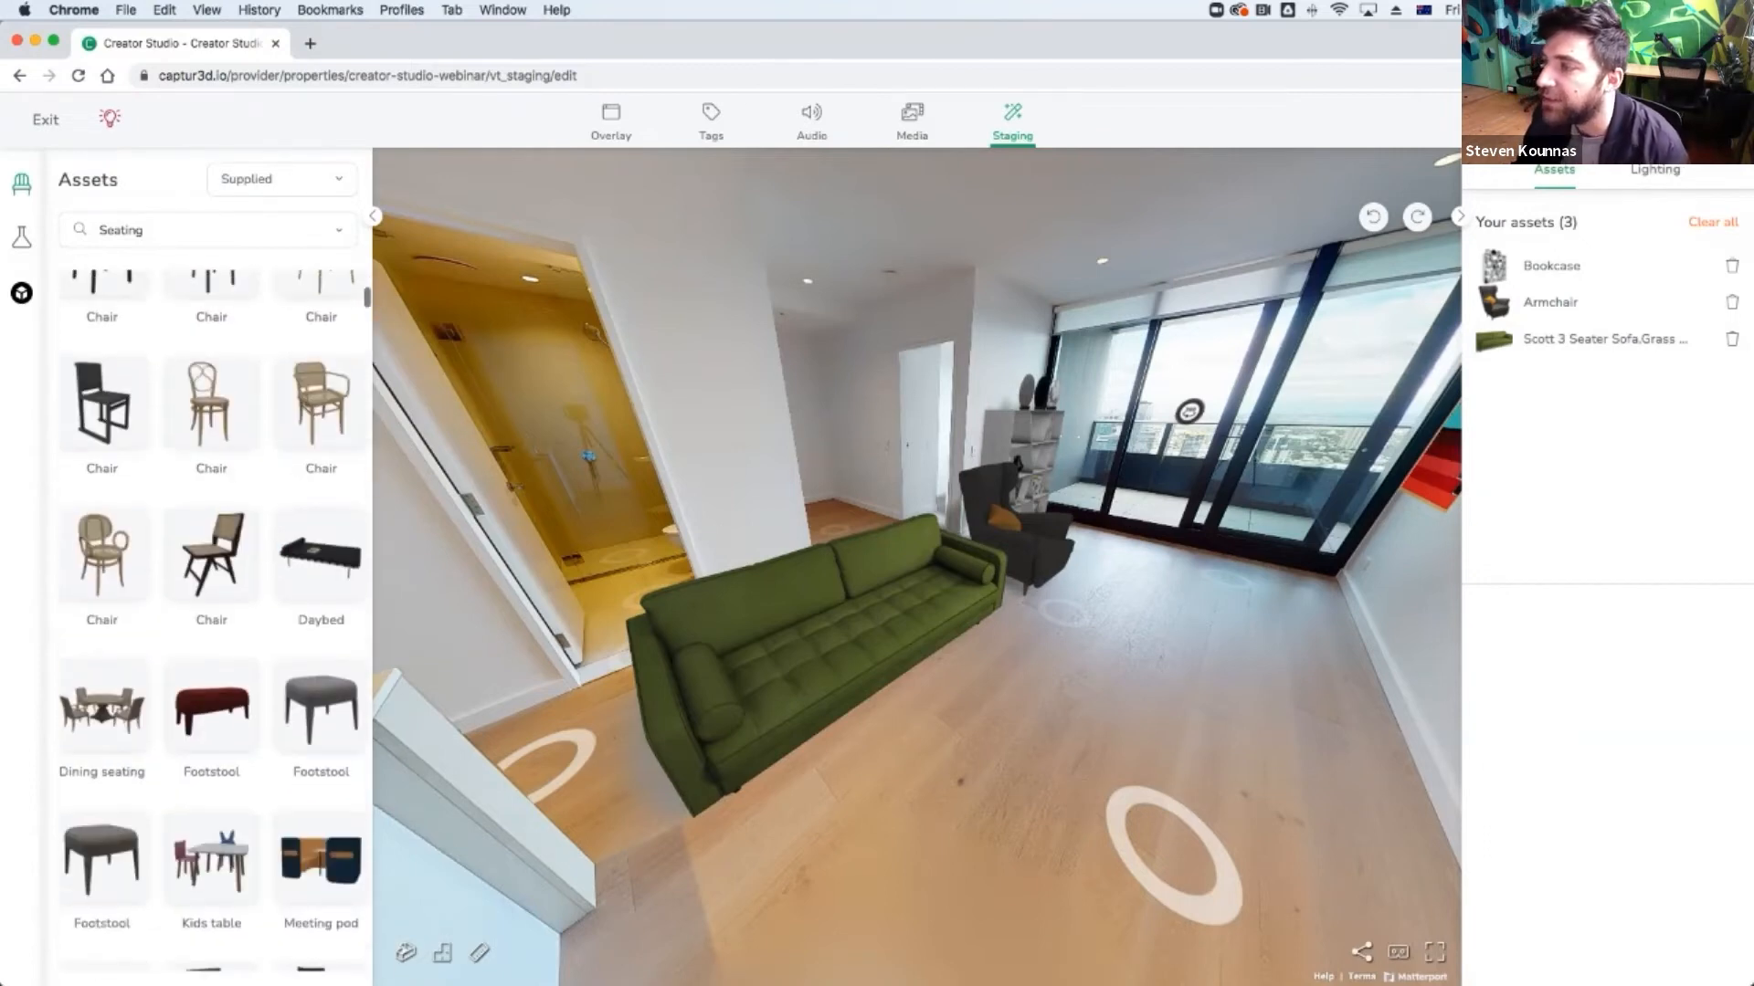
click(143, 231)
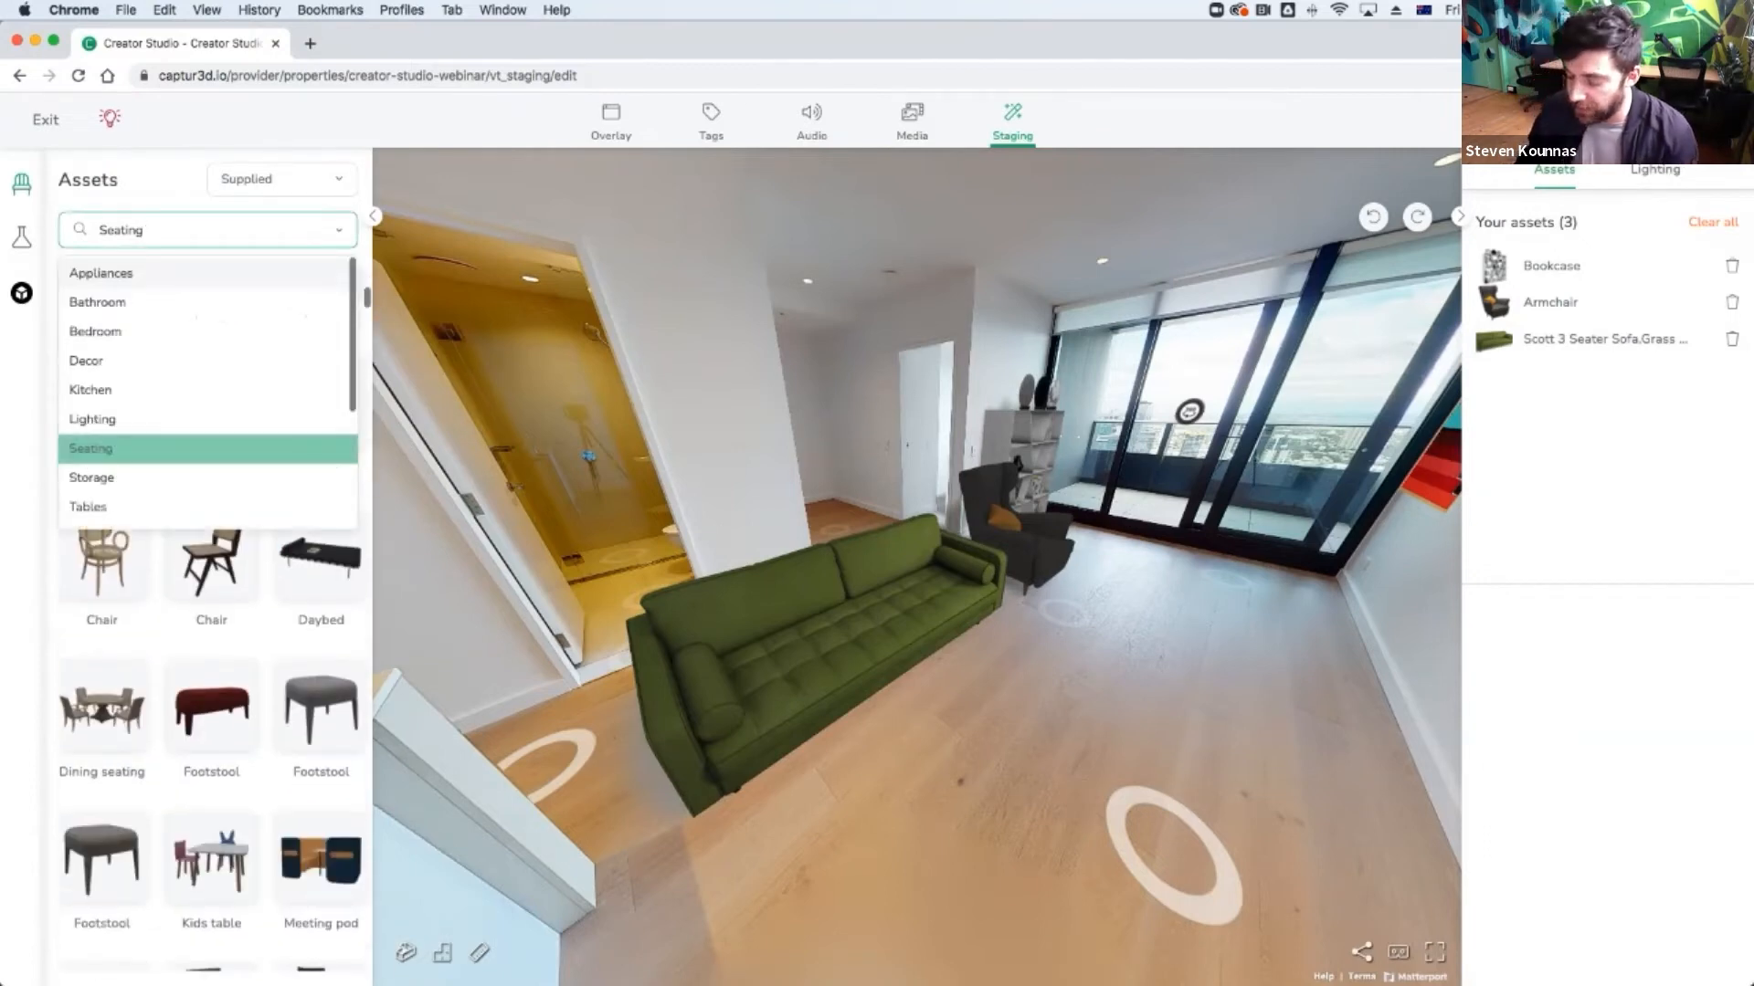
key(BackSpace)
key(BackSpace)
key(BackSpace)
key(BackSpace)
key(BackSpace)
key(BackSpace)
key(BackSpace)
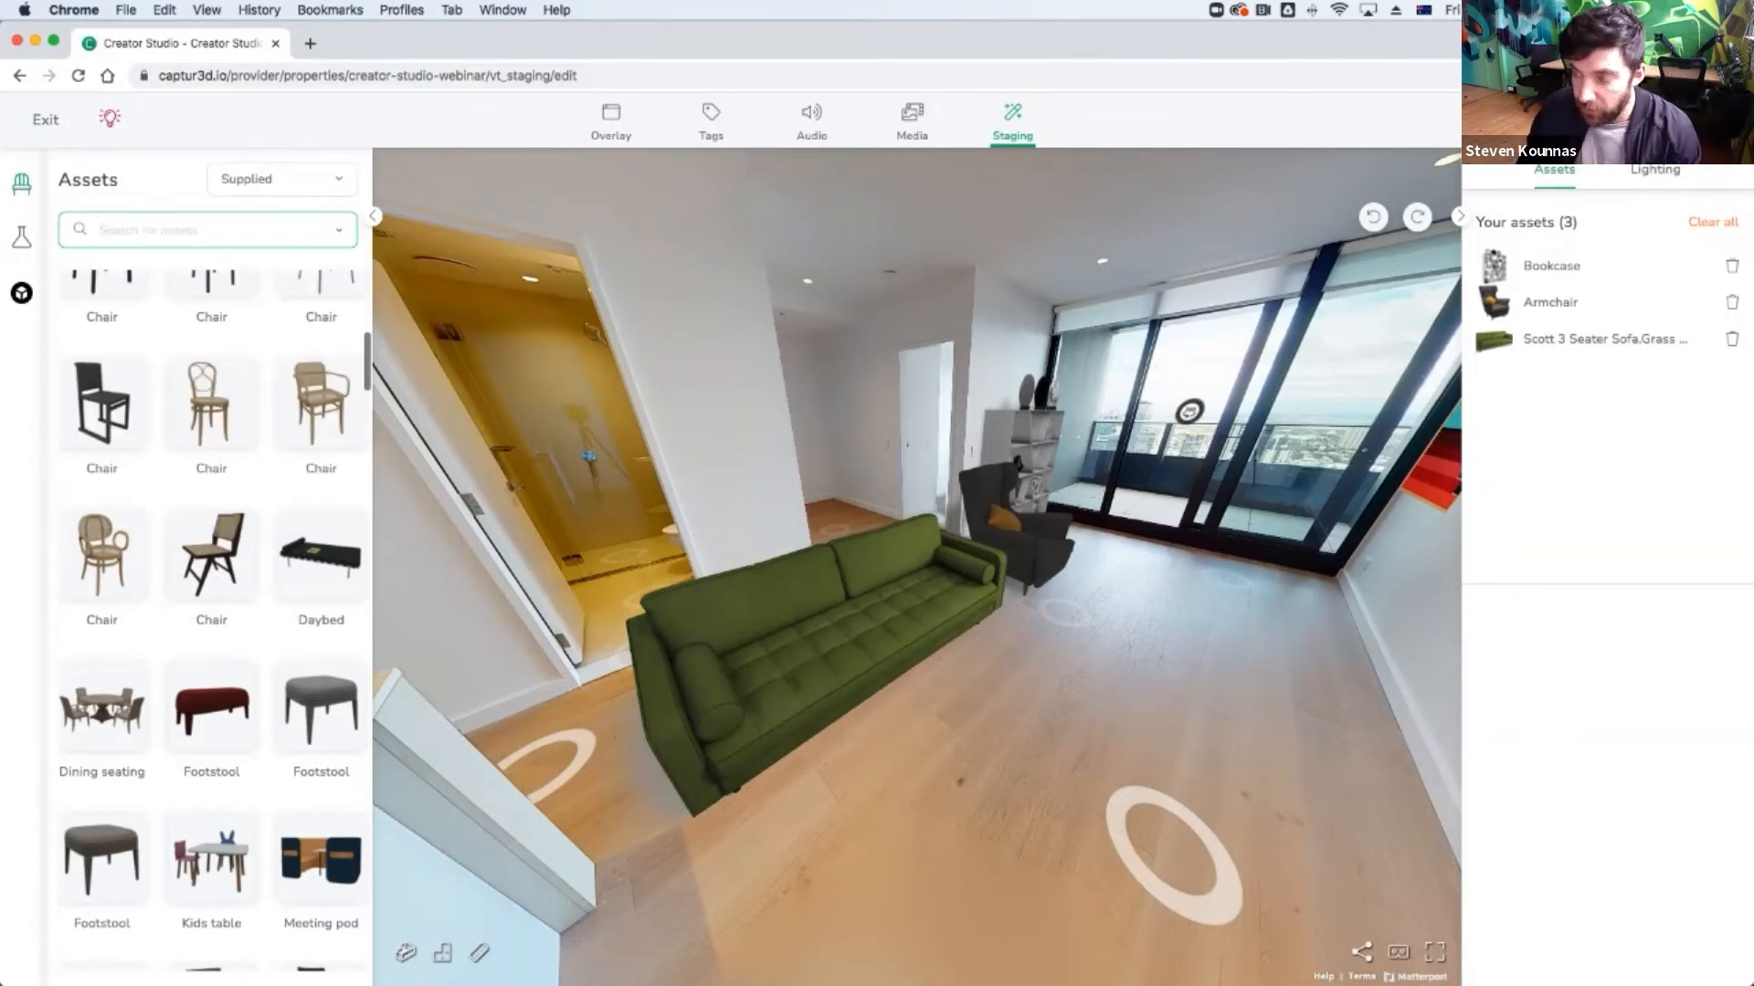
text(plant)
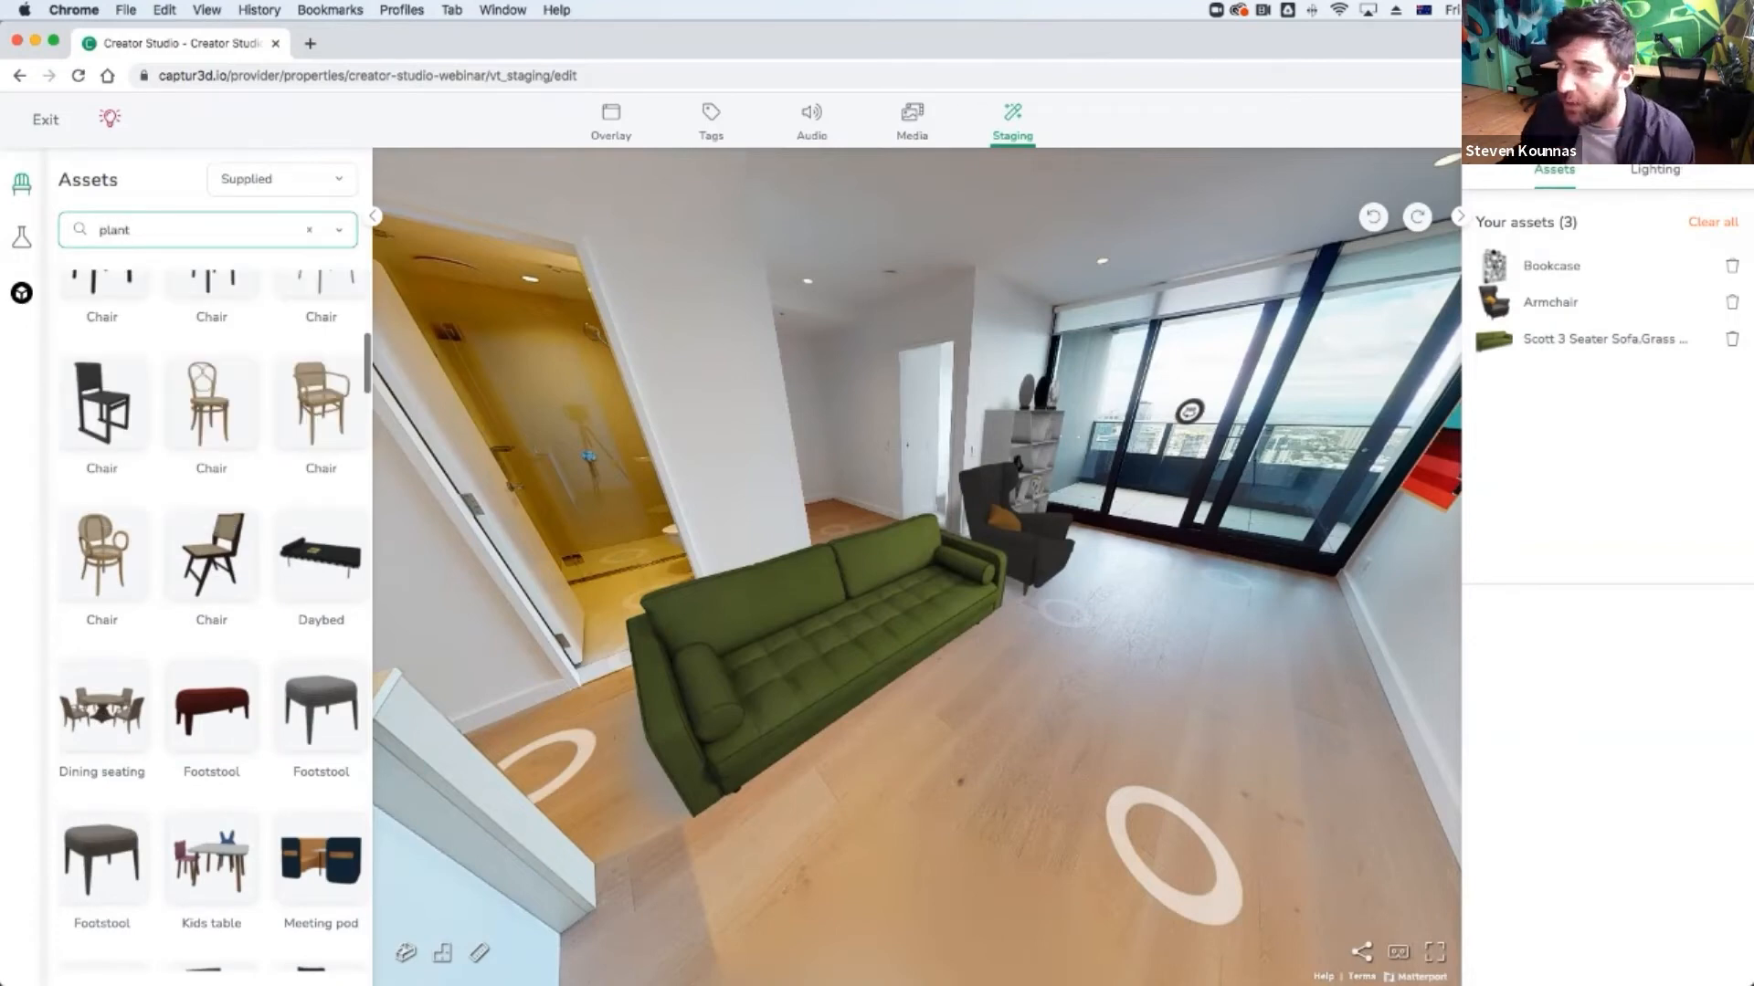
key(Return)
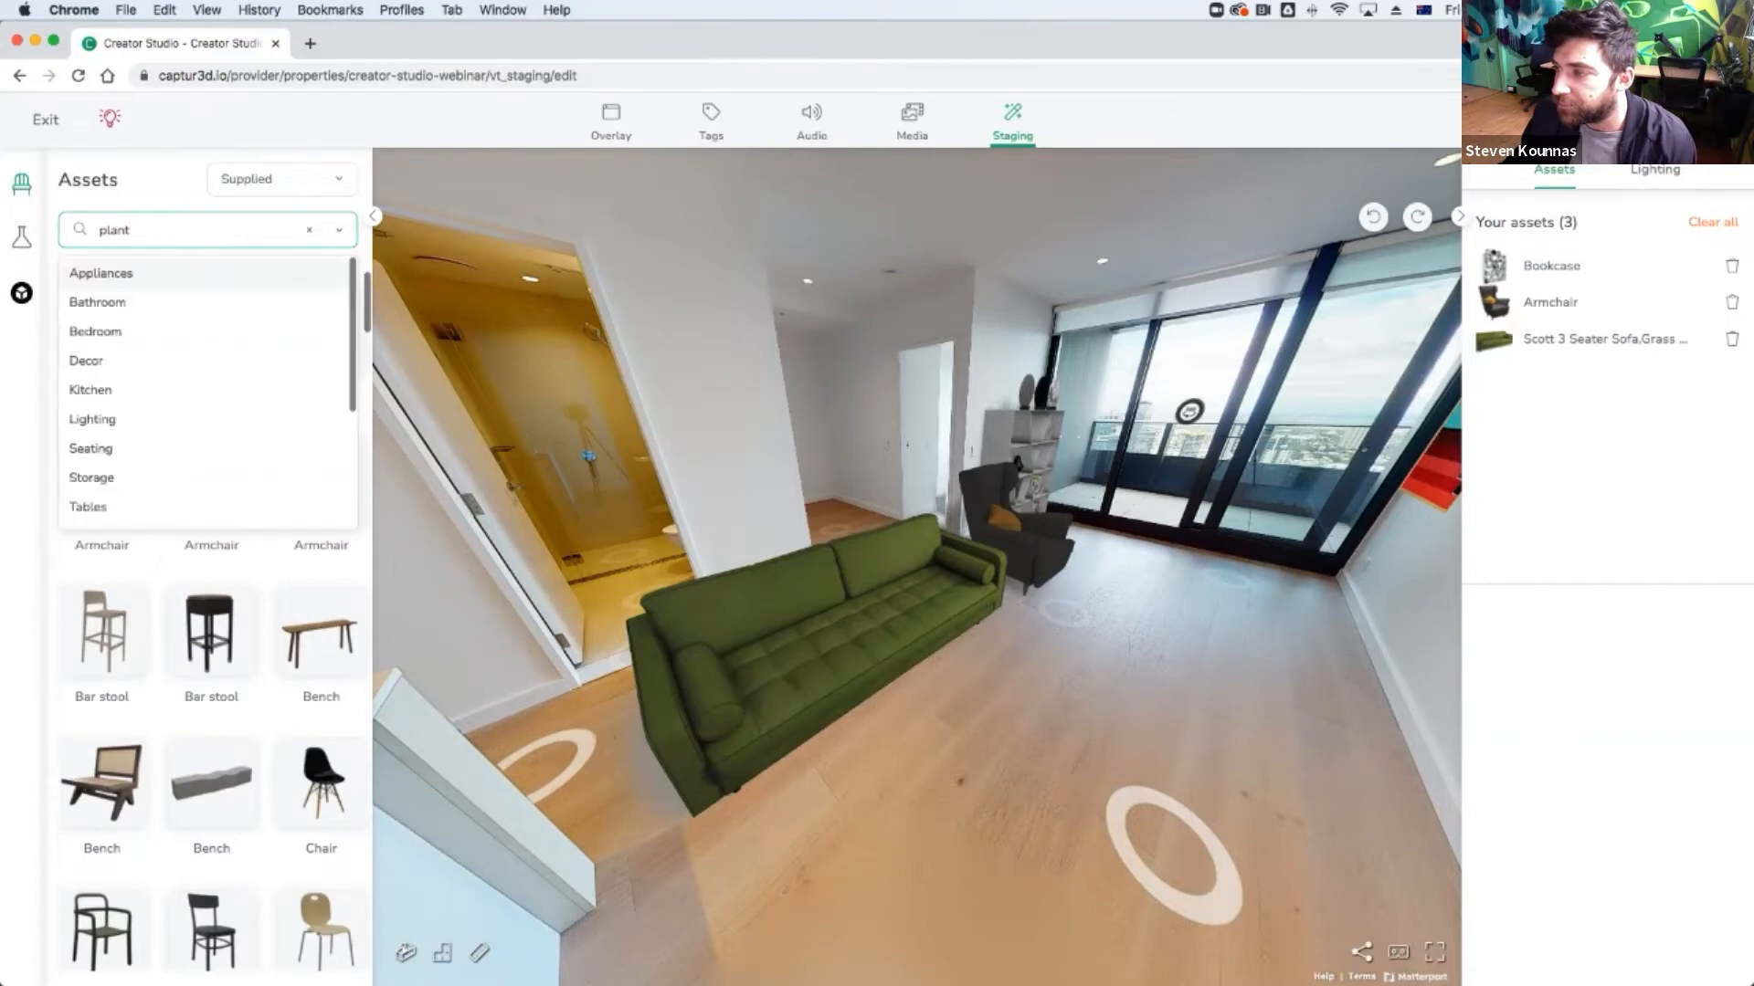
Re-enter the "plant" search and look through the listed supplied assets.
key(BackSpace)
key(BackSpace)
key(BackSpace)
key(BackSpace)
key(BackSpace)
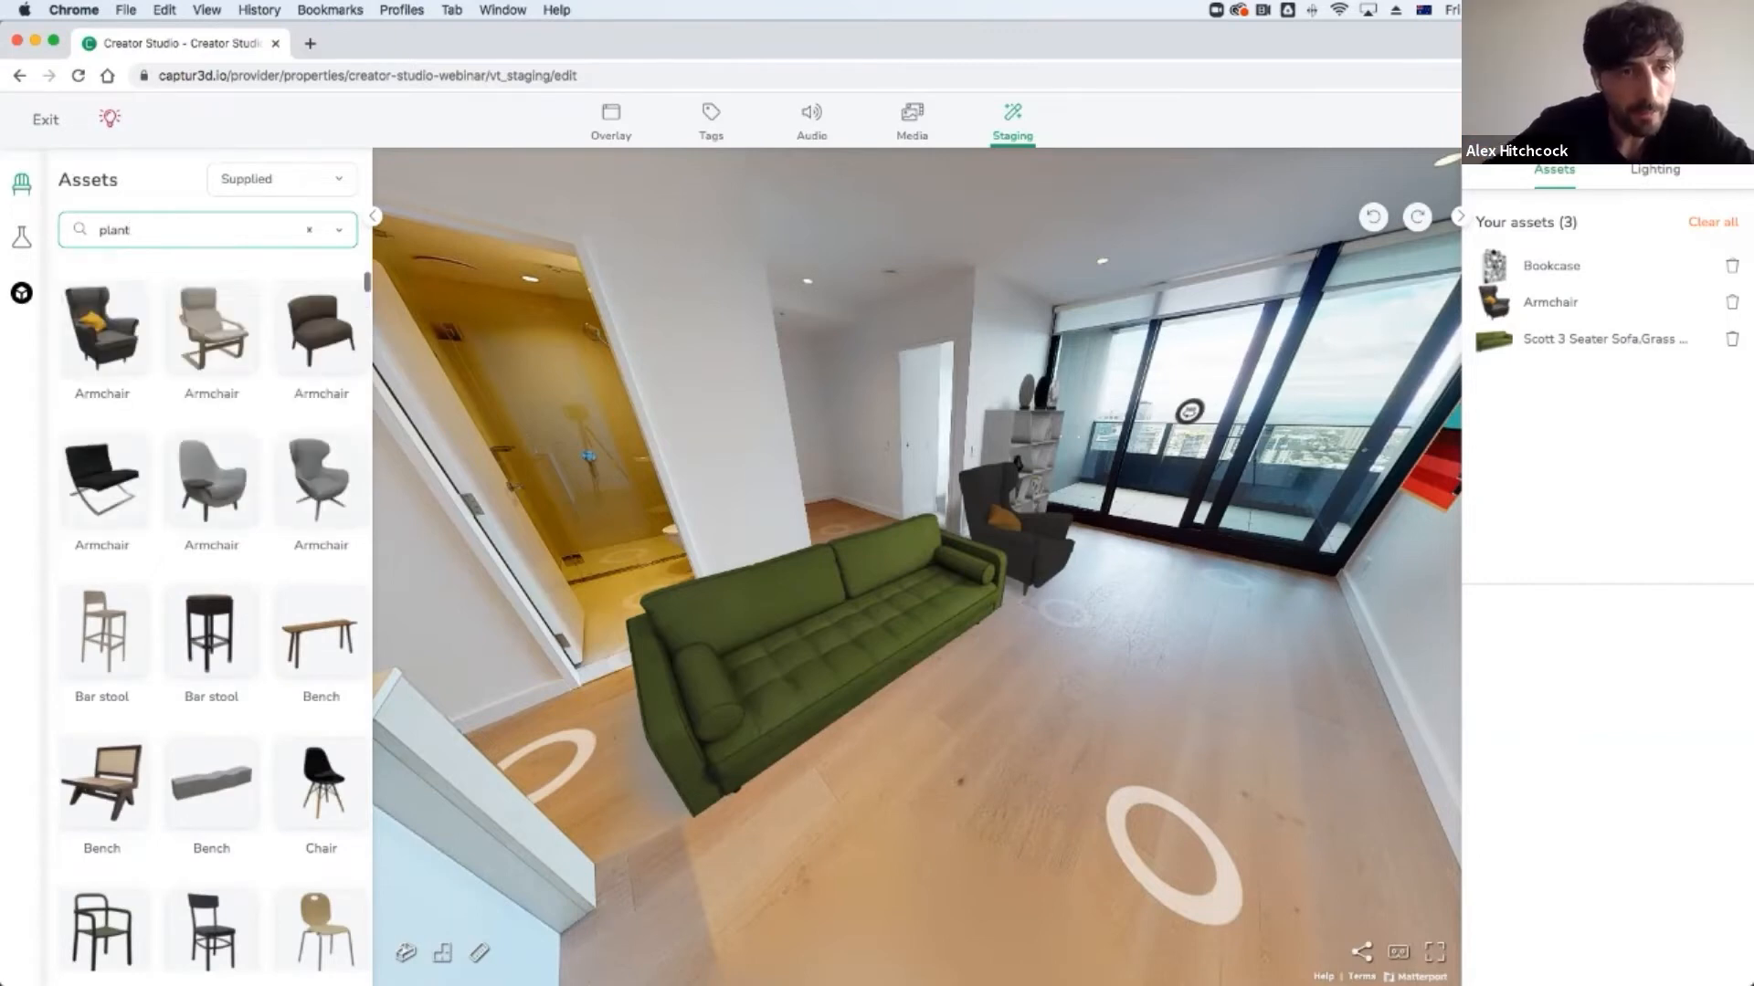
text(plant)
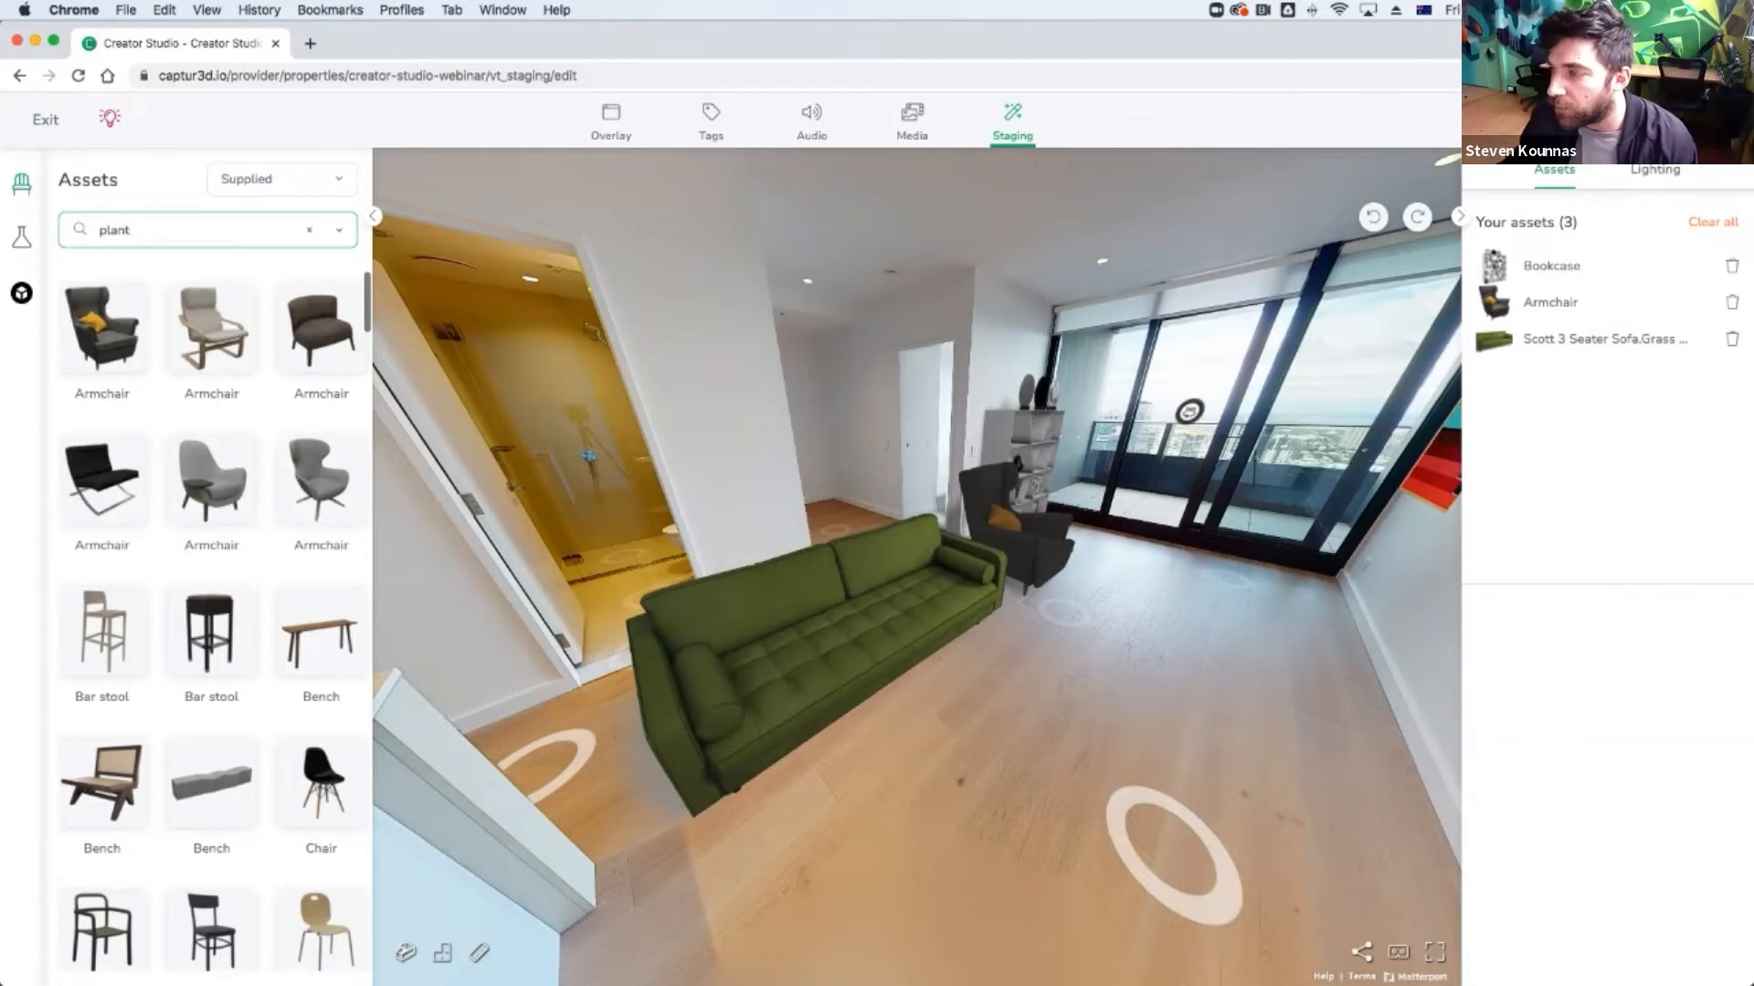
scroll(210, 621, down, 10)
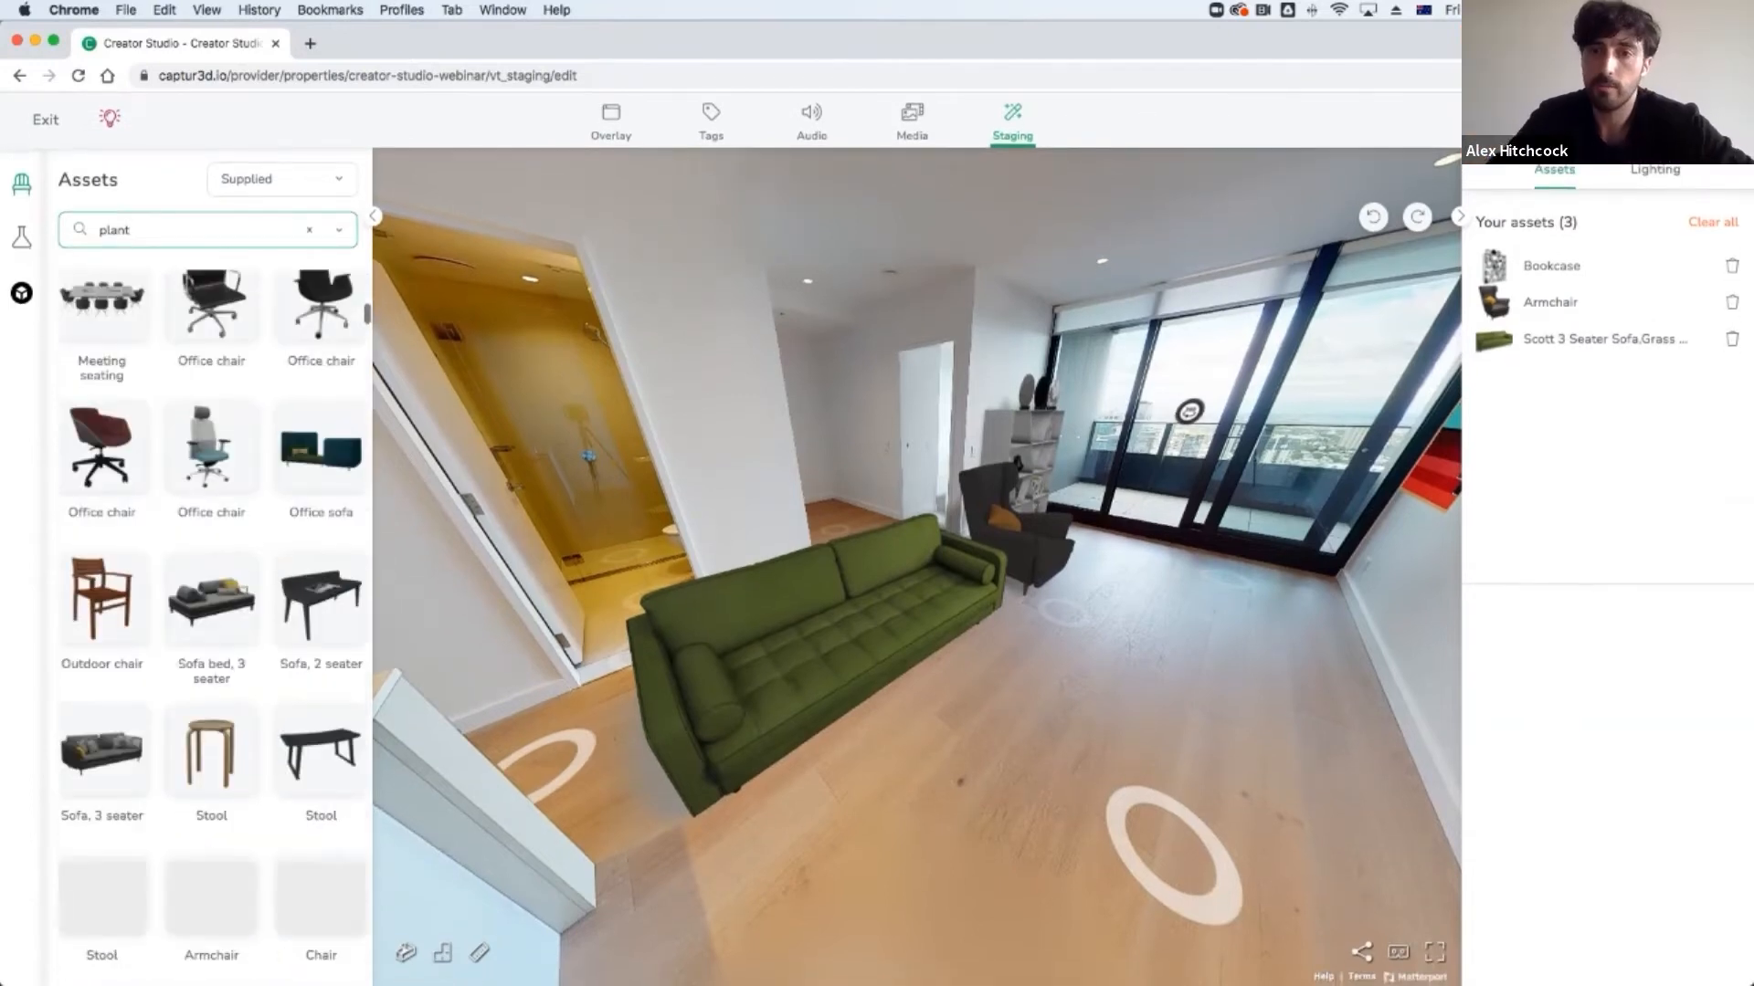
Replace the search with the Plants & flowers category, look through the listed assets, and clear the filter.
key(BackSpace)
key(BackSpace)
key(BackSpace)
key(BackSpace)
key(BackSpace)
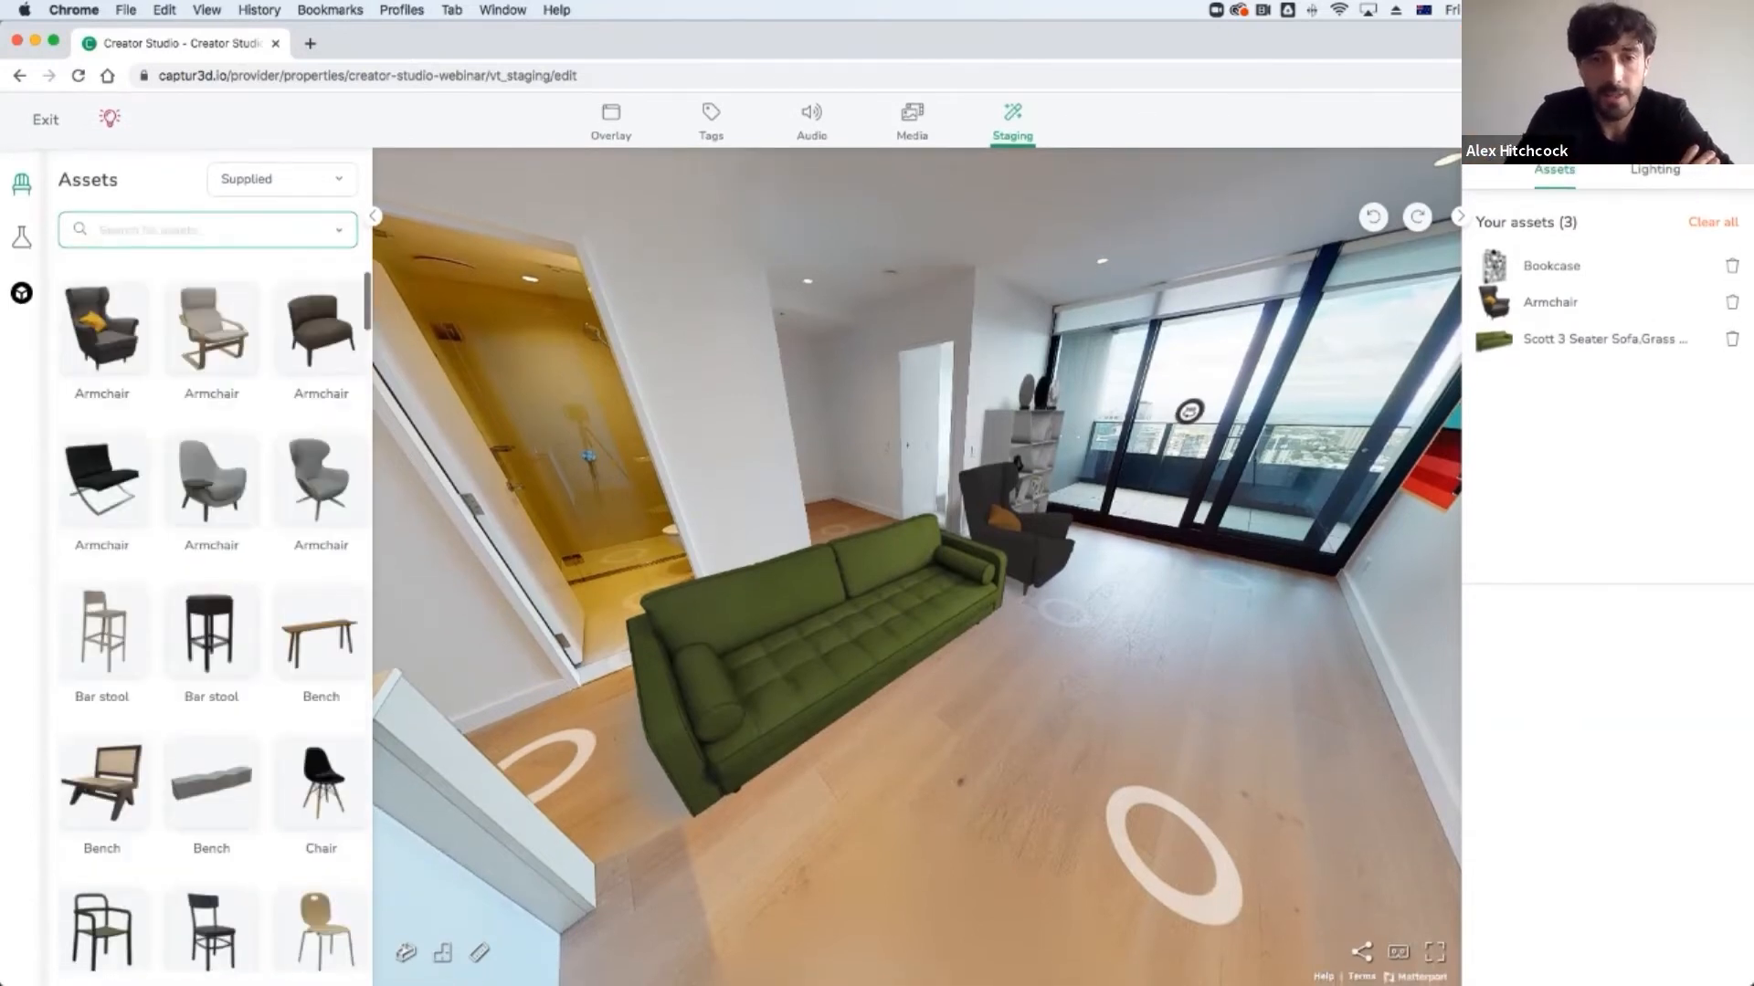
key(Down)
key(Down)
key(Down)
key(Down)
key(Down)
key(Down)
key(Down)
key(Down)
key(Down)
key(Down)
key(Down)
key(Down)
key(Down)
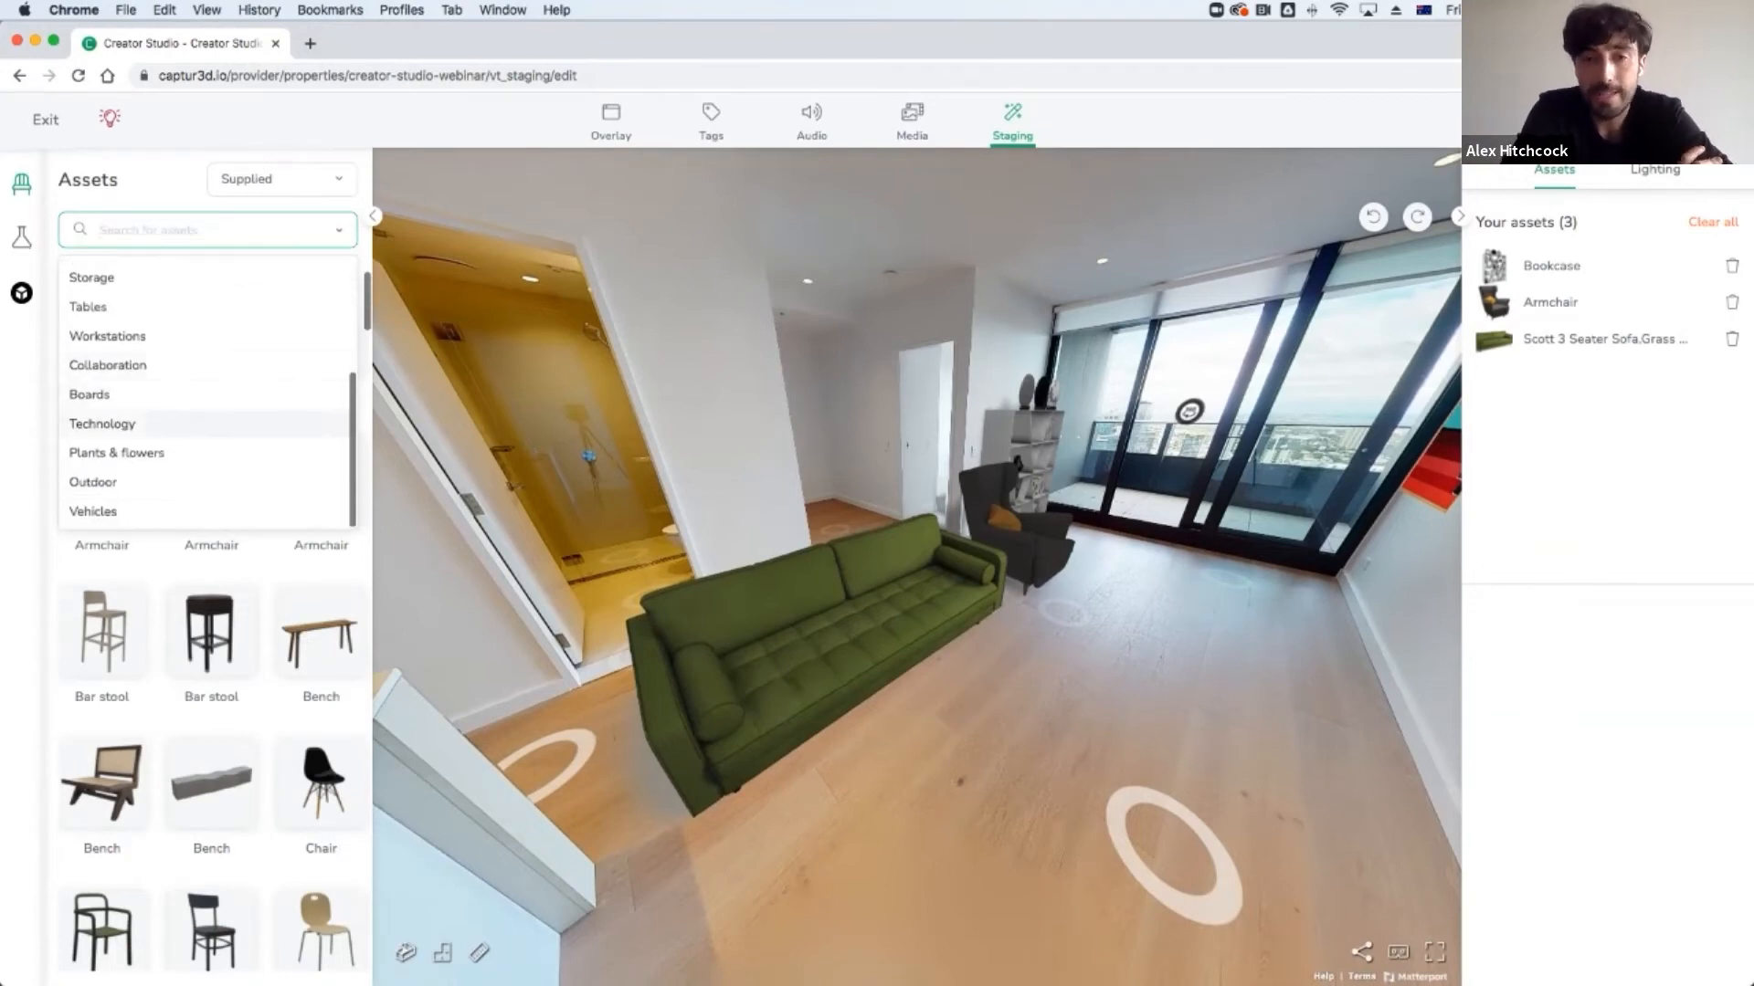
key(Return)
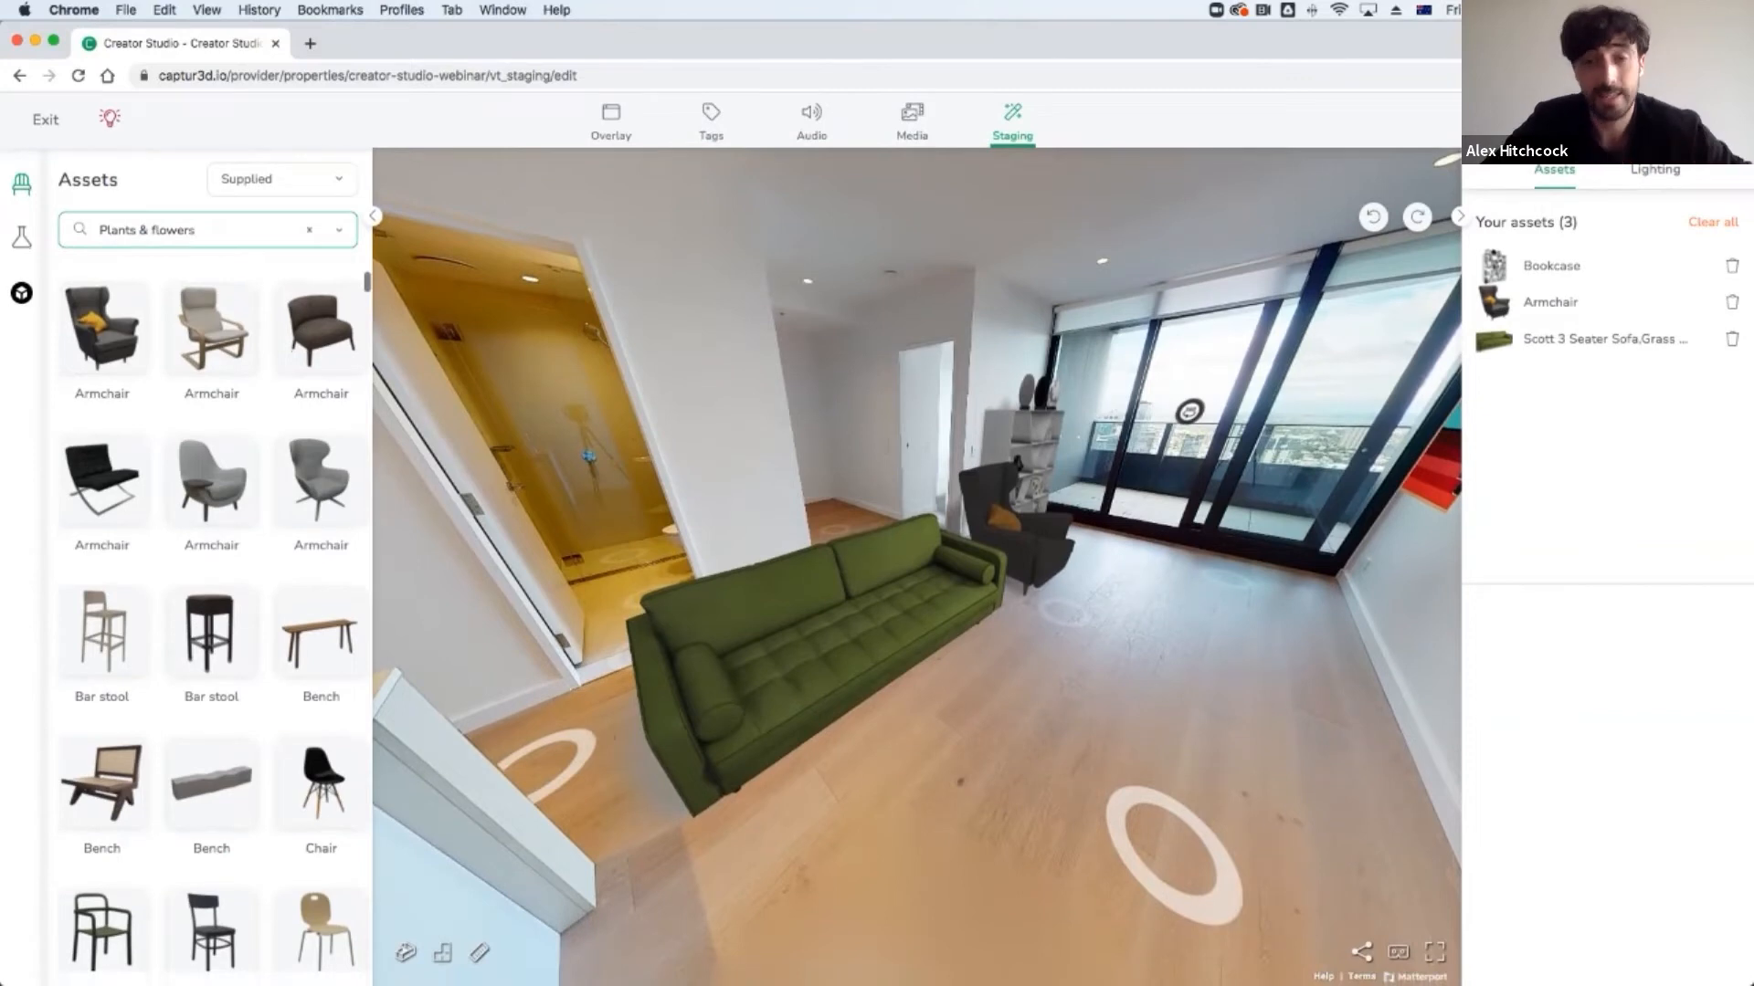
scroll(210, 621, down, 15)
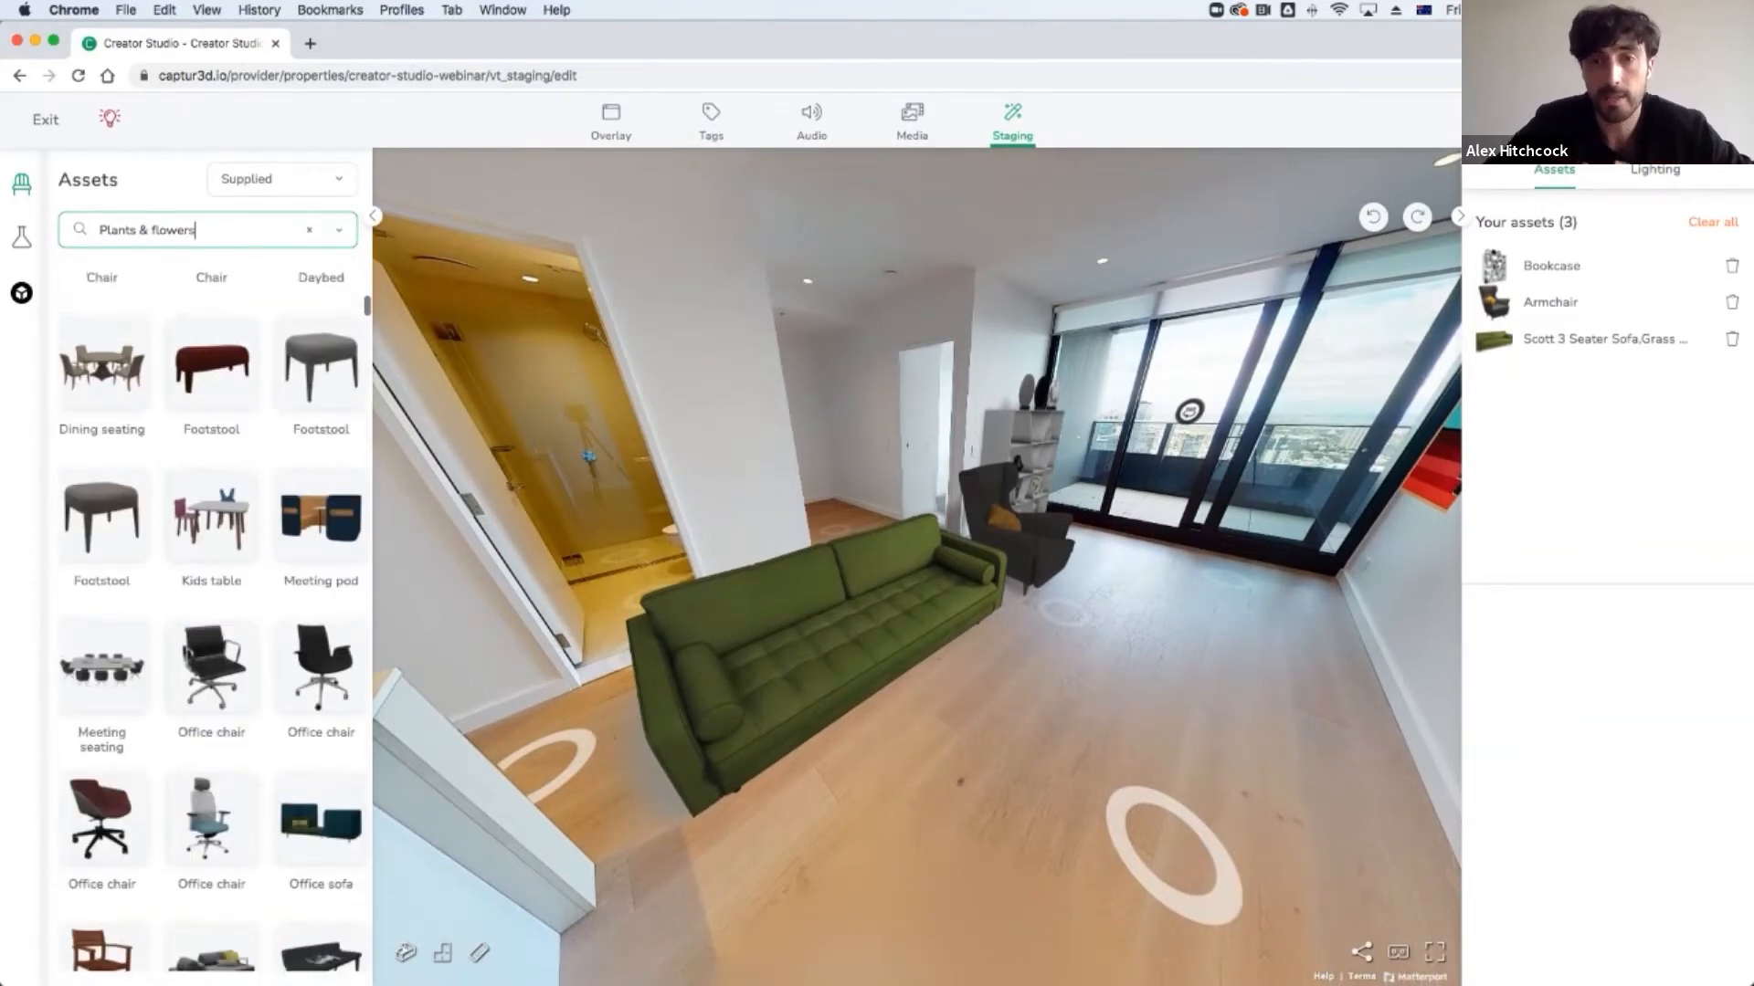
scroll(210, 621, up, 5)
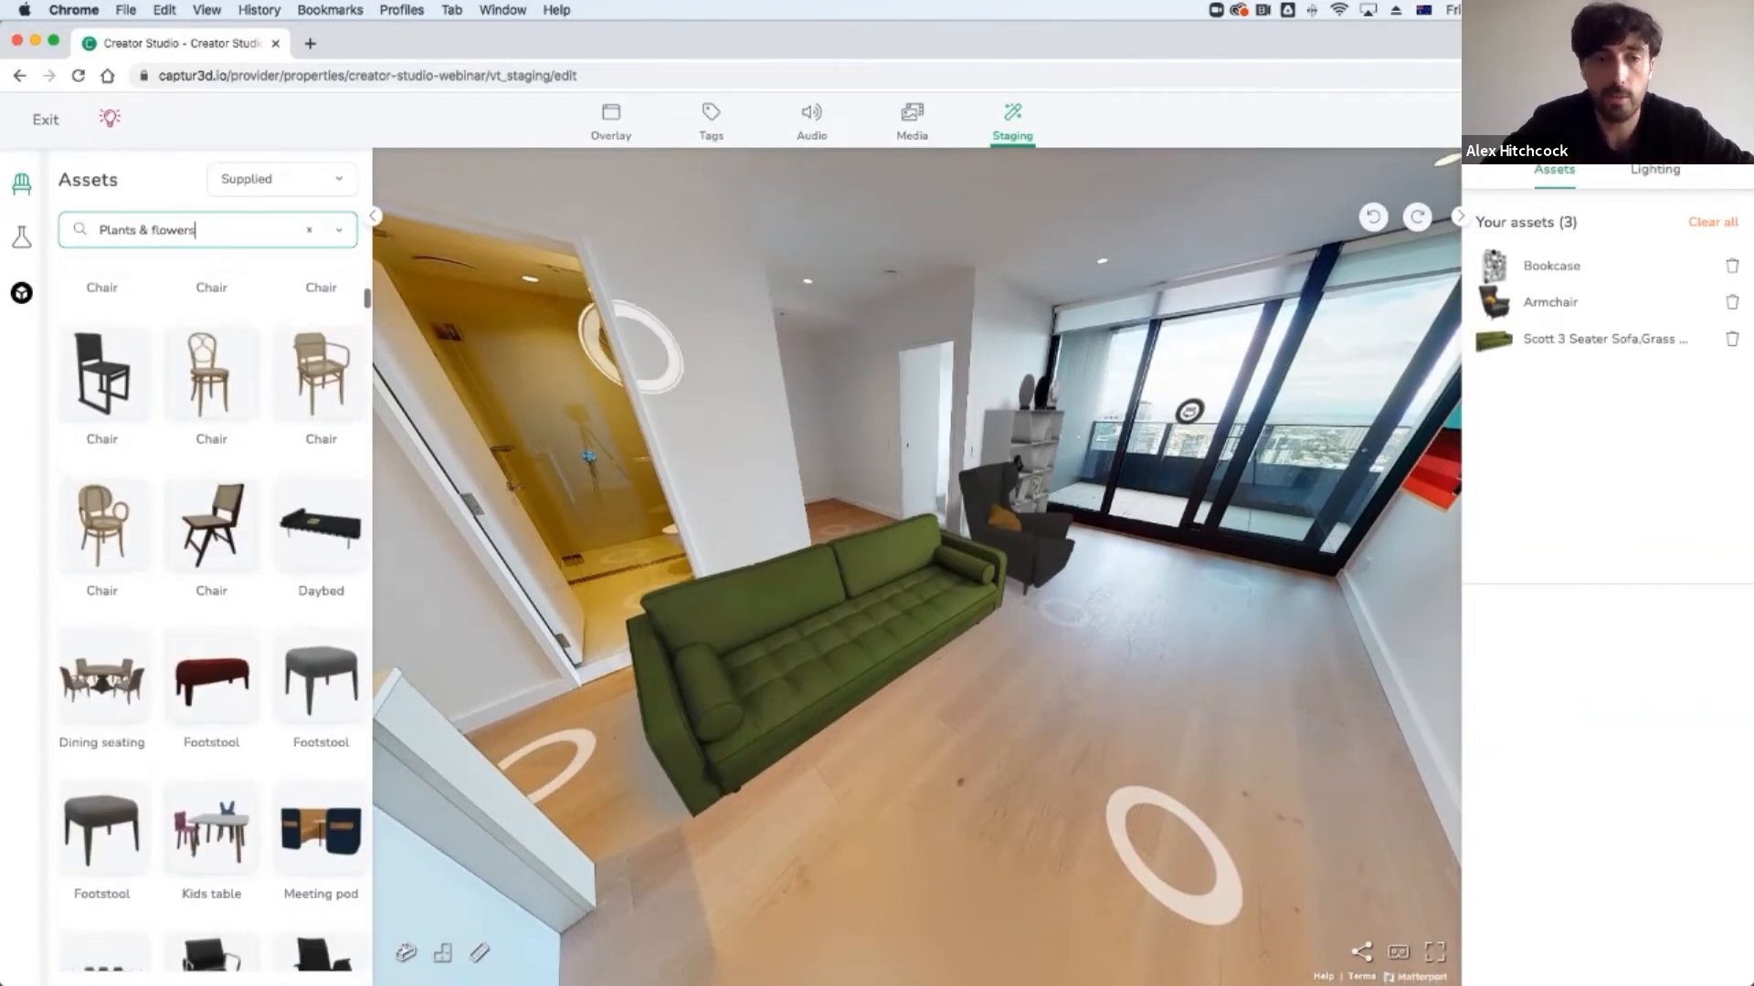
click(309, 230)
click(309, 230)
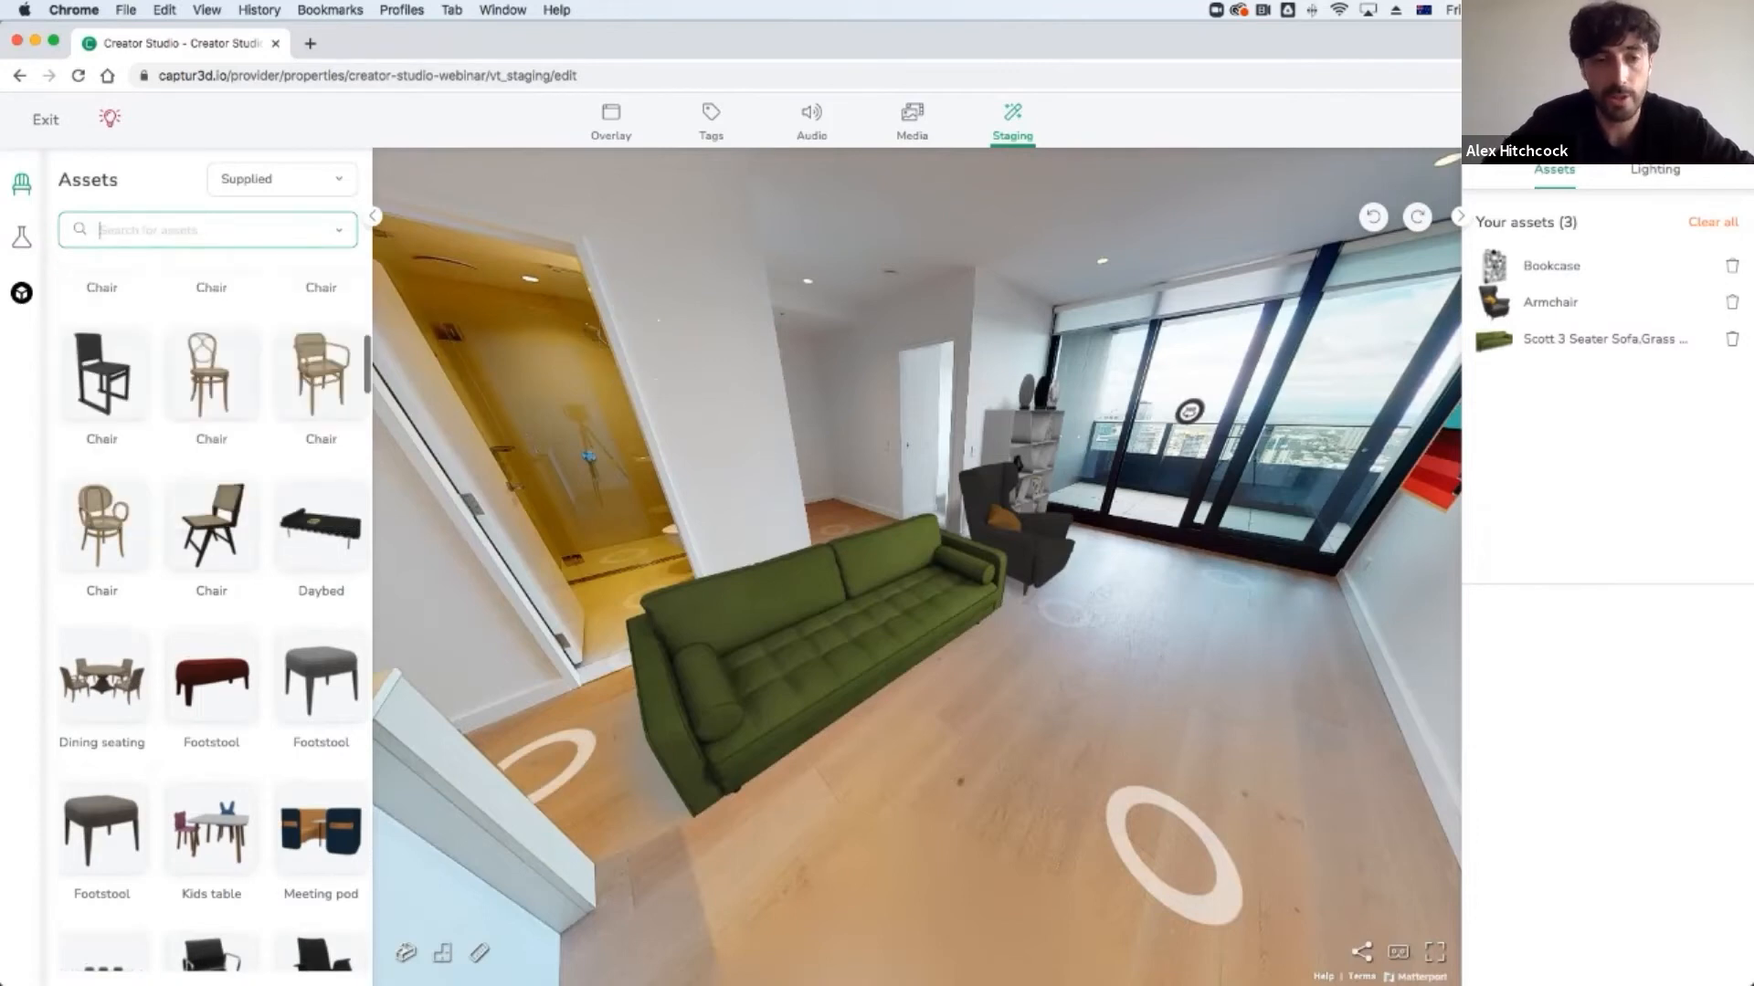
Move the armchair and the bookcase toward the artwork wall, and select the sofa.
click(1061, 559)
drag(1061, 558, 1132, 552)
click(1018, 461)
click(880, 649)
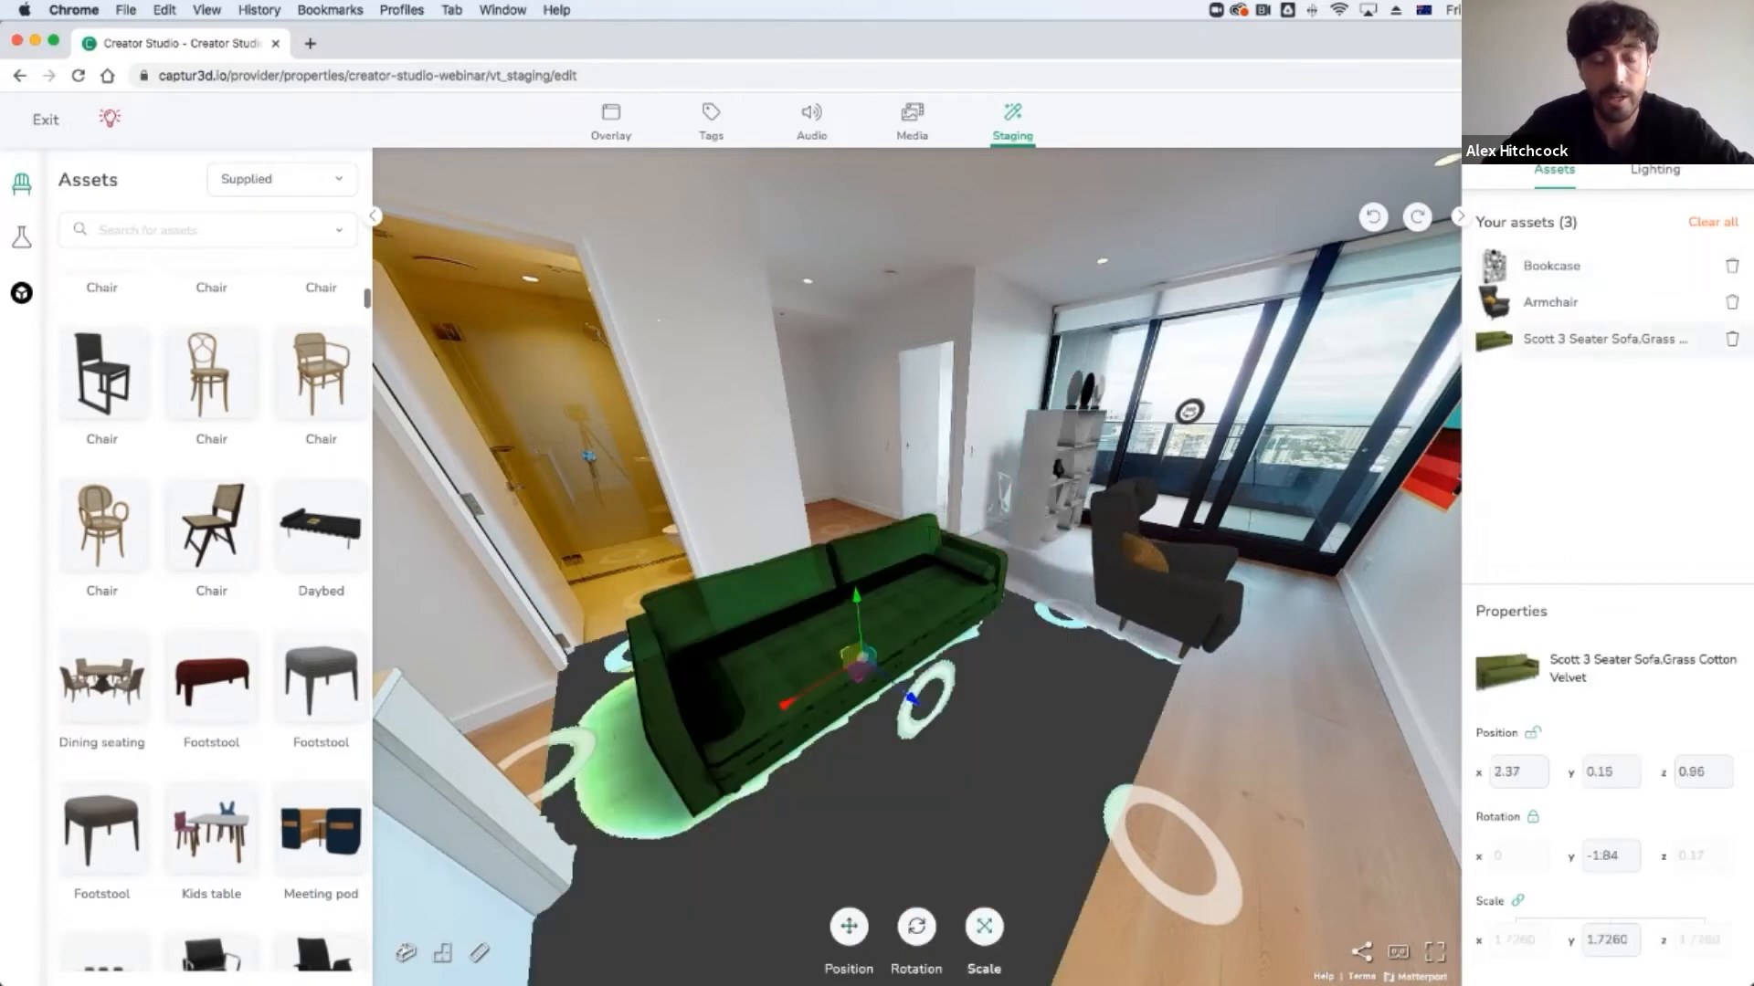
View the sofa from behind near the bathroom, shift it slightly away from the artwork wall, and deselect it.
click(1173, 845)
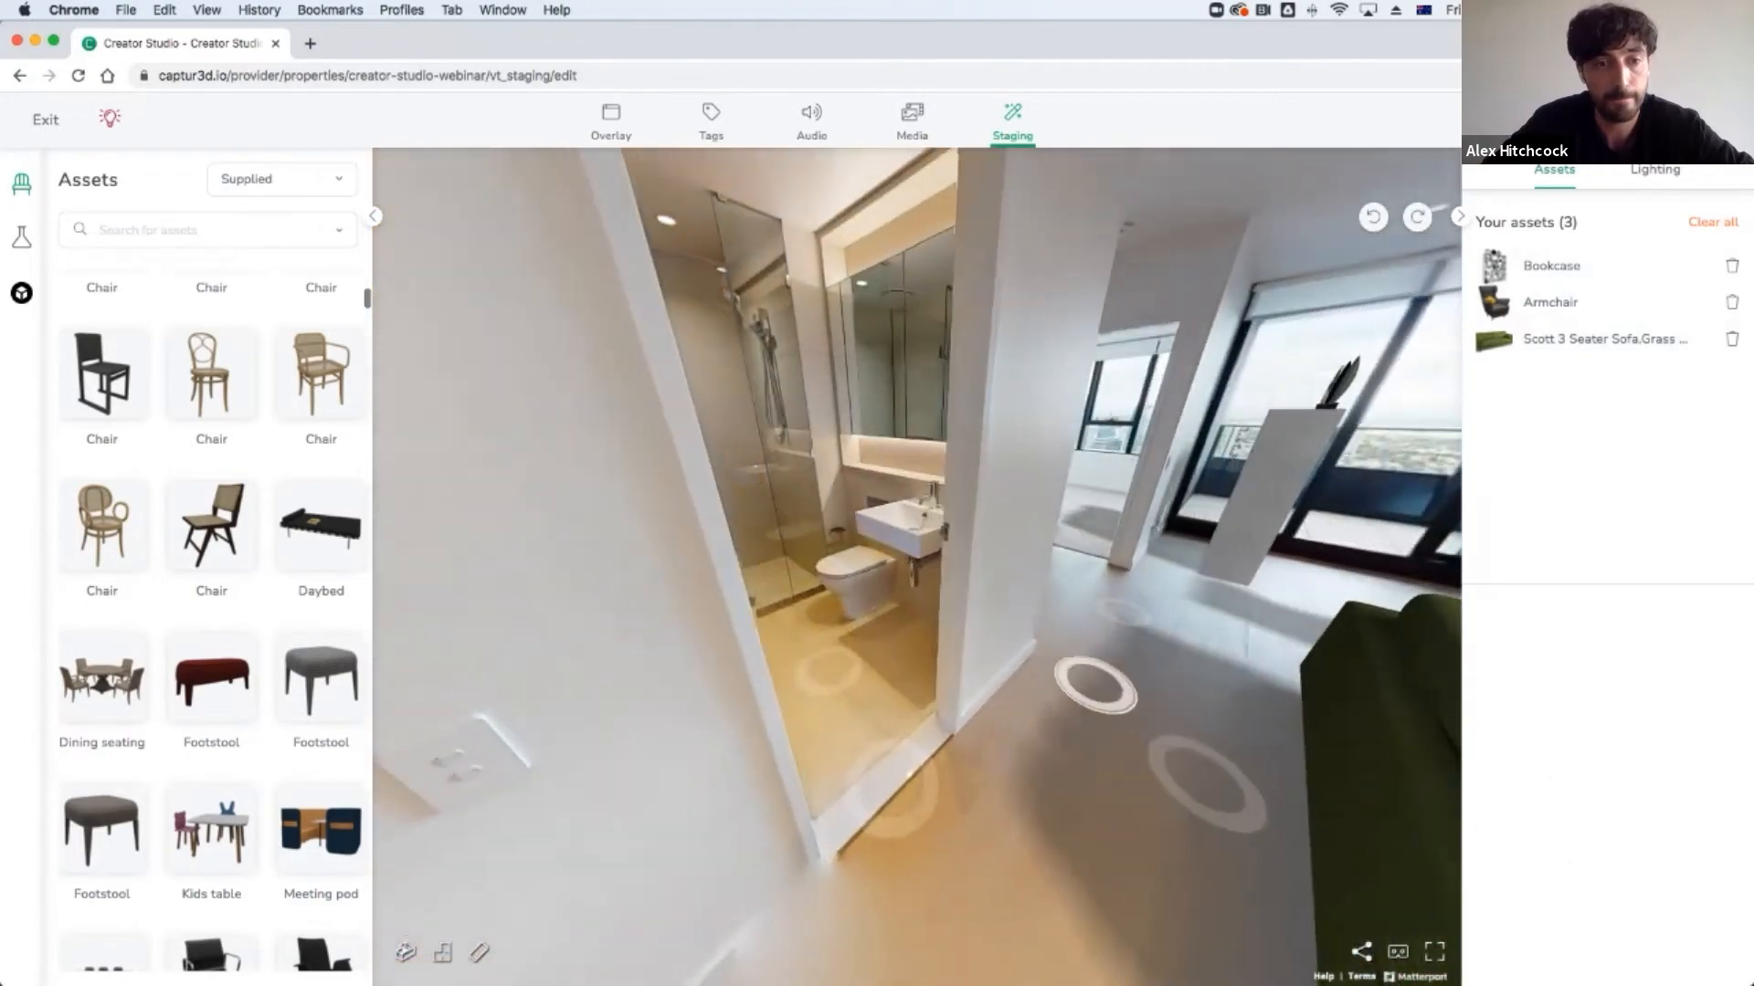
click(1095, 685)
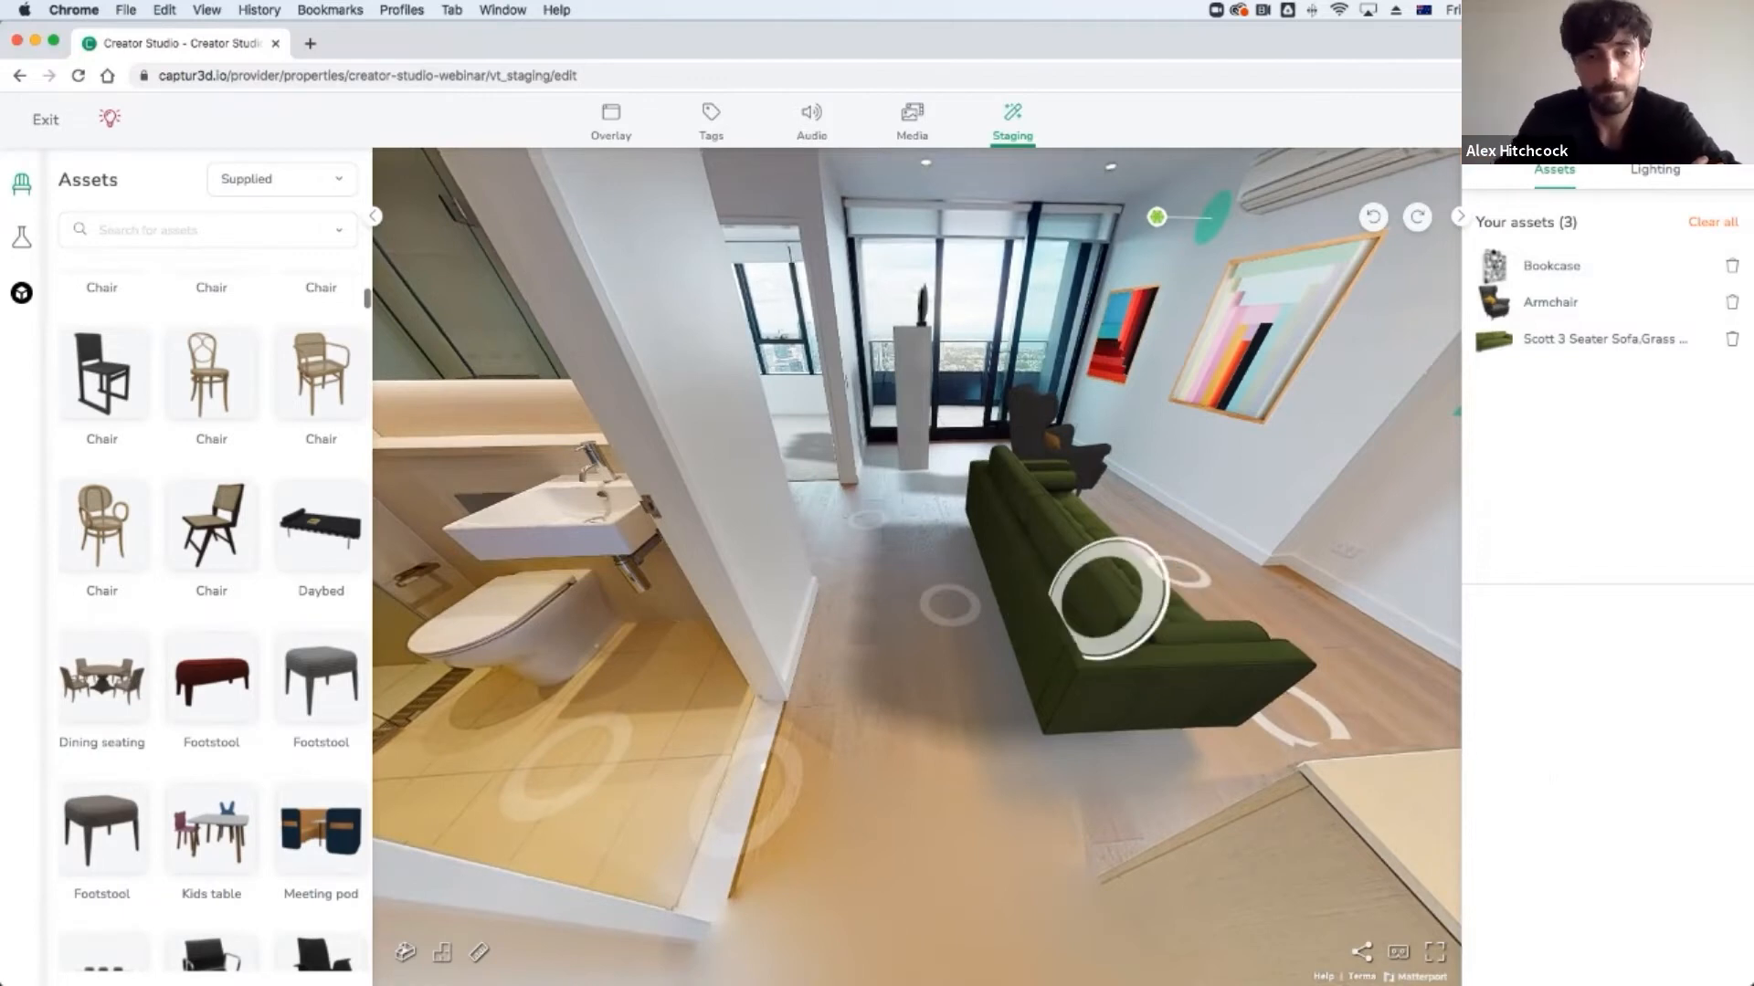
click(1108, 619)
drag(957, 597, 1107, 591)
click(1335, 603)
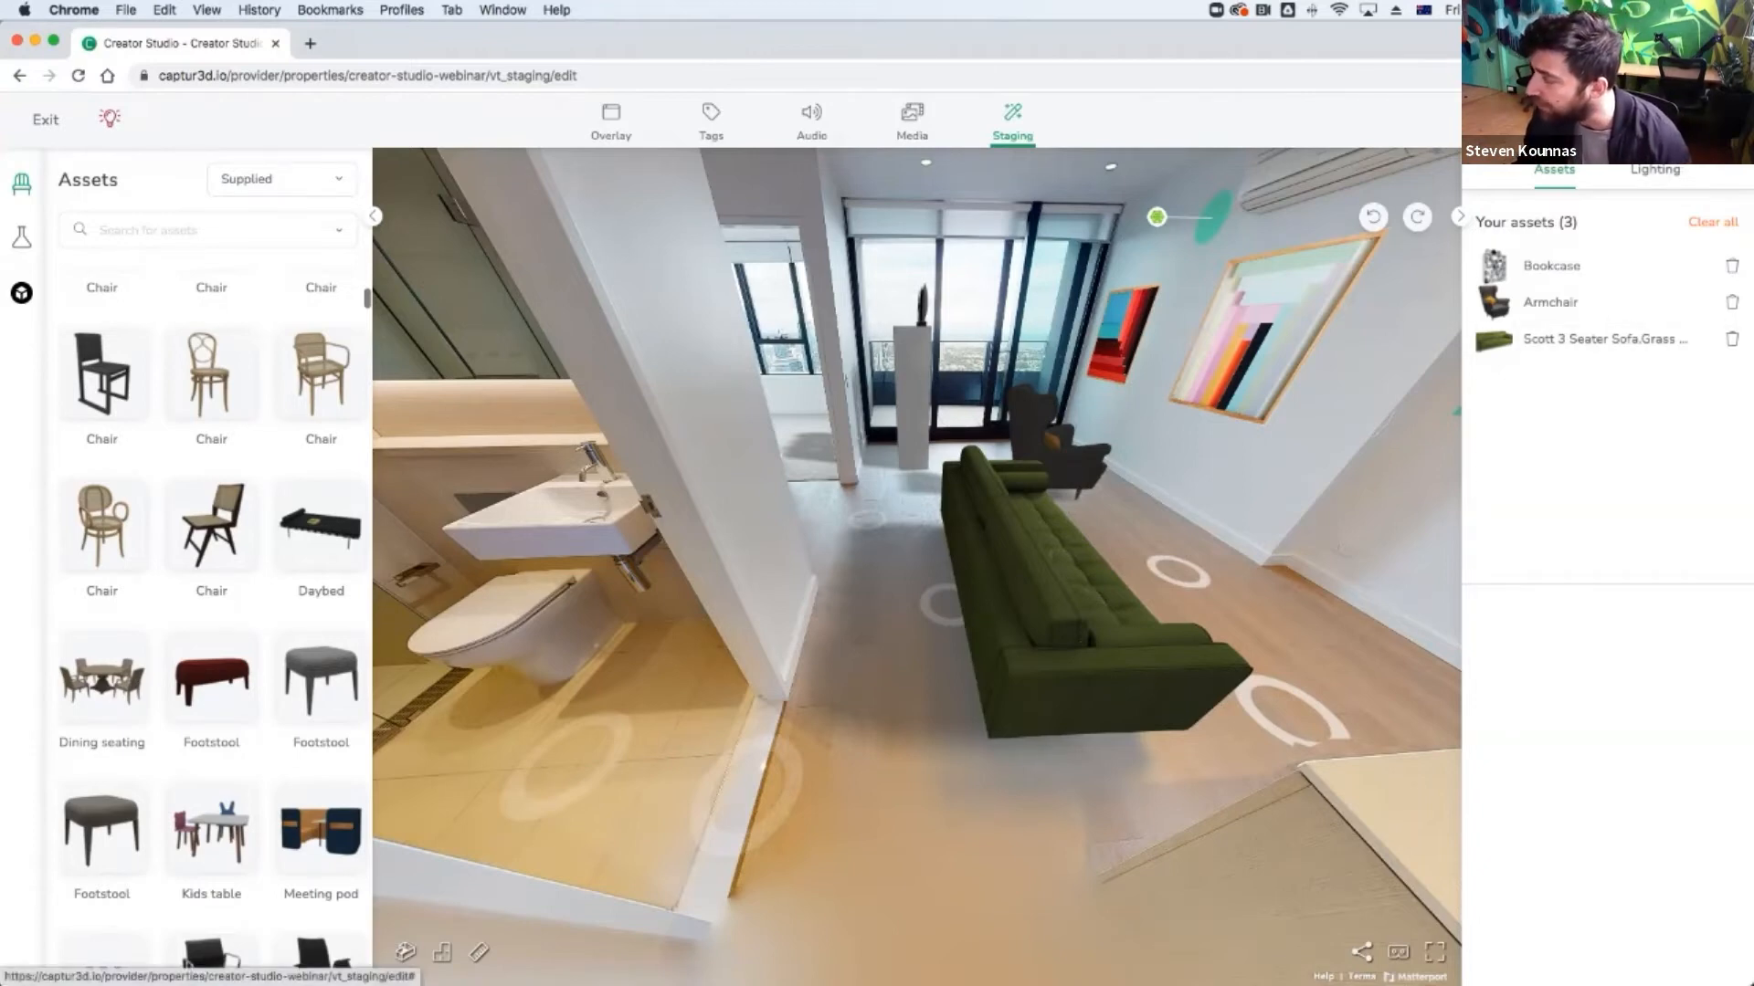
Raise the staging light intensity to 9, inspect the furniture under it, and reduce the intensity to about 5.5.
click(1655, 170)
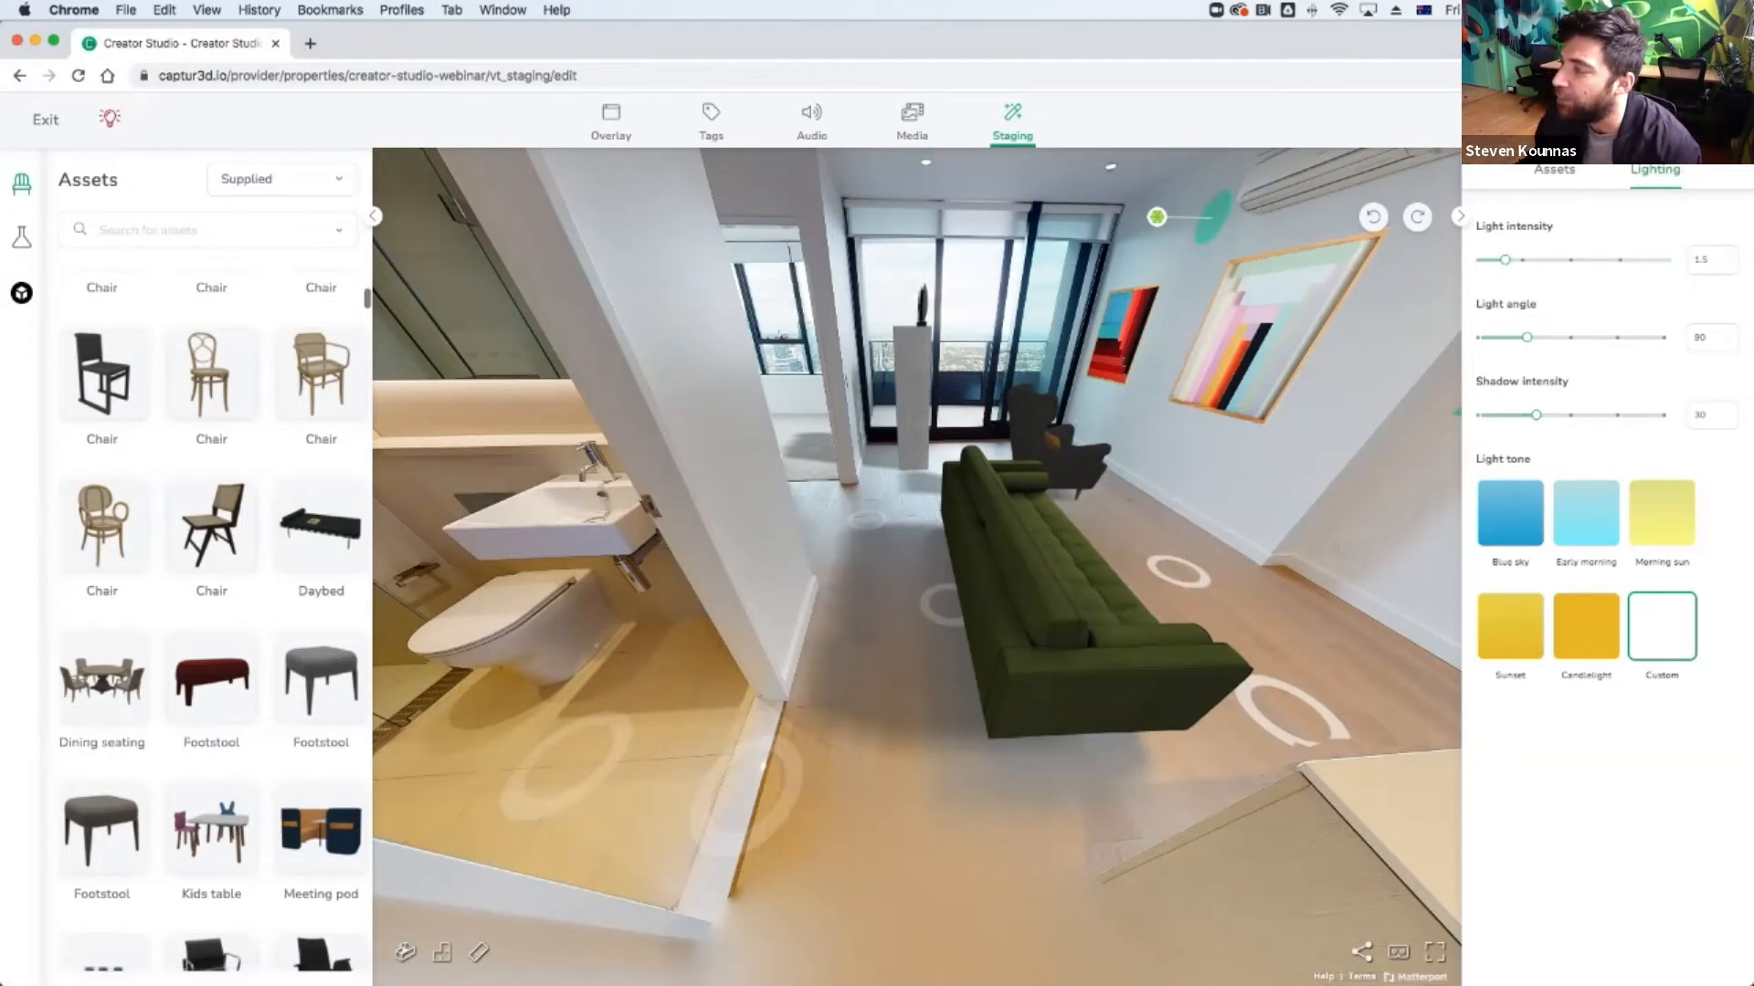
drag(1505, 260, 1652, 260)
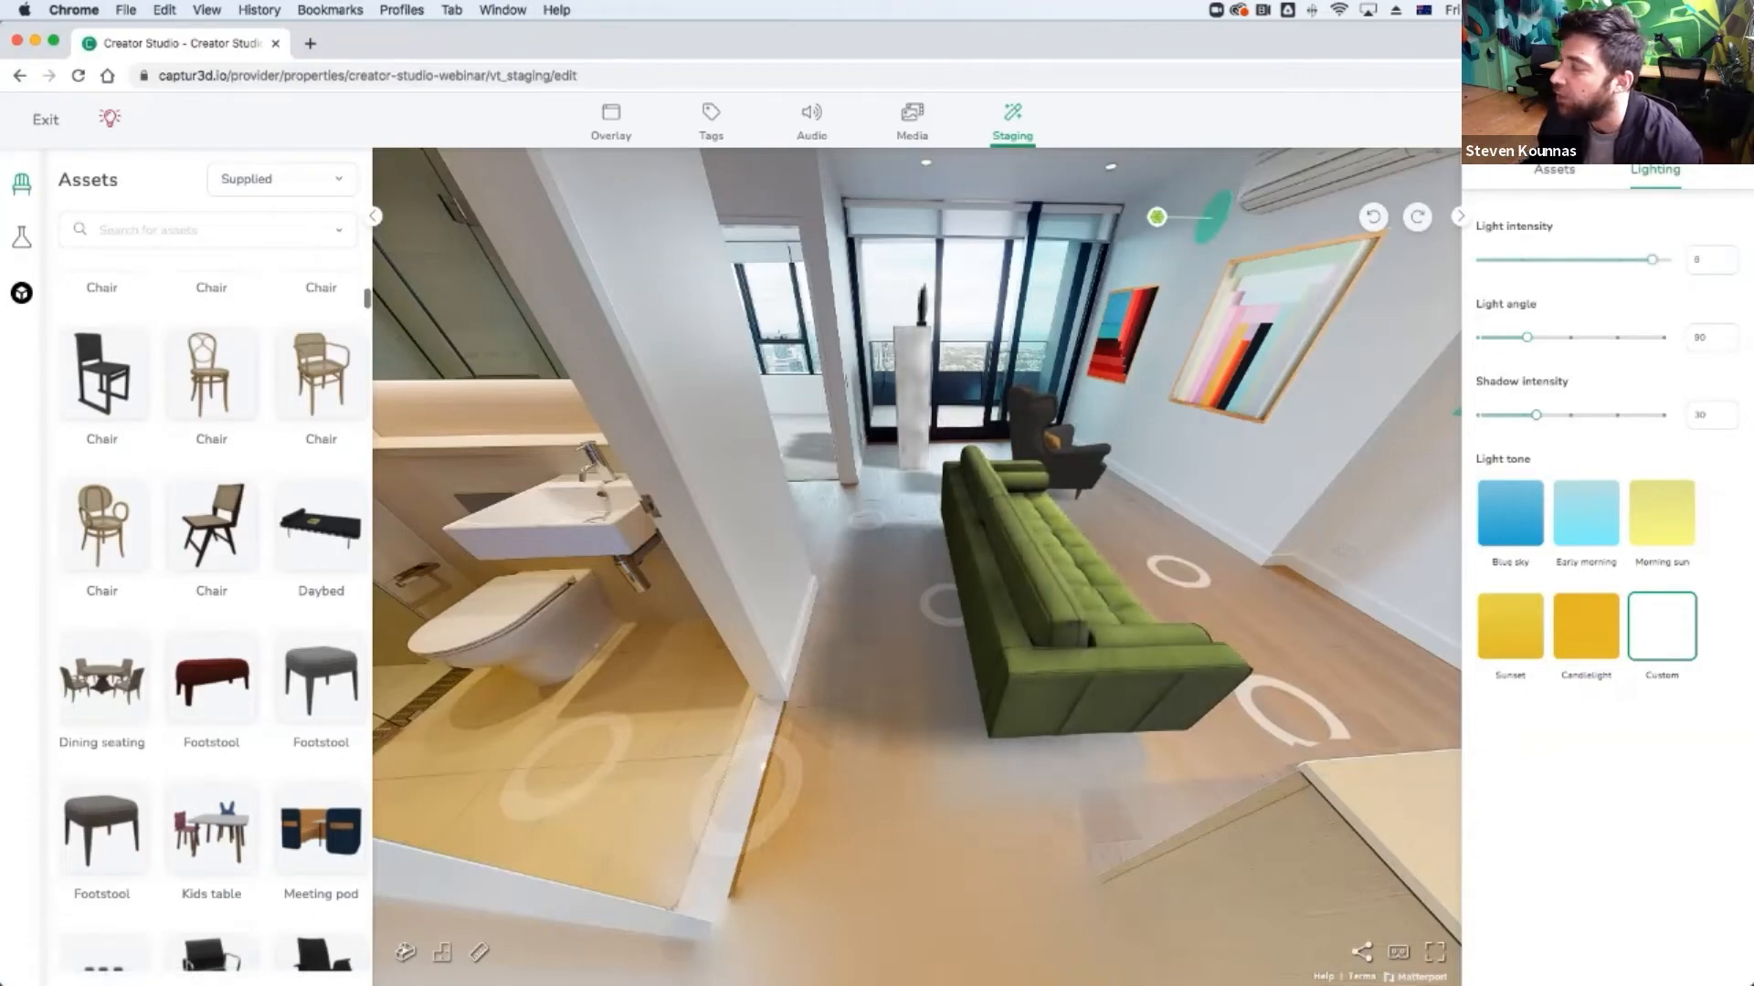
drag(1276, 611, 950, 495)
click(1083, 479)
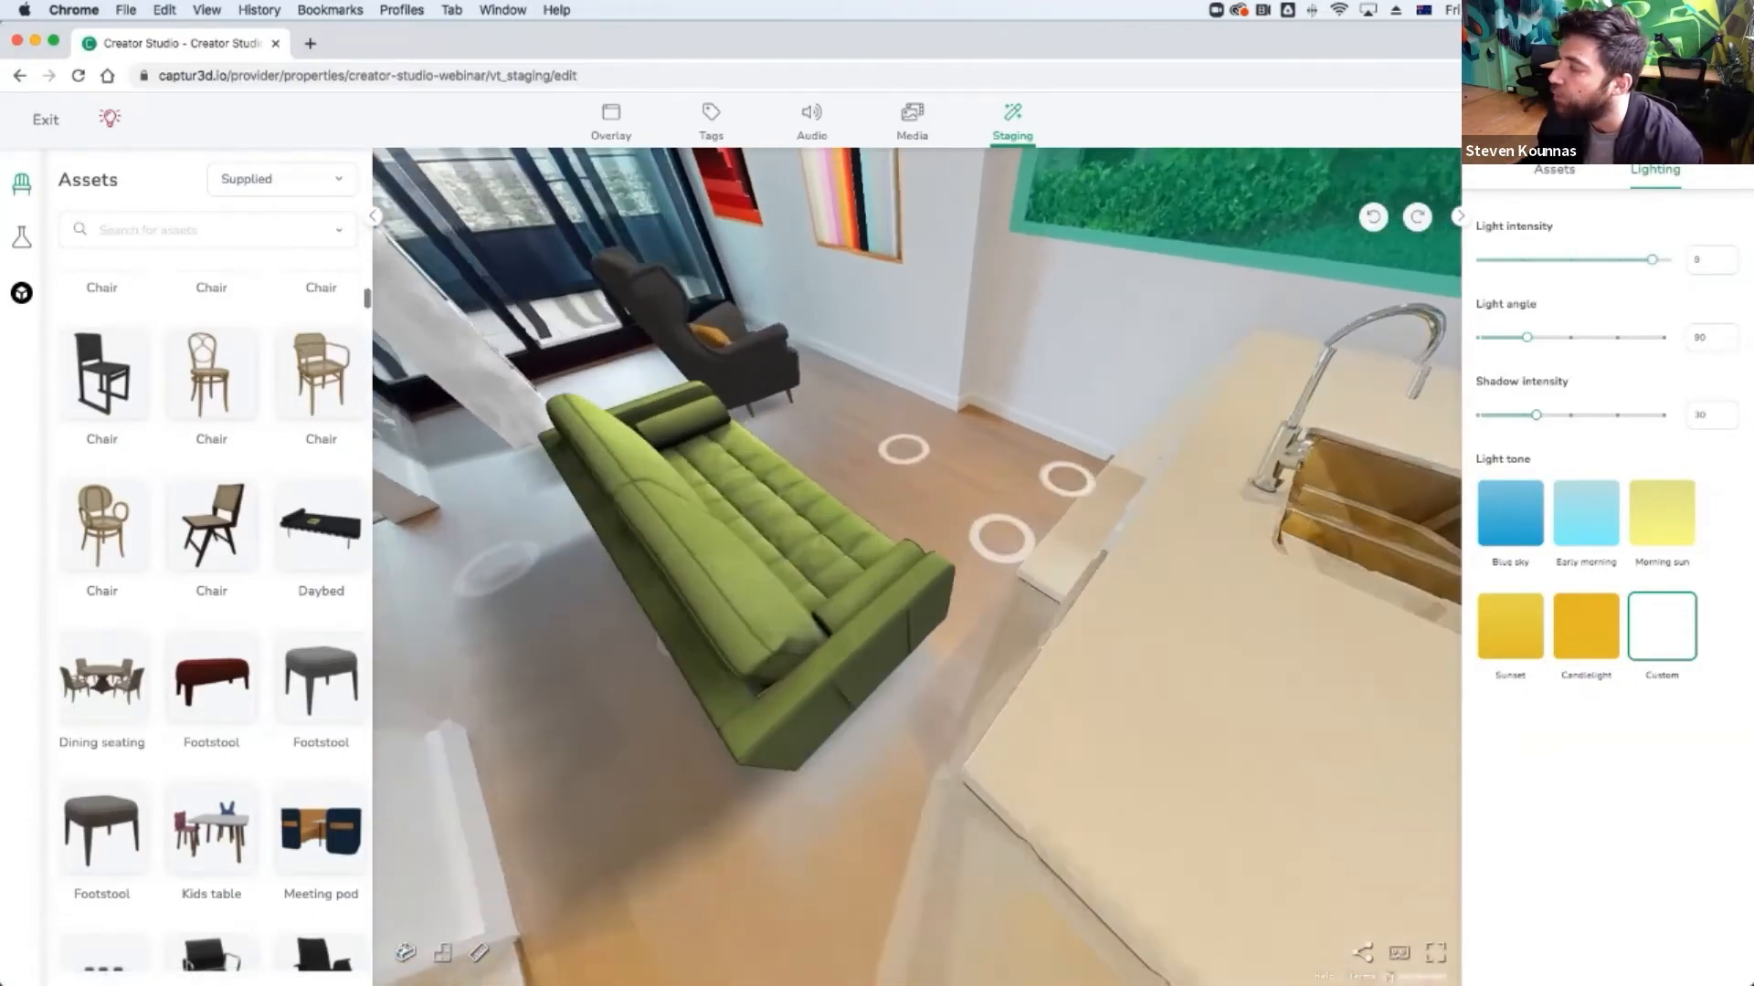
drag(1005, 439, 1253, 681)
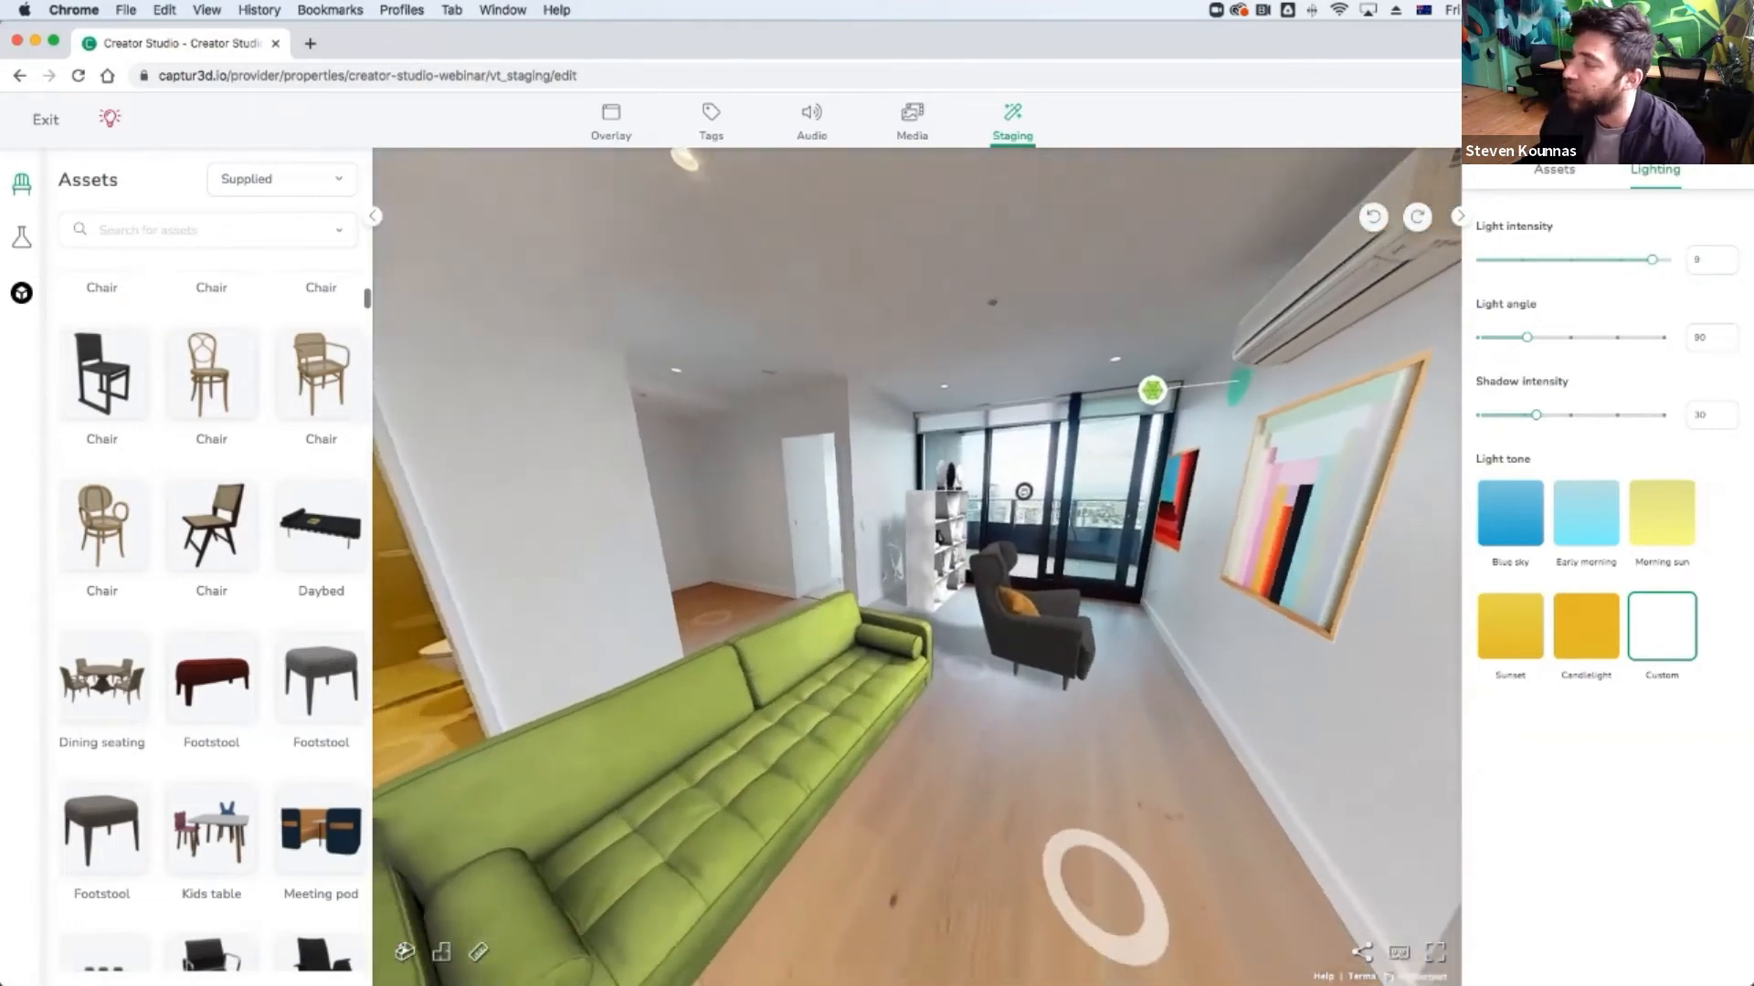
click(1105, 895)
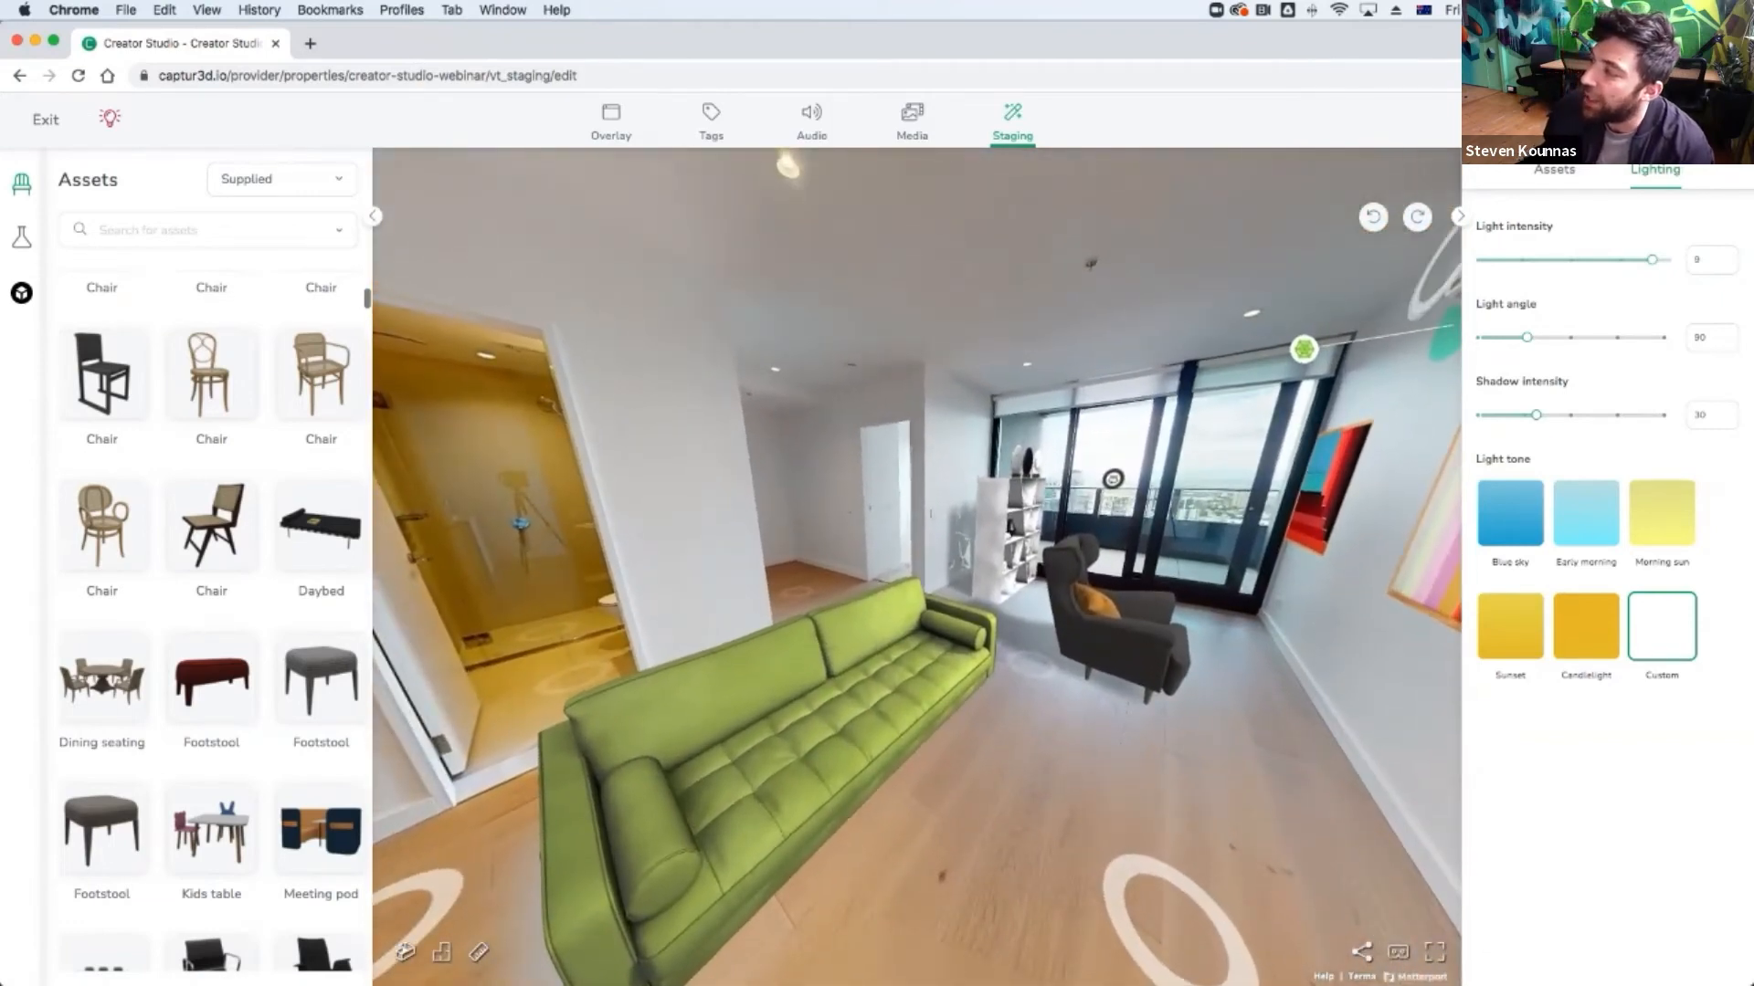
drag(1652, 260, 1583, 260)
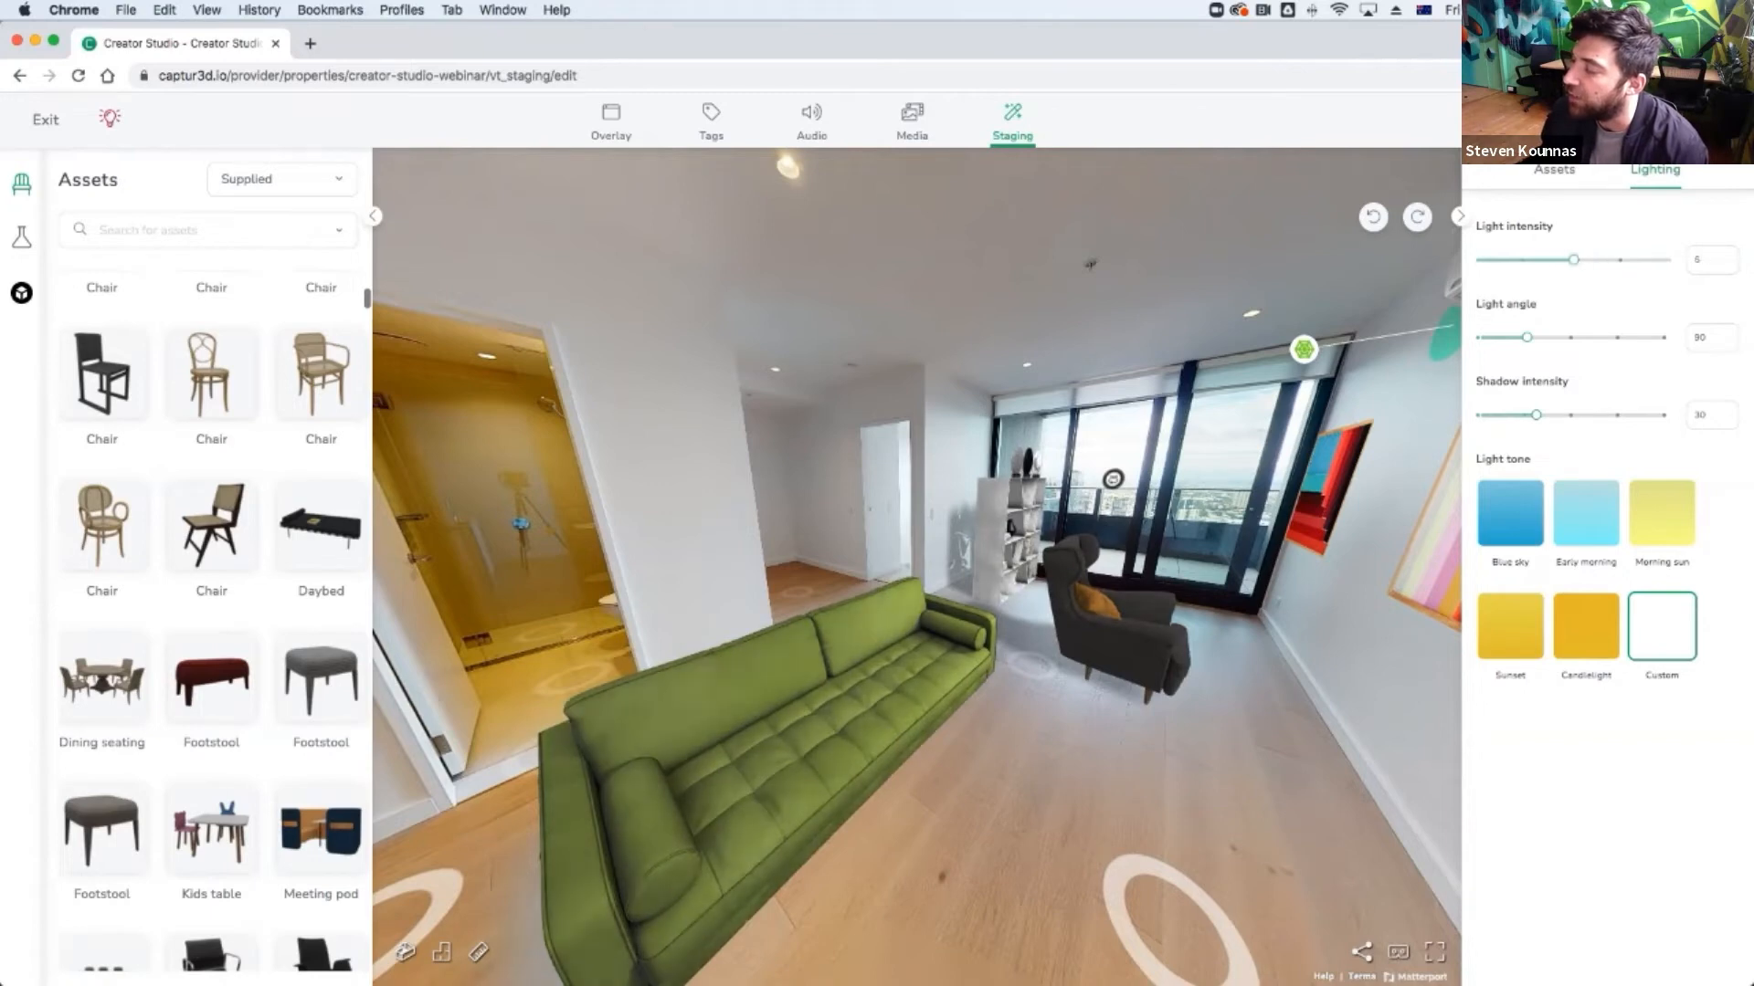
Rotate the armchair so its seat faces the kitchen side of the room, and deselect it.
click(1133, 797)
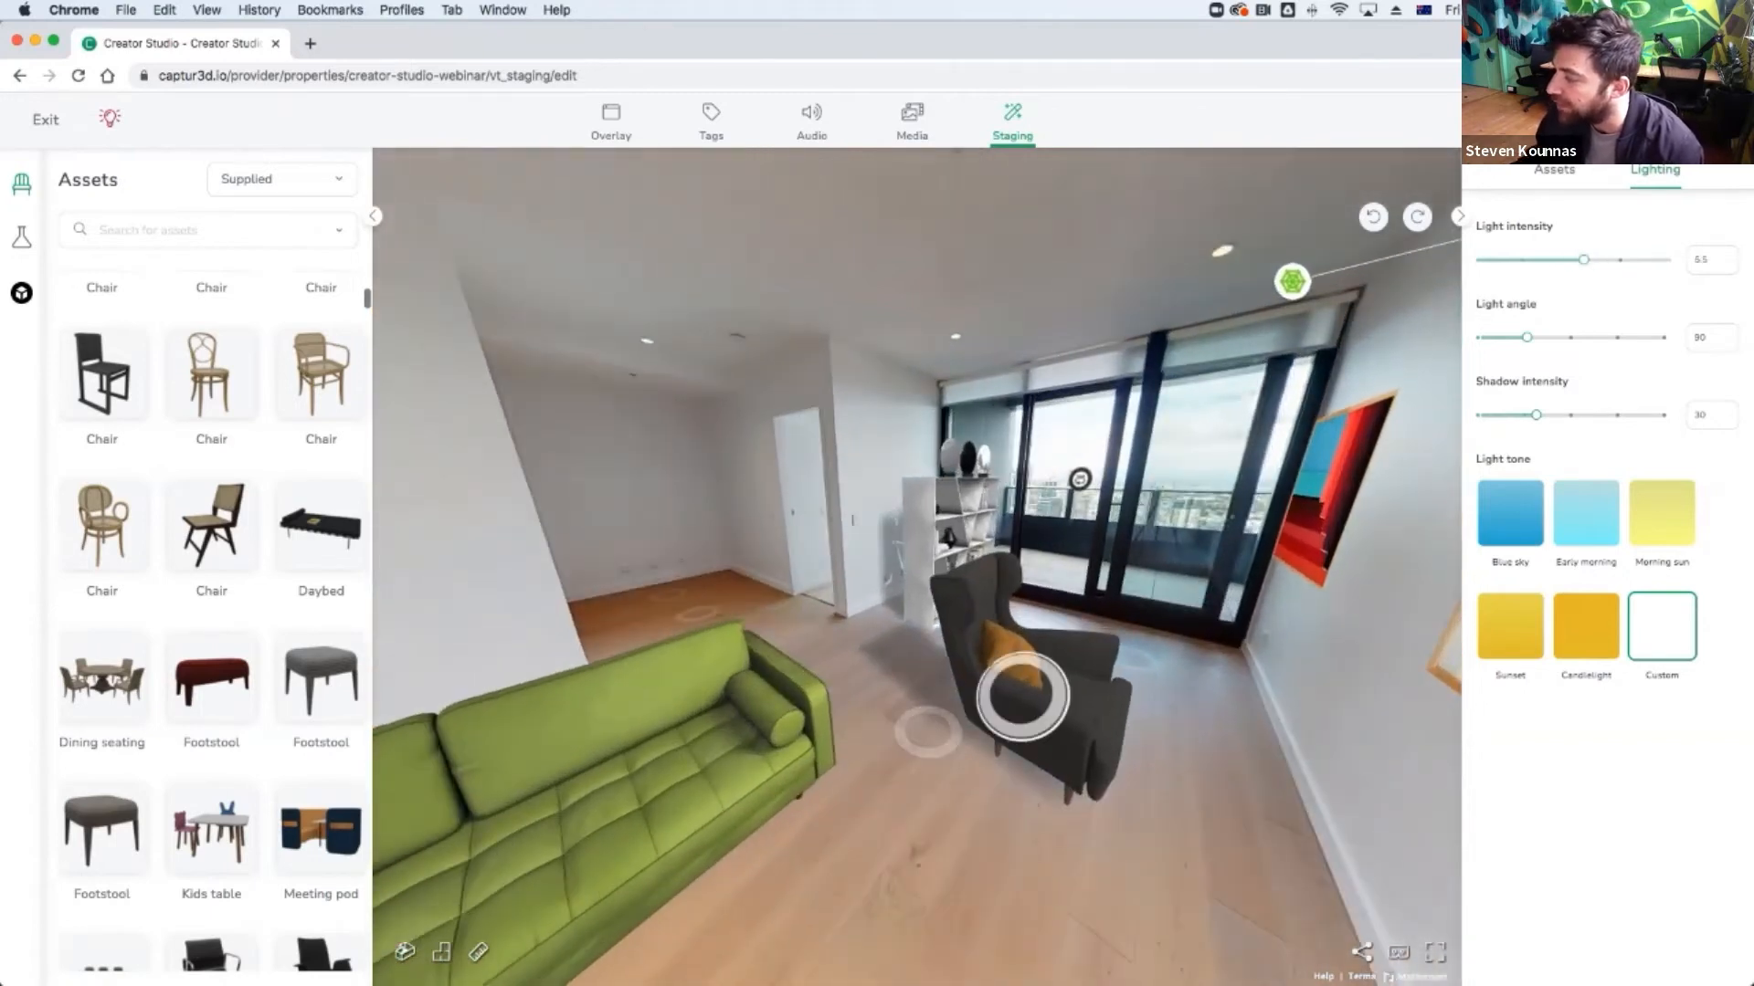
click(1037, 707)
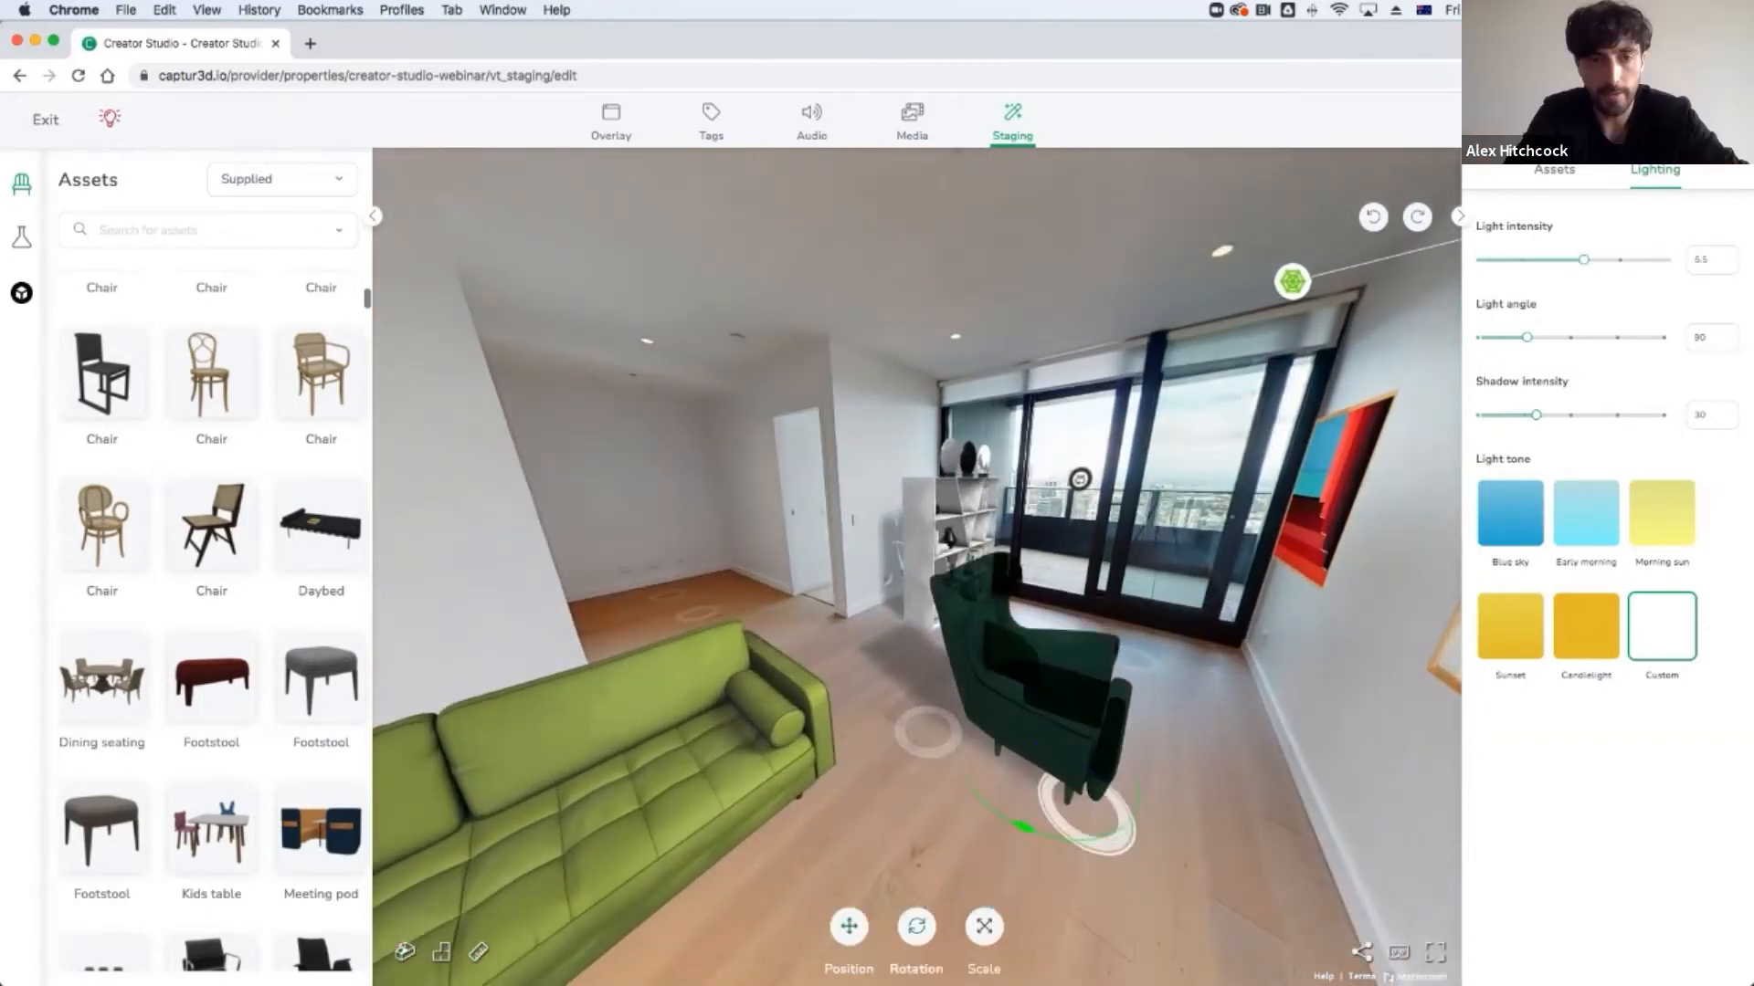
drag(1086, 816, 1105, 819)
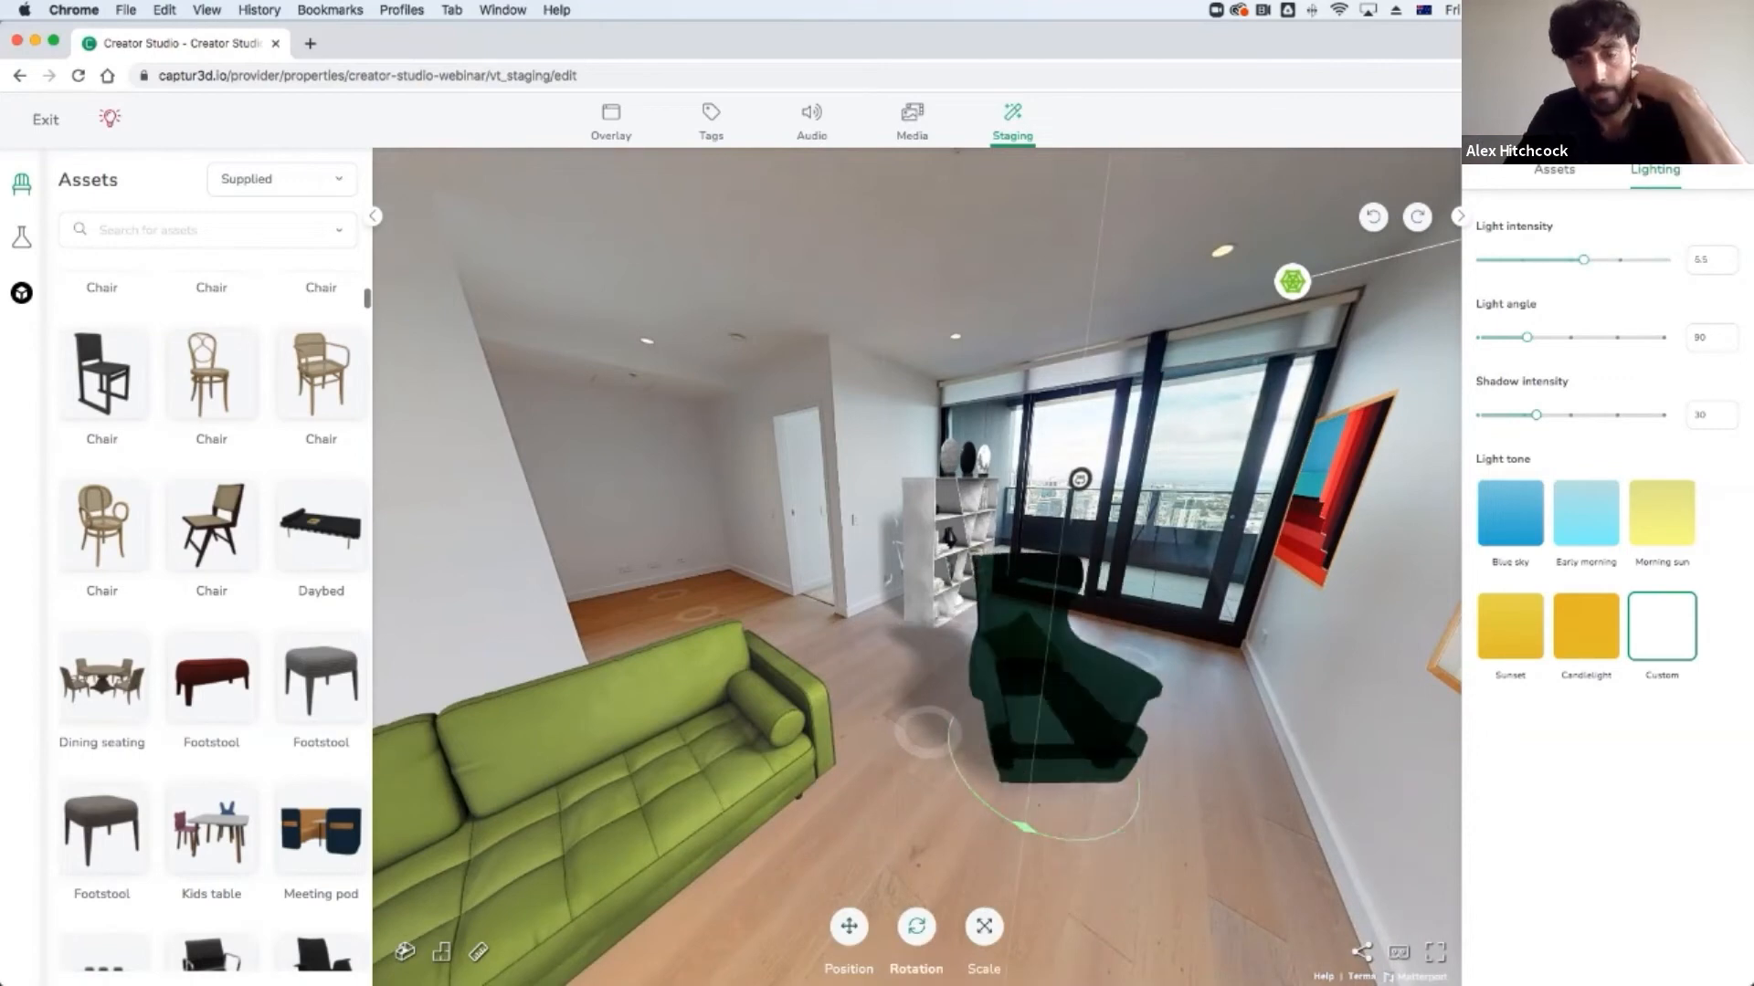
click(1154, 916)
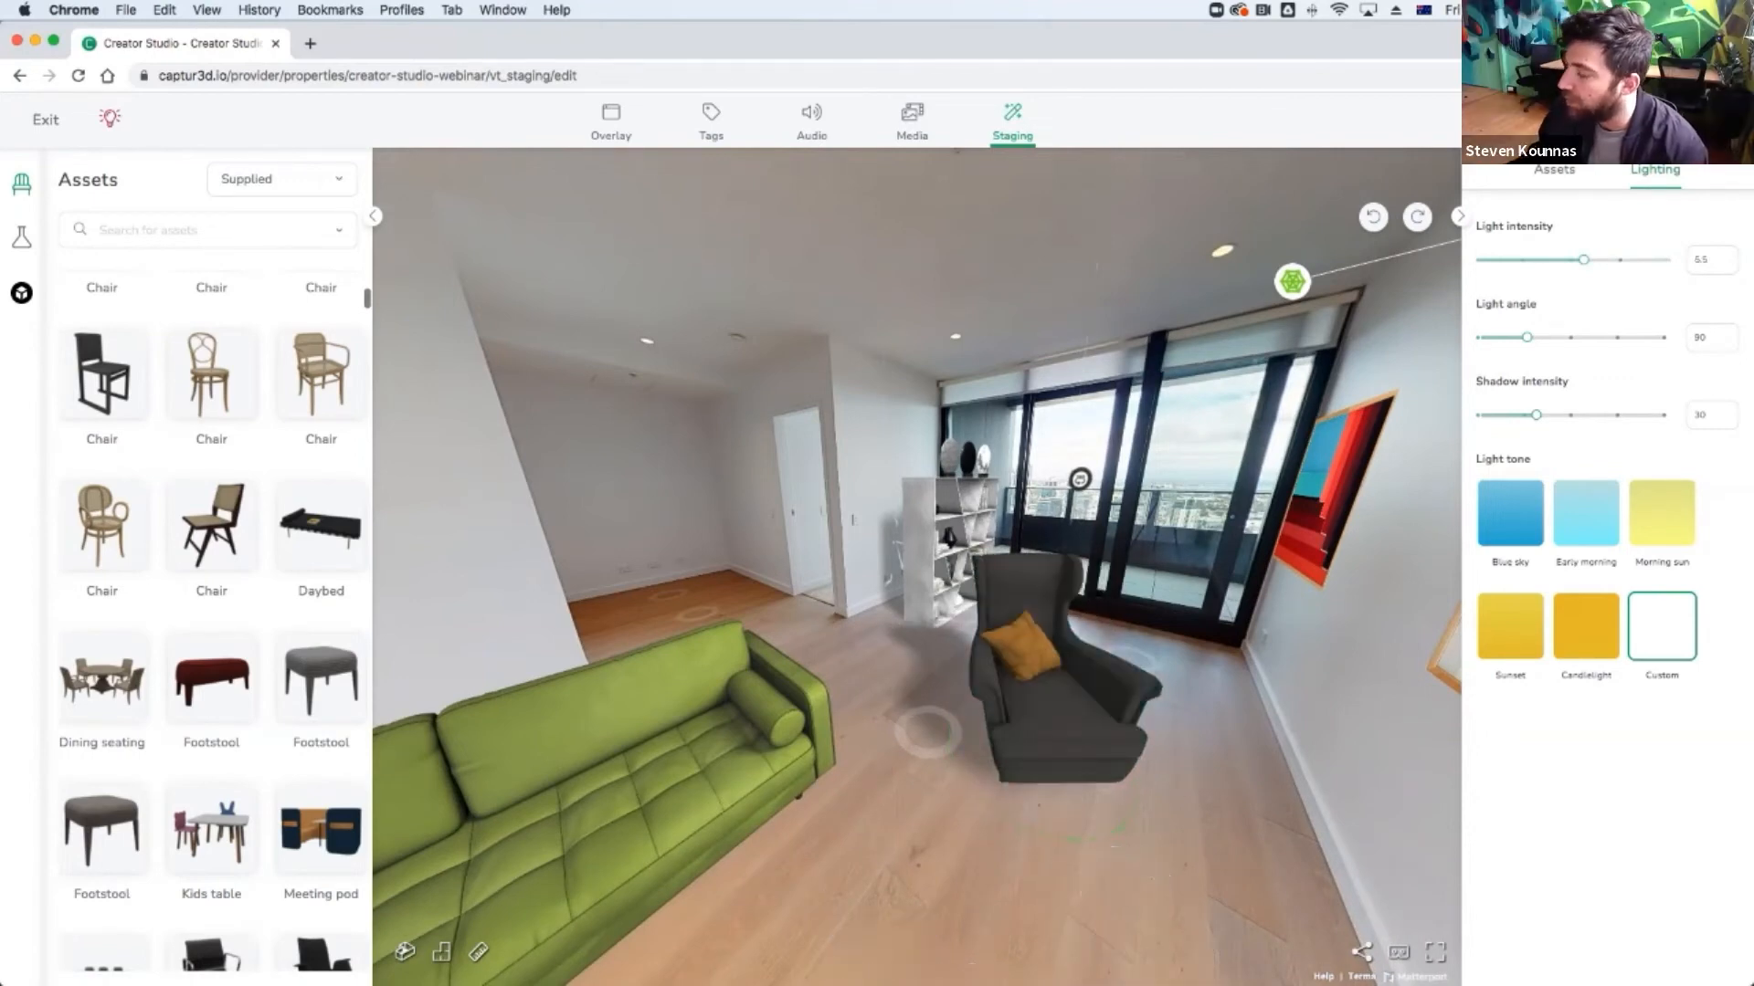
Check the staging from several viewpoints, and set the light intensity to 5 and the light angle to about 328.5.
drag(995, 899, 1324, 757)
drag(635, 701, 1005, 726)
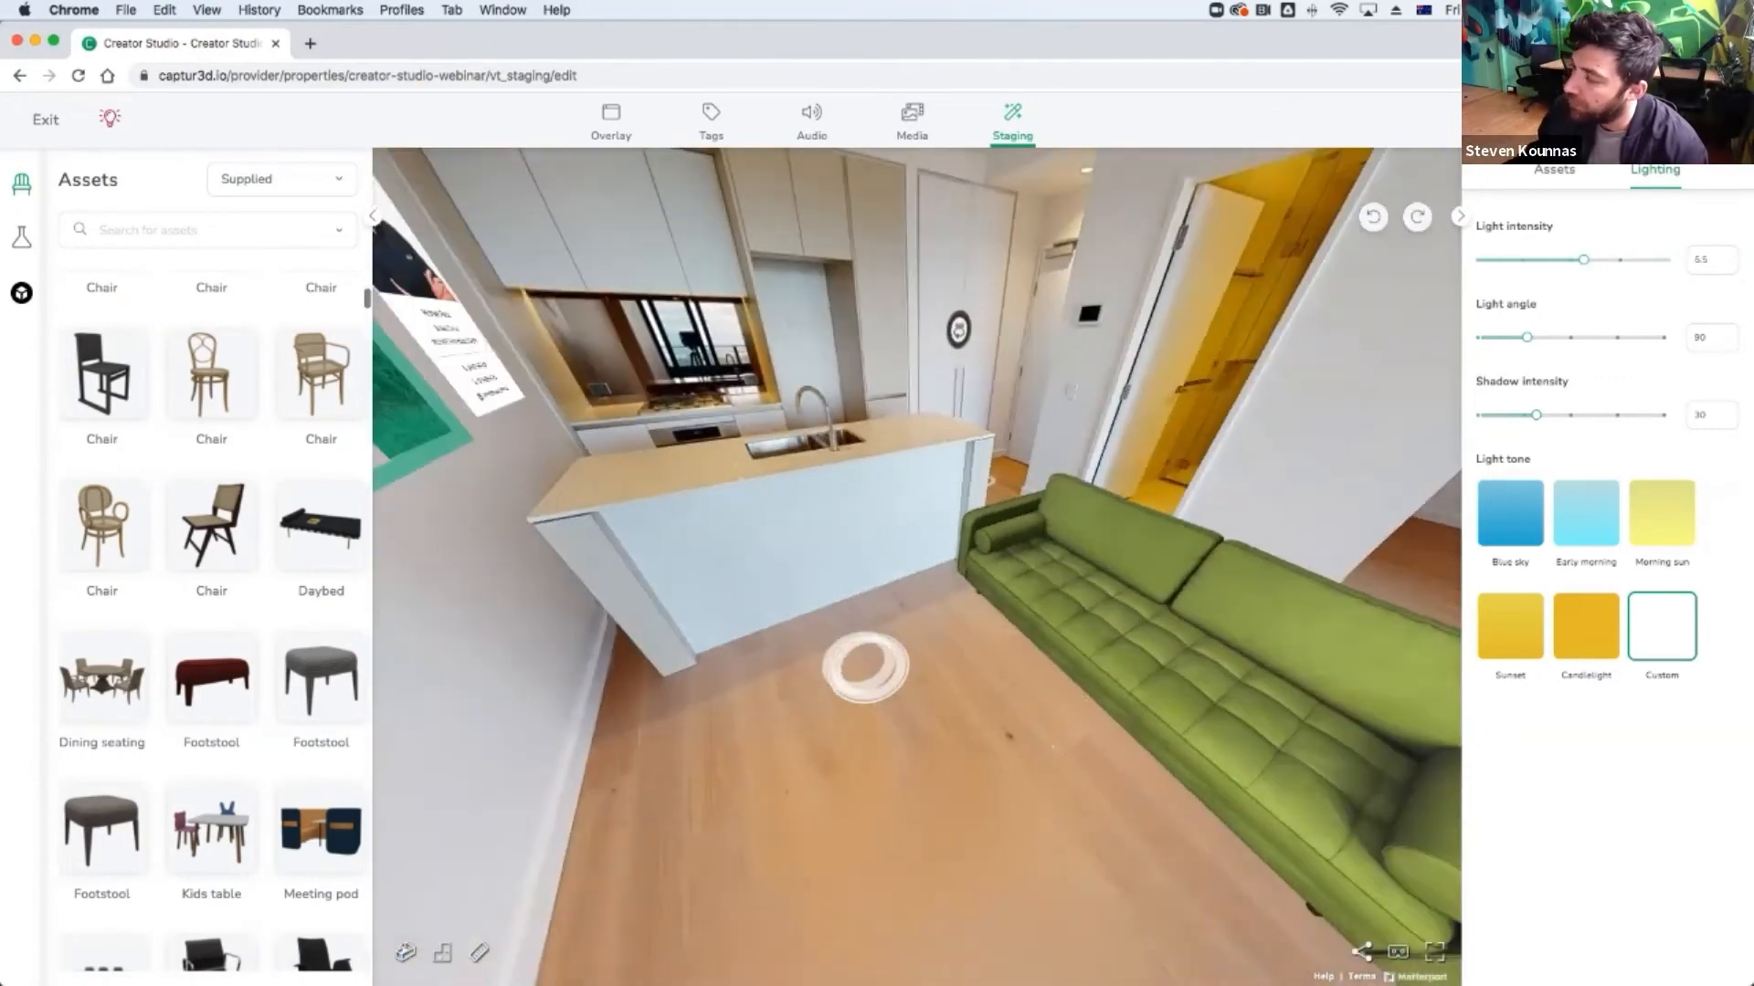
click(875, 670)
click(659, 731)
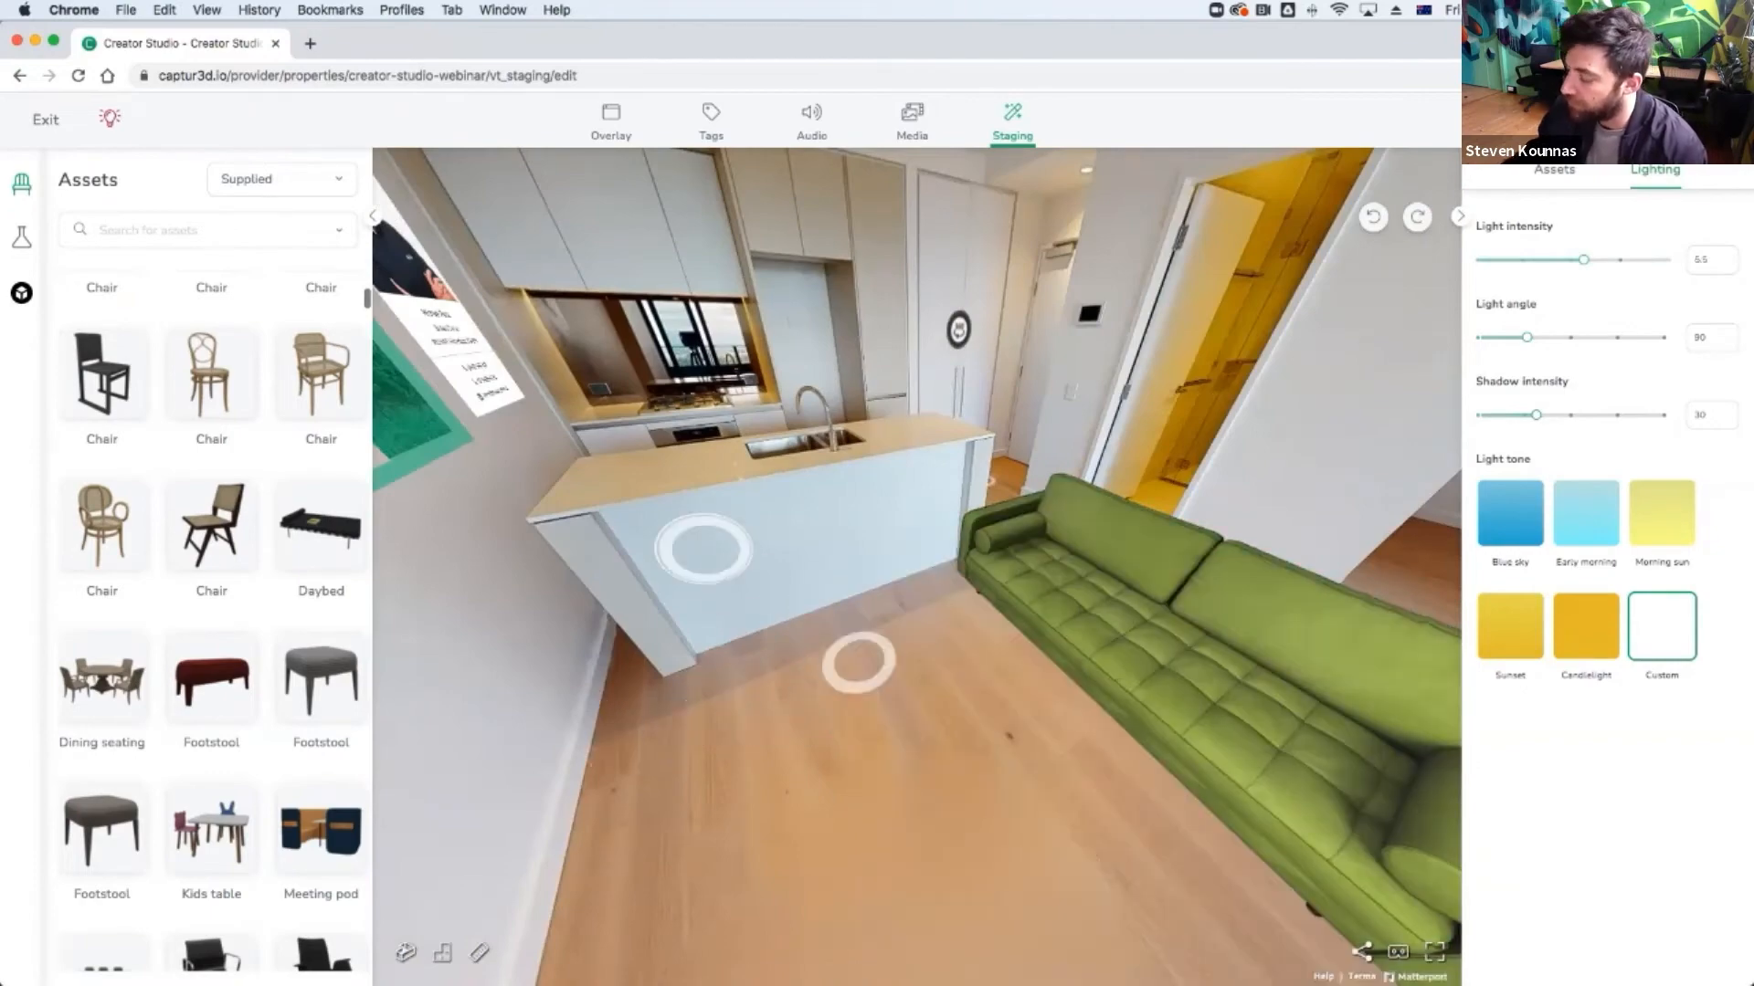
click(704, 549)
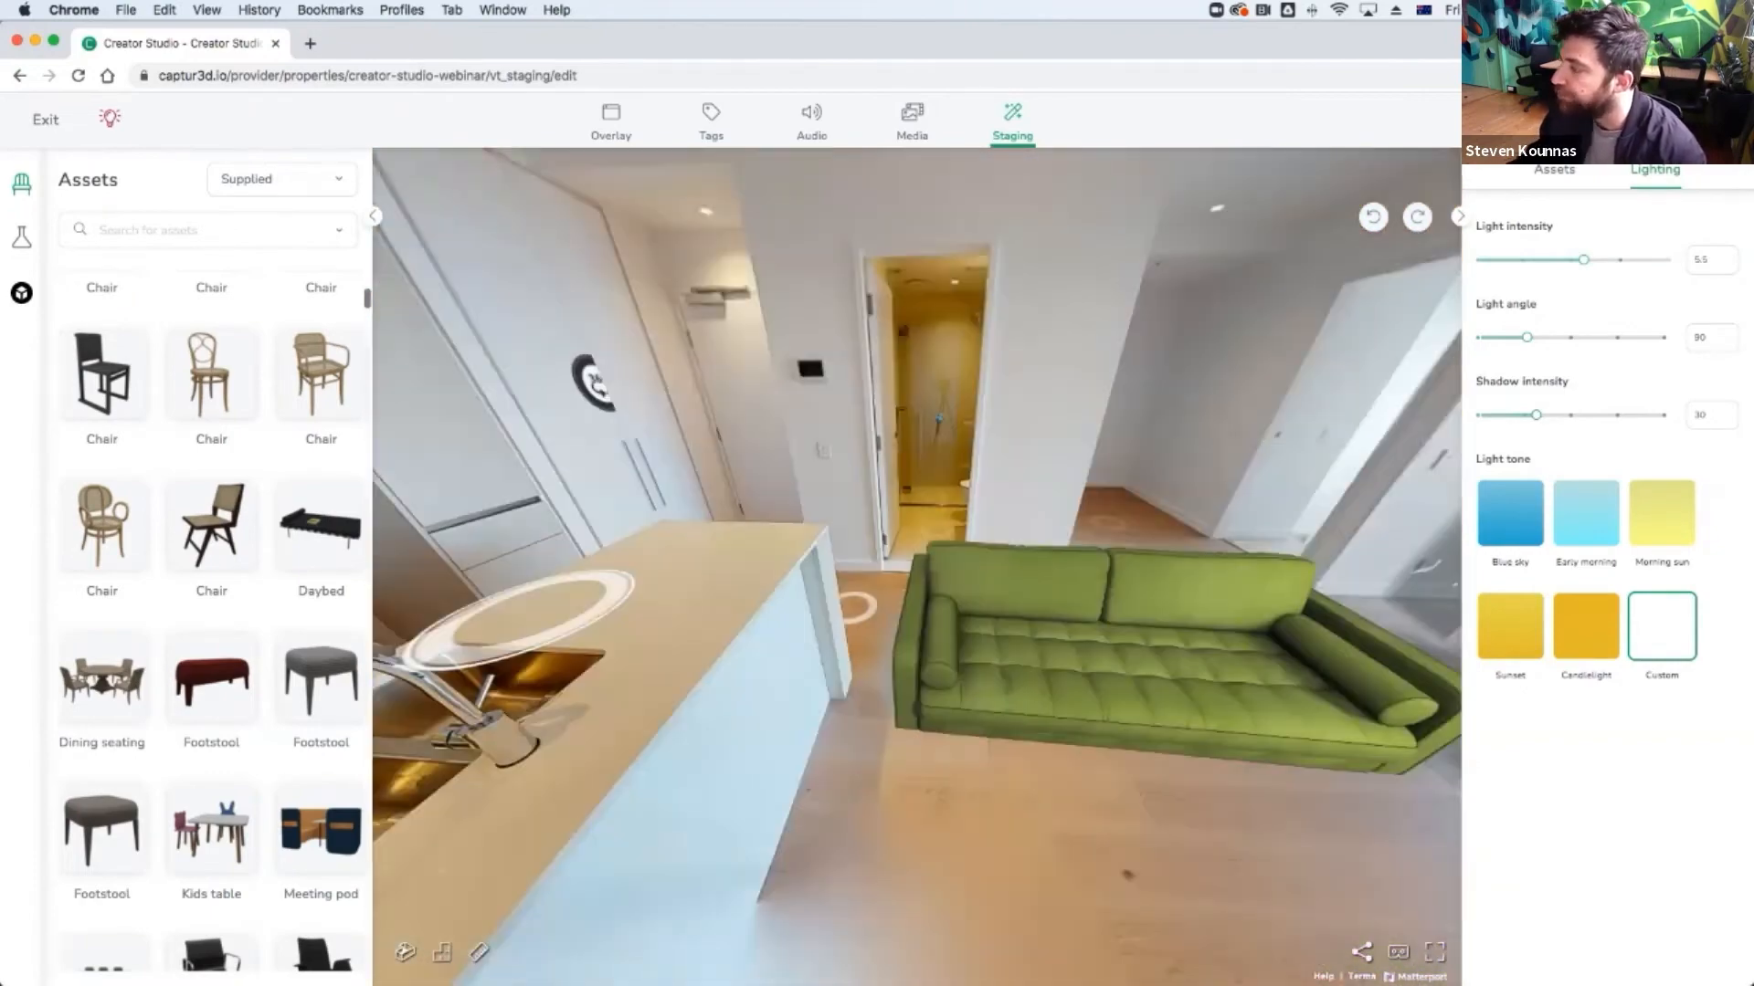
click(1053, 448)
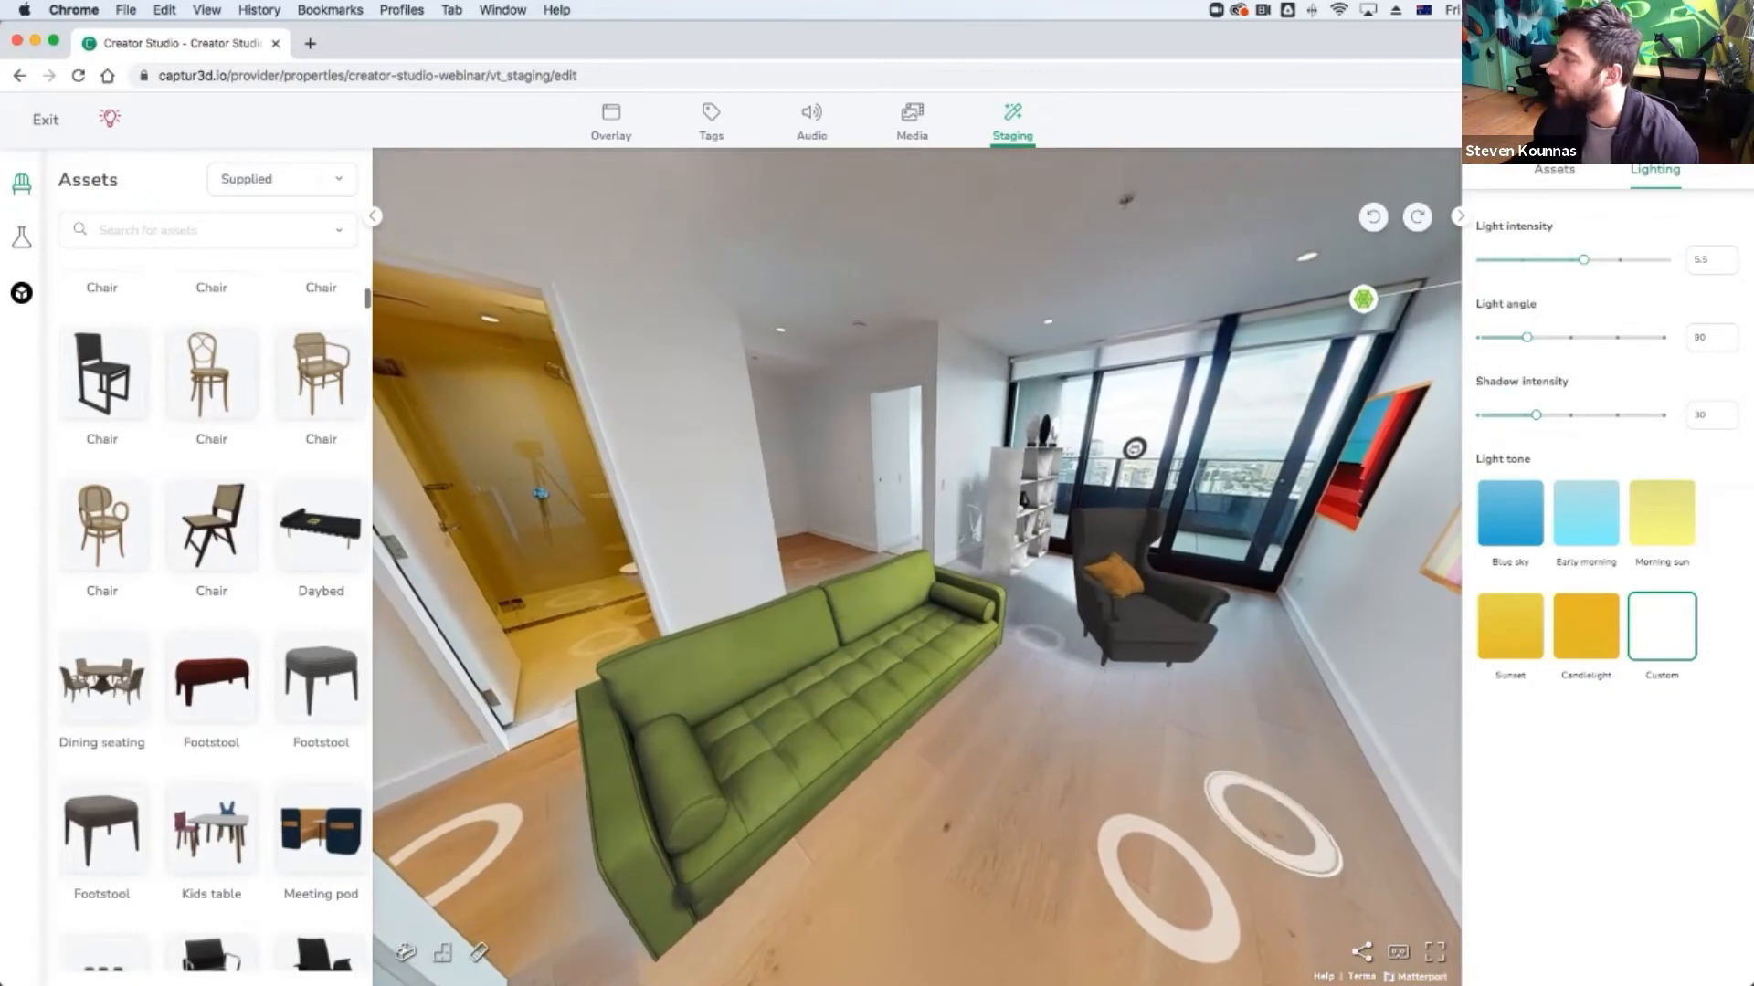
mouse_move(1582, 261)
mouse_down()
mouse_move(1525, 261)
mouse_move(1641, 260)
mouse_move(1530, 260)
mouse_move(1583, 260)
mouse_up()
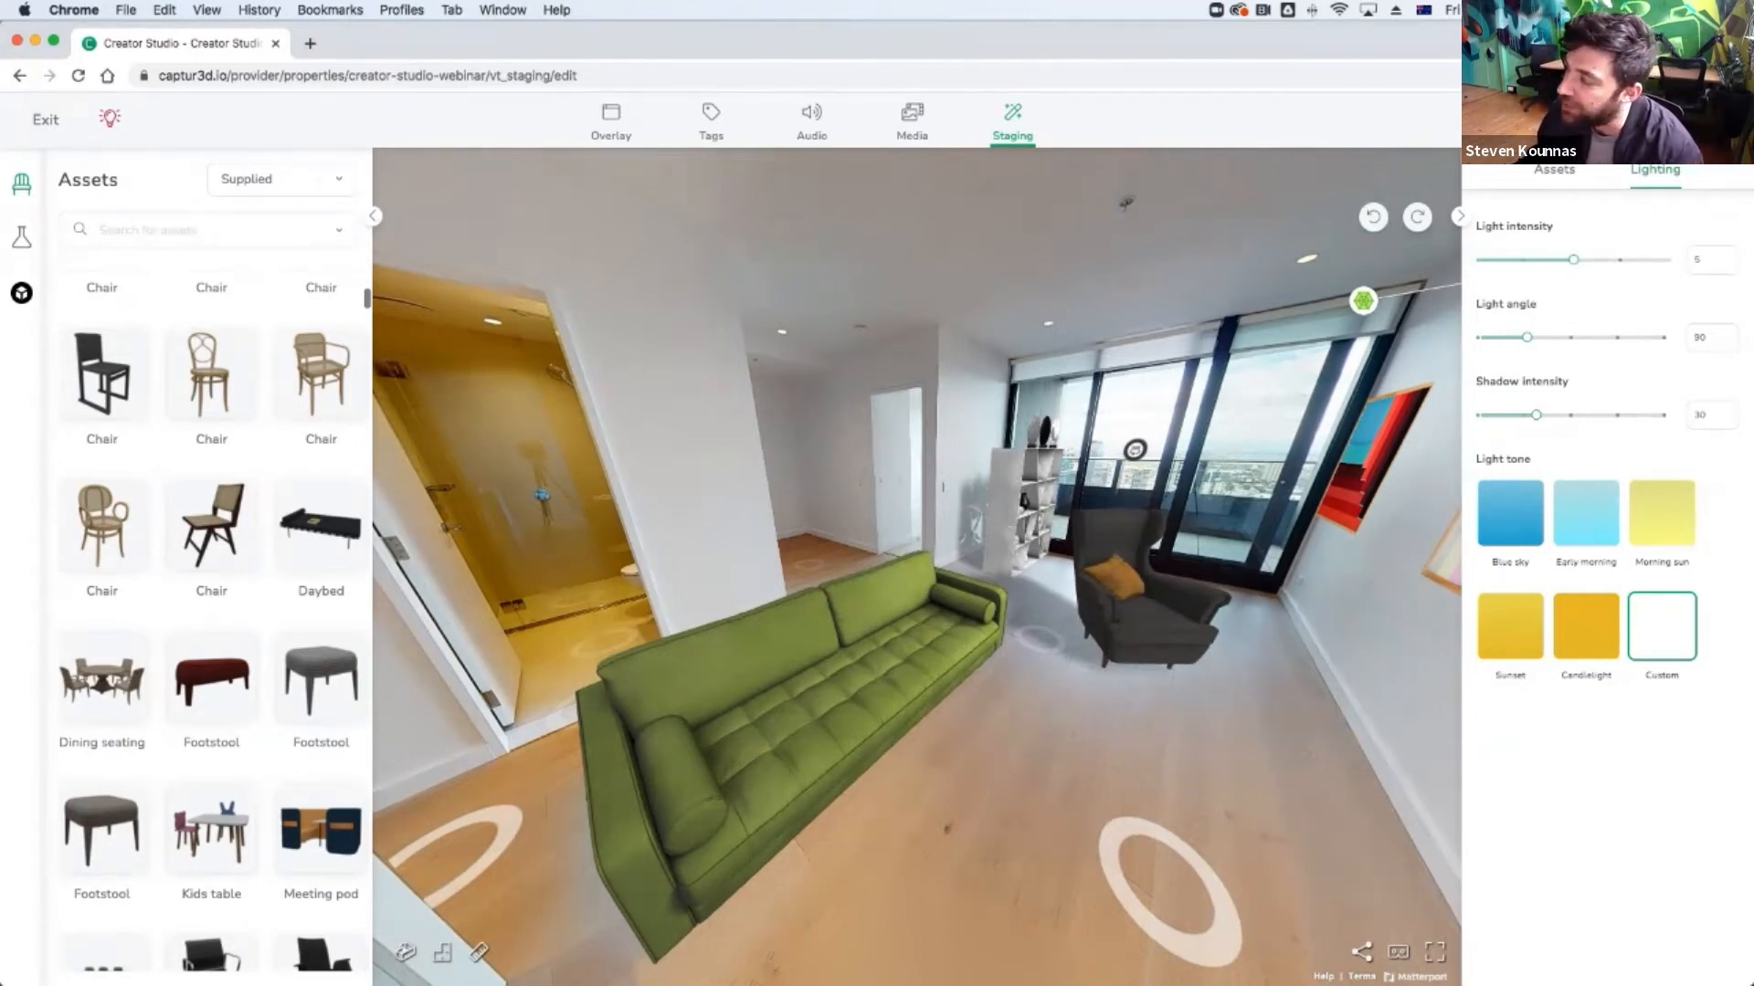
mouse_move(1526, 338)
mouse_down()
mouse_move(1481, 338)
mouse_move(1650, 337)
mouse_up()
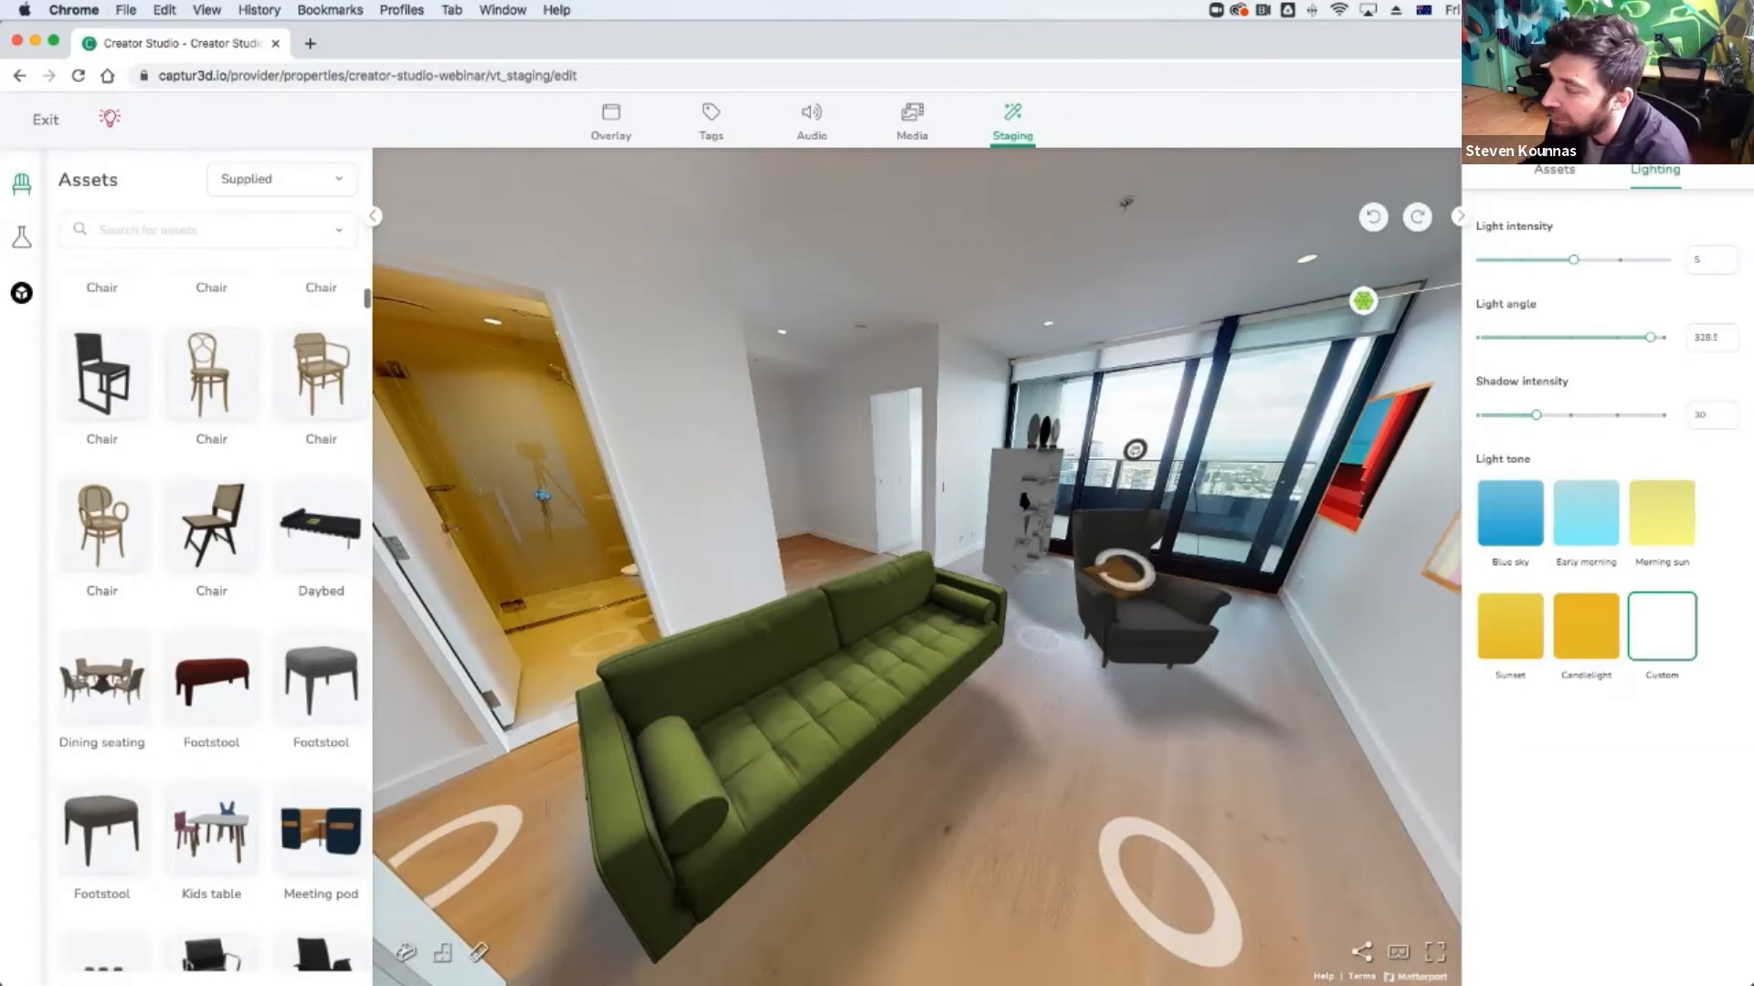
click(1169, 877)
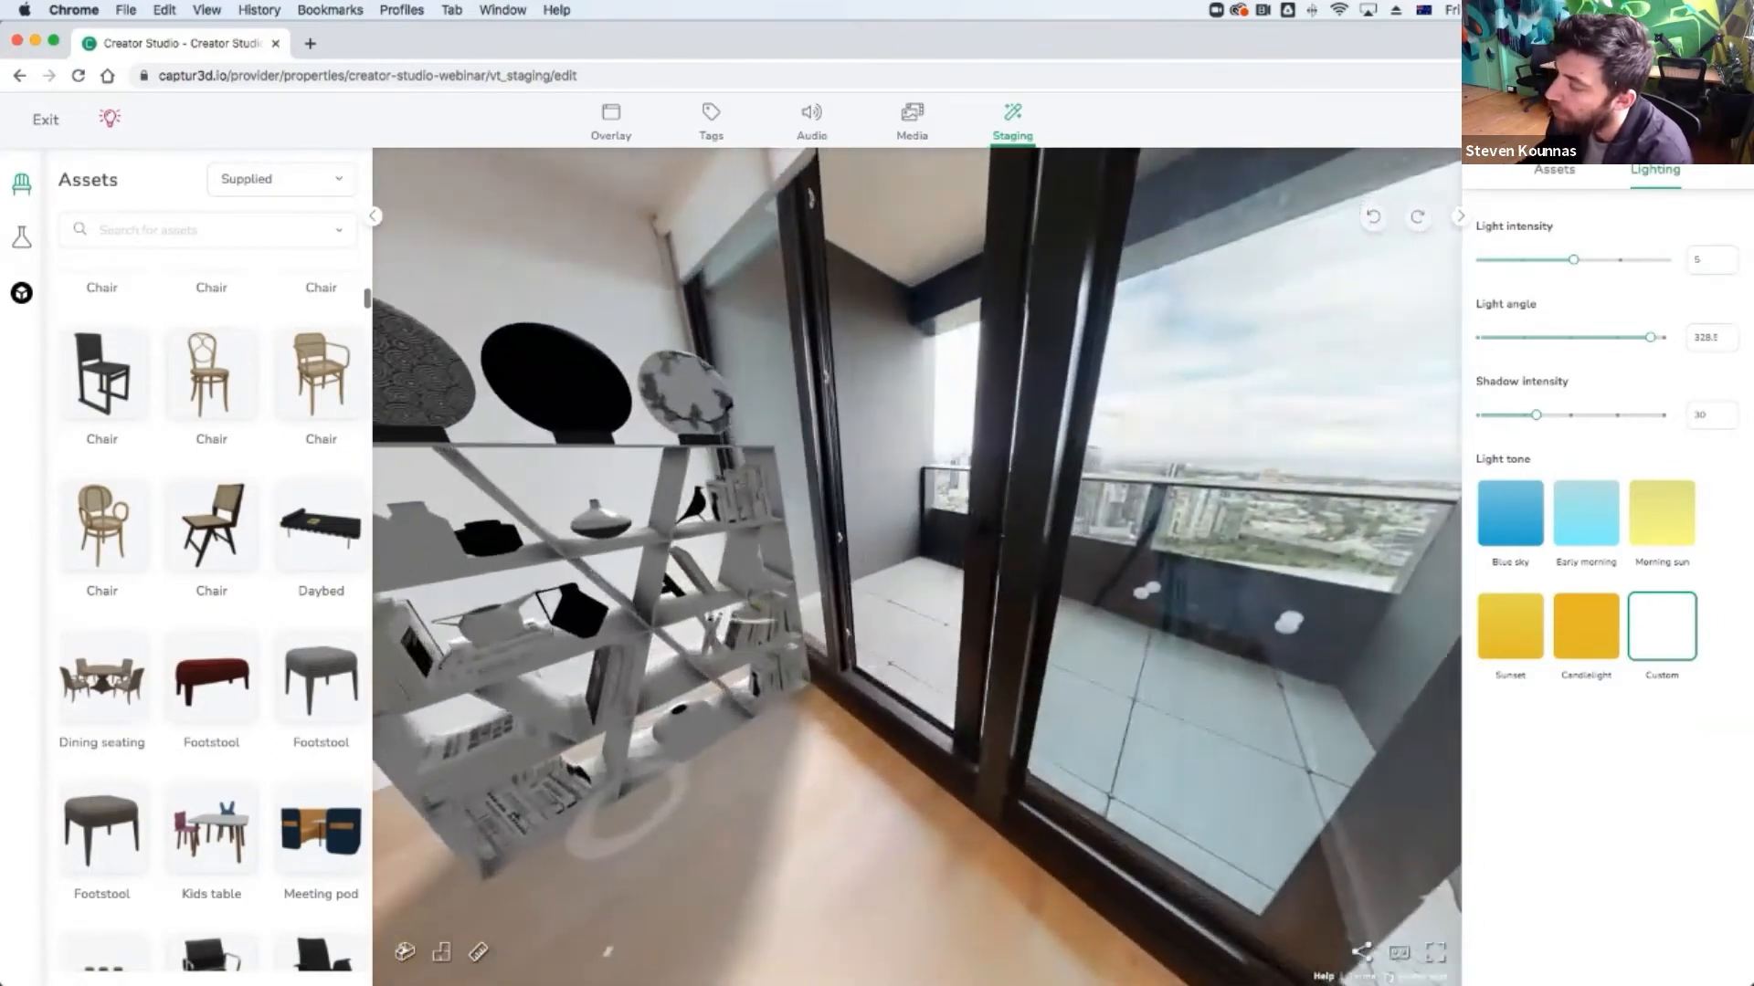
View the armchair and sofa from the kitchen side and set the shadow intensity to 37.
drag(457, 639, 895, 584)
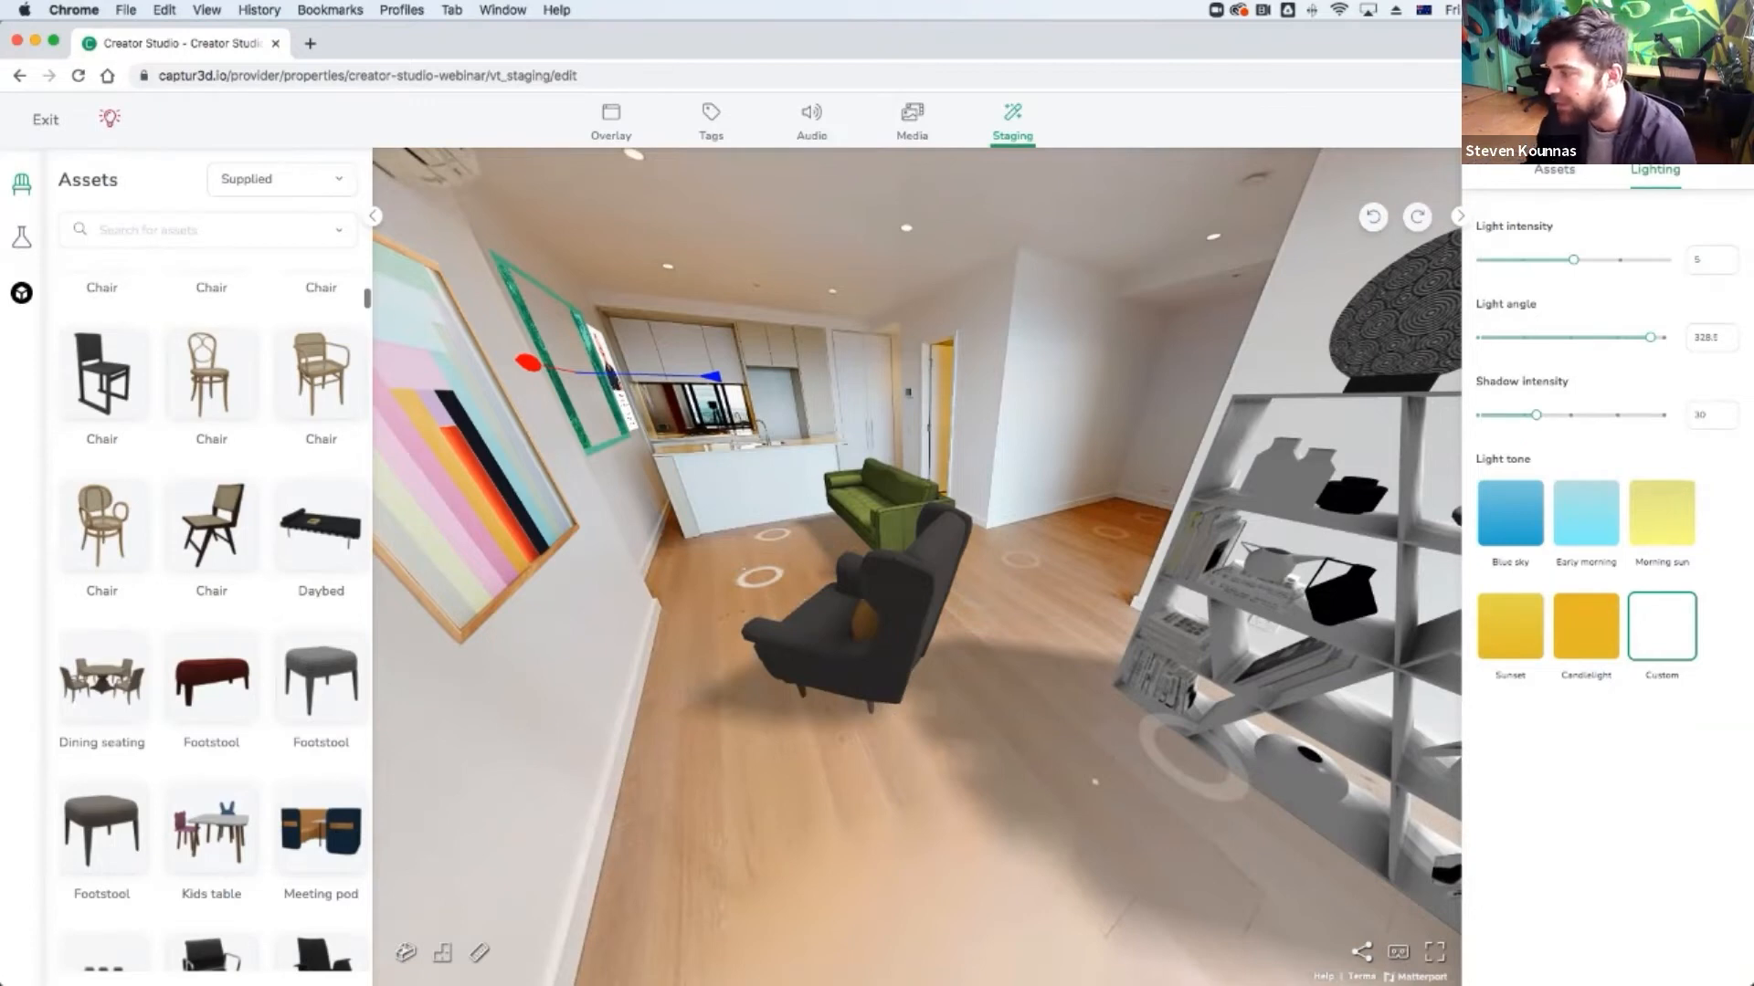
click(751, 575)
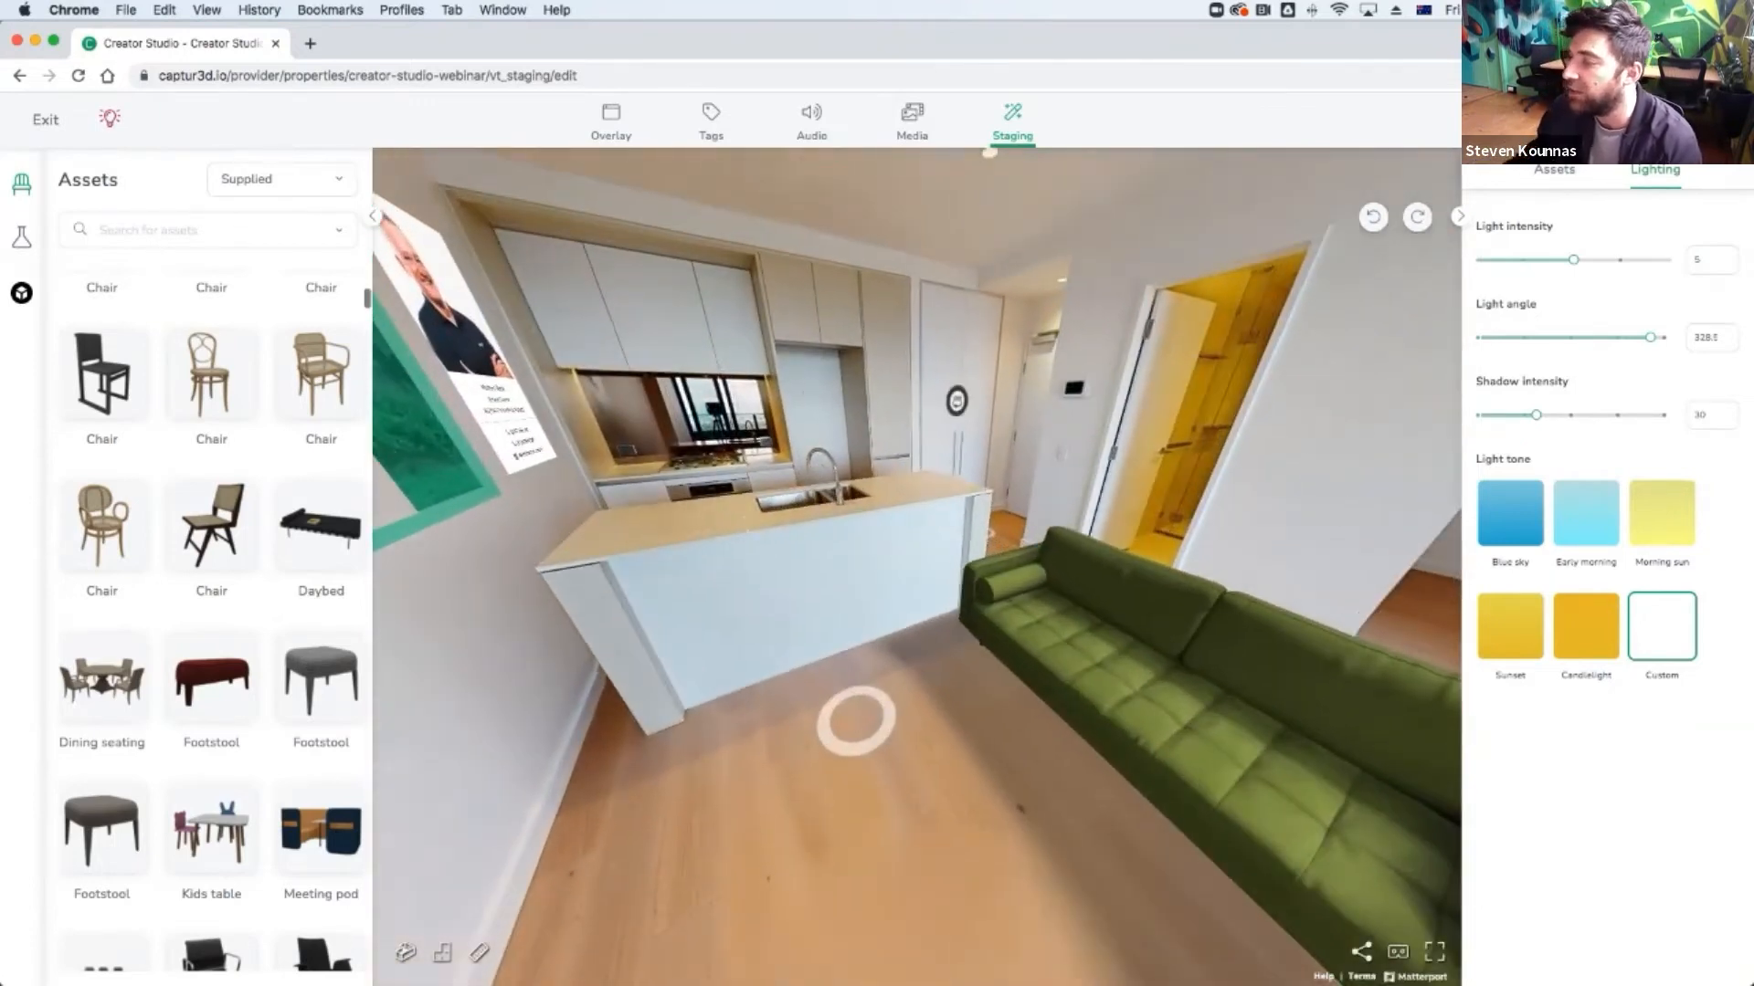
click(853, 717)
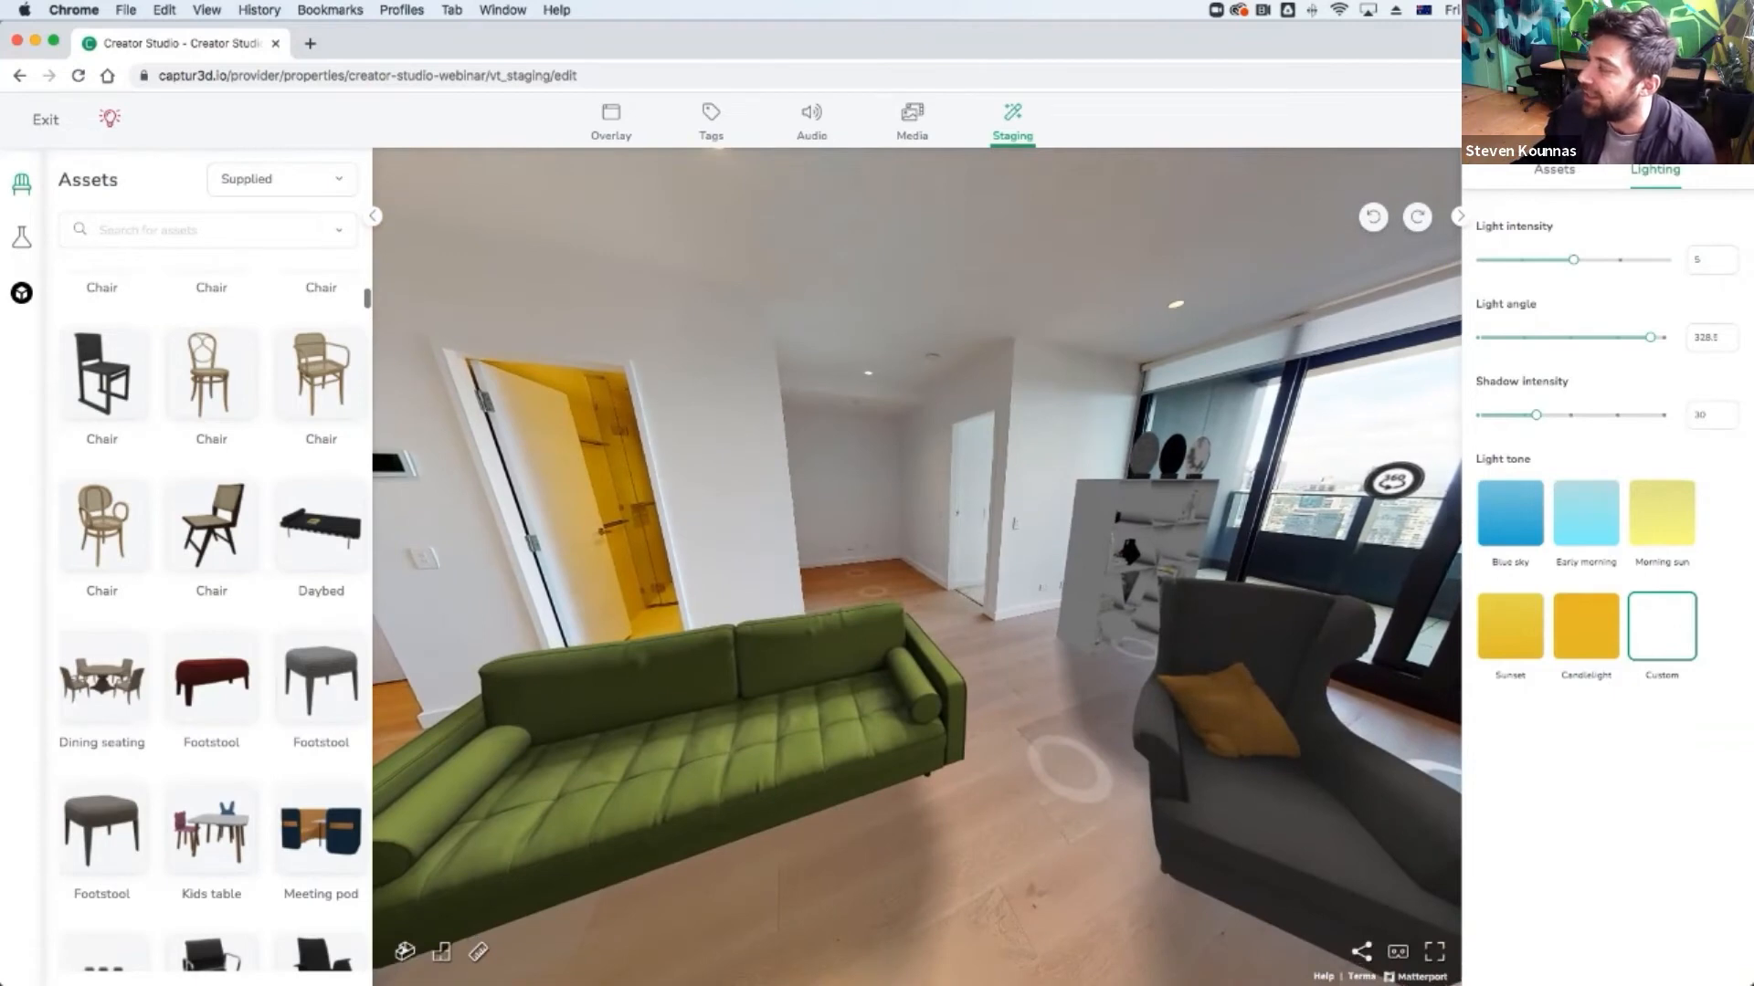
mouse_move(1536, 415)
mouse_down()
mouse_move(1625, 416)
mouse_move(1511, 416)
mouse_move(1594, 416)
mouse_move(1549, 416)
mouse_up()
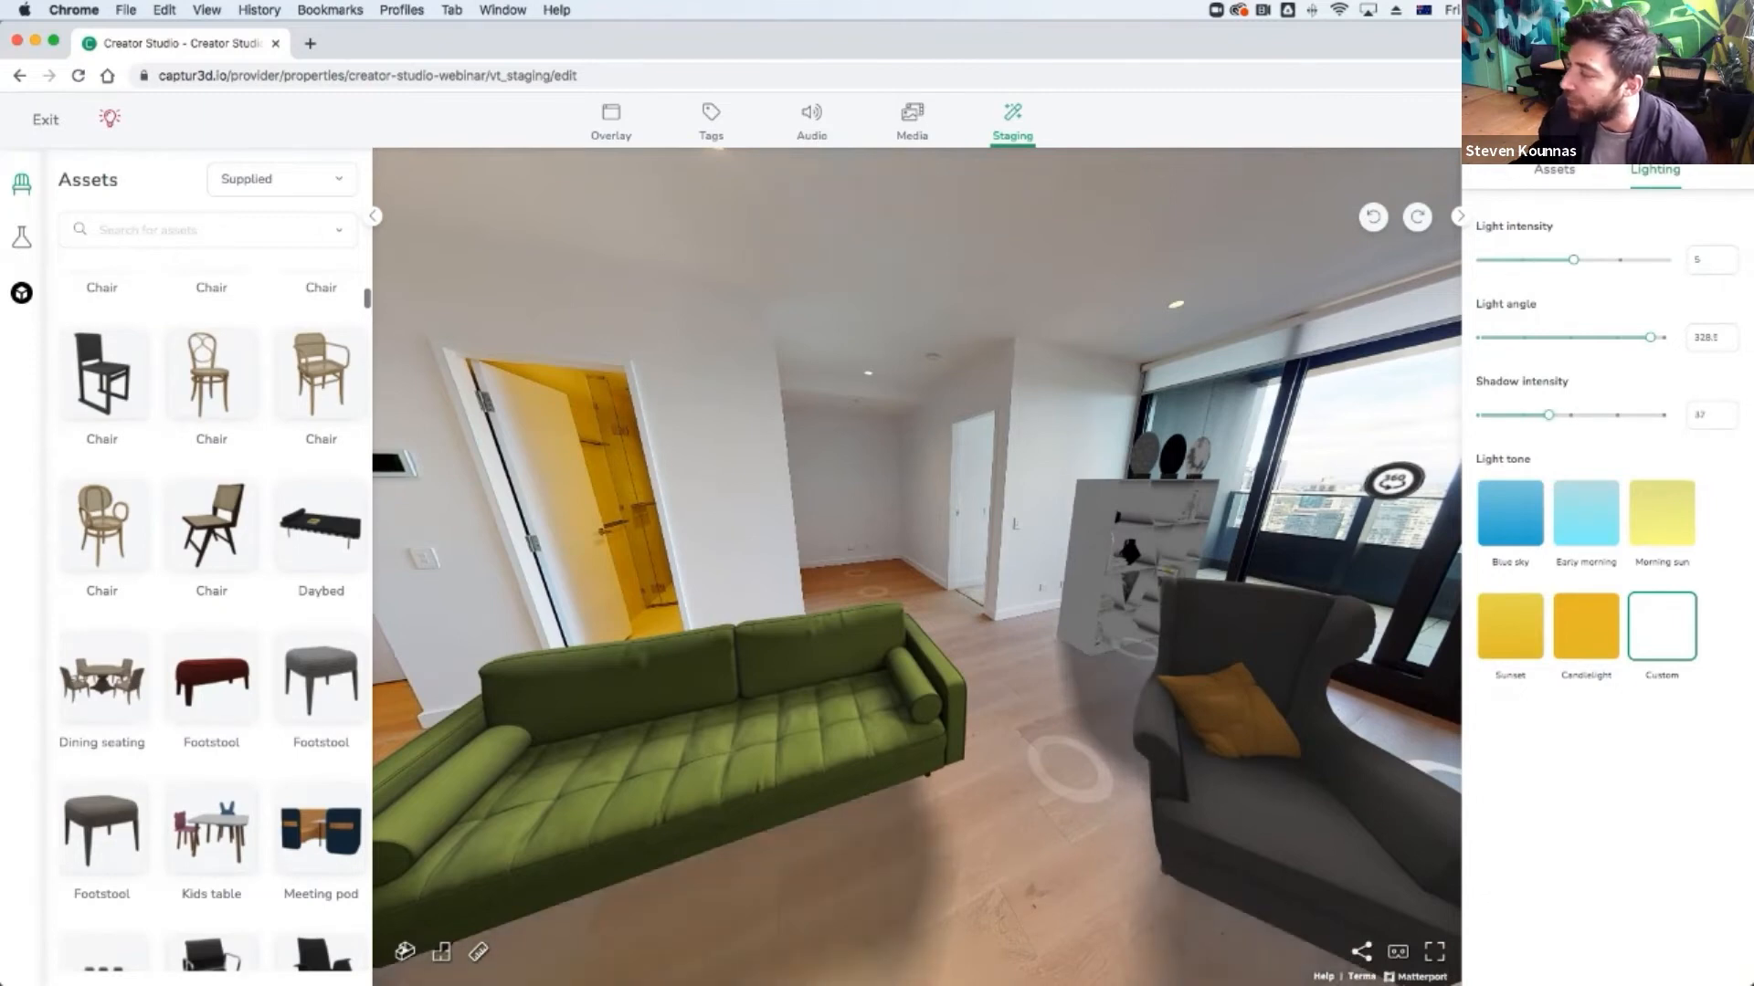
Inspect the sofa, armchair and bookcase shadows from several viewpoints, and set the shadow intensity to 18.
click(1069, 767)
click(744, 811)
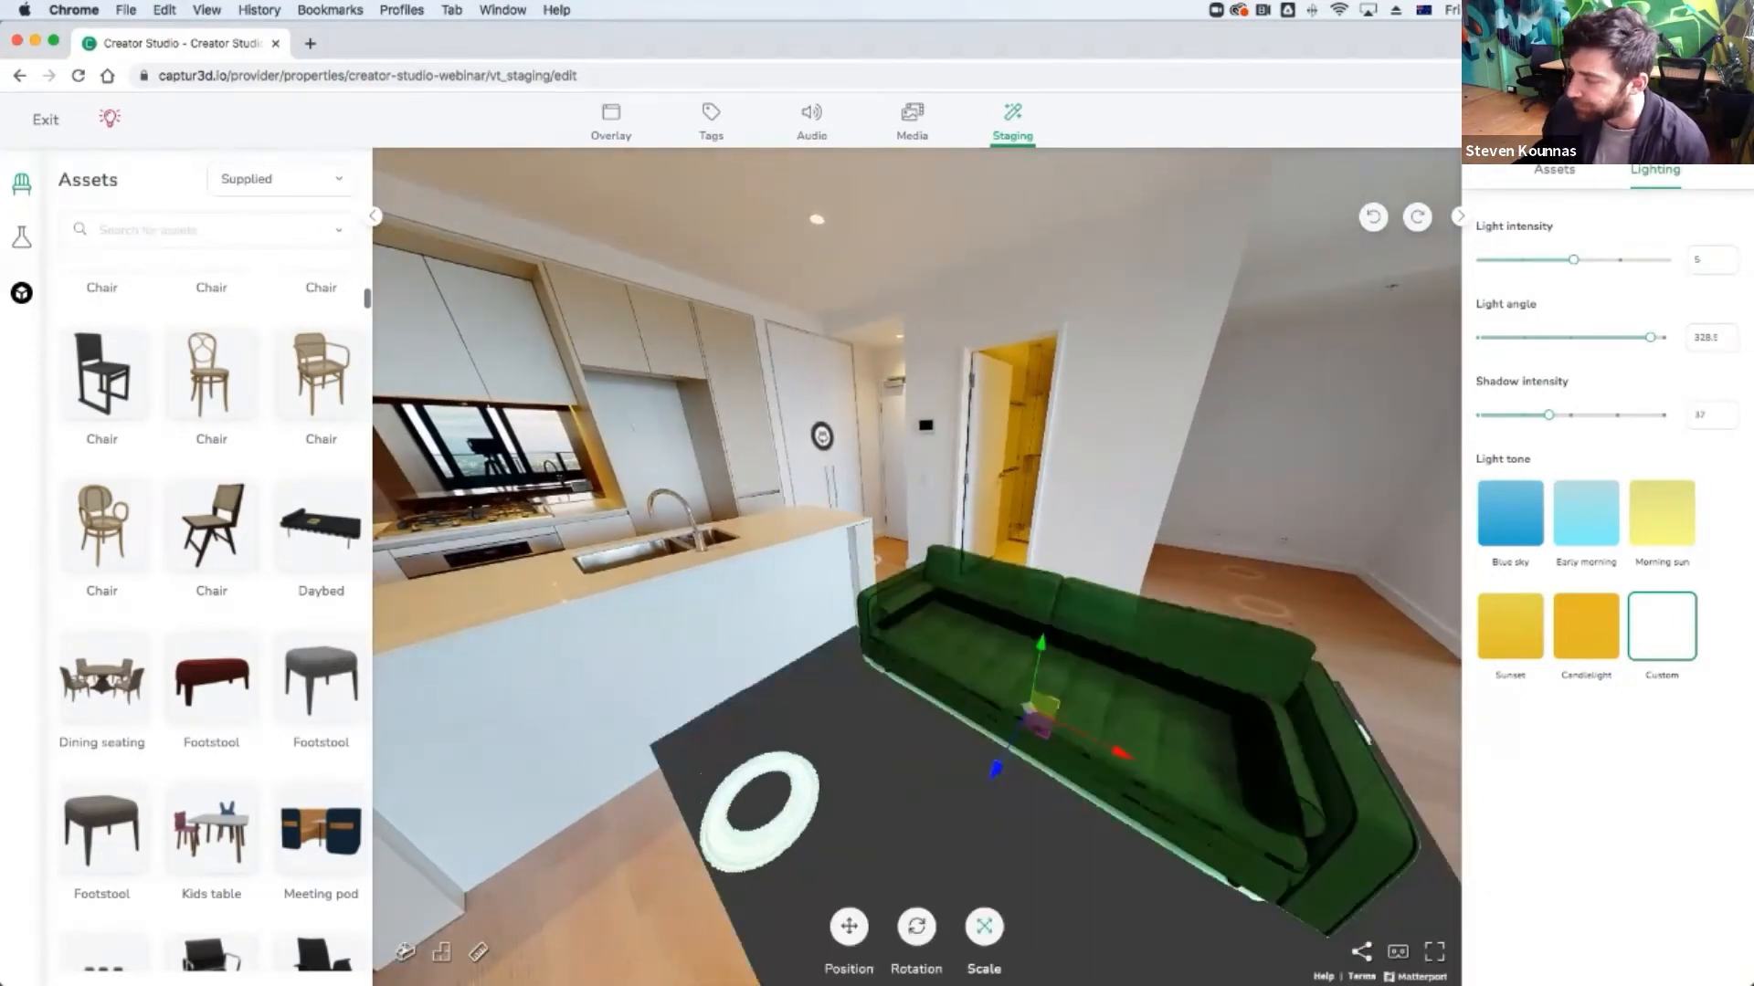
click(767, 808)
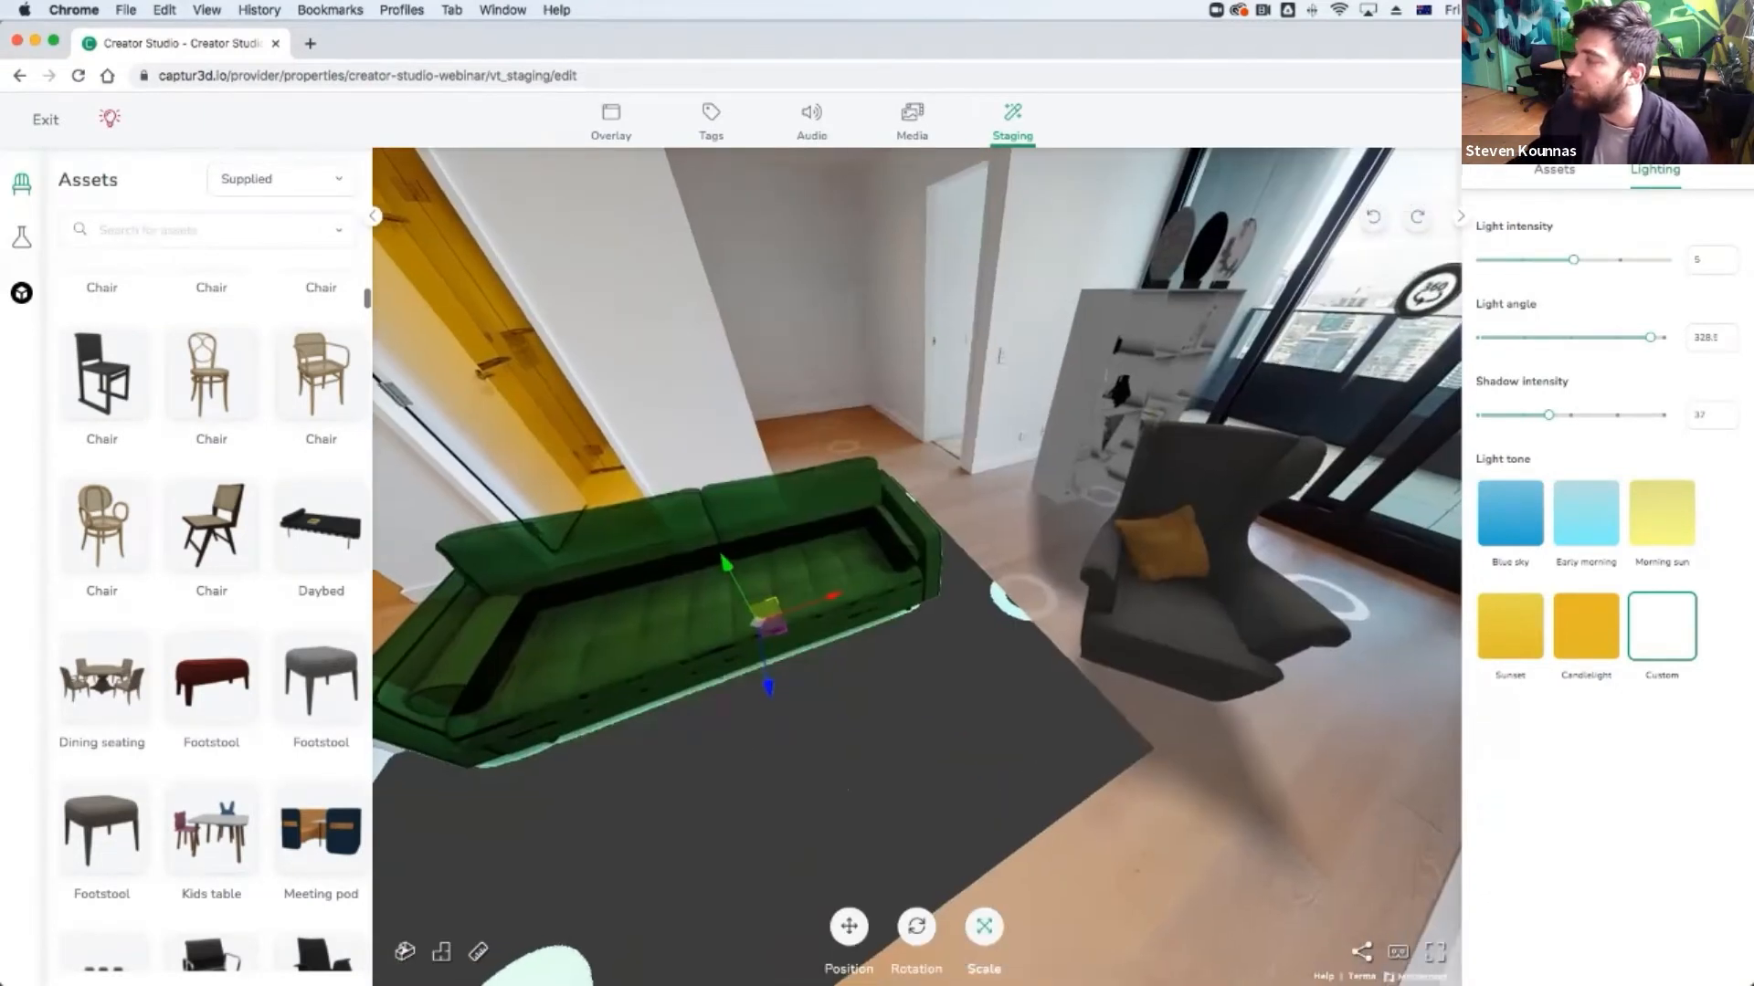
click(1025, 606)
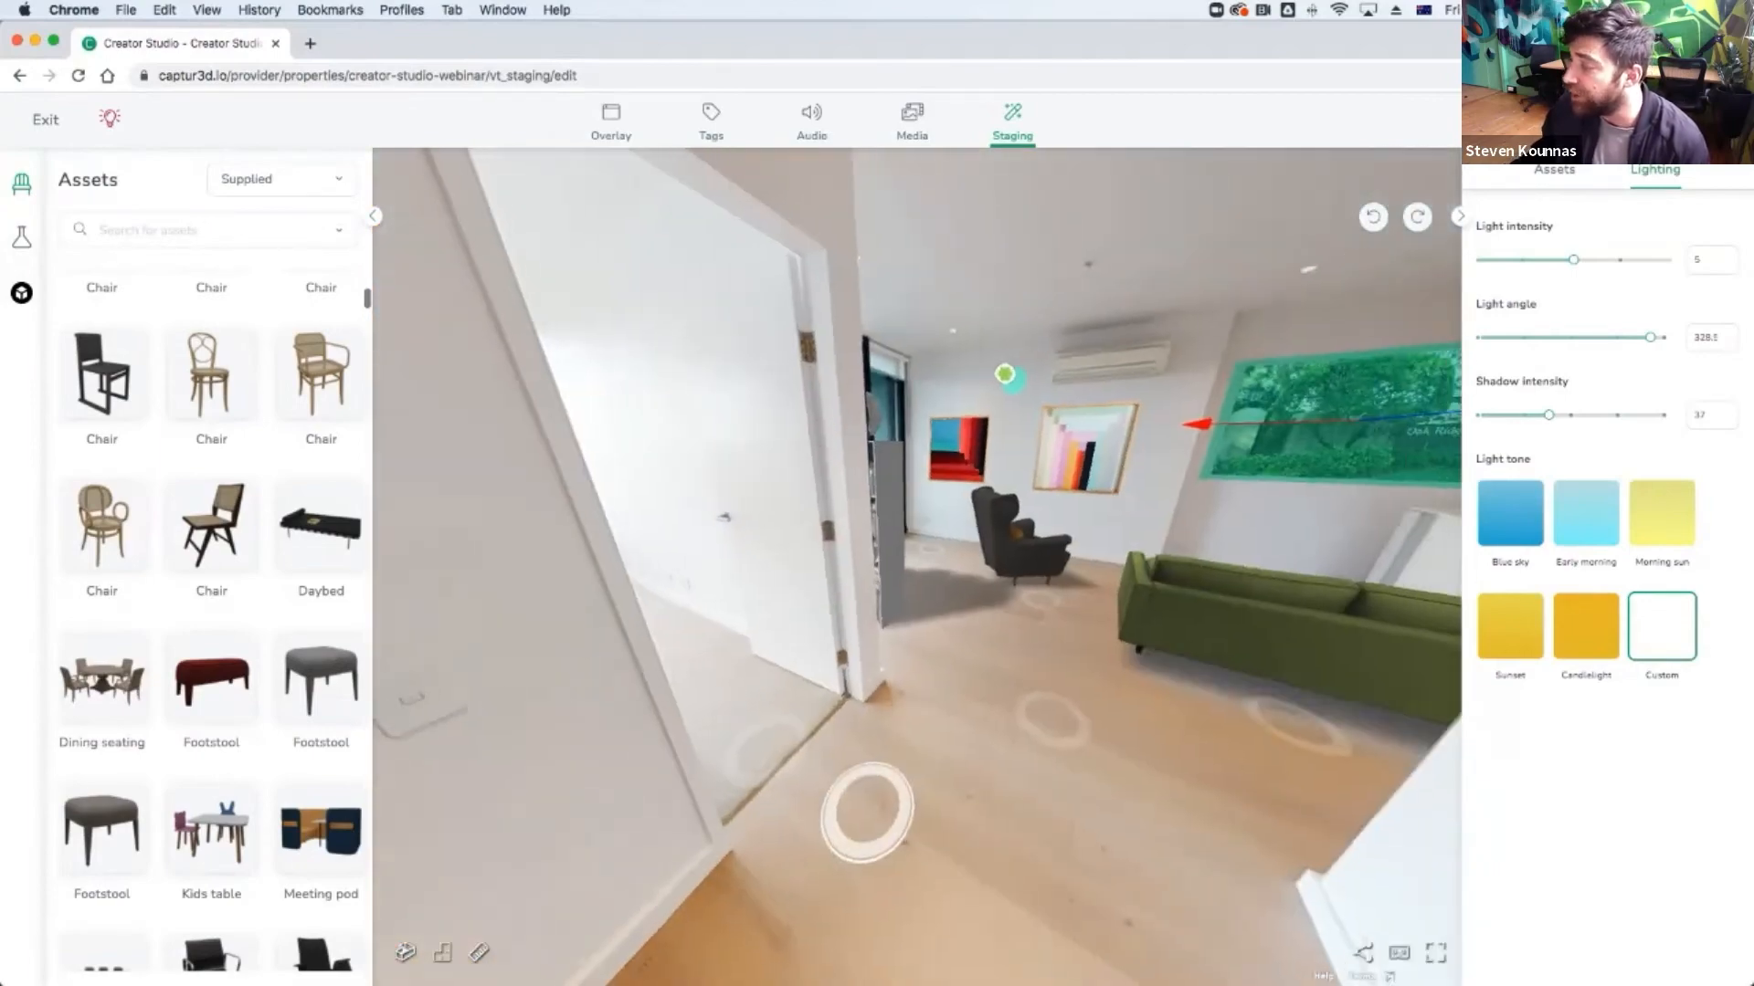
click(1030, 733)
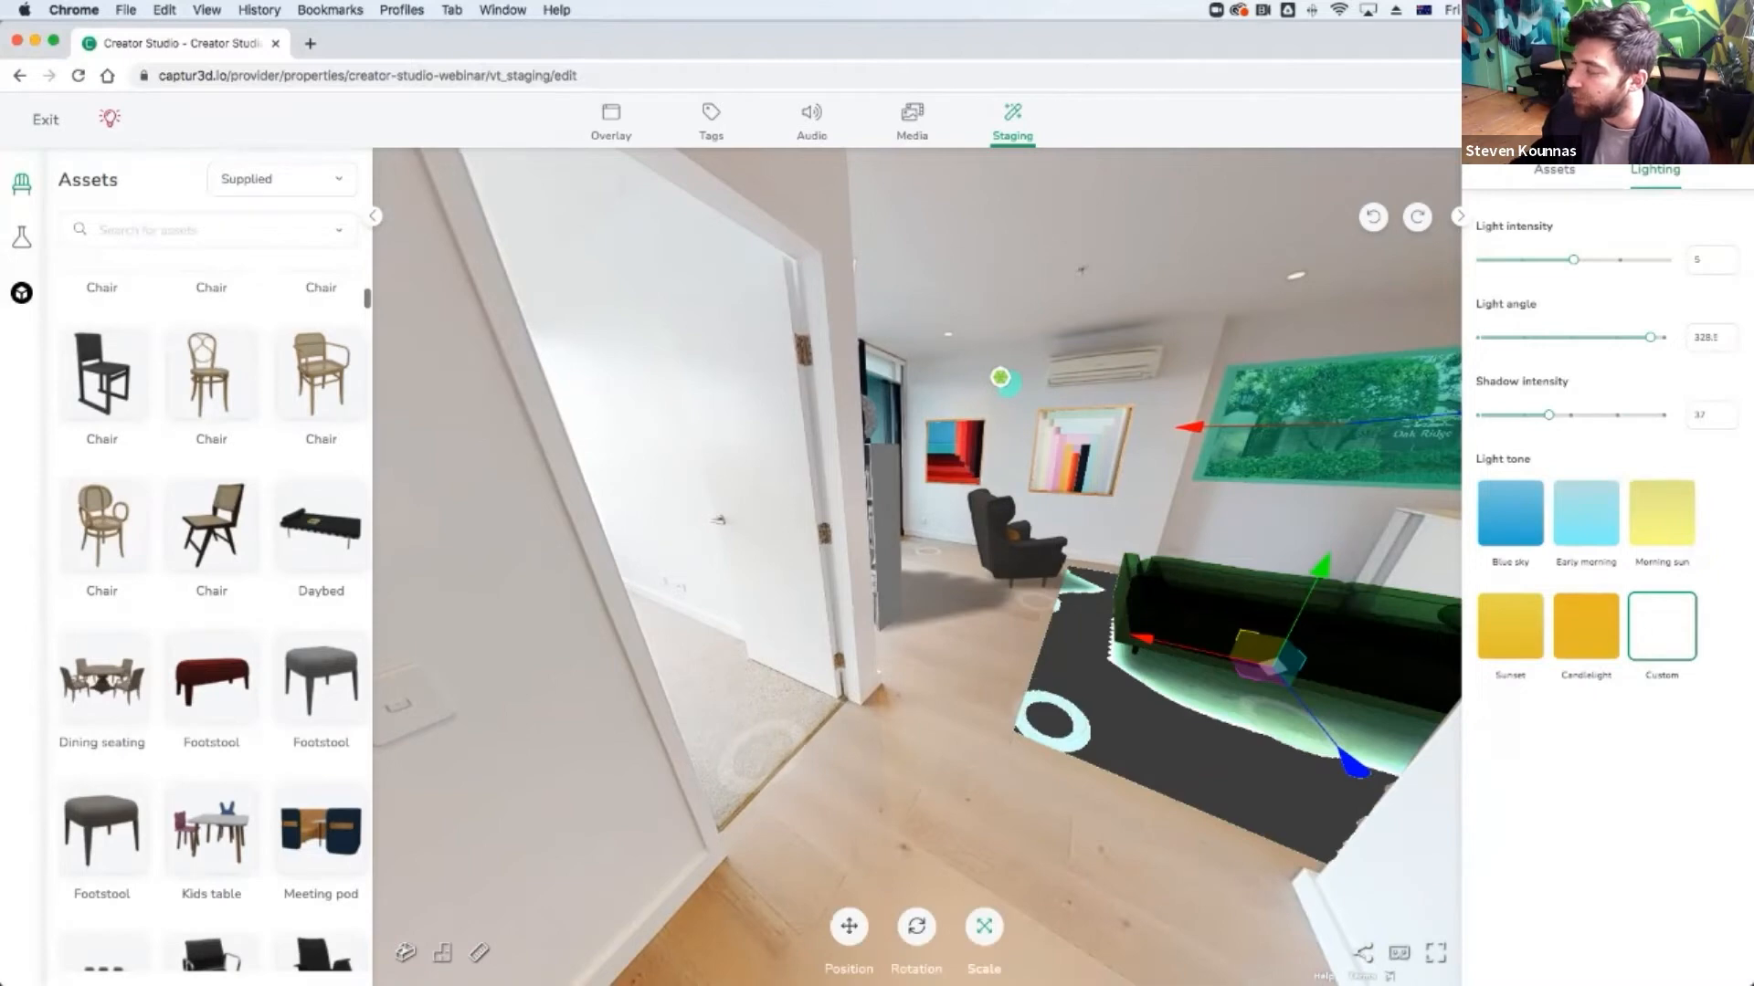
click(756, 760)
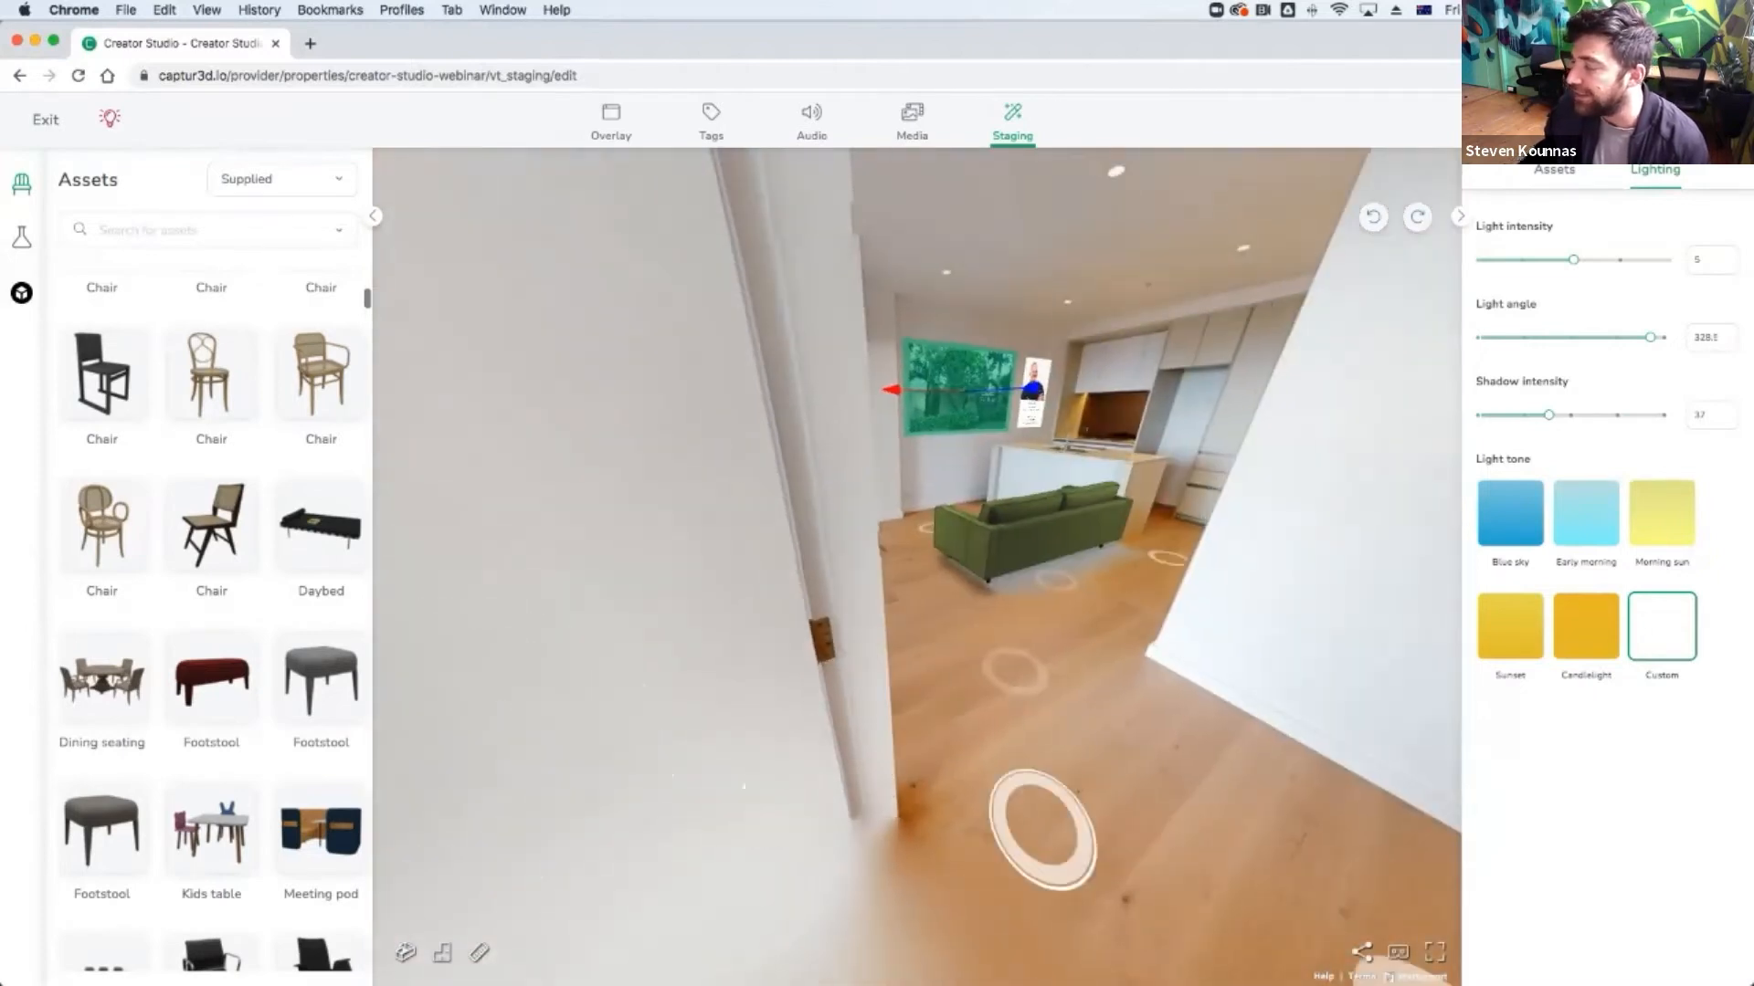
click(1187, 872)
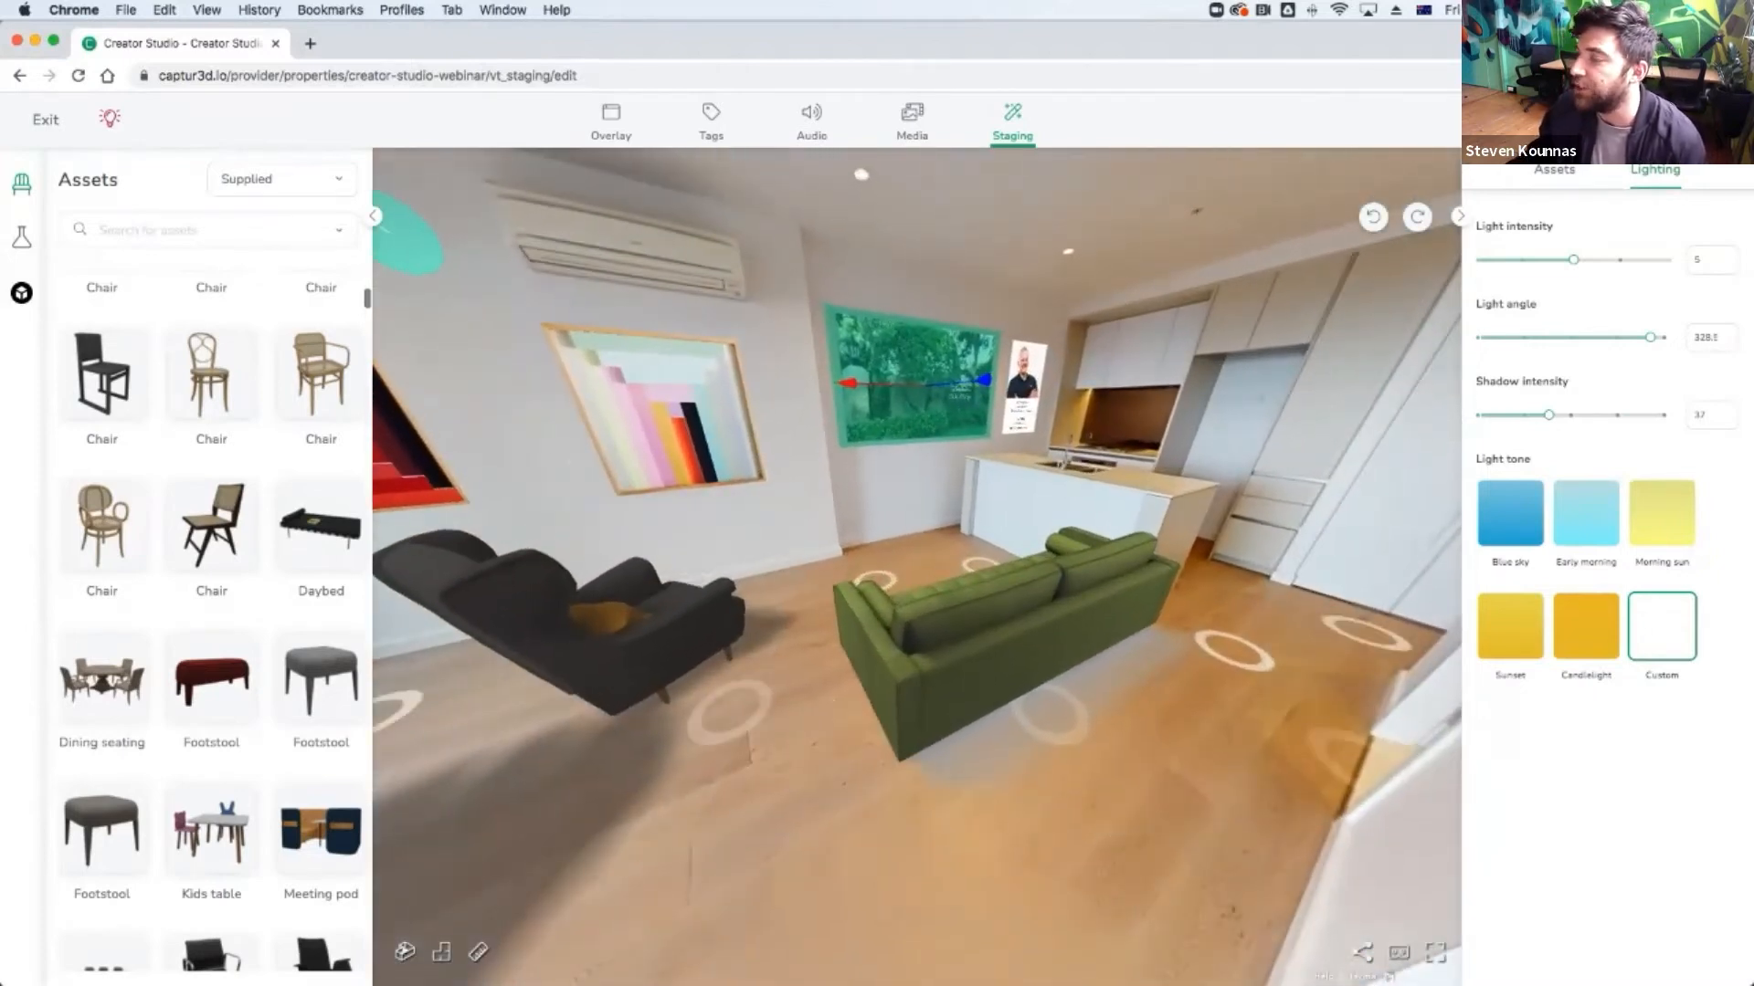
drag(631, 575, 948, 650)
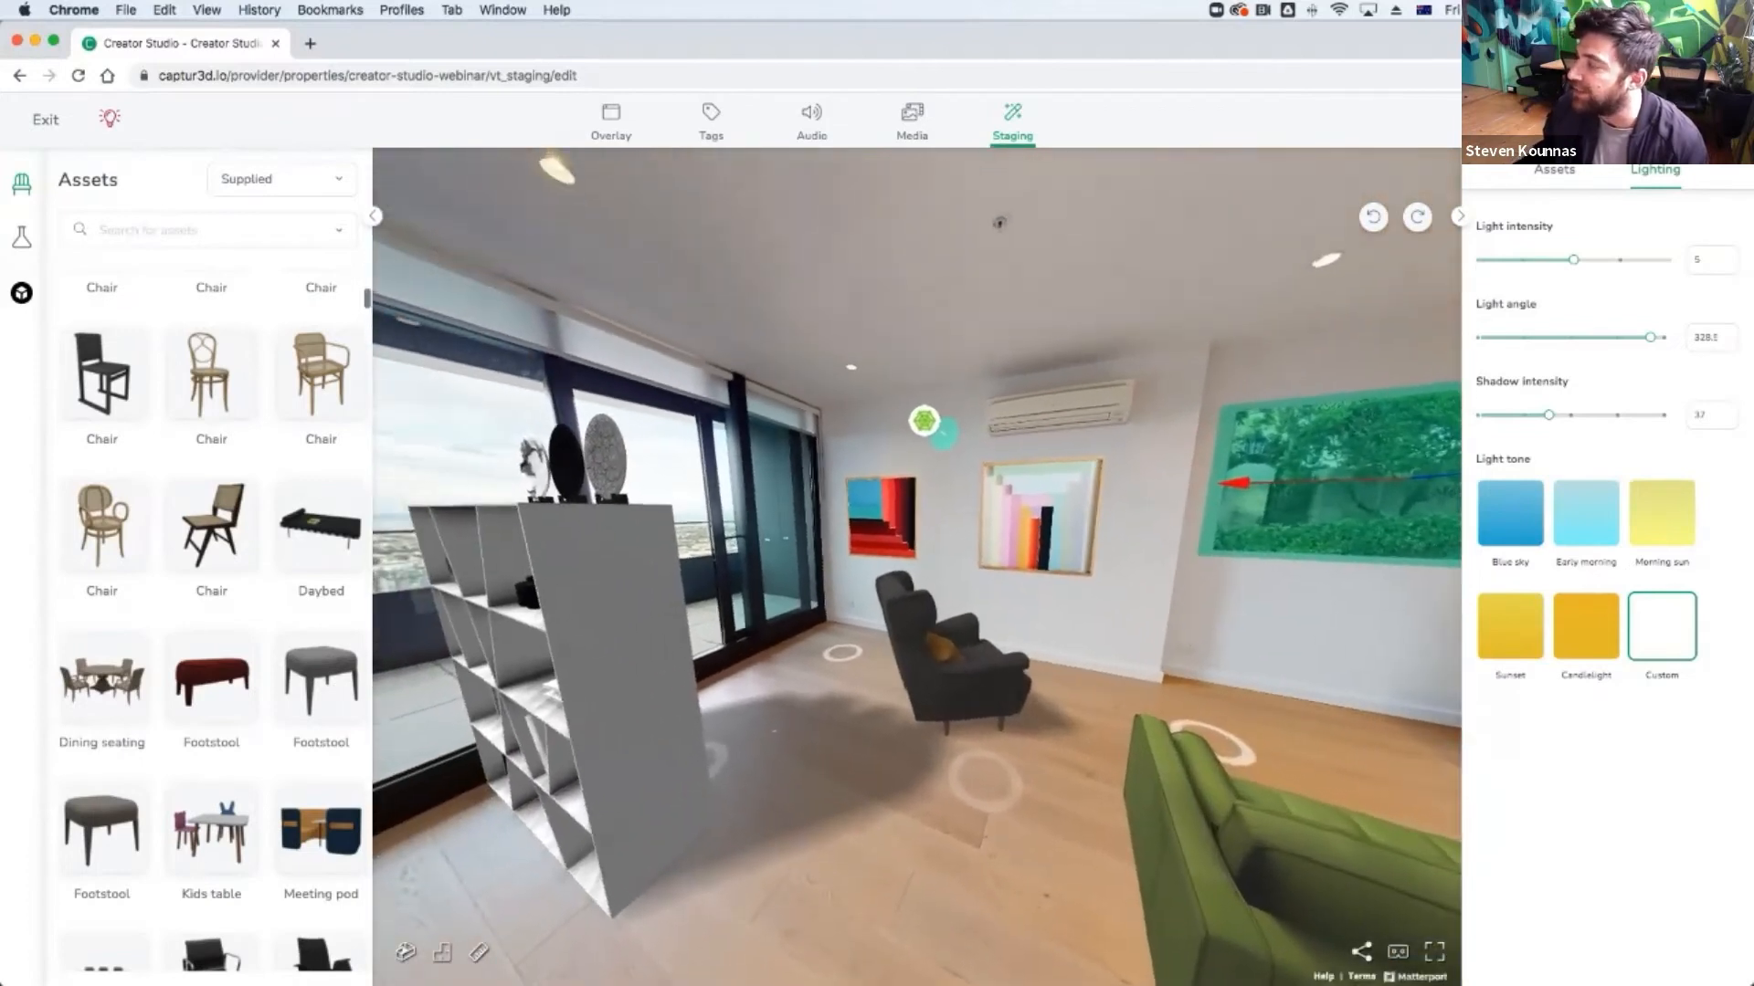
drag(1548, 414, 1514, 415)
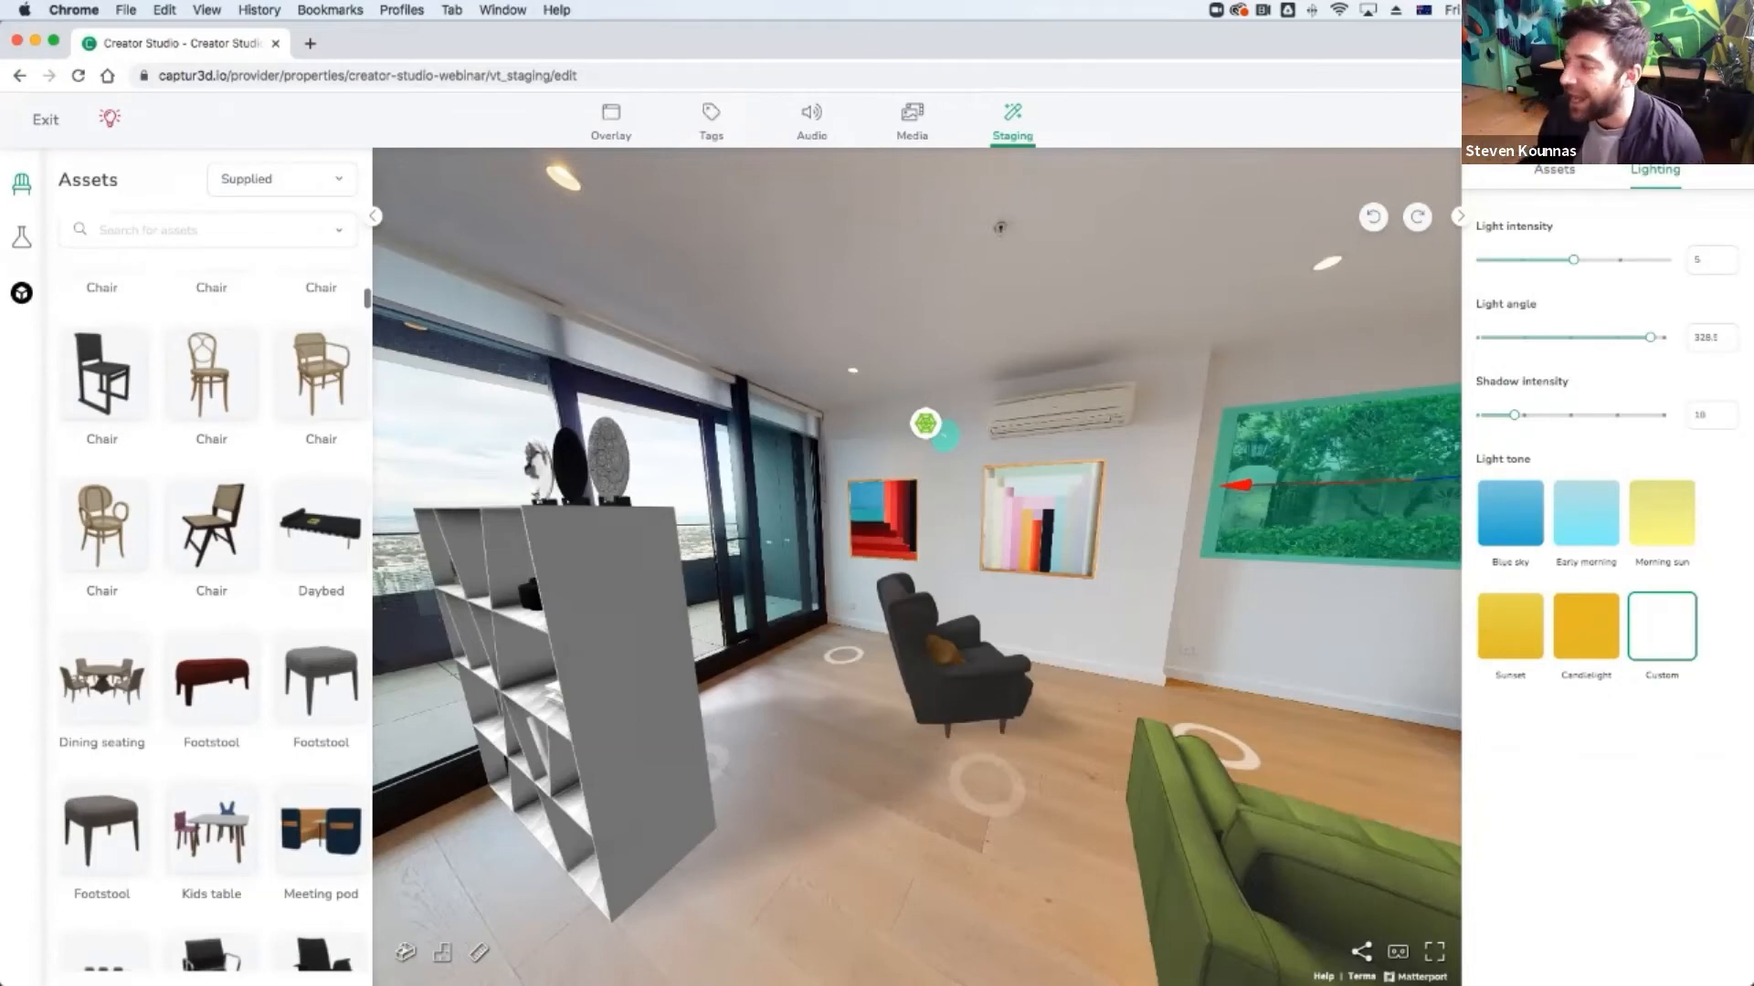
Apply the Blue sky light tone and check the furniture under it from beside the sofa and from the kitchen.
drag(1239, 552, 1326, 594)
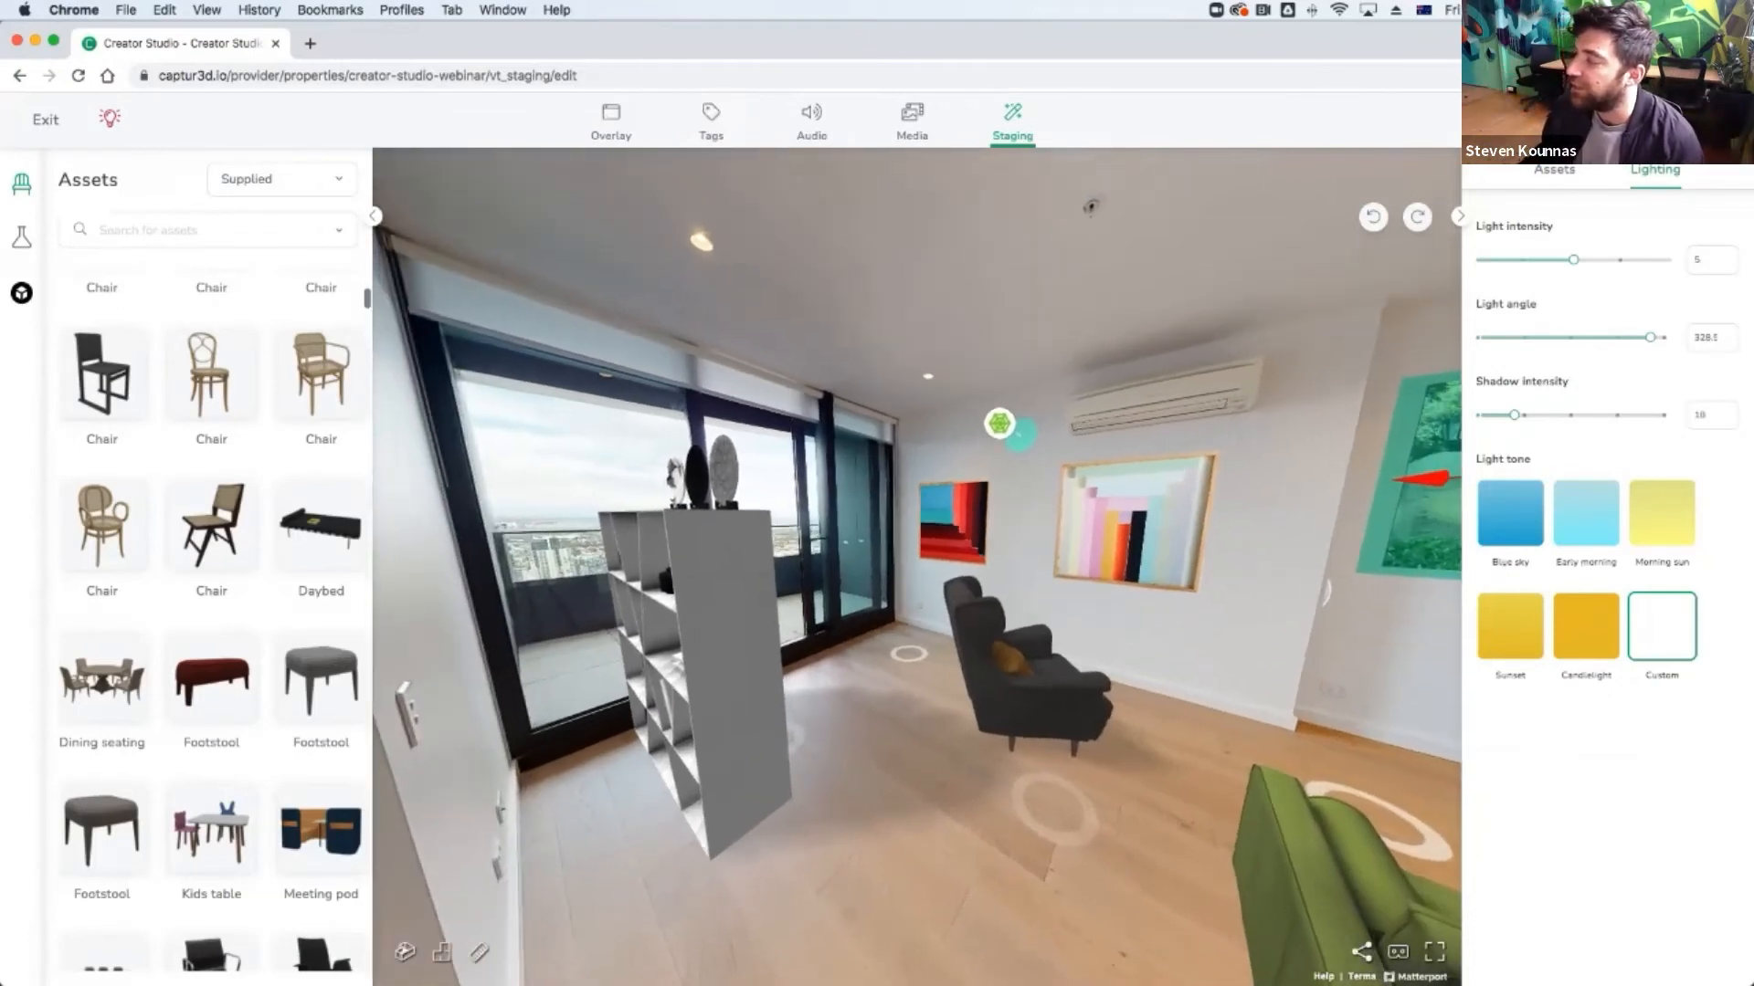
click(1510, 513)
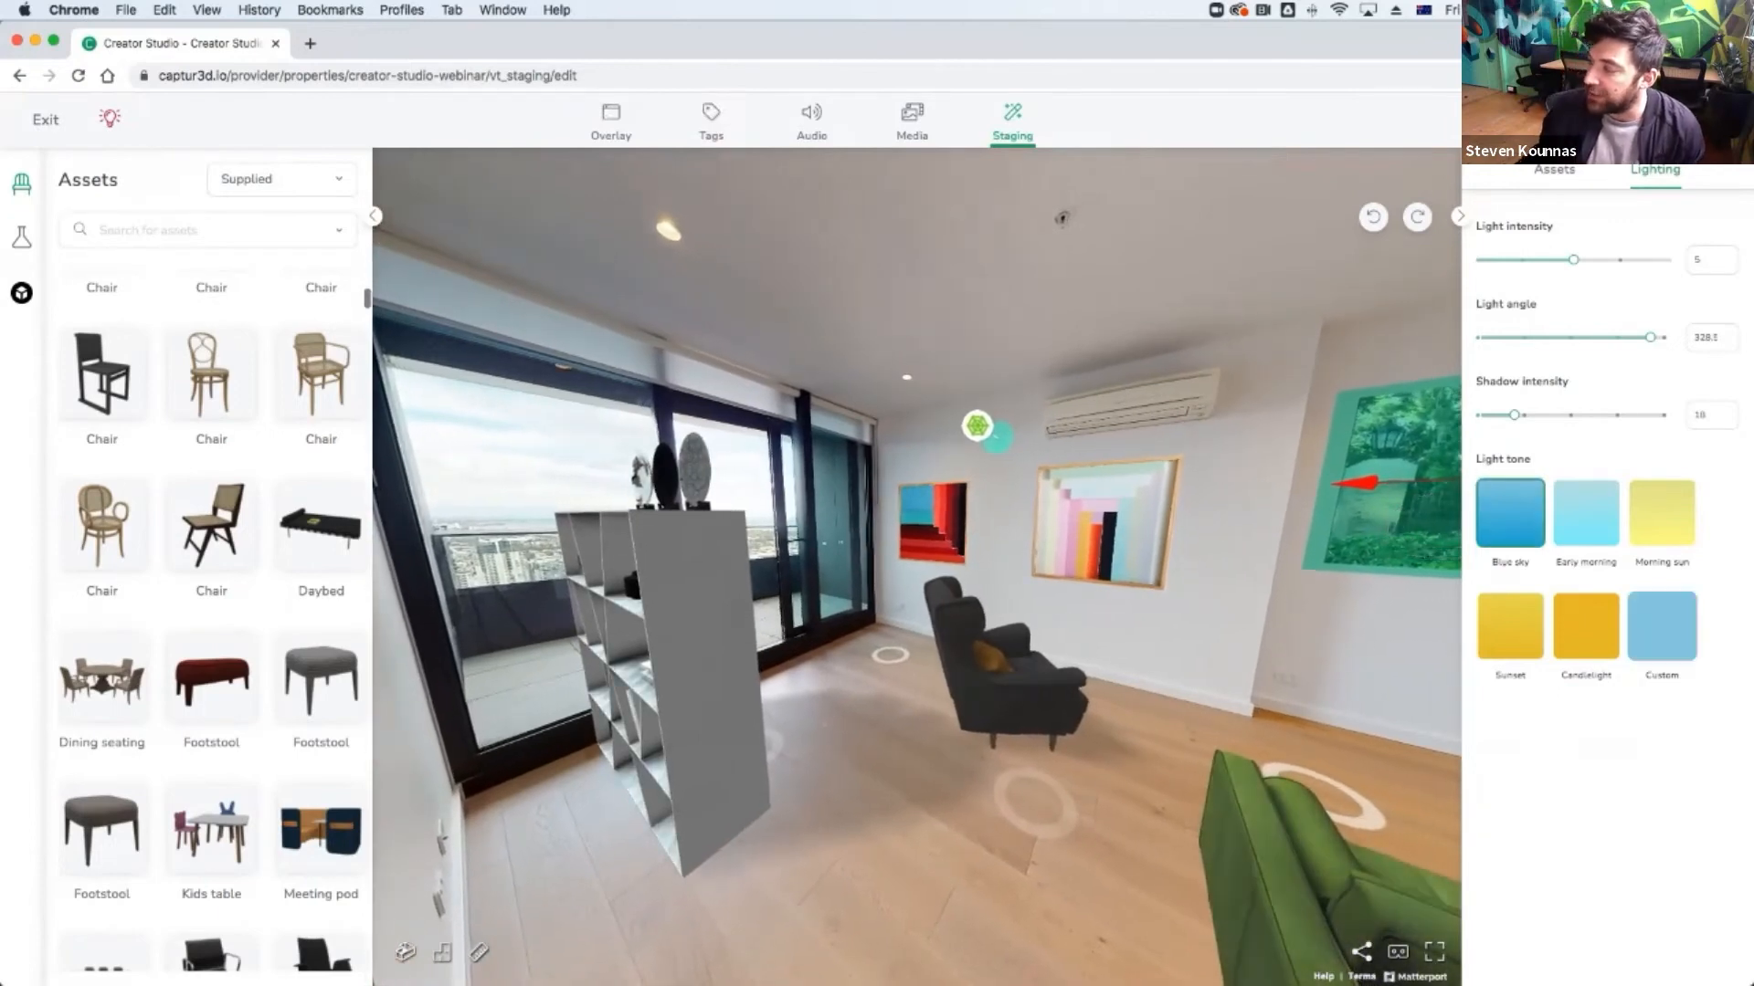
drag(1143, 547, 845, 539)
click(979, 687)
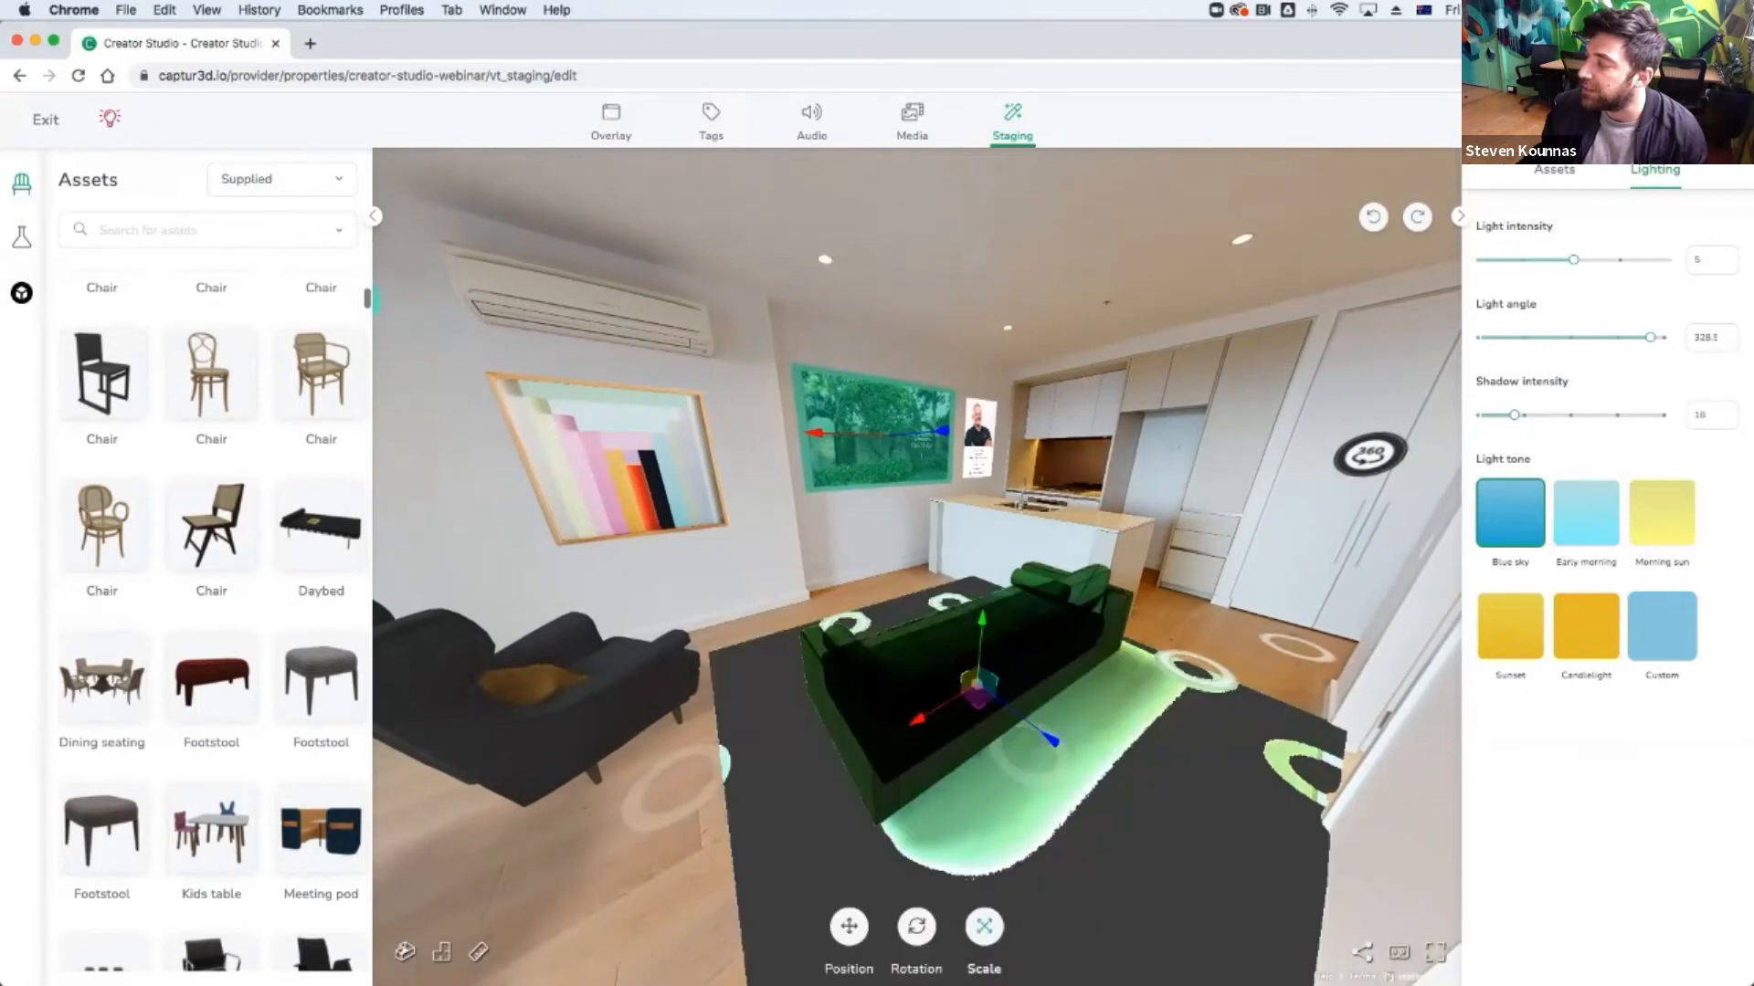
click(1296, 649)
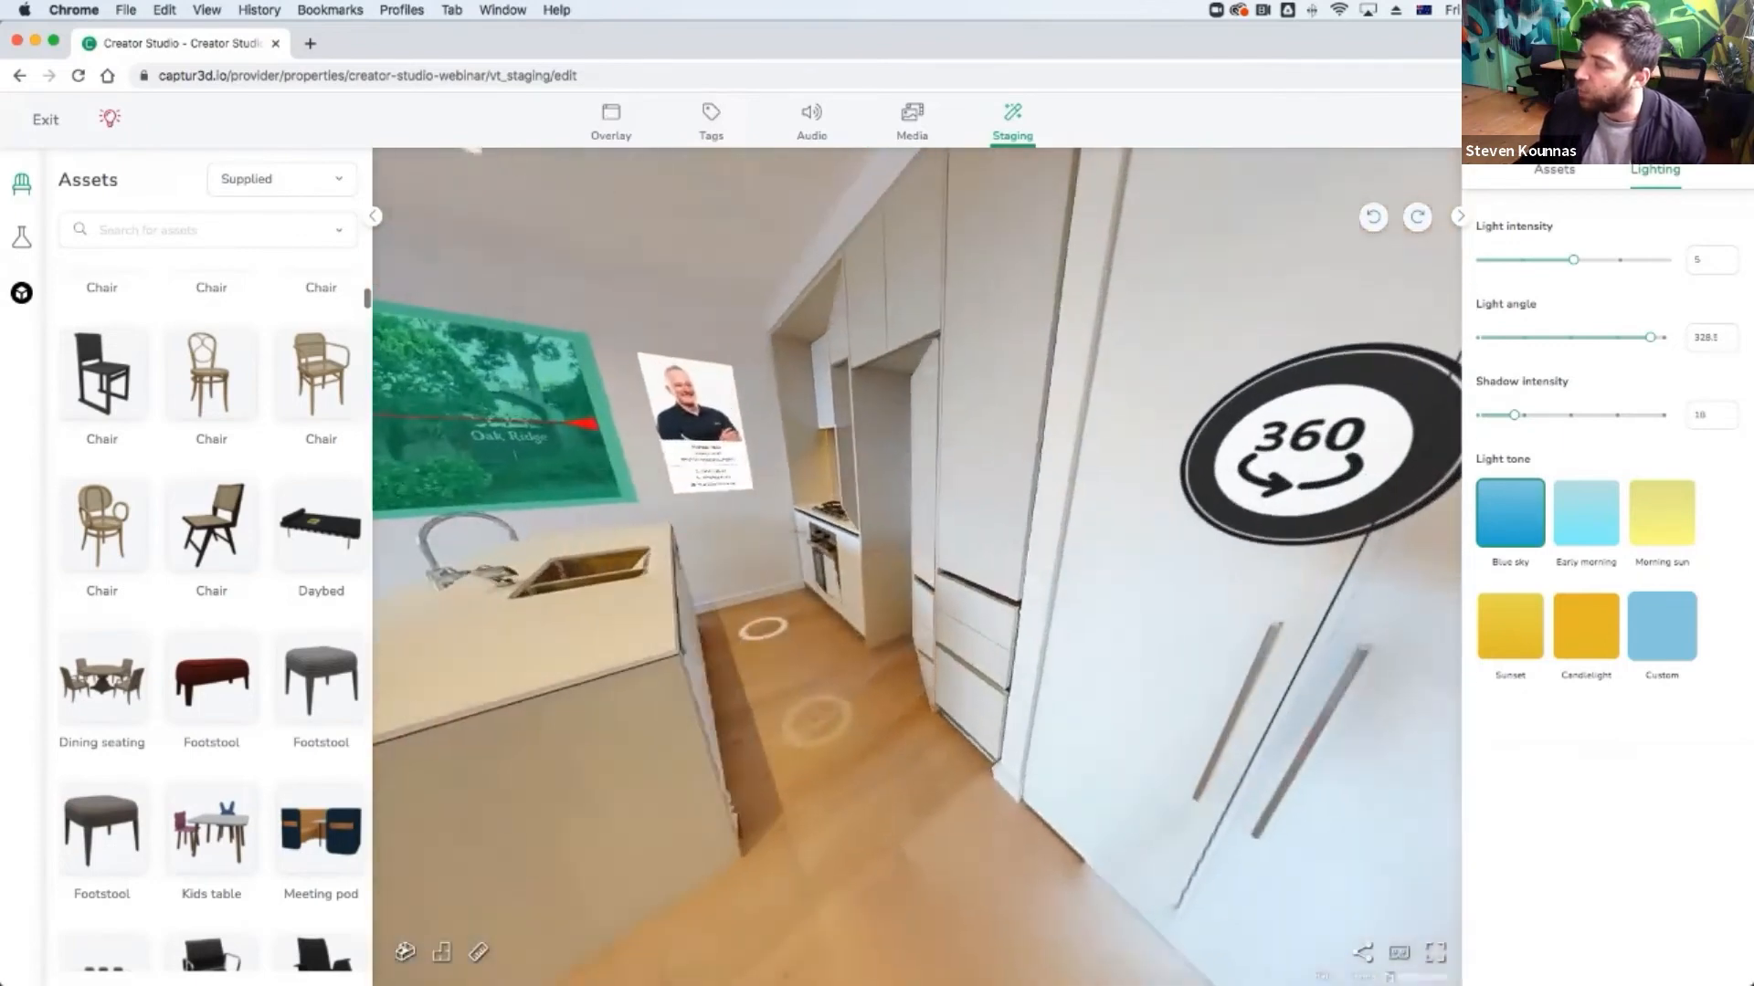
drag(785, 548, 1251, 571)
drag(913, 548, 1023, 587)
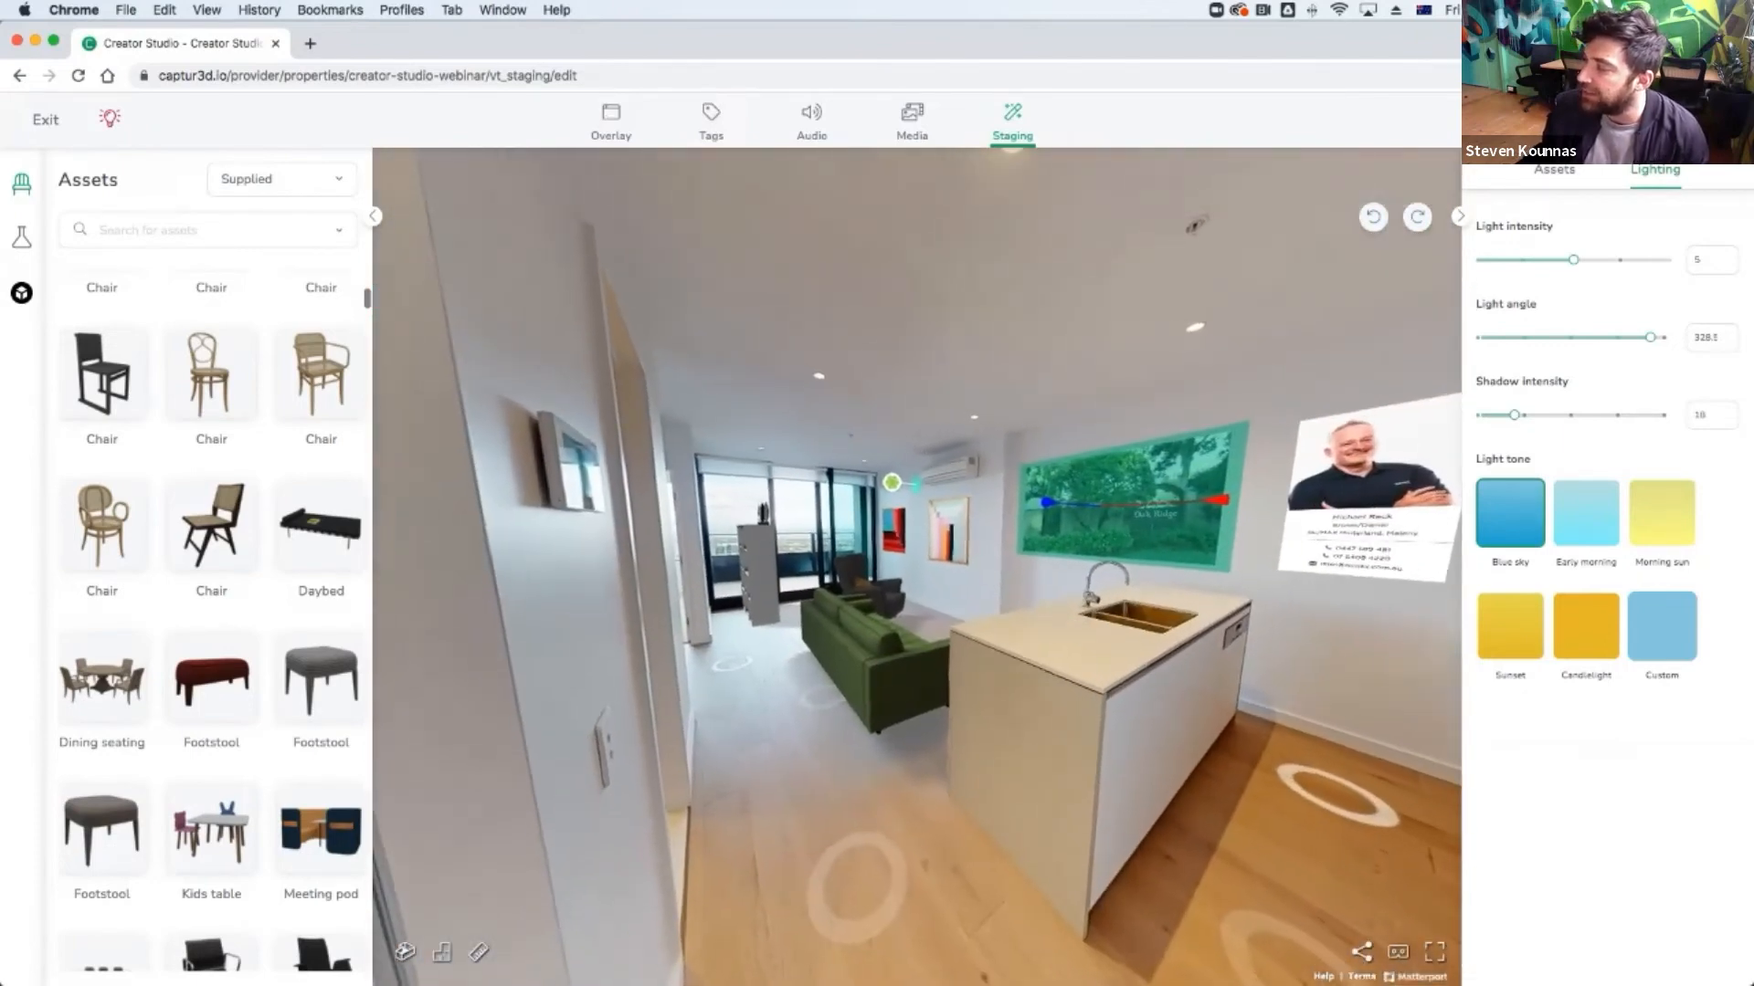
Try the Early morning, Morning sun, Sunset and Candlelight tones on the staged furniture.
click(1585, 514)
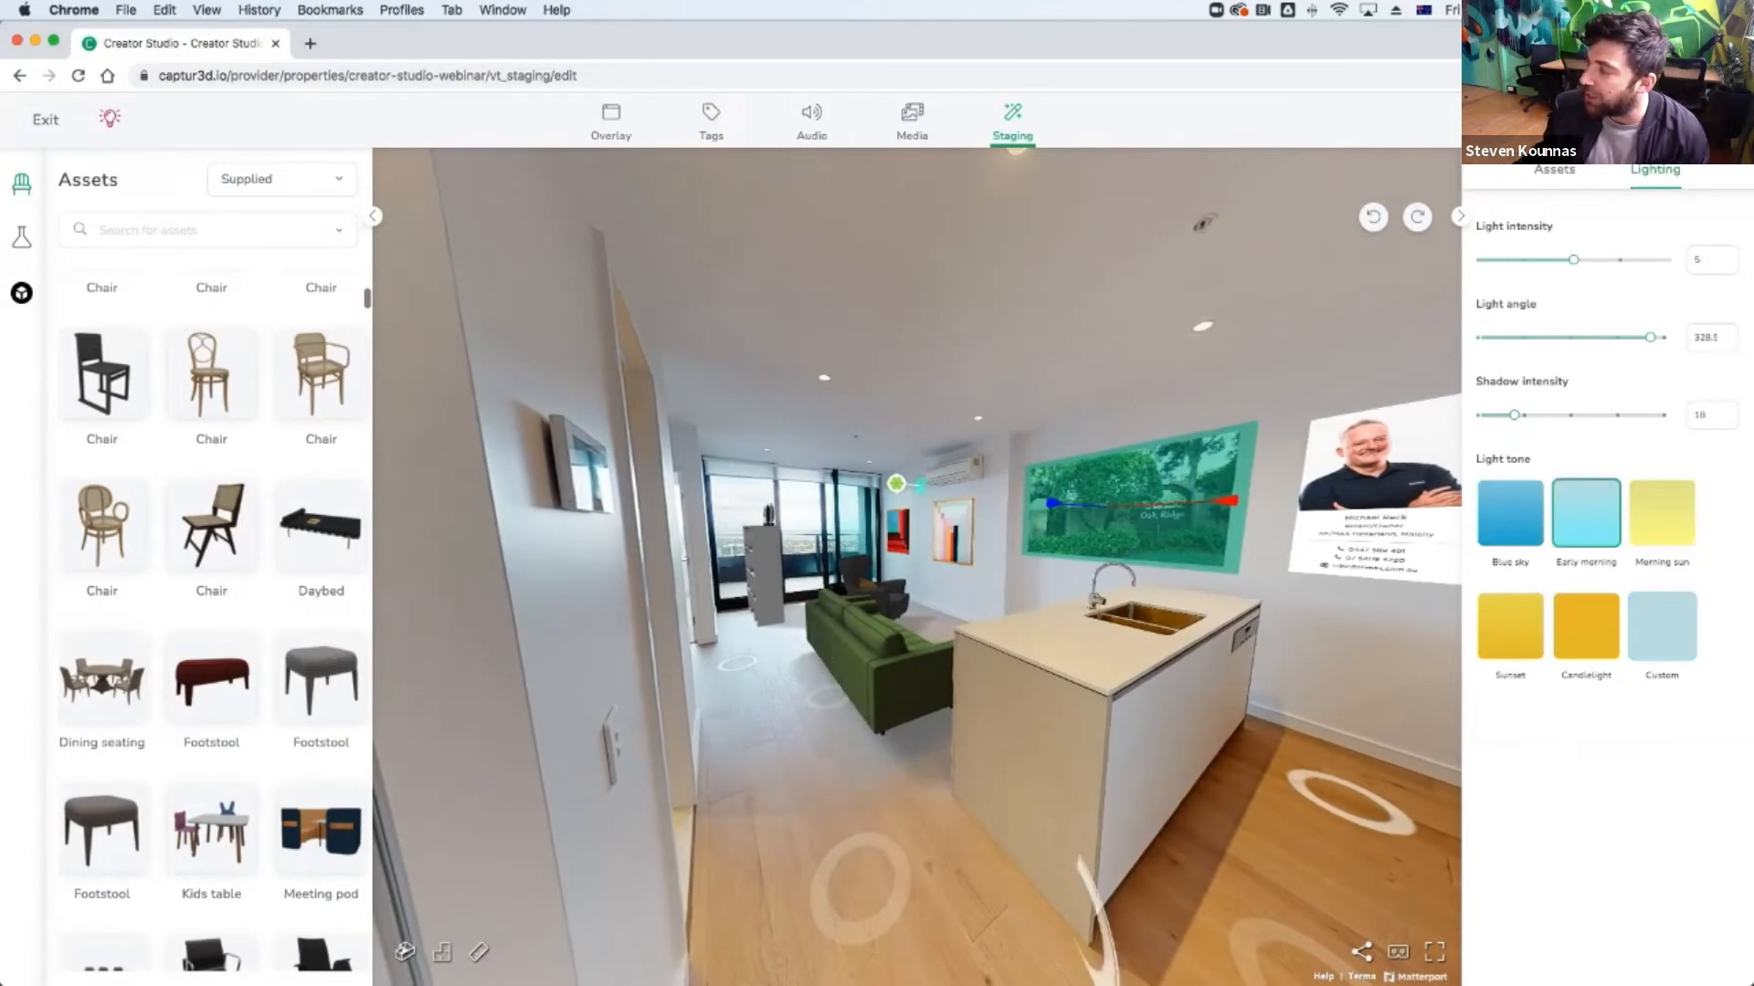
click(1661, 513)
click(1510, 626)
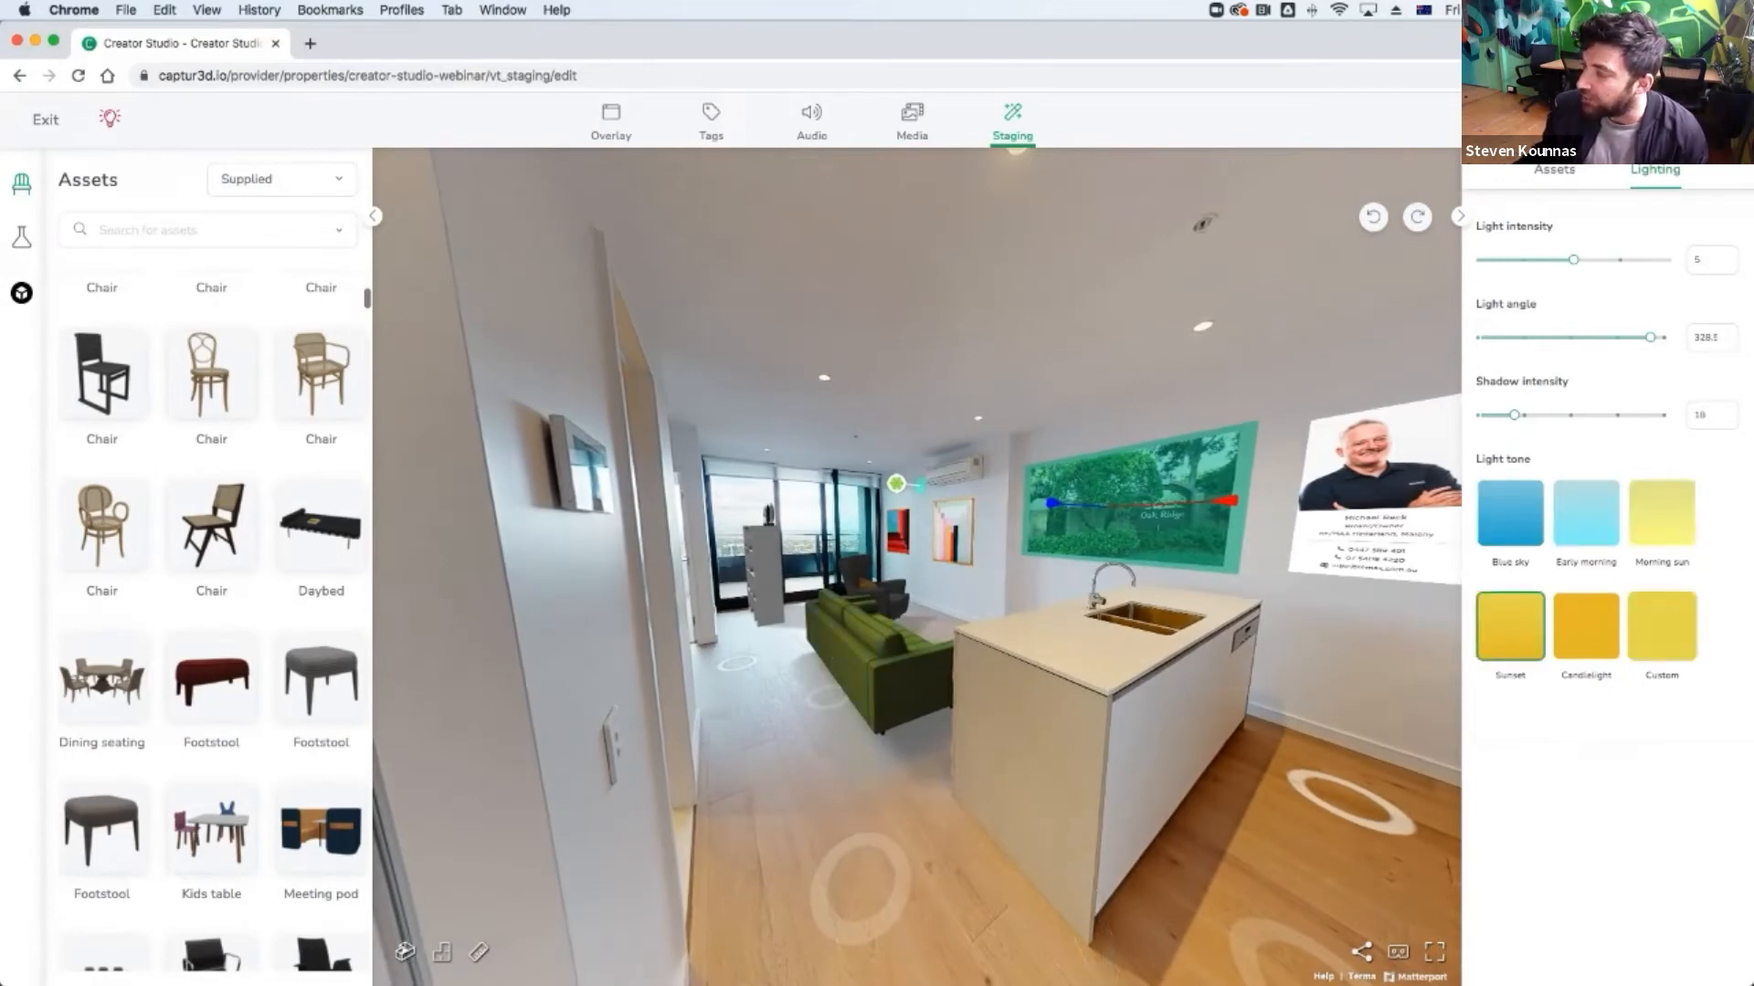
click(1586, 627)
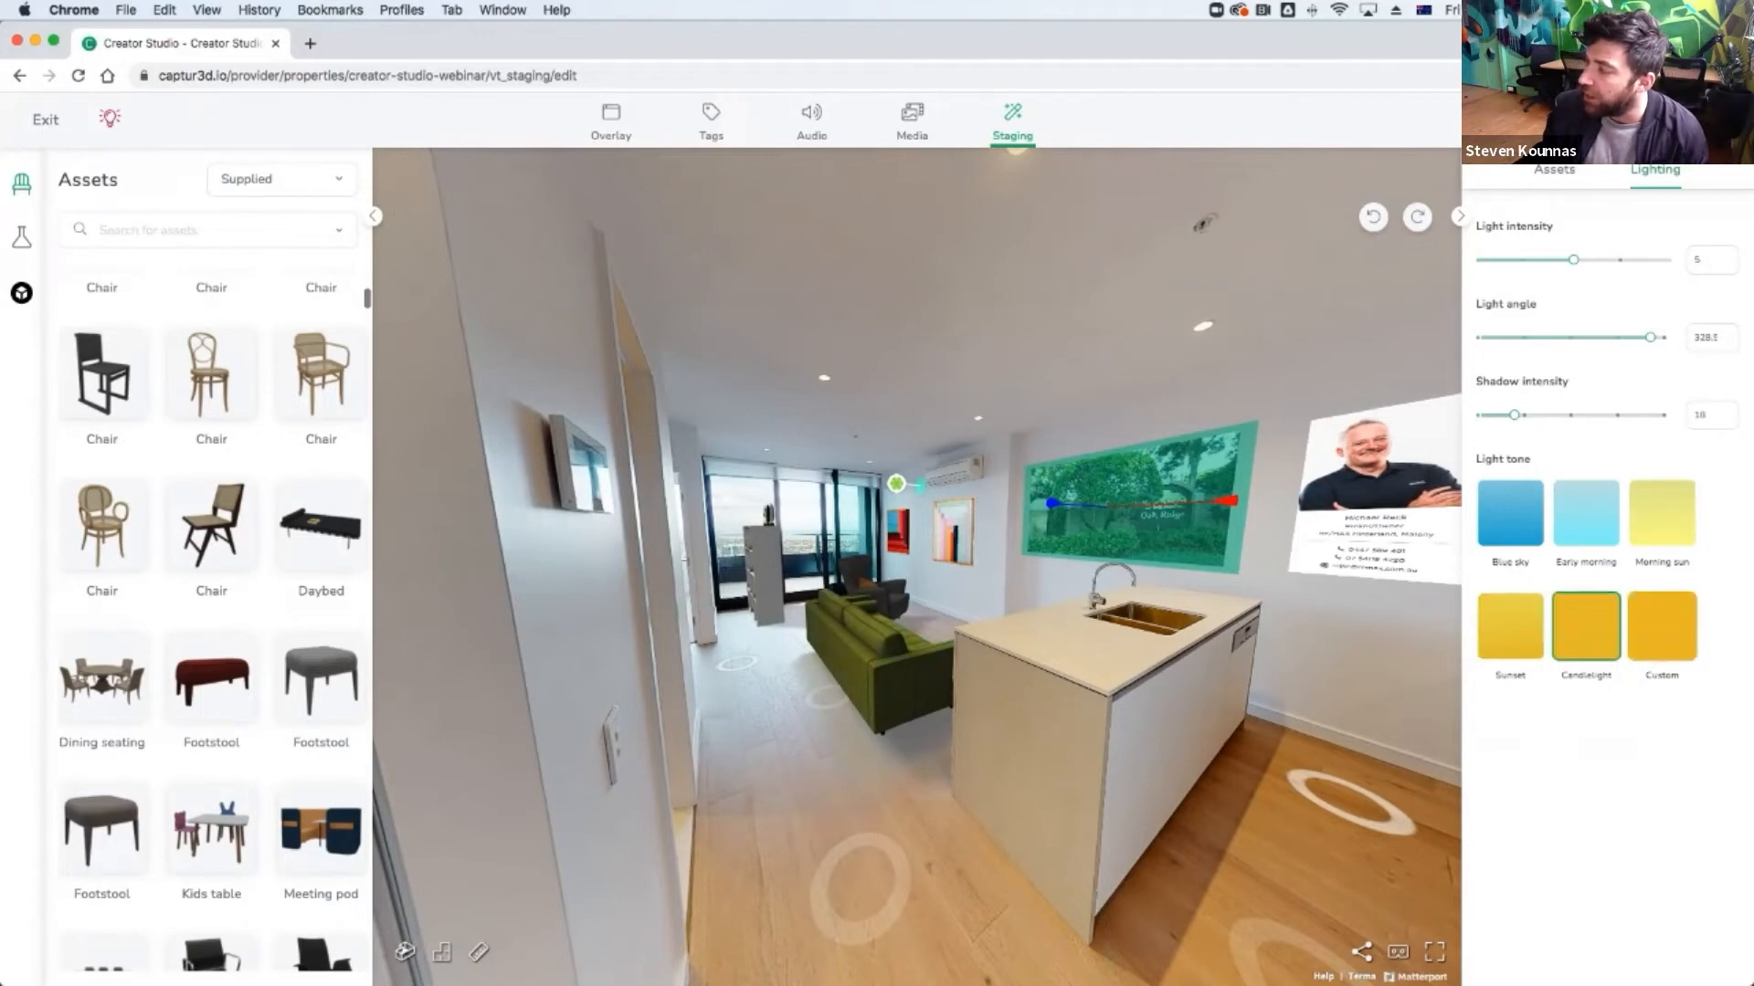
Define a custom pink light tone for the staging.
click(1661, 627)
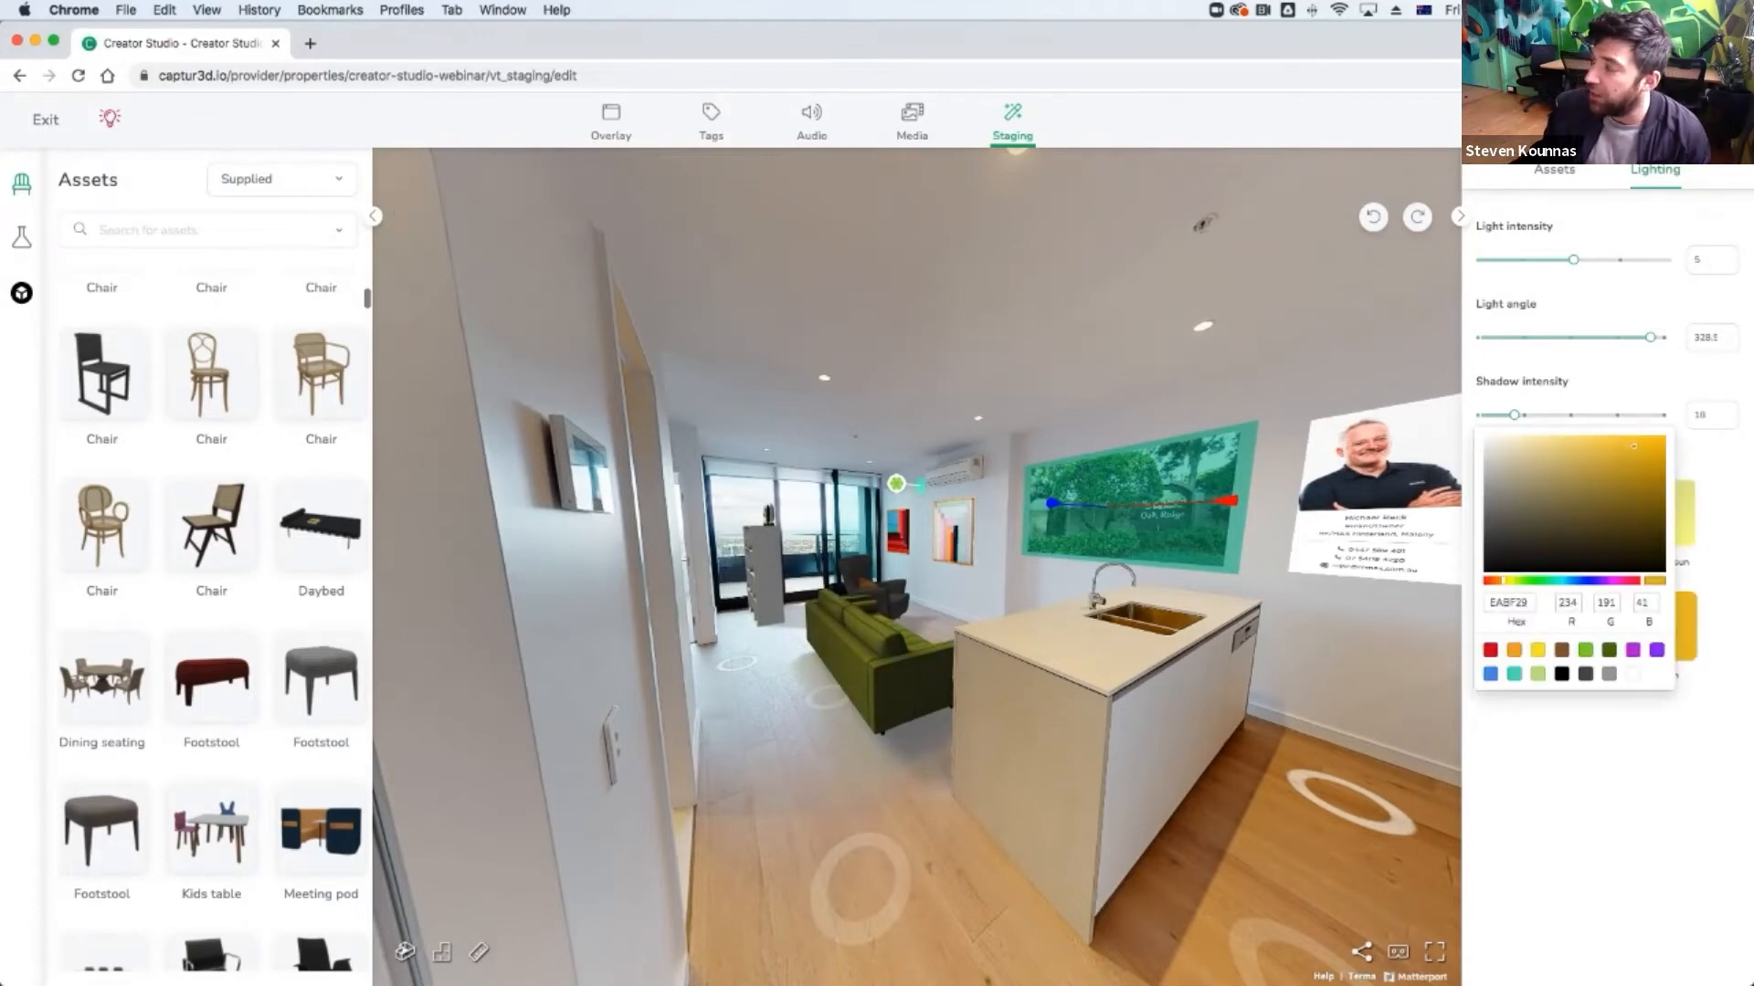
mouse_move(1634, 446)
mouse_down()
mouse_move(1622, 521)
mouse_move(1578, 500)
mouse_up()
drag(1503, 581, 1626, 581)
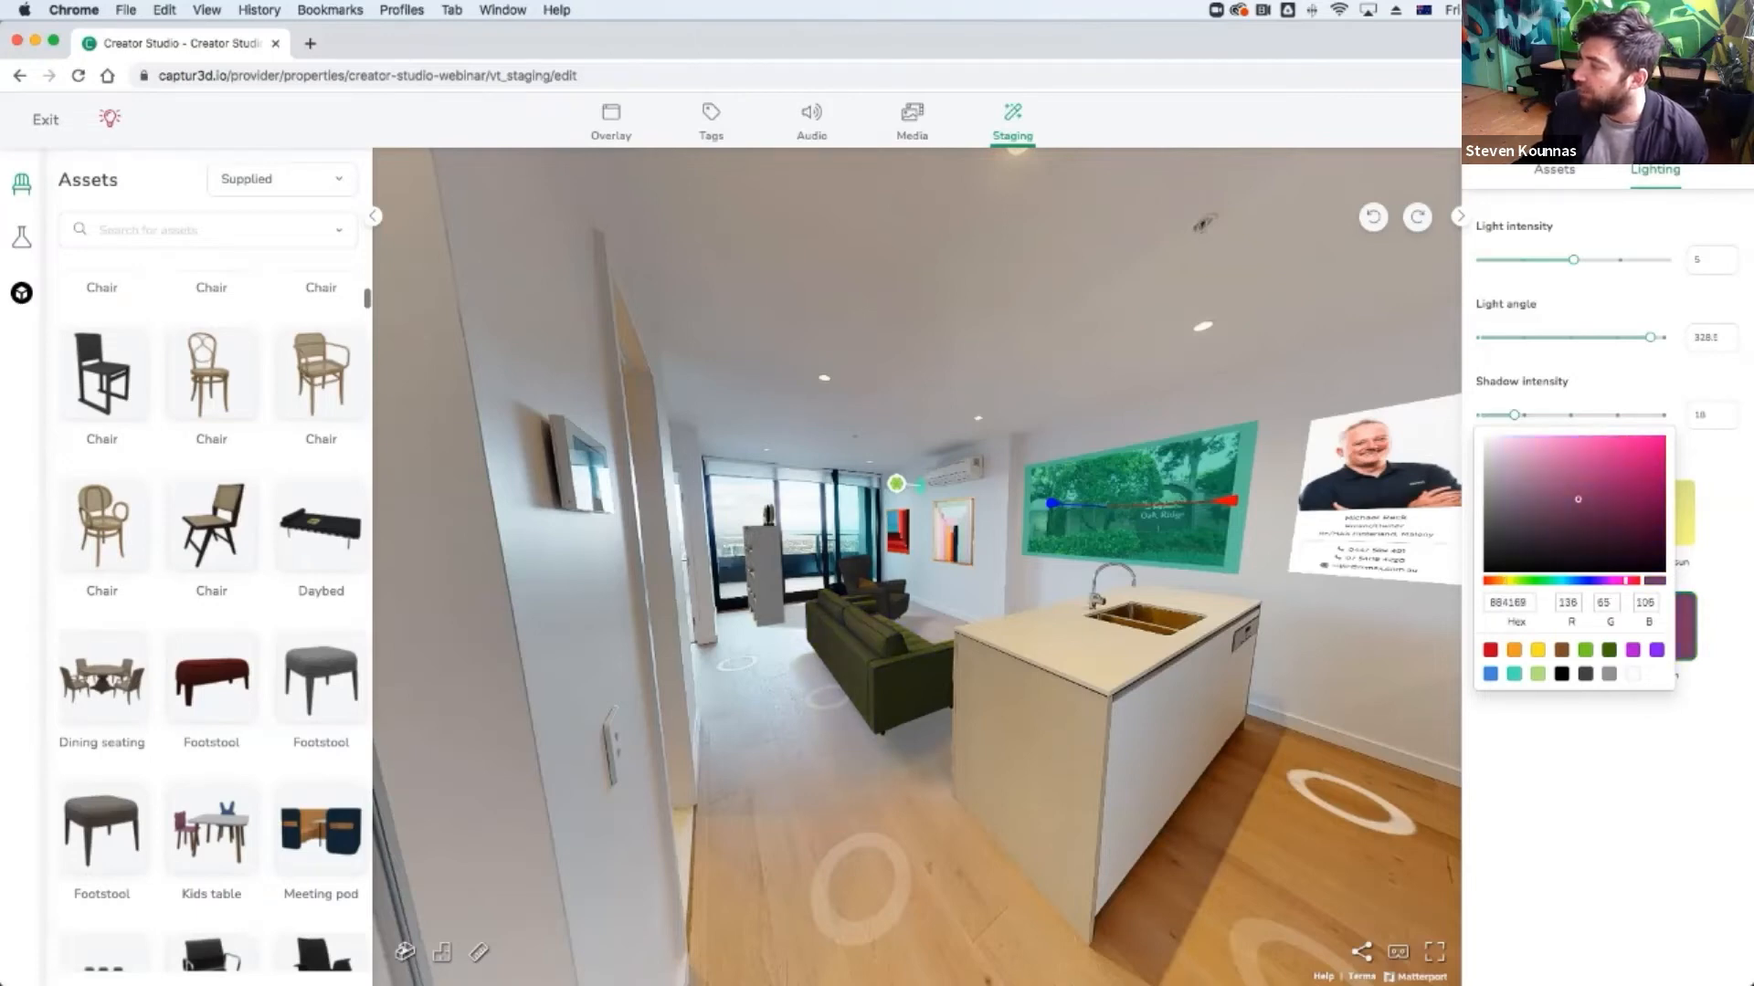
drag(1578, 499, 1570, 462)
click(1568, 776)
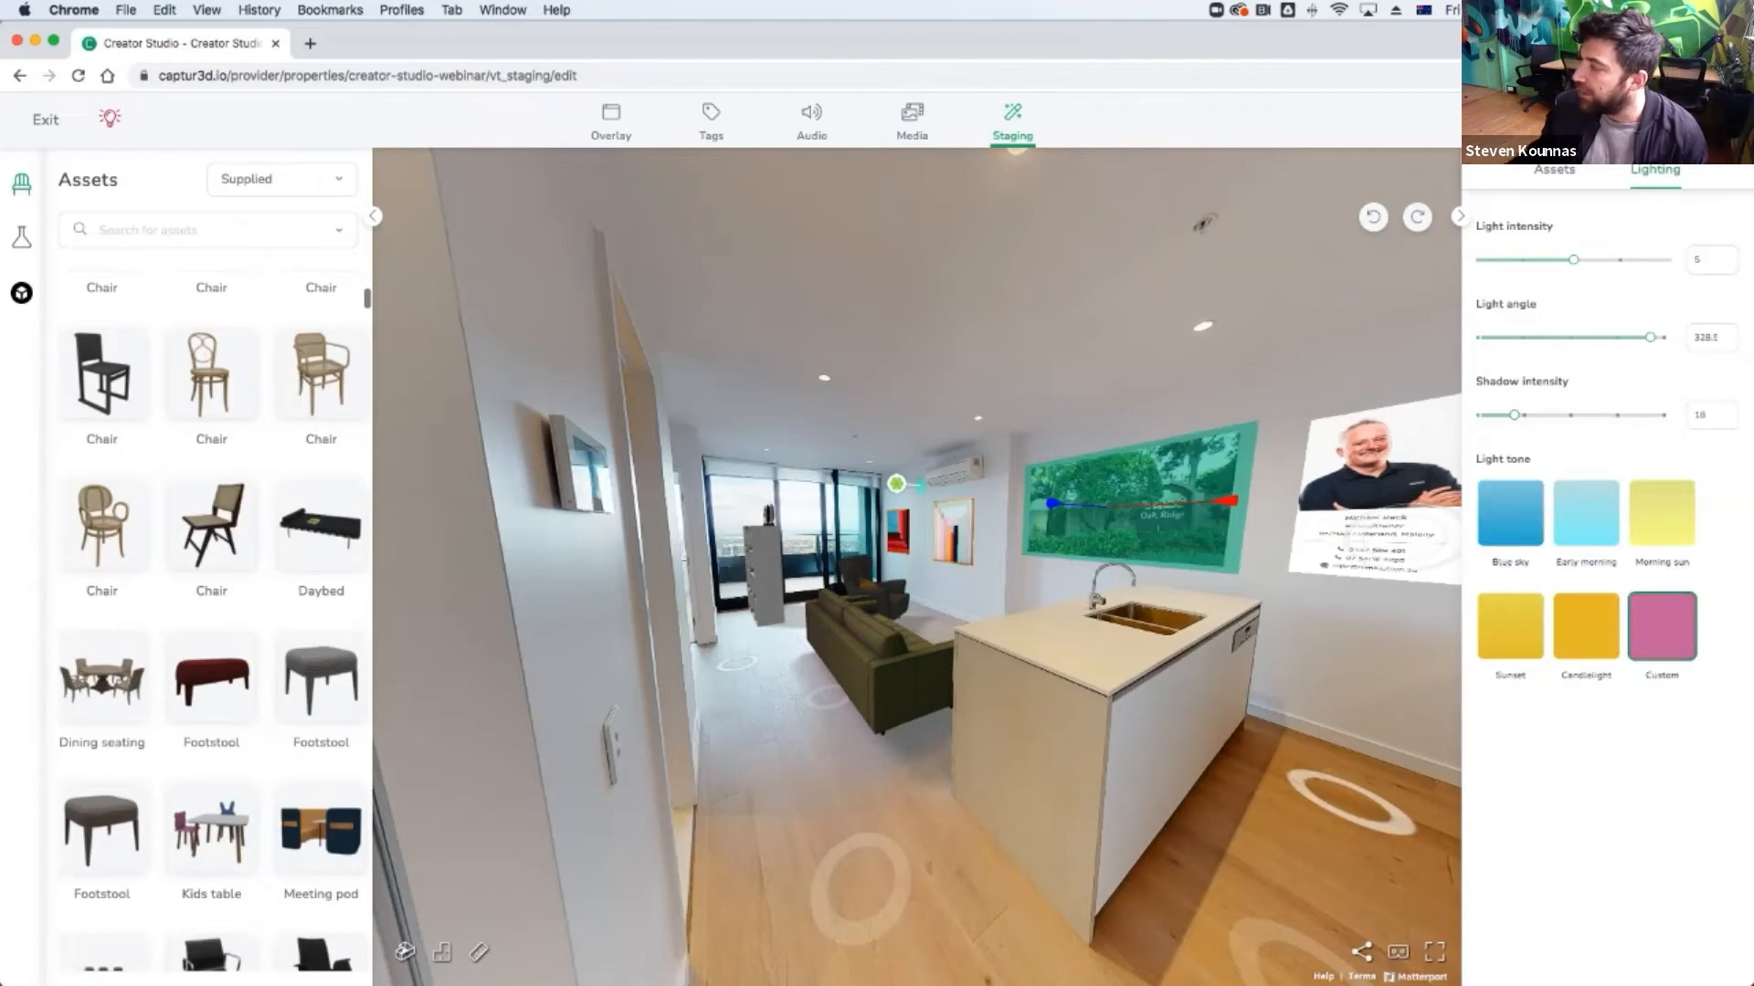
Set the light intensity to 7.5 and inspect the sofa and armchair up close under the pink tone.
drag(1573, 259, 1622, 260)
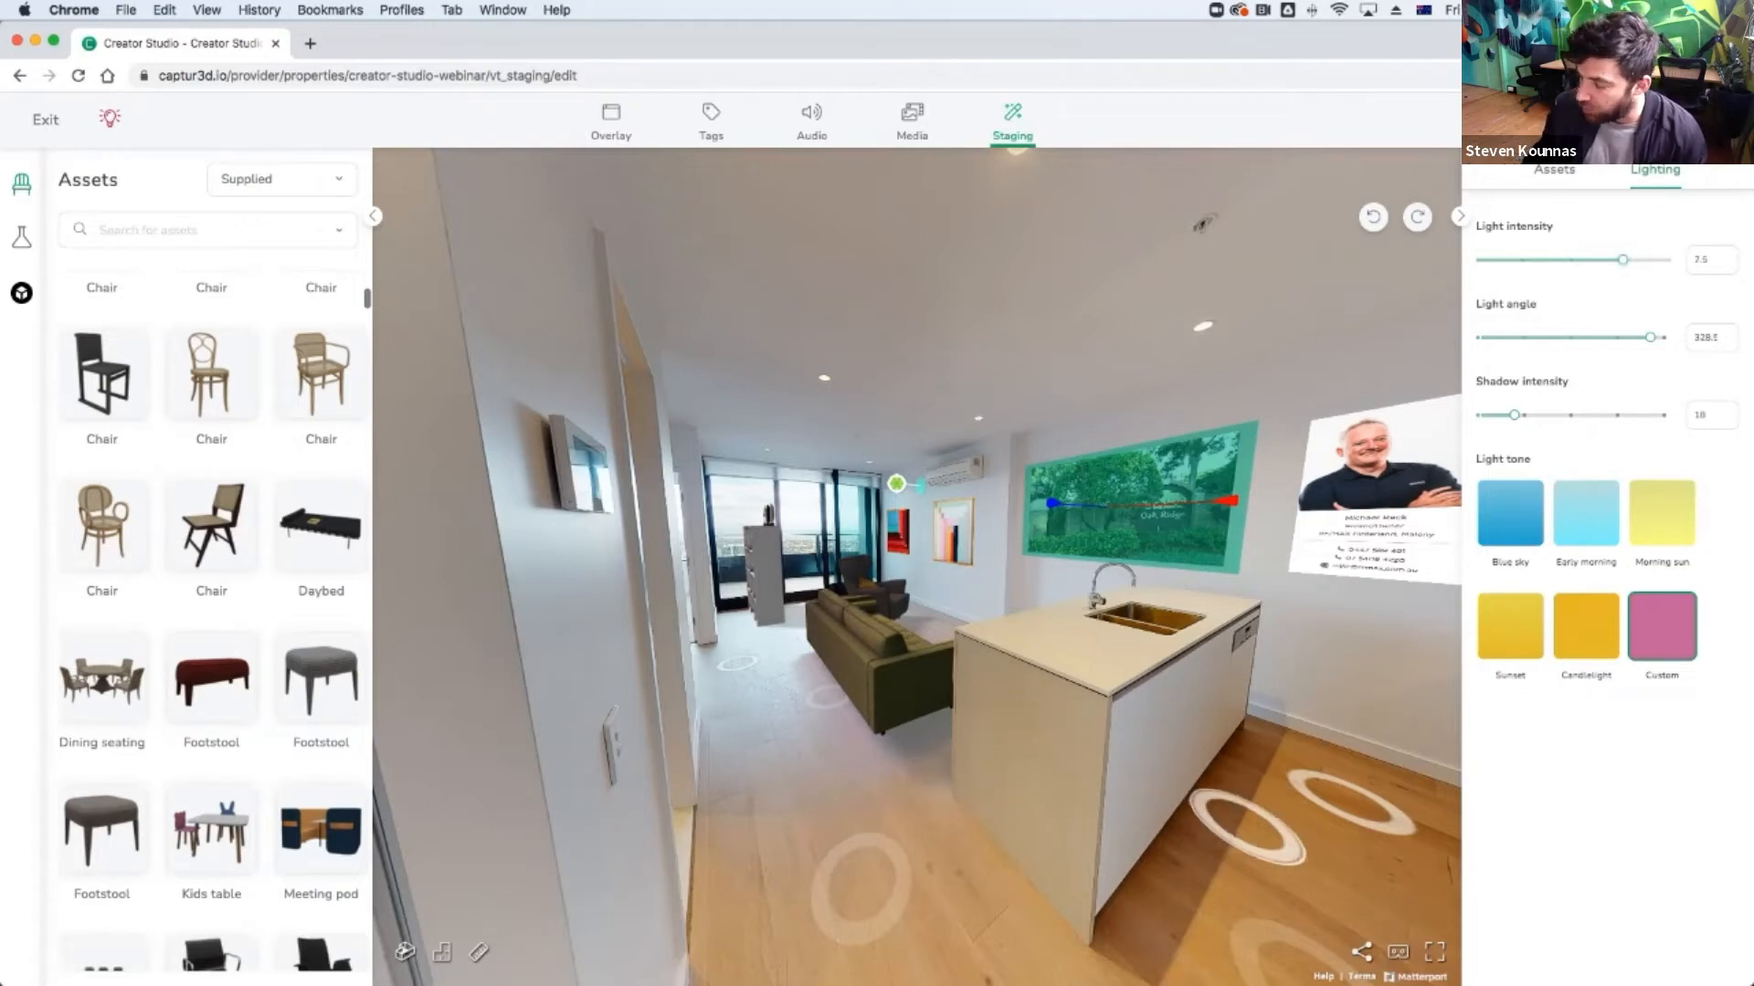
click(991, 833)
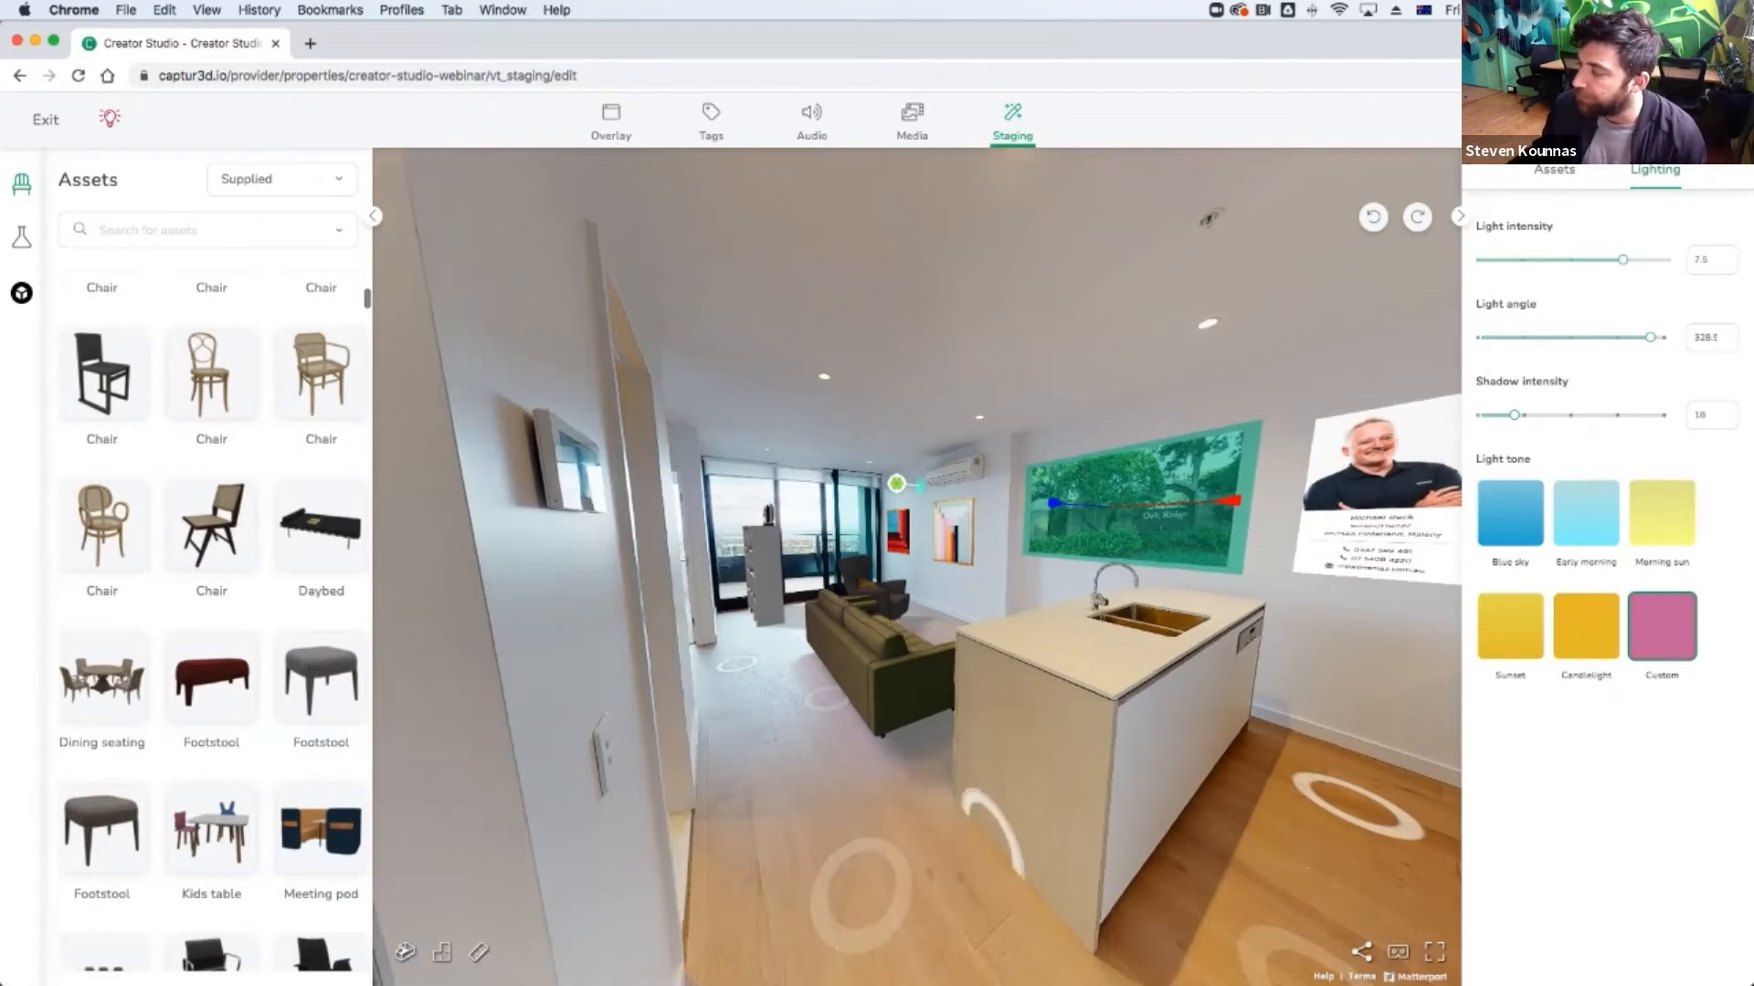
click(1151, 785)
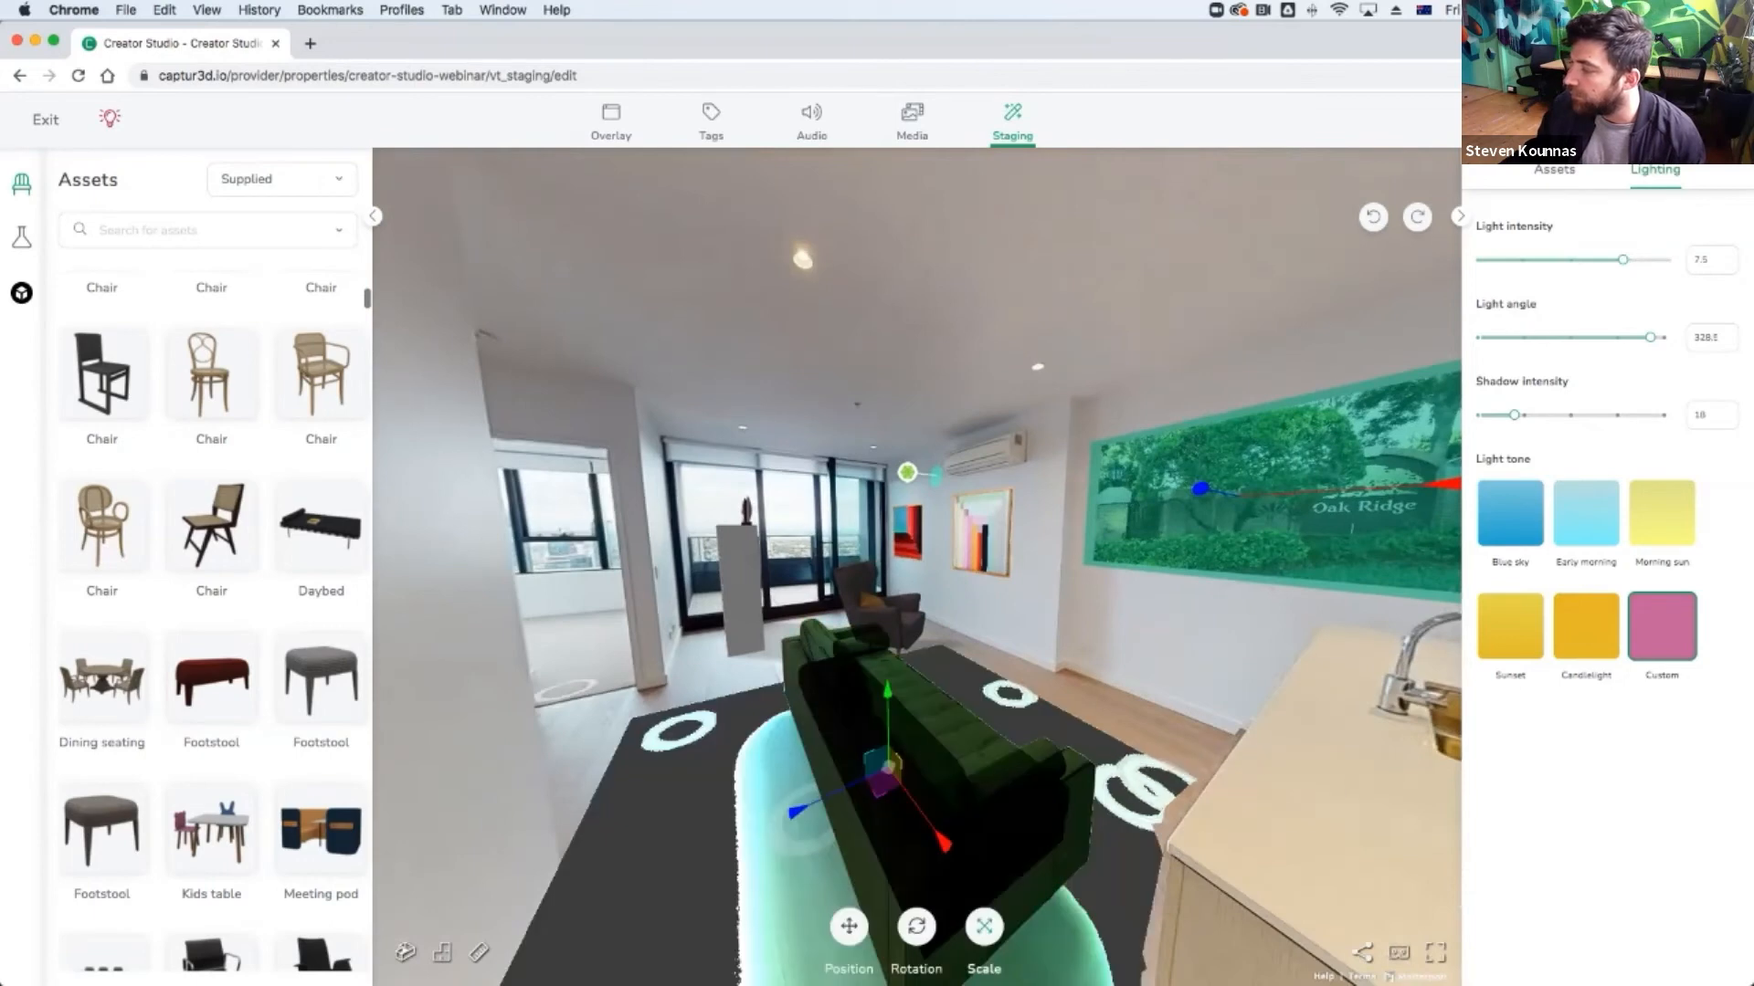
key(Right)
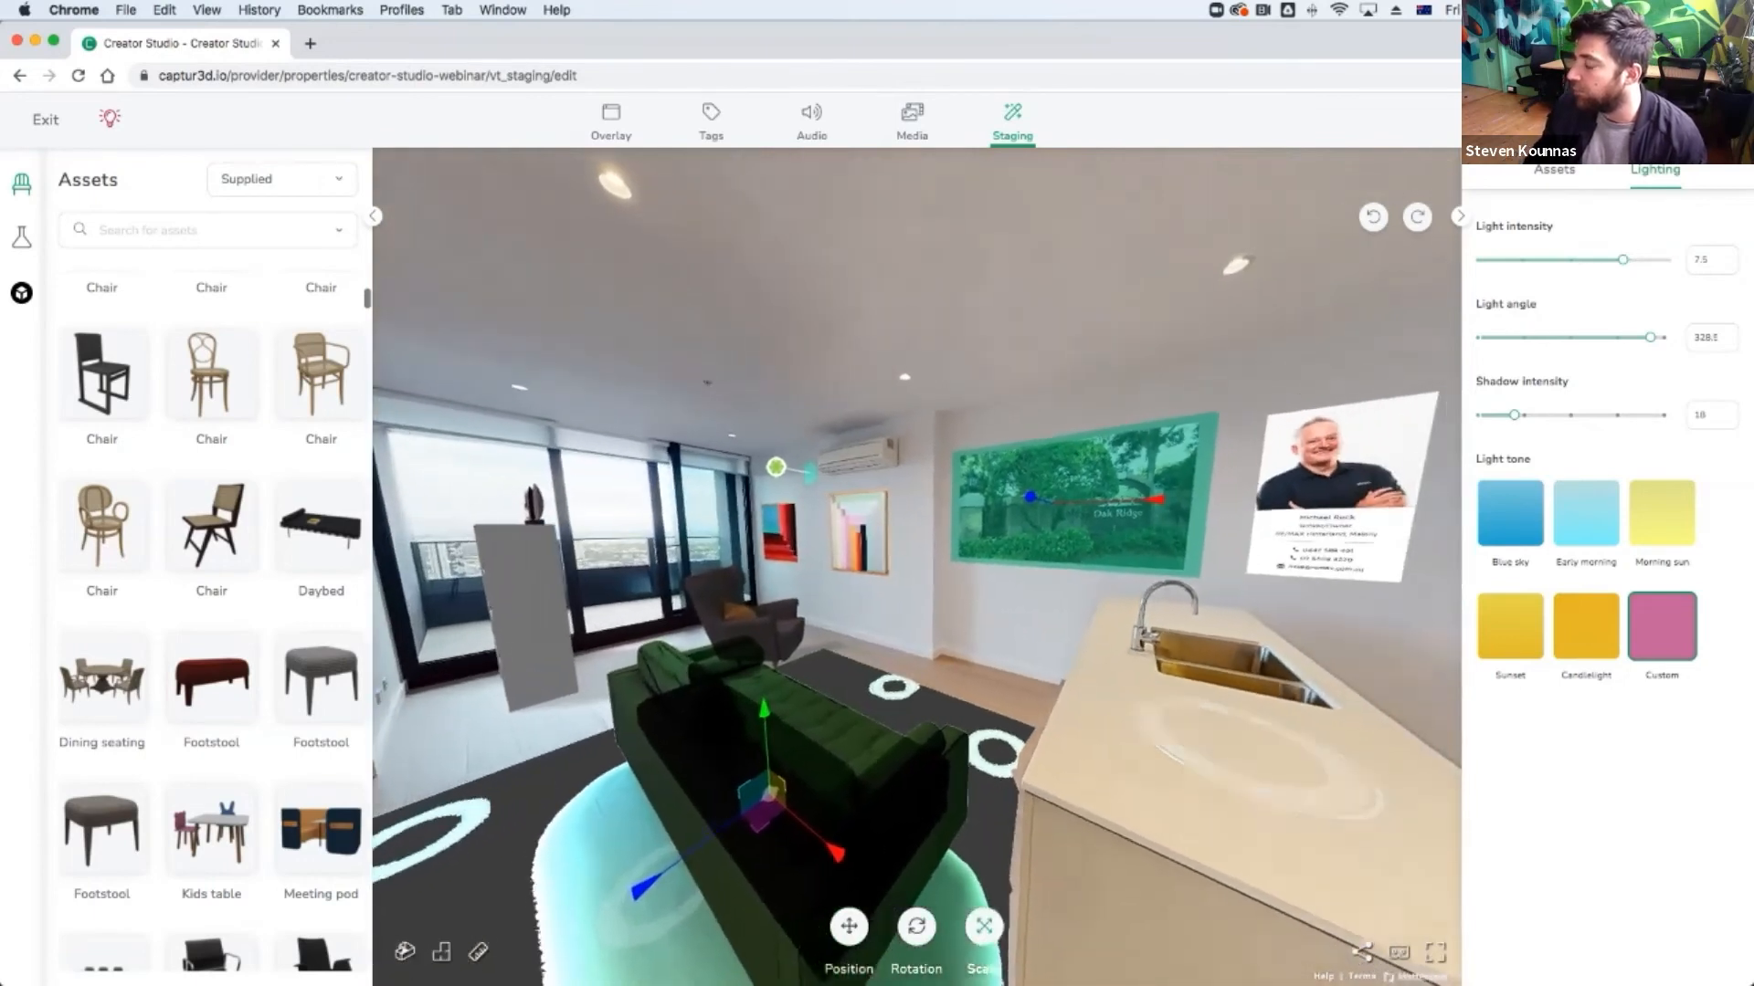
key(Right)
click(882, 697)
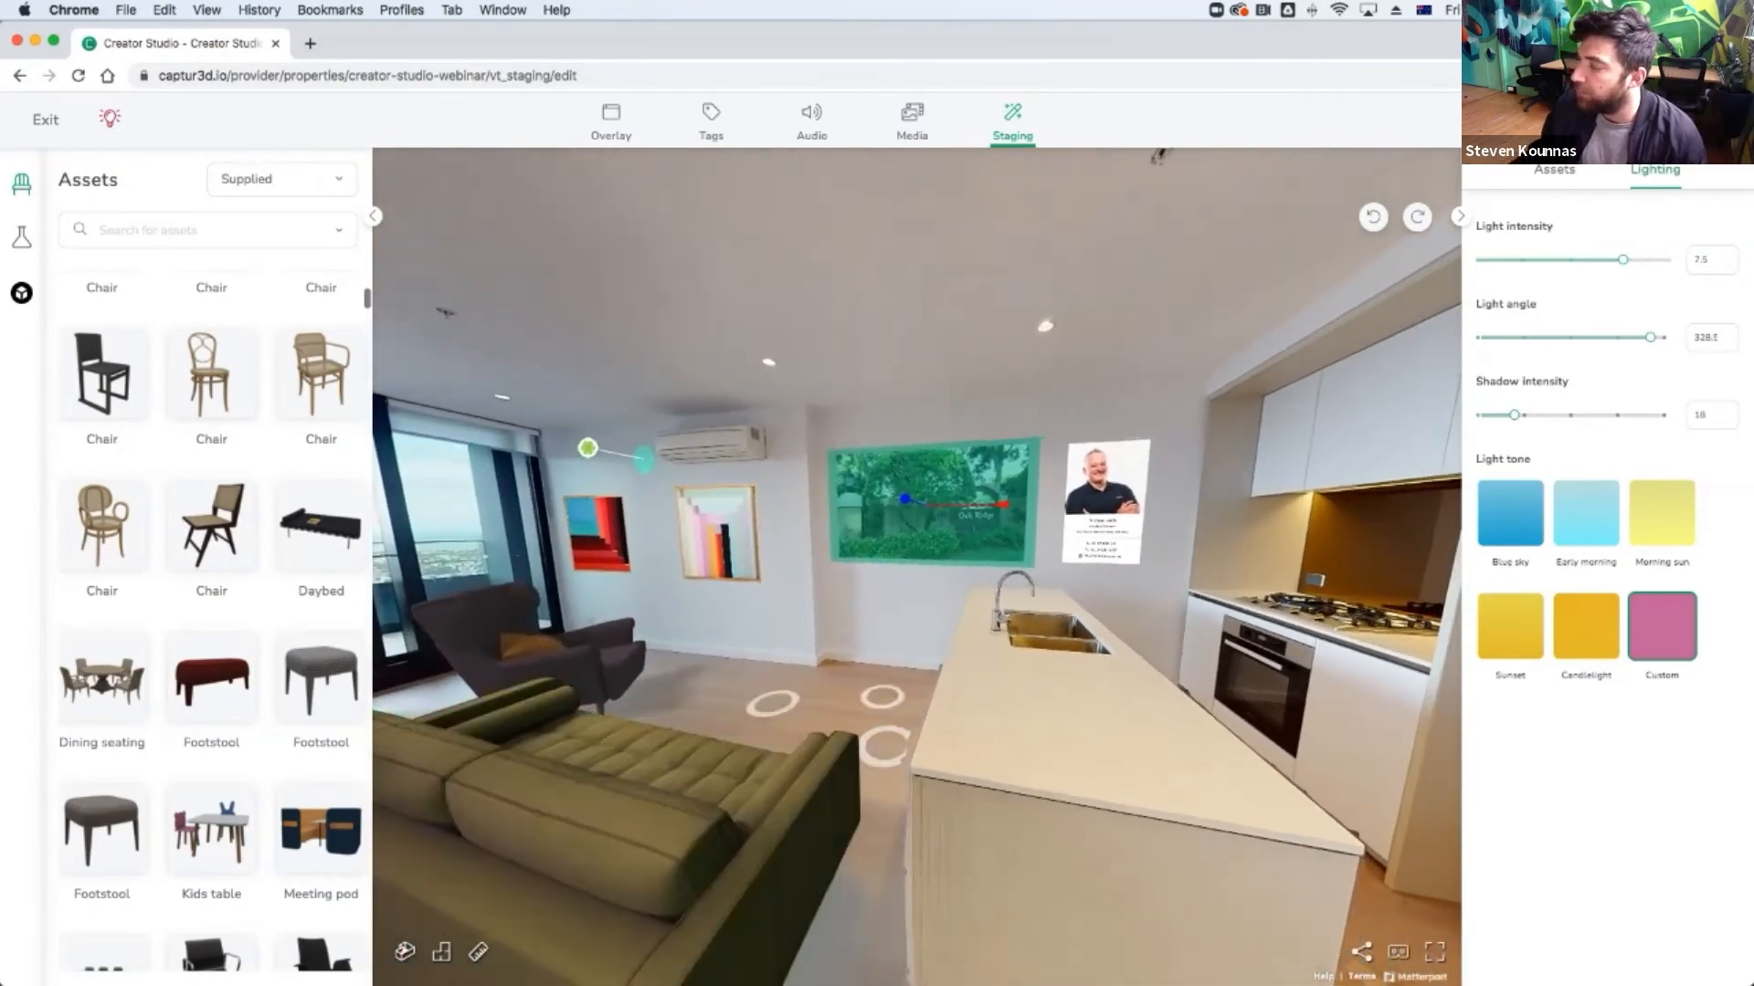
click(879, 727)
click(880, 731)
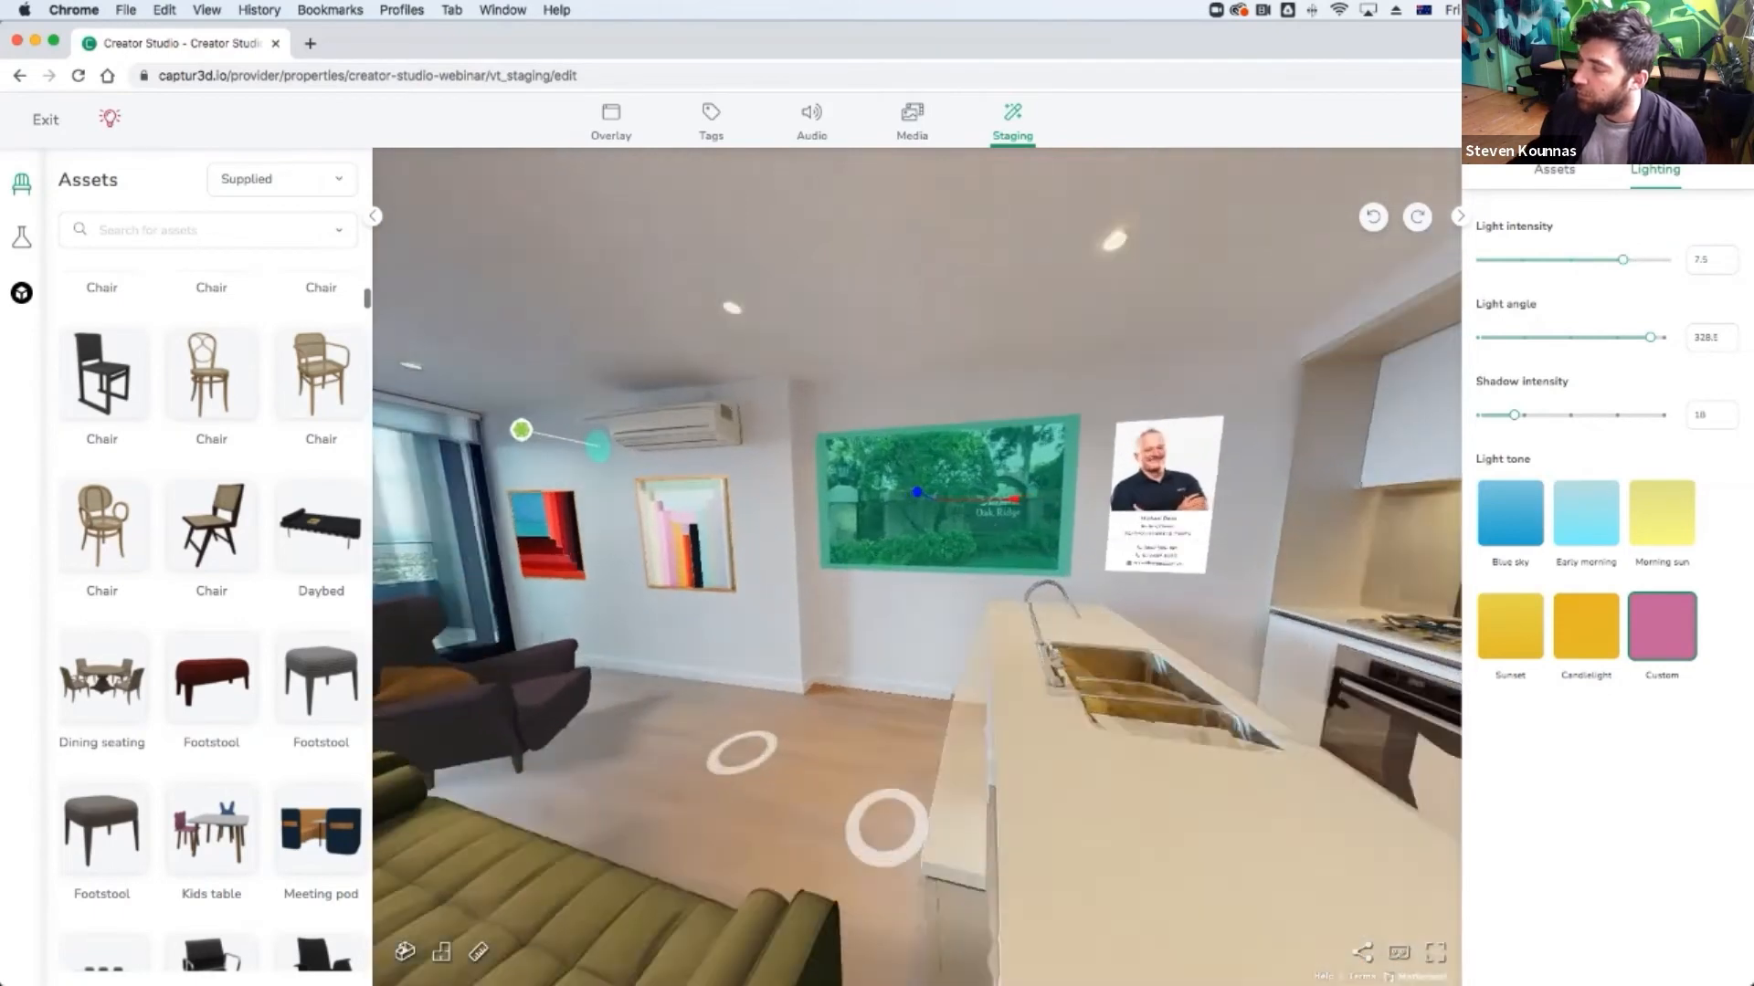
drag(749, 721, 1384, 717)
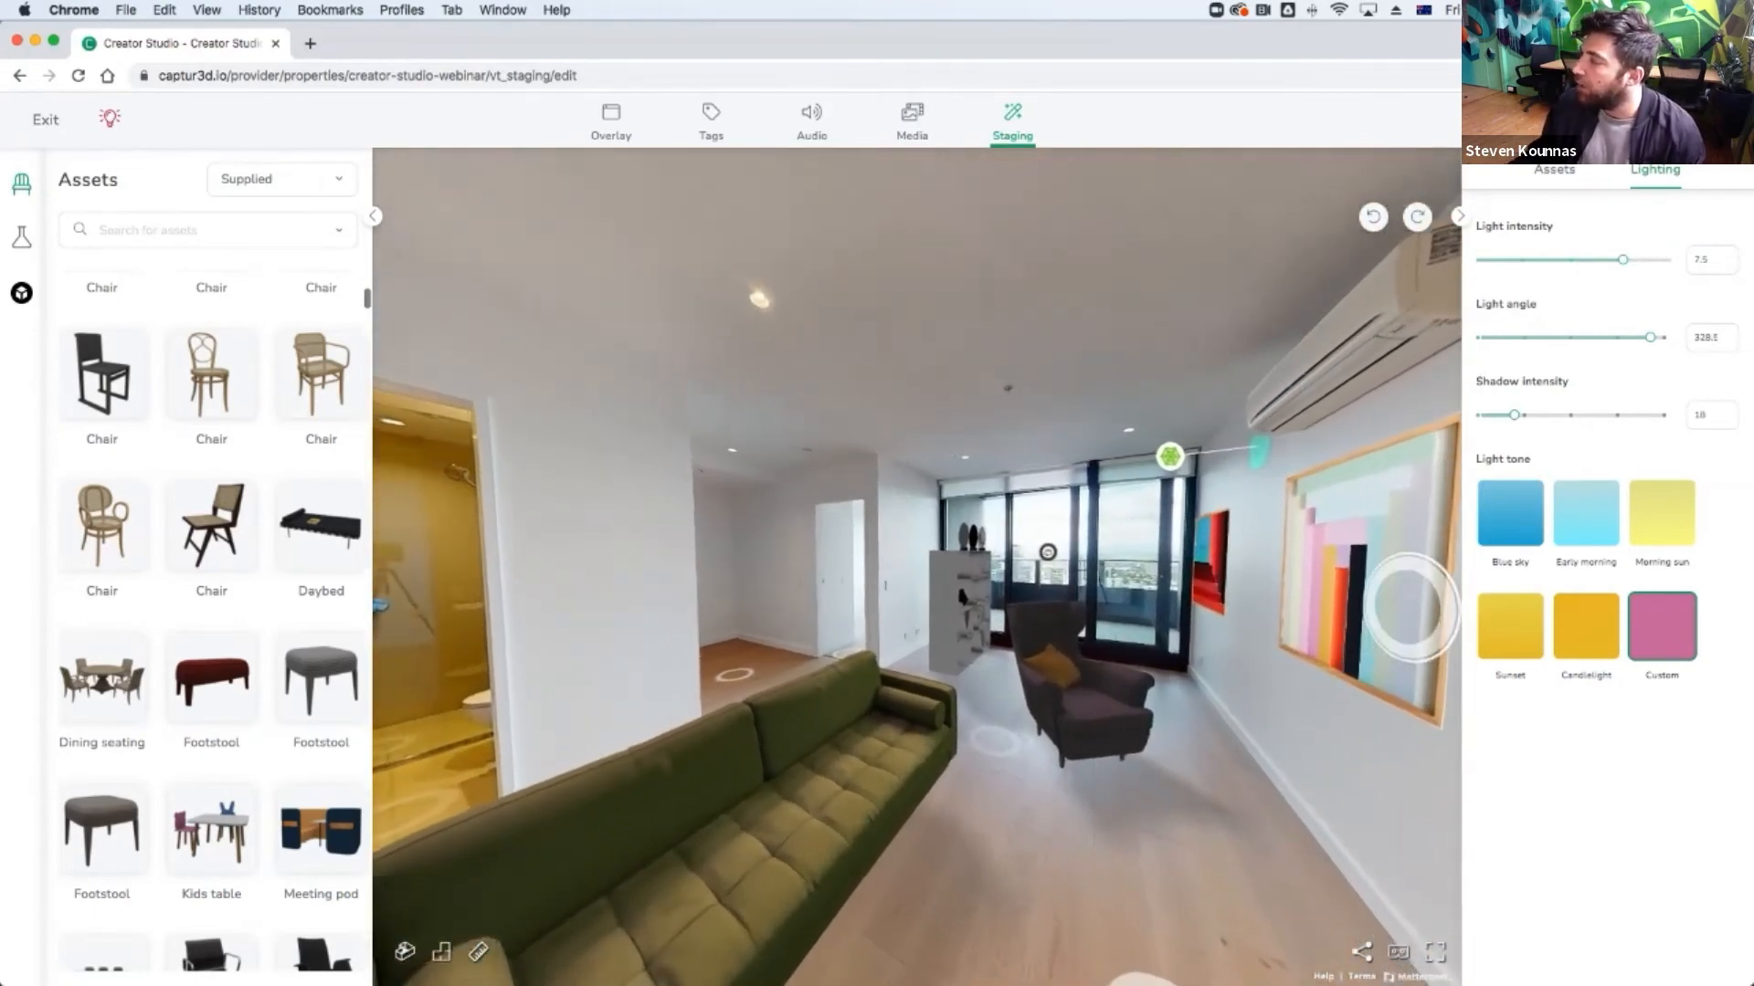
Set the light intensity to 7, apply the Sunset tone after trying Blue sky, and set the light angle to about 67.5.
mouse_move(1622, 260)
mouse_down()
mouse_move(1653, 261)
mouse_move(1536, 260)
mouse_move(1632, 260)
mouse_move(1563, 260)
mouse_move(1613, 261)
mouse_up()
click(1510, 514)
click(1510, 626)
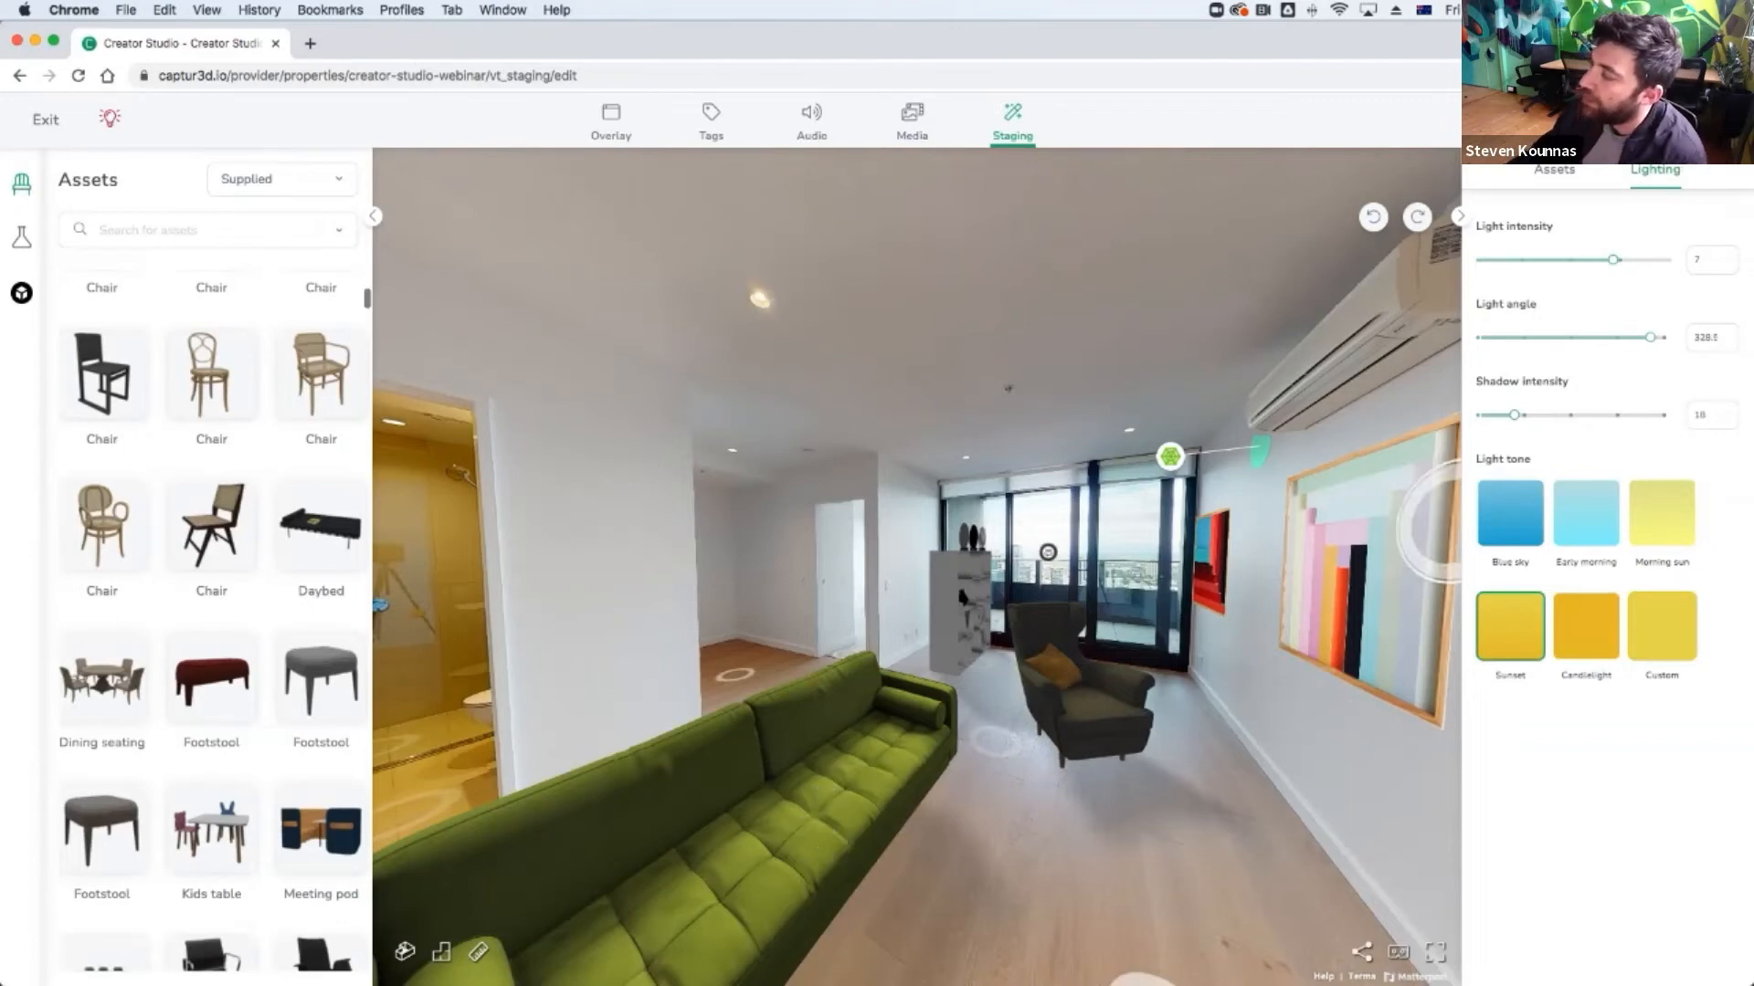
mouse_move(1651, 338)
mouse_down()
mouse_move(1488, 337)
mouse_move(1514, 338)
mouse_up()
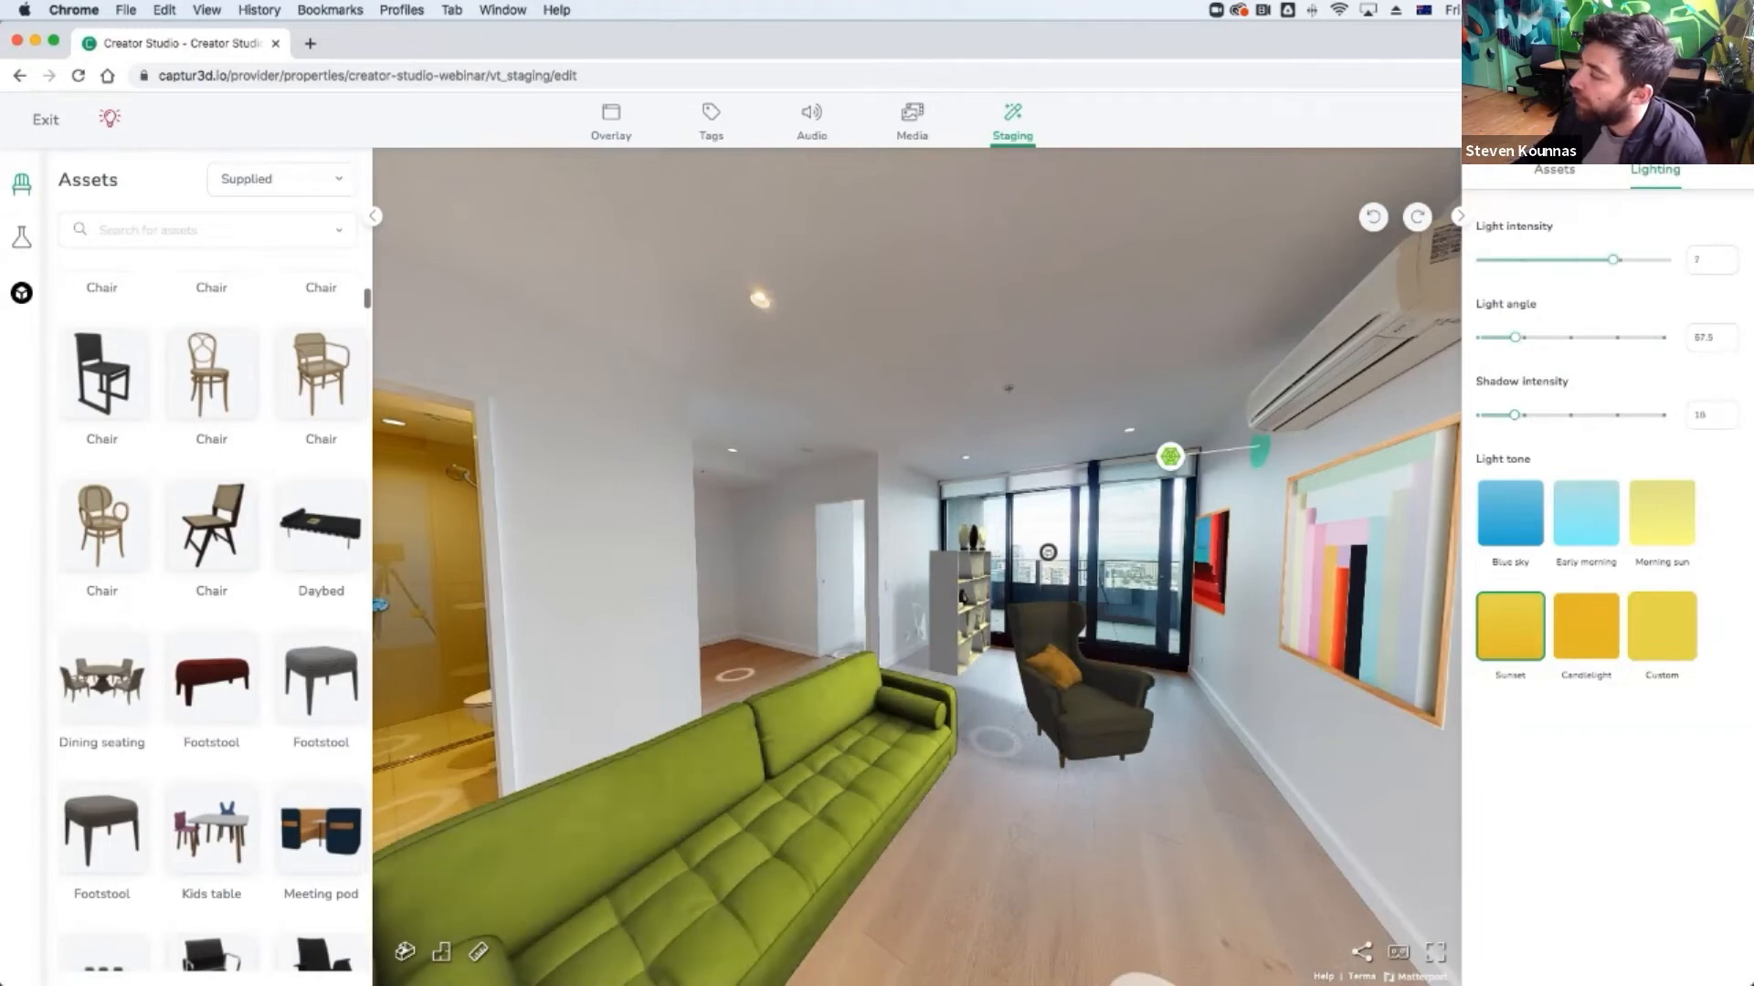
Try the Candlelight tone, set the light intensity to 7.5, and apply the Blue sky tone.
click(1585, 626)
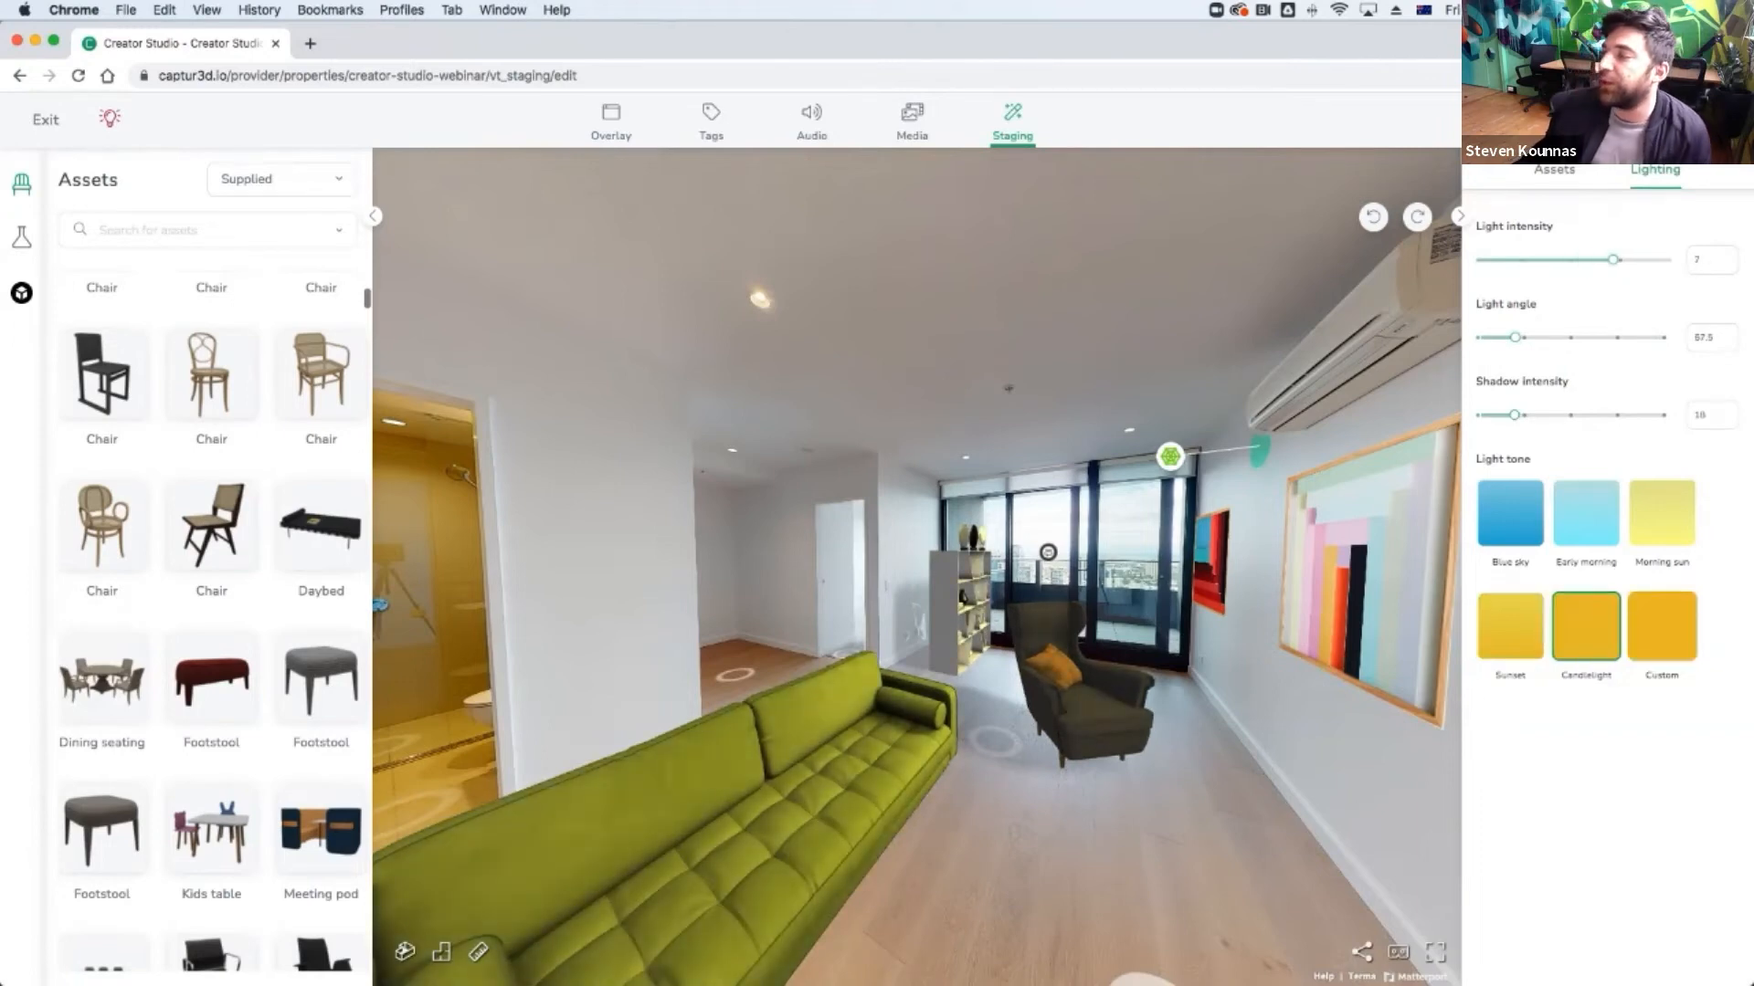
mouse_move(1613, 261)
mouse_down()
mouse_move(1526, 260)
mouse_move(1623, 260)
mouse_up()
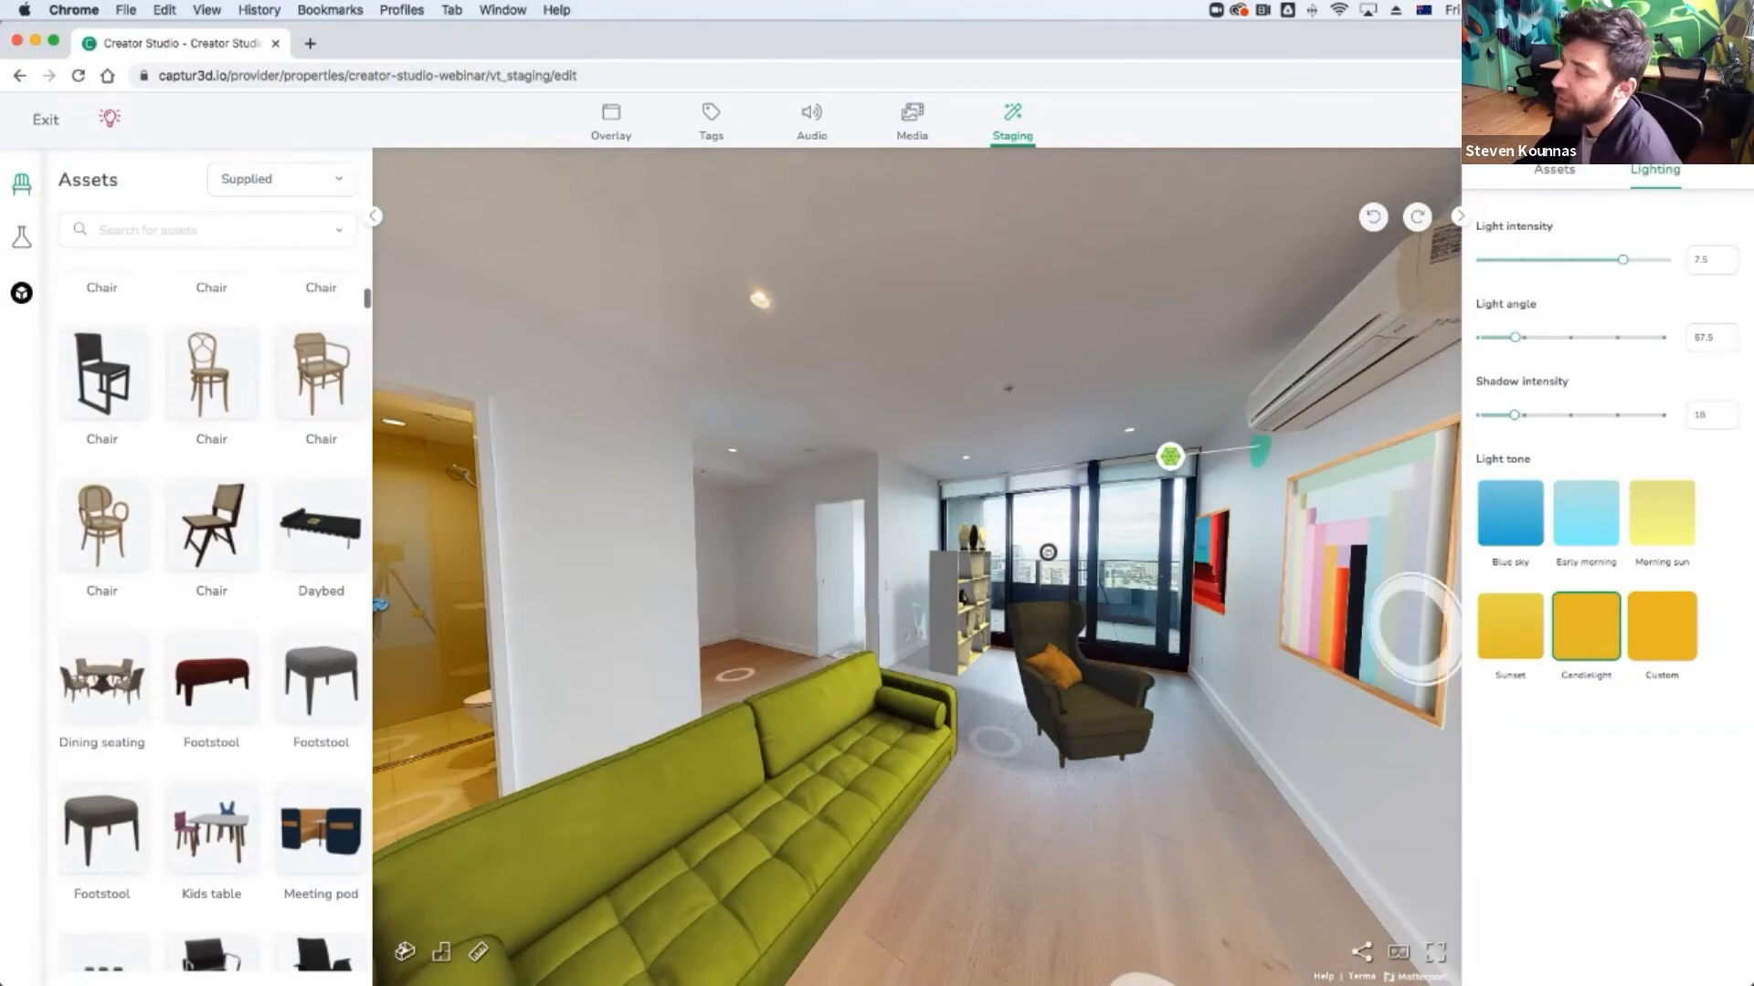
click(1509, 512)
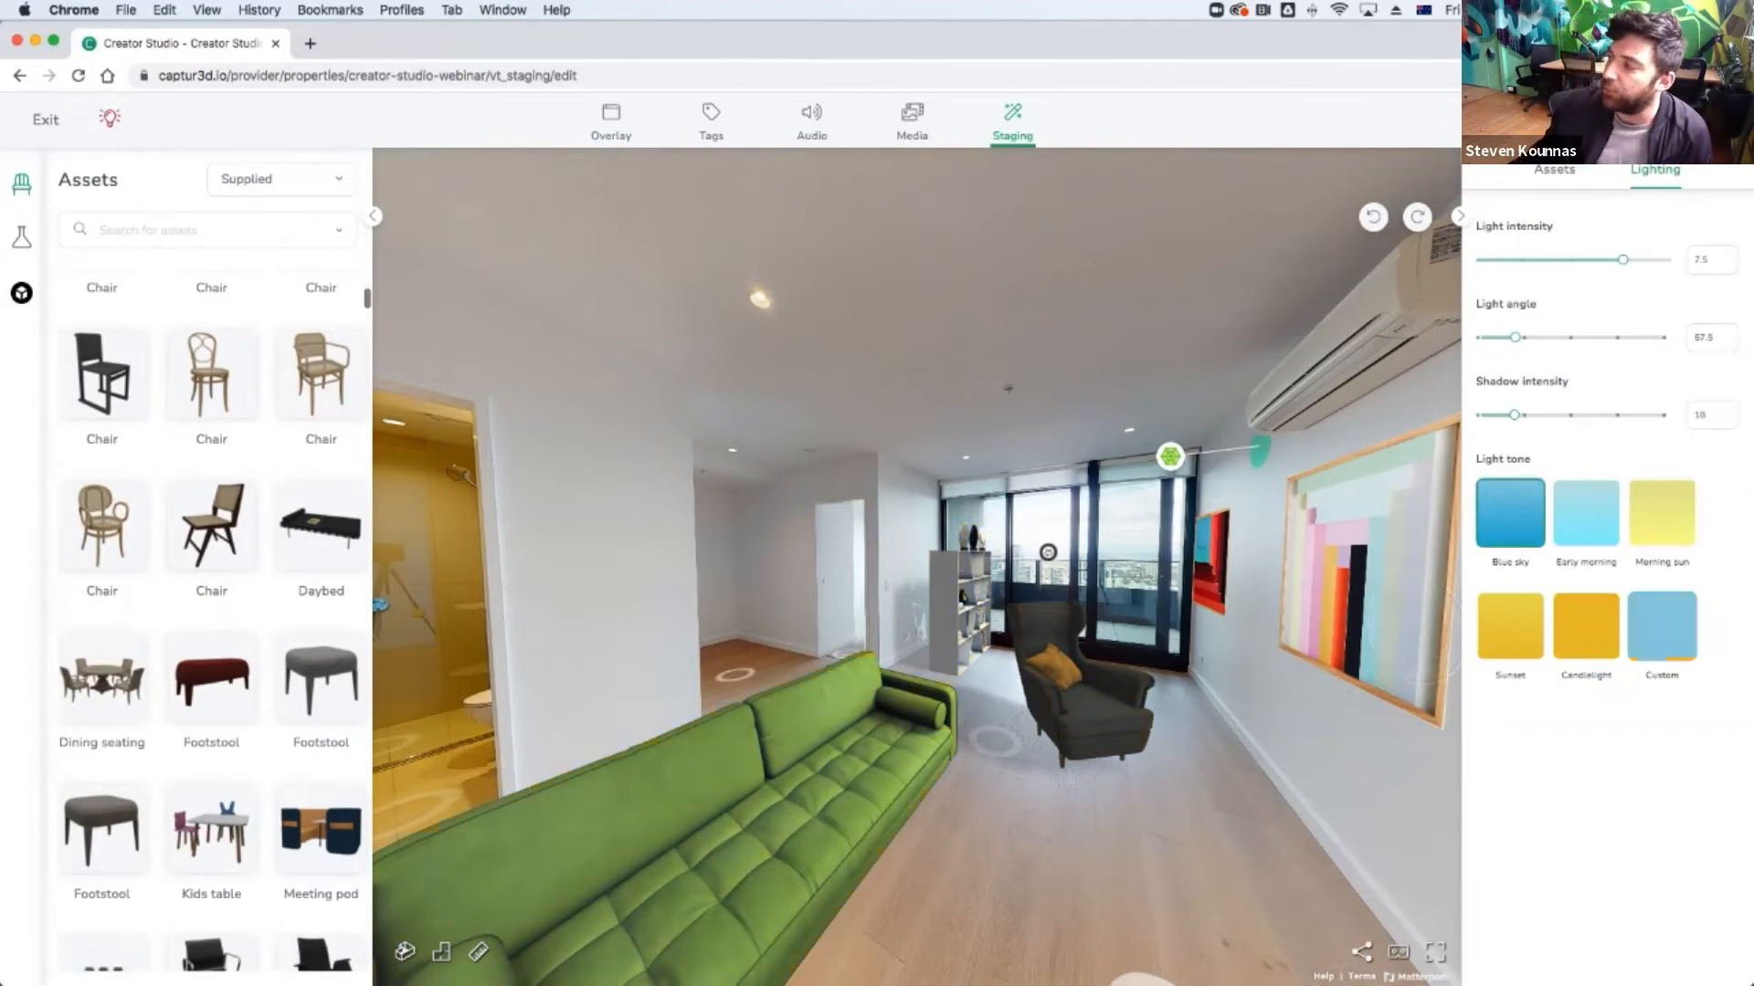
Set the light intensity to 6.5 and view the staged apartment from above in the dollhouse view.
mouse_move(1623, 260)
mouse_down()
mouse_move(1573, 260)
mouse_move(1632, 260)
mouse_move(1603, 260)
mouse_up()
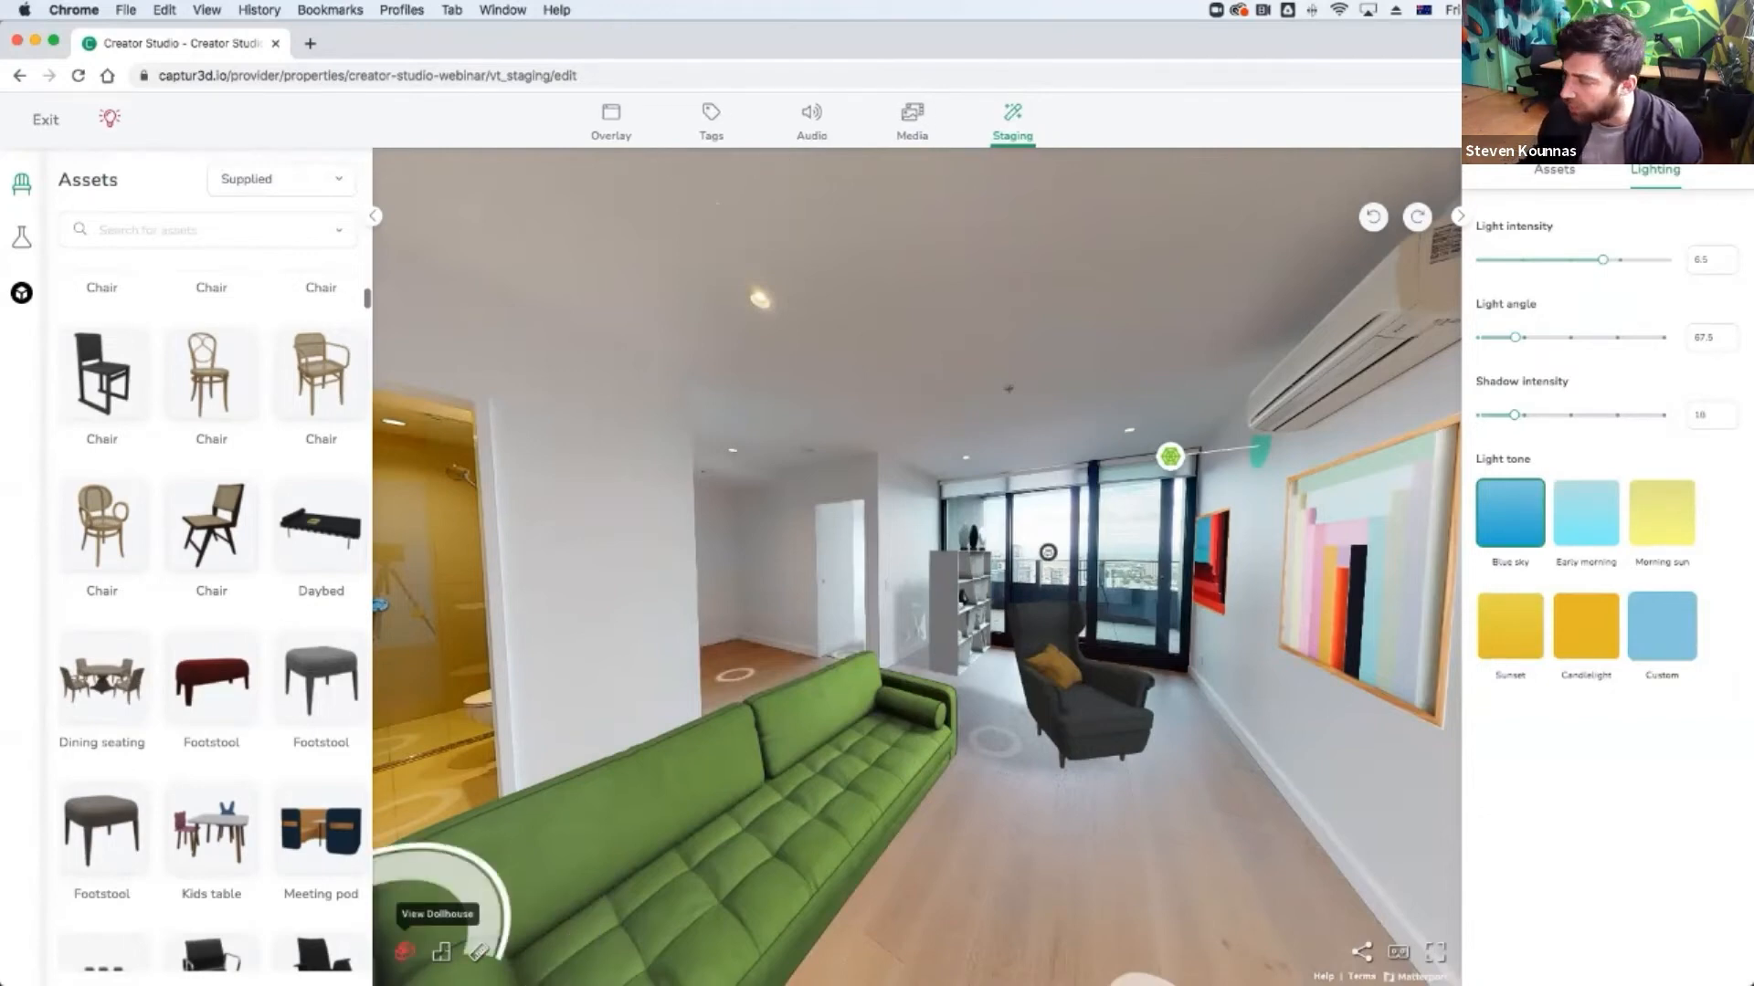
click(478, 952)
drag(713, 566, 937, 688)
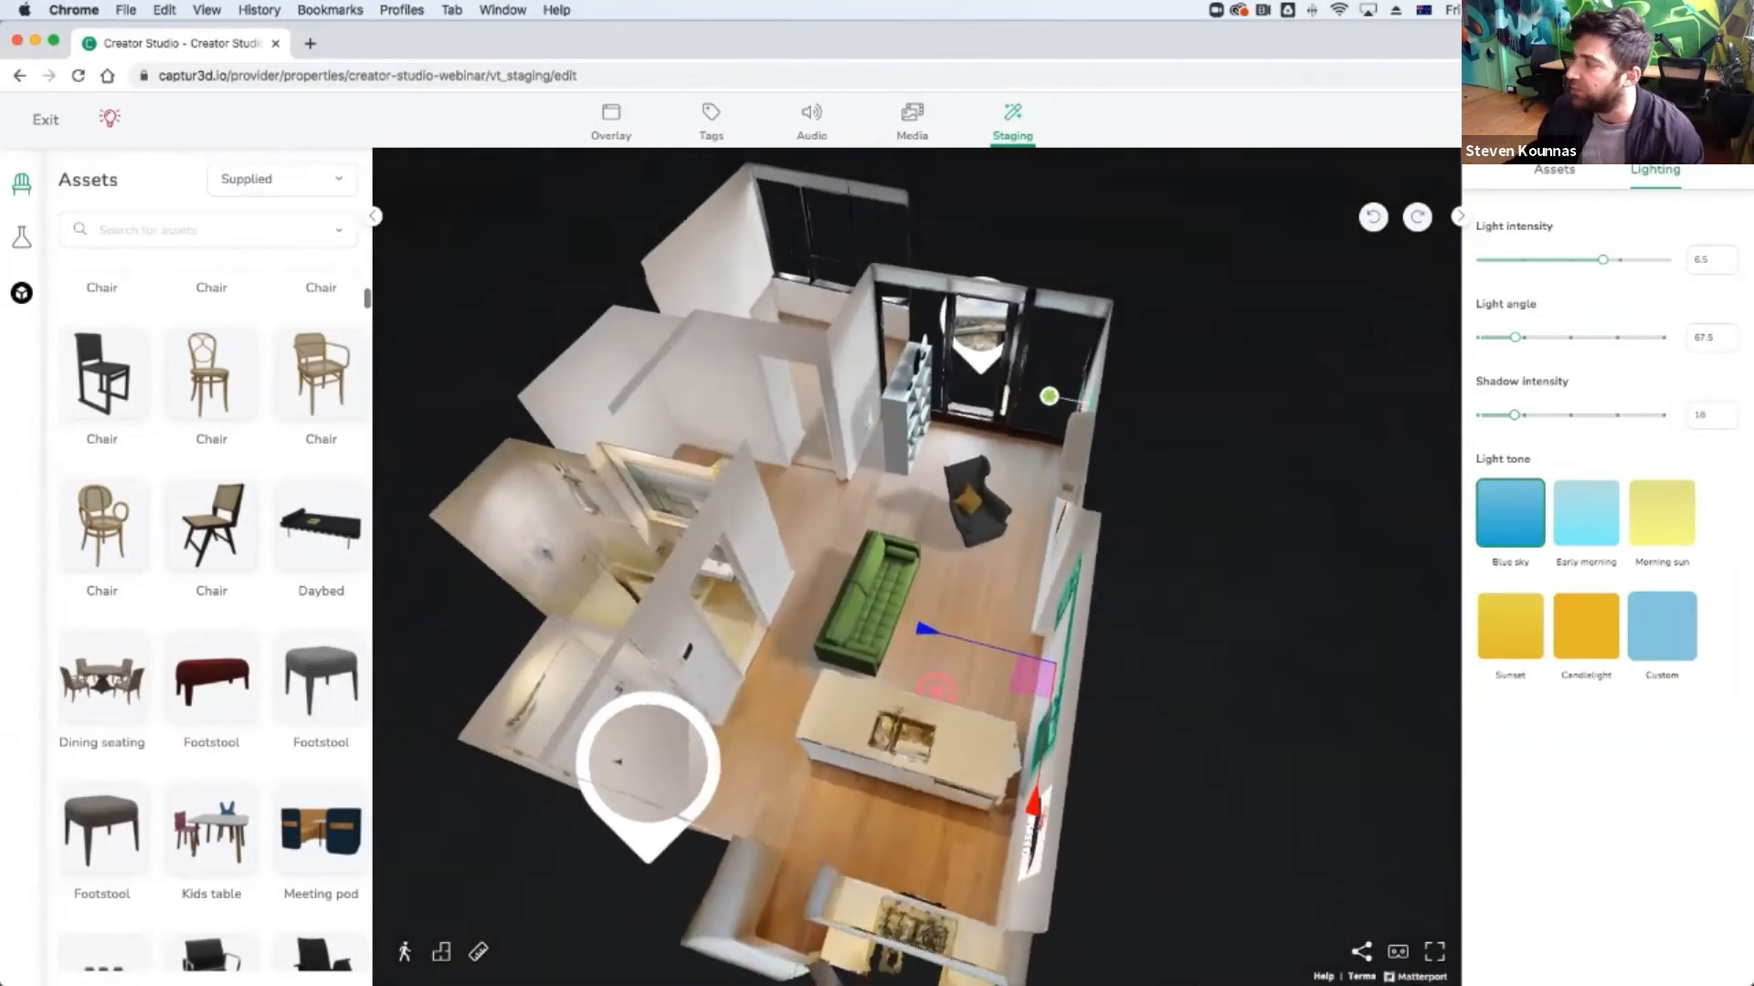
Set the light intensity to 5, the light angle to about 319.5 and the shadow intensity to 22.
mouse_move(1603, 260)
mouse_down()
mouse_move(1523, 260)
mouse_move(1574, 260)
mouse_up()
drag(1514, 337, 1645, 337)
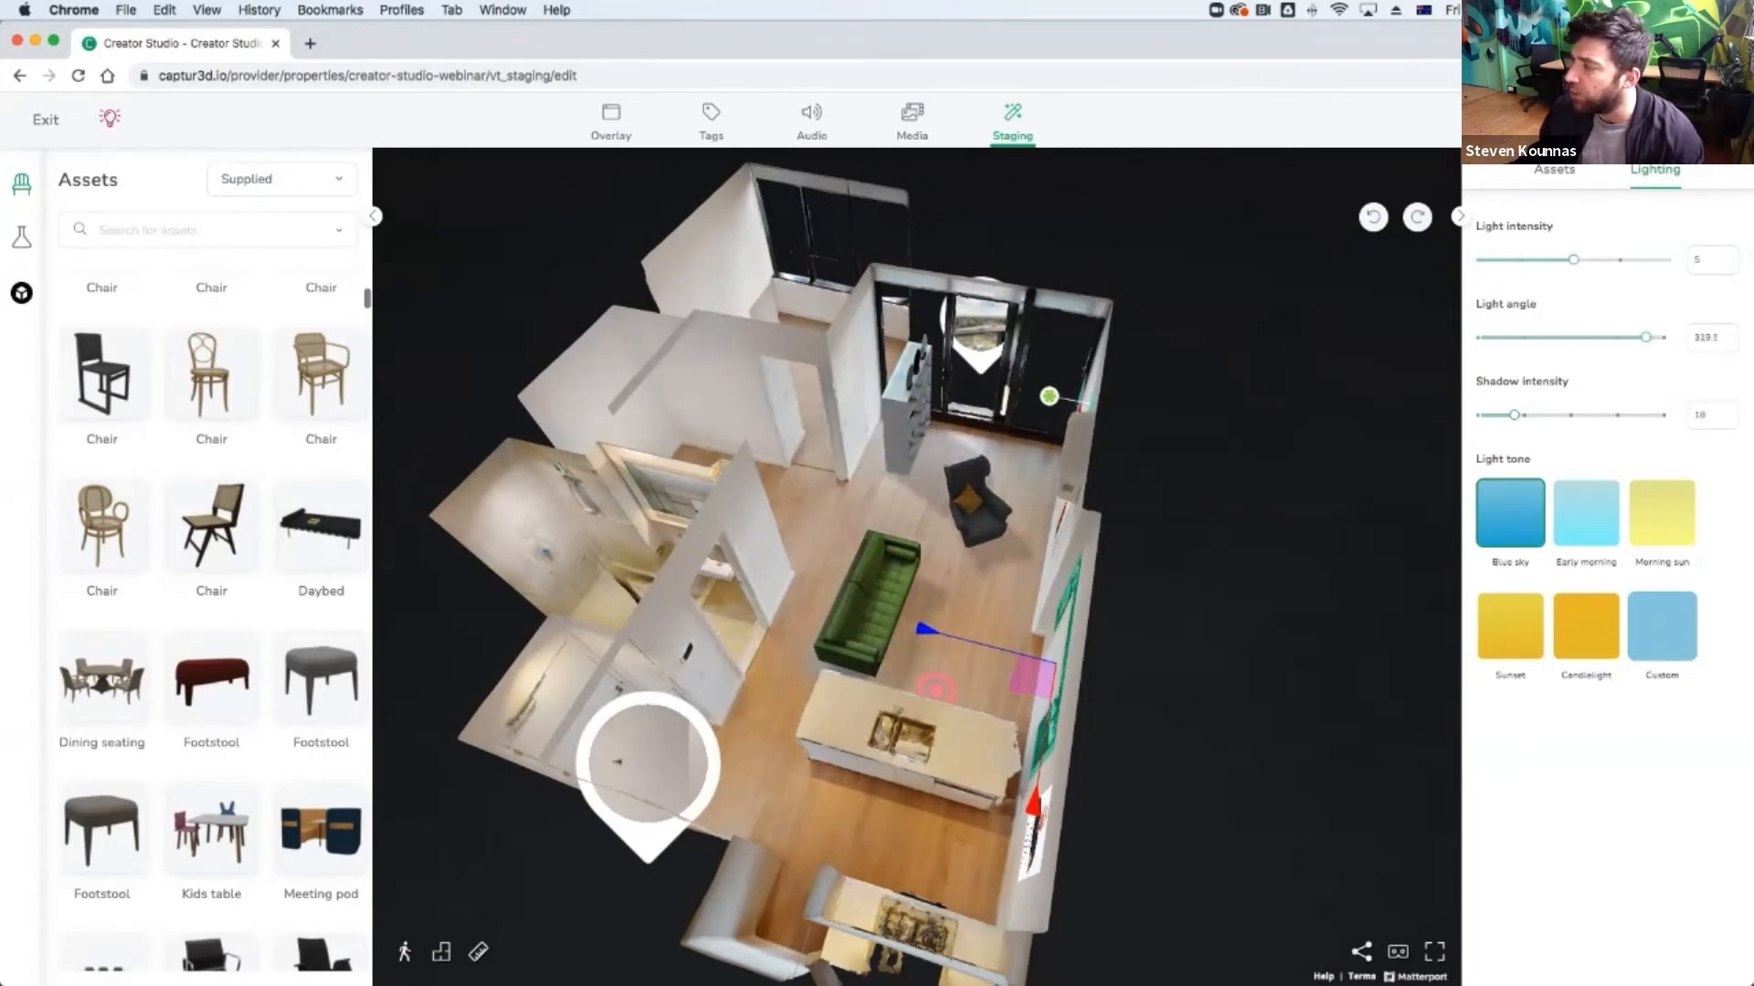
mouse_move(1514, 415)
mouse_down()
mouse_move(1594, 415)
mouse_move(1521, 414)
mouse_up()
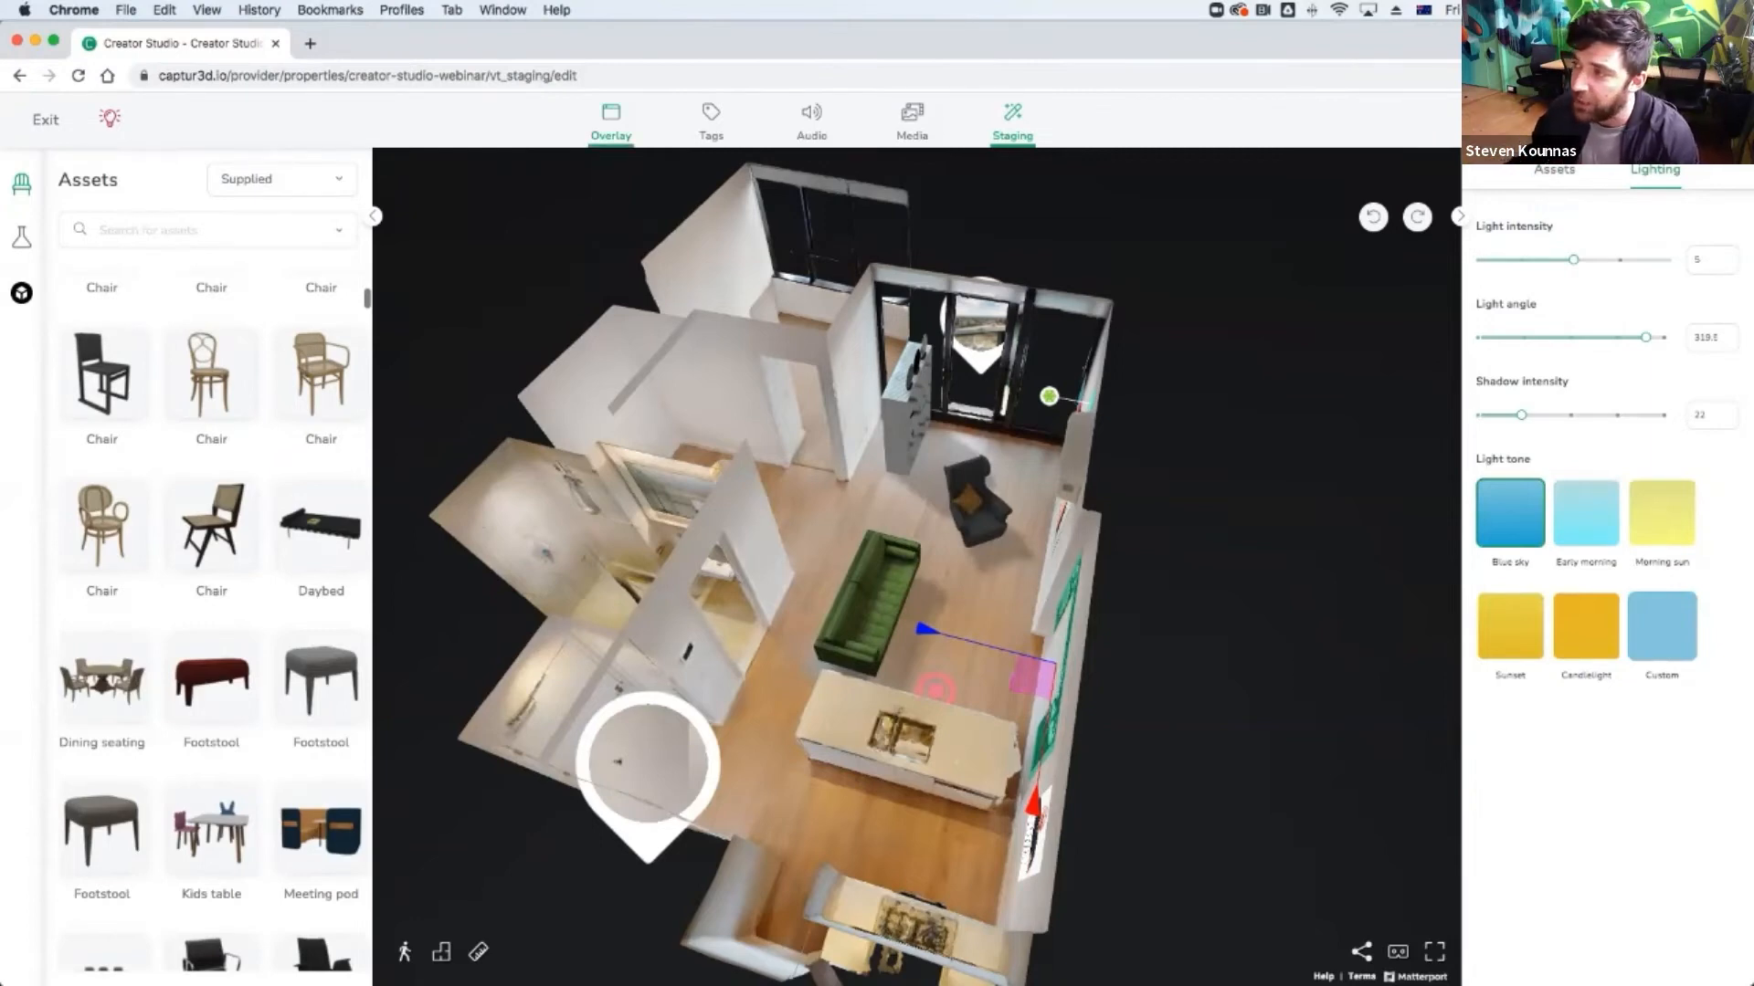
Select client 1806 for the overlay template and look through the available layout templates.
click(610, 123)
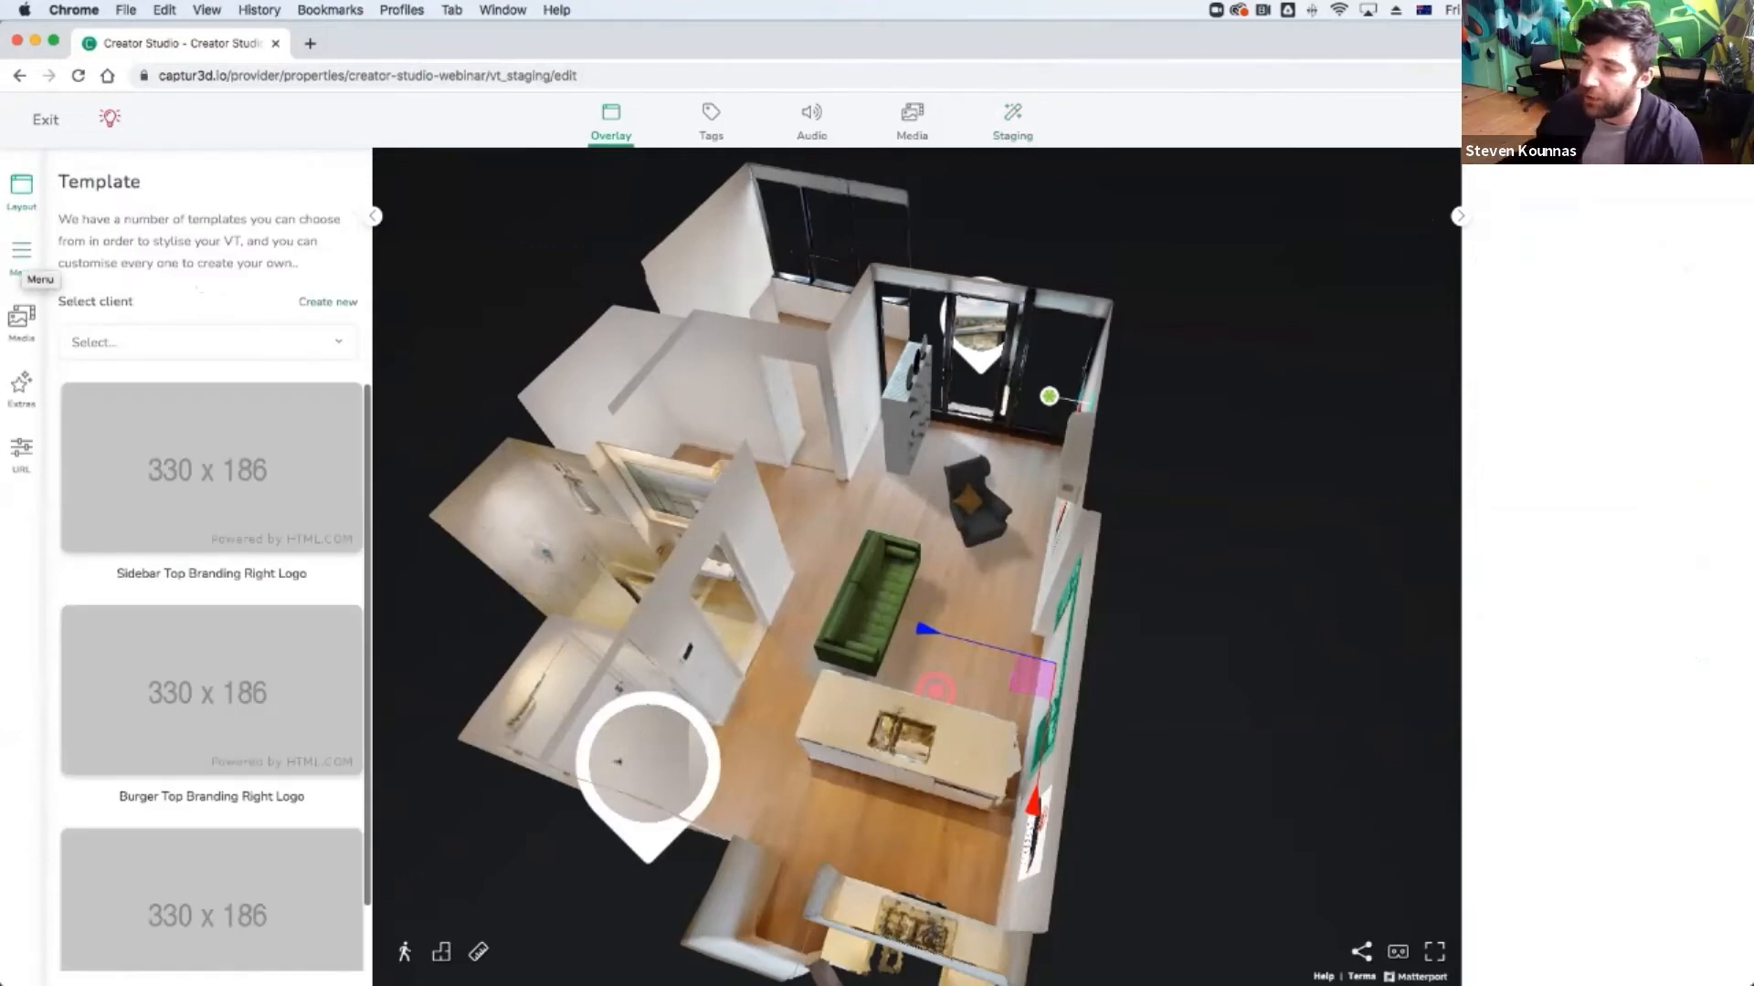
click(21, 252)
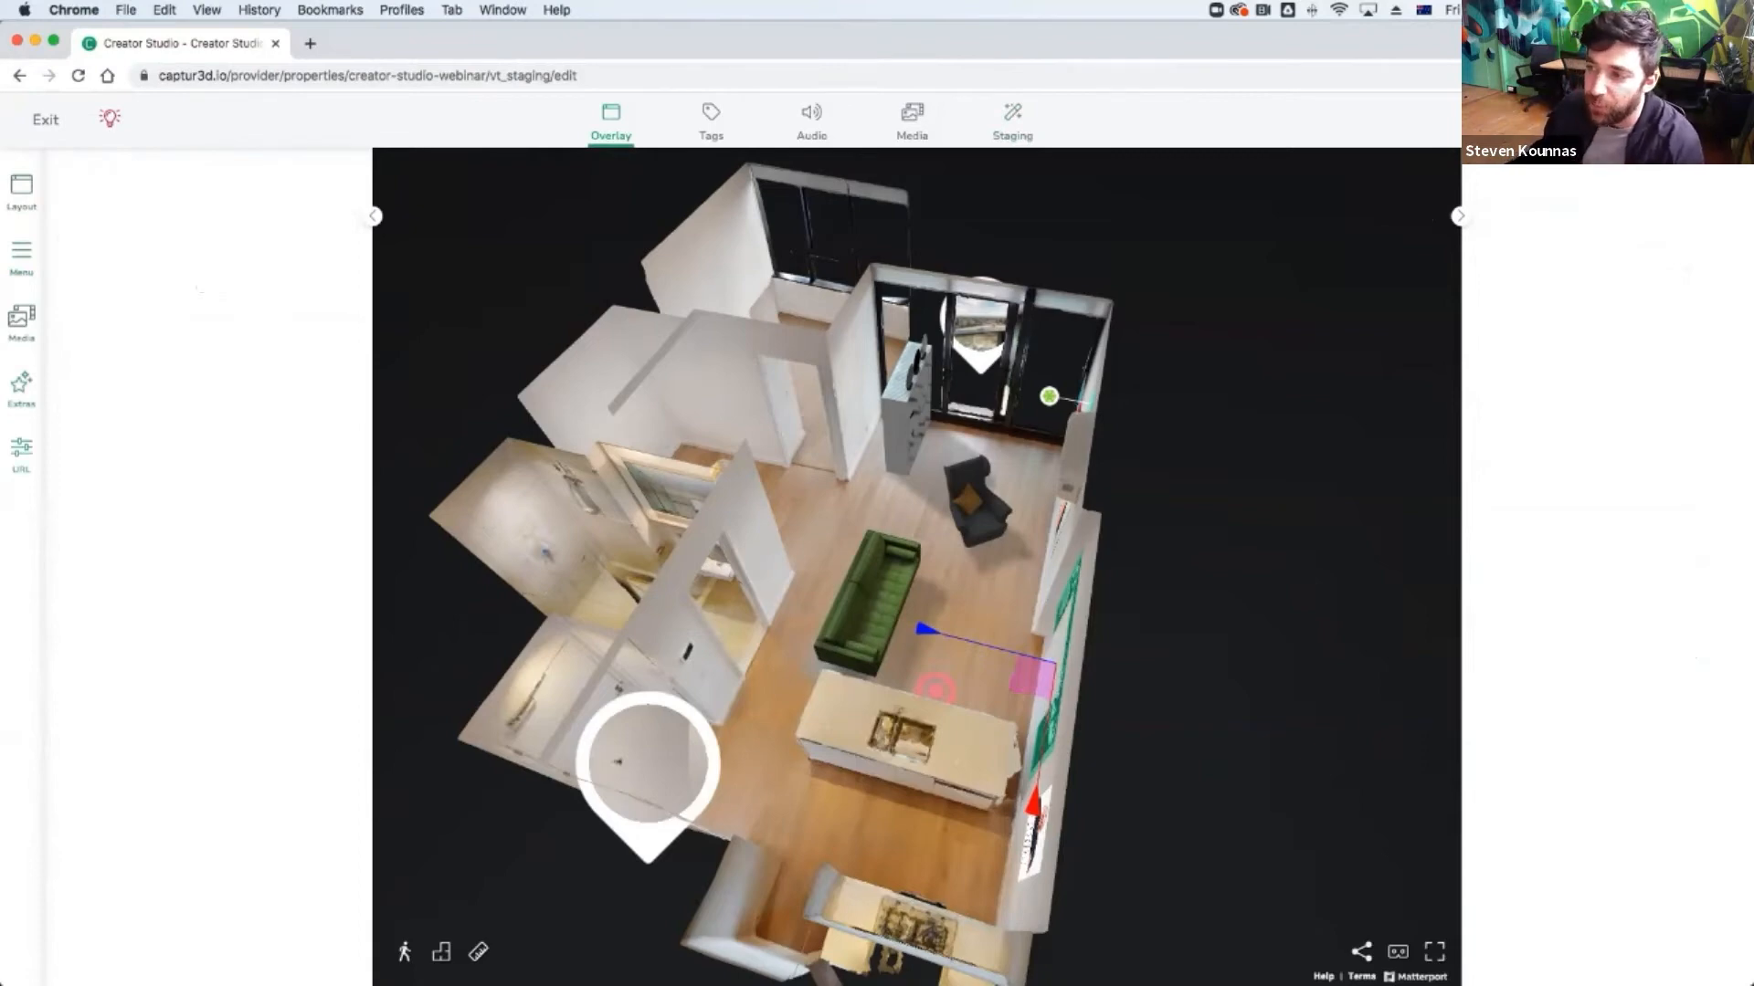
click(22, 191)
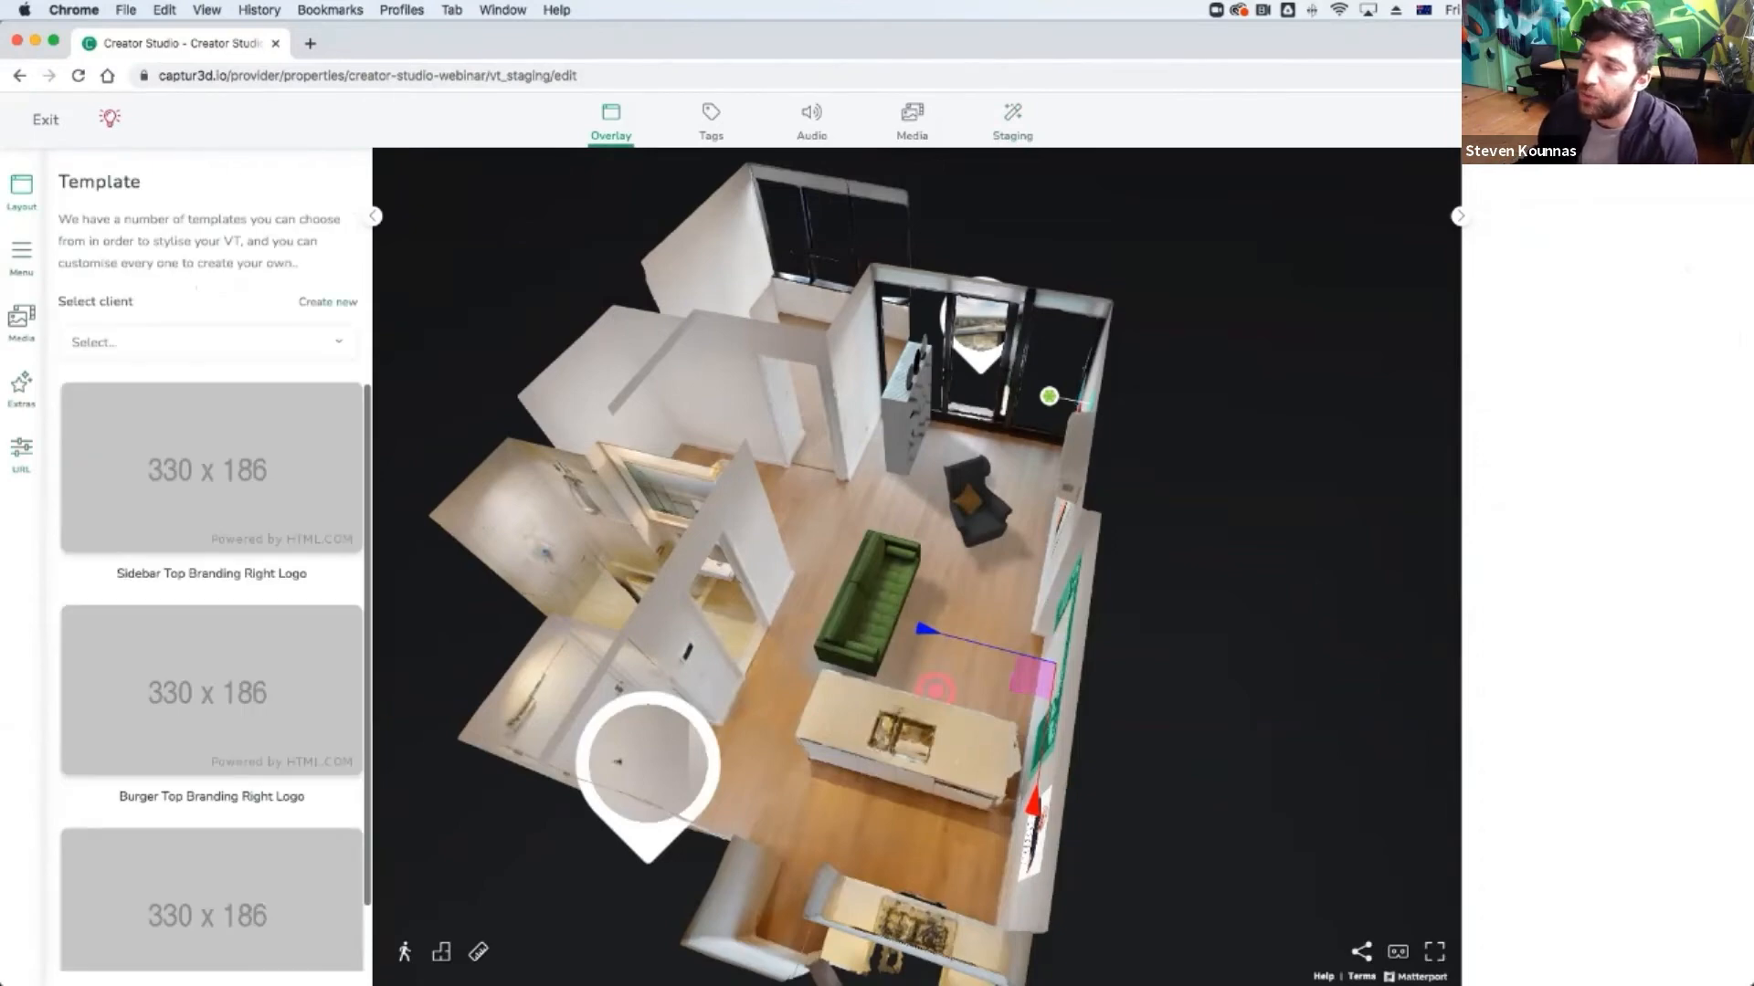
click(208, 343)
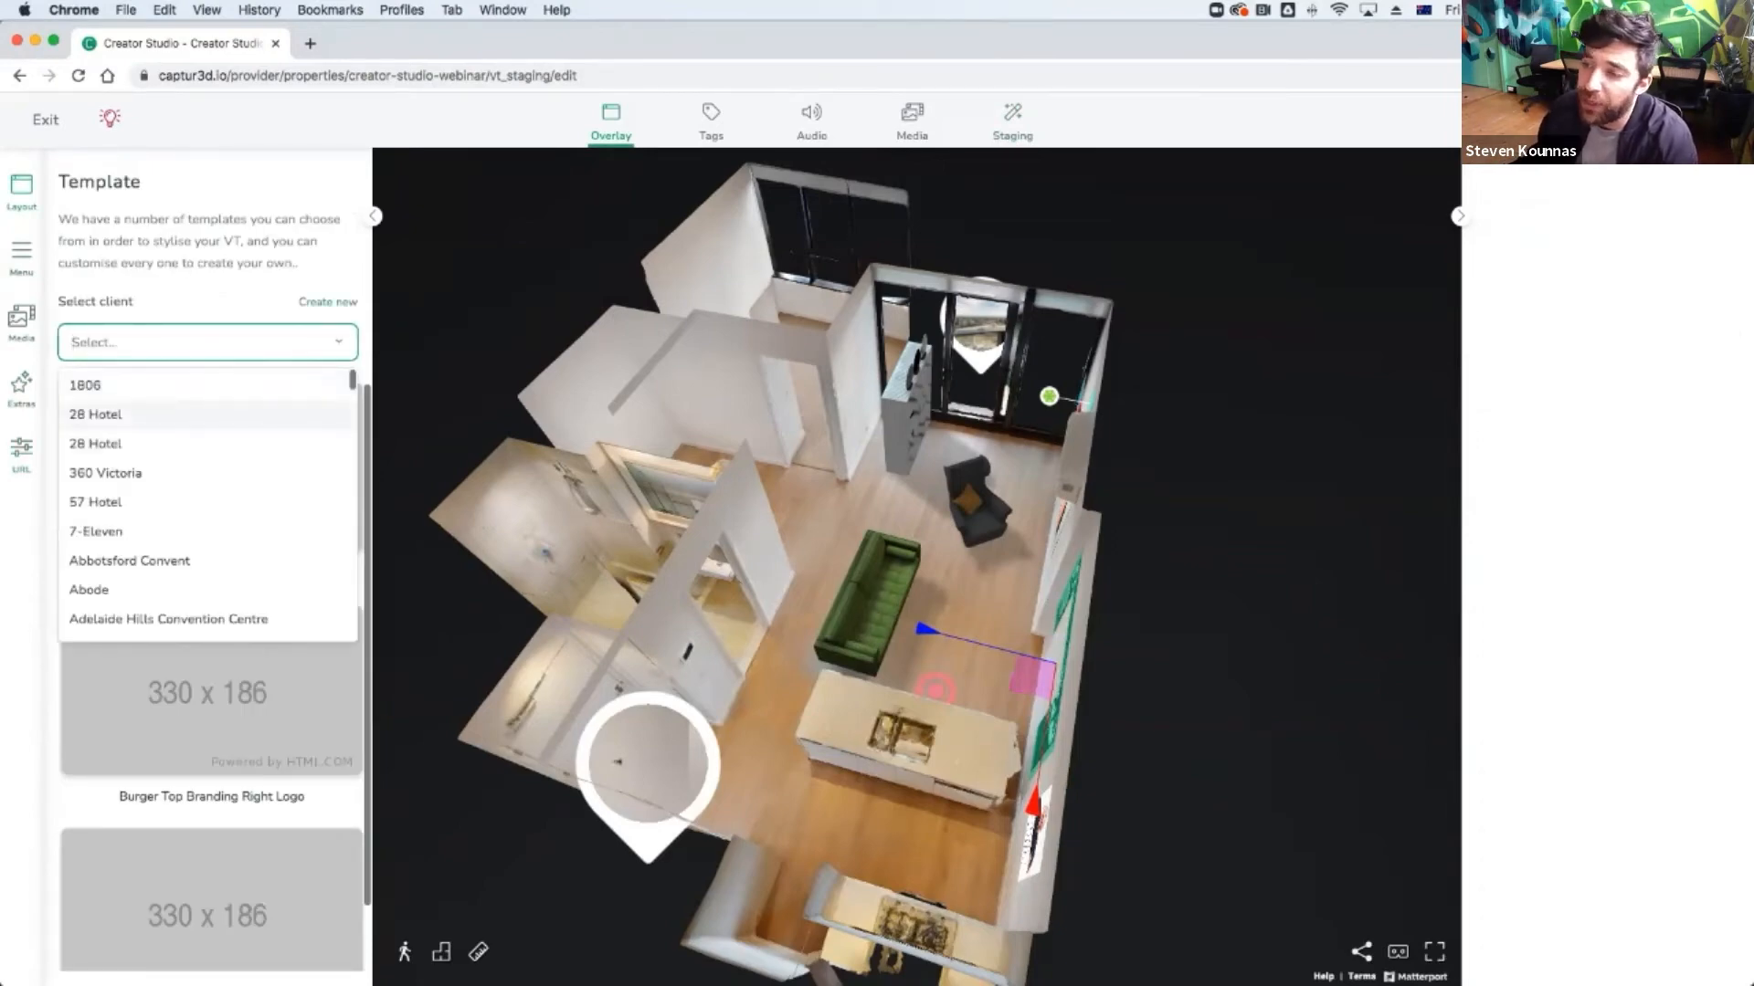
key(Return)
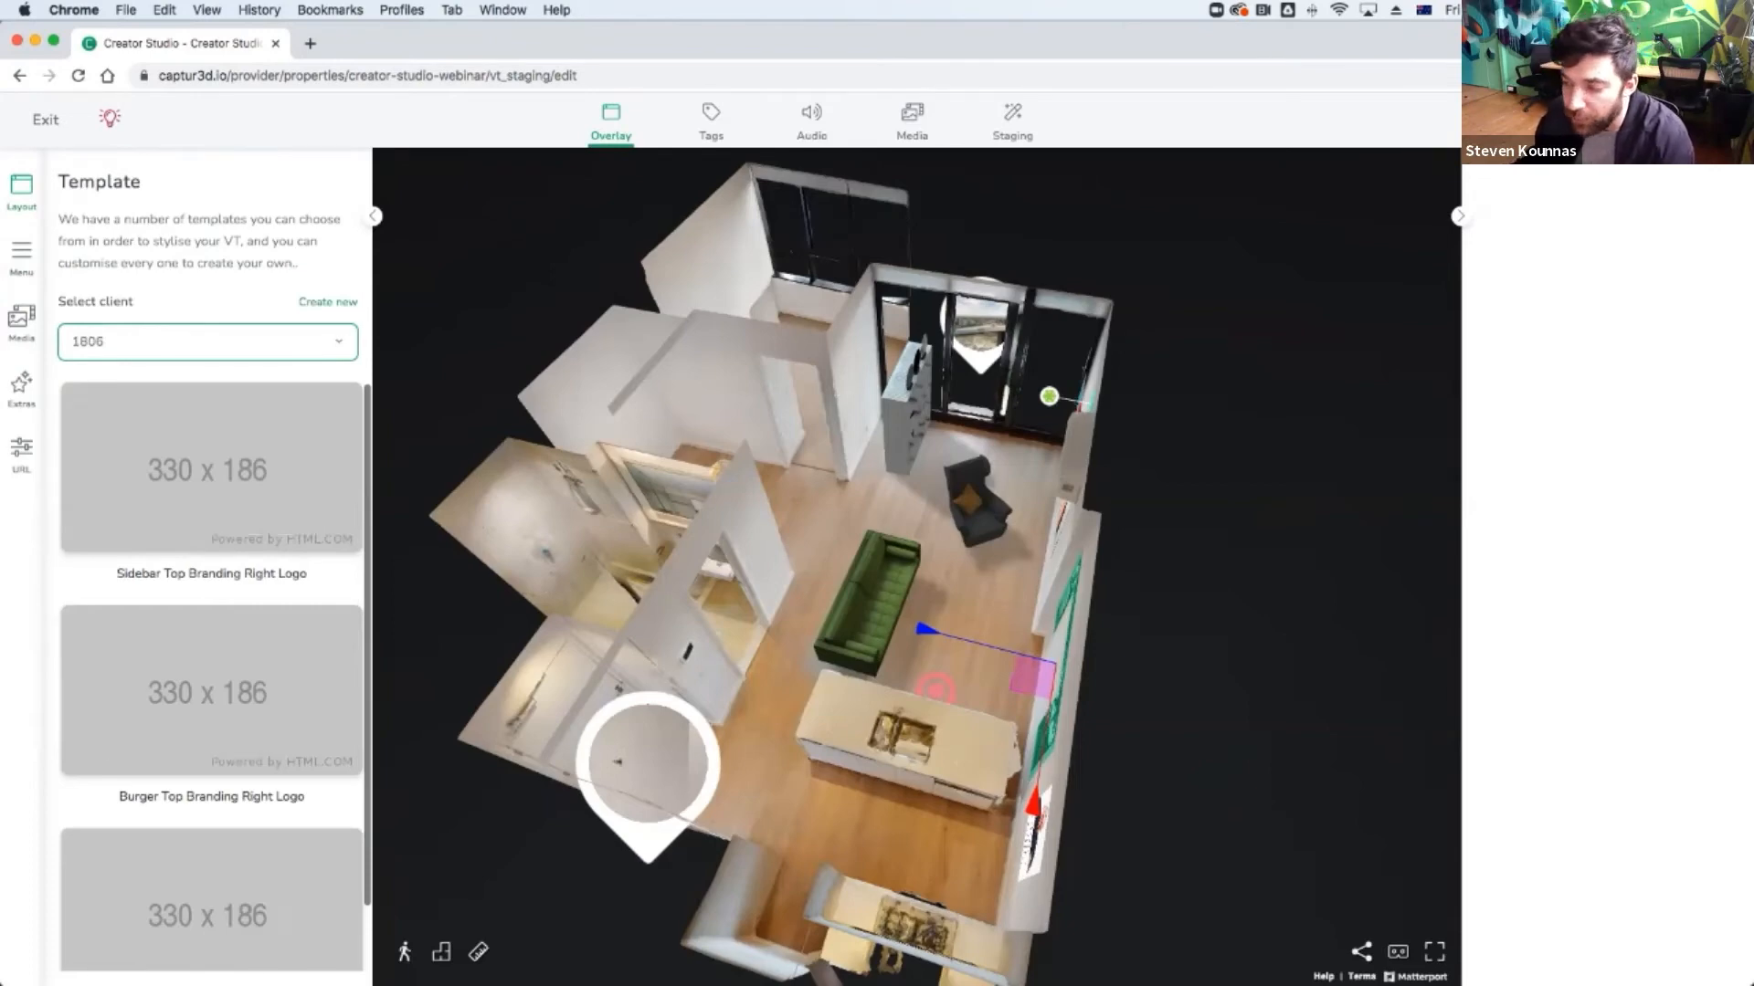
scroll(210, 676, down, 2)
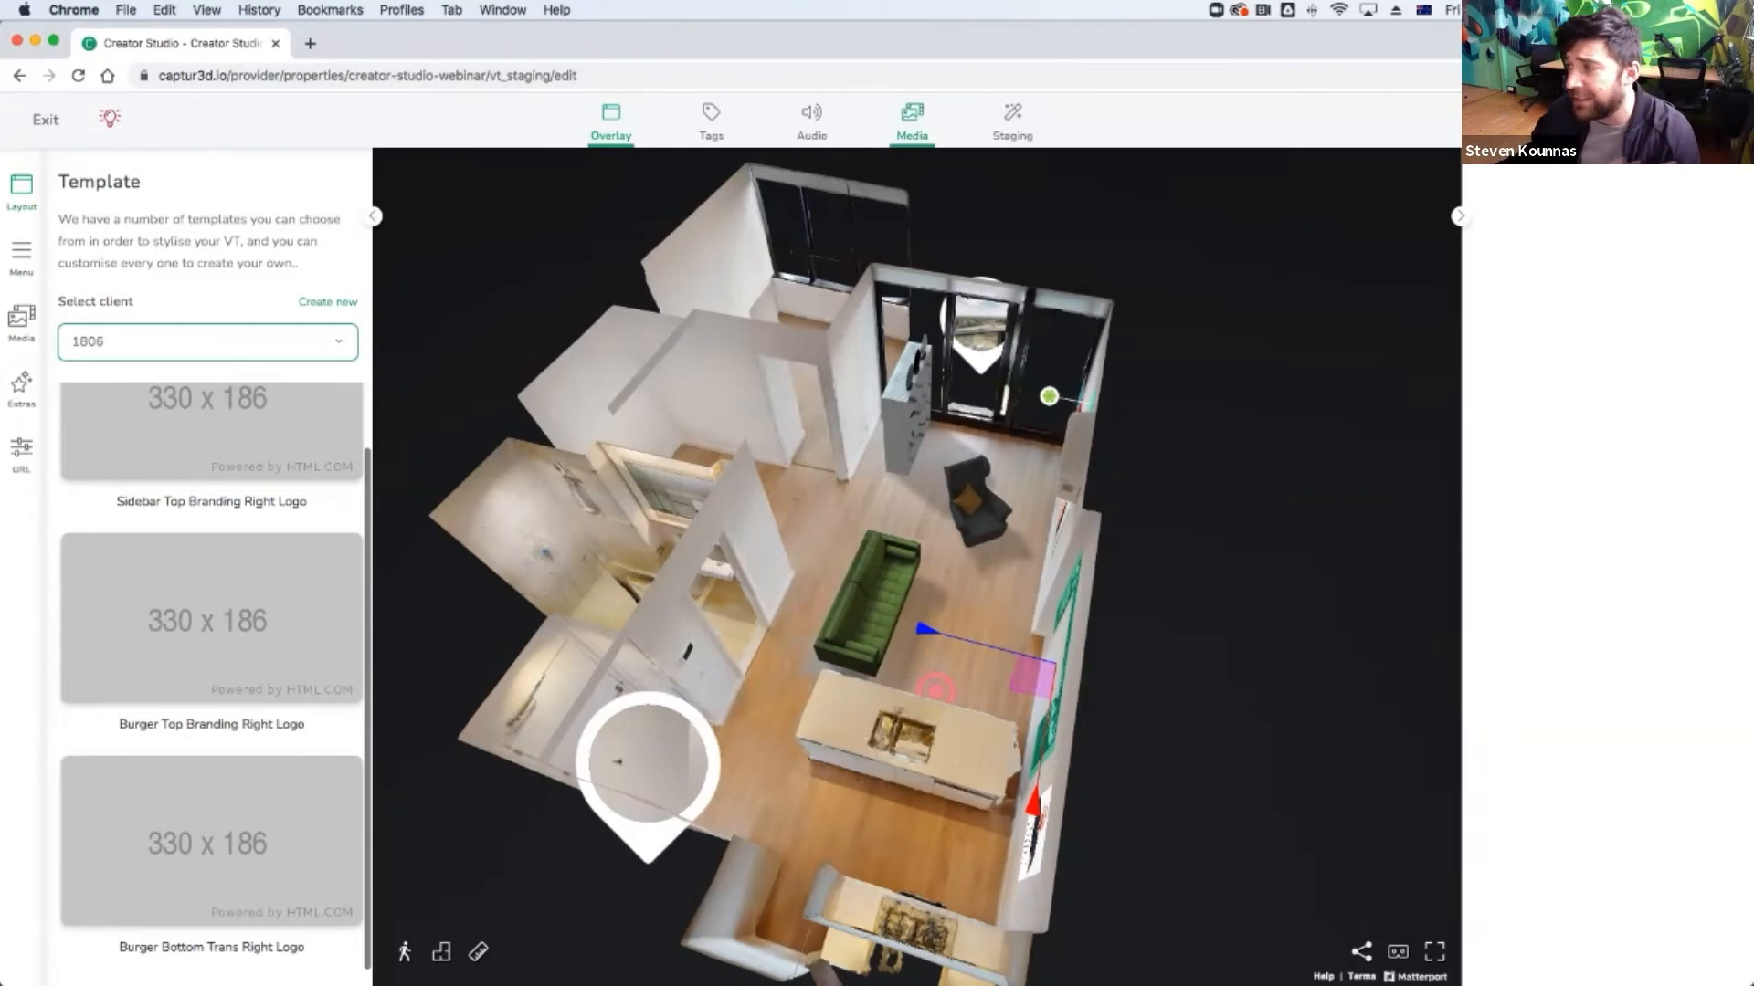
Open the virtual tour's media section with its videos.
click(911, 123)
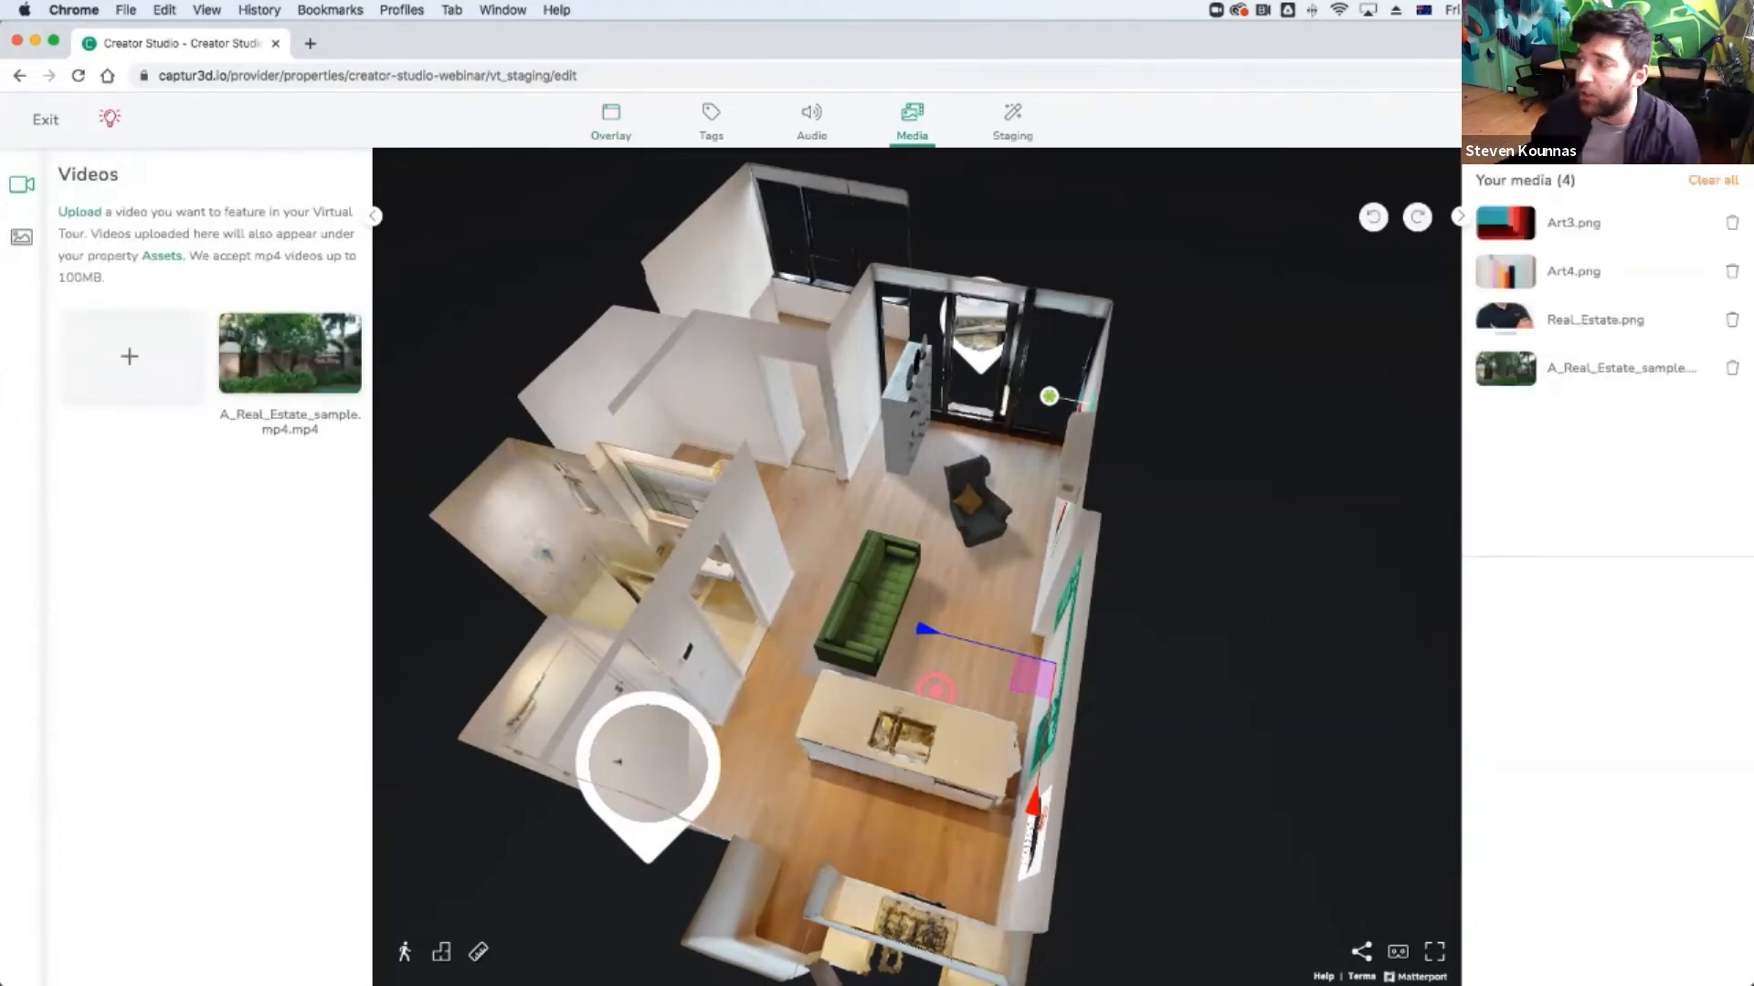